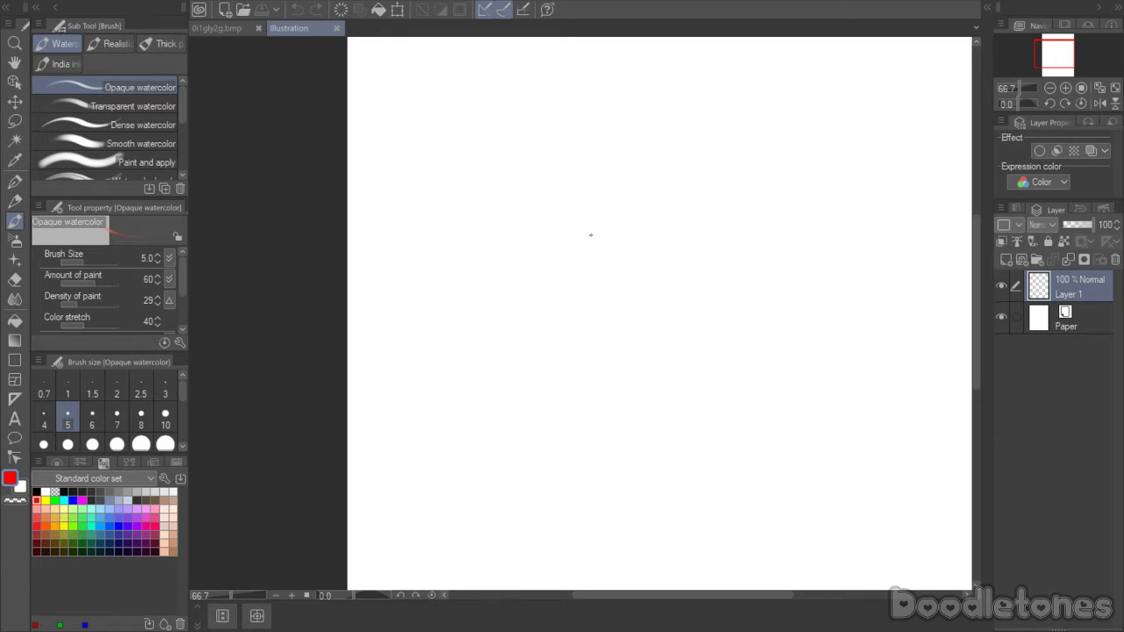
- Sketch a large red circle for the head near the top of the page with the size 5 Opaque watercolor brush
drag(976, 257, 976, 206)
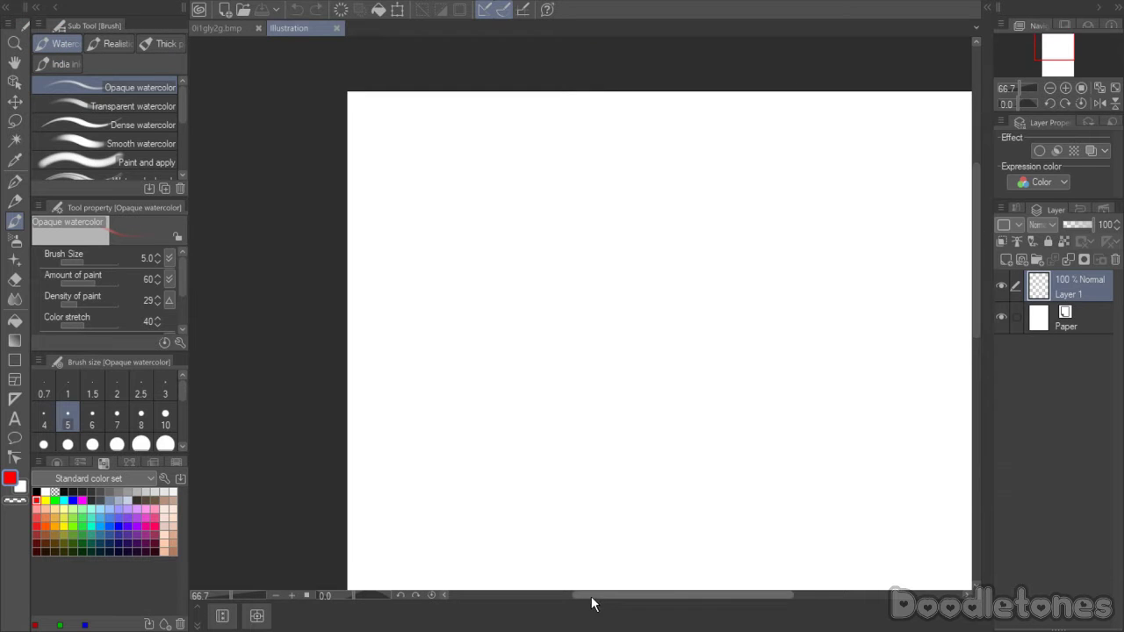
drag(592, 599, 624, 601)
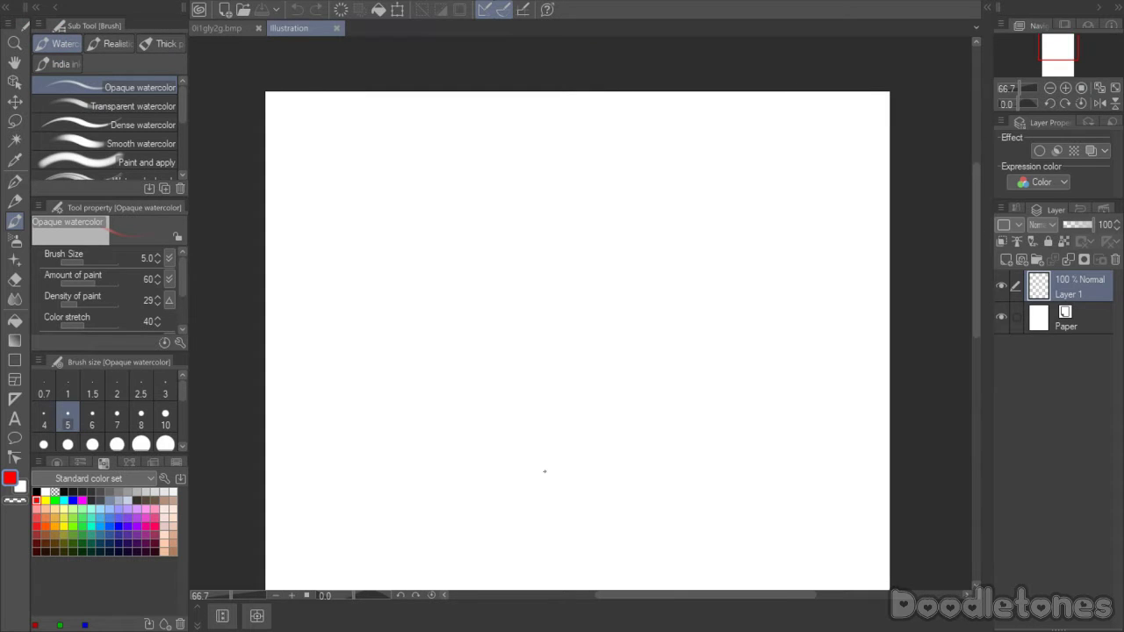
scroll(555, 404, up, 1)
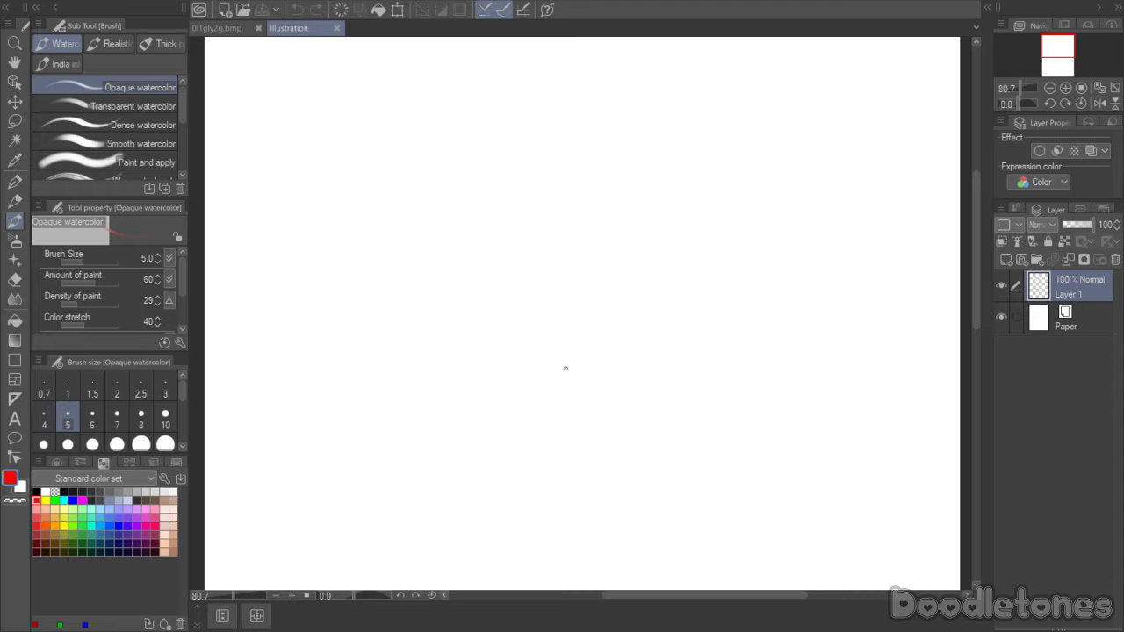
mouse_move(557, 188)
mouse_down()
mouse_move(492, 223)
mouse_move(484, 278)
mouse_move(502, 279)
mouse_move(487, 332)
mouse_move(537, 363)
mouse_move(571, 367)
mouse_up()
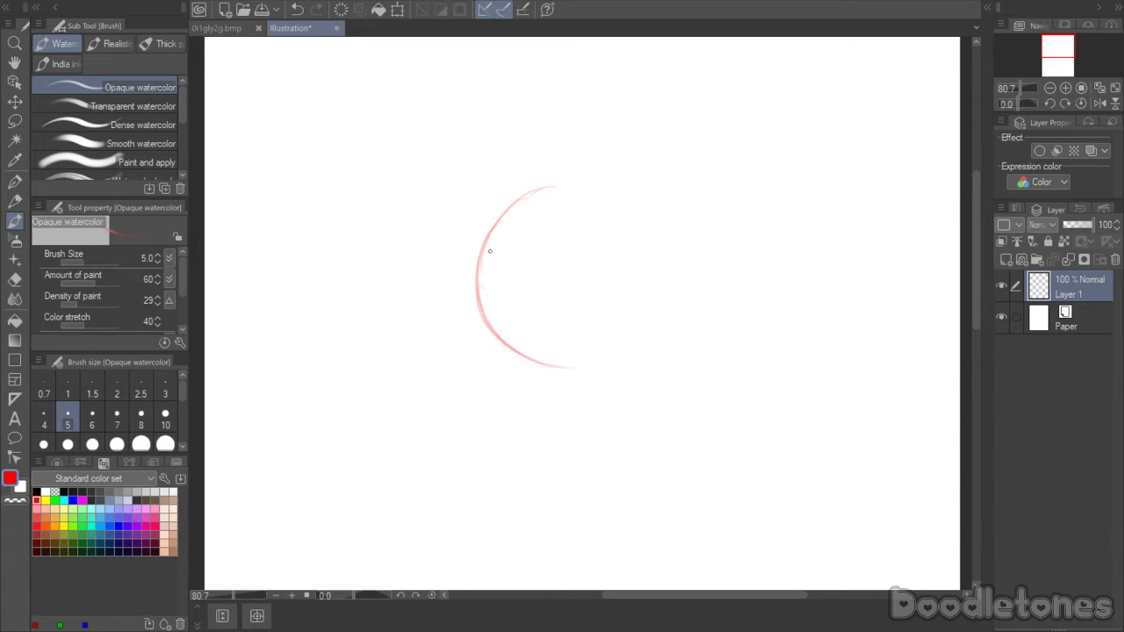
mouse_move(488, 246)
mouse_down()
mouse_move(532, 188)
mouse_move(597, 184)
mouse_move(650, 220)
mouse_move(665, 251)
mouse_move(662, 322)
mouse_move(642, 311)
mouse_move(648, 321)
mouse_move(606, 366)
mouse_up()
mouse_move(669, 268)
mouse_down()
mouse_move(612, 365)
mouse_move(658, 307)
mouse_move(652, 336)
mouse_move(541, 372)
mouse_up()
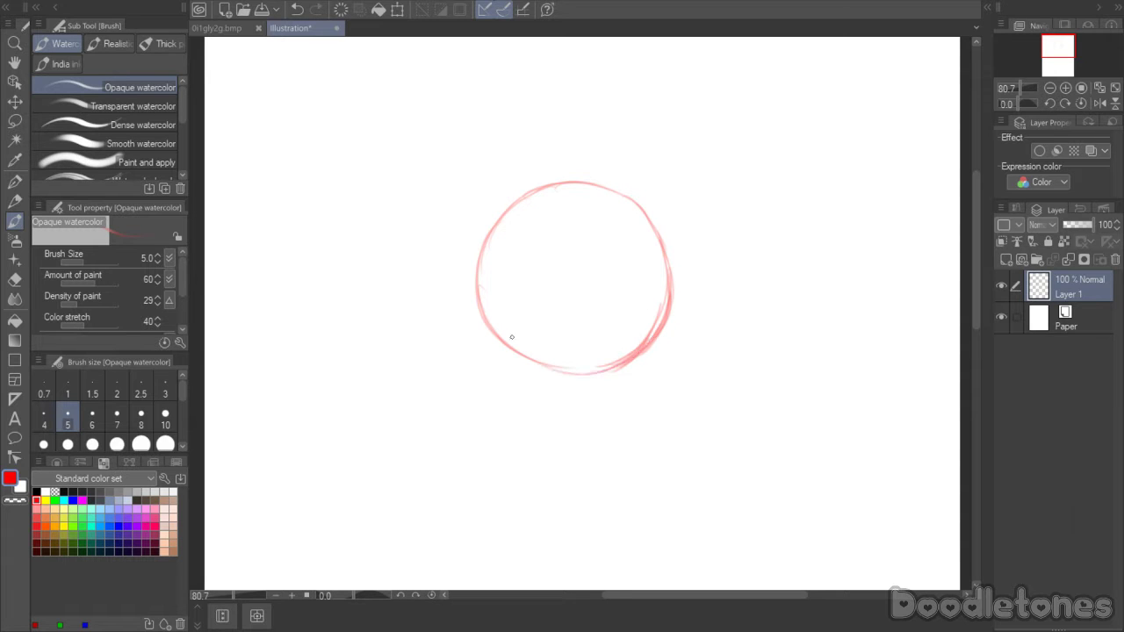
mouse_move(483, 291)
mouse_down()
mouse_move(502, 344)
mouse_move(479, 296)
mouse_move(555, 366)
mouse_move(536, 371)
mouse_move(526, 357)
mouse_move(576, 366)
mouse_move(510, 347)
mouse_move(609, 364)
mouse_move(562, 373)
mouse_up()
mouse_move(492, 338)
mouse_down()
mouse_move(476, 261)
mouse_move(492, 344)
mouse_move(491, 224)
mouse_move(476, 273)
mouse_move(514, 217)
mouse_move(558, 185)
mouse_move(492, 227)
mouse_move(559, 187)
mouse_move(476, 298)
mouse_move(488, 219)
mouse_move(483, 282)
mouse_move(516, 353)
mouse_move(479, 291)
mouse_move(543, 354)
mouse_move(540, 368)
mouse_move(510, 342)
mouse_move(596, 364)
mouse_move(480, 329)
mouse_move(536, 367)
mouse_move(470, 290)
mouse_move(531, 363)
mouse_move(478, 283)
mouse_move(484, 323)
mouse_move(482, 252)
mouse_move(475, 263)
mouse_move(502, 226)
mouse_move(563, 181)
mouse_move(512, 210)
mouse_move(630, 205)
mouse_move(561, 189)
mouse_move(642, 224)
mouse_move(635, 203)
mouse_move(646, 213)
mouse_move(667, 278)
mouse_move(656, 320)
mouse_move(664, 250)
mouse_move(659, 316)
mouse_move(652, 235)
mouse_move(662, 323)
mouse_move(669, 292)
mouse_move(622, 357)
mouse_move(655, 334)
mouse_move(528, 361)
mouse_move(512, 350)
mouse_move(584, 372)
mouse_move(545, 361)
mouse_move(620, 367)
mouse_move(510, 350)
mouse_up()
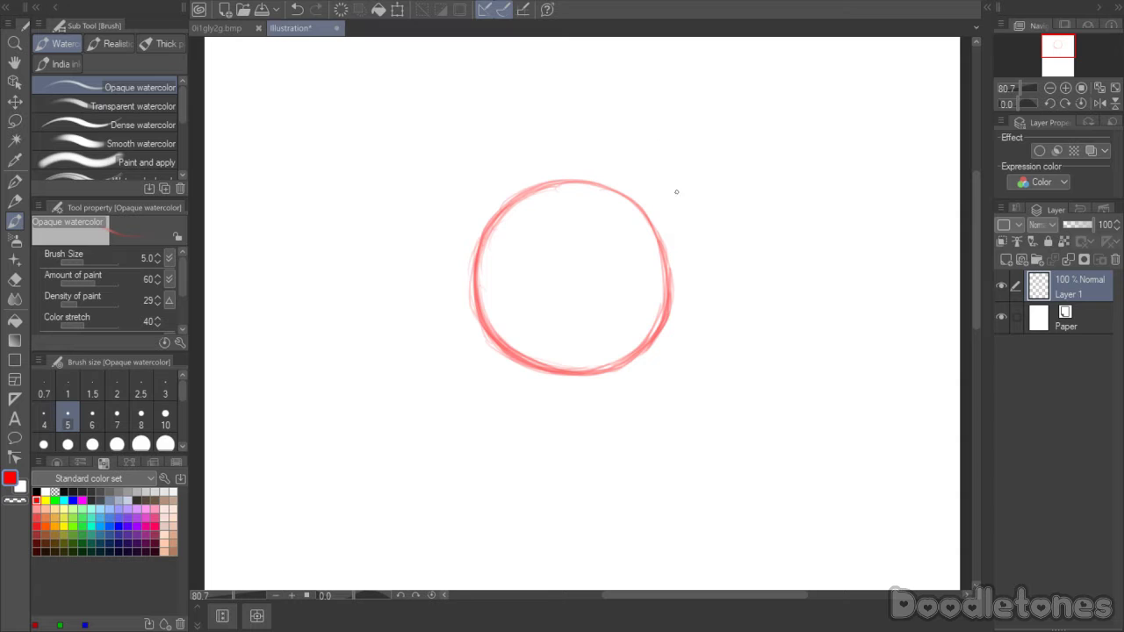
- Thicken the head circle's right and lower-left edges and erase the excess strokes along its left side
scroll(777, 299, up, 1)
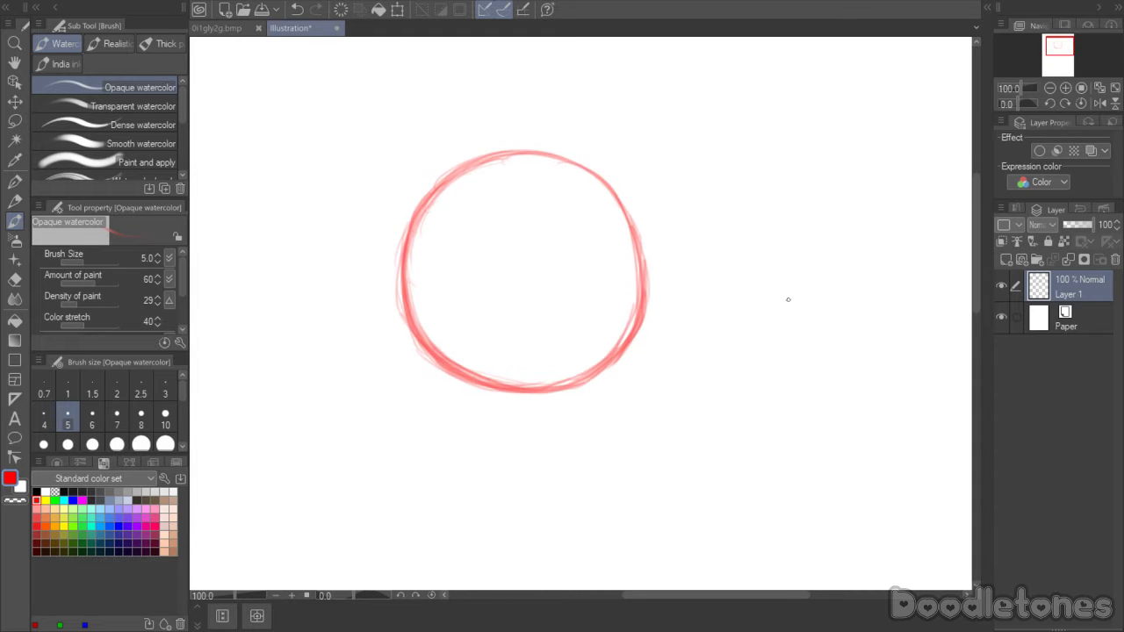
mouse_move(639, 267)
mouse_down()
mouse_move(636, 313)
mouse_move(642, 230)
mouse_move(616, 351)
mouse_up()
drag(641, 306, 638, 246)
mouse_move(408, 294)
mouse_down()
mouse_move(455, 377)
mouse_move(424, 351)
mouse_move(482, 382)
mouse_move(412, 338)
mouse_move(423, 350)
mouse_move(402, 277)
mouse_move(426, 348)
mouse_move(457, 379)
mouse_move(427, 356)
mouse_move(508, 393)
mouse_up()
click(15, 280)
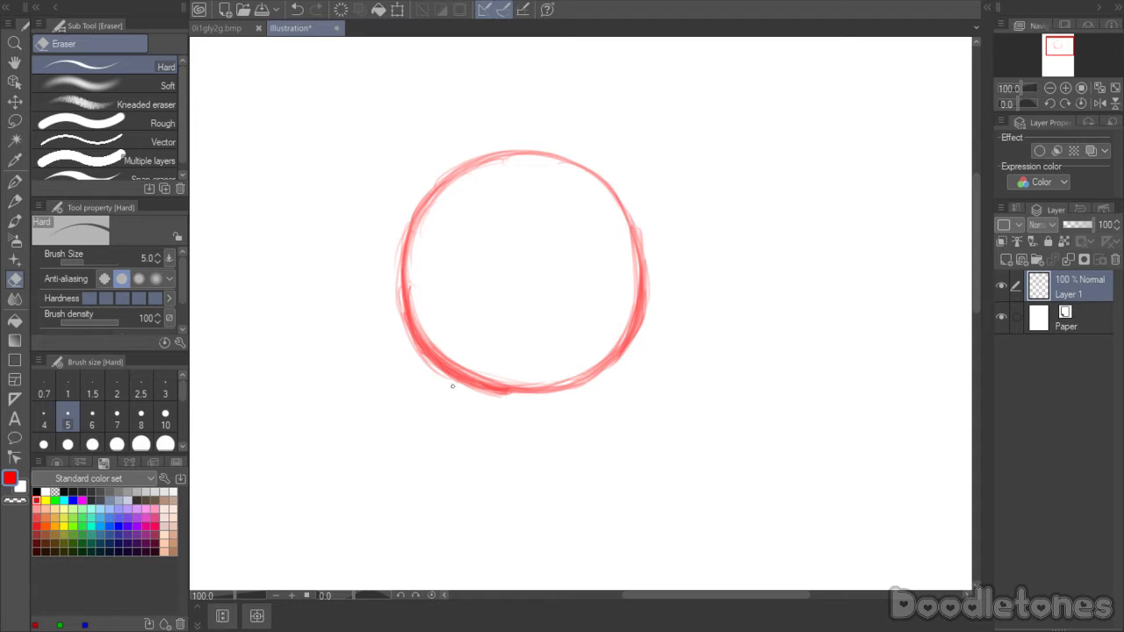
mouse_move(416, 360)
mouse_down()
mouse_move(416, 325)
mouse_move(434, 355)
mouse_move(497, 379)
mouse_move(436, 348)
mouse_move(464, 369)
mouse_move(415, 327)
mouse_move(414, 235)
mouse_move(437, 198)
mouse_up()
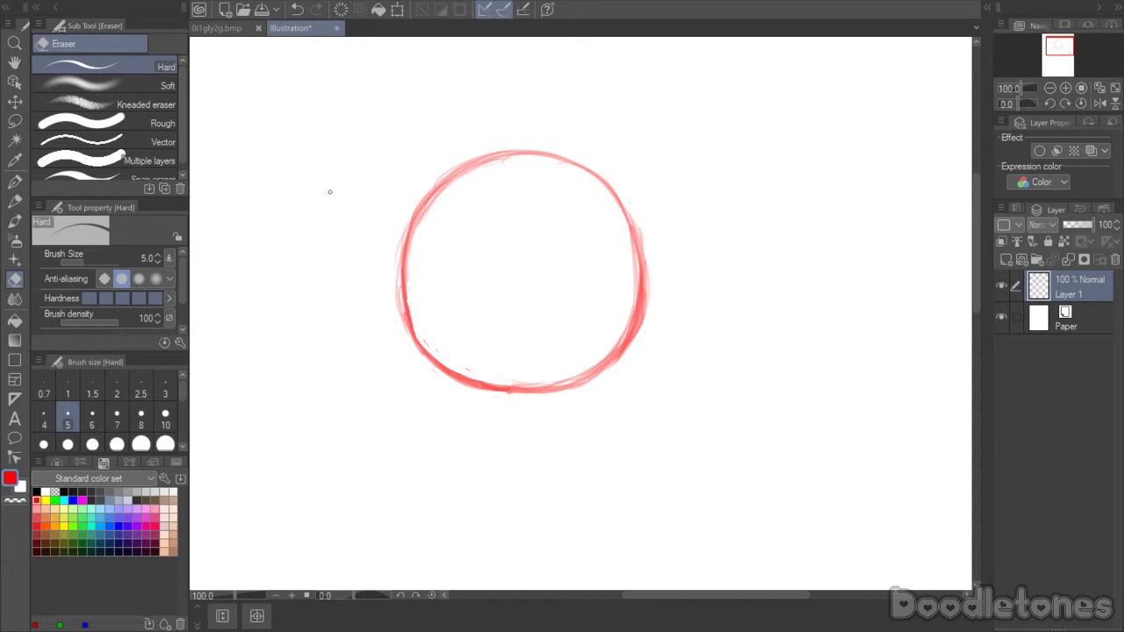
- Sketch two short neck lines under the head and a rounded chest outline, wider at its base, below them
click(15, 221)
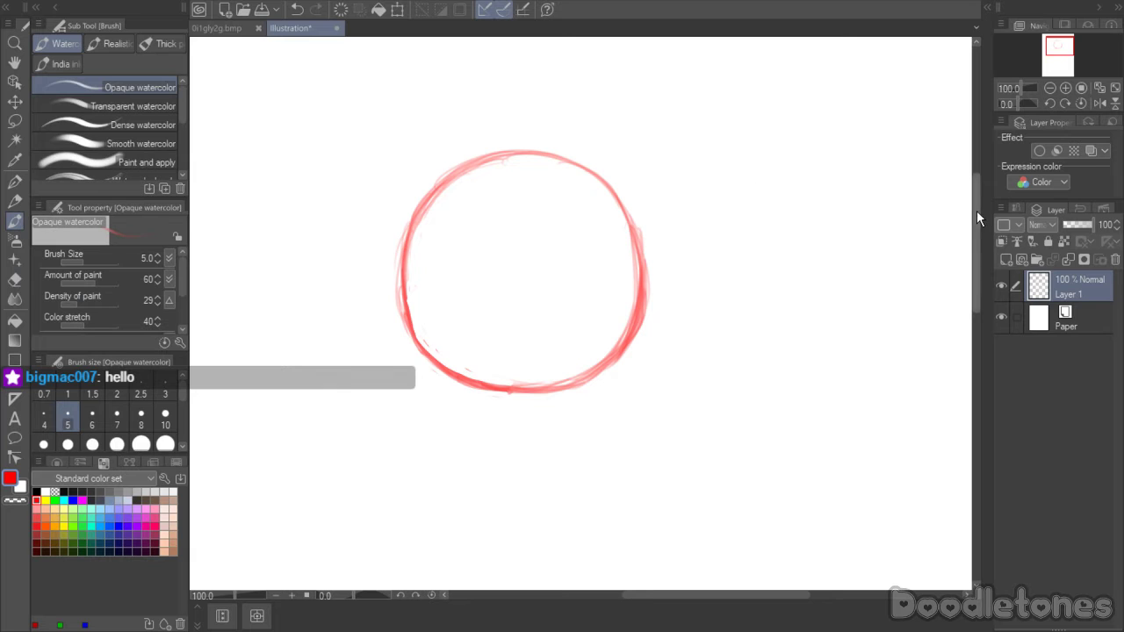
drag(976, 211, 972, 246)
mouse_move(506, 276)
mouse_down()
mouse_move(563, 298)
mouse_move(525, 293)
mouse_move(590, 294)
mouse_up()
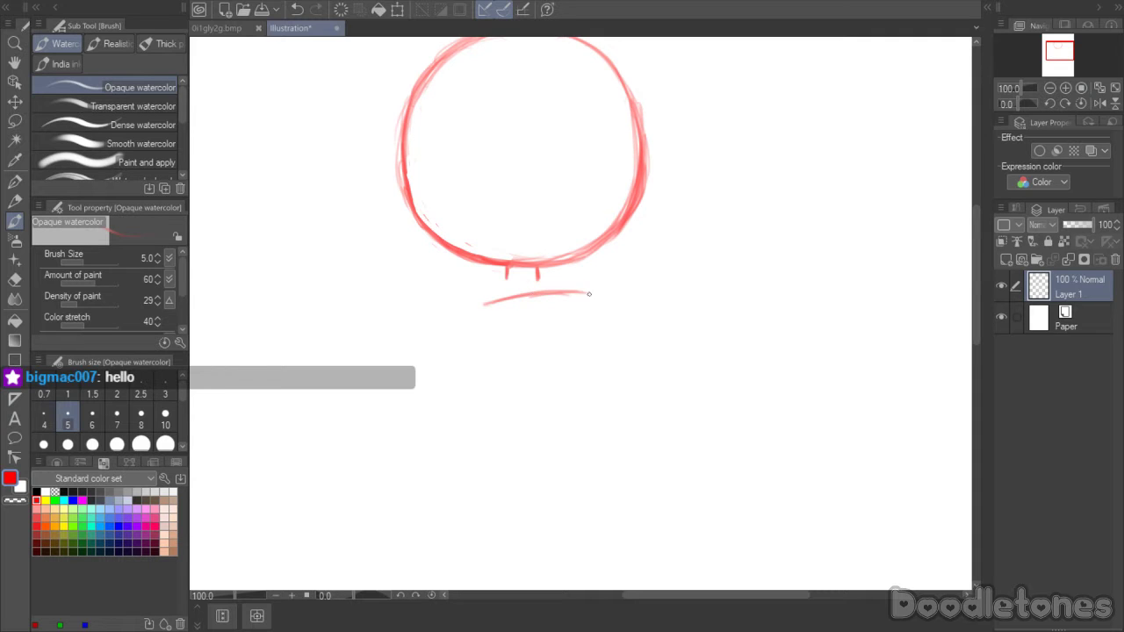
mouse_move(482, 305)
mouse_down()
mouse_move(487, 366)
mouse_move(479, 339)
mouse_move(531, 372)
mouse_up()
mouse_move(587, 293)
mouse_down()
mouse_move(604, 323)
mouse_move(595, 360)
mouse_up()
drag(610, 318, 577, 369)
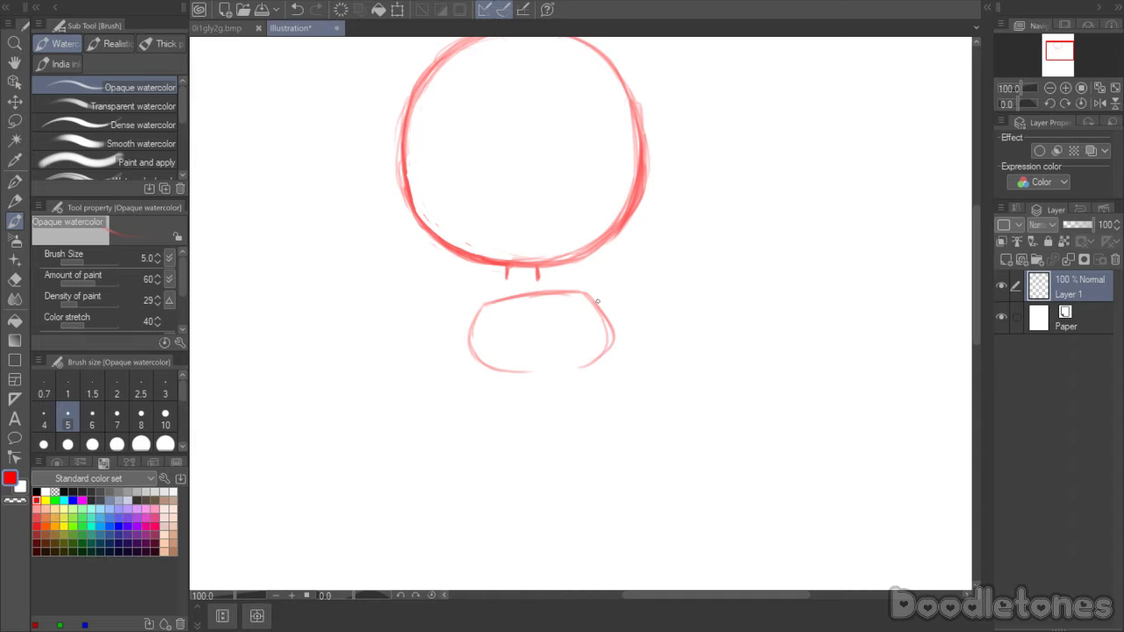
- Close the chest outline along its base and darken its sides and upper edge with overlapping strokes
mouse_move(594, 297)
mouse_down()
mouse_move(606, 331)
mouse_move(567, 369)
mouse_move(608, 334)
mouse_move(612, 356)
mouse_move(571, 371)
mouse_up()
mouse_move(501, 302)
mouse_down()
mouse_move(480, 352)
mouse_move(501, 306)
mouse_move(480, 332)
mouse_move(490, 307)
mouse_move(514, 369)
mouse_move(480, 349)
mouse_move(536, 368)
mouse_move(534, 377)
mouse_move(526, 366)
mouse_move(578, 367)
mouse_move(526, 371)
mouse_move(583, 368)
mouse_up()
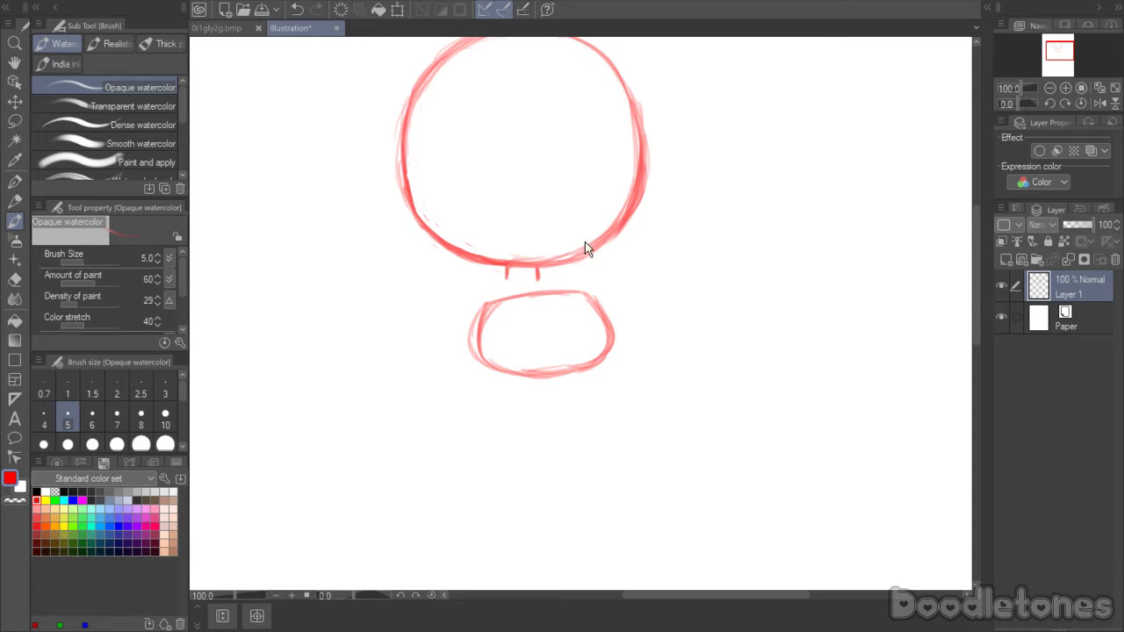
mouse_move(520, 296)
mouse_down()
mouse_move(598, 290)
mouse_move(560, 293)
mouse_move(604, 325)
mouse_up()
mouse_move(484, 308)
mouse_down()
mouse_move(475, 334)
mouse_move(503, 374)
mouse_move(553, 376)
mouse_up()
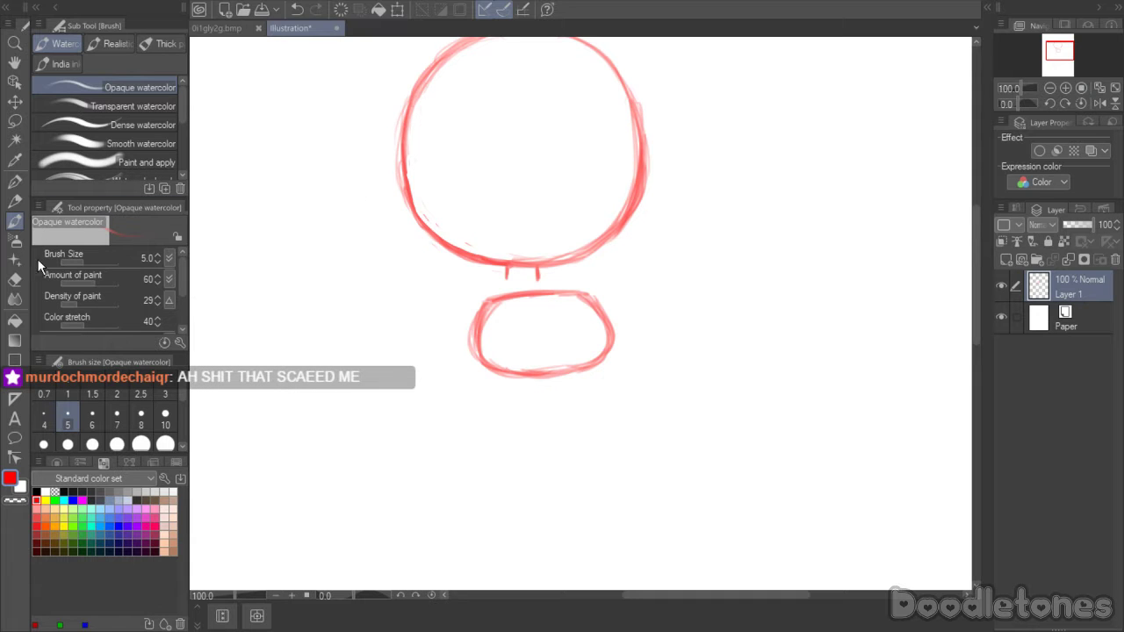
- Erase the stray outer strokes along the left side of the chest shape with the Hard eraser
click(15, 280)
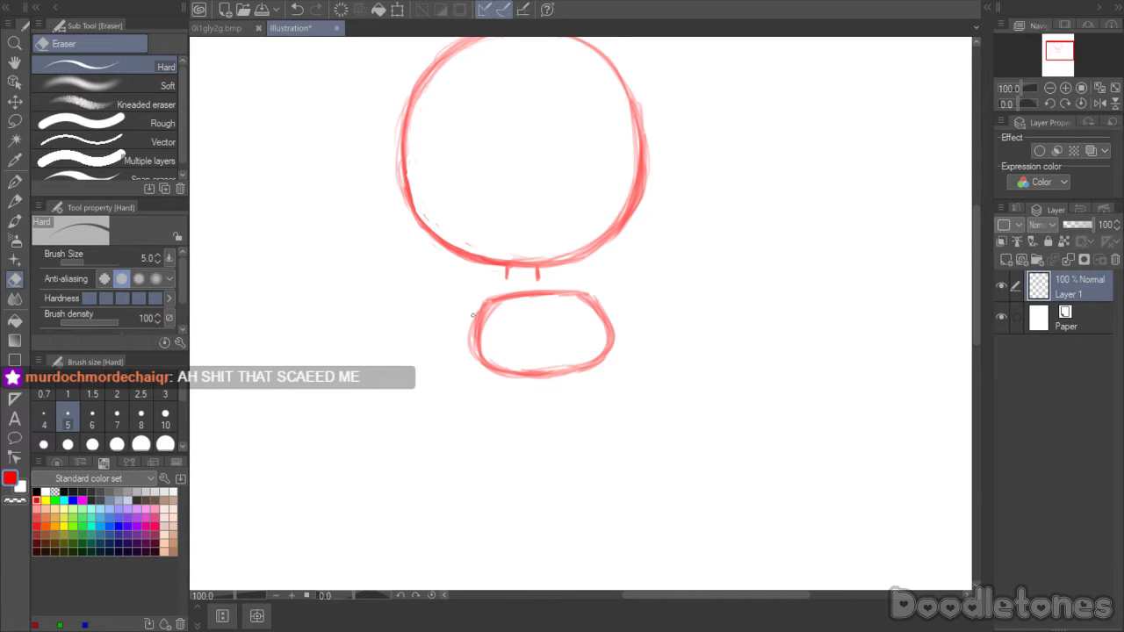
drag(471, 322, 476, 362)
drag(483, 302, 481, 315)
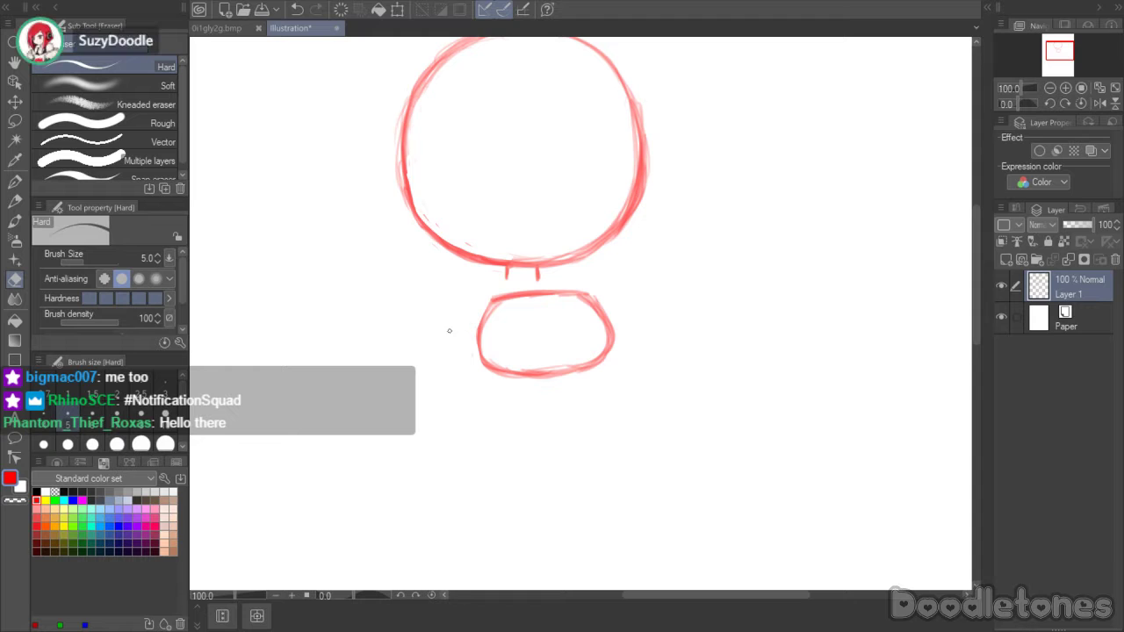
- Lasso the chest shape, skew it slightly while shifting it to the left, and clear the selection
click(14, 121)
mouse_move(629, 292)
mouse_down()
mouse_move(474, 369)
mouse_move(533, 276)
mouse_move(640, 344)
mouse_move(622, 379)
mouse_move(645, 346)
mouse_up()
click(624, 445)
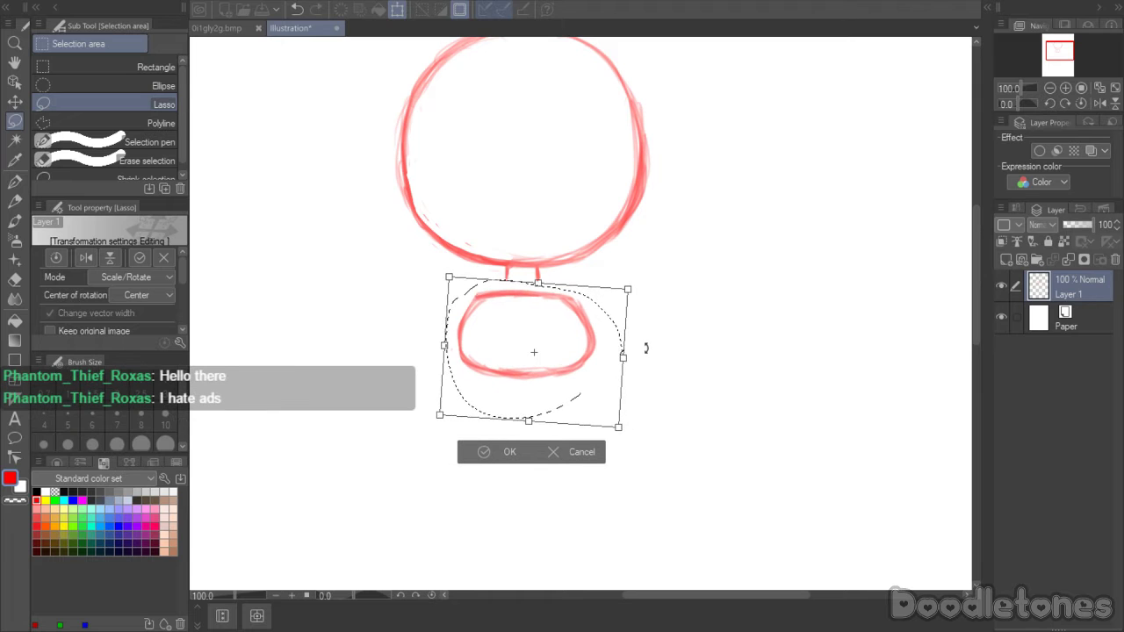
drag(538, 428, 546, 428)
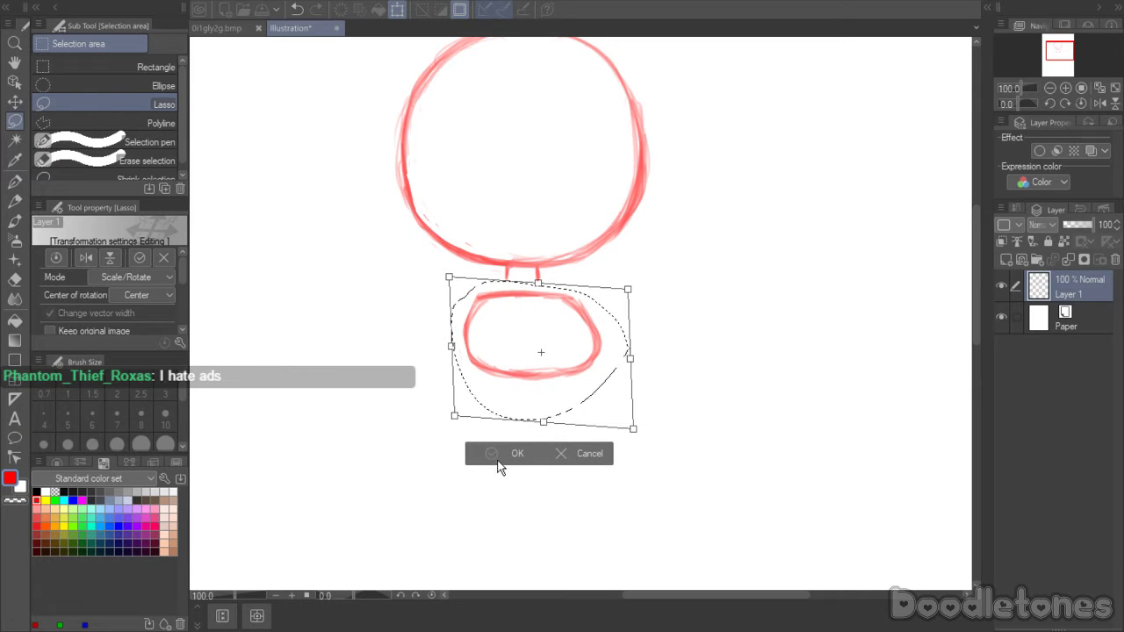
click(509, 450)
key(ctrl+d)
- Redraw the transformed chest shape's outline all around with thicker Opaque watercolor strokes
click(15, 221)
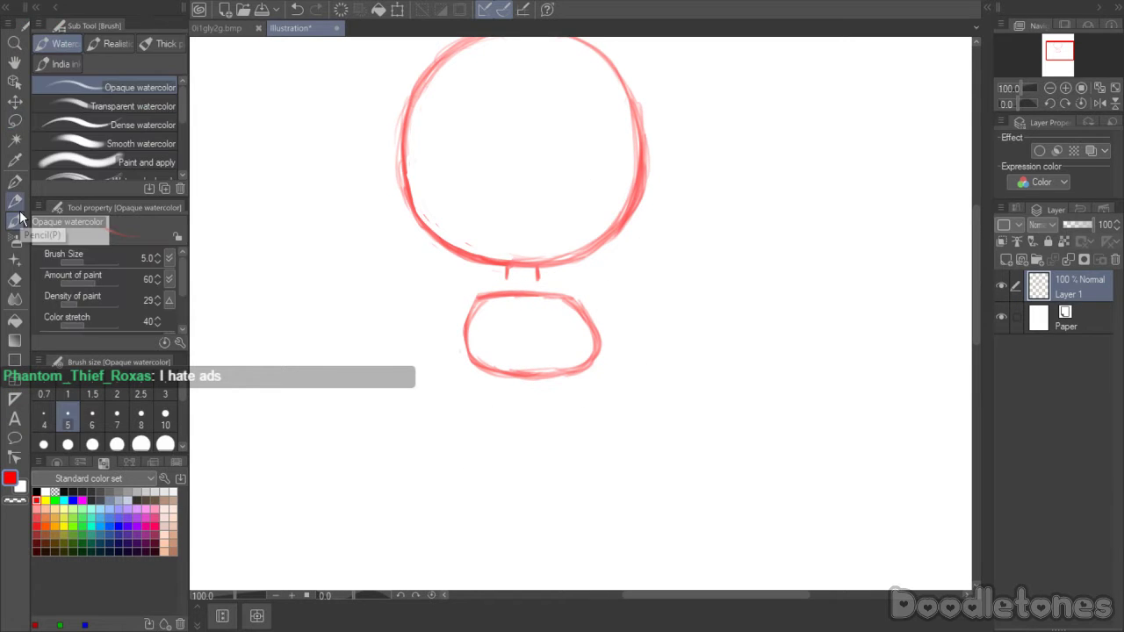
mouse_move(476, 299)
mouse_down()
mouse_move(465, 365)
mouse_move(515, 377)
mouse_move(508, 369)
mouse_move(554, 369)
mouse_move(531, 376)
mouse_move(587, 360)
mouse_up()
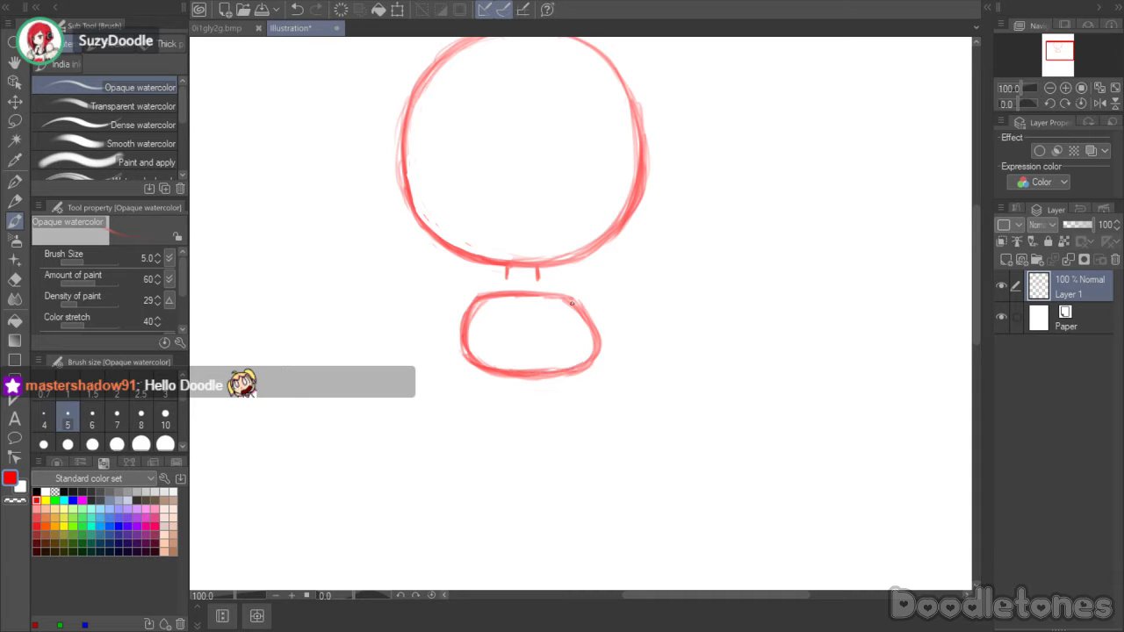
mouse_move(544, 295)
mouse_down()
mouse_move(570, 295)
mouse_move(600, 356)
mouse_move(548, 375)
mouse_up()
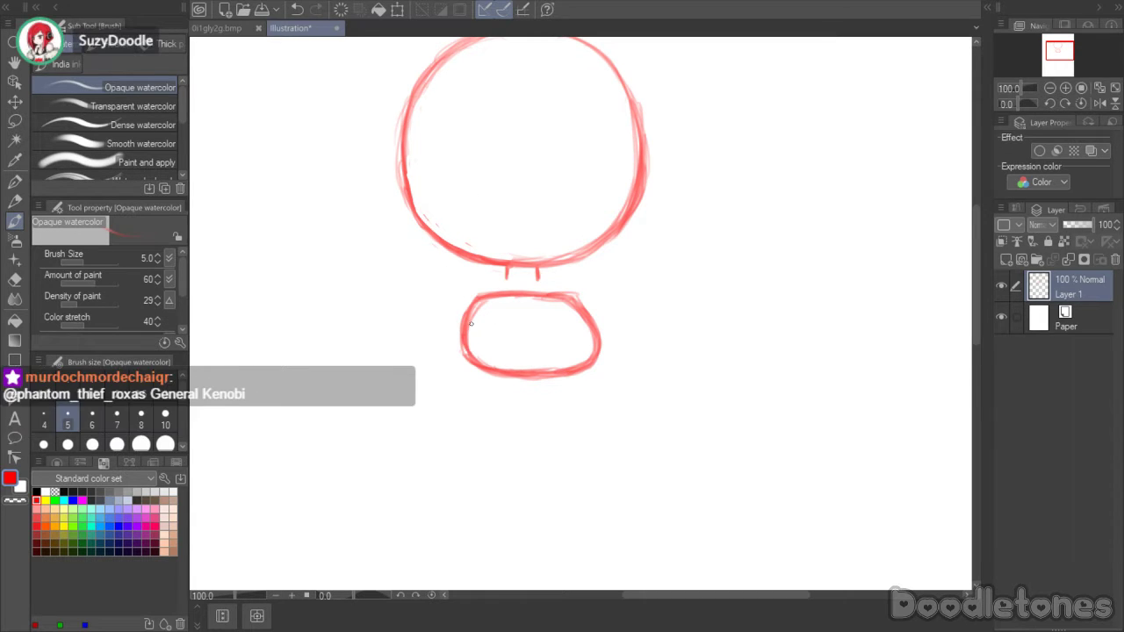
mouse_move(471, 324)
mouse_down()
mouse_move(479, 367)
mouse_move(462, 336)
mouse_move(537, 376)
mouse_move(509, 371)
mouse_move(590, 361)
mouse_up()
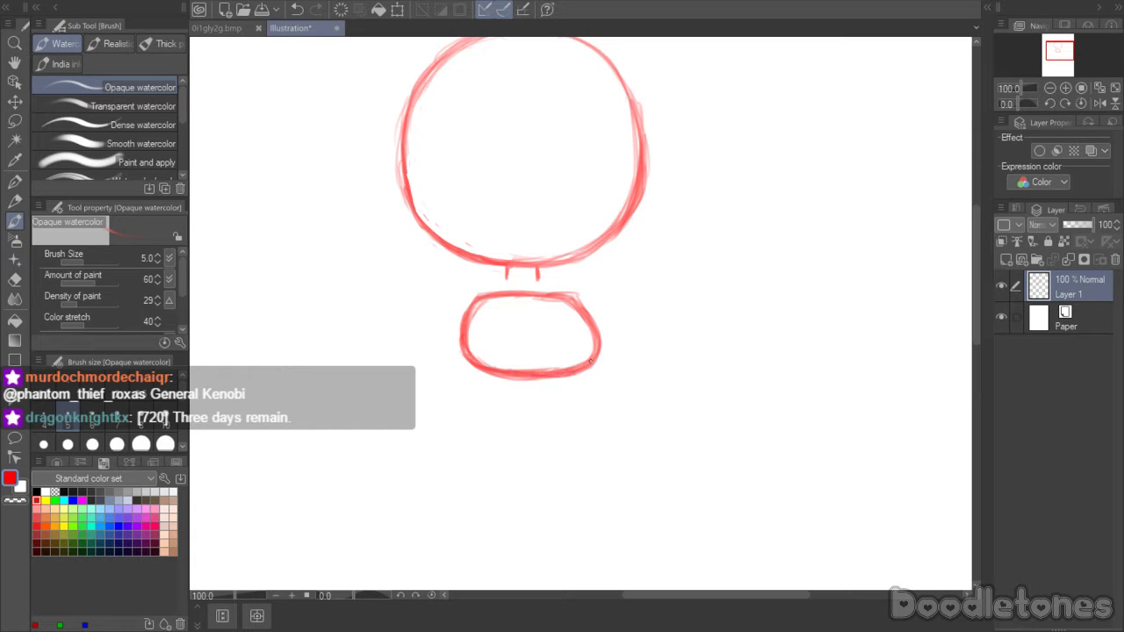
mouse_move(509, 291)
mouse_down()
mouse_move(562, 291)
mouse_move(587, 317)
mouse_up()
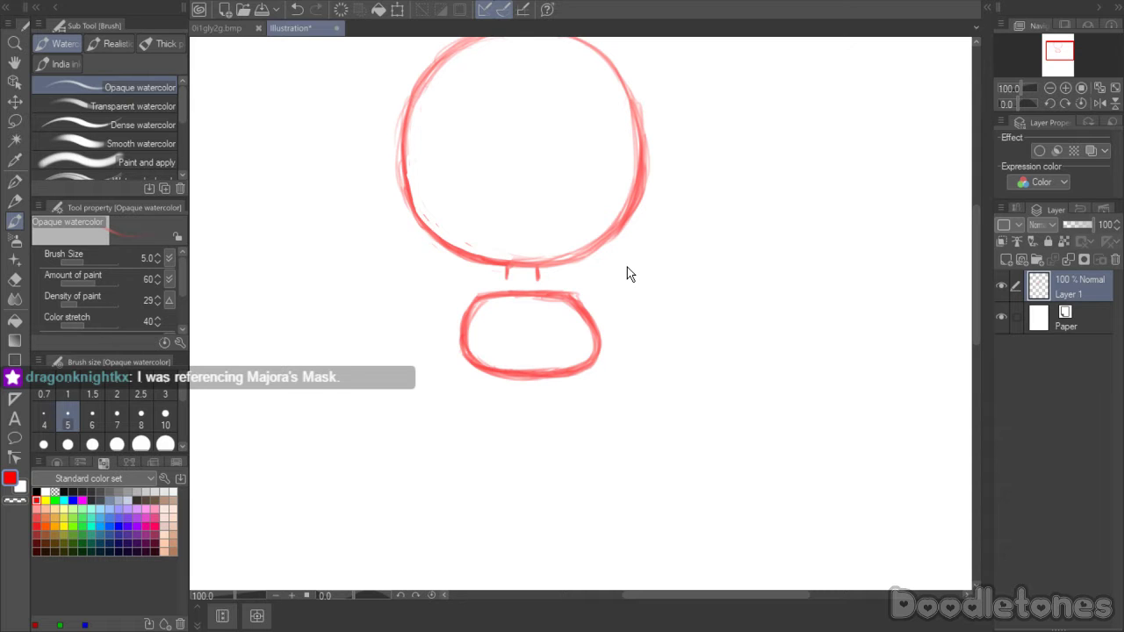
- Lasso the chest shape again, adjust its corners and shift it slightly to the right with a transformation, and deselect it
click(15, 120)
mouse_move(523, 400)
mouse_down()
mouse_move(442, 324)
mouse_move(467, 286)
mouse_move(540, 279)
mouse_move(628, 322)
mouse_move(554, 409)
mouse_up()
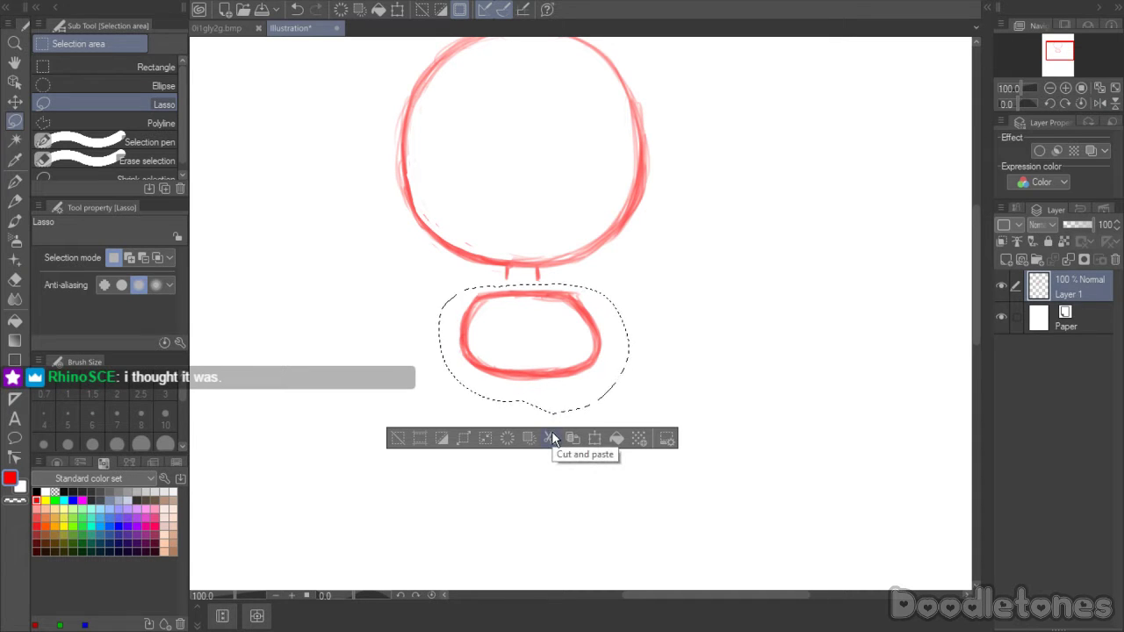
click(597, 439)
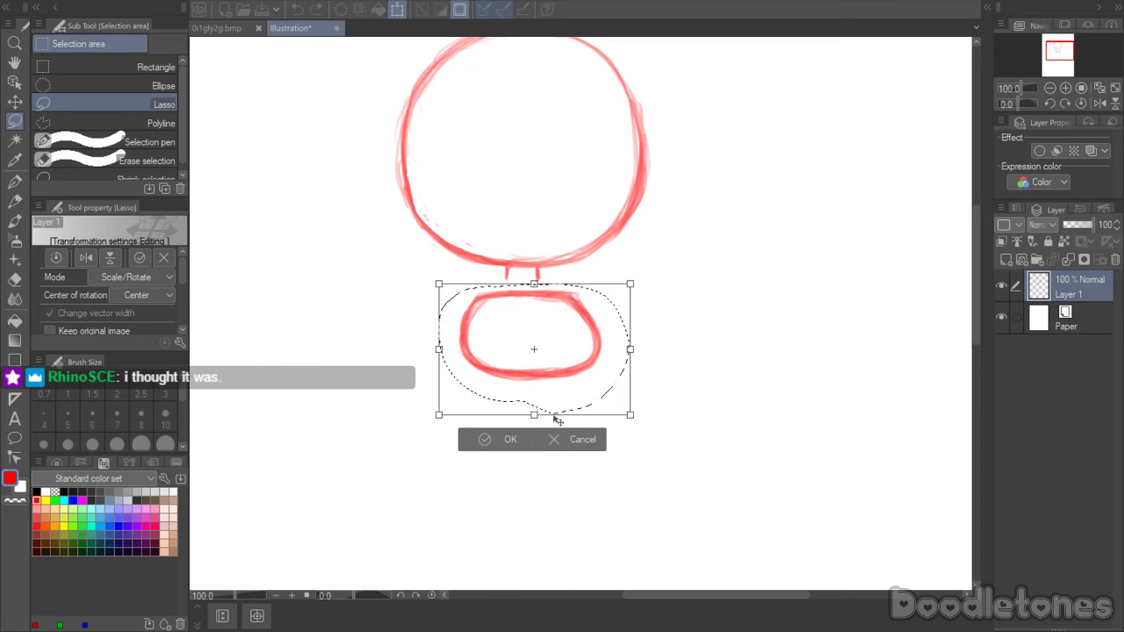
drag(556, 421, 563, 419)
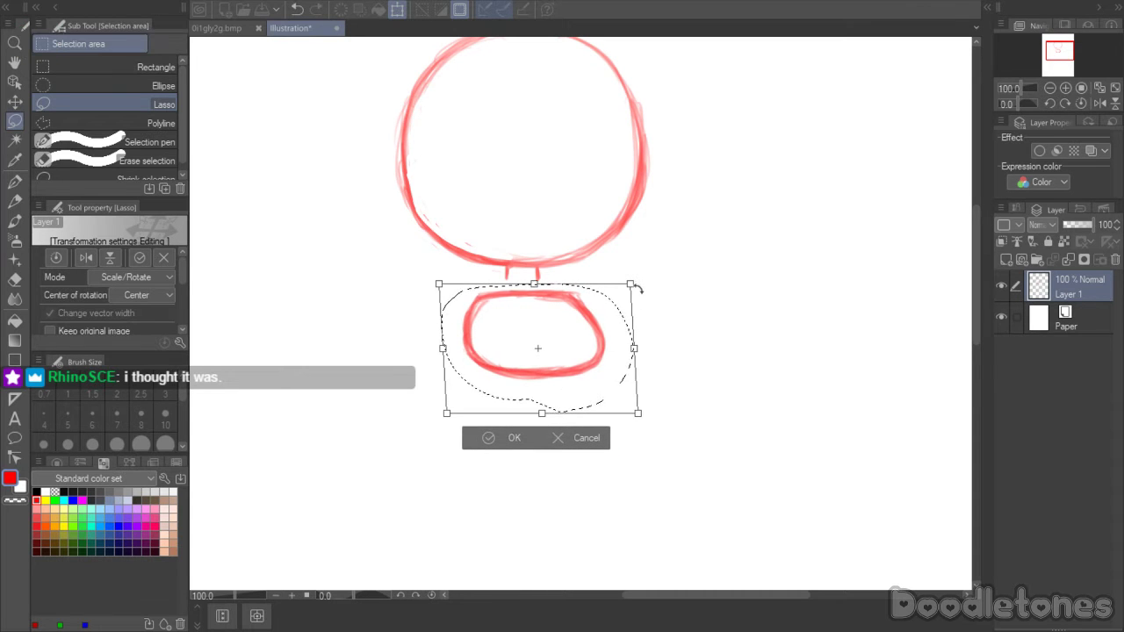
drag(636, 286, 628, 286)
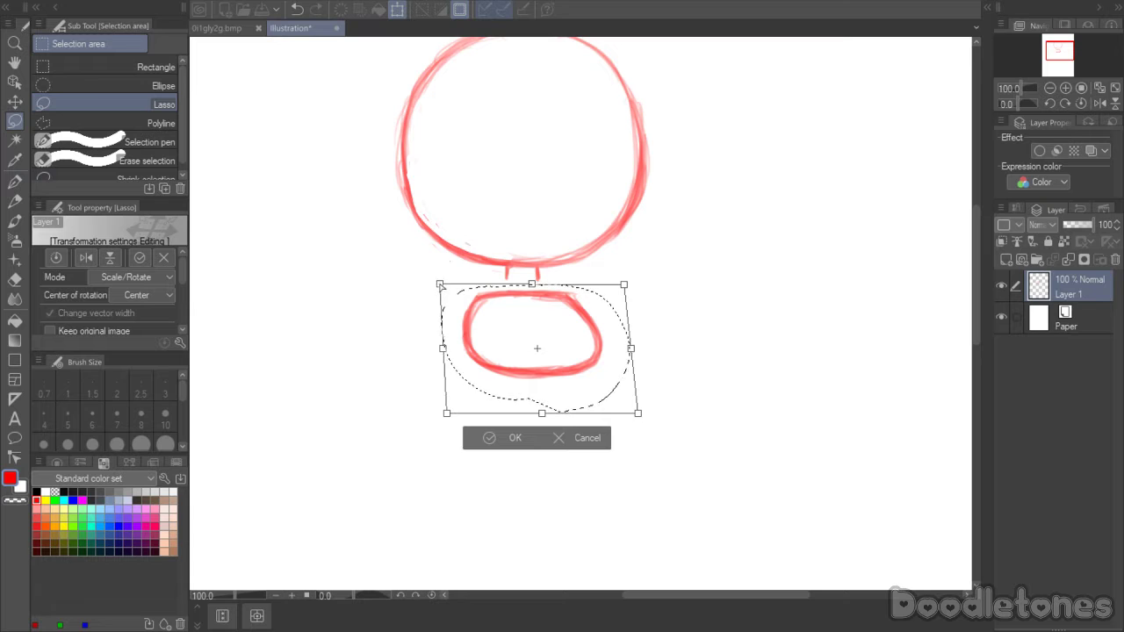
drag(440, 285, 445, 286)
drag(647, 343, 650, 333)
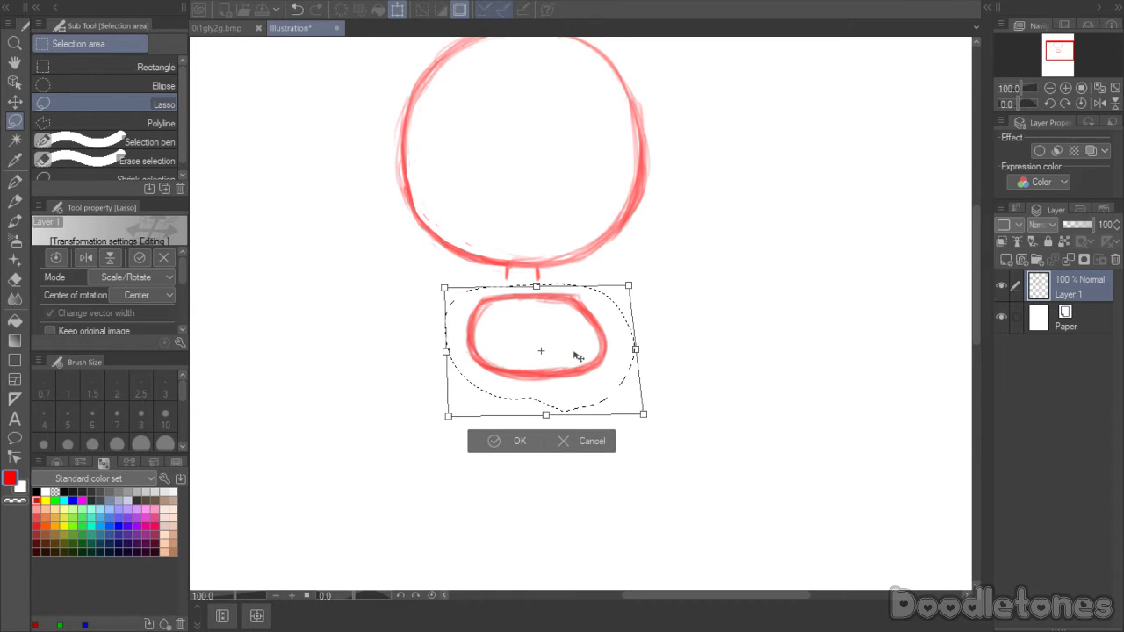
key(Return)
key(ctrl+d)
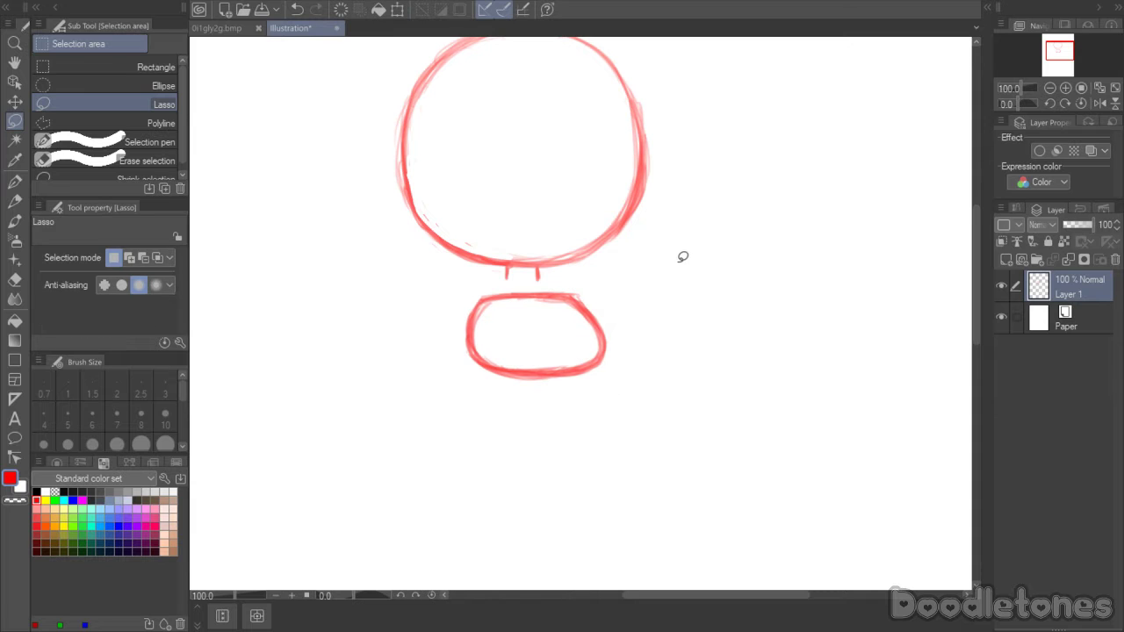
- Sketch a pelvis shape below the chest with a flat top, flared sides and a pointed lower edge, and reinforce its outline
key(b)
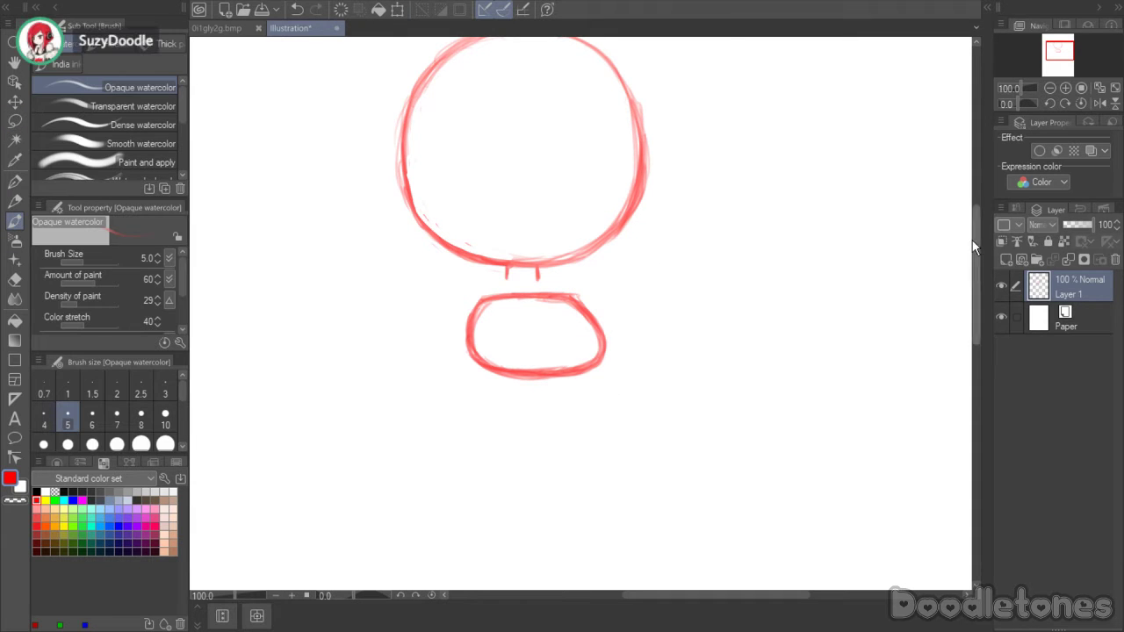
scroll(974, 265, down, 3)
drag(476, 344, 586, 343)
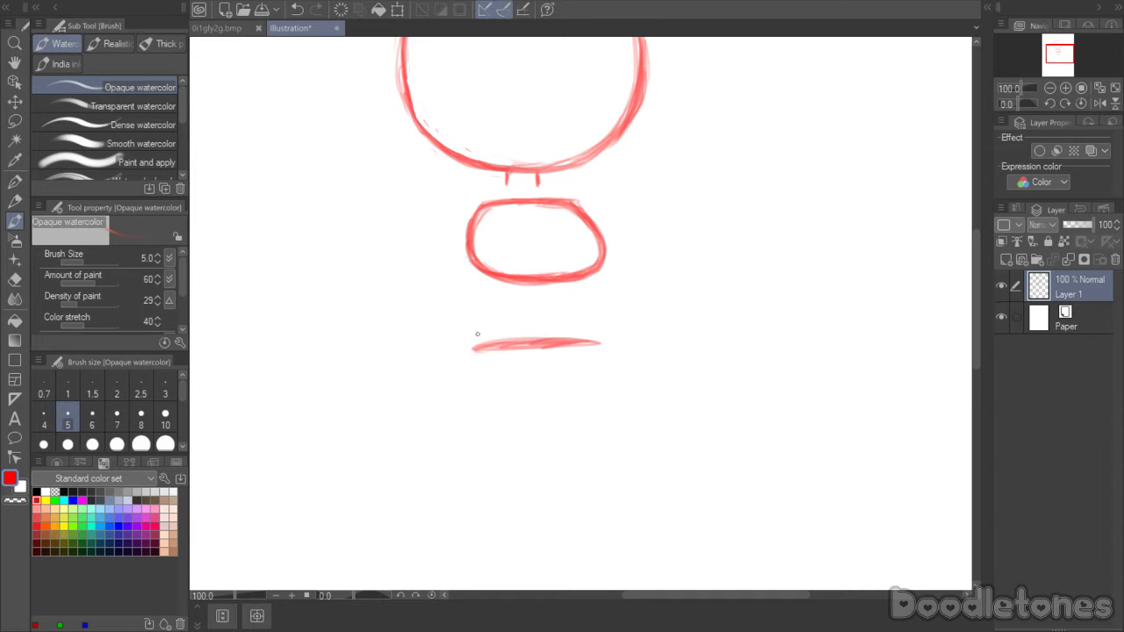
drag(474, 347, 455, 430)
drag(601, 347, 624, 410)
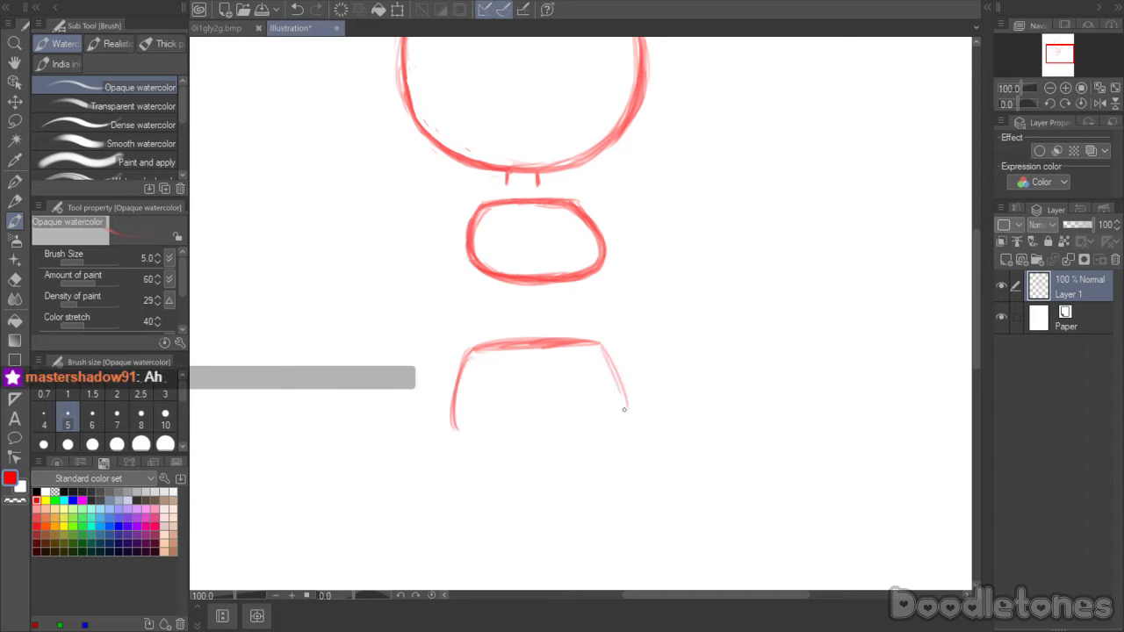
drag(454, 418, 573, 444)
mouse_move(612, 405)
mouse_down()
mouse_move(570, 441)
mouse_move(611, 390)
mouse_up()
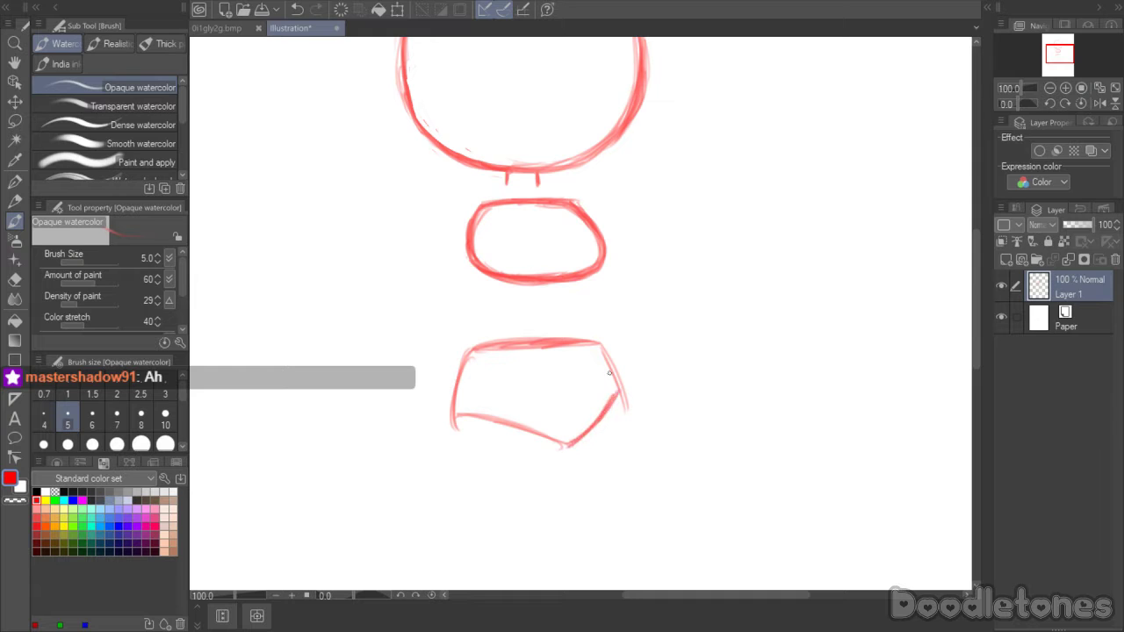
drag(602, 351, 615, 385)
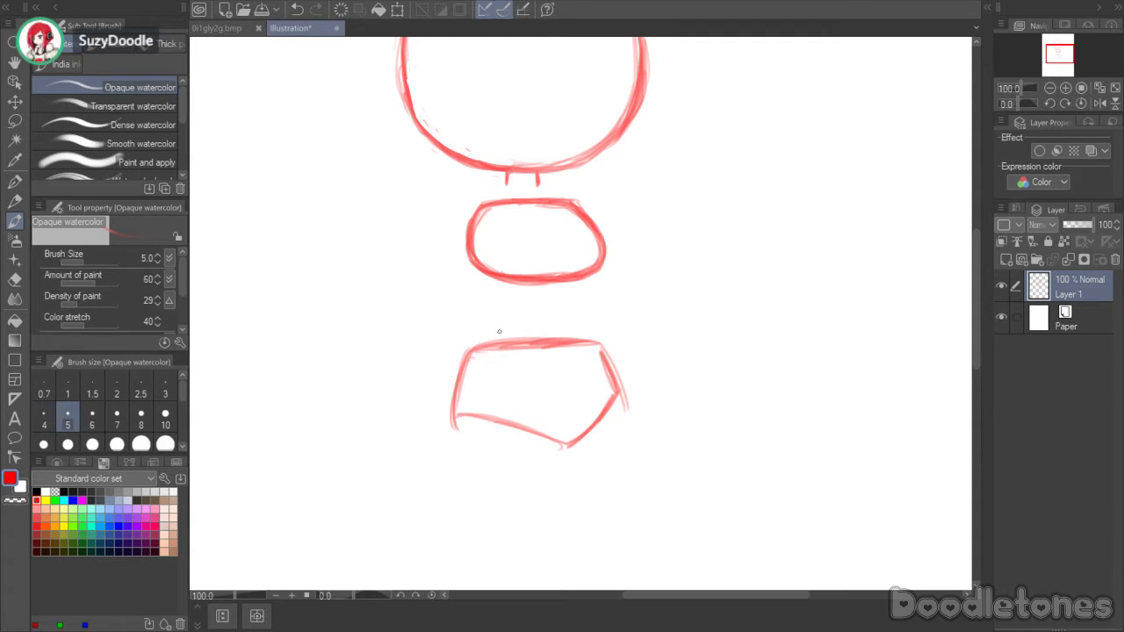
mouse_move(498, 347)
mouse_down()
mouse_move(470, 344)
mouse_move(573, 338)
mouse_move(619, 387)
mouse_move(621, 417)
mouse_up()
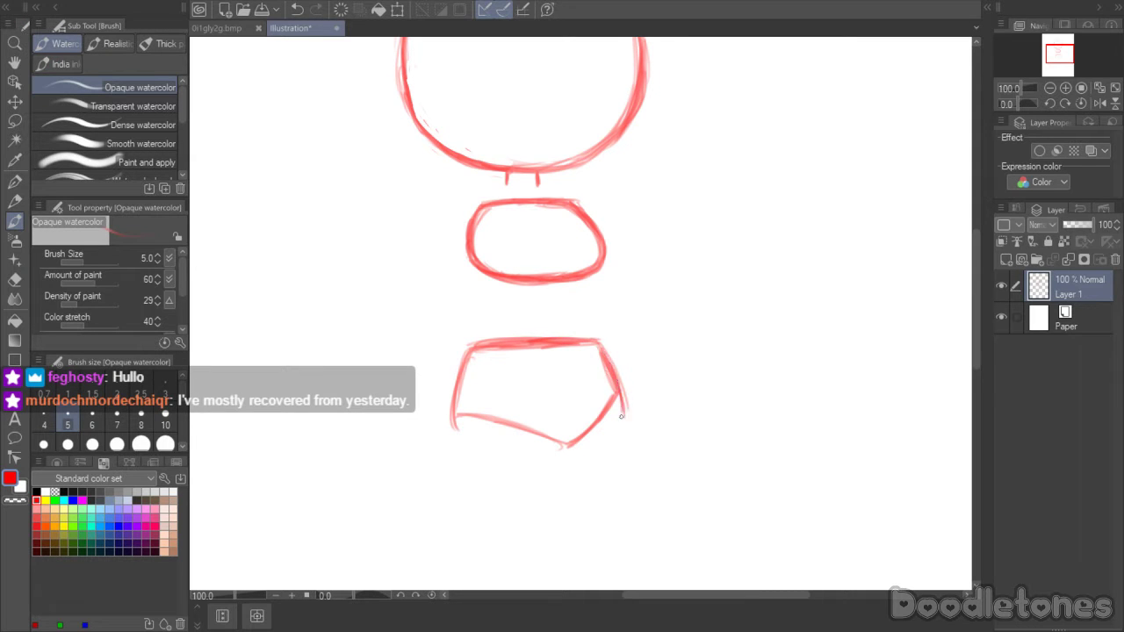
- Lasso the pelvis shape, move it up closer to the chest with a slight rotation and narrowing, and deselect it
key(m)
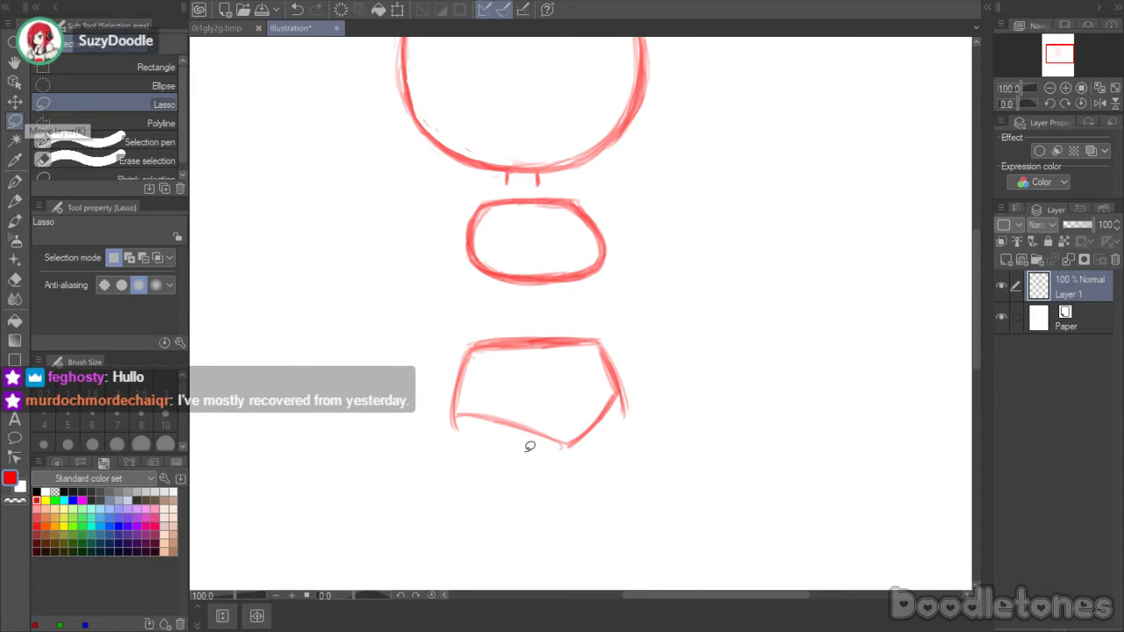
mouse_move(527, 485)
mouse_down()
mouse_move(474, 324)
mouse_move(552, 474)
mouse_up()
click(594, 511)
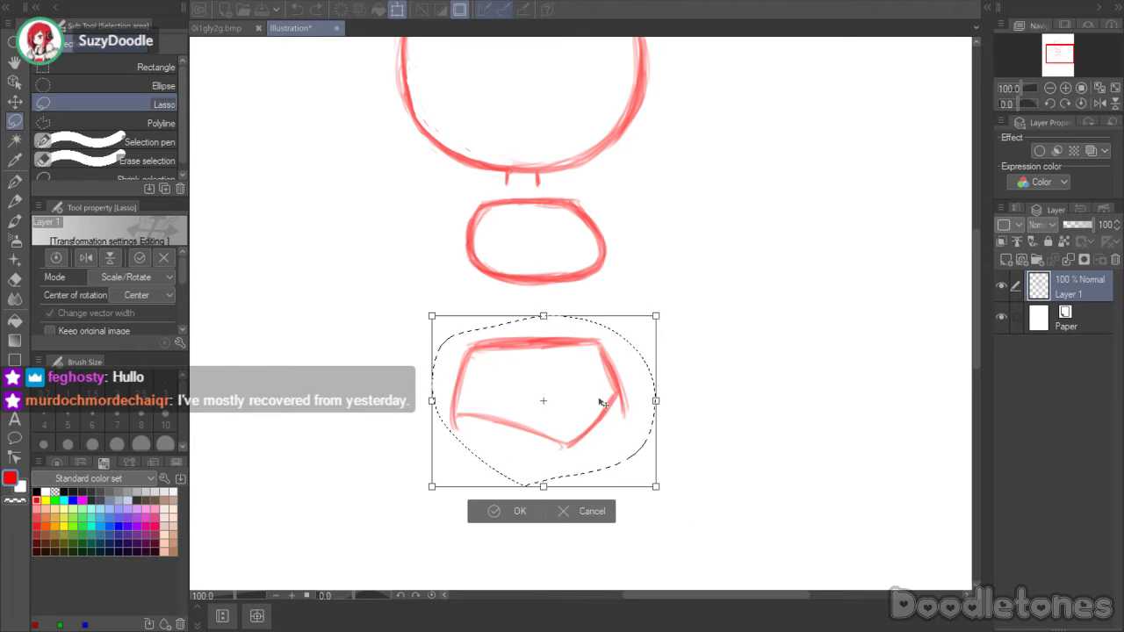
mouse_move(603, 402)
mouse_down()
mouse_move(606, 376)
mouse_move(673, 381)
mouse_up()
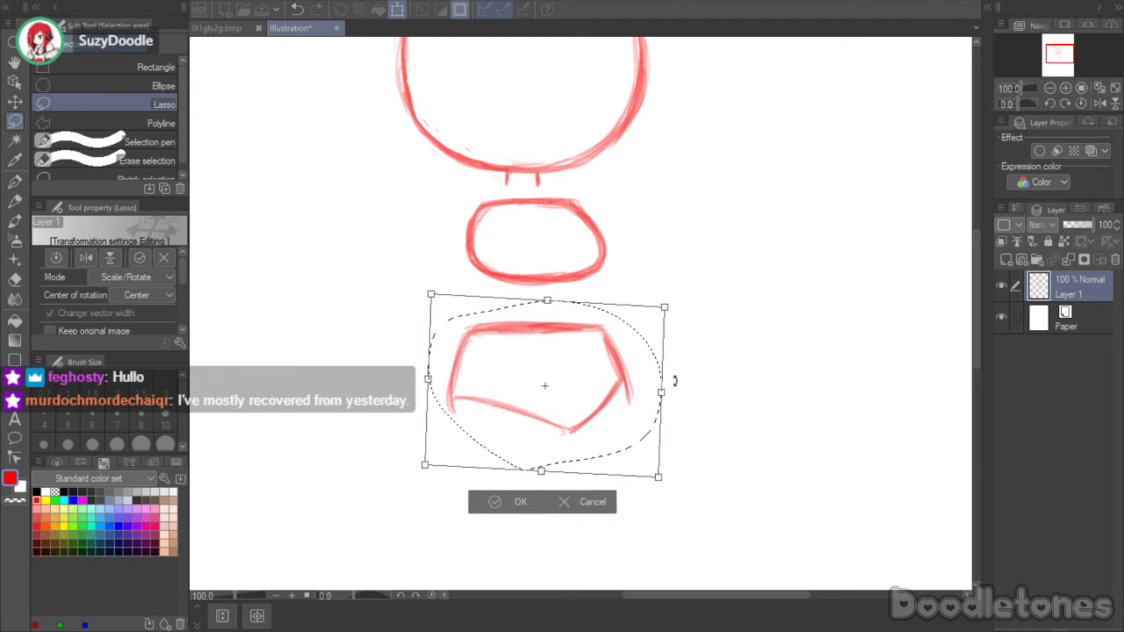
drag(596, 373, 596, 370)
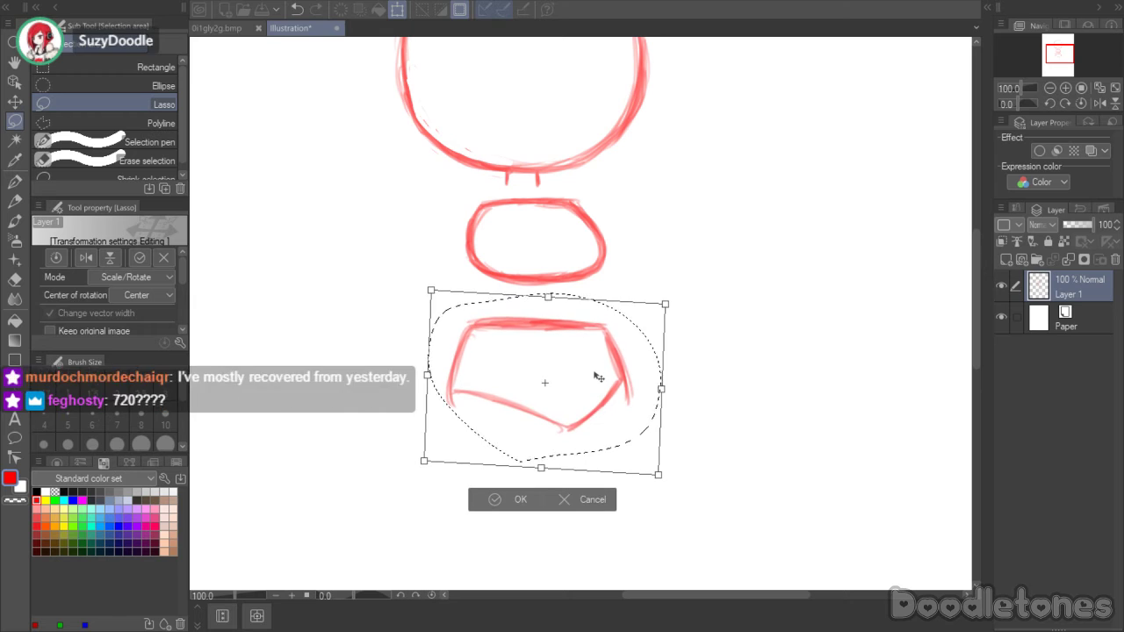
drag(656, 313, 645, 314)
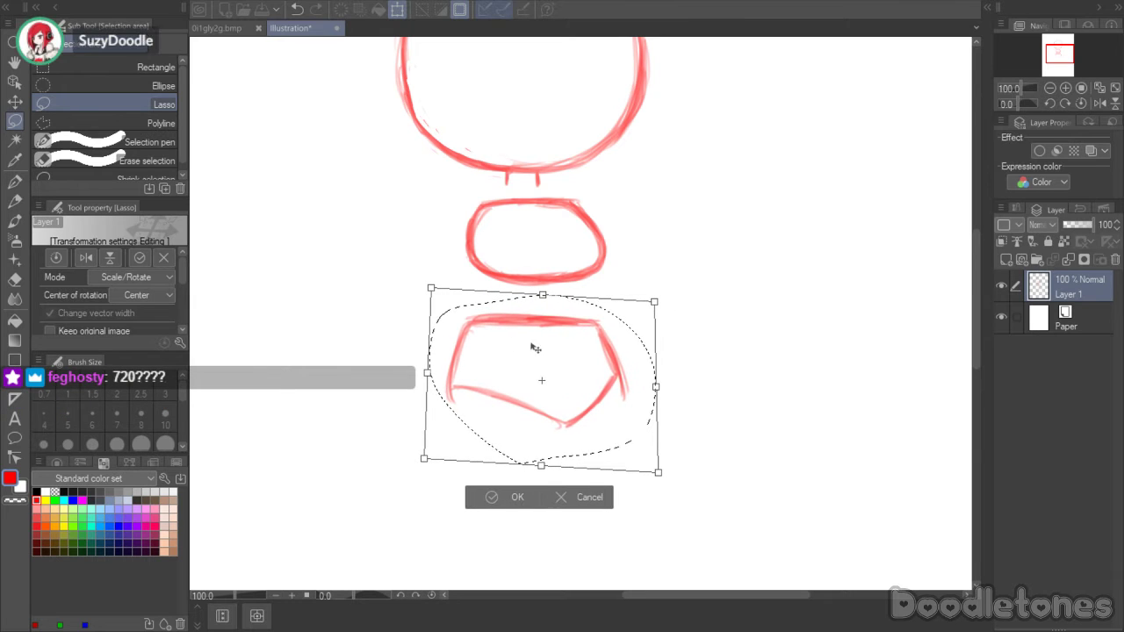
drag(675, 354, 677, 354)
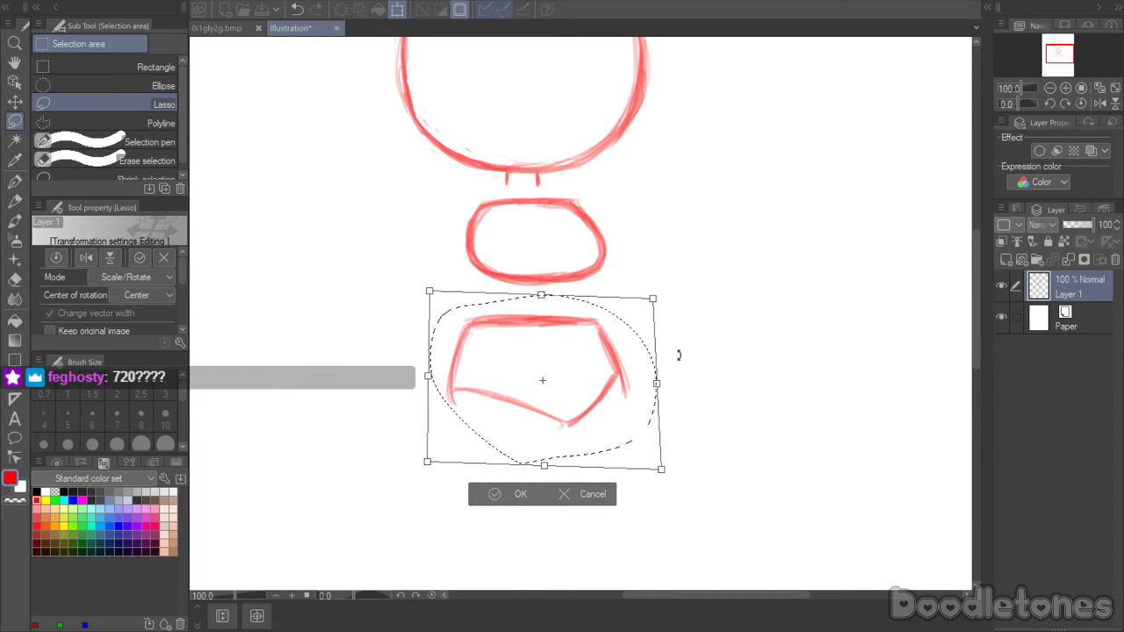
click(509, 493)
key(ctrl+d)
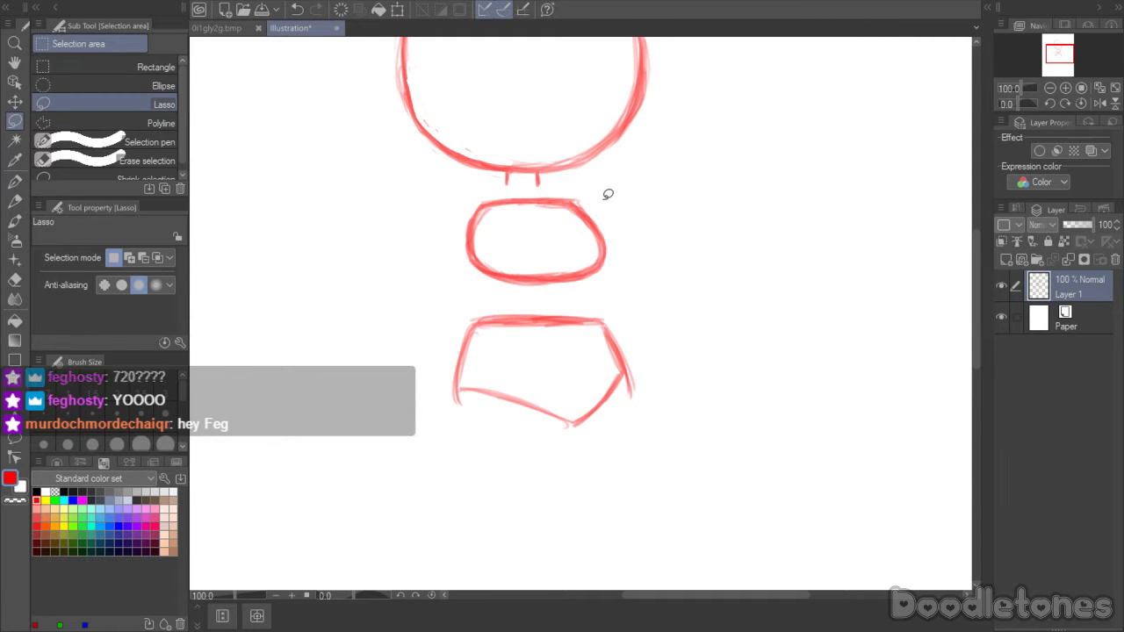
- Draw the pinched waist lines connecting the chest to the pelvis with Opaque watercolor, and reinforce the pelvis's outer sides
click(18, 223)
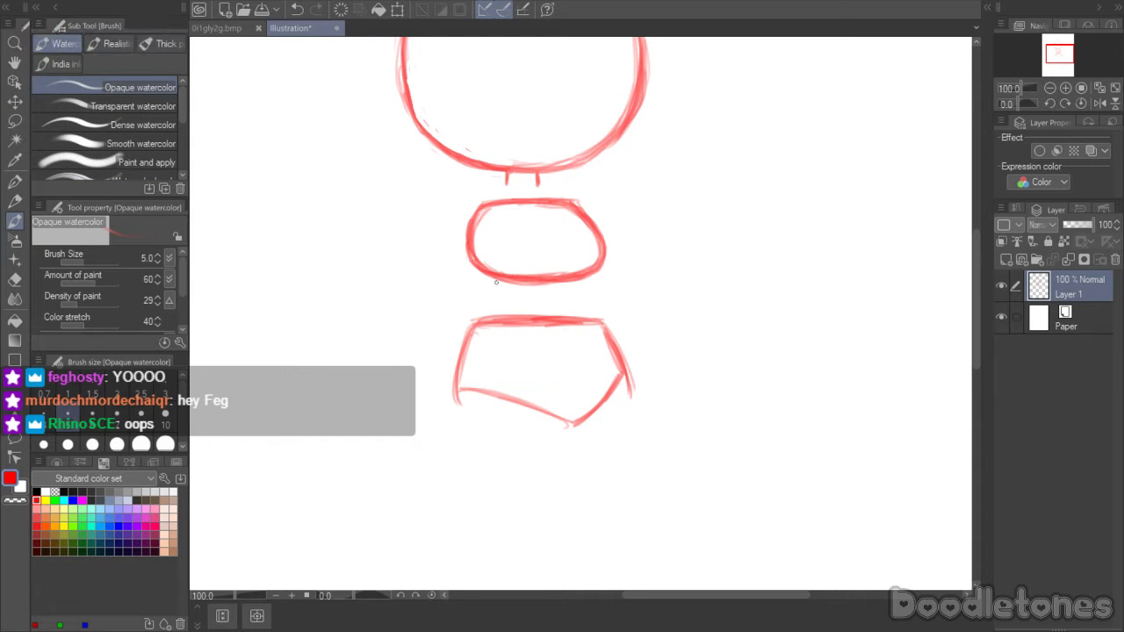
mouse_move(481, 271)
mouse_down()
mouse_move(500, 293)
mouse_move(475, 314)
mouse_move(455, 383)
mouse_up()
drag(493, 305, 456, 396)
drag(463, 350, 460, 414)
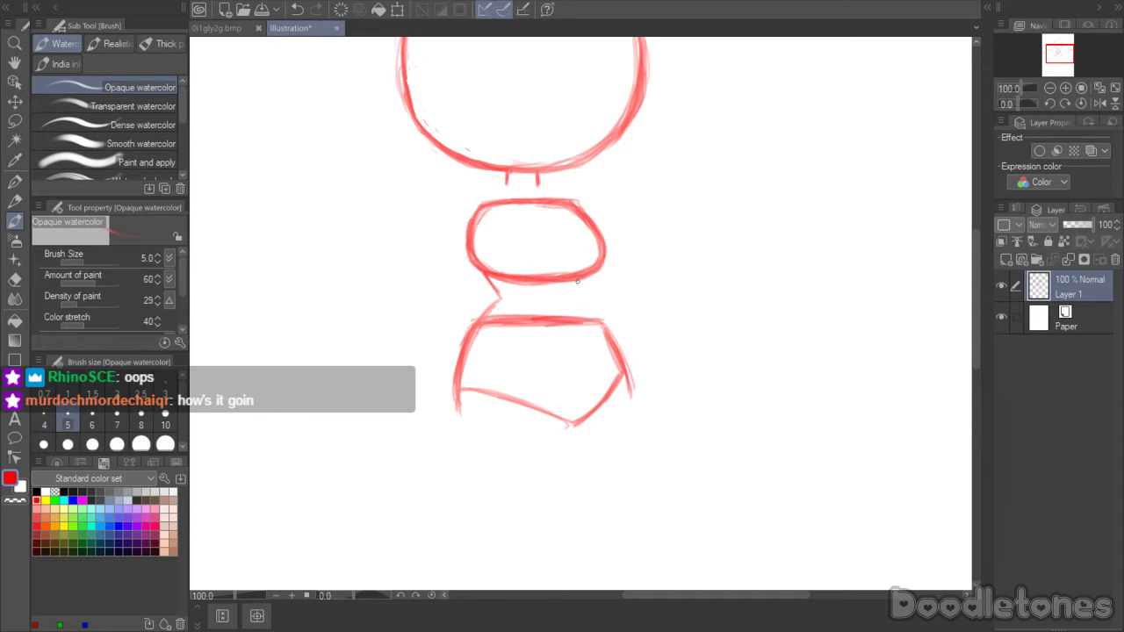
drag(576, 279, 599, 322)
drag(601, 322, 629, 397)
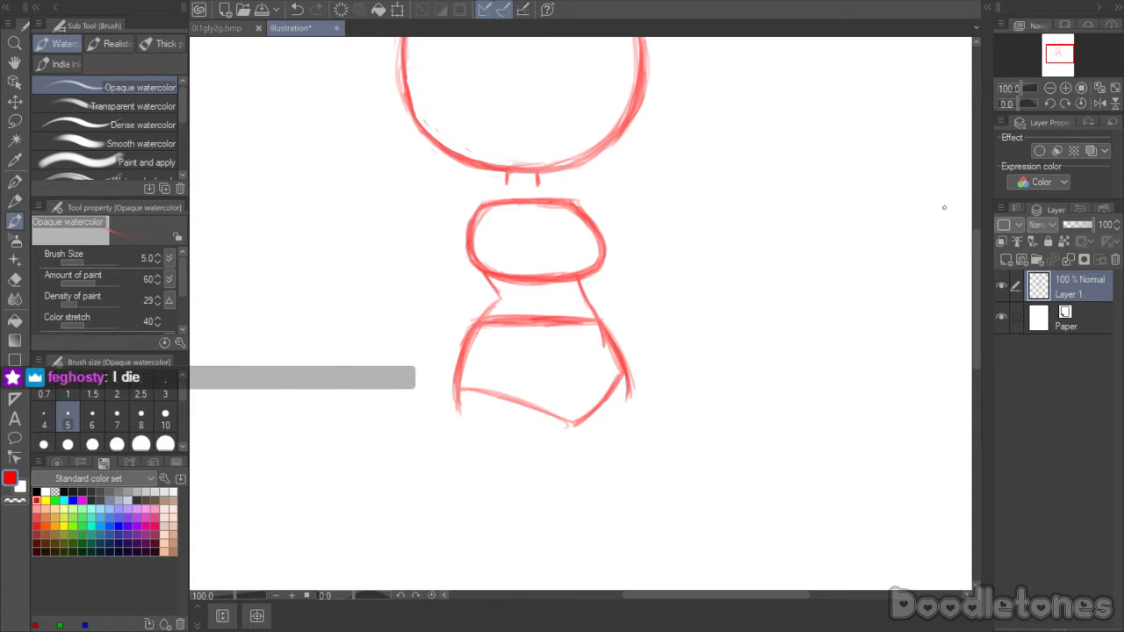
- Sketch a short hip crease and the inner and outer contour lines of the left thigh running down from the pelvis
scroll(975, 243, down, 2)
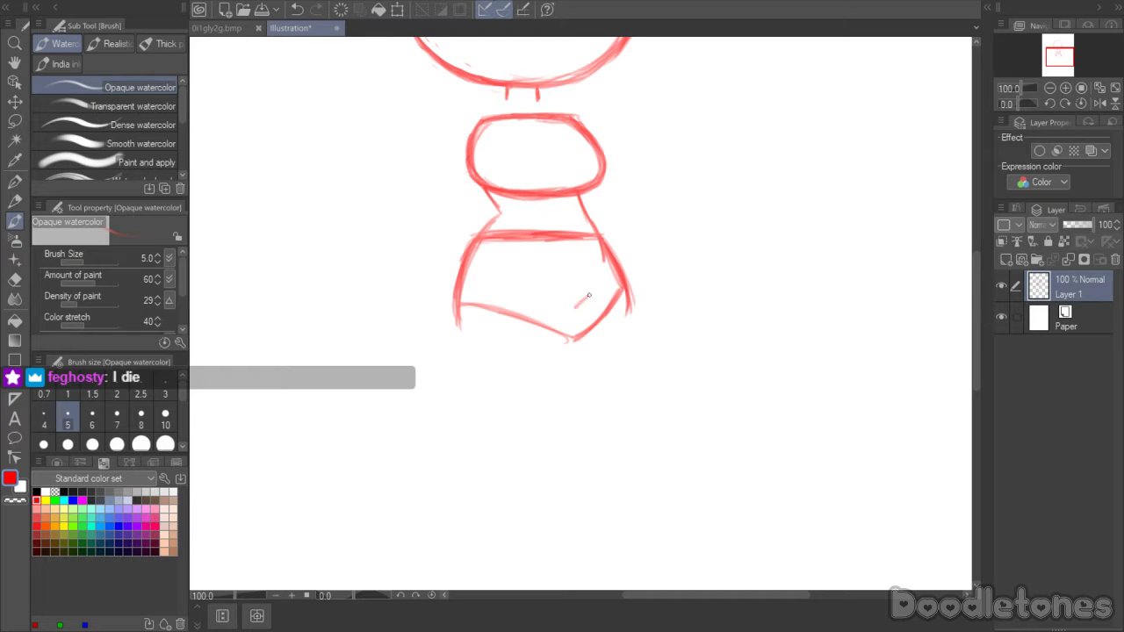
drag(578, 309, 558, 425)
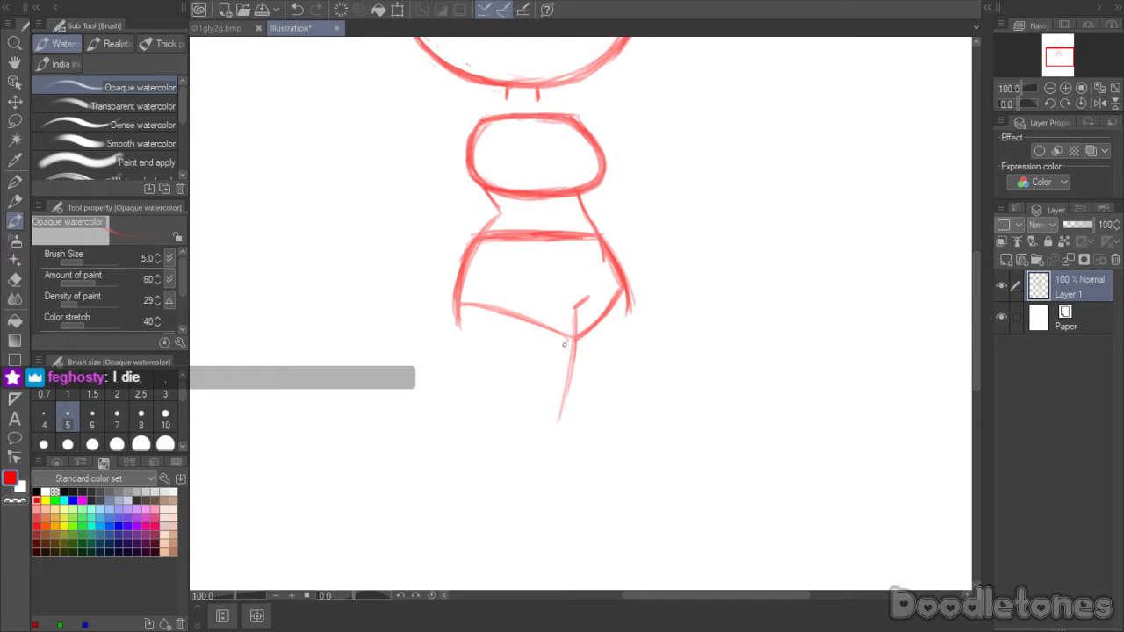
drag(465, 270, 455, 392)
drag(461, 307, 455, 420)
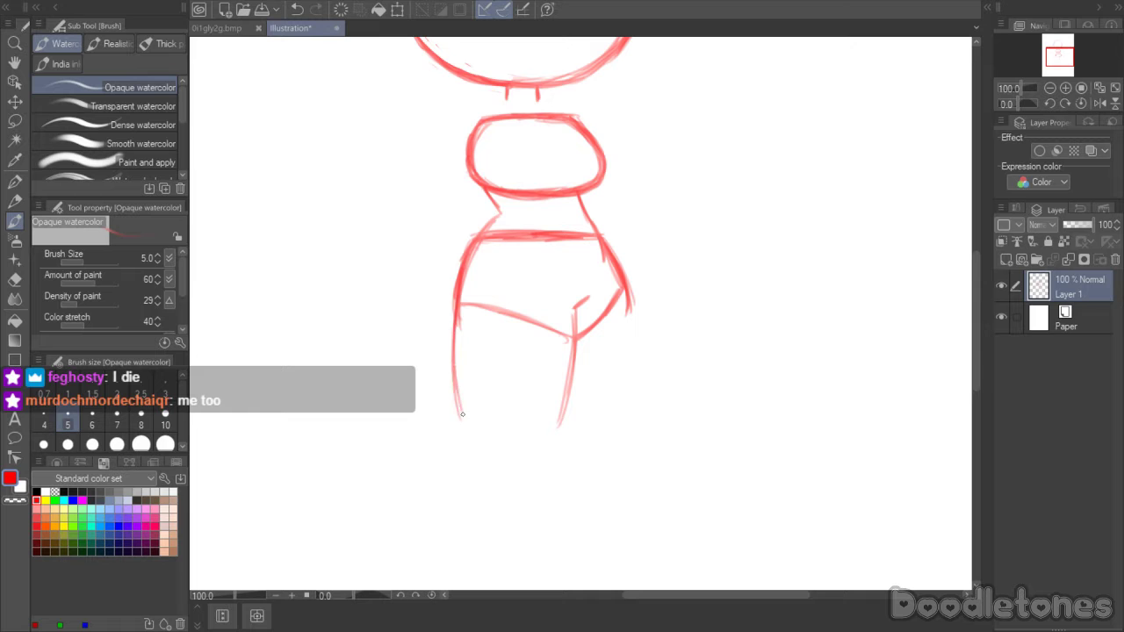
drag(456, 286, 475, 444)
drag(453, 352, 475, 453)
drag(457, 278, 448, 381)
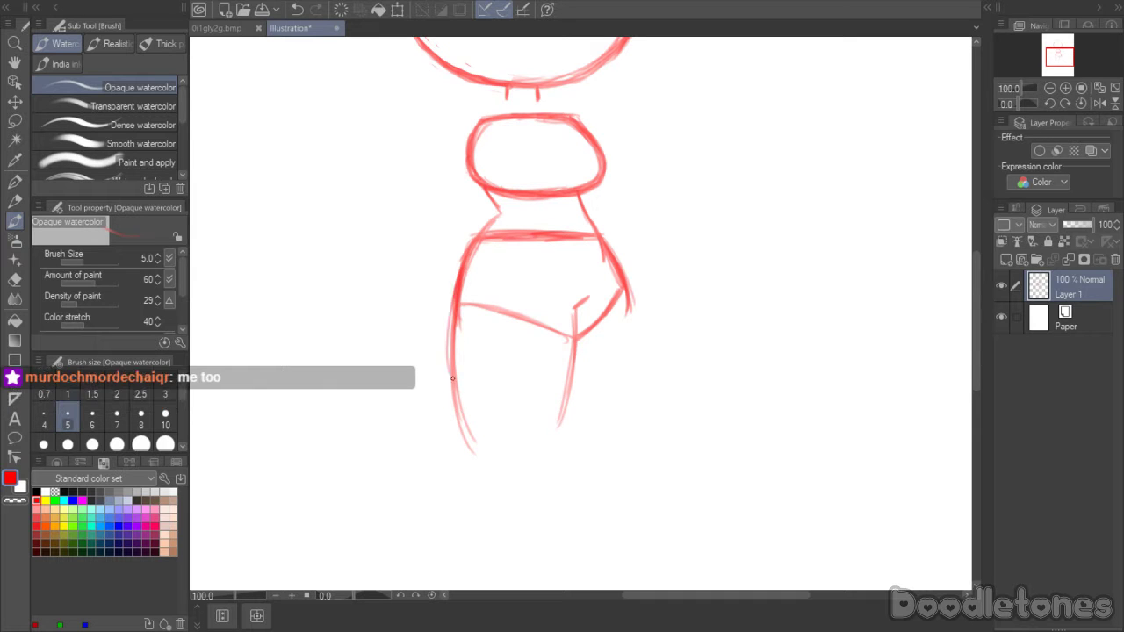
- Extend and thicken the left thigh's outer contour, and close the thigh with a rounded lower end that meets its inner line
drag(460, 258, 453, 420)
drag(455, 315, 475, 457)
drag(451, 400, 481, 474)
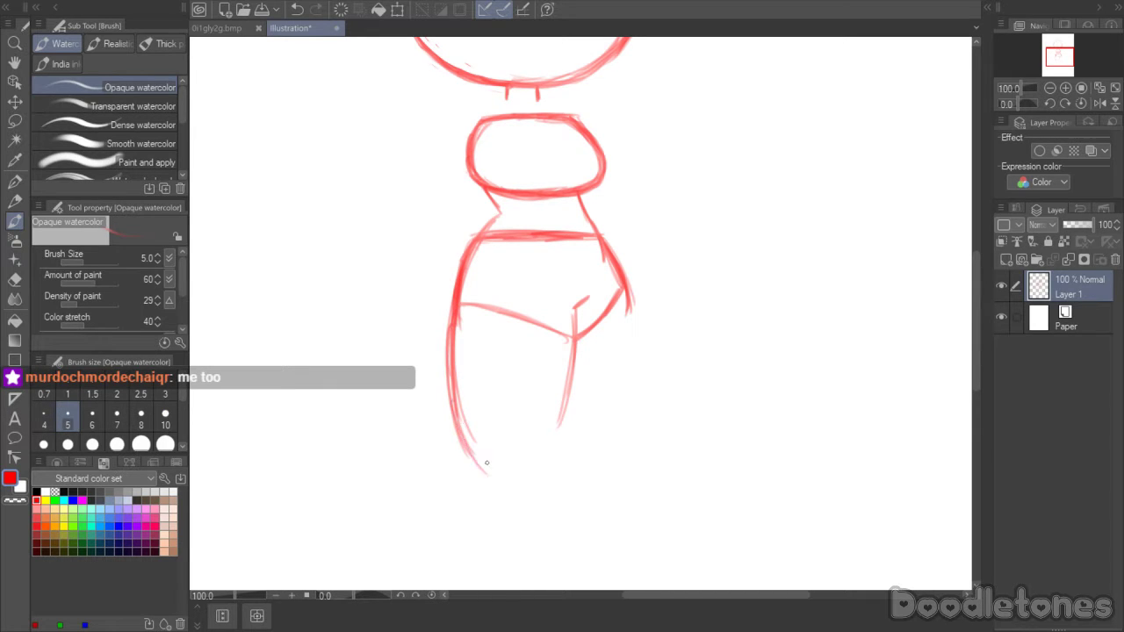
drag(457, 422, 498, 483)
mouse_move(464, 443)
mouse_down()
mouse_move(524, 479)
mouse_move(487, 476)
mouse_move(534, 473)
mouse_move(567, 390)
mouse_up()
drag(534, 471, 565, 383)
mouse_move(575, 309)
mouse_down()
mouse_move(575, 376)
mouse_move(546, 439)
mouse_up()
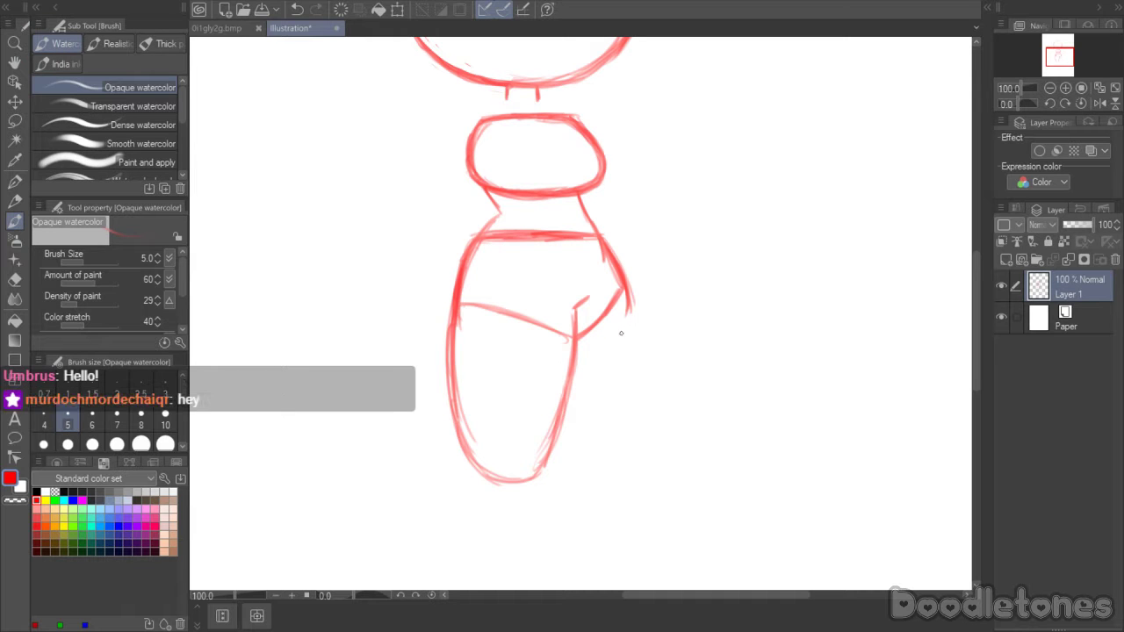
- Sketch the right thigh with layered outer strokes from the hip and a rounded lower end ending against the left thigh
drag(629, 309, 639, 379)
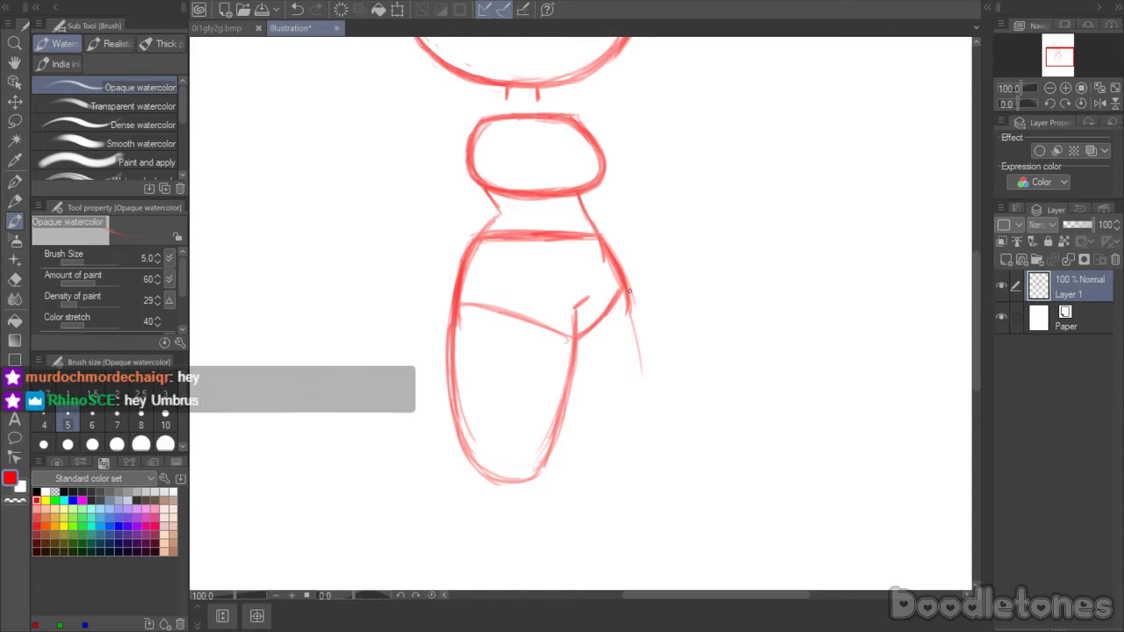
drag(631, 295, 638, 416)
drag(630, 315, 639, 434)
drag(626, 313, 639, 443)
drag(637, 323, 628, 450)
mouse_move(556, 445)
mouse_down()
mouse_move(597, 464)
mouse_move(570, 457)
mouse_move(628, 444)
mouse_move(634, 431)
mouse_move(622, 457)
mouse_move(629, 322)
mouse_up()
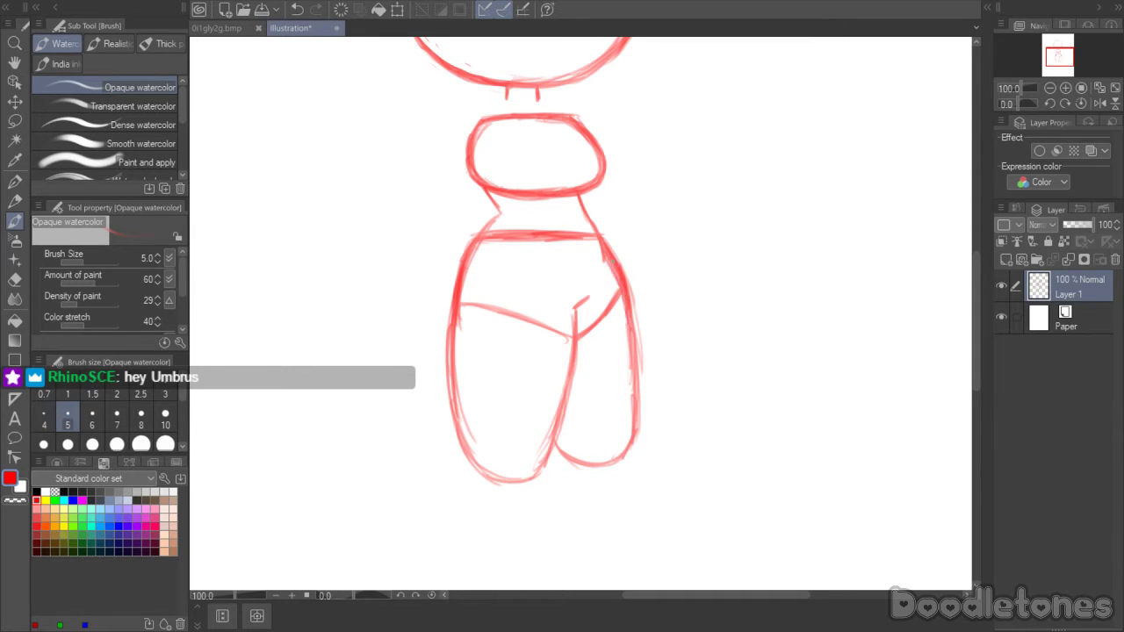
- Lasso the left thigh, rotate it slightly so its lower end swings outward to the left, and deselect it
key(m)
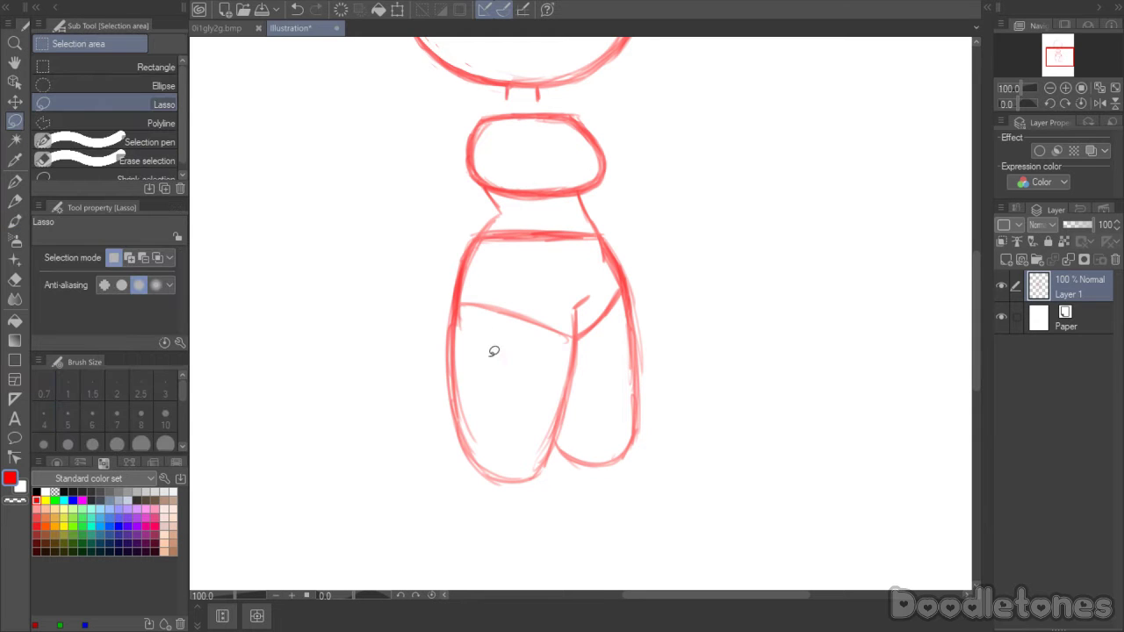
mouse_move(564, 396)
mouse_down()
mouse_move(556, 448)
mouse_move(530, 489)
mouse_move(459, 451)
mouse_move(441, 326)
mouse_move(458, 252)
mouse_move(582, 283)
mouse_move(573, 404)
mouse_up()
key(ctrl+t)
mouse_move(509, 377)
mouse_down()
mouse_move(580, 378)
mouse_move(540, 366)
mouse_up()
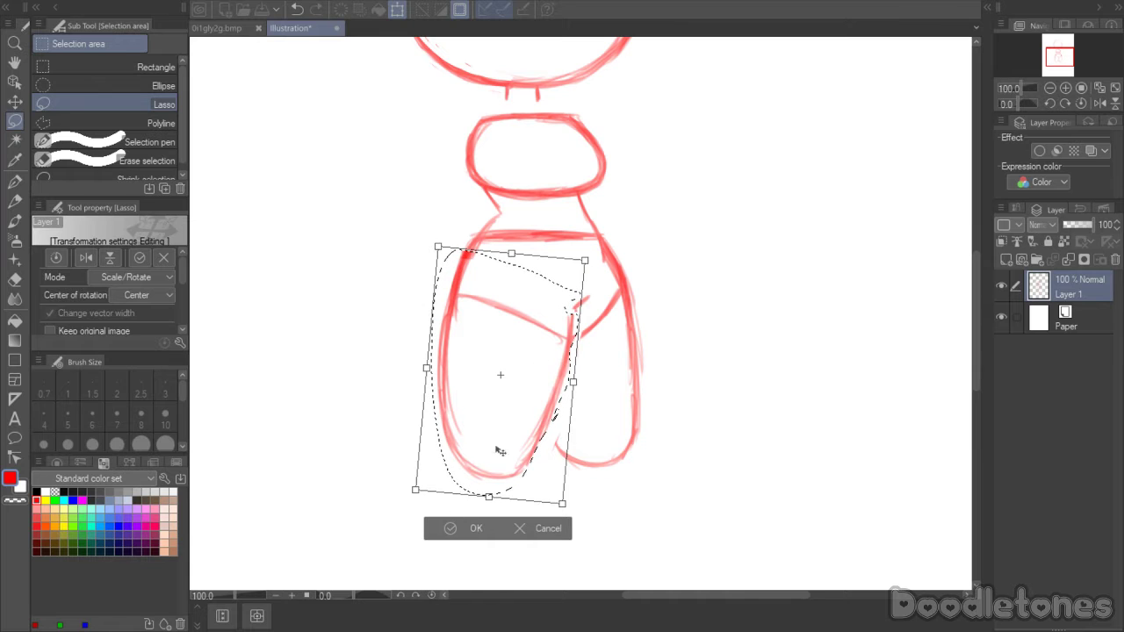
click(458, 528)
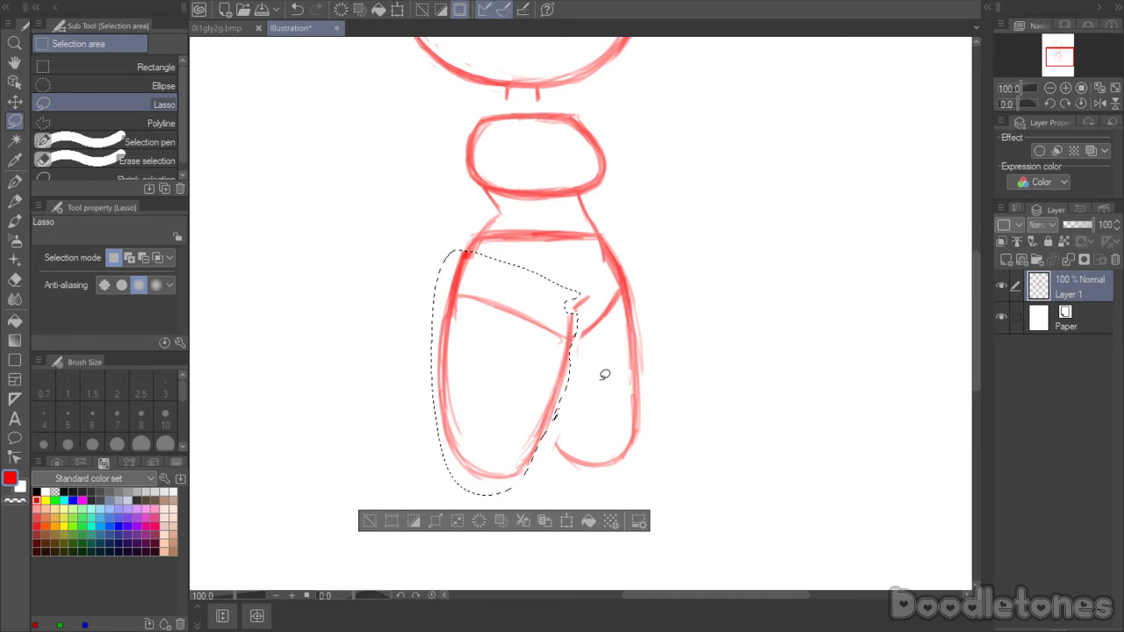
key(ctrl+d)
- Darken the hip crease, join the right thigh's lower curve to the left thigh, and reinforce its outer contour with Opaque watercolor
click(14, 280)
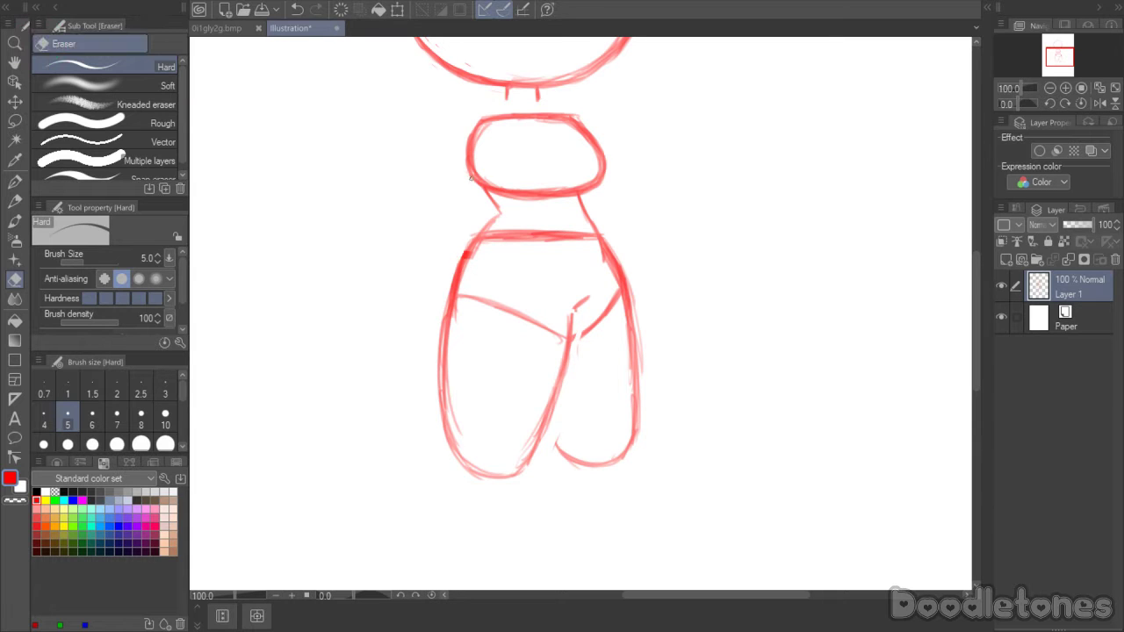
click(14, 220)
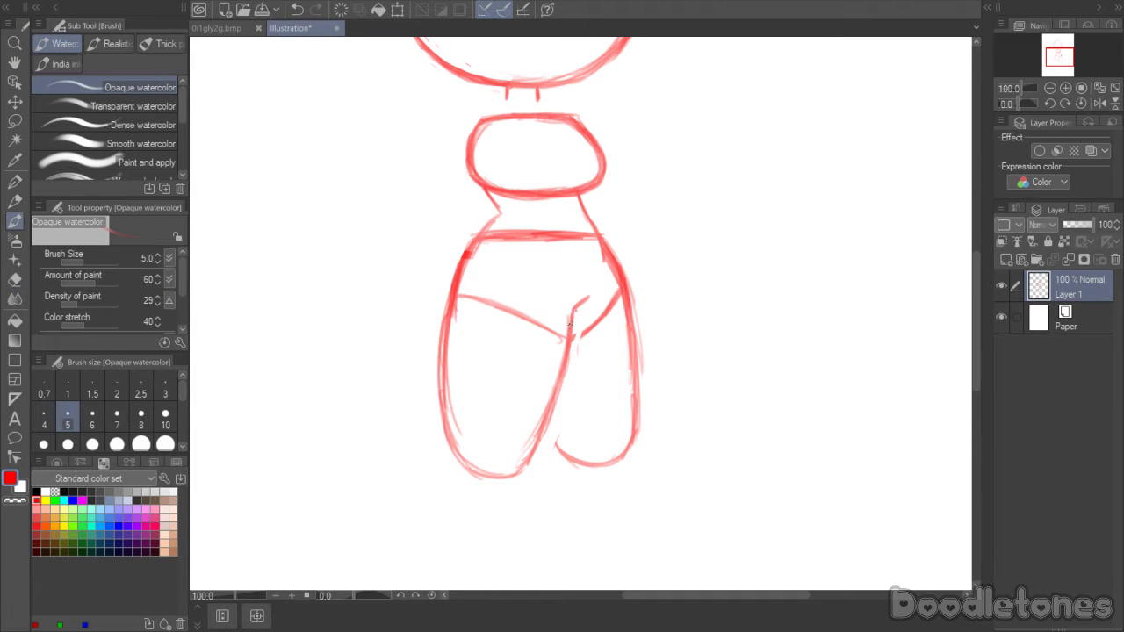
drag(571, 312, 588, 301)
mouse_move(548, 429)
mouse_down()
mouse_move(567, 459)
mouse_move(590, 464)
mouse_up()
mouse_move(633, 339)
mouse_down()
mouse_move(636, 418)
mouse_move(626, 436)
mouse_up()
drag(631, 308, 629, 422)
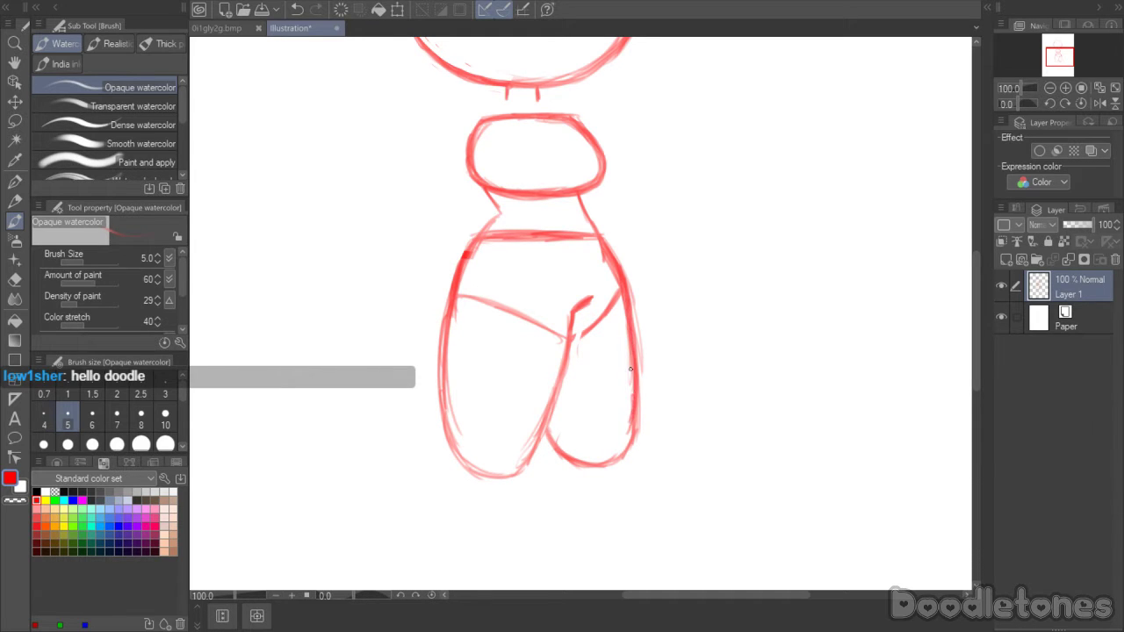
drag(631, 369, 626, 447)
drag(631, 405, 621, 452)
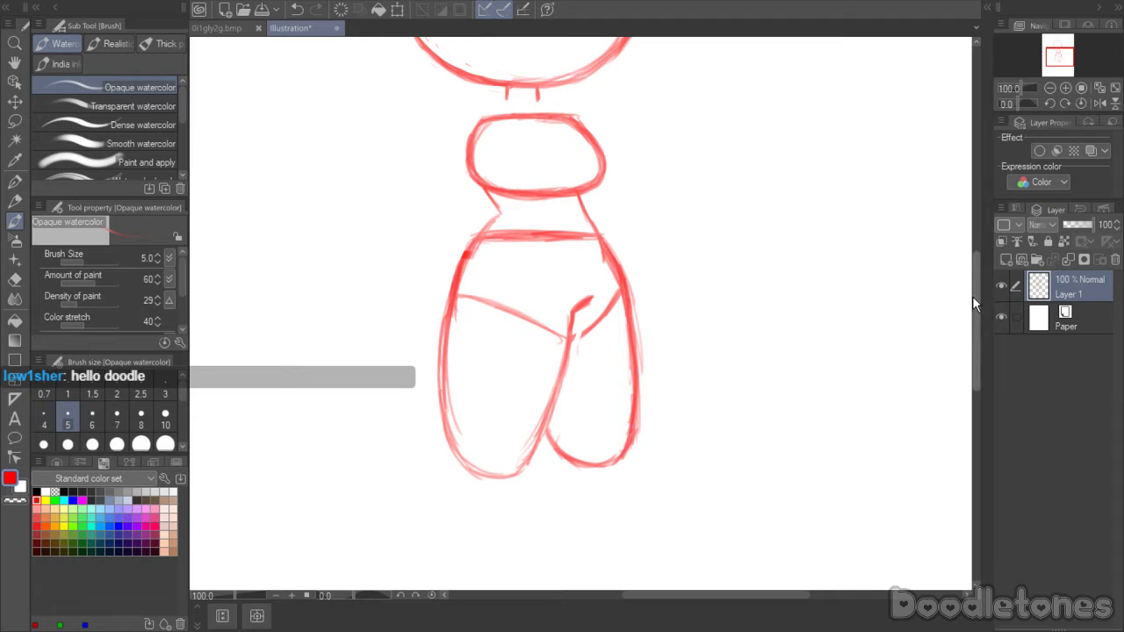
- Add a knee curve at the left thigh's end and sketch the lower leg's inner and outer contours, flaring outward toward the ankle
mouse_move(973, 296)
mouse_down()
mouse_move(973, 264)
mouse_move(965, 315)
mouse_up()
scroll(900, 306, down, 2)
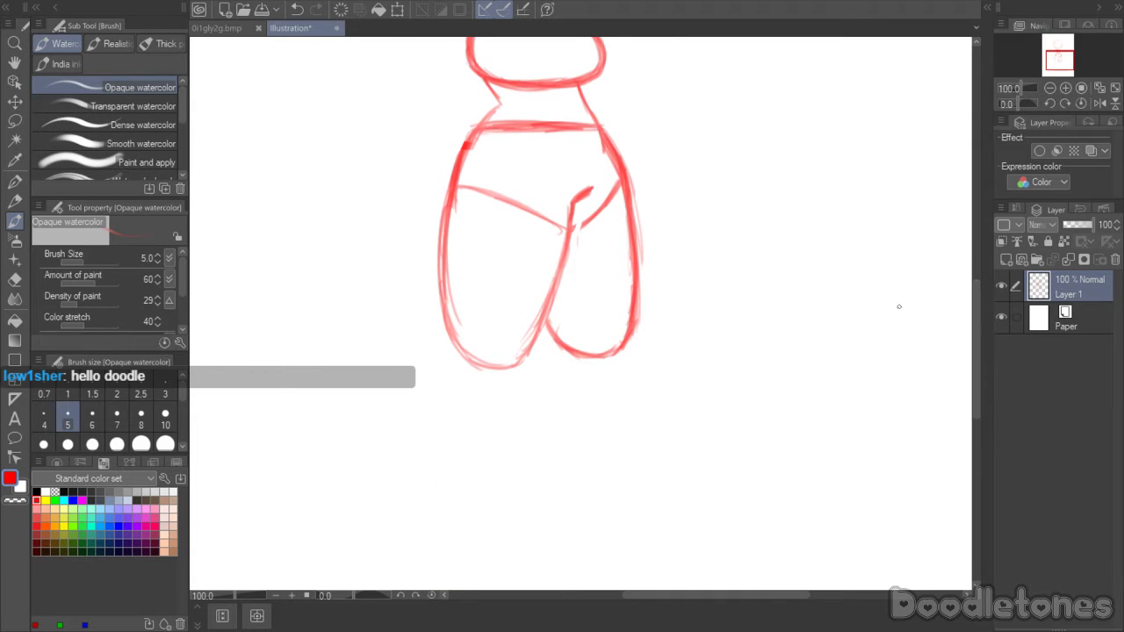
mouse_move(464, 347)
mouse_down()
mouse_move(527, 356)
mouse_move(526, 490)
mouse_up()
drag(530, 356, 528, 499)
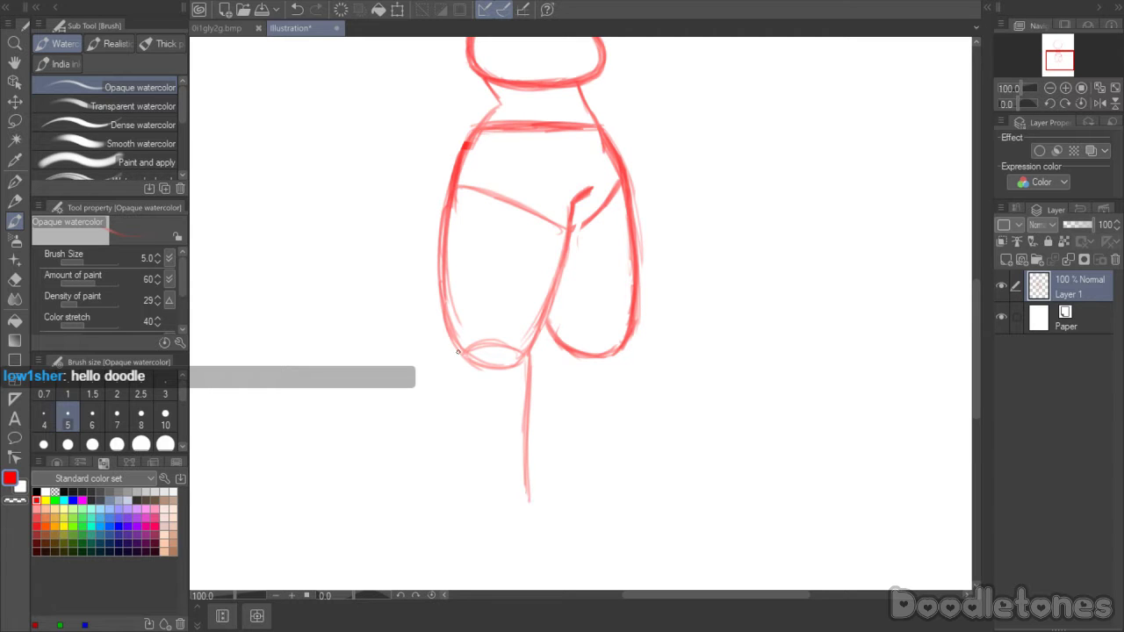
drag(458, 352, 406, 500)
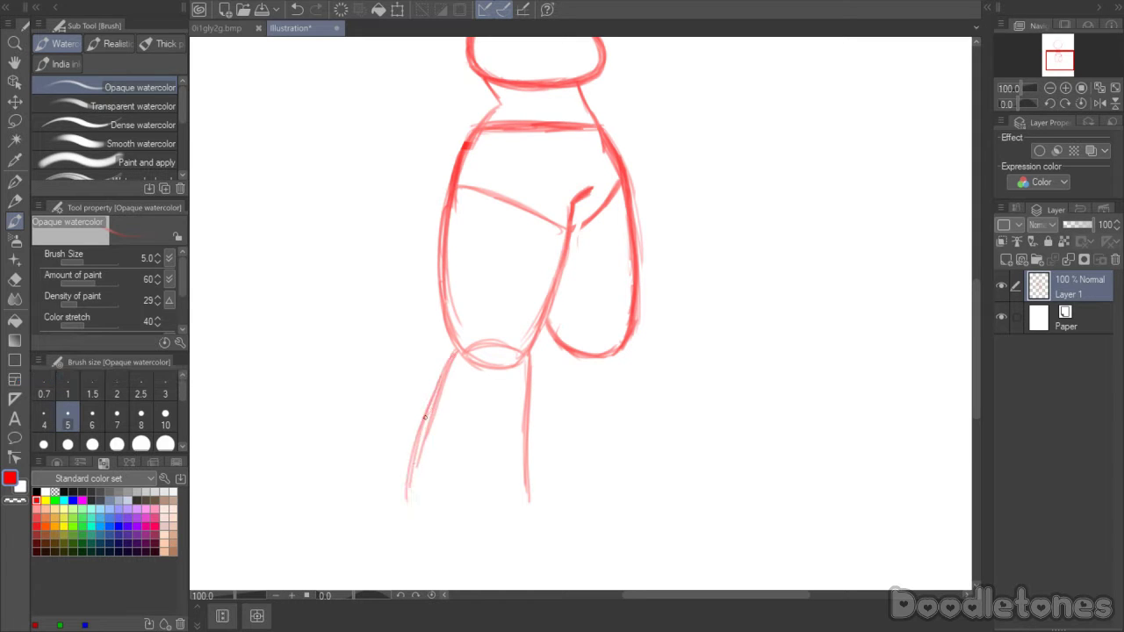
drag(425, 418, 409, 517)
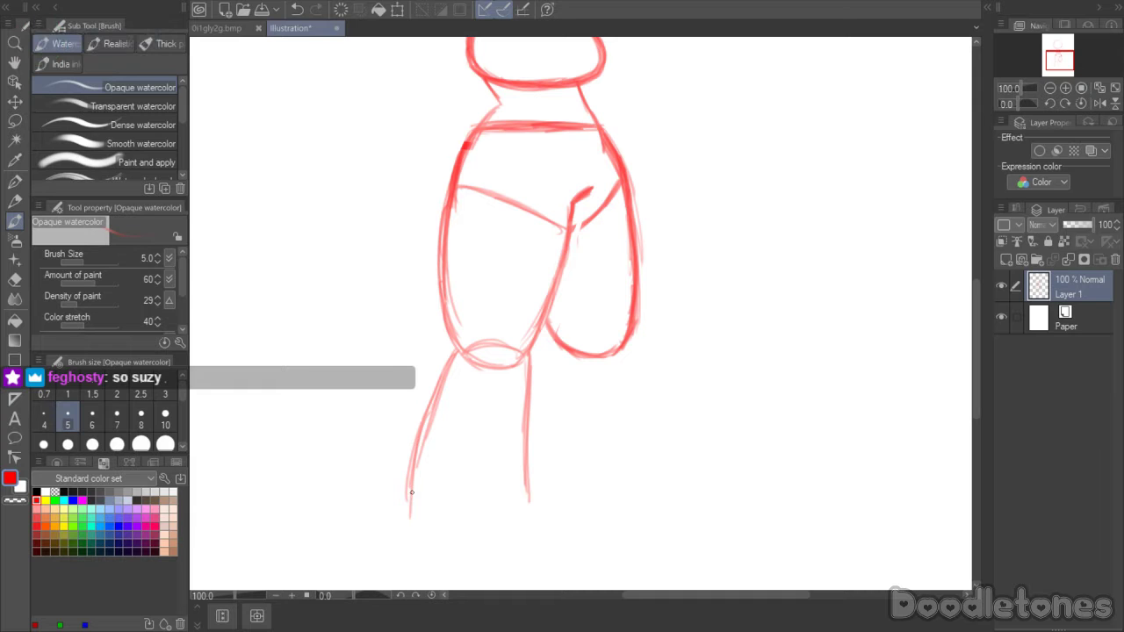
drag(457, 346, 434, 402)
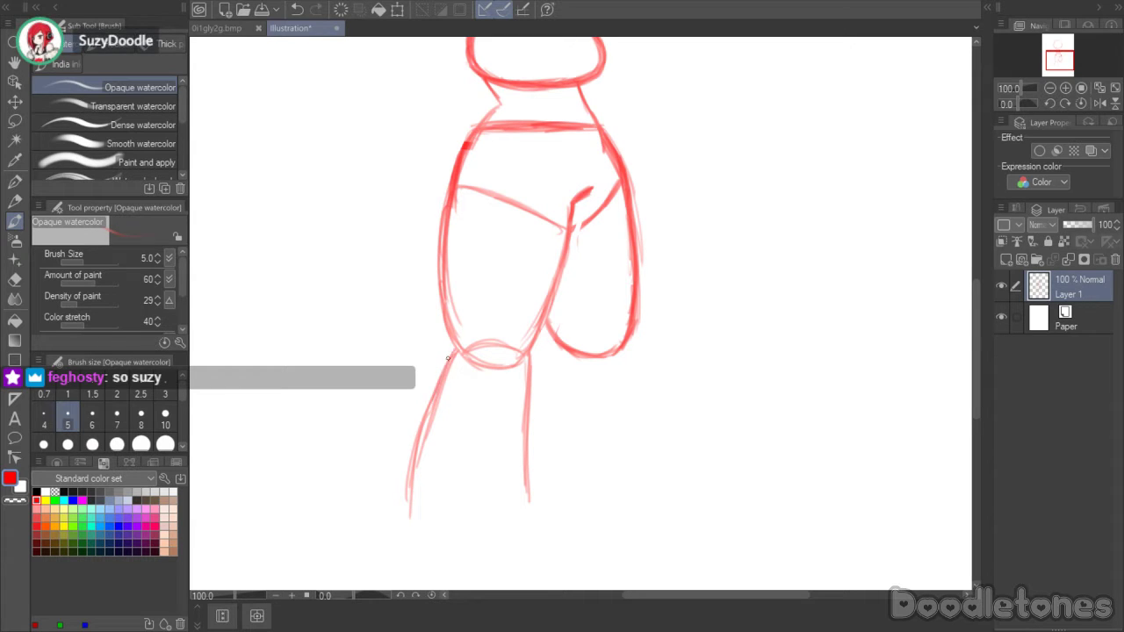
drag(452, 353, 407, 507)
mouse_move(420, 419)
mouse_down()
mouse_move(404, 528)
mouse_move(453, 567)
mouse_up()
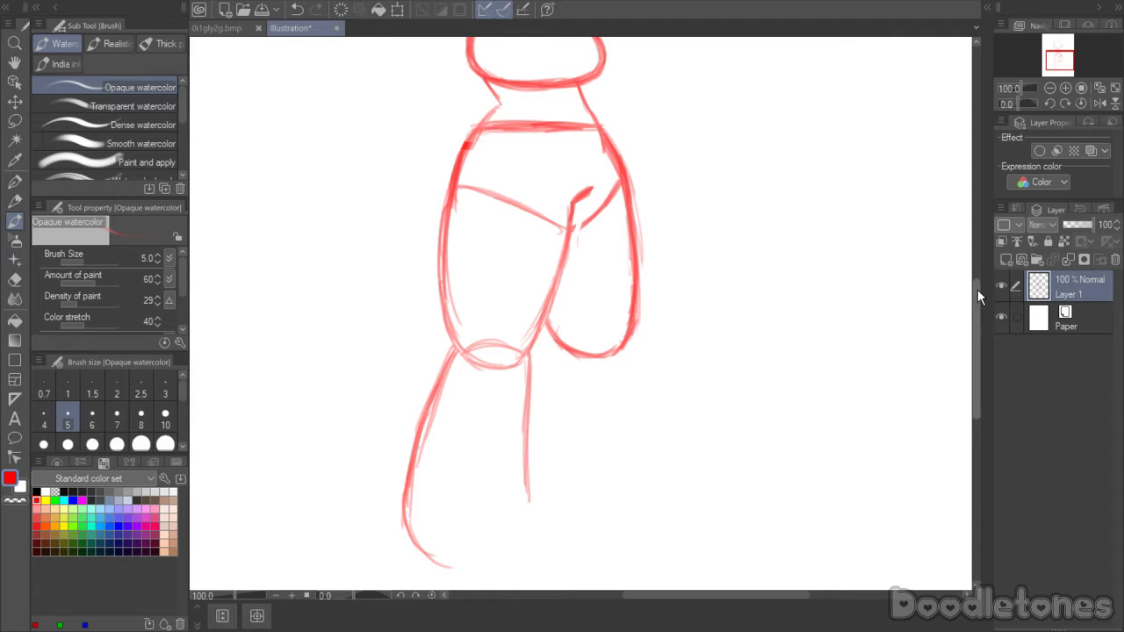
- Close the left lower leg with a wide rounded bottom and reinforce its contour on both sides up to the knee
drag(978, 289, 978, 313)
mouse_move(531, 334)
mouse_down()
mouse_move(534, 420)
mouse_move(511, 478)
mouse_up()
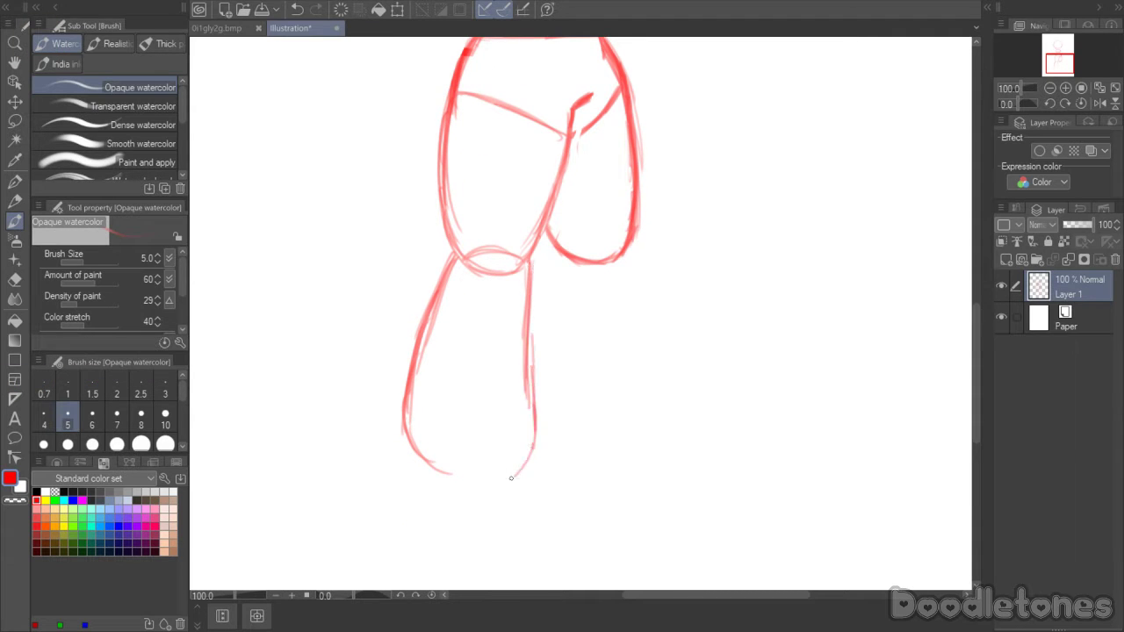
drag(408, 416, 435, 479)
mouse_move(407, 440)
mouse_down()
mouse_move(426, 476)
mouse_move(520, 479)
mouse_move(532, 416)
mouse_up()
mouse_move(530, 364)
mouse_down()
mouse_move(533, 261)
mouse_move(530, 348)
mouse_up()
drag(534, 253, 532, 380)
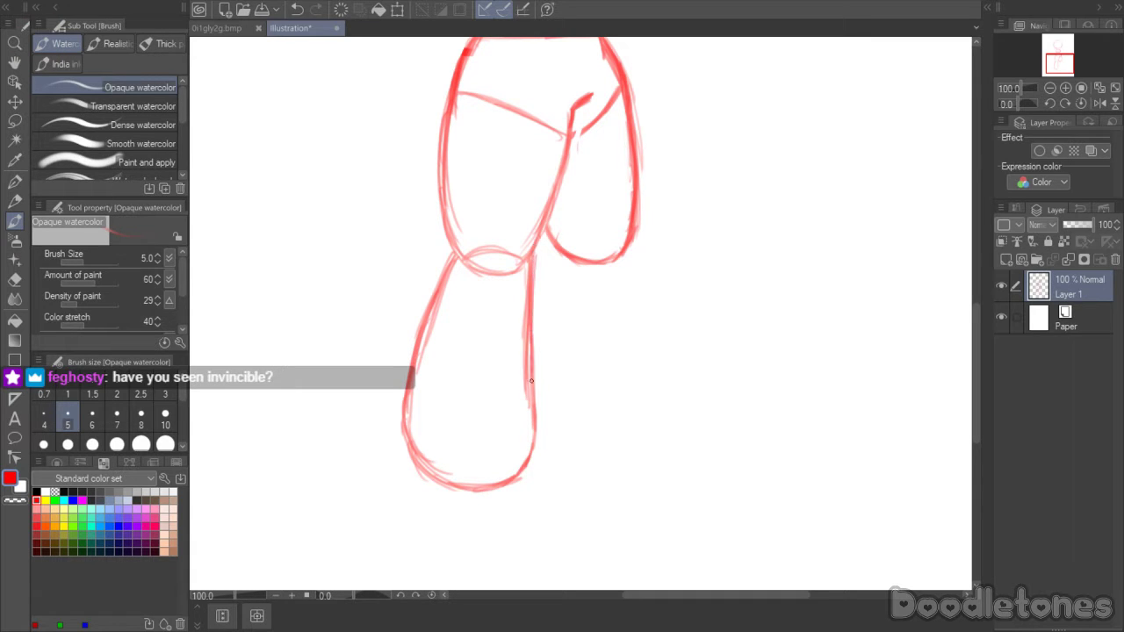
drag(537, 235, 532, 325)
mouse_move(449, 250)
mouse_down()
mouse_move(411, 365)
mouse_move(406, 438)
mouse_move(464, 488)
mouse_up()
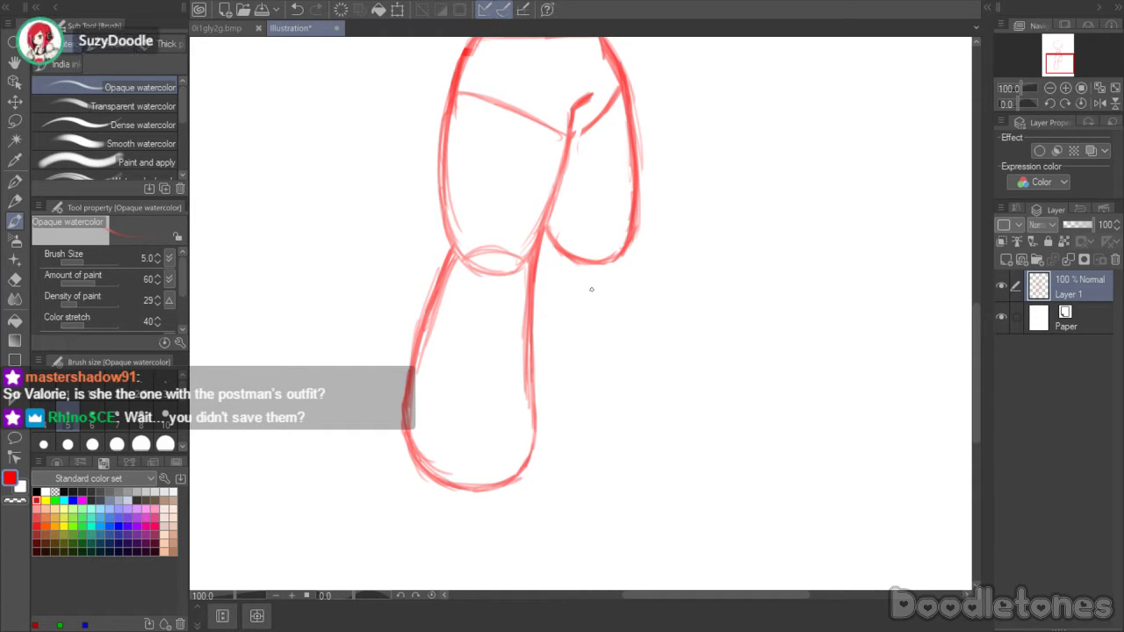
- Sketch the right knee curve and lower leg, with inner and outer contours closed by a shallow rounded bottom
mouse_move(569, 253)
mouse_down()
mouse_move(621, 238)
mouse_move(574, 251)
mouse_move(626, 249)
mouse_move(634, 348)
mouse_up()
drag(636, 239, 634, 387)
drag(631, 325, 640, 400)
drag(553, 251, 532, 350)
drag(553, 243, 539, 281)
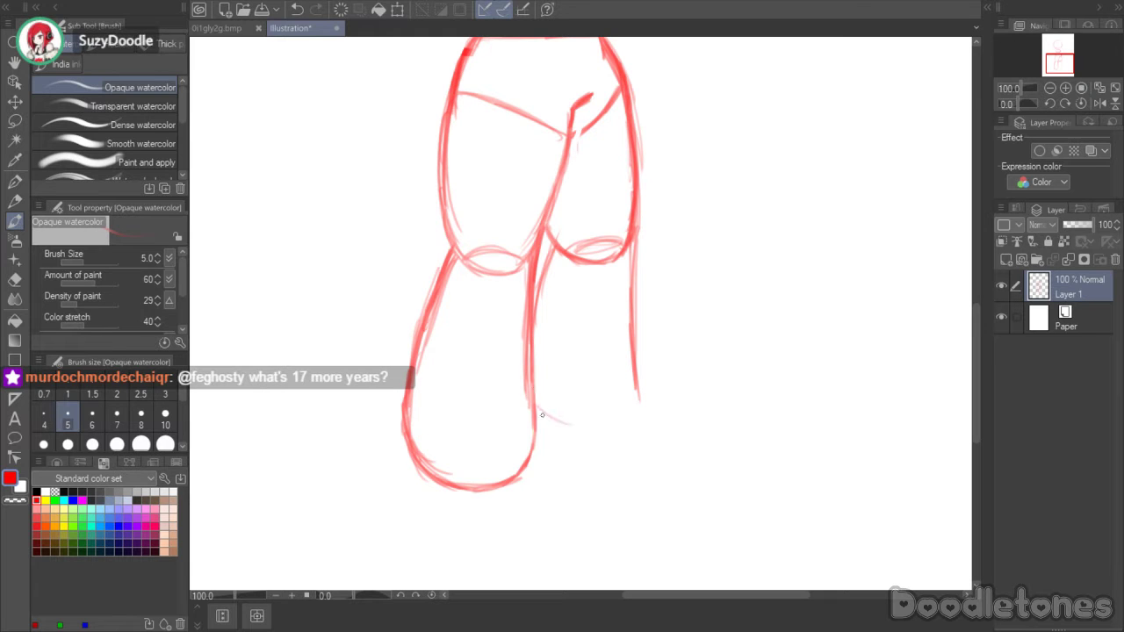
mouse_move(542, 414)
mouse_down()
mouse_move(597, 430)
mouse_move(626, 419)
mouse_up()
mouse_move(642, 371)
mouse_down()
mouse_move(641, 411)
mouse_move(606, 429)
mouse_move(645, 413)
mouse_up()
drag(637, 280, 639, 342)
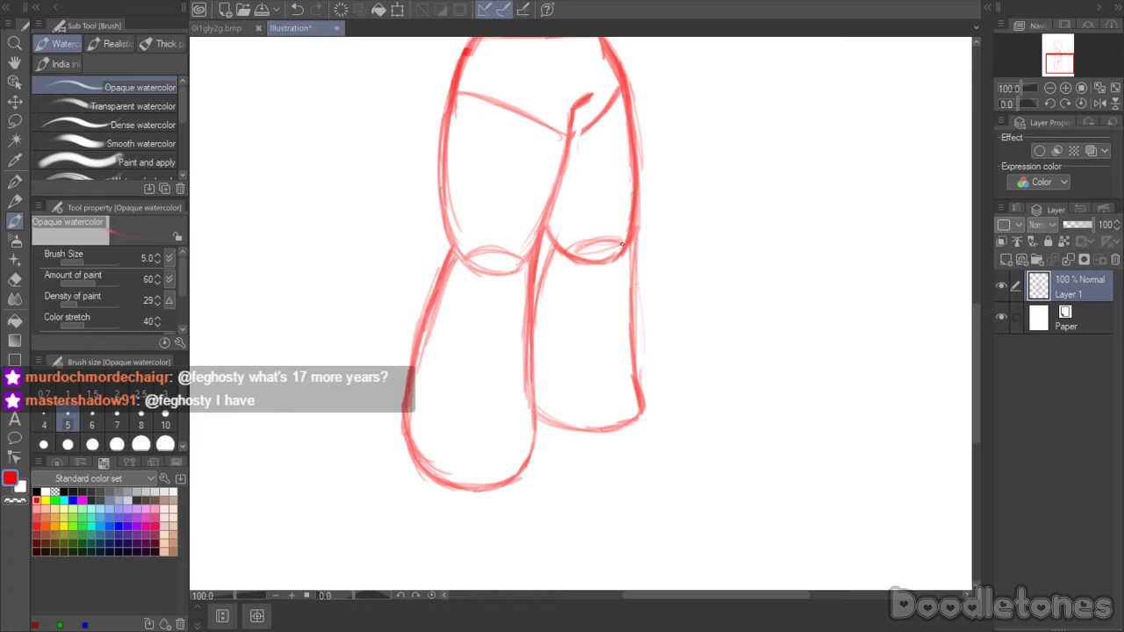
- Lasso the right lower leg, lengthen it slightly, rotate its lower end outward to the right, and deselect it
click(14, 120)
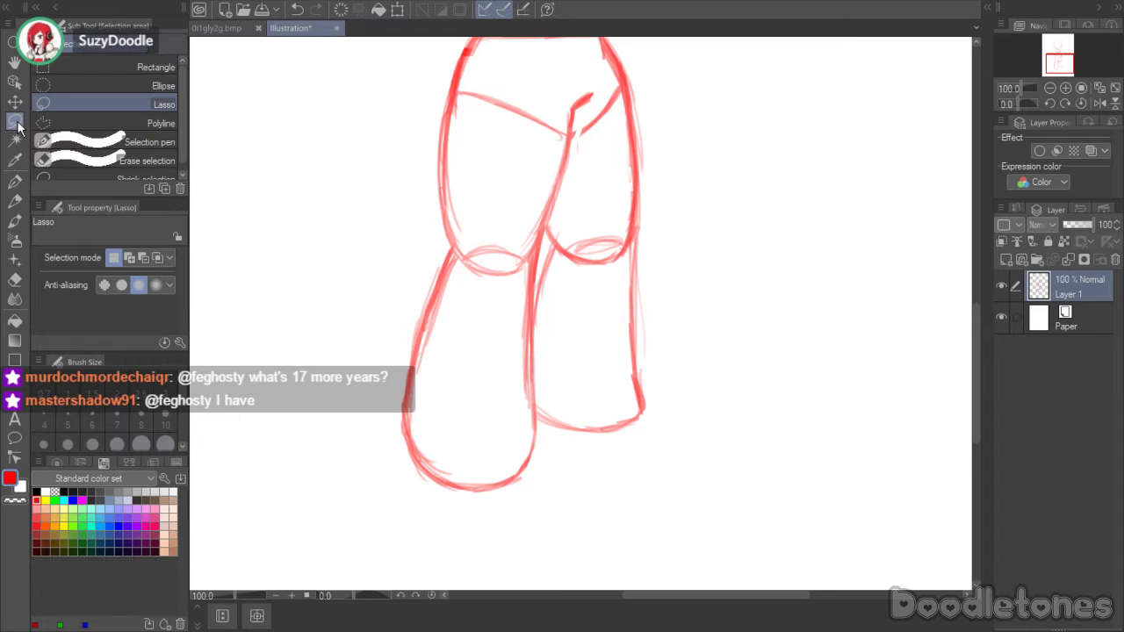
mouse_move(658, 347)
mouse_down()
mouse_move(582, 455)
mouse_move(541, 407)
mouse_move(536, 301)
mouse_move(550, 228)
mouse_move(606, 273)
mouse_move(663, 296)
mouse_move(659, 347)
mouse_up()
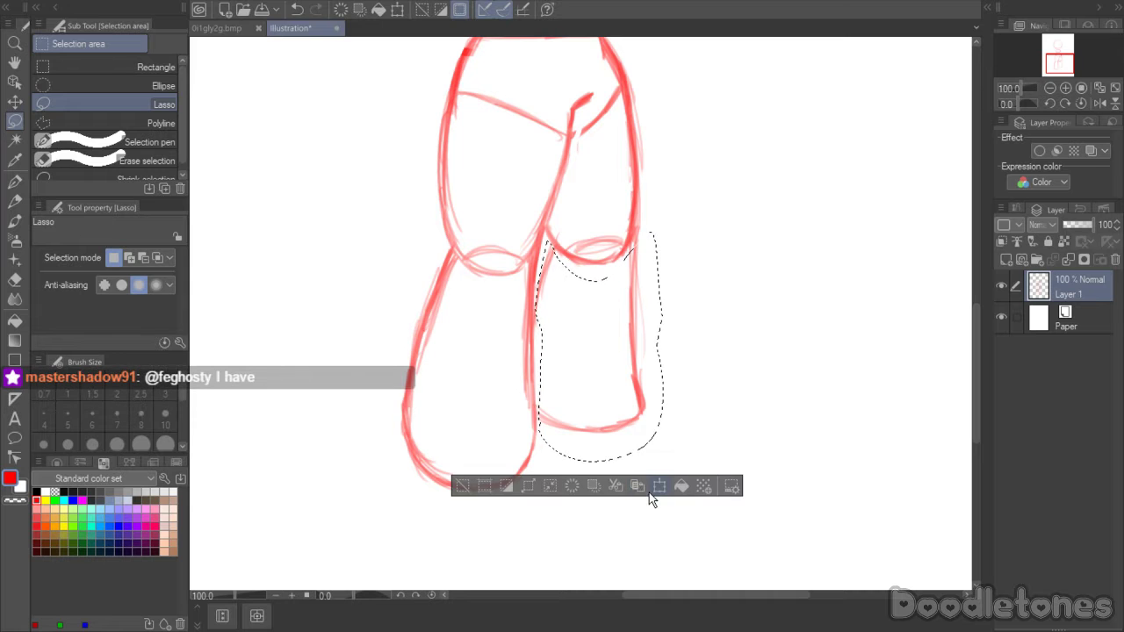
click(646, 488)
drag(609, 483, 608, 497)
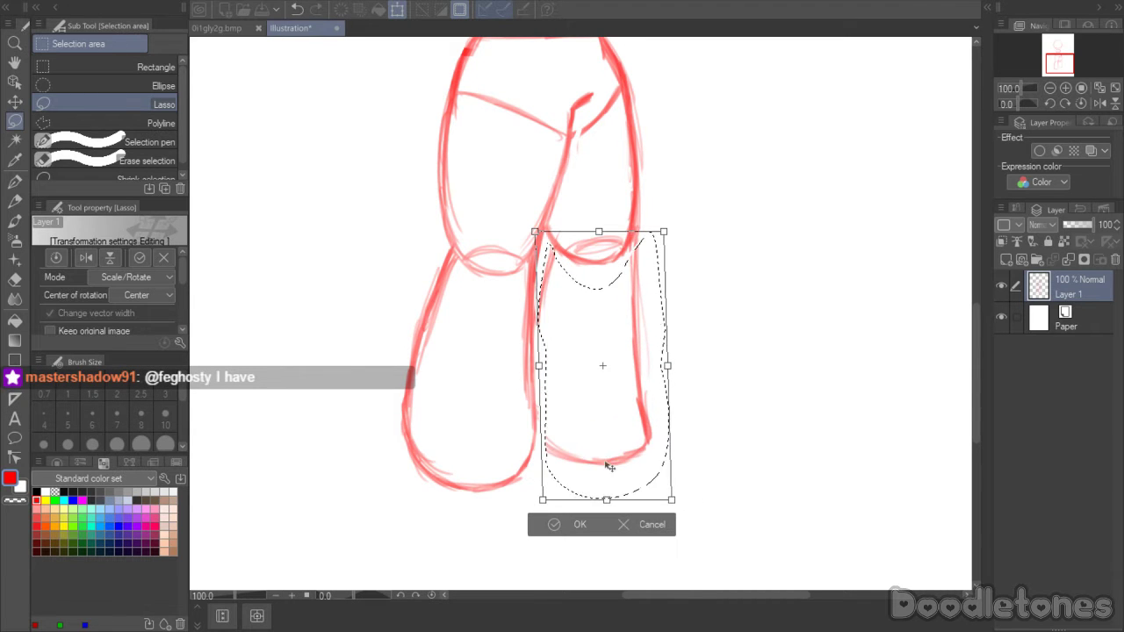
drag(669, 358, 626, 340)
click(568, 522)
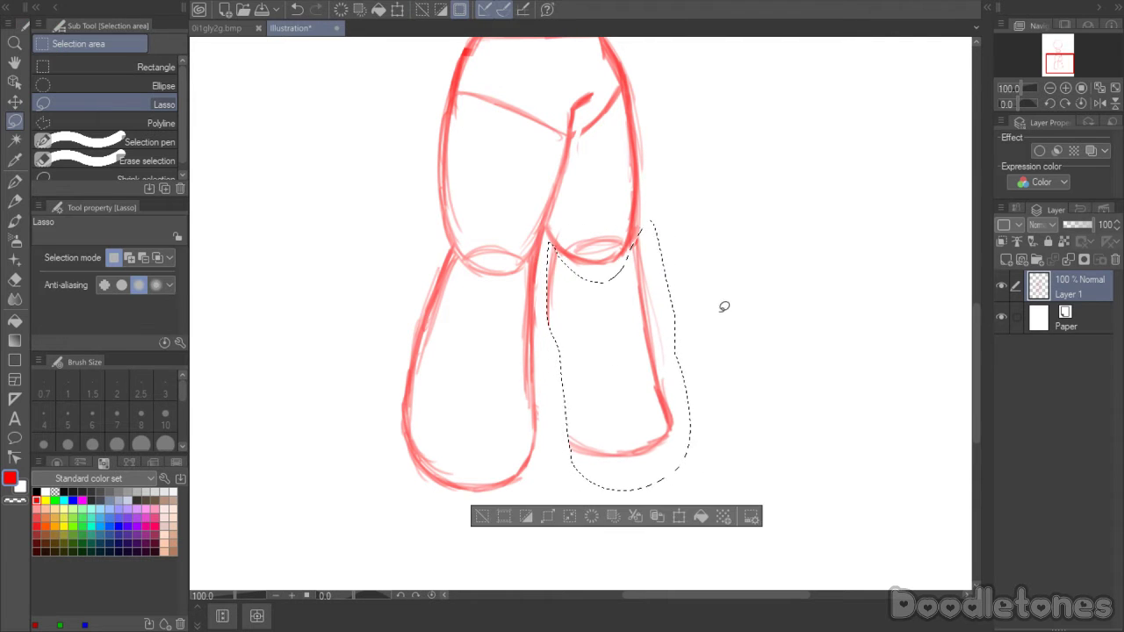
key(ctrl+d)
- Redraw the right lower leg's inner contour down to its rounded bottom and reinforce the outer contour with Opaque watercolor
key(b)
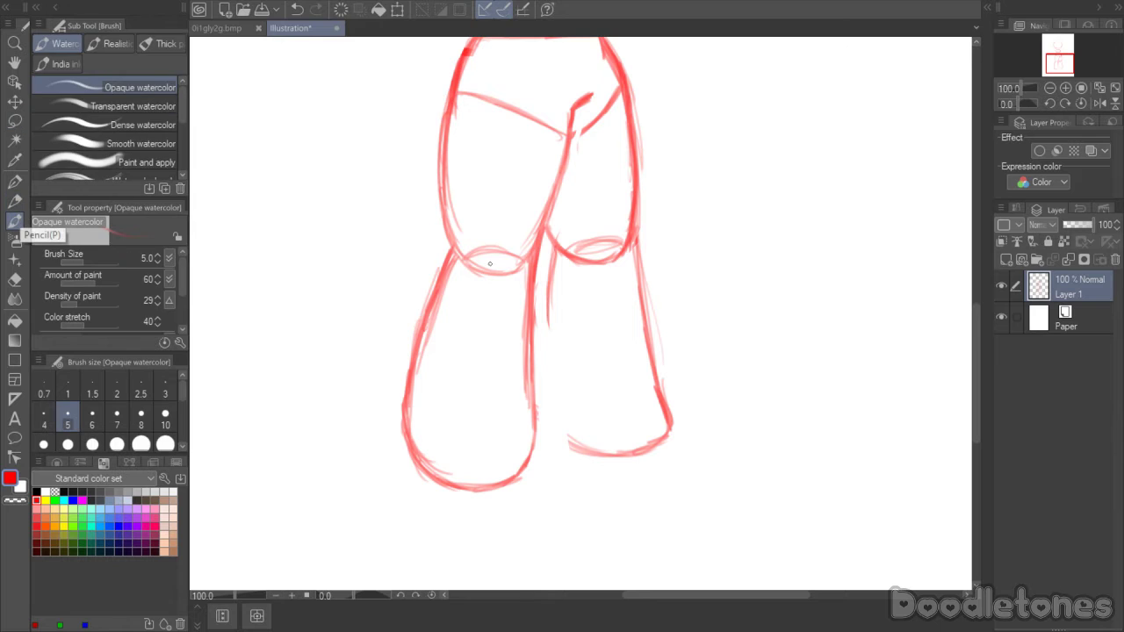
mouse_move(548, 237)
mouse_down()
mouse_move(545, 407)
mouse_move(566, 445)
mouse_up()
mouse_move(545, 334)
mouse_down()
mouse_move(550, 420)
mouse_move(540, 376)
mouse_up()
mouse_move(550, 418)
mouse_down()
mouse_move(568, 441)
mouse_move(613, 444)
mouse_up()
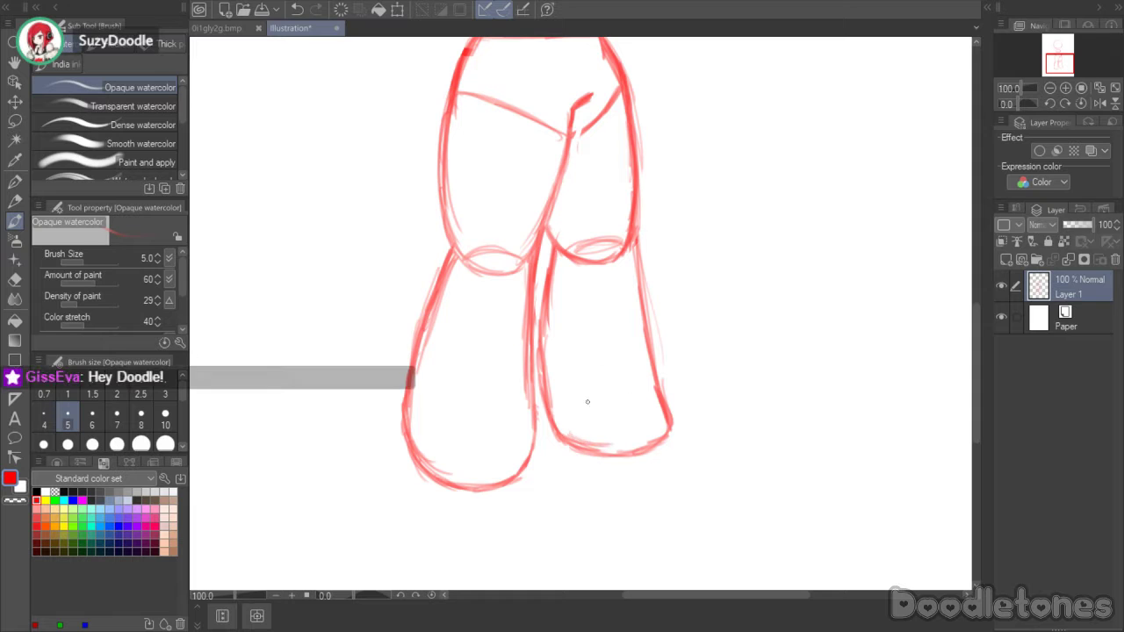
drag(643, 230, 652, 341)
drag(645, 273, 656, 390)
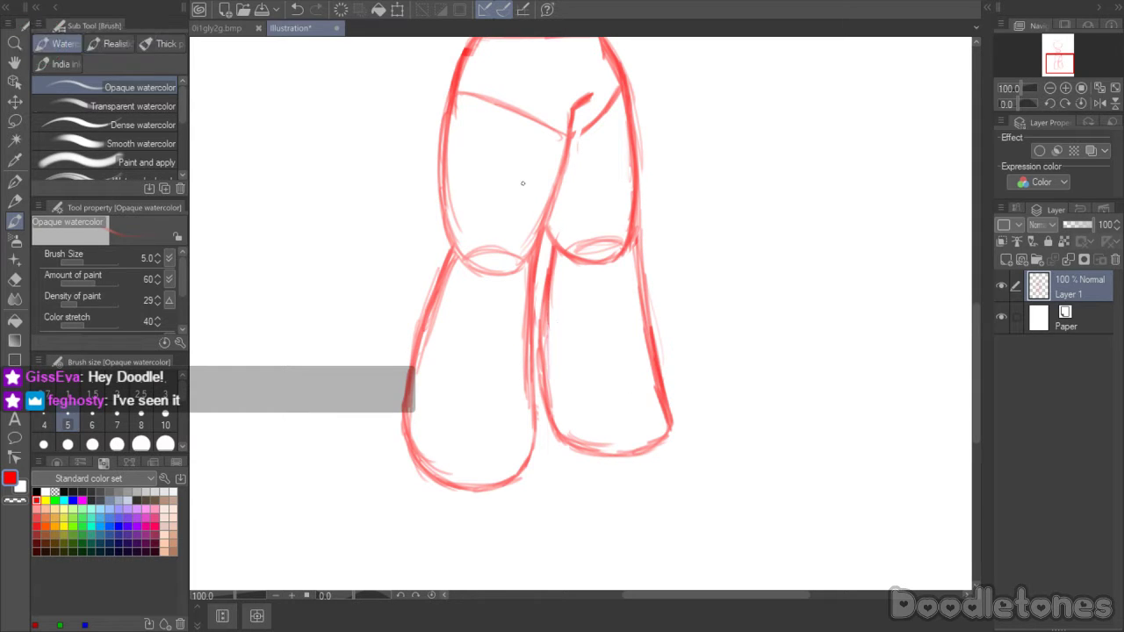
- Lasso the right lower leg with the thigh's outer contour, rotate it slightly inward against the left leg, and deselect it
key(m)
mouse_move(689, 283)
mouse_down()
mouse_move(554, 428)
mouse_move(541, 377)
mouse_move(566, 194)
mouse_move(647, 71)
mouse_move(683, 336)
mouse_move(715, 348)
mouse_up()
key(ctrl+t)
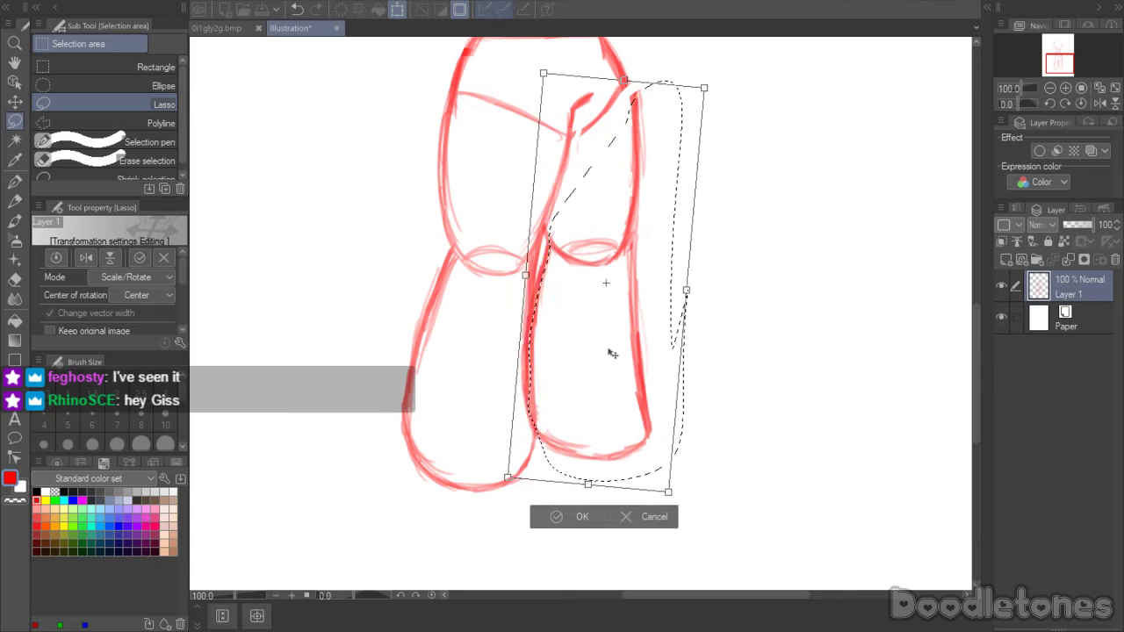
drag(610, 351, 608, 348)
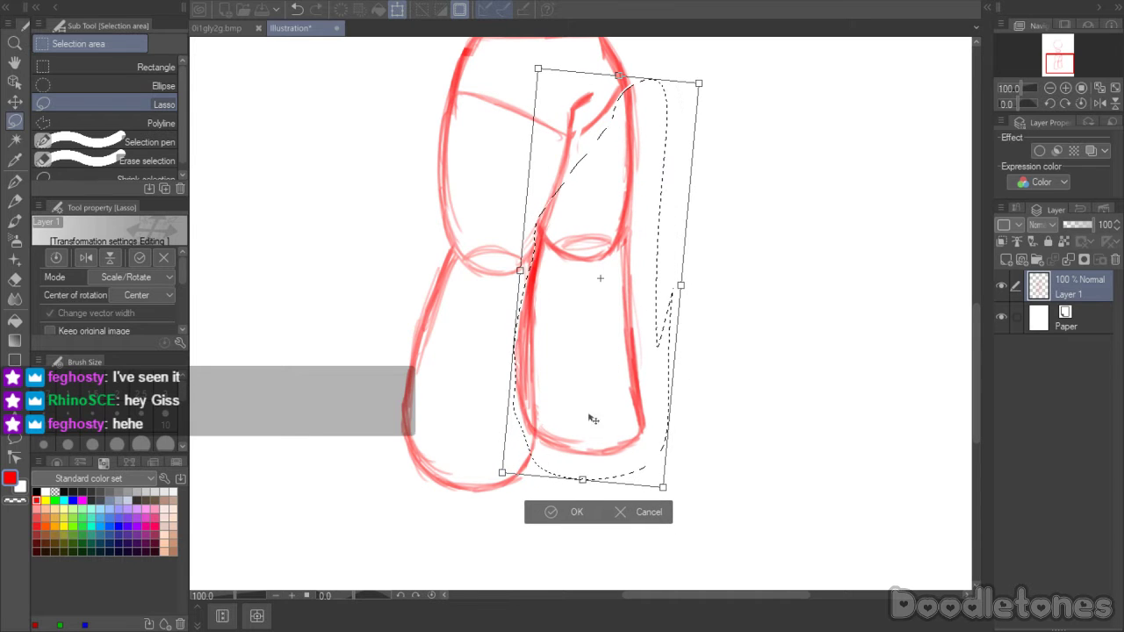
key(Return)
key(ctrl+d)
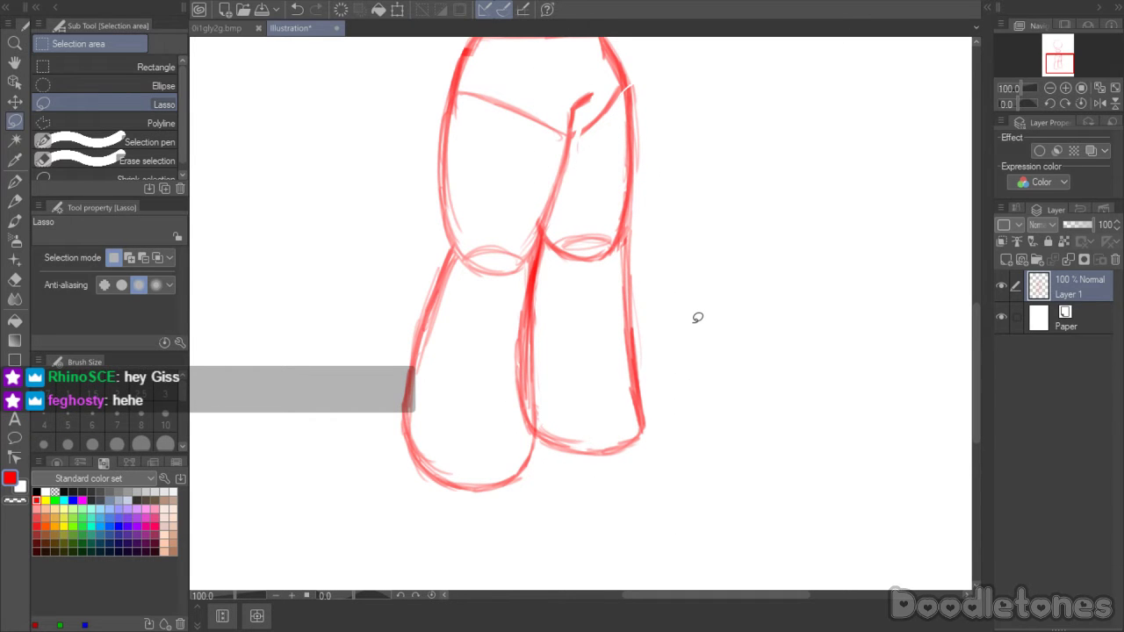
- Lasso both legs from the hips down and stretch them slightly longer, slanting the lower end a little to the left
click(14, 220)
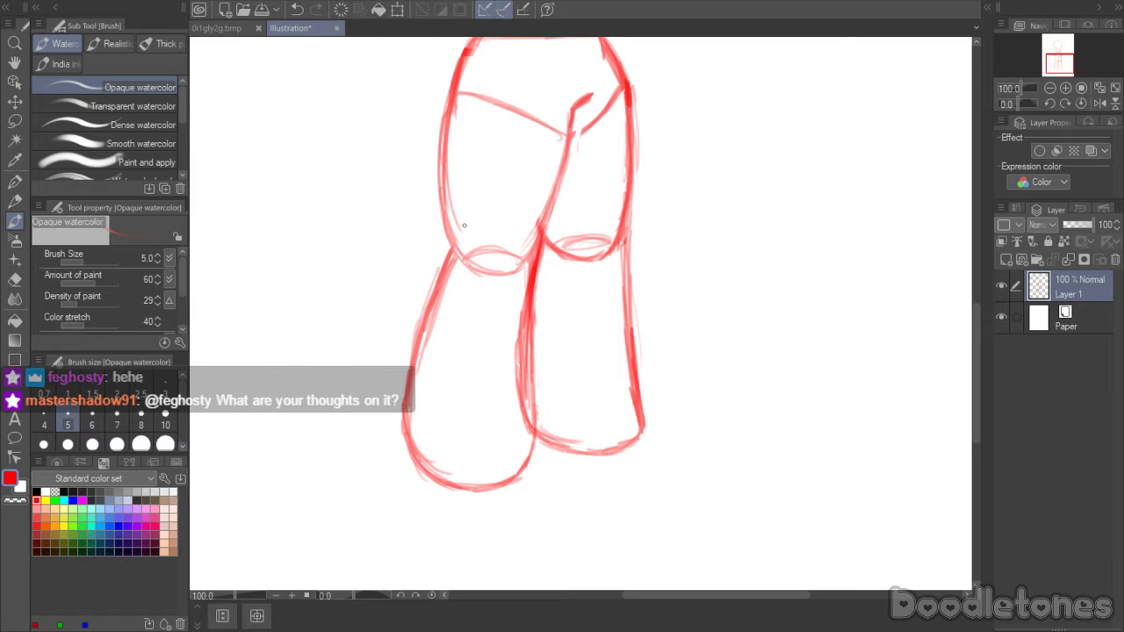
drag(975, 306, 974, 279)
scroll(861, 230, down, 3)
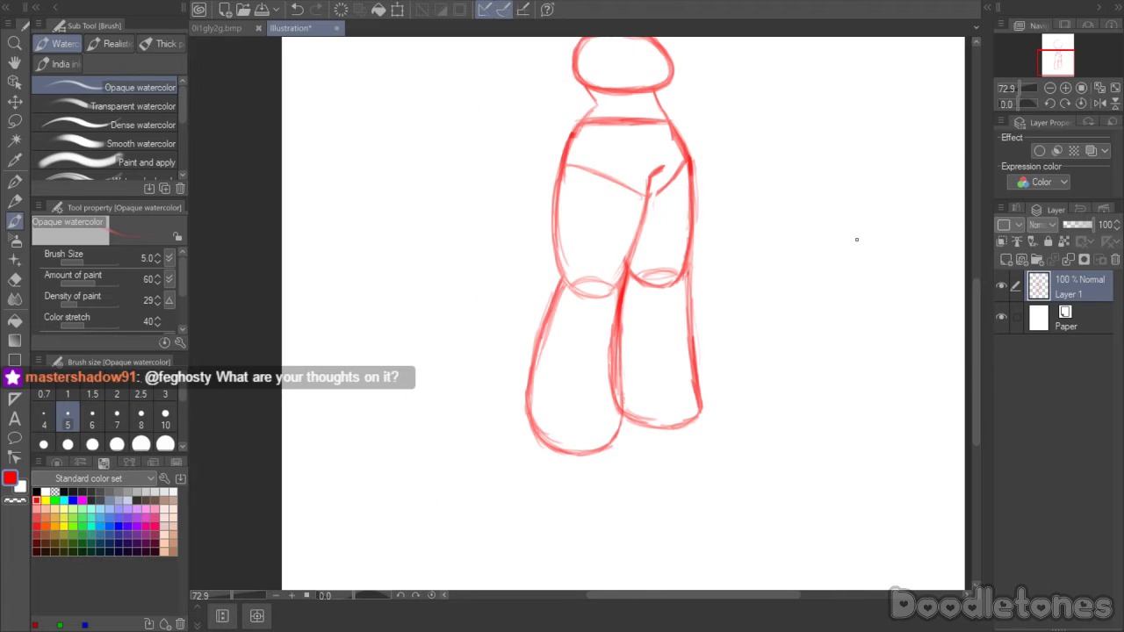
drag(973, 375, 980, 344)
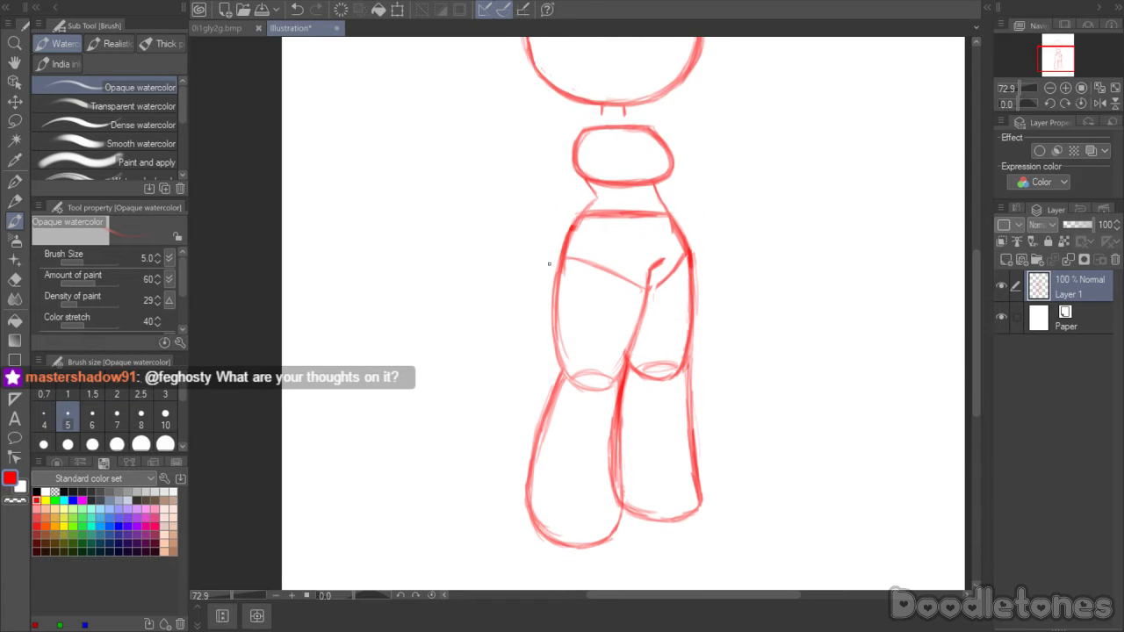
click(14, 121)
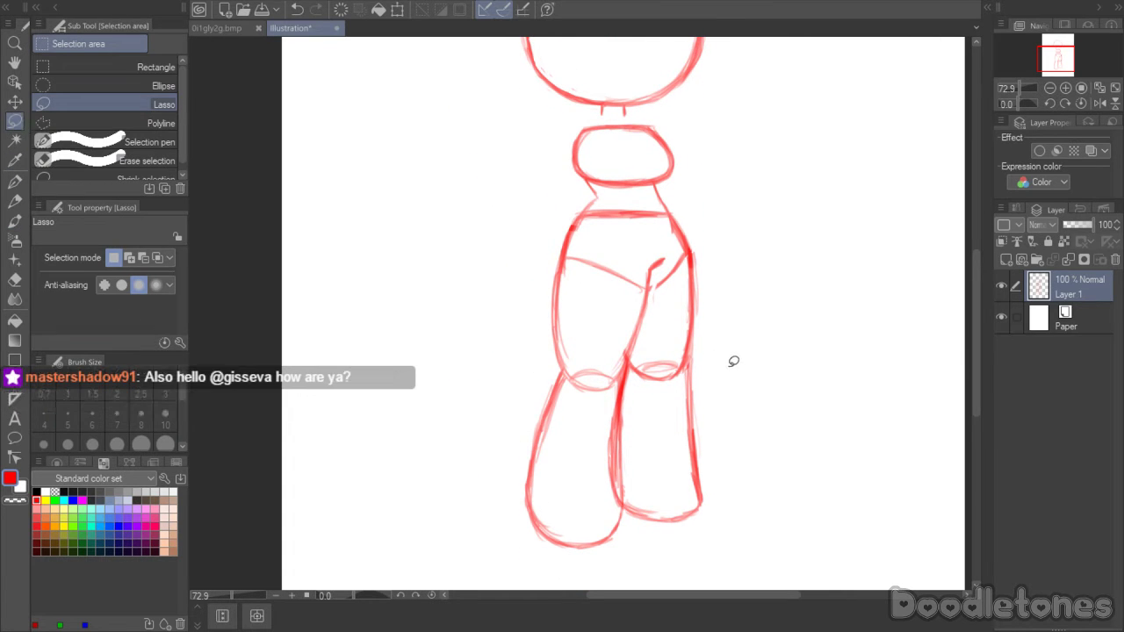
mouse_move(735, 378)
mouse_down()
mouse_move(577, 569)
mouse_move(555, 248)
mouse_move(693, 233)
mouse_move(719, 386)
mouse_up()
click(672, 579)
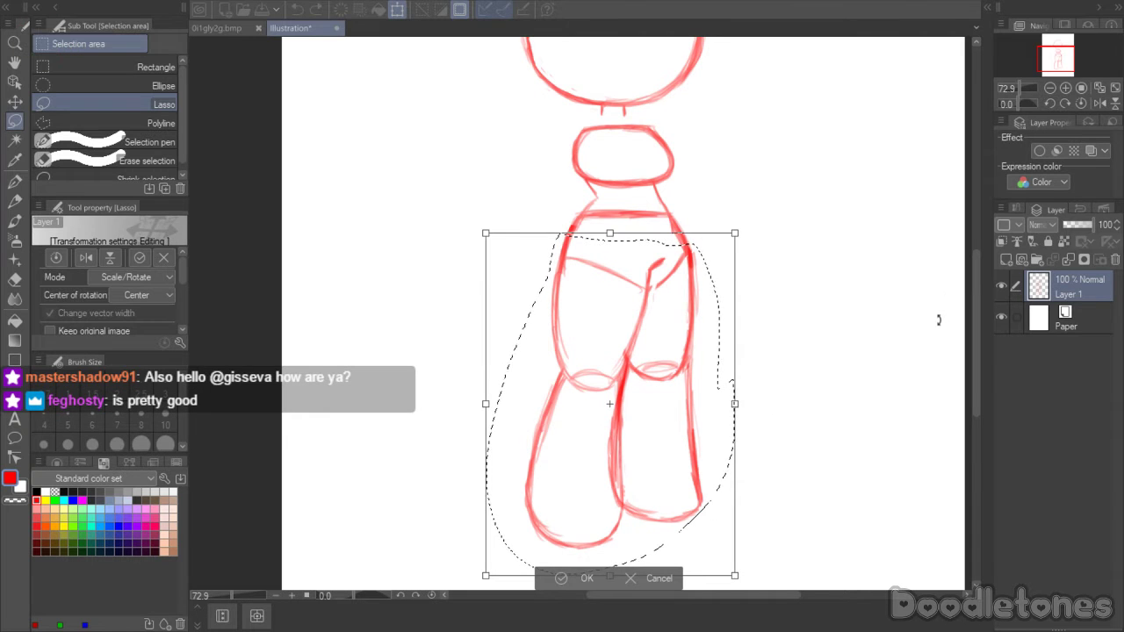
scroll(975, 306, down, 2)
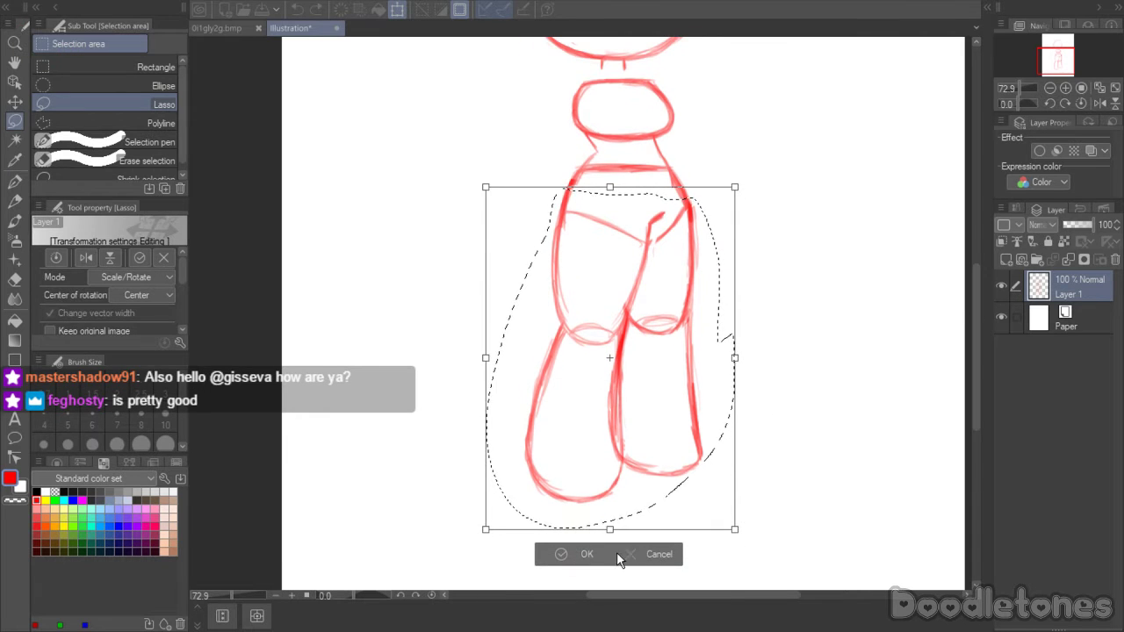
drag(608, 528, 600, 549)
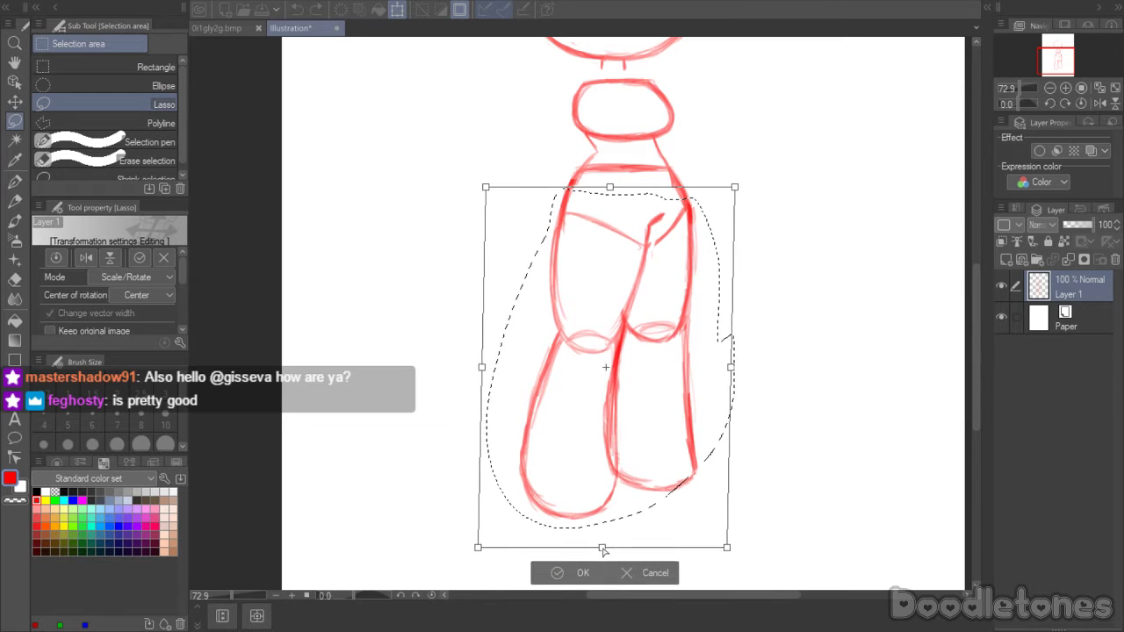
- Fine-tune the legs' position and length so they still meet the hips, apply the transformation, and deselect
drag(673, 307, 673, 303)
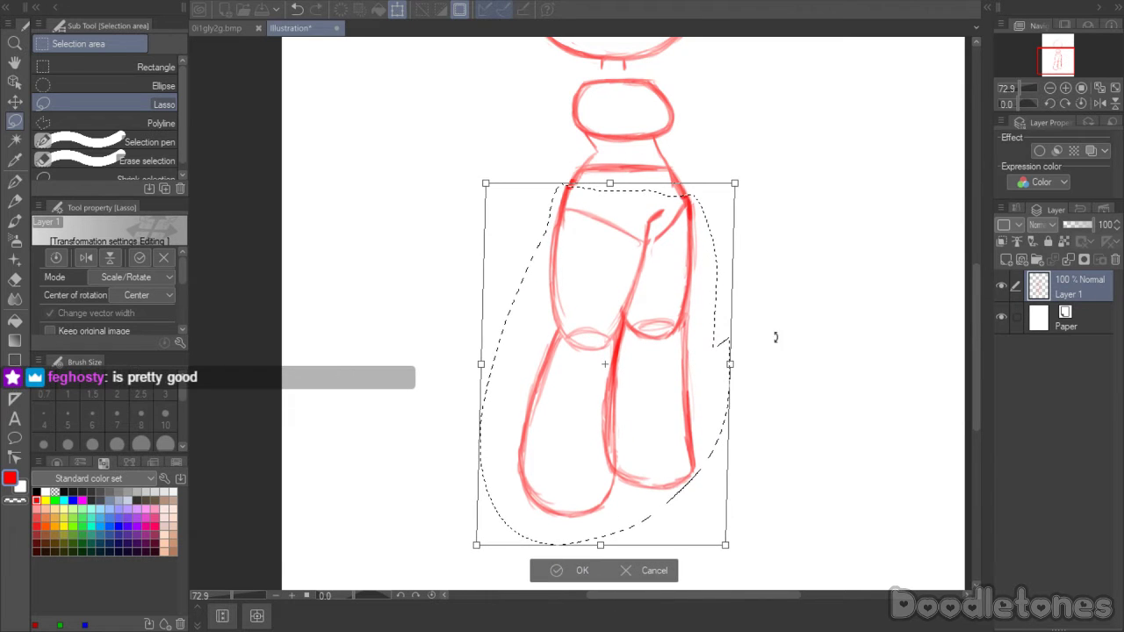
scroll(973, 291, up, 3)
scroll(972, 258, down, 2)
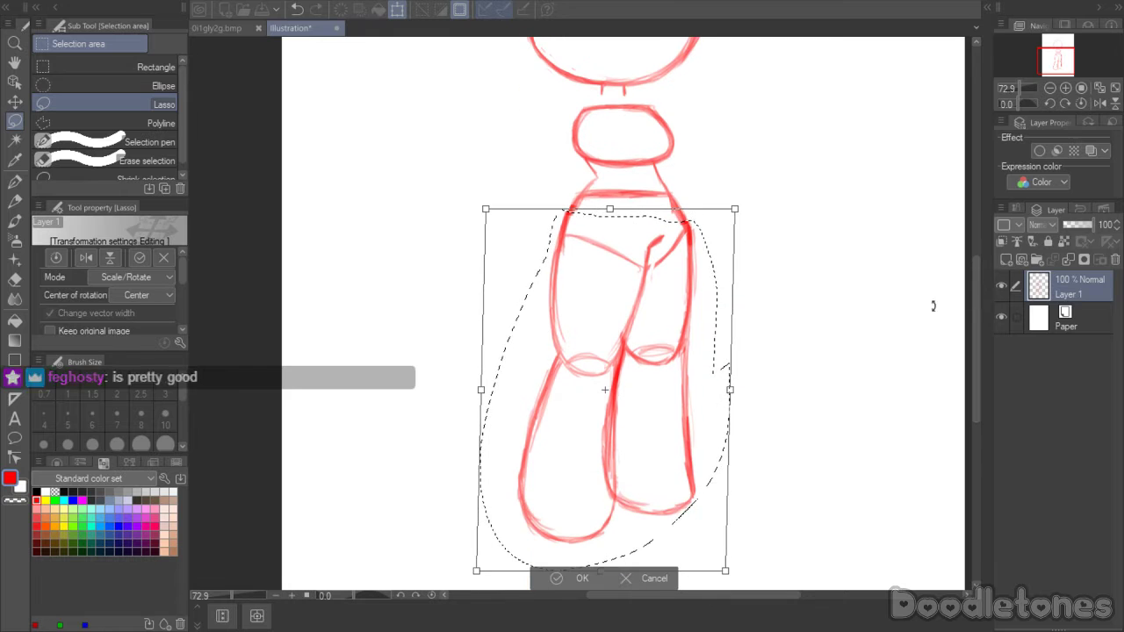
scroll(975, 306, down, 1)
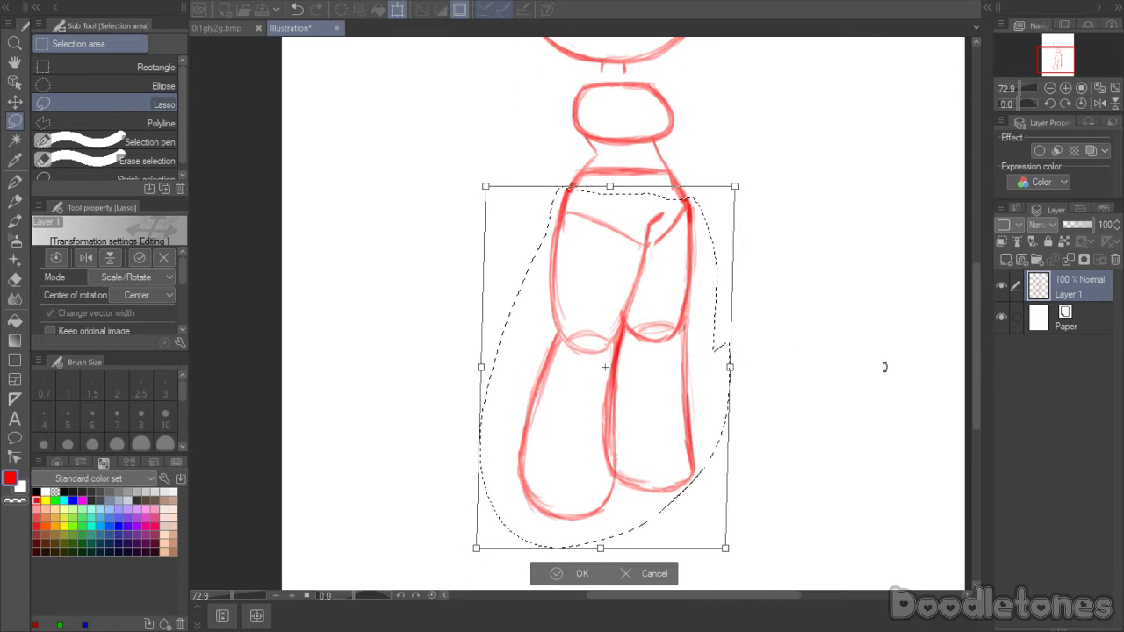
drag(600, 549, 601, 551)
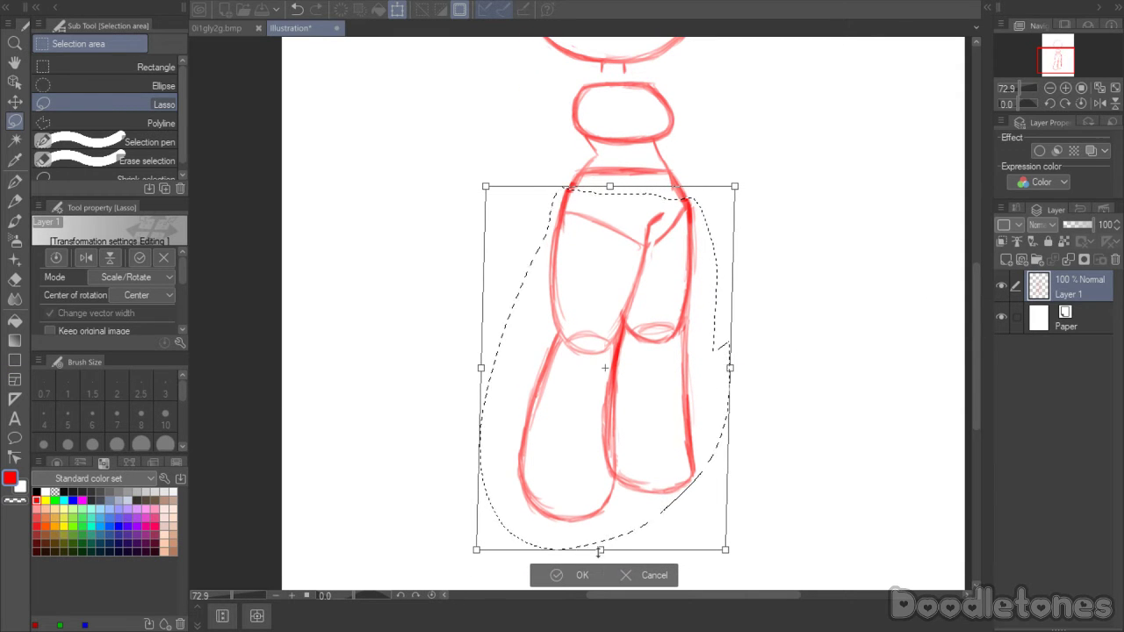
click(567, 575)
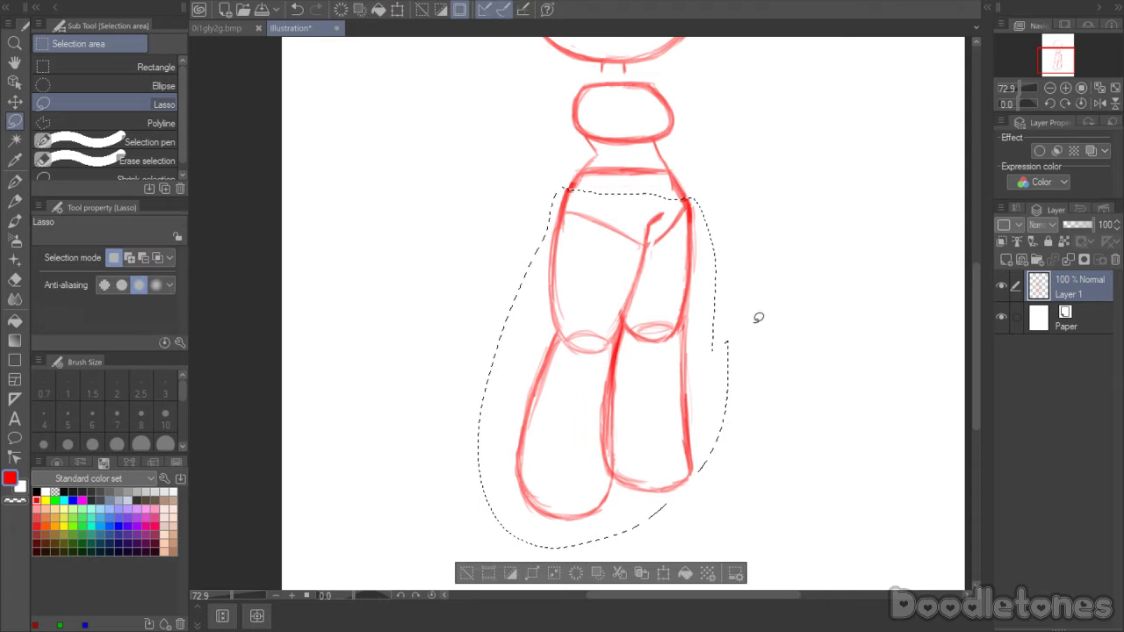
key(ctrl+d)
- Reinforce the outer contours of both hips and upper thighs with Opaque watercolor, joining the left side smoothly to the waist
drag(974, 295, 971, 240)
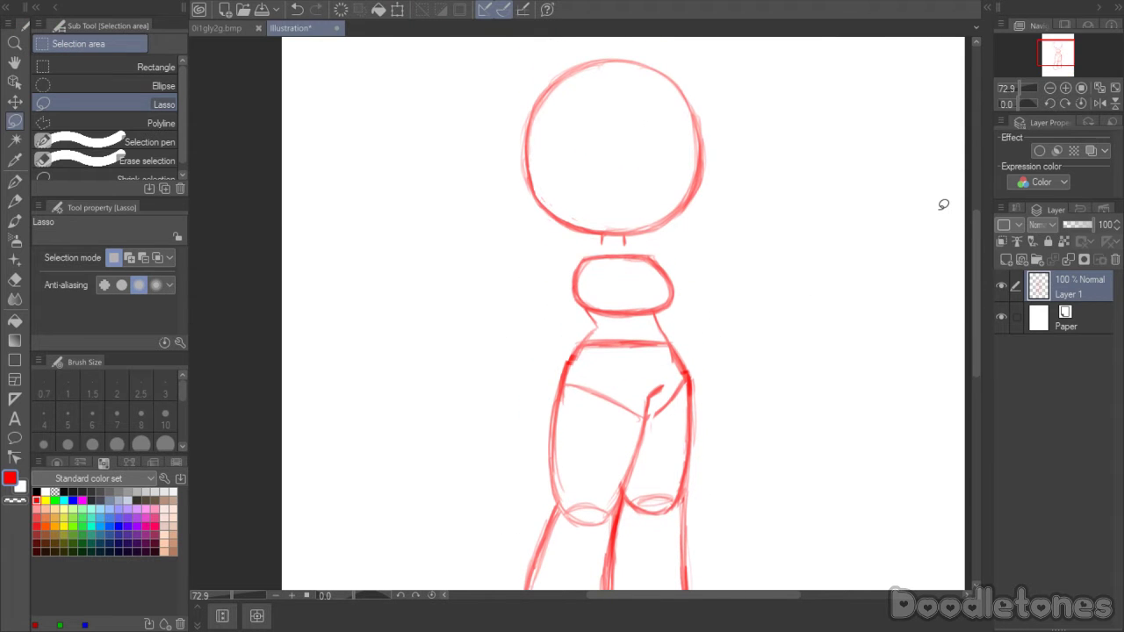
scroll(864, 328, up, 3)
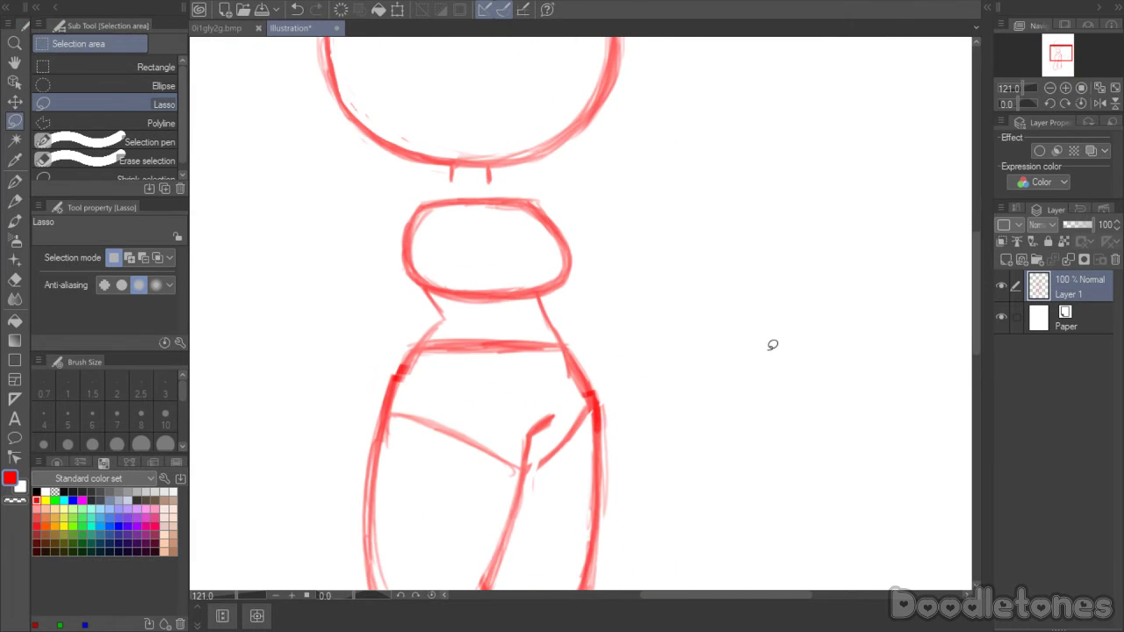
click(15, 221)
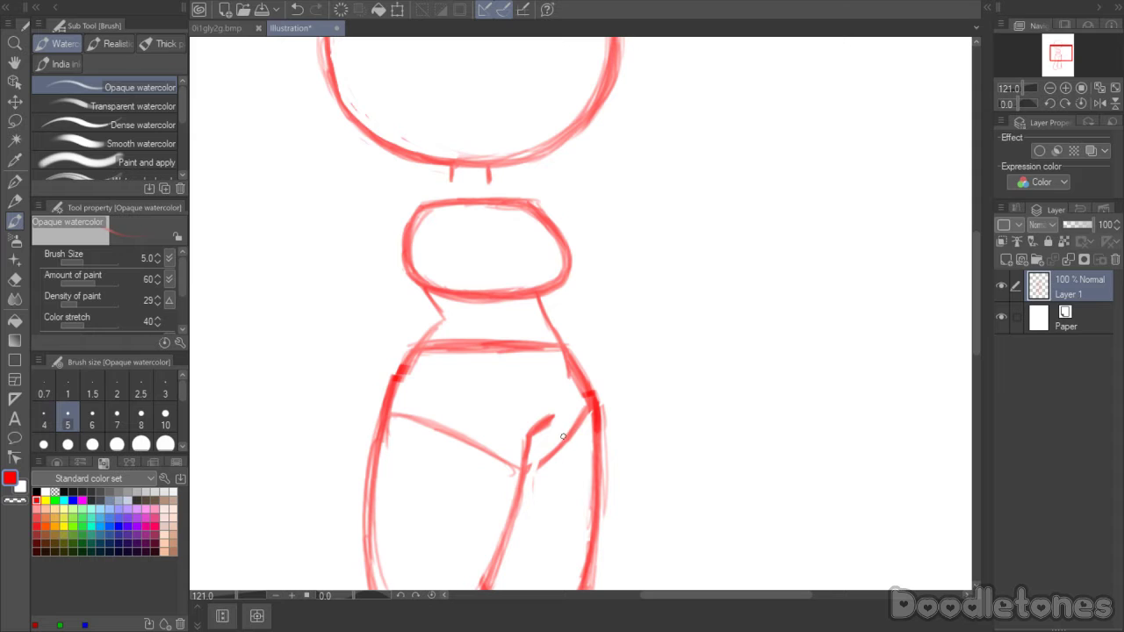
drag(579, 381, 596, 476)
drag(418, 347, 389, 397)
mouse_move(439, 321)
mouse_down()
mouse_move(397, 368)
mouse_move(432, 328)
mouse_move(386, 390)
mouse_move(375, 447)
mouse_up()
drag(386, 388, 367, 489)
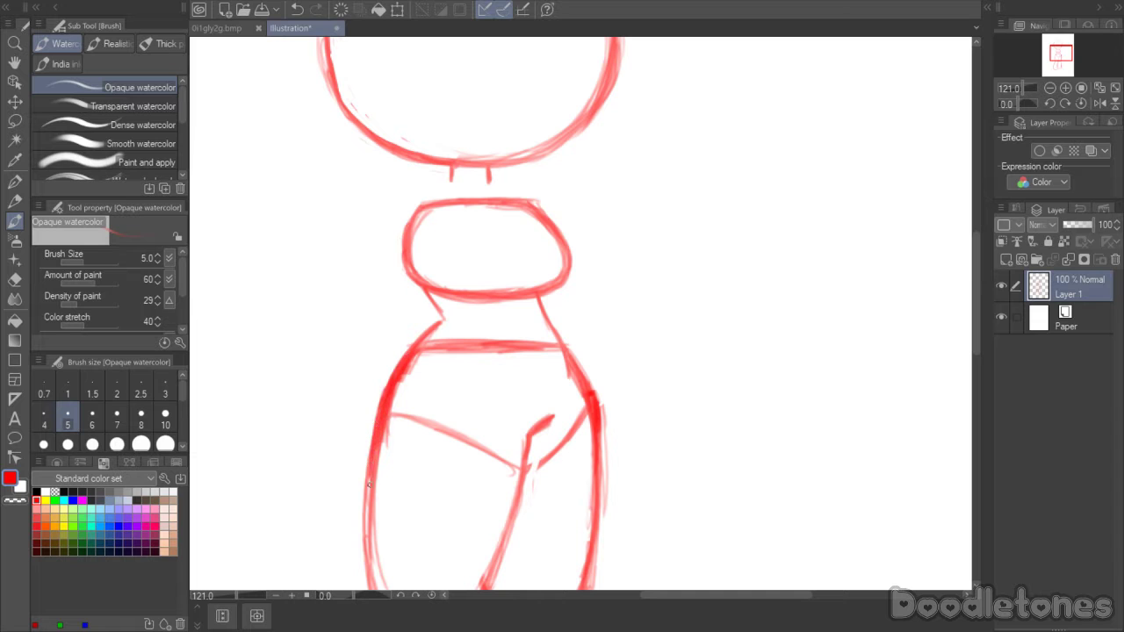
drag(376, 427, 366, 510)
- Trim the stray and thick lines along the outer edge of the right hip and thigh with the Hard eraser
click(15, 278)
drag(590, 378, 595, 397)
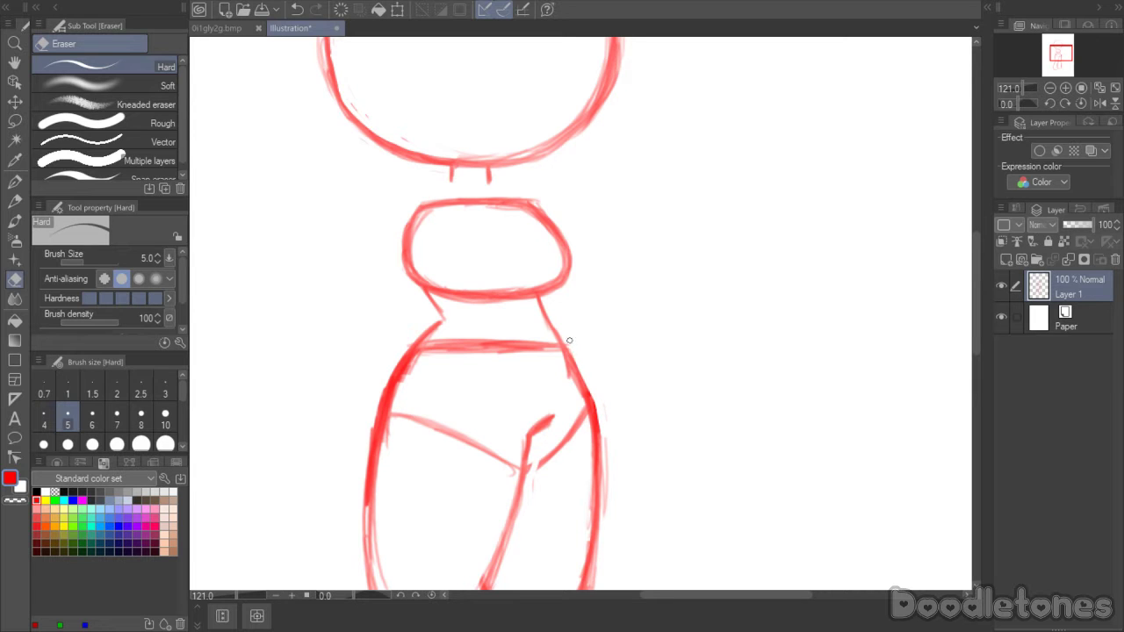
mouse_move(569, 340)
mouse_down()
mouse_move(605, 463)
mouse_move(611, 450)
mouse_up()
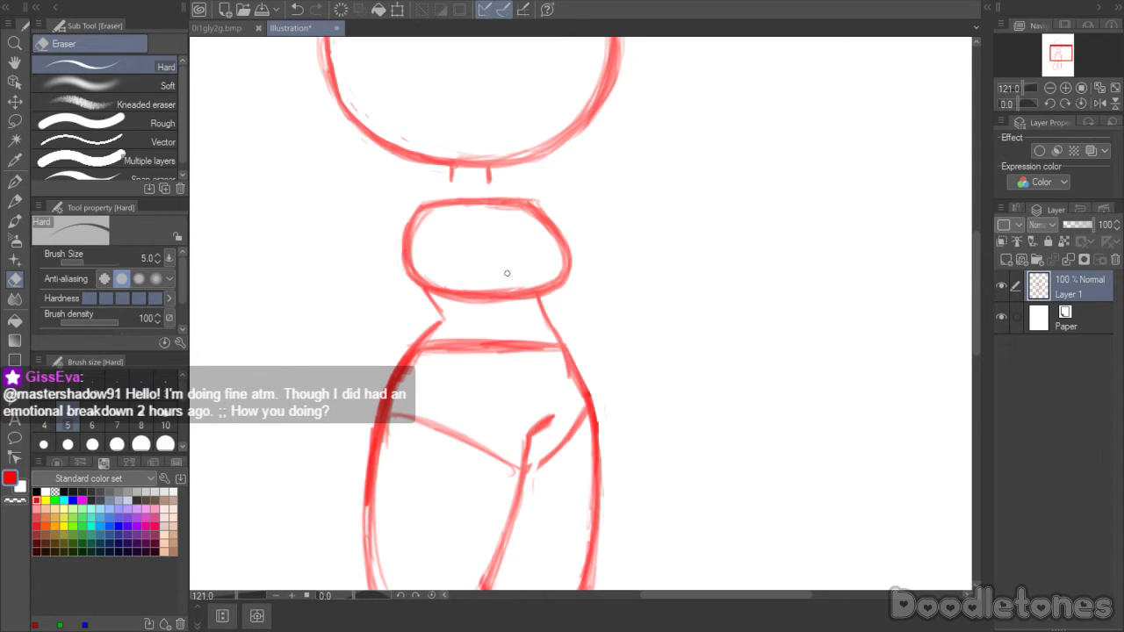
- Darken the chest outline on both sides with Opaque watercolor and erase the excess line outside its lower right corner
key(b)
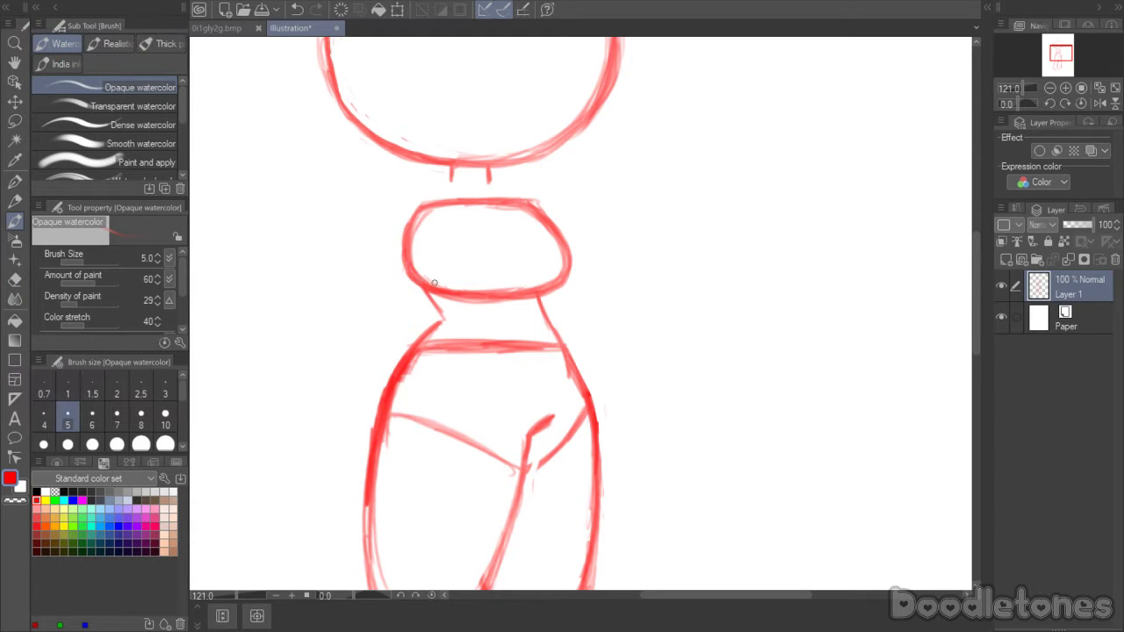
drag(411, 273, 423, 206)
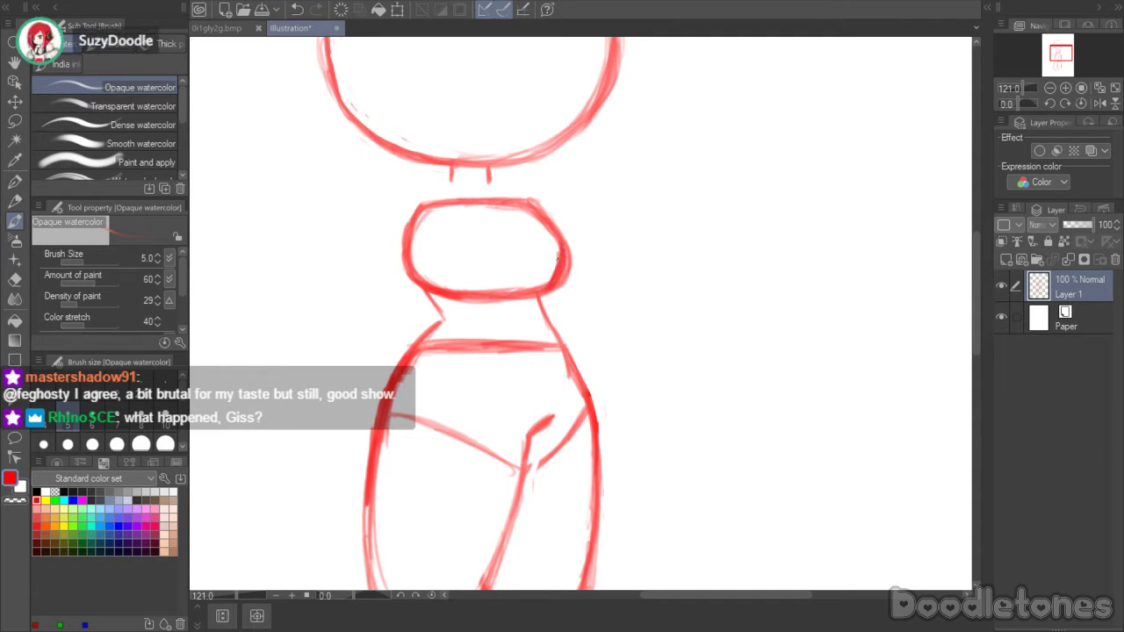
key(e)
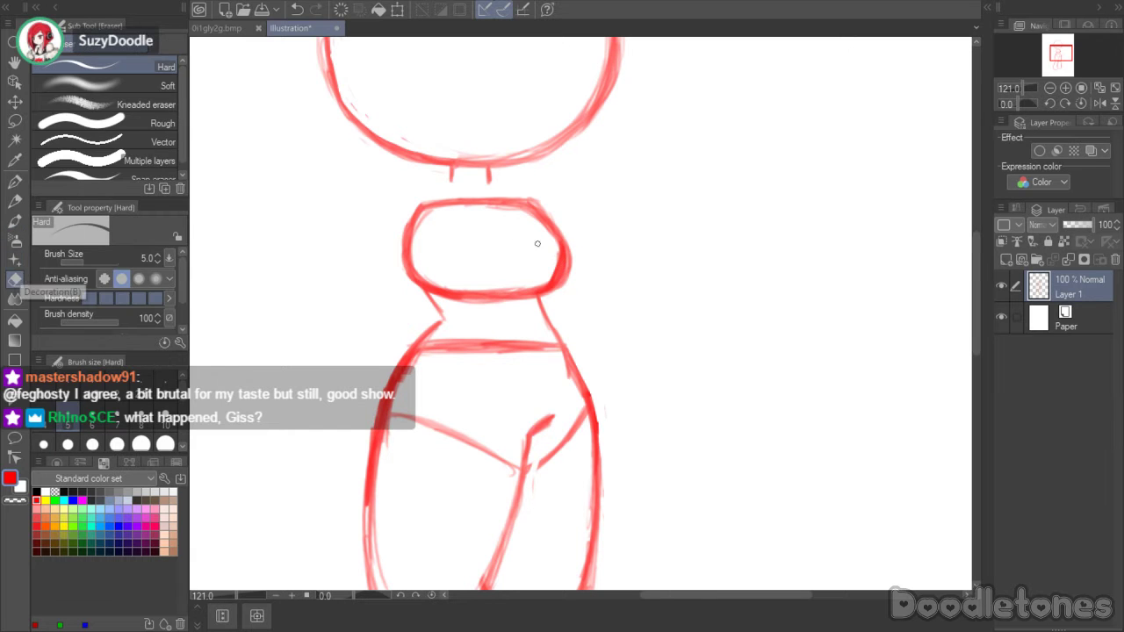
mouse_move(547, 280)
mouse_down()
mouse_move(571, 250)
mouse_move(562, 284)
mouse_up()
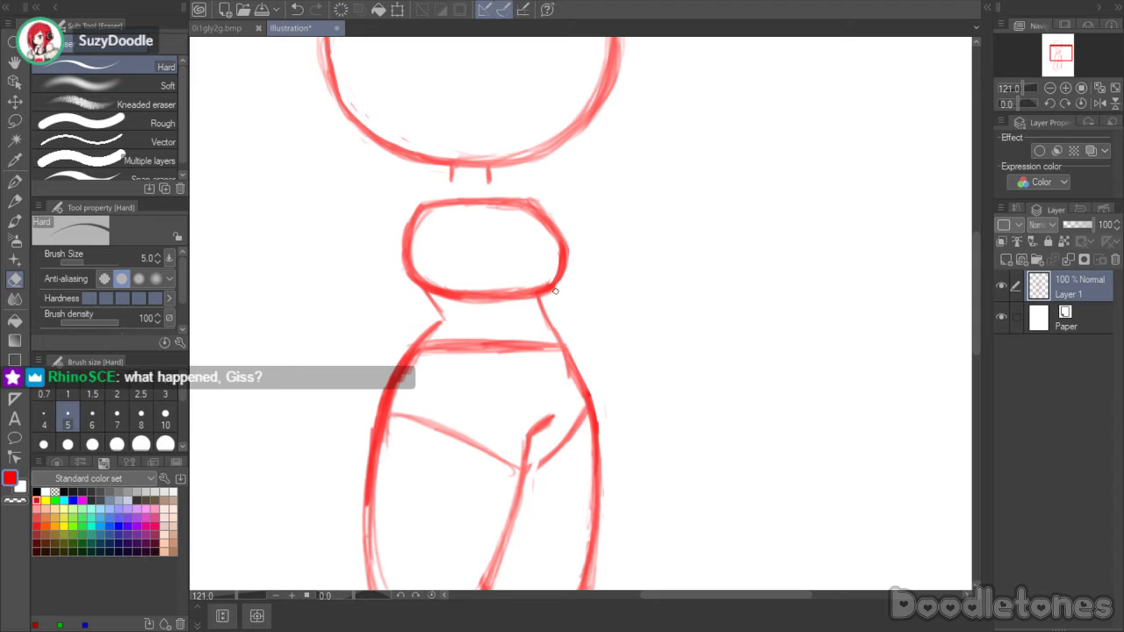
click(15, 222)
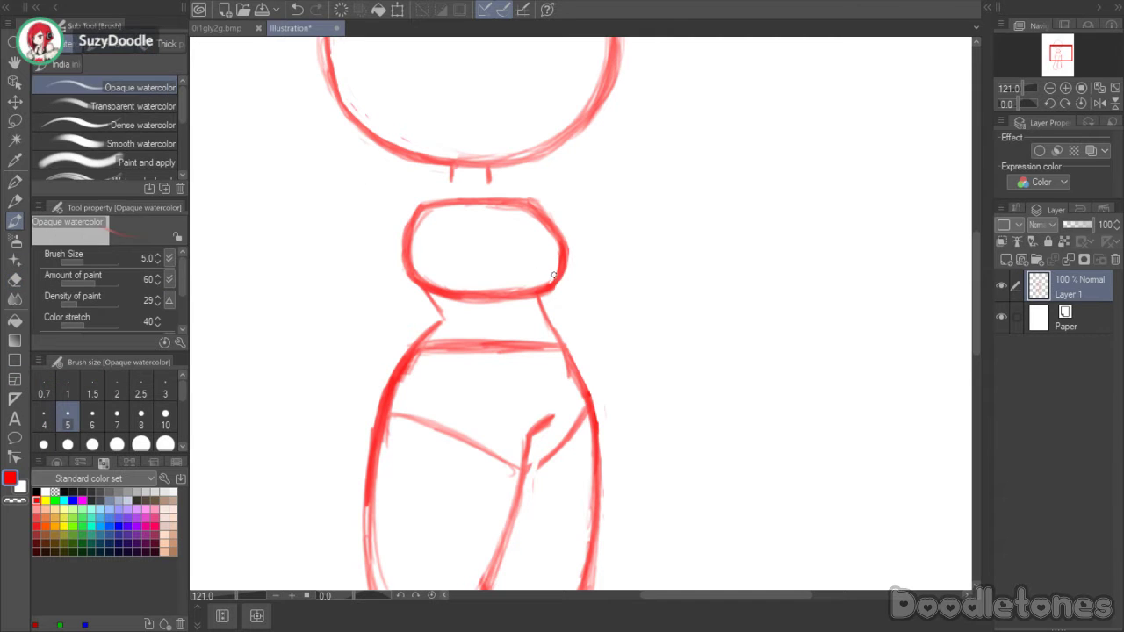
- Darken the chest outline along its right side and near its upper right corner with Opaque watercolor
drag(553, 277, 558, 251)
mouse_move(532, 202)
mouse_down()
mouse_move(550, 215)
mouse_move(516, 203)
mouse_up()
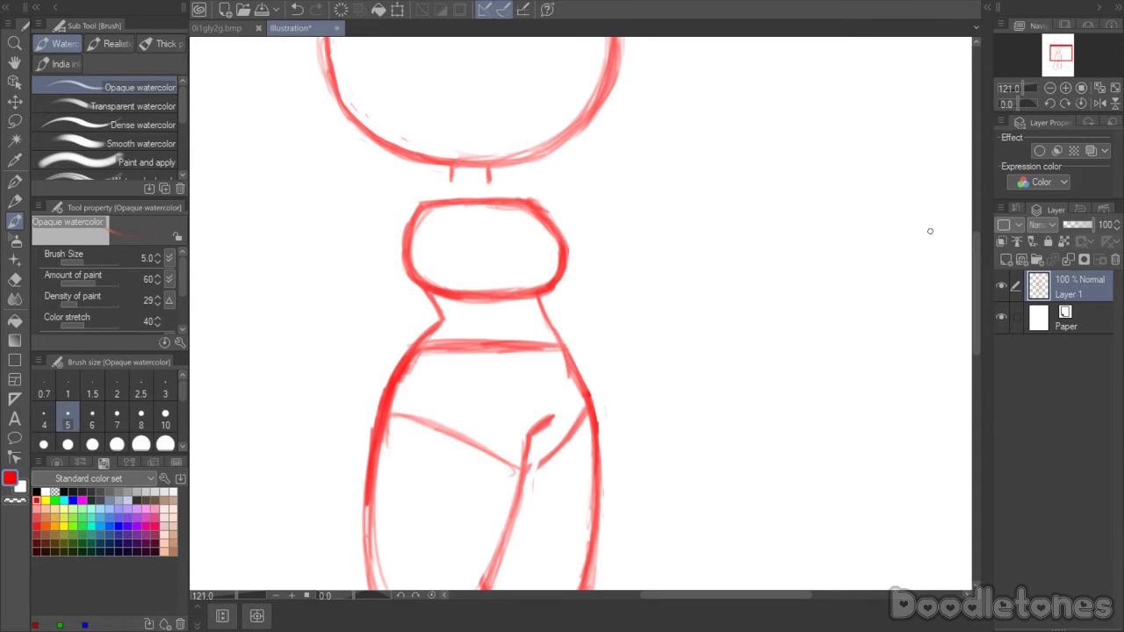
- Sketch both shoulders out from the base of the neck and start the left upper arm's outer line beside the chest
scroll(974, 266, down, 1)
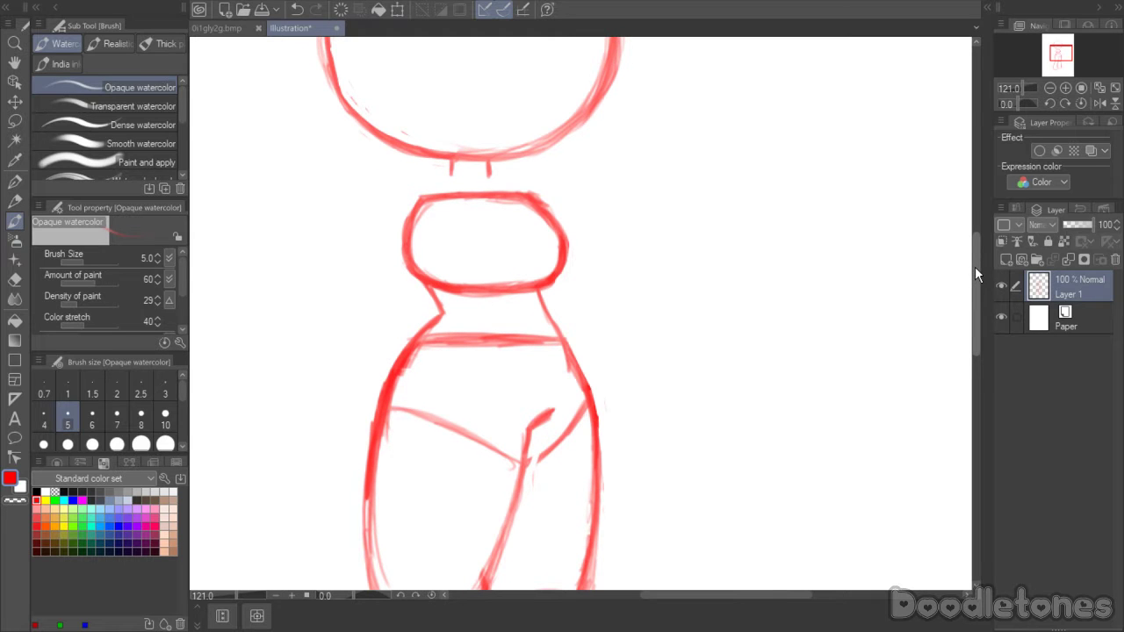
drag(973, 259, 974, 224)
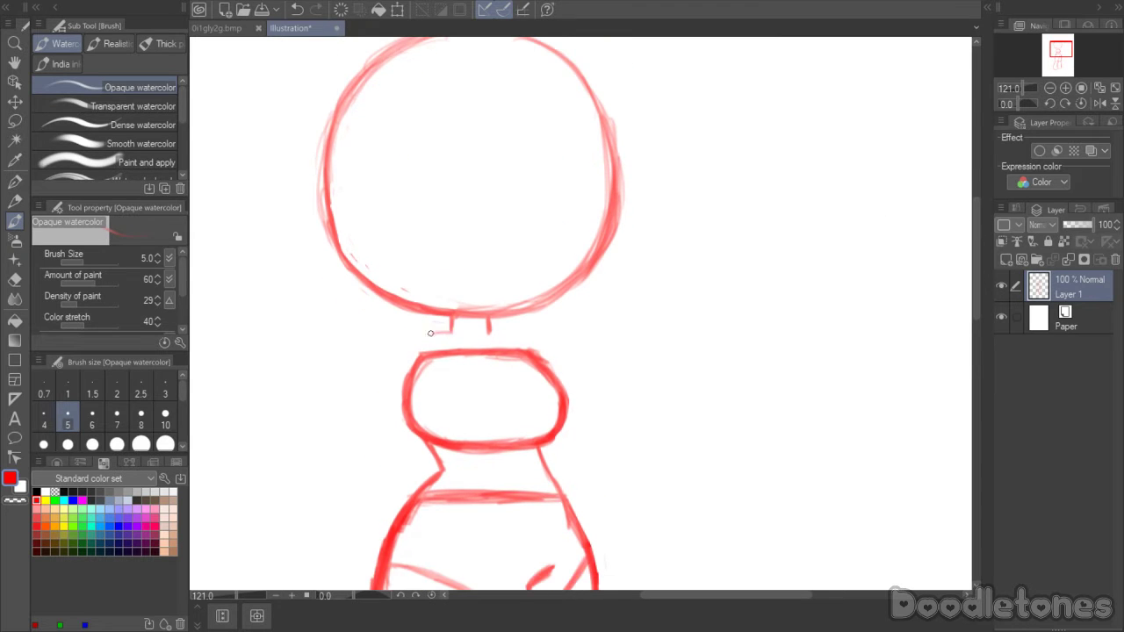
mouse_move(430, 333)
mouse_down()
mouse_move(404, 335)
mouse_move(445, 330)
mouse_move(390, 348)
mouse_move(369, 425)
mouse_up()
drag(389, 351, 361, 467)
mouse_move(495, 332)
mouse_down()
mouse_move(536, 336)
mouse_move(554, 366)
mouse_up()
drag(974, 258, 974, 306)
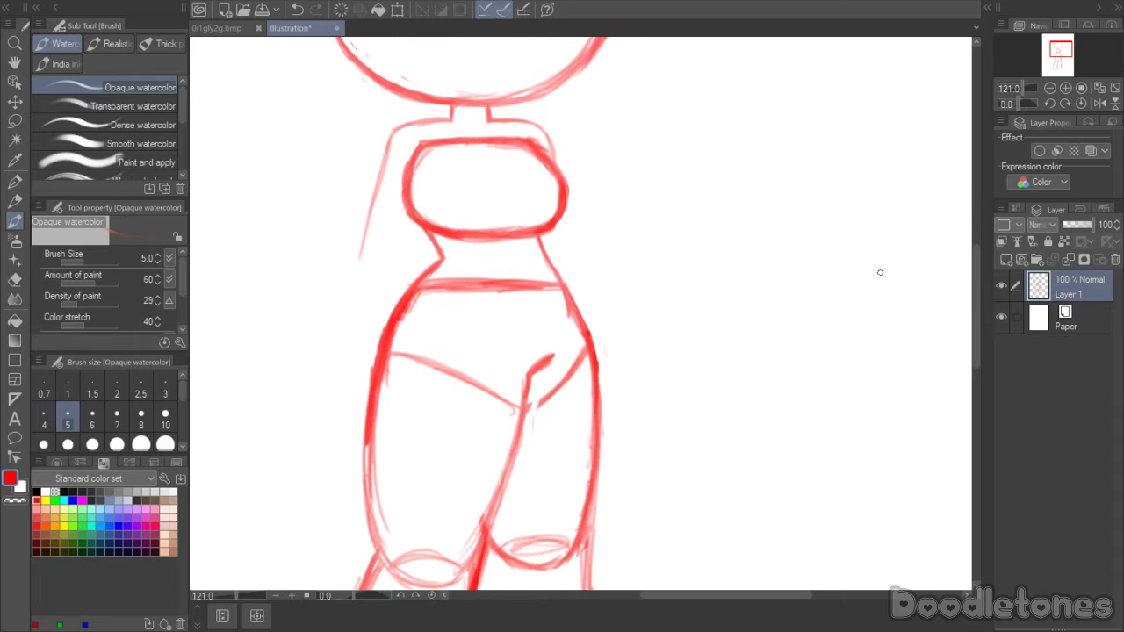
drag(559, 232, 587, 321)
drag(569, 259, 592, 332)
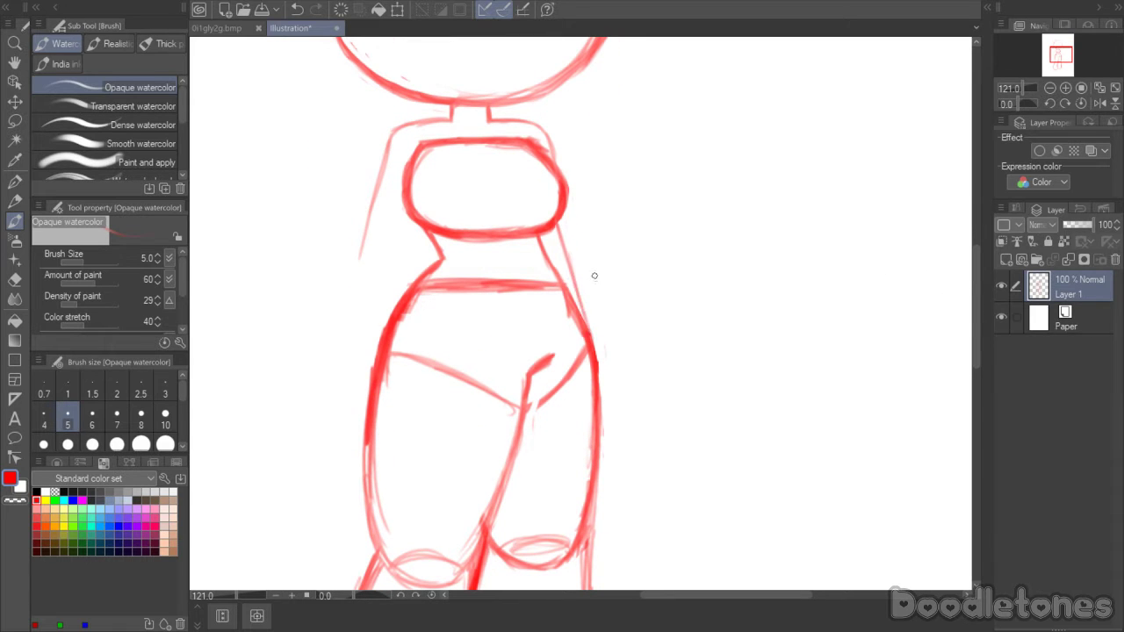
key(ctrl+z)
key(ctrl+z)
key(ctrl+z)
drag(559, 215, 594, 306)
key(ctrl+z)
key(ctrl+z)
key(ctrl+z)
key(ctrl+z)
- Draw the right arm from the chest's lower right corner down to the hip and thicken its outer contour
drag(558, 222, 602, 386)
drag(605, 312, 601, 358)
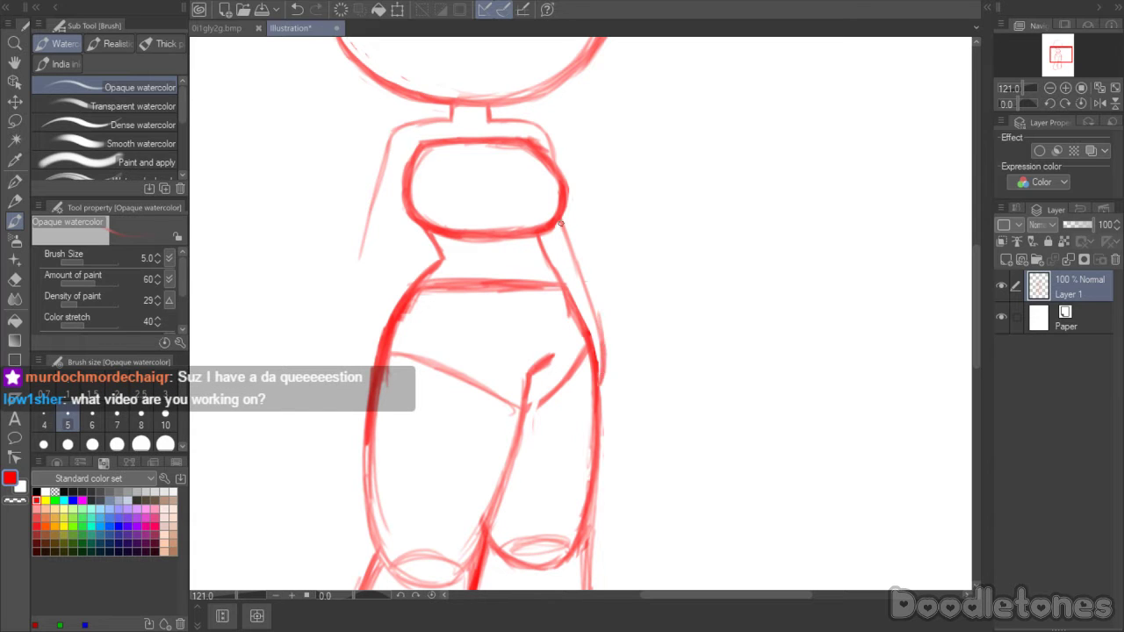
mouse_move(558, 222)
mouse_down()
mouse_move(600, 338)
mouse_move(601, 386)
mouse_move(605, 347)
mouse_up()
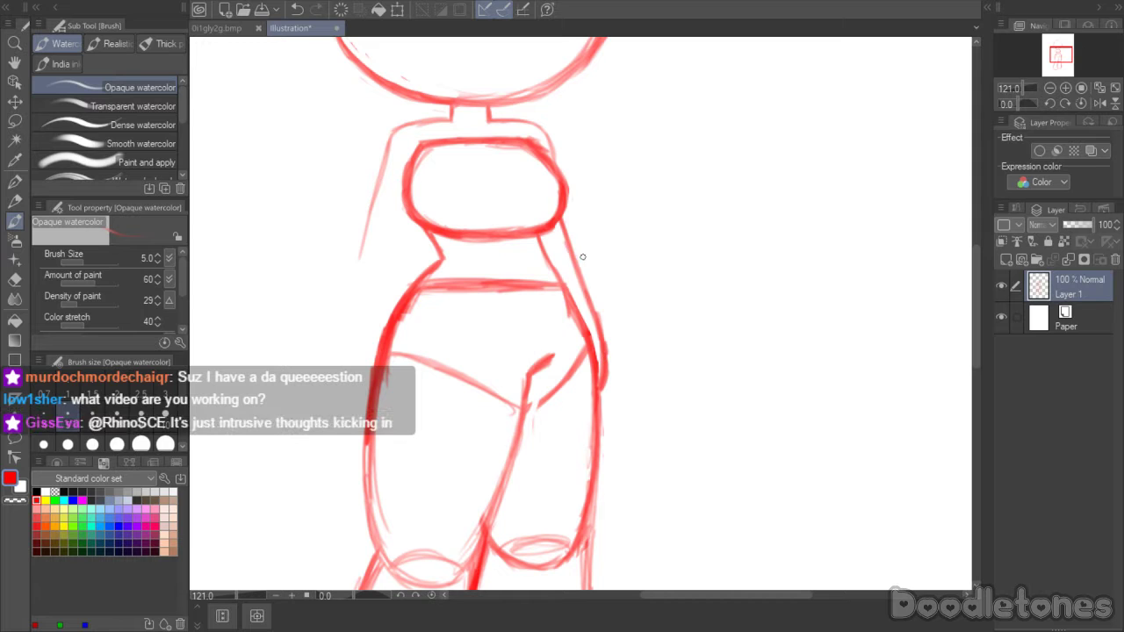
mouse_move(571, 232)
mouse_down()
mouse_move(595, 316)
mouse_move(593, 286)
mouse_up()
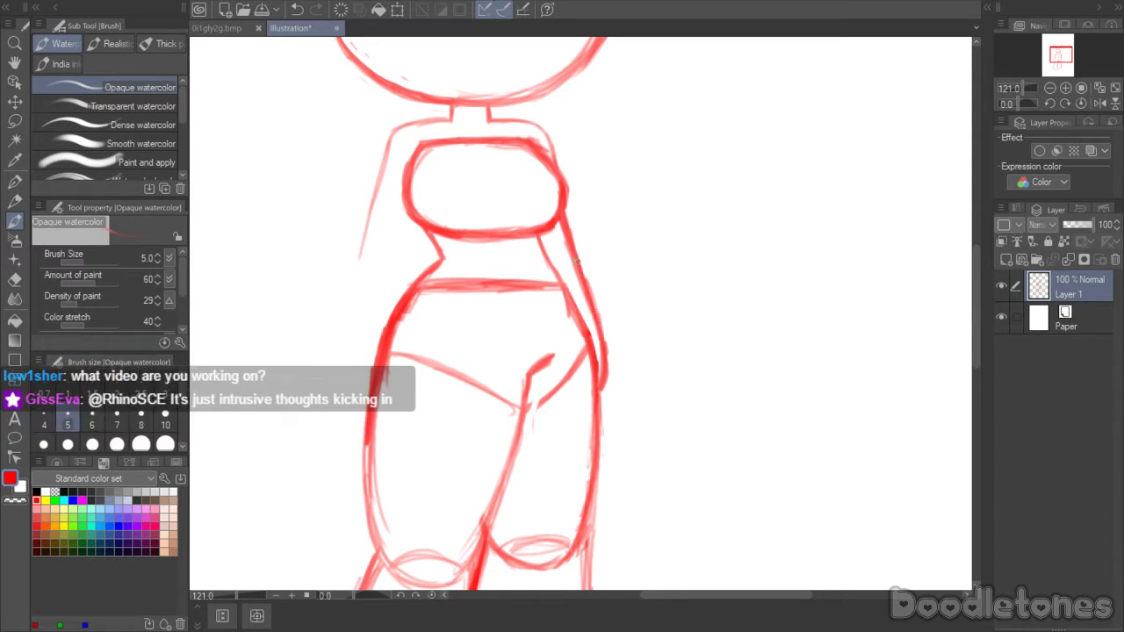
drag(567, 215, 597, 331)
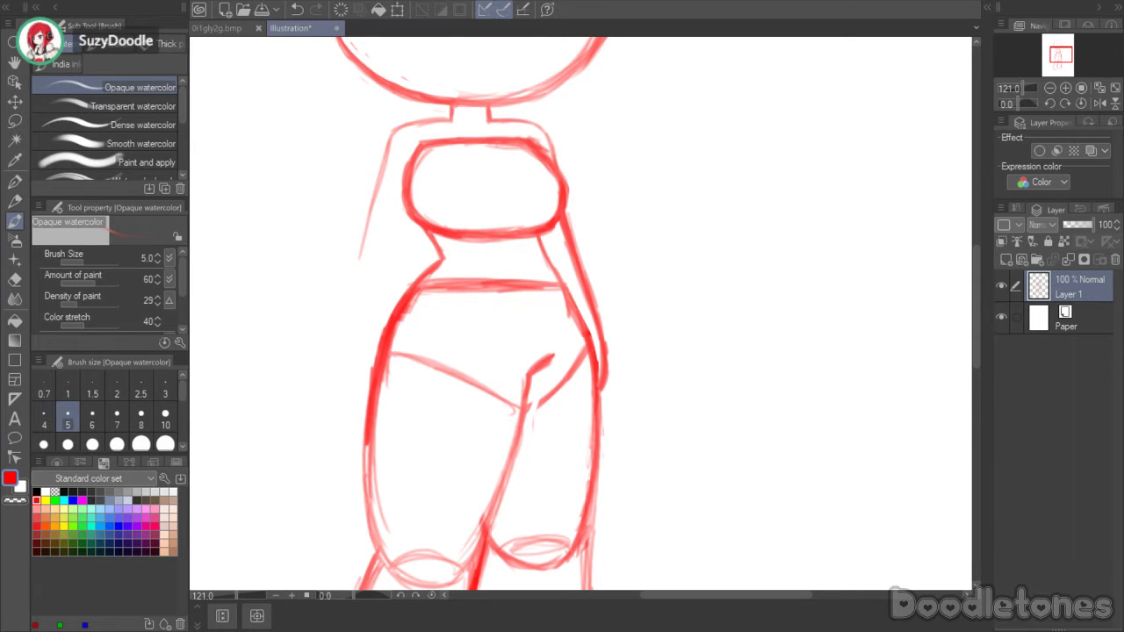
- Erase the excess line at the chest's lower right corner and along the right arm's outer edge with the Hard eraser
key(e)
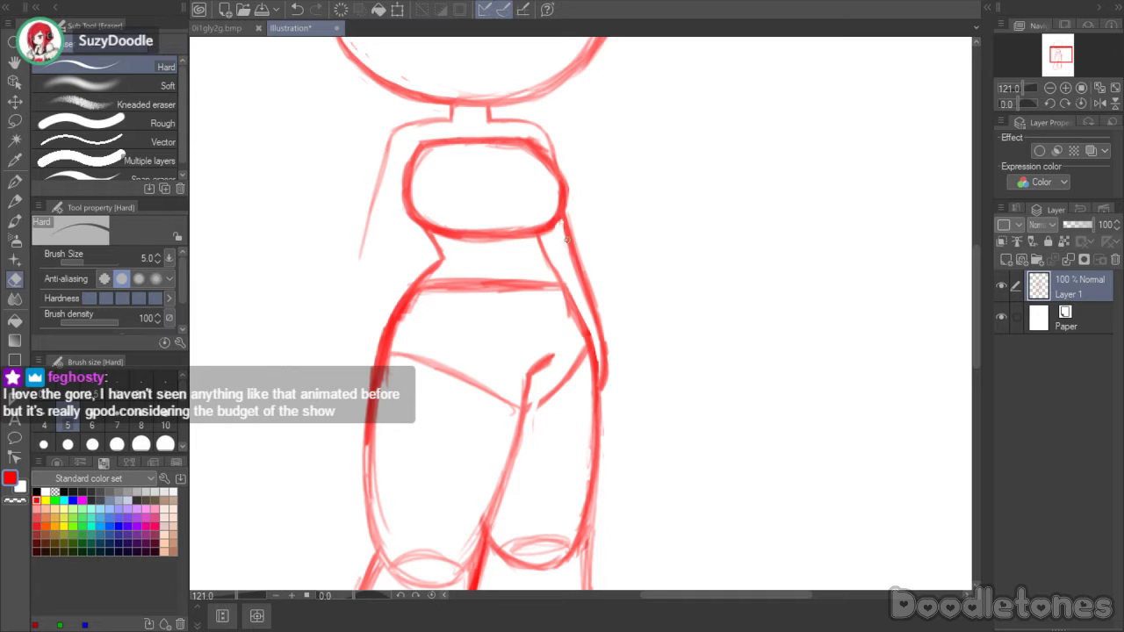
drag(567, 239, 562, 234)
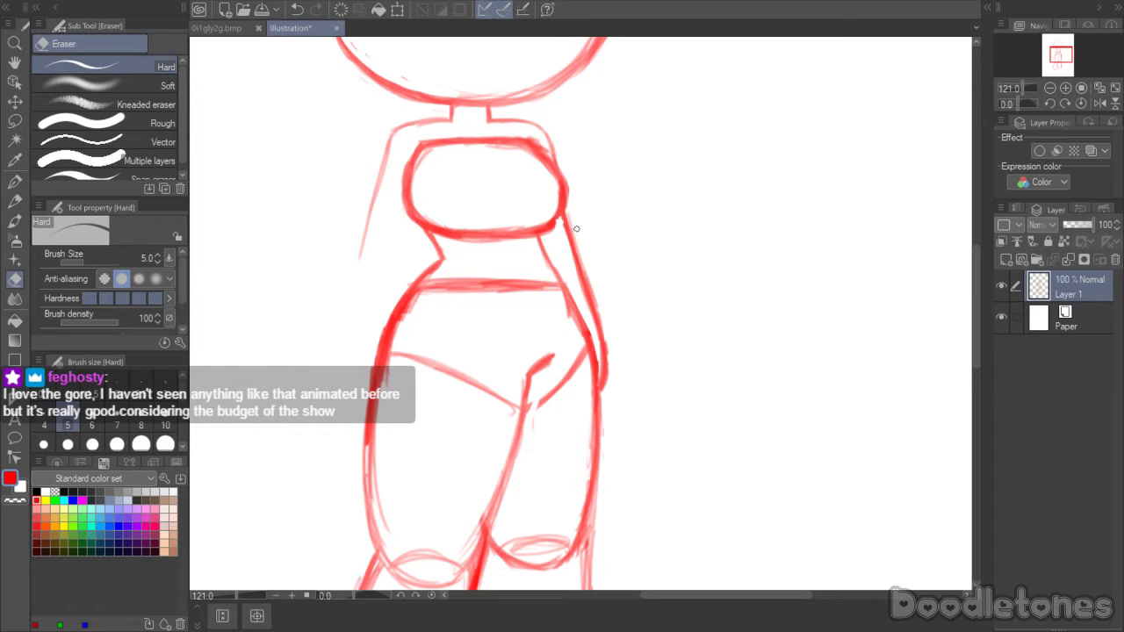
drag(576, 228, 606, 353)
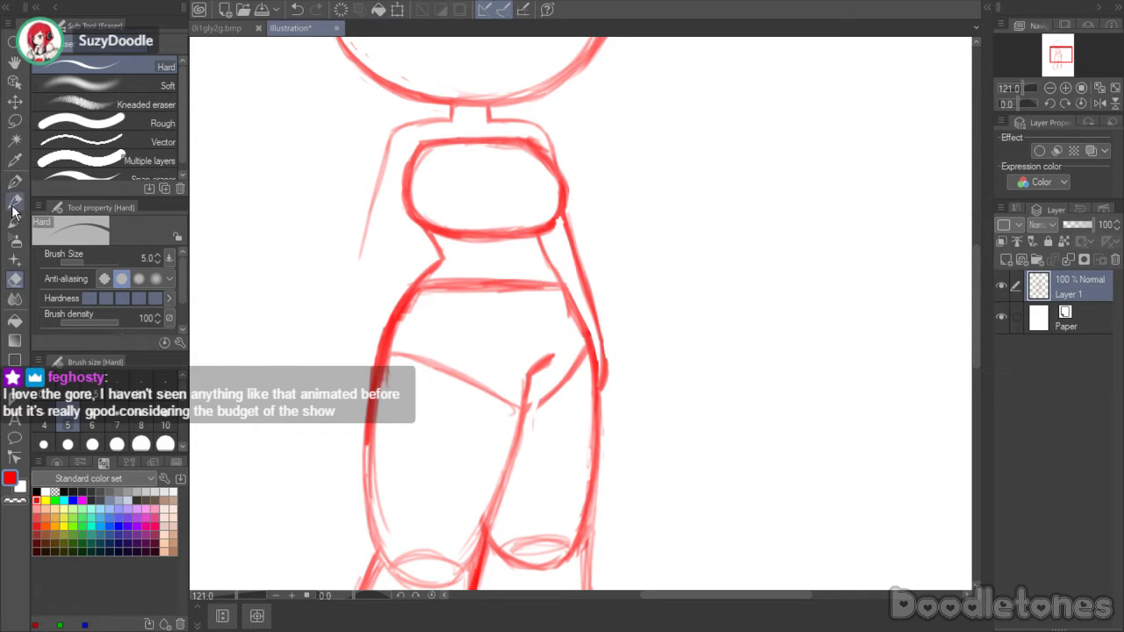
- Darken the right waist contour down to the hip with Opaque watercolor and clean up its edge with the Hard eraser
key(b)
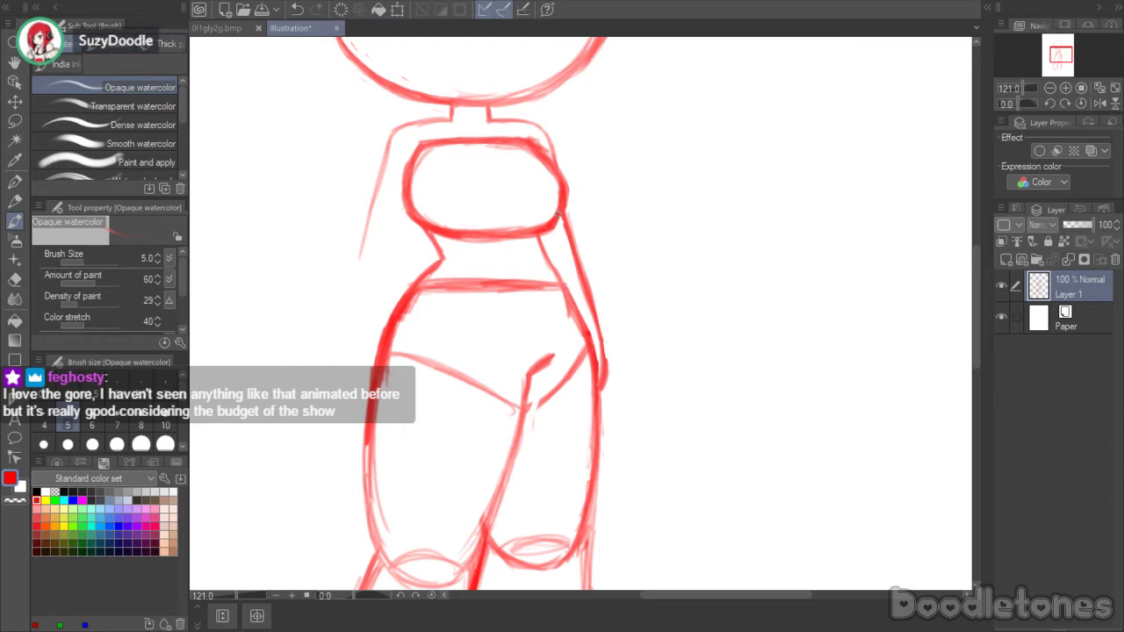
mouse_move(561, 210)
mouse_down()
mouse_move(554, 253)
mouse_move(536, 248)
mouse_move(590, 341)
mouse_move(590, 369)
mouse_up()
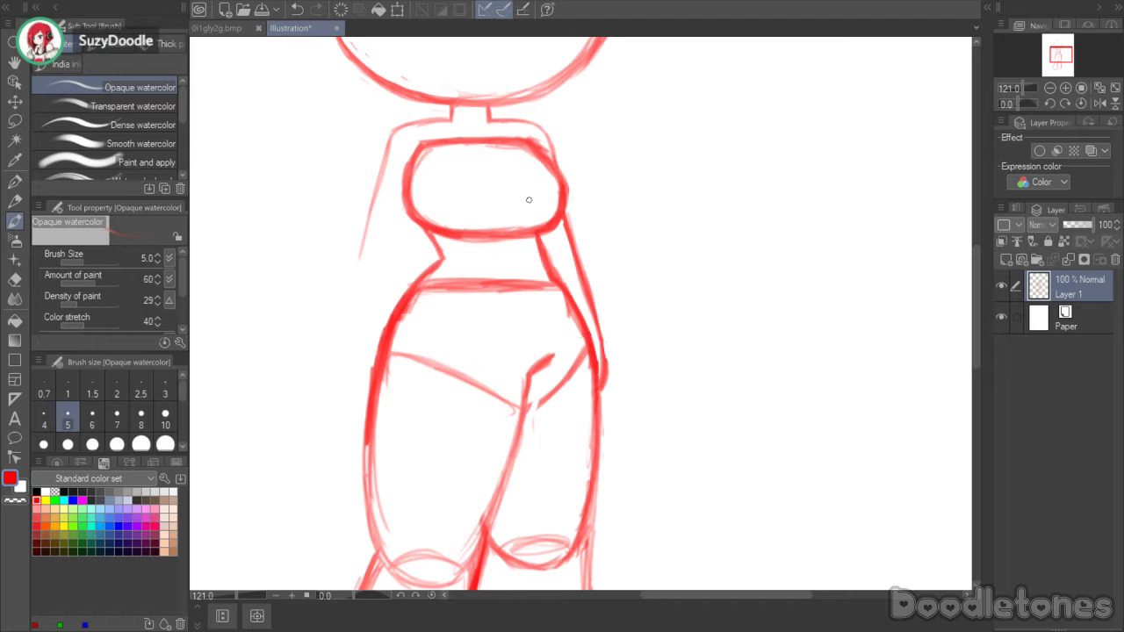
key(e)
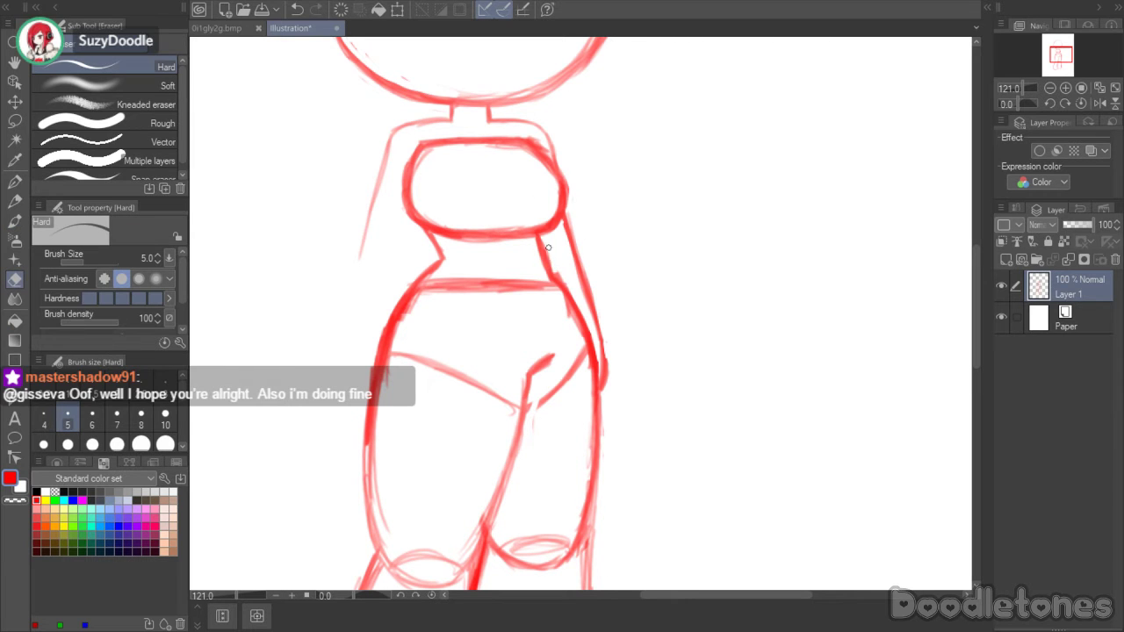
drag(555, 267, 556, 270)
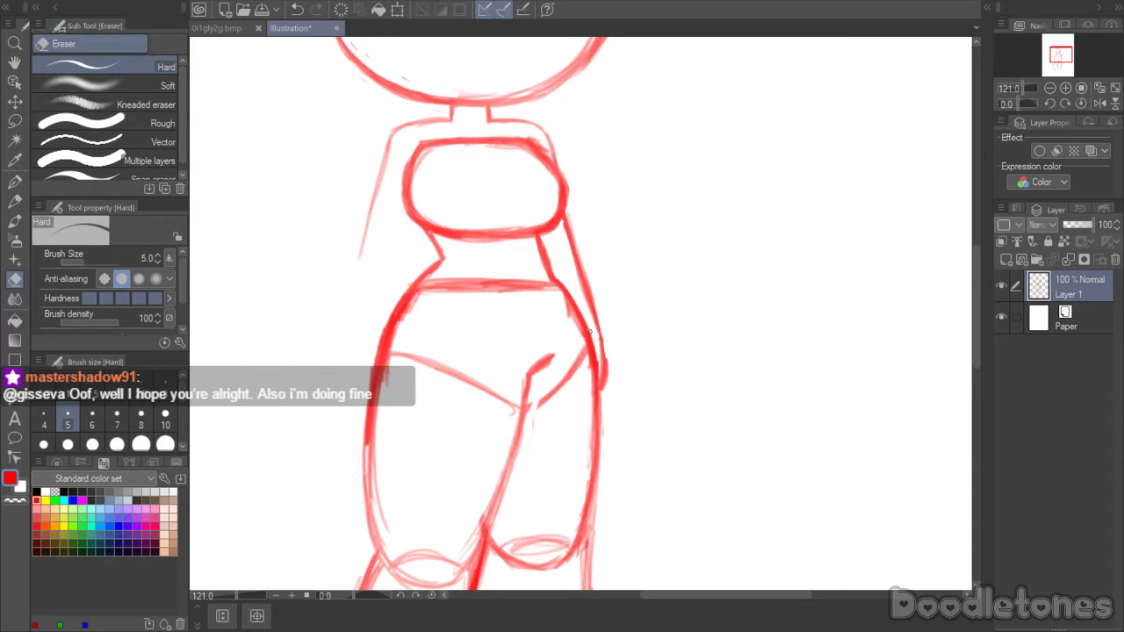
- Draw the left arm down to the upper thigh with Opaque watercolor, adding its short inner line between chest and hip
key(b)
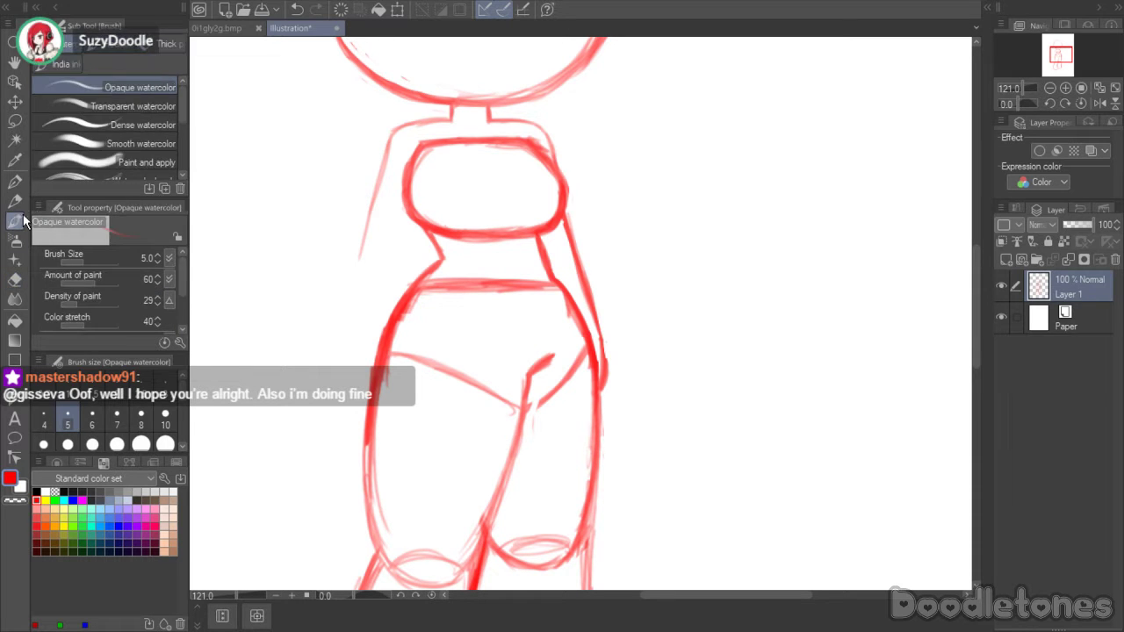
mouse_move(363, 253)
mouse_down()
mouse_move(347, 353)
mouse_move(360, 399)
mouse_up()
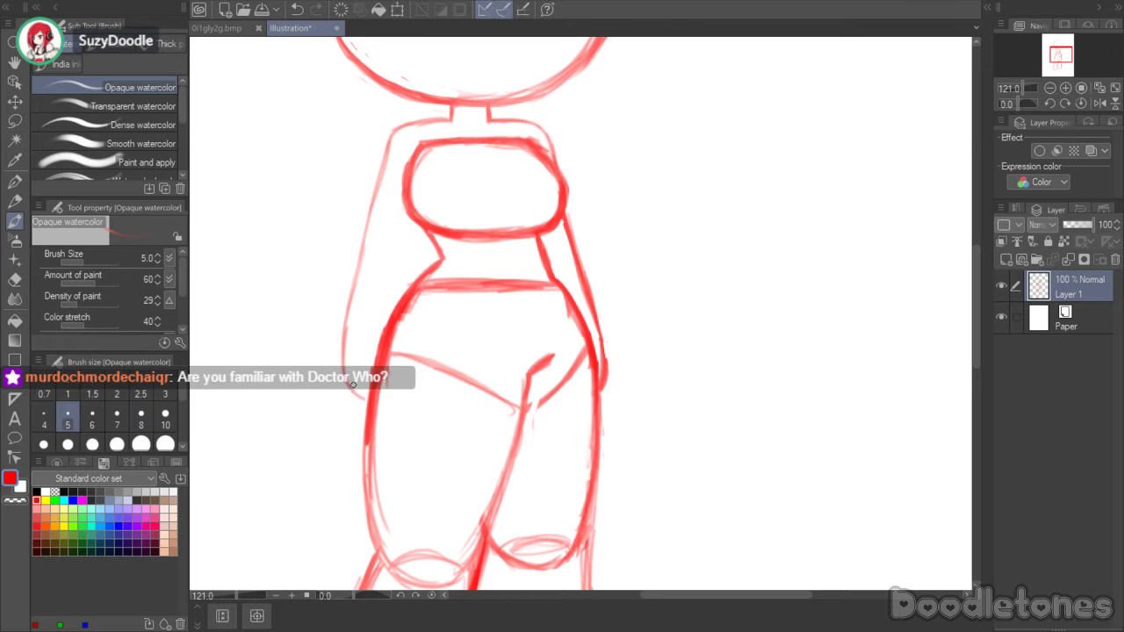
drag(350, 309, 344, 380)
drag(356, 272, 347, 344)
drag(360, 253, 350, 337)
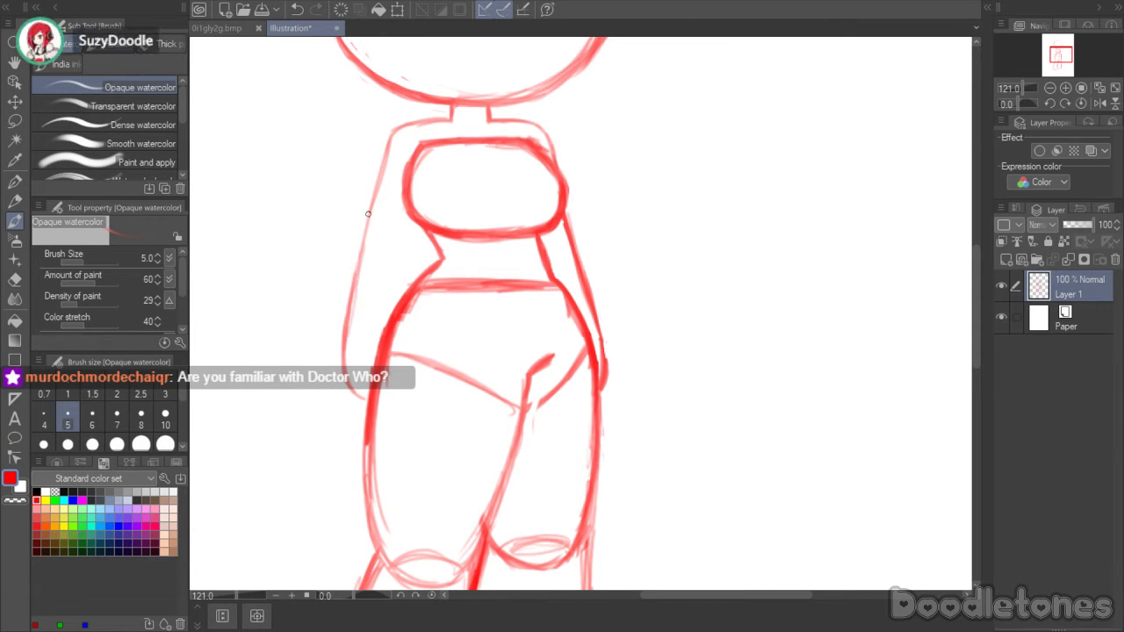
drag(368, 212, 353, 295)
mouse_move(359, 269)
mouse_down()
mouse_move(346, 351)
mouse_move(347, 320)
mouse_move(364, 395)
mouse_up()
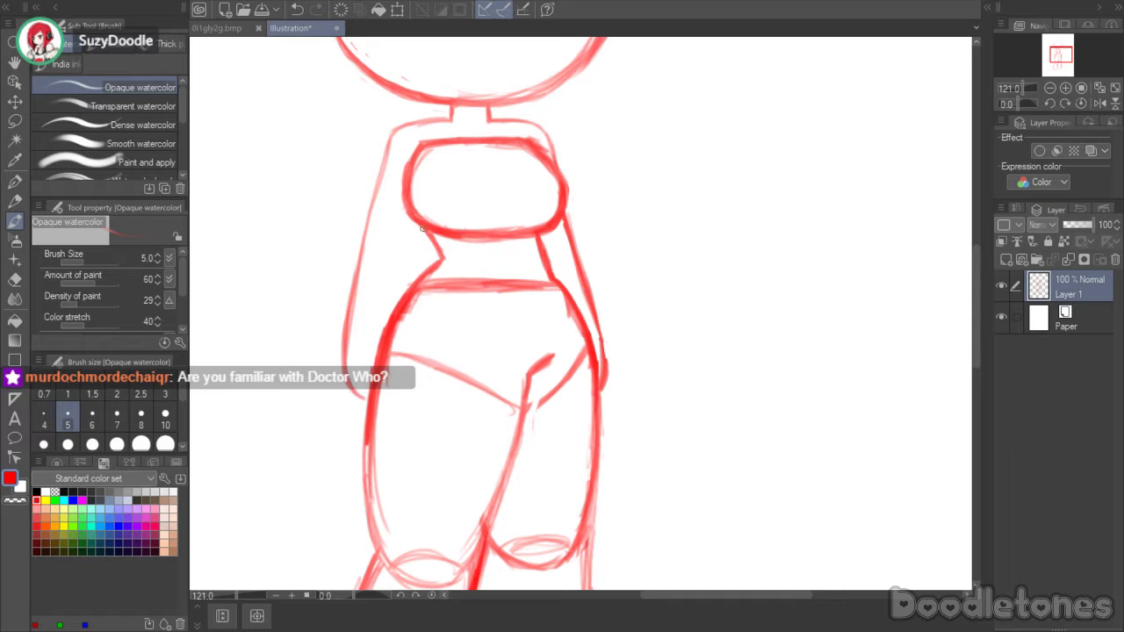
mouse_move(423, 227)
mouse_down()
mouse_move(414, 277)
mouse_move(415, 264)
mouse_up()
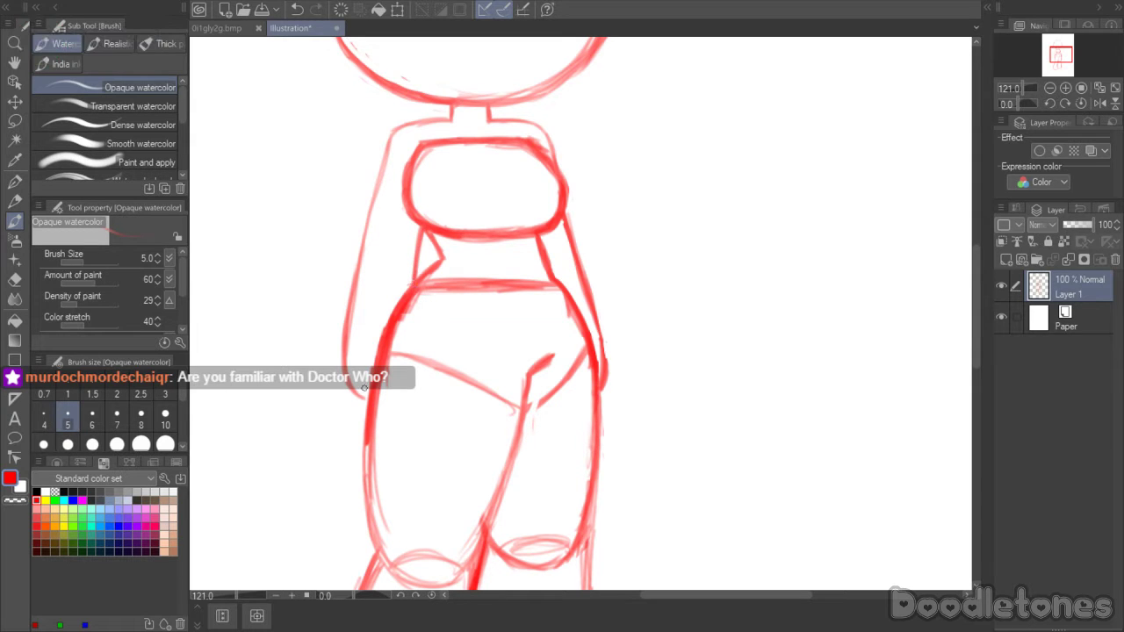
drag(346, 378, 367, 413)
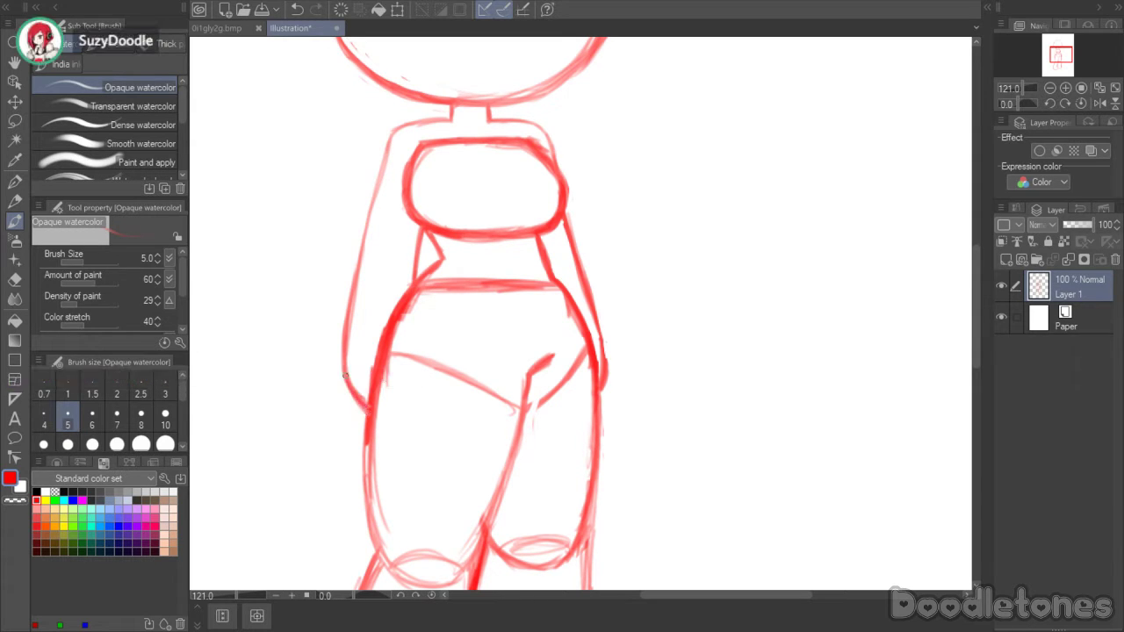
- Reinforce the neck, both shoulders and the outer contours of both arms with Opaque watercolor
mouse_move(366, 221)
mouse_down()
mouse_move(388, 140)
mouse_move(409, 125)
mouse_move(387, 151)
mouse_move(436, 120)
mouse_up()
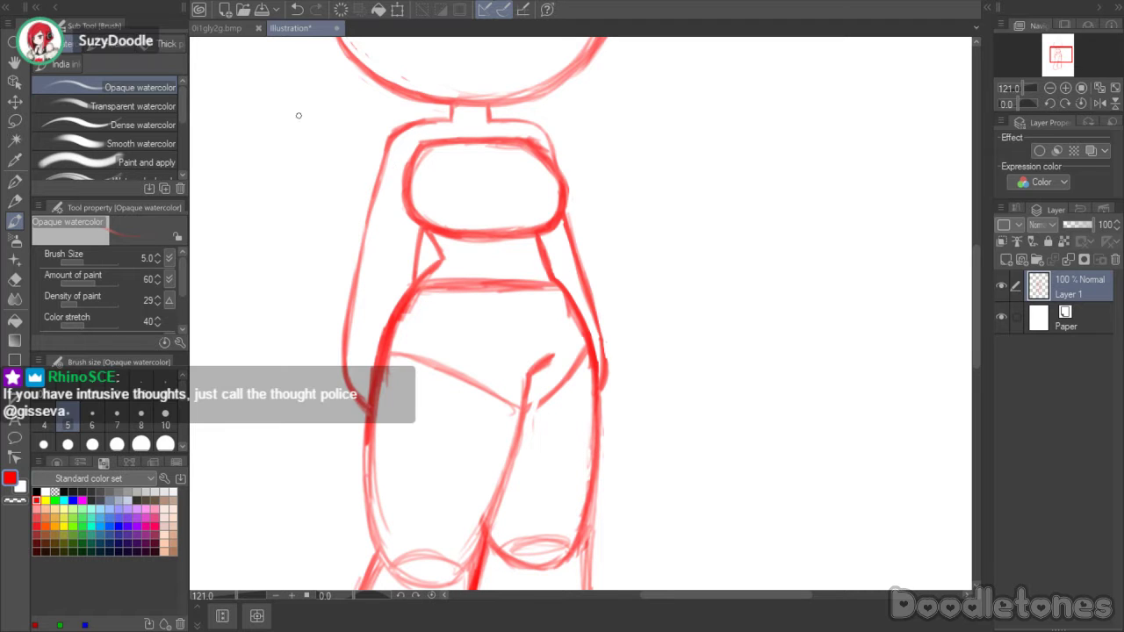
key(e)
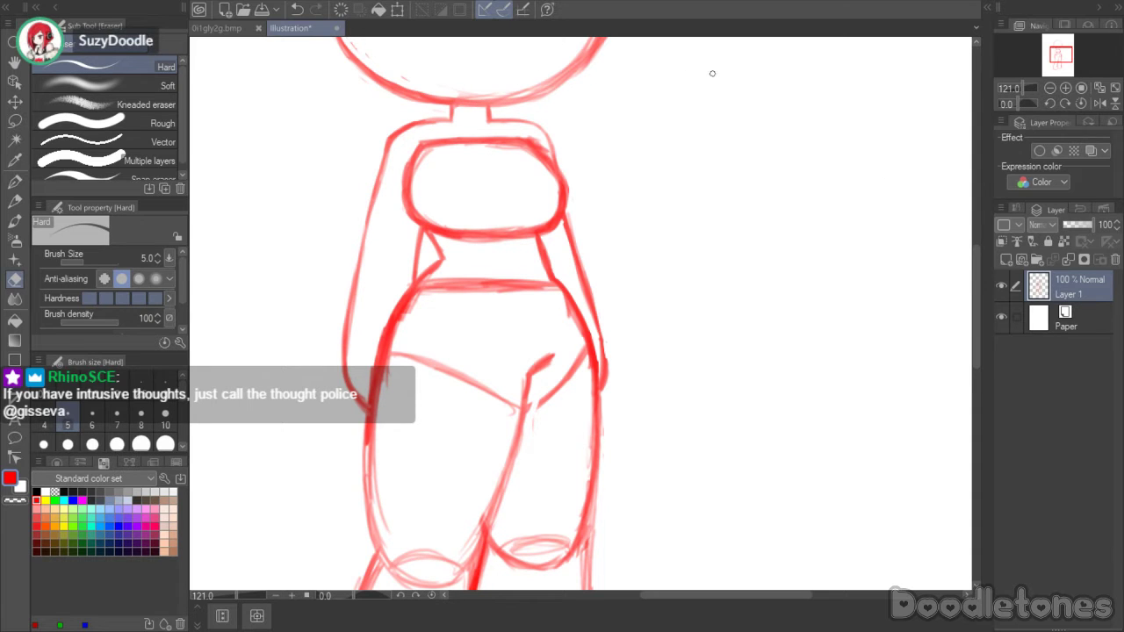
click(975, 253)
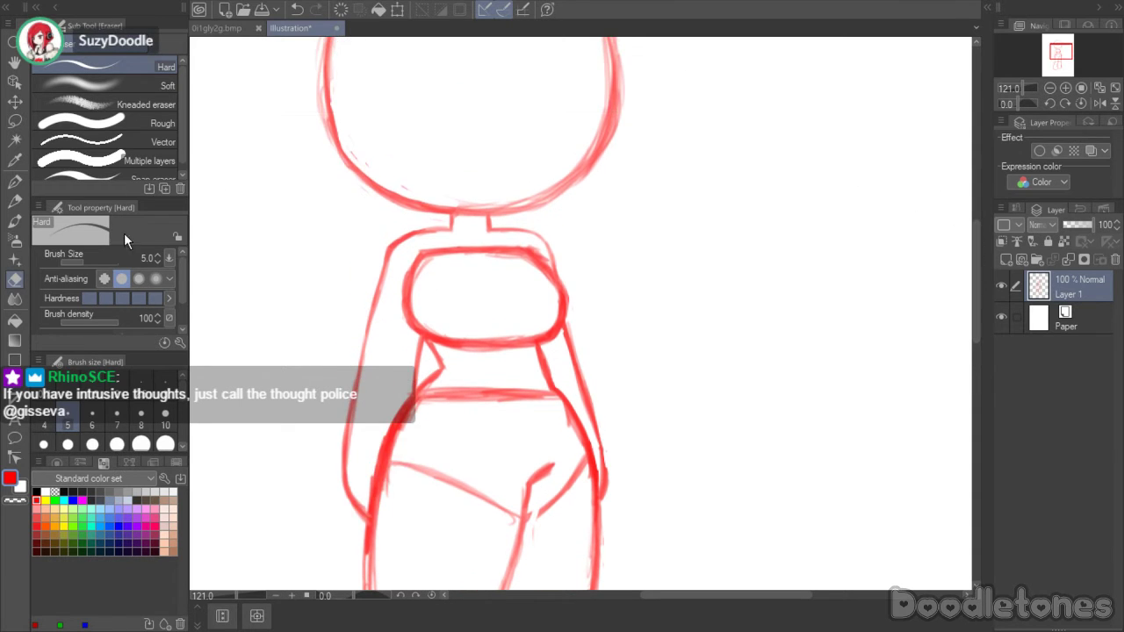
key(b)
mouse_move(389, 248)
mouse_down()
mouse_move(444, 230)
mouse_move(451, 213)
mouse_move(552, 257)
mouse_move(582, 385)
mouse_up()
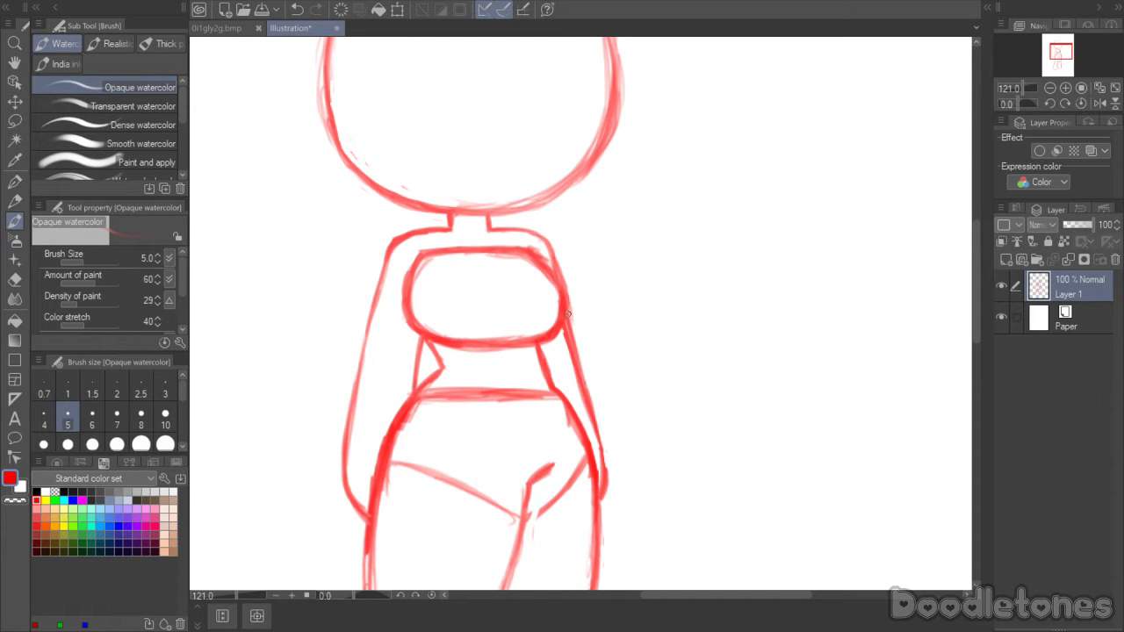
drag(568, 313, 604, 488)
- Select the pelvis, thighs and lower legs together with the Lasso, leaving the chest and arms outside the selection
scroll(753, 269, down, 5)
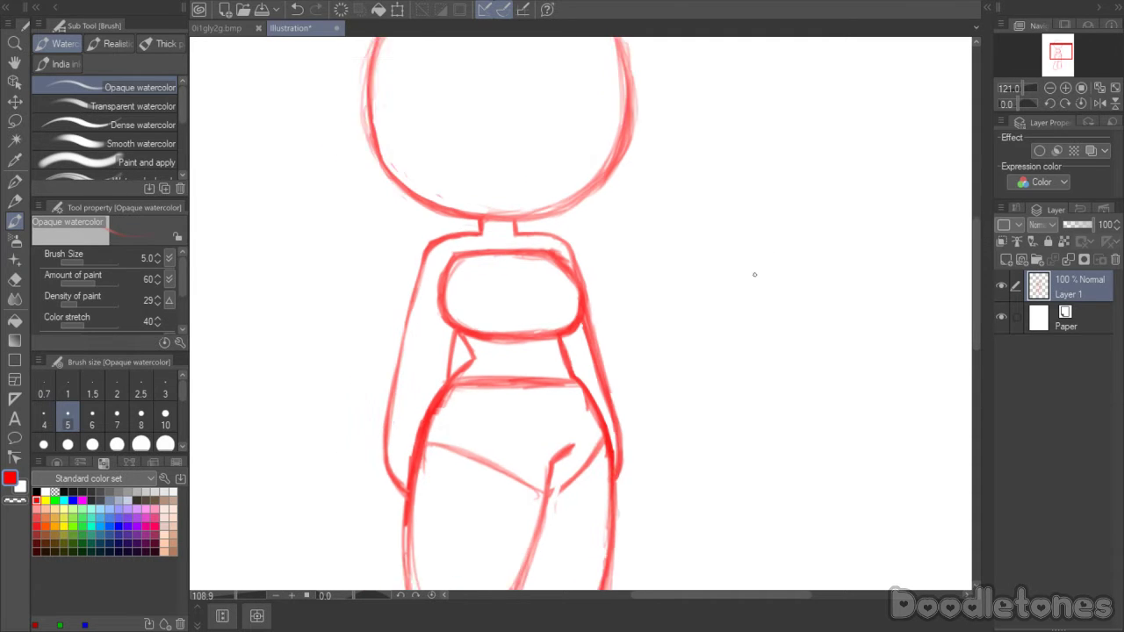
scroll(642, 602, right, 3)
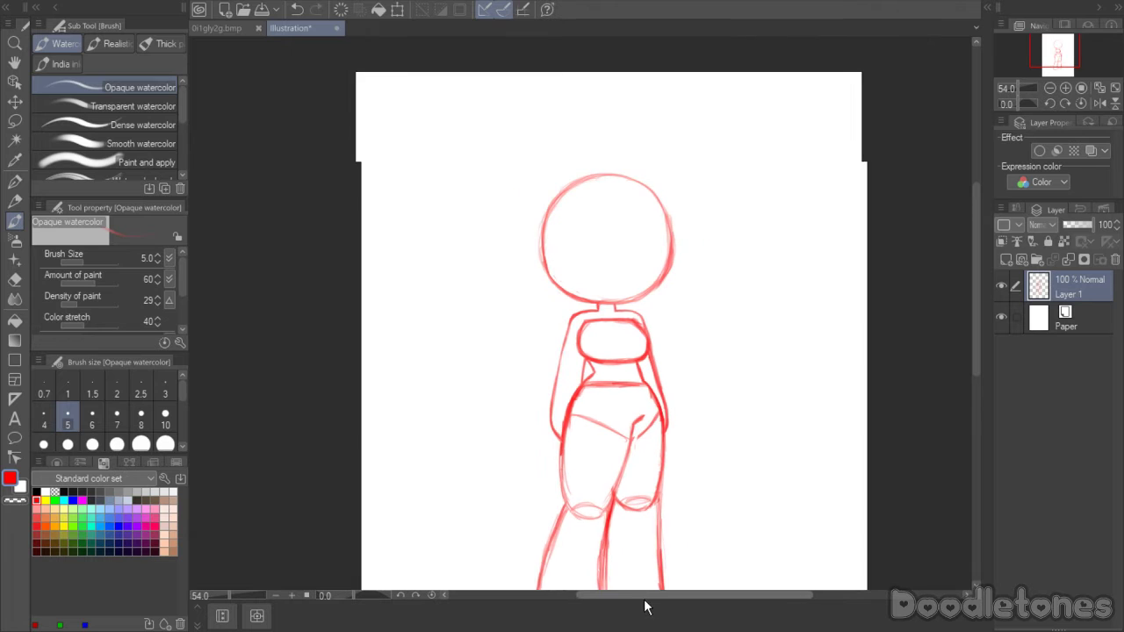
scroll(585, 482, up, 3)
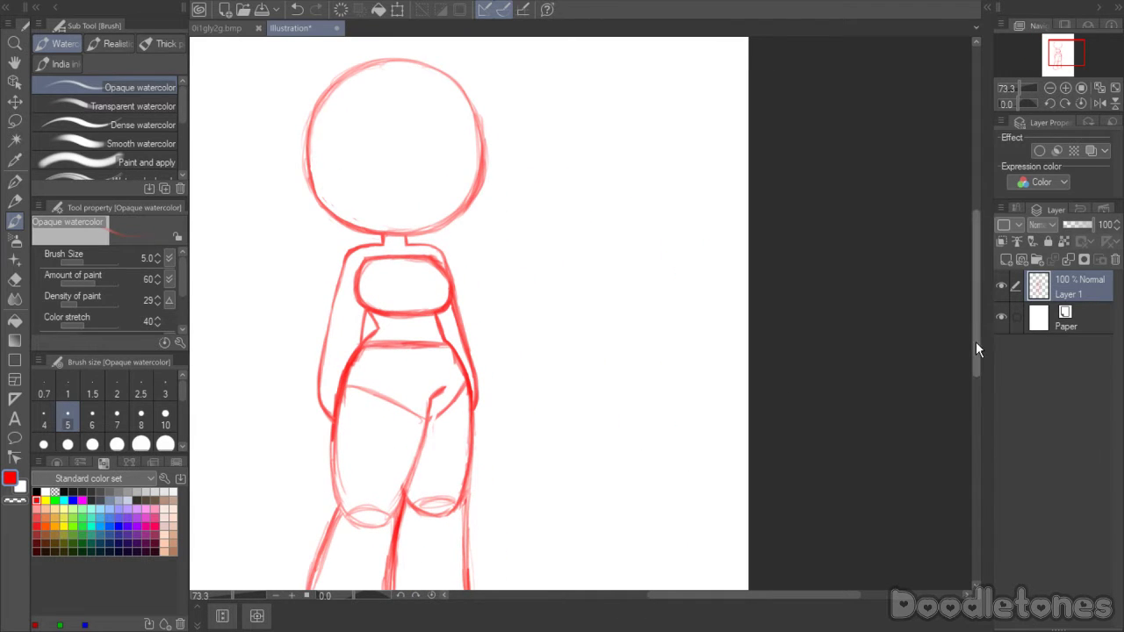
drag(976, 342, 976, 370)
scroll(472, 410, up, 1)
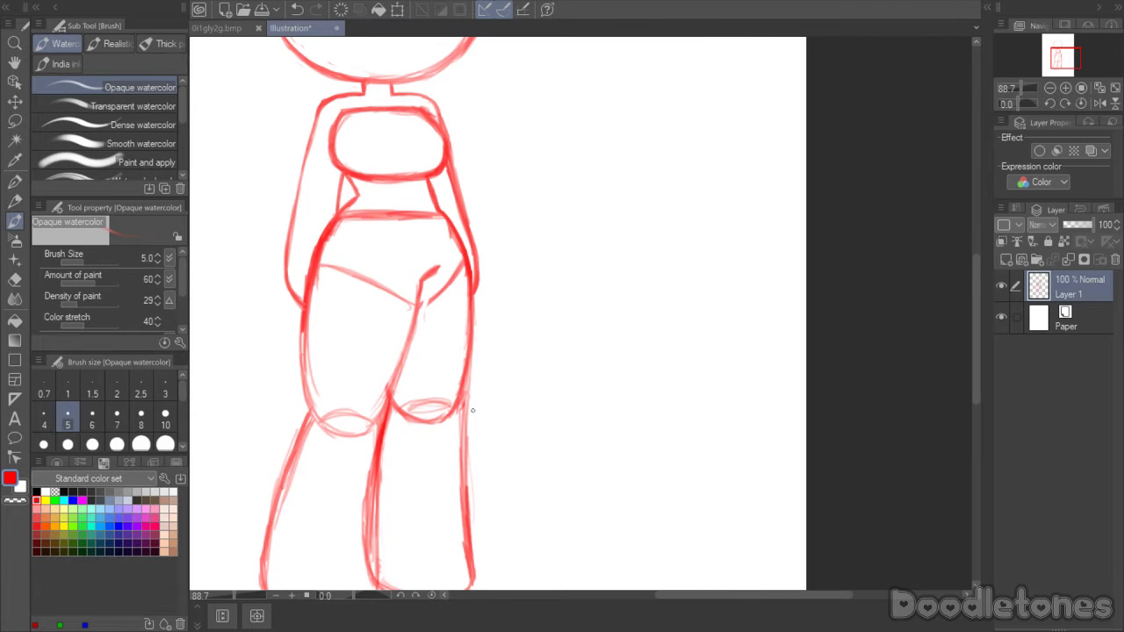
key(m)
mouse_move(347, 196)
mouse_down()
mouse_move(446, 208)
mouse_move(472, 251)
mouse_move(505, 459)
mouse_move(497, 571)
mouse_move(481, 589)
mouse_move(325, 580)
mouse_move(227, 482)
mouse_move(263, 289)
mouse_move(304, 201)
mouse_move(310, 144)
mouse_move(354, 89)
mouse_up()
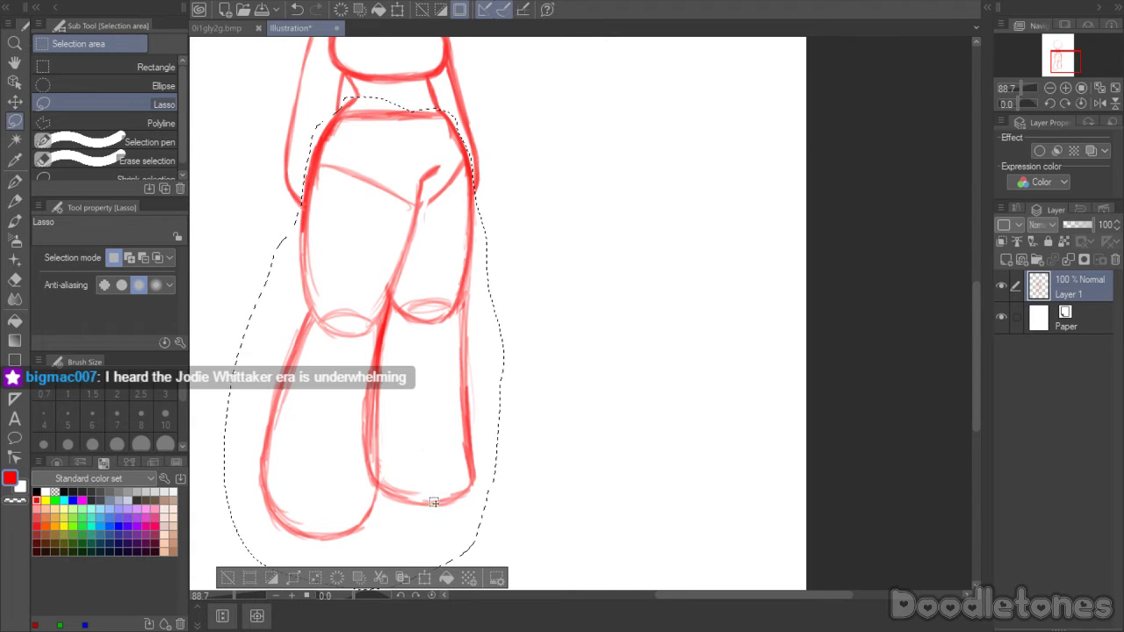
- Transform the selected pelvis and legs so the hips widen slightly while the feet end stays narrower, apply it, and clear the selection
key(ctrl+t)
drag(973, 303, 973, 263)
drag(505, 231, 511, 232)
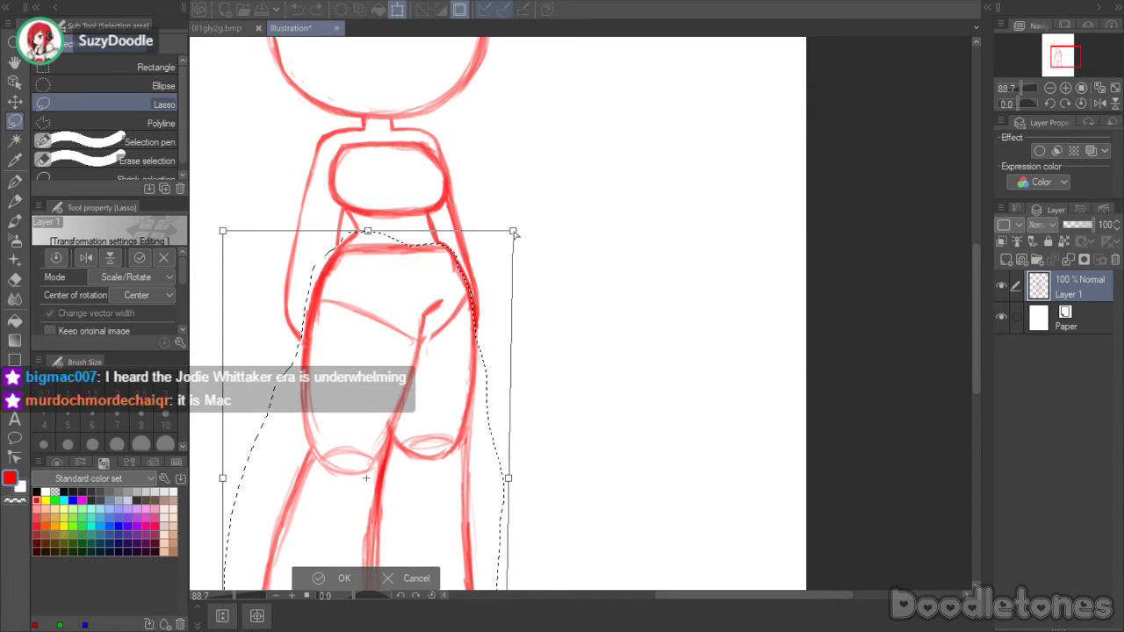
drag(222, 231, 204, 227)
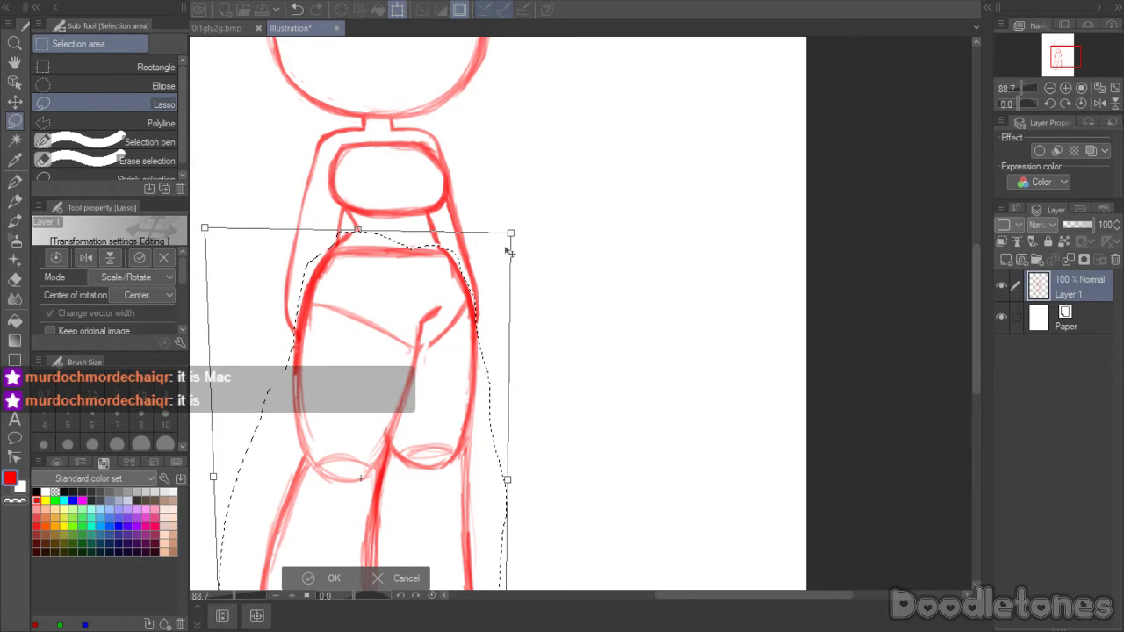
drag(507, 483, 505, 477)
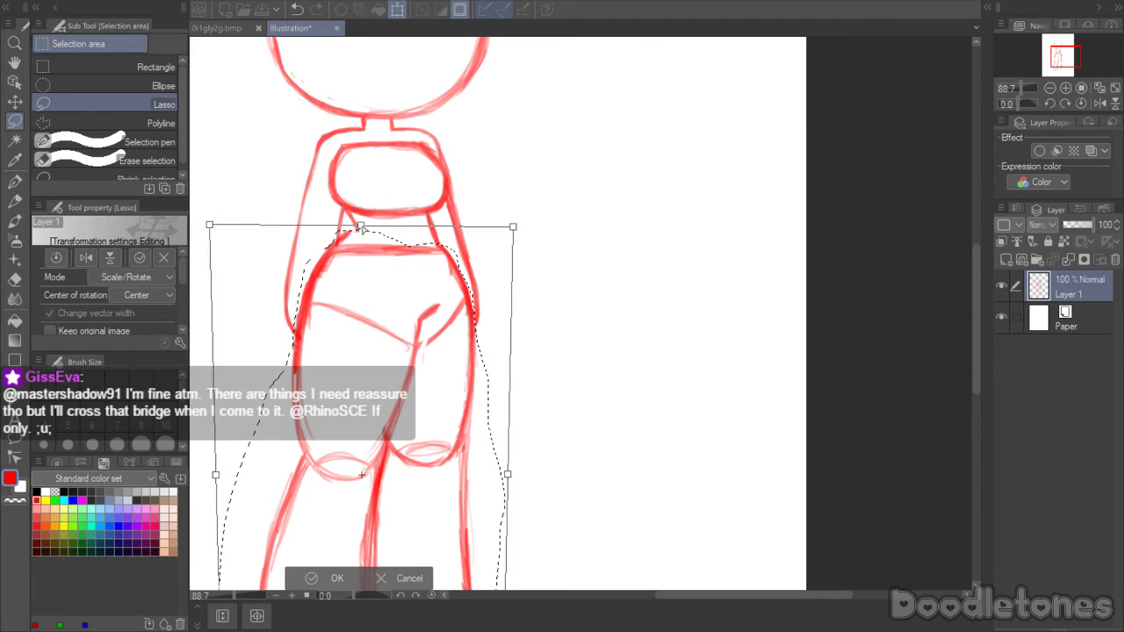
drag(357, 229, 363, 228)
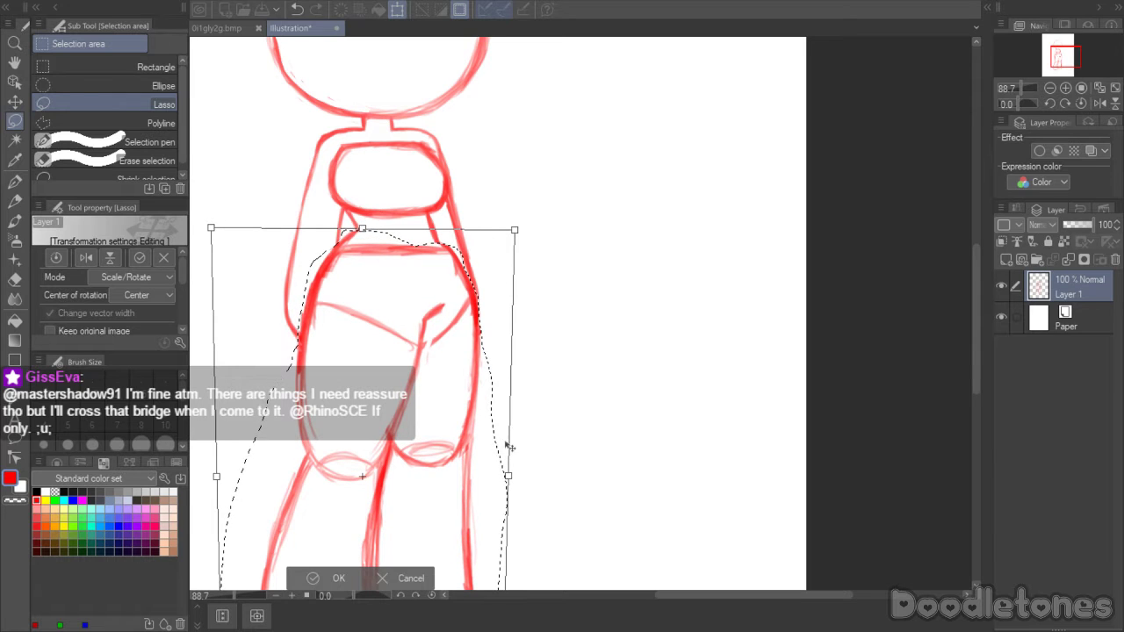
drag(508, 477, 501, 474)
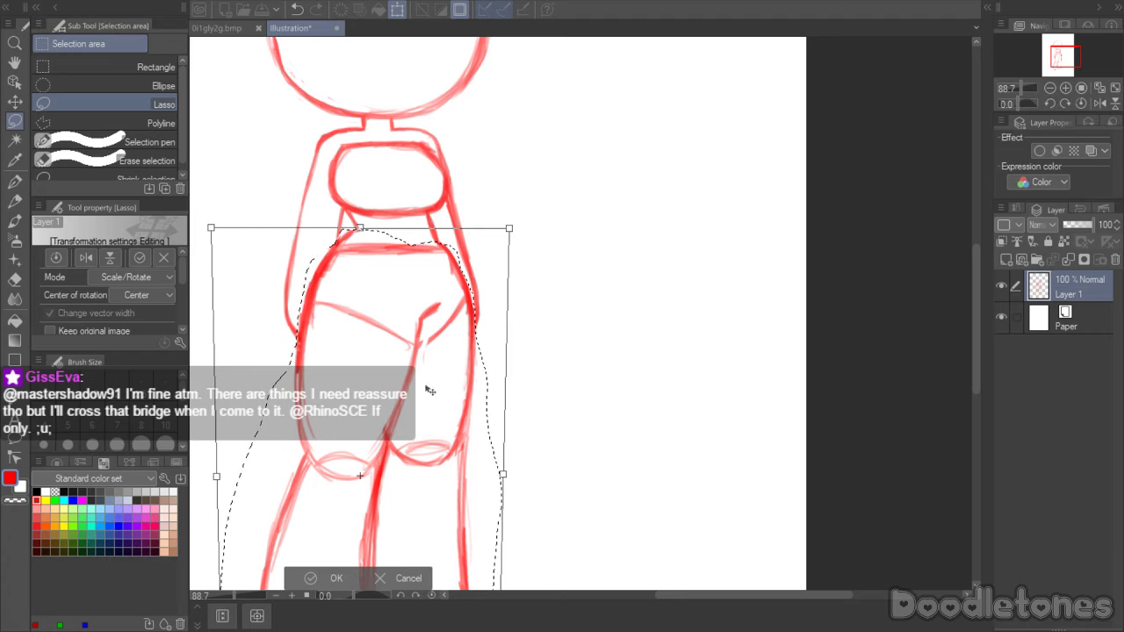
drag(973, 292, 971, 341)
drag(222, 545, 228, 539)
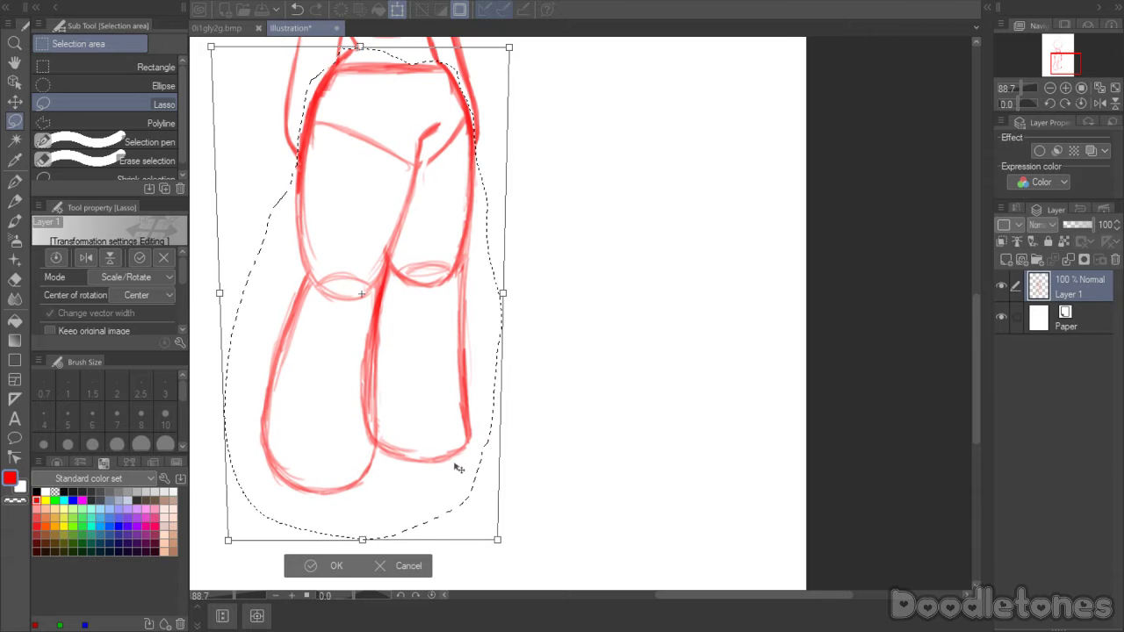
click(303, 572)
key(ctrl+d)
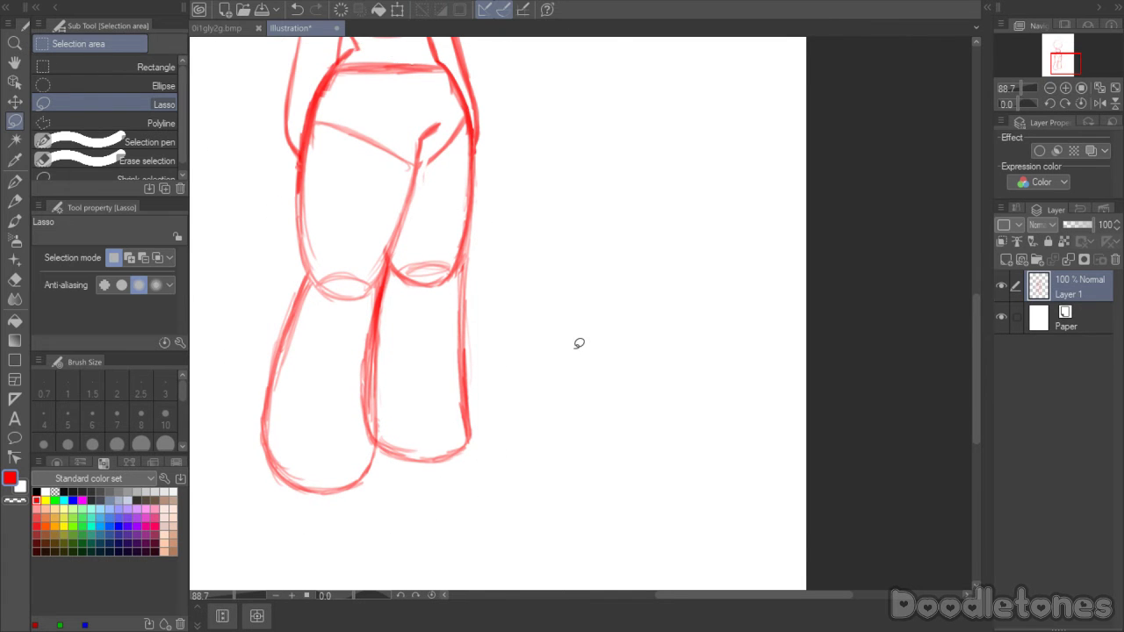
- Thin the right hip contour beside the arm with the Hard eraser and redraw the lower right arm edge with Opaque watercolor
drag(974, 326, 965, 223)
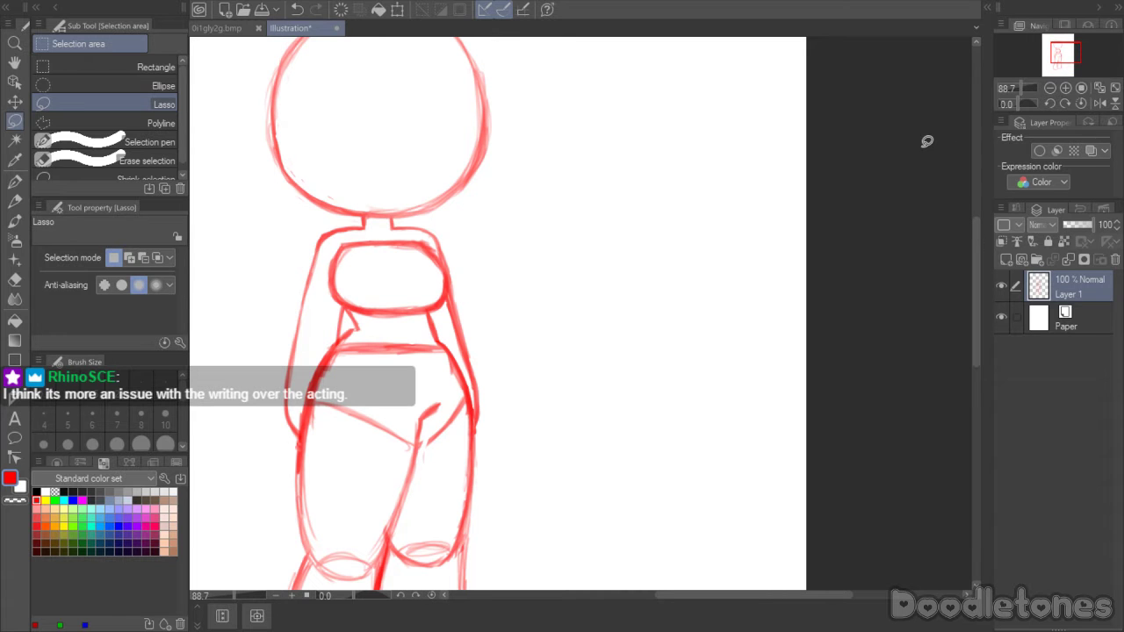
scroll(460, 334, up, 3)
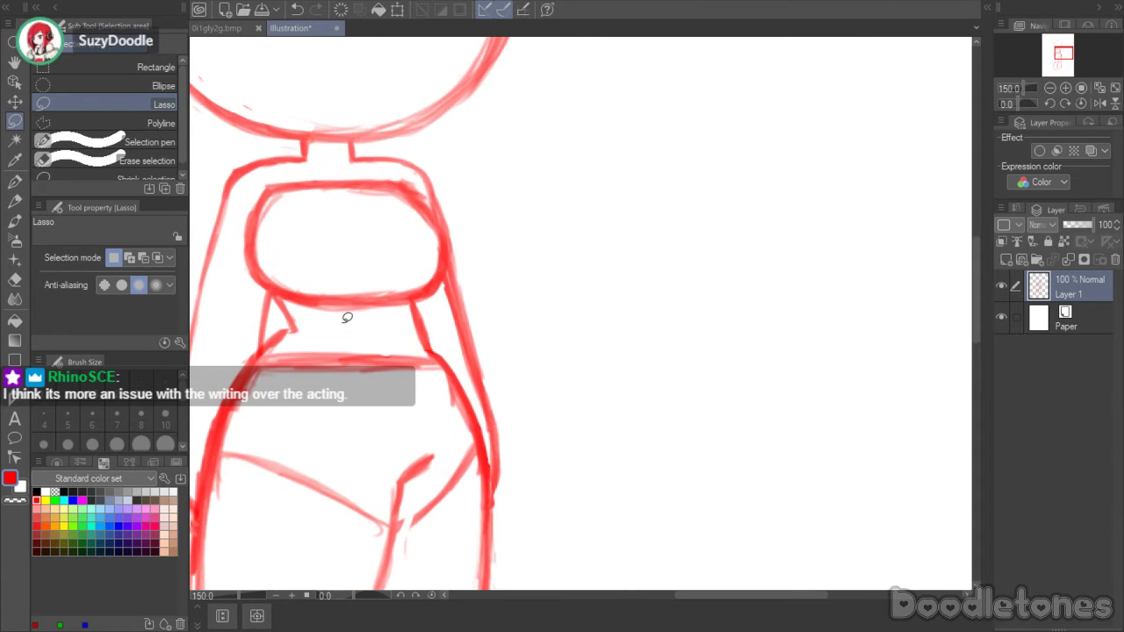
key(b)
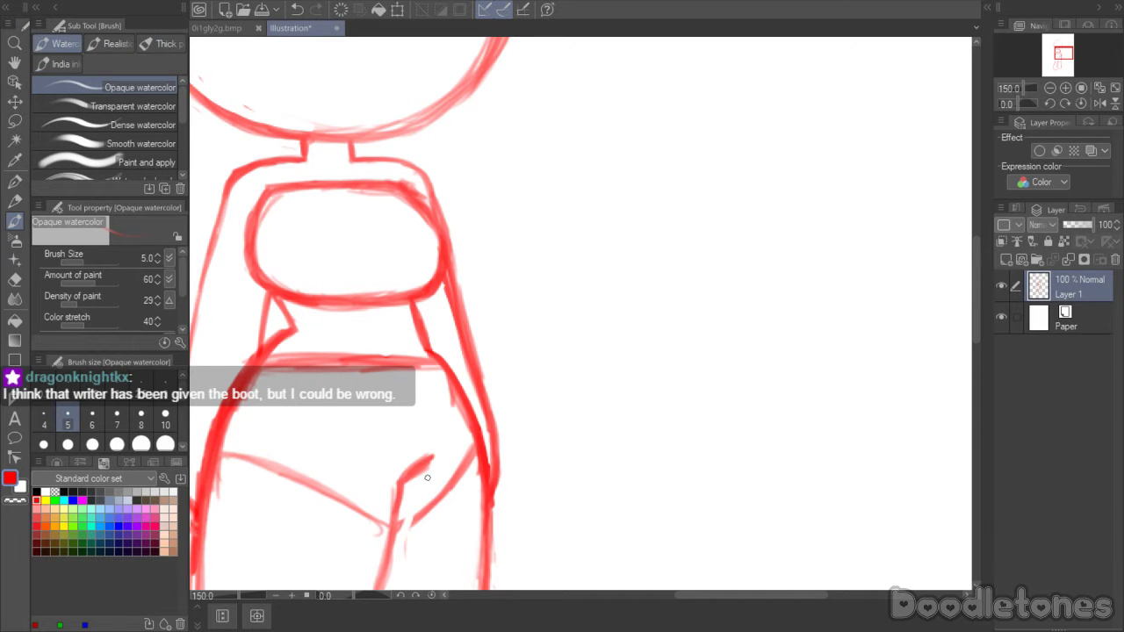
scroll(555, 359, down, 6)
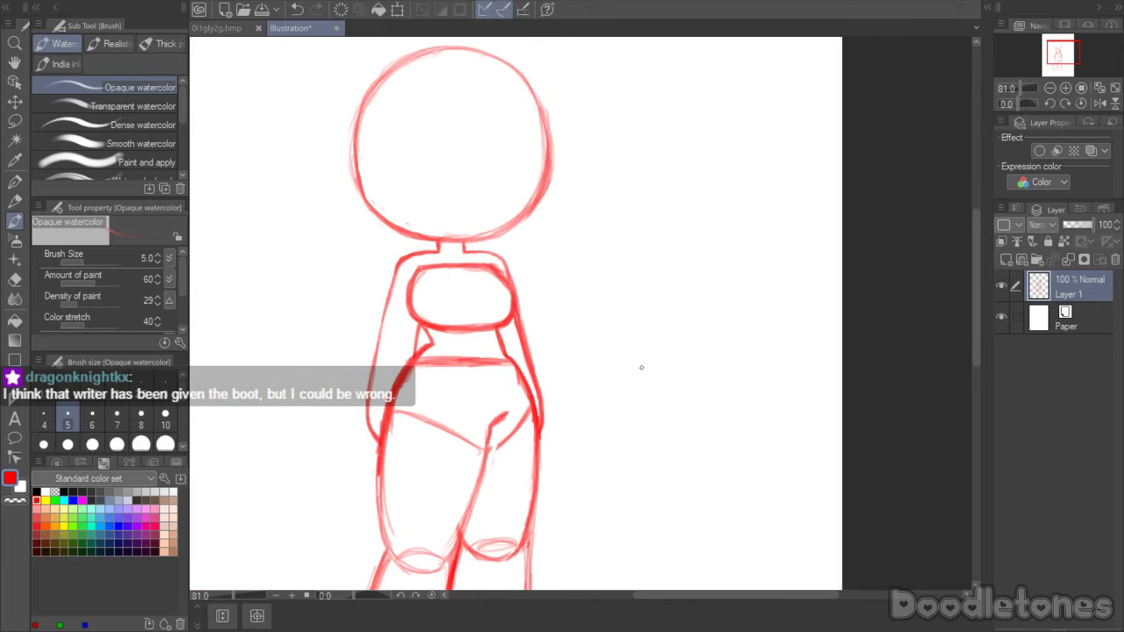
scroll(649, 356, up, 4)
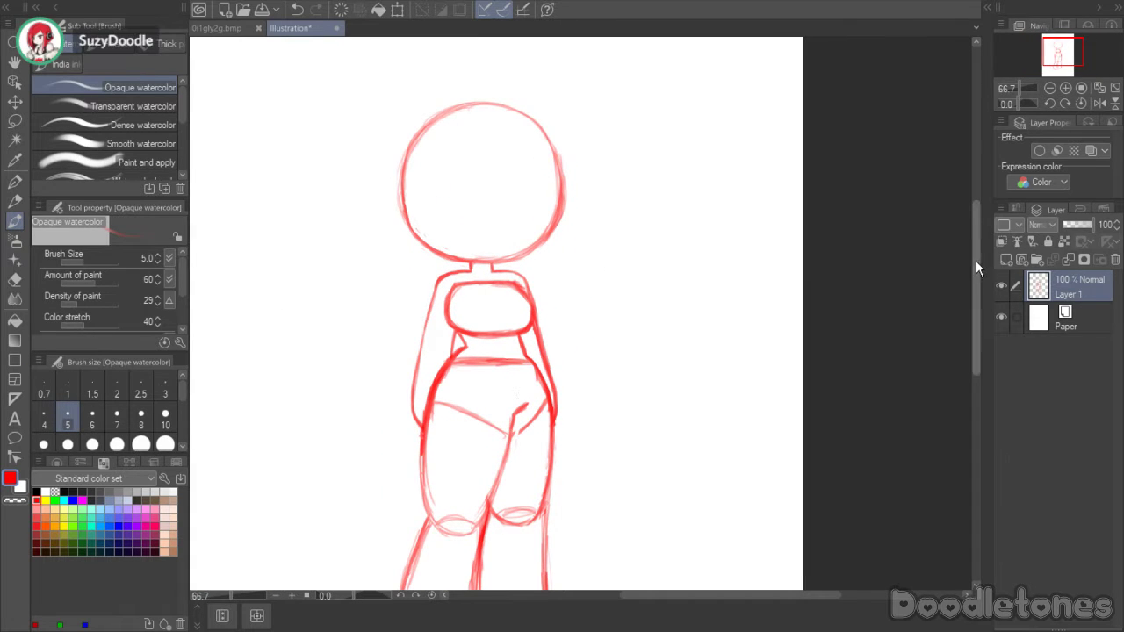
drag(976, 260, 976, 290)
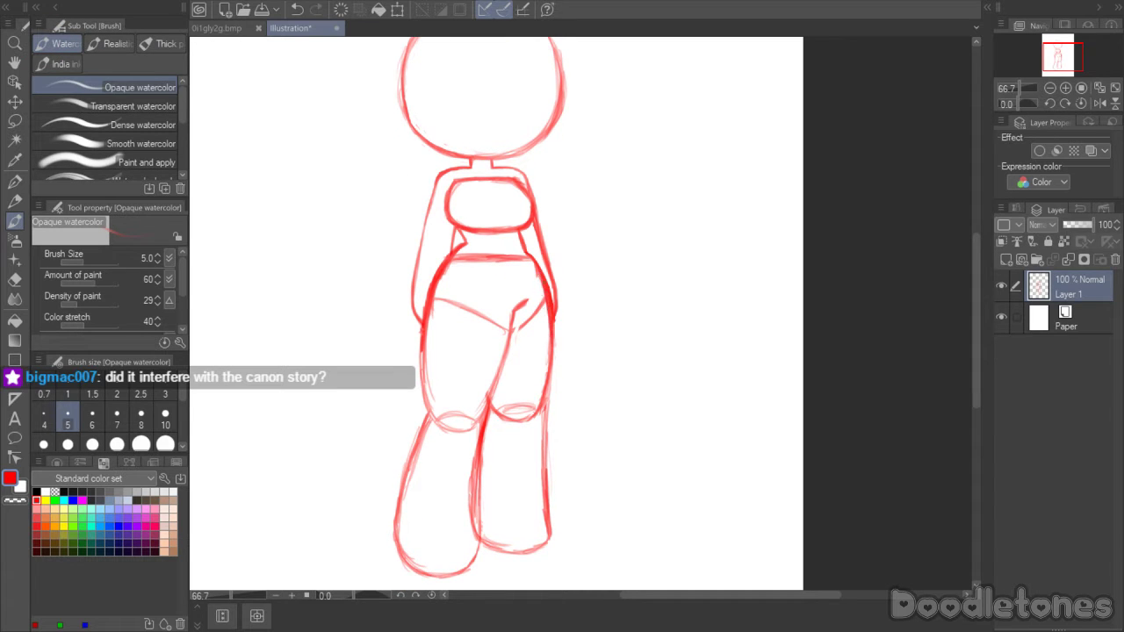
scroll(533, 268, up, 5)
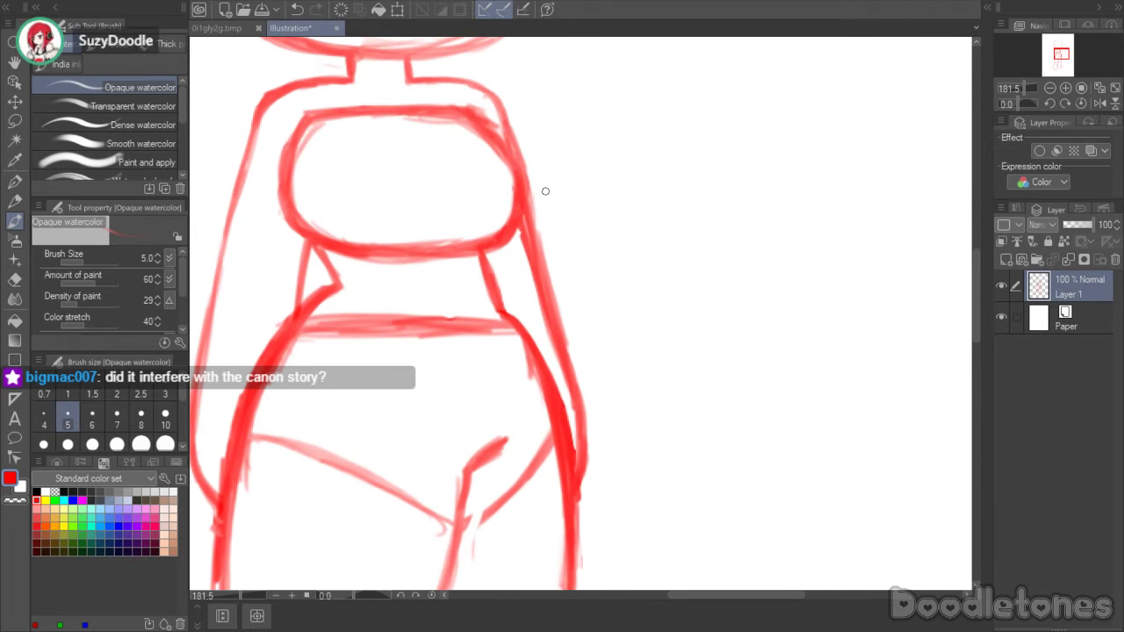
key(e)
mouse_move(541, 351)
mouse_down()
mouse_move(567, 457)
mouse_move(573, 444)
mouse_move(570, 477)
mouse_move(533, 338)
mouse_move(546, 370)
mouse_up()
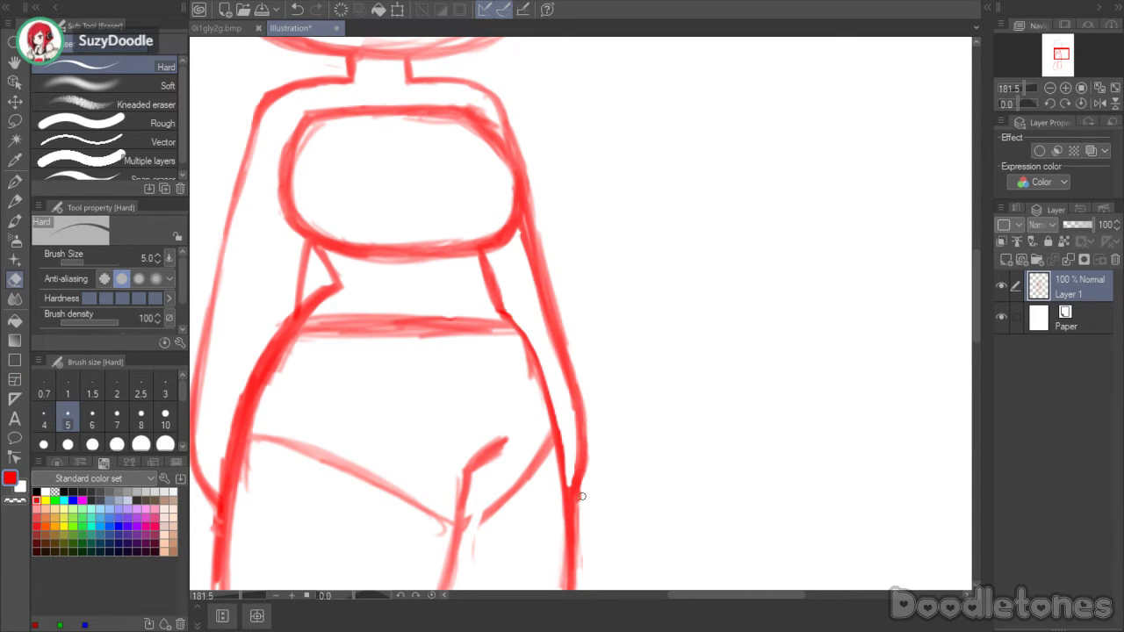
key(b)
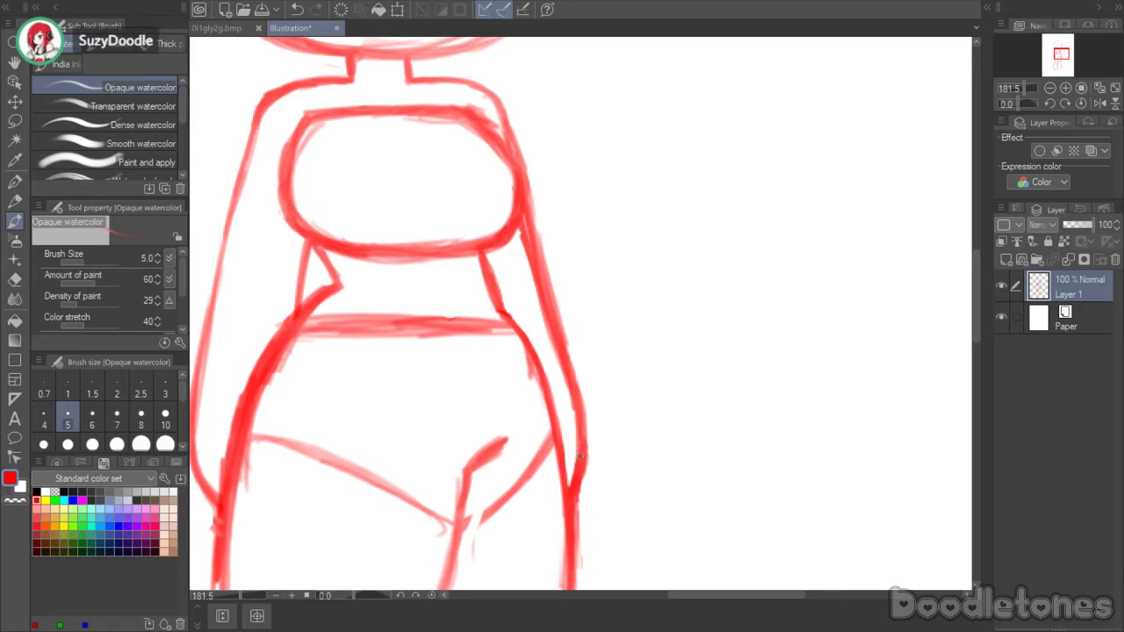
drag(576, 399, 578, 434)
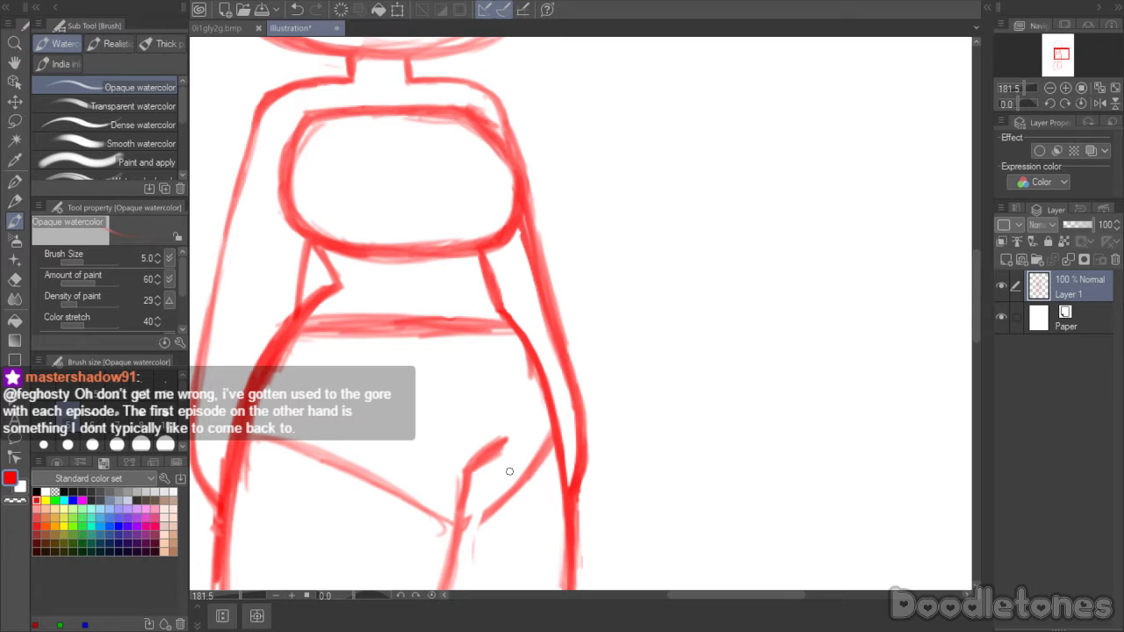
- Erase the rough inner edge of the left hip and thigh contour with the Hard eraser, from the waist down to the knee
click(15, 278)
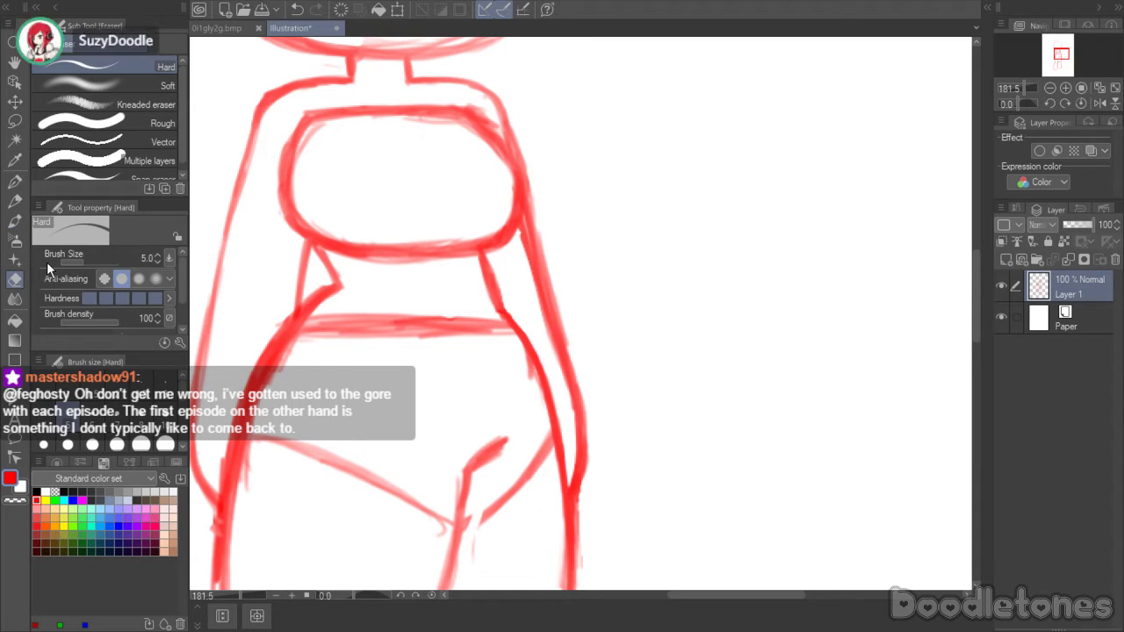
mouse_move(262, 387)
mouse_down()
mouse_move(302, 323)
mouse_move(286, 345)
mouse_up()
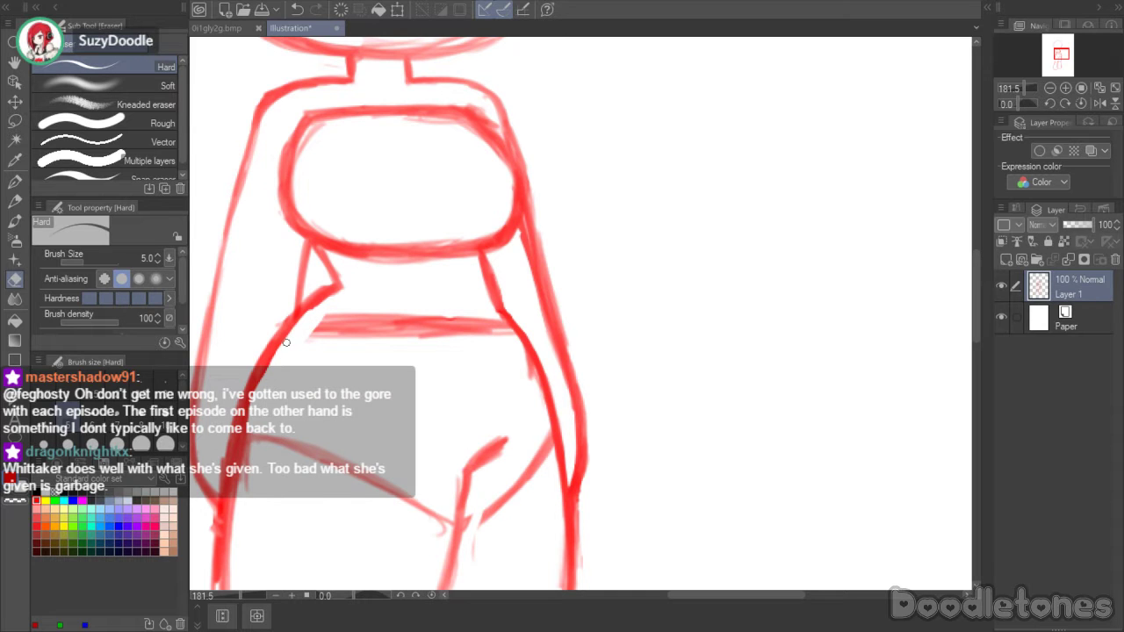
drag(264, 383, 285, 343)
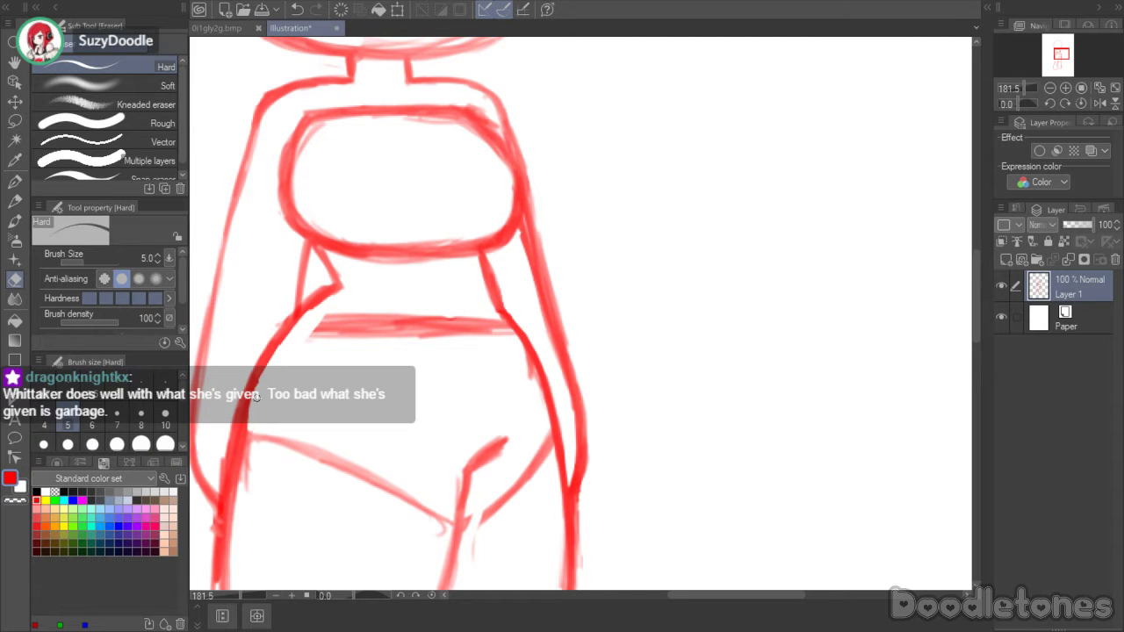
mouse_move(253, 405)
mouse_down()
mouse_move(234, 488)
mouse_move(246, 425)
mouse_up()
mouse_move(237, 472)
mouse_down()
mouse_move(250, 423)
mouse_move(245, 509)
mouse_up()
drag(975, 269, 975, 303)
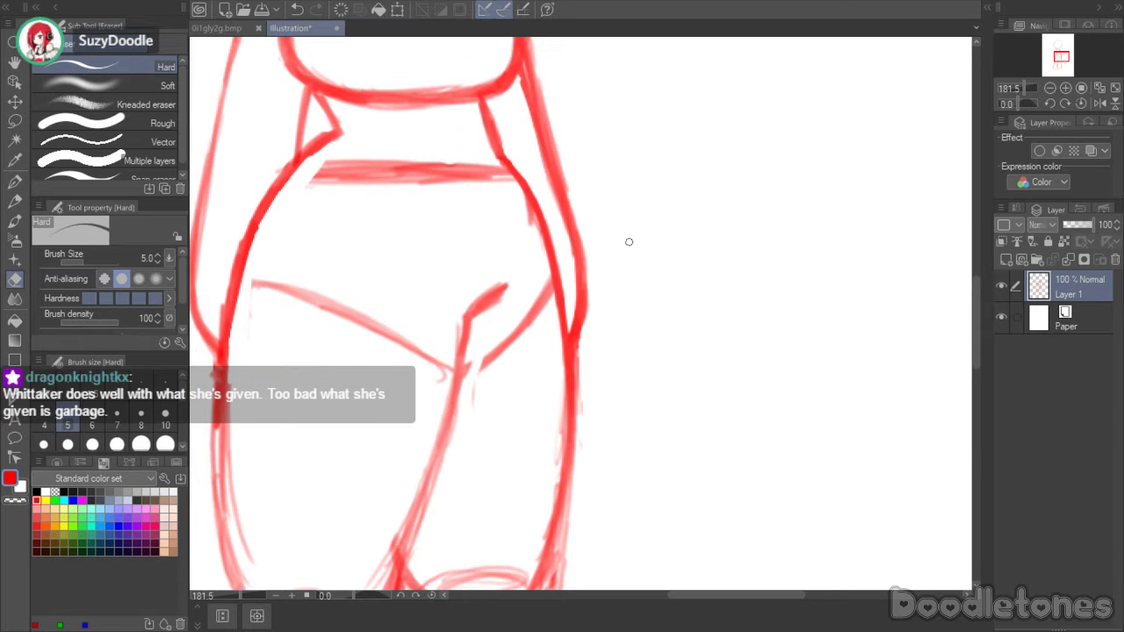
mouse_move(229, 362)
mouse_down()
mouse_move(231, 491)
mouse_move(250, 568)
mouse_up()
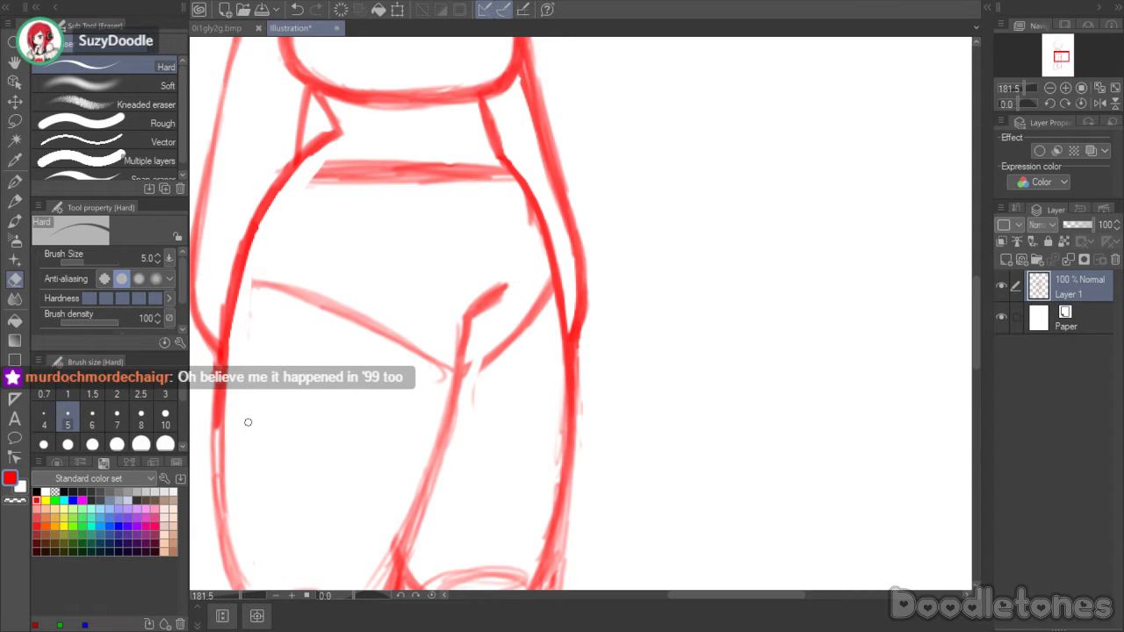
- Lasso the lower end of the left arm, transform it slightly upward to shorten the arm, and apply the change
scroll(334, 349, down, 3)
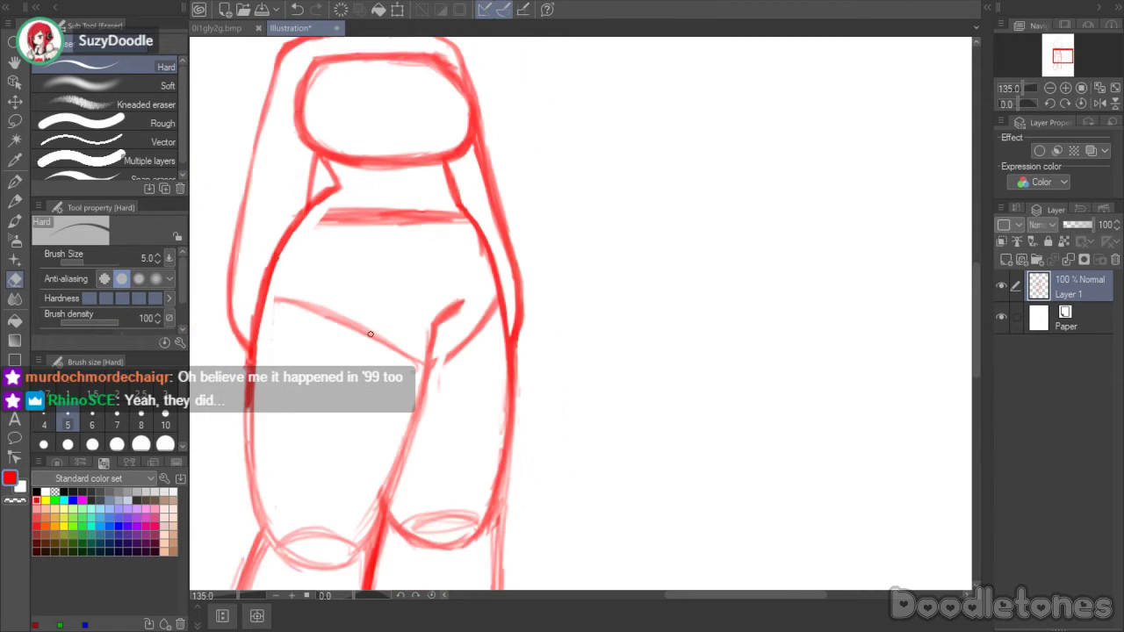
scroll(370, 334, down, 1)
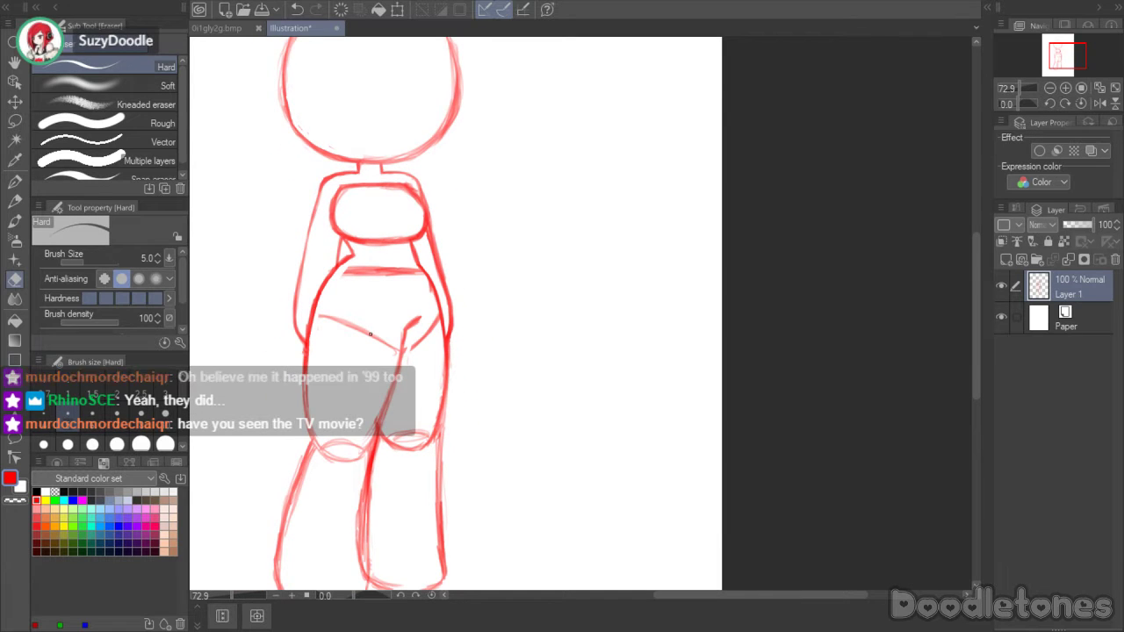
scroll(974, 313, down, 1)
scroll(973, 313, down, 2)
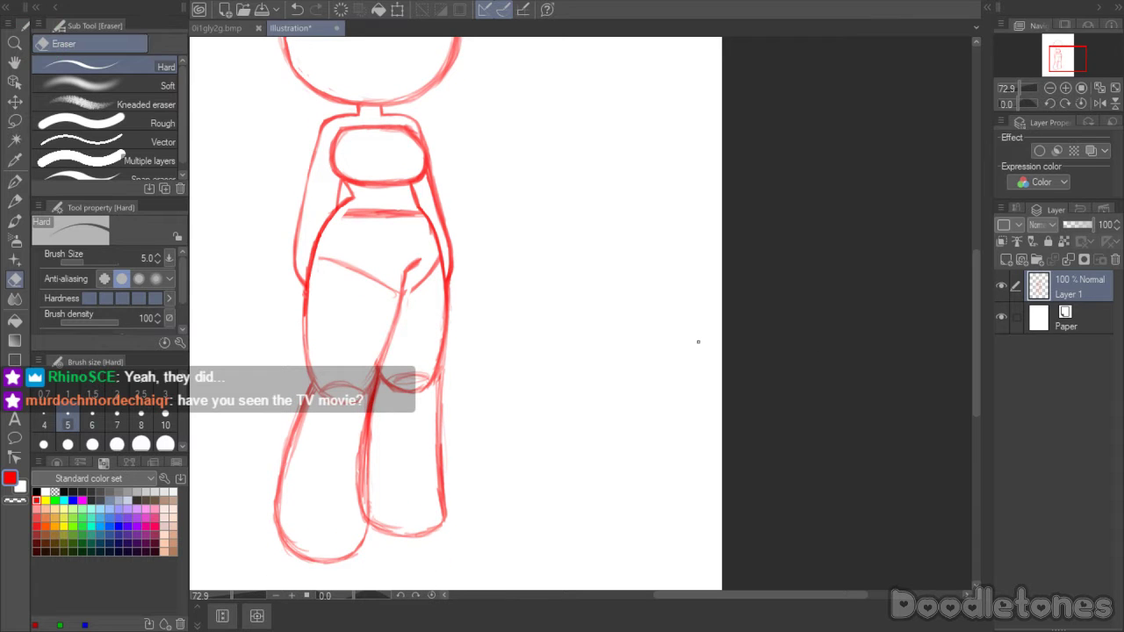
click(14, 121)
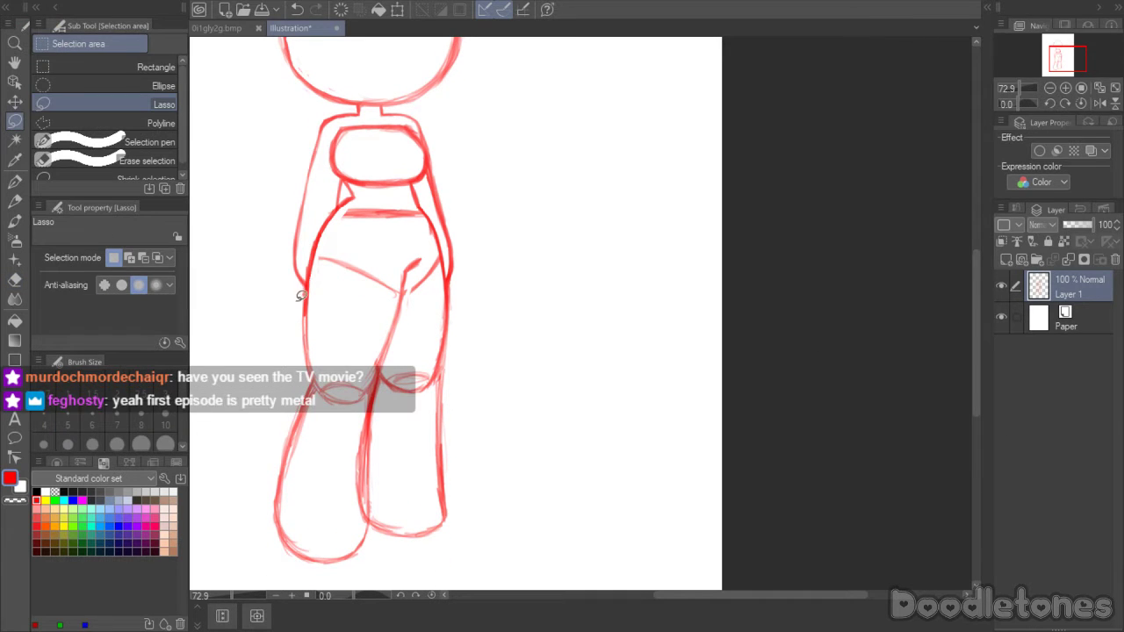
drag(303, 288, 297, 232)
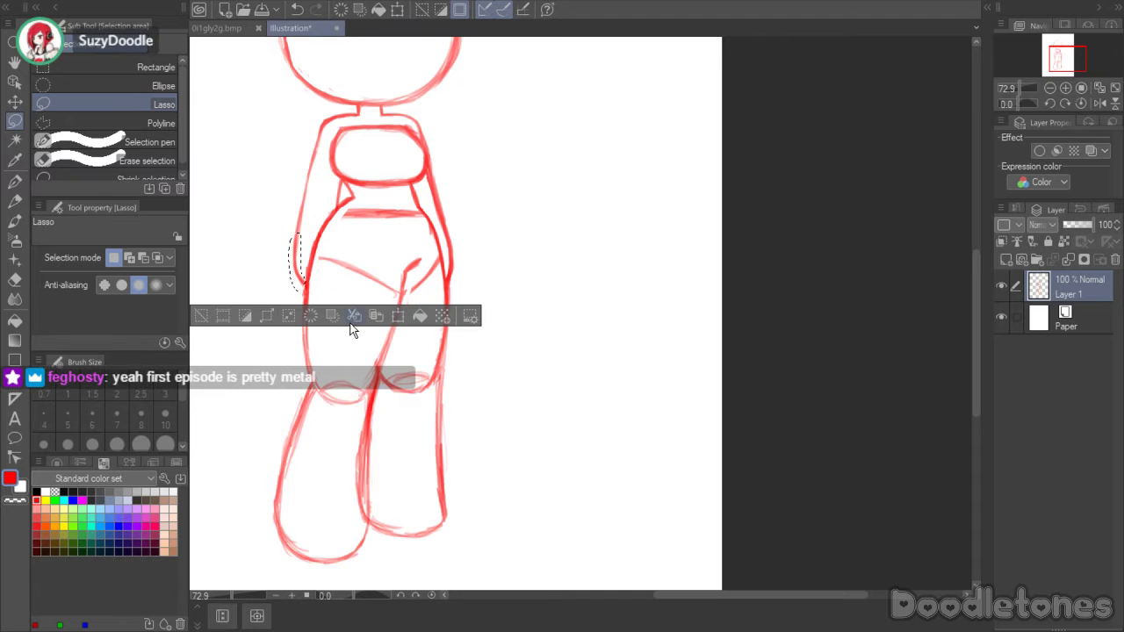
click(397, 318)
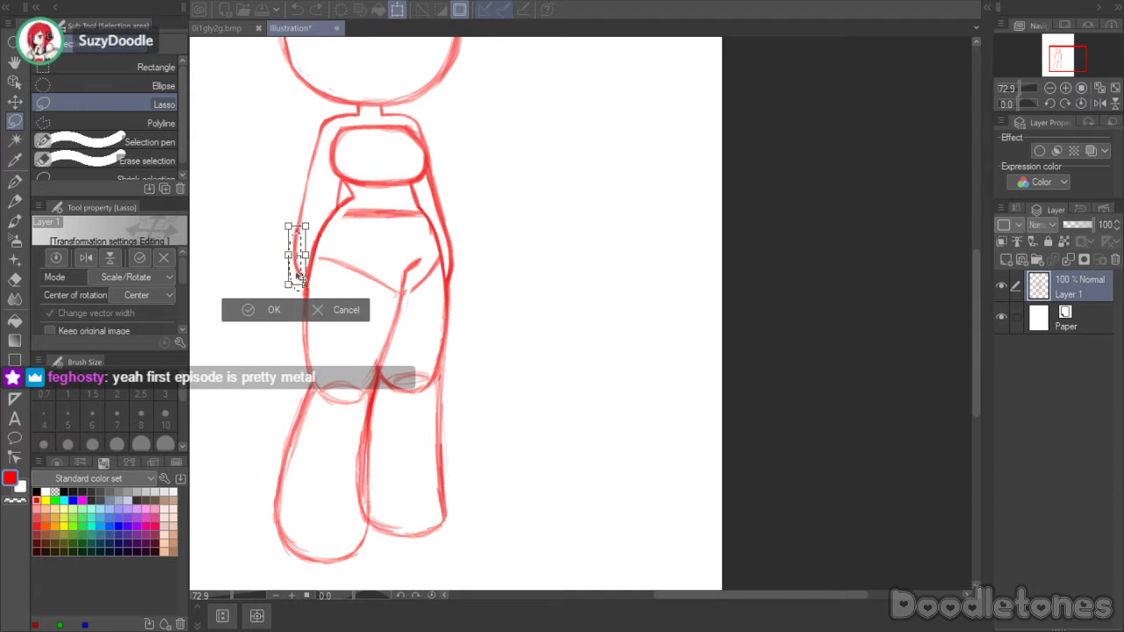
click(263, 310)
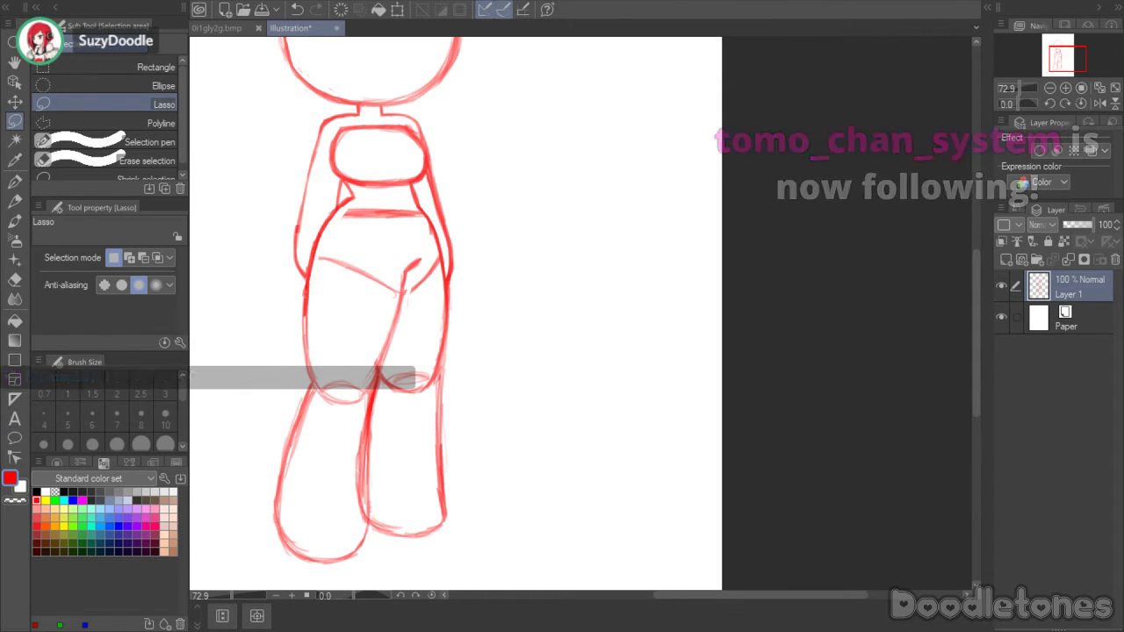
- Lasso the lower end of the right arm and transform it slightly upward to match the left arm, applying the change
scroll(330, 180, up, 1)
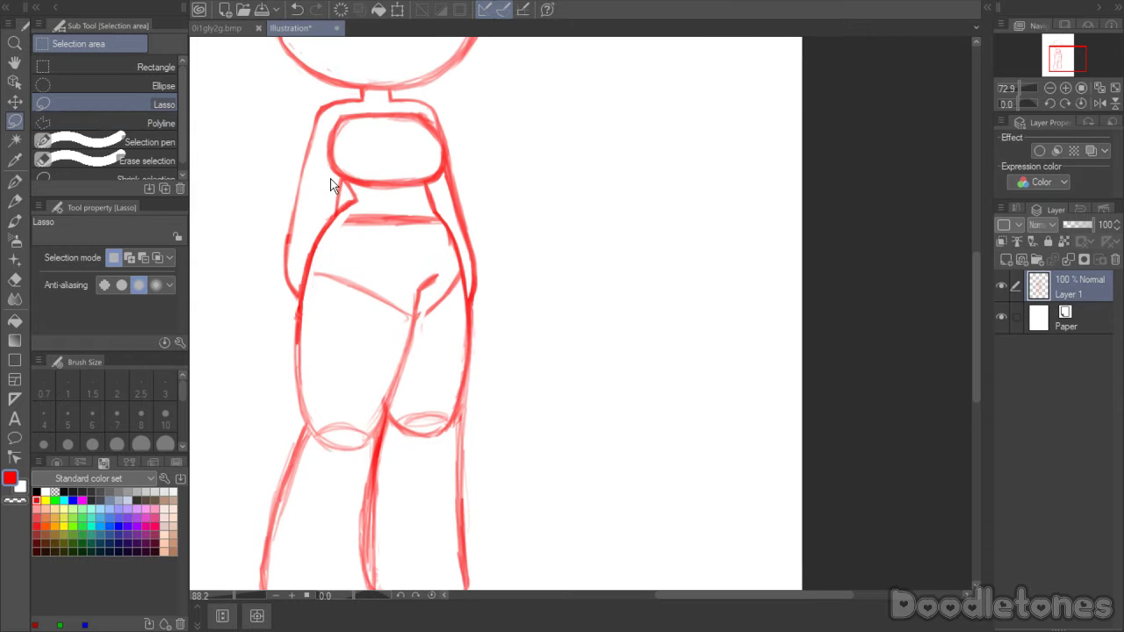
scroll(298, 180, up, 1)
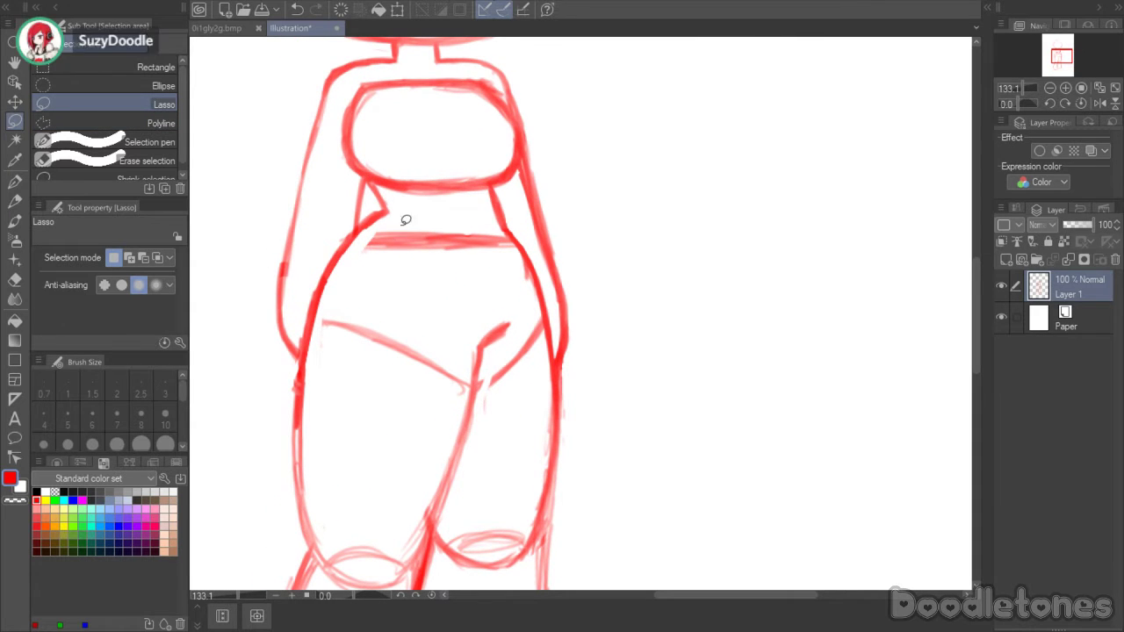
mouse_move(538, 259)
mouse_down()
mouse_move(570, 378)
mouse_move(543, 272)
mouse_up()
click(619, 403)
drag(572, 344, 571, 336)
click(509, 402)
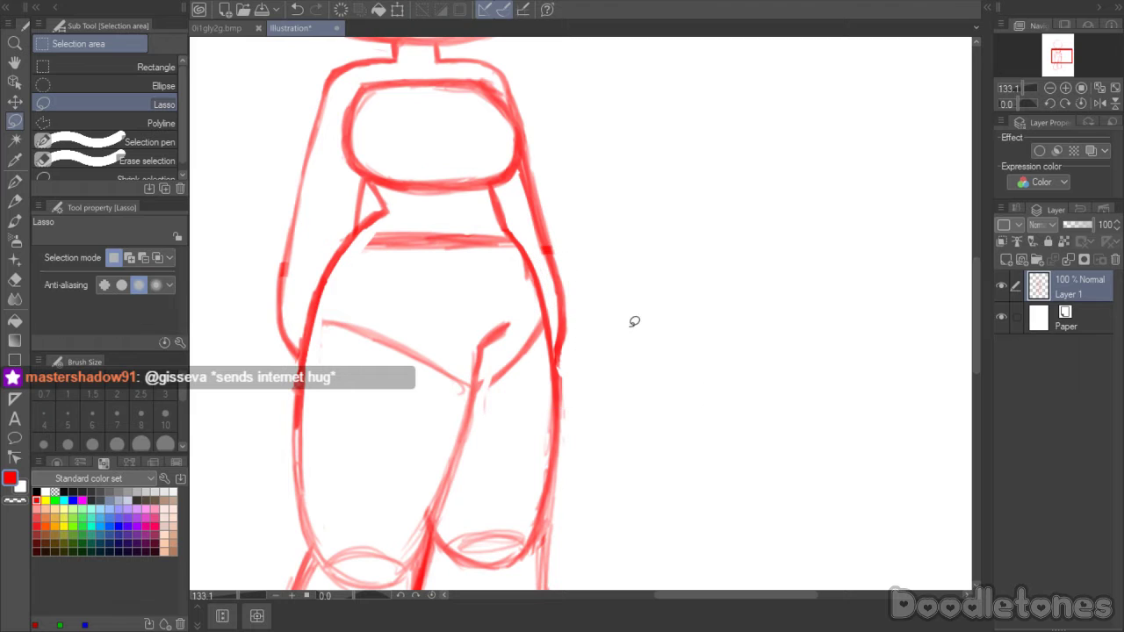
- Close the gap in the right hip contour with Opaque watercolor and erase the stray line outside the right thigh with the Hard eraser
click(15, 221)
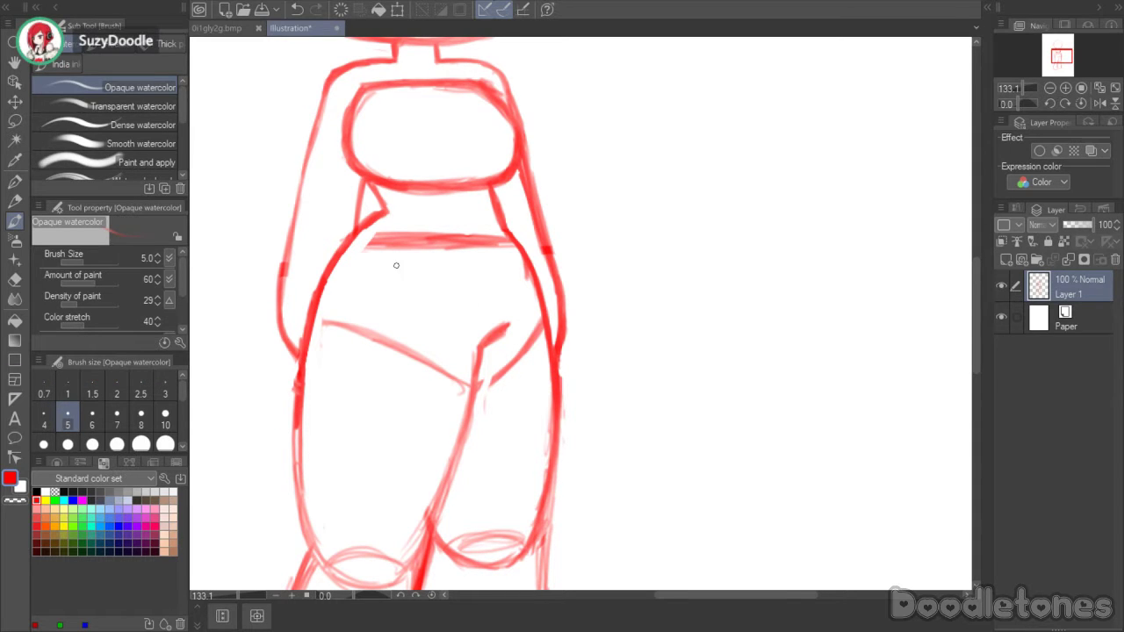
click(15, 280)
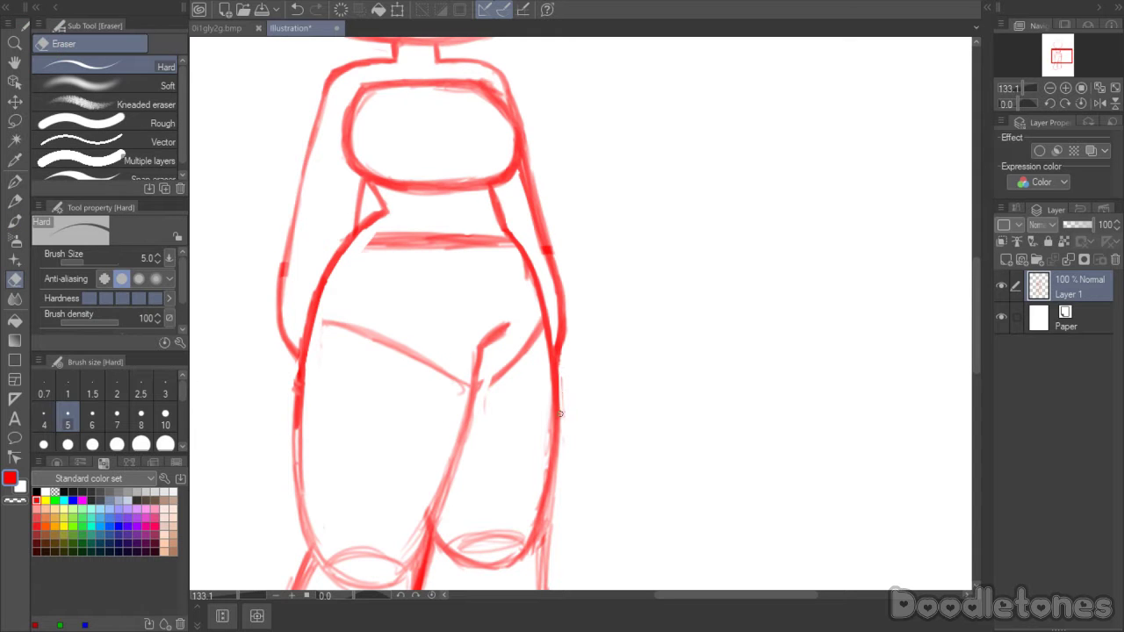
drag(559, 413, 561, 367)
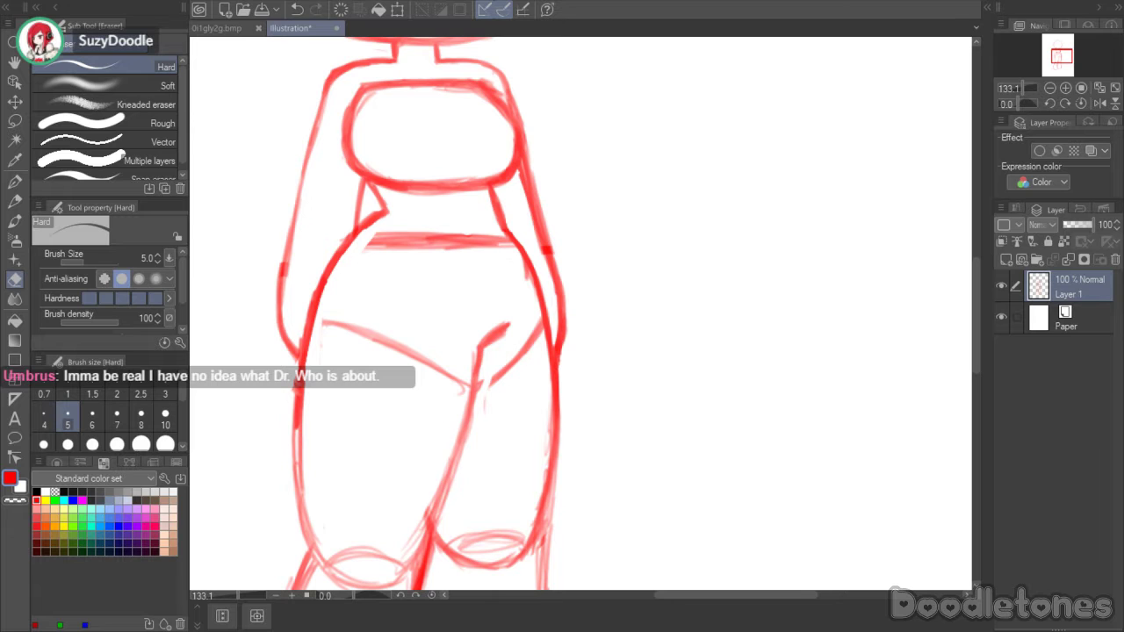
- Strengthen the lower contour of the left hand beside the hip with Opaque watercolor and clean its edges with the Hard eraser
key(b)
mouse_move(275, 299)
mouse_down()
mouse_move(292, 364)
mouse_move(276, 334)
mouse_move(295, 367)
mouse_up()
drag(276, 323, 297, 362)
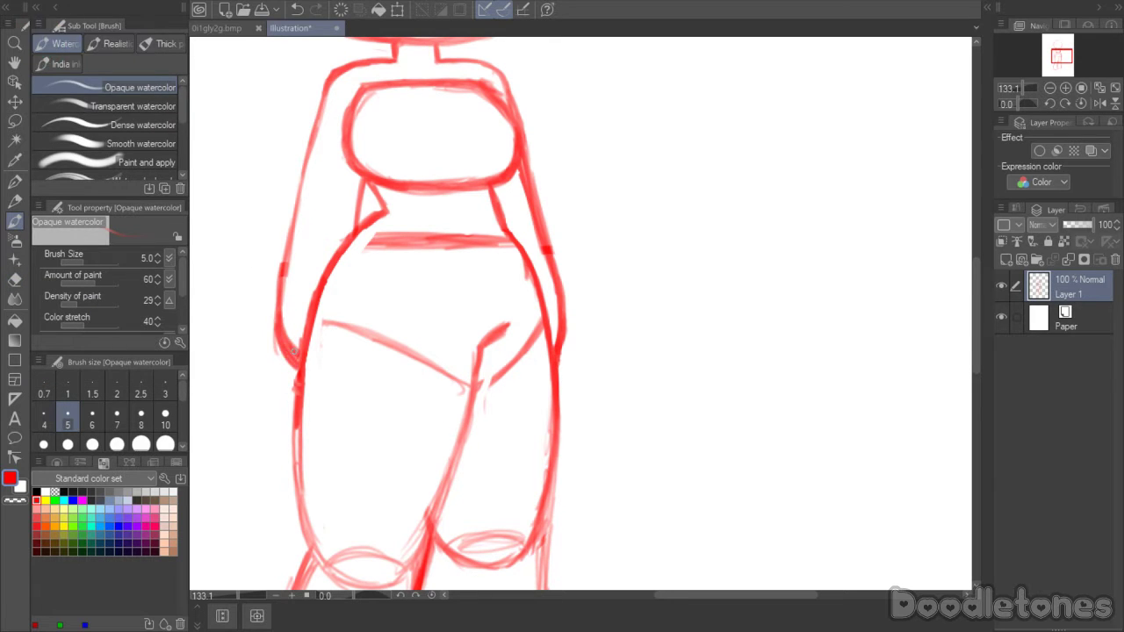
click(18, 281)
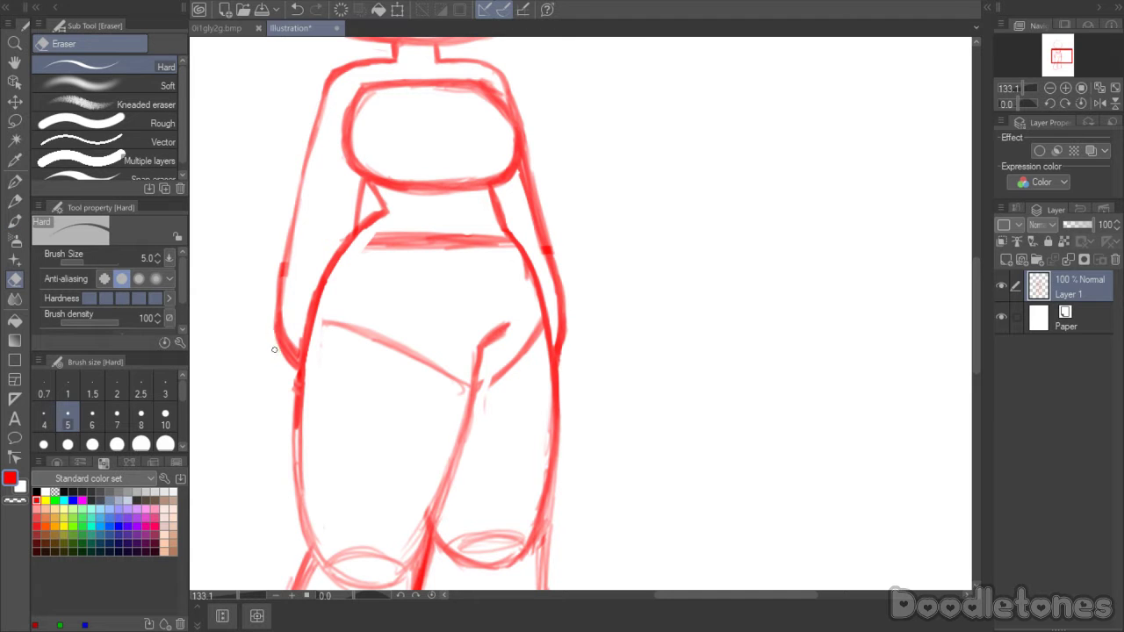
mouse_move(284, 332)
mouse_down()
mouse_move(299, 360)
mouse_move(289, 263)
mouse_up()
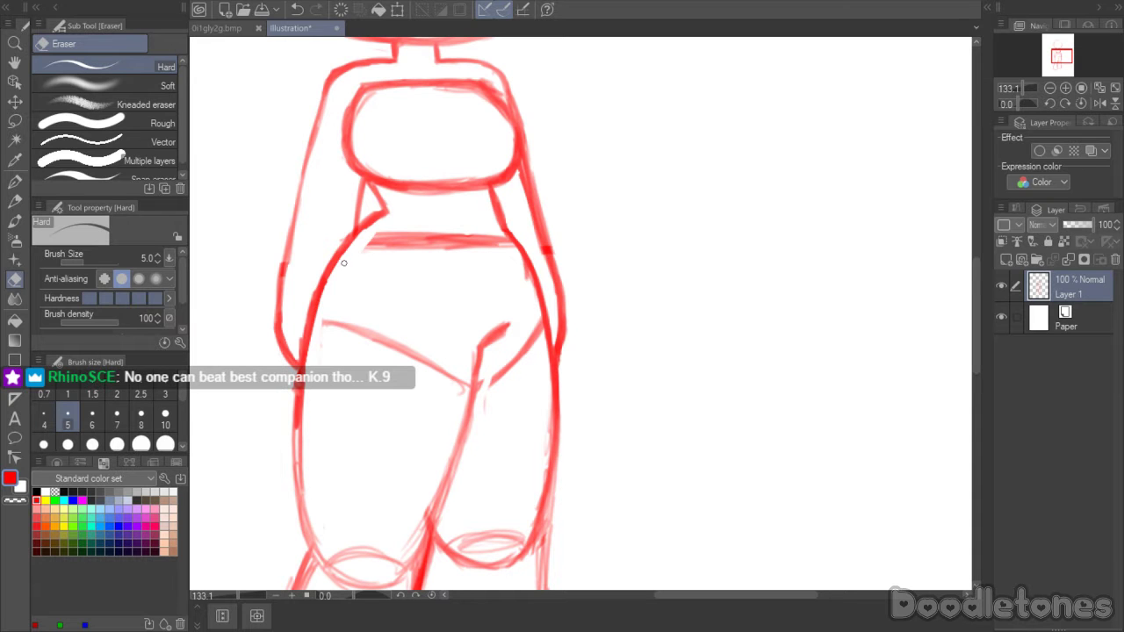
scroll(343, 263, down, 4)
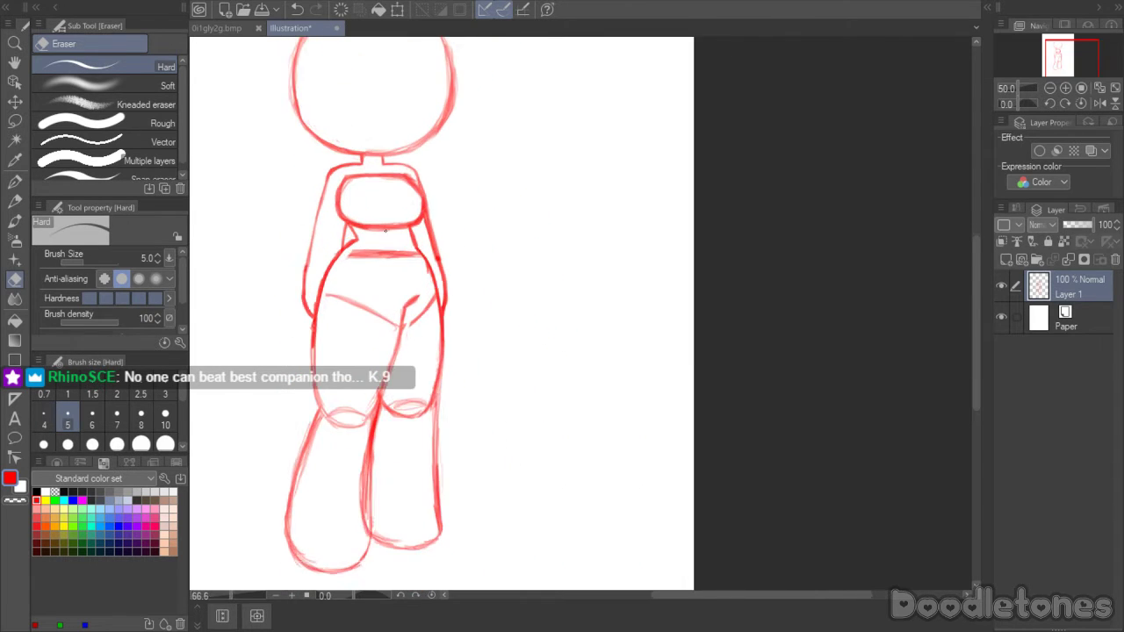
scroll(385, 229, up, 5)
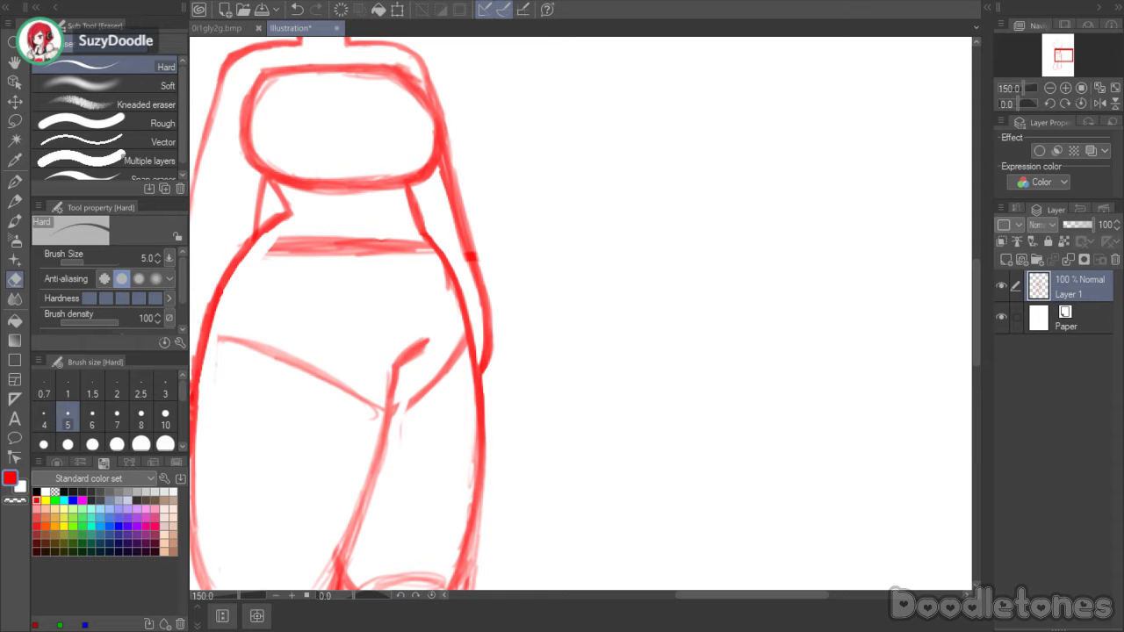
- Switch to EDOPro's deck editor, empty the loaded deck list, and search for "time thief" to browse the matching cards
drag(0, 100, 0, 79)
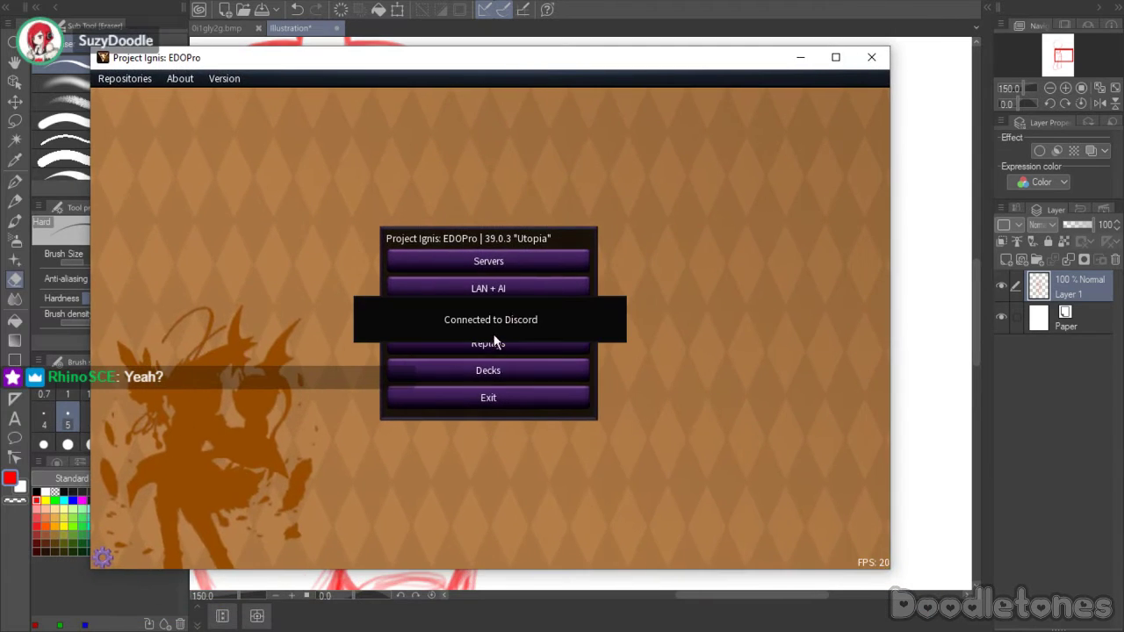
click(489, 372)
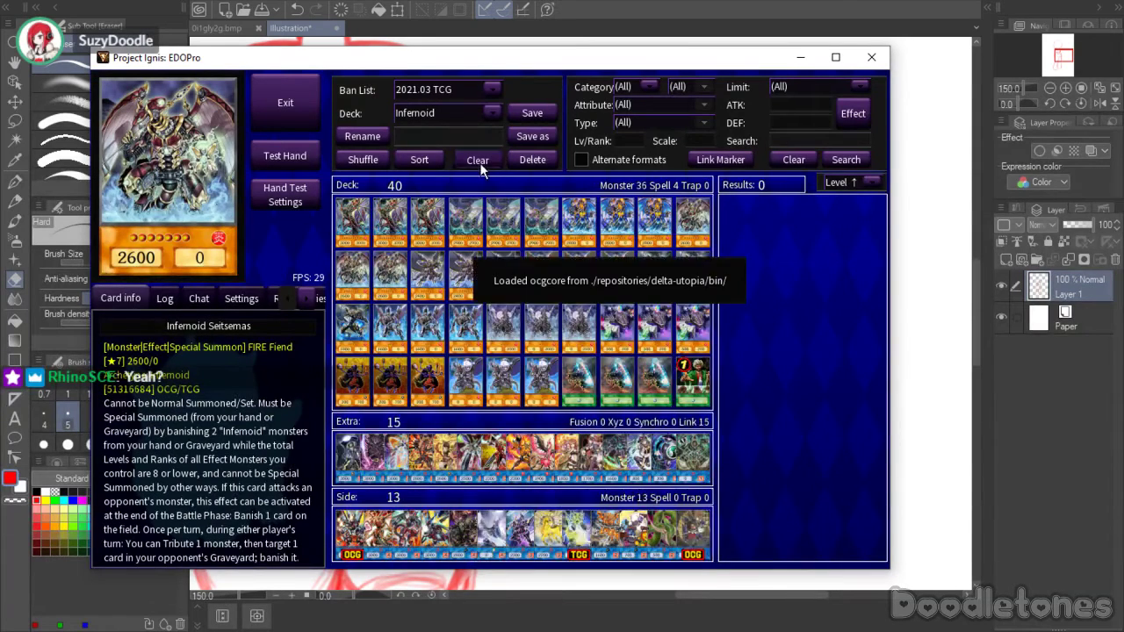
click(811, 139)
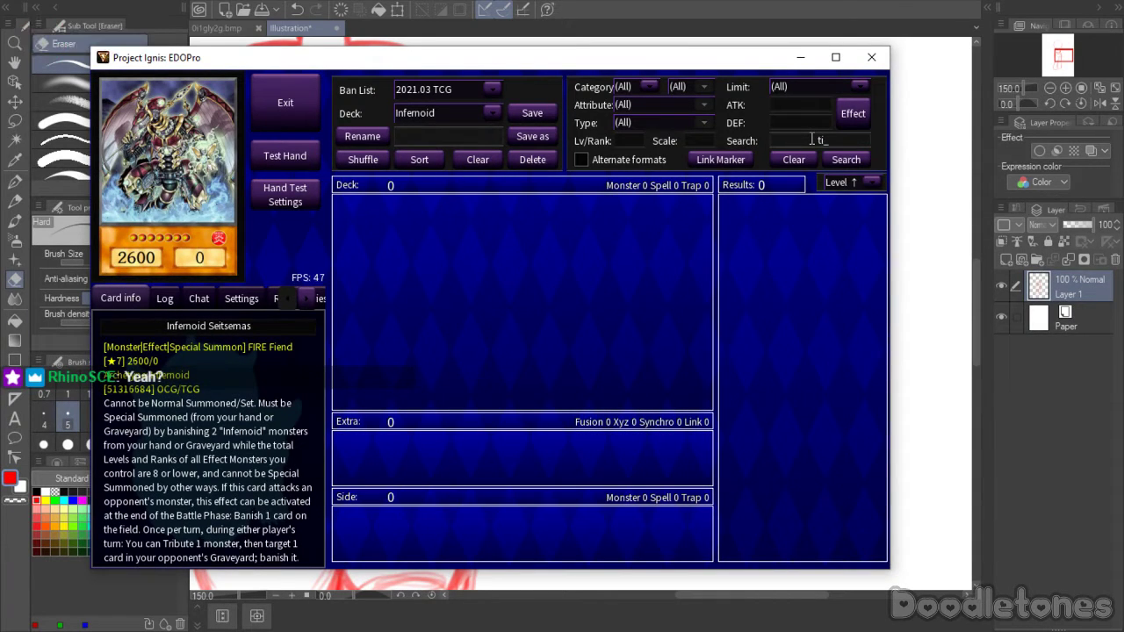
text(time thief)
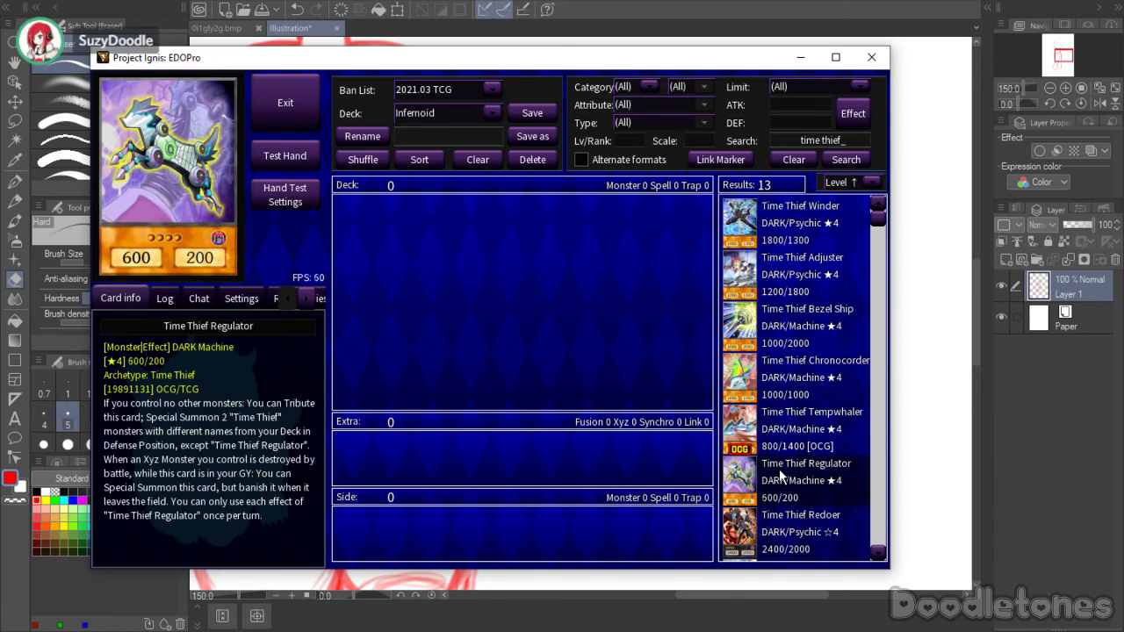
scroll(771, 525, down, 3)
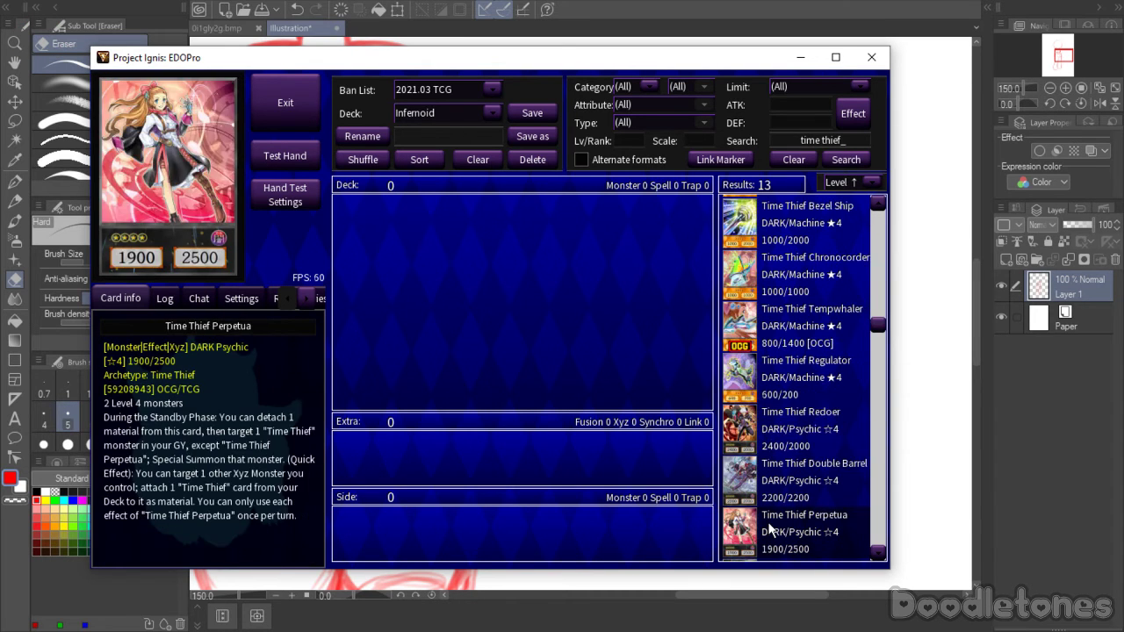
scroll(769, 527, down, 3)
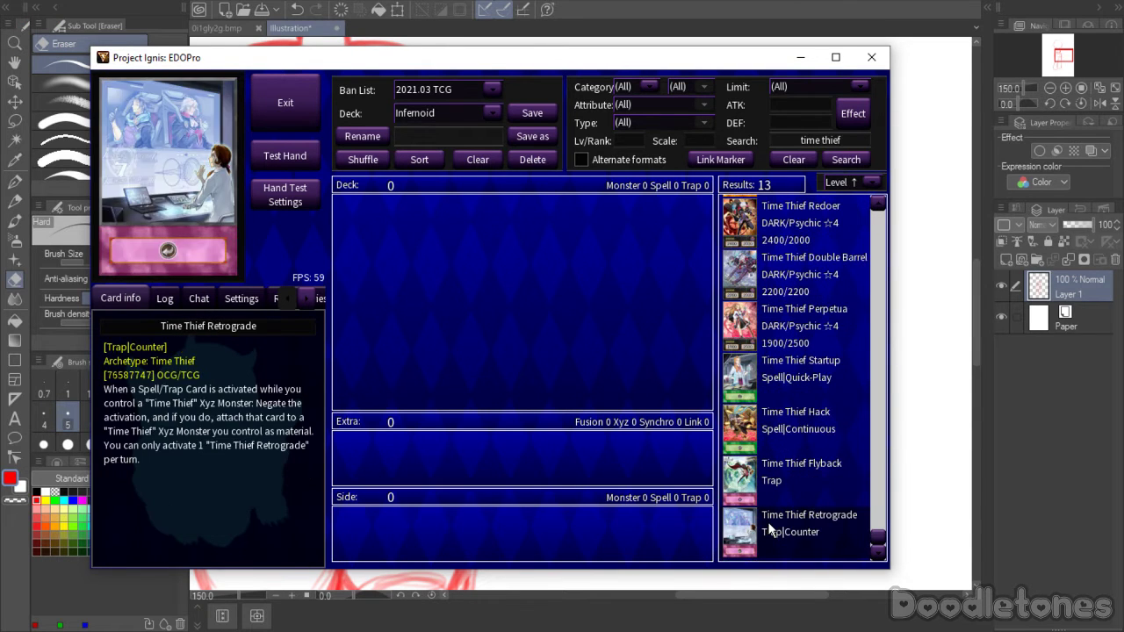
scroll(777, 413, up, 6)
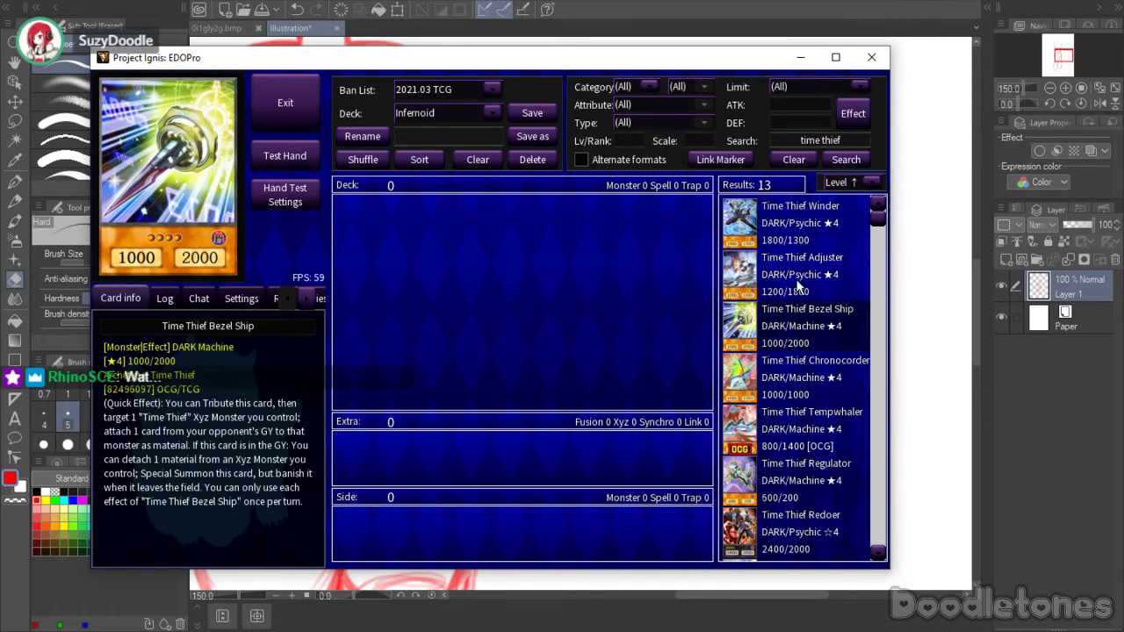
- Add Time Thief Bezel Ship and Time Thief Regulator to the main deck and Time Thief Redoer to the extra deck
right_click(803, 331)
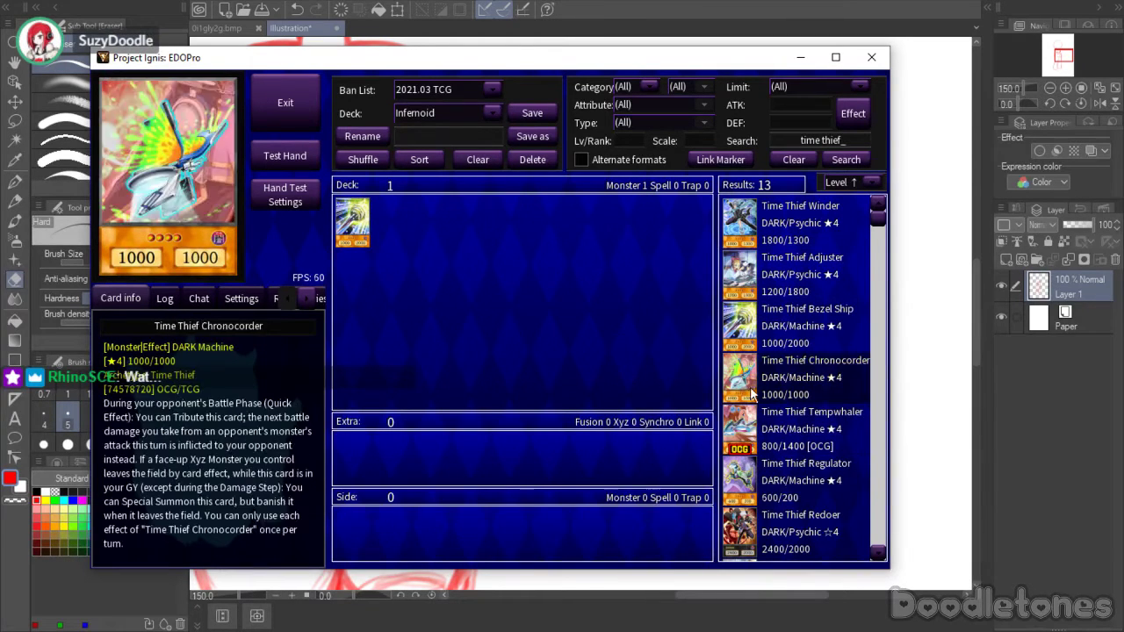
right_click(777, 504)
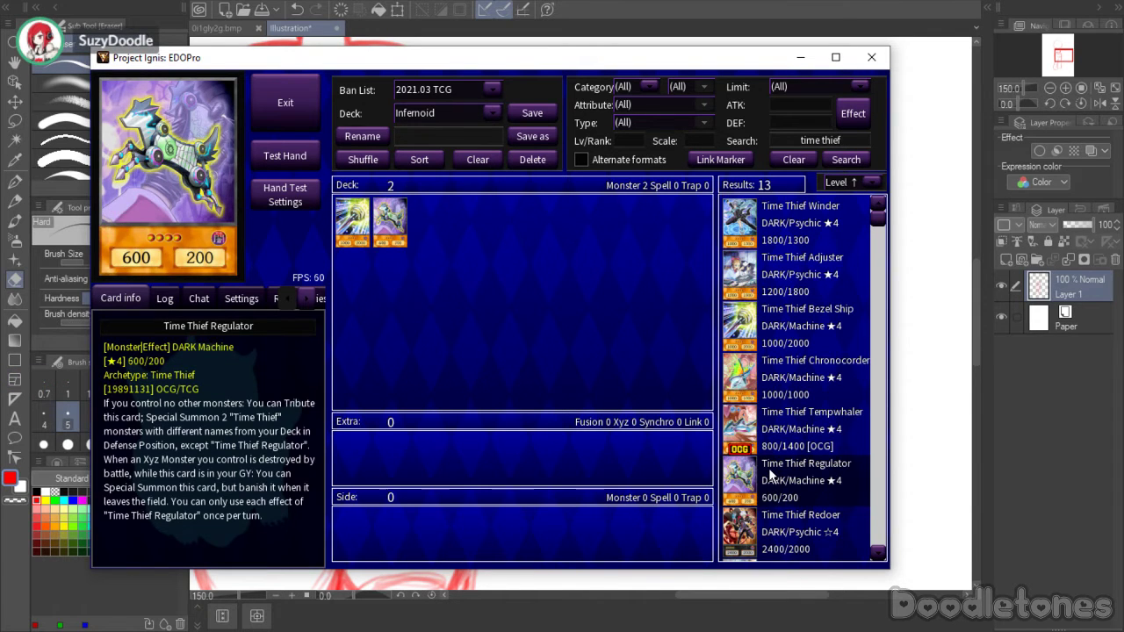
right_click(805, 521)
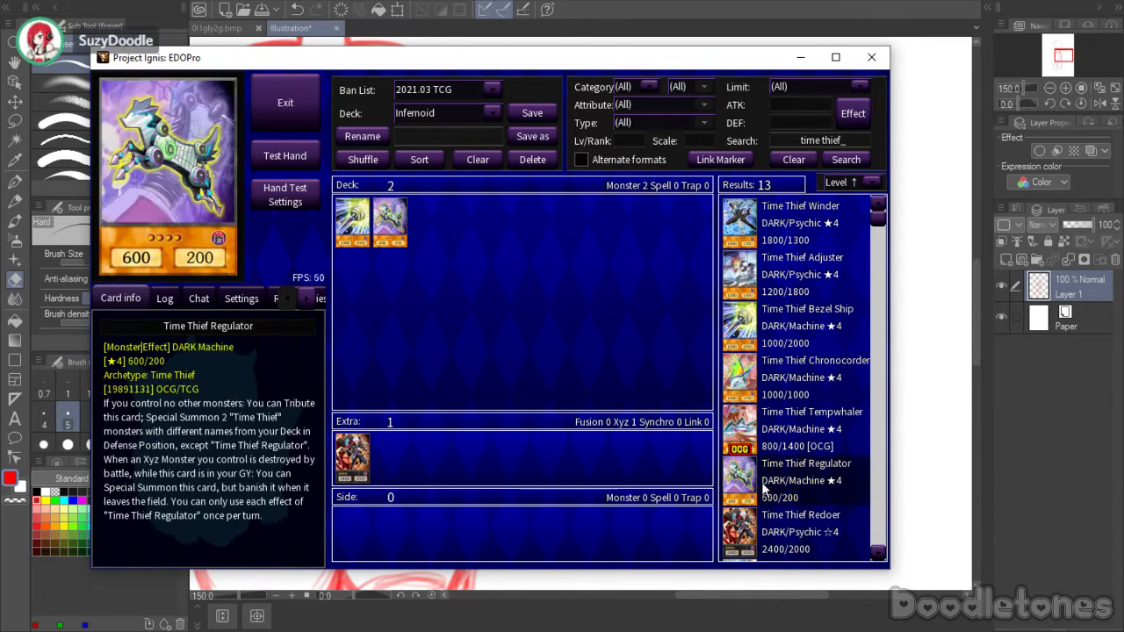
scroll(799, 483, down, 4)
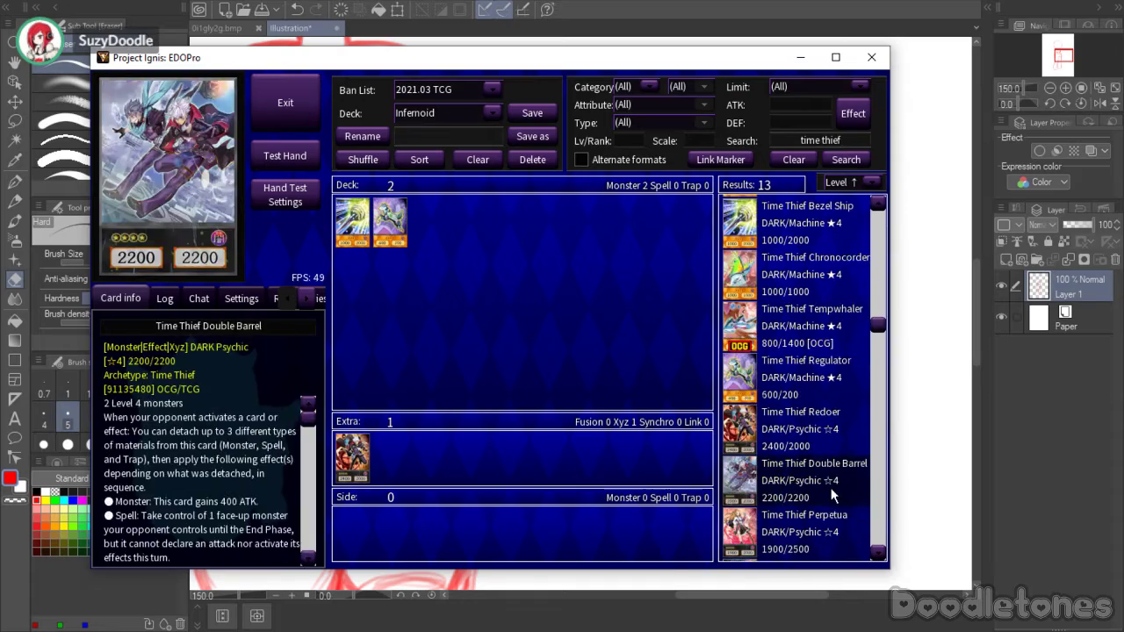
scroll(810, 512, down, 2)
scroll(794, 388, up, 2)
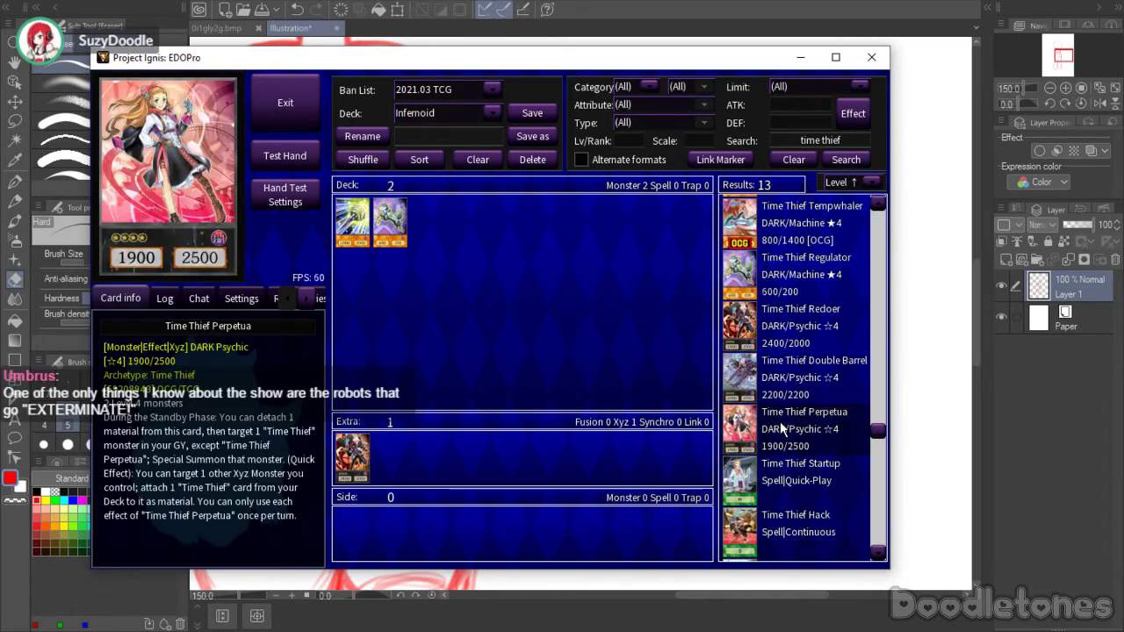
scroll(781, 426, up, 1)
scroll(780, 426, down, 1)
scroll(778, 425, up, 4)
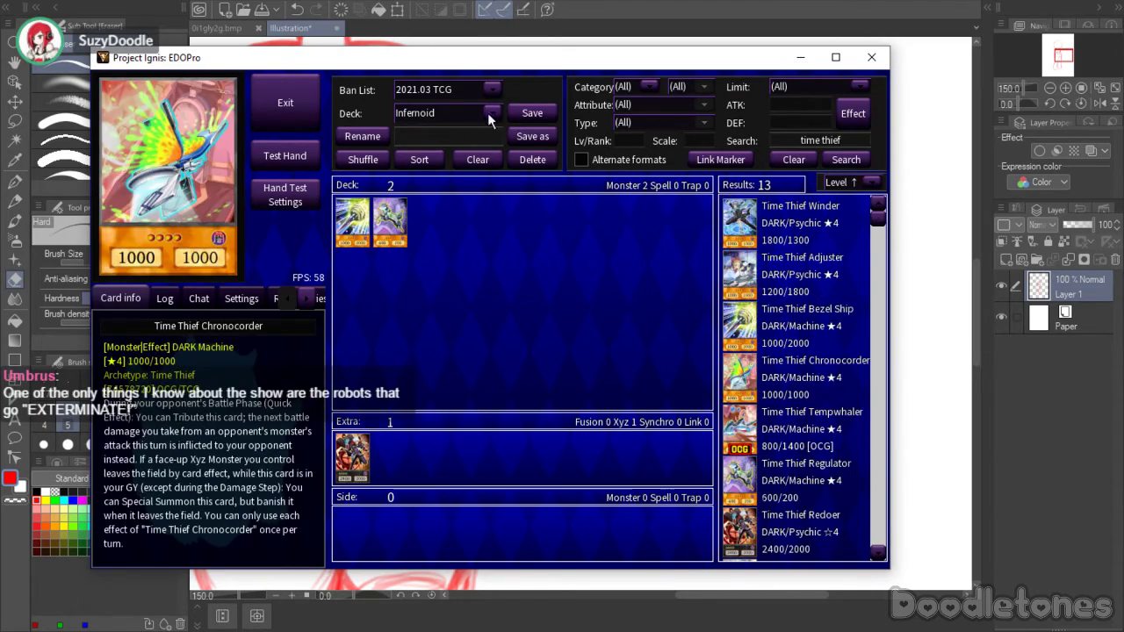
- Load the Superwholocke deck to view its cards, and close EDOPro to return to the drawing
click(488, 112)
drag(497, 132, 497, 330)
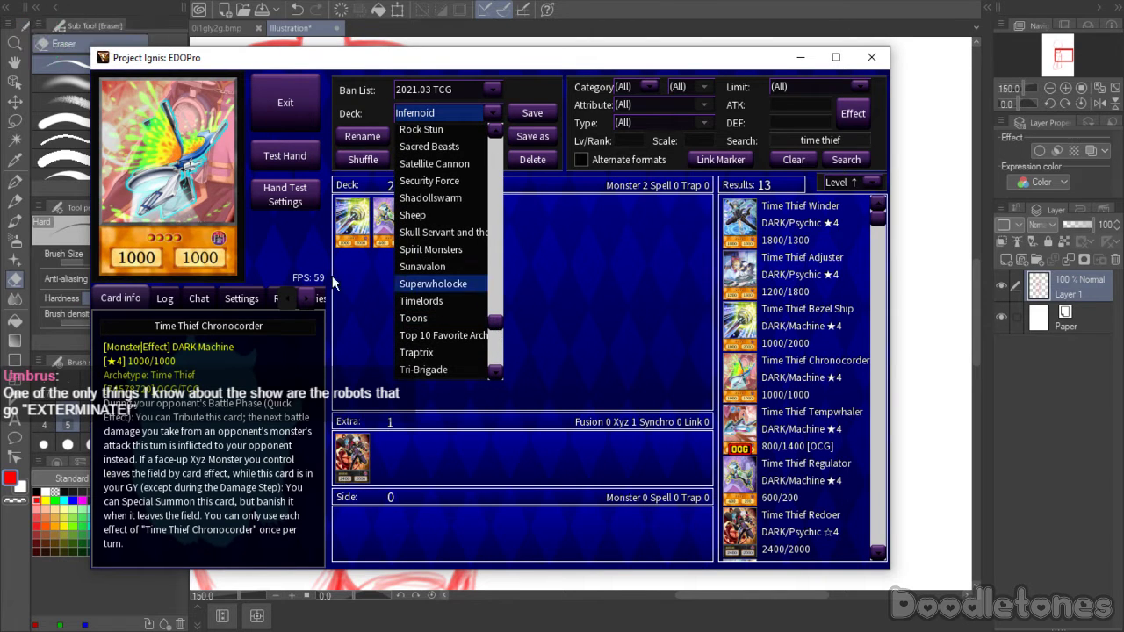
click(420, 284)
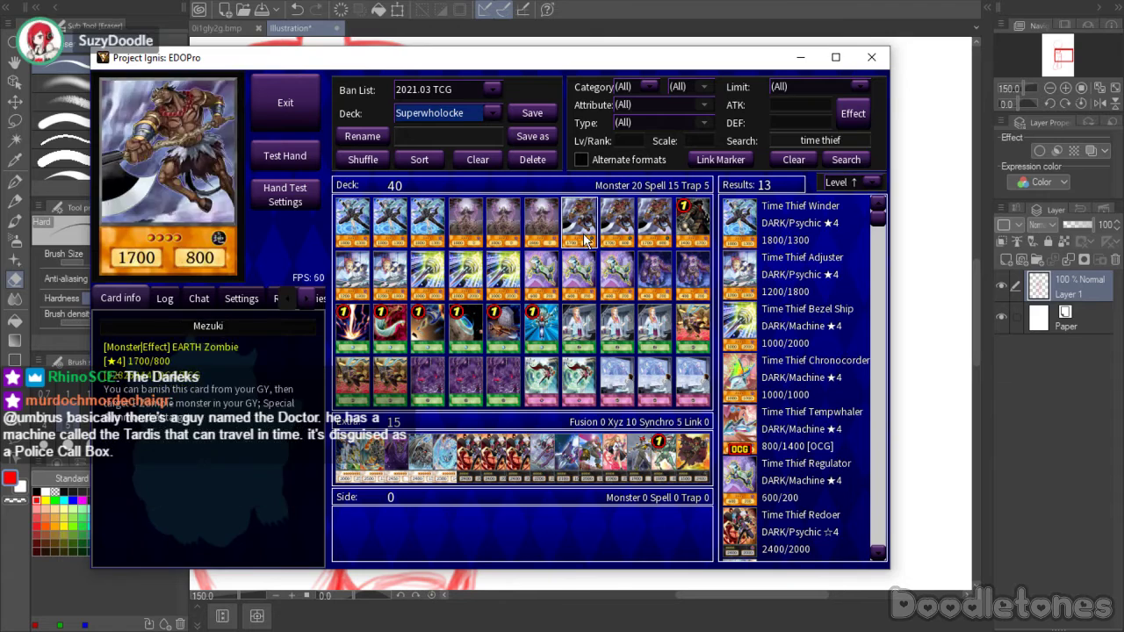
click(882, 63)
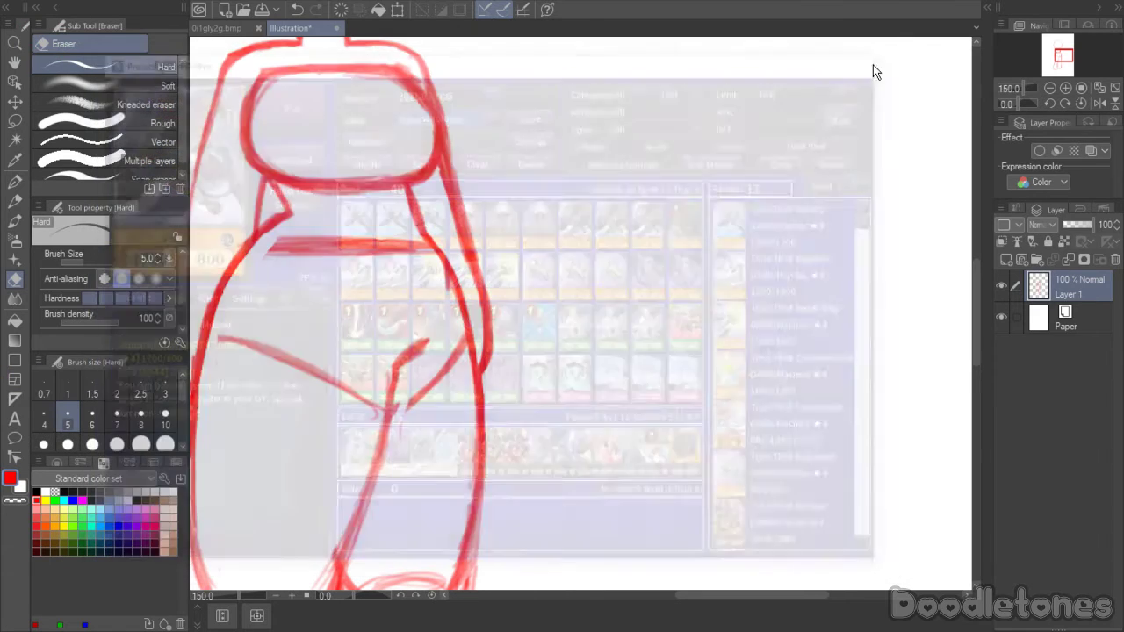
- Lasso the hips and legs below the waist, stretch them slightly downward to lengthen the legs, and apply the transformation
scroll(306, 187, down, 4)
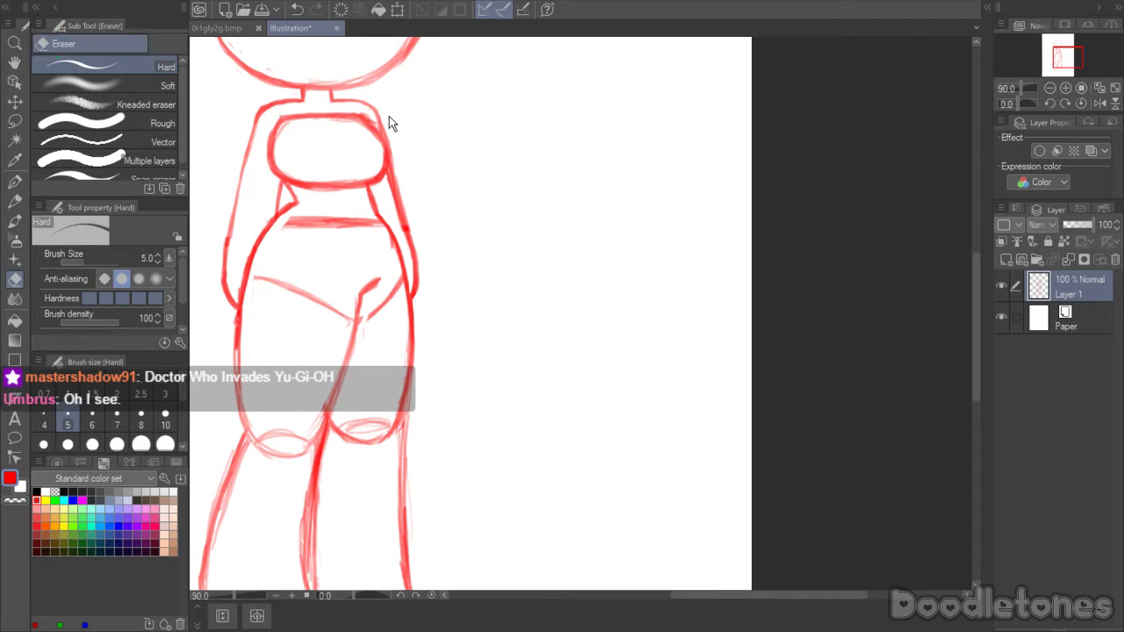
scroll(420, 403, down, 1)
scroll(320, 483, up, 3)
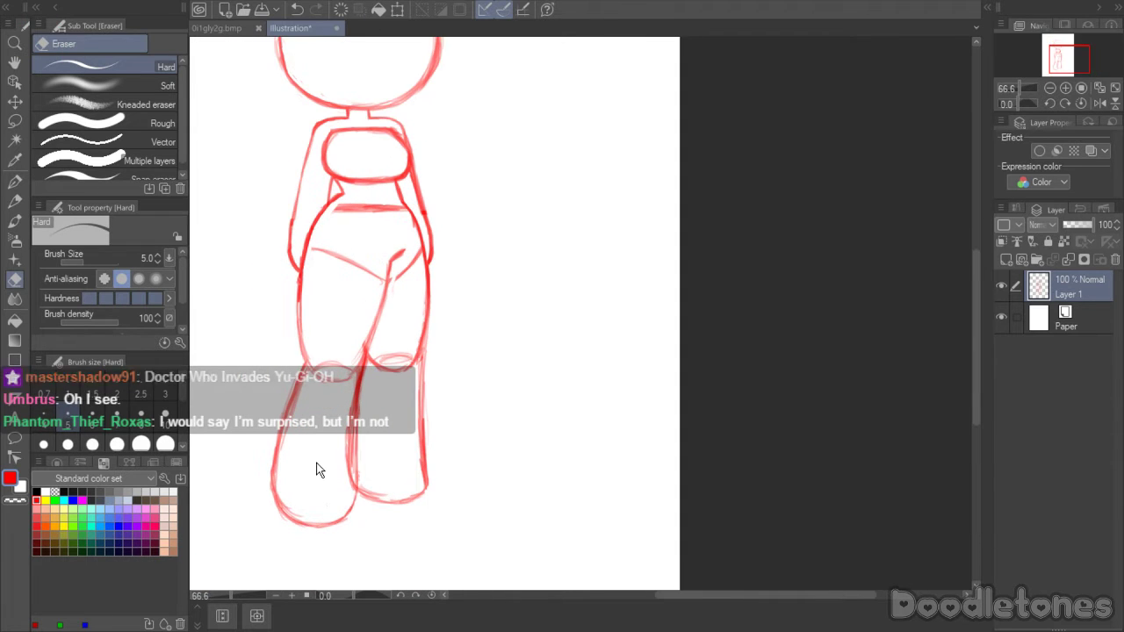
click(15, 121)
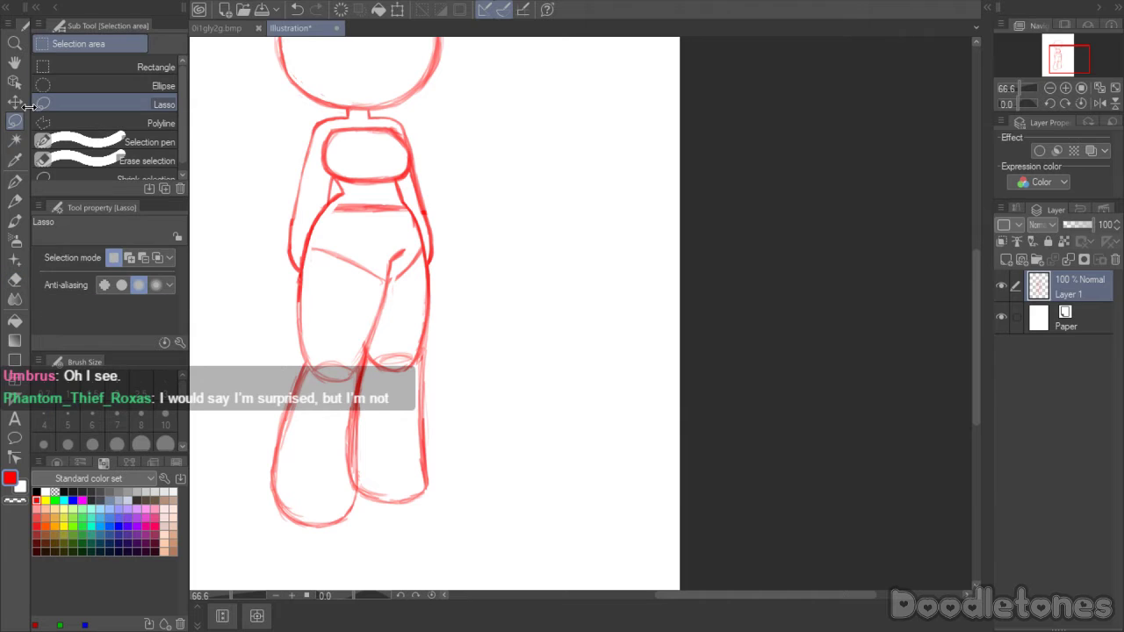
mouse_move(469, 373)
mouse_down()
mouse_move(449, 512)
mouse_move(271, 541)
mouse_move(274, 347)
mouse_move(299, 288)
mouse_move(302, 237)
mouse_move(319, 227)
mouse_move(430, 234)
mouse_move(481, 422)
mouse_up()
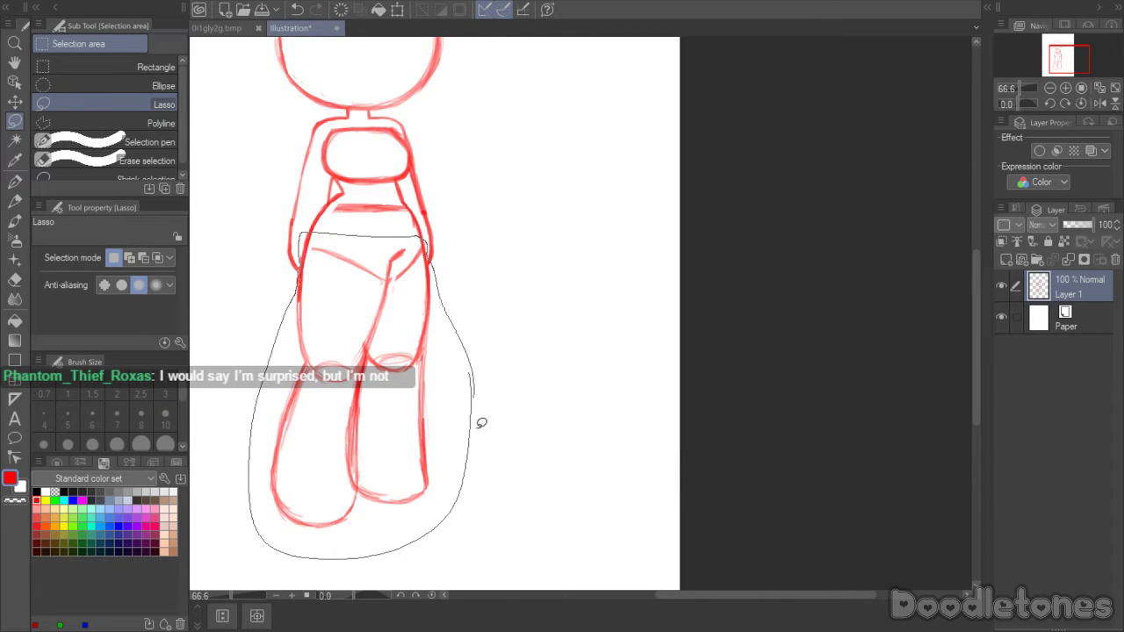
scroll(975, 365, down, 3)
click(420, 460)
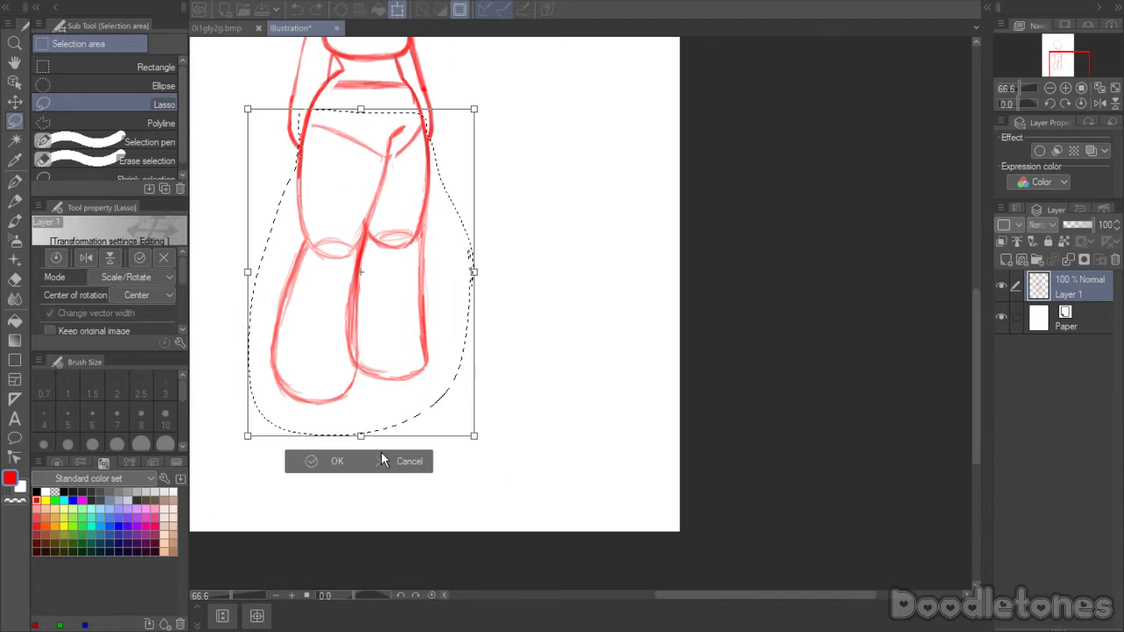
drag(360, 458, 376, 452)
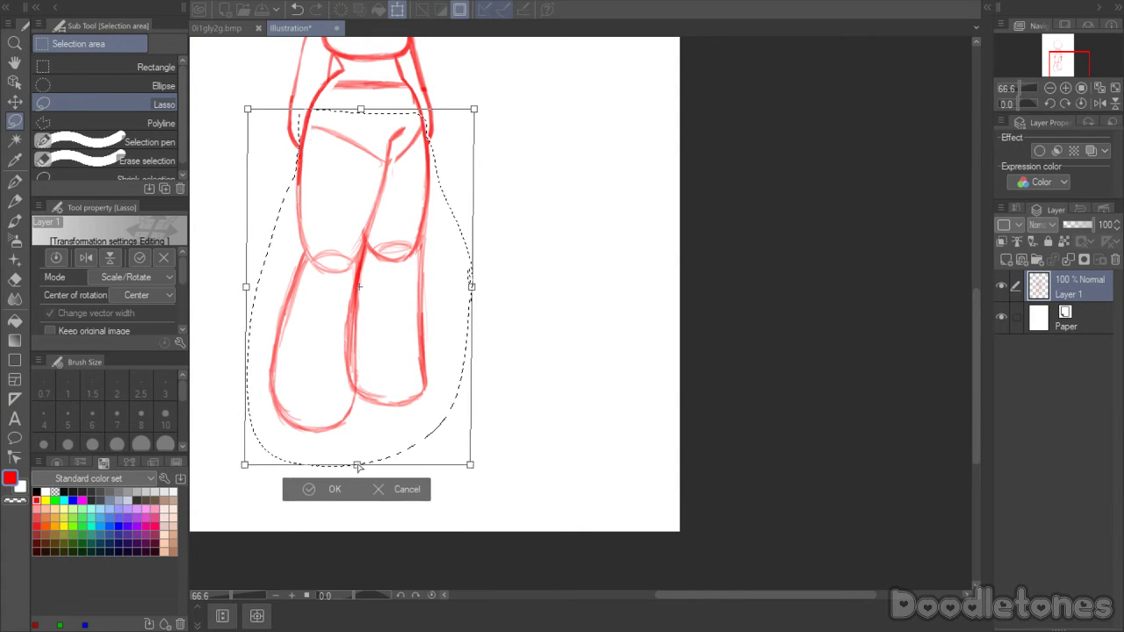
drag(977, 360, 976, 329)
click(332, 580)
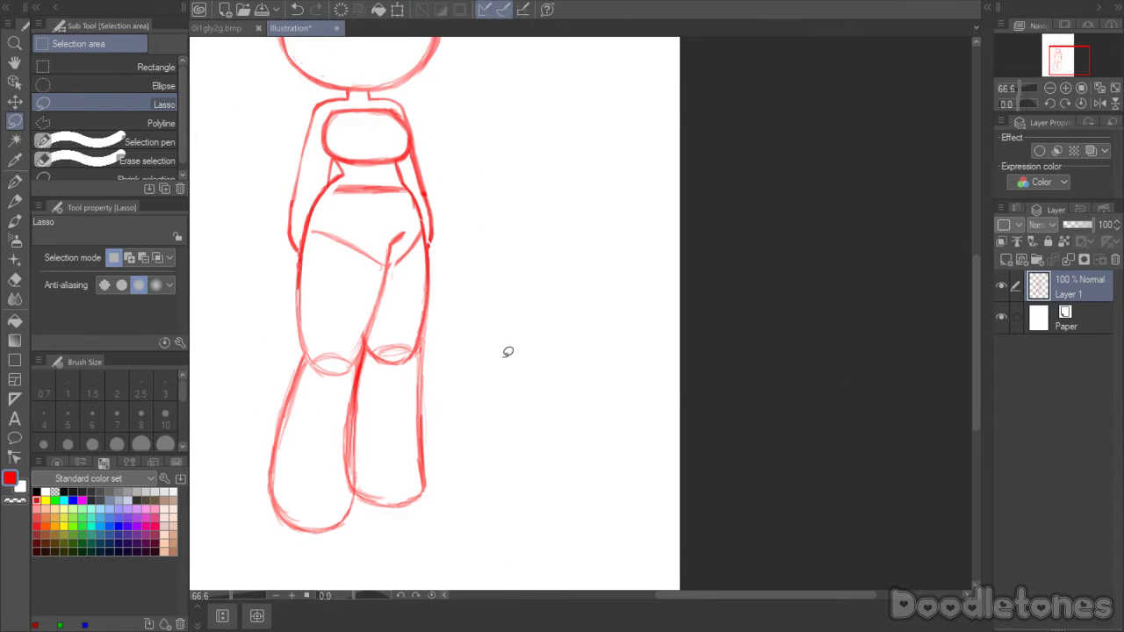
- Lasso the whole body below the head, compress its height slightly from the feet upward, apply the transformation and deselect
mouse_move(503, 360)
mouse_down()
mouse_move(270, 550)
mouse_move(244, 321)
mouse_move(296, 123)
mouse_move(320, 97)
mouse_move(386, 92)
mouse_move(461, 136)
mouse_up()
key(ctrl+t)
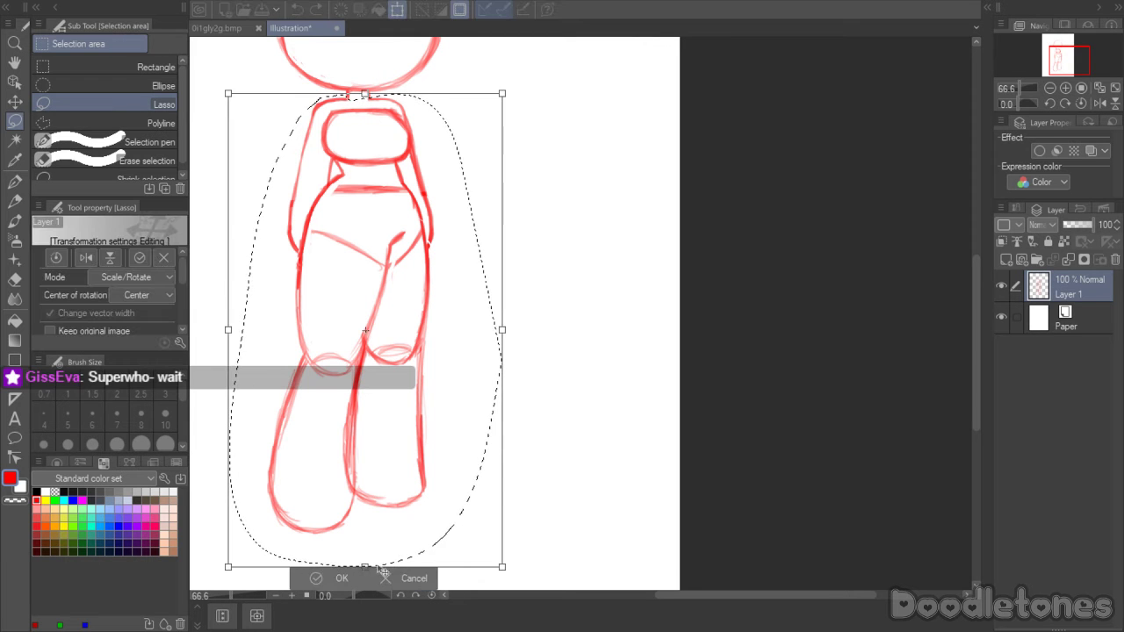
drag(367, 567, 367, 533)
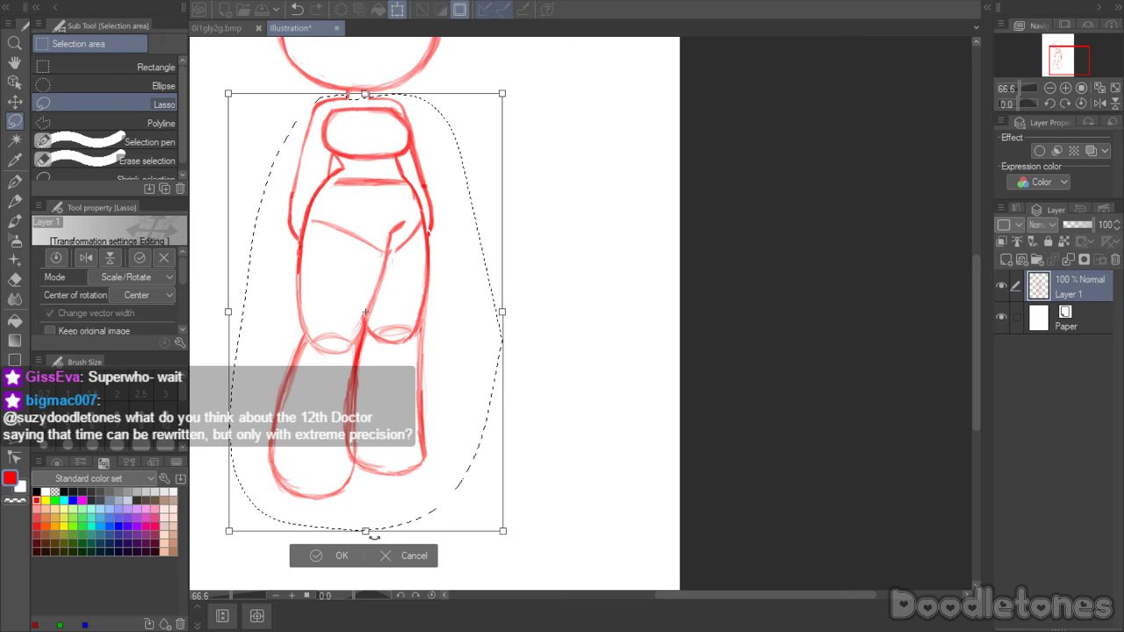
scroll(604, 241, down, 2)
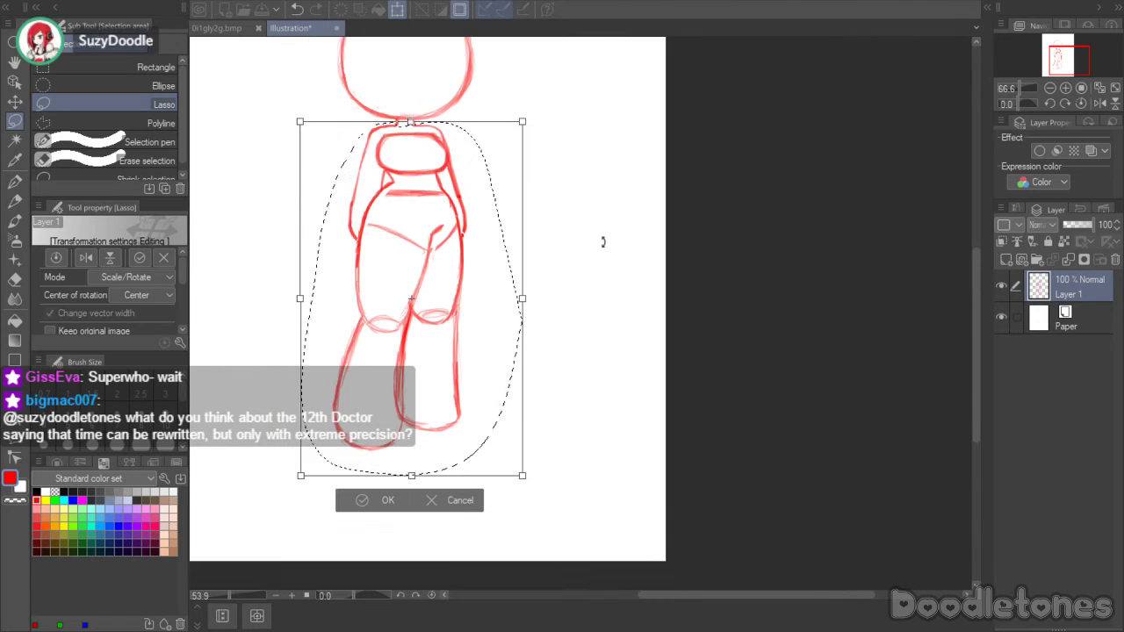
scroll(326, 234, up, 2)
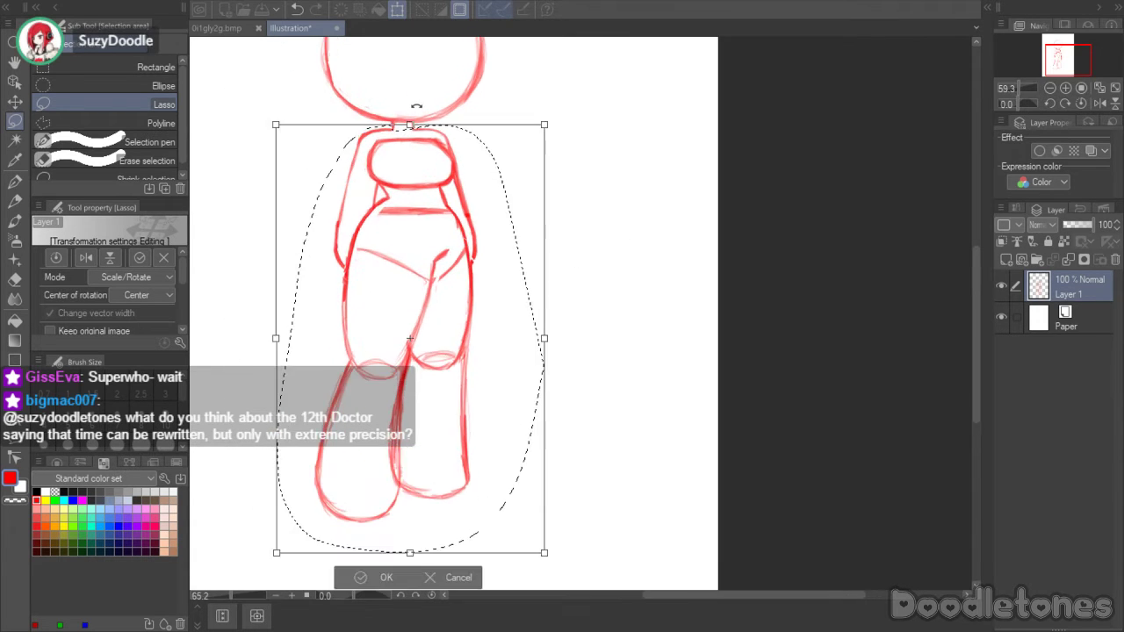
scroll(443, 238, down, 1)
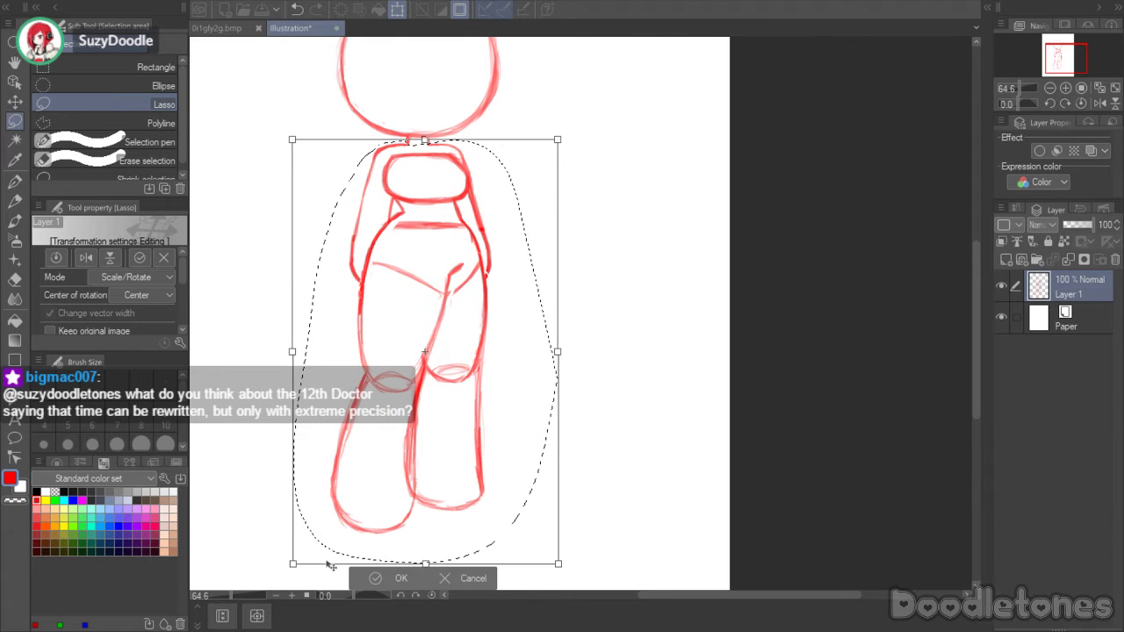
key(Return)
key(ctrl+d)
scroll(468, 109, up, 3)
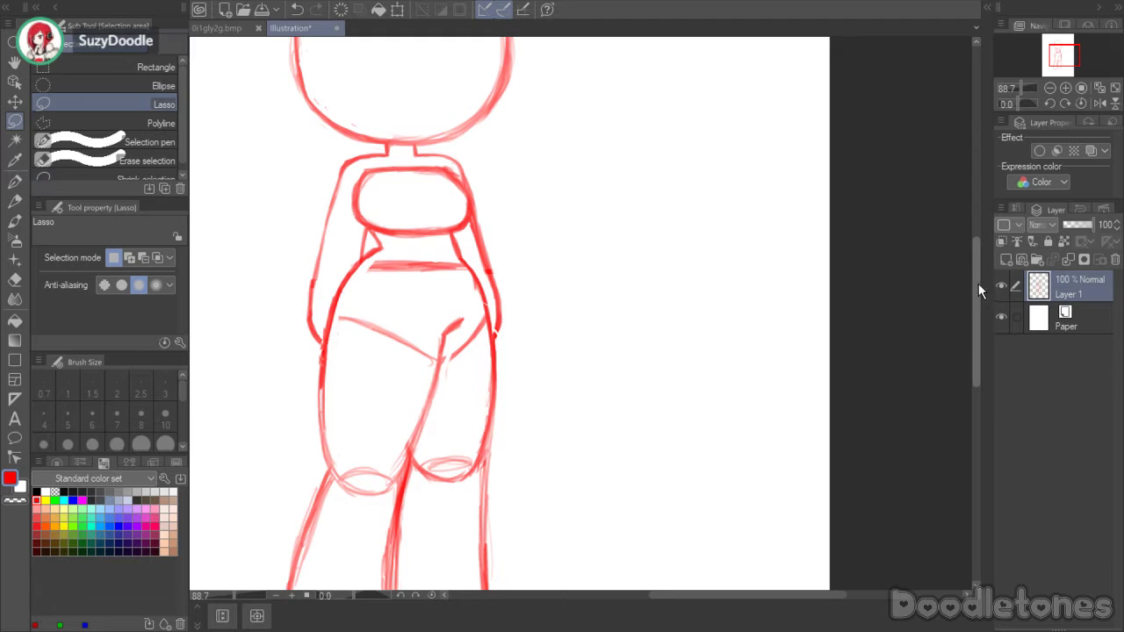
drag(979, 284, 954, 215)
scroll(278, 360, up, 1)
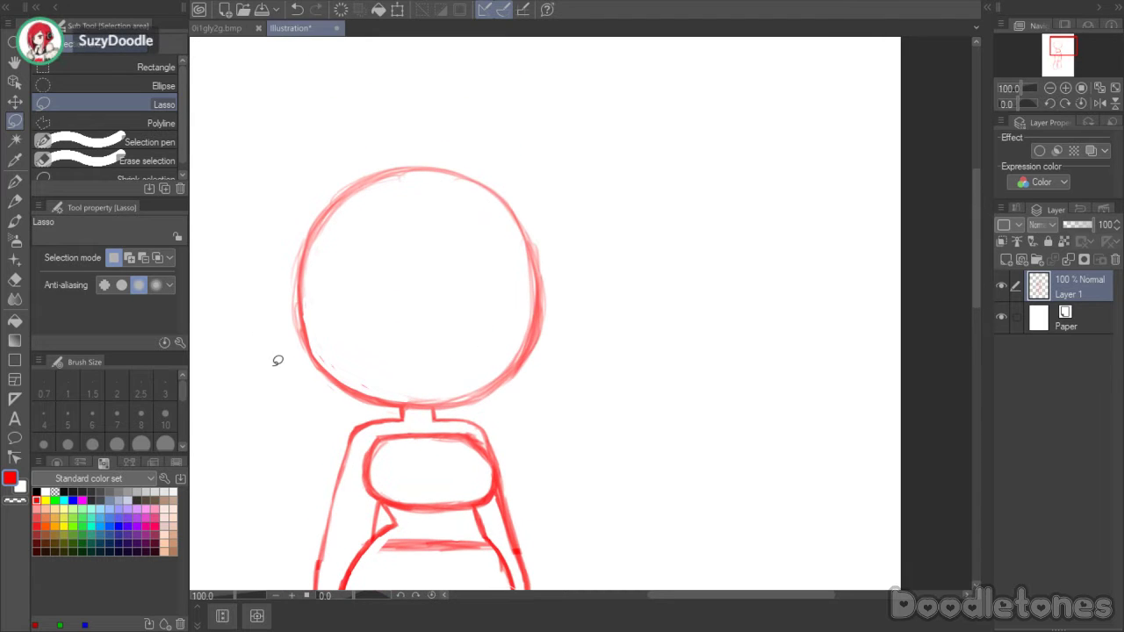
- Lasso the head circle, scale it down slightly from its top edge, apply the transformation and deselect
mouse_move(345, 406)
mouse_down()
mouse_move(269, 333)
mouse_move(422, 130)
mouse_move(587, 354)
mouse_move(490, 412)
mouse_move(410, 405)
mouse_up()
click(488, 445)
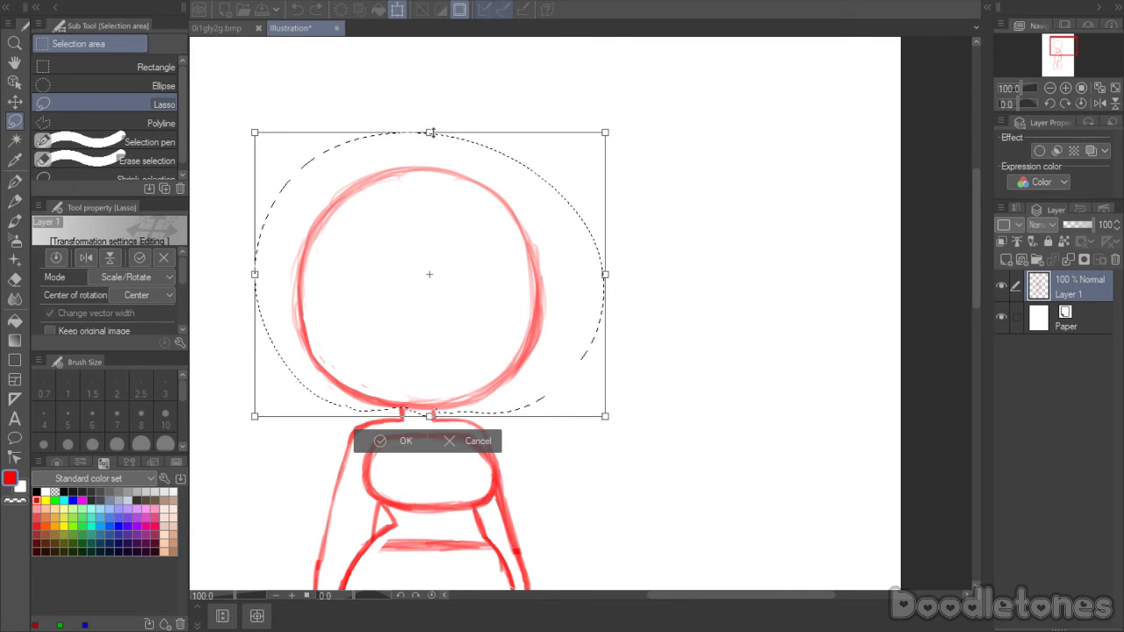
drag(431, 131, 431, 151)
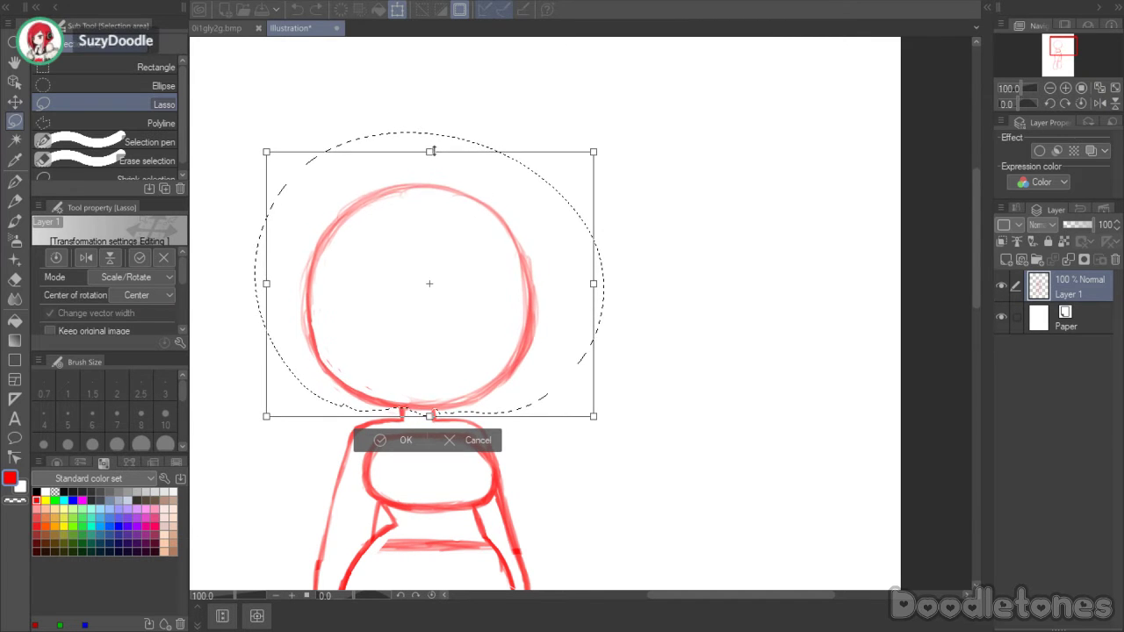
click(391, 441)
click(690, 347)
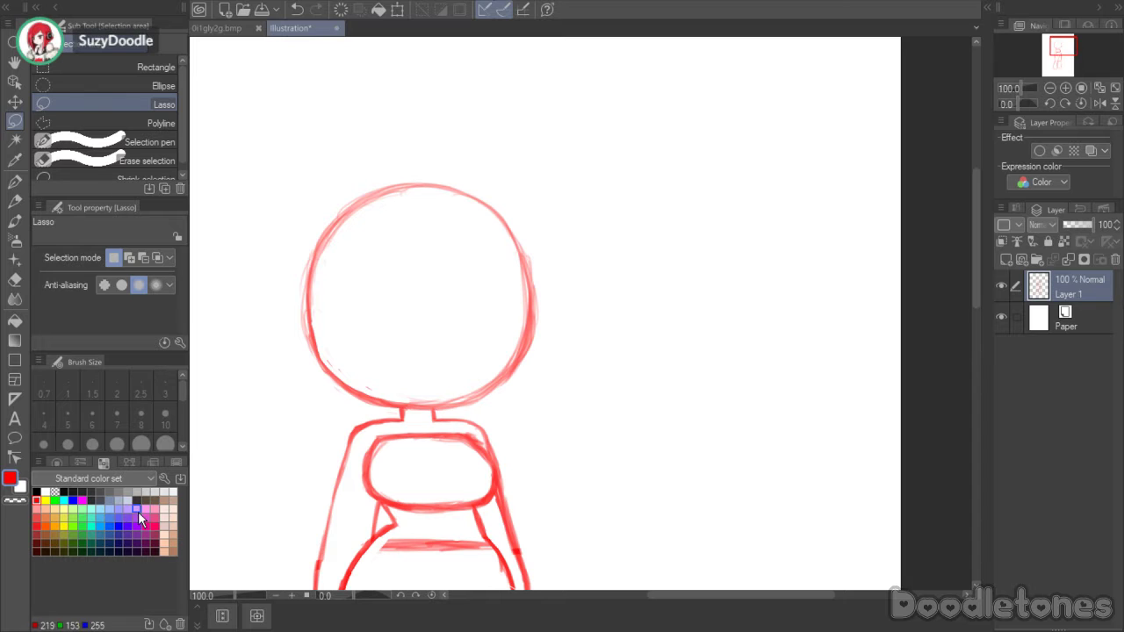
scroll(497, 324, up, 1)
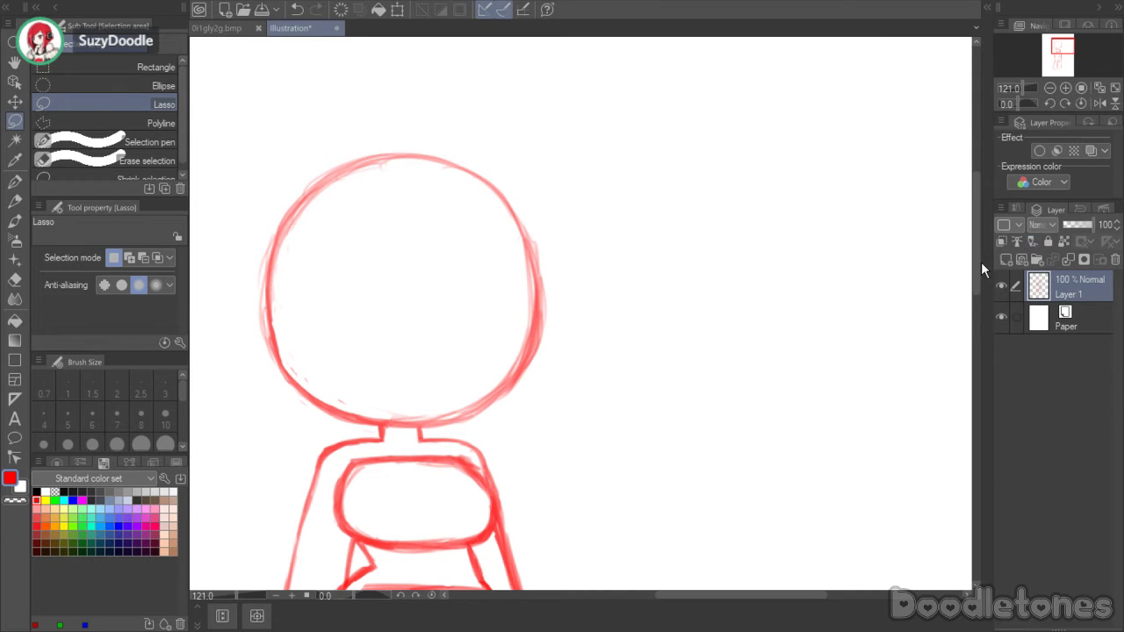
drag(979, 282, 969, 389)
scroll(758, 352, down, 3)
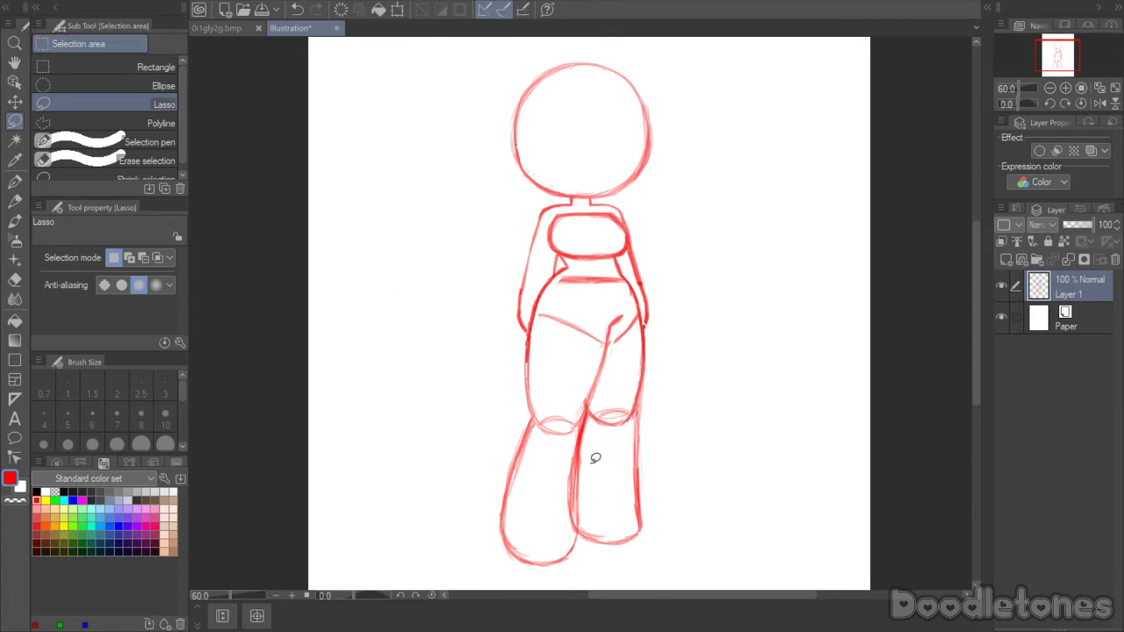
key(ctrl+a)
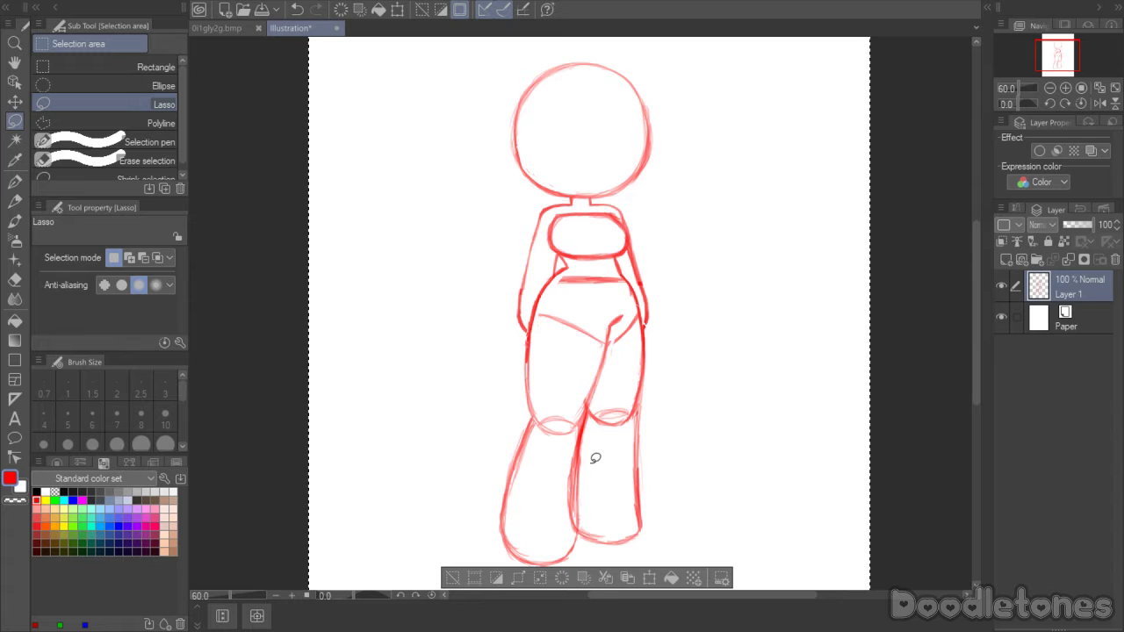
click(454, 578)
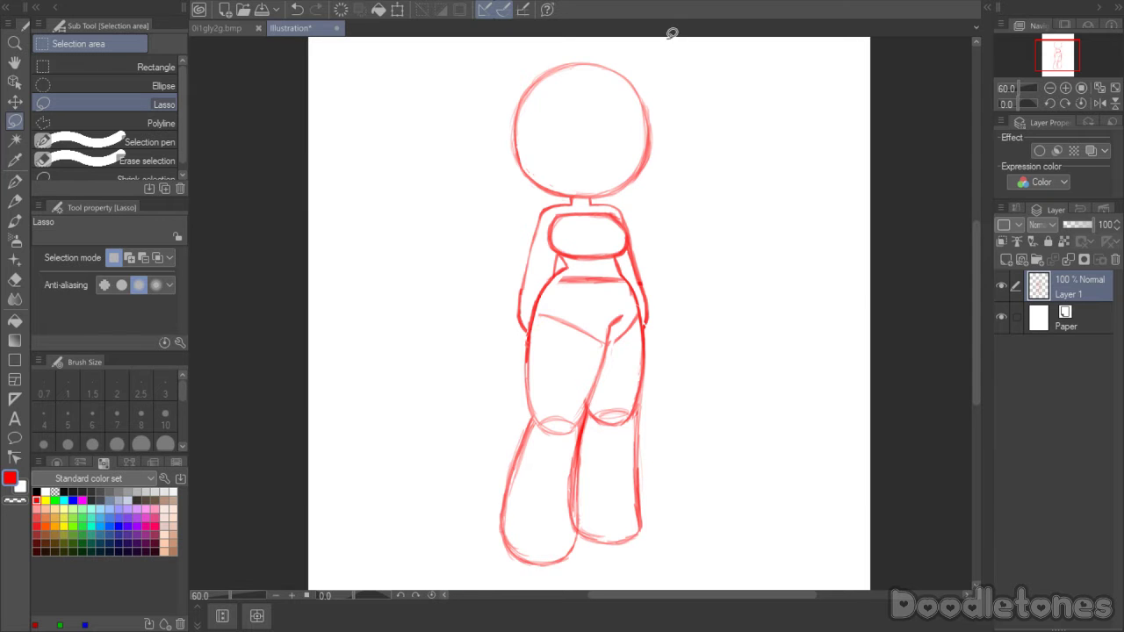
scroll(625, 121, down, 1)
scroll(626, 121, up, 1)
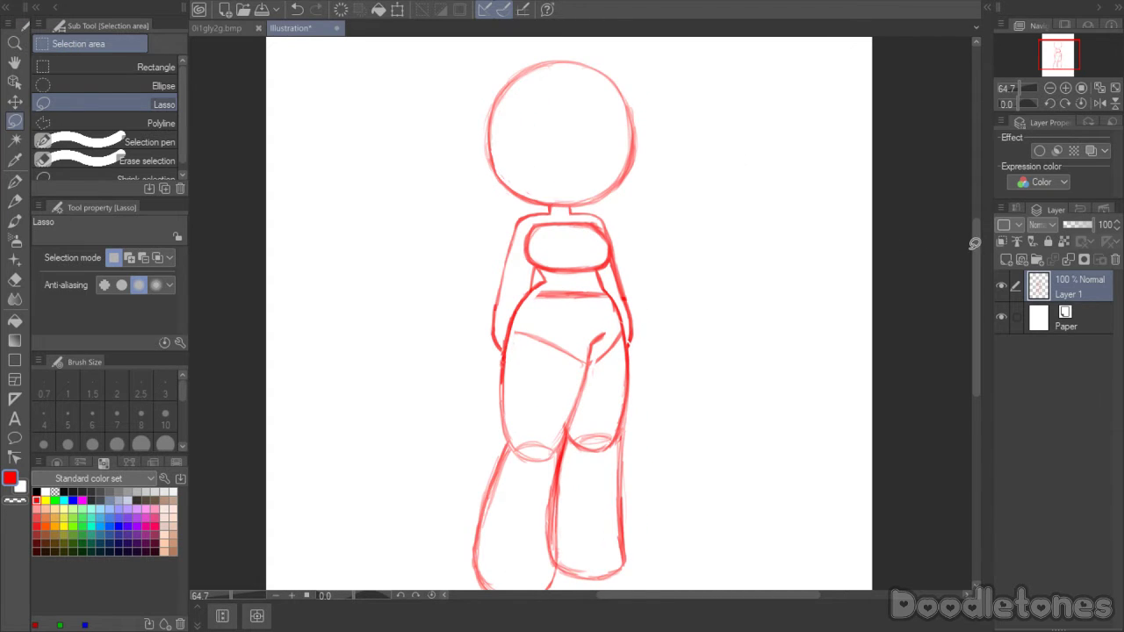
- Lasso the head again, shrink it further toward the neck, apply the transformation and clear the selection
drag(972, 244, 981, 198)
scroll(628, 286, up, 1)
drag(459, 325, 455, 264)
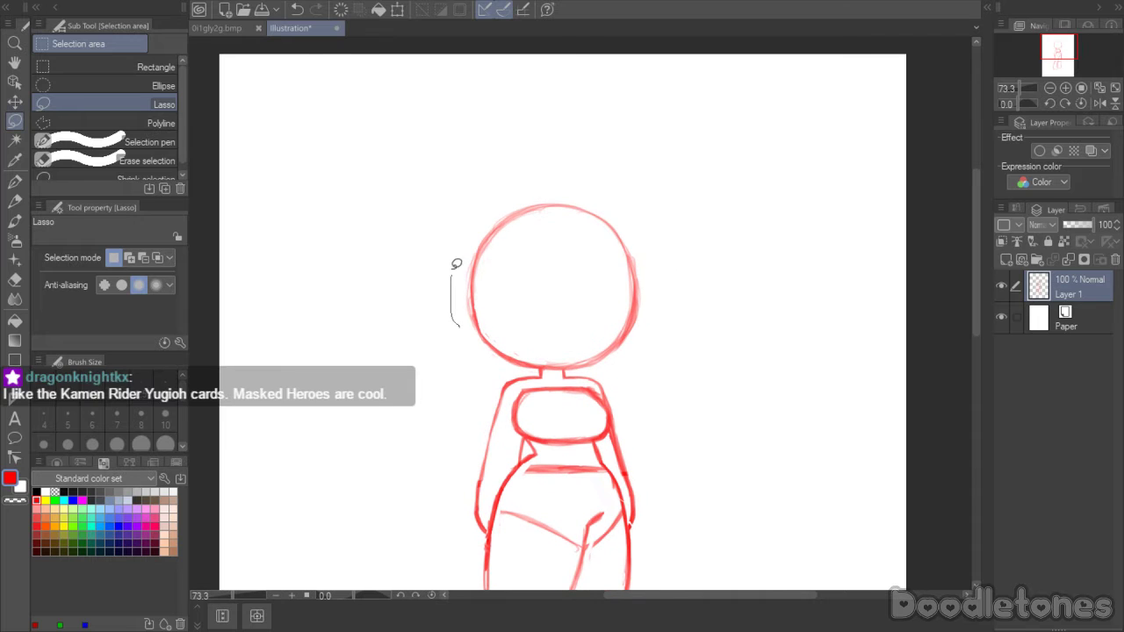
mouse_move(693, 293)
mouse_down()
mouse_move(617, 358)
mouse_move(582, 370)
mouse_move(527, 374)
mouse_move(462, 343)
mouse_up()
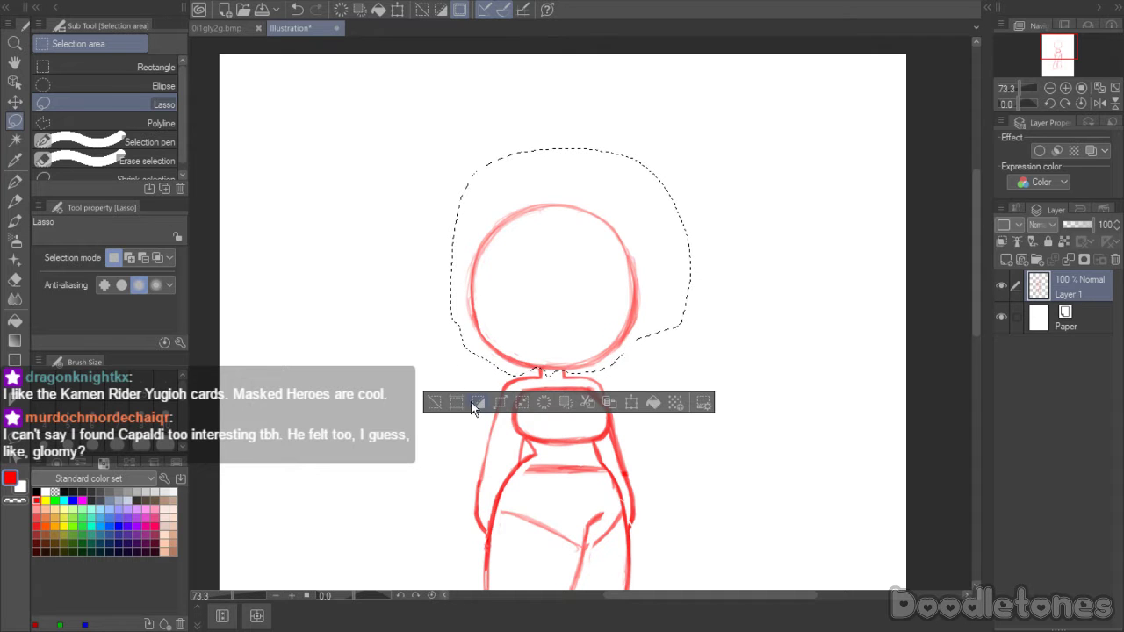
click(631, 403)
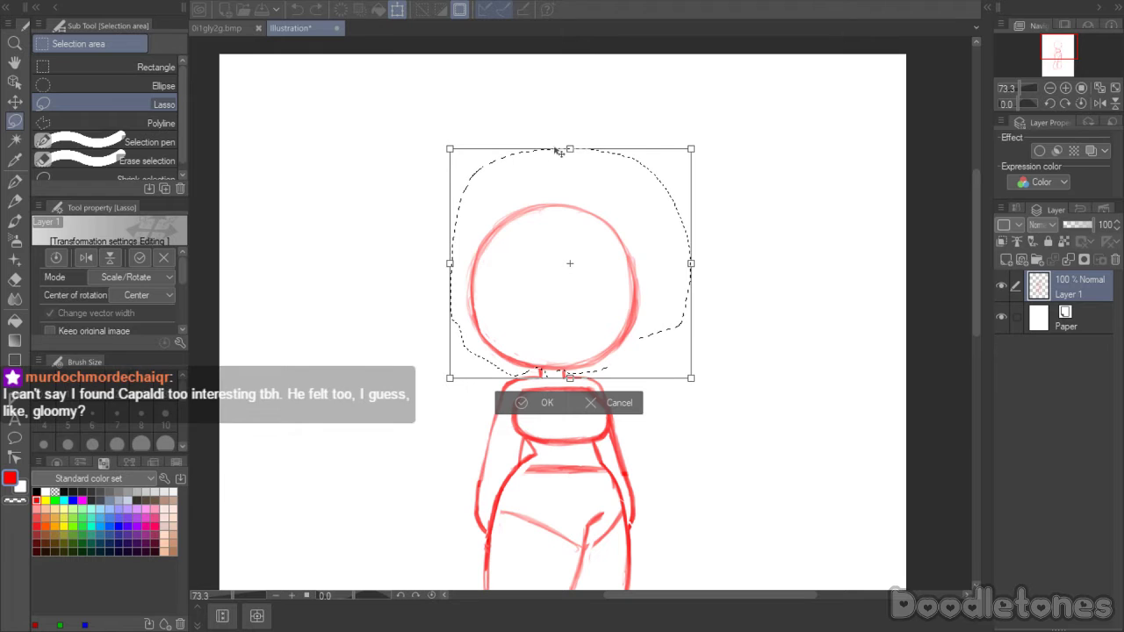
drag(570, 148, 564, 168)
click(519, 401)
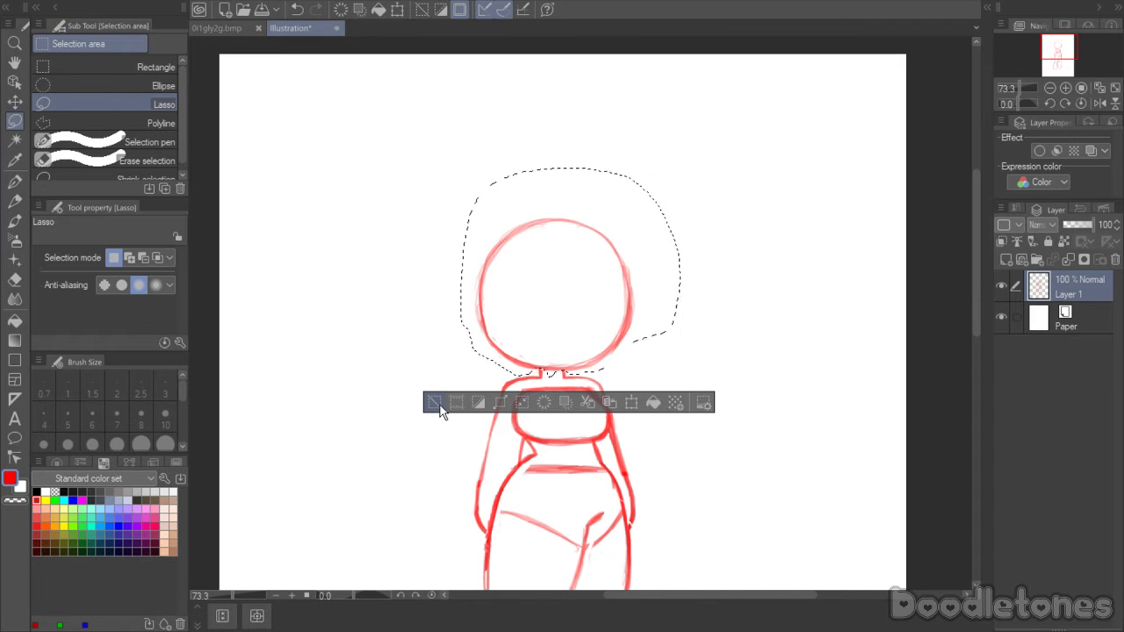
click(439, 406)
- Reselect the head with the lasso and make one more very small proportional reduction from the top, applying it
scroll(439, 409, down, 3)
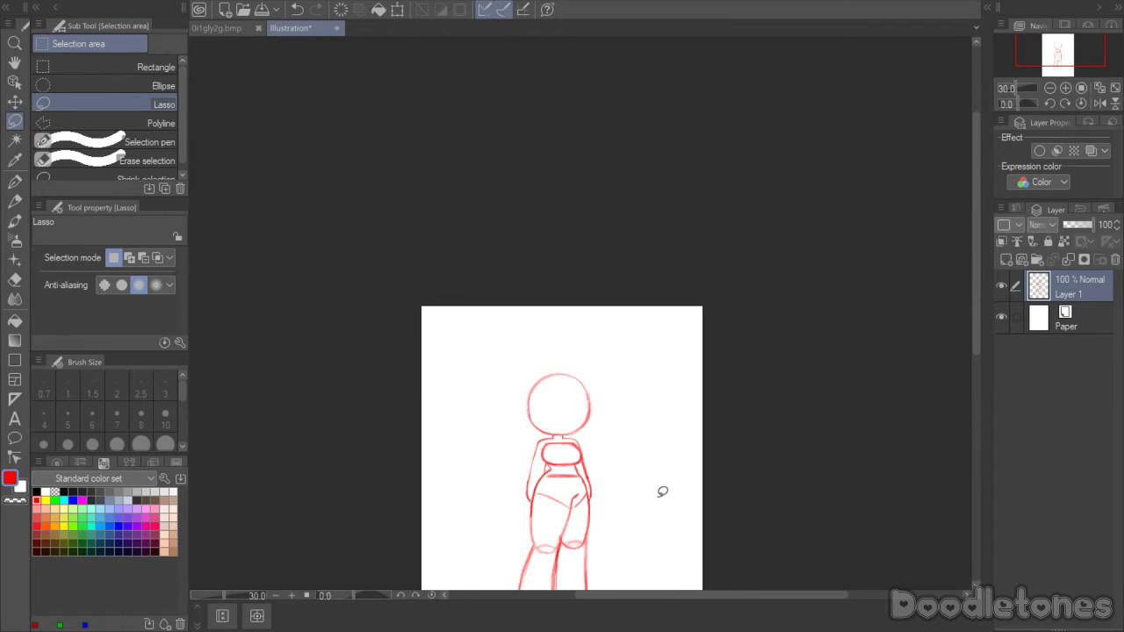
scroll(686, 499, up, 1)
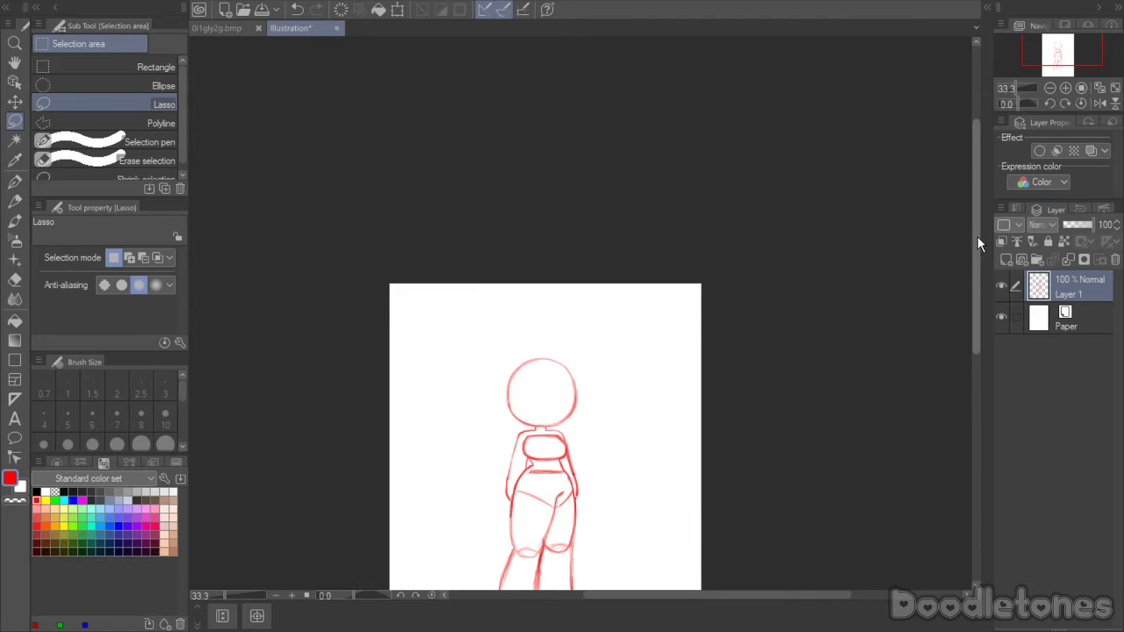
drag(977, 237, 921, 288)
scroll(545, 299, up, 2)
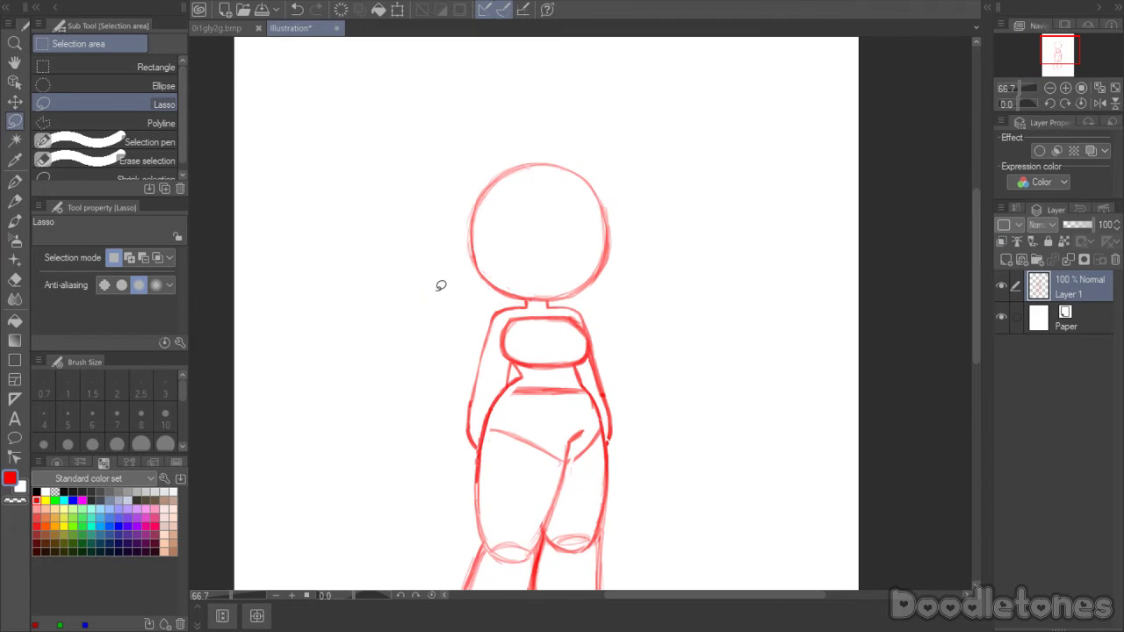
mouse_move(436, 288)
mouse_down()
mouse_move(434, 189)
mouse_move(464, 160)
mouse_move(619, 144)
mouse_move(616, 291)
mouse_move(525, 302)
mouse_move(438, 289)
mouse_up()
click(593, 326)
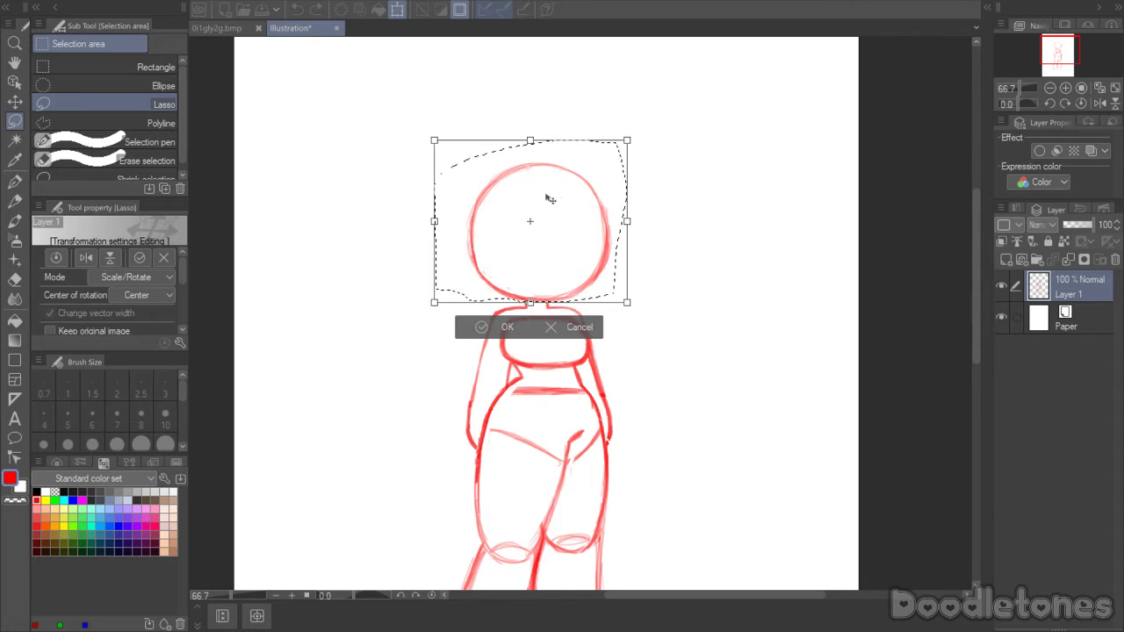
drag(529, 139, 527, 144)
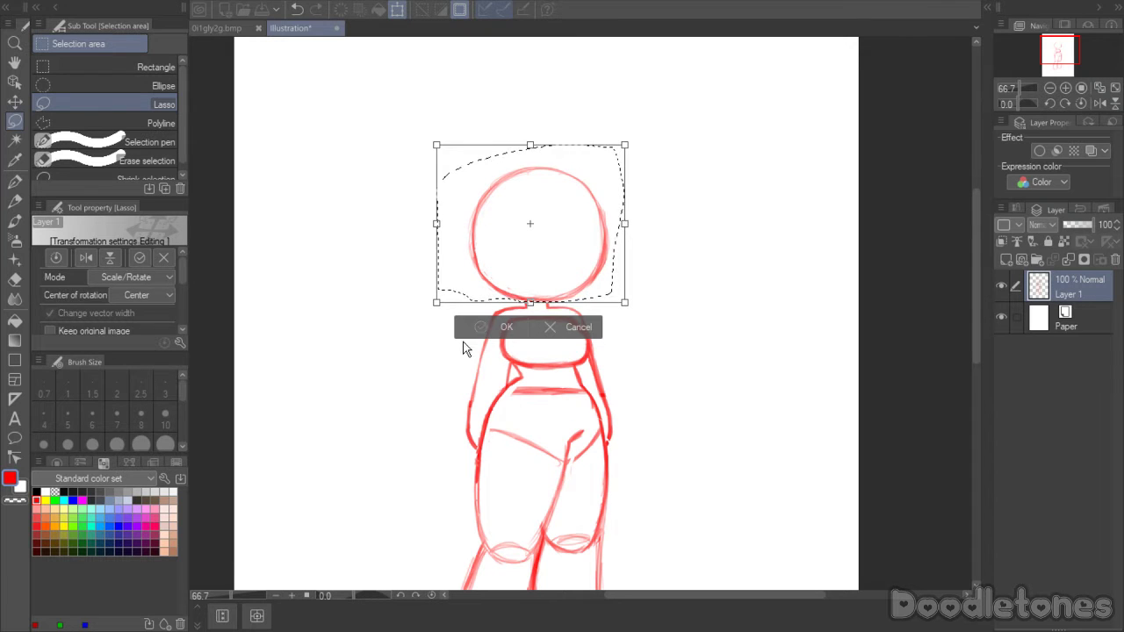
key(Return)
scroll(603, 311, up, 1)
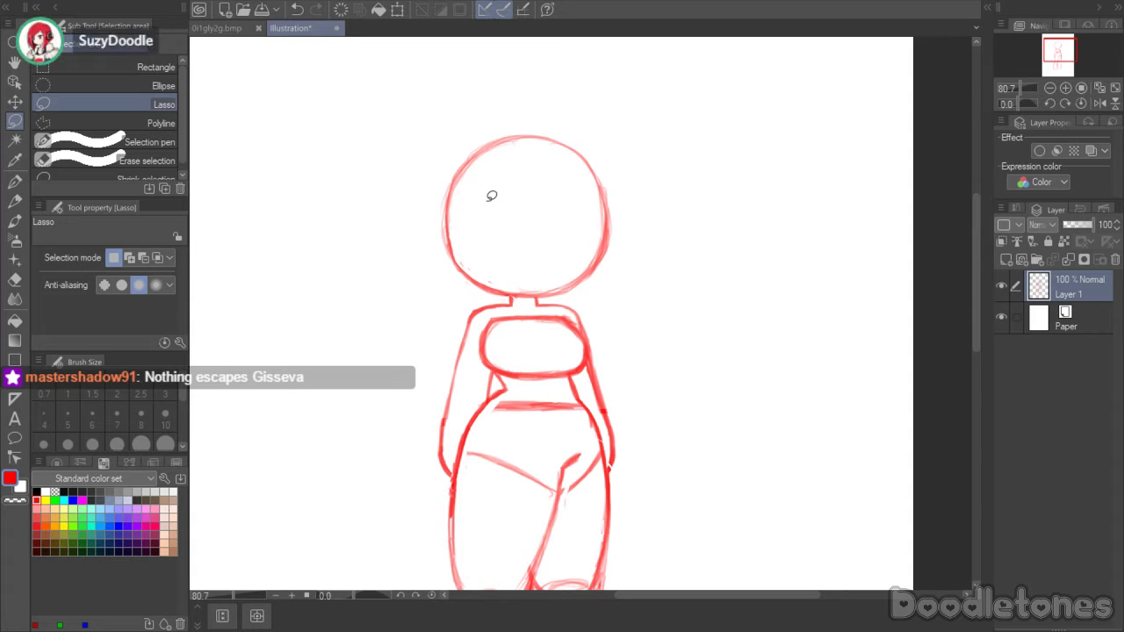
scroll(615, 334, down, 5)
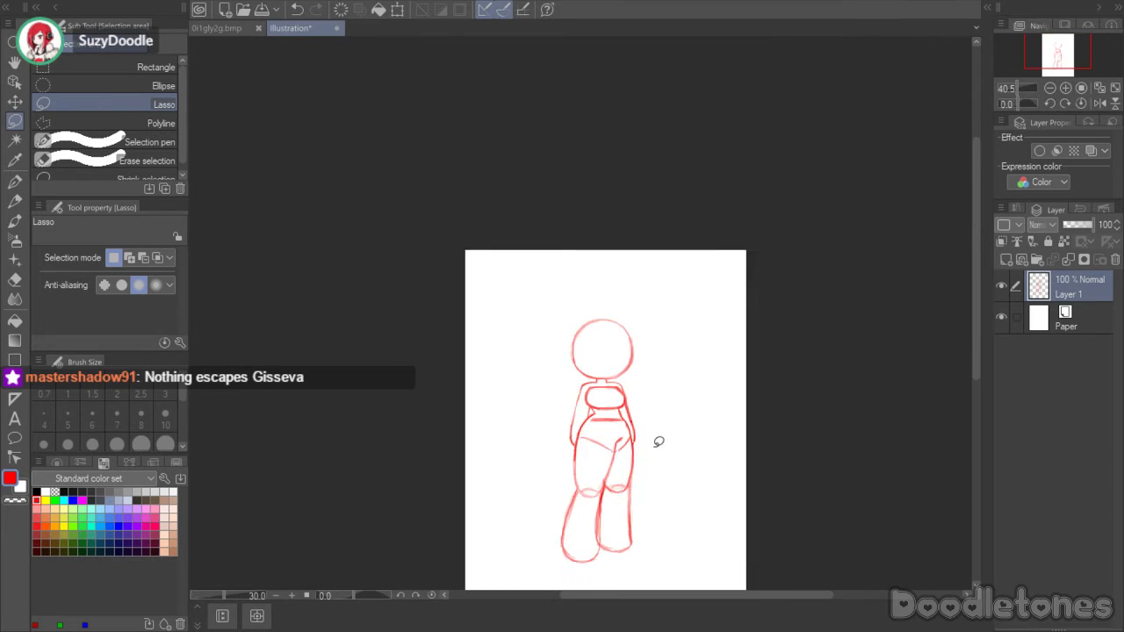
scroll(658, 442, up, 2)
scroll(645, 427, up, 5)
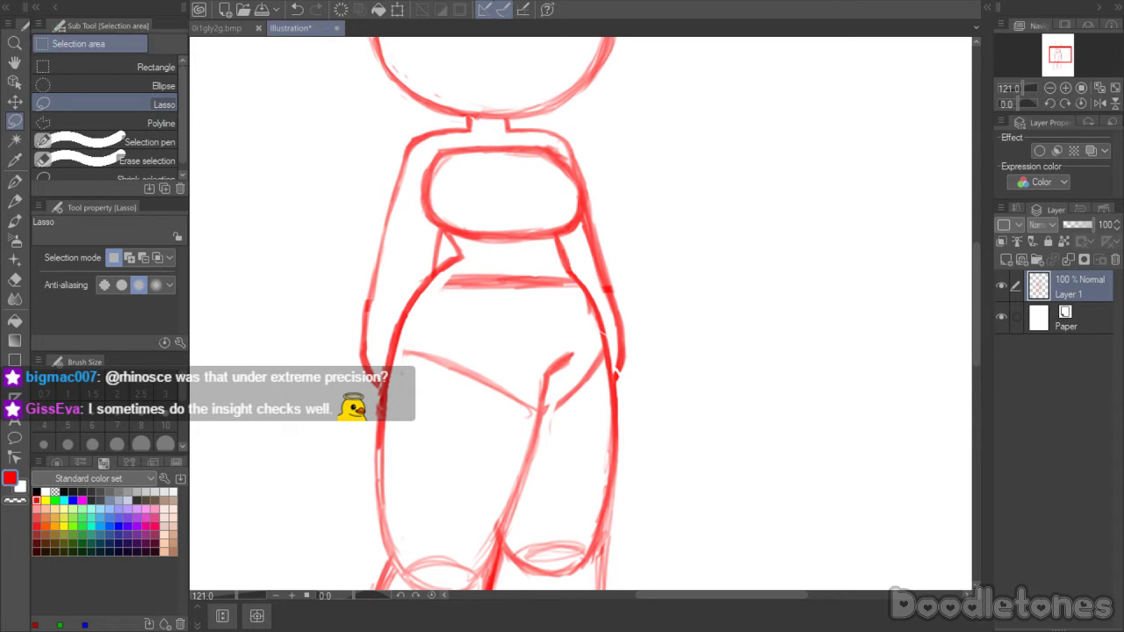
scroll(466, 276, down, 4)
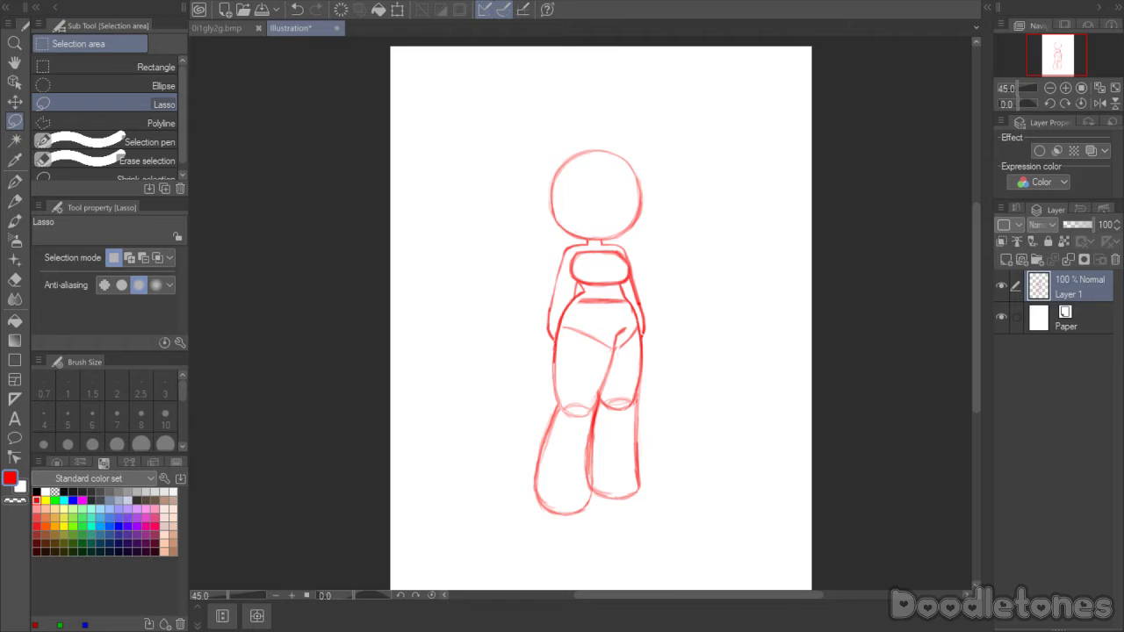
key(ctrl+a)
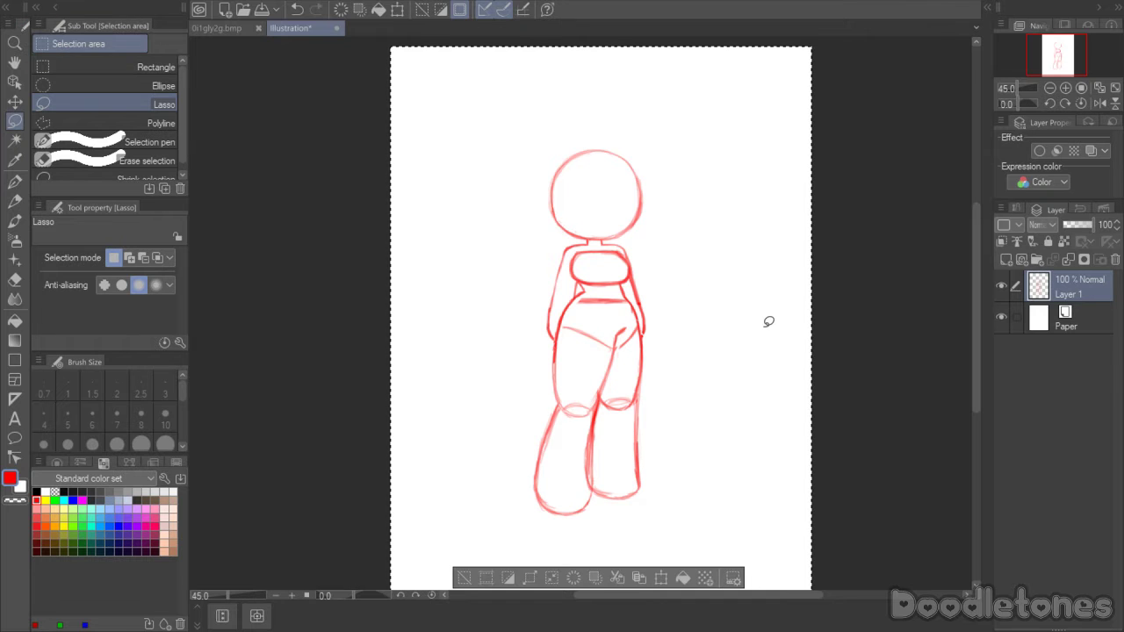
scroll(764, 322, up, 2)
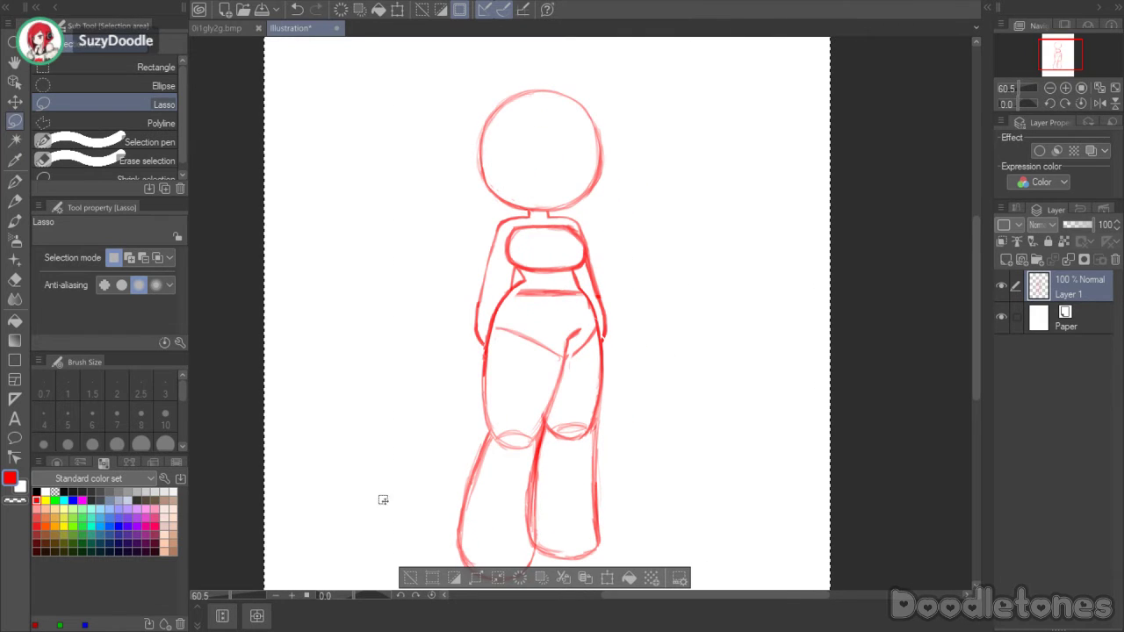
click(407, 578)
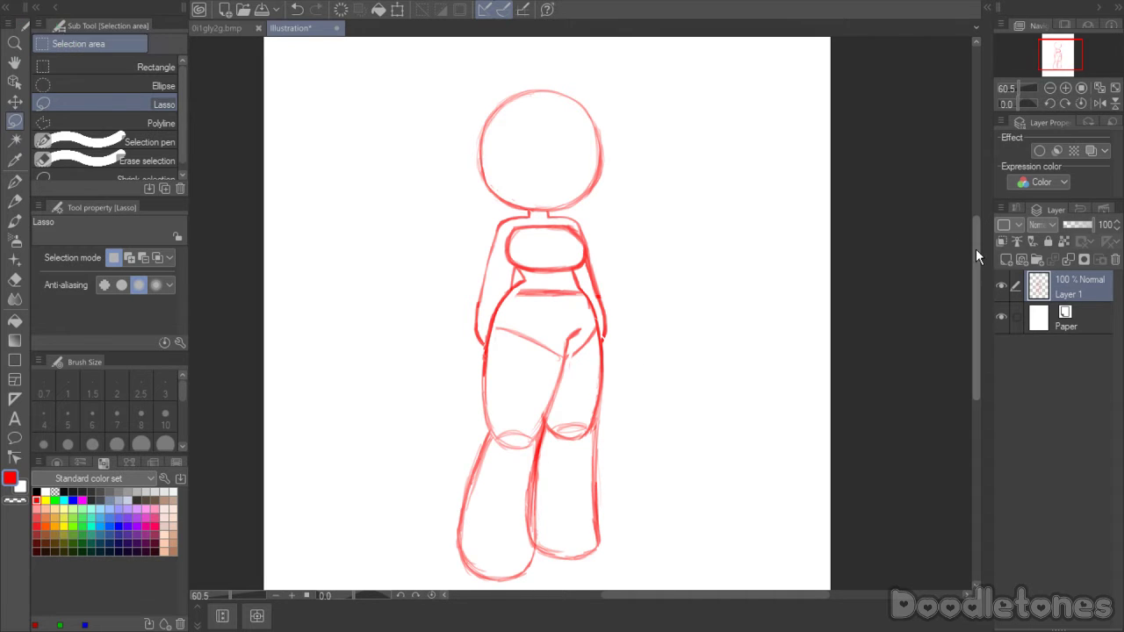
- Lasso the body below the head, narrow it slightly from both sides, apply the transformation and deselect
drag(976, 249, 975, 260)
mouse_move(653, 418)
mouse_down()
mouse_move(434, 424)
mouse_move(458, 219)
mouse_move(492, 176)
mouse_move(593, 189)
mouse_move(634, 326)
mouse_up()
key(ctrl+t)
drag(433, 375, 438, 376)
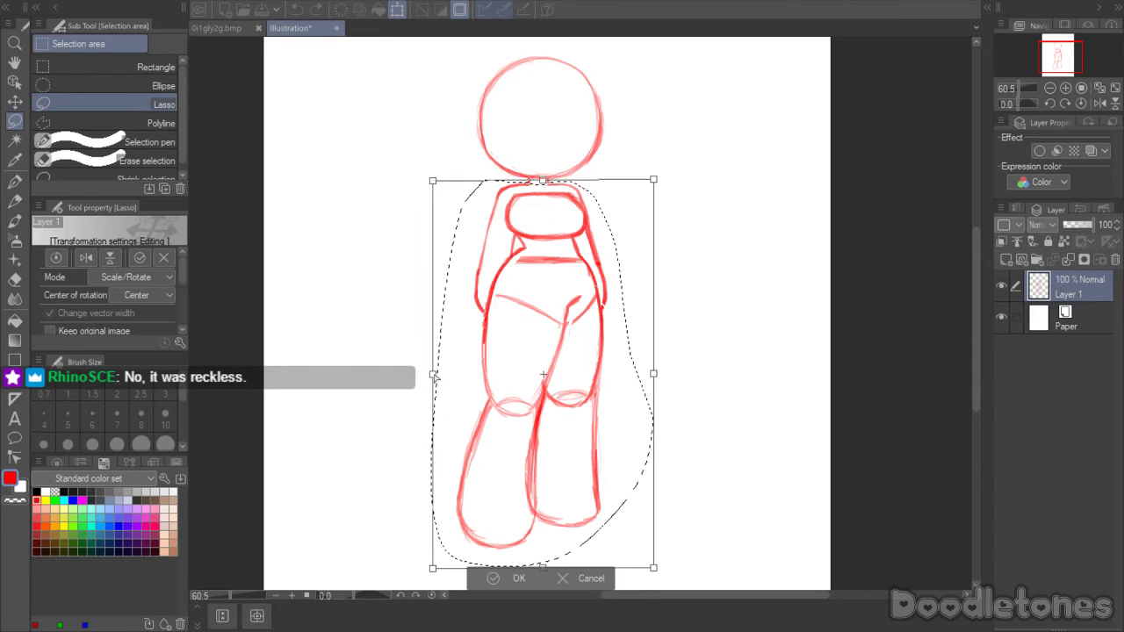
drag(654, 379, 648, 376)
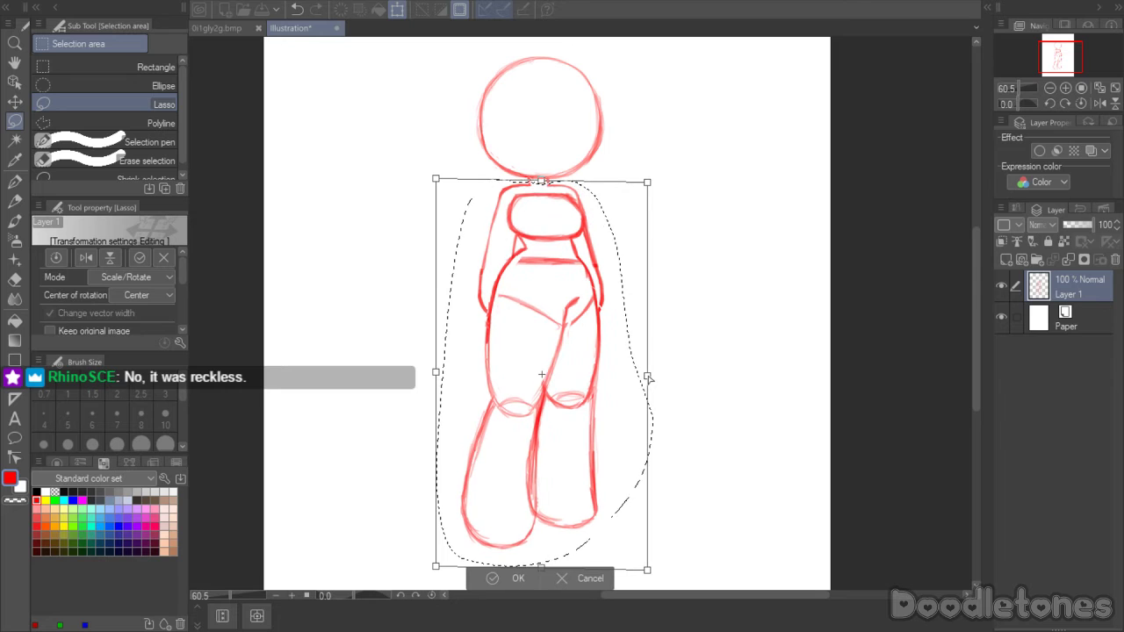
click(494, 580)
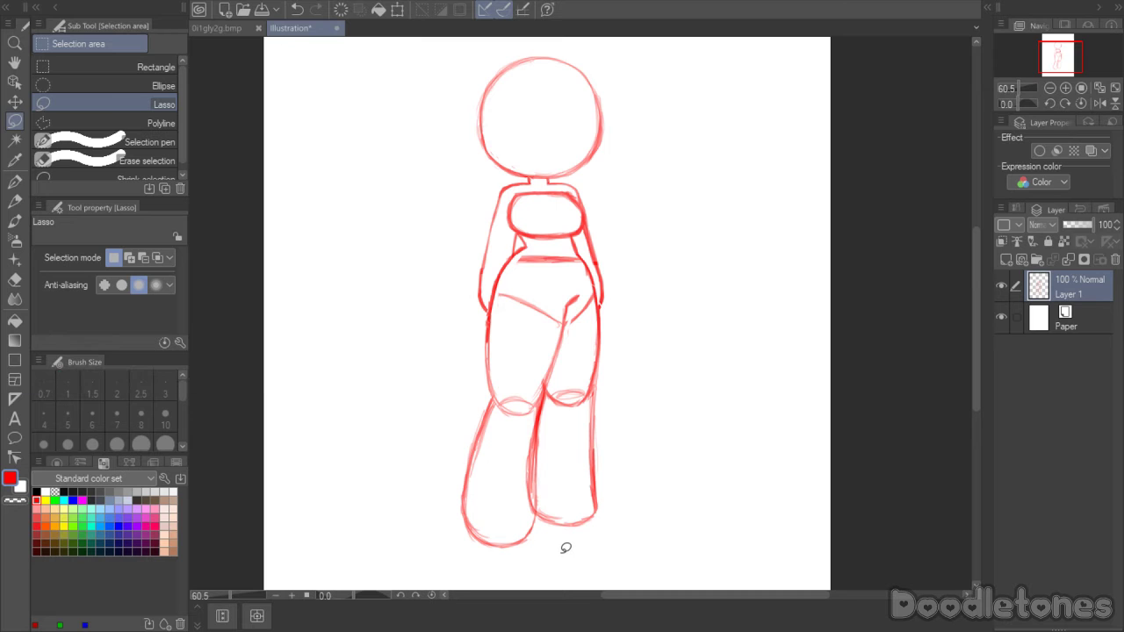
- Select the entire canvas and duplicate the sketch layer four times
scroll(585, 525, down, 1)
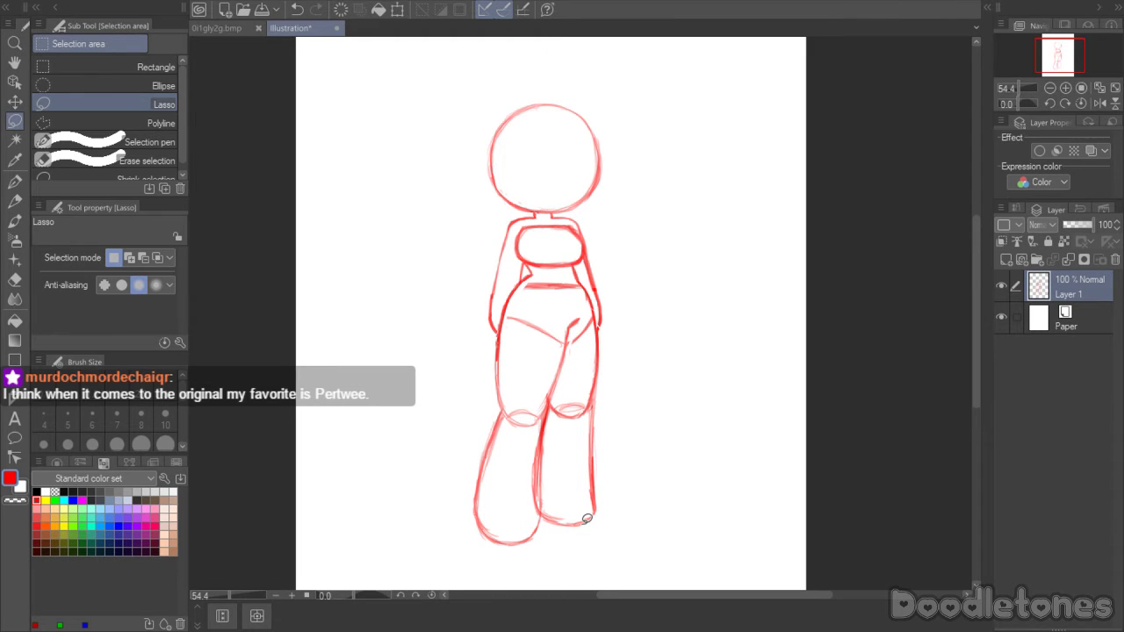
key(ctrl+a)
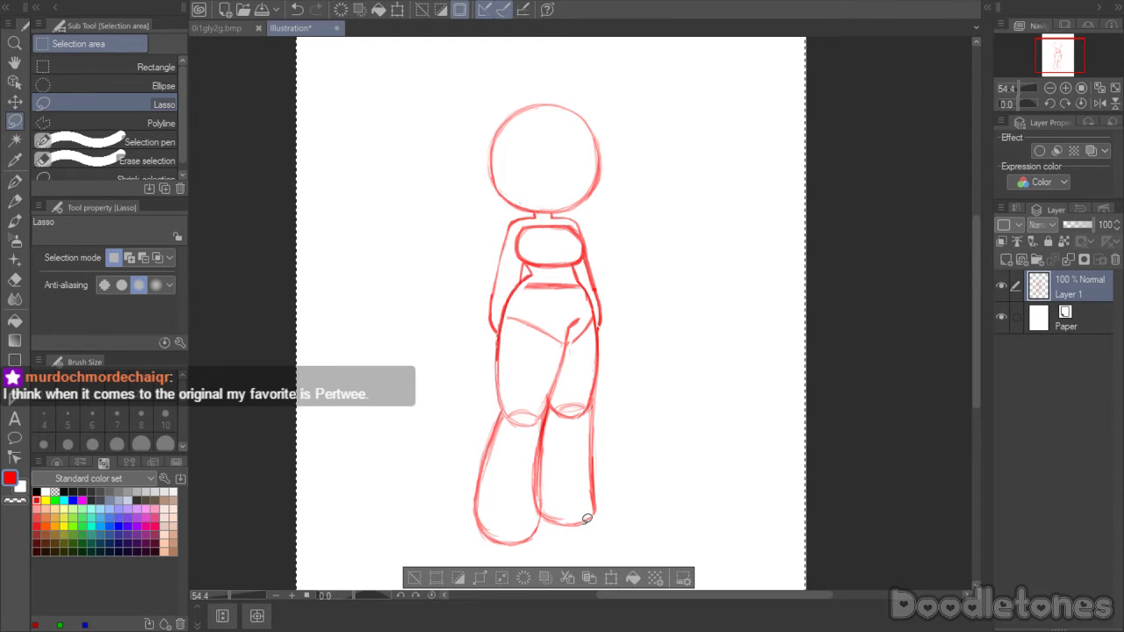
key(ctrl+j)
key(ctrl+j)
key(ctrl+j)
key(ctrl+j)
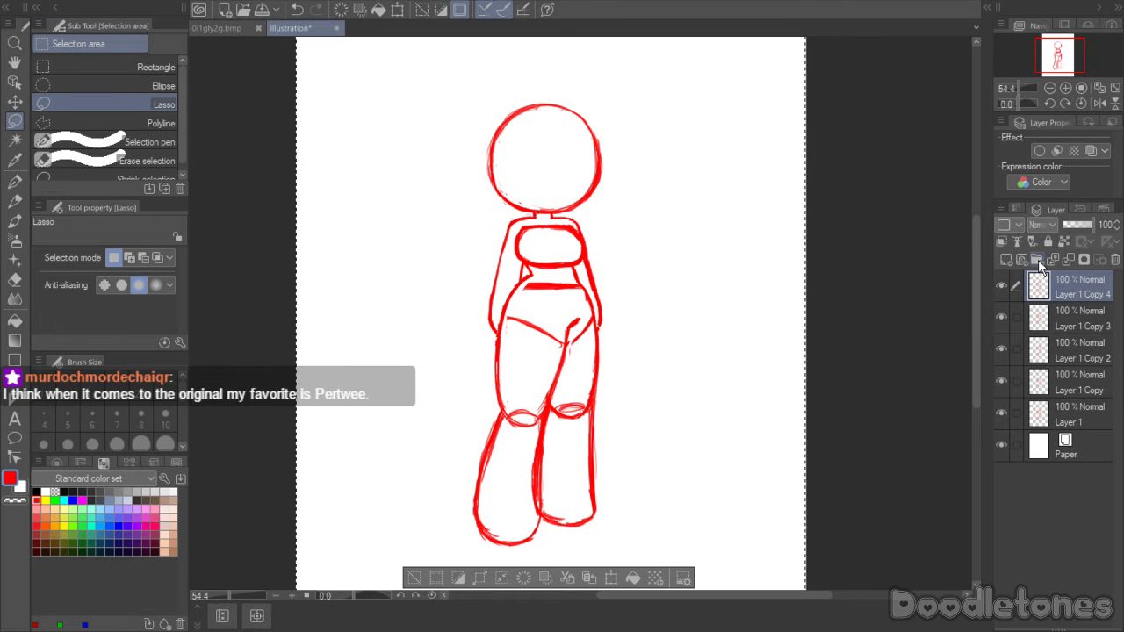
- Create a layer folder named "body L" and move the original sketch layer and its four copies into it
click(1038, 260)
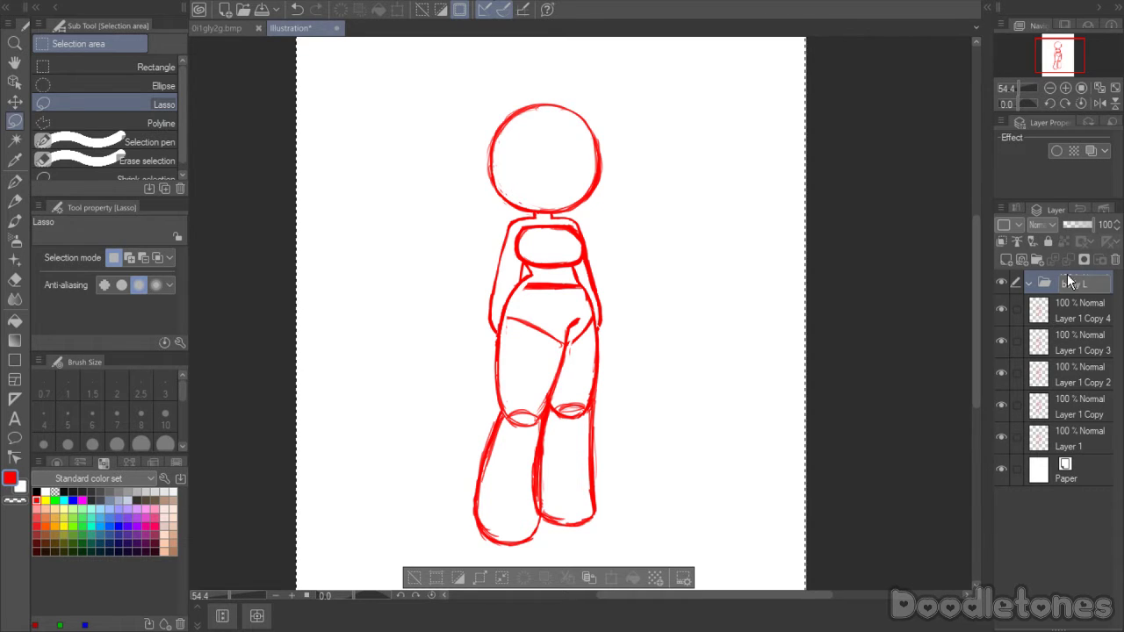
key(Return)
click(1026, 316)
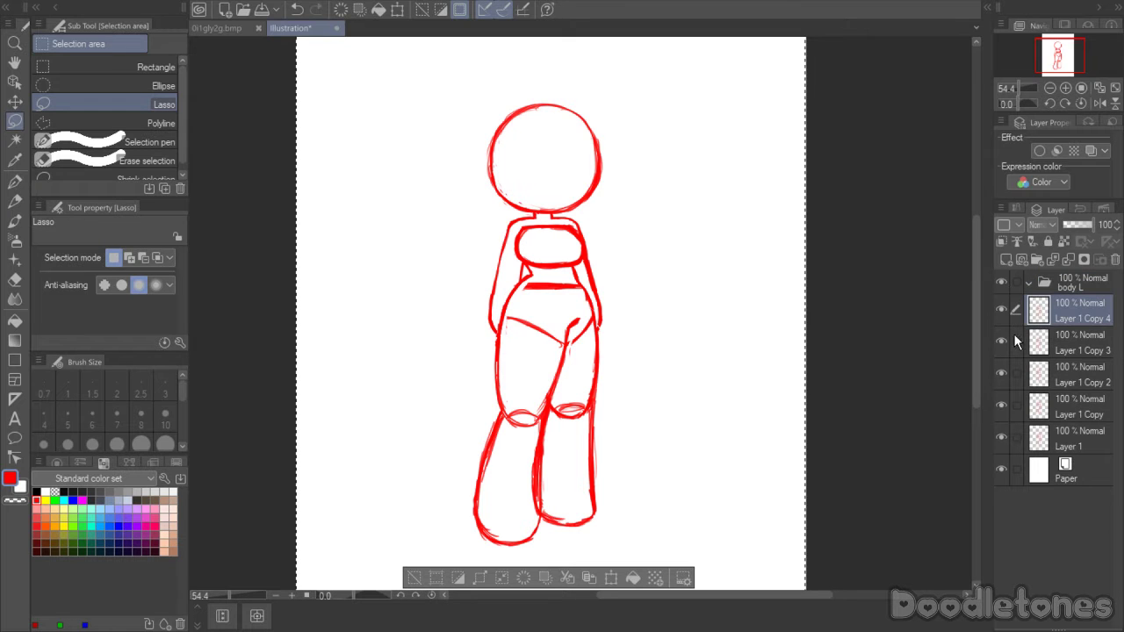
drag(1016, 342, 1016, 439)
drag(1058, 312, 1060, 280)
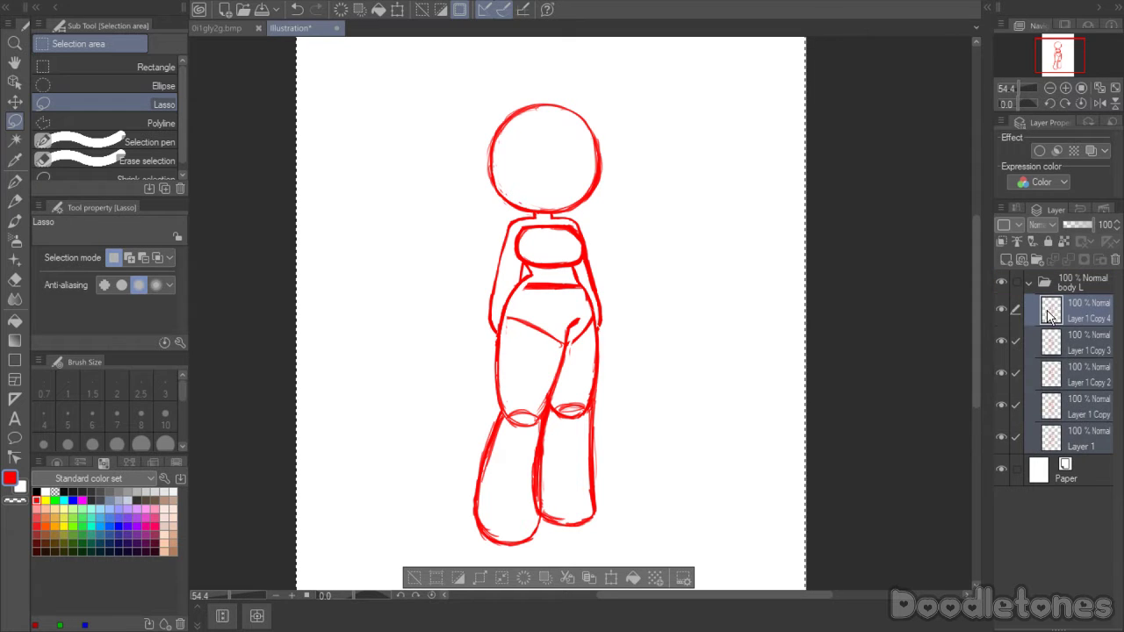
click(1051, 316)
- Hide the four duplicate sketch layers in the body L folder, leaving only Layer 1 shown
scroll(605, 255, up, 1)
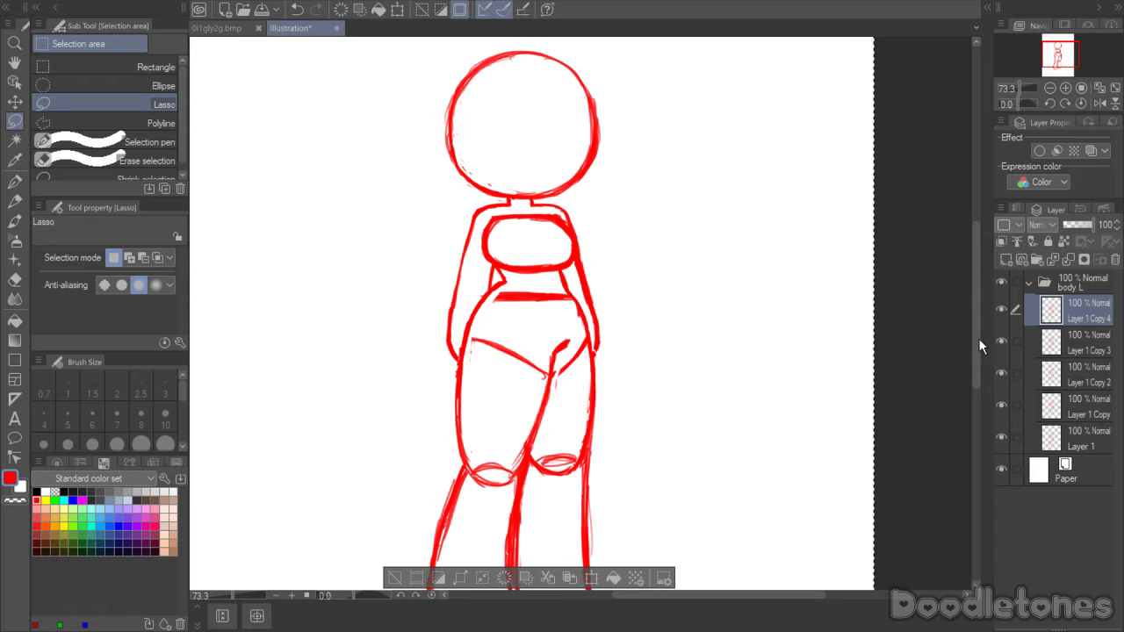
click(1002, 373)
scroll(711, 396, down, 1)
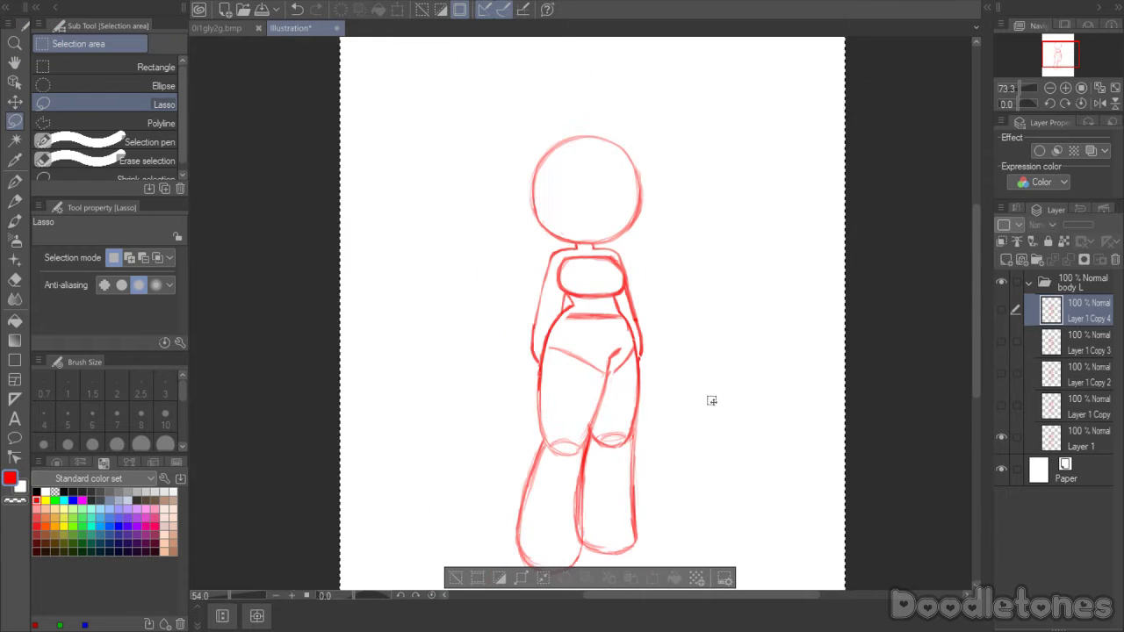
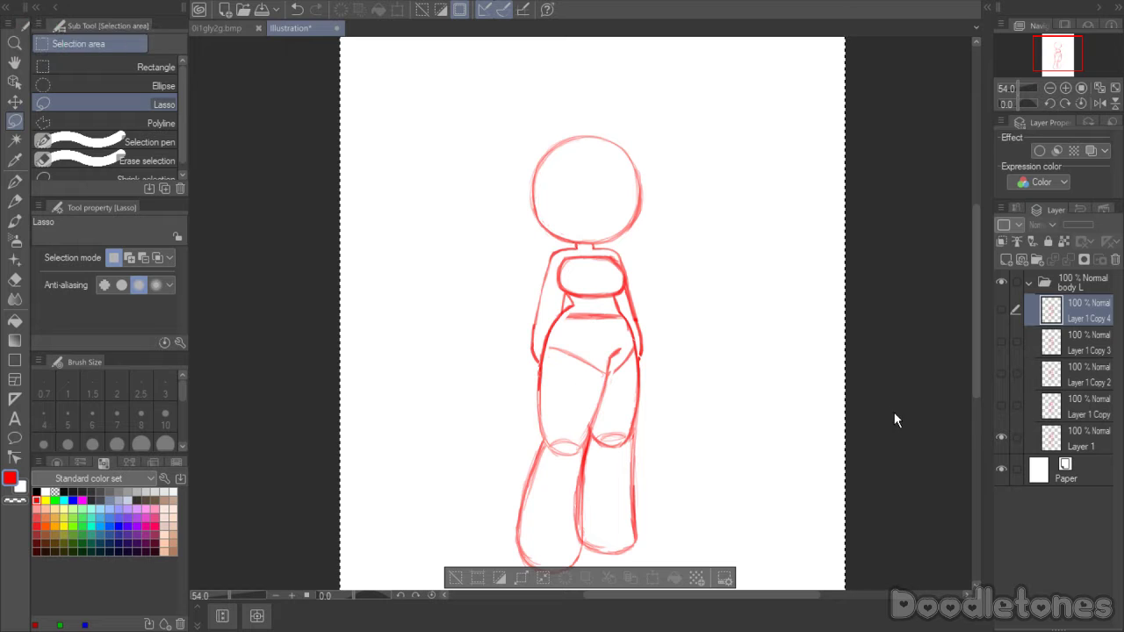
- Hide Layer 1, show and select Layer 1 Copy for editing, and clear the canvas selection
click(1003, 436)
click(1003, 404)
click(1076, 406)
click(570, 528)
scroll(713, 467, down, 4)
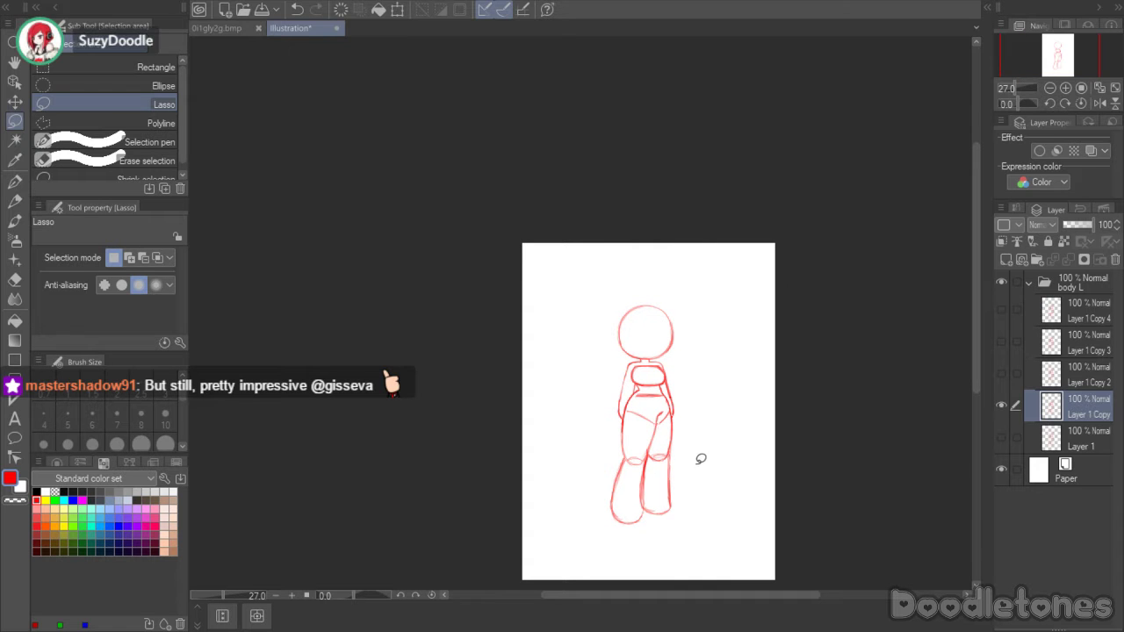
scroll(681, 384, up, 3)
scroll(680, 380, up, 6)
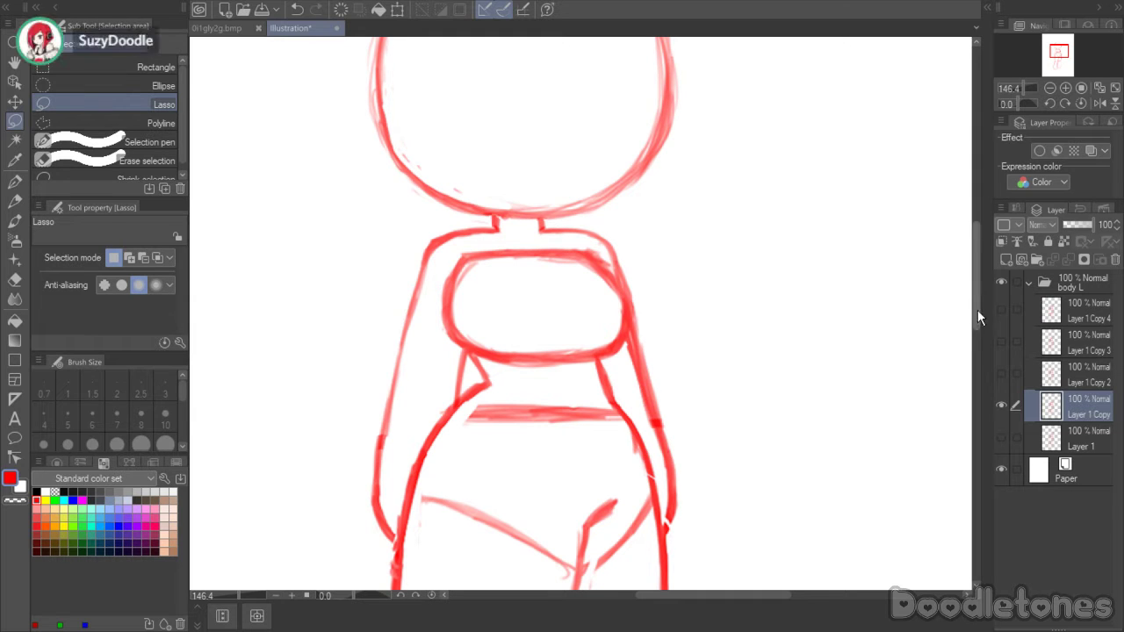
drag(978, 310, 973, 317)
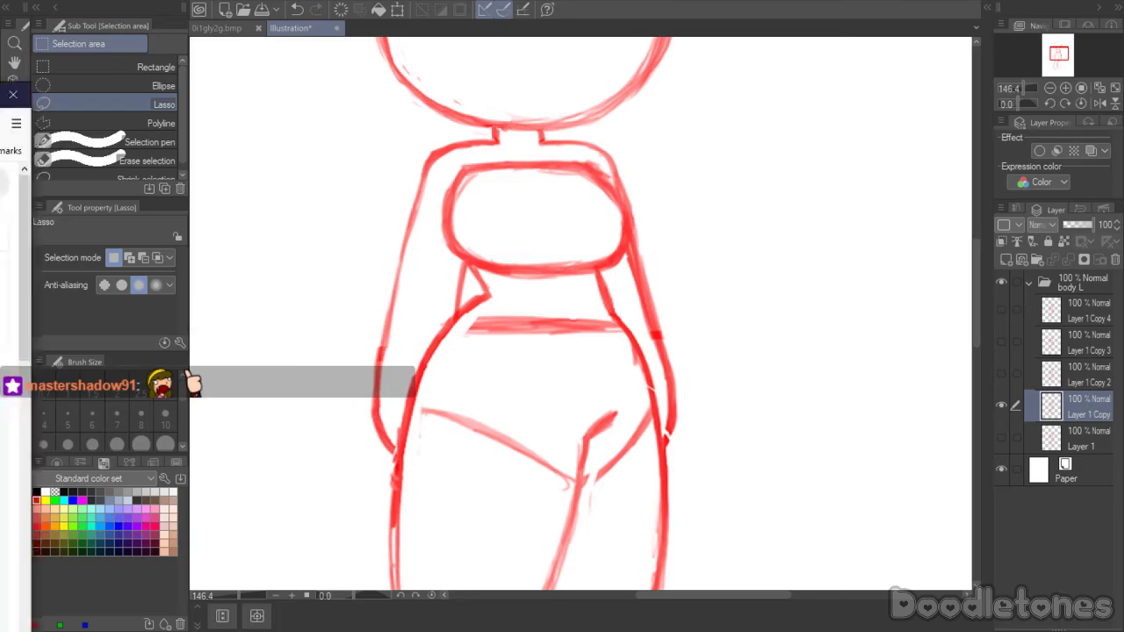
- Switch to the web browser, enlarge the doodle image in the tweet to examine it, and return to the illustration
key(alt+Tab)
drag(681, 29, 705, 15)
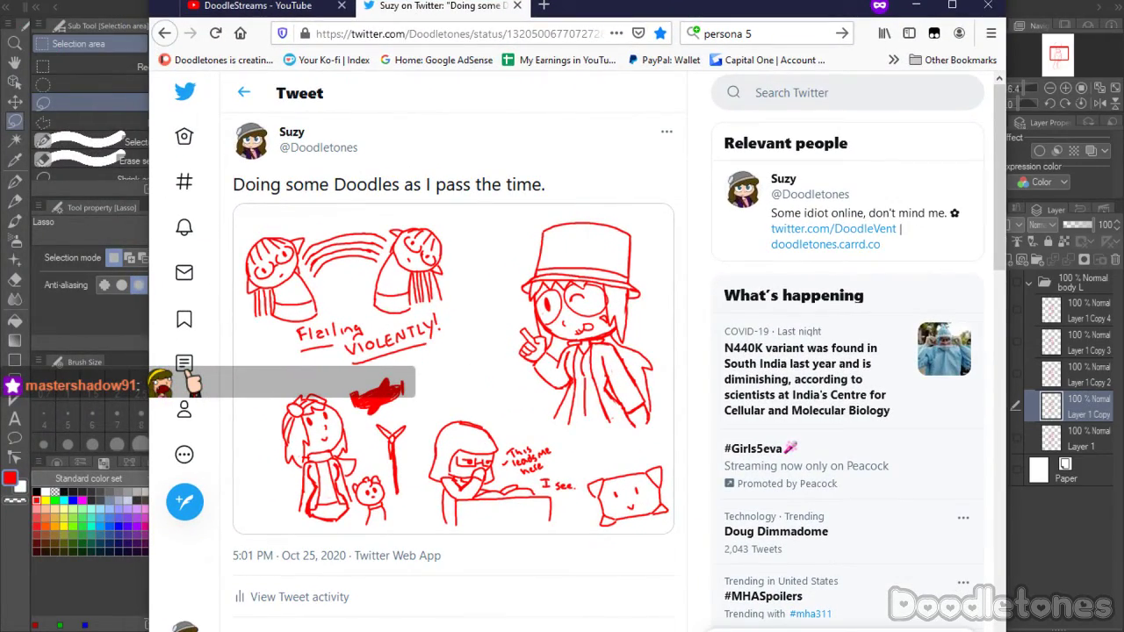
click(464, 281)
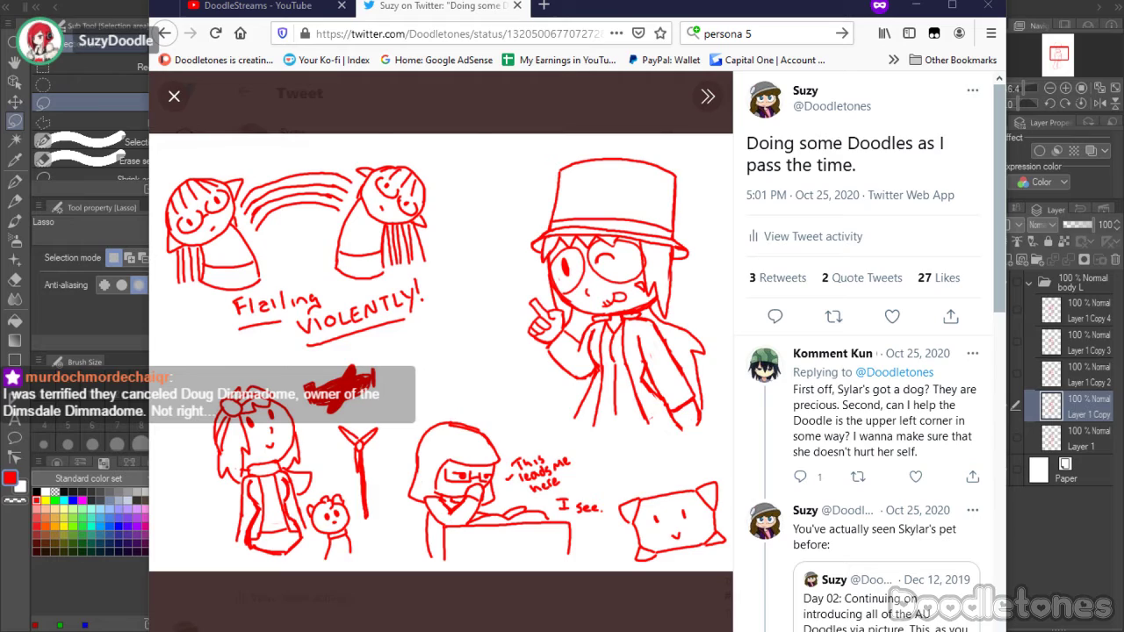
mouse_move(636, 20)
mouse_down()
mouse_move(675, 6)
mouse_move(606, 21)
mouse_move(0, 52)
mouse_up()
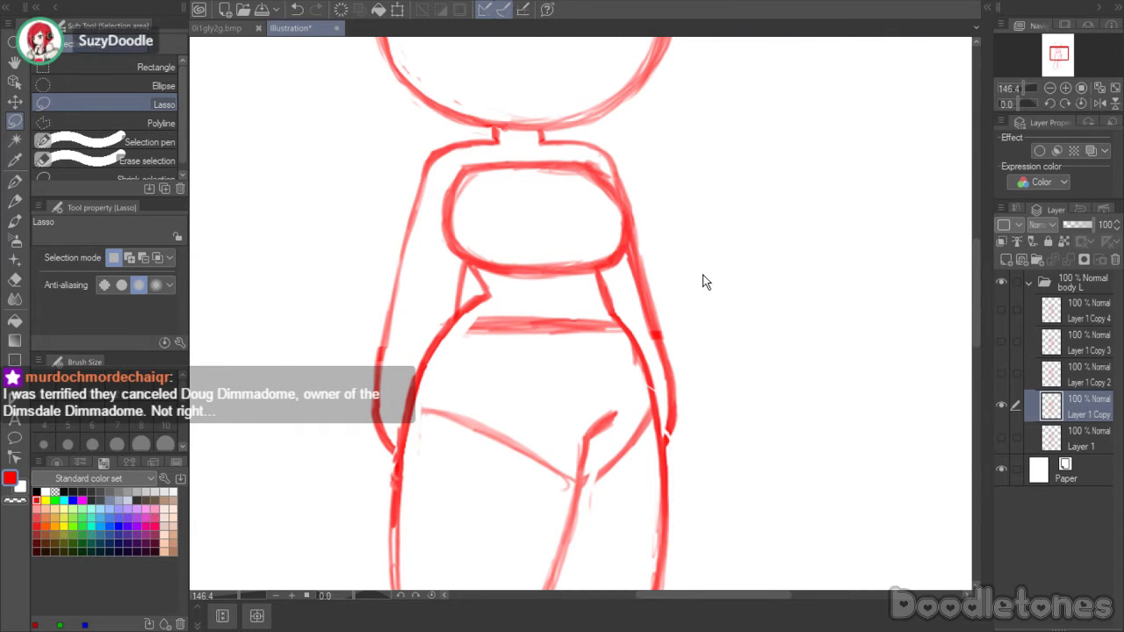
- Lasso the figure's right-hand arm outline on Layer 1 Copy, delete it and deselect
scroll(706, 281, down, 1)
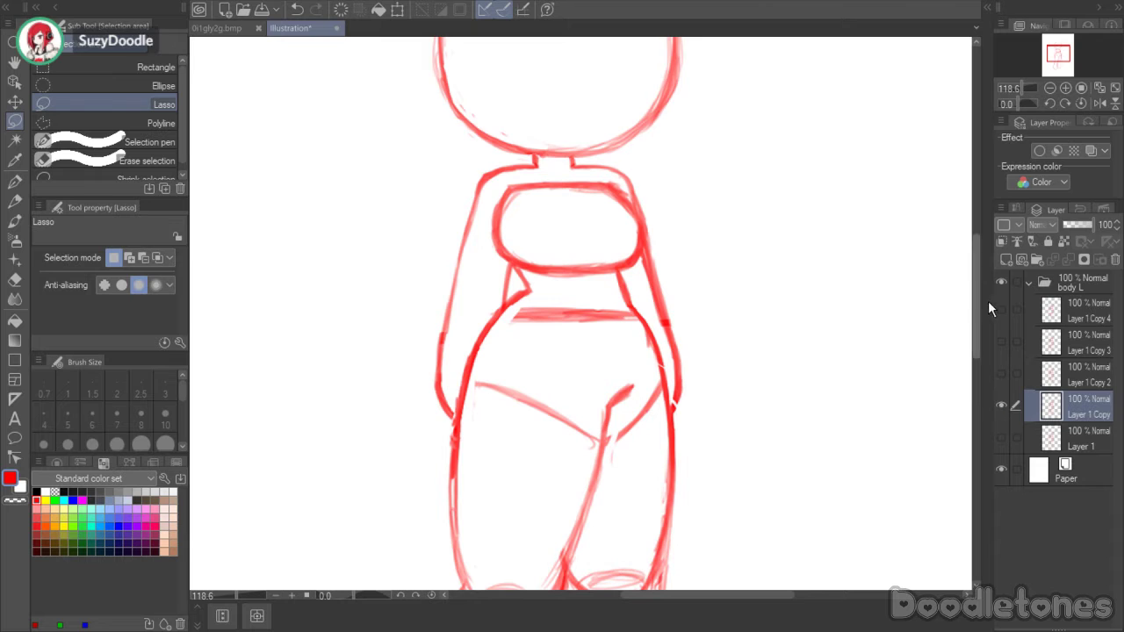
scroll(535, 321, up, 1)
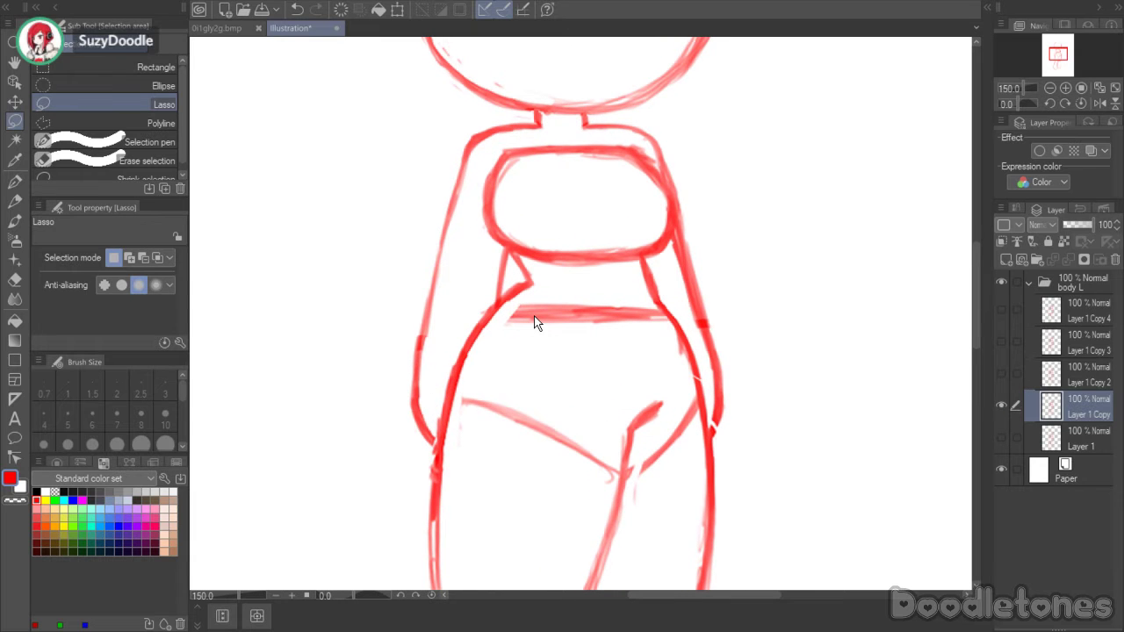
drag(976, 294, 976, 283)
mouse_move(671, 312)
mouse_down()
mouse_move(686, 250)
mouse_move(718, 301)
mouse_move(751, 460)
mouse_move(723, 488)
mouse_move(673, 316)
mouse_up()
key(Delete)
key(ctrl+d)
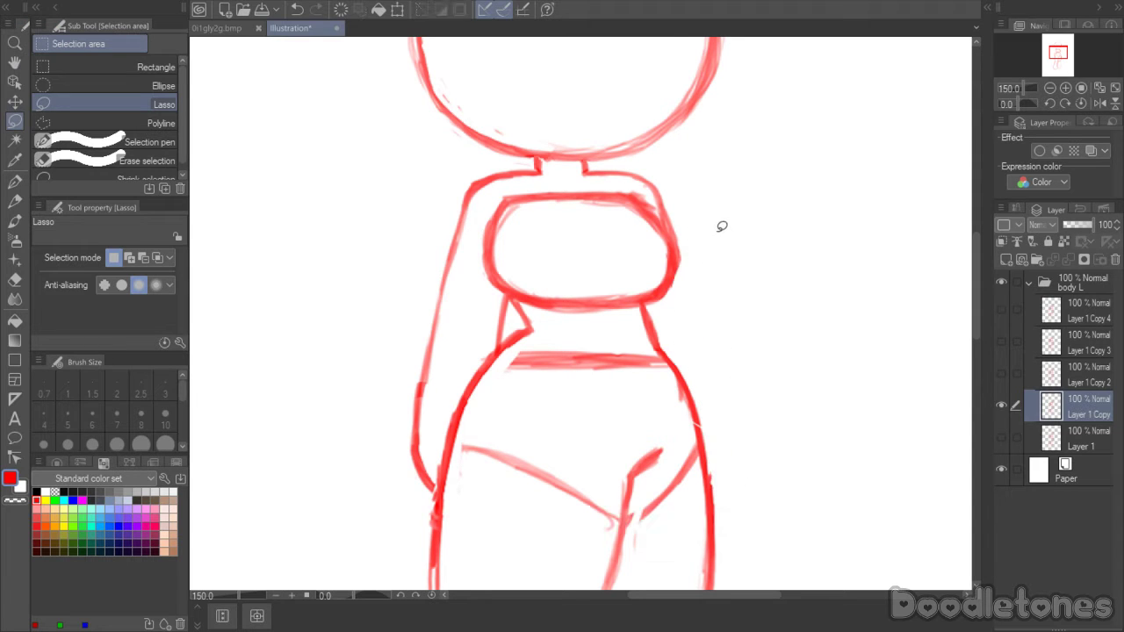
- Lasso and delete the left-hand arm outline and its leftover line beneath the chest, clearing the selection each time
mouse_move(436, 464)
mouse_down()
mouse_move(407, 488)
mouse_move(395, 310)
mouse_move(467, 164)
mouse_move(498, 165)
mouse_move(509, 176)
mouse_move(483, 199)
mouse_move(463, 326)
mouse_move(440, 402)
mouse_up()
key(Delete)
key(ctrl+d)
mouse_move(503, 295)
mouse_down()
mouse_move(511, 322)
mouse_move(492, 348)
mouse_move(495, 302)
mouse_move(515, 297)
mouse_move(506, 311)
mouse_up()
key(Delete)
key(ctrl+d)
key(ctrl+d)
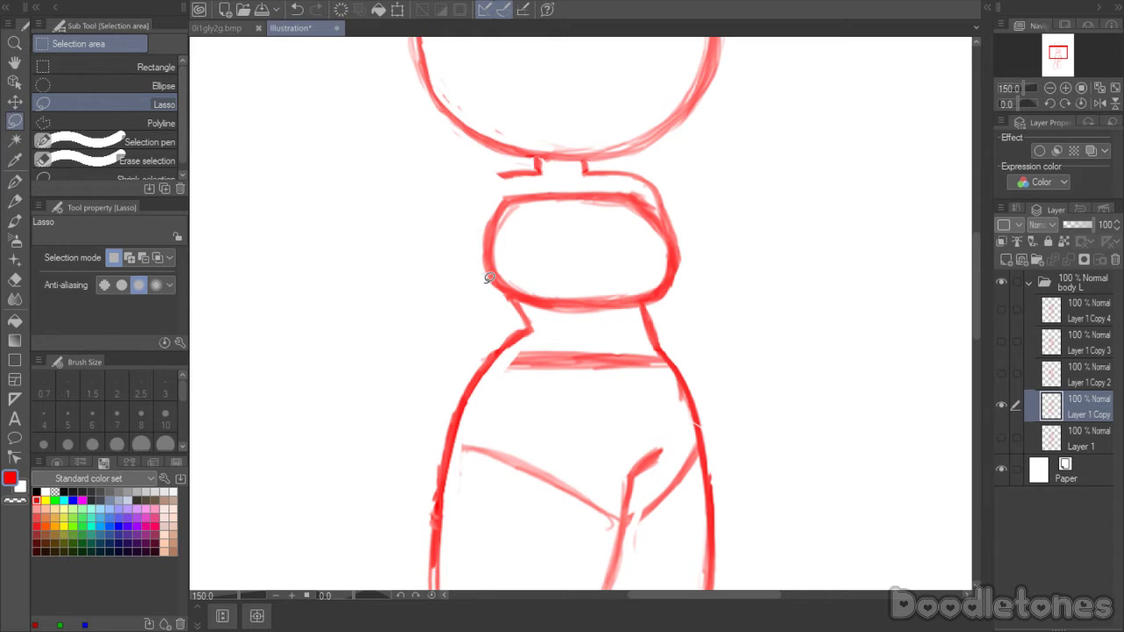
- Erase the remaining right-hand shoulder curve with the hard eraser and extend the short shoulder line slightly with the opaque watercolor brush
key(e)
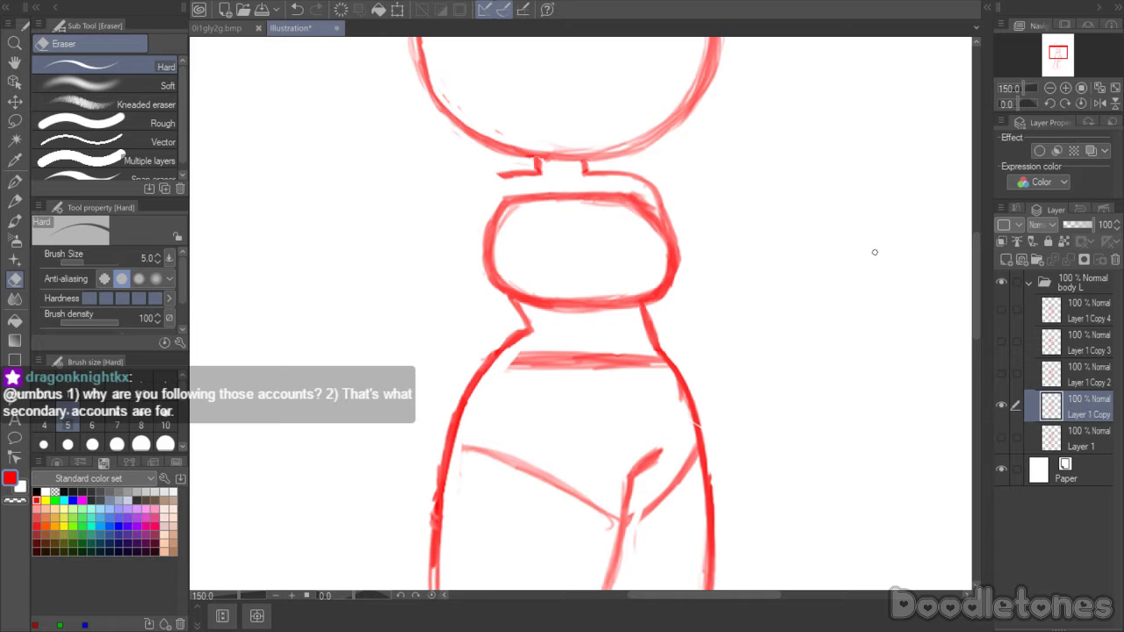
scroll(974, 281, down, 5)
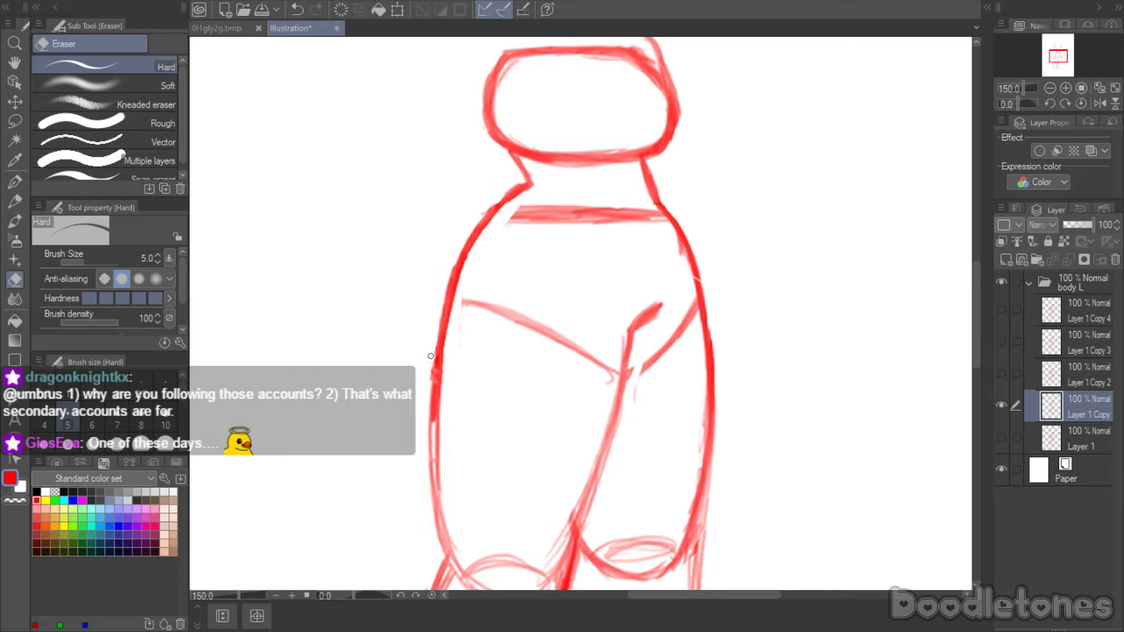
scroll(974, 281, up, 10)
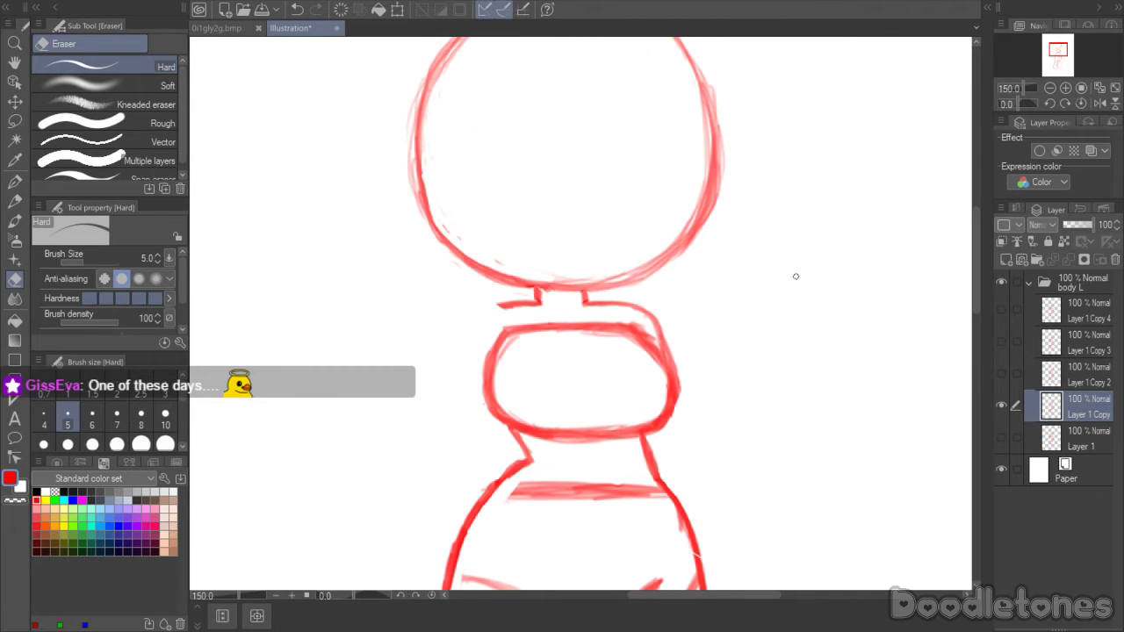
mouse_move(652, 333)
mouse_down()
mouse_move(676, 378)
mouse_move(660, 324)
mouse_move(631, 309)
mouse_up()
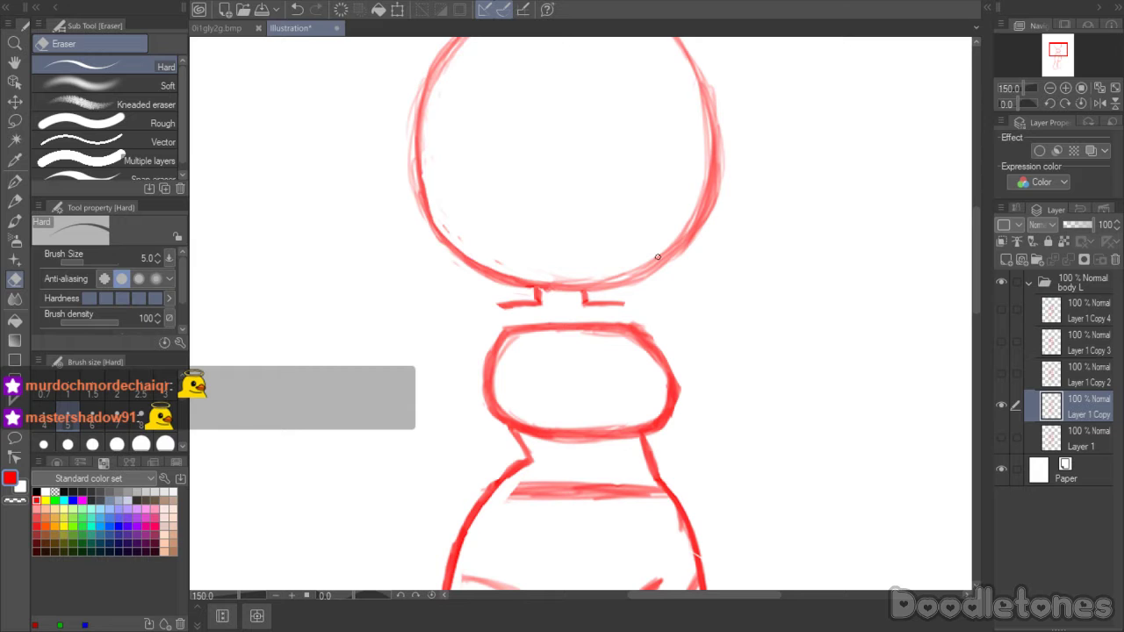
click(14, 226)
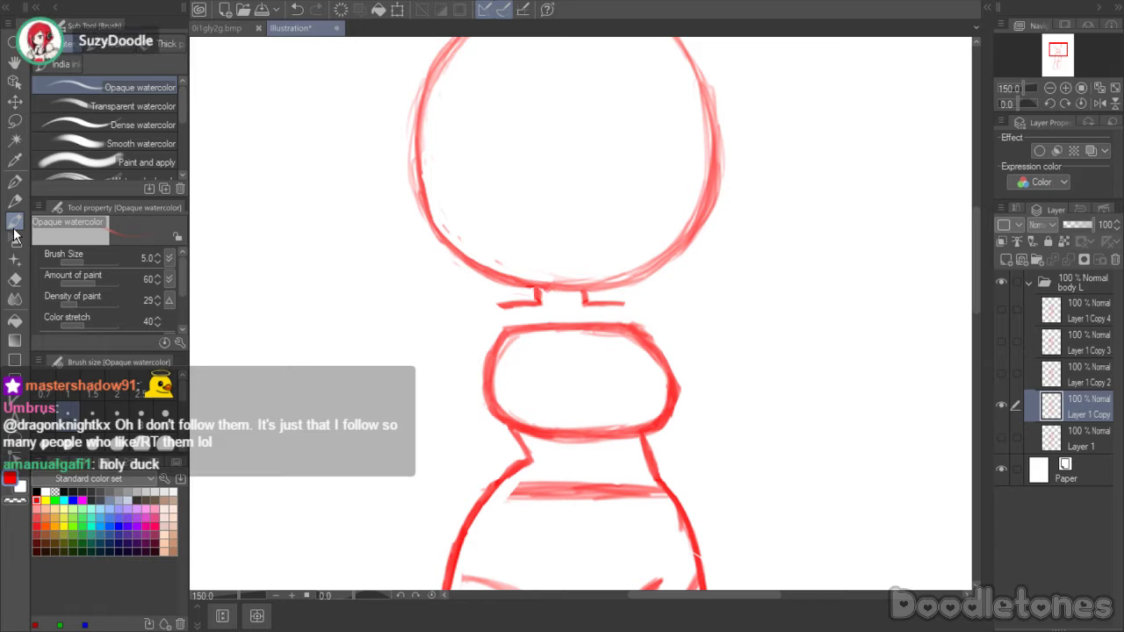
drag(623, 303, 633, 307)
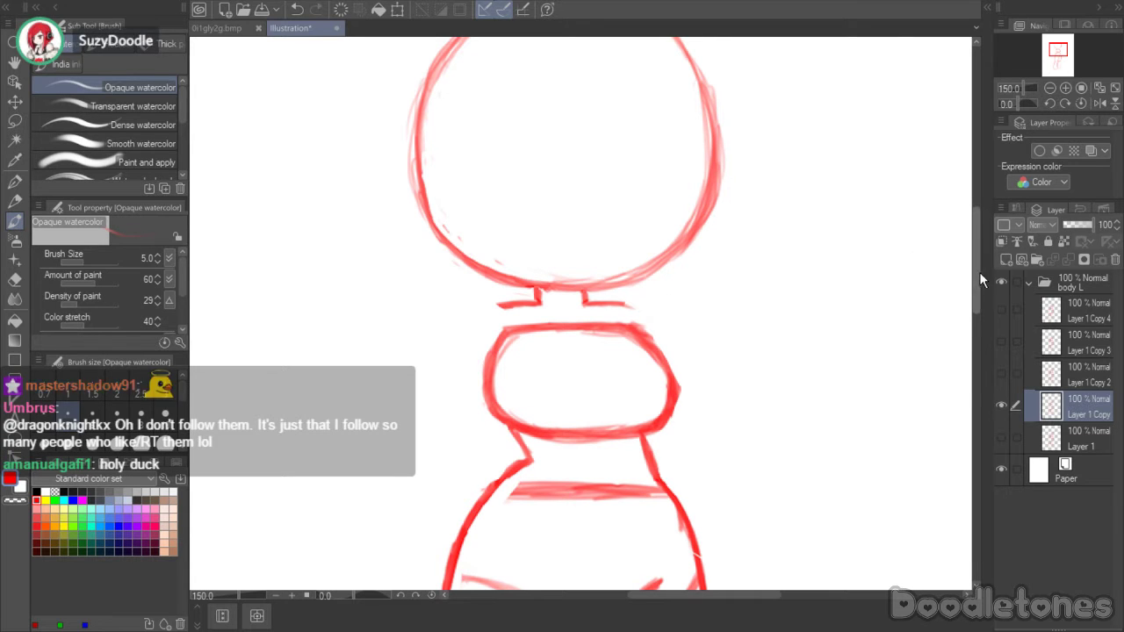
- Add a new layer above Layer 1 Copy and sketch the slanted top face of a box over the torso in red
drag(980, 271, 976, 297)
click(1003, 254)
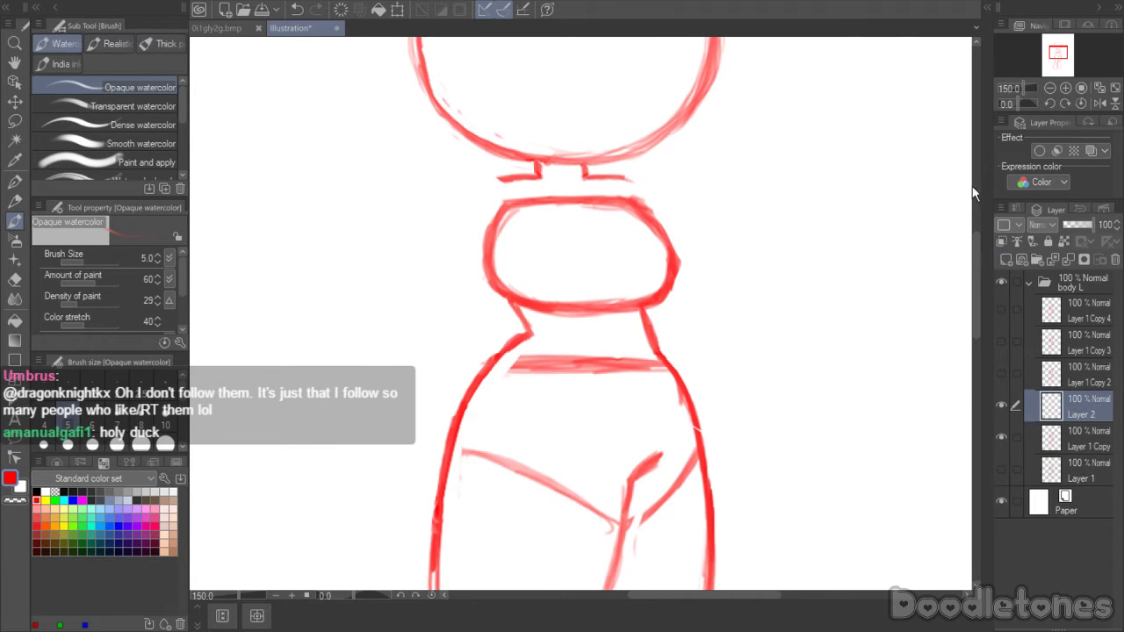
drag(557, 290, 707, 272)
drag(557, 295, 651, 351)
mouse_move(710, 273)
mouse_down()
mouse_move(779, 314)
mouse_move(716, 272)
mouse_move(792, 308)
mouse_up()
drag(563, 295, 655, 355)
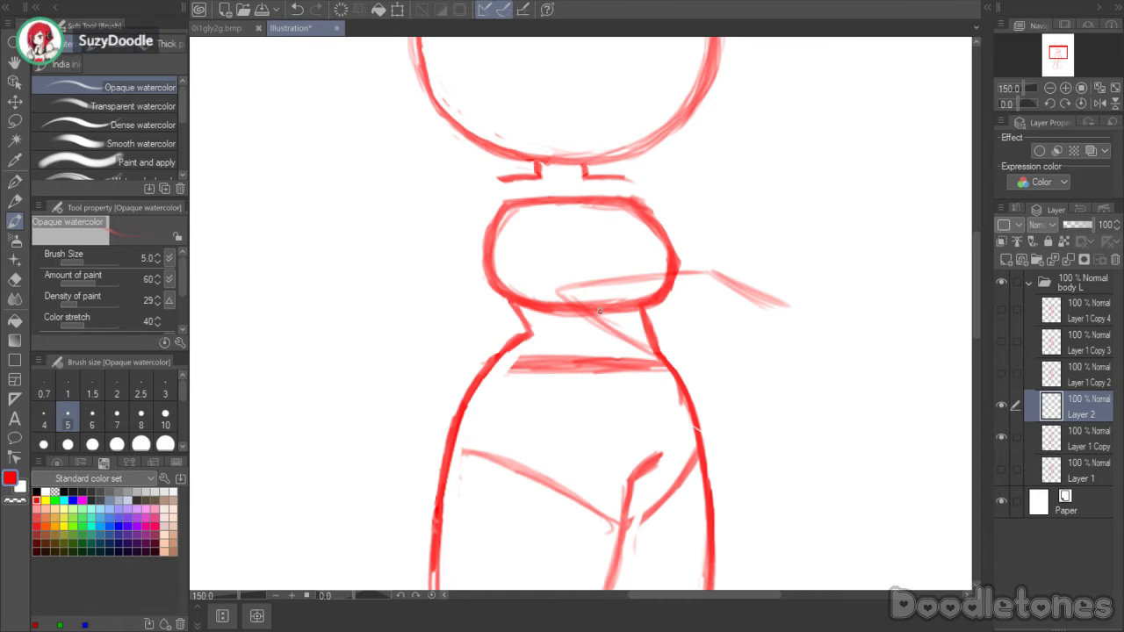
mouse_move(599, 309)
mouse_down()
mouse_move(693, 367)
mouse_move(809, 331)
mouse_move(747, 348)
mouse_up()
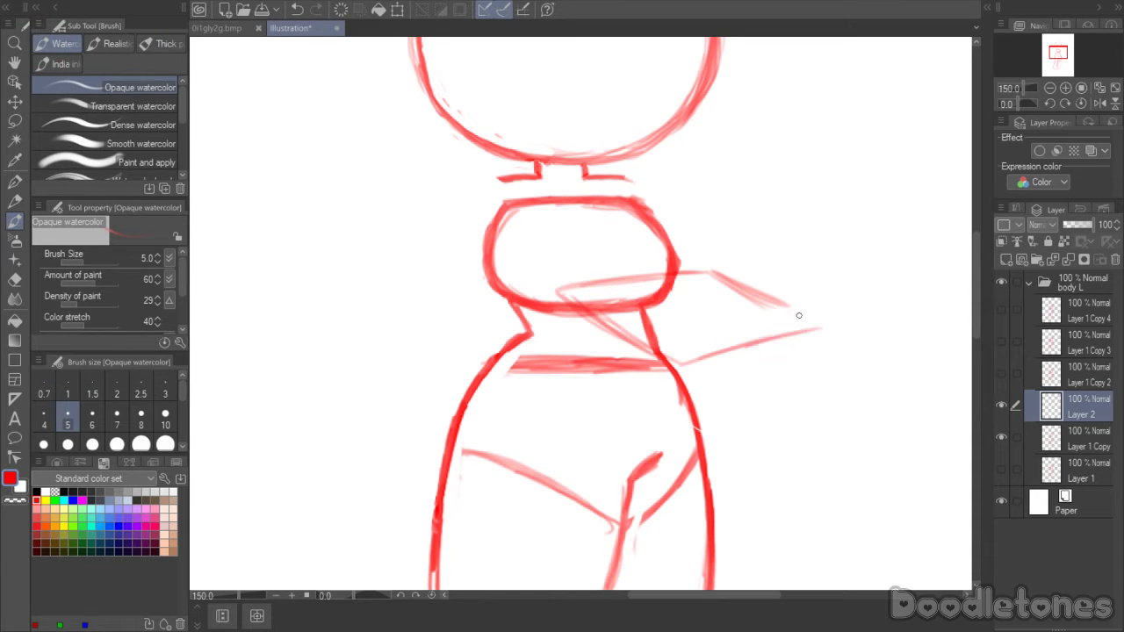
mouse_move(770, 301)
mouse_down()
mouse_move(831, 325)
mouse_move(801, 331)
mouse_move(825, 327)
mouse_move(777, 301)
mouse_up()
drag(715, 279, 785, 312)
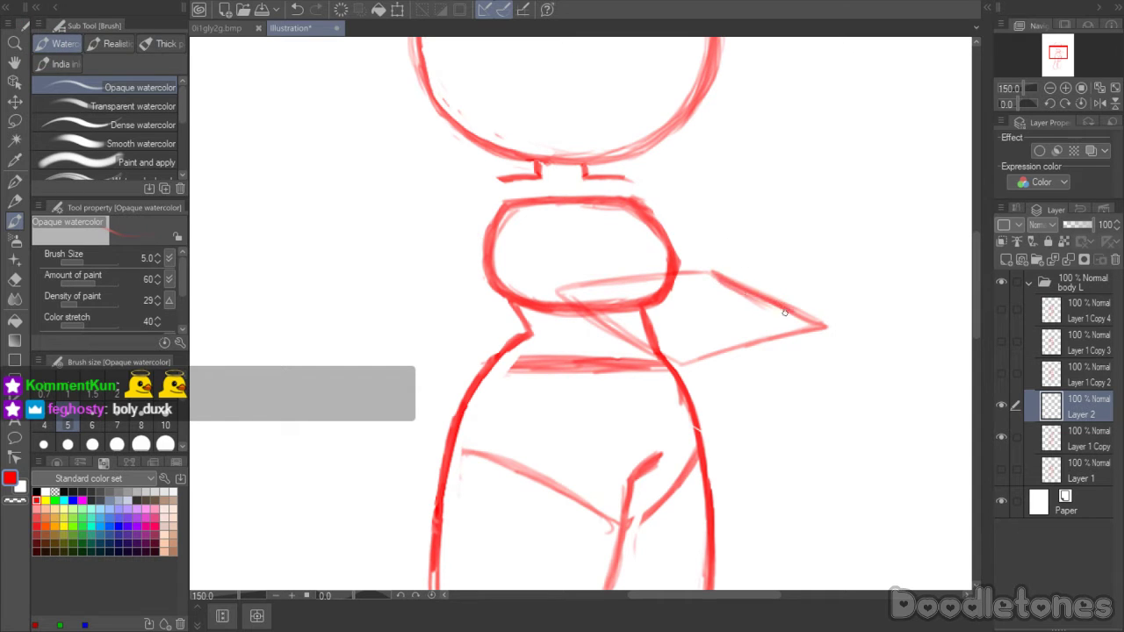
- Draw the box's vertical edges and lower edges in red to complete its front and side faces
mouse_move(567, 288)
mouse_down()
mouse_move(704, 272)
mouse_move(559, 291)
mouse_move(595, 323)
mouse_move(591, 299)
mouse_move(623, 336)
mouse_move(600, 329)
mouse_move(647, 349)
mouse_move(674, 398)
mouse_move(678, 502)
mouse_up()
mouse_move(825, 326)
mouse_down()
mouse_move(826, 436)
mouse_move(824, 361)
mouse_move(823, 420)
mouse_up()
mouse_move(827, 360)
mouse_down()
mouse_move(828, 327)
mouse_move(823, 452)
mouse_up()
mouse_move(562, 298)
mouse_down()
mouse_move(559, 352)
mouse_move(560, 296)
mouse_move(556, 440)
mouse_move(637, 491)
mouse_up()
drag(555, 436, 670, 506)
mouse_move(585, 462)
mouse_down()
mouse_move(661, 503)
mouse_move(782, 476)
mouse_up()
drag(694, 505, 808, 467)
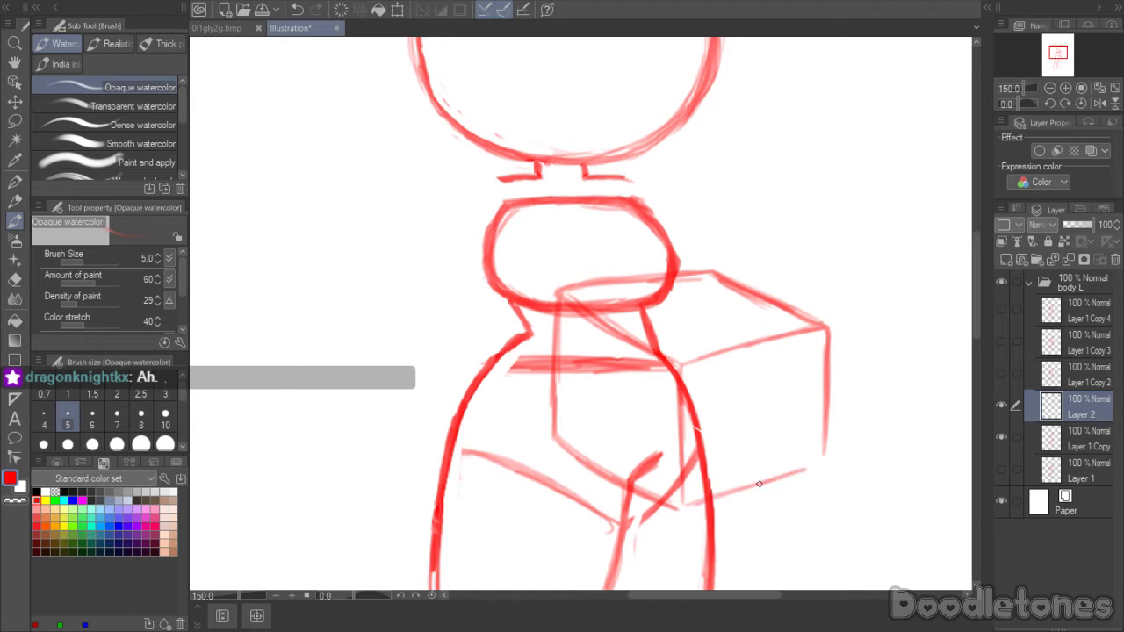
mouse_move(745, 490)
mouse_down()
mouse_move(823, 464)
mouse_move(828, 433)
mouse_up()
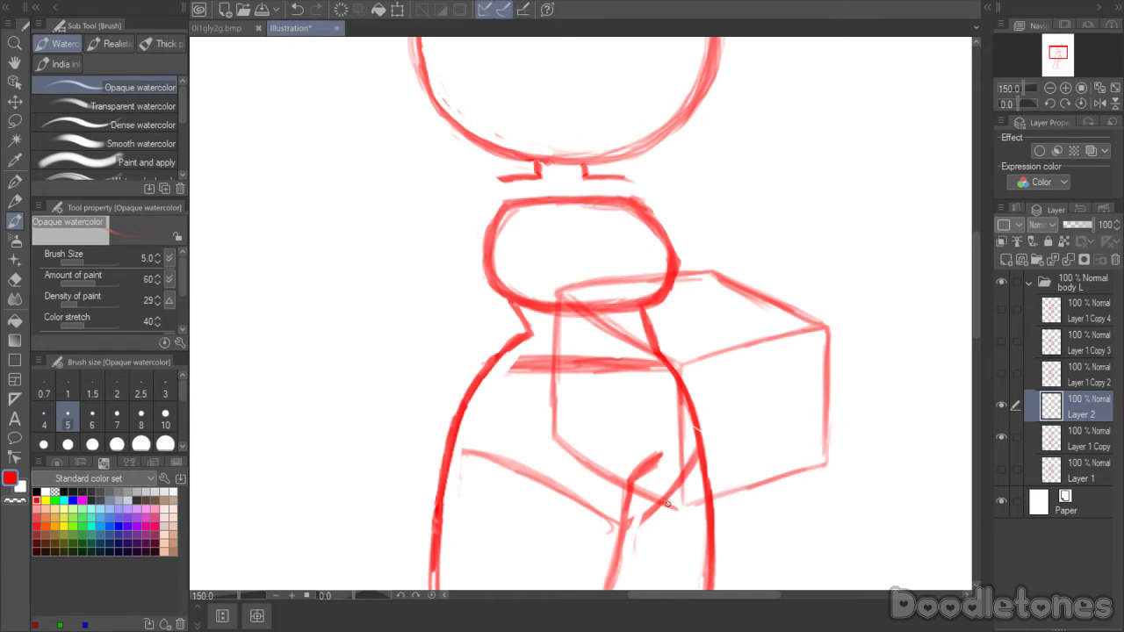
drag(575, 452, 666, 499)
drag(596, 469, 683, 507)
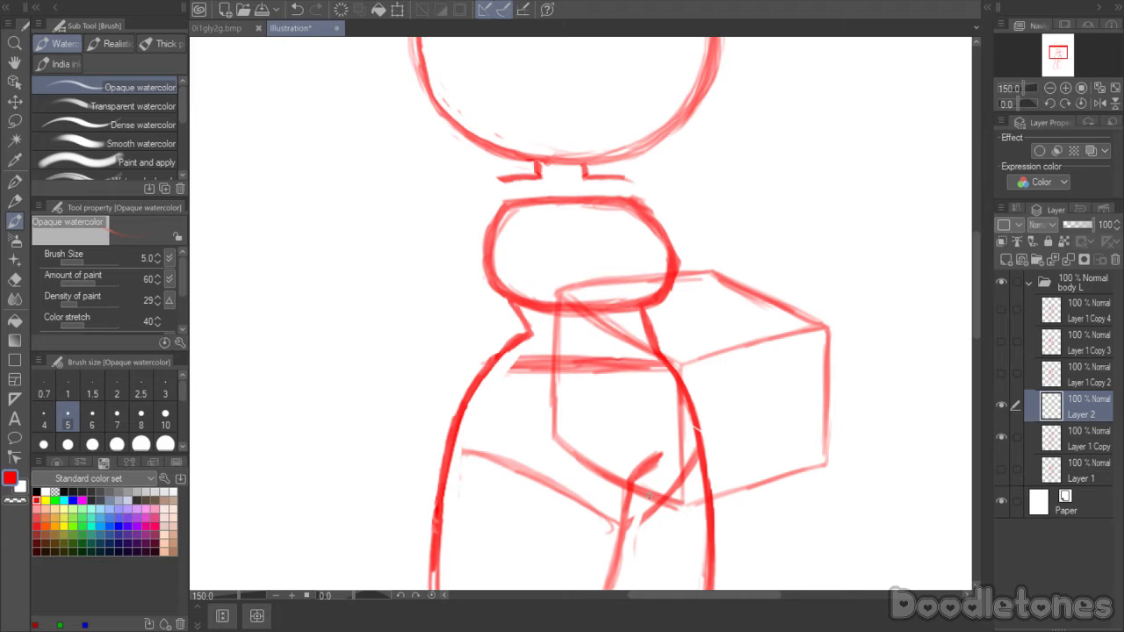
mouse_move(554, 436)
mouse_down()
mouse_move(687, 507)
mouse_move(612, 484)
mouse_move(657, 499)
mouse_up()
click(15, 279)
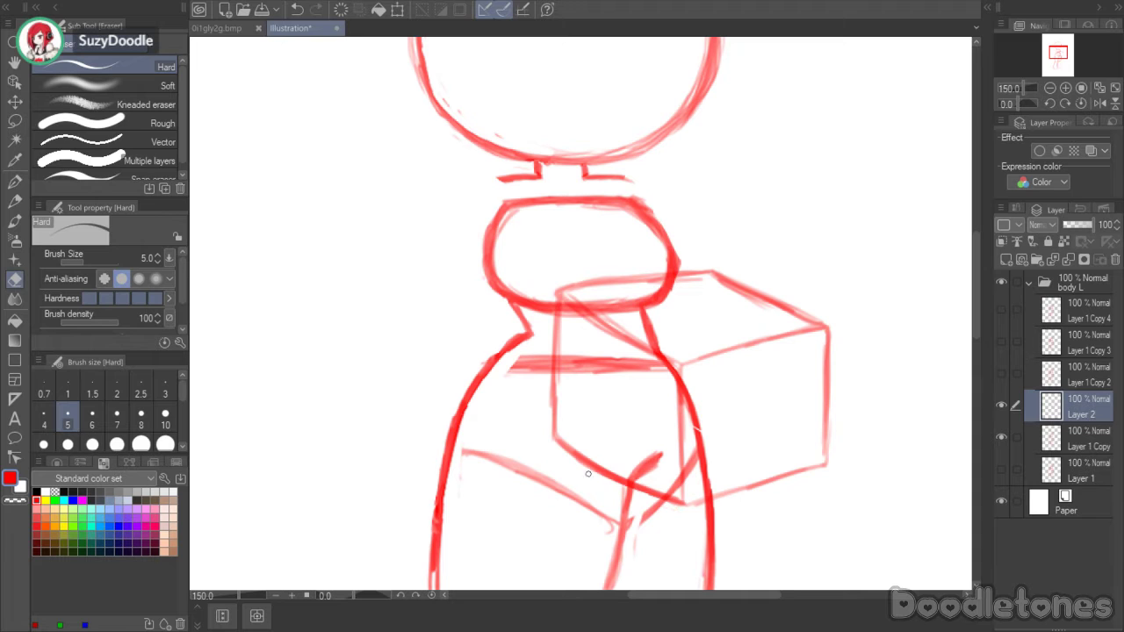
key(b)
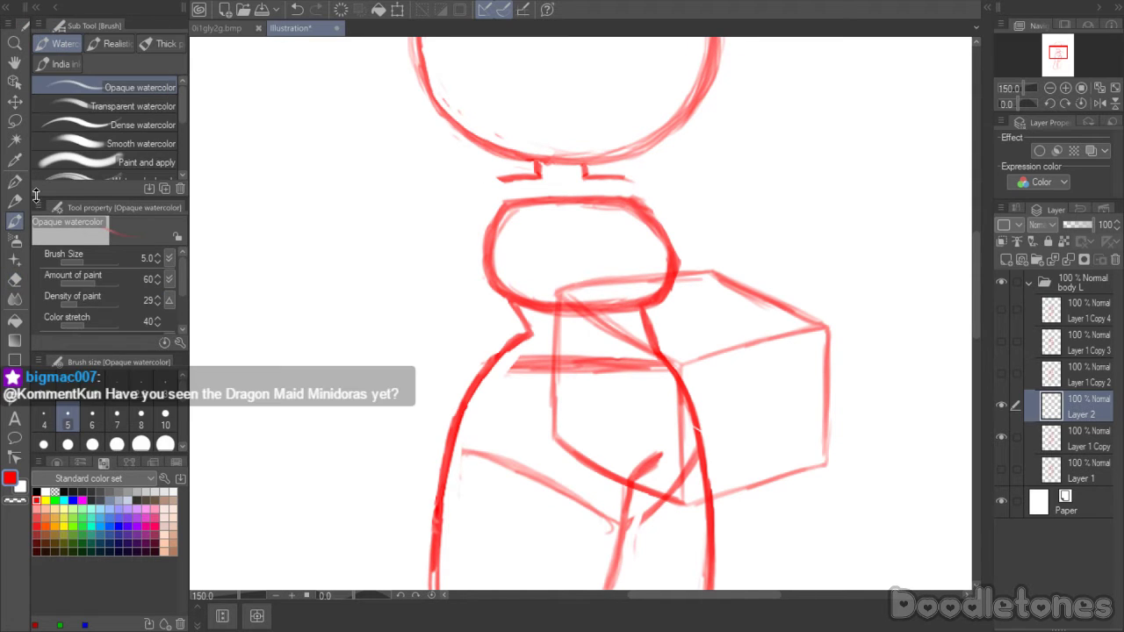
- Draw a diagonal seam line across the box's top face, and undo the small oval sketched on its side
mouse_move(721, 330)
mouse_down()
mouse_move(681, 293)
mouse_move(726, 330)
mouse_up()
drag(654, 284, 742, 346)
drag(692, 316, 741, 345)
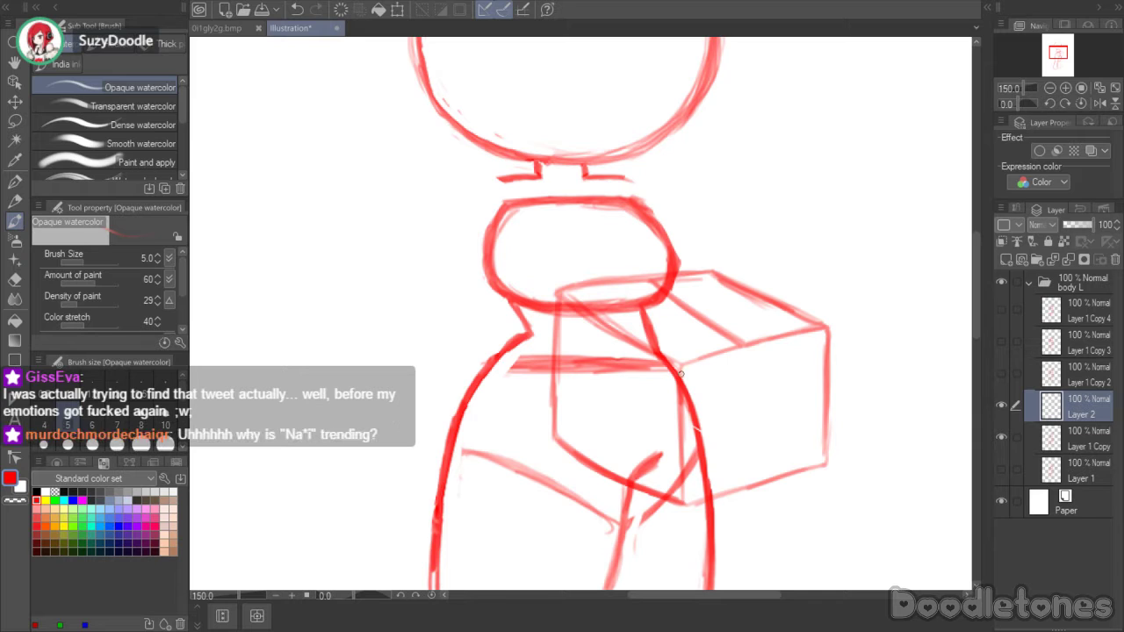
mouse_move(740, 365)
mouse_down()
mouse_move(789, 367)
mouse_move(733, 372)
mouse_move(768, 371)
mouse_move(770, 359)
mouse_up()
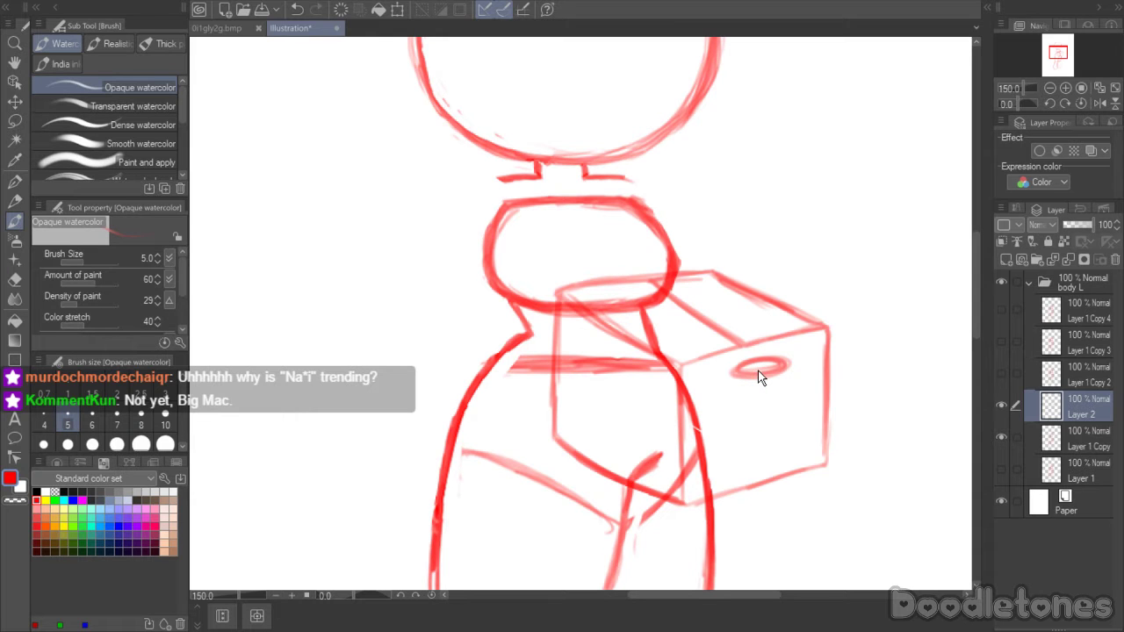
key(ctrl+z)
- Lasso the box, move it left and slightly up in front of the torso, rotate it slightly, apply and deselect
click(14, 120)
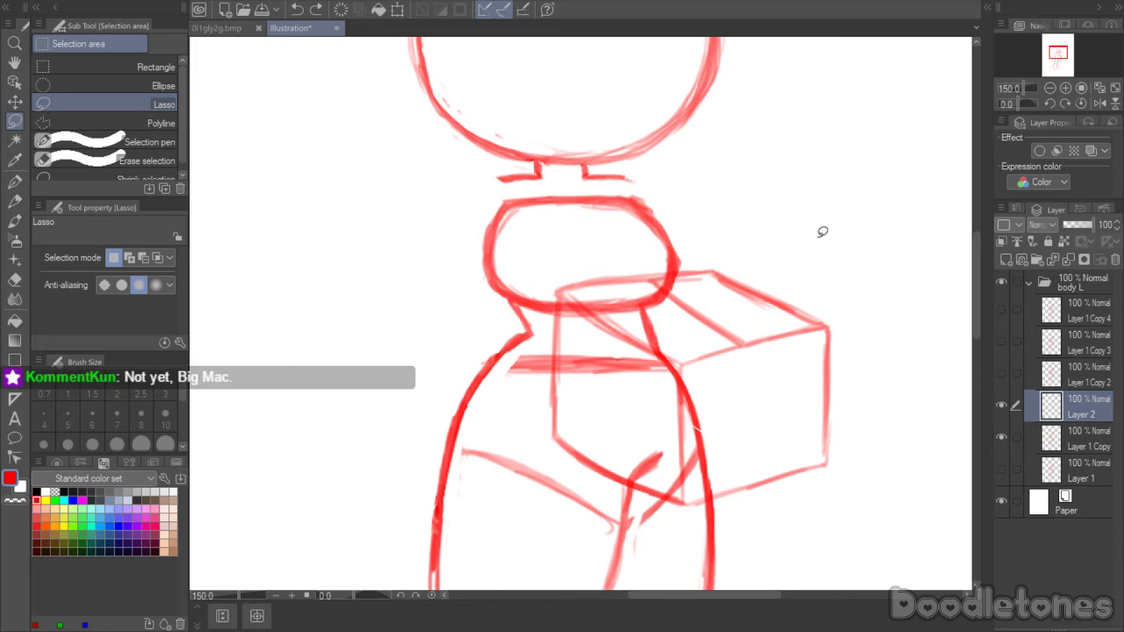
mouse_move(820, 231)
mouse_down()
mouse_move(865, 403)
mouse_move(626, 533)
mouse_move(512, 286)
mouse_move(852, 263)
mouse_up()
click(735, 567)
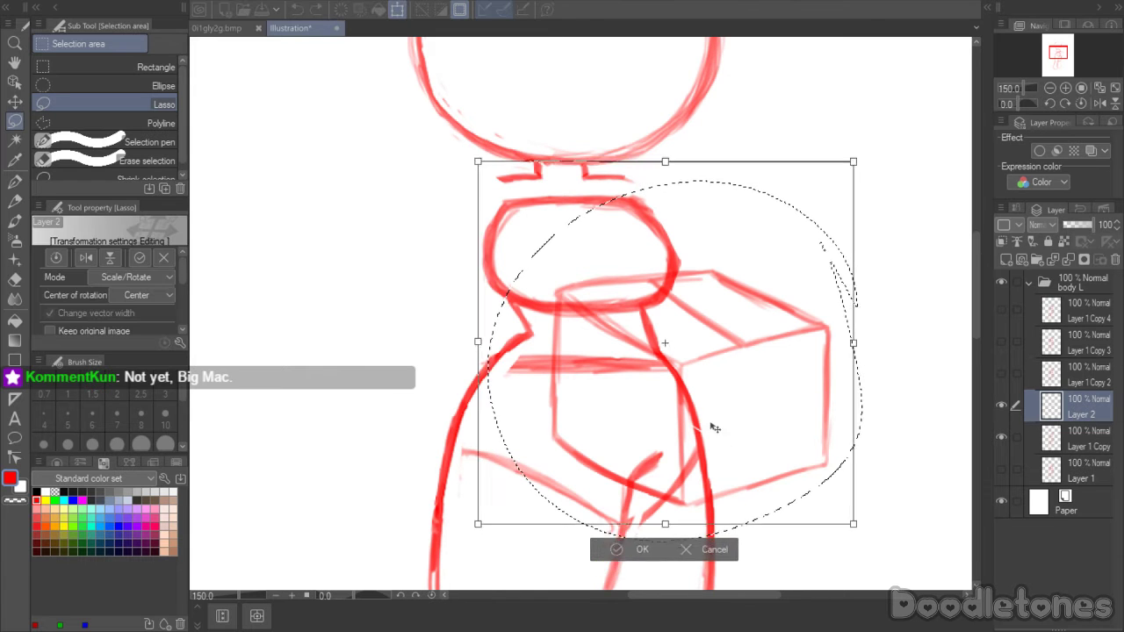
mouse_move(713, 427)
mouse_down()
mouse_move(673, 409)
mouse_move(656, 428)
mouse_up()
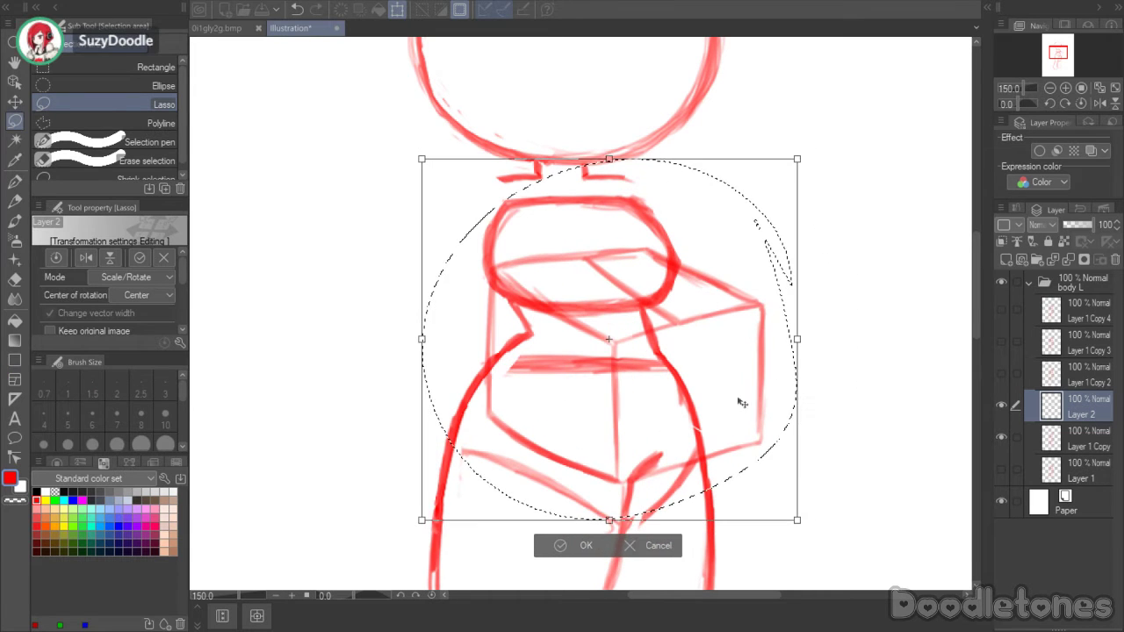
mouse_move(743, 401)
mouse_down()
mouse_move(747, 354)
mouse_move(647, 387)
mouse_up()
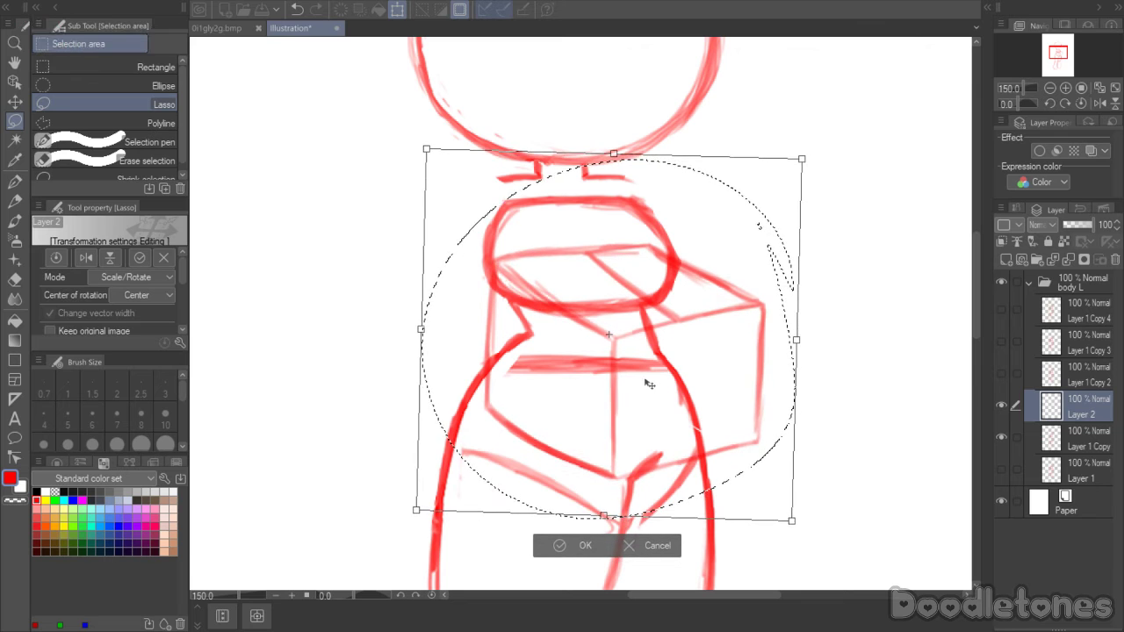
key(Return)
click(834, 341)
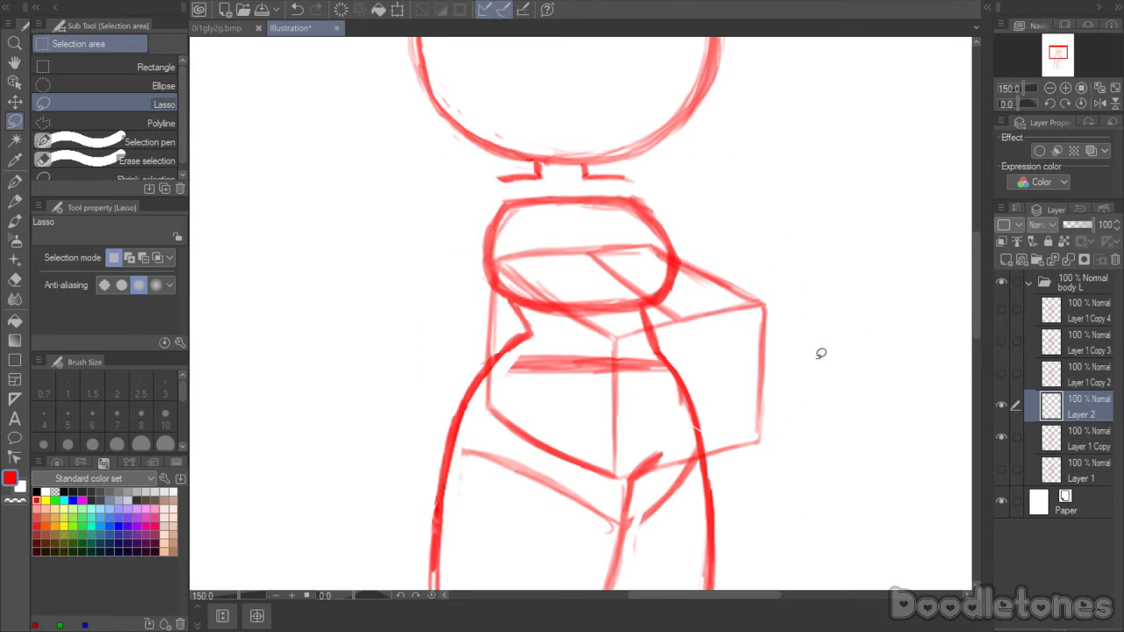
- Add a new layer above Layer 2 and sketch the arm's outer line in blue from the shoulder around the elbow and along the forearm
click(15, 221)
click(119, 526)
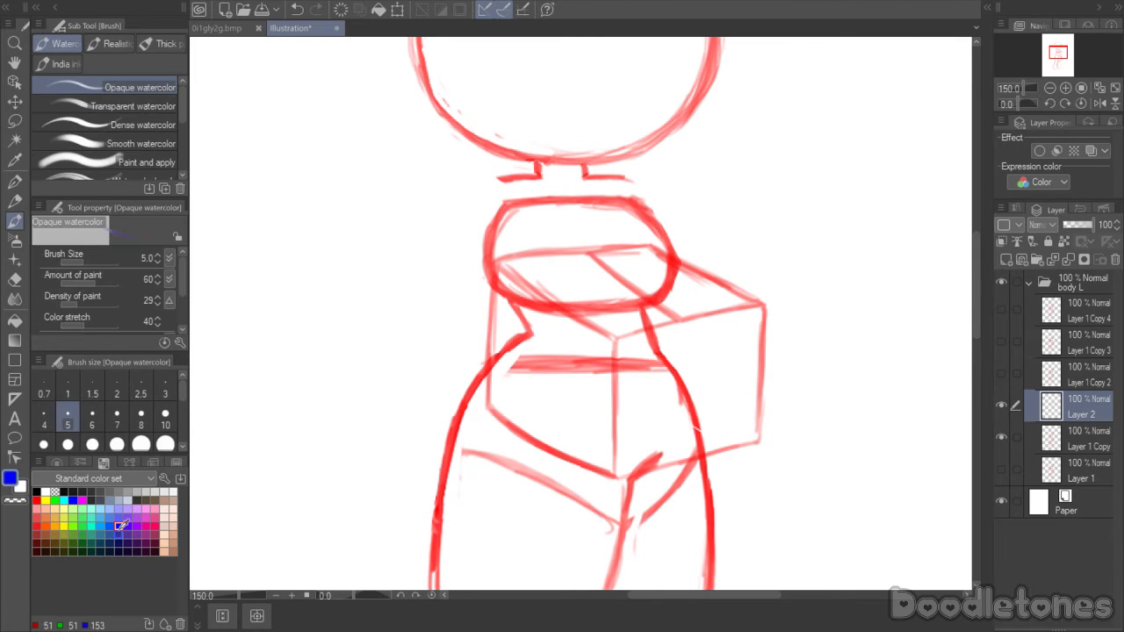
click(1006, 258)
scroll(861, 258, up, 2)
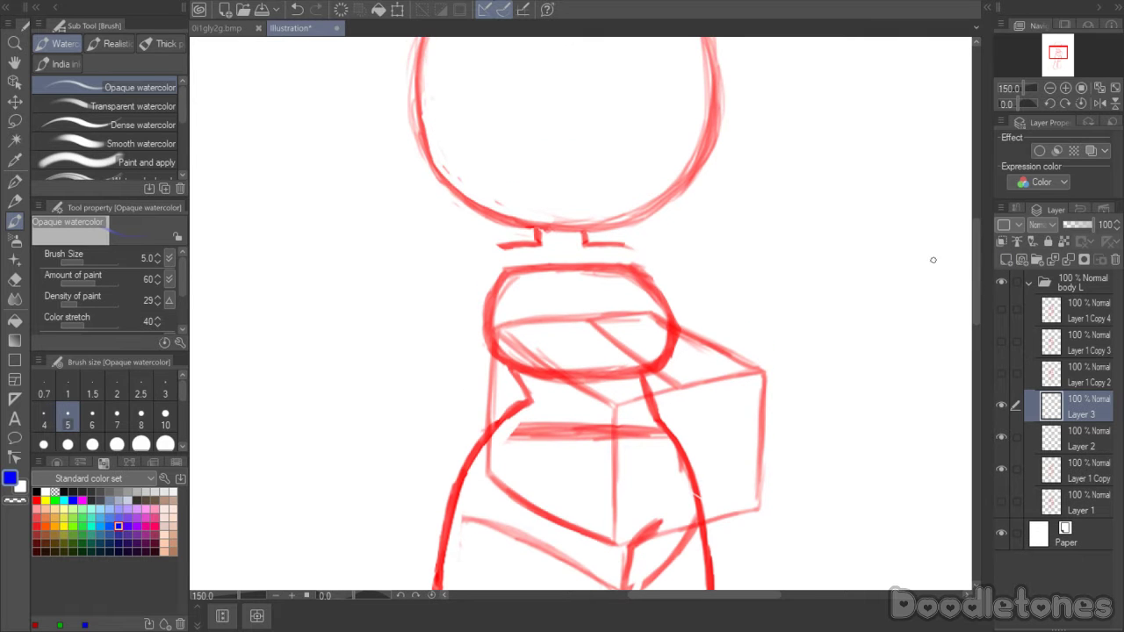
mouse_move(476, 265)
mouse_down()
mouse_move(506, 246)
mouse_move(481, 258)
mouse_move(444, 369)
mouse_move(470, 280)
mouse_move(443, 387)
mouse_up()
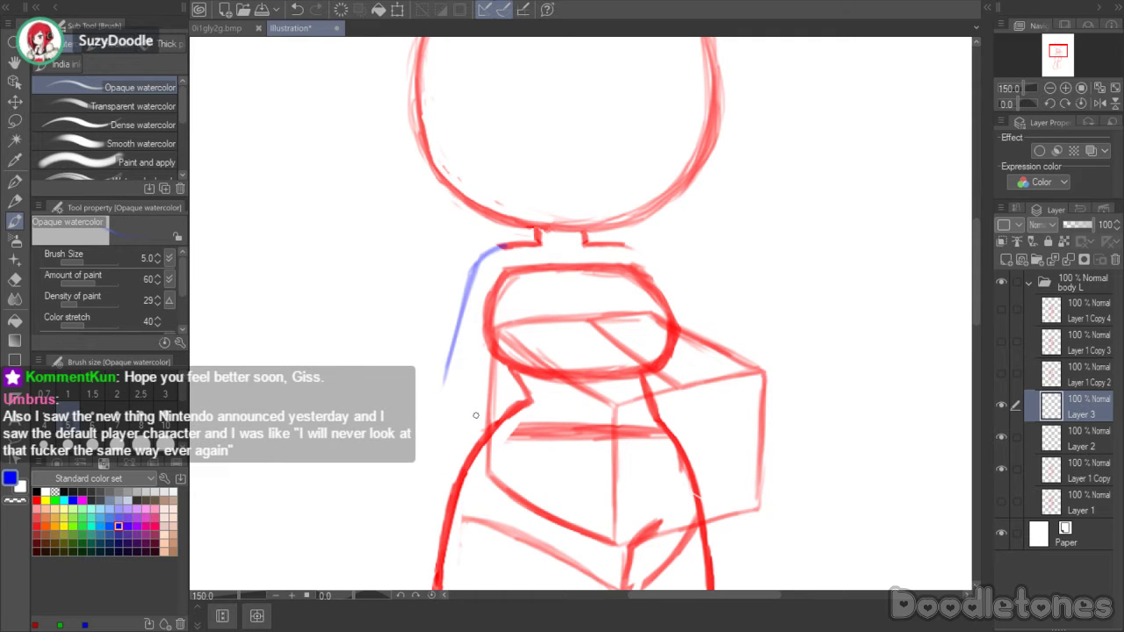
mouse_move(445, 367)
mouse_down()
mouse_move(455, 401)
mouse_move(552, 464)
mouse_up()
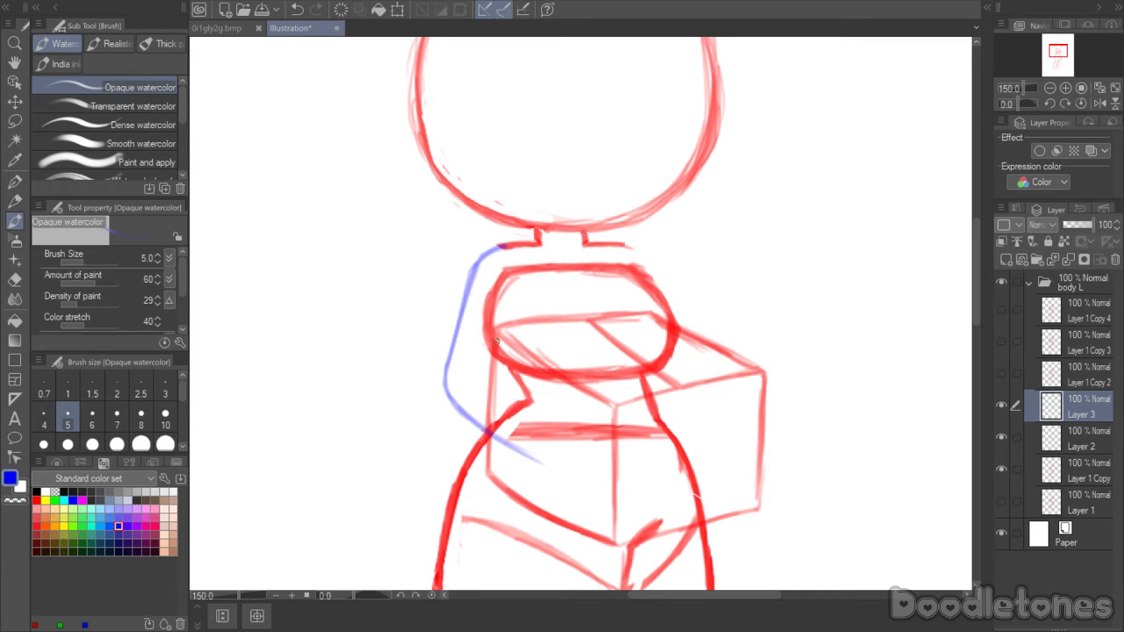
- Draw the forearm's upper edge over the box in blue, thicken its lower edge, and erase the stray marks along the upper line
mouse_move(476, 364)
mouse_down()
mouse_move(541, 376)
mouse_move(503, 369)
mouse_up()
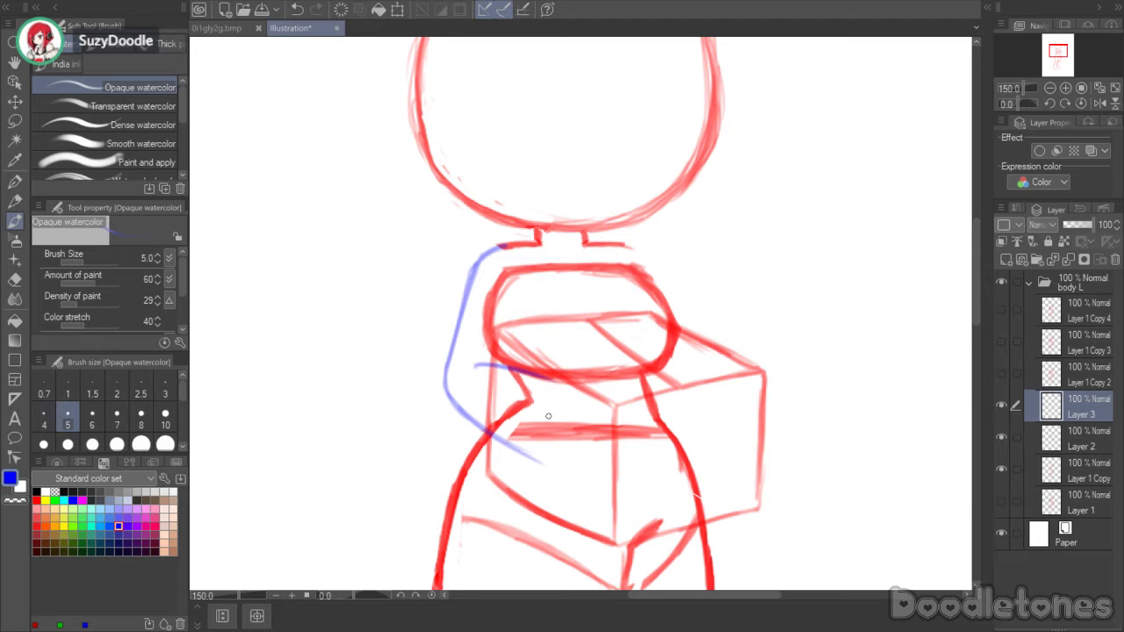
drag(482, 359, 564, 399)
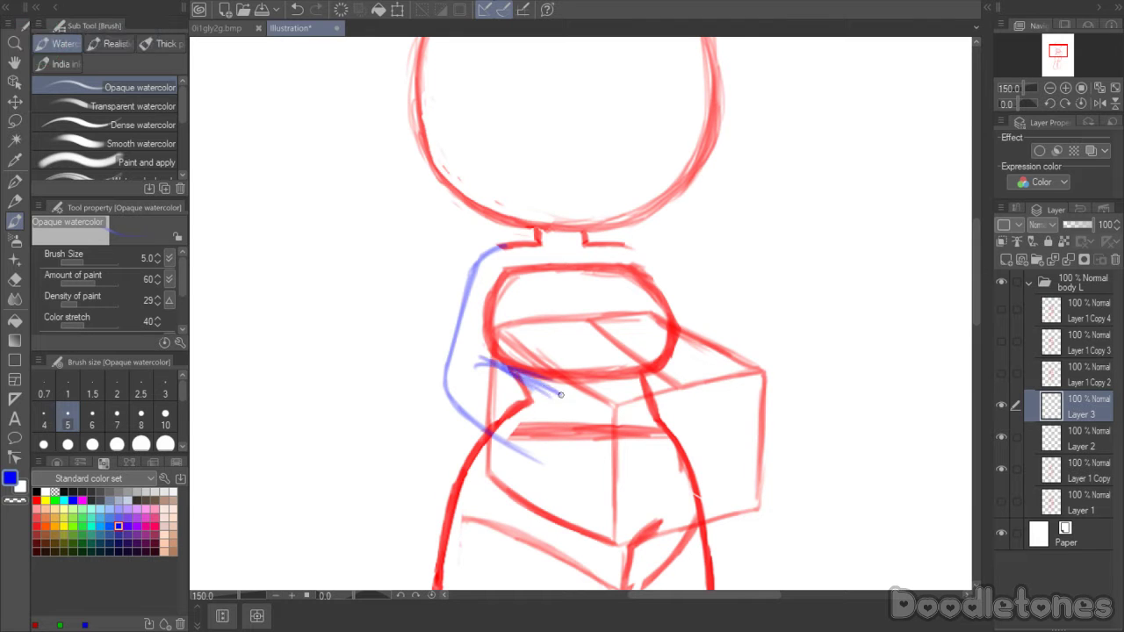
drag(445, 386, 527, 464)
drag(466, 420, 540, 467)
drag(526, 378, 566, 403)
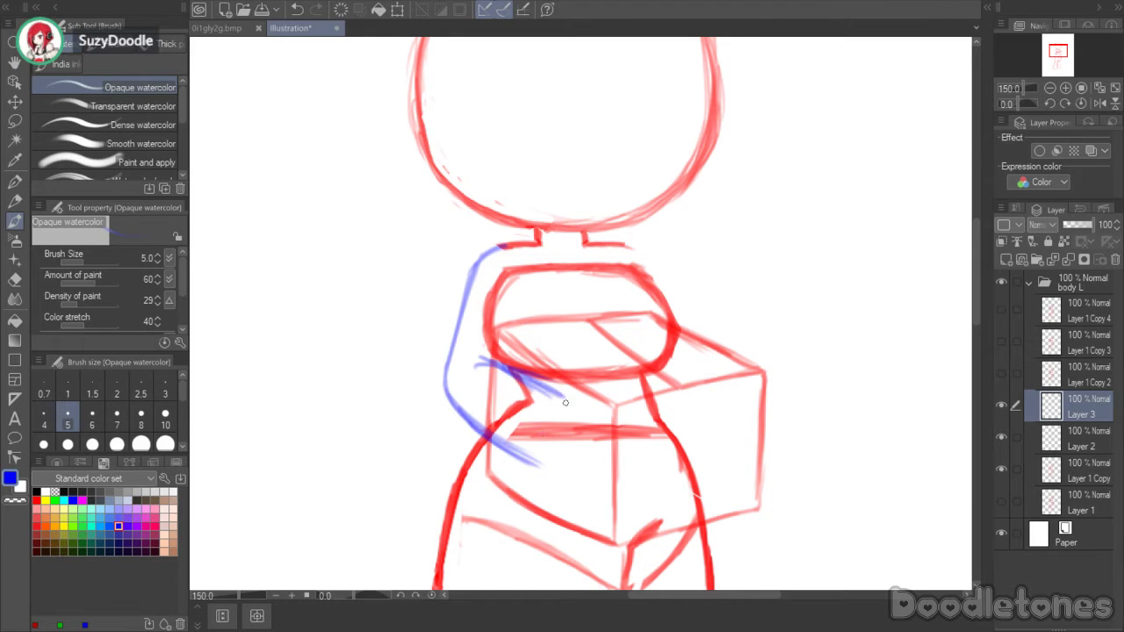
key(e)
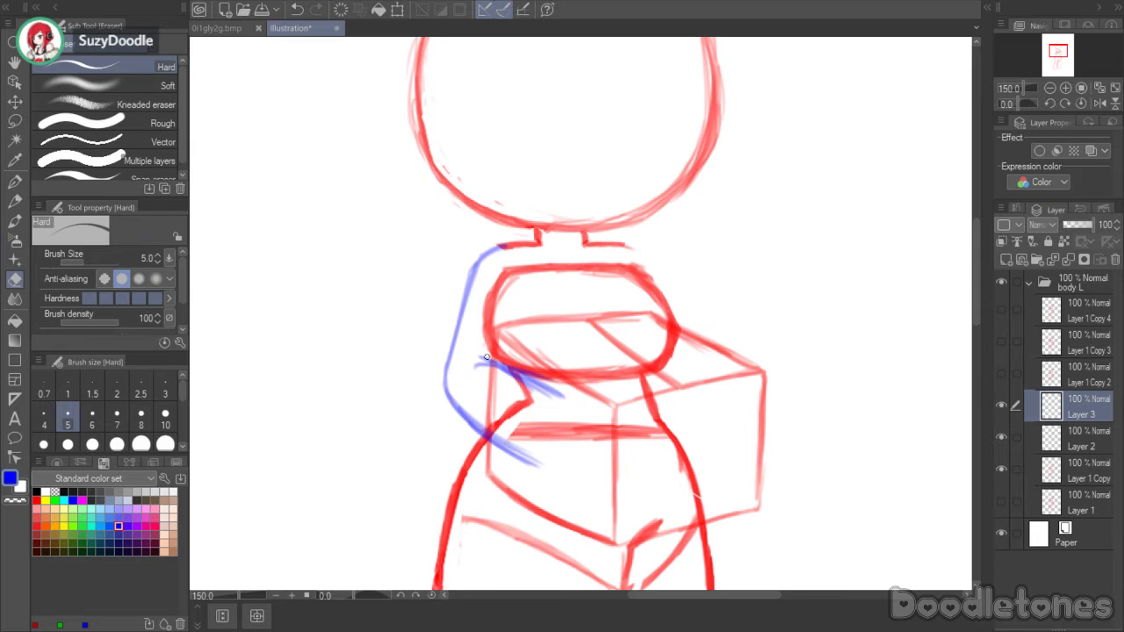
drag(530, 369, 566, 400)
- Thicken the forearm edges and draw a cuff line with a rounded hand at its end, resting on the box's side
key(b)
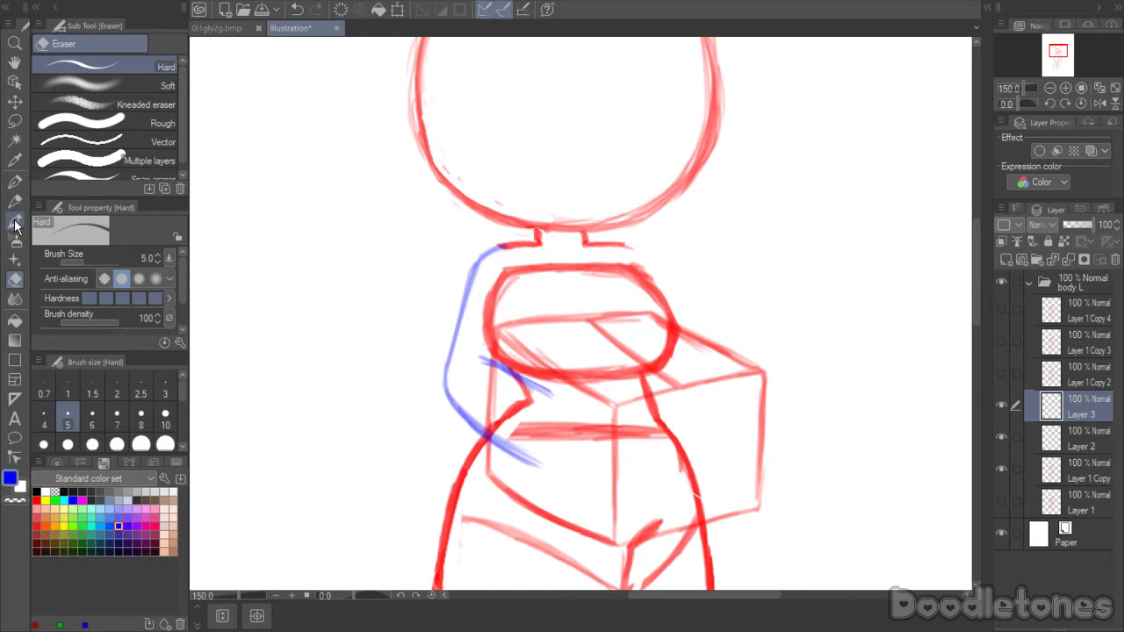
drag(456, 409, 526, 472)
mouse_move(479, 429)
mouse_down()
mouse_move(541, 483)
mouse_move(551, 397)
mouse_move(588, 433)
mouse_move(547, 460)
mouse_move(583, 422)
mouse_move(554, 465)
mouse_move(578, 463)
mouse_move(584, 411)
mouse_move(530, 381)
mouse_move(550, 439)
mouse_move(537, 479)
mouse_up()
drag(496, 362, 550, 403)
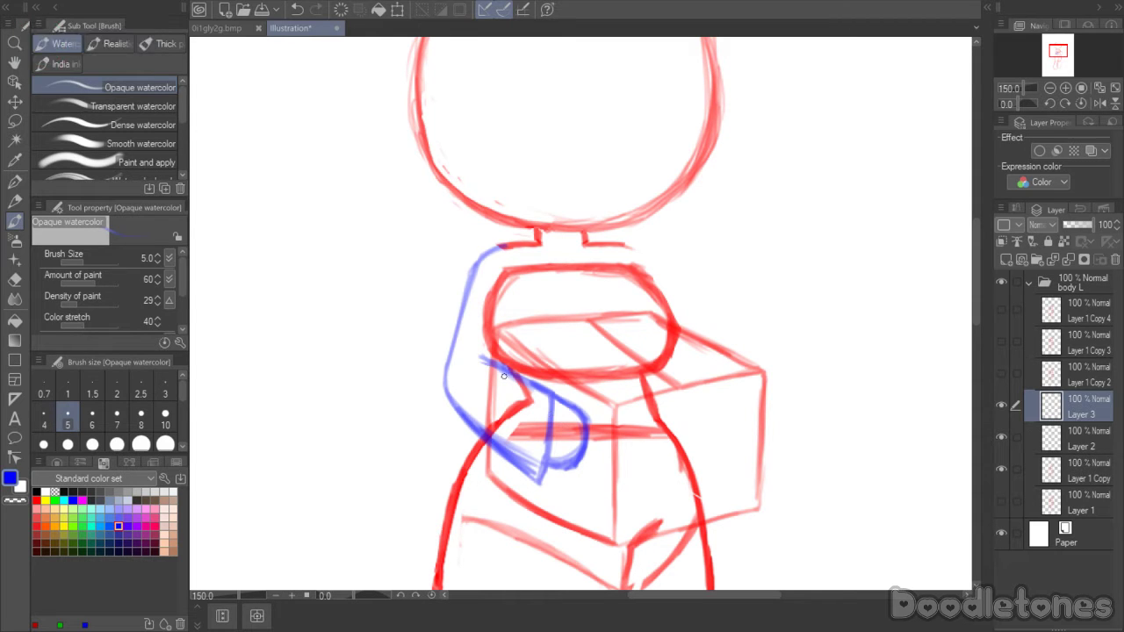
drag(479, 351, 551, 392)
- Erase the rough excess along the forearm's upper edge to leave a thinner line
key(e)
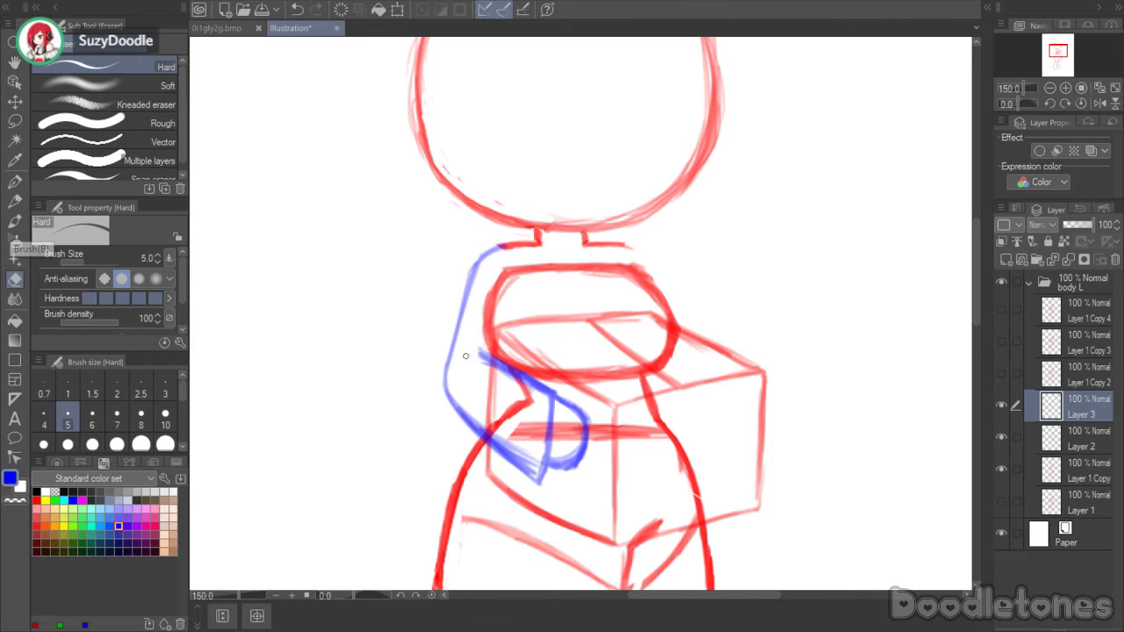
drag(476, 355, 488, 363)
drag(540, 395, 532, 387)
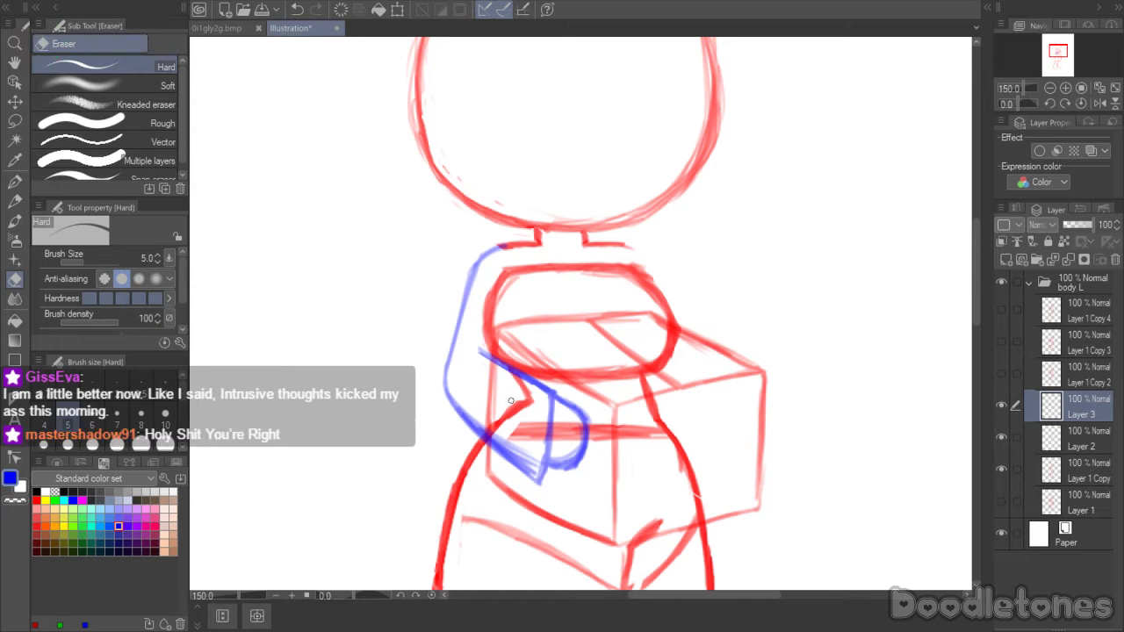
- Lasso the hand, cuff and end of the forearm, move them slightly up and left, and apply the transformation
key(m)
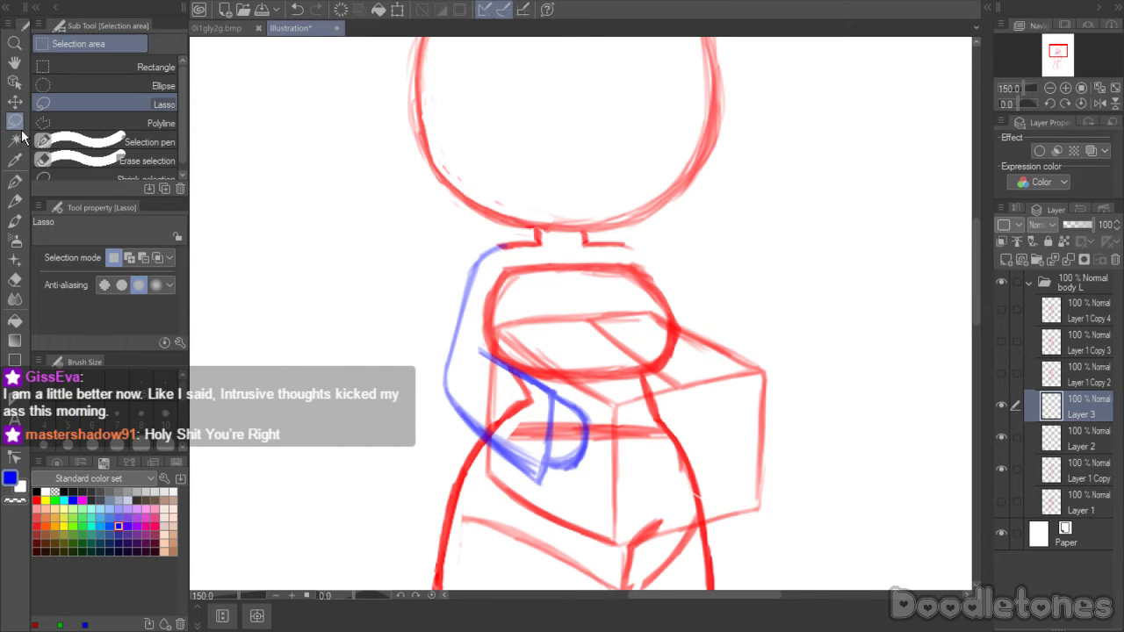
mouse_move(572, 347)
mouse_down()
mouse_move(490, 474)
mouse_move(531, 356)
mouse_up()
click(606, 559)
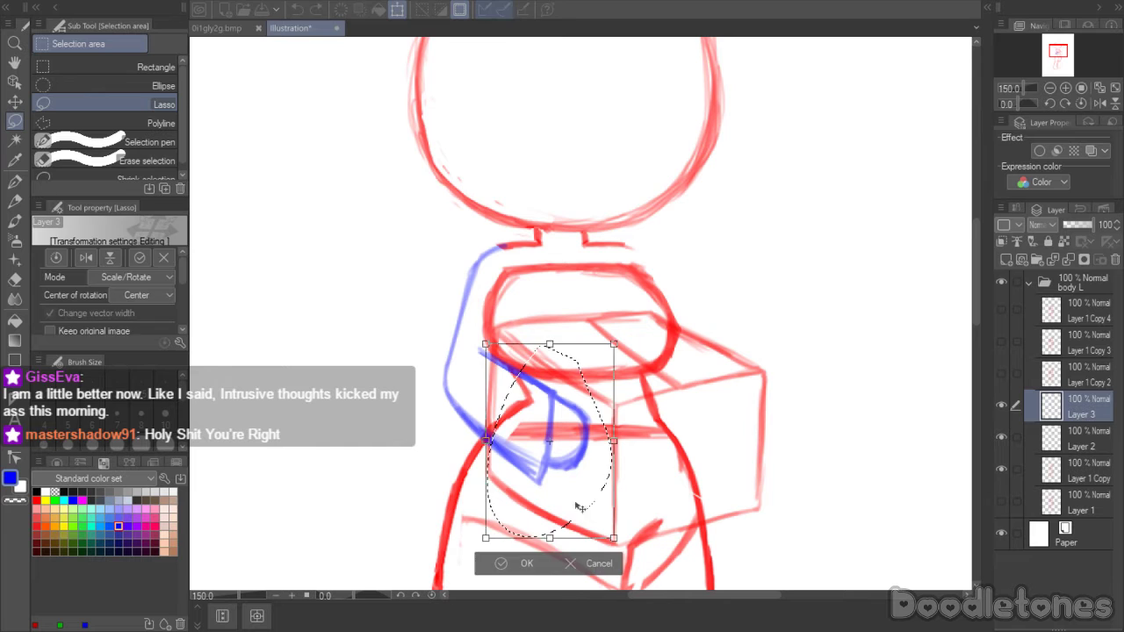
drag(575, 479, 561, 466)
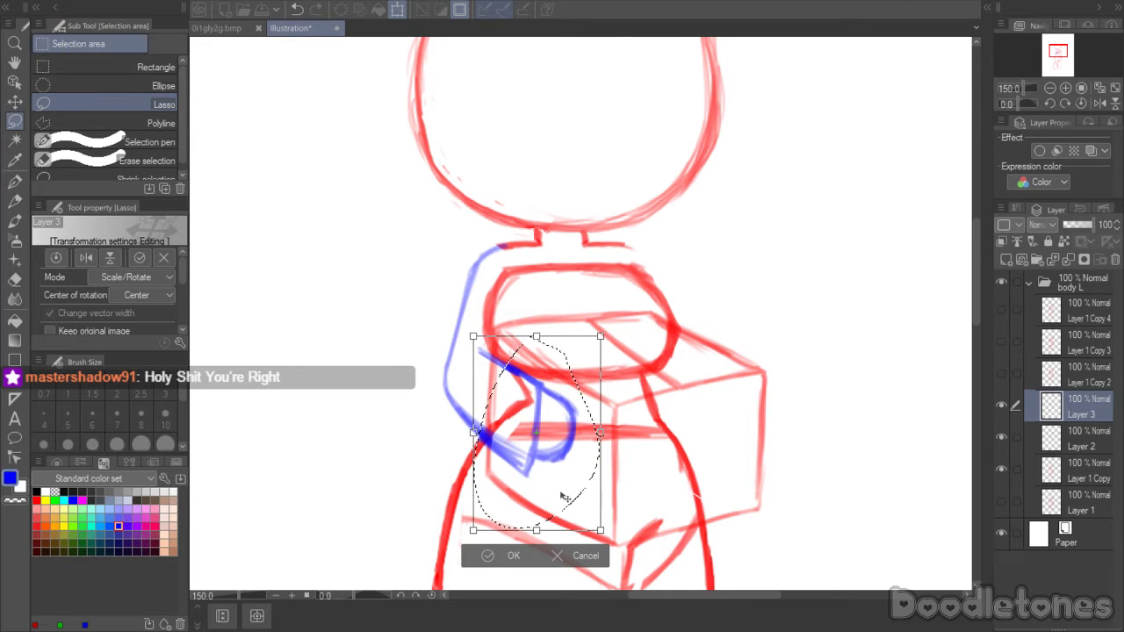
click(489, 557)
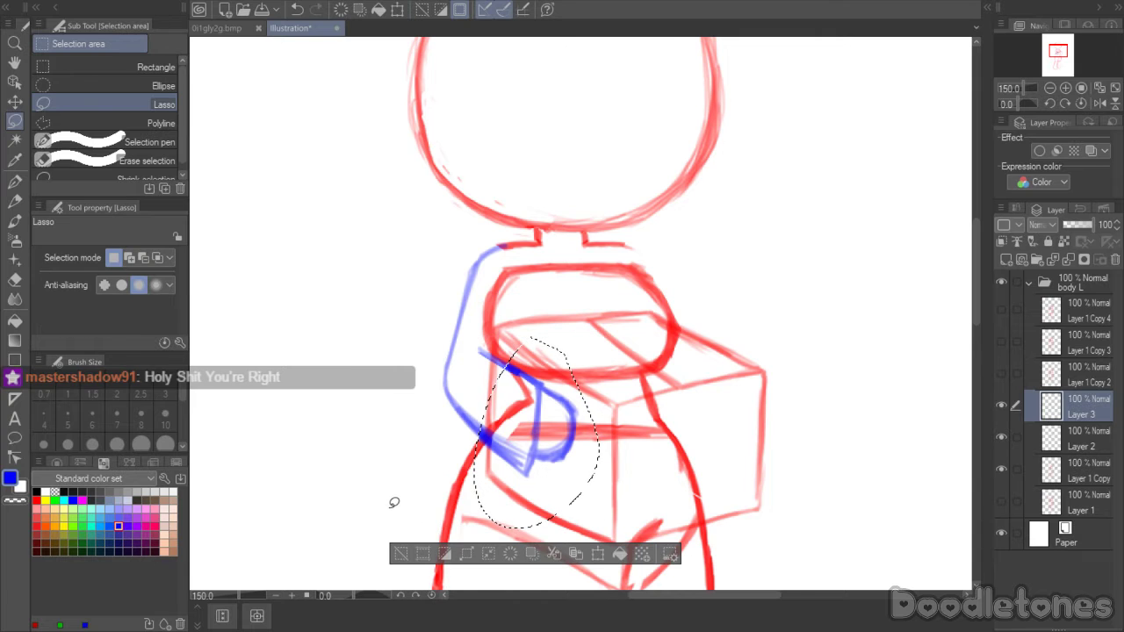
- Reinforce the forearm, add thumb and finger shapes to the hand, and draw the opposite shoulder and upper arm down to the box
click(15, 219)
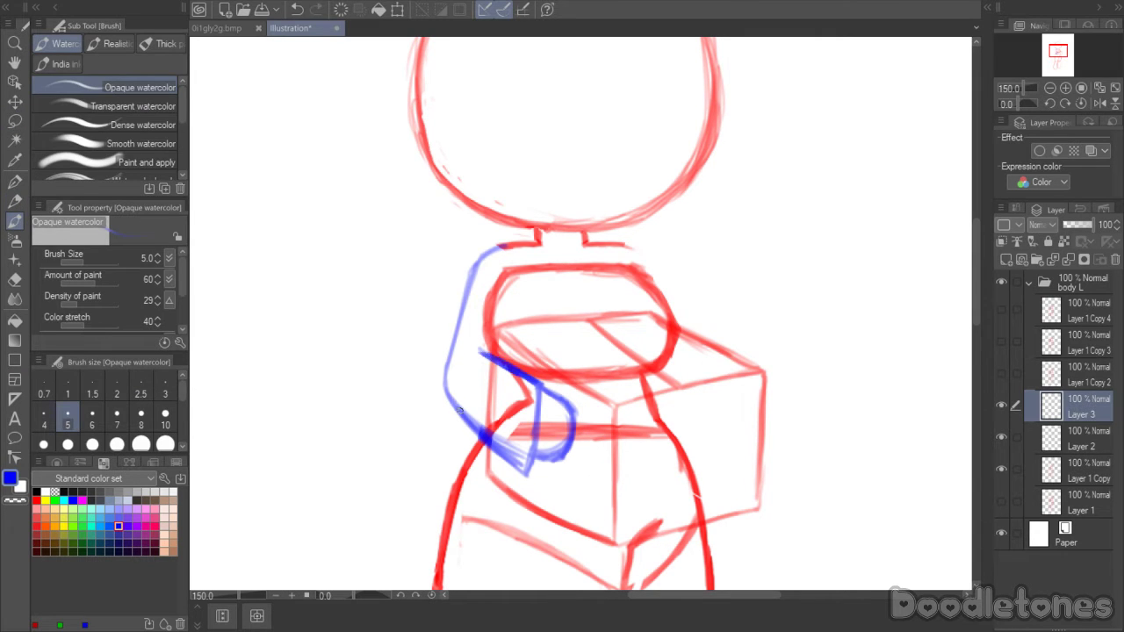
mouse_move(458, 411)
mouse_down()
mouse_move(530, 476)
mouse_move(555, 392)
mouse_move(569, 391)
mouse_move(582, 450)
mouse_move(540, 460)
mouse_move(587, 444)
mouse_move(578, 420)
mouse_up()
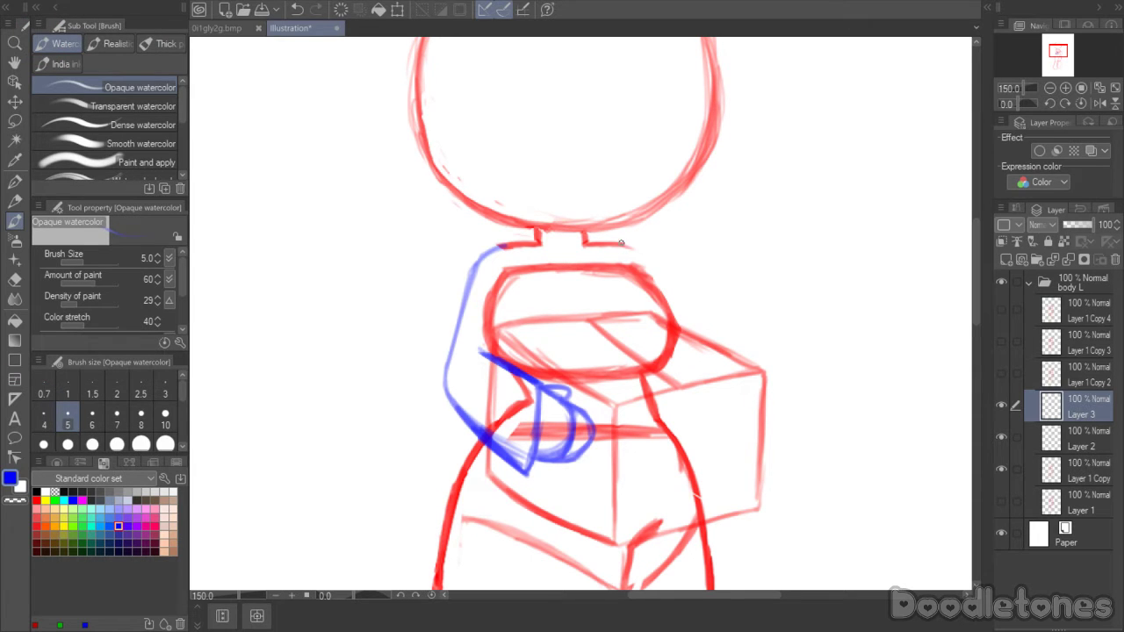
mouse_move(621, 243)
mouse_down()
mouse_move(652, 257)
mouse_move(669, 289)
mouse_move(661, 267)
mouse_move(686, 328)
mouse_up()
drag(670, 287, 686, 327)
- On Layer 1 Copy, lasso the body lines showing through the box, delete them and deselect
click(1085, 477)
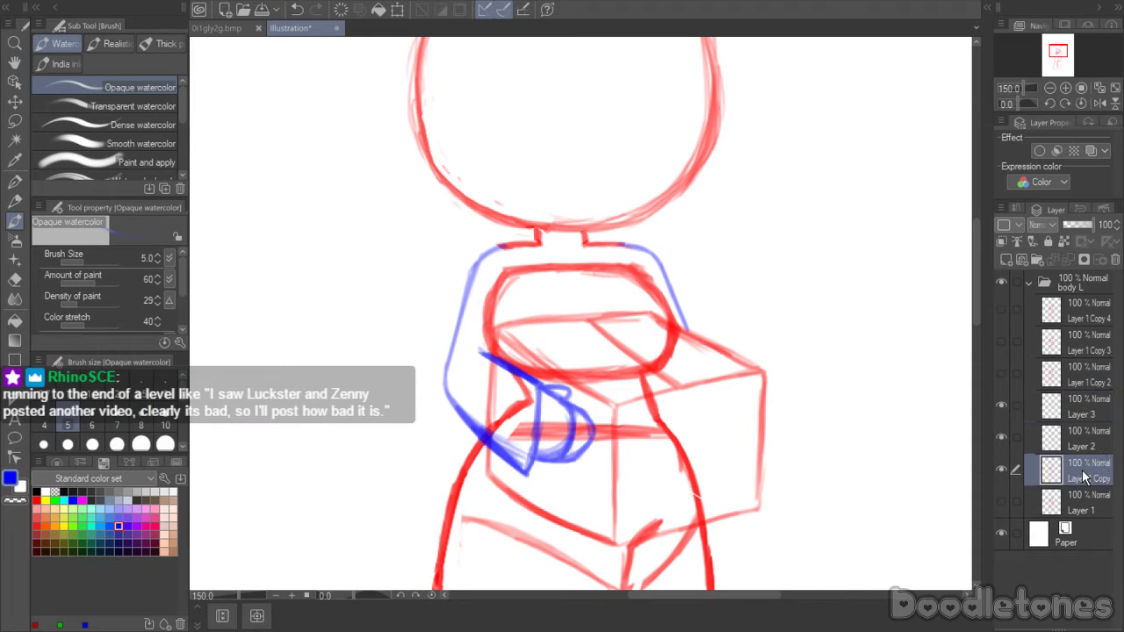
click(15, 123)
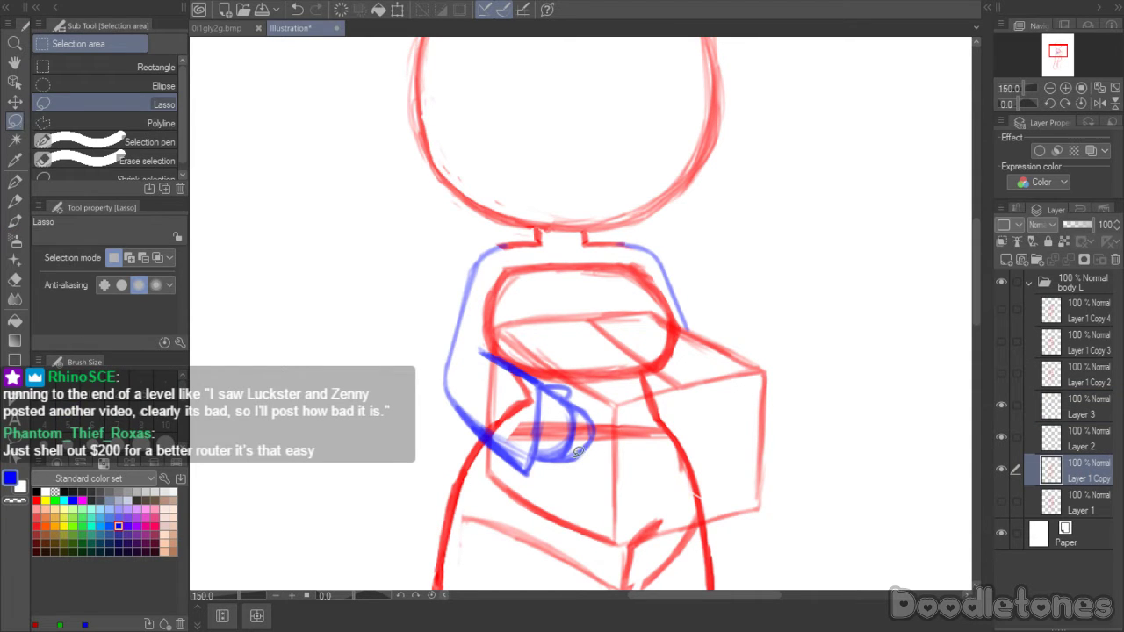
mouse_move(505, 473)
mouse_down()
mouse_move(493, 439)
mouse_move(507, 326)
mouse_move(615, 311)
mouse_move(676, 318)
mouse_move(720, 382)
mouse_move(732, 486)
mouse_move(696, 520)
mouse_move(624, 533)
mouse_move(506, 479)
mouse_up()
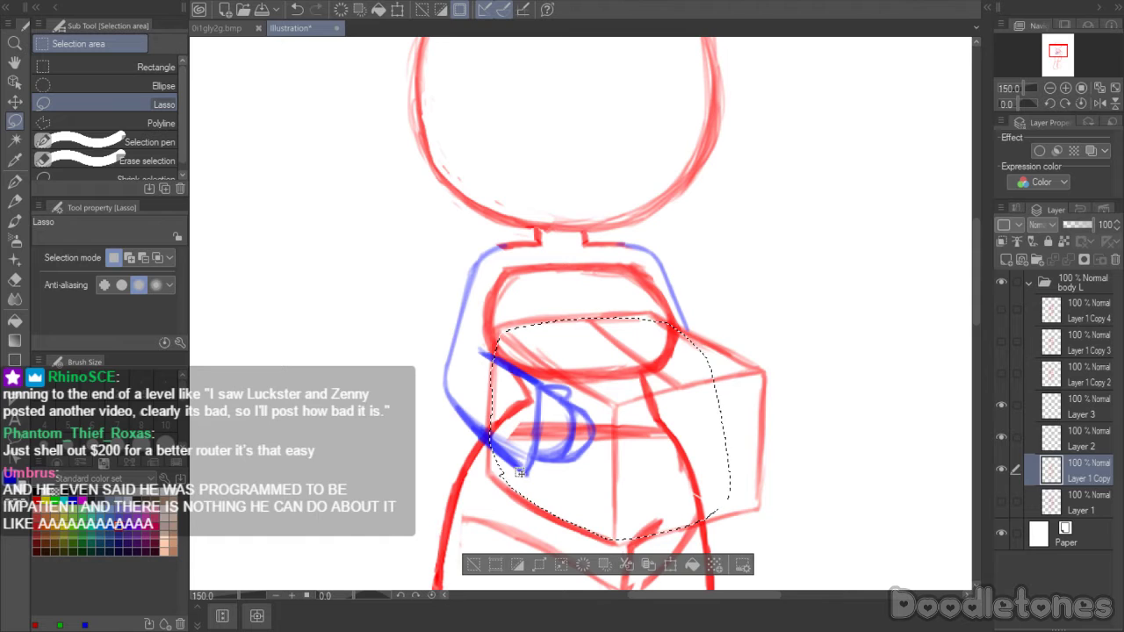
key(Delete)
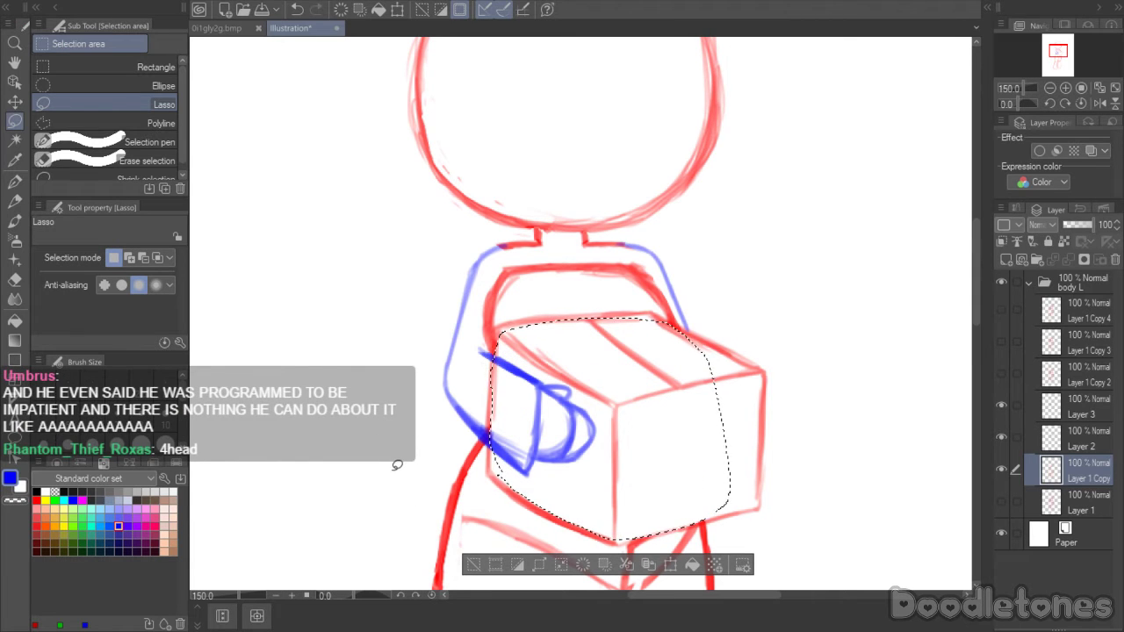
key(ctrl+d)
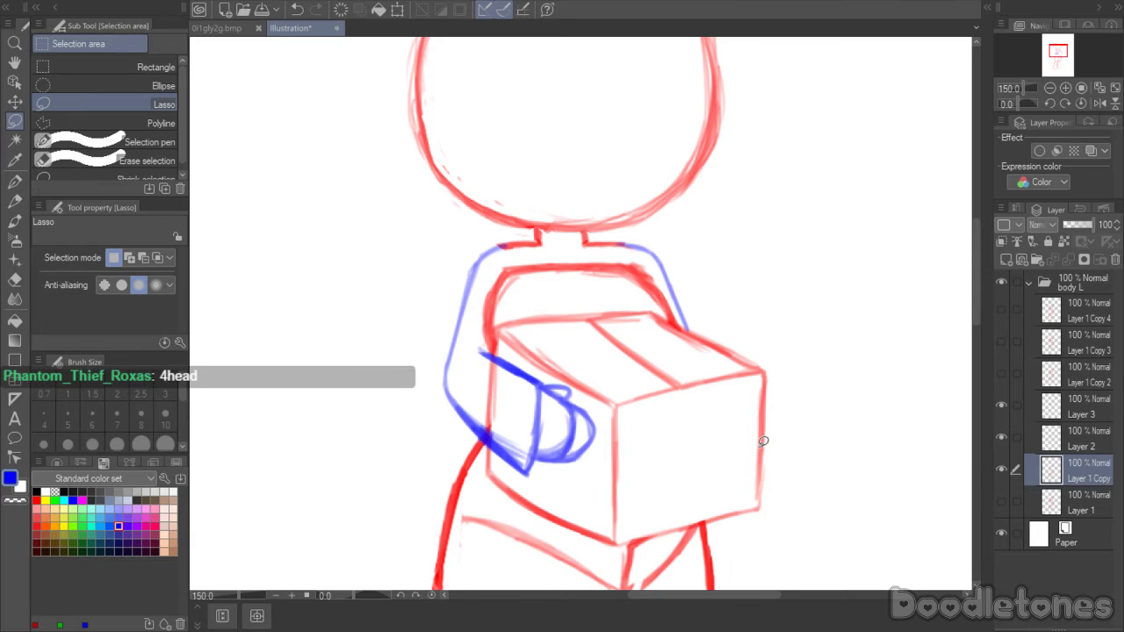
- On Layer 2, lasso the part of the box's edge inside the forearm, delete it and deselect
click(1052, 439)
mouse_move(509, 446)
mouse_down()
mouse_move(477, 359)
mouse_move(539, 399)
mouse_up()
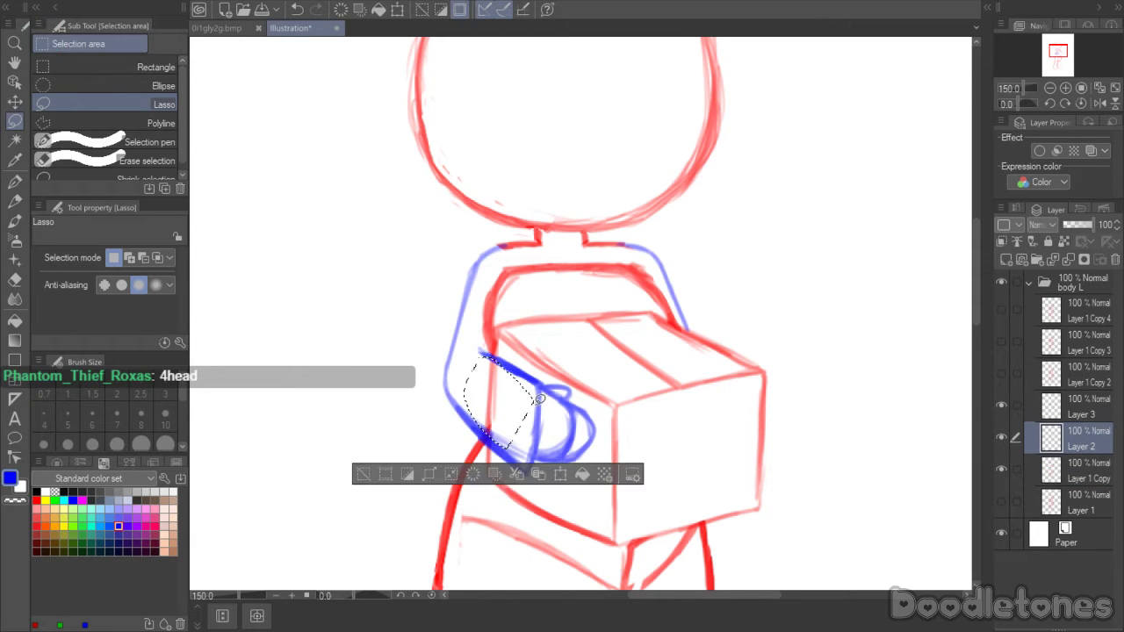
key(Delete)
key(ctrl+d)
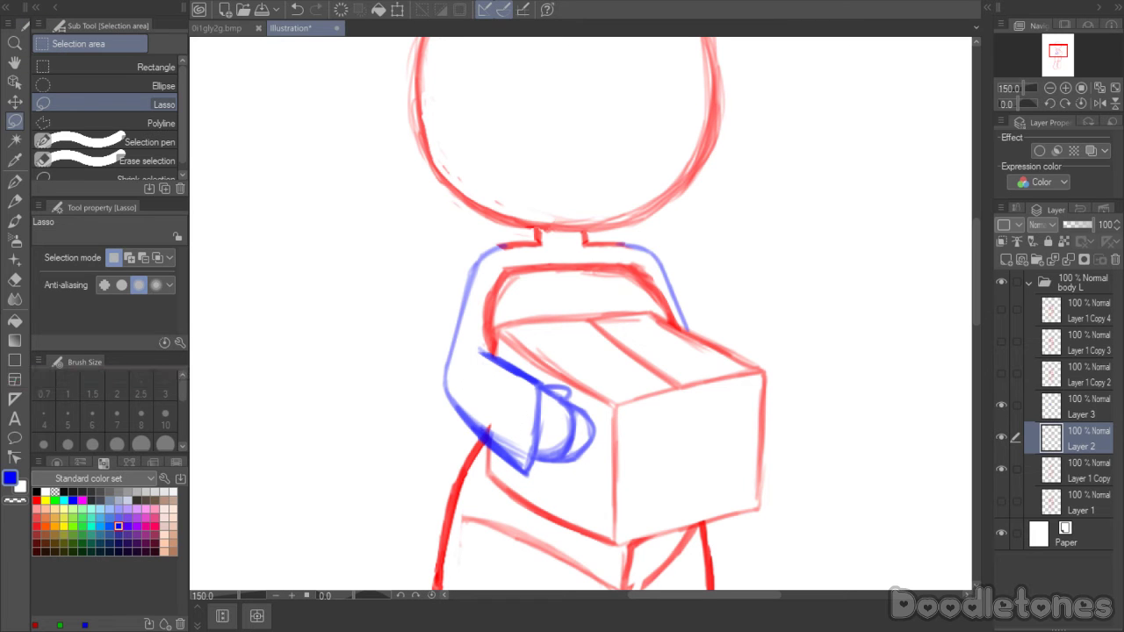
- Lasso the box on Layer 2, move it slightly to the right, apply the transformation and deselect
click(1058, 413)
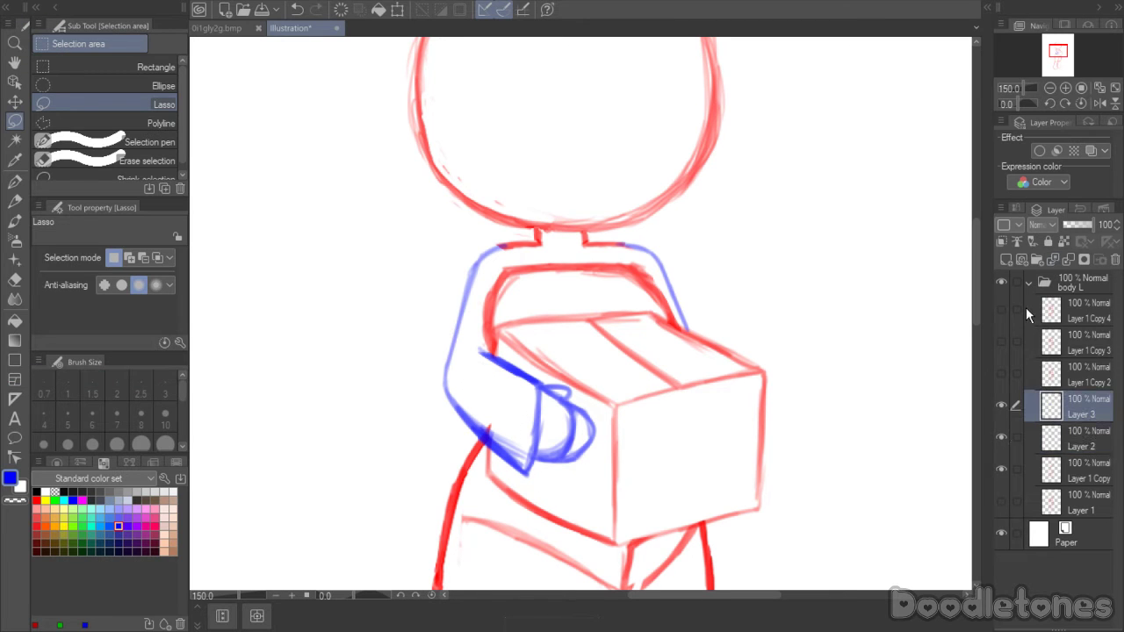
scroll(878, 390, down, 5)
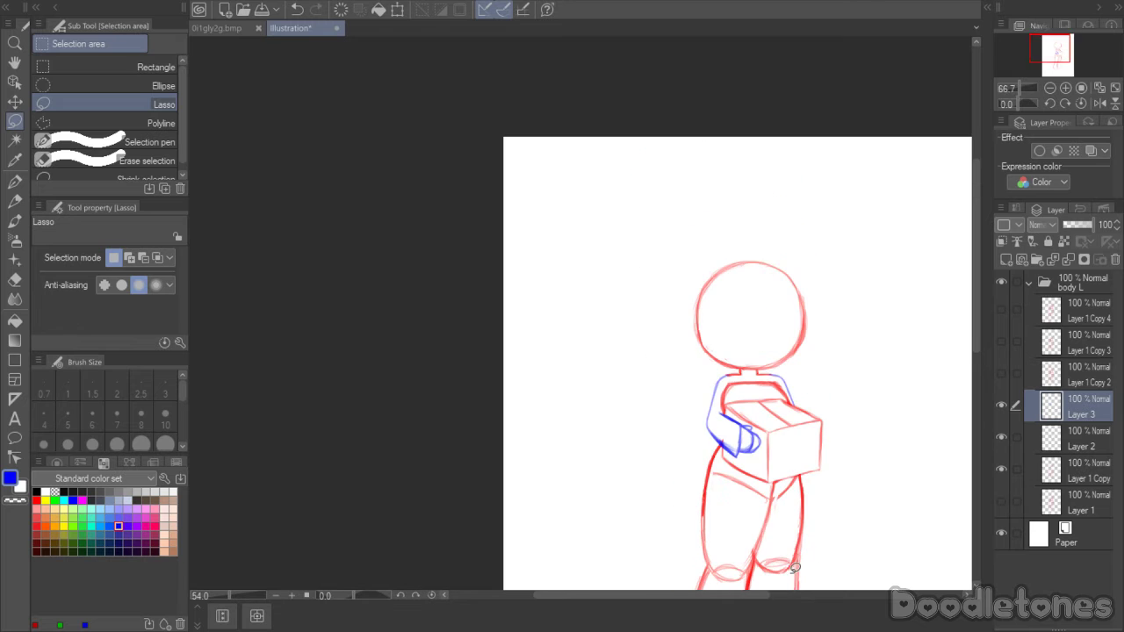
scroll(615, 437, up, 4)
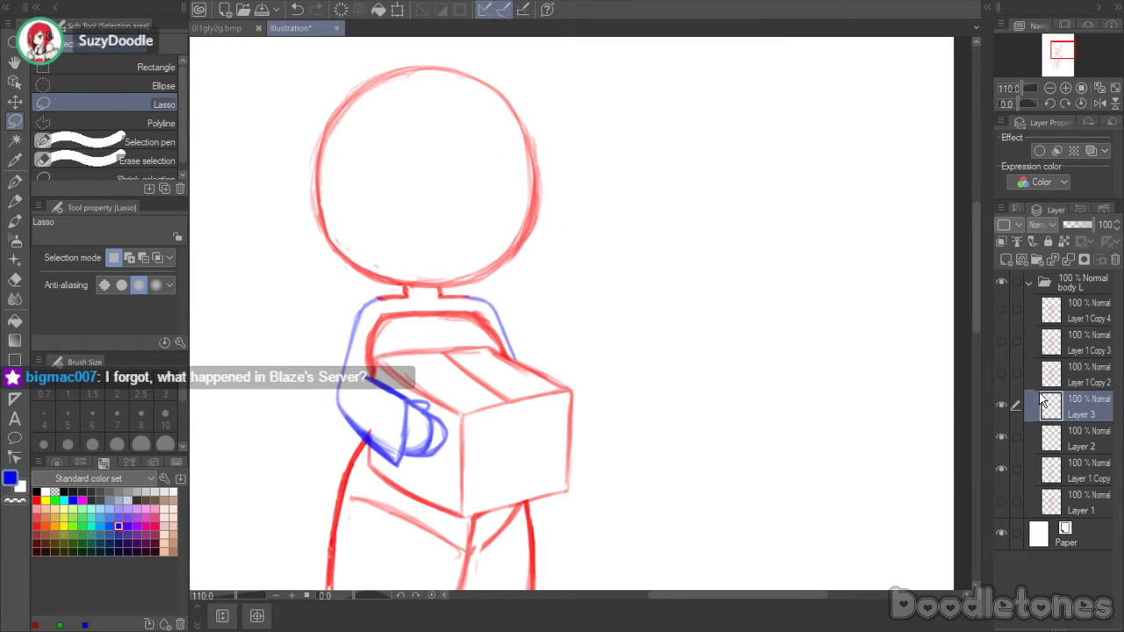
click(1052, 442)
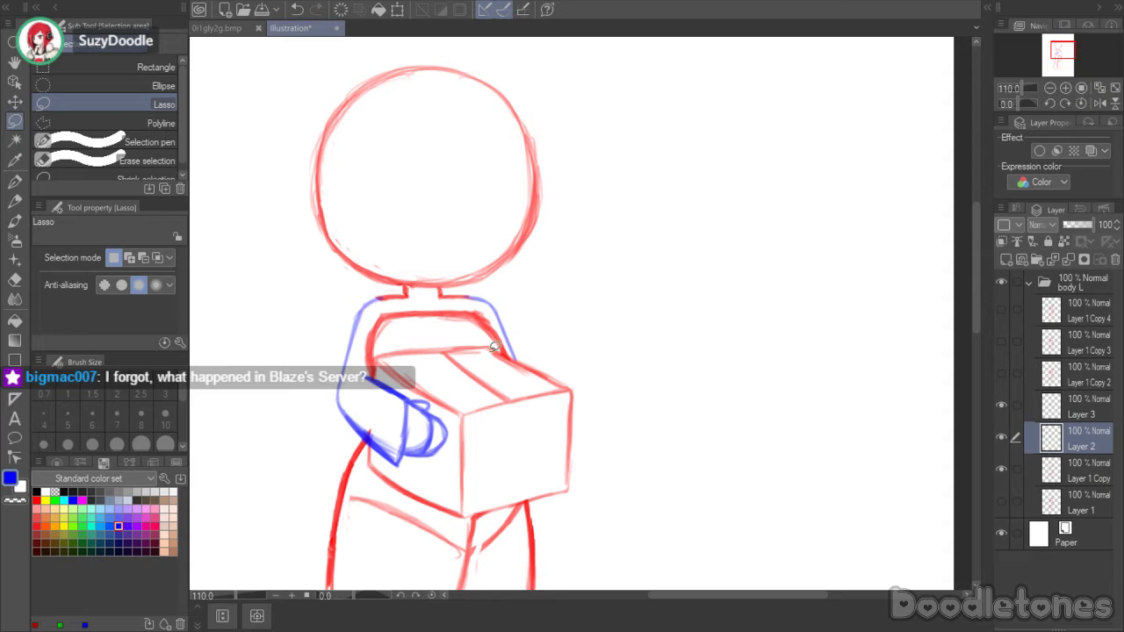
mouse_move(585, 322)
mouse_down()
mouse_move(610, 381)
mouse_move(354, 343)
mouse_move(583, 327)
mouse_up()
click(536, 575)
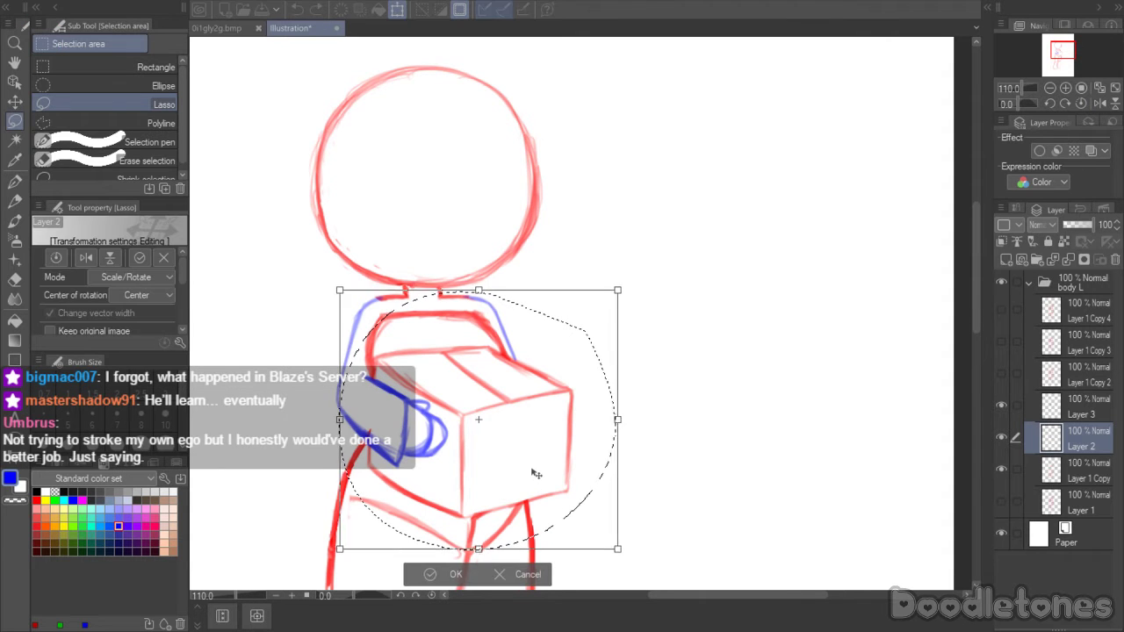
drag(543, 475, 542, 484)
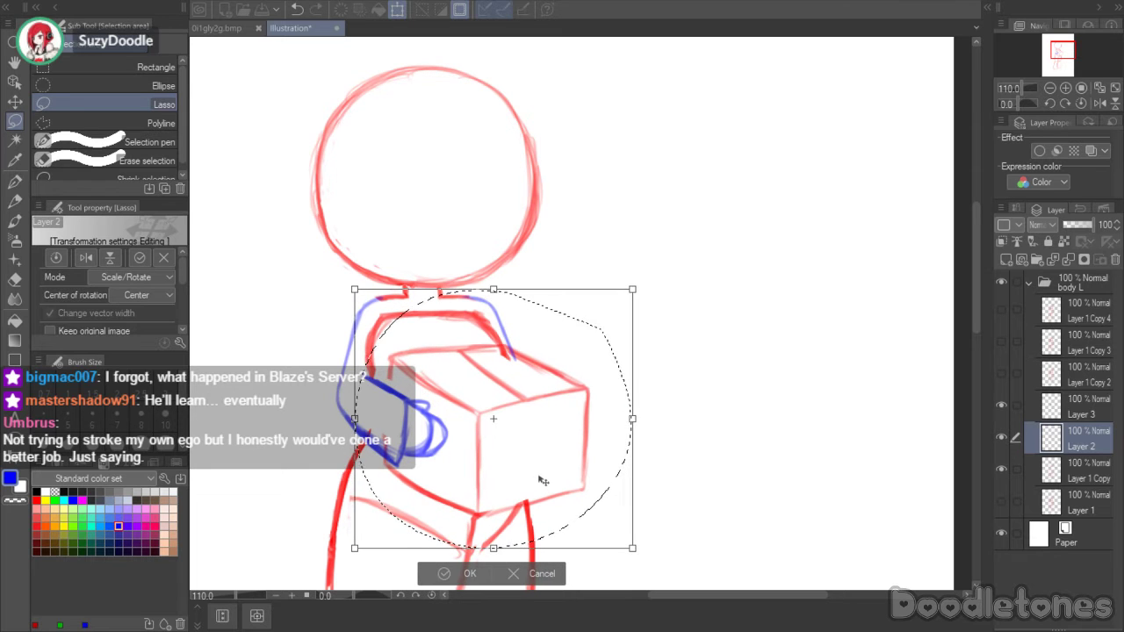
click(451, 575)
key(ctrl+d)
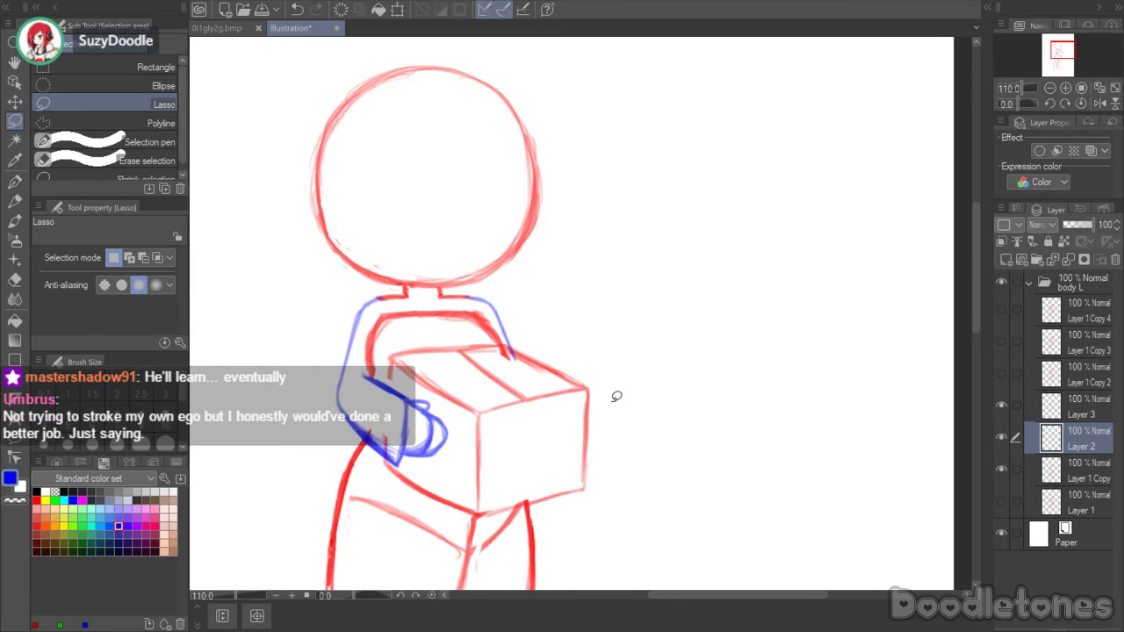
- Draw a blue line along the box's short vertical edge between its top corner and the forearm
click(25, 224)
scroll(435, 412, up, 4)
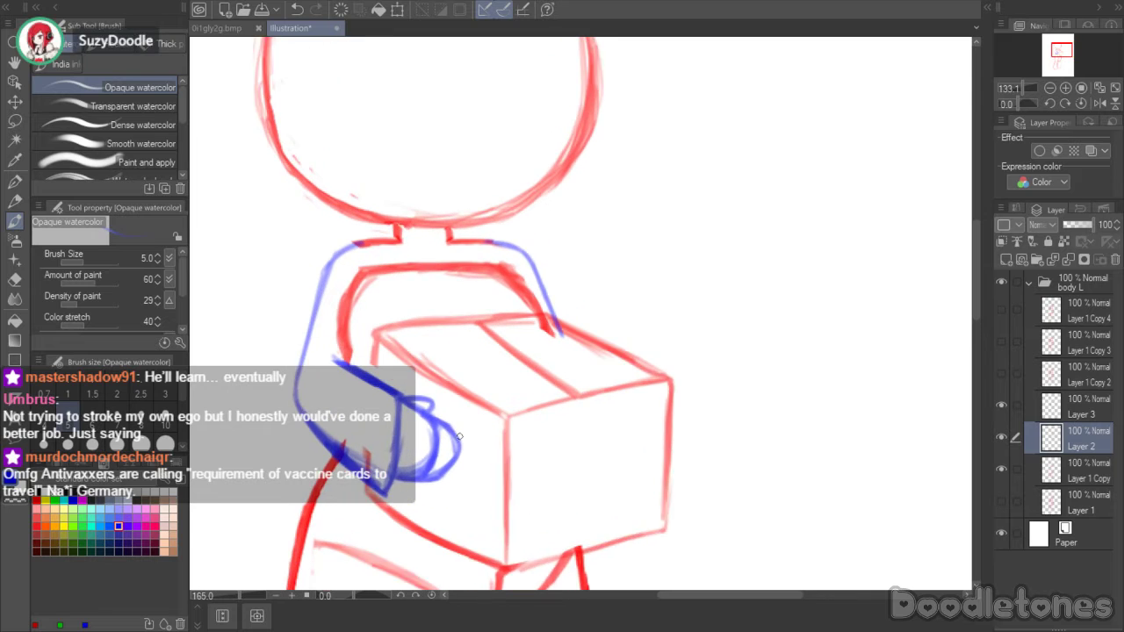
click(14, 280)
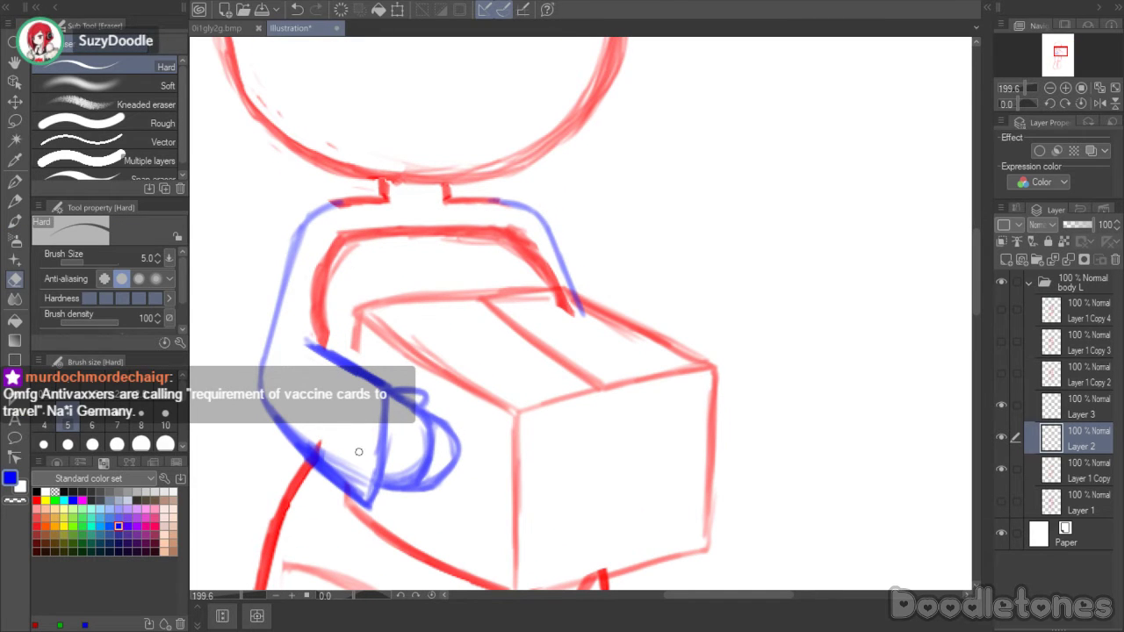
click(15, 221)
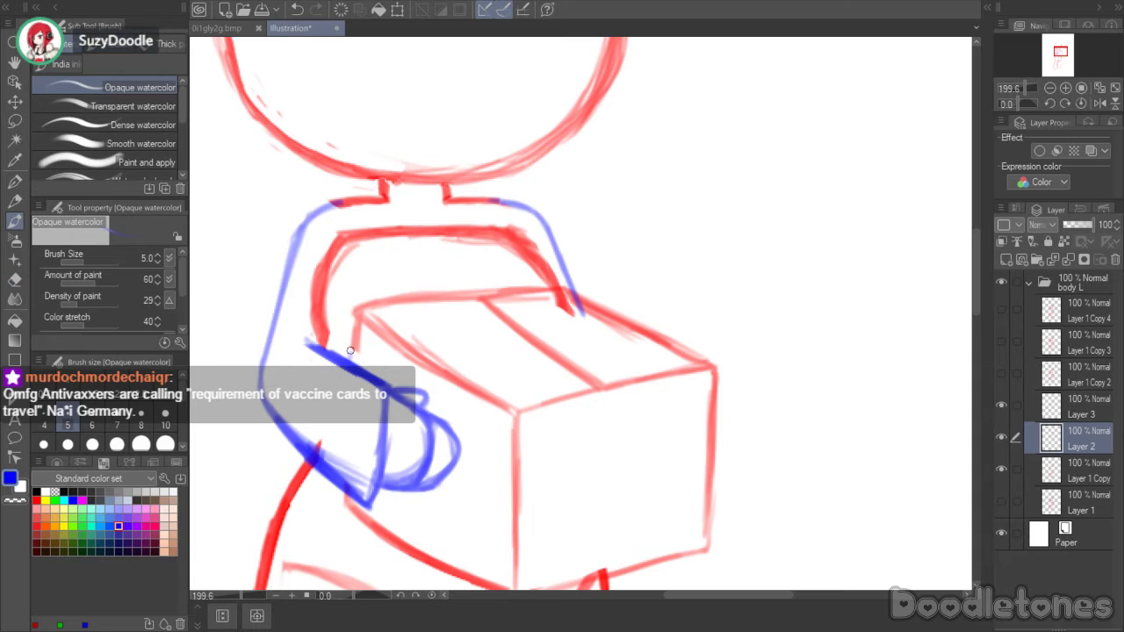
mouse_move(352, 350)
mouse_down()
mouse_move(354, 368)
mouse_move(356, 305)
mouse_up()
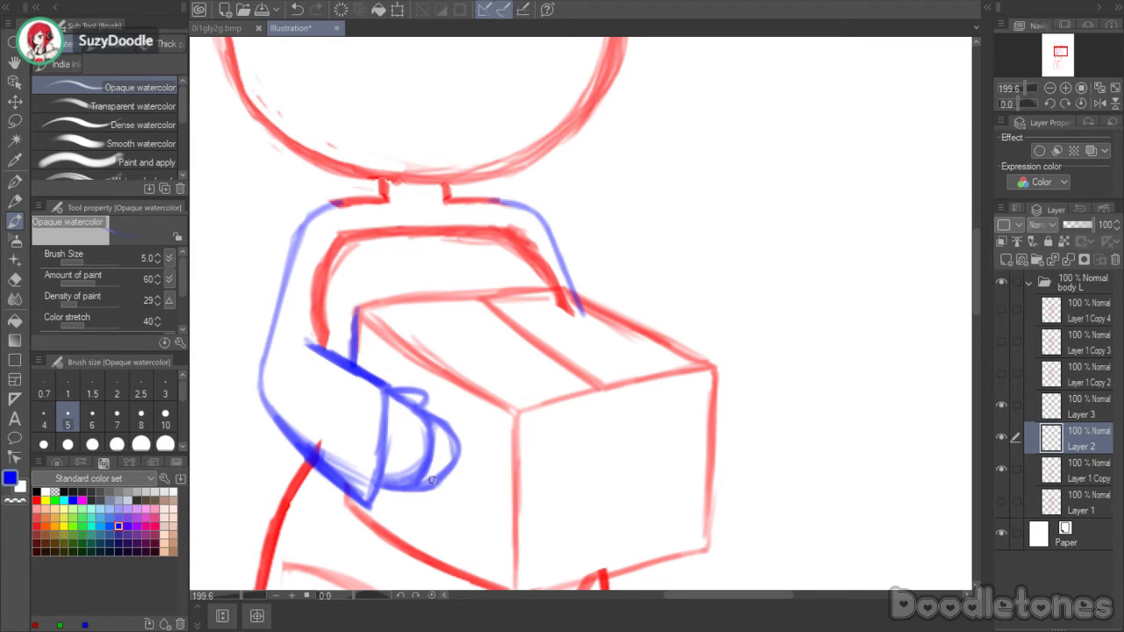
- On Layer 3, erase the end of the far upper arm line where it overlaps the box
click(1001, 405)
click(1001, 405)
click(1076, 406)
click(16, 276)
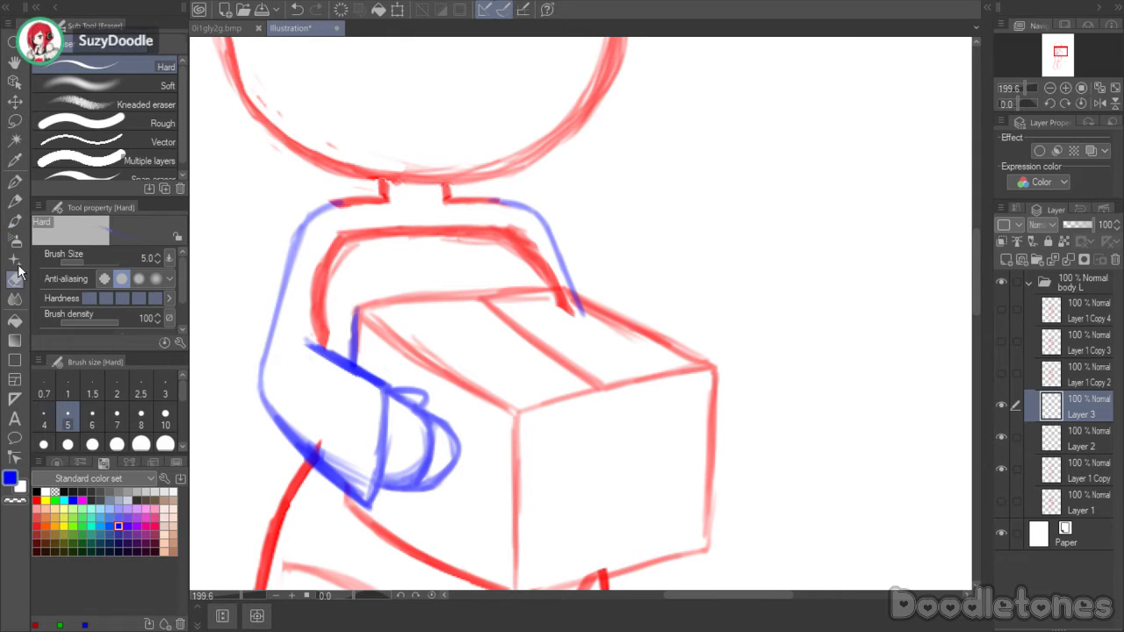
- On Layer 1 Copy, erase the end of the torso line that overlaps the box's top edge
click(1059, 444)
click(1004, 438)
click(1004, 437)
click(1002, 469)
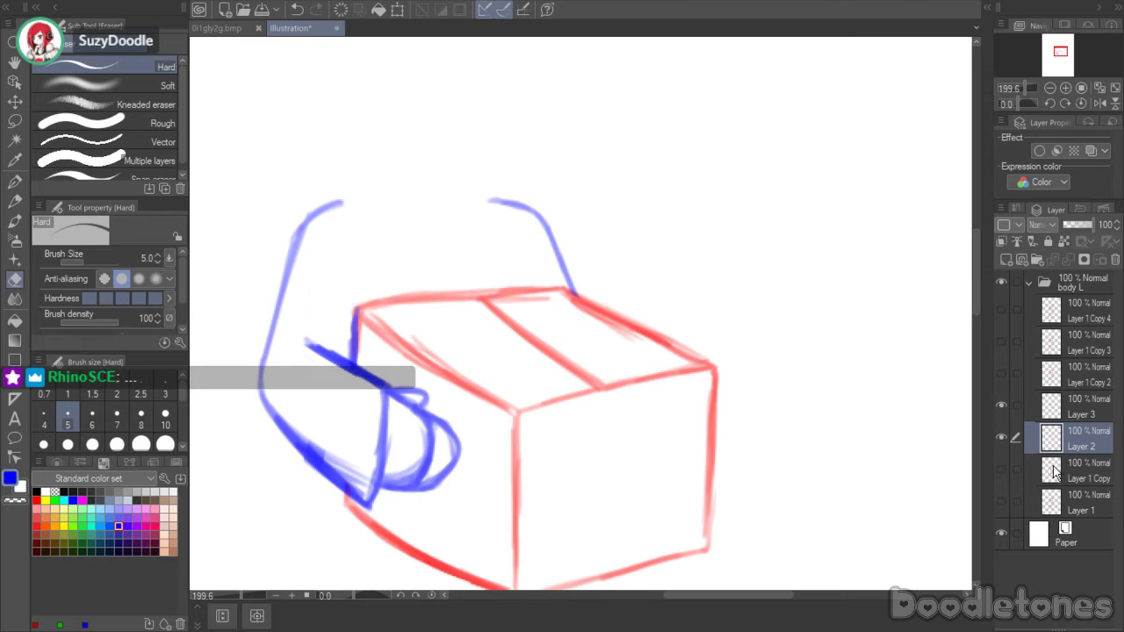
click(1016, 470)
click(1002, 469)
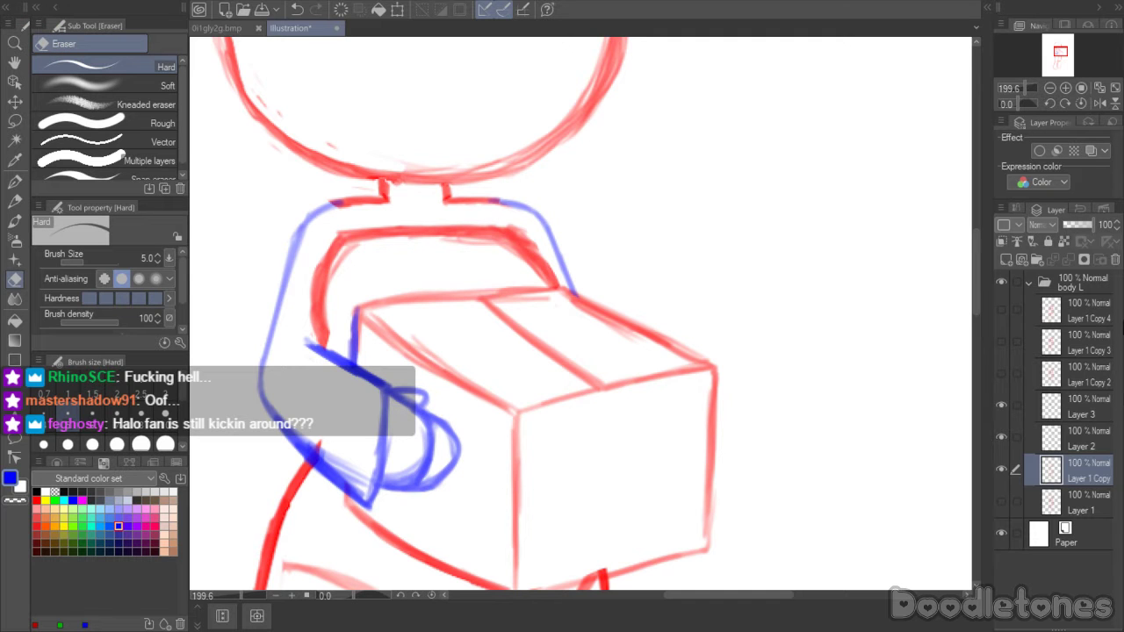
scroll(750, 477, down, 4)
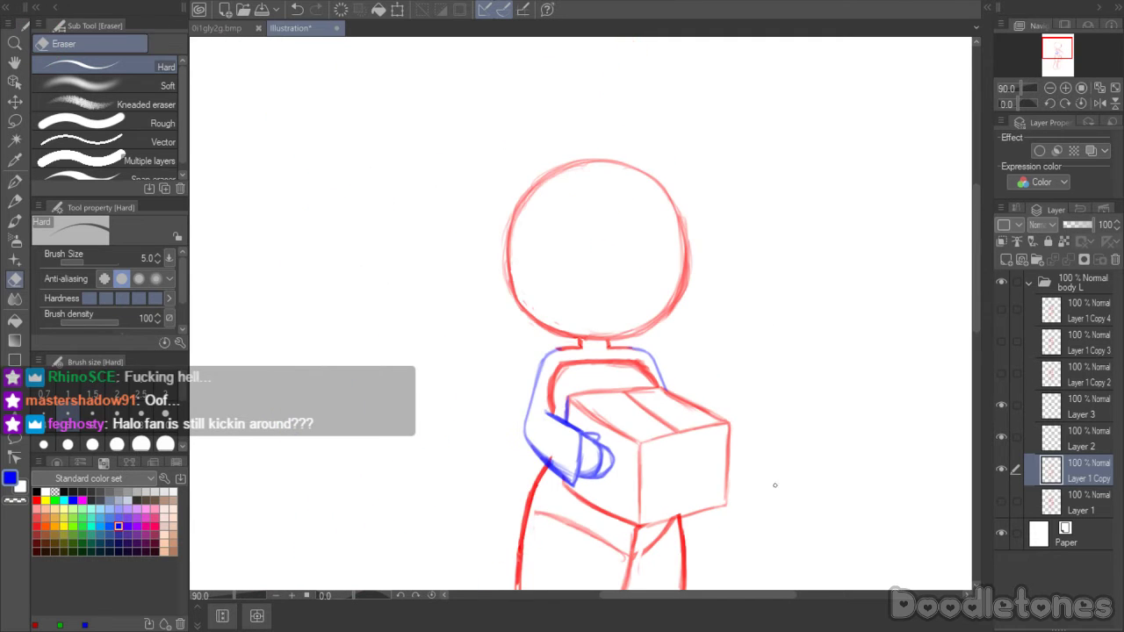
- Merge Layer 3 and Layer 2 down into Layer 1 Copy
scroll(796, 501, up, 1)
click(1069, 413)
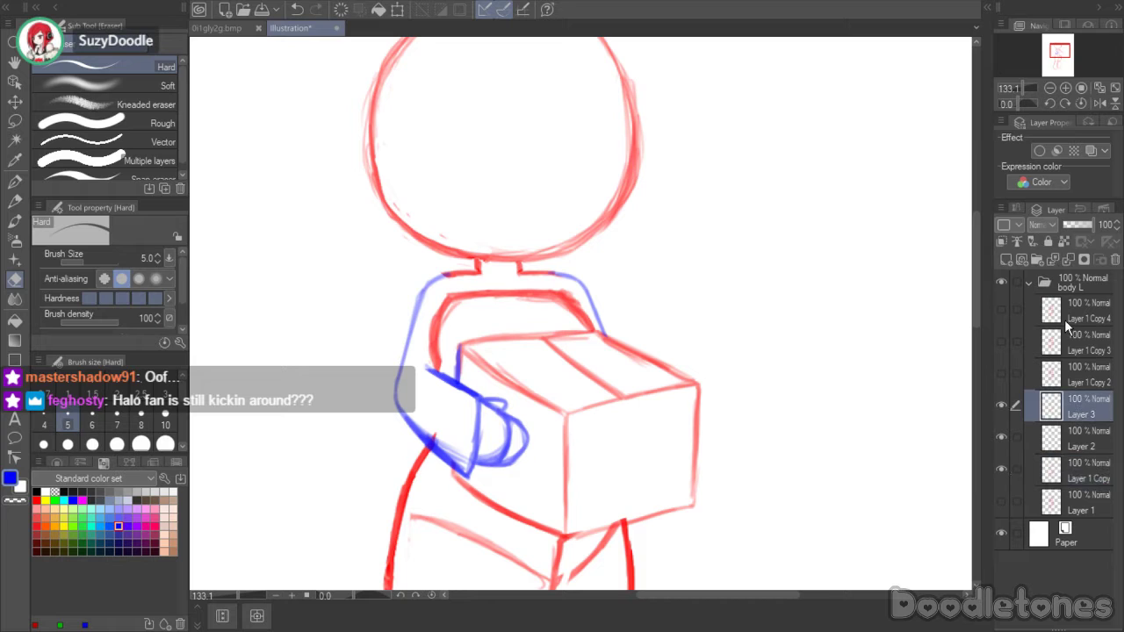
click(1063, 262)
click(1064, 262)
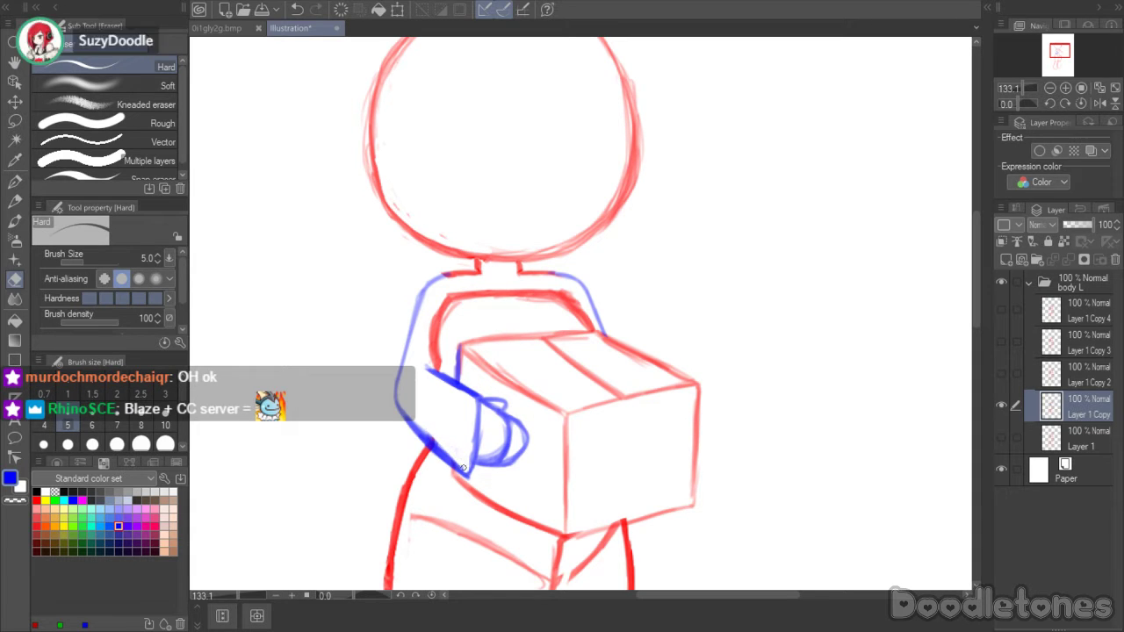
- Erase the stray lines inside the forearm and hand so the thumb and palm form one clean outline
mouse_move(463, 468)
mouse_down()
mouse_move(422, 425)
mouse_move(456, 463)
mouse_up()
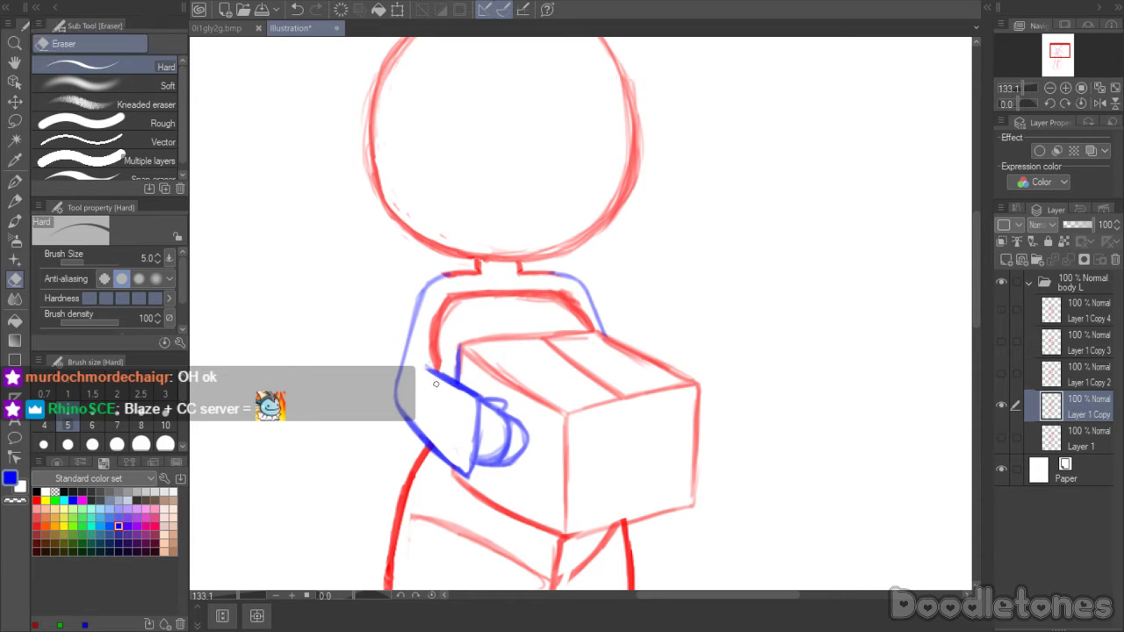
scroll(652, 376, up, 4)
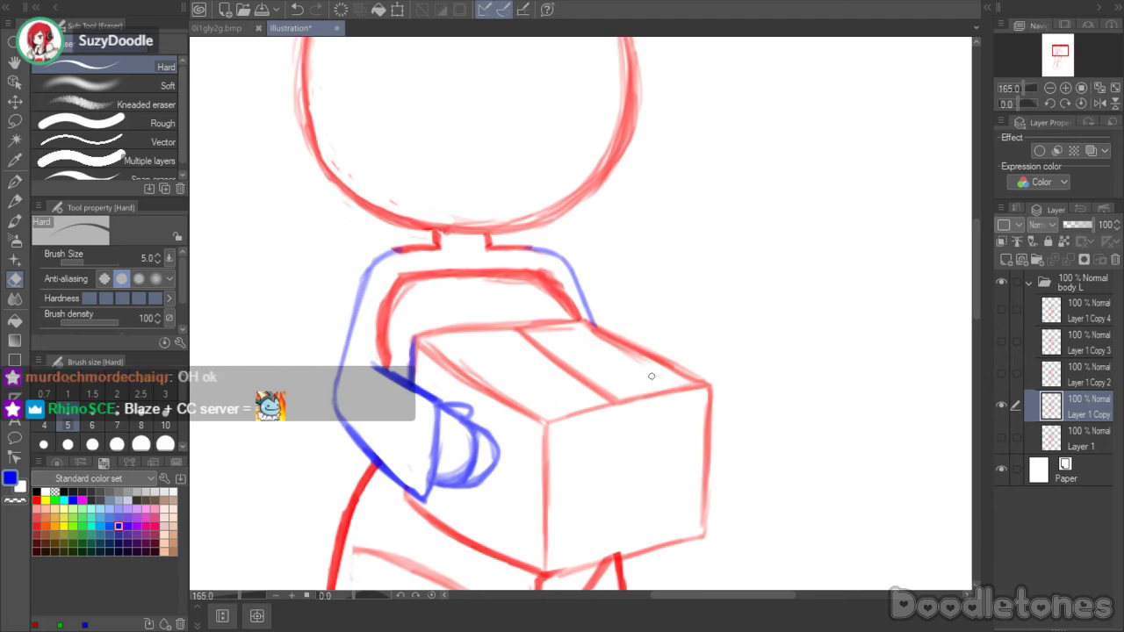
mouse_move(446, 445)
mouse_down()
mouse_move(433, 450)
mouse_move(454, 468)
mouse_move(414, 486)
mouse_move(427, 492)
mouse_move(434, 476)
mouse_up()
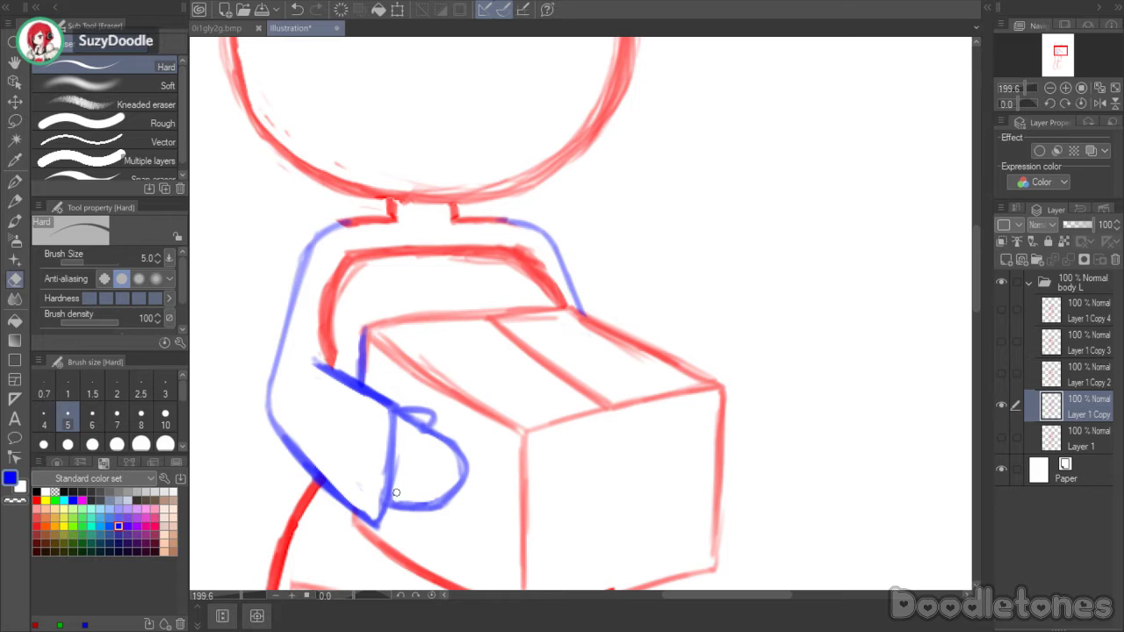
mouse_move(411, 425)
mouse_down()
mouse_move(400, 418)
mouse_move(426, 420)
mouse_up()
key(ctrl+z)
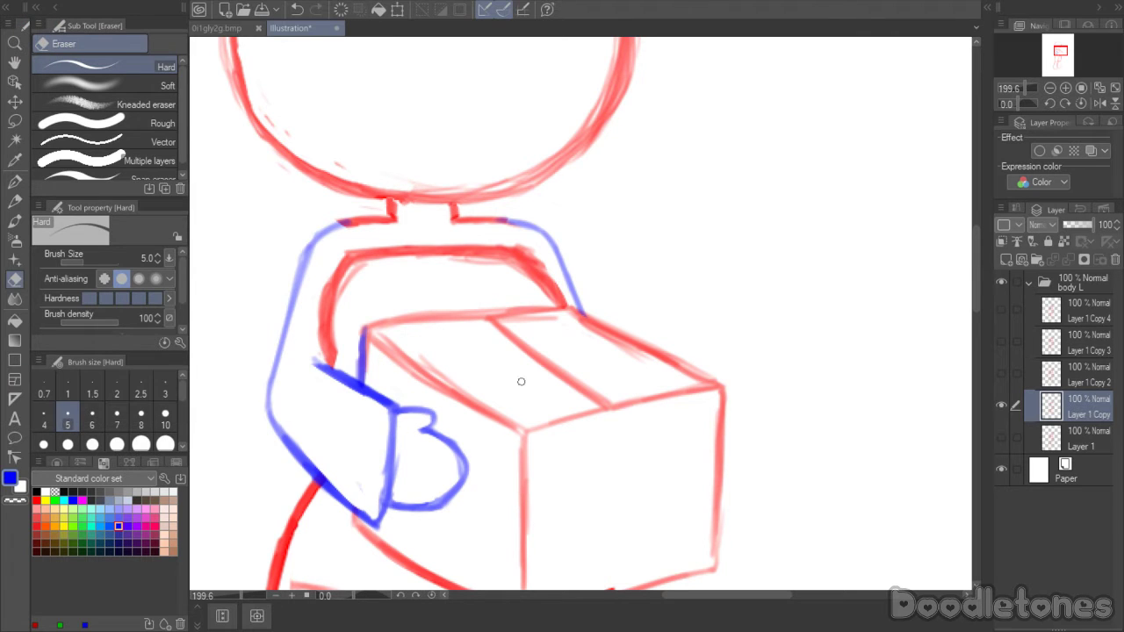
- Hide Layer 1 Copy, then show Layer 1 Copy 2 and select it for the next pose
click(1002, 405)
click(1002, 374)
click(1035, 369)
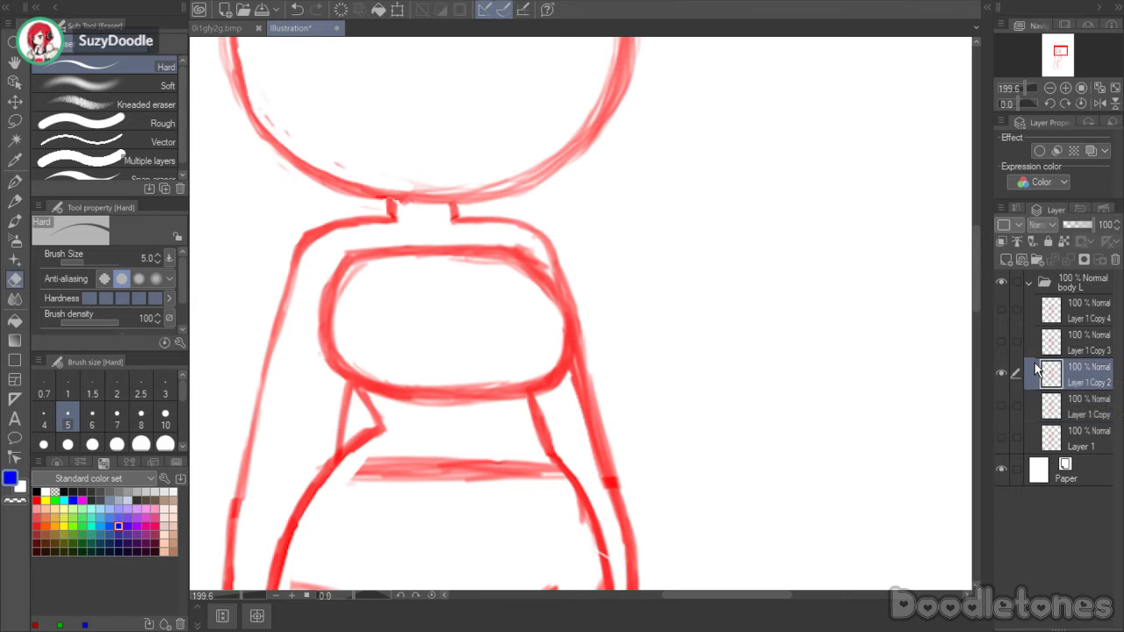
scroll(713, 396, down, 4)
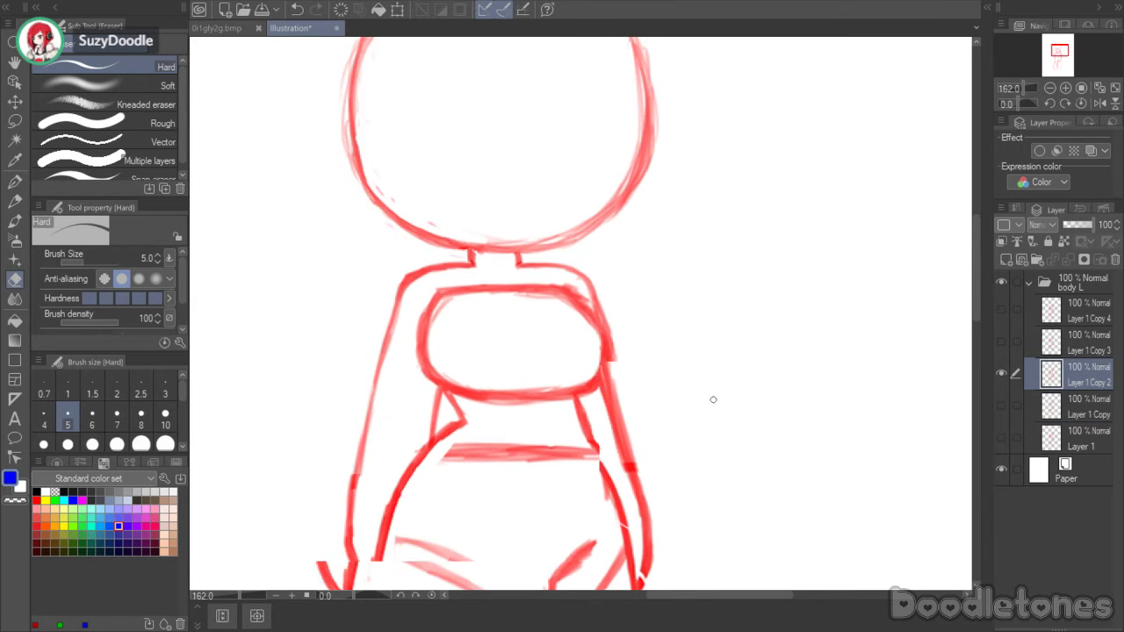
scroll(747, 430, up, 3)
scroll(788, 469, up, 1)
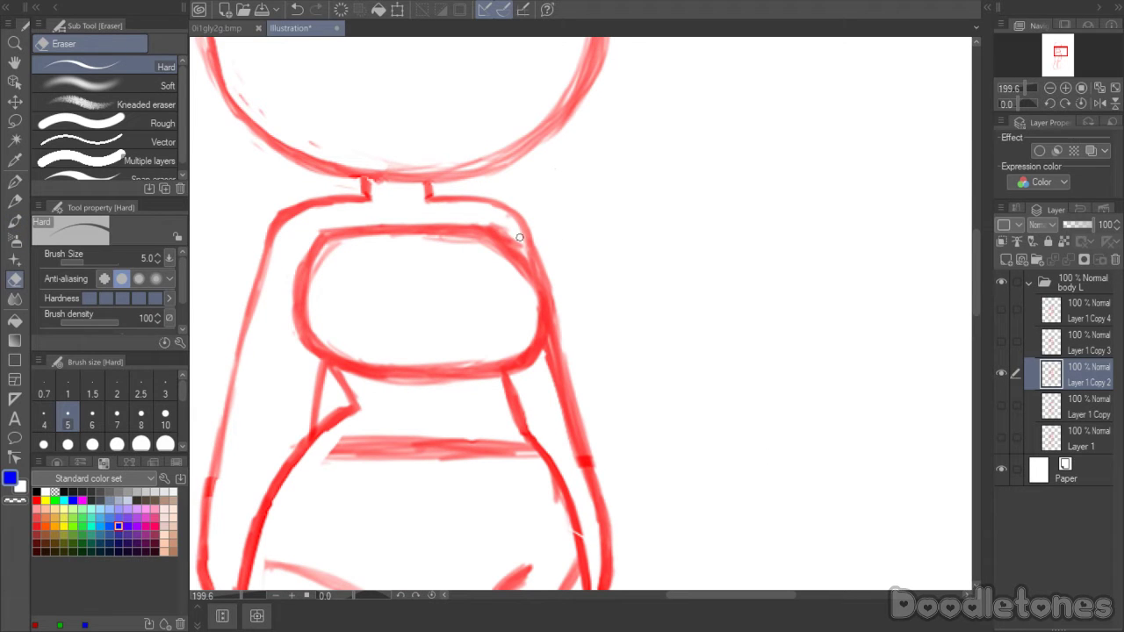
- Erase the right-hand arm's lines at the shoulder, beside the torso and at the hip on Layer 1 Copy 2
mouse_move(520, 237)
mouse_down()
mouse_move(536, 264)
mouse_move(525, 234)
mouse_move(550, 258)
mouse_move(513, 226)
mouse_move(532, 224)
mouse_move(505, 208)
mouse_up()
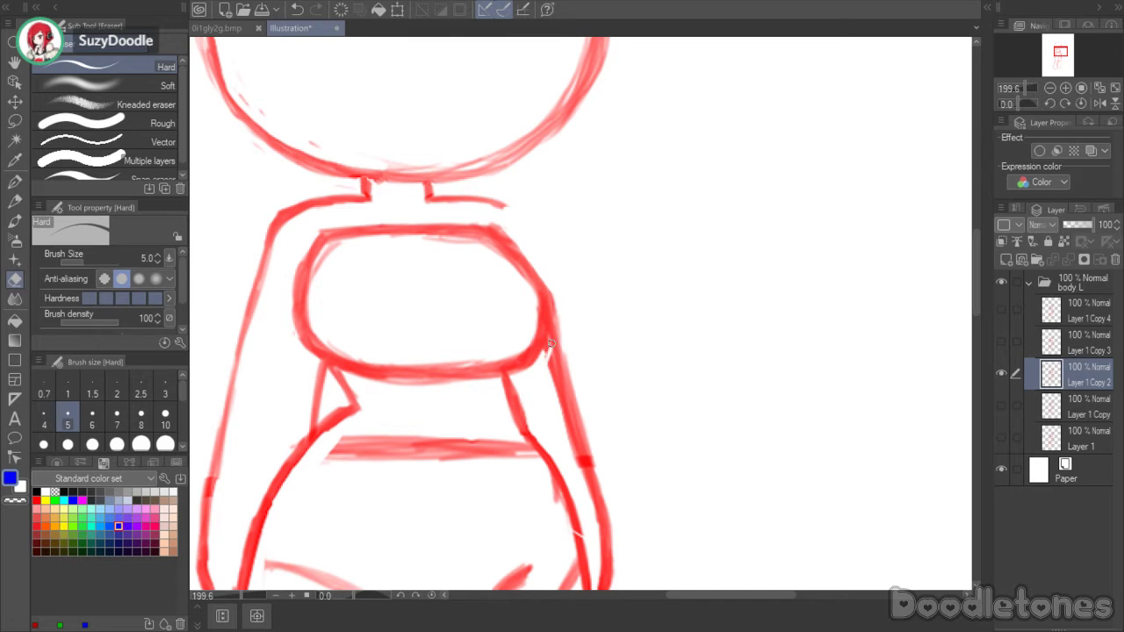
mouse_move(548, 343)
mouse_down()
mouse_move(555, 327)
mouse_move(545, 364)
mouse_move(550, 293)
mouse_move(548, 374)
mouse_move(555, 349)
mouse_move(563, 386)
mouse_up()
drag(967, 256, 972, 293)
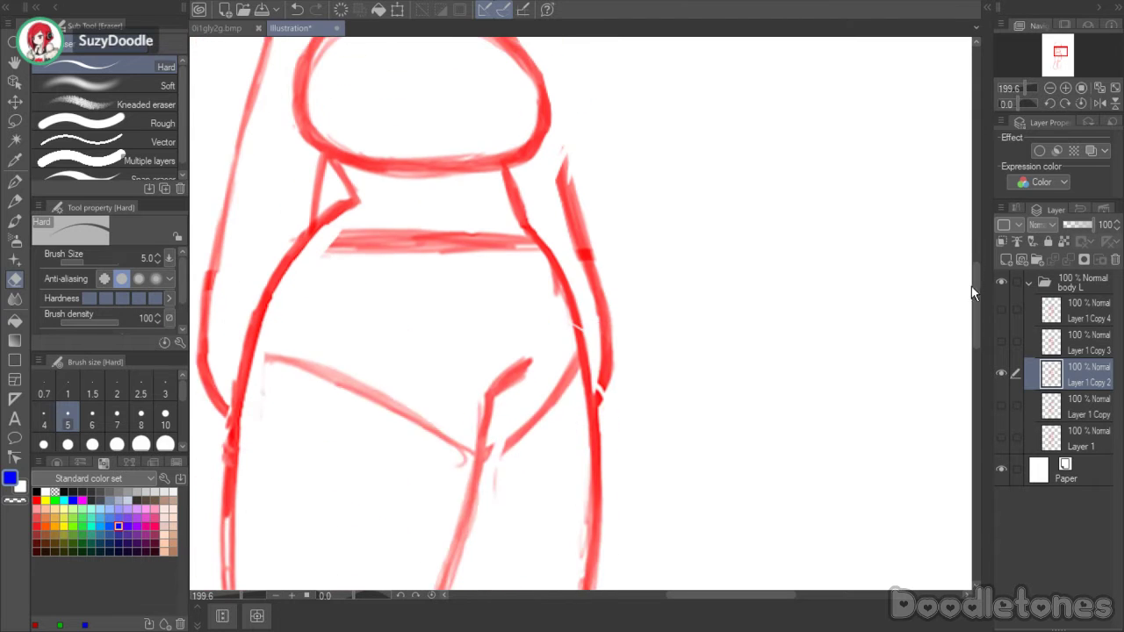
mouse_move(599, 410)
mouse_down()
mouse_move(600, 356)
mouse_move(605, 370)
mouse_up()
- Lasso the remaining piece of the right-hand arm beside the waist, delete it and deselect
key(m)
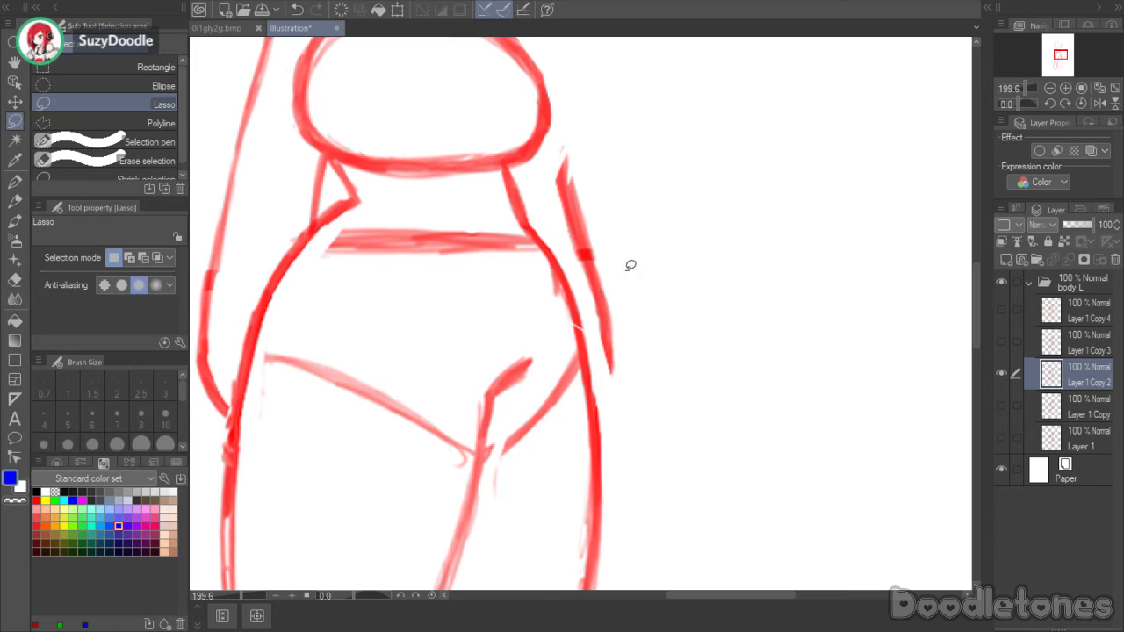
mouse_move(631, 265)
mouse_down()
mouse_move(598, 373)
mouse_move(547, 172)
mouse_move(620, 132)
mouse_up()
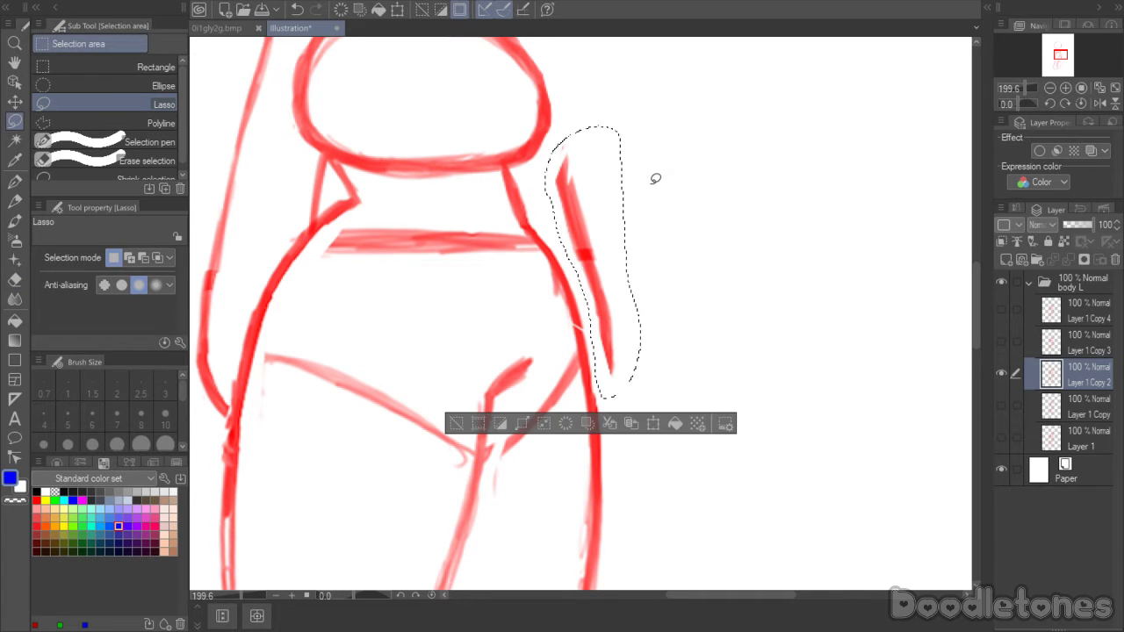
key(Delete)
key(ctrl+d)
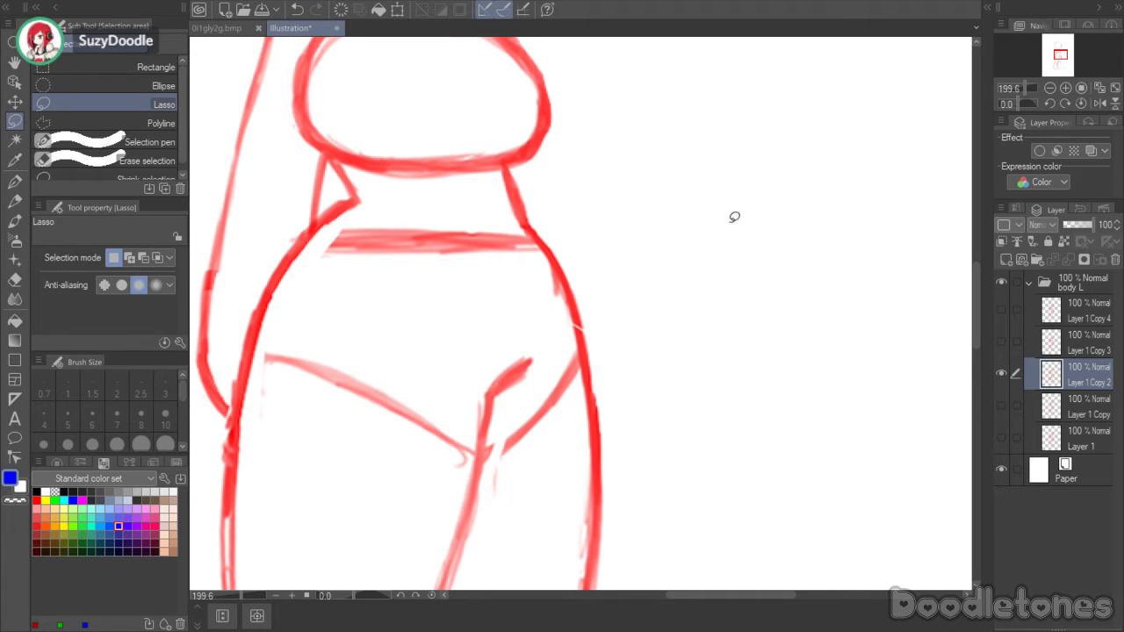
- With the opaque watercolor brush in red, draw a bent arm sloping down from the right-hand shoulder and rising again at the elbow
scroll(977, 264, up, 5)
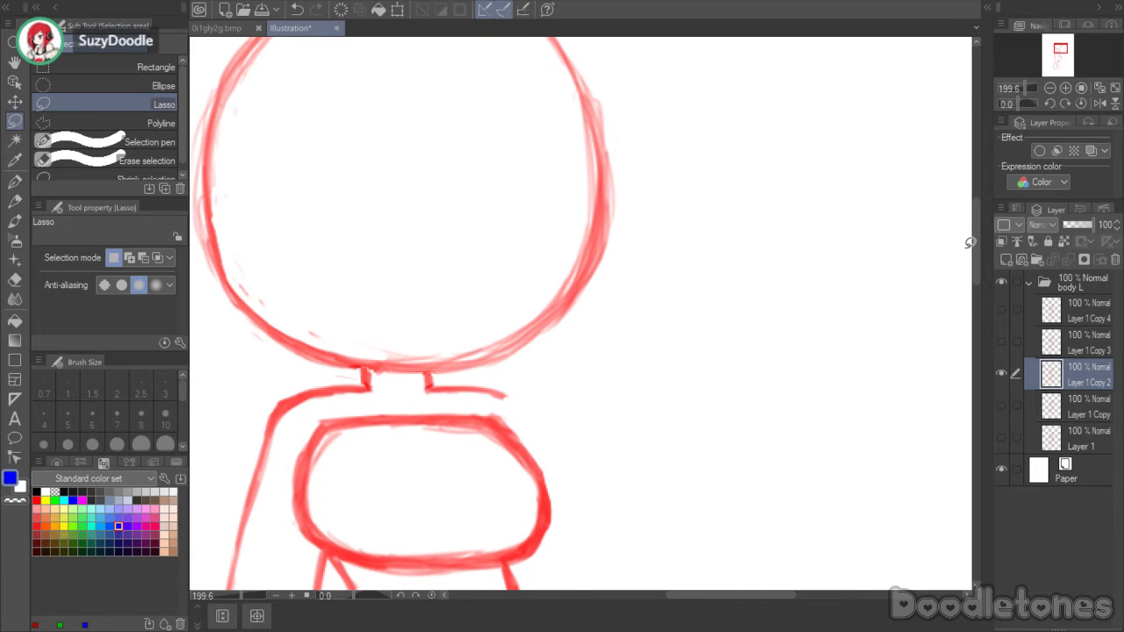
key(b)
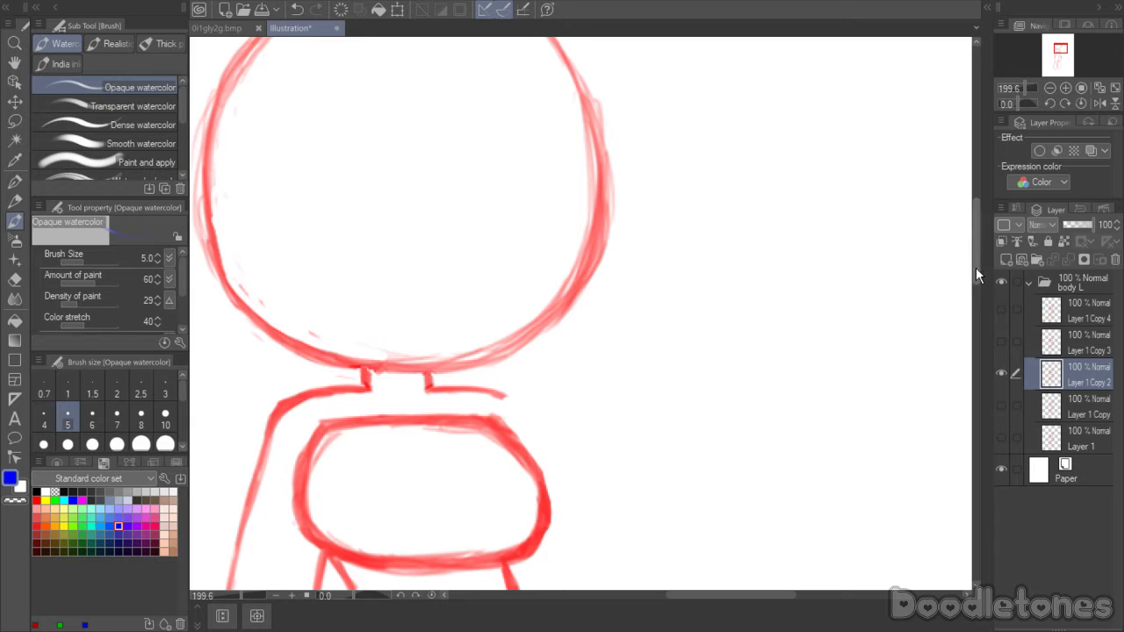
drag(976, 267, 974, 285)
scroll(949, 263, down, 2)
scroll(975, 289, up, 1)
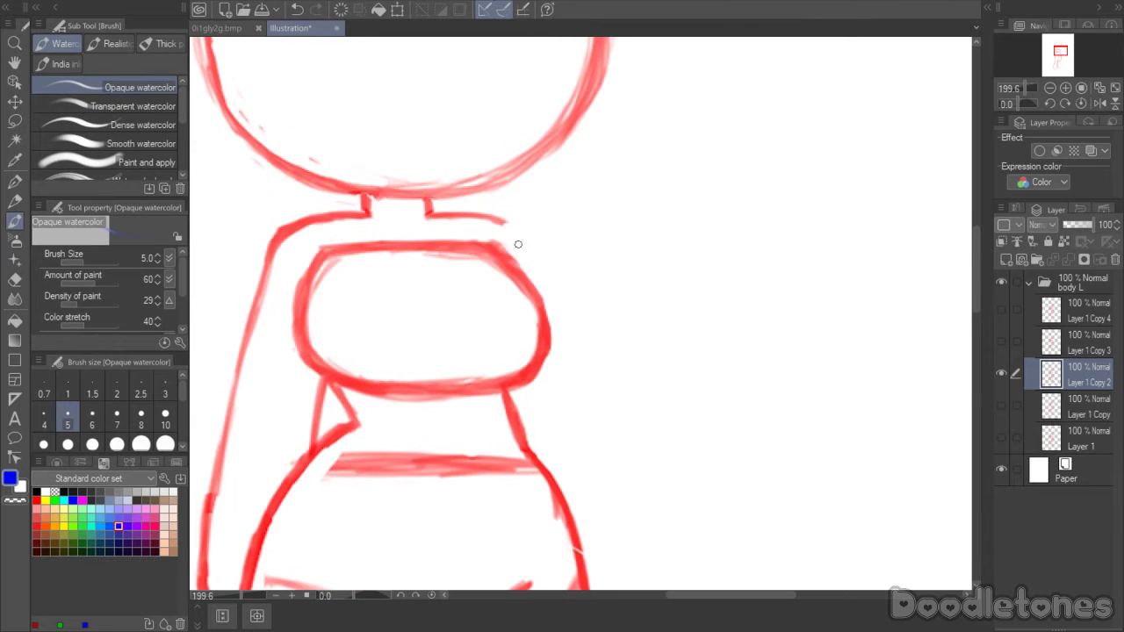
click(37, 500)
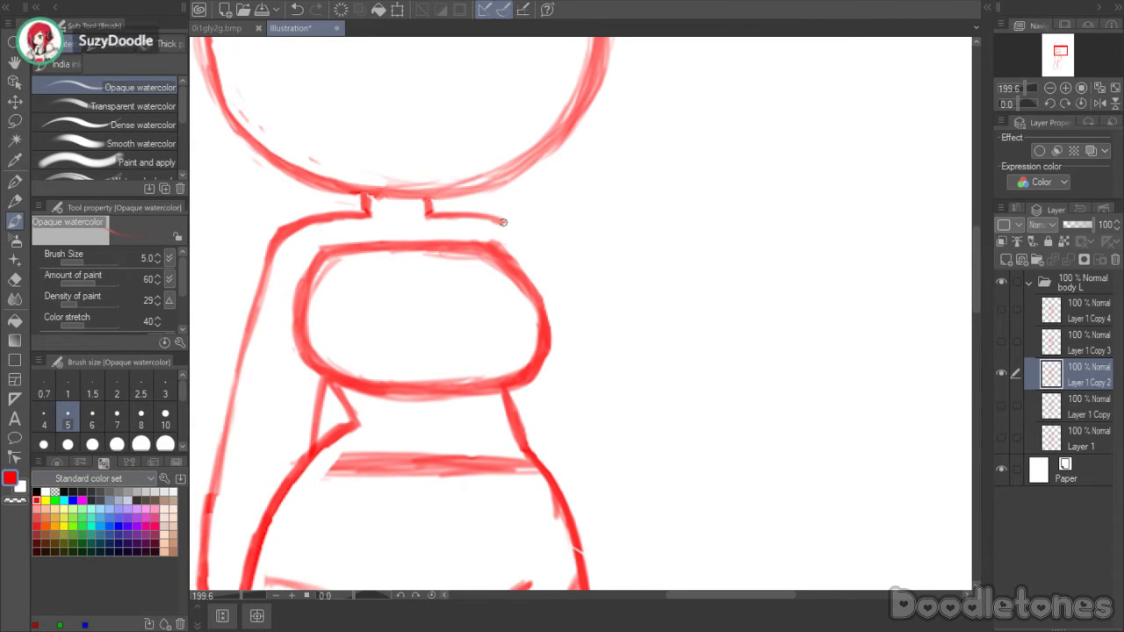
drag(513, 233, 592, 334)
drag(567, 297, 605, 351)
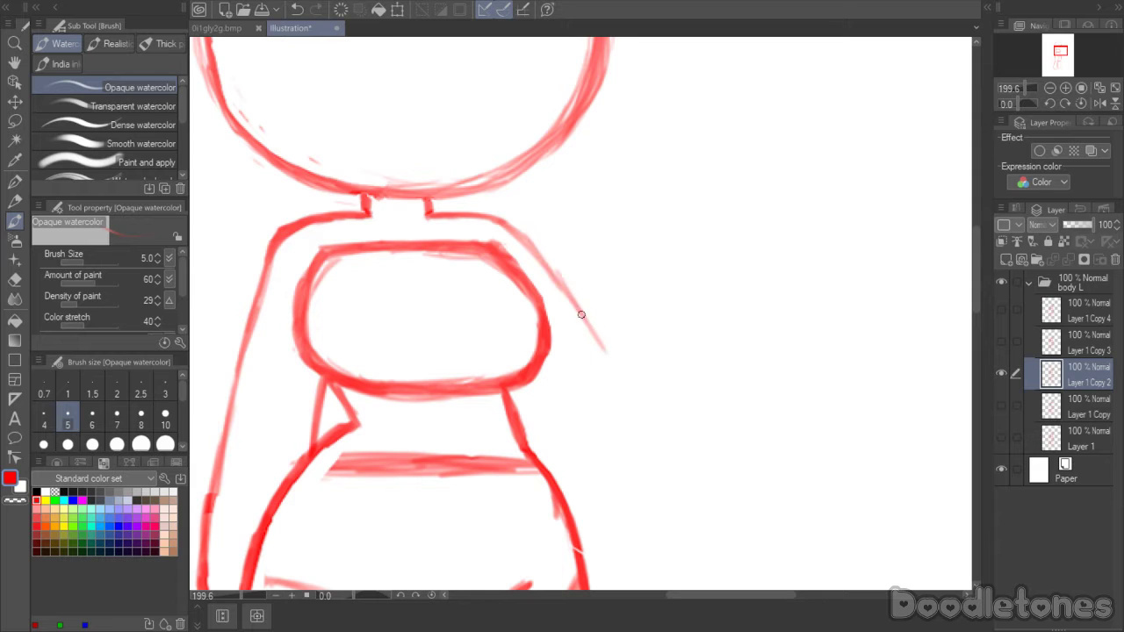
mouse_move(557, 283)
mouse_down()
mouse_move(601, 339)
mouse_move(597, 360)
mouse_move(624, 290)
mouse_up()
drag(585, 356, 647, 244)
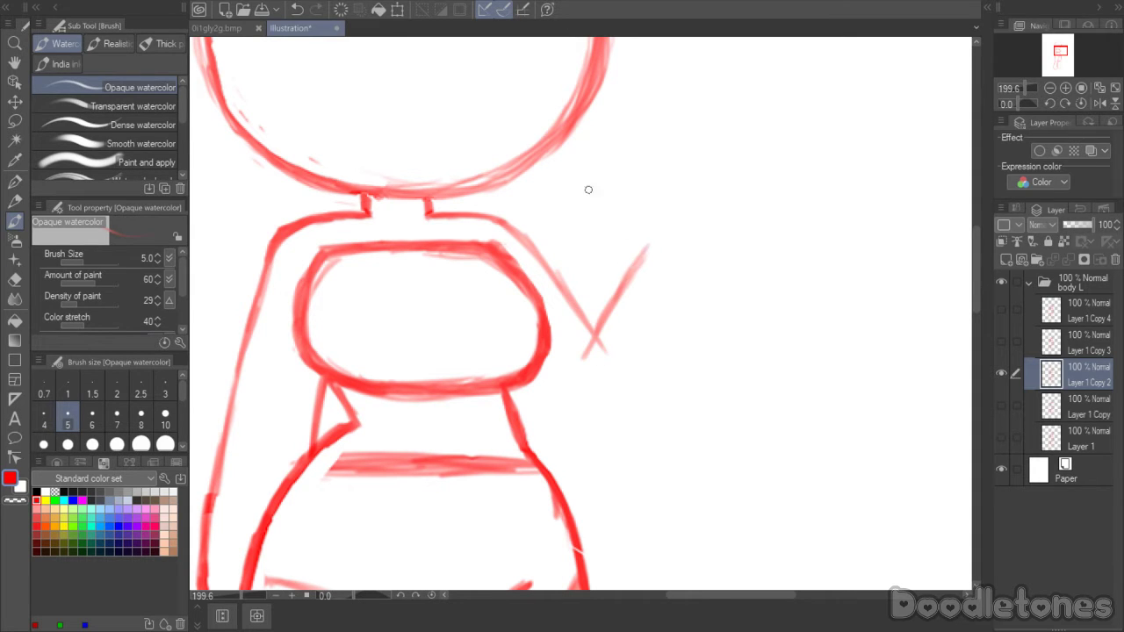
- Erase the upper arm line's overshoot past the elbow and reinforce the lower end of the forearm line
click(15, 280)
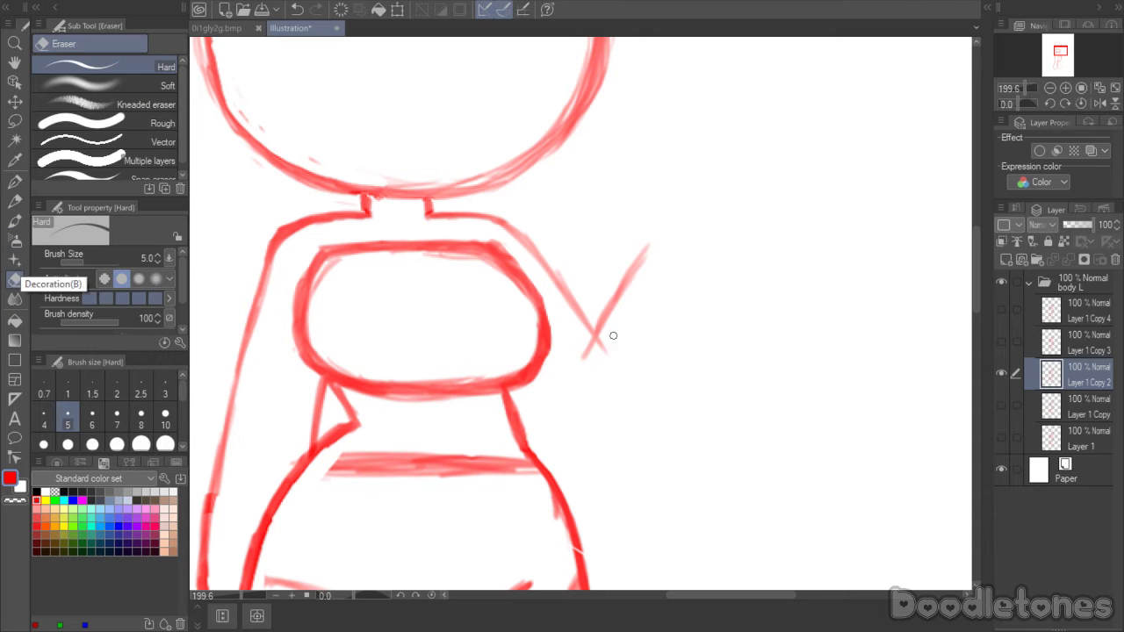
mouse_move(613, 323)
mouse_down()
mouse_move(598, 352)
mouse_move(611, 349)
mouse_up()
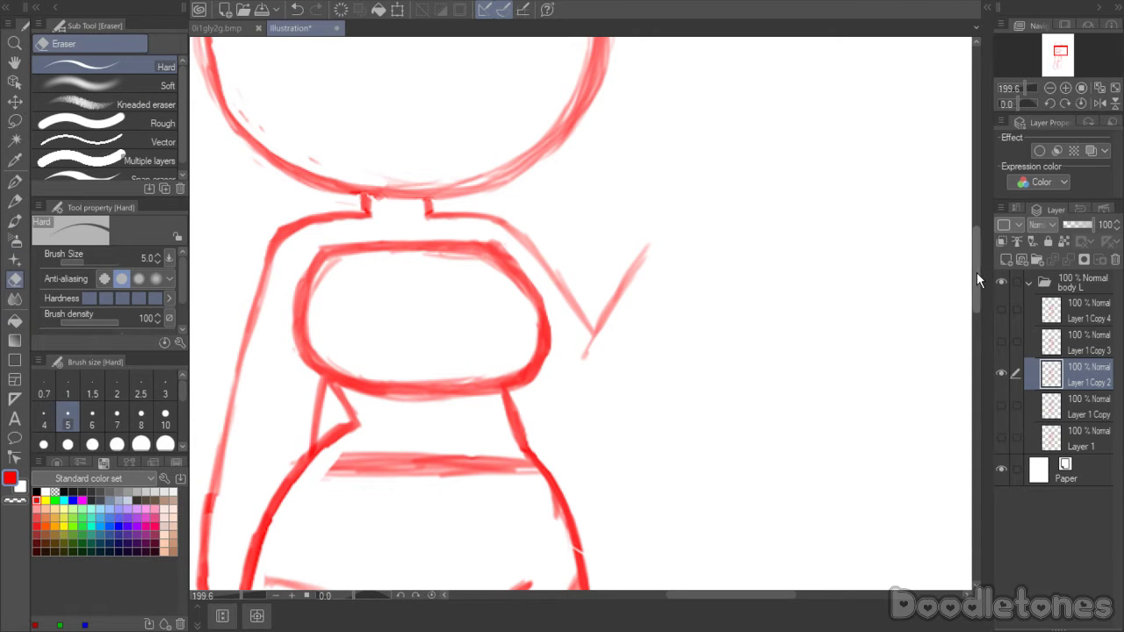
drag(977, 273, 973, 262)
click(14, 221)
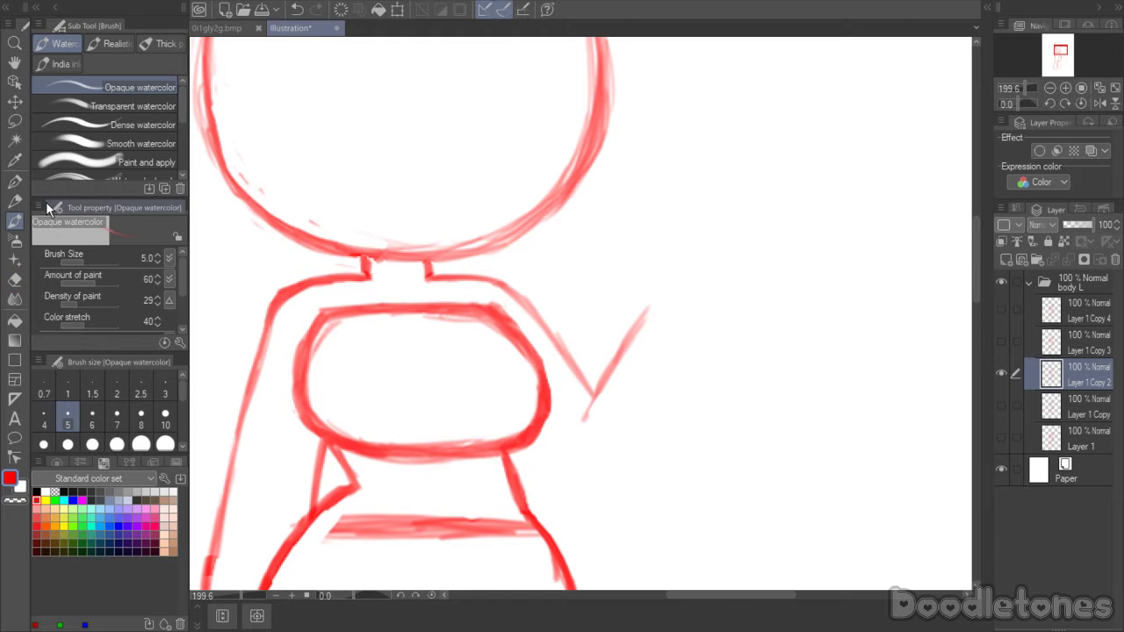
drag(582, 415, 604, 381)
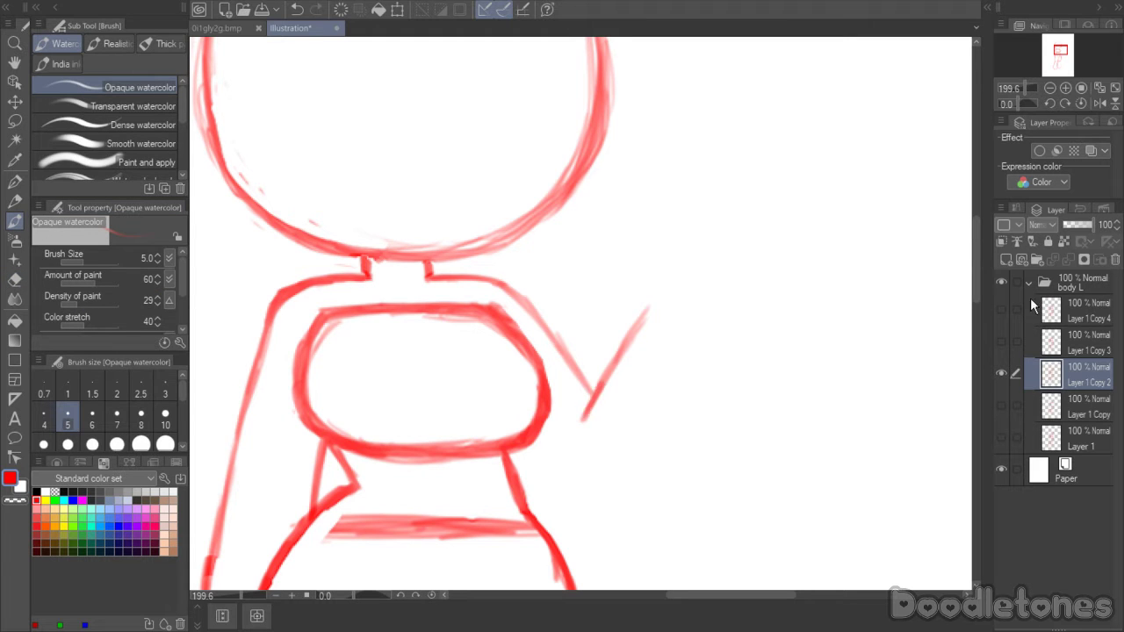
- Add a new layer above Layer 1 Copy 2 and draw a tilted rectangular envelope outline above the raised forearm
click(1007, 260)
drag(974, 270, 974, 254)
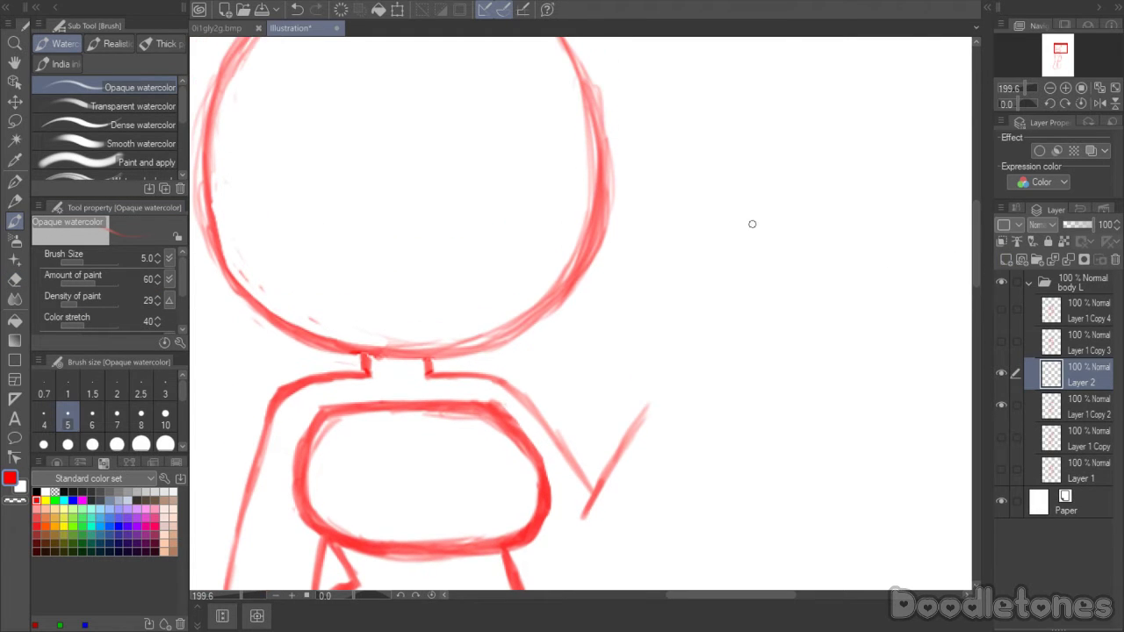
mouse_move(650, 267)
mouse_down()
mouse_move(708, 238)
mouse_move(730, 307)
mouse_move(740, 355)
mouse_move(679, 363)
mouse_move(676, 379)
mouse_up()
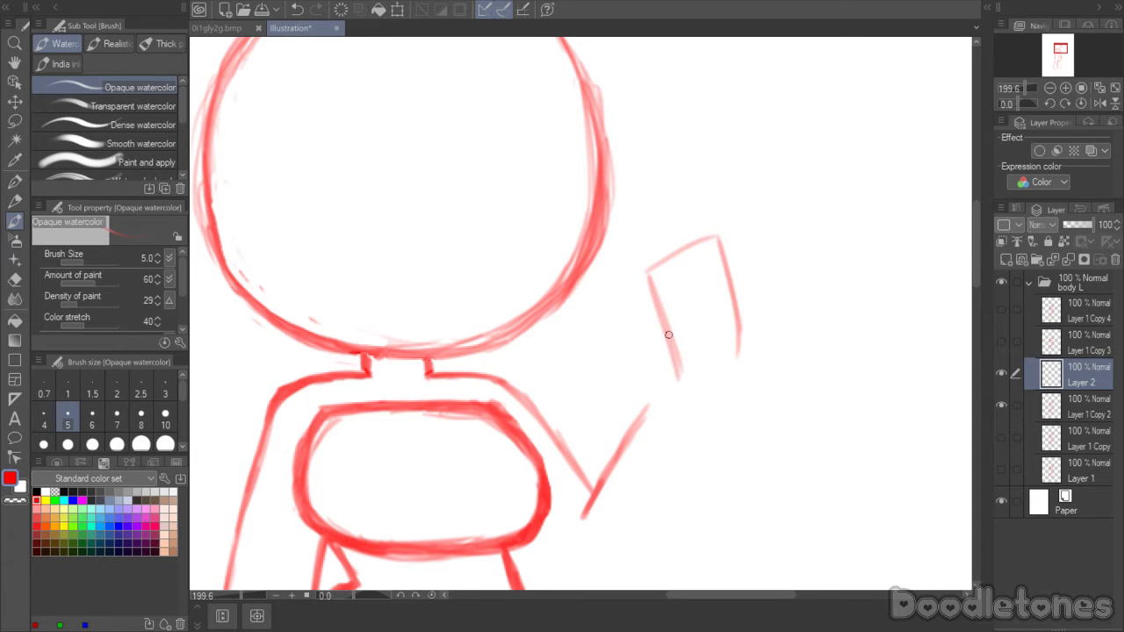
mouse_move(669, 335)
mouse_down()
mouse_move(682, 391)
mouse_move(738, 371)
mouse_up()
mouse_move(734, 314)
mouse_down()
mouse_move(745, 369)
mouse_move(724, 376)
mouse_up()
drag(716, 237, 696, 267)
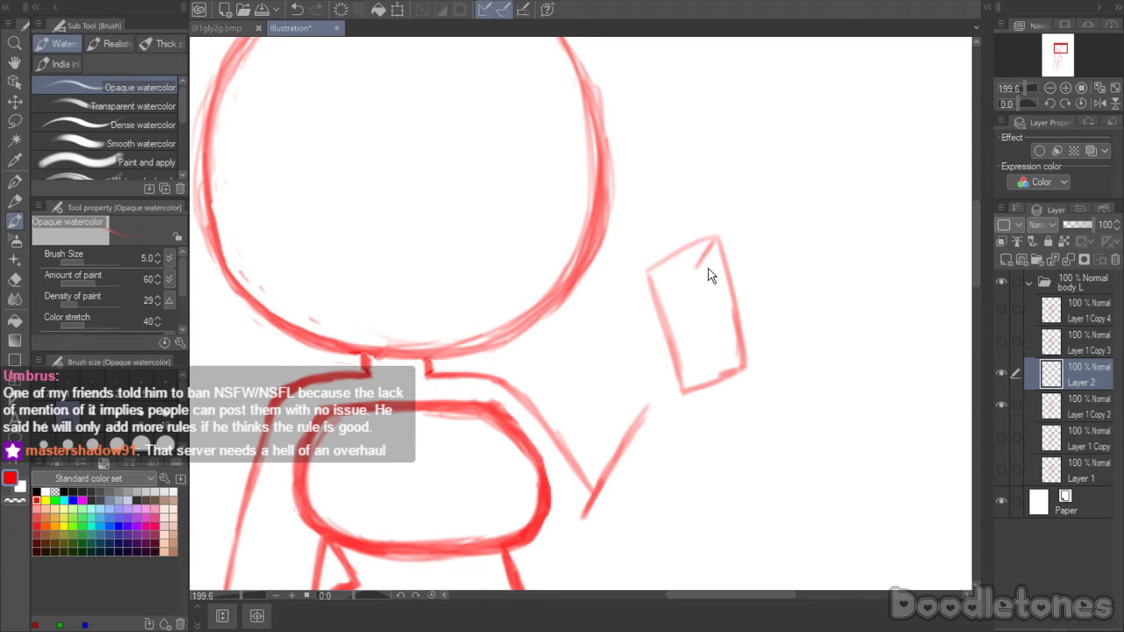
key(ctrl+z)
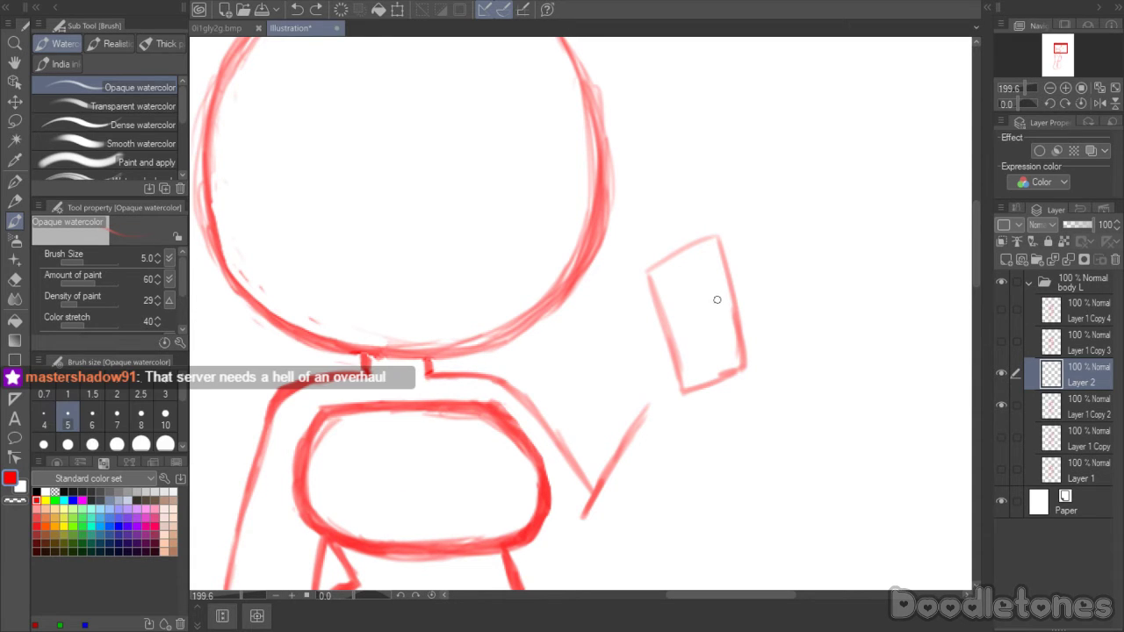
- Draw a V-shaped flap inside the envelope from its right-hand corners and reinforce the envelope's outline
drag(719, 237, 707, 313)
mouse_move(719, 237)
mouse_down()
mouse_move(709, 327)
mouse_move(743, 364)
mouse_up()
drag(709, 314, 742, 366)
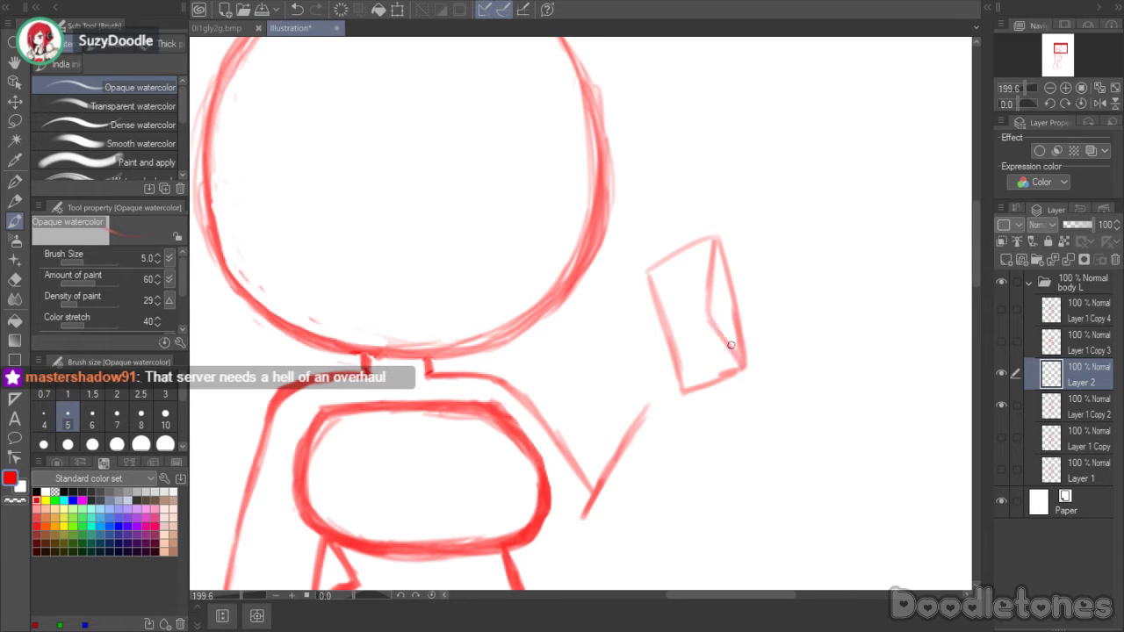
drag(731, 274, 740, 361)
drag(722, 252, 745, 368)
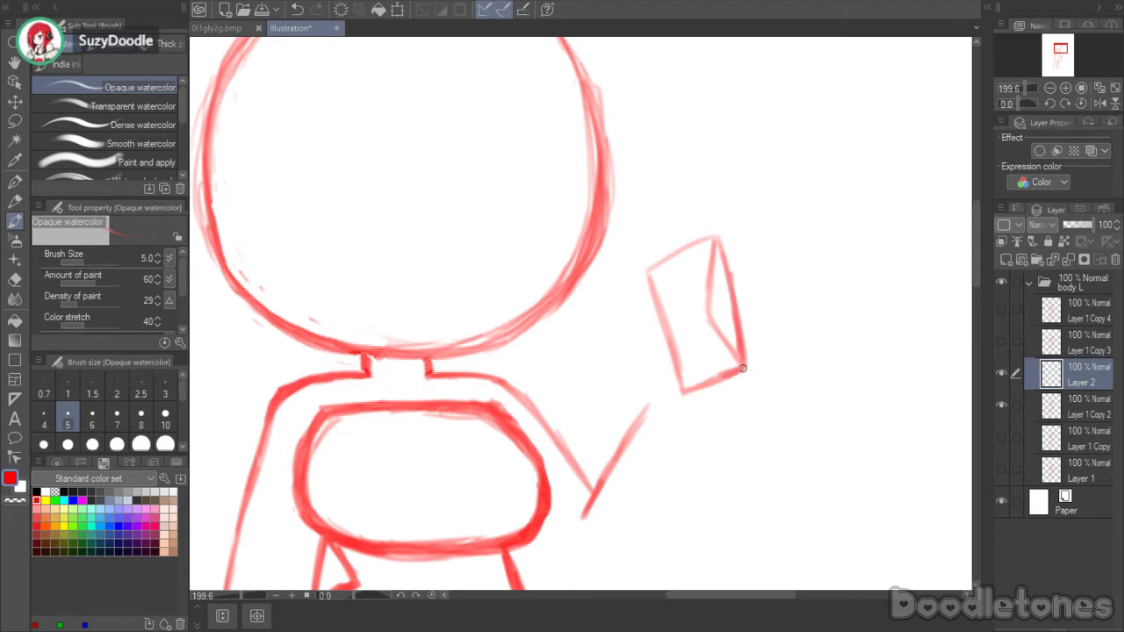
drag(665, 321, 679, 387)
mouse_move(650, 270)
mouse_down()
mouse_move(717, 242)
mouse_move(670, 255)
mouse_move(716, 246)
mouse_move(729, 301)
mouse_up()
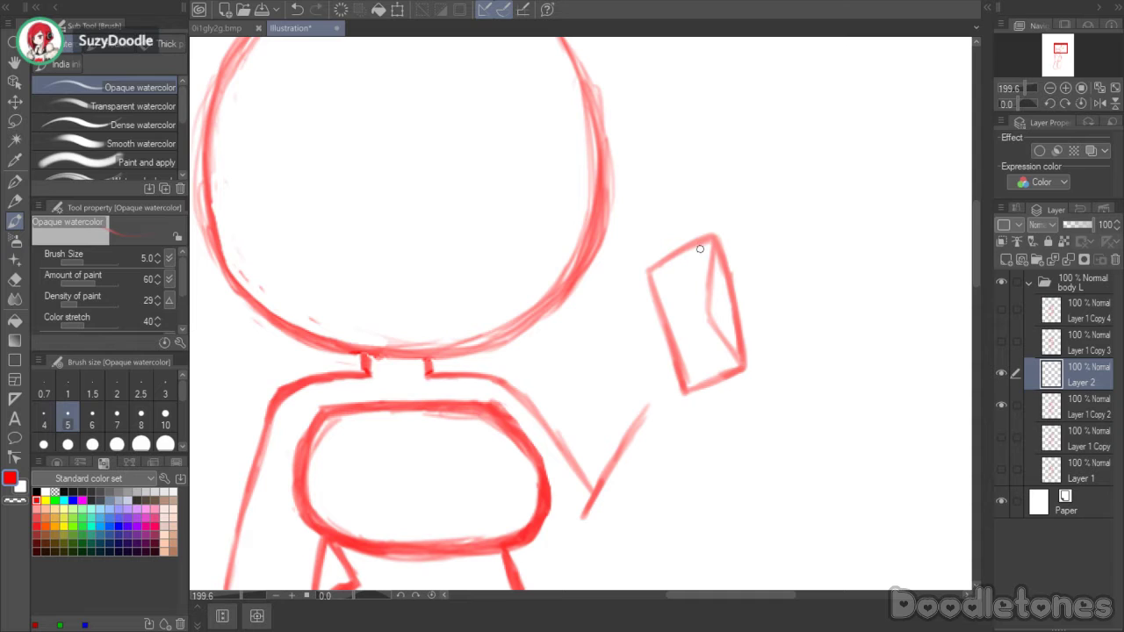
mouse_move(714, 237)
mouse_down()
mouse_move(707, 316)
mouse_move(740, 361)
mouse_up()
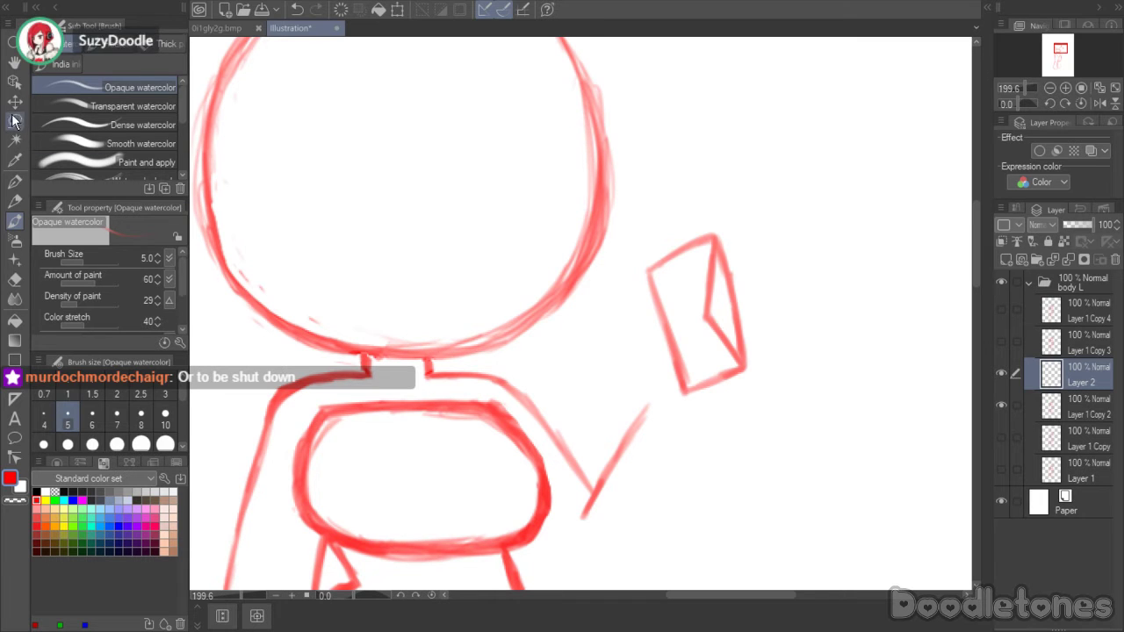
- Lasso the envelope, move it up and away from the forearm, and deselect it
key(m)
mouse_move(740, 255)
mouse_down()
mouse_move(786, 372)
mouse_move(674, 372)
mouse_move(668, 219)
mouse_up()
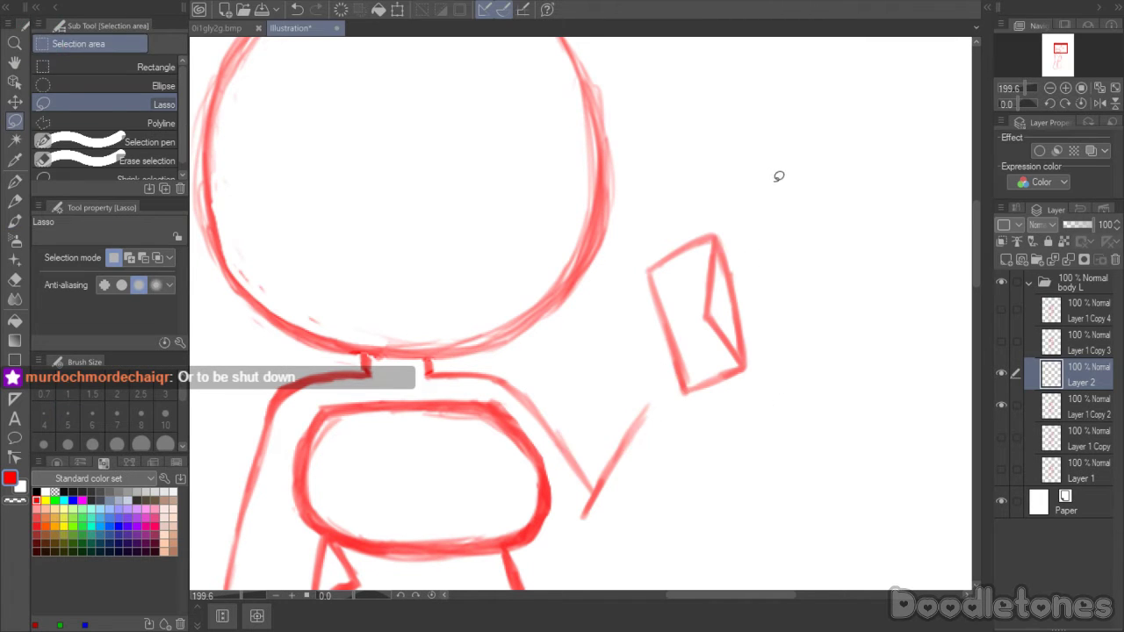
mouse_move(768, 176)
mouse_down()
mouse_move(650, 238)
mouse_move(666, 386)
mouse_move(753, 457)
mouse_up()
mouse_move(803, 314)
mouse_down()
mouse_move(682, 216)
mouse_move(643, 340)
mouse_move(738, 426)
mouse_up()
click(753, 463)
drag(761, 341, 827, 273)
key(Return)
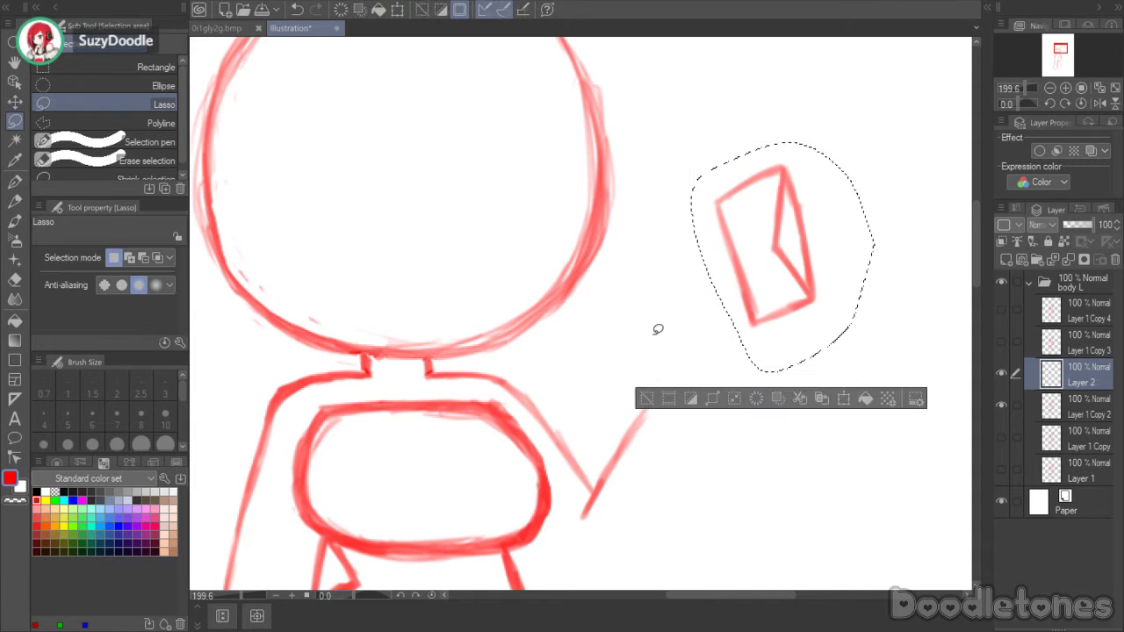
key(ctrl+d)
key(b)
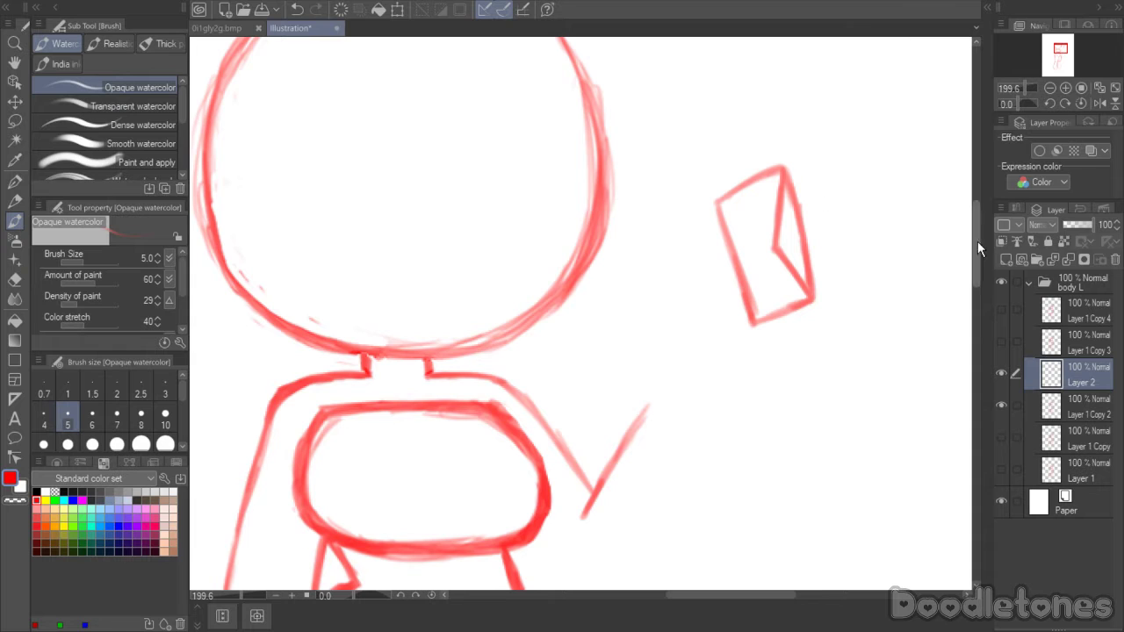
- Draw a curved thumb hooking over from the end of the forearm on Layer 2 and erase its excess tip
drag(977, 241, 977, 268)
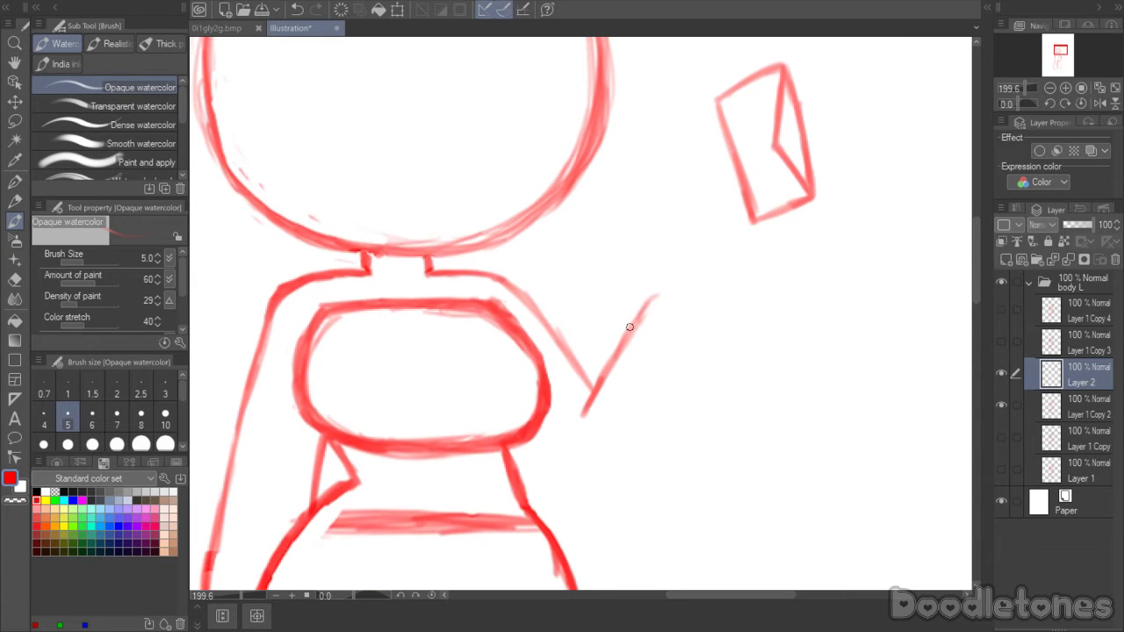
mouse_move(629, 328)
mouse_down()
mouse_move(659, 282)
mouse_move(691, 309)
mouse_move(687, 330)
mouse_move(661, 282)
mouse_move(694, 320)
mouse_up()
key(ctrl+z)
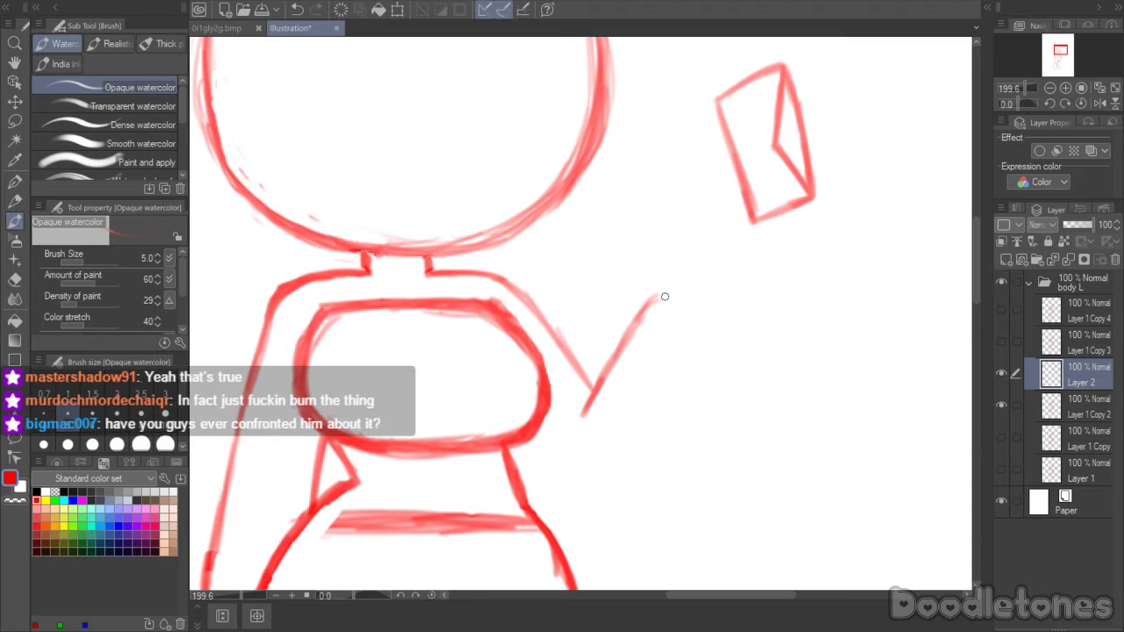
mouse_move(650, 302)
mouse_down()
mouse_move(682, 286)
mouse_move(689, 300)
mouse_up()
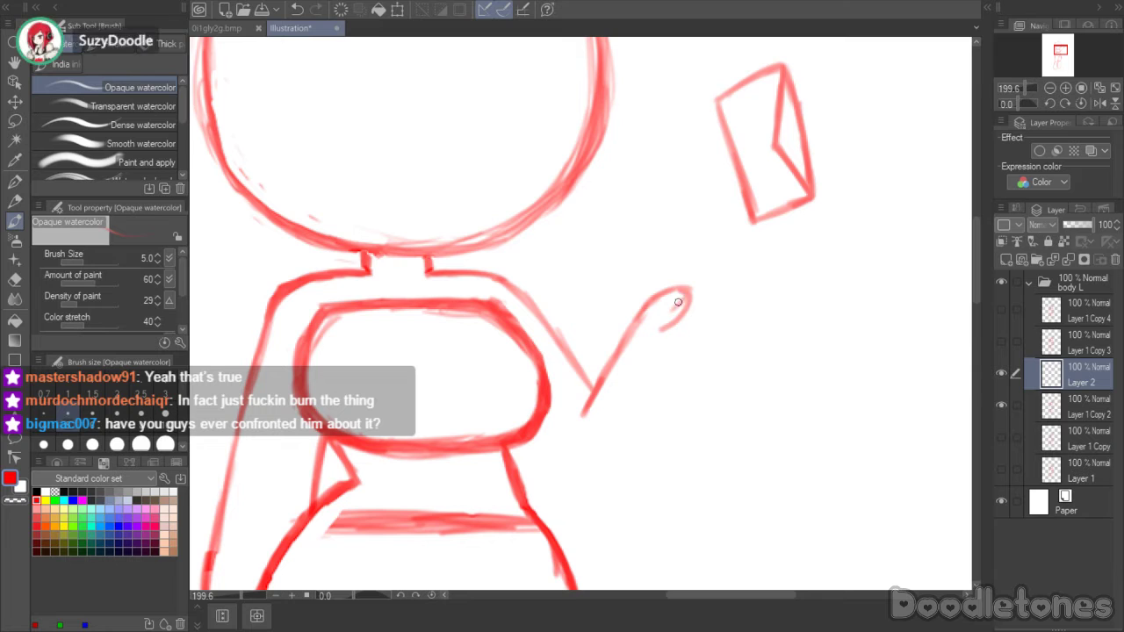
mouse_move(687, 294)
mouse_down()
mouse_move(668, 321)
mouse_move(685, 287)
mouse_up()
click(14, 279)
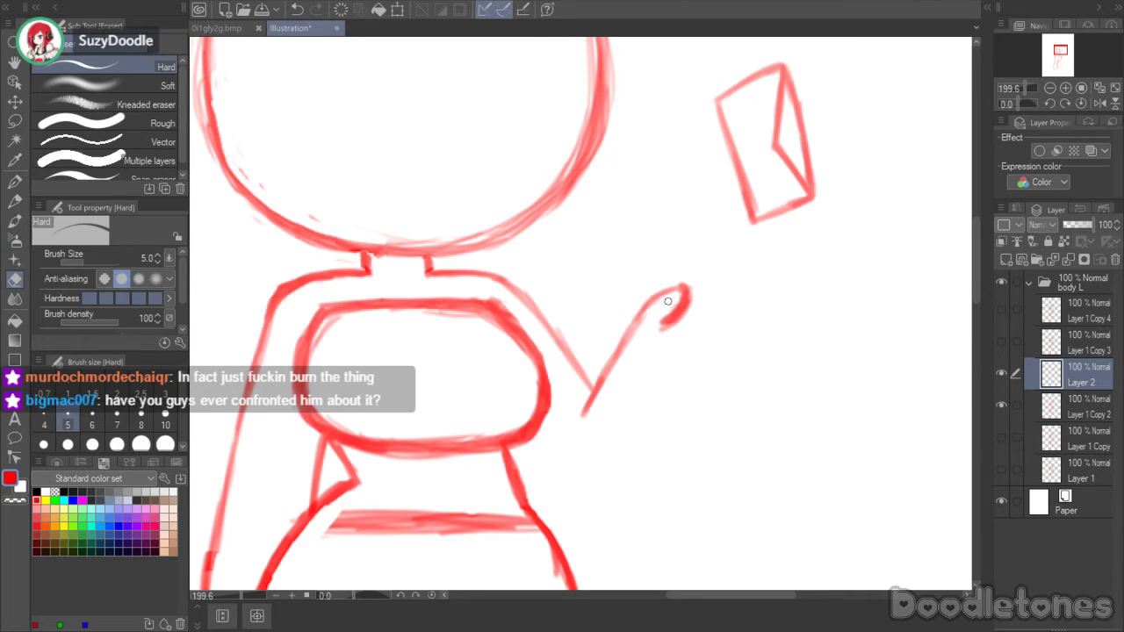
drag(664, 330, 678, 318)
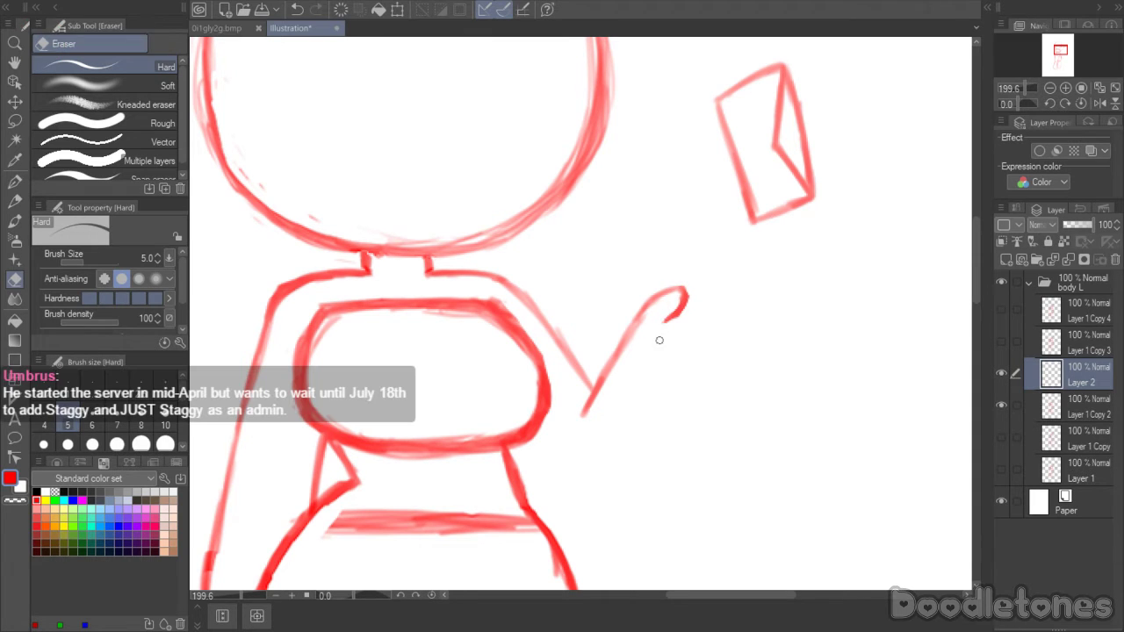
- Try to lasso the envelope and transform it down onto the thumb
click(14, 121)
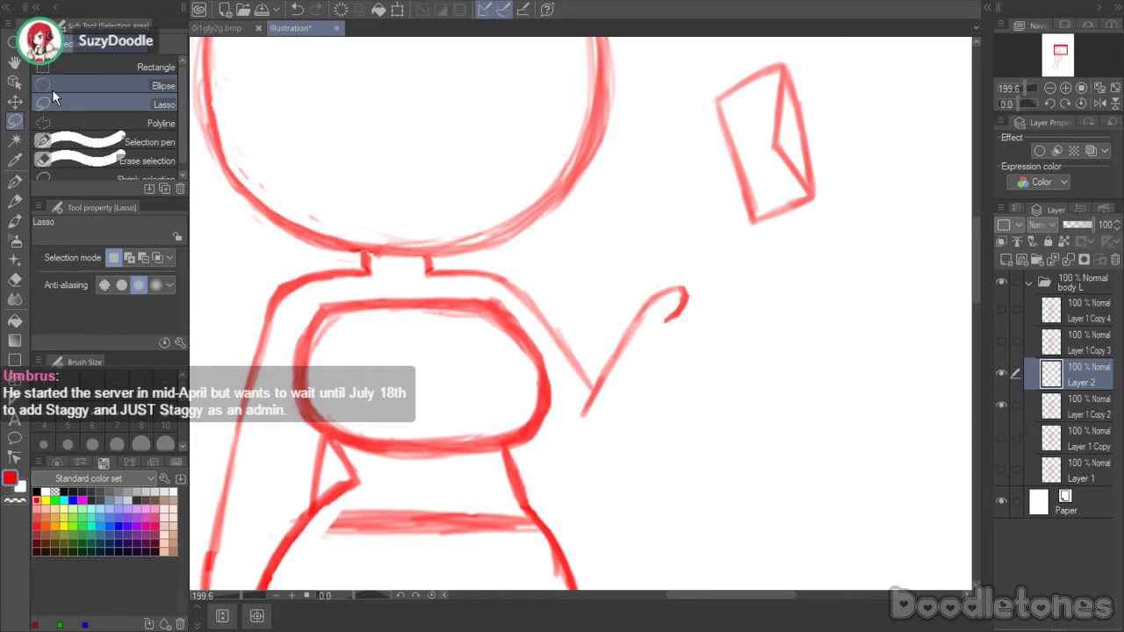
mouse_move(827, 143)
mouse_down()
mouse_move(671, 133)
mouse_move(852, 143)
mouse_up()
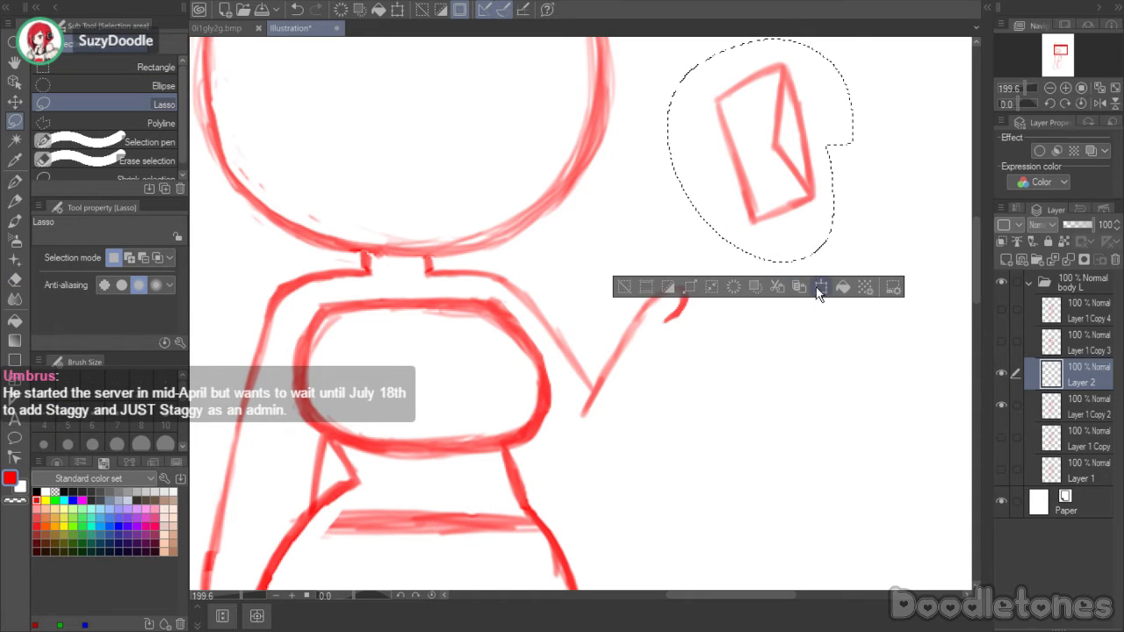
click(817, 289)
mouse_move(708, 286)
mouse_down()
mouse_move(703, 325)
mouse_move(685, 326)
mouse_move(718, 293)
mouse_up()
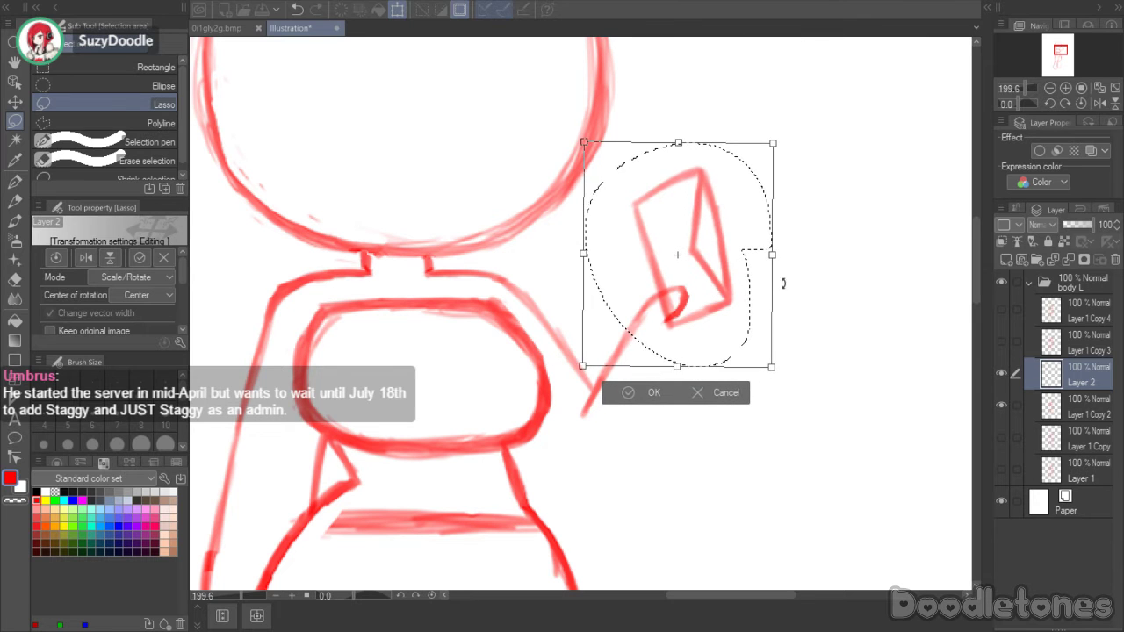
click(655, 393)
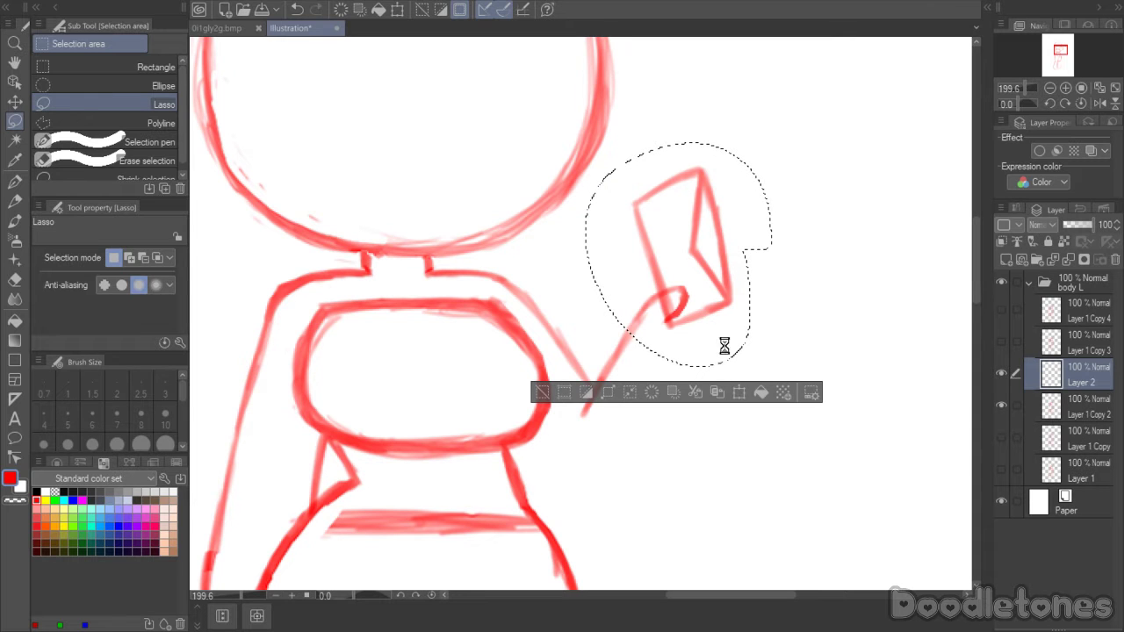
- Try nudging the envelope slightly lower over the thumb, and undo its moves back to the original place
key(Down)
key(Down)
key(Down)
key(Down)
key(Down)
key(Down)
key(Down)
click(724, 407)
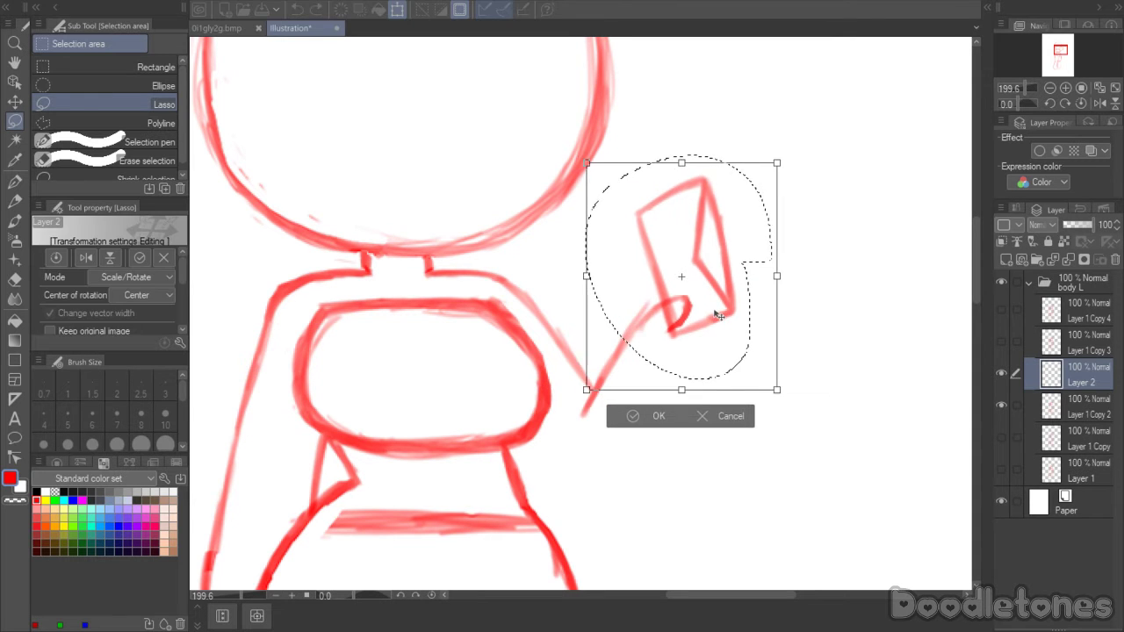
click(703, 407)
key(ctrl+d)
key(ctrl+z)
key(ctrl+z)
key(ctrl+z)
key(ctrl+z)
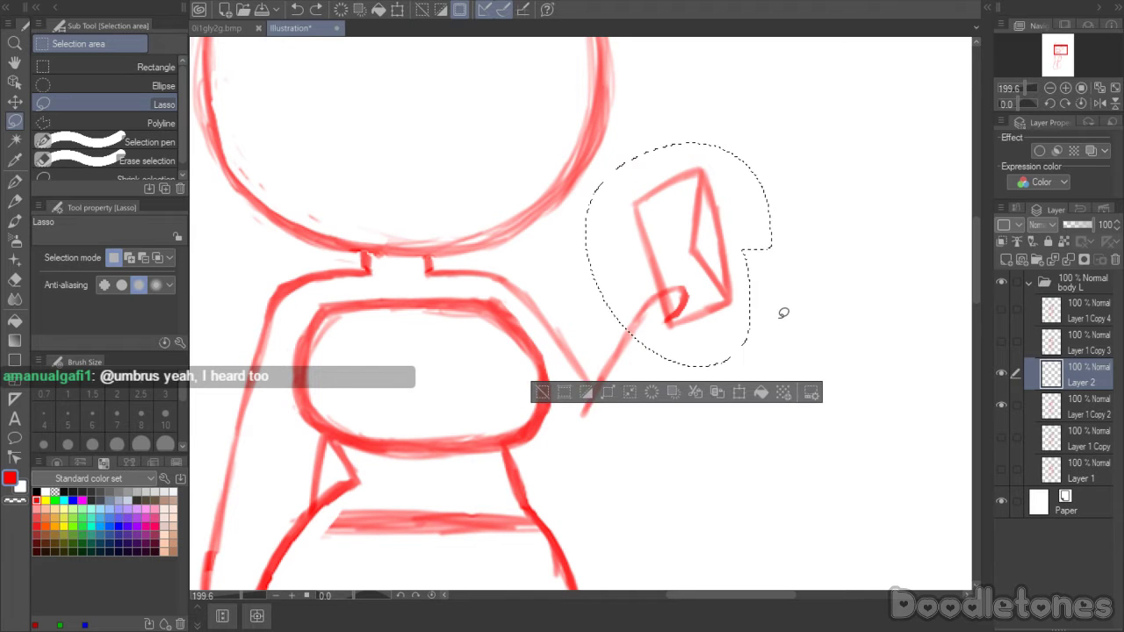
- Lasso the envelope, cut it from Layer 2 and paste it onto its own layer
mouse_move(830, 233)
mouse_down()
mouse_move(701, 63)
mouse_move(870, 154)
mouse_up()
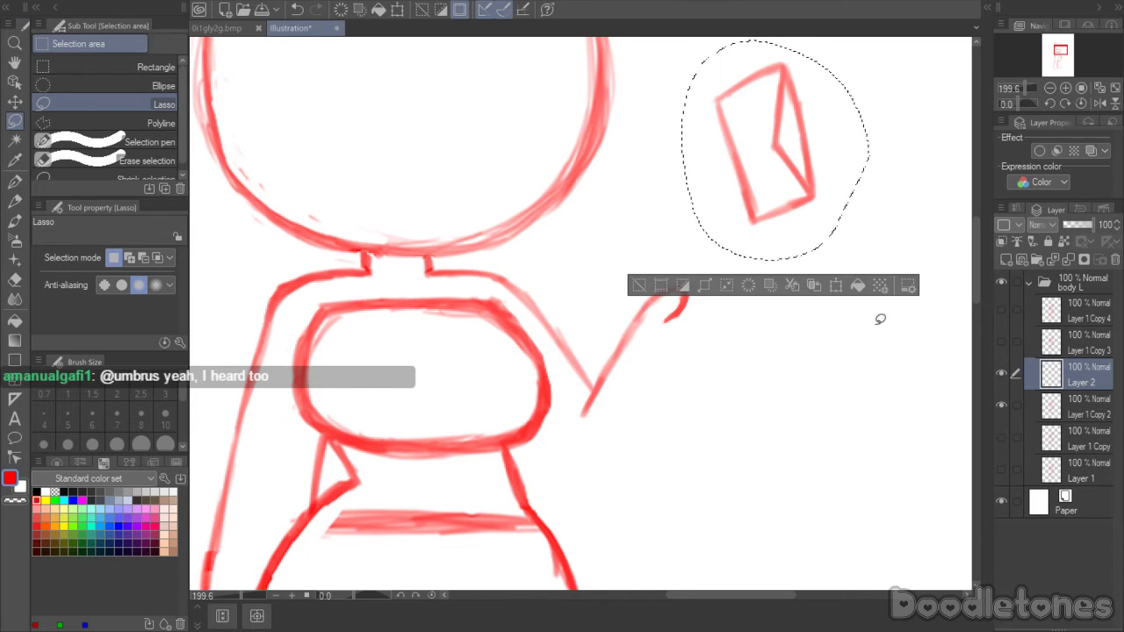
key(Delete)
key(ctrl+v)
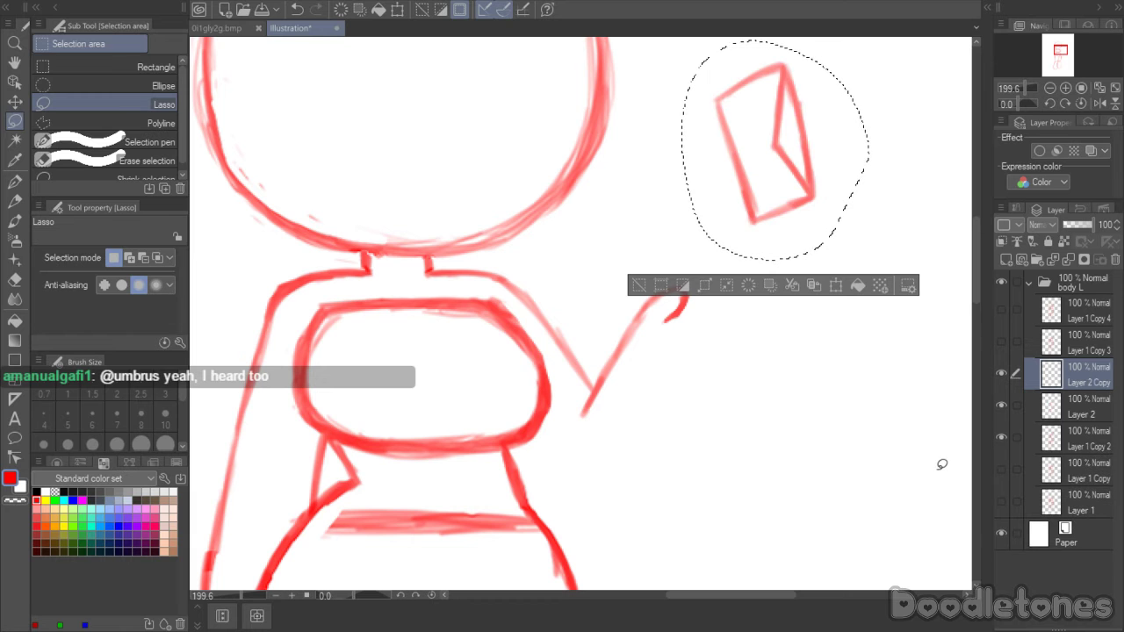
- Move the pasted envelope down so its lower left edge sits under the thumb, adjust it slightly and deselect
key(ctrl+t)
mouse_move(801, 206)
mouse_down()
mouse_move(723, 324)
mouse_move(730, 332)
mouse_up()
key(Return)
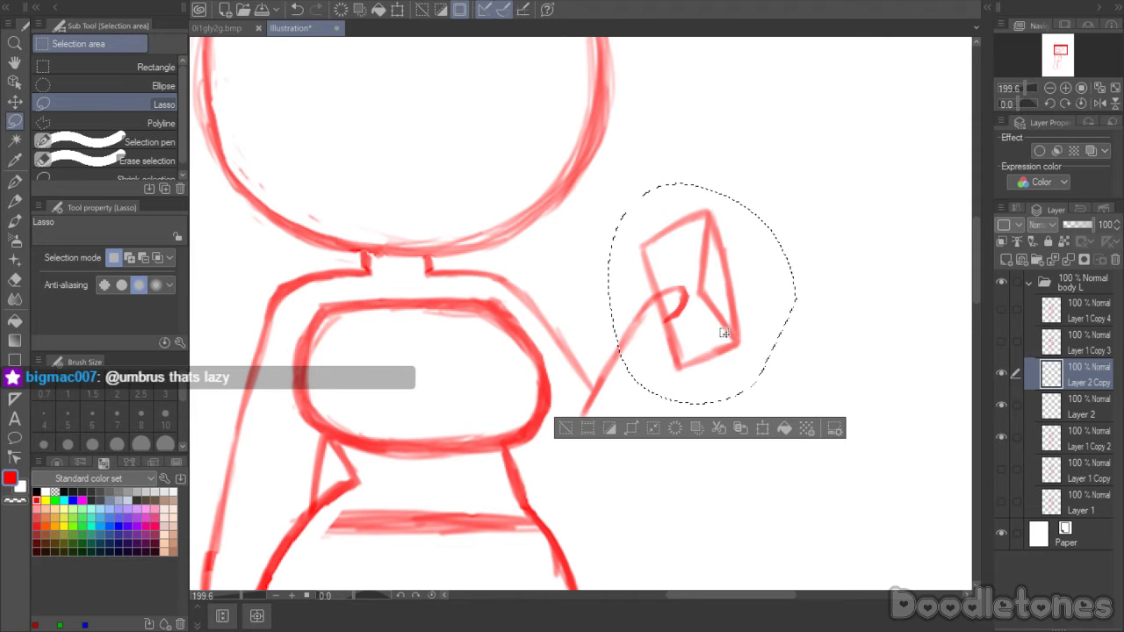
key(ctrl+t)
drag(730, 353, 735, 358)
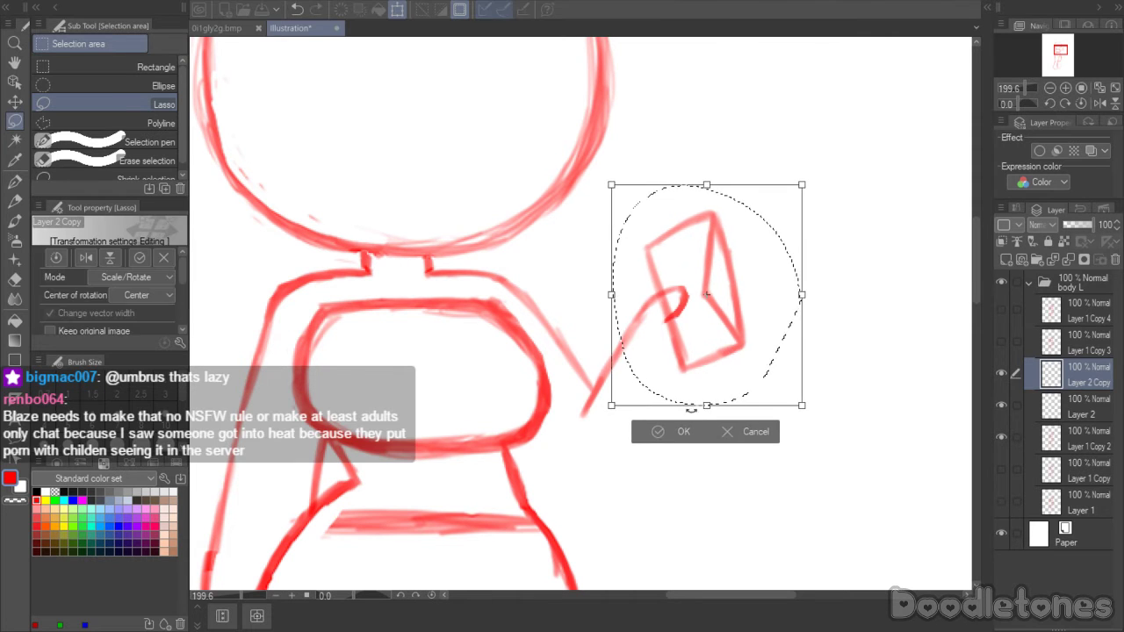
key(Return)
click(718, 129)
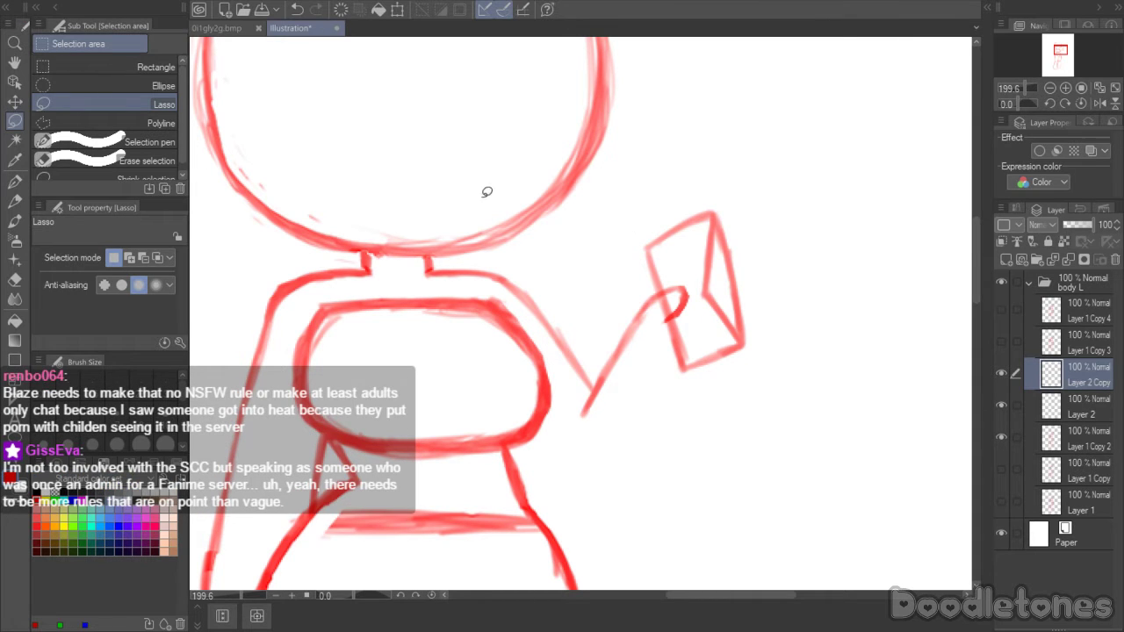
- With the opaque watercolor brush, draw the arm's curved lower outline from the chest to the envelope and thicken the upper forearm line
click(16, 223)
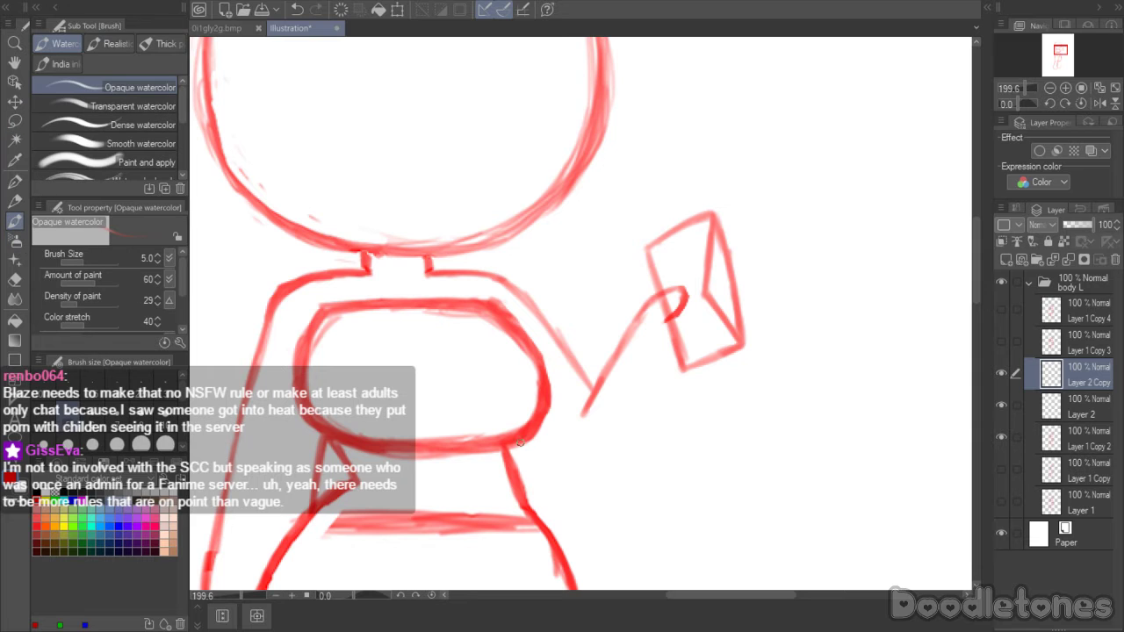
mouse_move(523, 446)
mouse_down()
mouse_move(564, 483)
mouse_move(544, 464)
mouse_move(608, 477)
mouse_move(577, 491)
mouse_move(628, 458)
mouse_move(609, 476)
mouse_move(690, 370)
mouse_move(676, 391)
mouse_move(694, 364)
mouse_up()
mouse_move(664, 404)
mouse_down()
mouse_move(626, 462)
mouse_move(575, 490)
mouse_move(527, 444)
mouse_up()
mouse_move(559, 480)
mouse_down()
mouse_move(586, 490)
mouse_move(620, 466)
mouse_up()
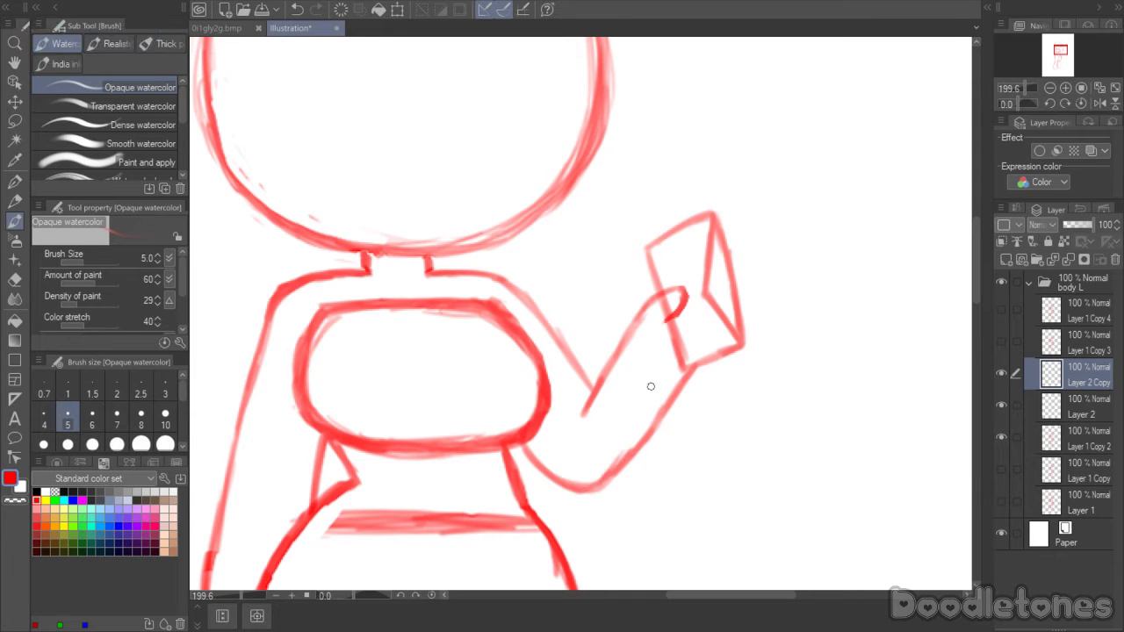
drag(578, 406, 630, 336)
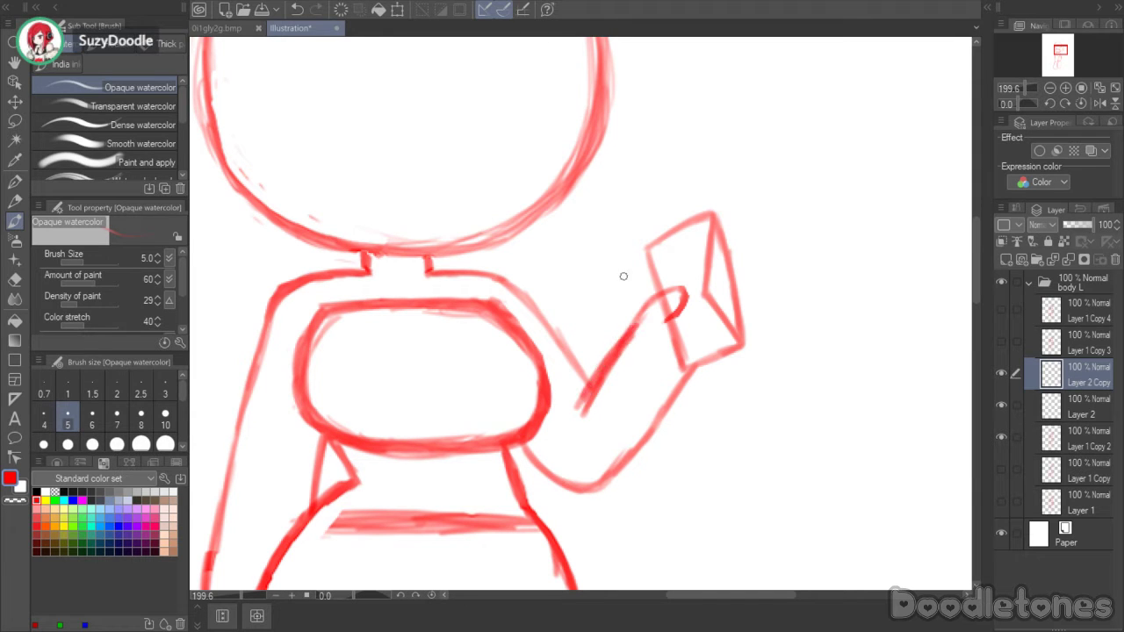
- Merge Layer 2 Copy and Layer 2 down into Layer 1 Copy 2, and clean up the raised forearm's line with the hard eraser
click(21, 279)
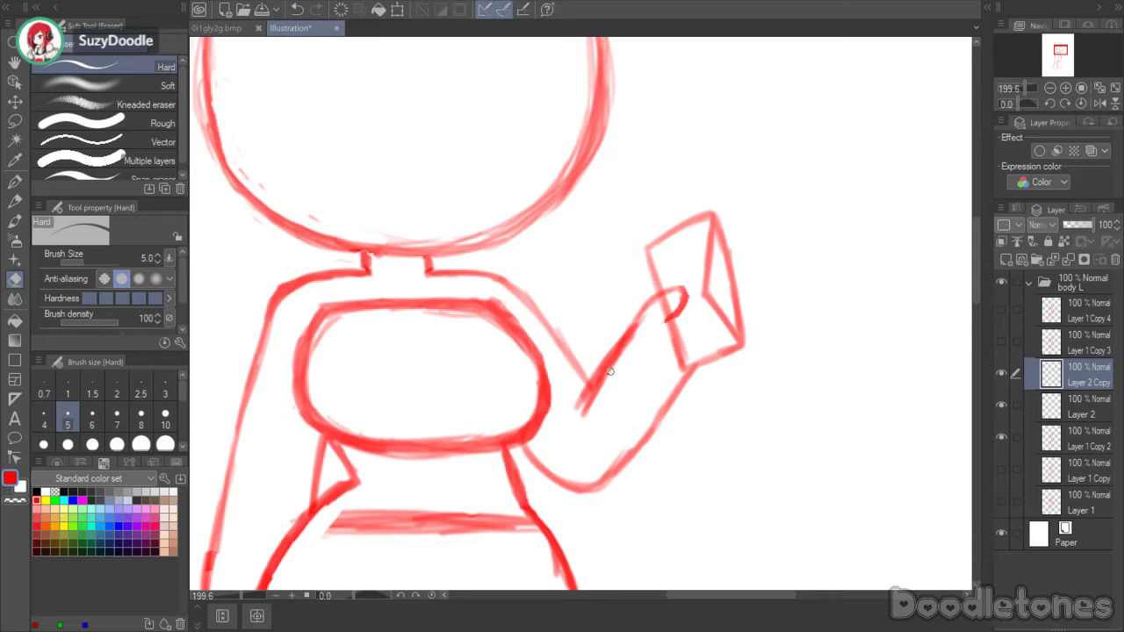
click(1066, 258)
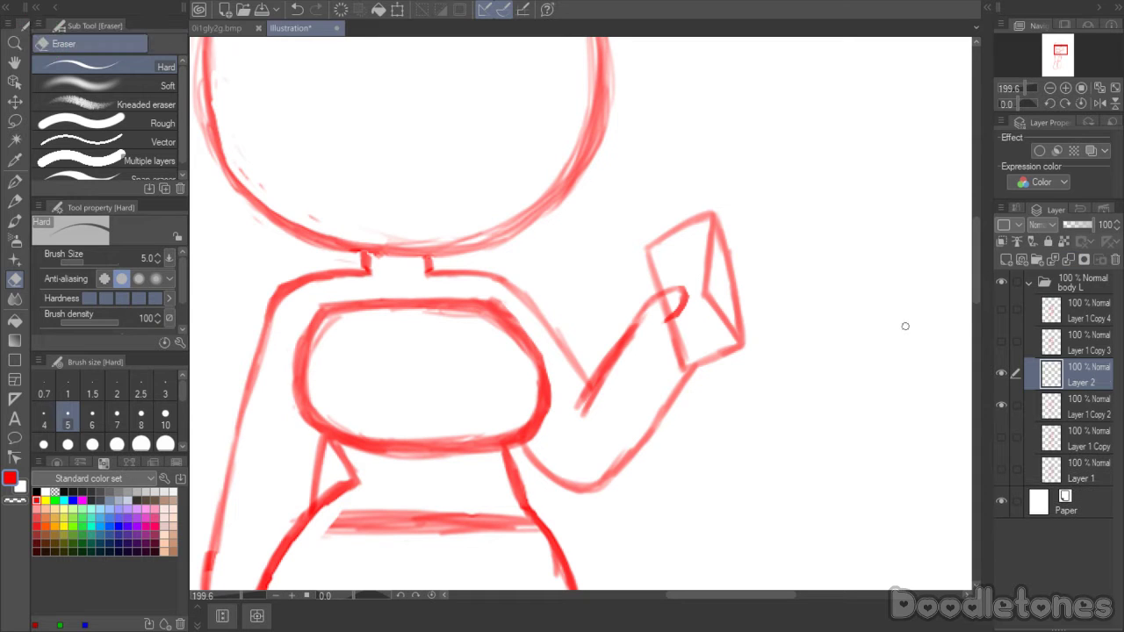
click(1066, 259)
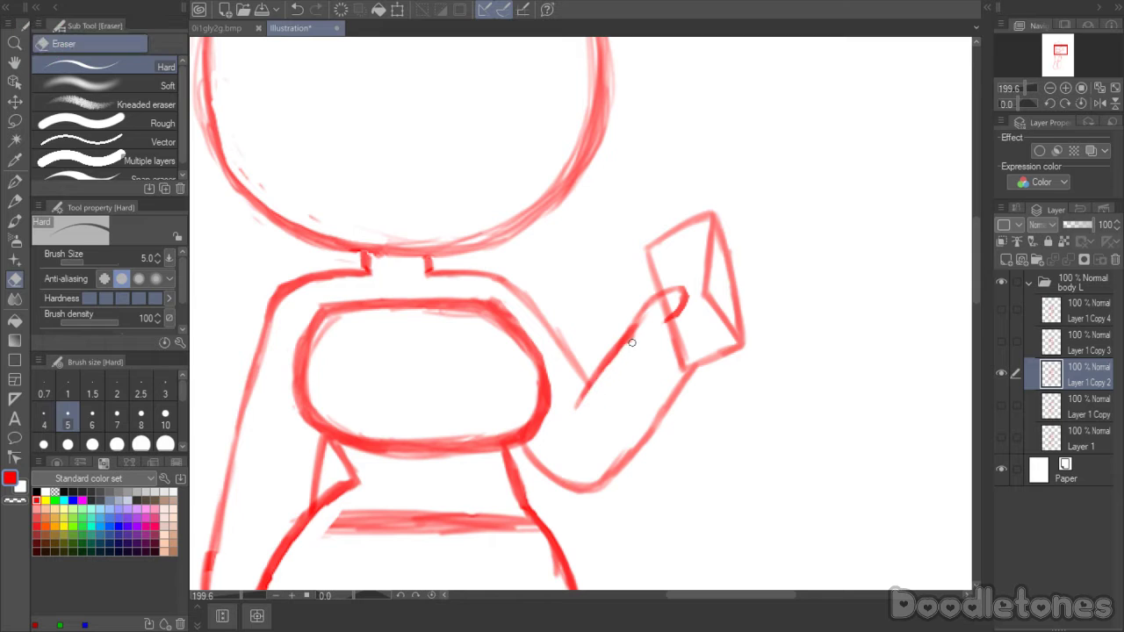
mouse_move(659, 318)
mouse_down()
mouse_move(660, 301)
mouse_move(665, 310)
mouse_up()
- Handwrite the word BRONY in red with the G-pen in the blank area beside the envelope
click(17, 185)
drag(673, 597, 717, 598)
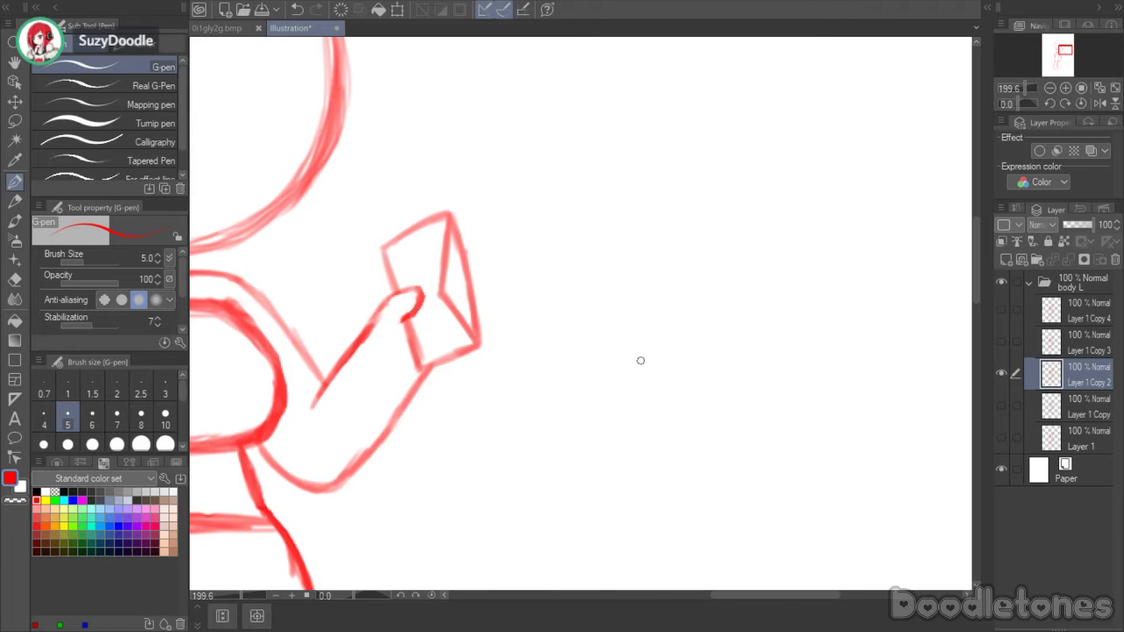
mouse_move(563, 279)
mouse_down()
mouse_move(573, 318)
mouse_move(602, 281)
mouse_move(634, 358)
mouse_move(575, 365)
mouse_move(649, 364)
mouse_move(645, 313)
mouse_move(674, 372)
mouse_up()
mouse_move(677, 303)
mouse_down()
mouse_move(696, 351)
mouse_move(725, 265)
mouse_move(742, 312)
mouse_move(739, 396)
mouse_up()
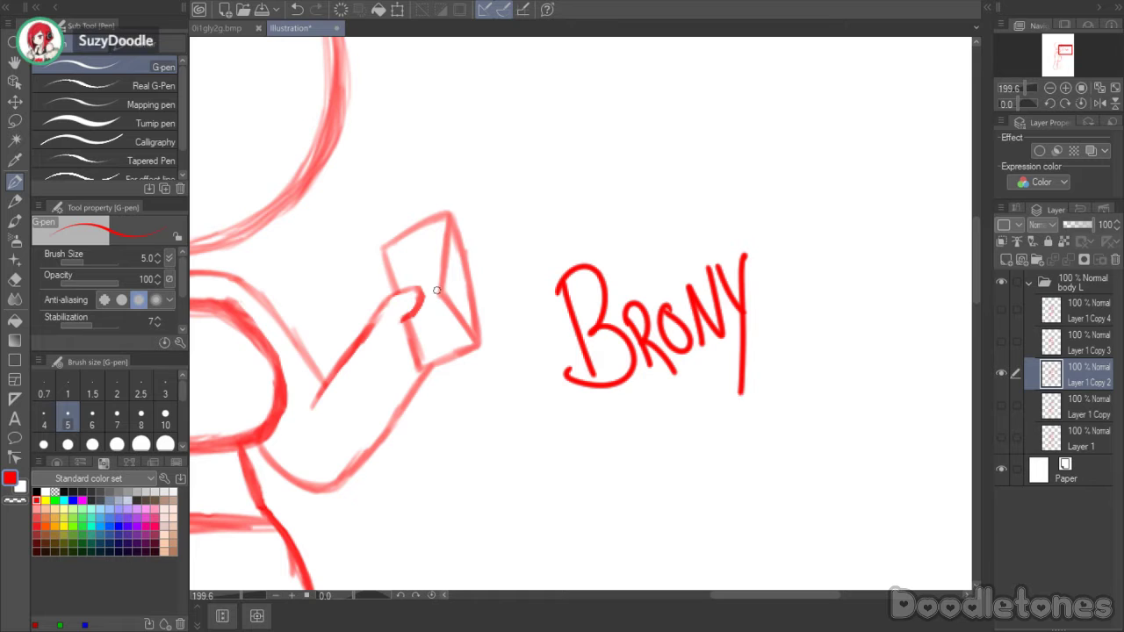
- Lasso the handwritten word BRONY, delete it and clear the selection
click(15, 121)
mouse_move(597, 195)
mouse_down()
mouse_move(816, 316)
mouse_move(773, 189)
mouse_up()
key(Delete)
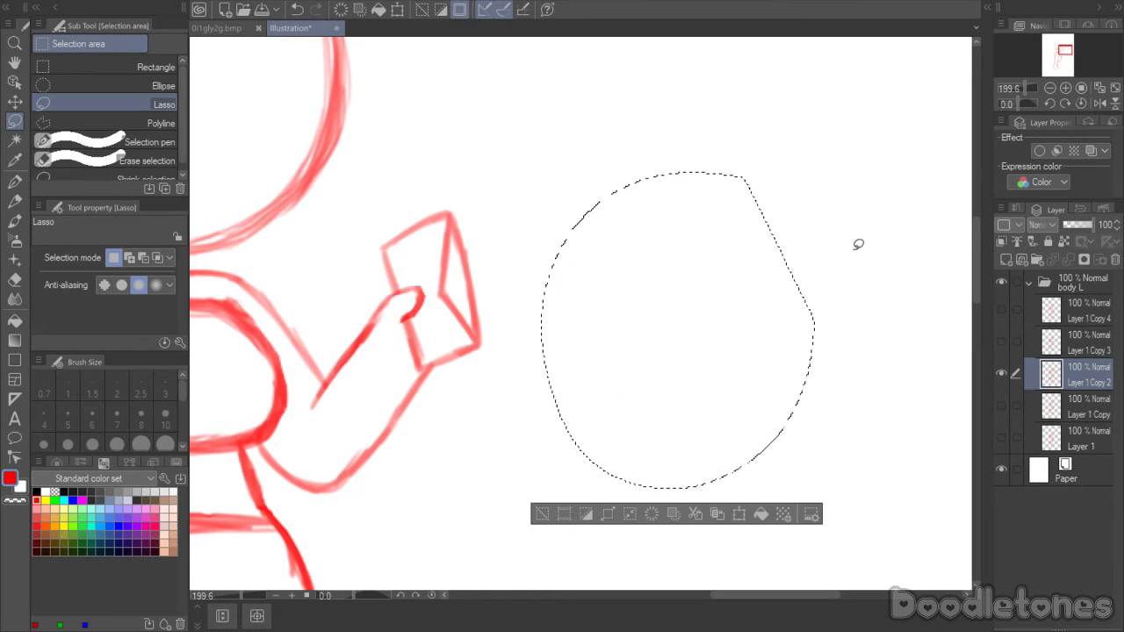
key(ctrl+d)
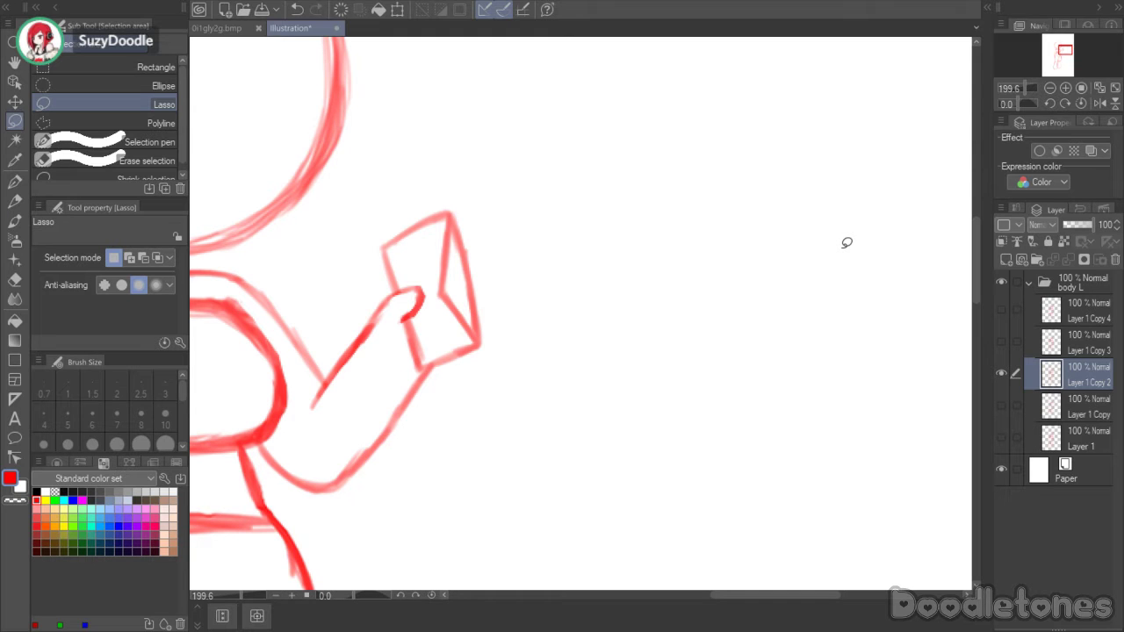
drag(747, 596, 713, 597)
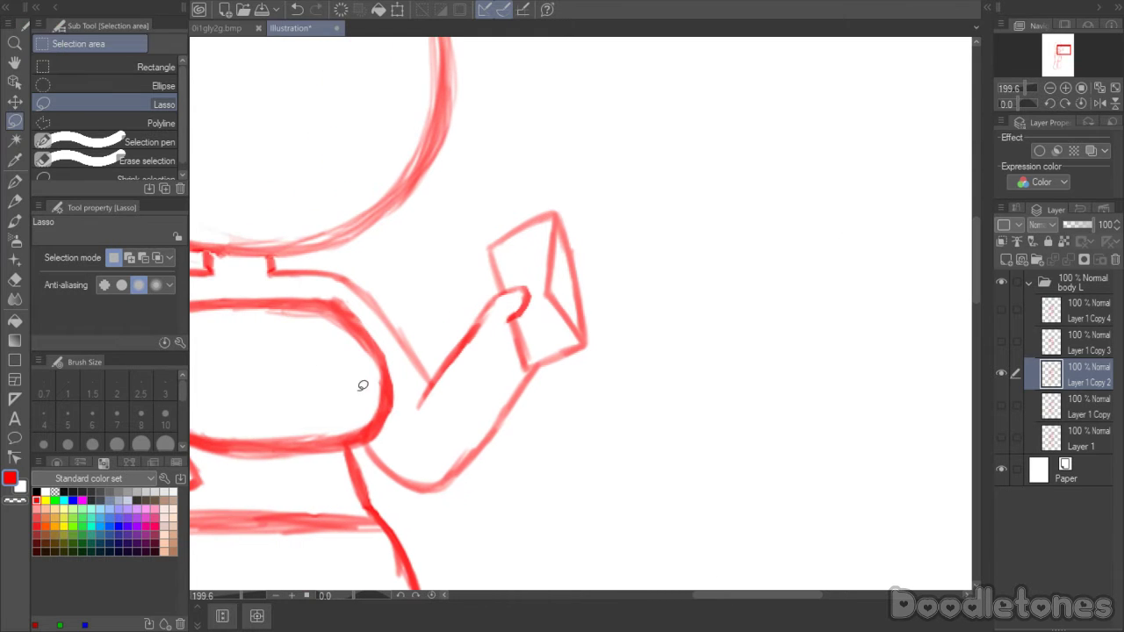
- Lasso the raised hand with its envelope and shift it slightly down and inward to shorten the forearm
click(17, 223)
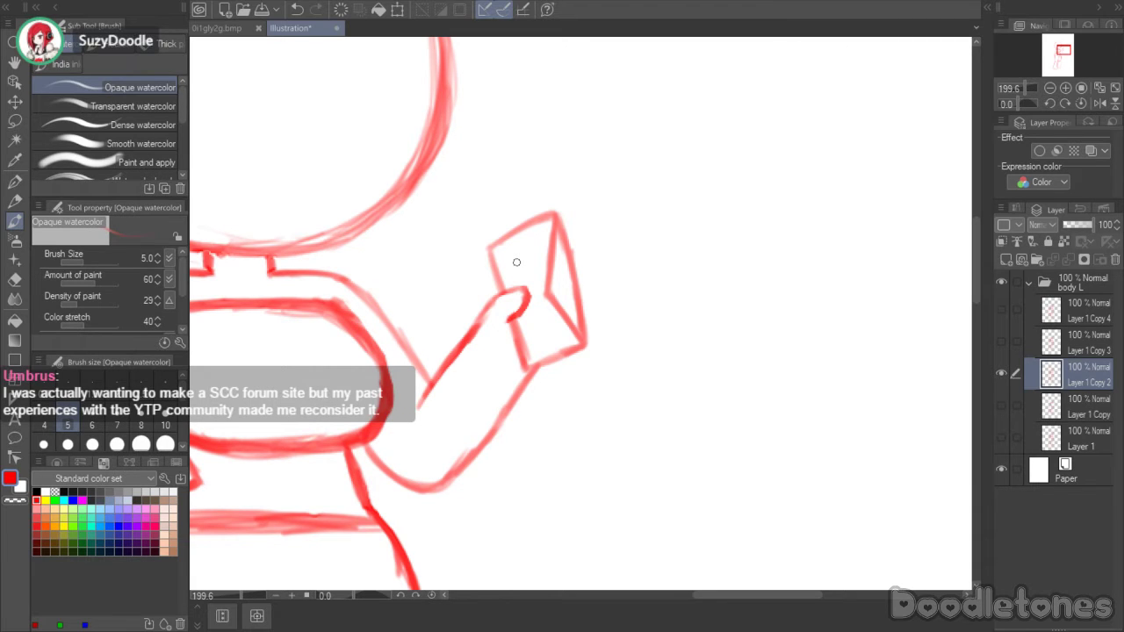
mouse_move(713, 596)
mouse_down()
mouse_move(658, 599)
mouse_move(661, 612)
mouse_up()
drag(975, 256, 973, 279)
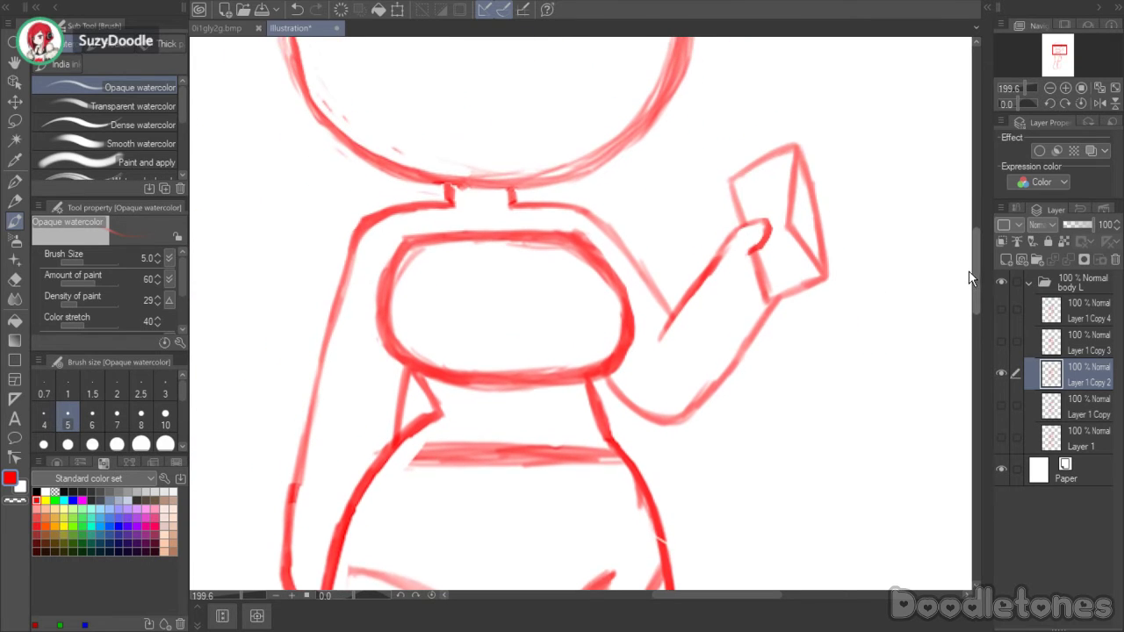
click(15, 121)
mouse_move(861, 330)
mouse_down()
mouse_move(754, 358)
mouse_move(718, 165)
mouse_move(869, 253)
mouse_up()
click(846, 413)
mouse_move(802, 322)
mouse_down()
mouse_move(797, 352)
mouse_move(773, 371)
mouse_up()
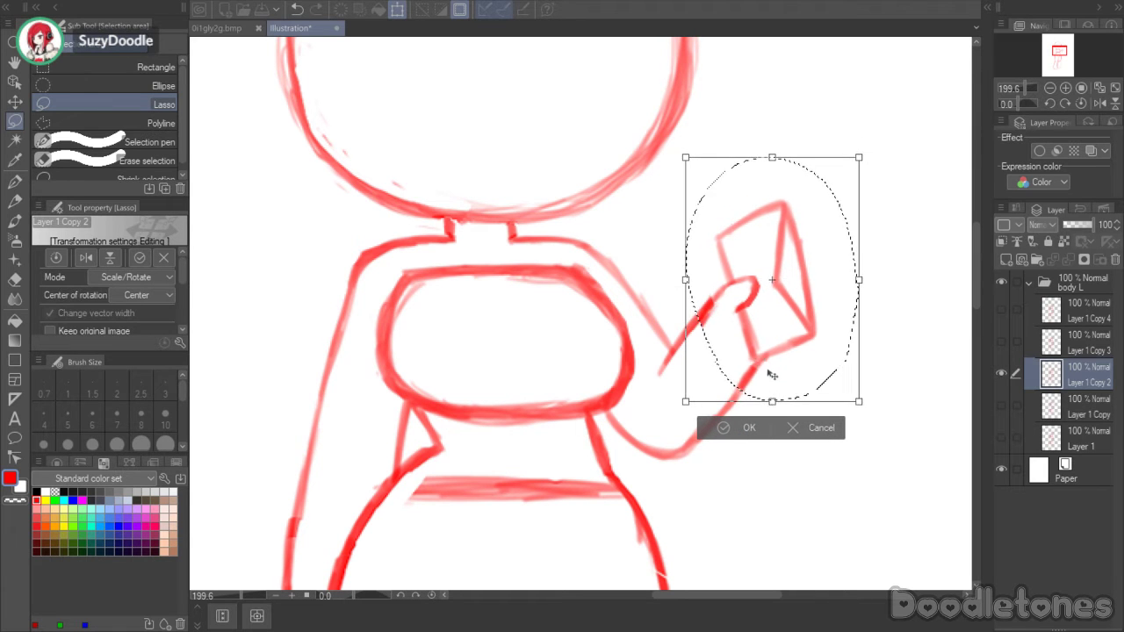
click(725, 428)
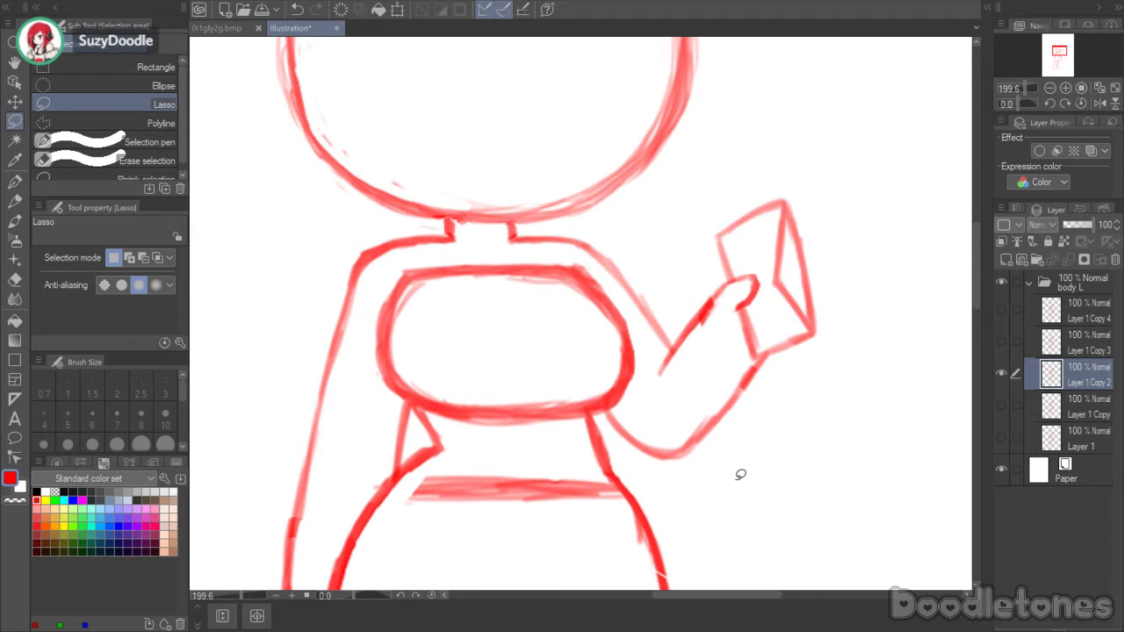
- Erase the lowered arm's joins at the shoulder and hip and its inner line beside the waist
click(15, 279)
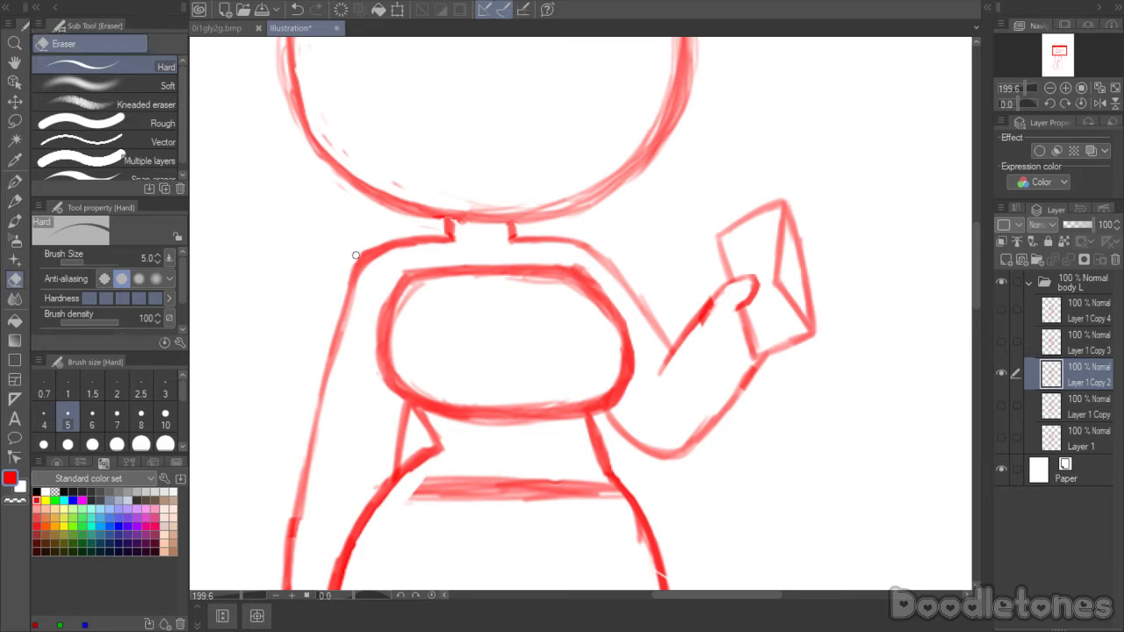
mouse_move(355, 255)
mouse_down()
mouse_move(370, 368)
mouse_move(407, 412)
mouse_move(385, 391)
mouse_up()
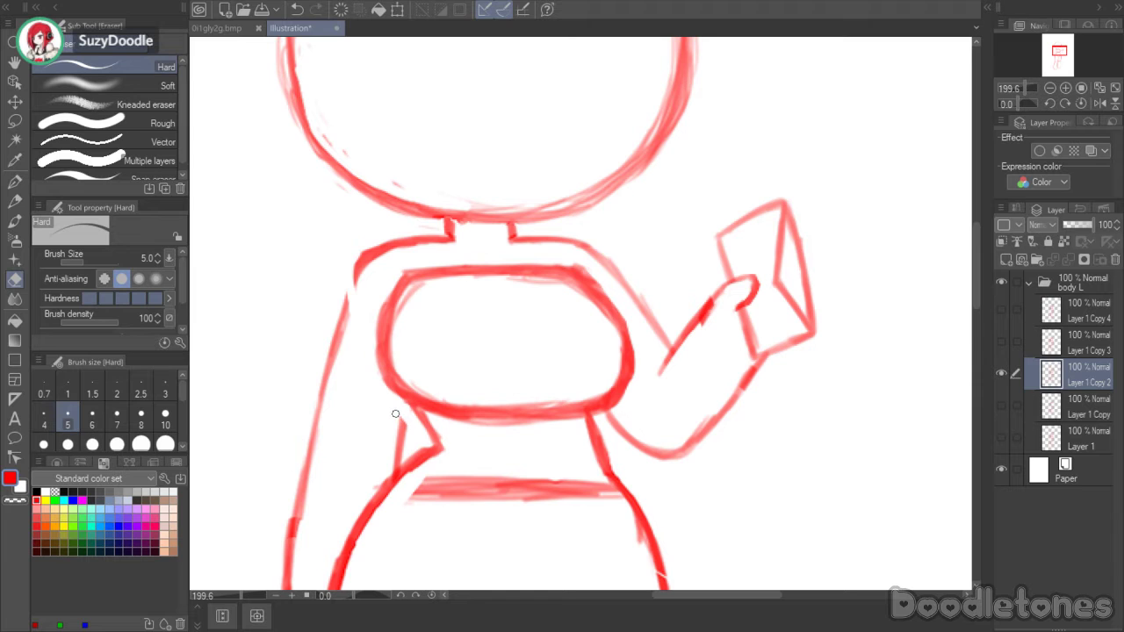
scroll(974, 236, down, 3)
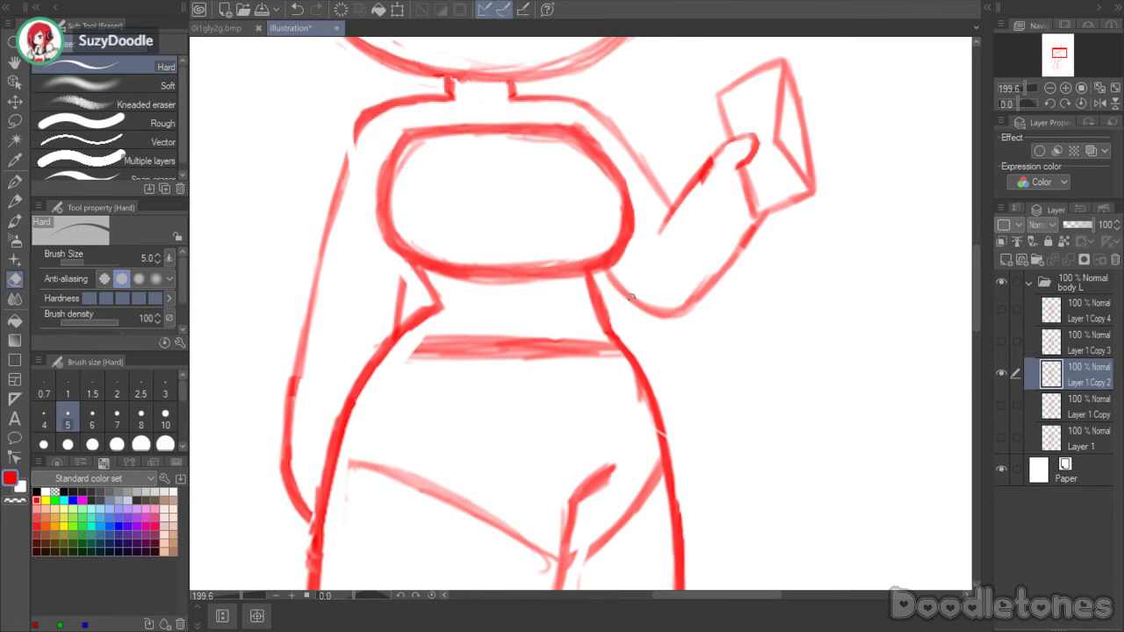
drag(307, 497, 302, 531)
mouse_move(399, 317)
mouse_down()
mouse_move(393, 286)
mouse_move(402, 293)
mouse_up()
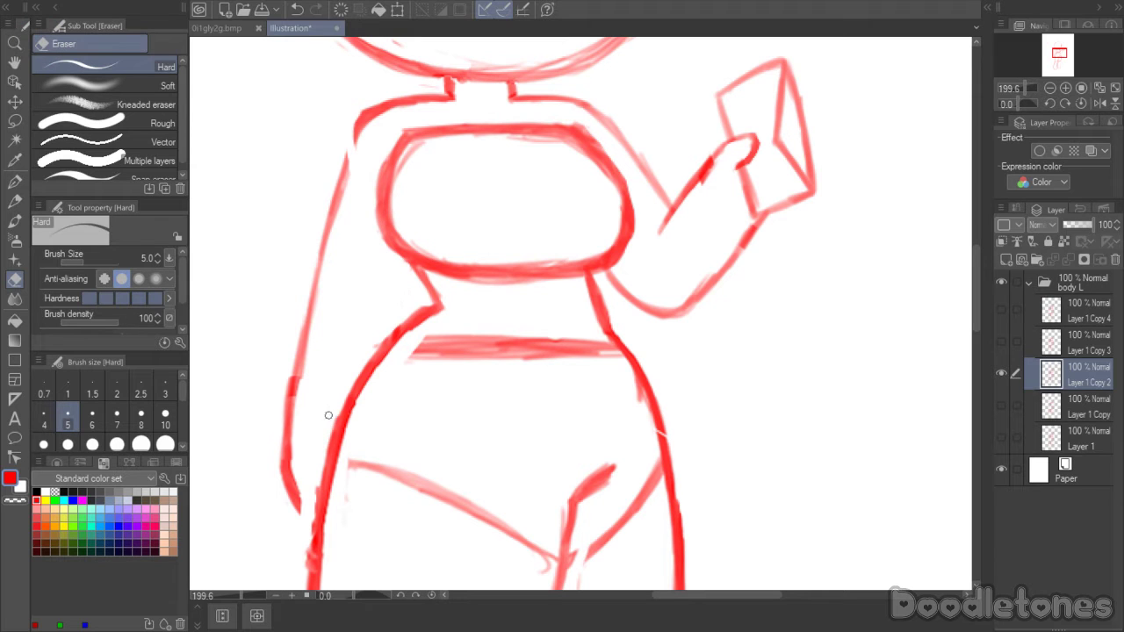
mouse_move(348, 183)
mouse_down()
mouse_move(345, 155)
mouse_move(337, 200)
mouse_up()
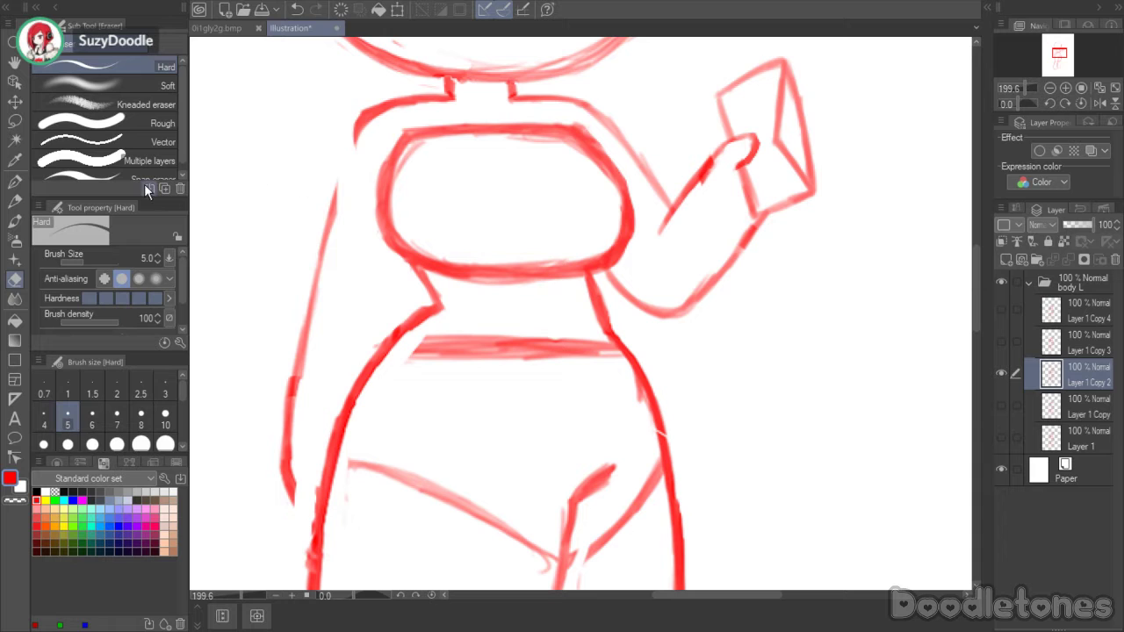
- Lasso the remaining outer line of the lowered arm, delete it and clear the selection
key(m)
mouse_move(339, 305)
mouse_down()
mouse_move(296, 530)
mouse_move(249, 357)
mouse_move(307, 178)
mouse_move(355, 180)
mouse_up()
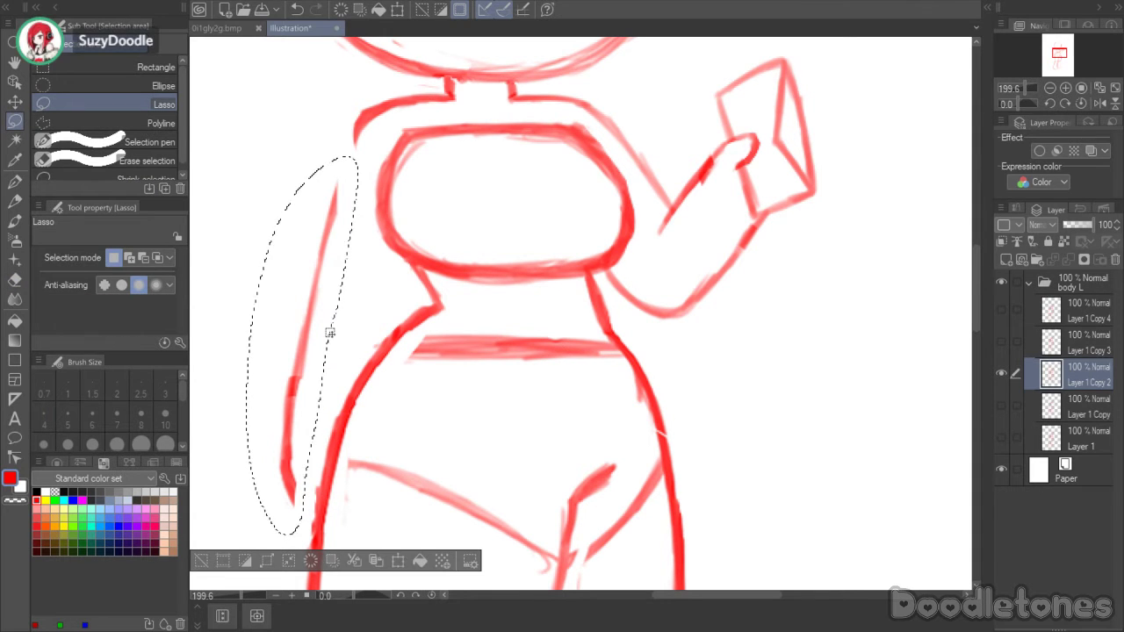
key(Delete)
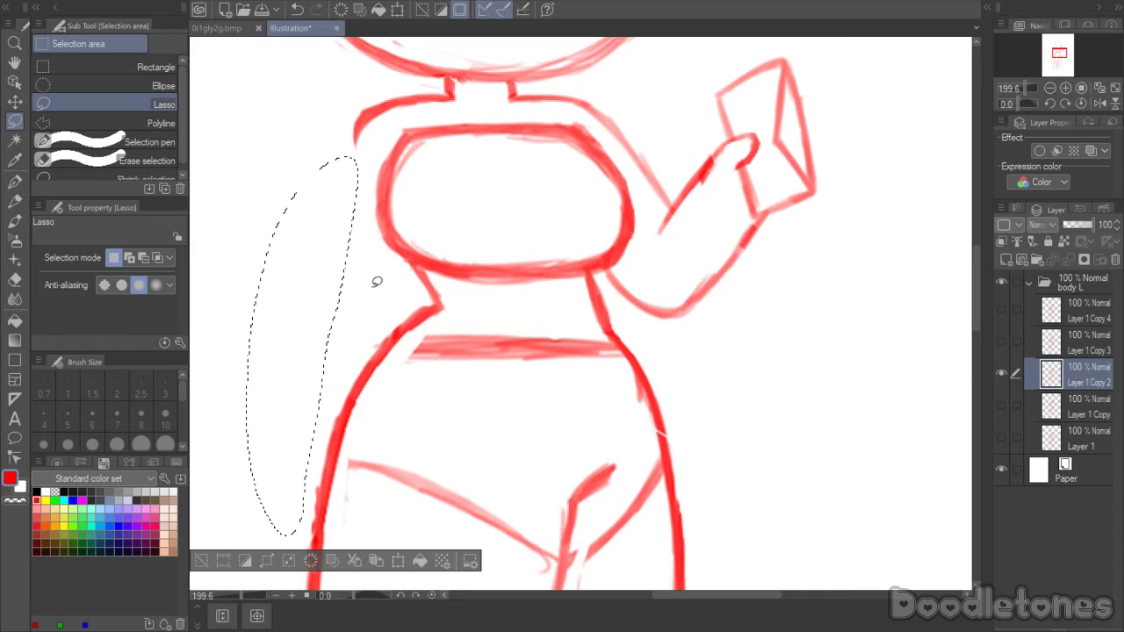
key(ctrl+d)
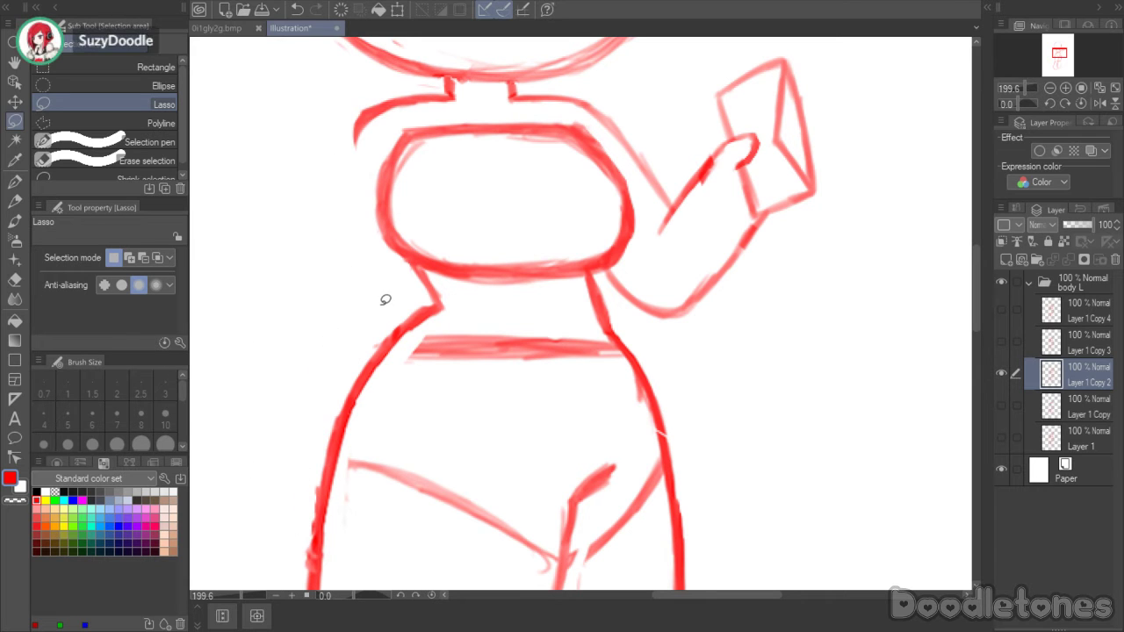
- Draw the outer contour of a bent arm from the shoulder out to the elbow and back to the hip with opaque watercolor
click(14, 221)
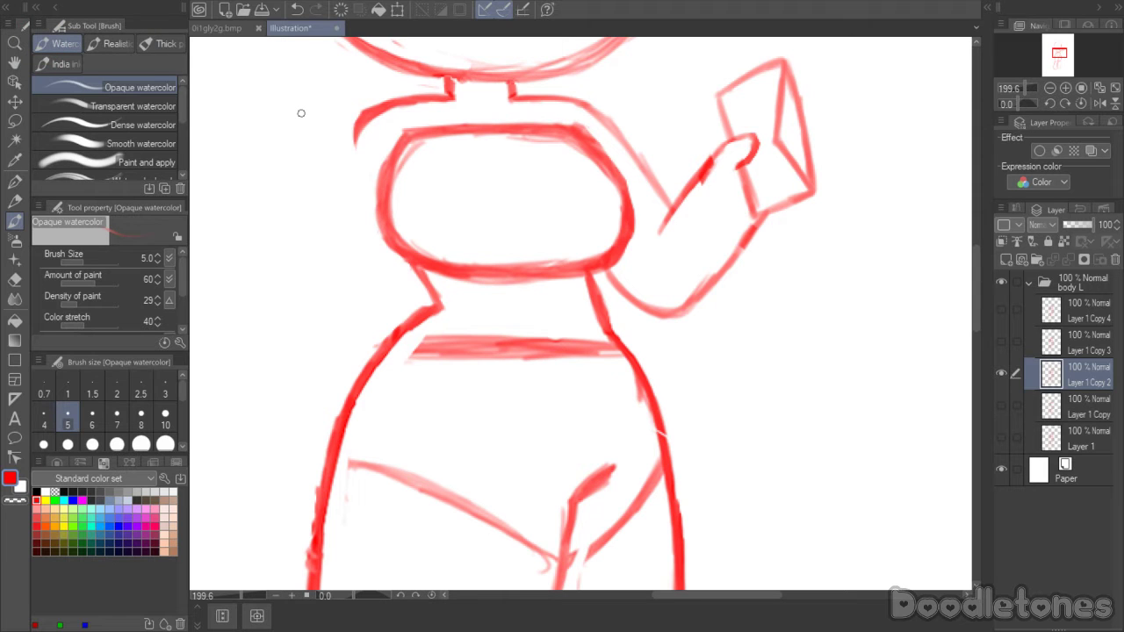
drag(360, 123, 308, 265)
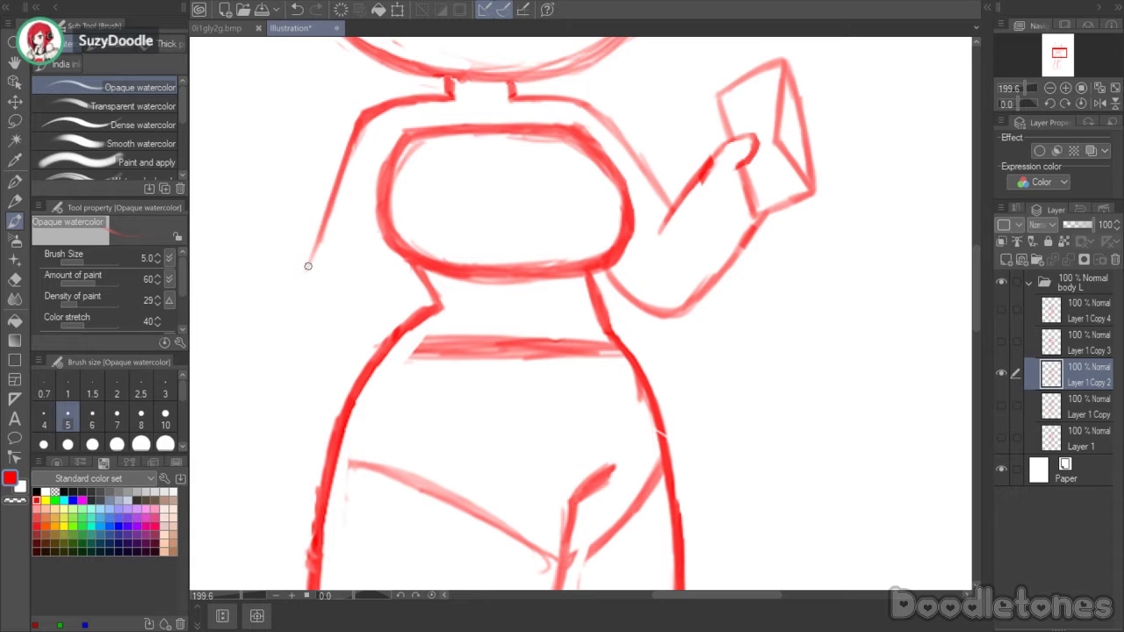
drag(330, 197, 304, 286)
mouse_move(346, 155)
mouse_down()
mouse_move(308, 296)
mouse_move(343, 359)
mouse_up()
drag(308, 276, 355, 369)
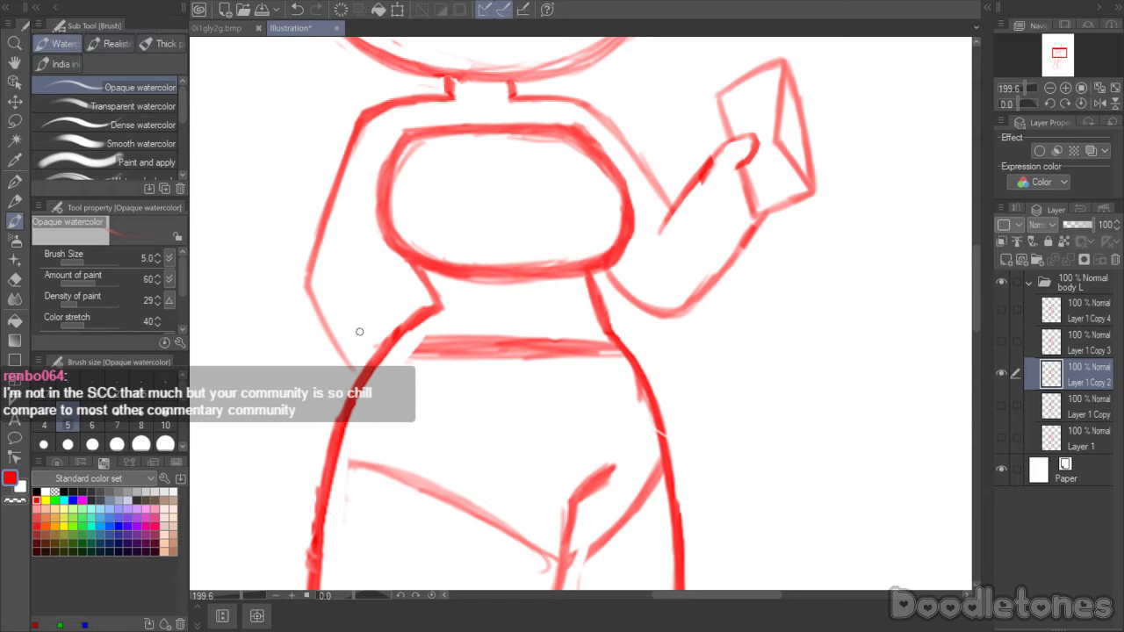
- Sketch a slanted rounded oval on the hip as the bent arm's hand
mouse_move(347, 362)
mouse_down()
mouse_move(409, 298)
mouse_move(438, 324)
mouse_move(434, 350)
mouse_move(431, 322)
mouse_move(348, 381)
mouse_move(365, 402)
mouse_move(343, 368)
mouse_move(385, 406)
mouse_move(440, 337)
mouse_move(431, 307)
mouse_move(410, 296)
mouse_move(340, 373)
mouse_up()
mouse_move(394, 306)
mouse_down()
mouse_move(346, 362)
mouse_move(374, 324)
mouse_move(439, 345)
mouse_up()
mouse_move(344, 371)
mouse_down()
mouse_move(366, 406)
mouse_move(340, 380)
mouse_move(380, 405)
mouse_move(424, 361)
mouse_up()
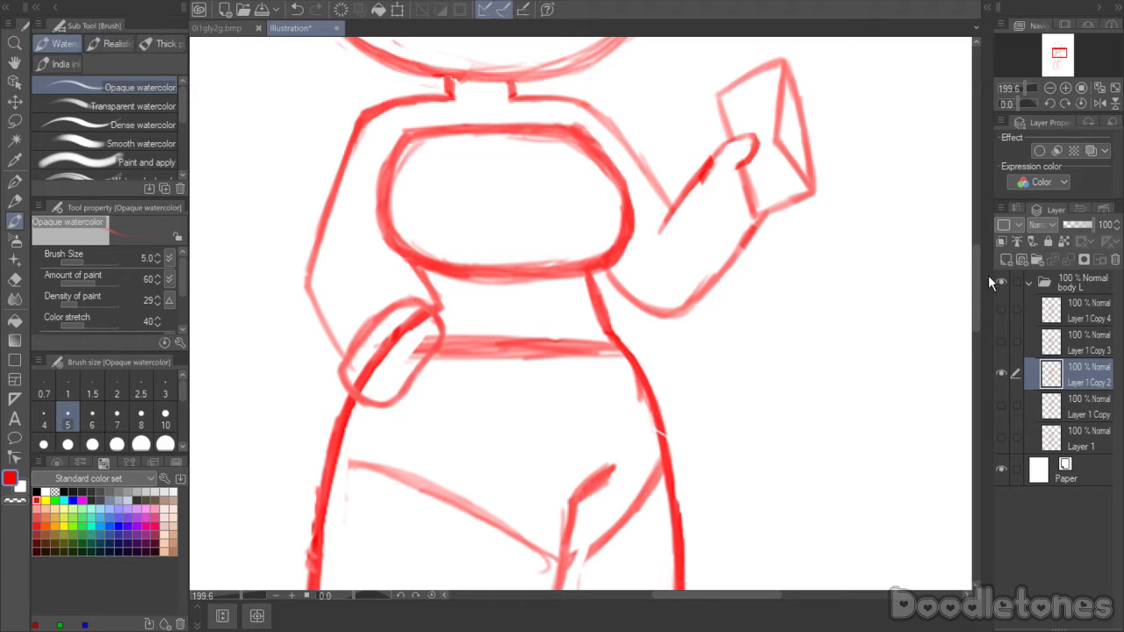
- Draw the bent arm's inner elbow and inner forearm line running down to the hand on the hip
scroll(916, 262, up, 2)
drag(362, 308, 413, 358)
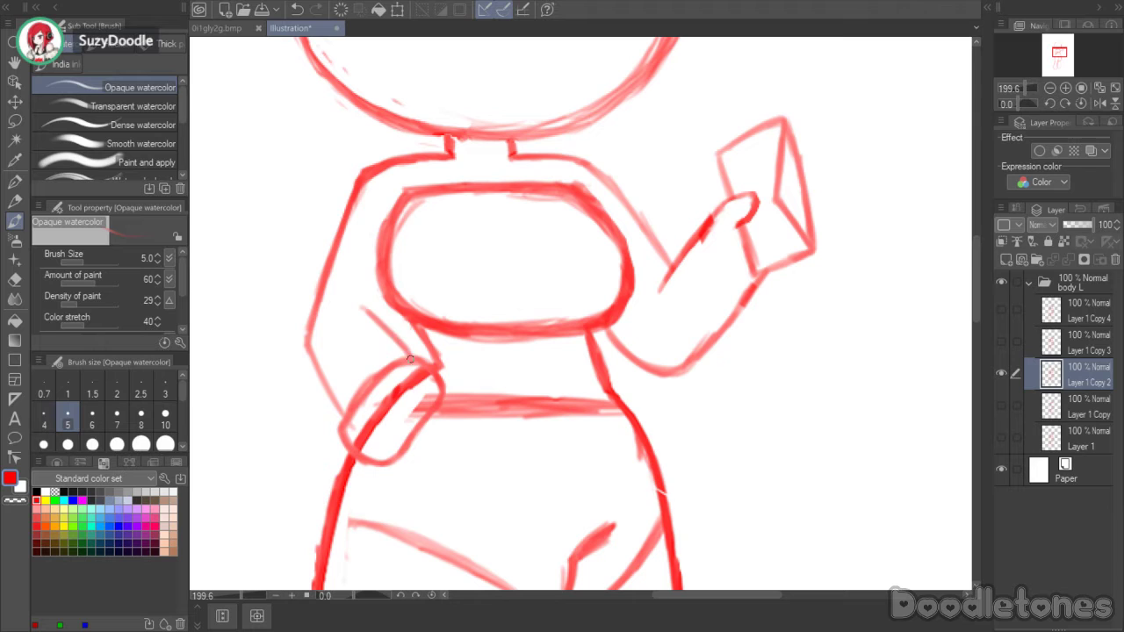
drag(381, 303, 391, 324)
- Widen the bent arm by redrawing its outer contour farther out from the shoulder to the elbow
mouse_move(349, 195)
mouse_down()
mouse_move(311, 288)
mouse_move(313, 277)
mouse_up()
drag(358, 176, 318, 253)
mouse_move(345, 211)
mouse_down()
mouse_move(300, 316)
mouse_move(326, 382)
mouse_up()
drag(305, 284, 297, 342)
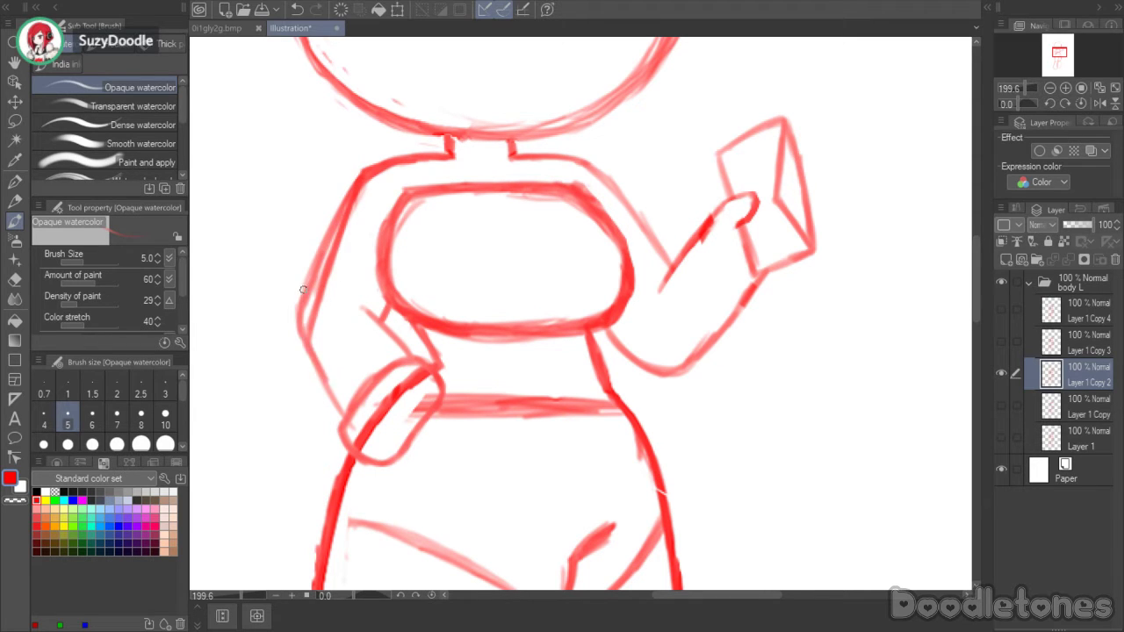
mouse_move(320, 251)
mouse_down()
mouse_move(307, 306)
mouse_move(363, 162)
mouse_up()
- Erase the superseded upper-arm line and the hip and waist lines that run through the hand
key(e)
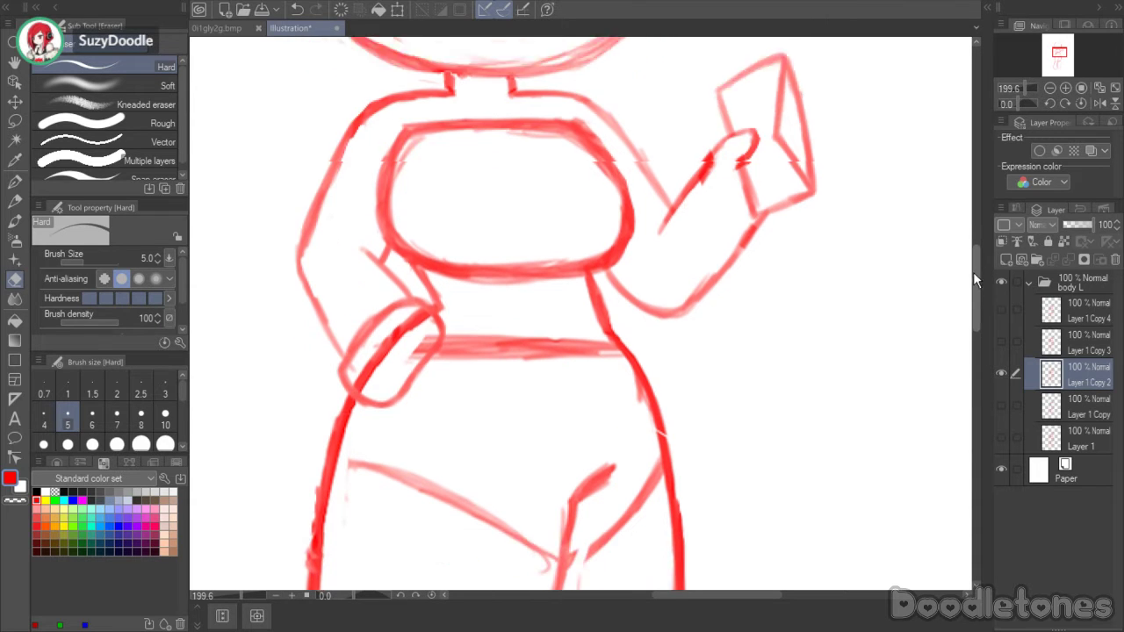
click(1001, 375)
click(1001, 375)
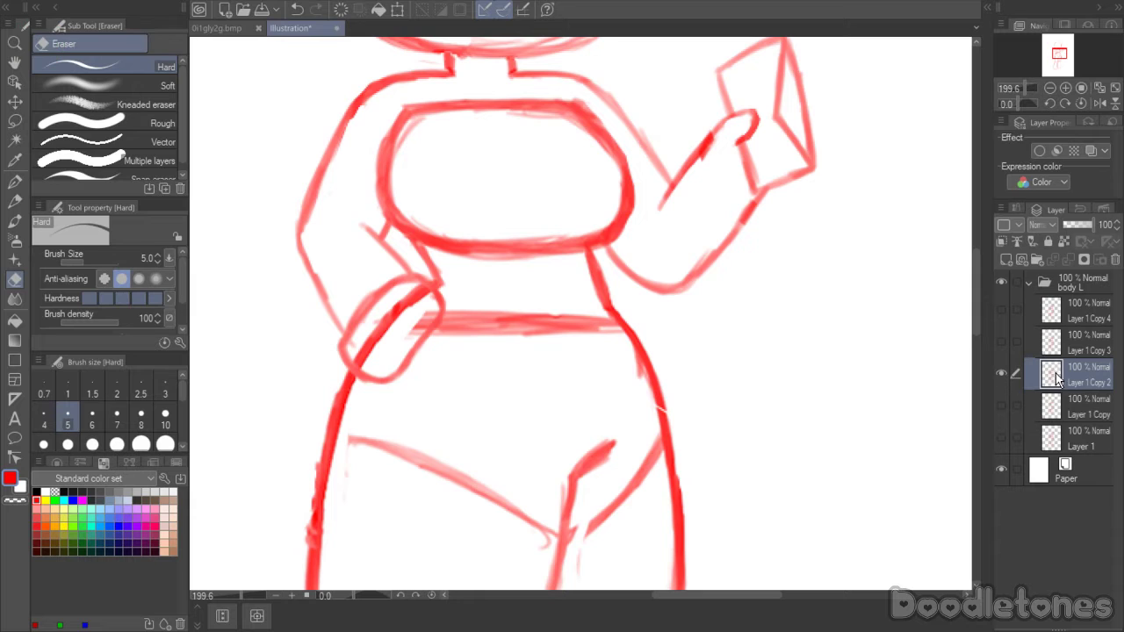
mouse_move(361, 358)
mouse_down()
mouse_move(387, 335)
mouse_move(399, 304)
mouse_move(422, 289)
mouse_move(420, 329)
mouse_move(397, 348)
mouse_move(376, 333)
mouse_move(384, 316)
mouse_move(419, 301)
mouse_up()
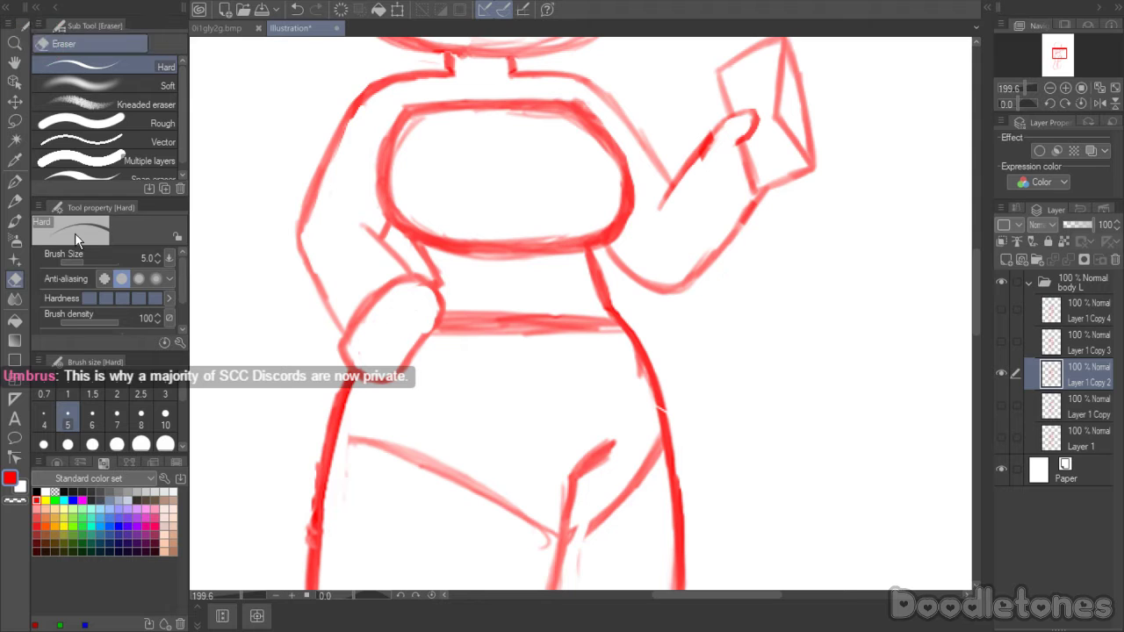
- Hide Layer 1 Copy 2, show Layer 1 Copy 3 and make it the active layer for erasing
key(b)
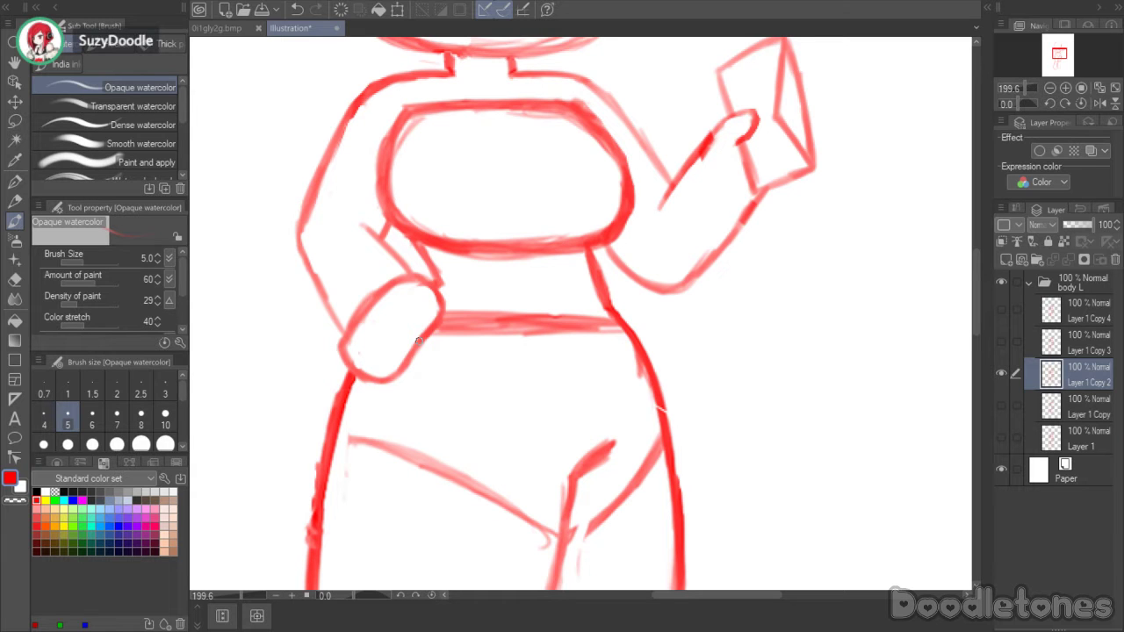
mouse_move(975, 249)
mouse_down()
mouse_move(975, 275)
mouse_move(977, 242)
mouse_up()
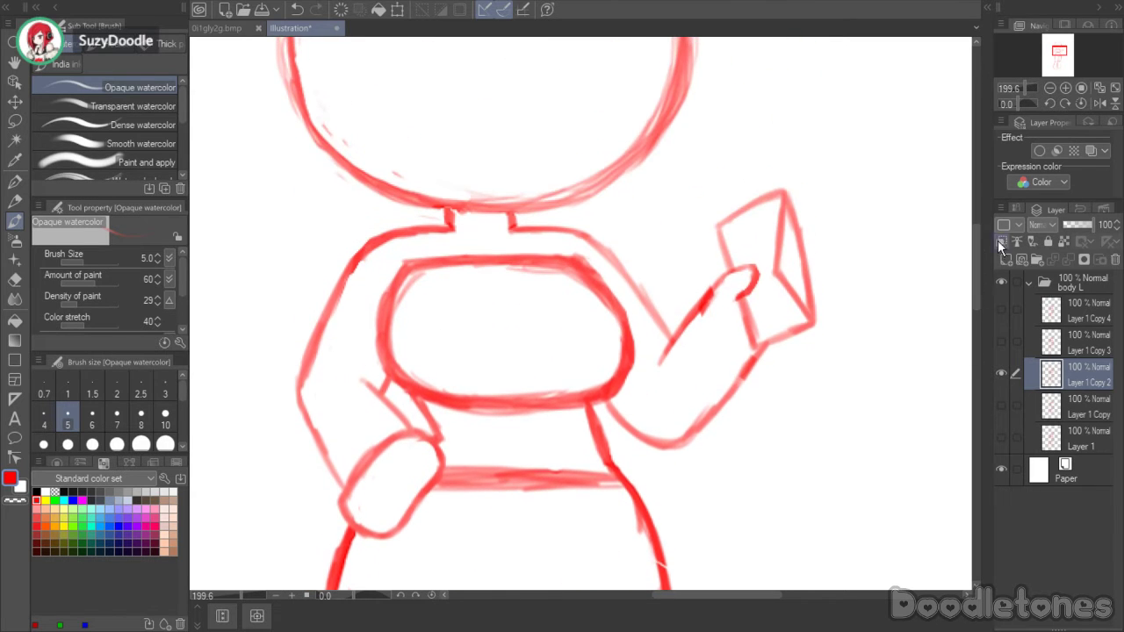
click(1002, 372)
click(1002, 340)
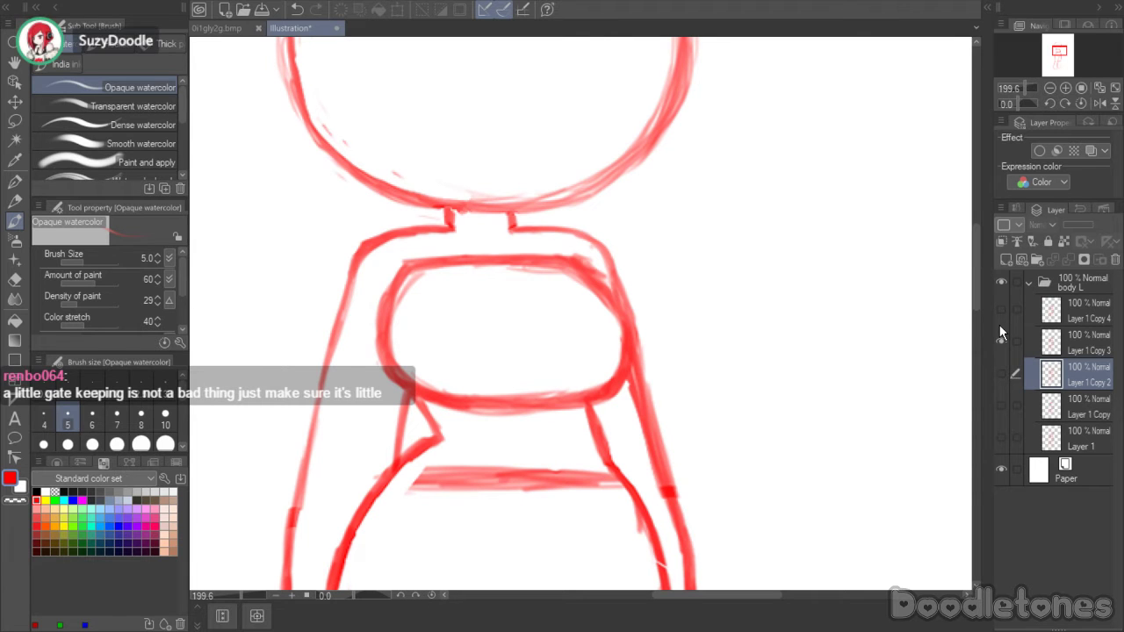
drag(974, 244, 973, 266)
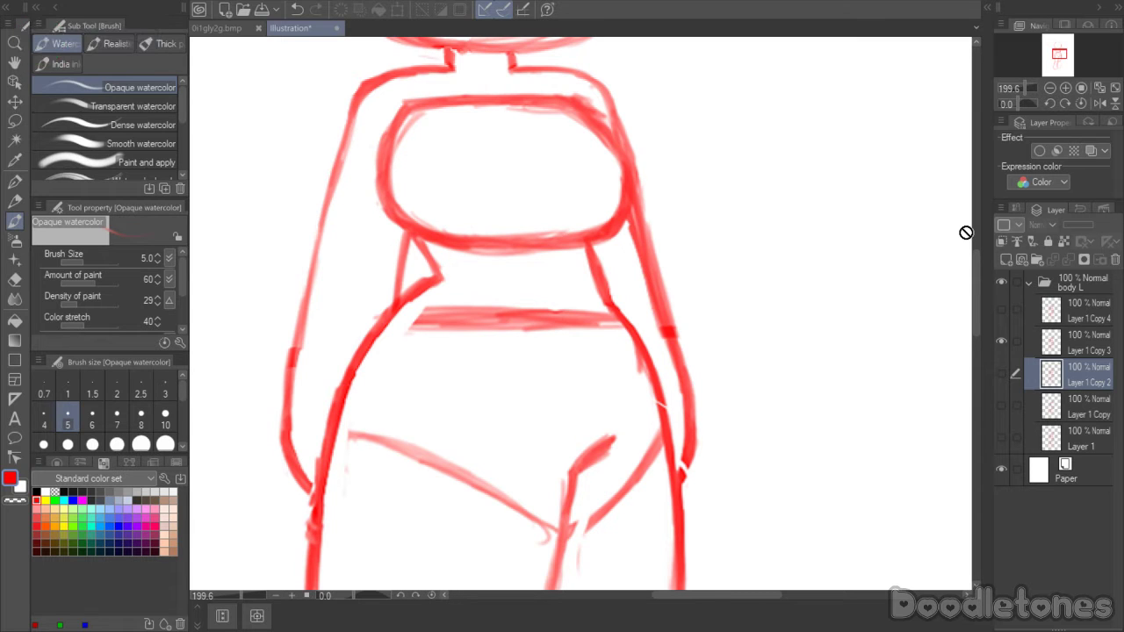
key(e)
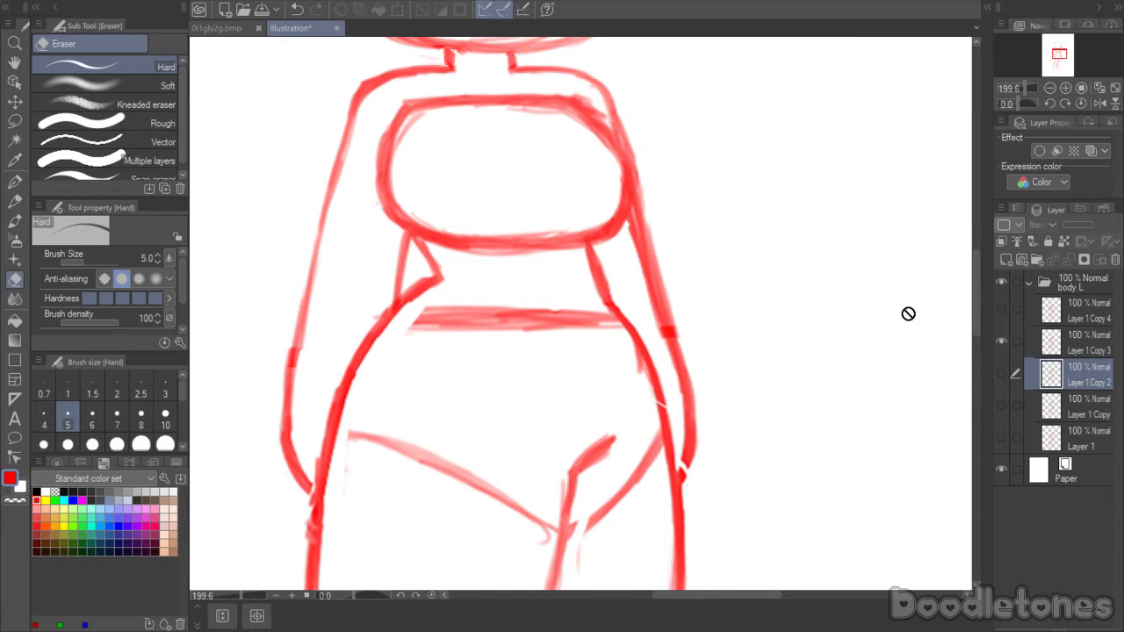
key(alt+bracketright)
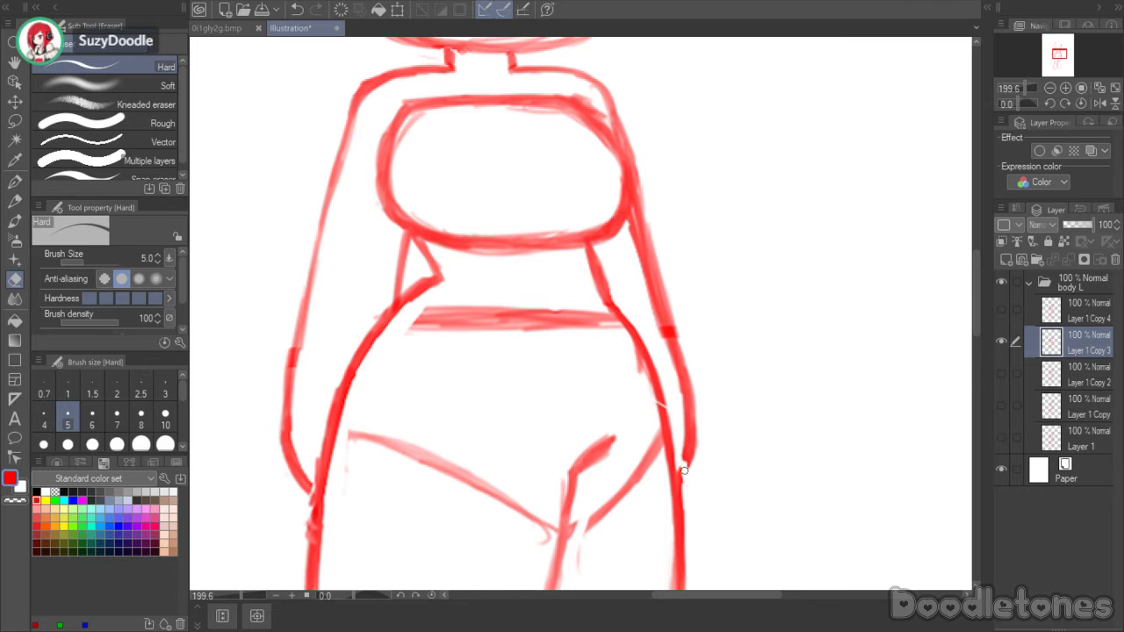
- Erase the right-hand hanging arm's lower tip and its upper line beside the chest, and restore the chest oval's edge
mouse_move(684, 470)
mouse_down()
mouse_move(678, 402)
mouse_move(690, 443)
mouse_up()
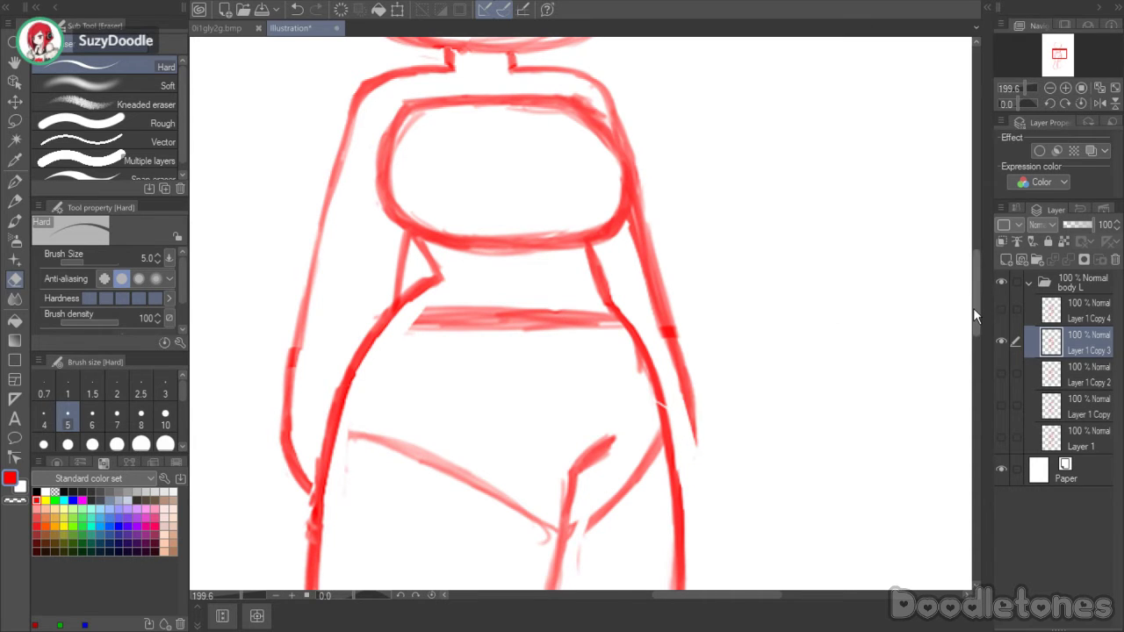
drag(973, 307, 972, 298)
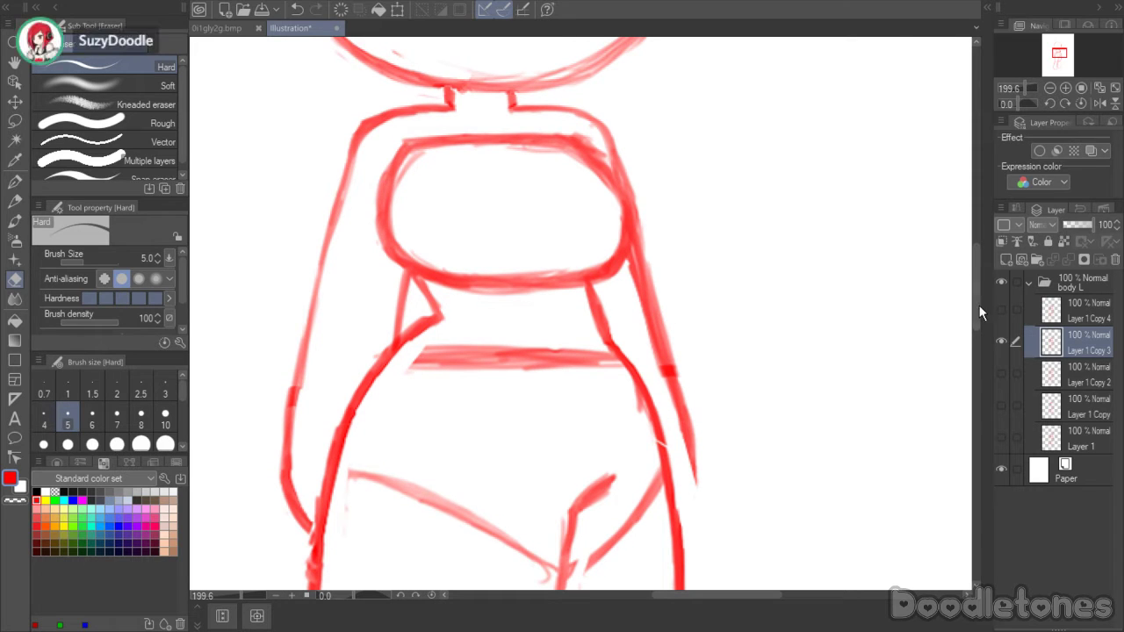
scroll(972, 281, up, 3)
scroll(973, 280, down, 1)
mouse_move(641, 376)
mouse_down()
mouse_move(641, 319)
mouse_move(589, 255)
mouse_move(666, 329)
mouse_move(647, 325)
mouse_move(642, 339)
mouse_move(629, 307)
mouse_move(638, 352)
mouse_move(618, 404)
mouse_up()
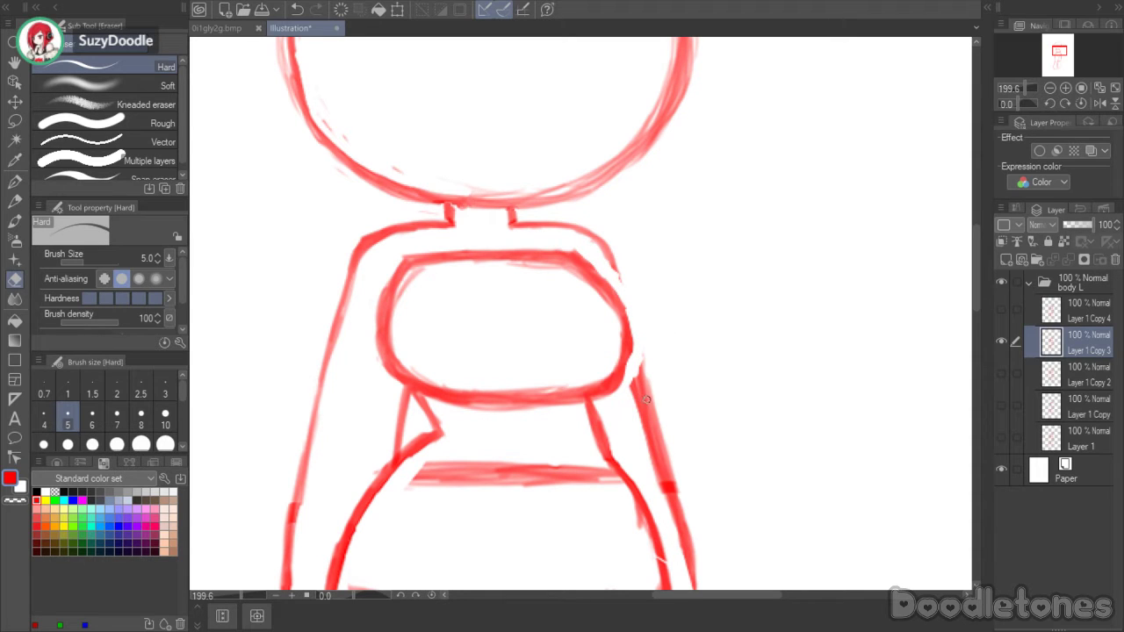
click(15, 221)
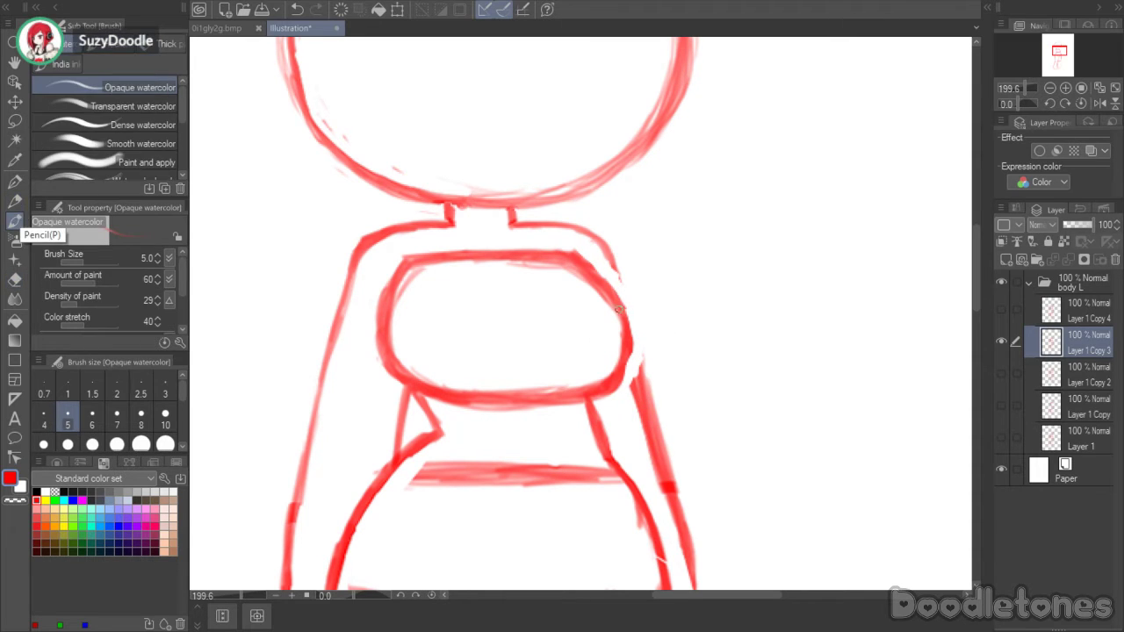
drag(627, 358, 616, 378)
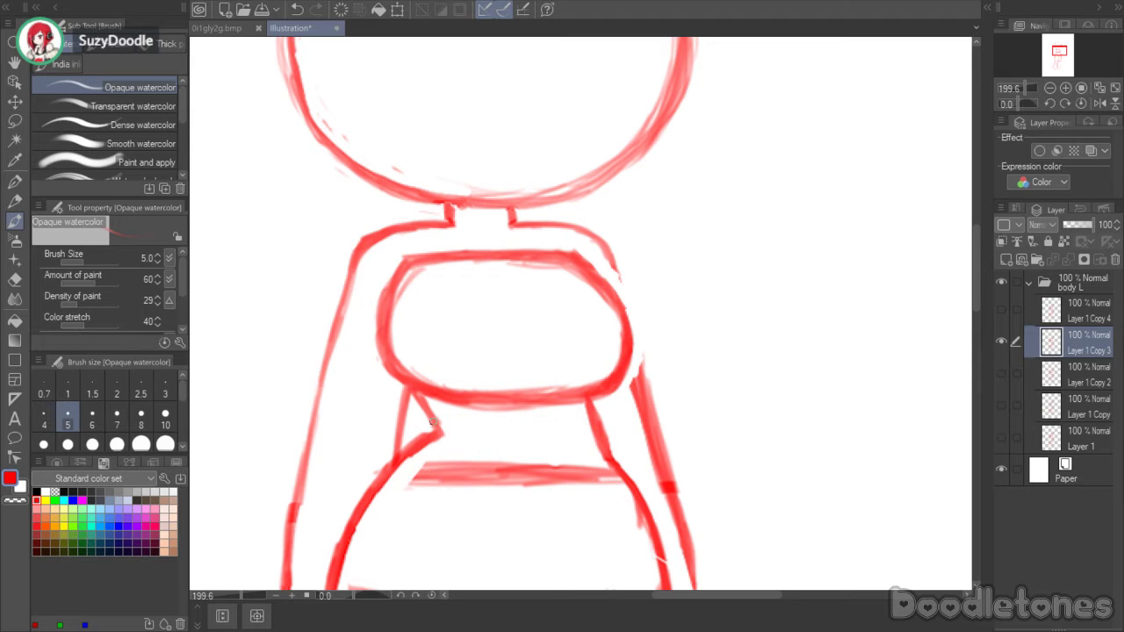
- Lasso the remaining lines of the right-hand hanging arm, delete them and clear the selection
key(m)
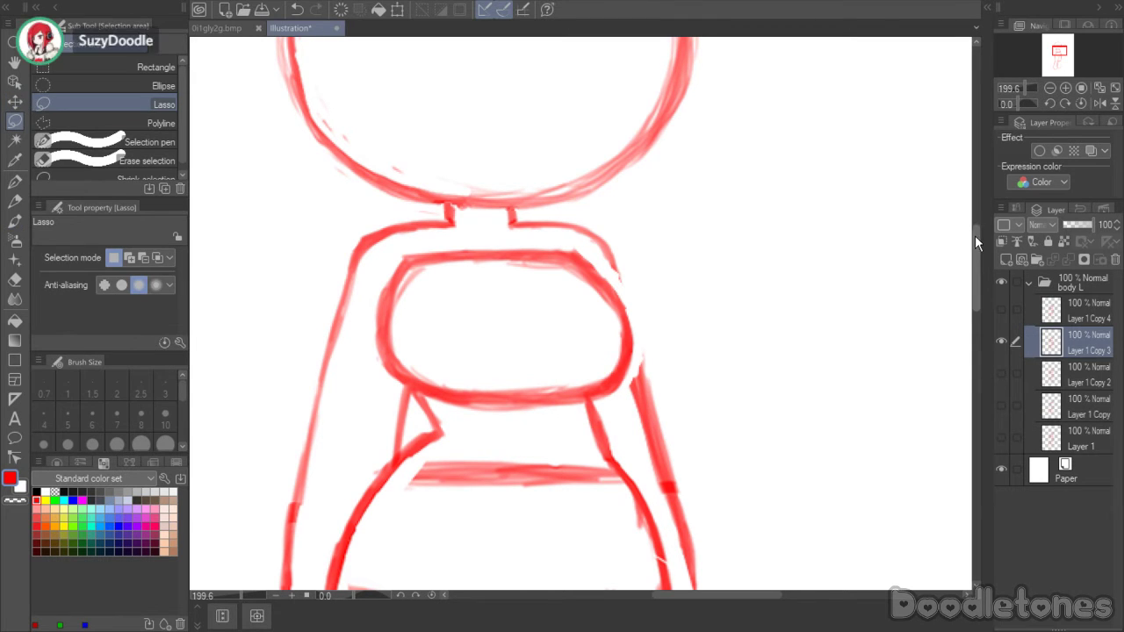
drag(975, 235, 977, 275)
mouse_move(718, 255)
mouse_down()
mouse_move(721, 426)
mouse_move(691, 405)
mouse_move(625, 192)
mouse_move(670, 118)
mouse_move(719, 215)
mouse_up()
key(Delete)
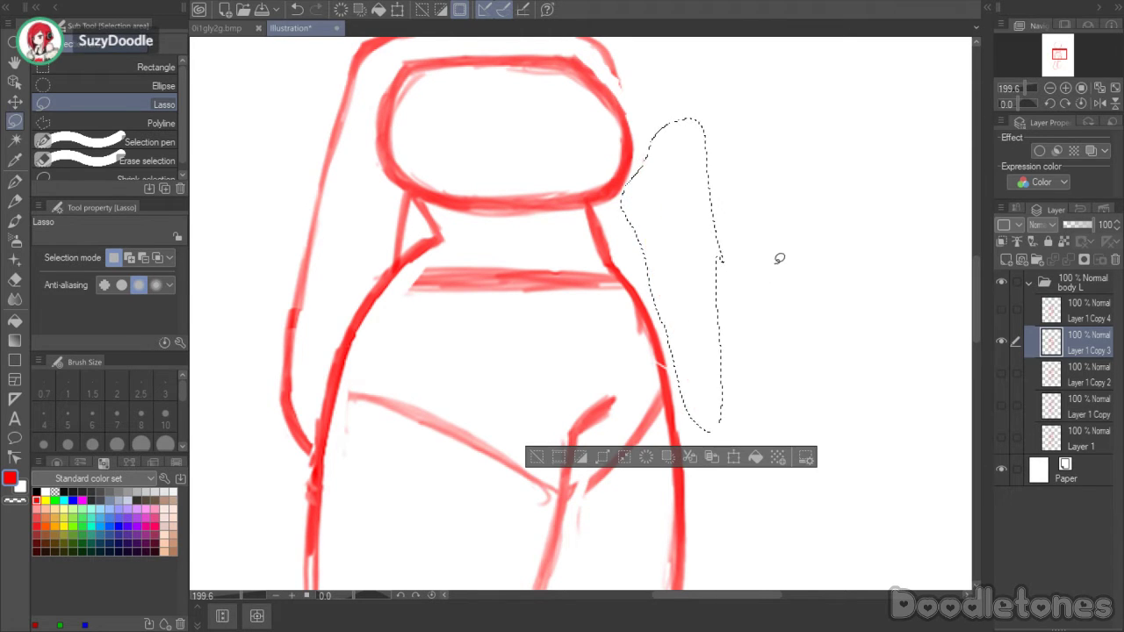
key(ctrl+d)
drag(652, 122, 665, 193)
key(ctrl+d)
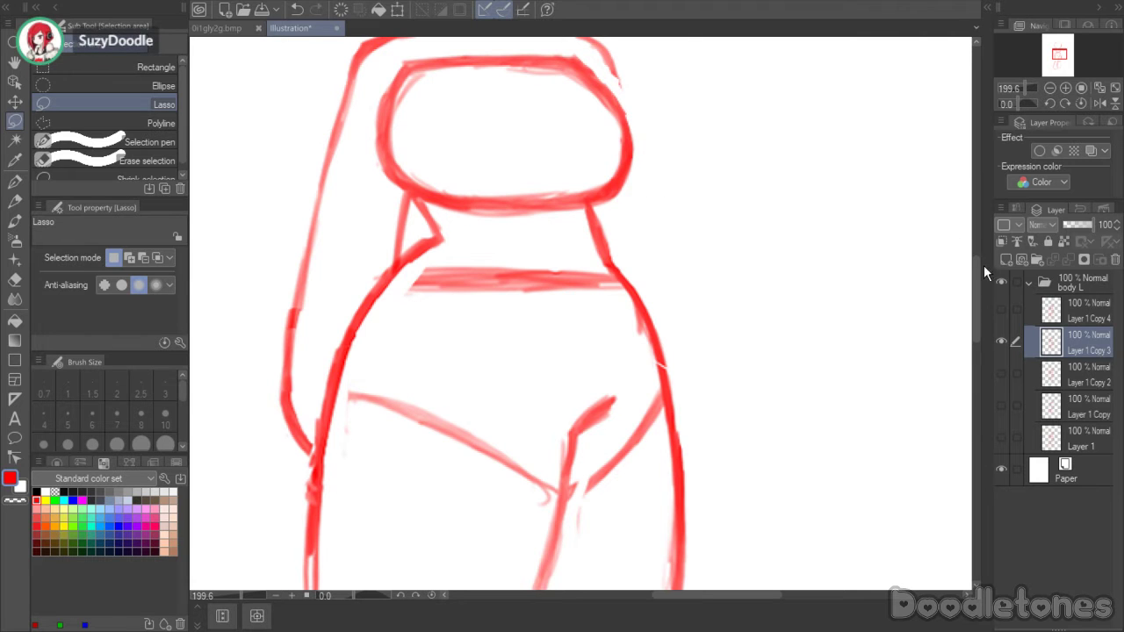
- Erase the left-hand arm's shoulder corner, its inner line beside the waist and the wrist lines touching the hip
drag(982, 265, 972, 242)
click(14, 280)
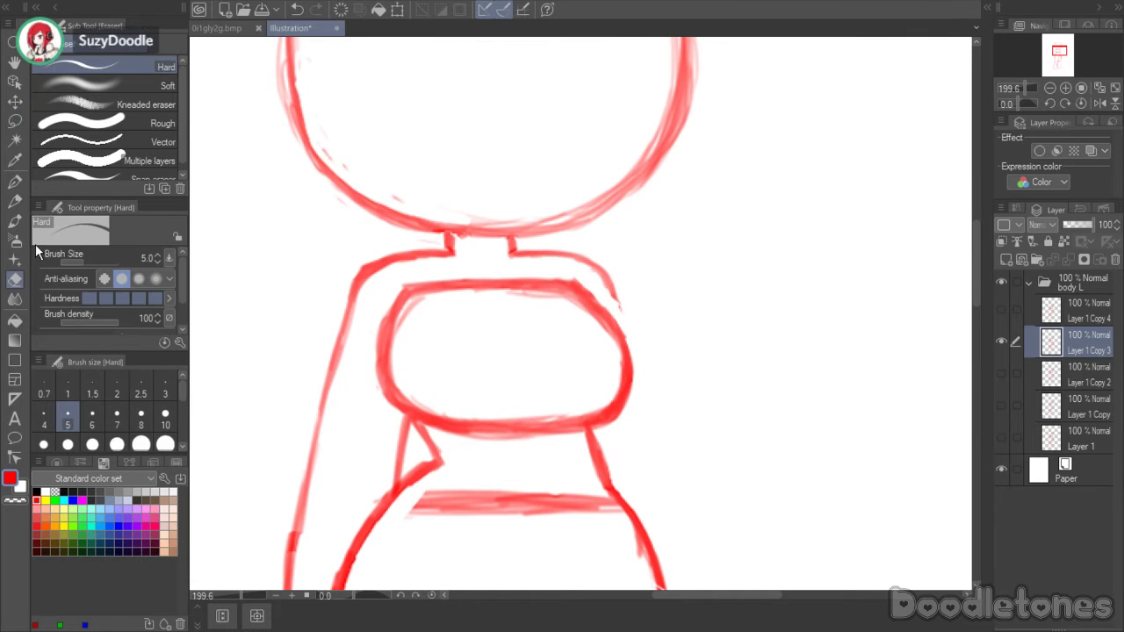
mouse_move(349, 262)
mouse_down()
mouse_move(358, 254)
mouse_move(346, 344)
mouse_up()
mouse_move(393, 416)
mouse_down()
mouse_move(410, 435)
mouse_move(398, 437)
mouse_move(394, 472)
mouse_move(402, 459)
mouse_move(369, 486)
mouse_up()
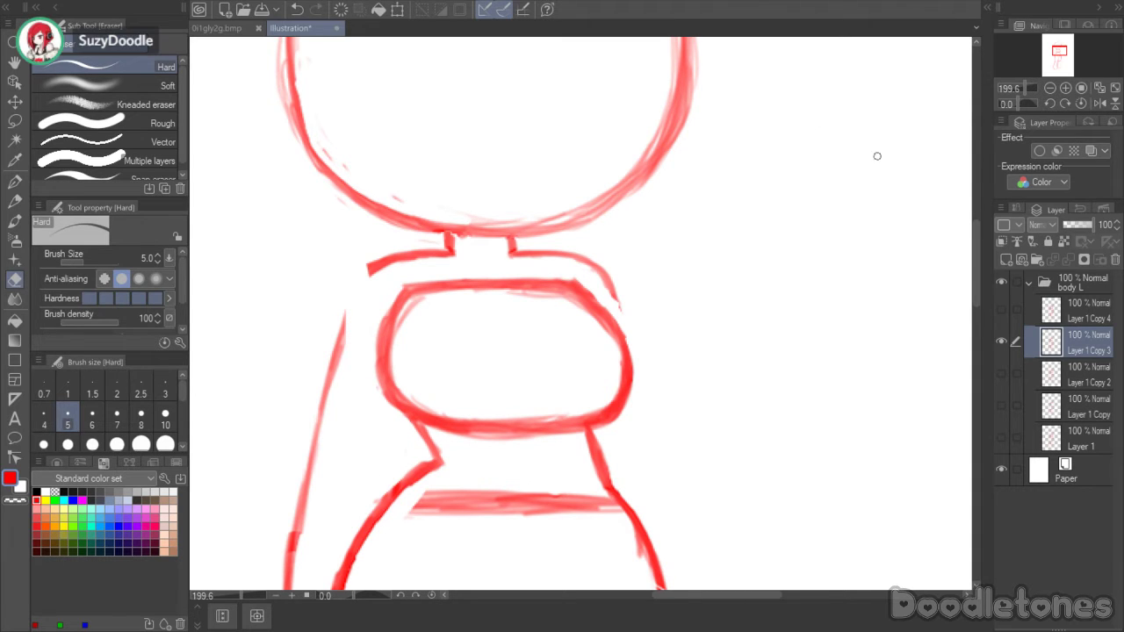
drag(979, 260, 978, 308)
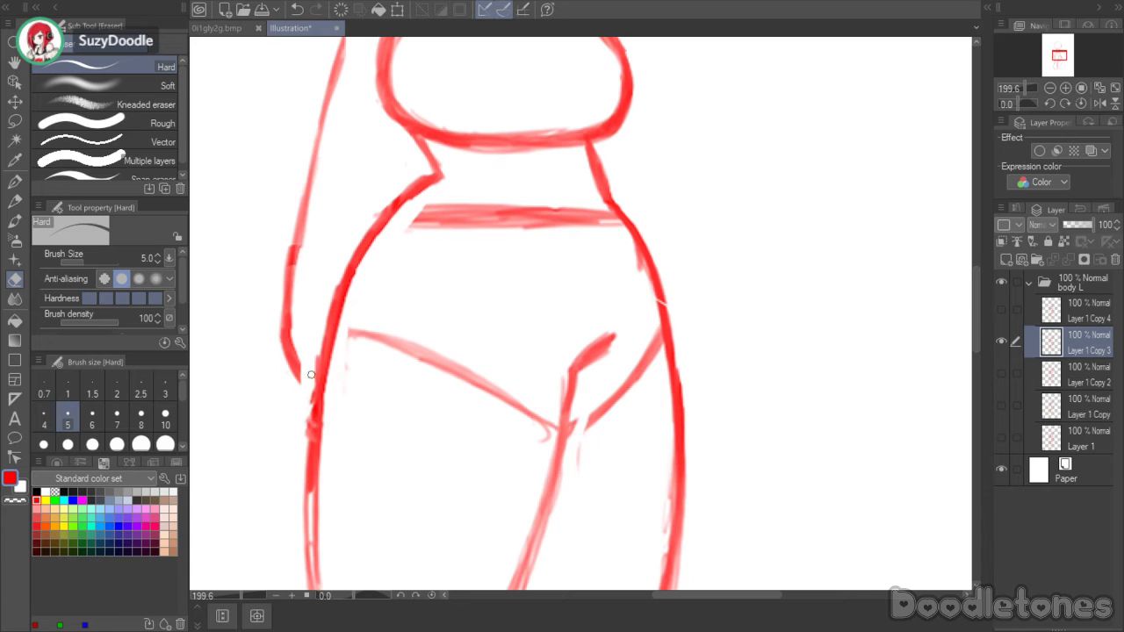
mouse_move(304, 370)
mouse_down()
mouse_move(308, 405)
mouse_move(313, 359)
mouse_move(301, 447)
mouse_move(325, 340)
mouse_up()
drag(976, 296, 975, 242)
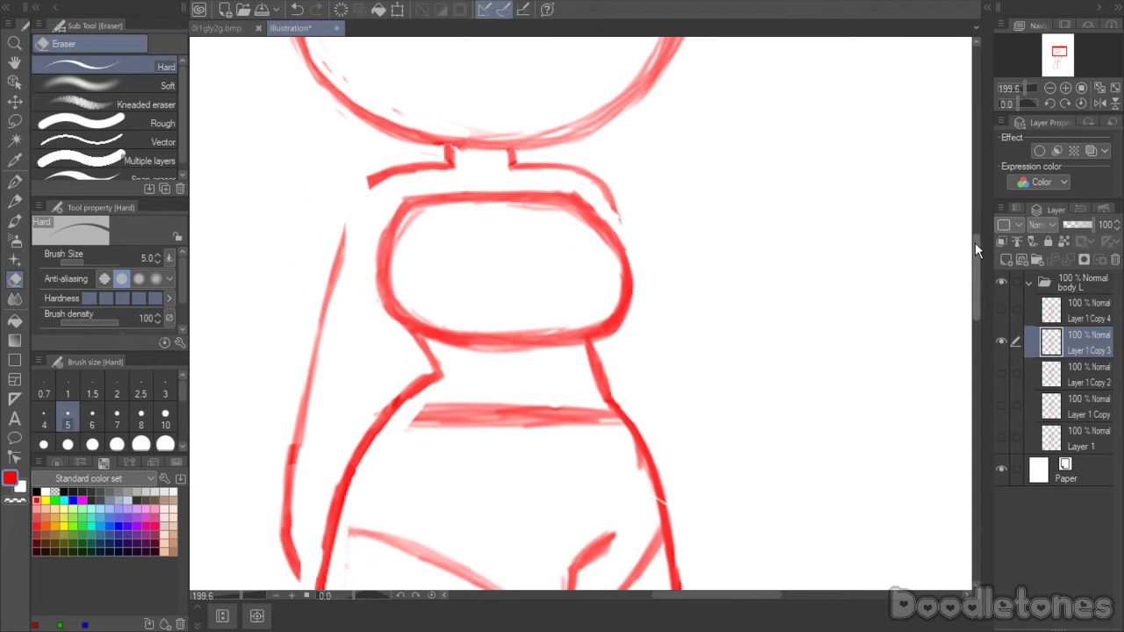
- Lasso the rest of the left-hand hanging arm, delete it and clear the selection
click(14, 122)
mouse_move(308, 526)
mouse_down()
mouse_move(312, 568)
mouse_move(261, 544)
mouse_move(339, 207)
mouse_move(362, 242)
mouse_up()
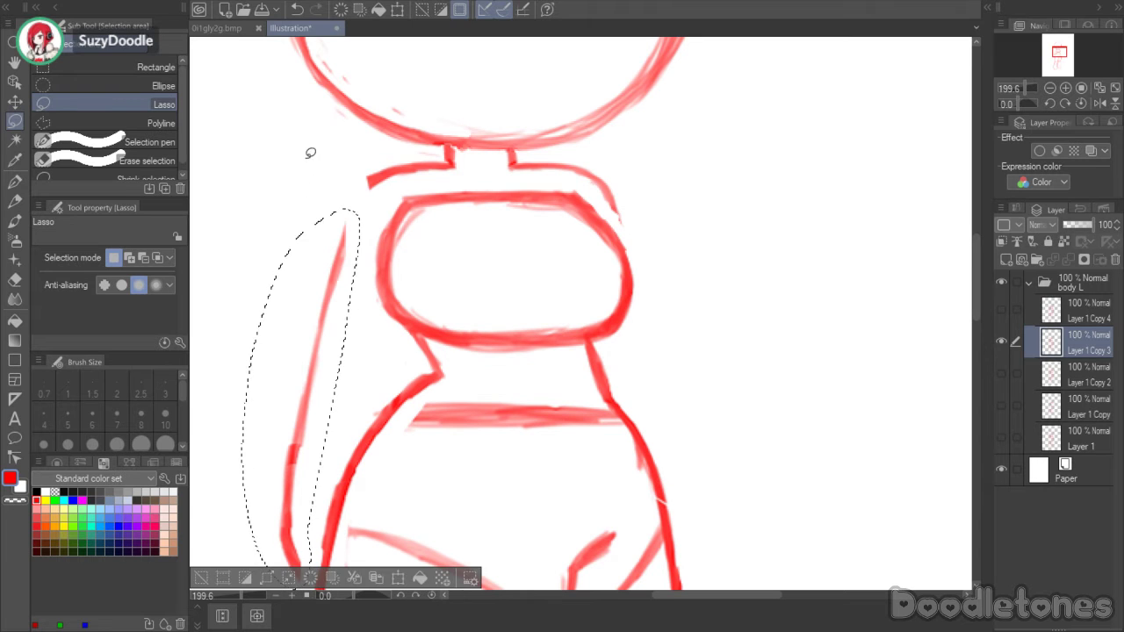
key(Delete)
key(ctrl+d)
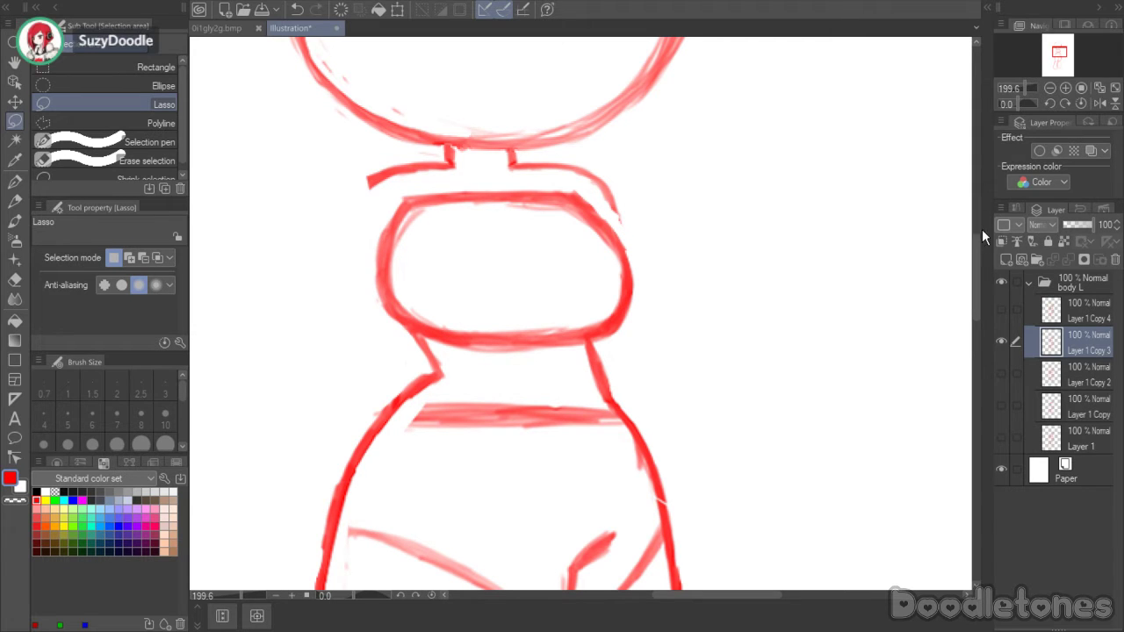
- Replace the left-hand shoulder line with a rounder curve sloping down from the neck
drag(976, 247, 977, 229)
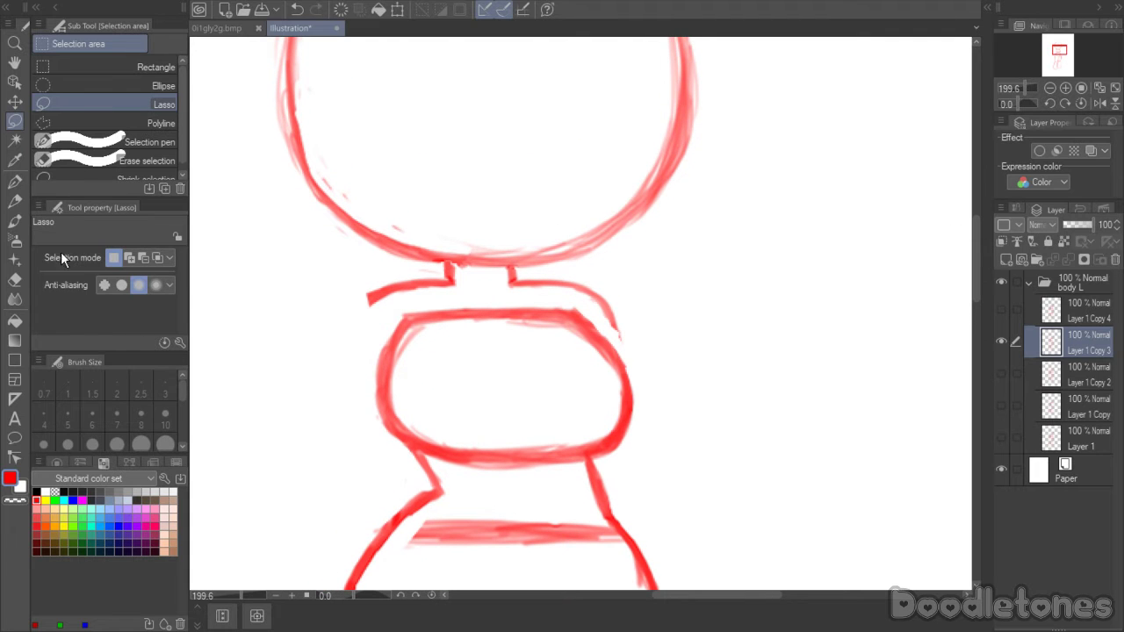
click(24, 221)
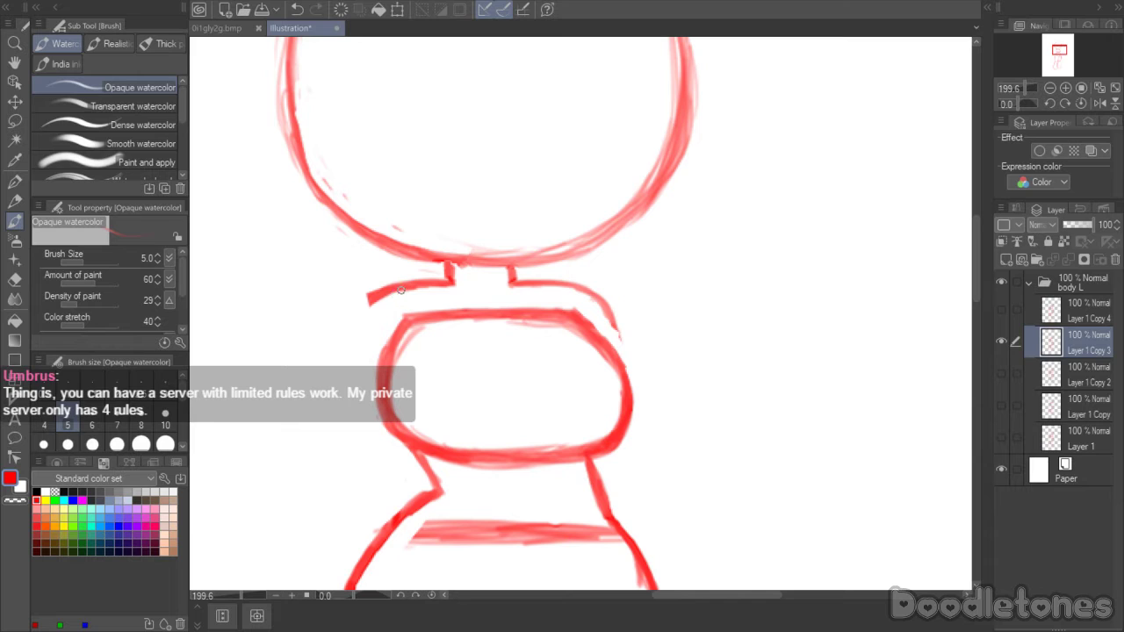
mouse_move(445, 275)
mouse_down()
mouse_move(406, 273)
mouse_move(433, 277)
mouse_move(412, 276)
mouse_move(365, 307)
mouse_move(412, 293)
mouse_move(379, 303)
mouse_up()
click(14, 279)
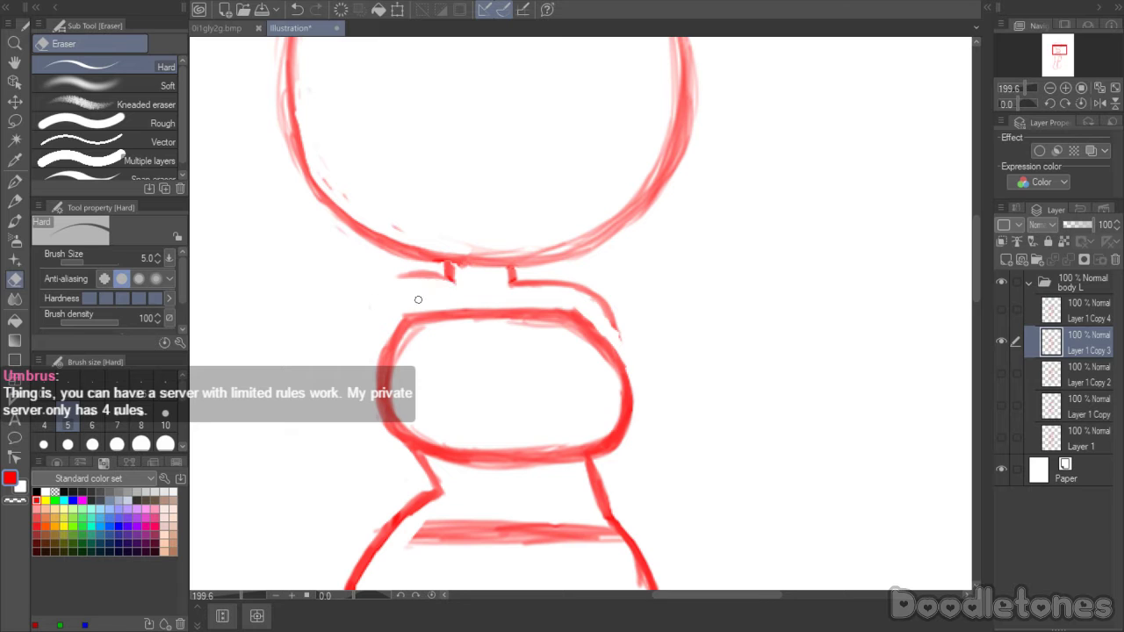
click(15, 223)
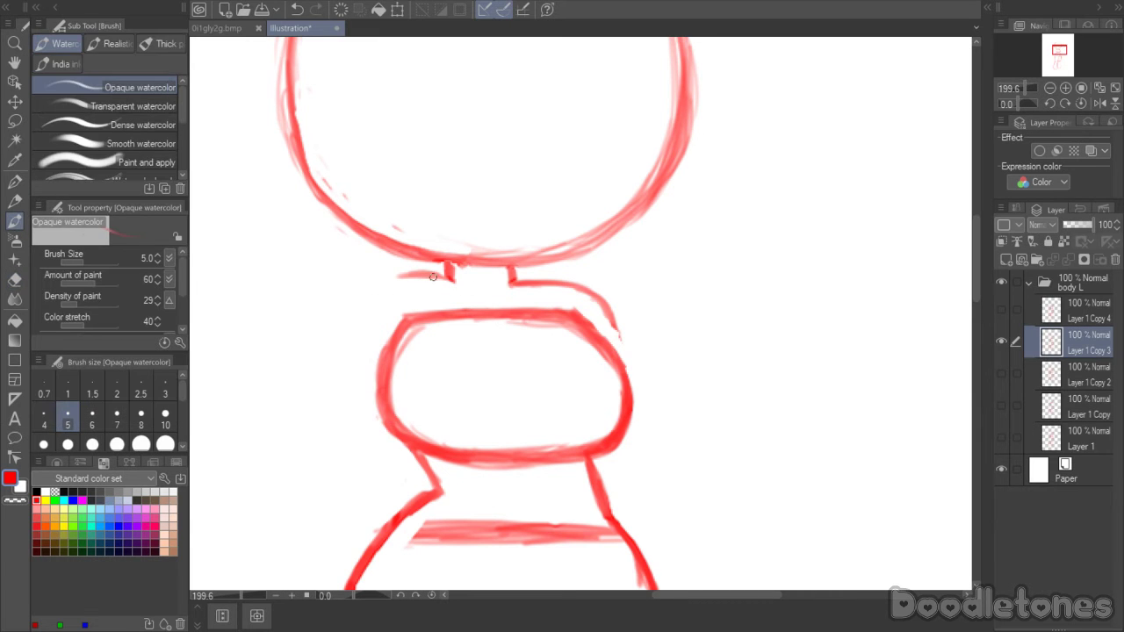
mouse_move(451, 274)
mouse_down()
mouse_move(378, 292)
mouse_move(408, 278)
mouse_move(367, 320)
mouse_up()
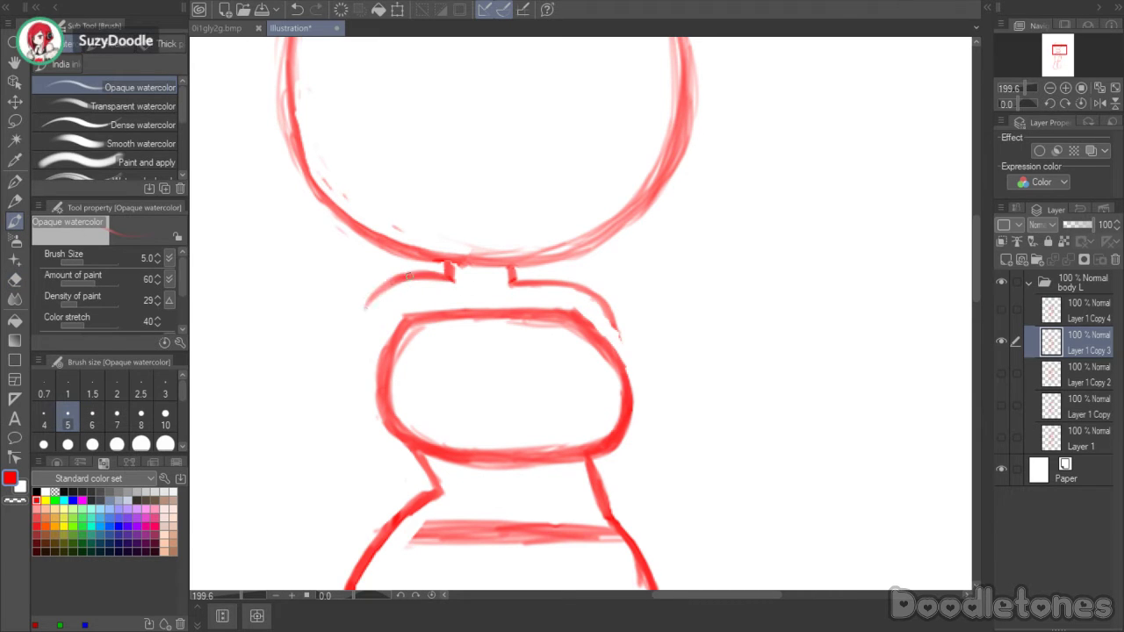
- Draw the left-hand upper arm down to a bent elbow and its forearm across the waist, closed with a wrist line
mouse_move(412, 278)
mouse_down()
mouse_move(368, 335)
mouse_move(368, 304)
mouse_move(380, 418)
mouse_up()
mouse_move(365, 356)
mouse_down()
mouse_move(406, 500)
mouse_move(466, 509)
mouse_move(601, 493)
mouse_up()
drag(602, 452, 610, 499)
mouse_move(490, 509)
mouse_down()
mouse_move(573, 499)
mouse_move(466, 511)
mouse_move(555, 504)
mouse_up()
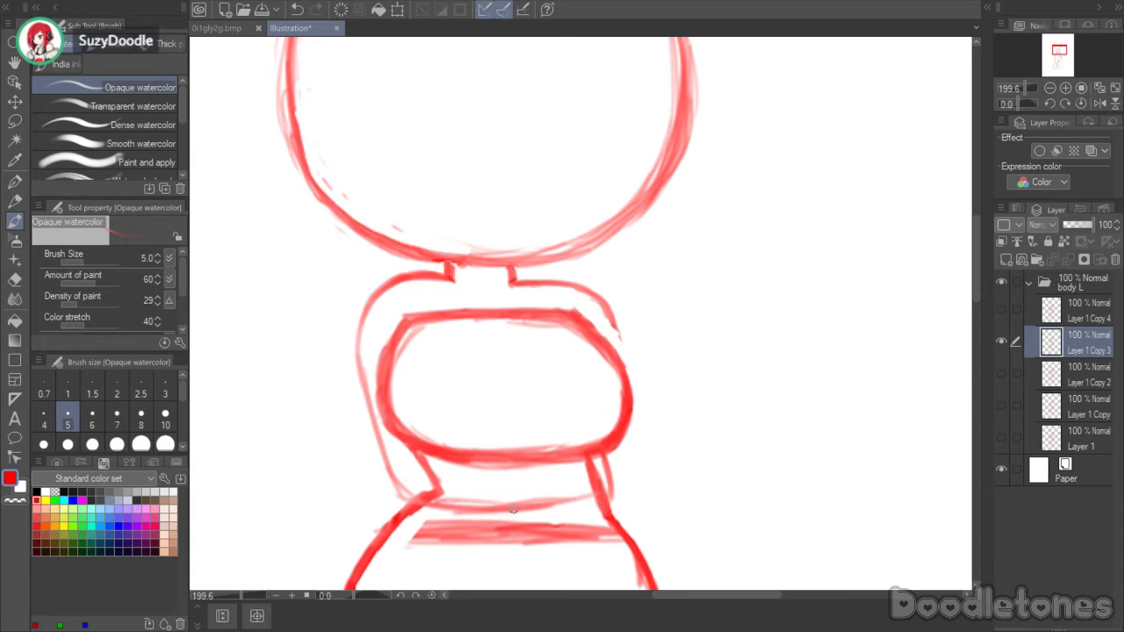
drag(443, 510, 607, 497)
mouse_move(574, 456)
mouse_down()
mouse_move(583, 513)
mouse_move(403, 494)
mouse_move(455, 506)
mouse_up()
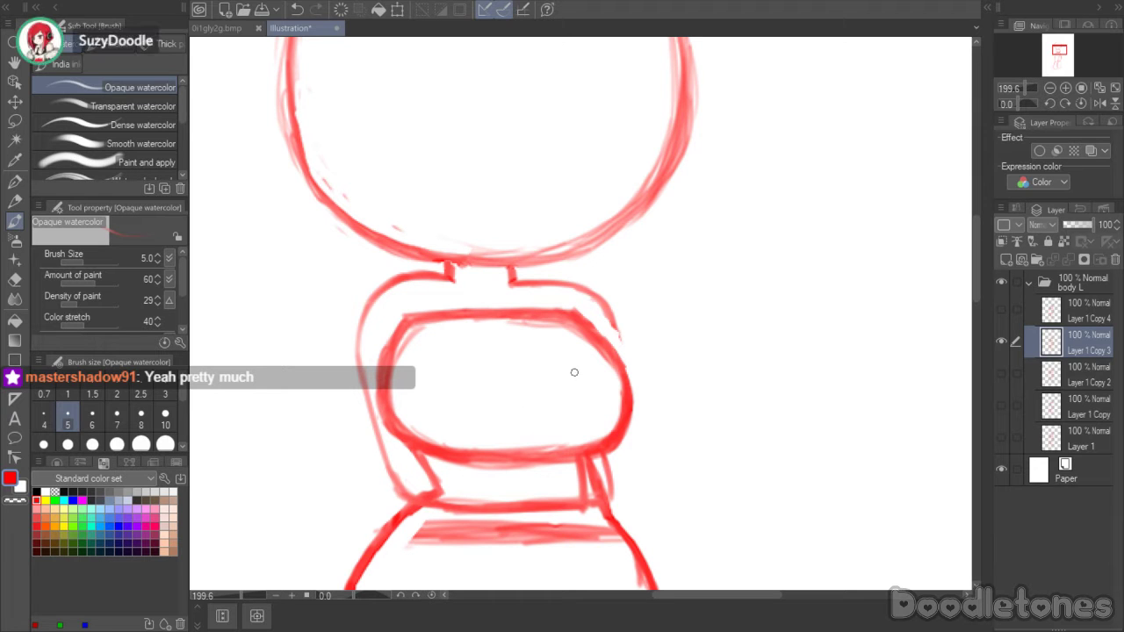
- Erase the stray curve beyond the wrist, draw a rounded hand outline there and extend the right-hand shoulder line
click(14, 280)
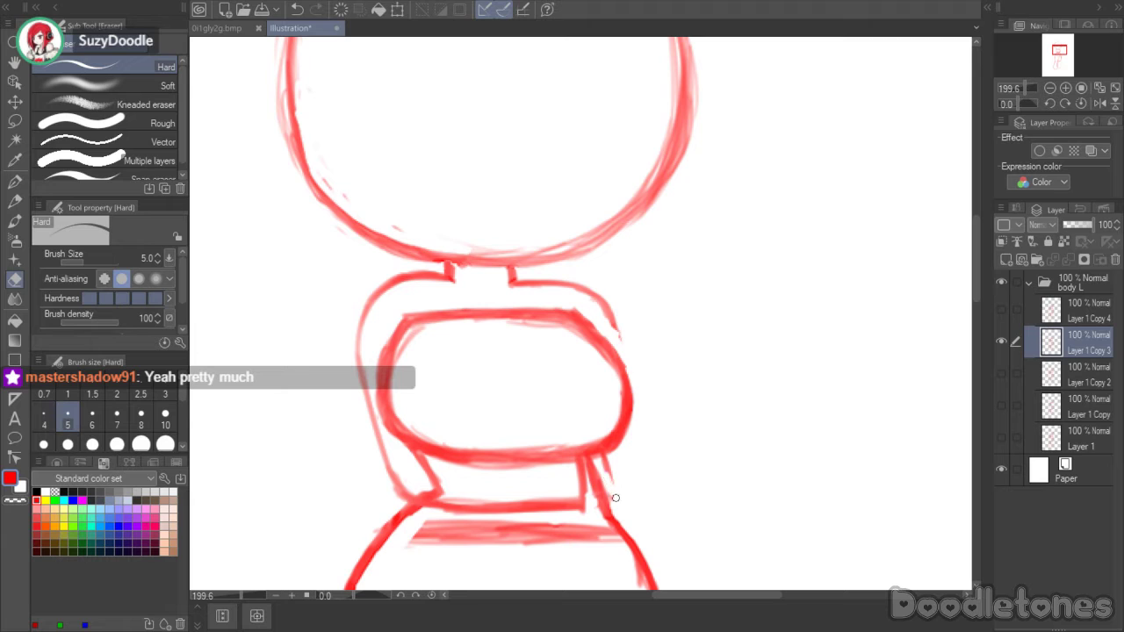
drag(604, 479, 615, 499)
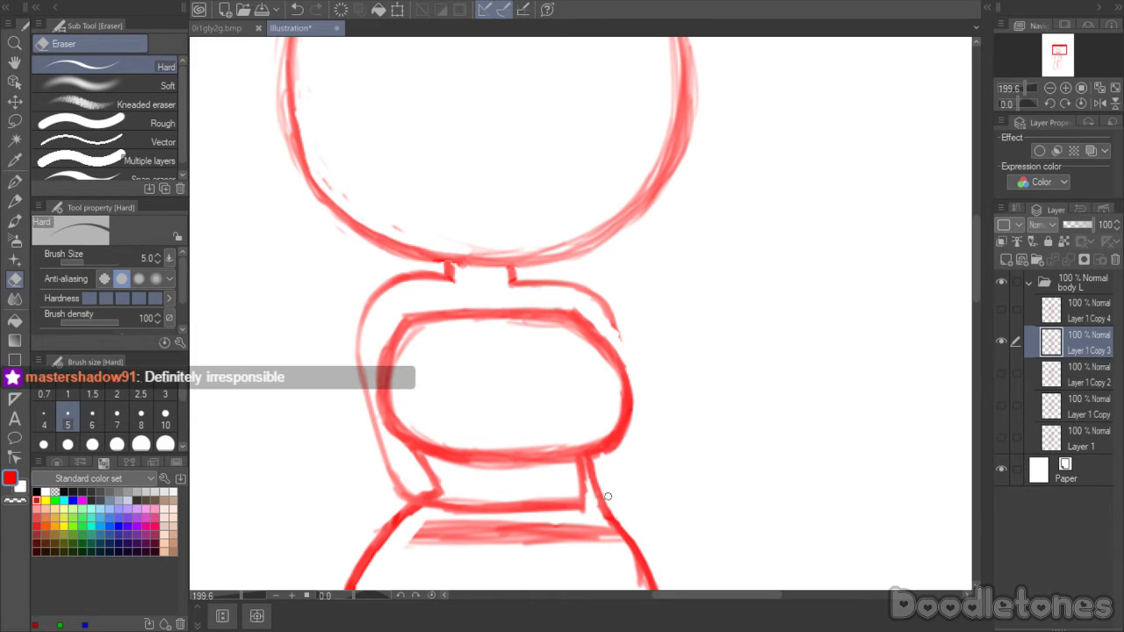
click(15, 220)
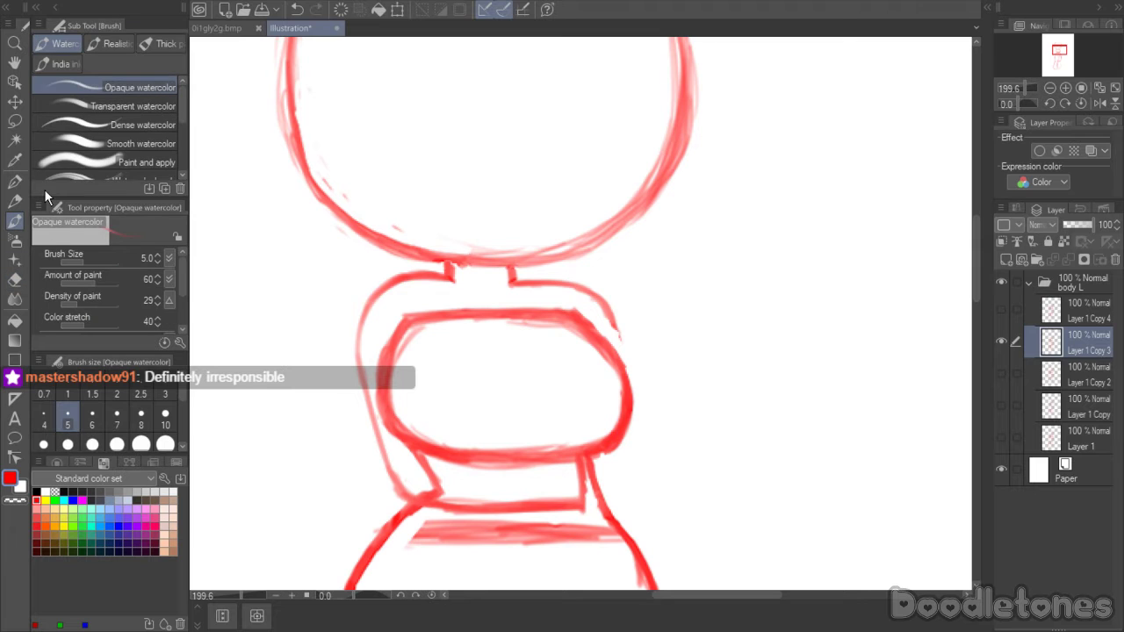
mouse_move(621, 448)
mouse_down()
mouse_move(628, 497)
mouse_move(588, 507)
mouse_move(610, 499)
mouse_up()
drag(606, 318, 623, 365)
- Sketch a long rounded shape hanging from the hand at the waist down over the hip
drag(626, 493, 633, 559)
scroll(975, 286, down, 5)
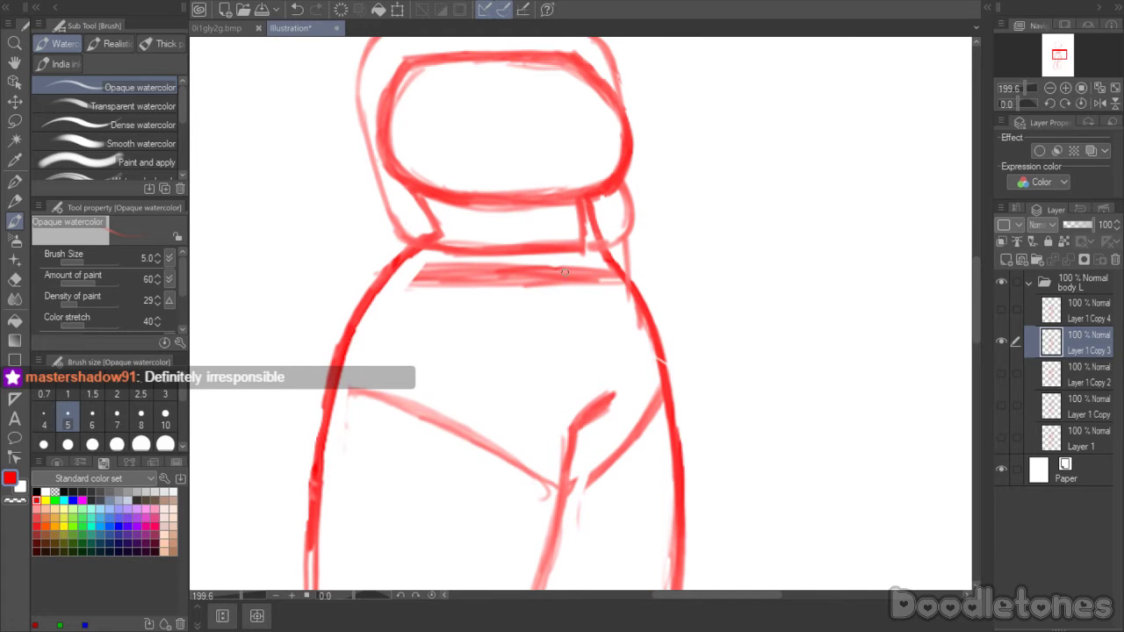
mouse_move(562, 330)
mouse_down()
mouse_move(572, 275)
mouse_move(561, 364)
mouse_up()
drag(629, 237, 633, 360)
drag(627, 294, 631, 362)
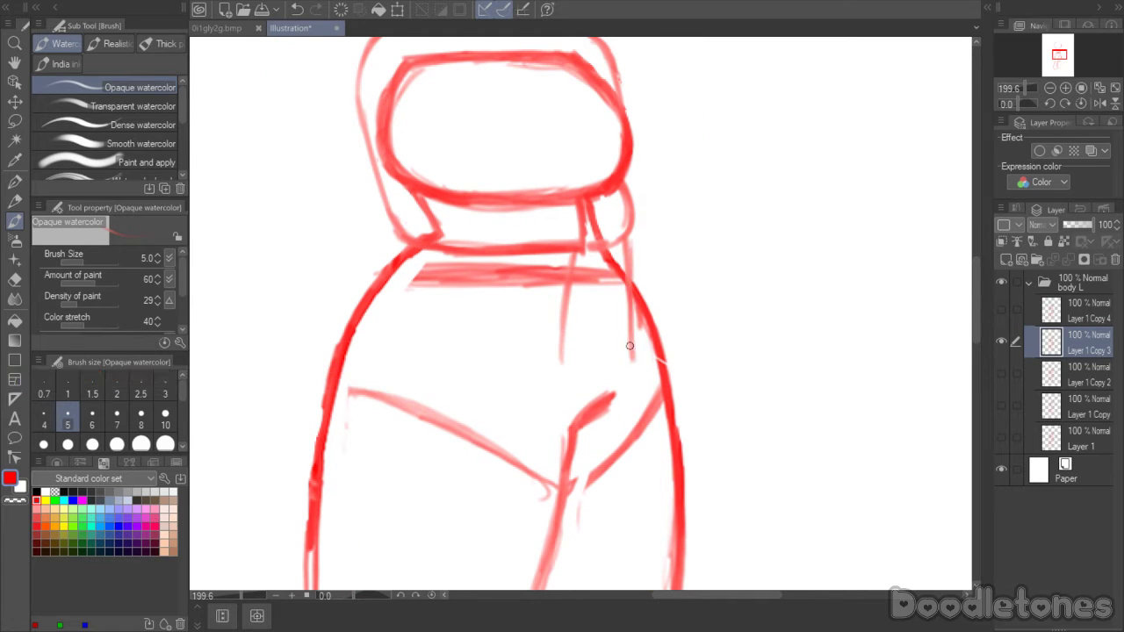
drag(561, 342, 595, 402)
drag(627, 390, 615, 397)
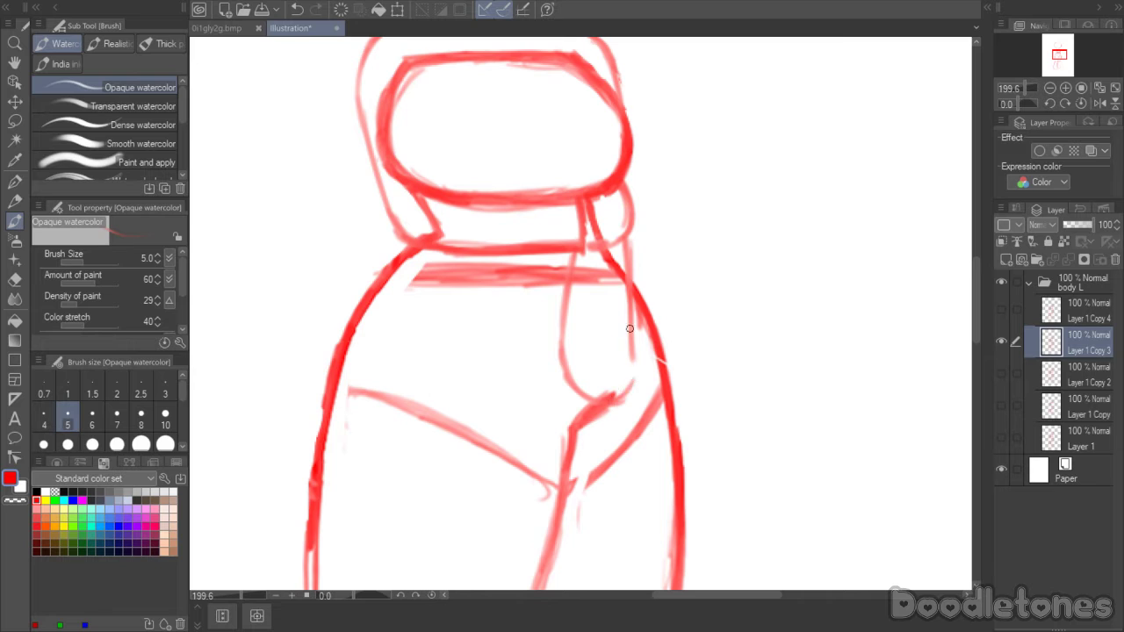
mouse_move(630, 327)
mouse_down()
mouse_move(634, 383)
mouse_move(621, 396)
mouse_up()
- Strengthen the hand's outer contour below the chest and the inner edge of the long hanging shape
mouse_move(632, 254)
mouse_down()
mouse_move(630, 232)
mouse_move(623, 261)
mouse_up()
mouse_move(624, 176)
mouse_down()
mouse_move(636, 235)
mouse_move(594, 245)
mouse_move(627, 237)
mouse_move(639, 216)
mouse_move(639, 231)
mouse_up()
drag(626, 171, 630, 218)
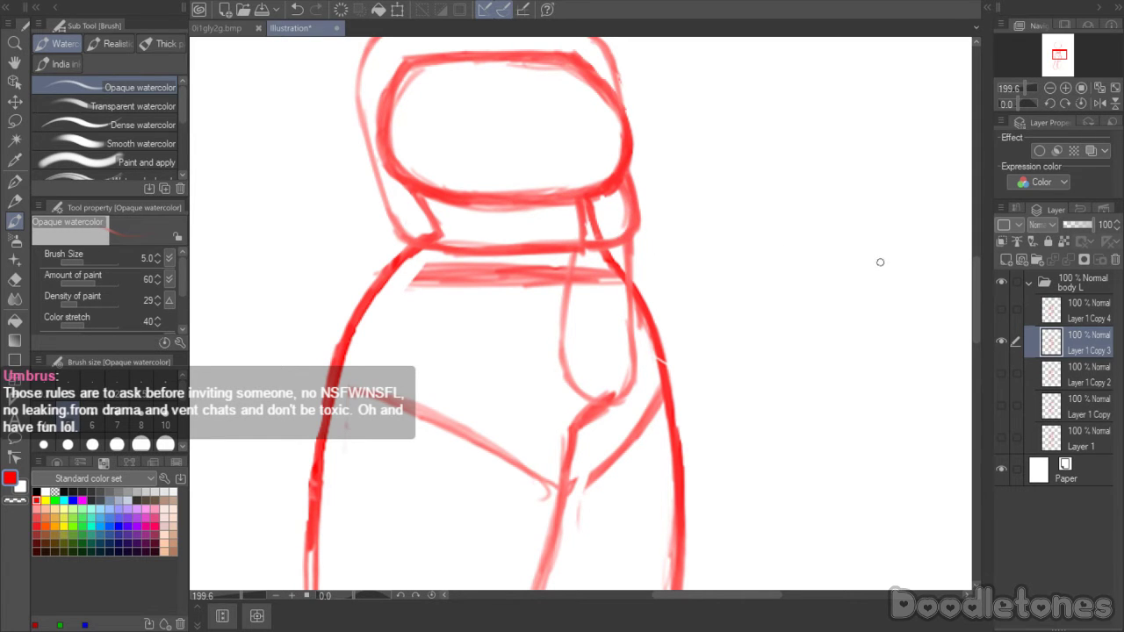
drag(981, 322, 981, 309)
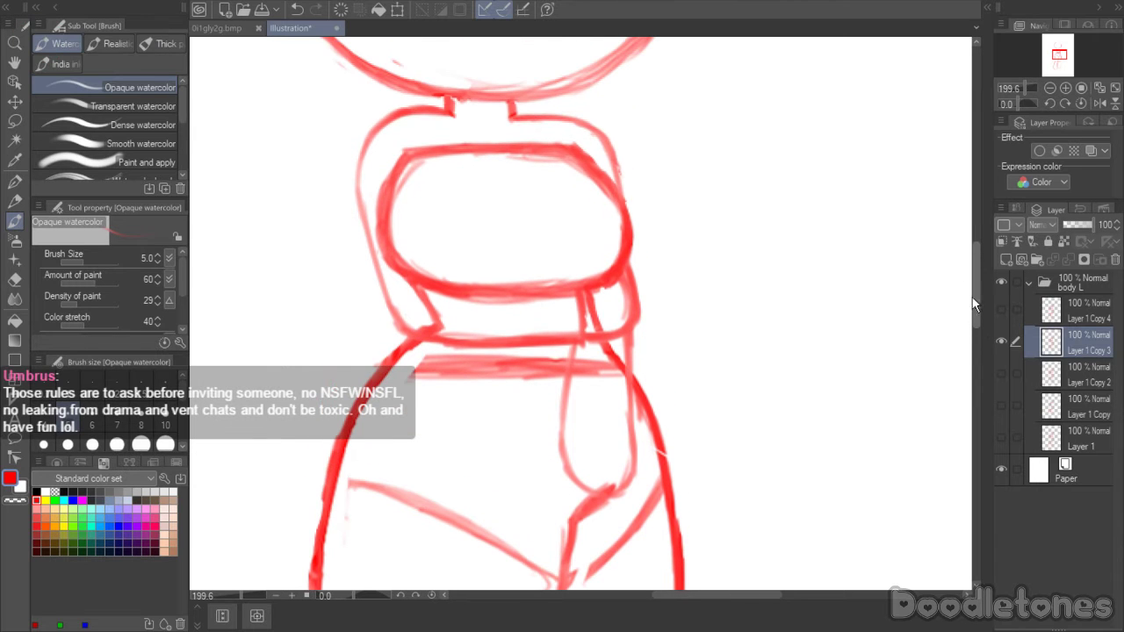
drag(569, 339, 560, 434)
mouse_move(560, 388)
mouse_down()
mouse_move(563, 472)
mouse_move(584, 489)
mouse_up()
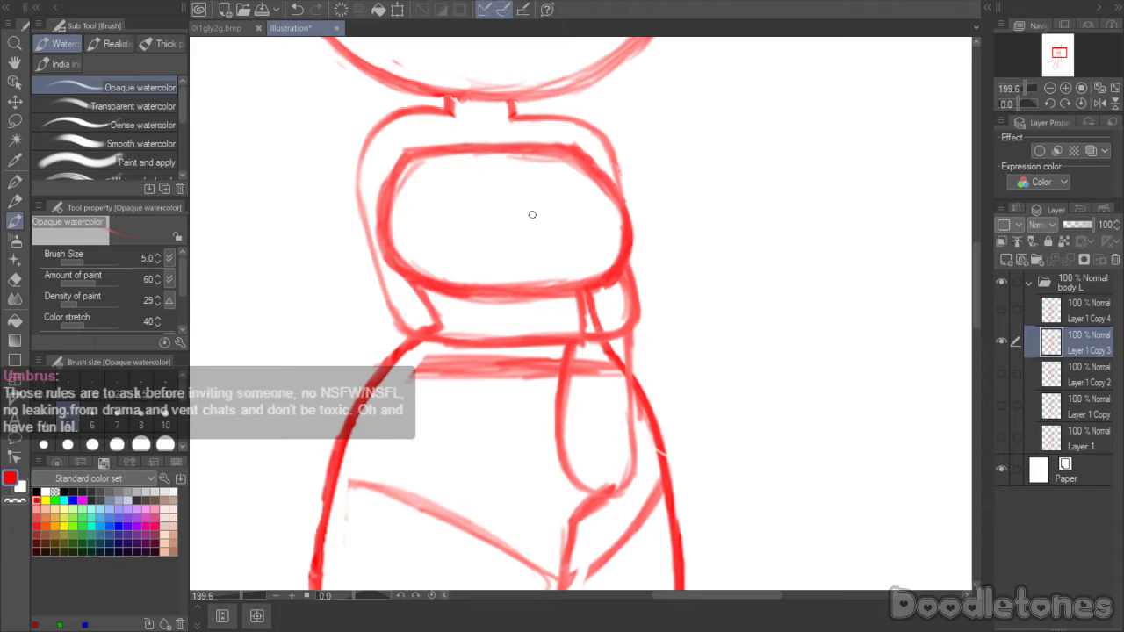
- Erase the waist and hip lines inside the hand and hanging shape, and trim the shape's lower outer edge
key(e)
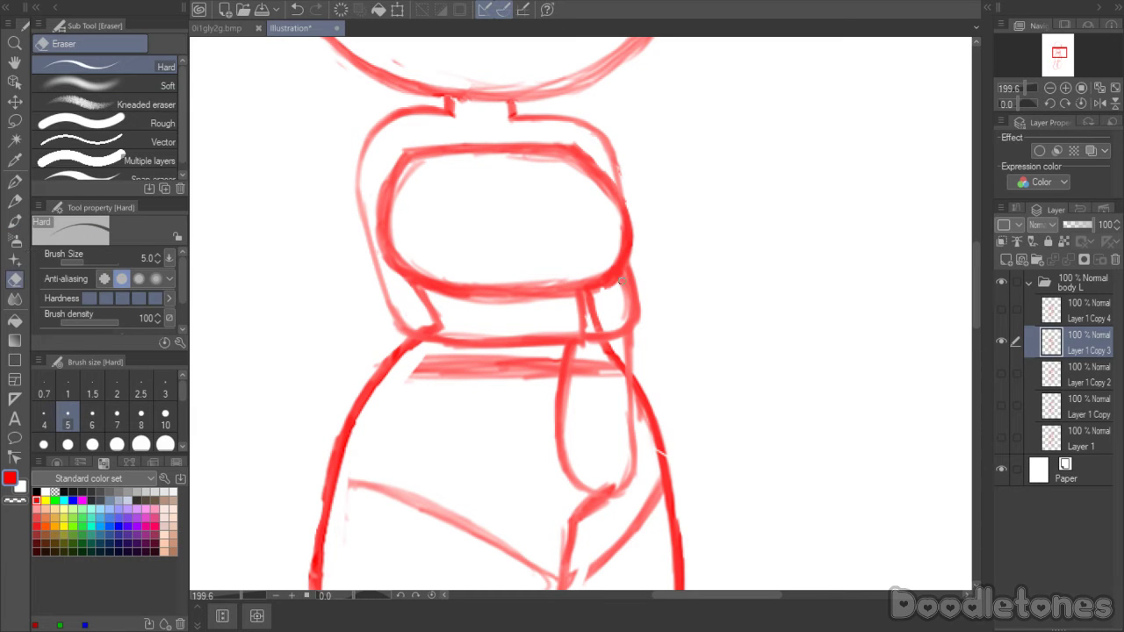
mouse_move(621, 279)
mouse_down()
mouse_move(590, 293)
mouse_move(601, 322)
mouse_move(592, 352)
mouse_move(581, 346)
mouse_move(614, 349)
mouse_move(620, 375)
mouse_move(610, 350)
mouse_move(588, 382)
mouse_move(575, 357)
mouse_move(585, 379)
mouse_move(604, 353)
mouse_move(565, 424)
mouse_move(569, 358)
mouse_up()
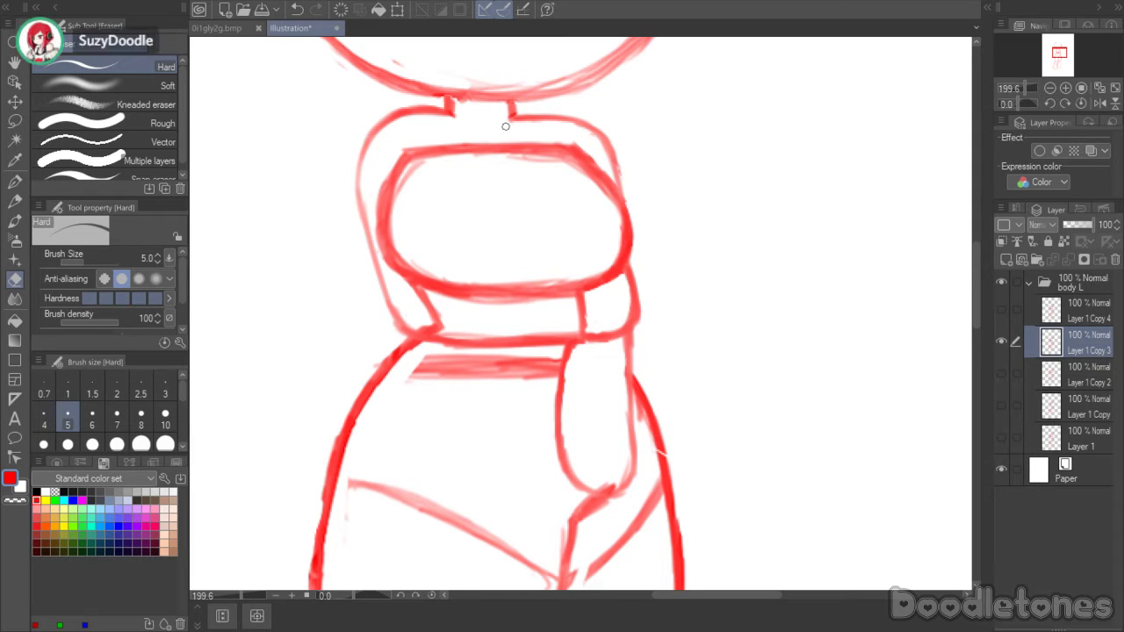
scroll(826, 354, down, 4)
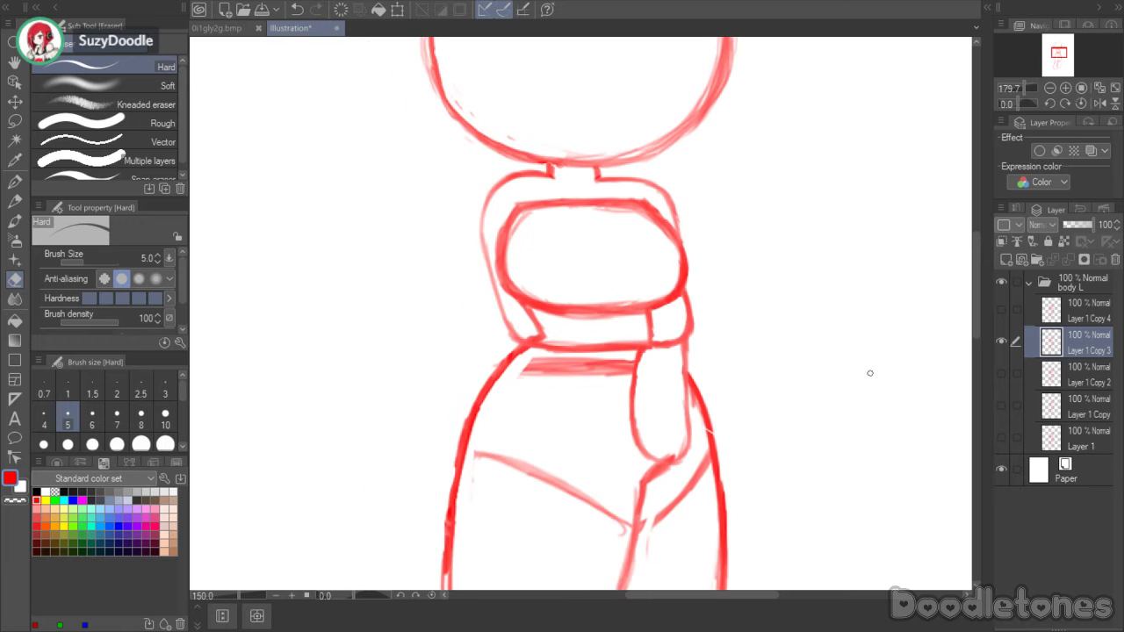
scroll(711, 435, up, 4)
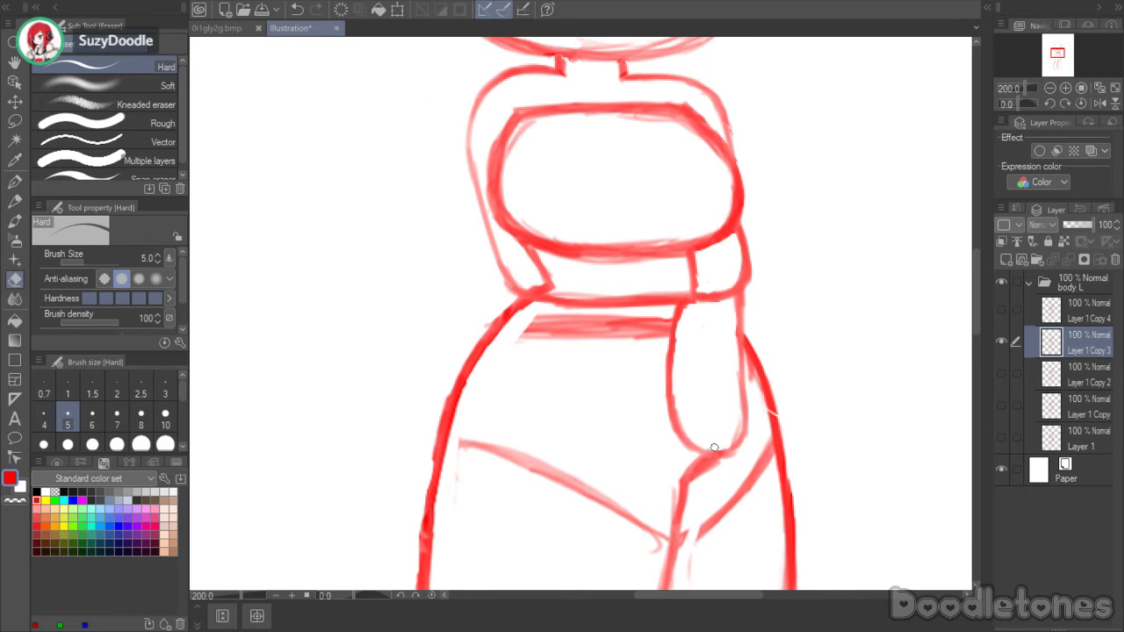
drag(743, 415, 733, 431)
key(b)
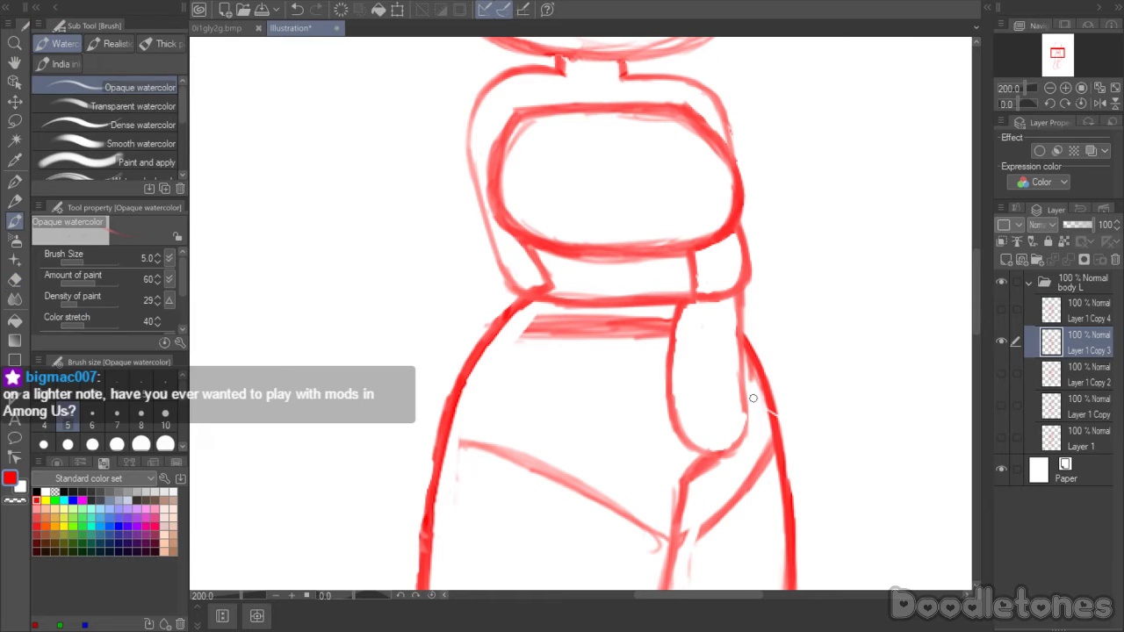
- Darken both sides of the long hanging shape over the hip and erase the rough bit on its outer edge
mouse_move(745, 392)
mouse_down()
mouse_move(743, 438)
mouse_move(726, 453)
mouse_move(675, 411)
mouse_move(672, 378)
mouse_up()
drag(678, 318, 667, 416)
scroll(640, 354, down, 1)
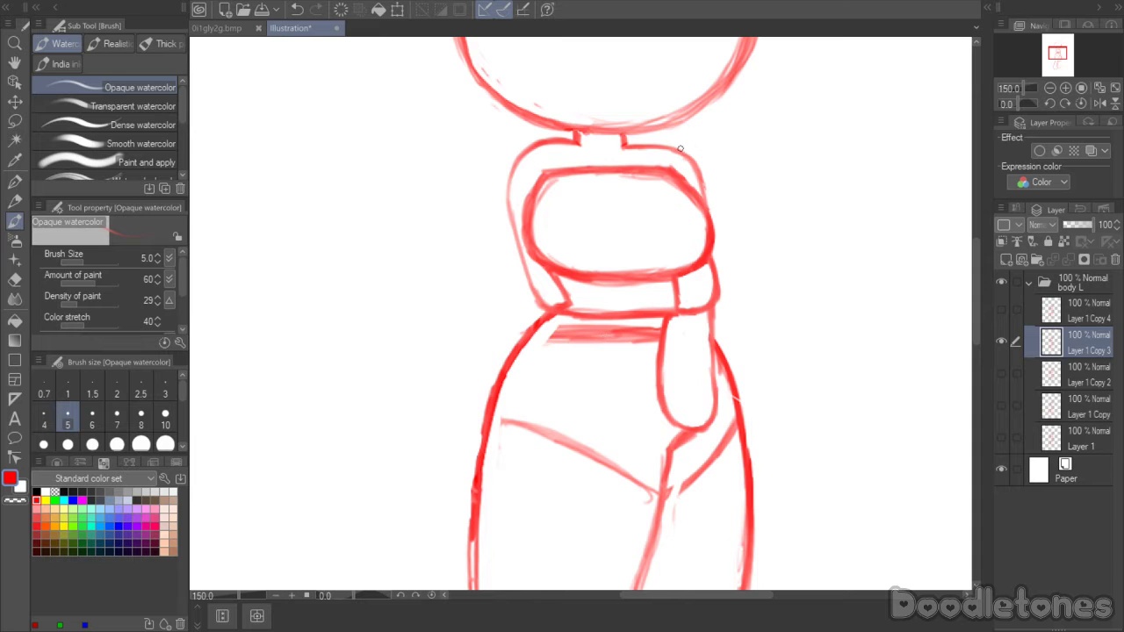
mouse_move(974, 313)
mouse_down()
mouse_move(975, 300)
mouse_move(975, 313)
mouse_up()
mouse_move(658, 290)
mouse_down()
mouse_move(659, 376)
mouse_move(677, 419)
mouse_move(701, 422)
mouse_move(667, 407)
mouse_move(703, 418)
mouse_move(715, 374)
mouse_move(687, 420)
mouse_move(659, 382)
mouse_move(701, 415)
mouse_move(666, 392)
mouse_move(672, 412)
mouse_move(711, 407)
mouse_move(708, 353)
mouse_up()
key(e)
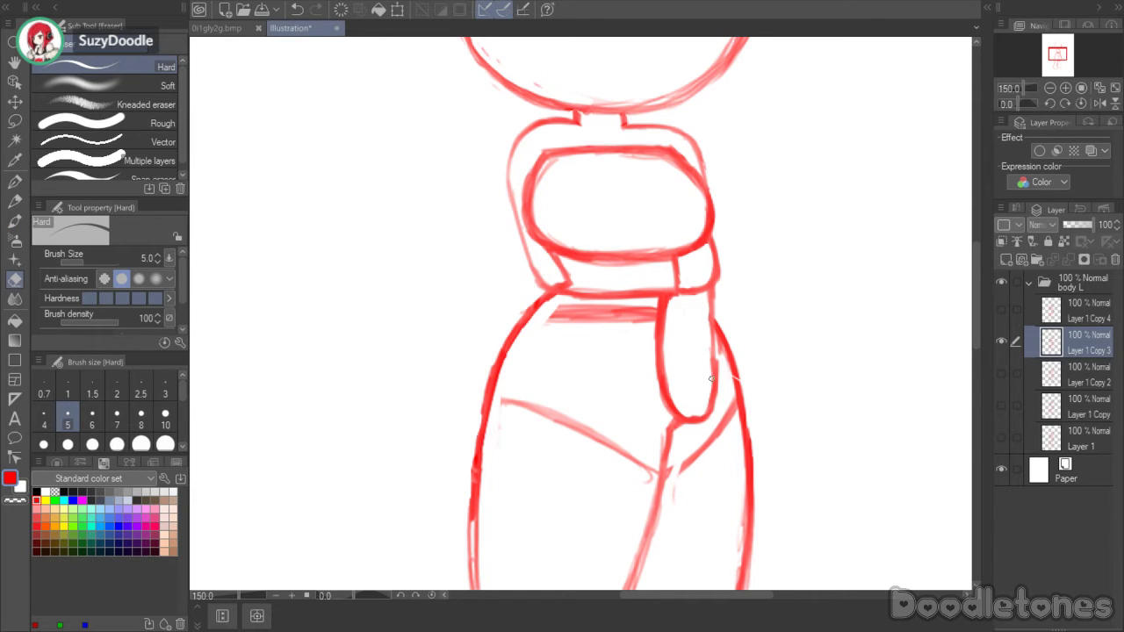
drag(712, 379, 717, 380)
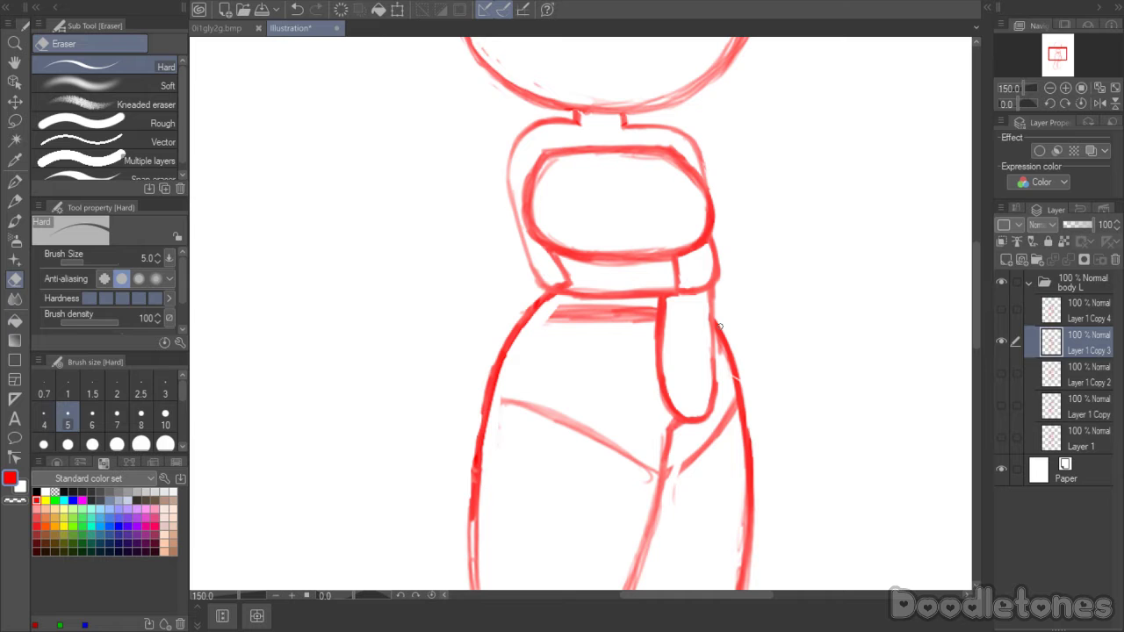
- Hide Layer 1 Copy 3, then show and select Layer 1 Copy 4 for the next pose
key(p)
drag(635, 603, 685, 599)
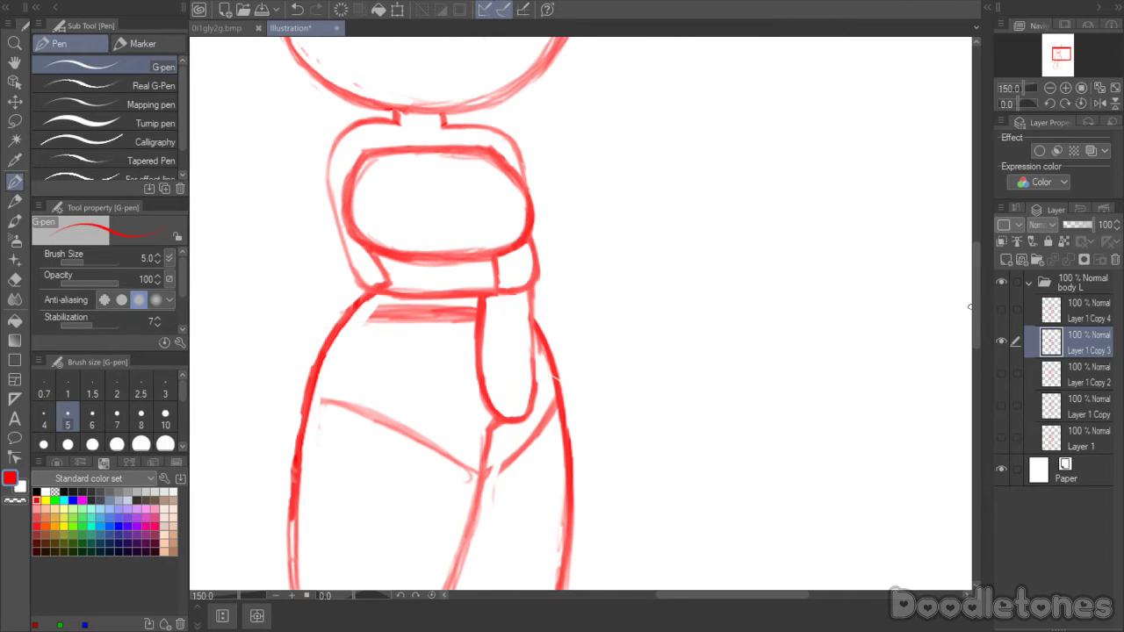
drag(975, 287, 974, 262)
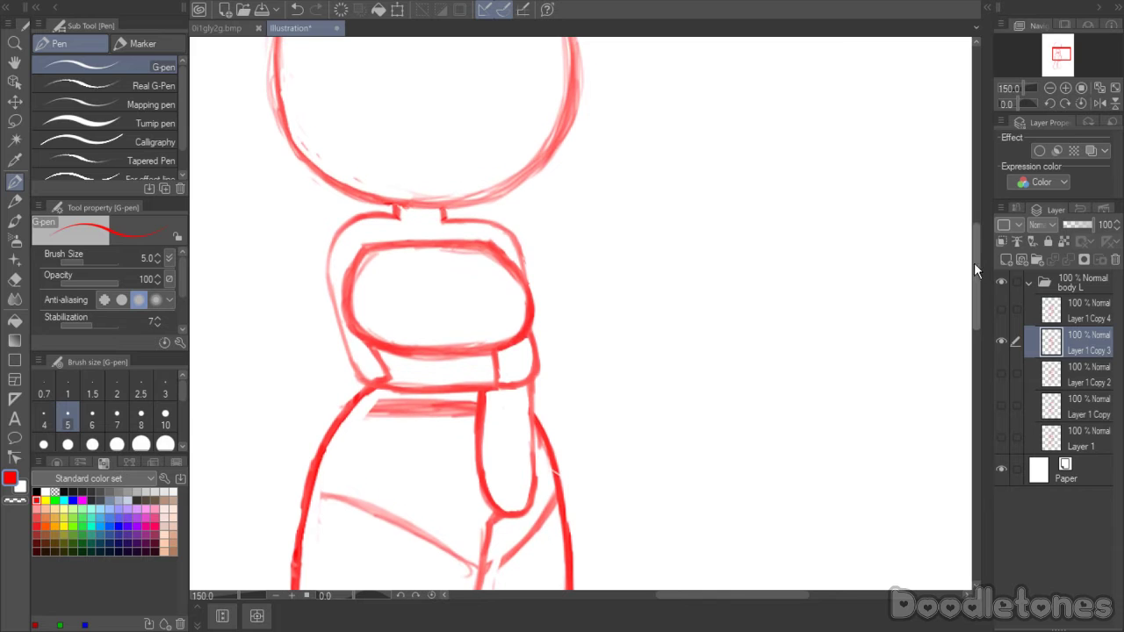
click(15, 280)
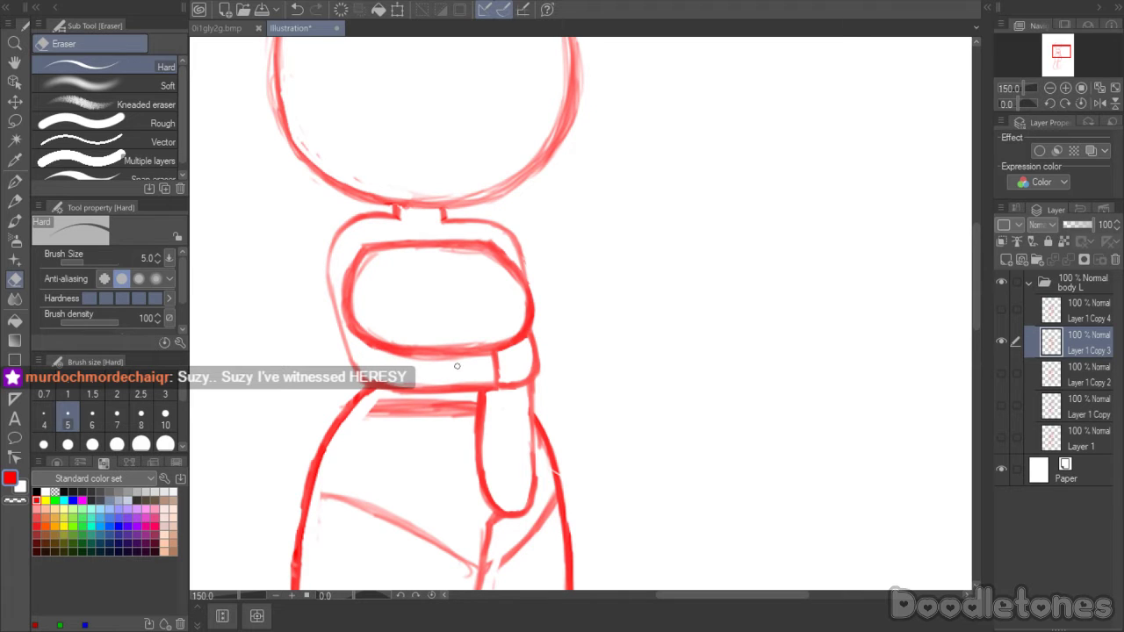
click(1001, 341)
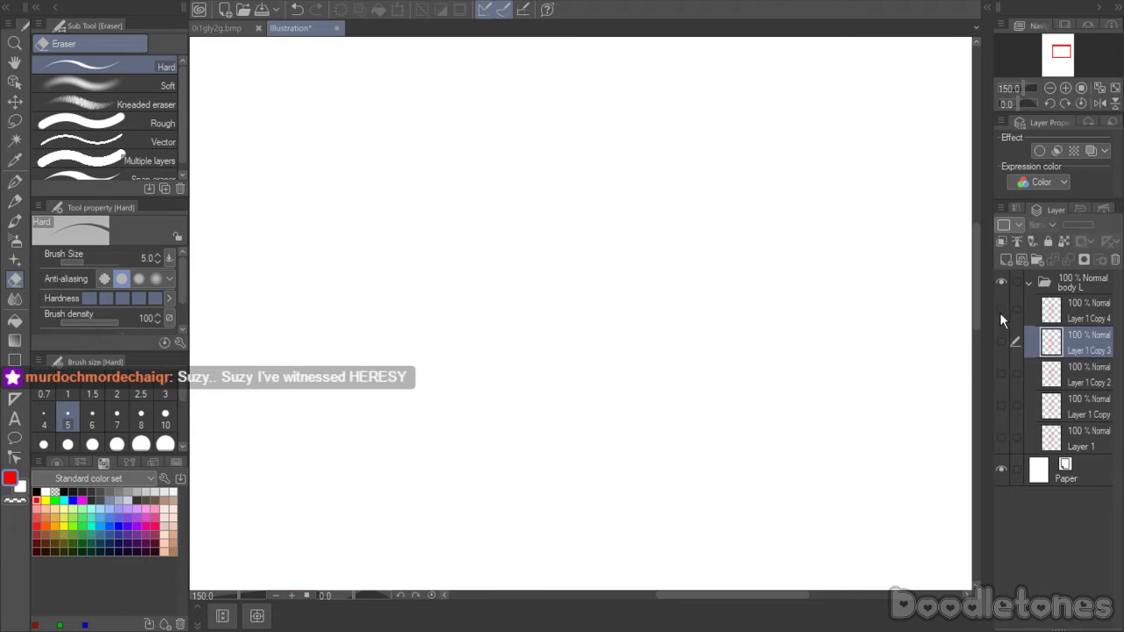
click(1002, 309)
click(1083, 310)
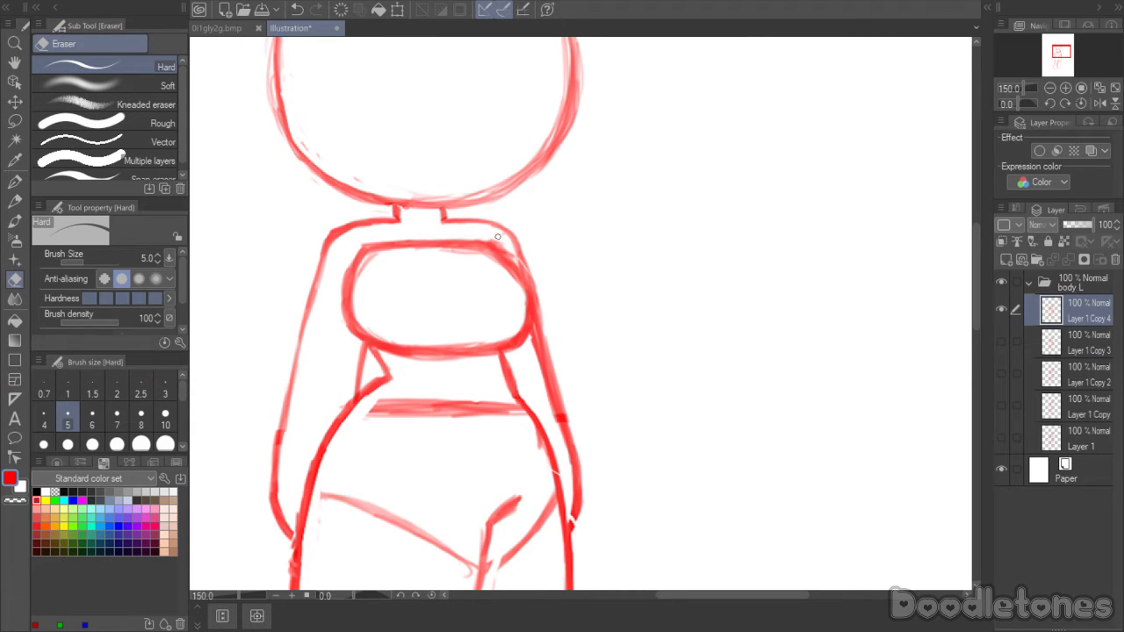
- Erase the right-hand arm line beside the chest, both hand outlines at the hips and the left-hand arm's inner line
mouse_move(514, 262)
mouse_down()
mouse_move(542, 294)
mouse_move(504, 245)
mouse_move(531, 271)
mouse_move(539, 337)
mouse_move(537, 287)
mouse_up()
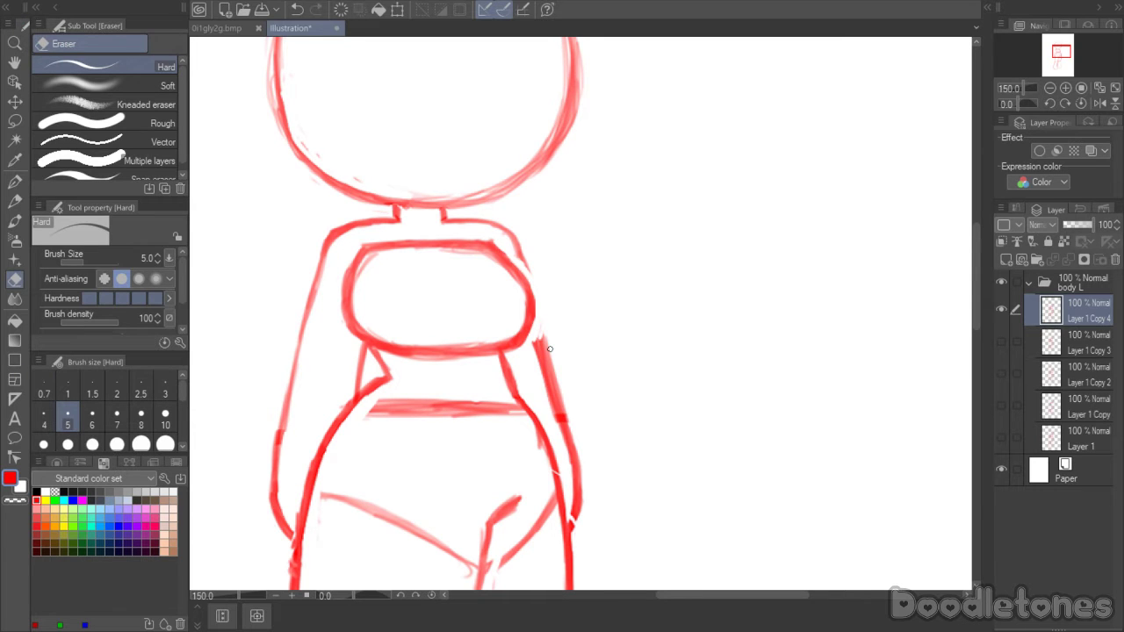
mouse_move(537, 348)
mouse_down()
mouse_move(542, 331)
mouse_move(535, 348)
mouse_up()
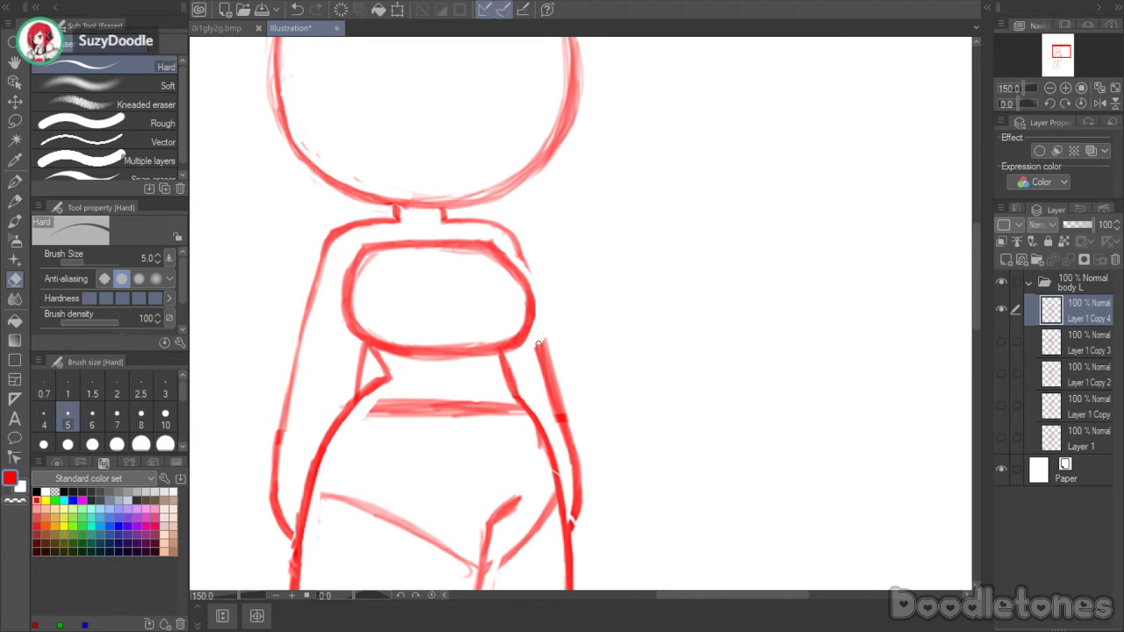
scroll(973, 264, down, 4)
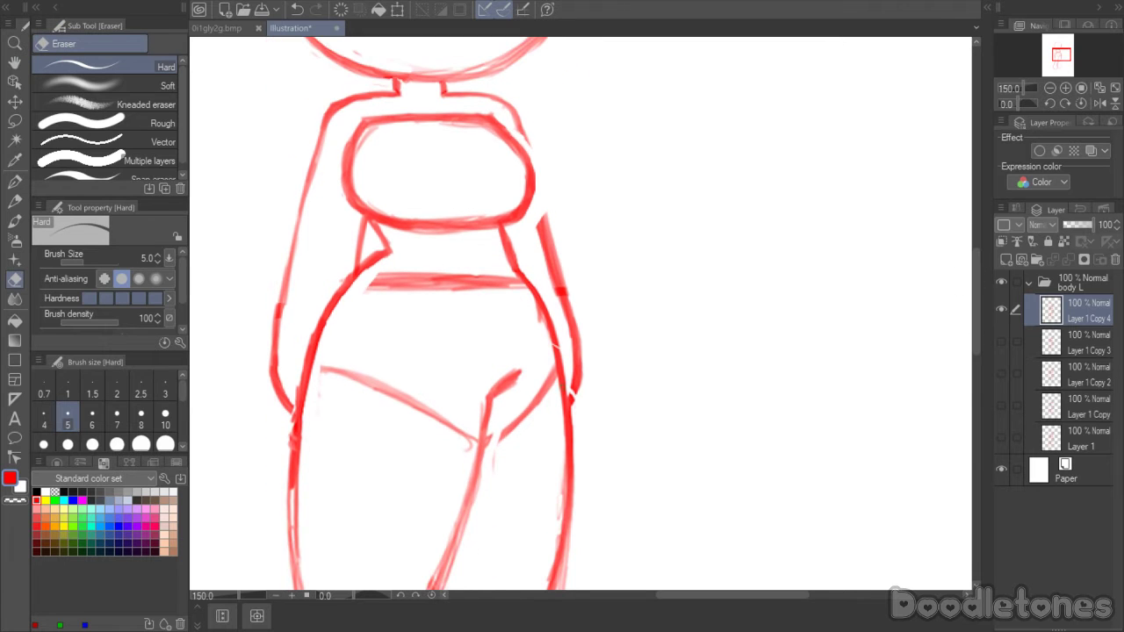
mouse_move(570, 387)
mouse_down()
mouse_move(574, 402)
mouse_move(571, 353)
mouse_move(573, 364)
mouse_up()
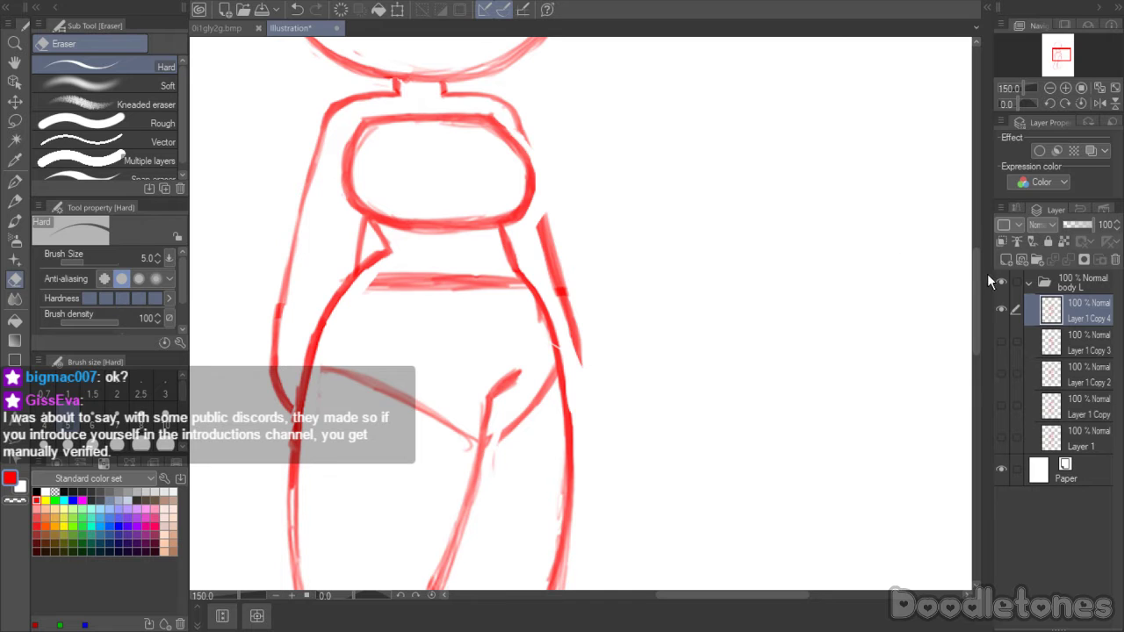
drag(973, 274, 973, 253)
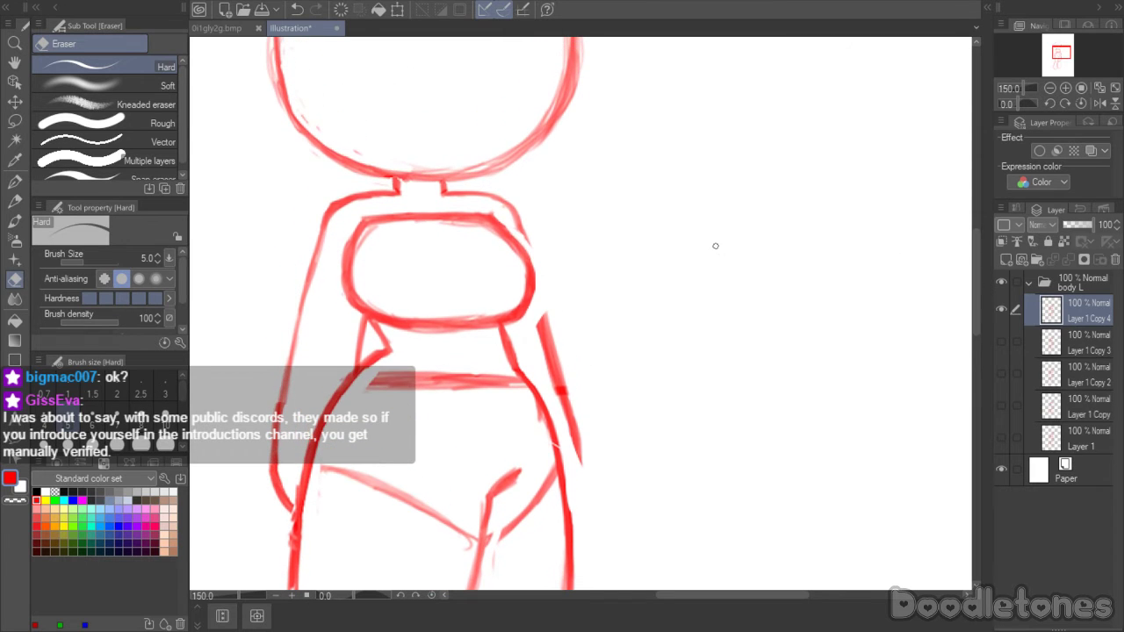
mouse_move(285, 483)
mouse_down()
mouse_move(283, 514)
mouse_move(275, 440)
mouse_up()
mouse_move(356, 355)
mouse_down()
mouse_move(351, 365)
mouse_move(362, 318)
mouse_move(356, 332)
mouse_up()
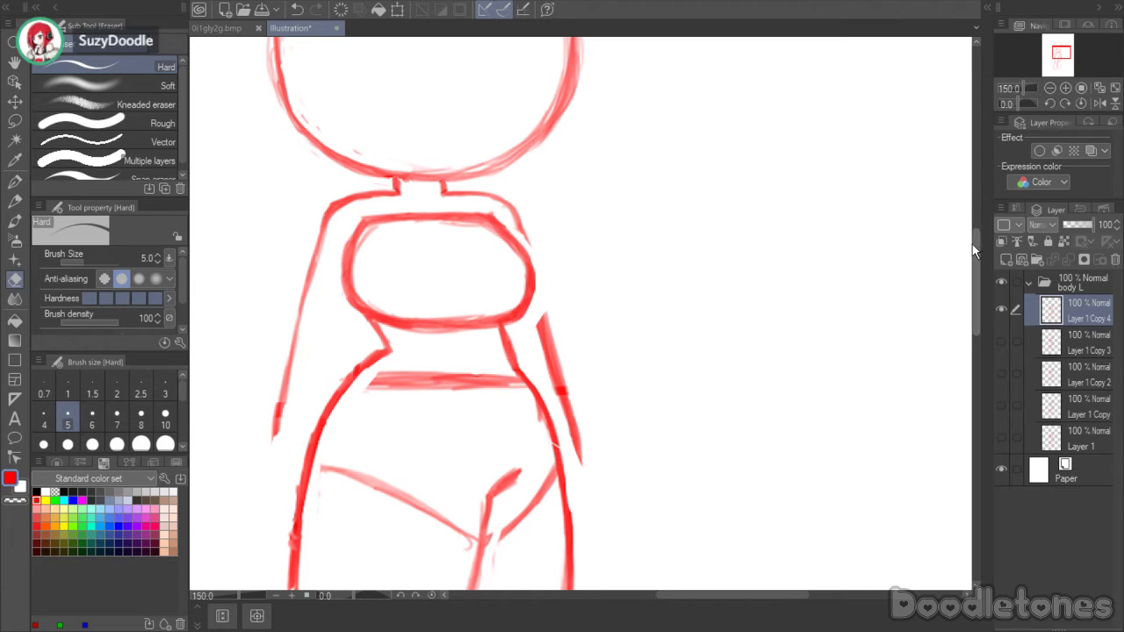
- Erase the rest of both arms and the outer shoulder curves, keeping only short shoulder lines beside the neck
scroll(973, 239, up, 2)
mouse_move(318, 290)
mouse_down()
mouse_move(327, 272)
mouse_move(273, 487)
mouse_up()
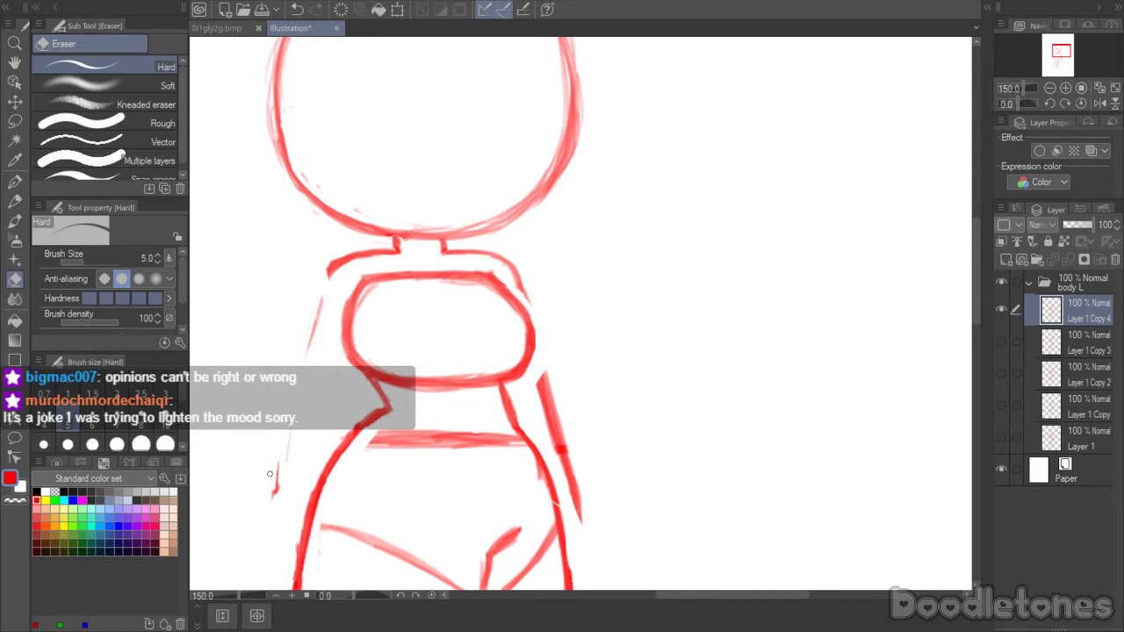
mouse_move(273, 457)
mouse_down()
mouse_move(321, 283)
mouse_move(344, 247)
mouse_move(356, 249)
mouse_up()
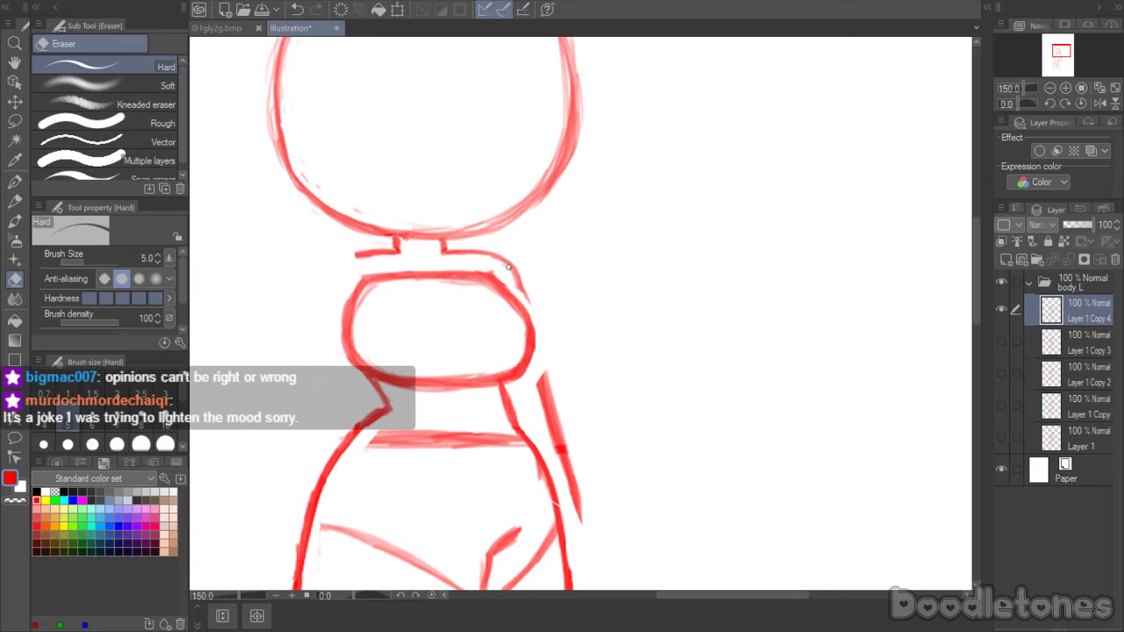
mouse_move(508, 267)
mouse_down()
mouse_move(552, 388)
mouse_move(541, 362)
mouse_move(543, 431)
mouse_move(554, 448)
mouse_move(546, 373)
mouse_move(582, 518)
mouse_move(564, 449)
mouse_up()
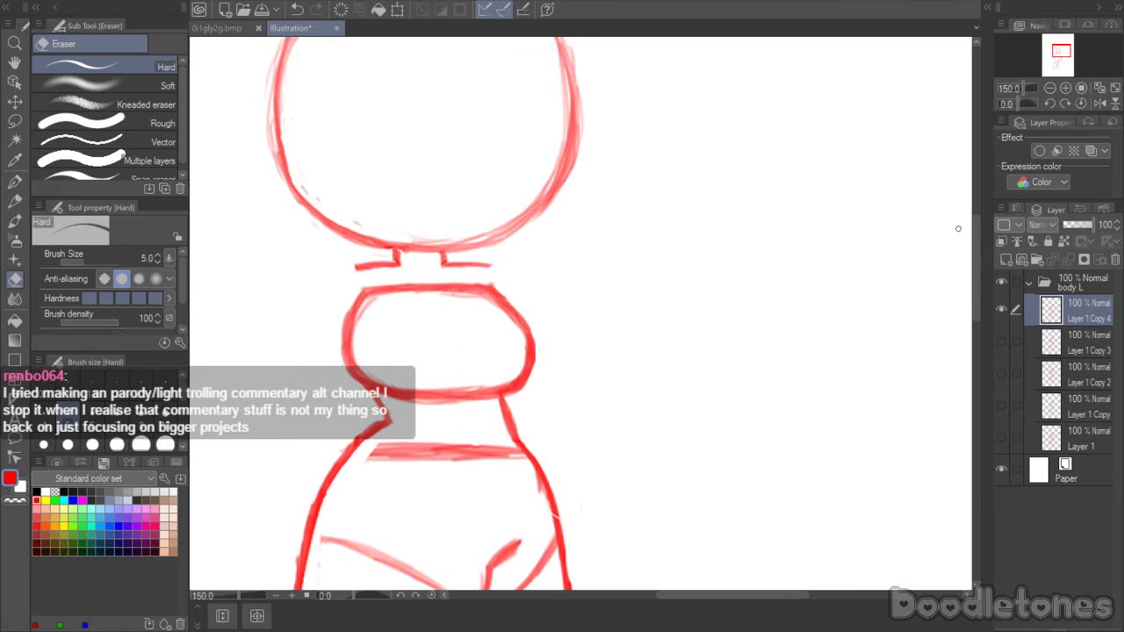
- Sketch a left-hand shoulder with an upper arm slanting outward from the body
click(19, 218)
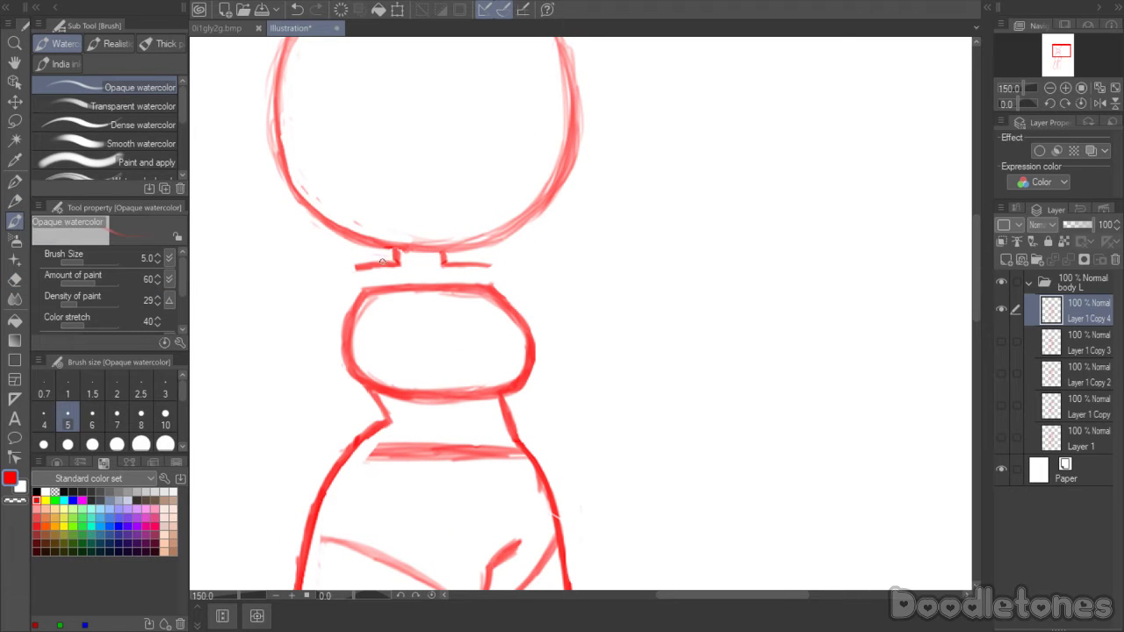
mouse_move(384, 260)
mouse_down()
mouse_move(331, 288)
mouse_move(343, 281)
mouse_move(310, 363)
mouse_up()
drag(336, 294, 296, 380)
drag(328, 318, 294, 390)
drag(336, 290, 295, 380)
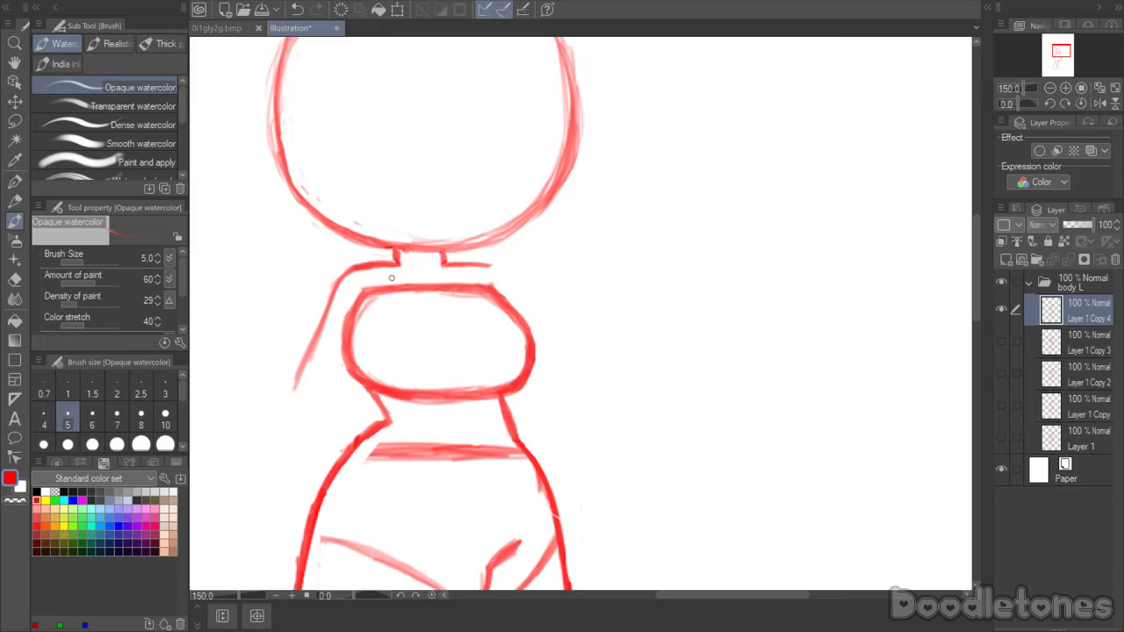
- Compare the arm poses on the other body layers by showing and hiding each in turn
click(1002, 341)
click(1002, 340)
click(1001, 373)
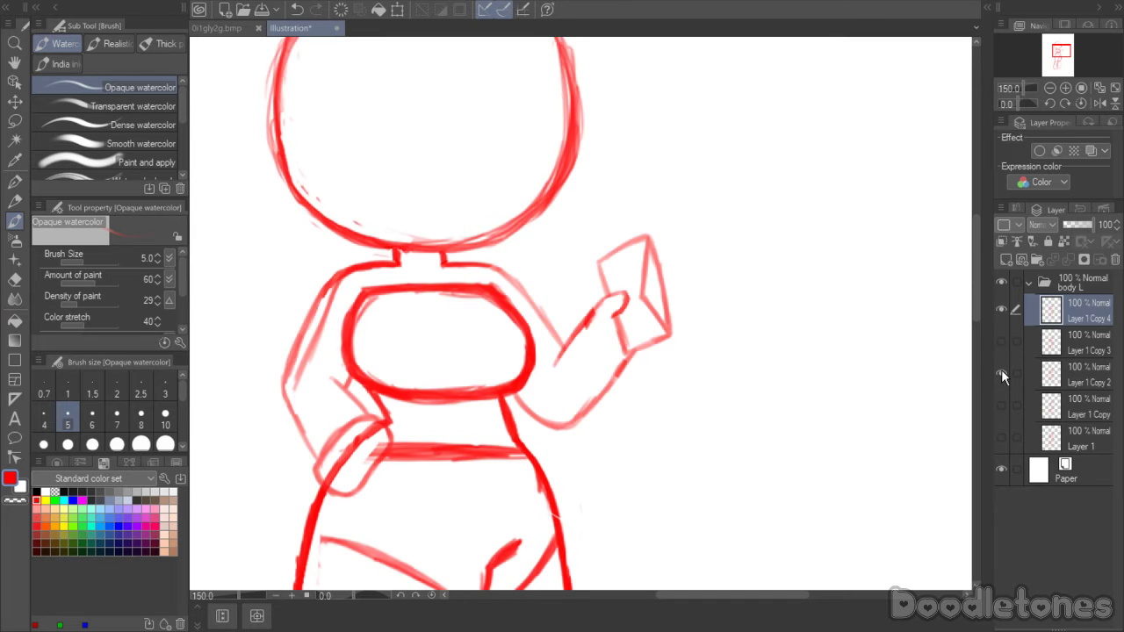
click(1002, 373)
click(1001, 374)
click(999, 406)
click(1001, 405)
click(1002, 374)
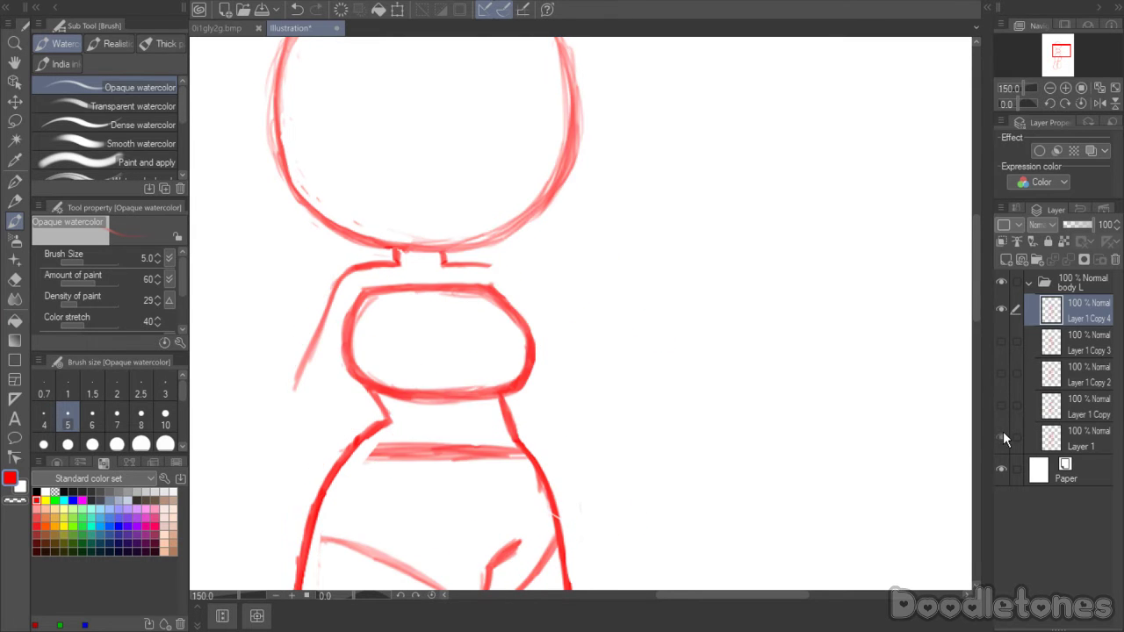
click(1001, 432)
click(1001, 432)
- Erase the slanted upper arm and the short shoulder lines on both sides of the neck
click(14, 279)
mouse_move(342, 290)
mouse_down()
mouse_move(353, 264)
mouse_move(295, 400)
mouse_move(311, 334)
mouse_up()
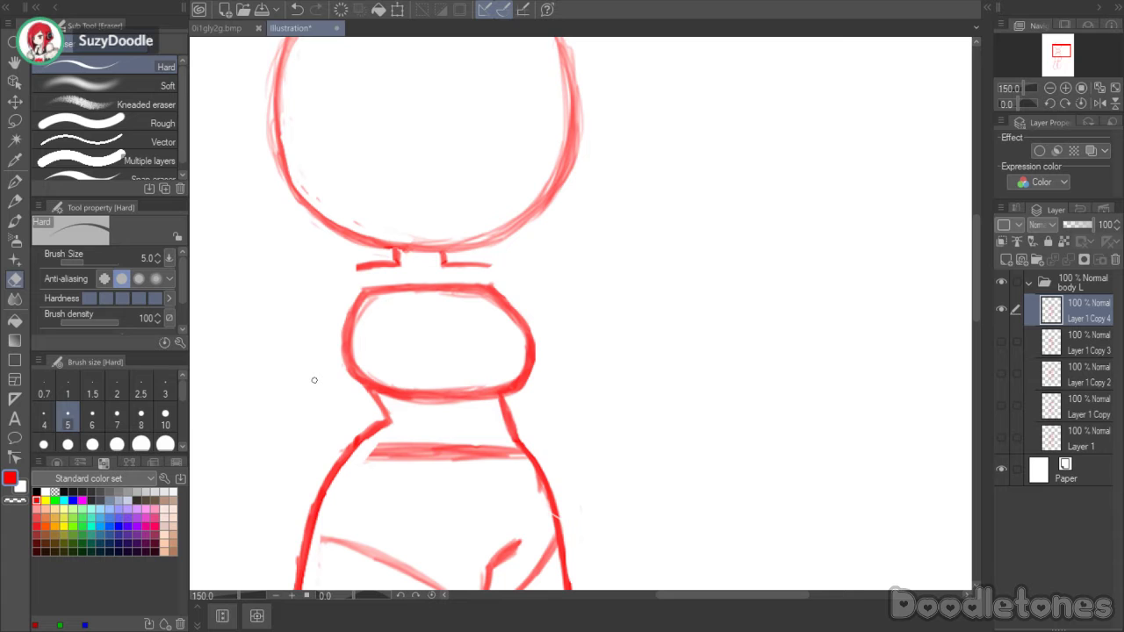
mouse_move(390, 282)
mouse_down()
mouse_move(369, 266)
mouse_move(384, 260)
mouse_move(359, 267)
mouse_up()
mouse_move(492, 258)
mouse_down()
mouse_move(446, 263)
mouse_move(488, 264)
mouse_up()
- Sketch raised, rounded shoulders out from the neck, with the left-hand upper arm running down close beside the chest
click(15, 221)
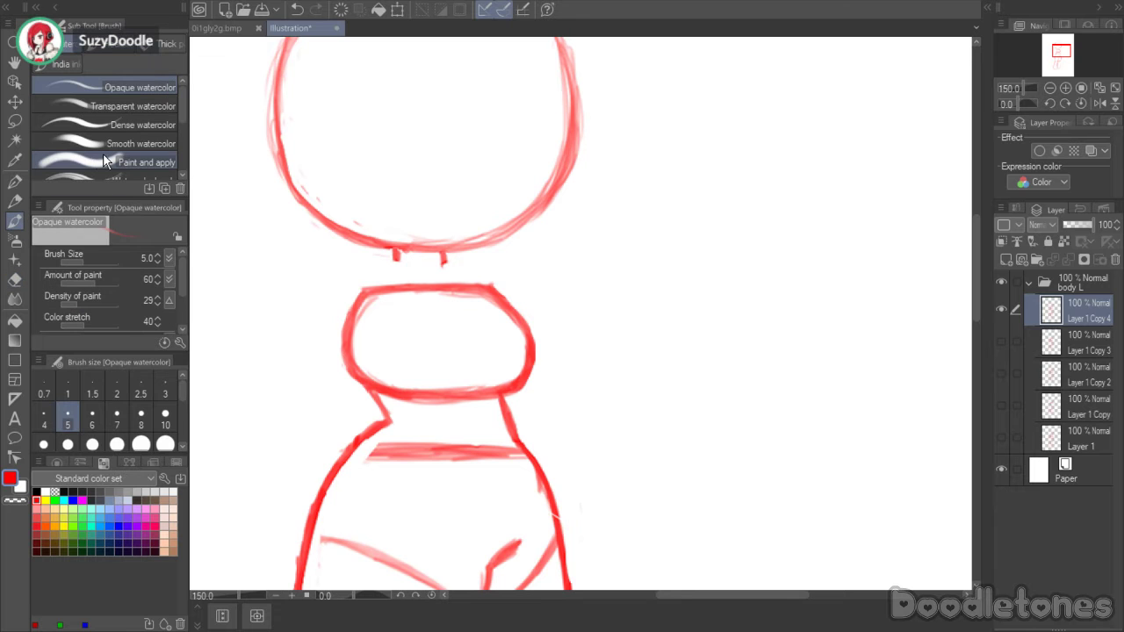
mouse_move(396, 251)
mouse_down()
mouse_move(397, 262)
mouse_move(420, 252)
mouse_move(356, 262)
mouse_move(335, 293)
mouse_up()
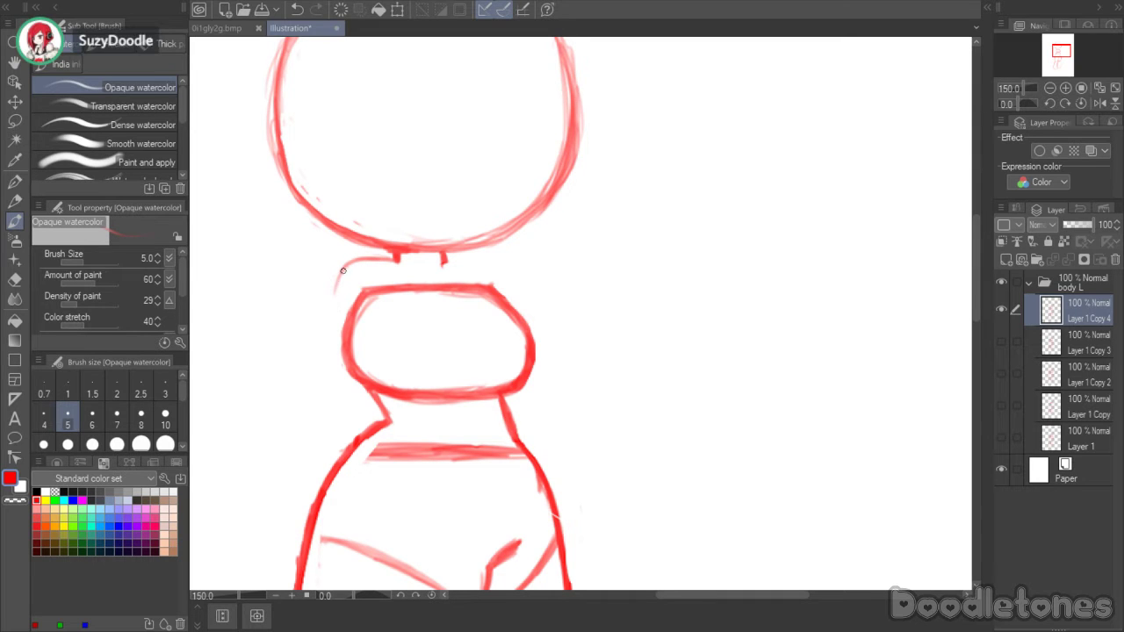
mouse_move(353, 260)
mouse_down()
mouse_move(335, 348)
mouse_move(354, 412)
mouse_move(335, 291)
mouse_up()
mouse_move(334, 329)
mouse_down()
mouse_move(345, 267)
mouse_move(340, 290)
mouse_move(395, 257)
mouse_move(324, 308)
mouse_move(337, 318)
mouse_move(332, 278)
mouse_up()
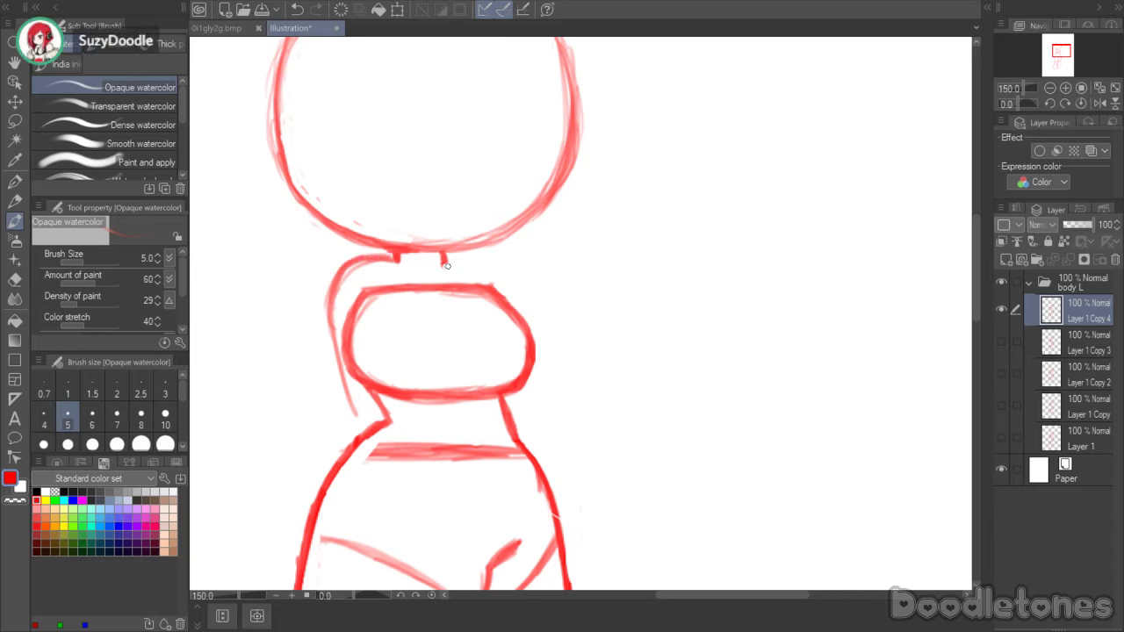
mouse_move(445, 261)
mouse_down()
mouse_move(490, 251)
mouse_move(501, 263)
mouse_move(481, 259)
mouse_up()
mouse_move(402, 248)
mouse_down()
mouse_move(403, 266)
mouse_move(507, 283)
mouse_move(521, 312)
mouse_up()
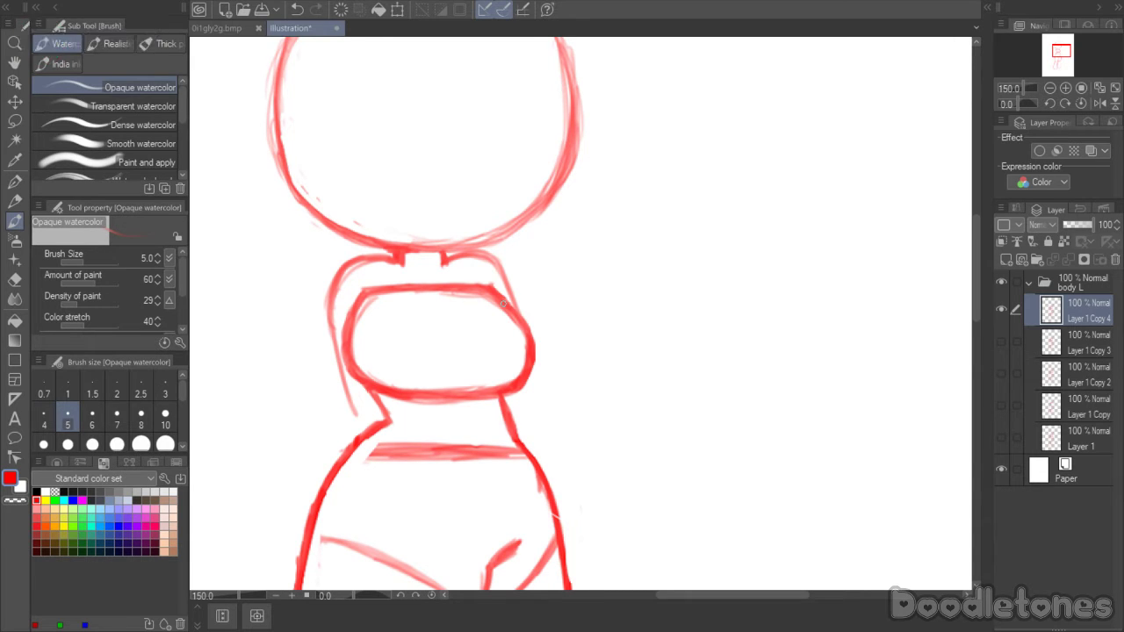
- Darken the left-hand upper arm and draw two forearms crossing beneath the chest, with a rounded right-hand elbow
drag(334, 303, 350, 406)
mouse_move(329, 350)
mouse_down()
mouse_move(382, 429)
mouse_move(372, 428)
mouse_move(410, 408)
mouse_move(377, 368)
mouse_move(362, 419)
mouse_move(399, 430)
mouse_move(471, 404)
mouse_up()
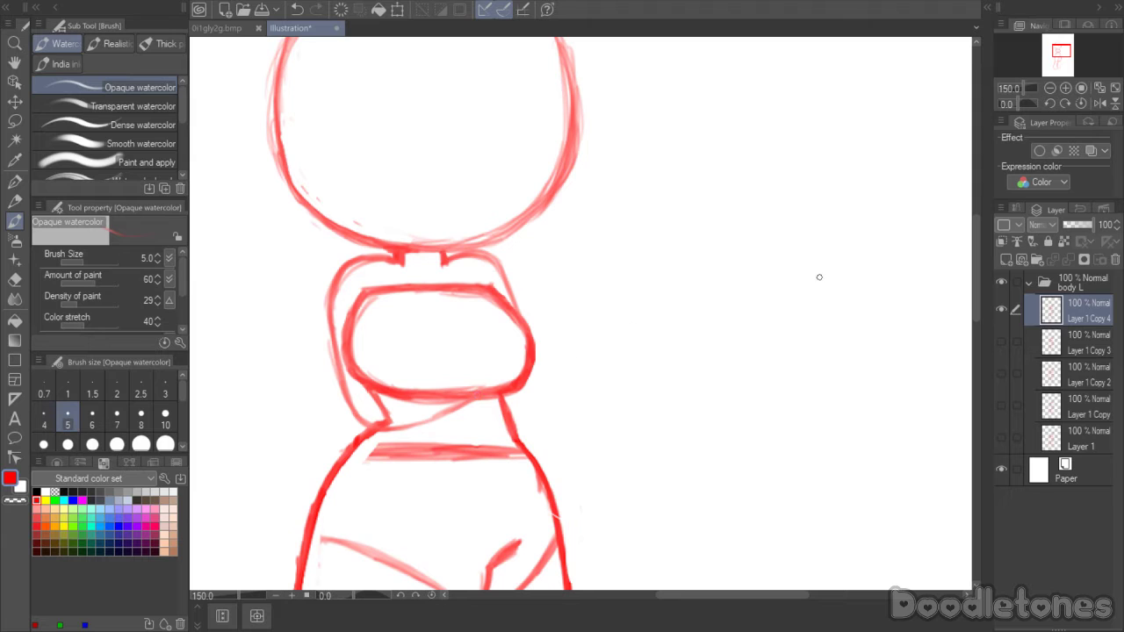
scroll(974, 268, down, 2)
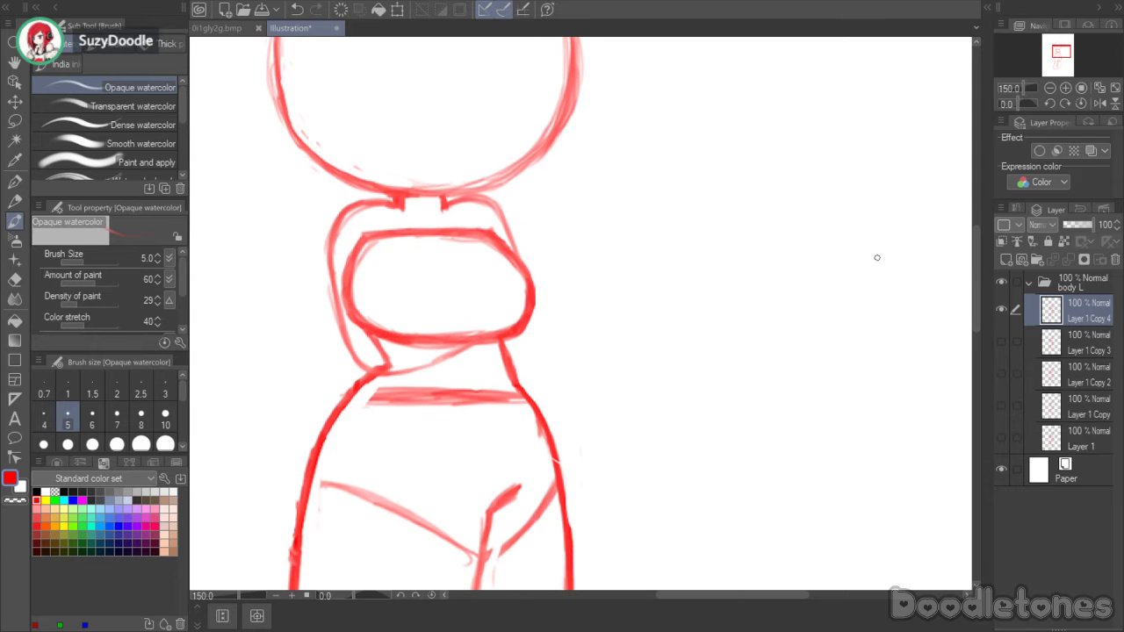
mouse_move(527, 320)
mouse_down()
mouse_move(511, 368)
mouse_move(451, 357)
mouse_move(515, 365)
mouse_move(482, 364)
mouse_move(504, 358)
mouse_move(529, 326)
mouse_move(497, 366)
mouse_move(455, 357)
mouse_move(478, 363)
mouse_move(418, 370)
mouse_move(455, 354)
mouse_move(413, 369)
mouse_up()
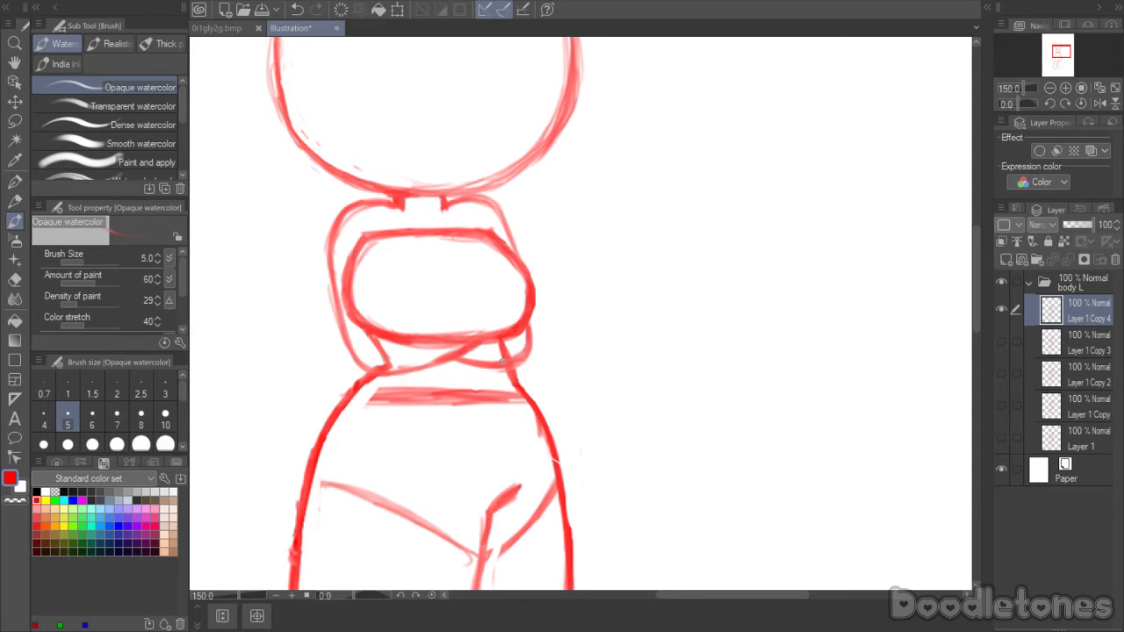
mouse_move(502, 360)
mouse_down()
mouse_move(468, 361)
mouse_move(520, 356)
mouse_move(532, 329)
mouse_move(526, 351)
mouse_up()
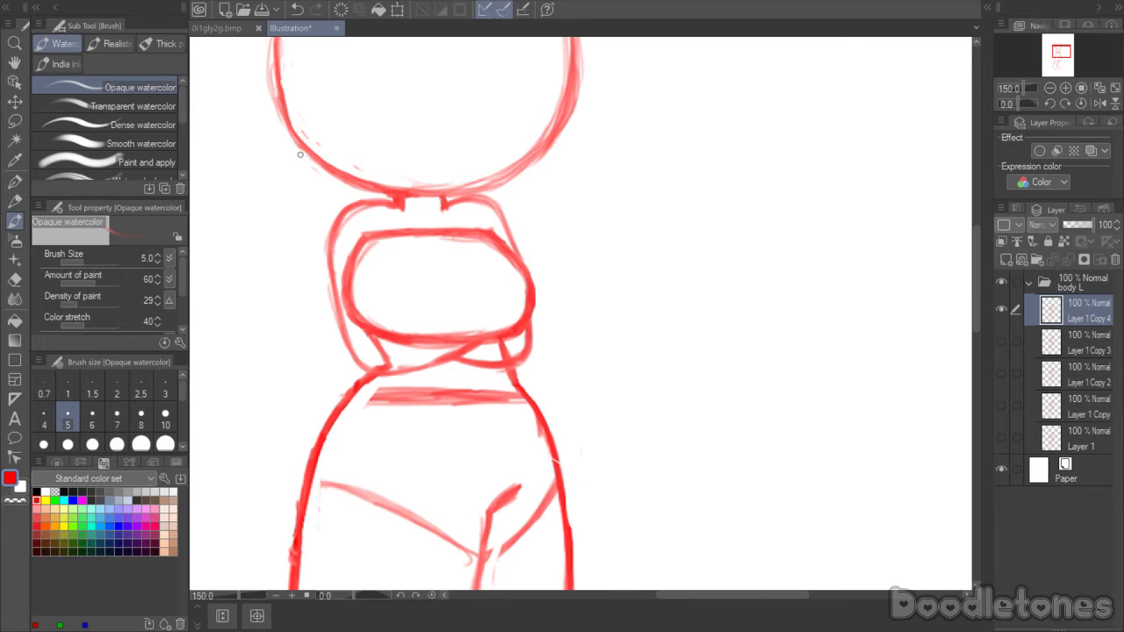
- Erase the waist lines that run through the crossed forearms on both sides
click(15, 279)
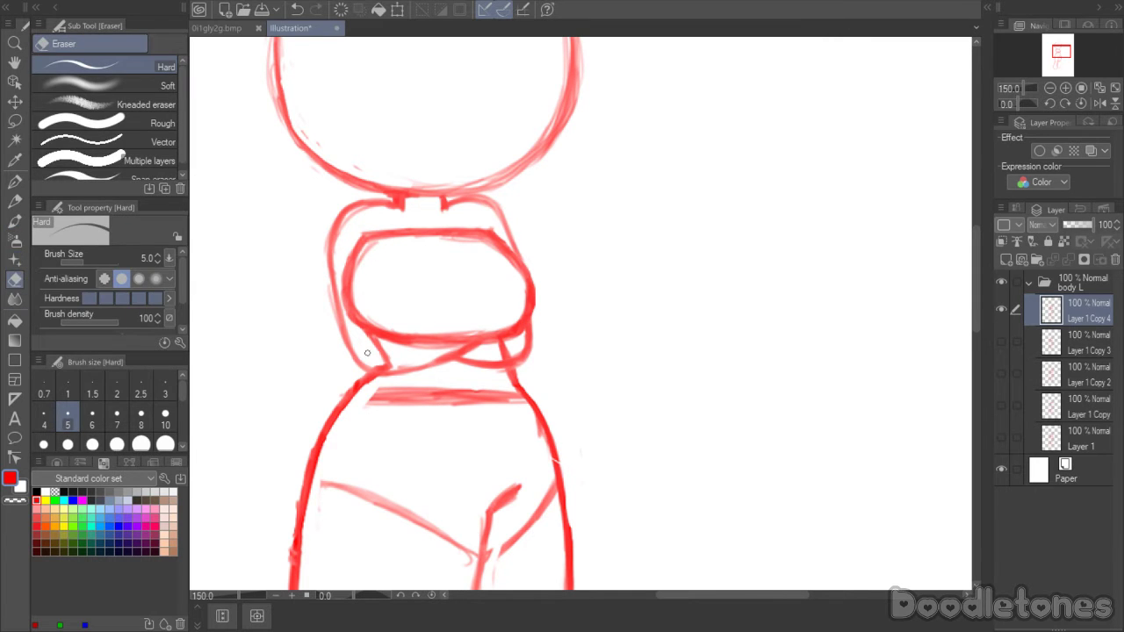
mouse_move(367, 353)
mouse_down()
mouse_move(386, 366)
mouse_move(378, 341)
mouse_up()
mouse_move(500, 353)
mouse_down()
mouse_move(523, 347)
mouse_move(521, 361)
mouse_move(488, 372)
mouse_up()
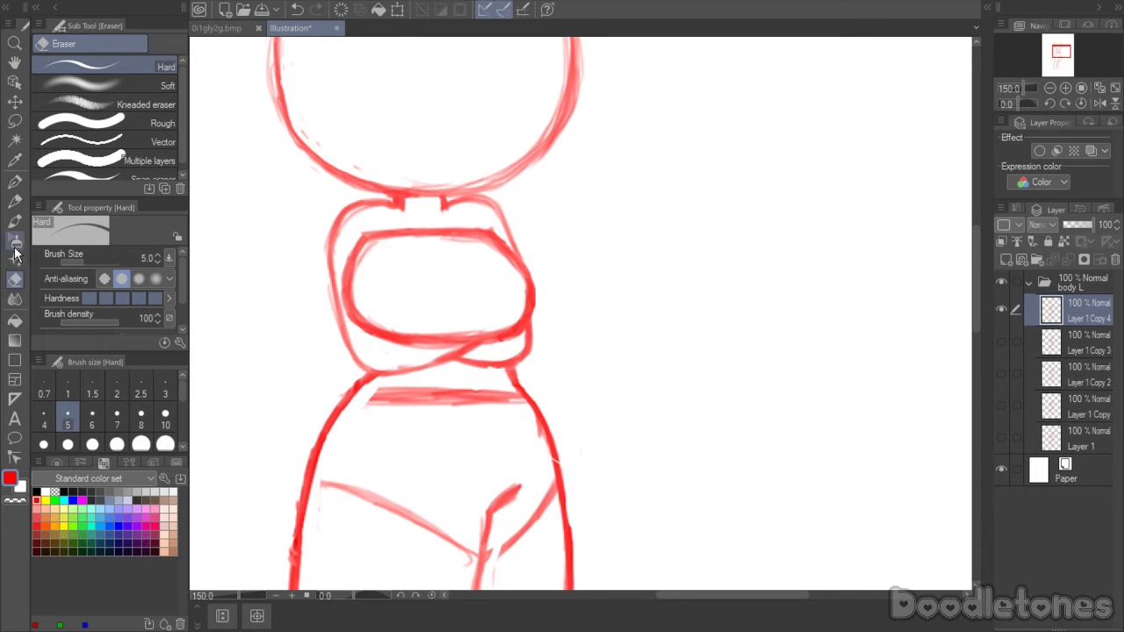
click(14, 220)
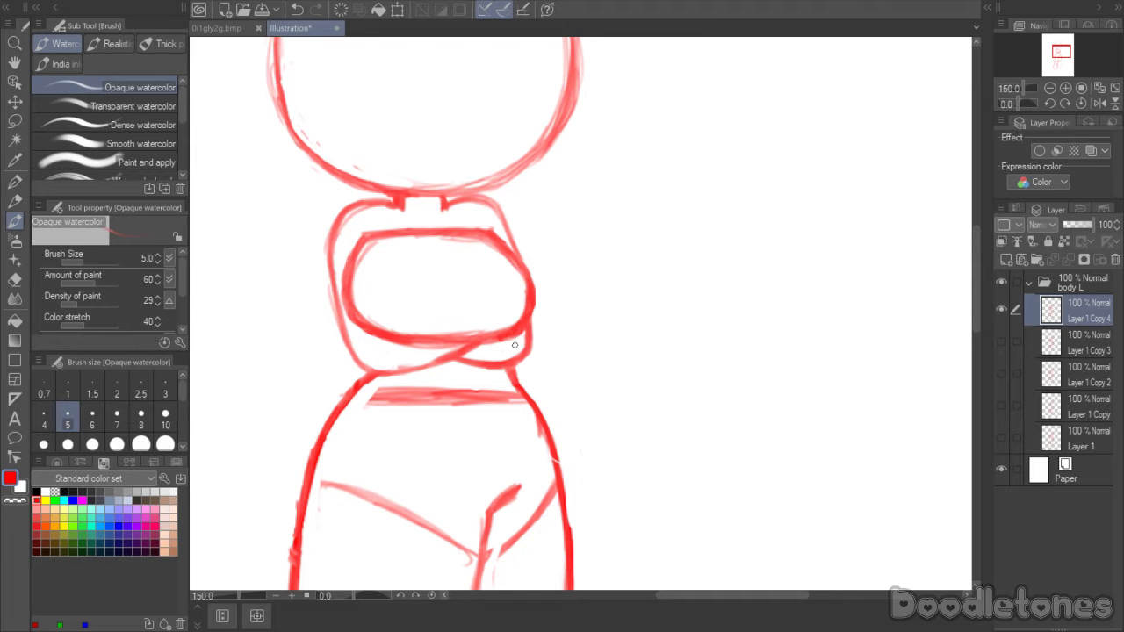
mouse_move(975, 266)
mouse_down()
mouse_move(981, 334)
mouse_move(974, 242)
mouse_up()
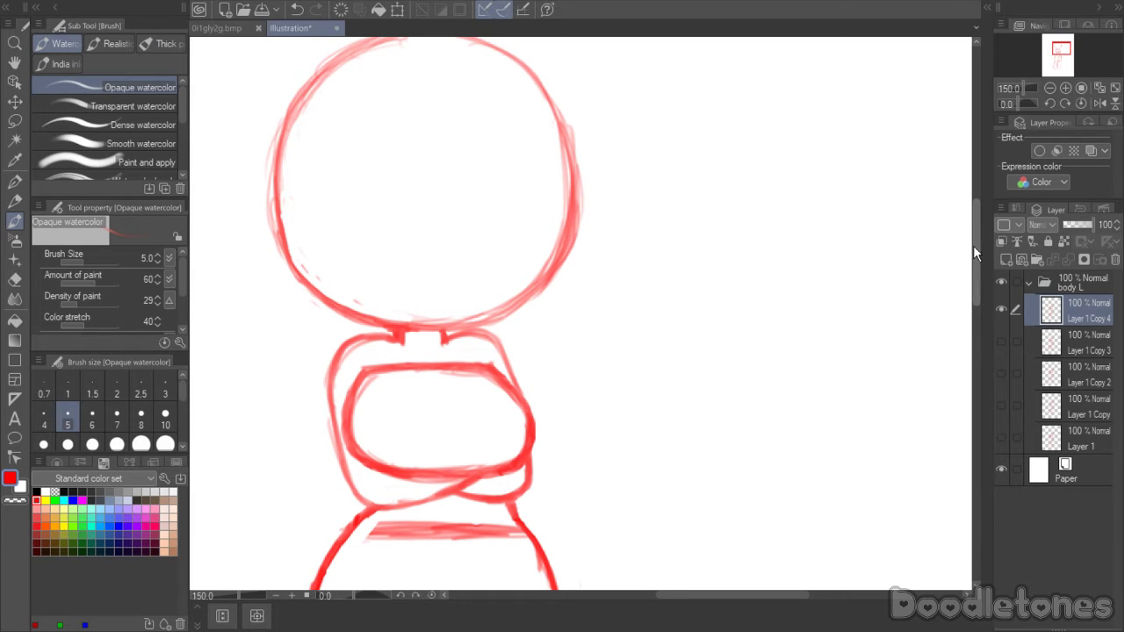
drag(976, 266, 999, 318)
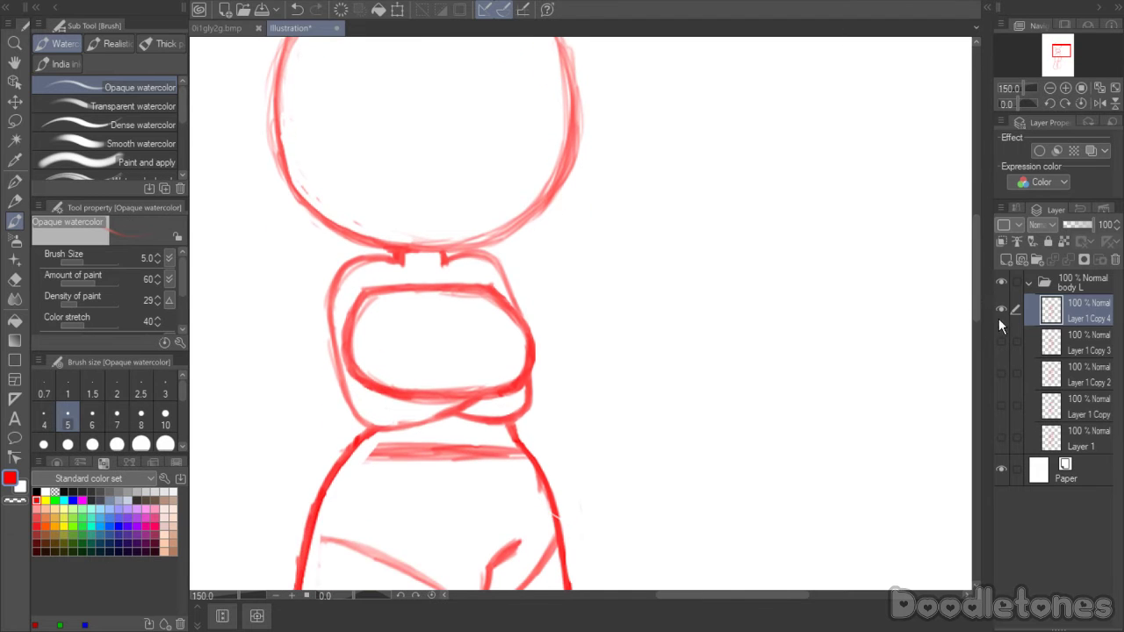
- Hide Layer 1 Copy 4 and view the other copied pose layers one at a time to review their arm poses
click(1001, 314)
click(1001, 343)
click(1000, 343)
click(1002, 374)
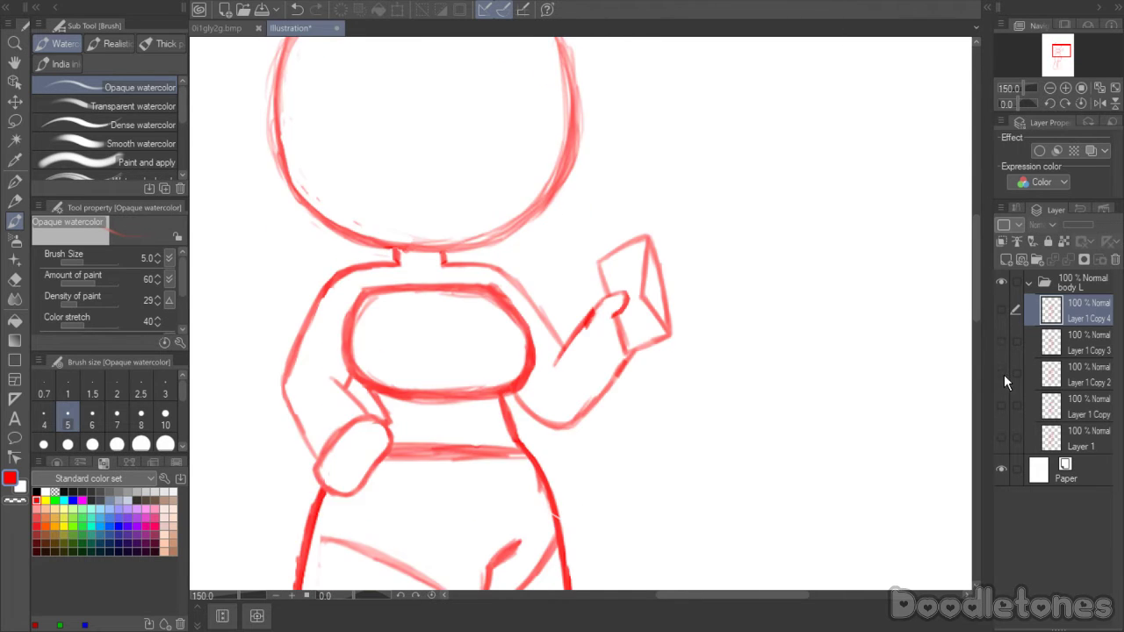
click(1004, 375)
click(1002, 406)
click(1002, 407)
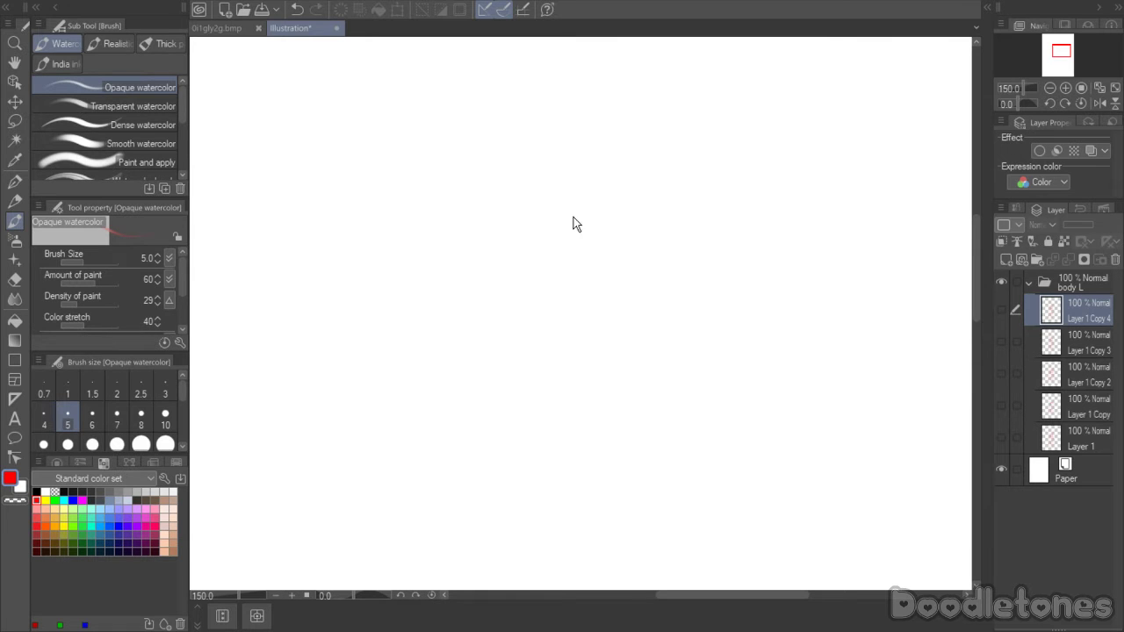
scroll(889, 435, down, 3)
scroll(934, 432, down, 1)
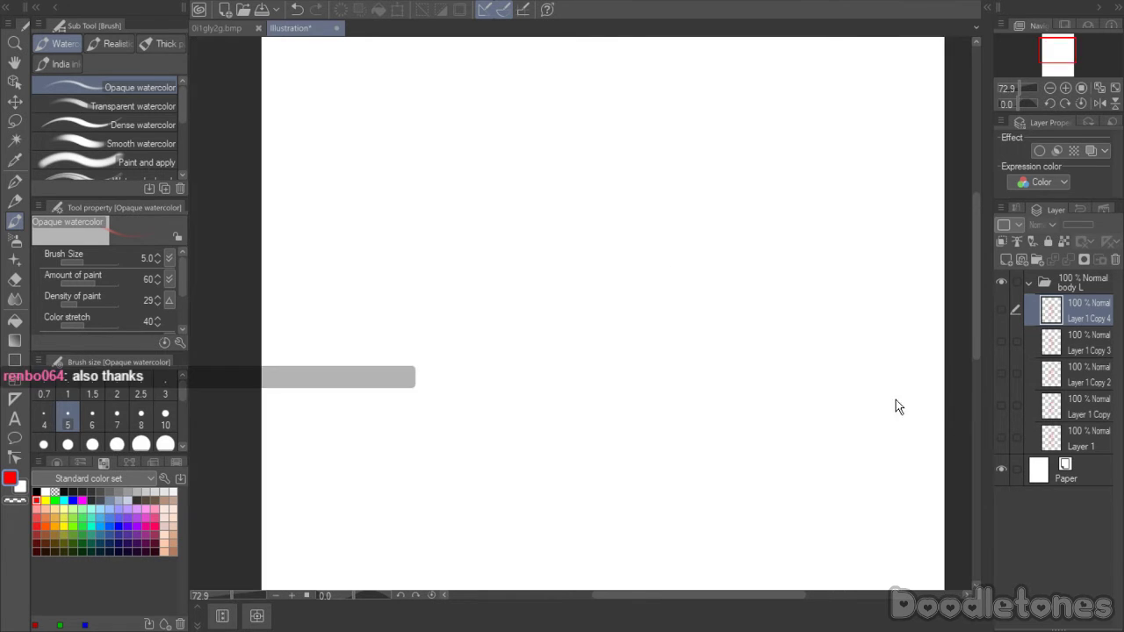
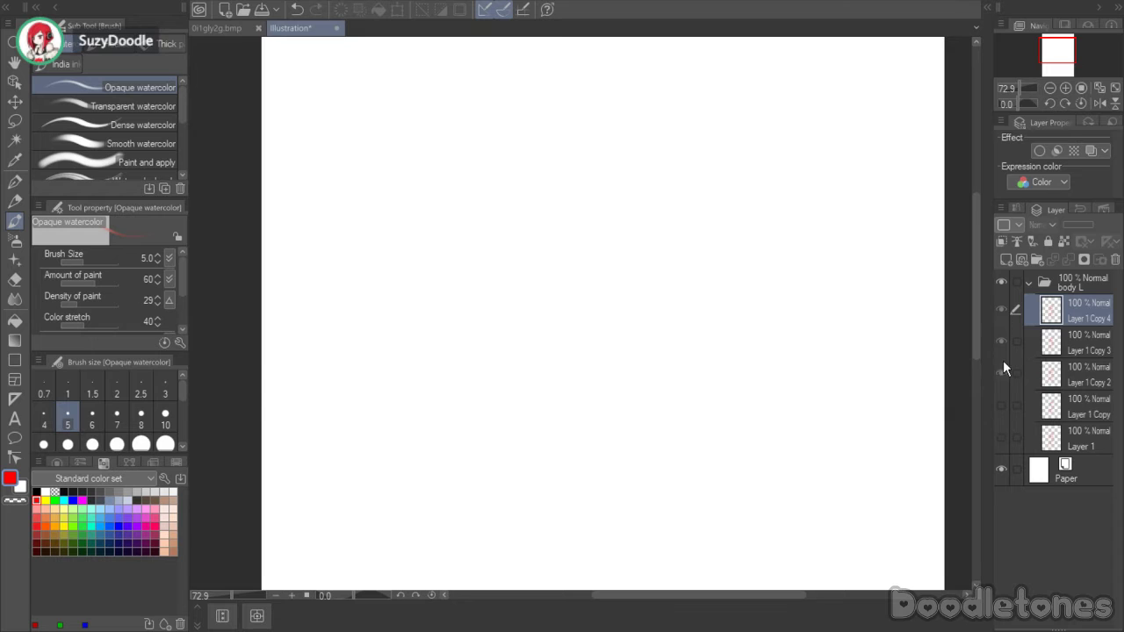
- Show and select Layer 1, then add a new layer and place it beneath Layer 1
mouse_move(1003, 368)
mouse_down()
mouse_move(1011, 436)
mouse_move(999, 315)
mouse_up()
click(1079, 439)
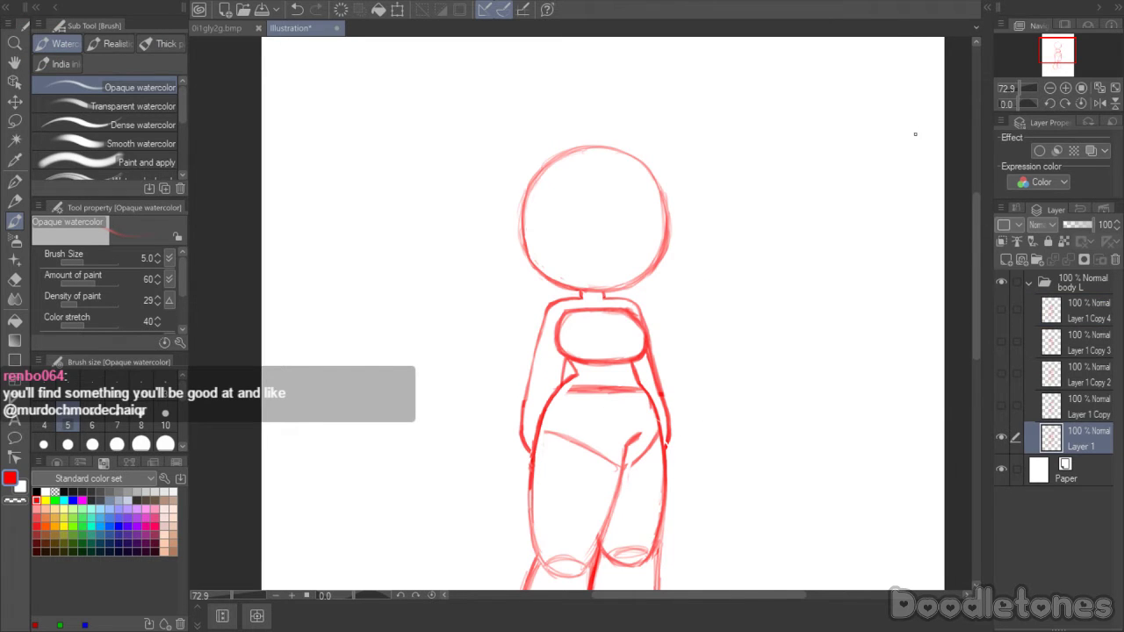
scroll(720, 118, up, 4)
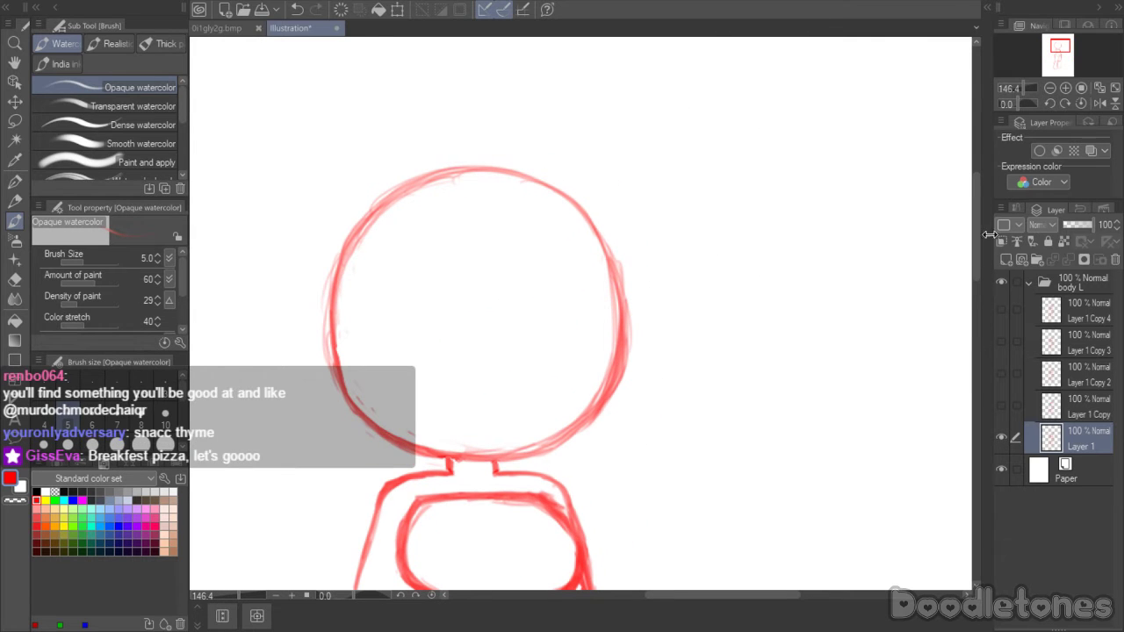
click(1005, 259)
drag(1071, 437, 1076, 481)
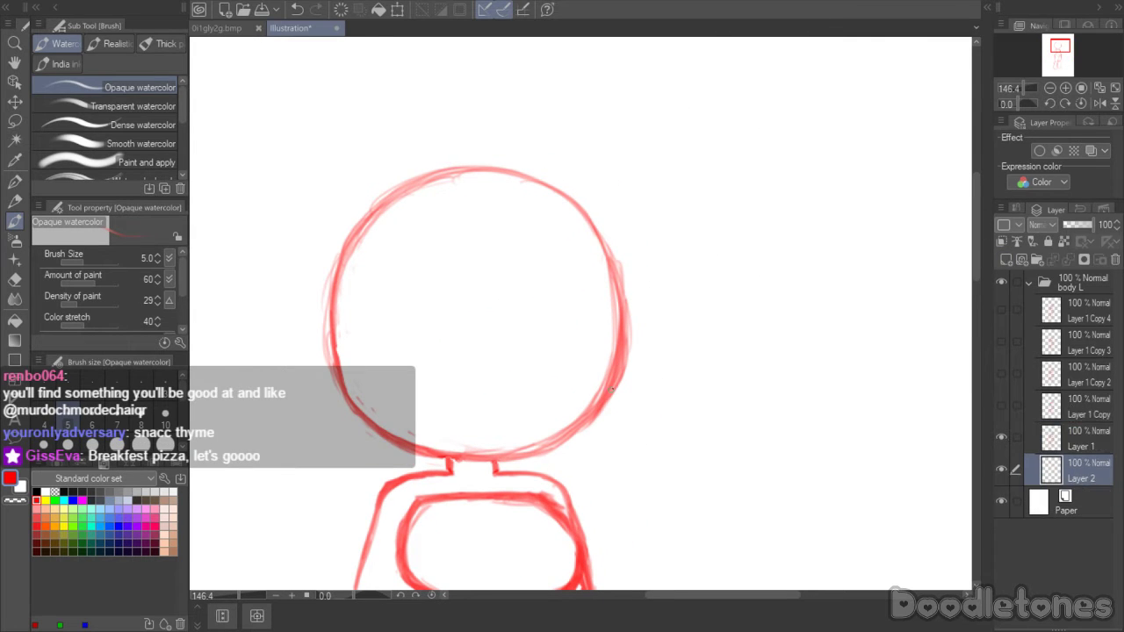
scroll(604, 364, up, 1)
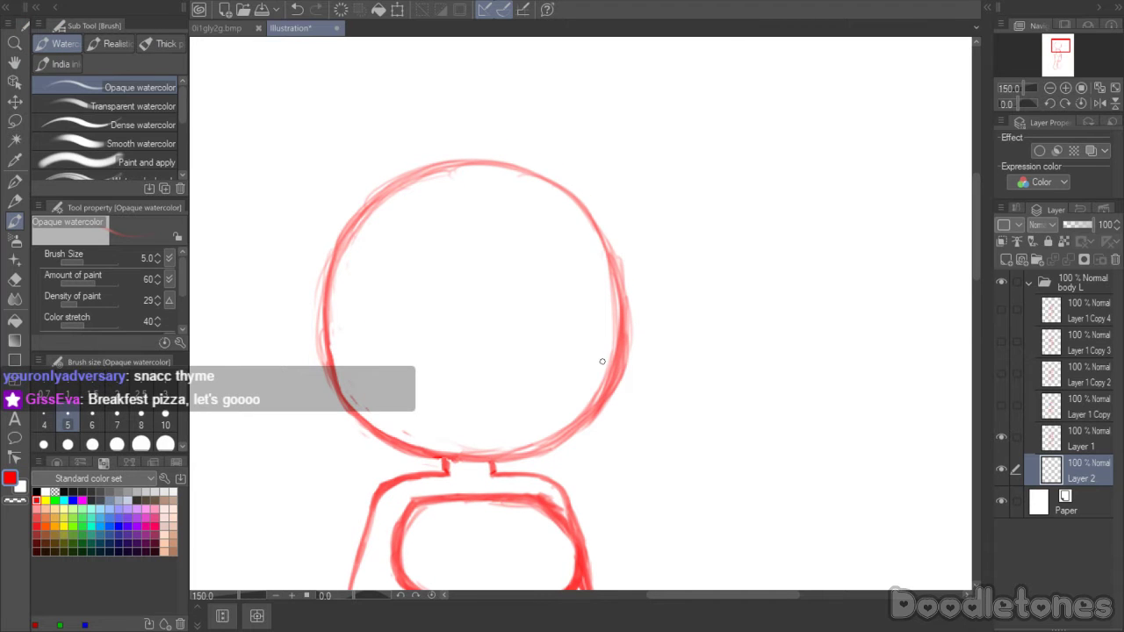
- Sketch a hair outline in dark green around the head, falling straight down both sides into jagged tips near the shoulders
click(81, 550)
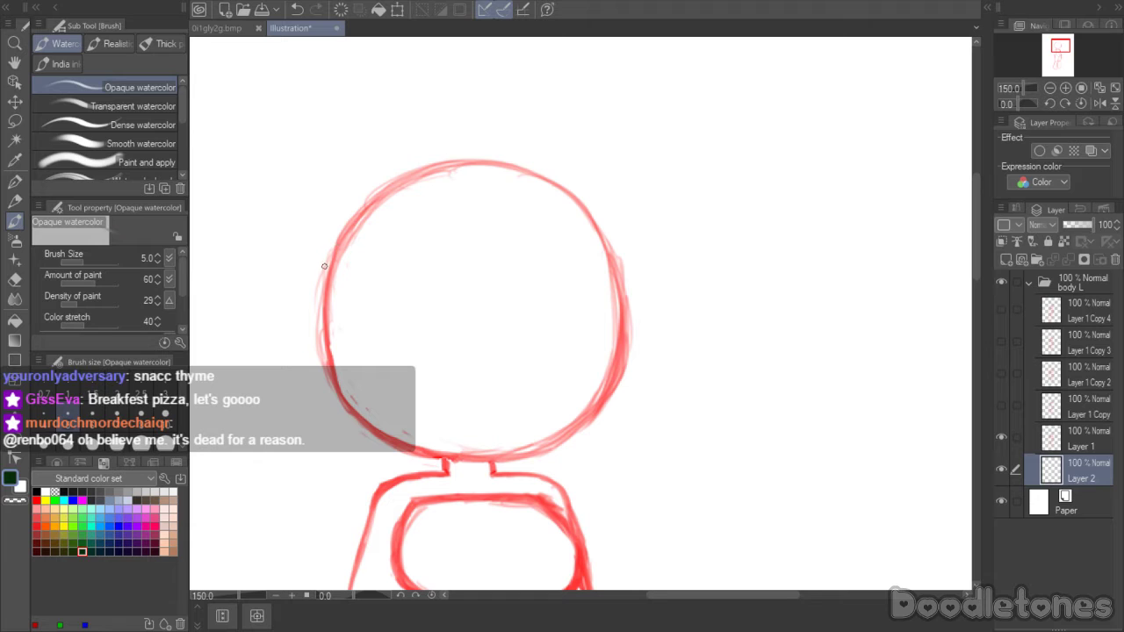
mouse_move(324, 267)
mouse_down()
mouse_move(357, 213)
mouse_move(352, 236)
mouse_move(328, 254)
mouse_move(350, 214)
mouse_move(434, 160)
mouse_move(396, 174)
mouse_move(439, 156)
mouse_up()
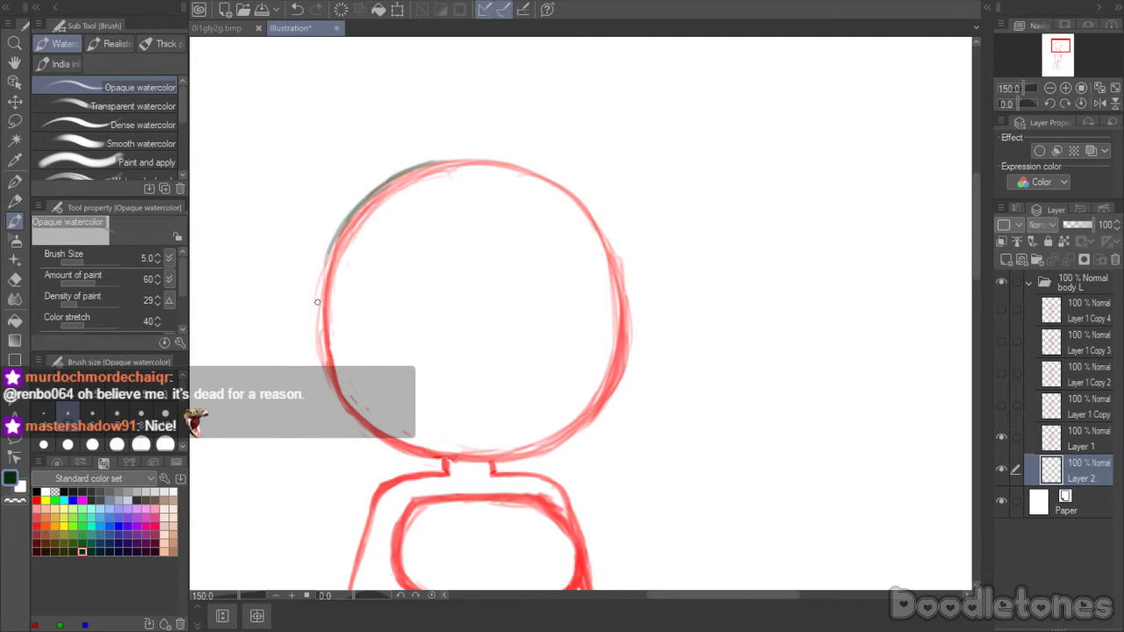
drag(327, 251, 316, 356)
drag(319, 298, 318, 400)
mouse_move(409, 174)
mouse_down()
mouse_move(479, 153)
mouse_move(445, 160)
mouse_move(543, 166)
mouse_move(517, 163)
mouse_move(591, 206)
mouse_move(623, 289)
mouse_move(623, 439)
mouse_up()
mouse_move(317, 357)
mouse_down()
mouse_move(320, 469)
mouse_move(343, 443)
mouse_move(377, 493)
mouse_move(376, 464)
mouse_move(429, 492)
mouse_up()
drag(436, 474, 438, 498)
mouse_move(619, 392)
mouse_down()
mouse_move(626, 445)
mouse_move(603, 430)
mouse_move(580, 484)
mouse_move(595, 448)
mouse_move(580, 481)
mouse_move(536, 488)
mouse_up()
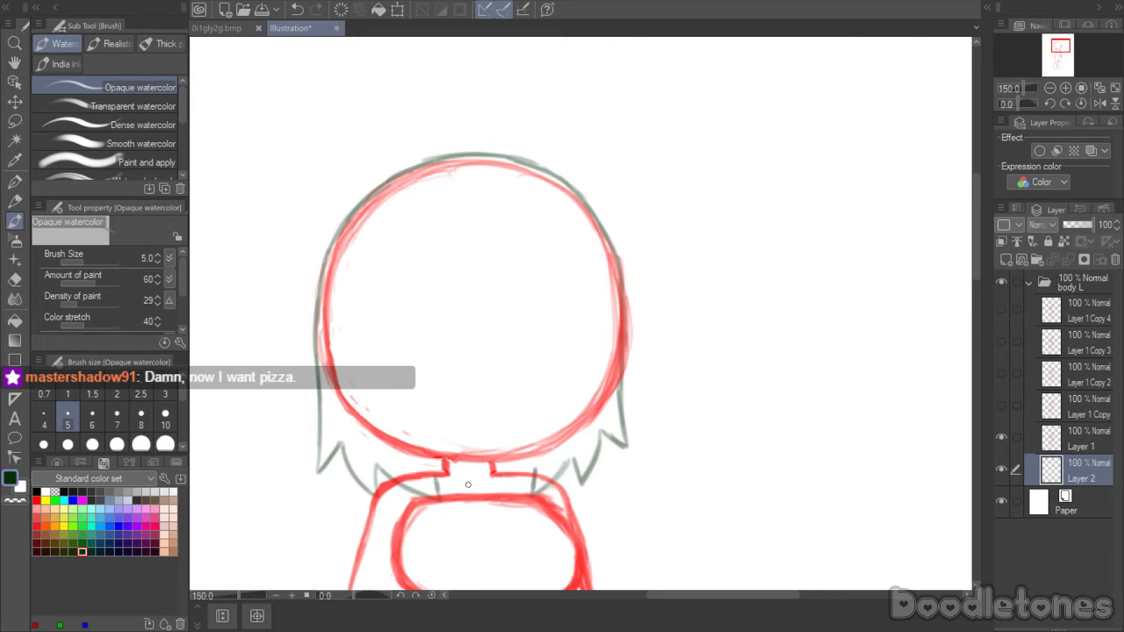
- Close the hair with a pointed tip below the neck and darken its outline along the right-hand side and crown
drag(439, 475, 486, 502)
drag(533, 467, 479, 501)
drag(440, 469, 485, 505)
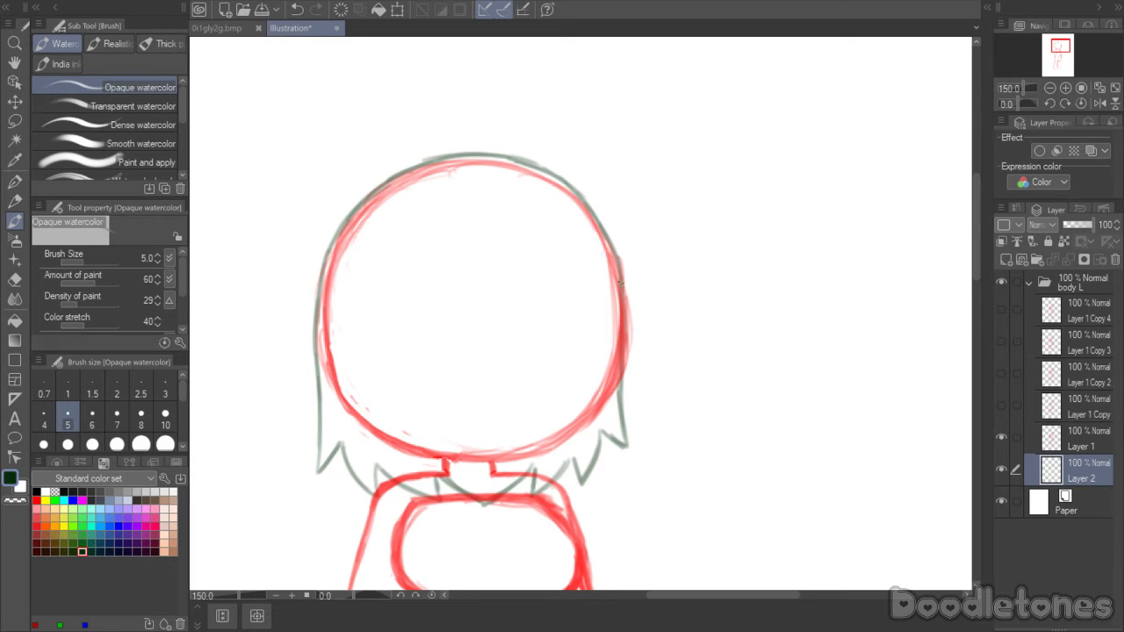
drag(613, 251, 625, 450)
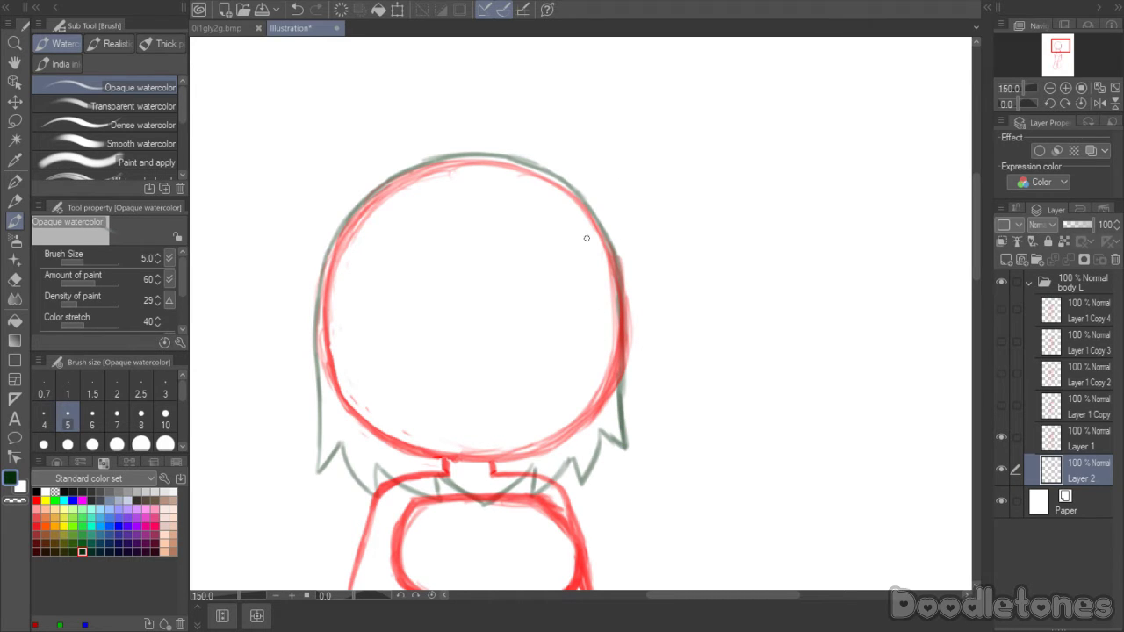
mouse_move(470, 159)
mouse_down()
mouse_move(549, 173)
mouse_move(608, 247)
mouse_up()
mouse_move(327, 261)
mouse_down()
mouse_move(364, 204)
mouse_move(411, 163)
mouse_up()
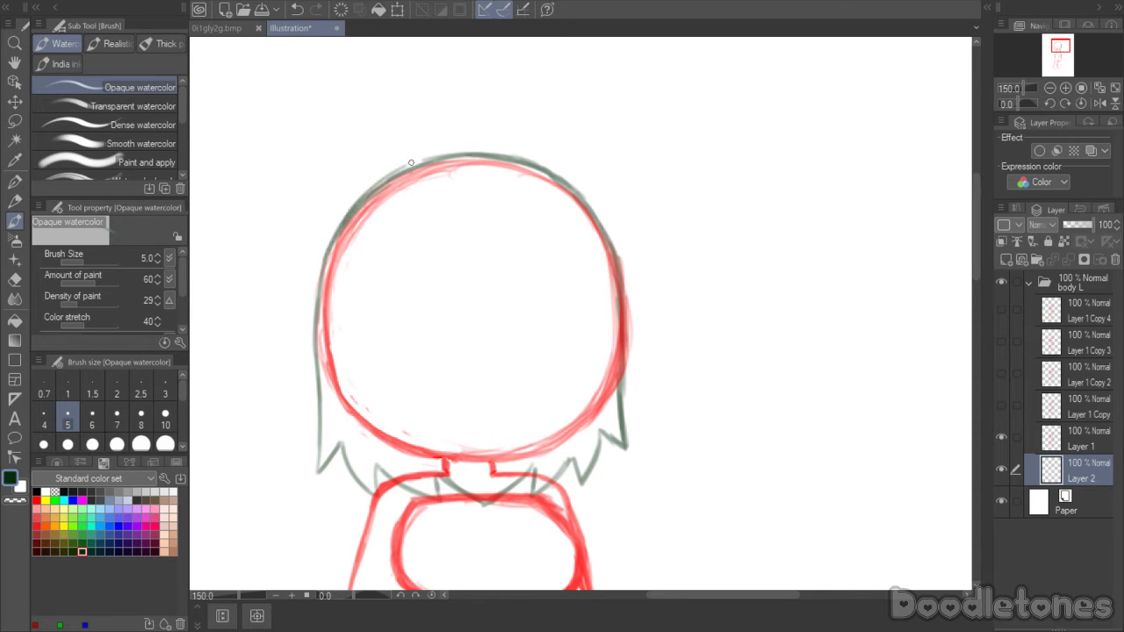
mouse_move(373, 198)
mouse_down()
mouse_move(433, 160)
mouse_move(421, 163)
mouse_up()
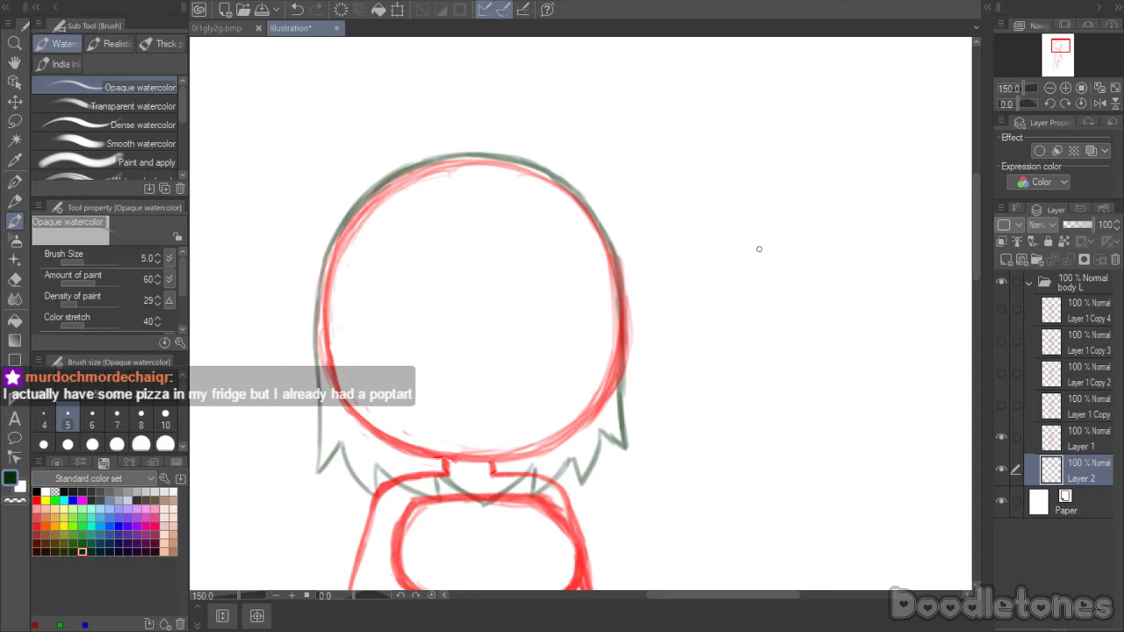
- Lasso the whole hair sketch, stretch it slightly downward to lengthen it, and clear the selection
click(14, 122)
mouse_move(635, 146)
mouse_down()
mouse_move(676, 379)
mouse_move(383, 544)
mouse_move(263, 218)
mouse_move(633, 187)
mouse_move(634, 157)
mouse_up()
click(510, 578)
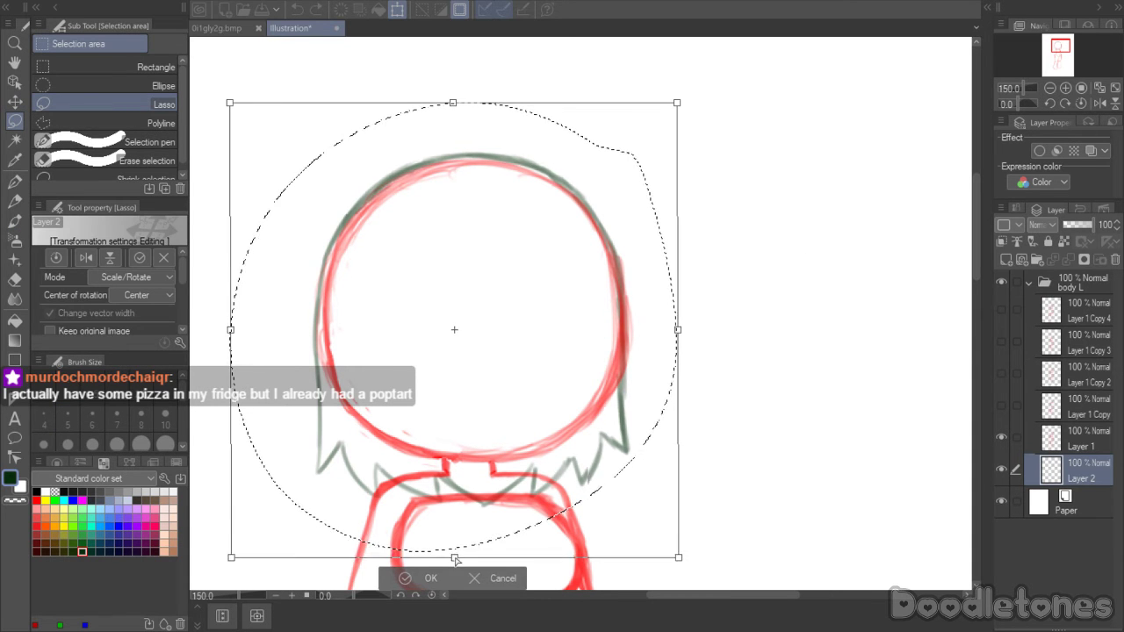
drag(454, 563, 453, 571)
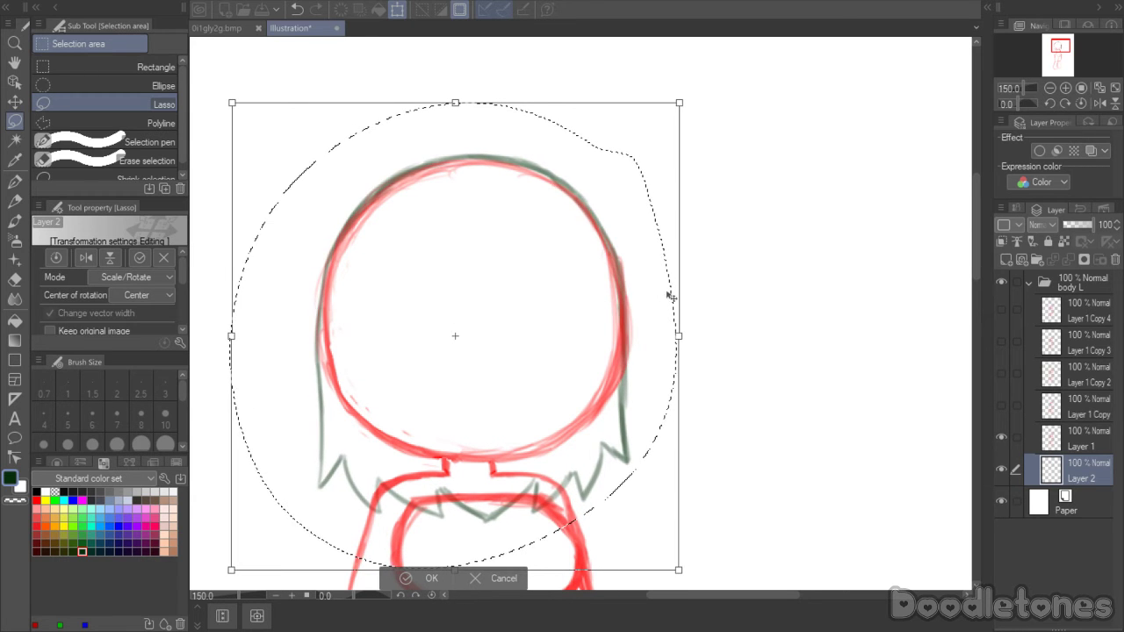
drag(670, 296, 693, 328)
click(408, 578)
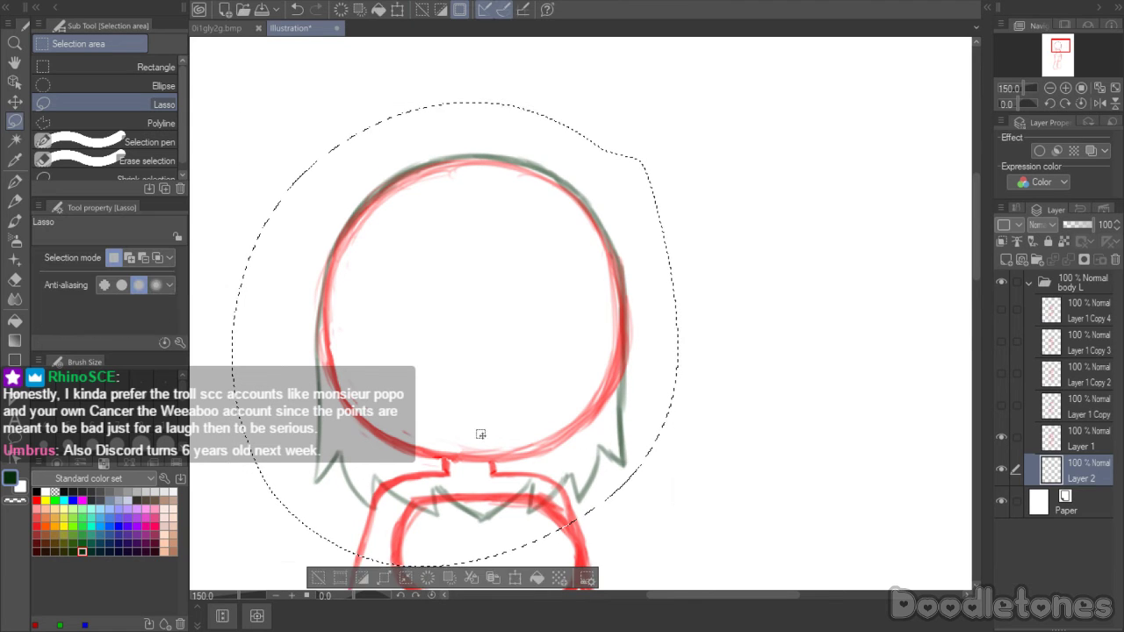
click(746, 268)
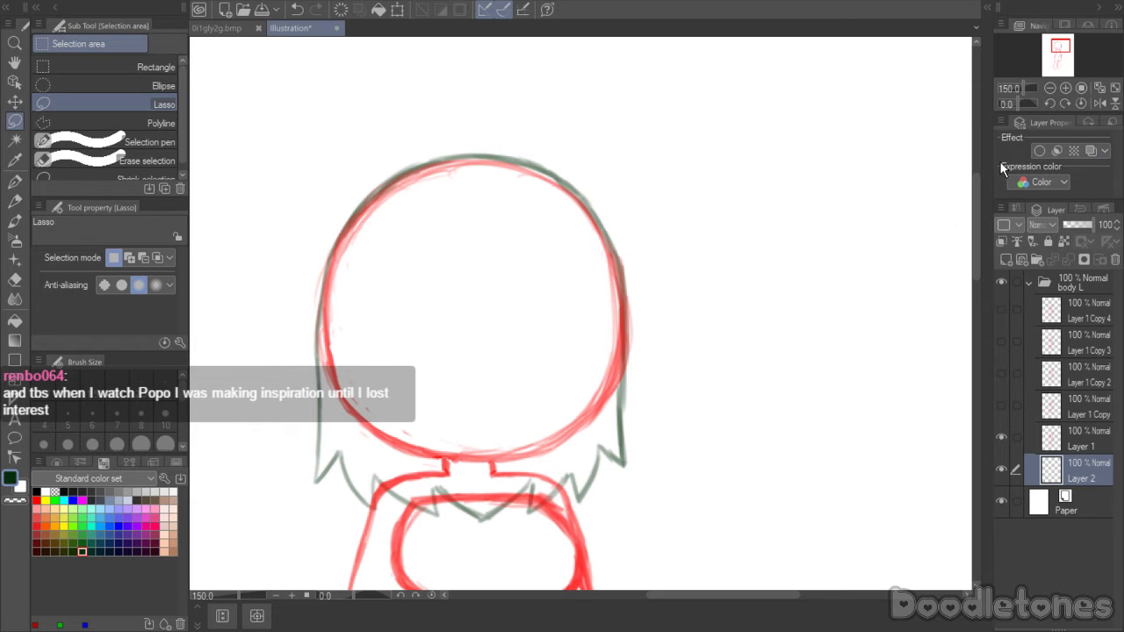
- Show all the copied pose layers together with the hair to compare them, and hide them again
scroll(799, 301, down, 4)
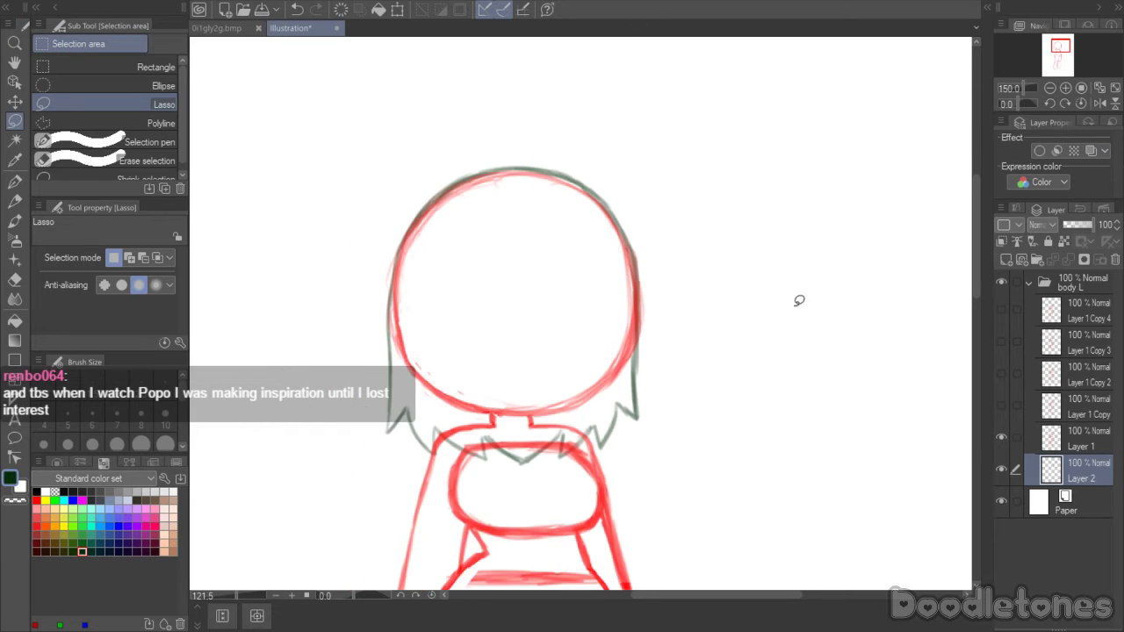
scroll(857, 307, up, 2)
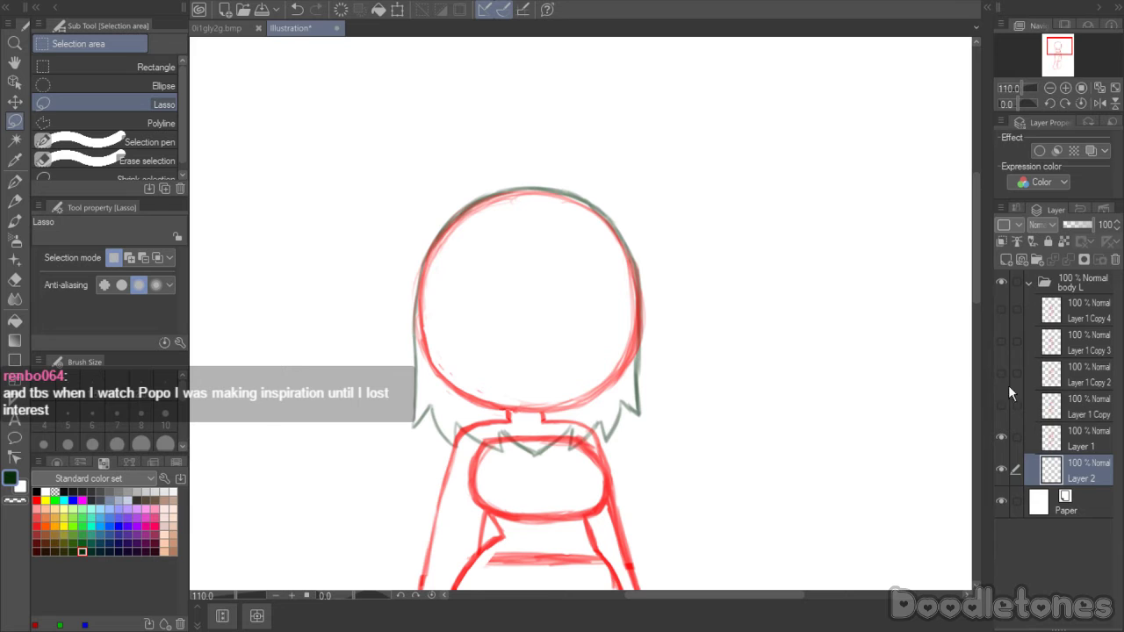
click(1010, 412)
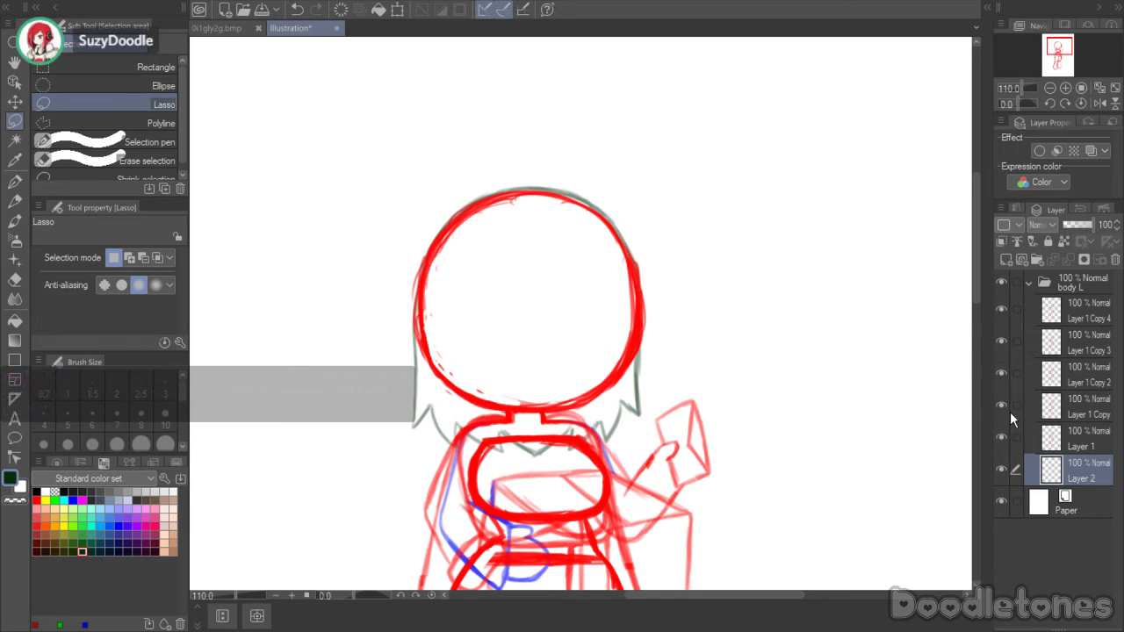
drag(999, 316, 1004, 411)
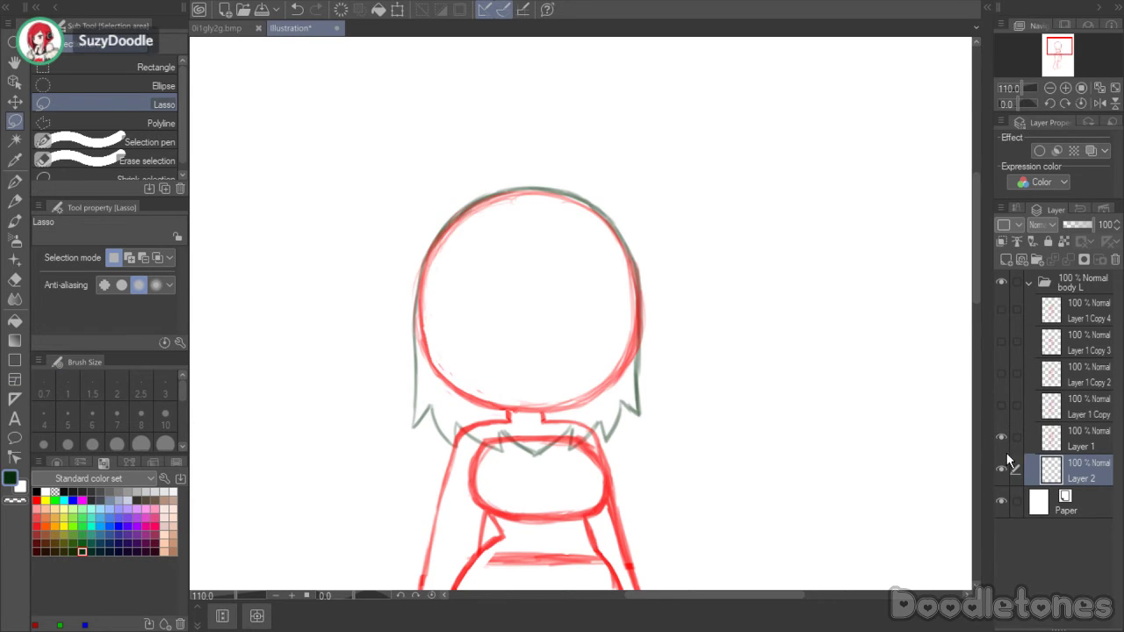
- Add a new layer above Layer 1, hide the hair on Layer 2, and ready the watercolor brush in blue
click(1055, 446)
click(1006, 261)
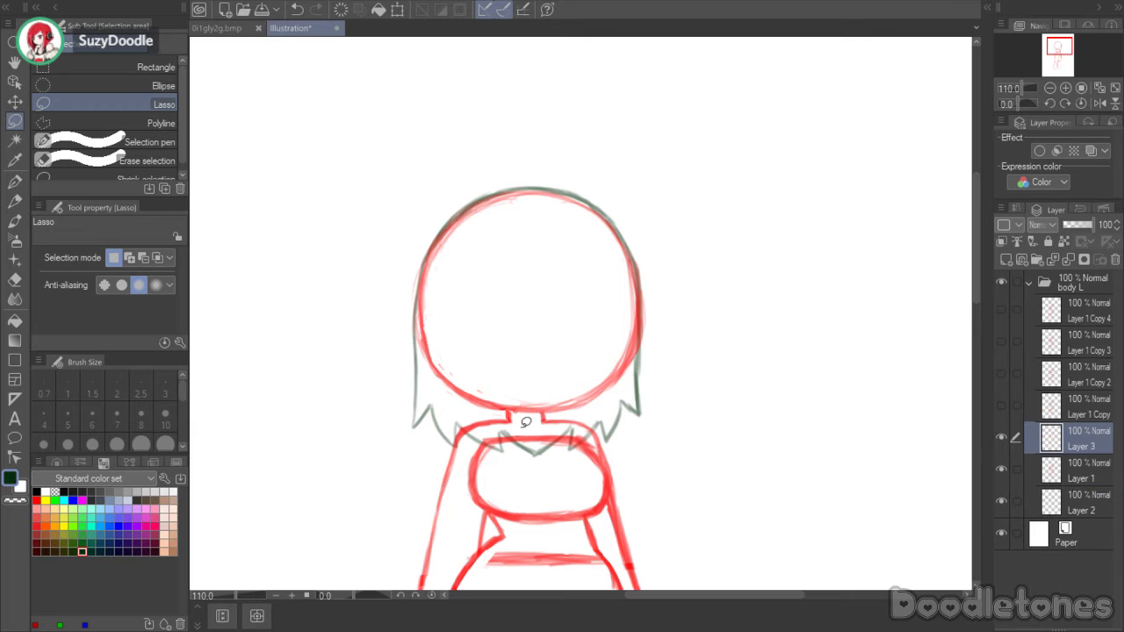
click(73, 500)
scroll(501, 489, up, 4)
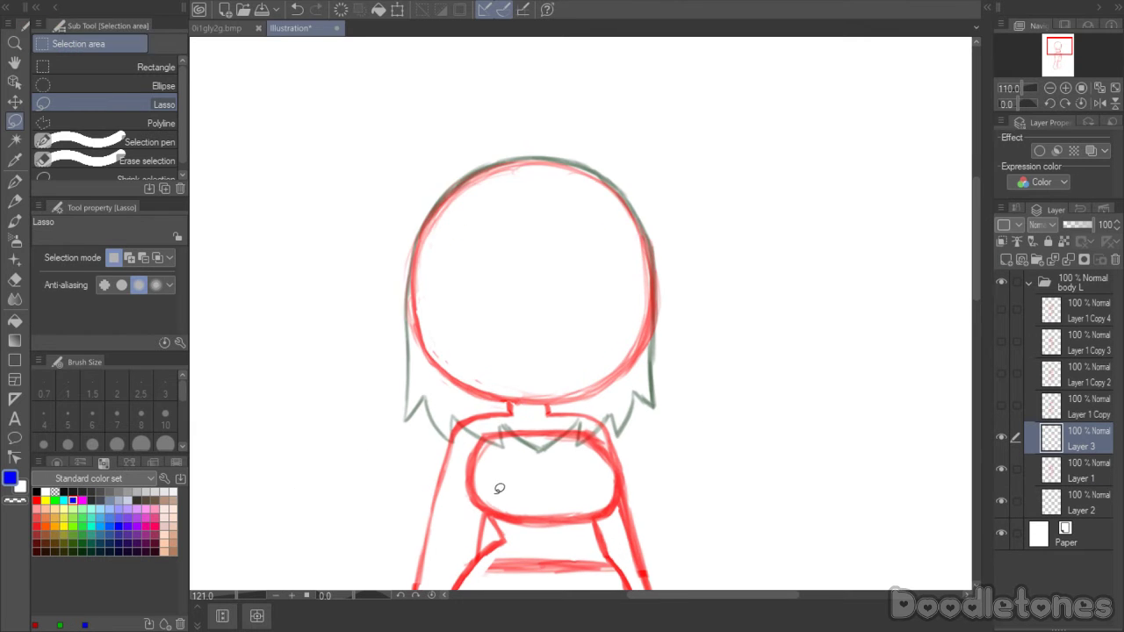
scroll(612, 441, up, 1)
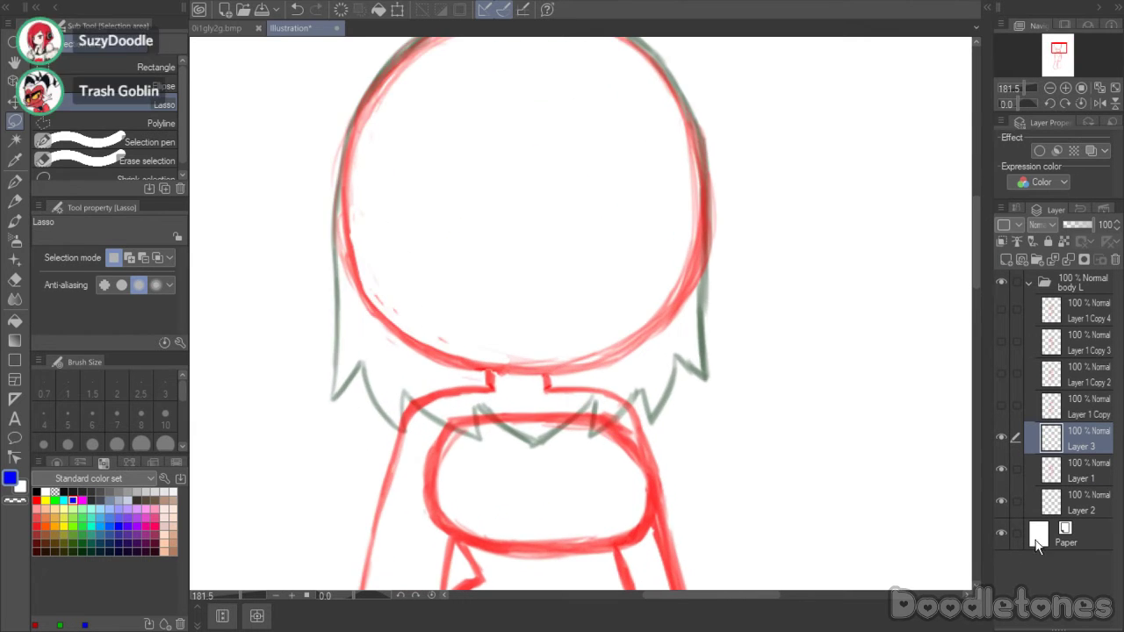
click(1003, 501)
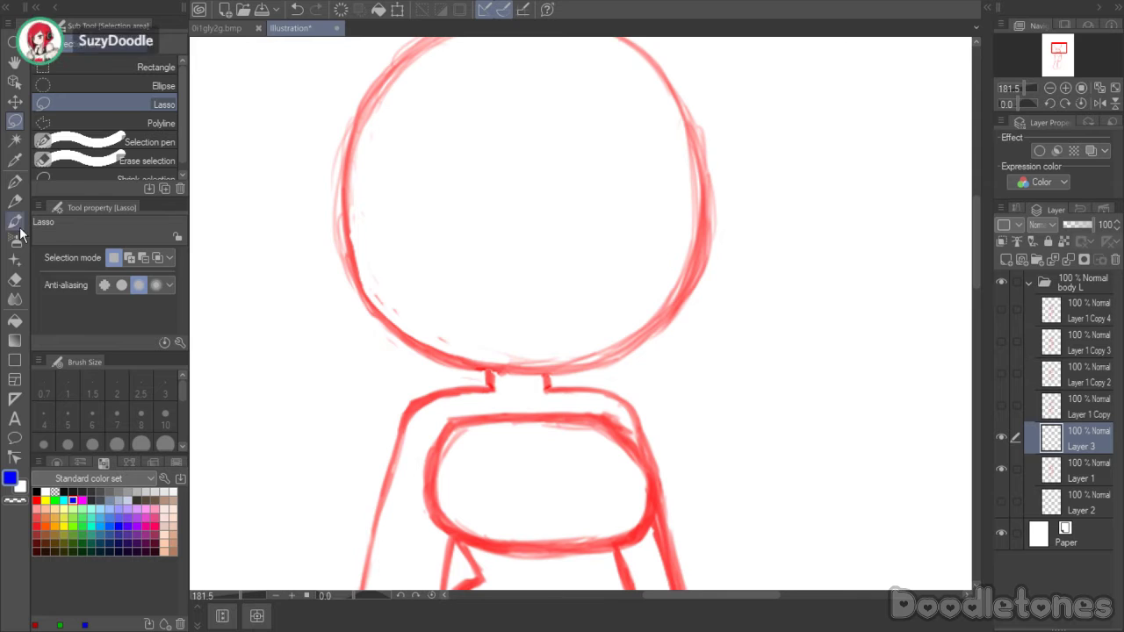
key(b)
mouse_move(475, 395)
mouse_down()
mouse_move(551, 451)
mouse_move(558, 396)
mouse_up()
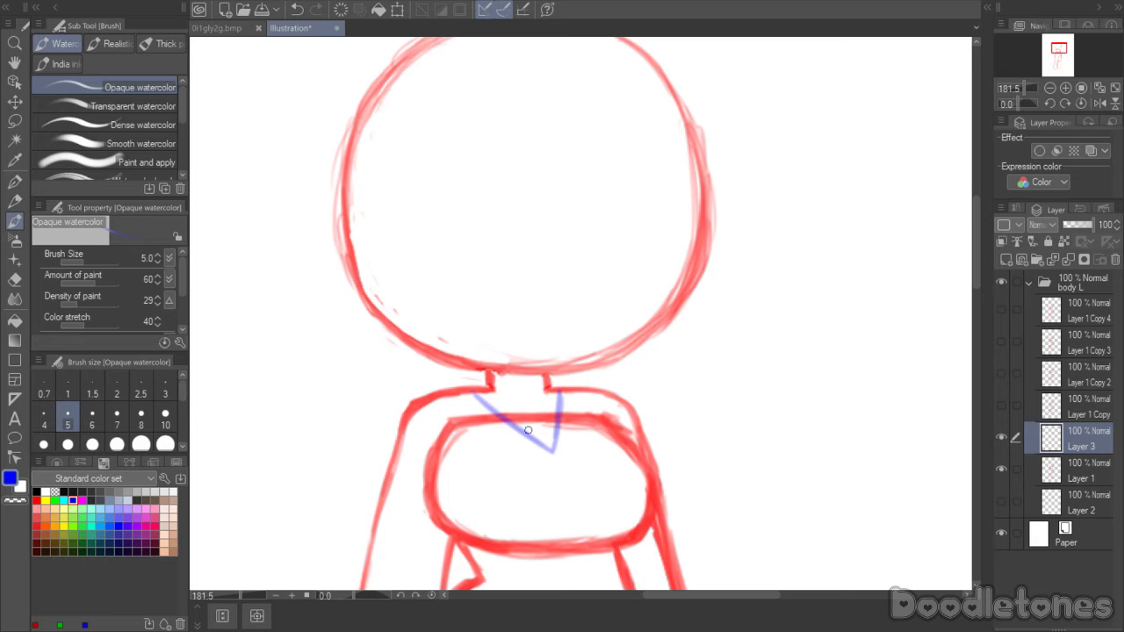
key(ctrl+z)
key(ctrl+z)
key(ctrl+z)
key(ctrl+z)
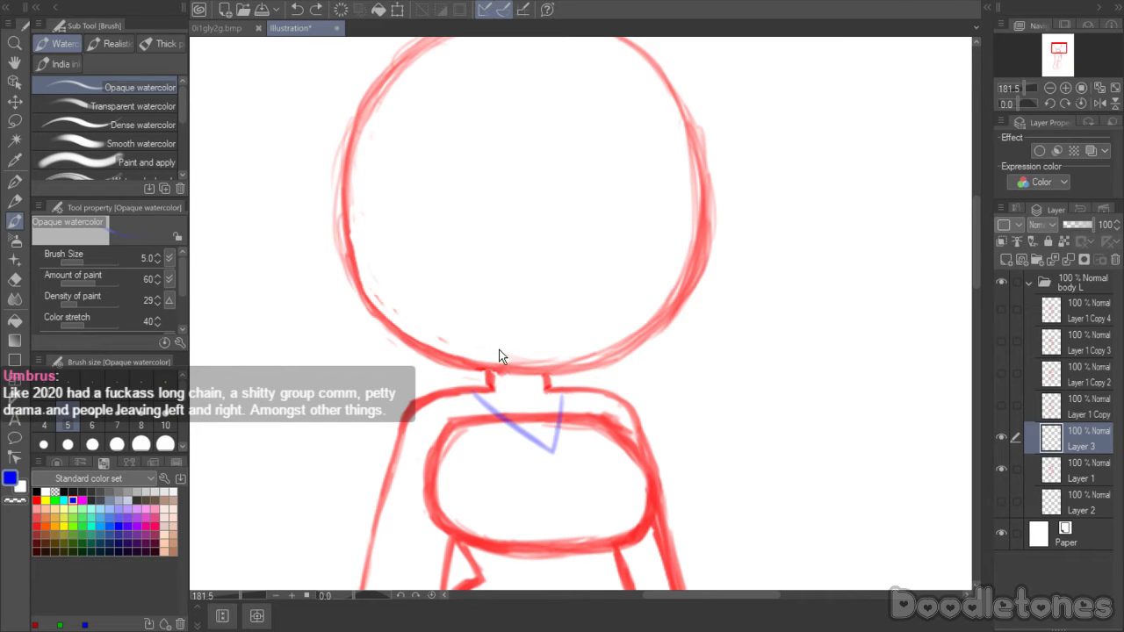
- Draw a blue V-shaped neckline from both sides of the neck down onto the upper chest and darken its lines
mouse_move(477, 396)
mouse_down()
mouse_move(543, 443)
mouse_move(559, 394)
mouse_up()
key(ctrl+z)
key(ctrl+z)
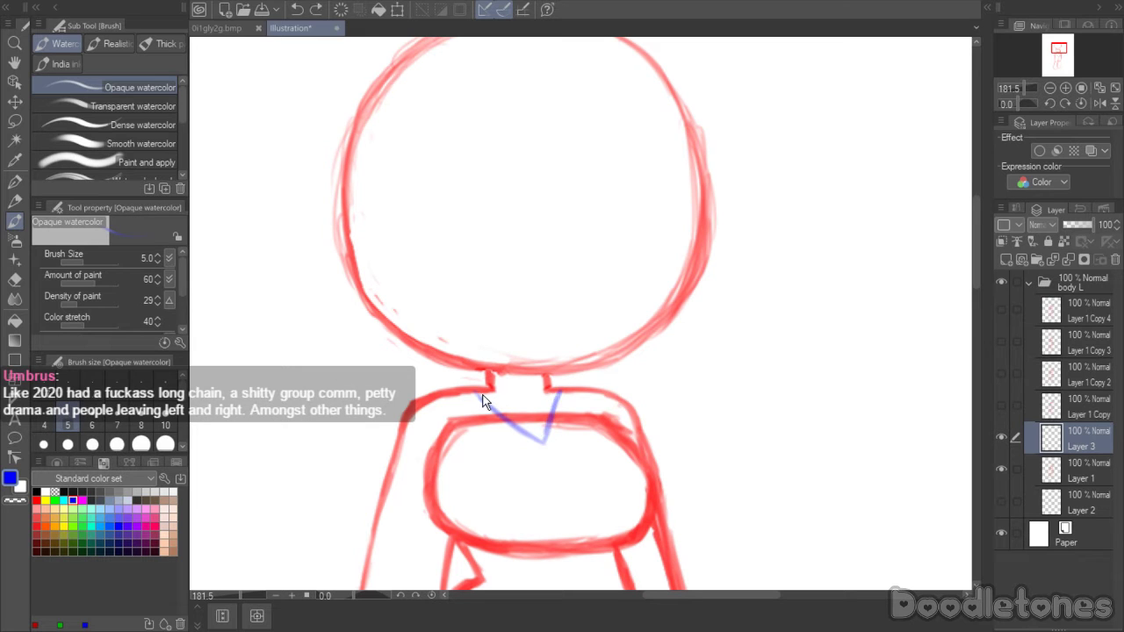
mouse_move(542, 442)
mouse_down()
mouse_move(559, 395)
mouse_move(545, 428)
mouse_up()
drag(477, 390, 533, 430)
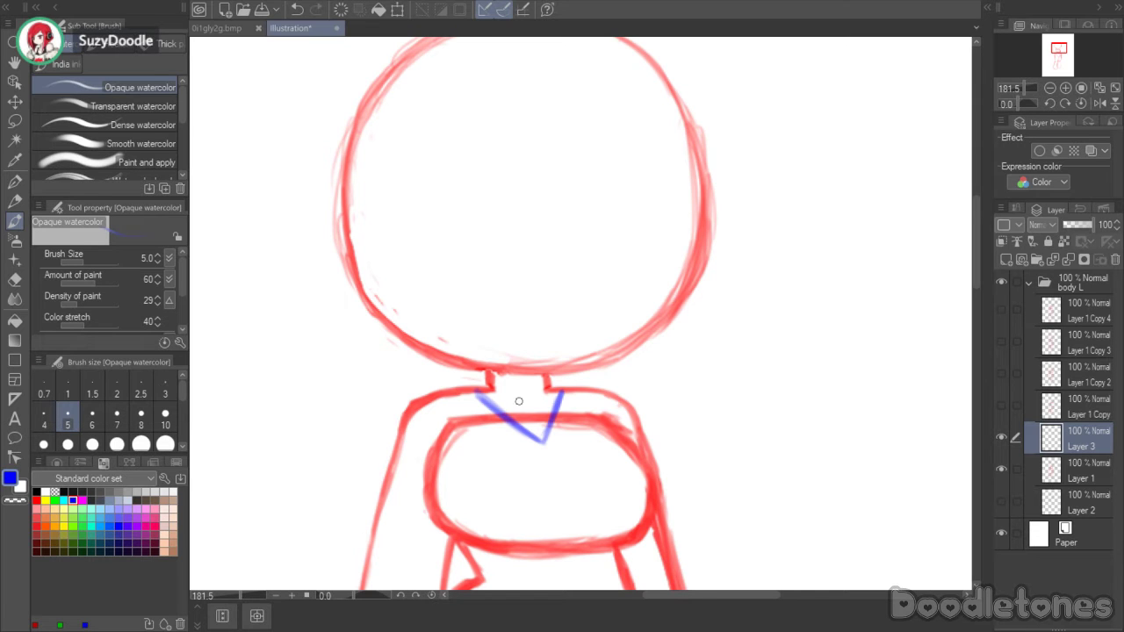
- Draw rounded collar flaps around both sides of the V, curving out from the neck and down to its point
drag(449, 387, 572, 381)
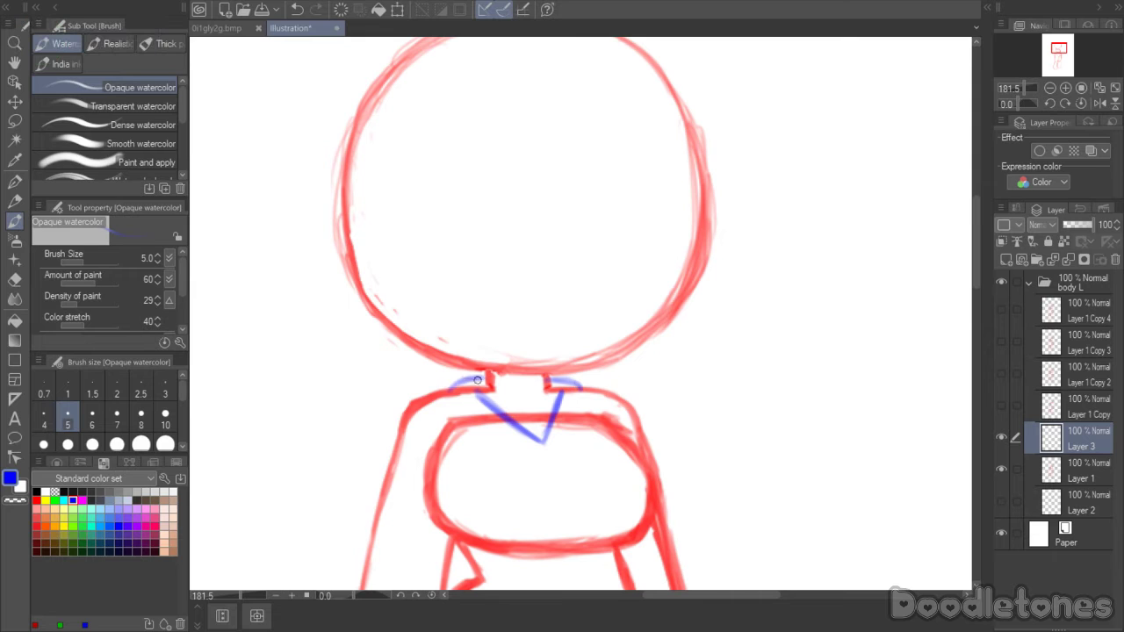
mouse_move(484, 377)
mouse_down()
mouse_move(450, 397)
mouse_move(496, 443)
mouse_up()
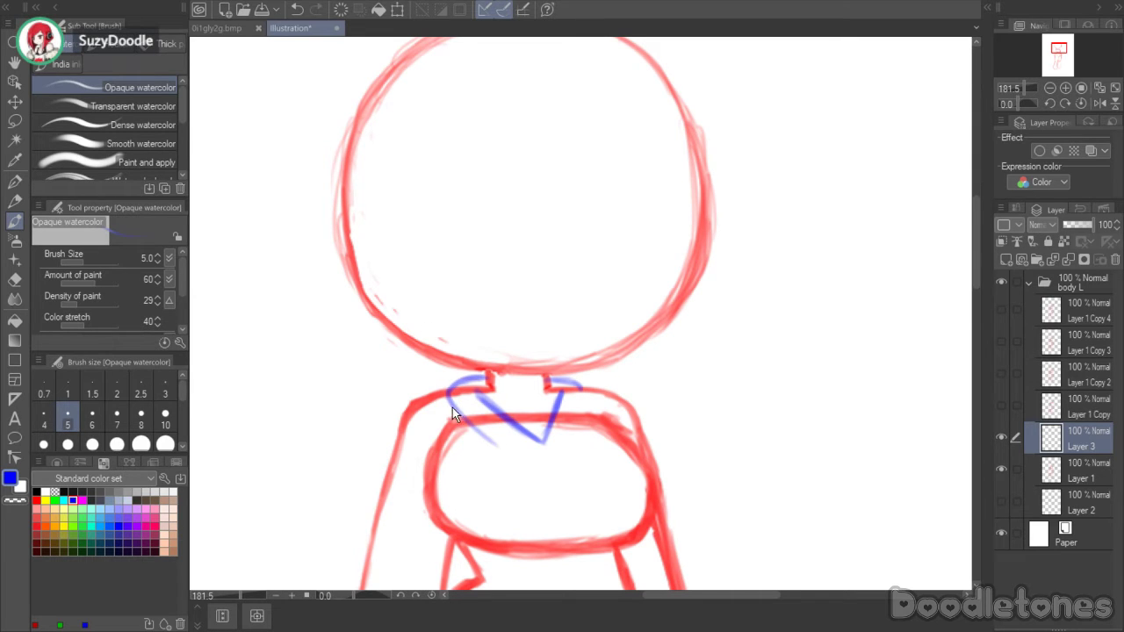
drag(450, 394, 534, 450)
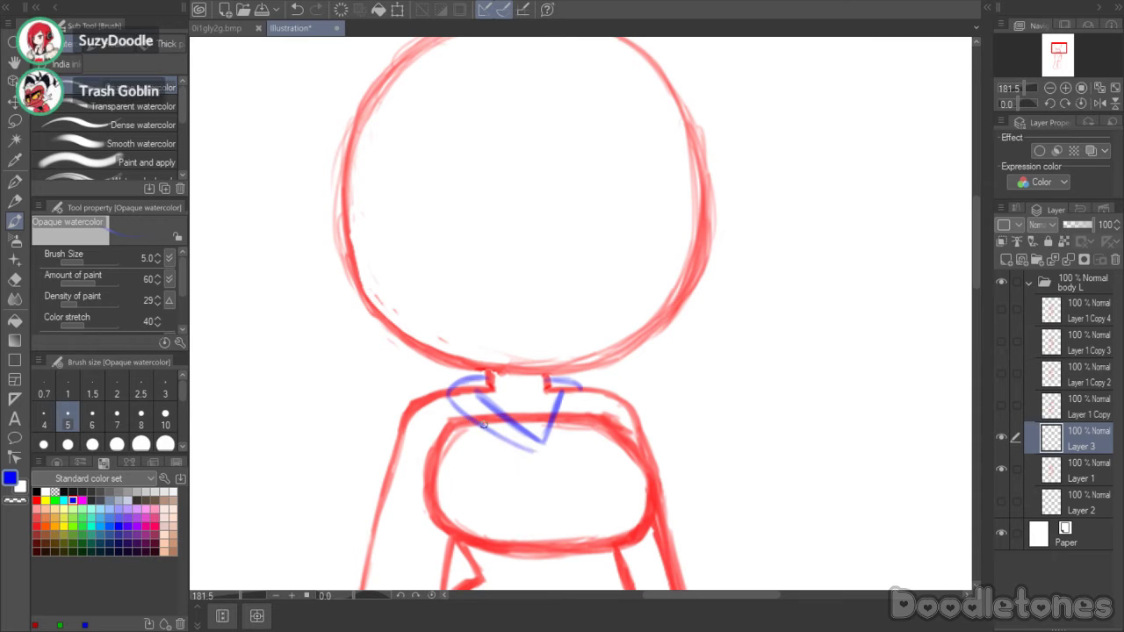
mouse_move(482, 424)
mouse_down()
mouse_move(544, 452)
mouse_move(563, 387)
mouse_up()
mouse_move(562, 427)
mouse_down()
mouse_move(545, 450)
mouse_move(577, 383)
mouse_up()
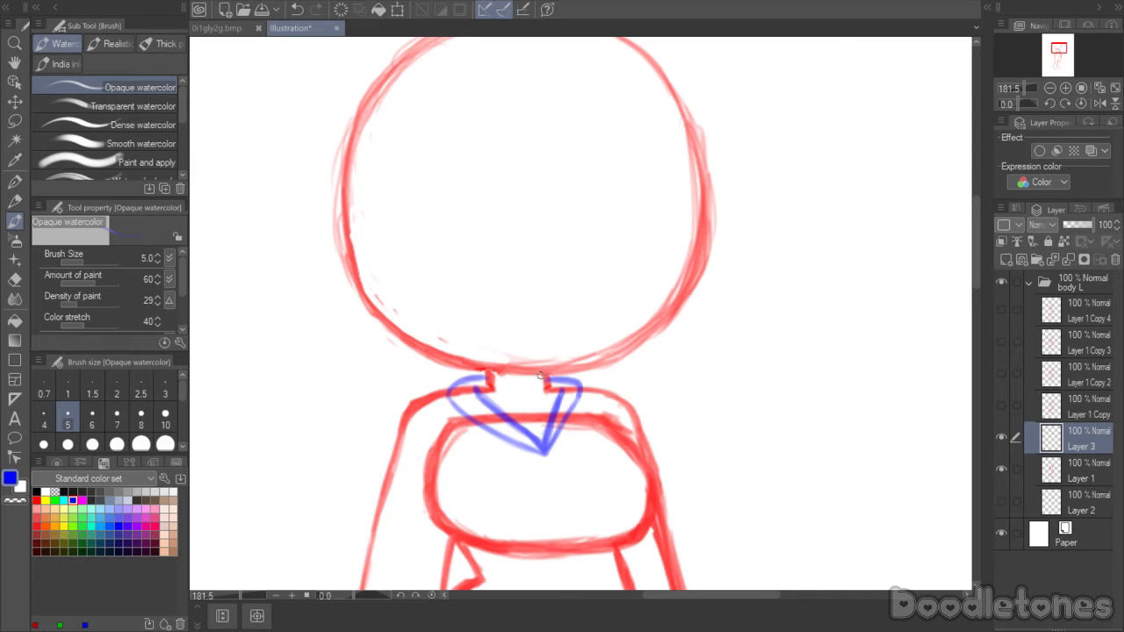
- Outline the neck in blue inside the collar and draw a curved shirt opening from the V's point to the chest's lower edge
mouse_move(541, 375)
mouse_down()
mouse_move(539, 390)
mouse_move(493, 384)
mouse_up()
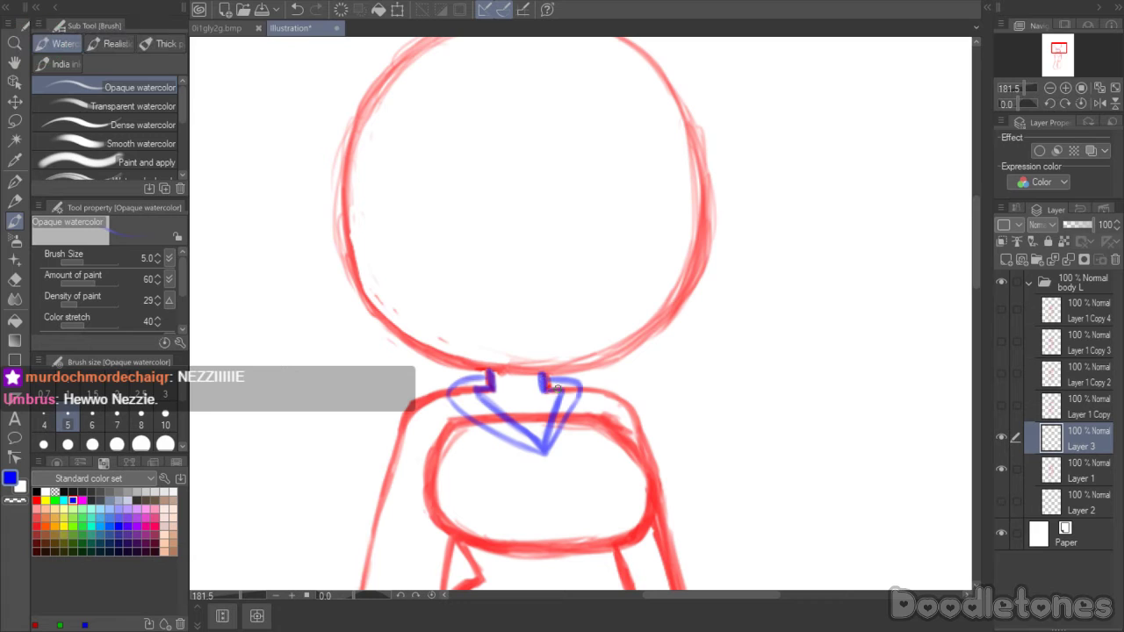
drag(488, 374, 554, 366)
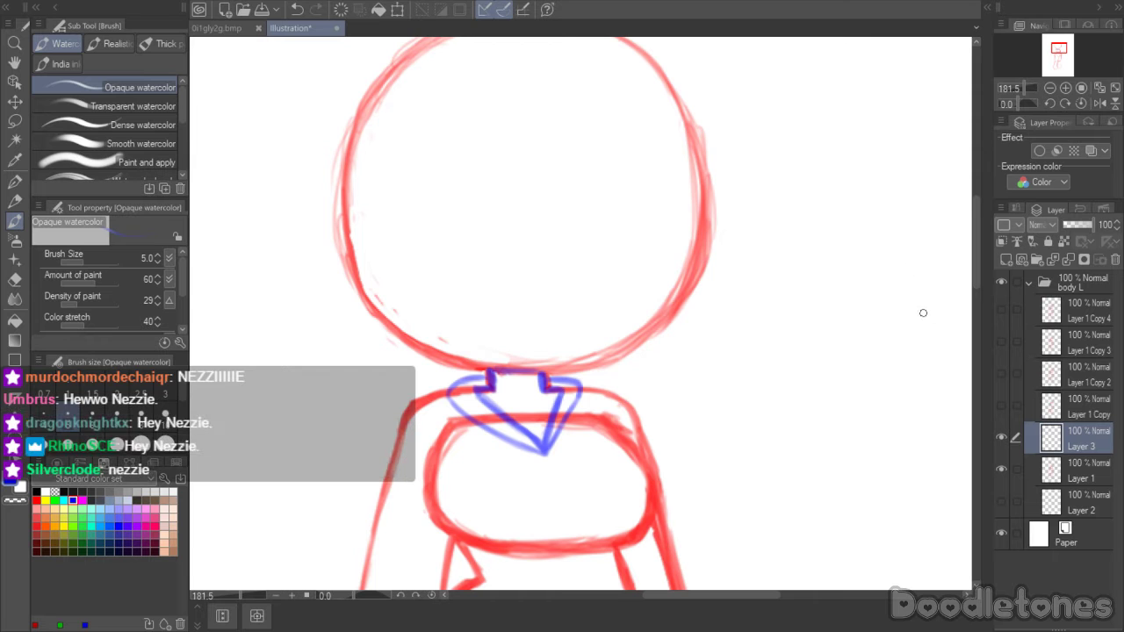
mouse_move(977, 269)
mouse_down()
mouse_move(975, 308)
mouse_move(975, 290)
mouse_up()
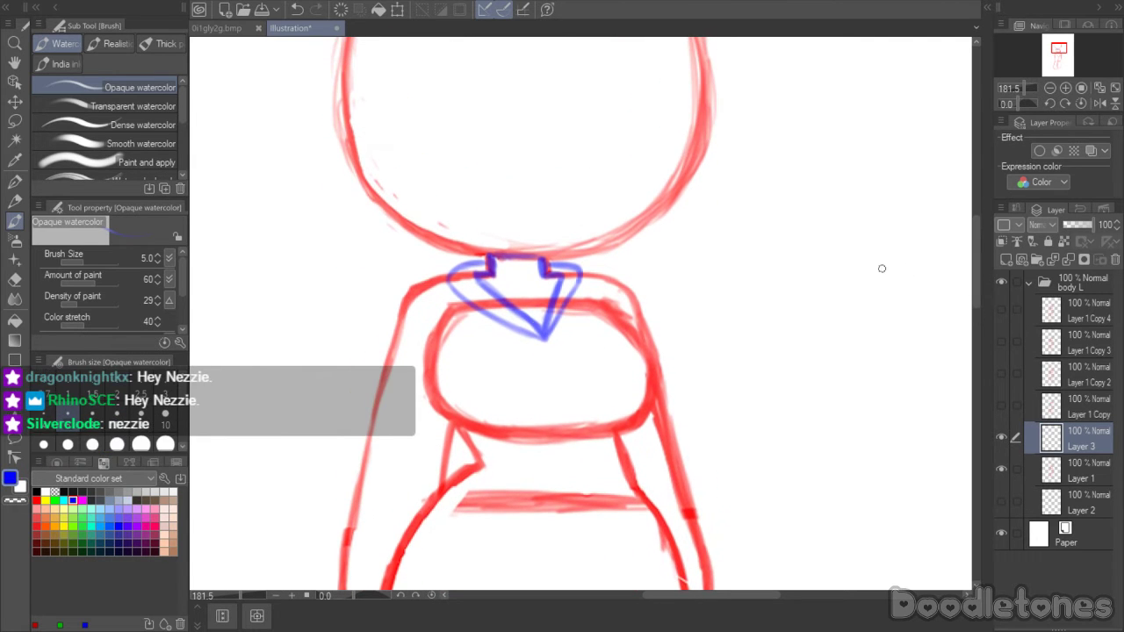
mouse_move(546, 343)
mouse_down()
mouse_move(563, 378)
mouse_move(562, 439)
mouse_up()
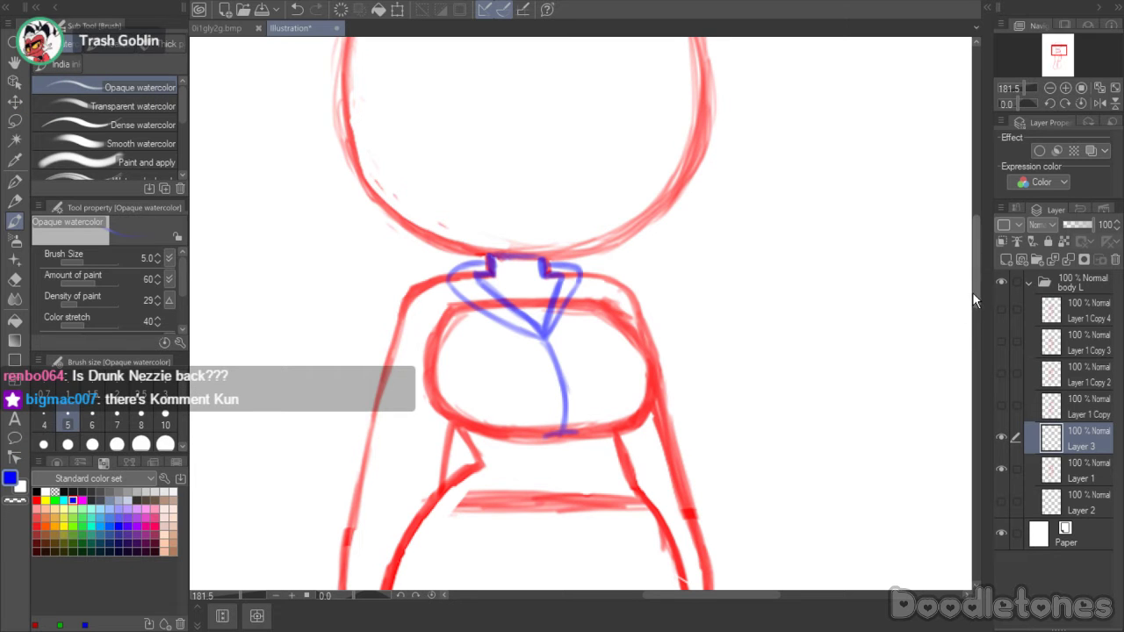
- Draw a downward-curving blue shirt hem across the hips and darken its line
drag(972, 292, 972, 331)
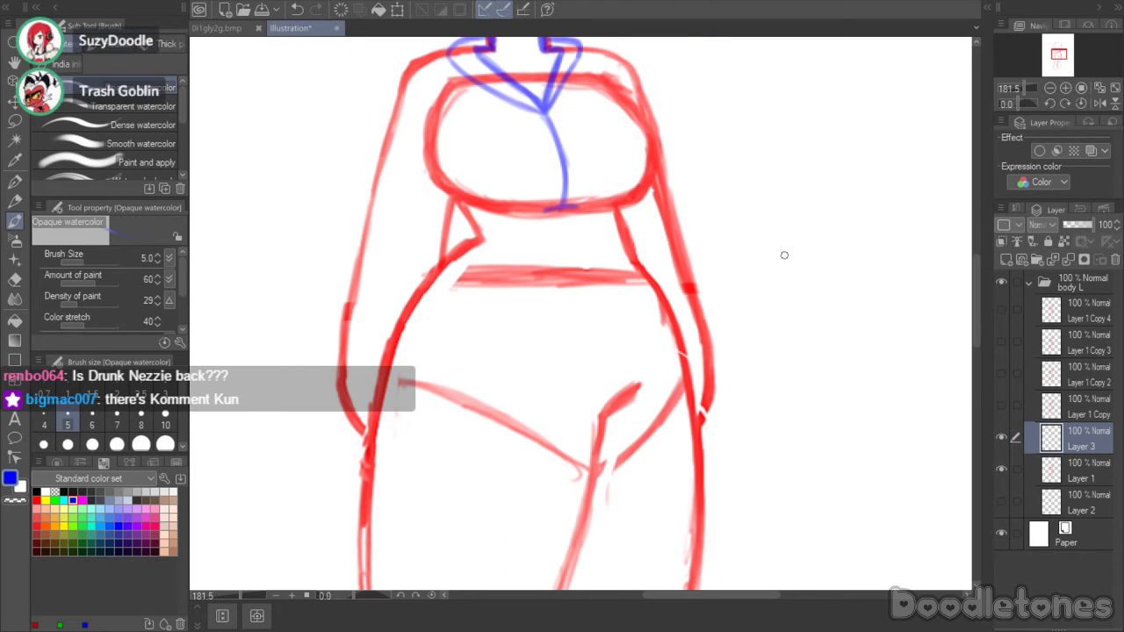
mouse_move(404, 323)
mouse_down()
mouse_move(522, 375)
mouse_move(591, 377)
mouse_move(574, 372)
mouse_move(676, 342)
mouse_up()
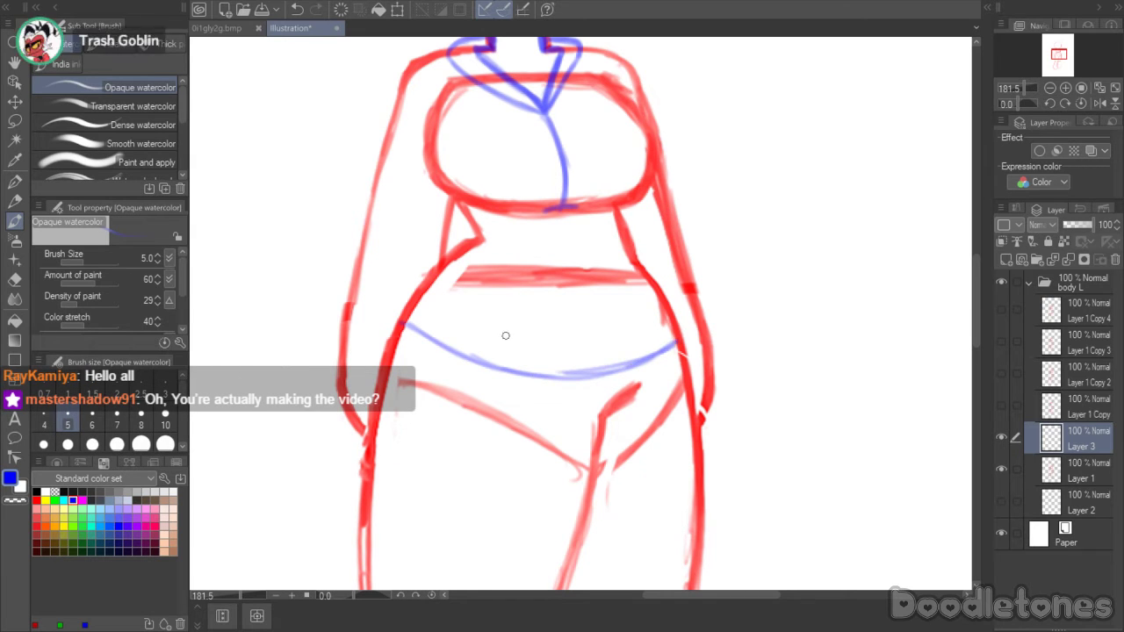
mouse_move(406, 324)
mouse_down()
mouse_move(502, 372)
mouse_move(458, 354)
mouse_move(587, 377)
mouse_move(480, 369)
mouse_move(619, 371)
mouse_move(516, 366)
mouse_move(544, 378)
mouse_move(539, 369)
mouse_move(631, 360)
mouse_up()
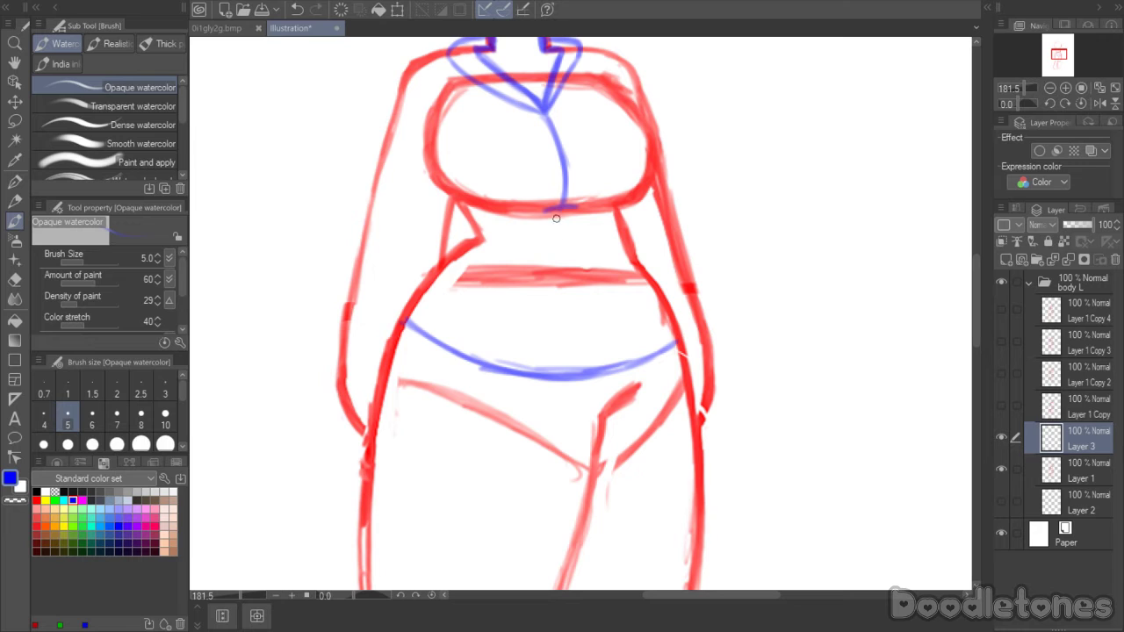
- Extend the shirt's opening line from the chest's lower edge over the waist down to the hem
drag(557, 218, 568, 263)
drag(565, 207, 592, 327)
drag(568, 267, 598, 354)
drag(575, 288, 601, 364)
drag(570, 268, 578, 306)
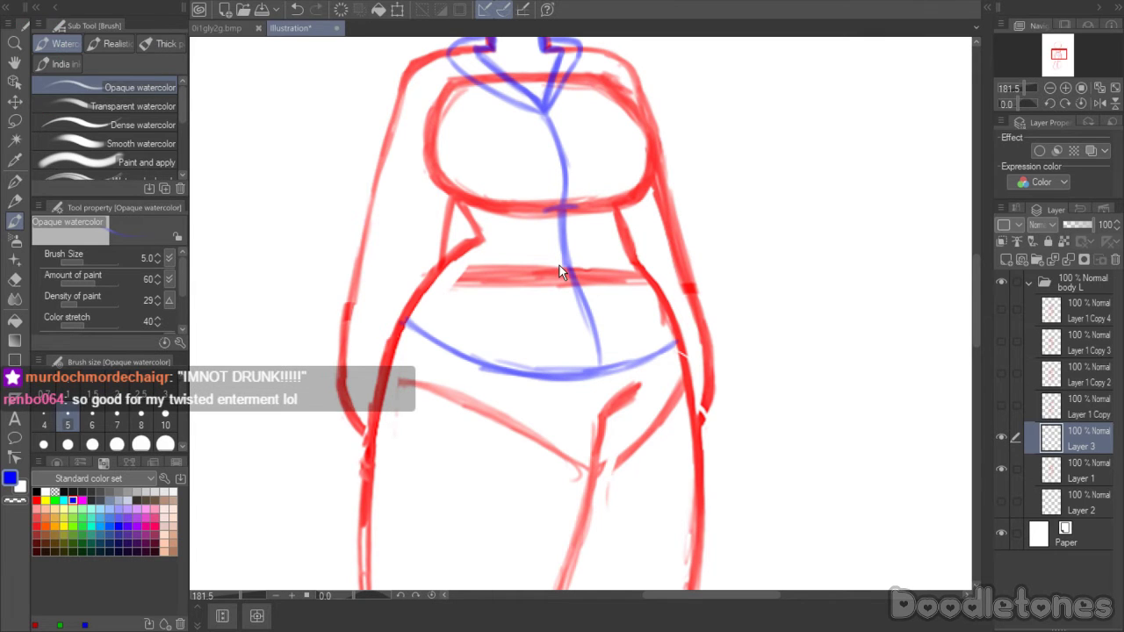
- Redraw the opening line's lower stretch from the waist to the hem, and dot a column of small buttons alongside the opening
key(ctrl+z)
key(ctrl+z)
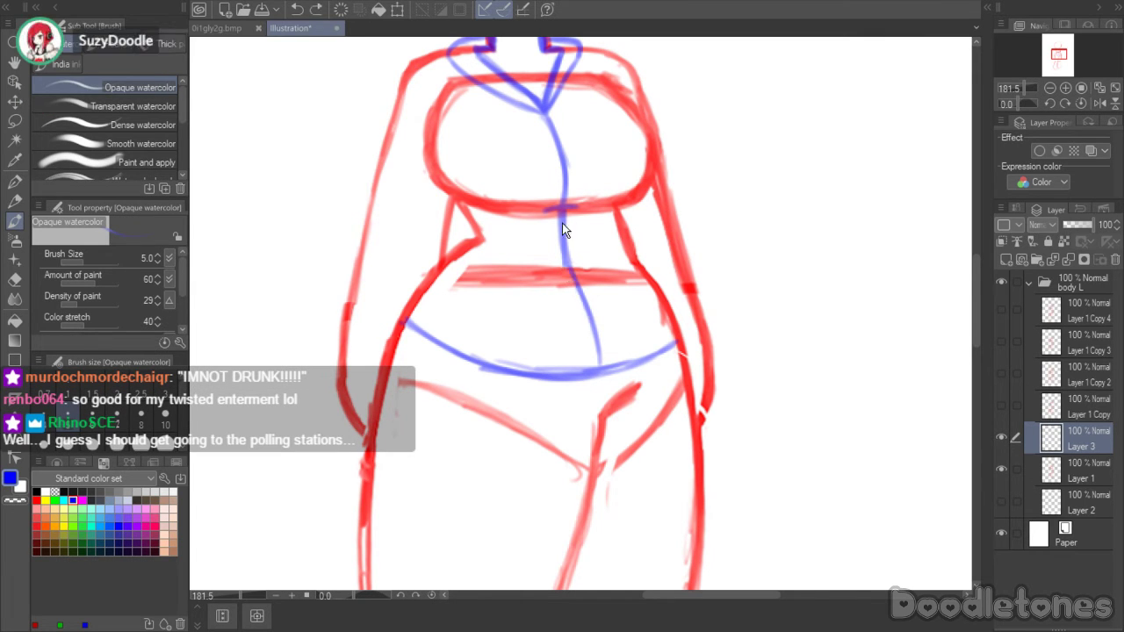
drag(566, 263, 598, 366)
key(ctrl+z)
key(ctrl+z)
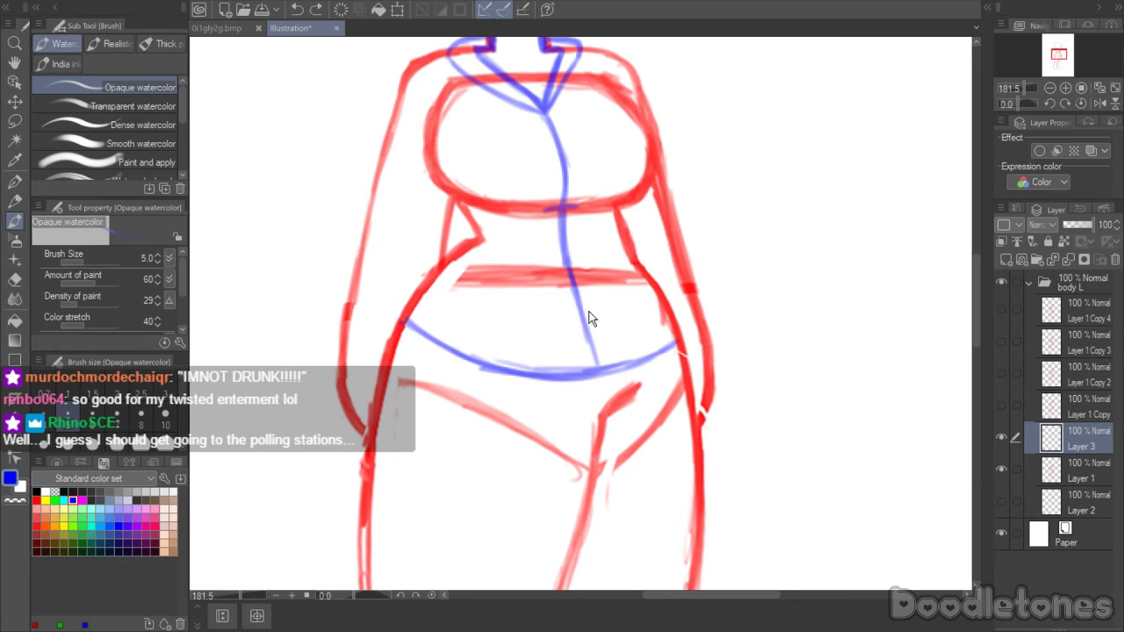
drag(566, 266, 600, 356)
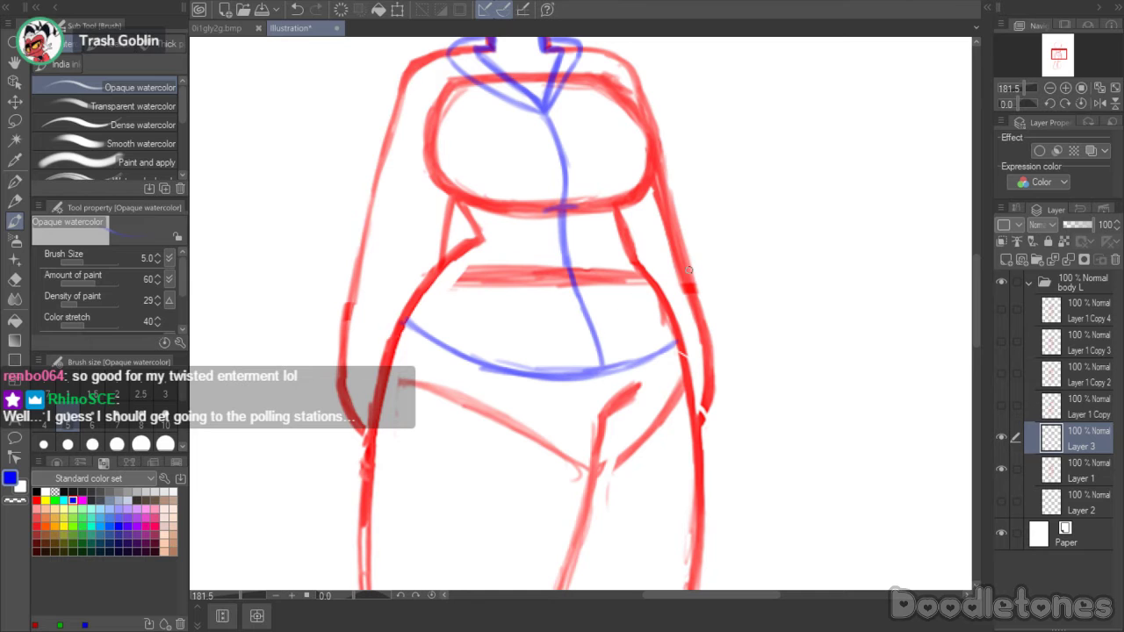
drag(973, 333, 974, 303)
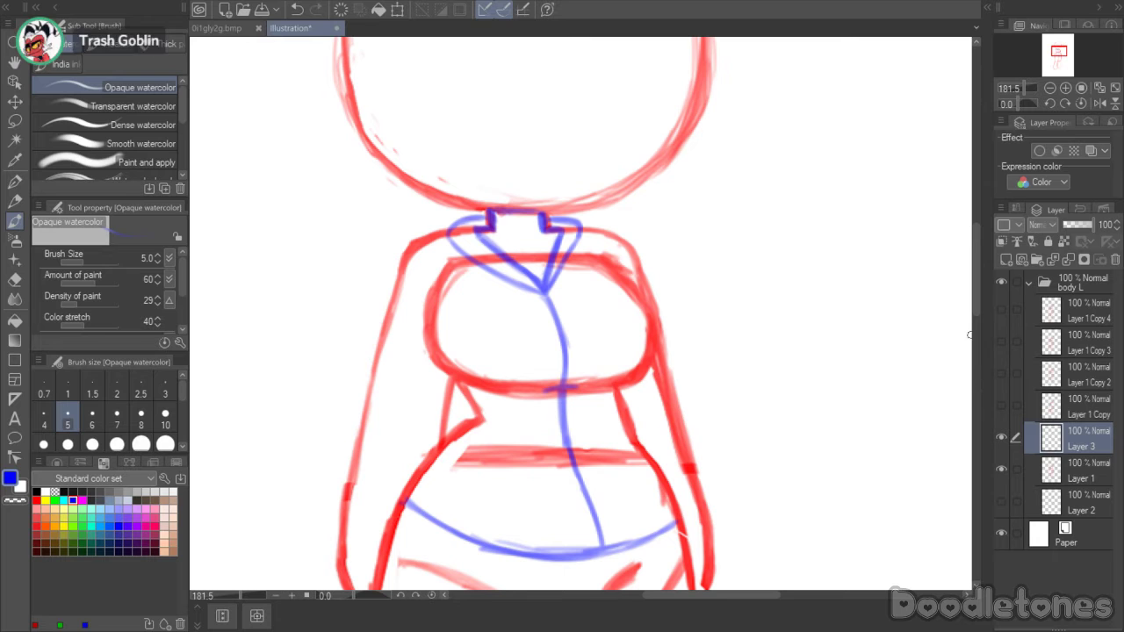
mouse_move(977, 248)
mouse_down()
mouse_move(973, 293)
mouse_move(908, 238)
mouse_up()
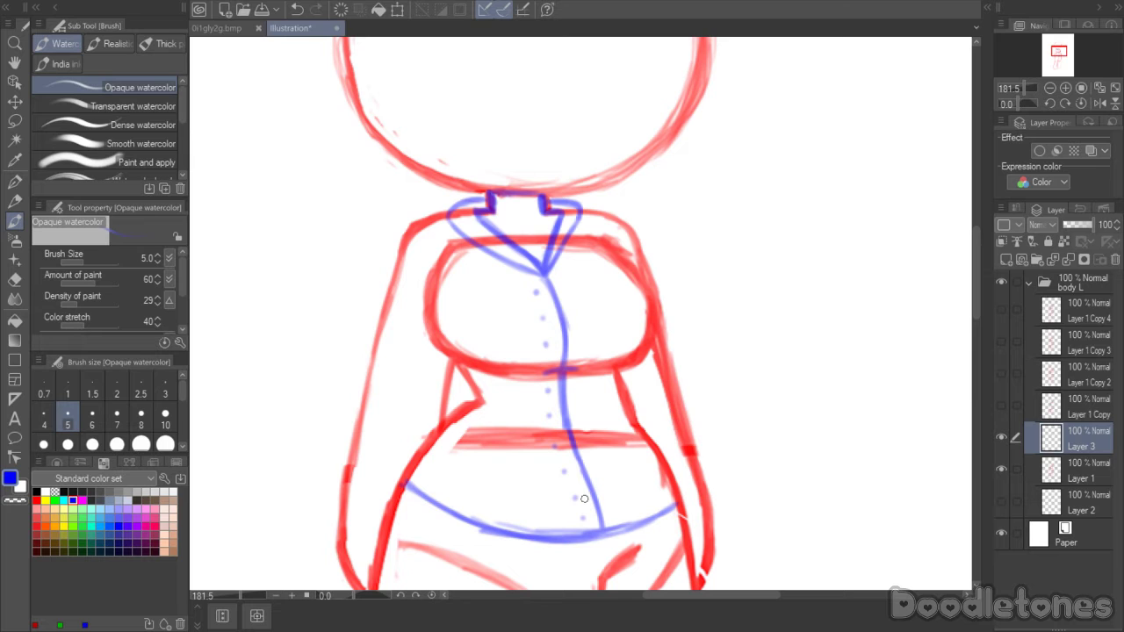
- Draw upward-curving blue trouser cuffs across both lower legs just above the feet
drag(974, 257, 963, 413)
mouse_move(309, 513)
mouse_down()
mouse_move(414, 487)
mouse_move(457, 487)
mouse_move(305, 514)
mouse_move(497, 500)
mouse_move(682, 436)
mouse_up()
drag(512, 497, 683, 435)
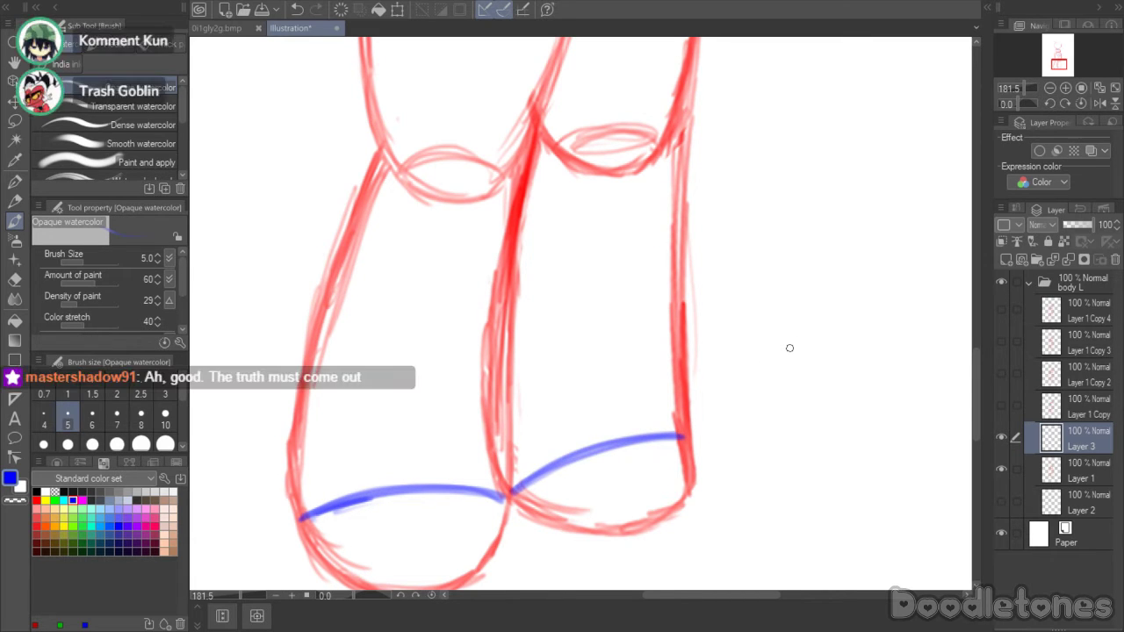
- Examine the whole figure to judge the shirt and trouser cuffs against the body's proportions
scroll(780, 290, down, 6)
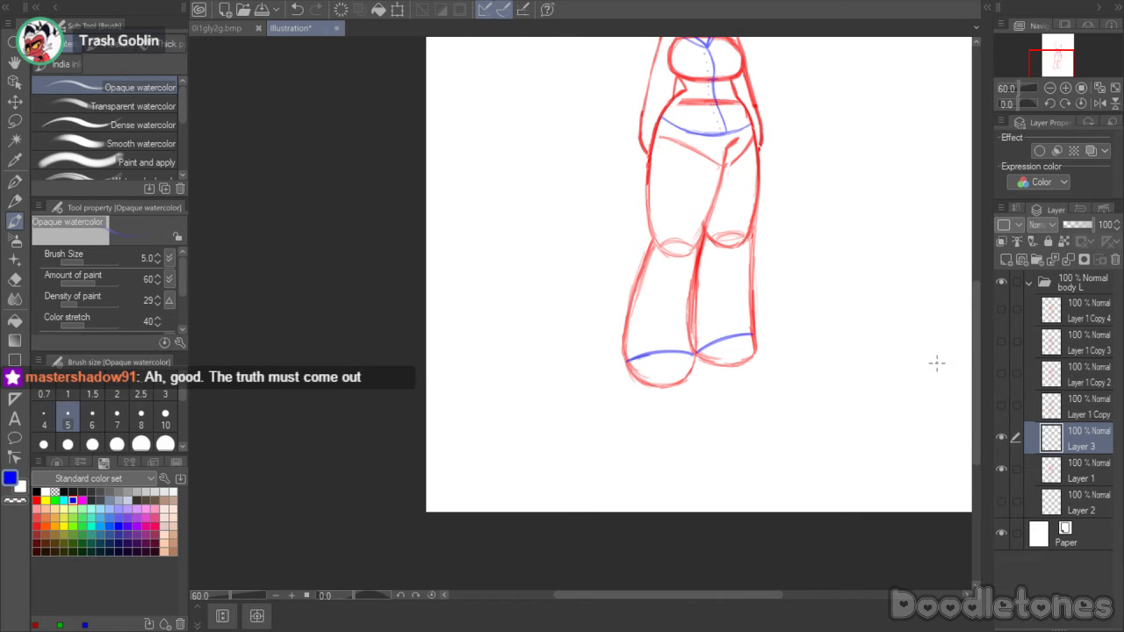
drag(978, 396, 972, 338)
scroll(853, 459, up, 1)
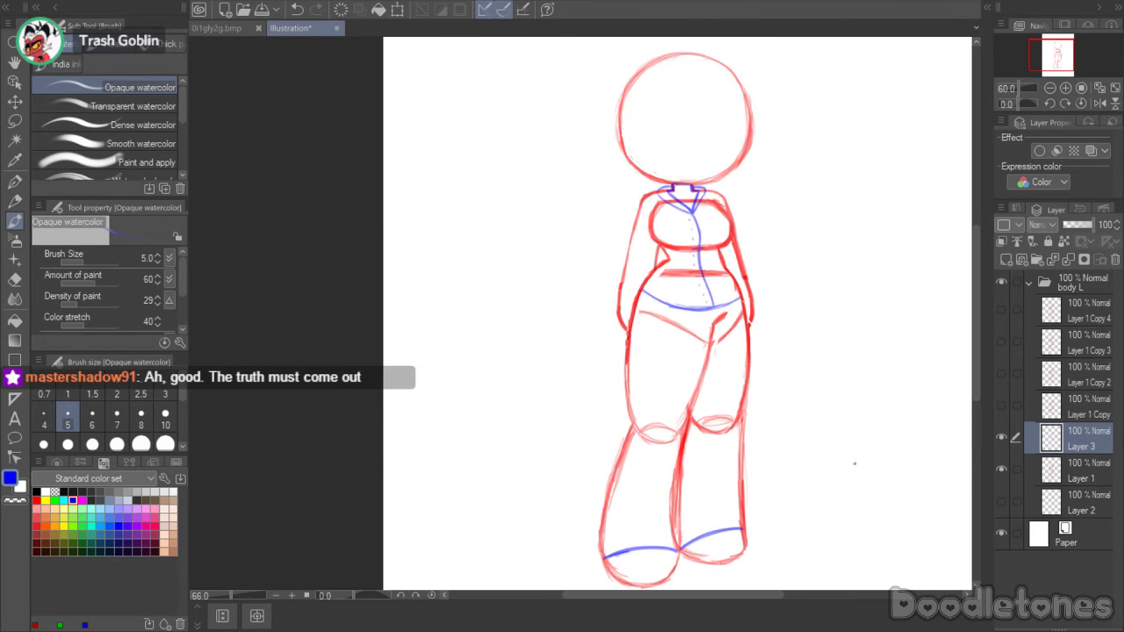
drag(693, 597, 738, 603)
scroll(653, 509, up, 1)
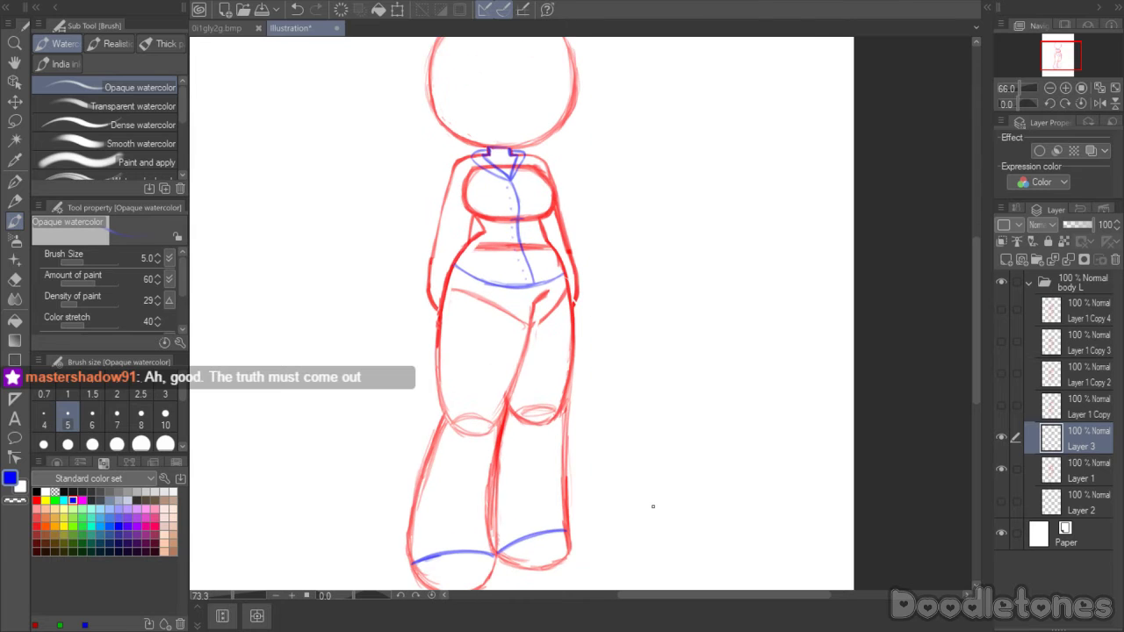
scroll(634, 498, up, 1)
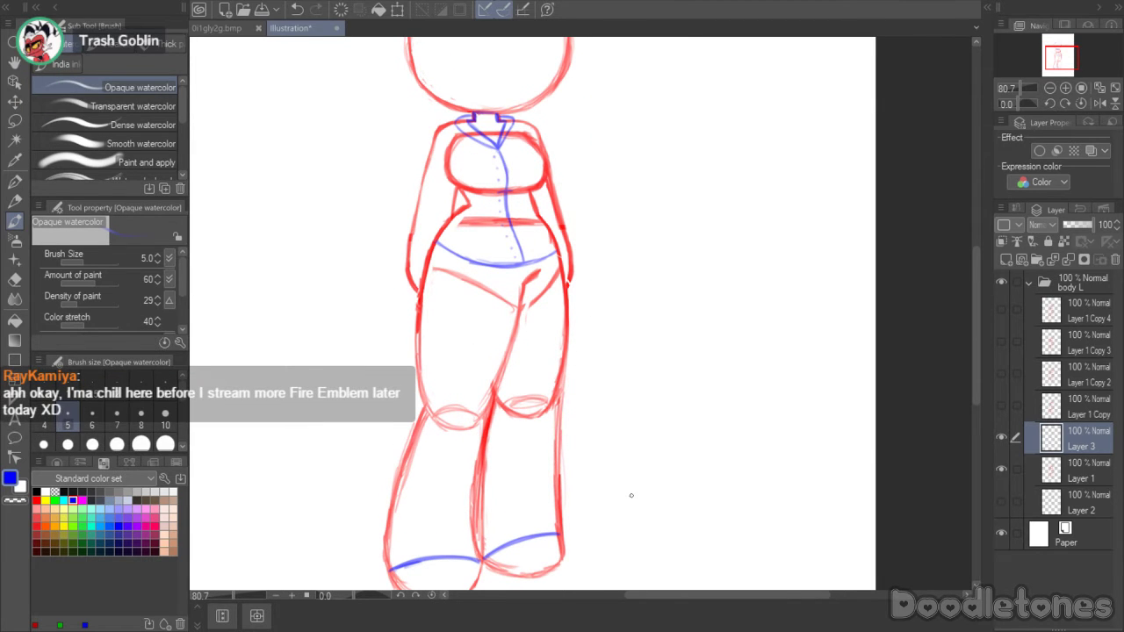
scroll(492, 255, up, 8)
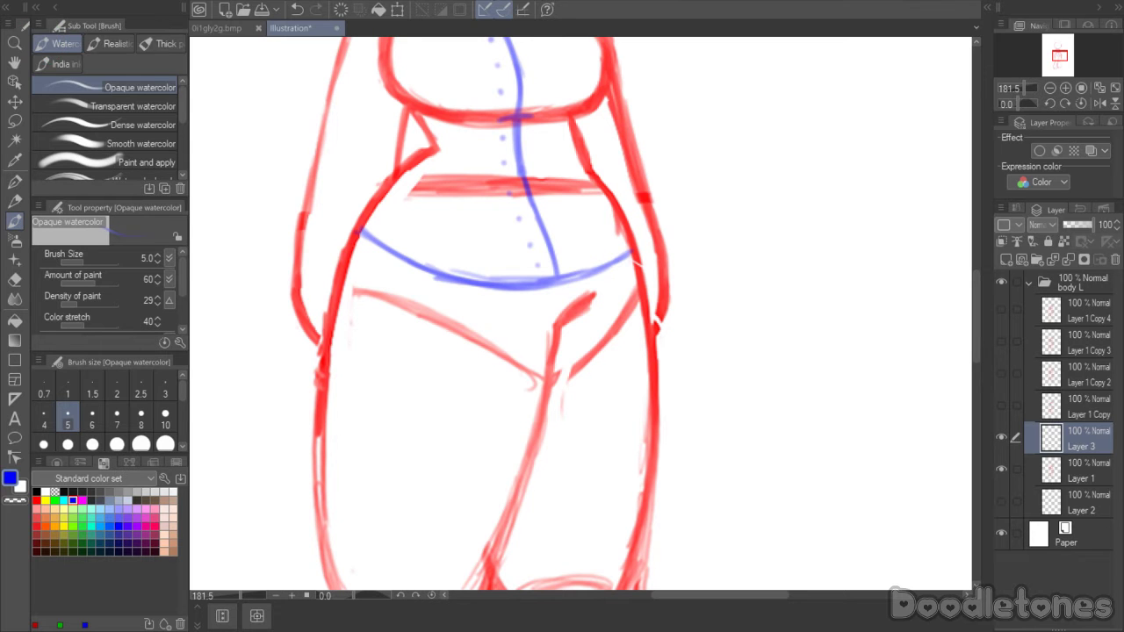
scroll(483, 451, down, 2)
scroll(483, 450, down, 4)
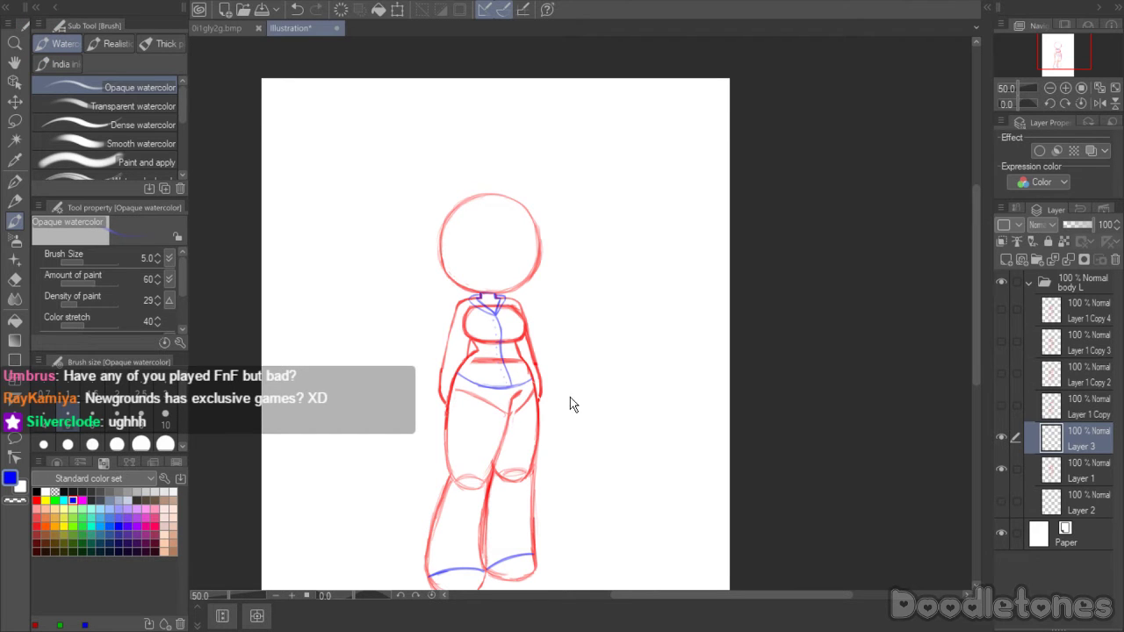
- Draw the blue crotch fold of the trousers, with a short crease at its upper end and a line down between the thighs
scroll(570, 398, up, 5)
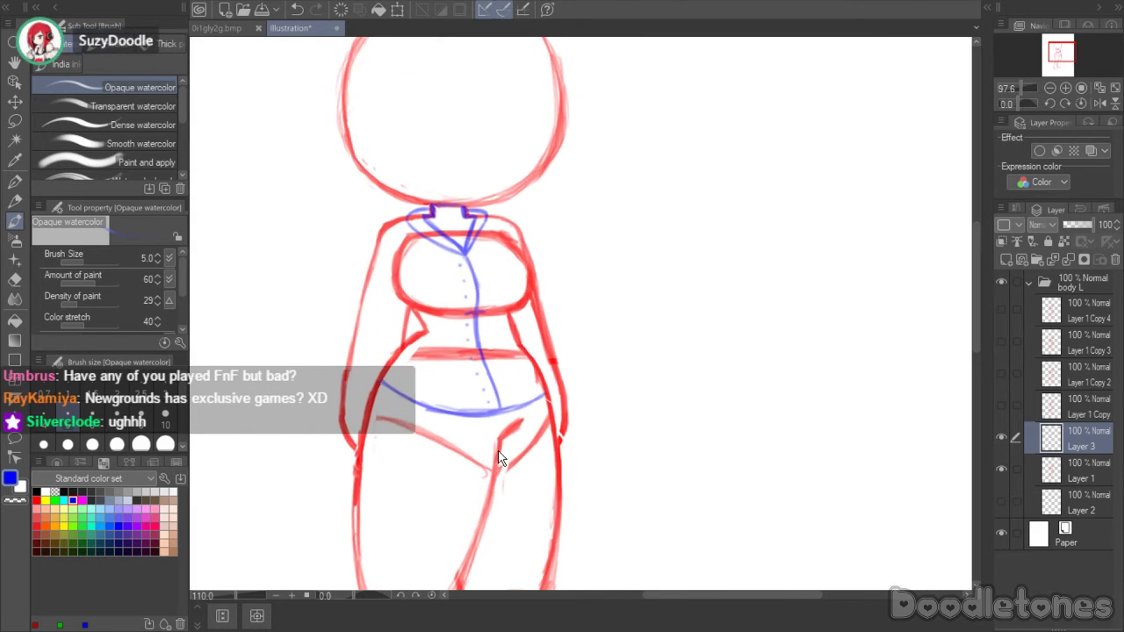
scroll(498, 457, up, 4)
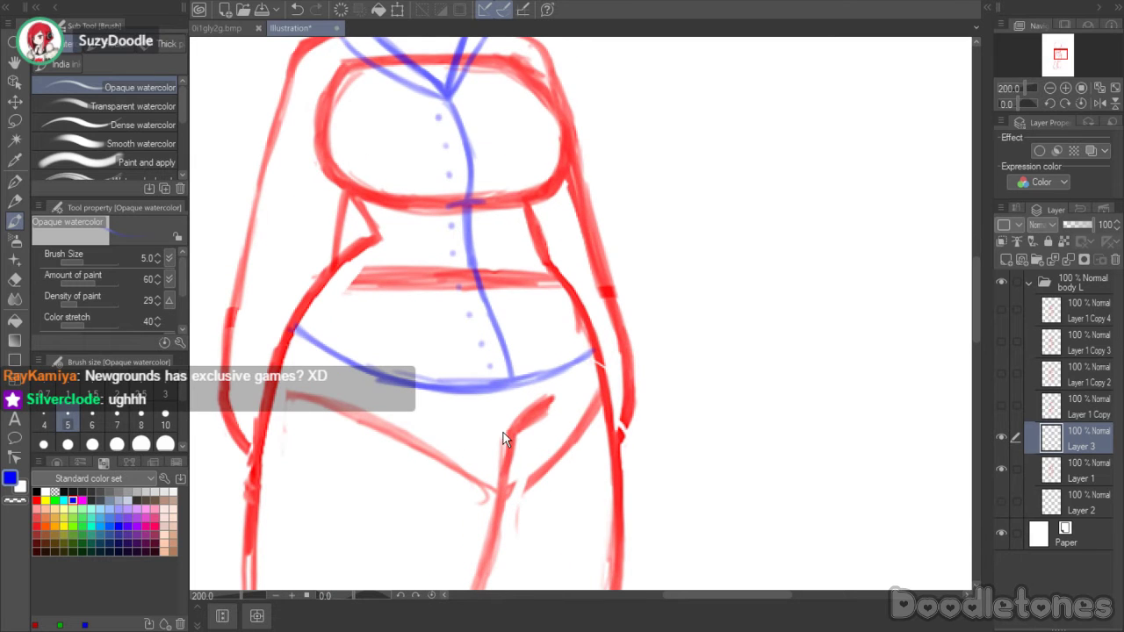
mouse_move(511, 413)
mouse_down()
mouse_move(501, 507)
mouse_move(543, 407)
mouse_move(501, 504)
mouse_up()
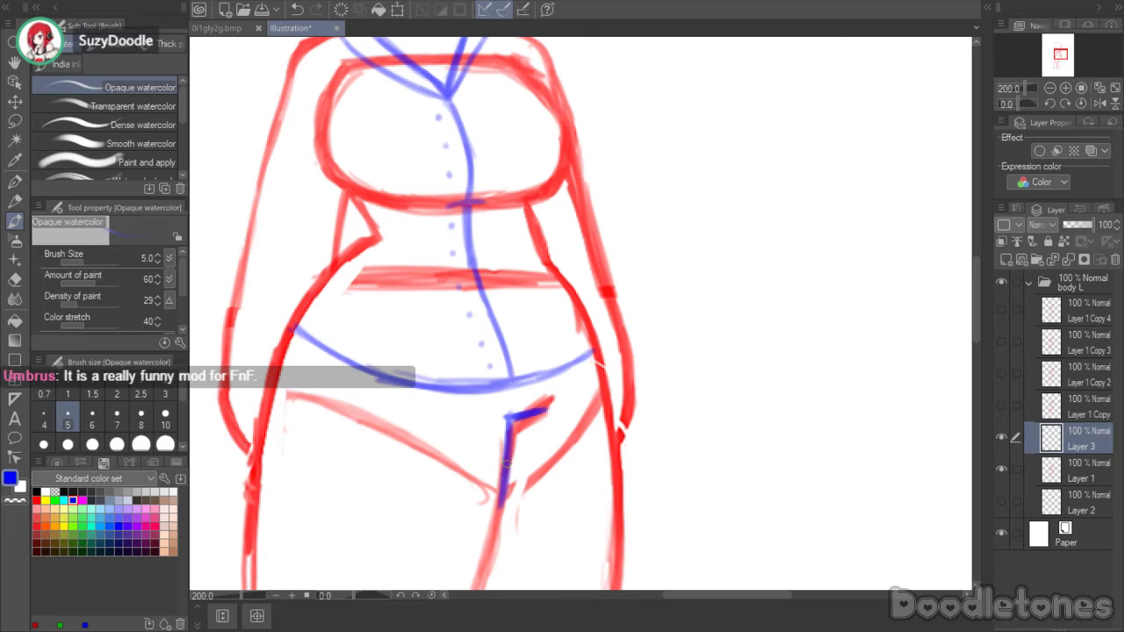
click(15, 279)
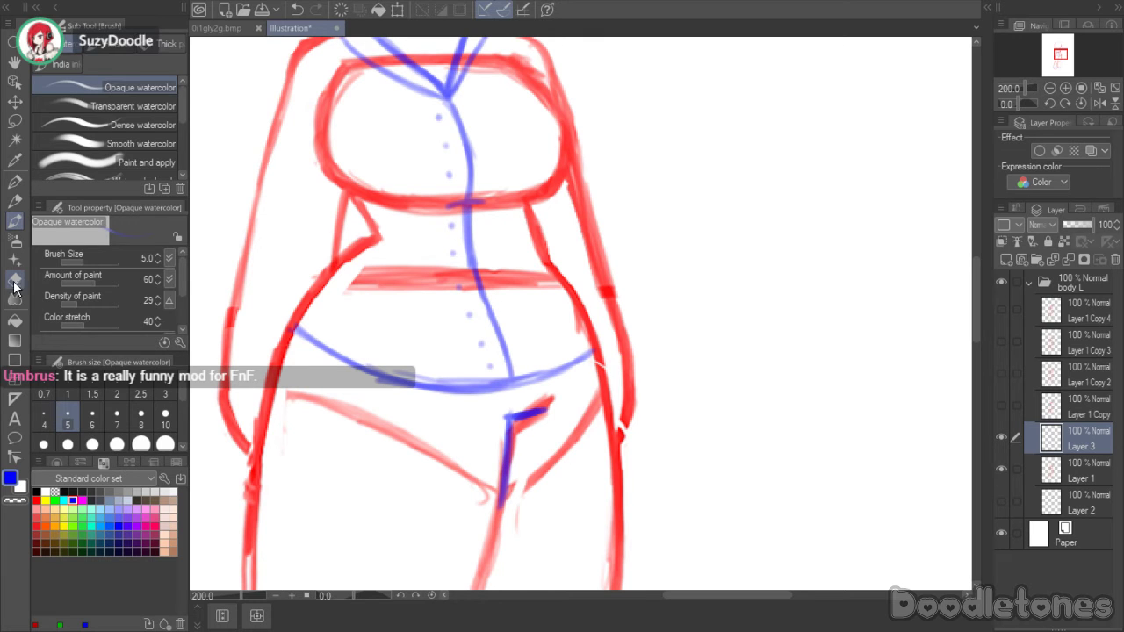
click(1053, 472)
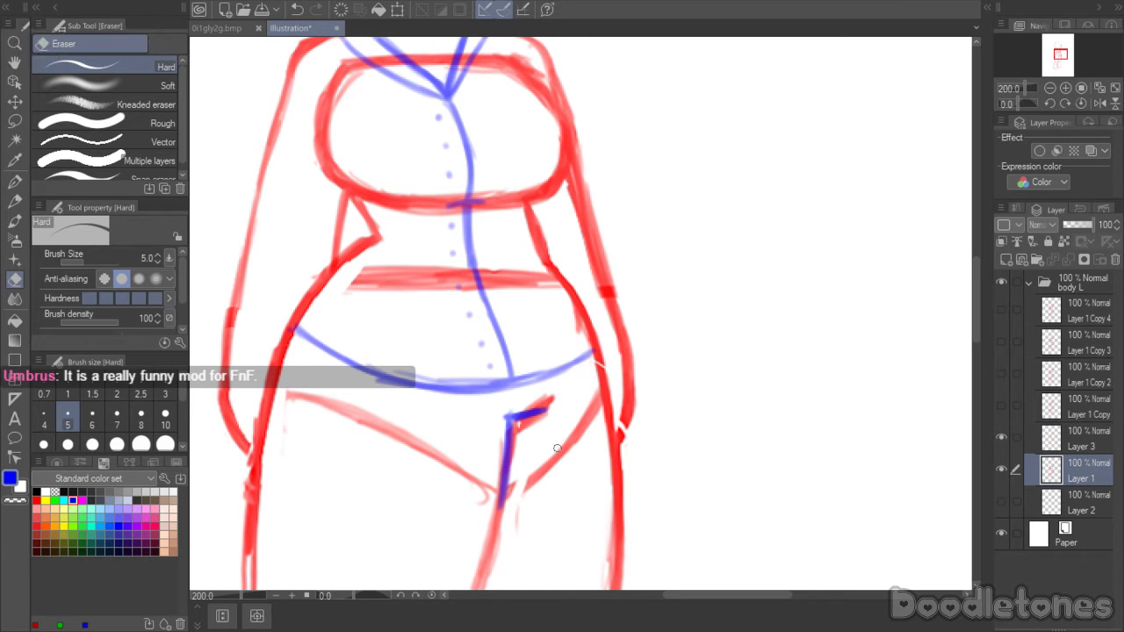
click(1053, 439)
- Copy the outfit drawing and paste it as a new layer above each of the four Layer 1 copies
scroll(613, 384, down, 2)
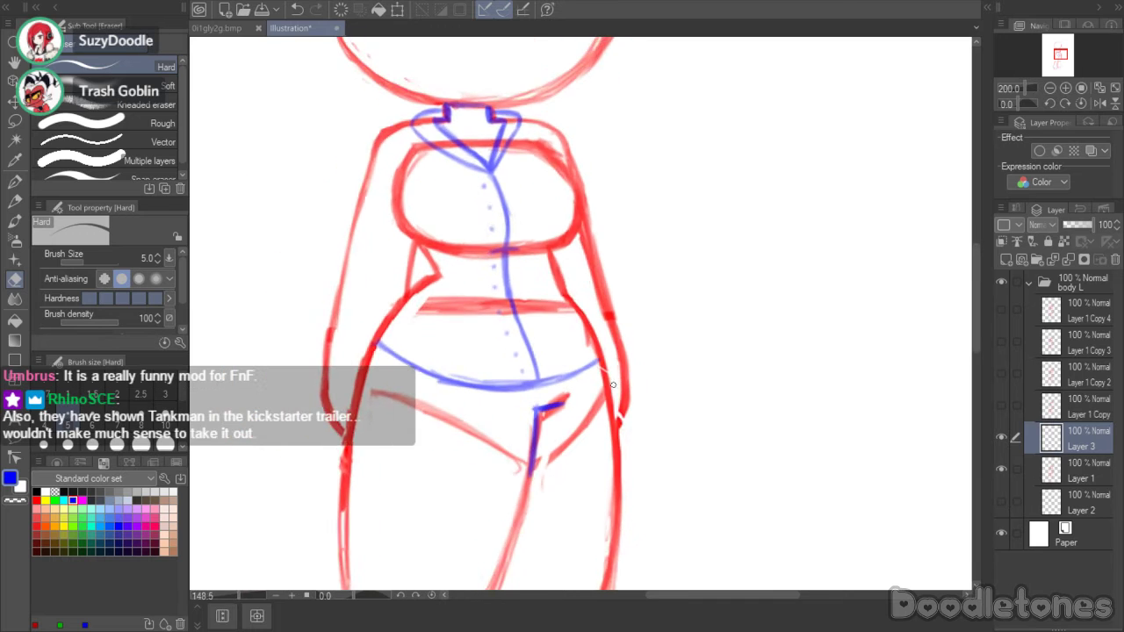
scroll(613, 385, down, 4)
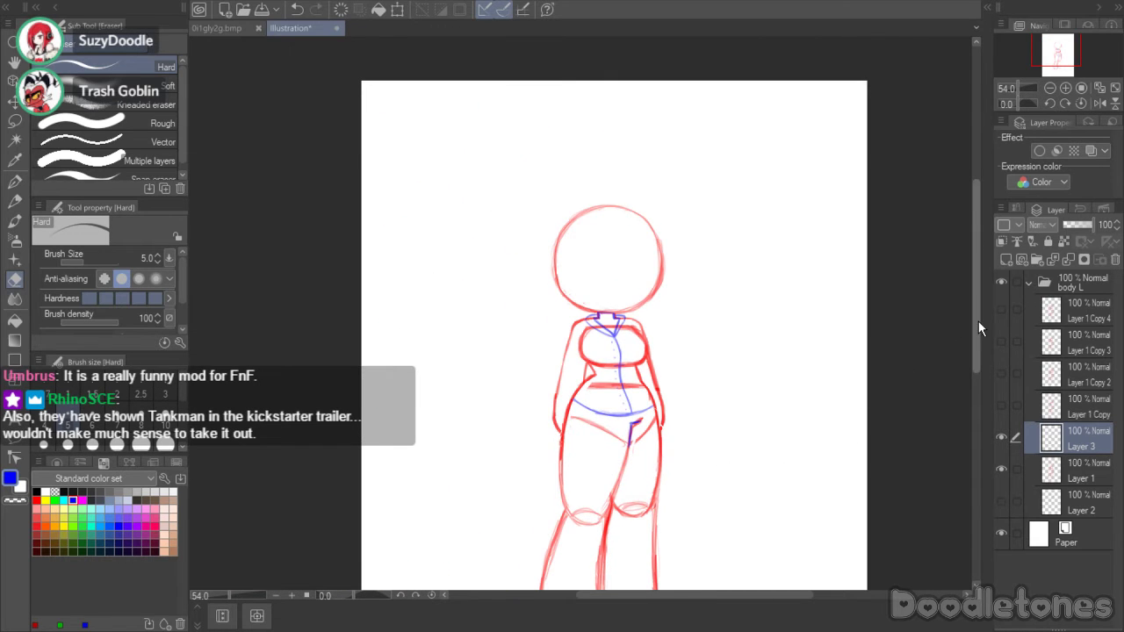
drag(978, 320, 977, 357)
key(ctrl+a)
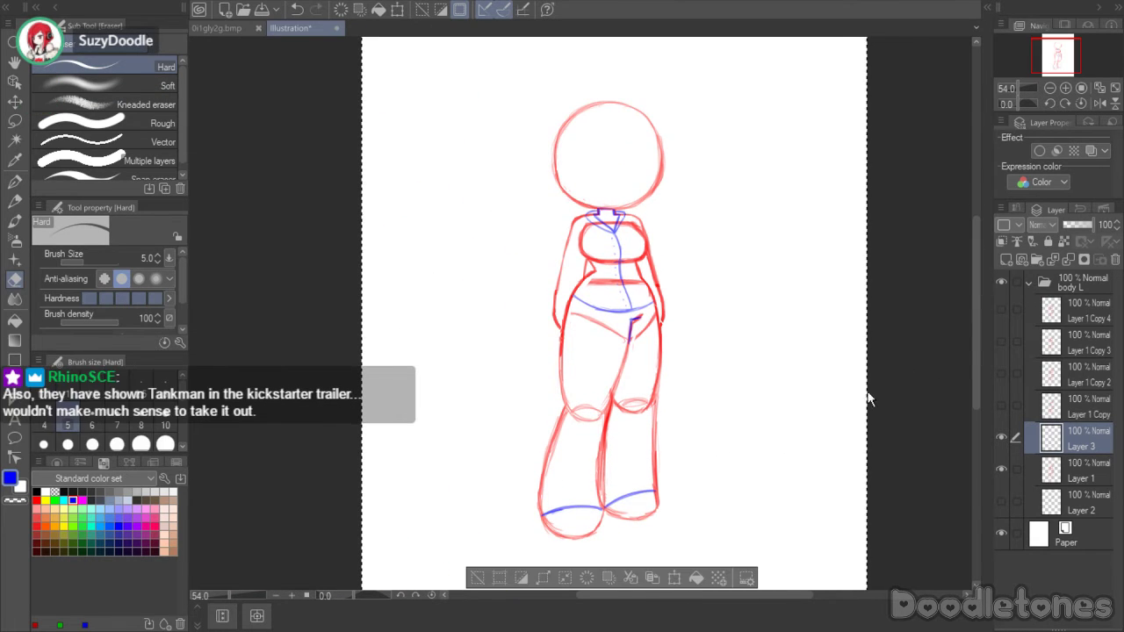
click(1079, 403)
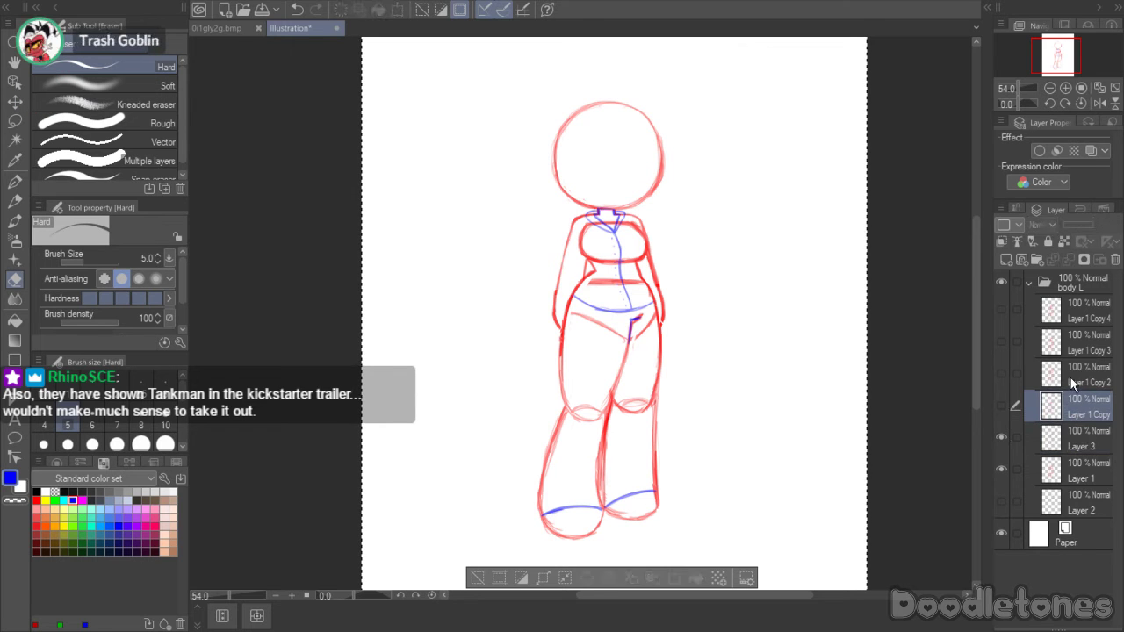
key(ctrl+c)
key(ctrl+v)
key(ctrl+v)
key(ctrl+v)
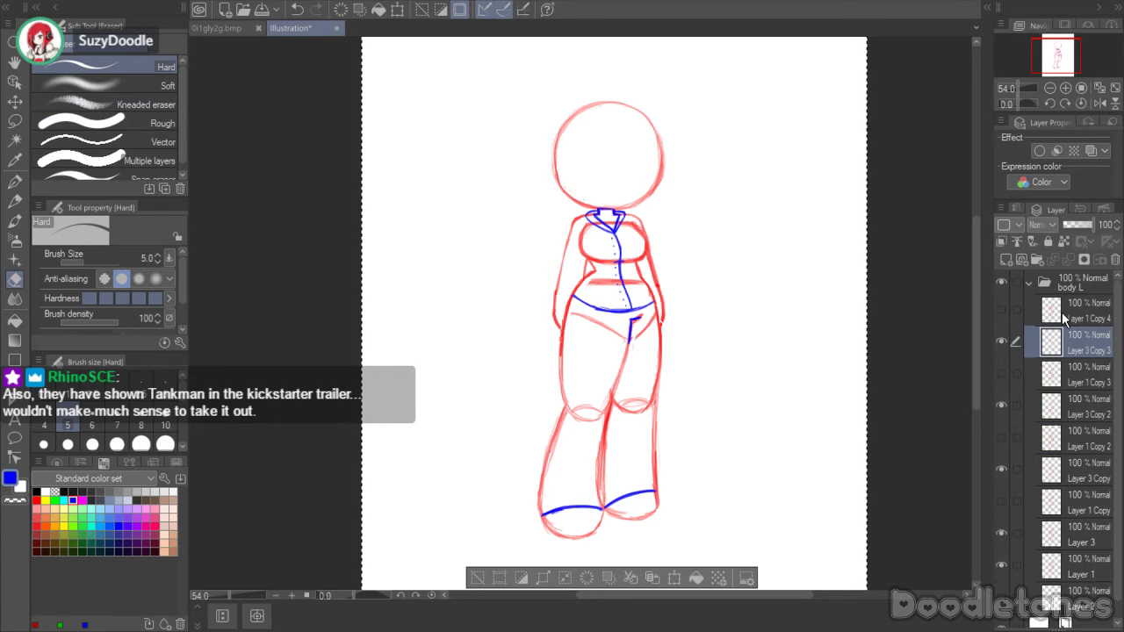
key(ctrl+v)
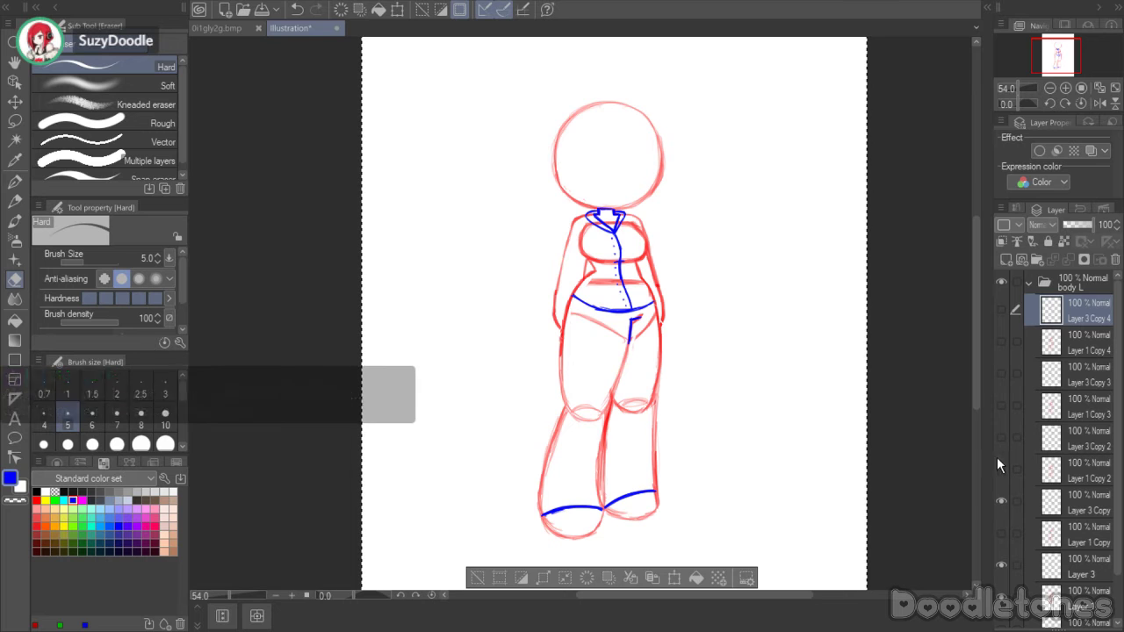
- Hide the pasted outfit copies and prepare Layer 3 for drawing with the Opaque watercolor brush and no active selection
click(1002, 500)
click(1061, 571)
scroll(823, 326, up, 1)
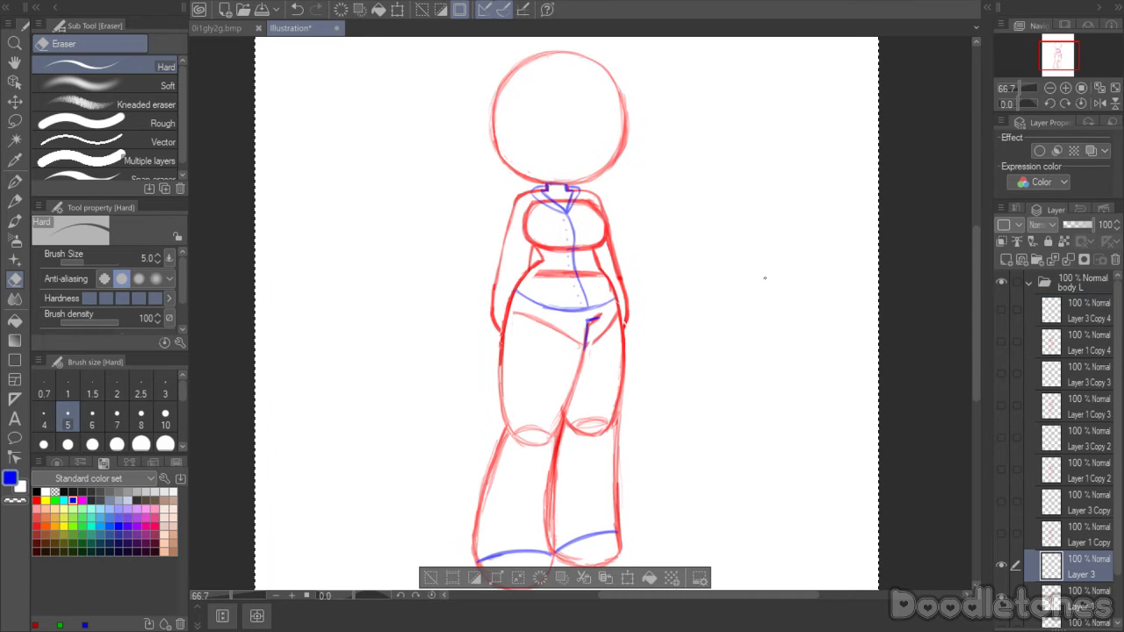
scroll(763, 275, up, 1)
scroll(668, 228, up, 2)
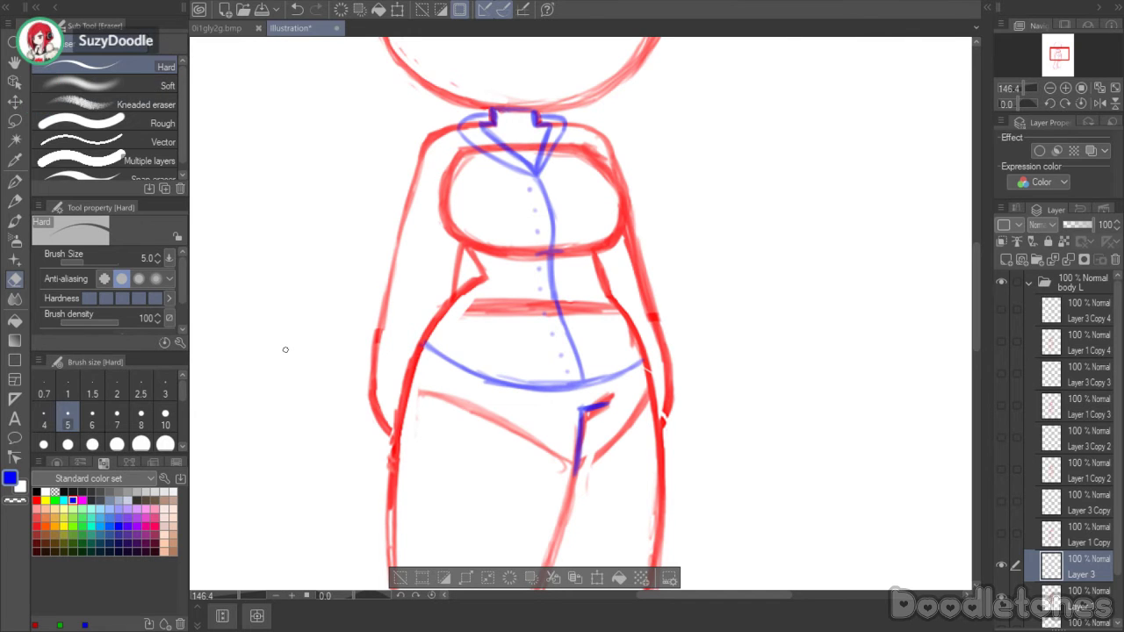
click(404, 576)
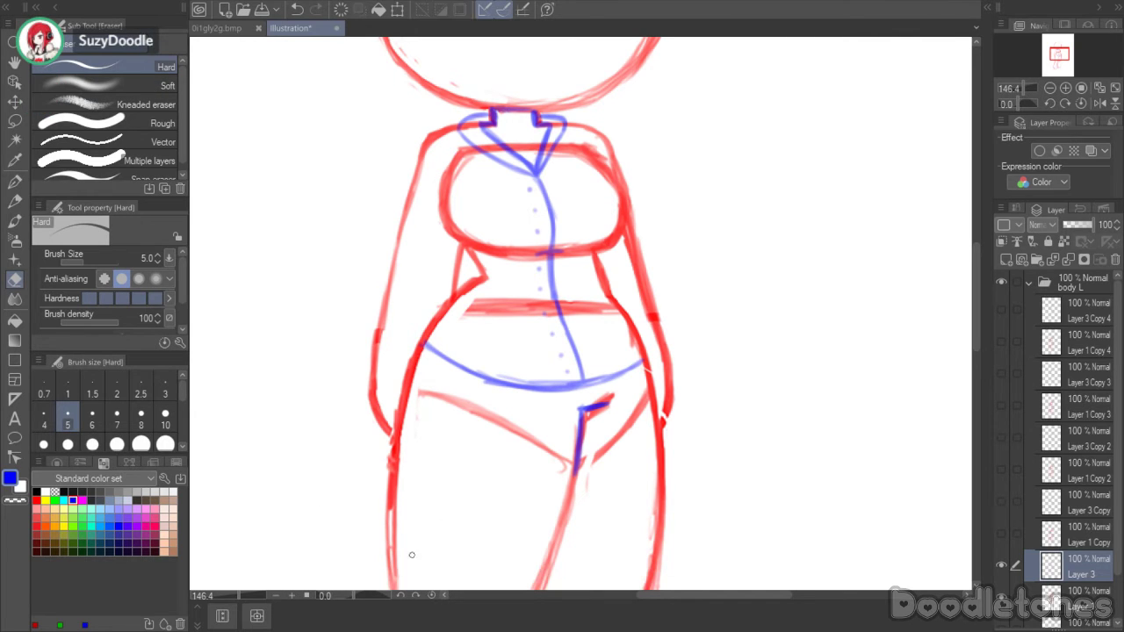
key(b)
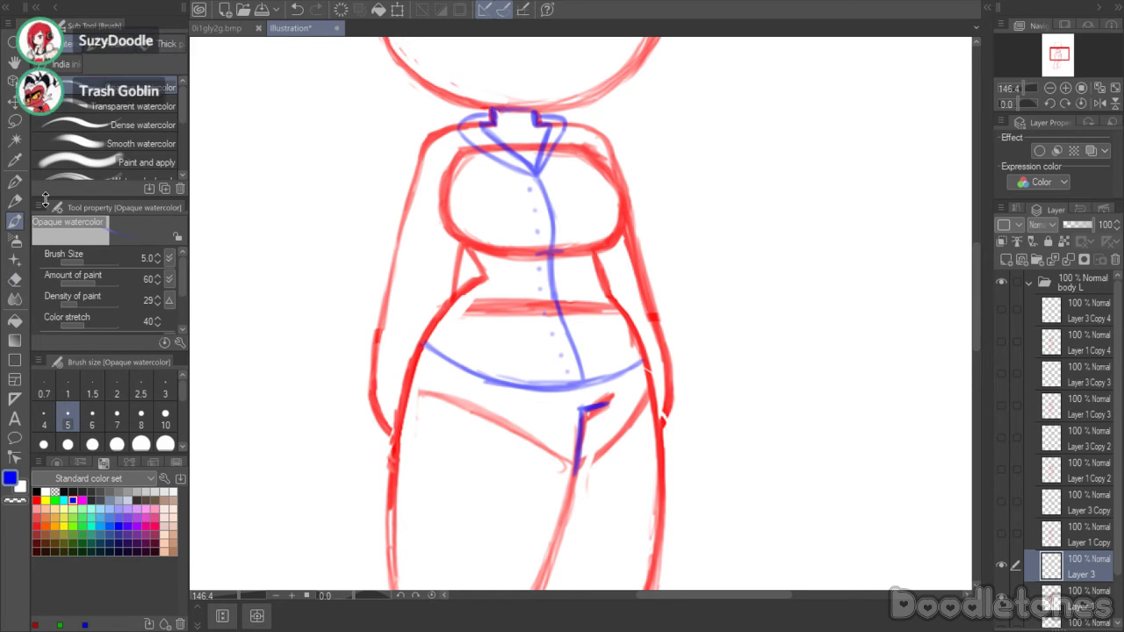
- Draw blue loose sleeve lines along both arms on Layer 3, ending in flared cuffs at the wrists
drag(382, 320, 365, 376)
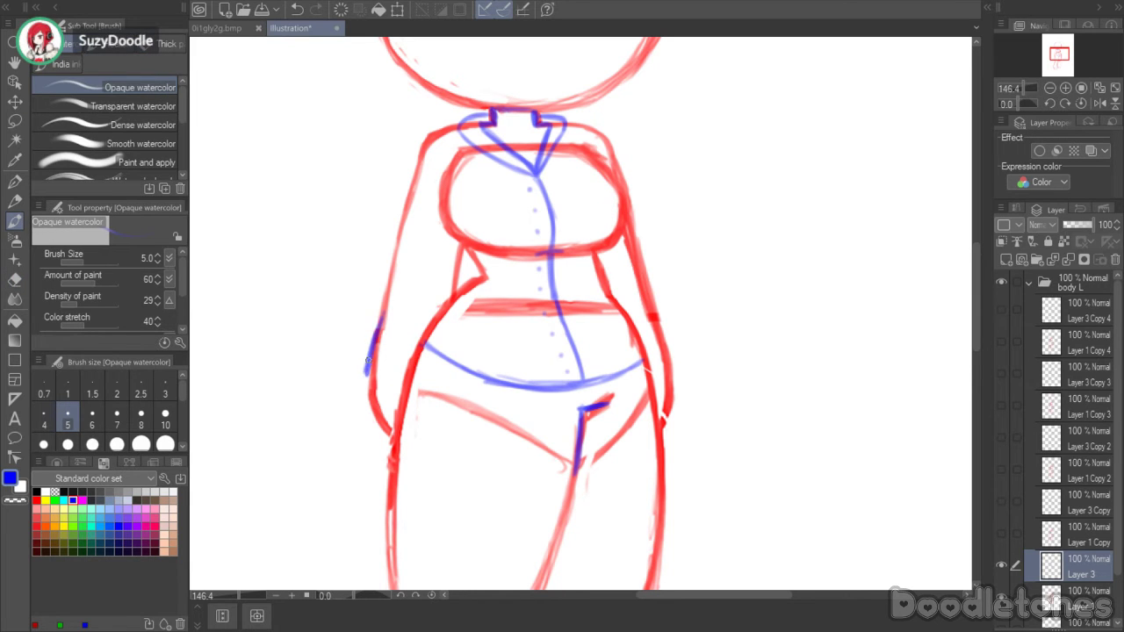
drag(392, 267, 373, 344)
mouse_move(384, 302)
mouse_down()
mouse_move(367, 355)
mouse_move(401, 392)
mouse_up()
drag(387, 292, 400, 227)
mouse_move(402, 234)
mouse_down()
mouse_move(393, 265)
mouse_move(418, 165)
mouse_up()
mouse_move(634, 230)
mouse_down()
mouse_move(678, 373)
mouse_move(654, 383)
mouse_move(650, 278)
mouse_move(628, 209)
mouse_up()
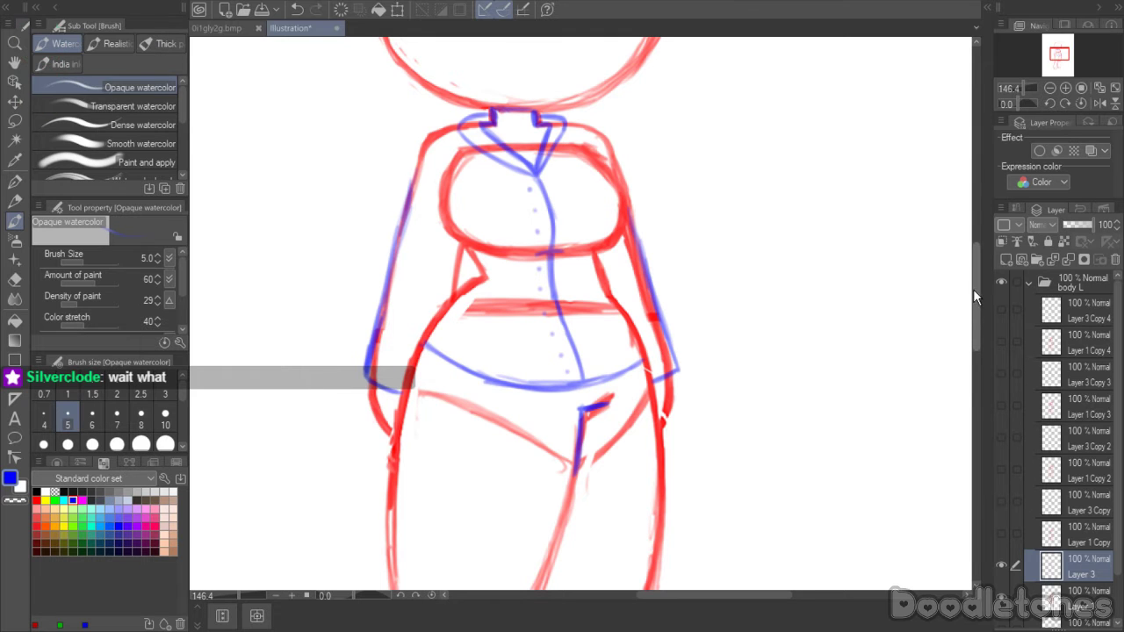
- Redraw the shirt collar's flaps with darker blue outlines and wider, pointed outer corners meeting at the neckline's V
drag(973, 289, 973, 238)
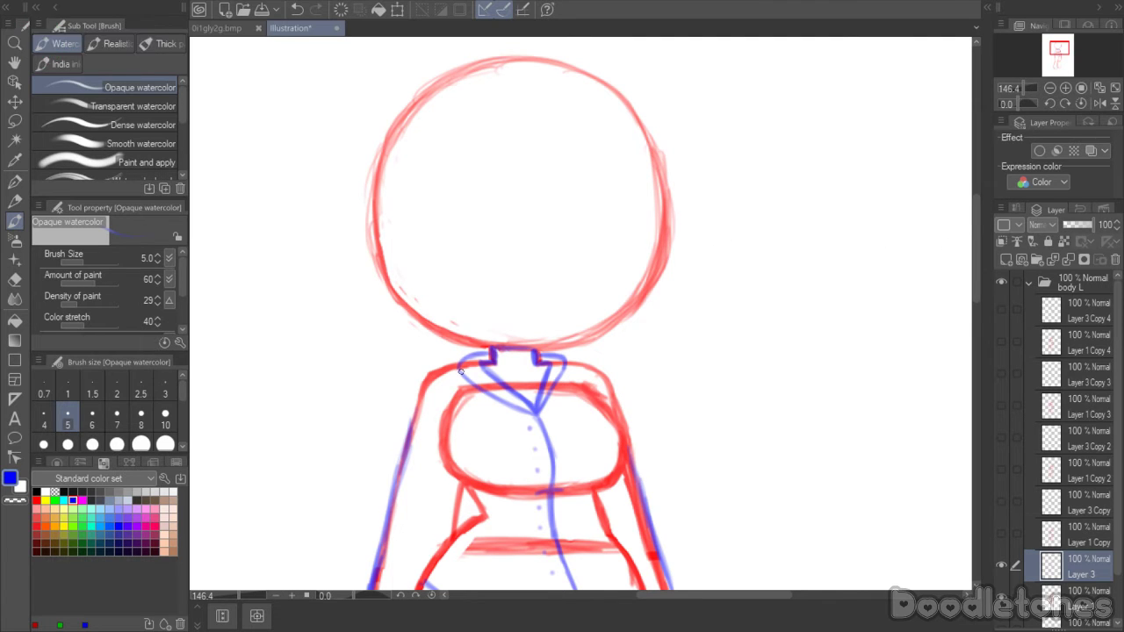
mouse_move(456, 367)
mouse_down()
mouse_move(486, 353)
mouse_move(457, 361)
mouse_move(480, 394)
mouse_move(457, 365)
mouse_move(480, 353)
mouse_move(499, 403)
mouse_up()
mouse_move(538, 352)
mouse_down()
mouse_move(572, 360)
mouse_move(535, 412)
mouse_up()
drag(558, 371, 537, 409)
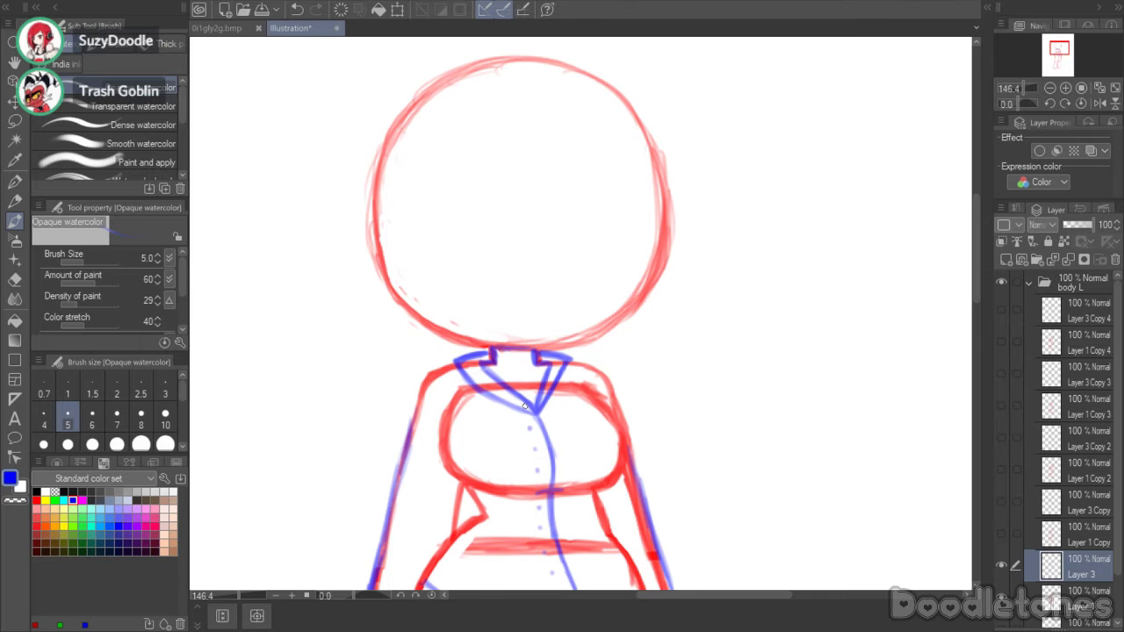
drag(466, 373, 527, 409)
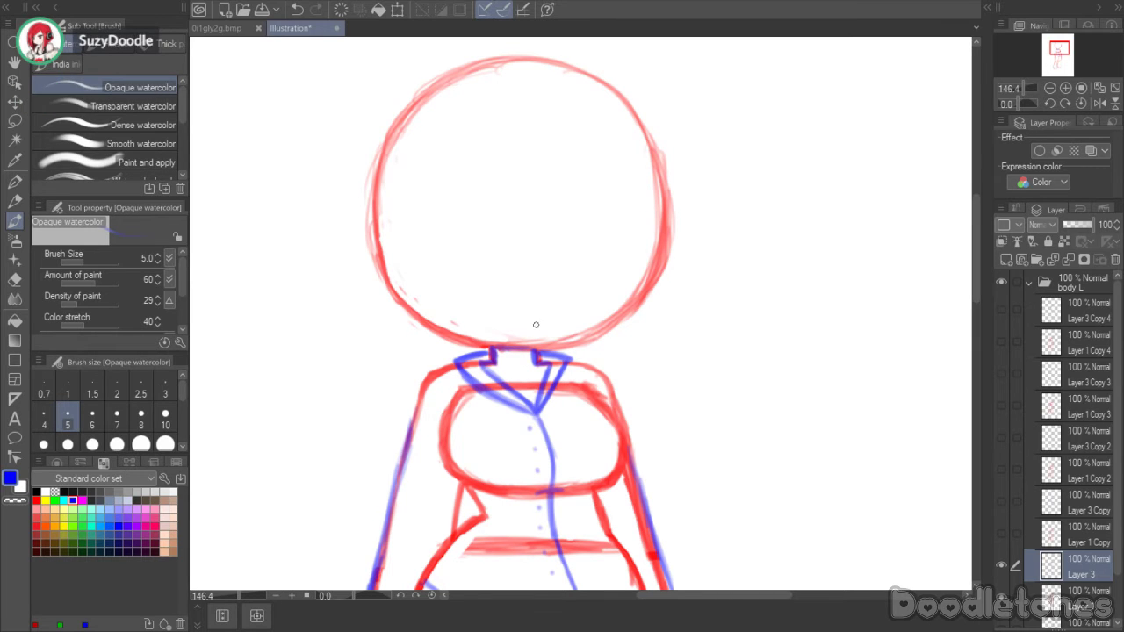
- Erase the stray old lines inside the collar flap with the Hard eraser and return to the Opaque watercolor brush
click(15, 278)
drag(460, 377, 501, 406)
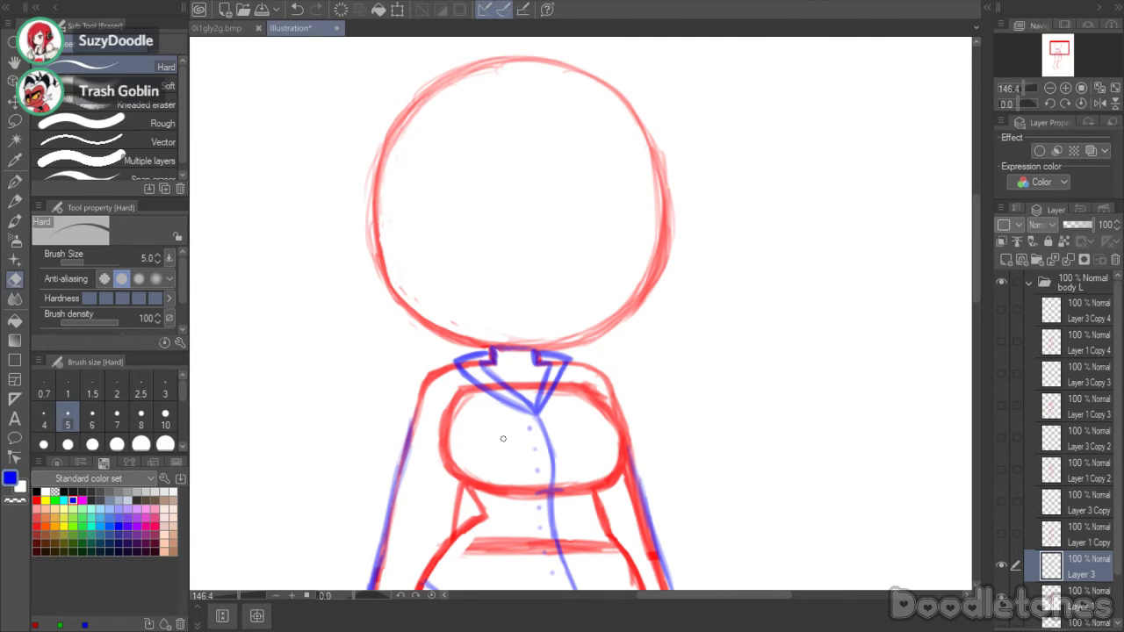
mouse_move(973, 260)
mouse_down()
mouse_move(973, 299)
mouse_move(963, 260)
mouse_up()
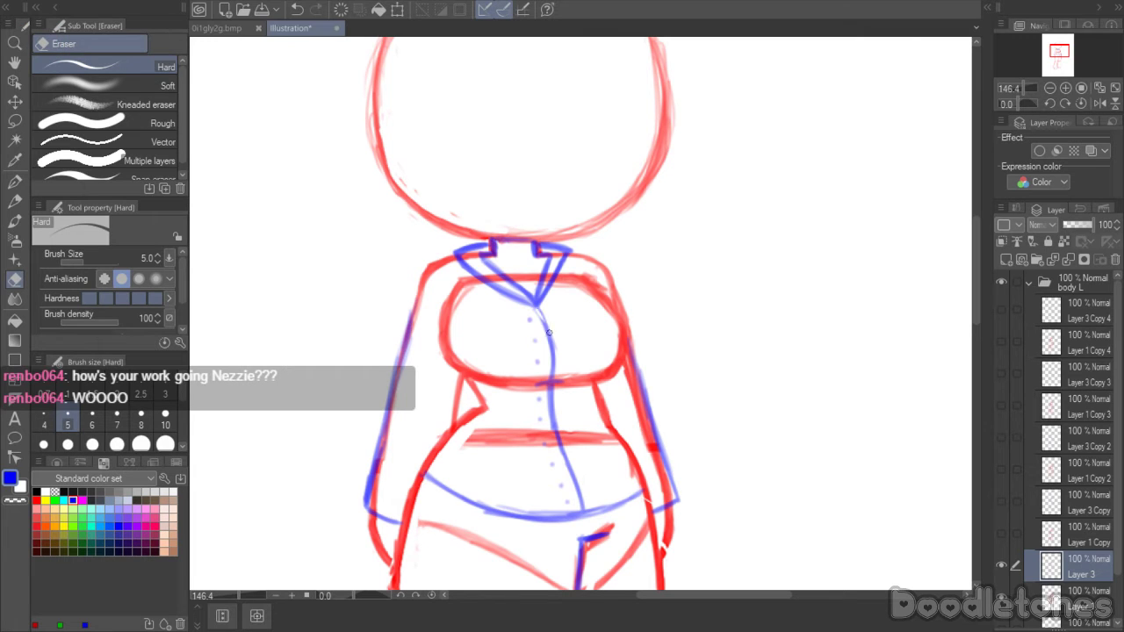
click(15, 222)
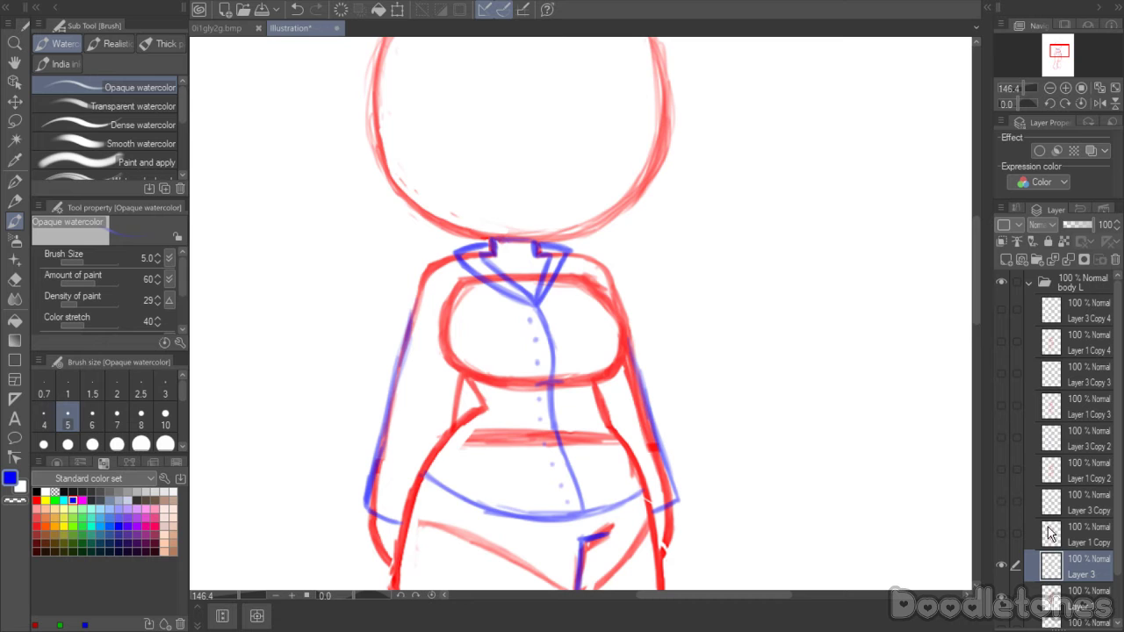
- Merge the Layer 3 outfit drawing down into Layer 1 and hide the merged layer
scroll(777, 369, down, 2)
scroll(777, 369, down, 2)
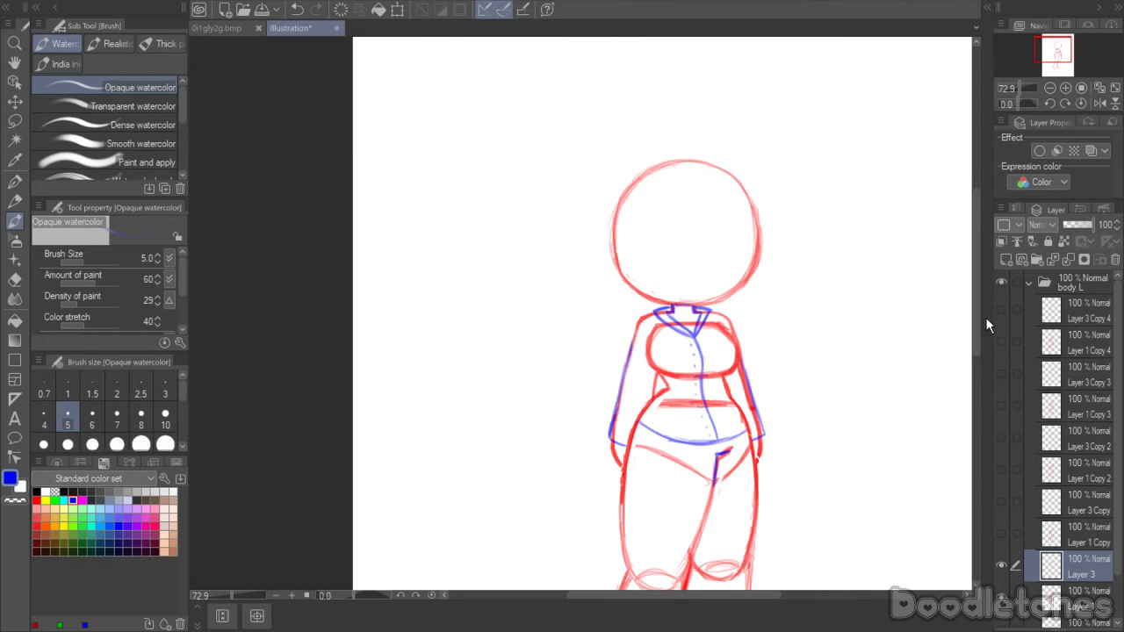
drag(983, 317, 978, 347)
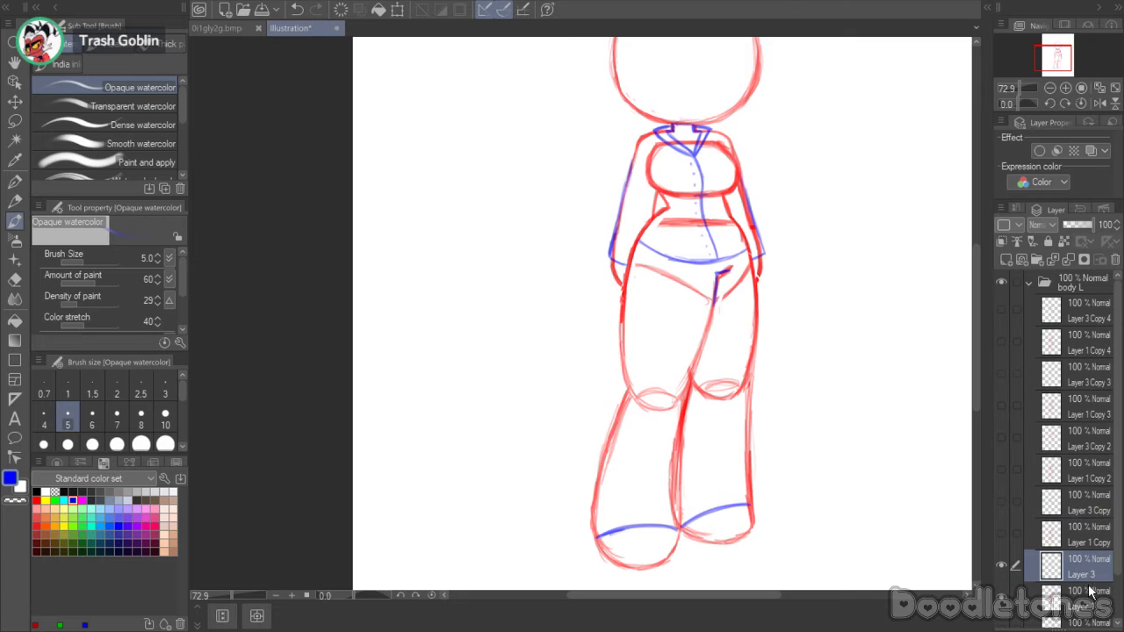
click(1066, 259)
click(1003, 567)
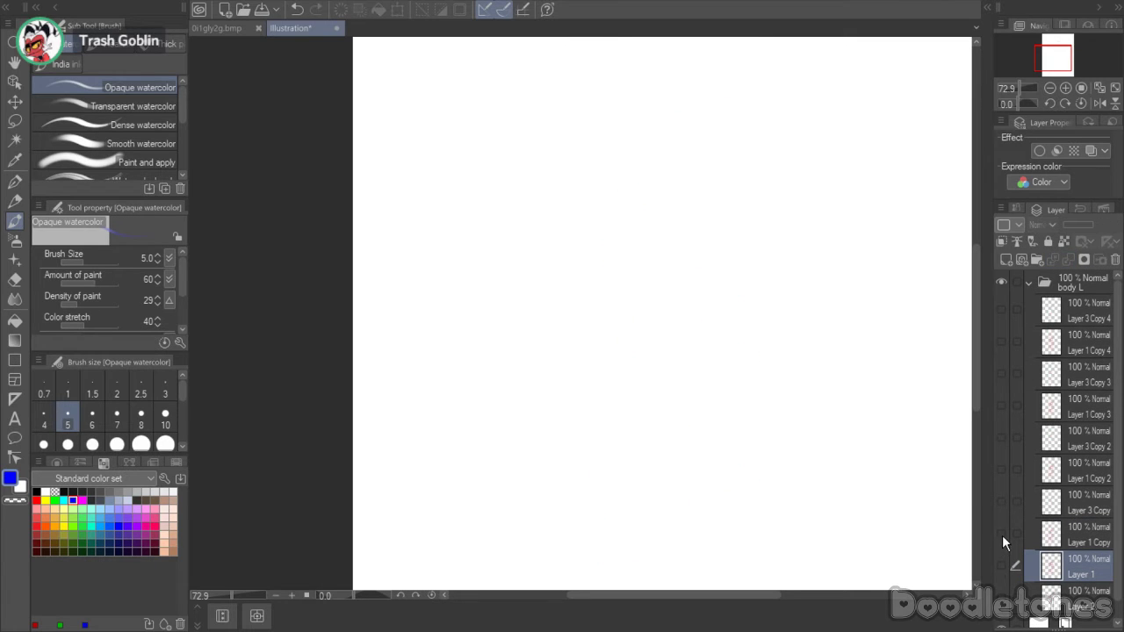
- Show the box-holding pose on Layer 1 Copy with its outfit on Layer 3 Copy, and make Layer 3 Copy active
click(1002, 533)
click(1002, 501)
scroll(833, 200, up, 8)
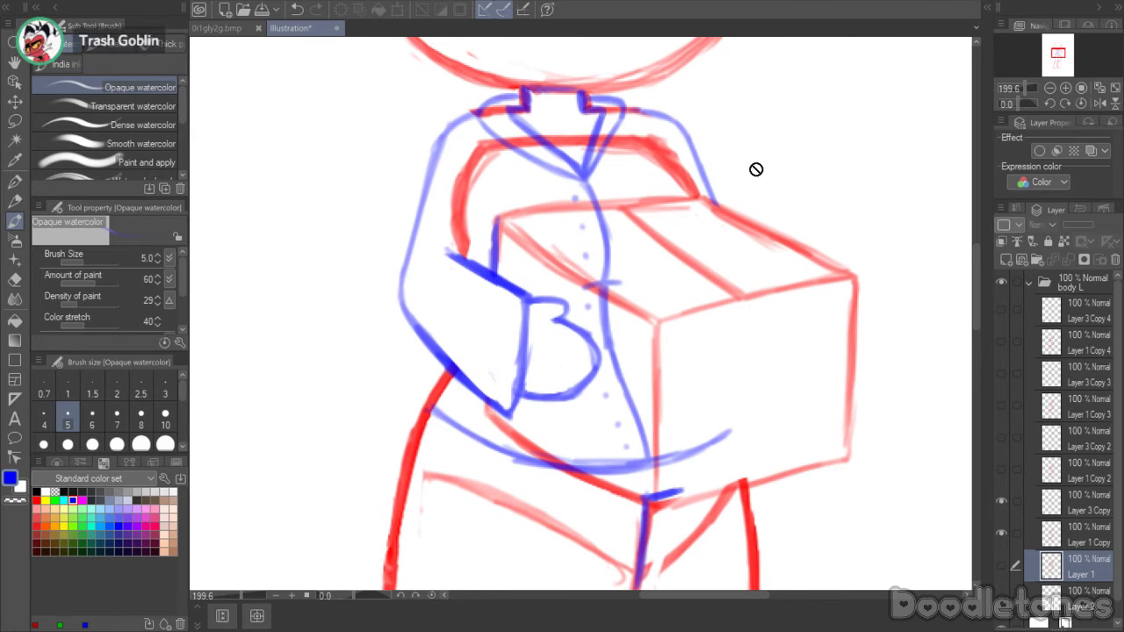
click(1063, 511)
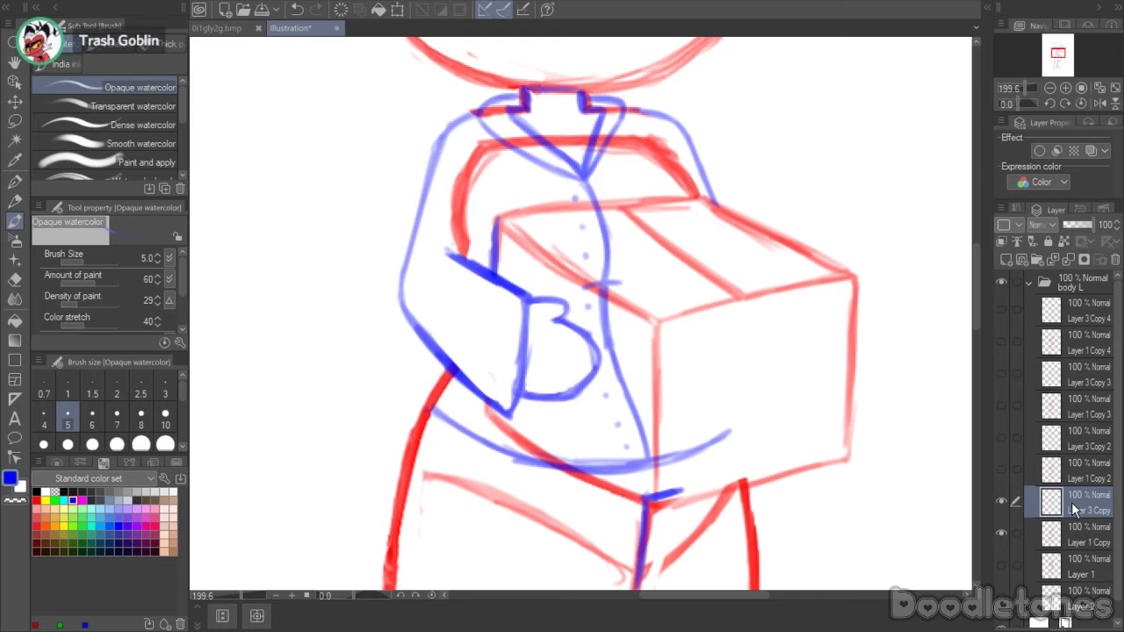
- Erase the blue shirt front, button and hem lines overlapping the box, using the Hard eraser and a lasso selection
key(e)
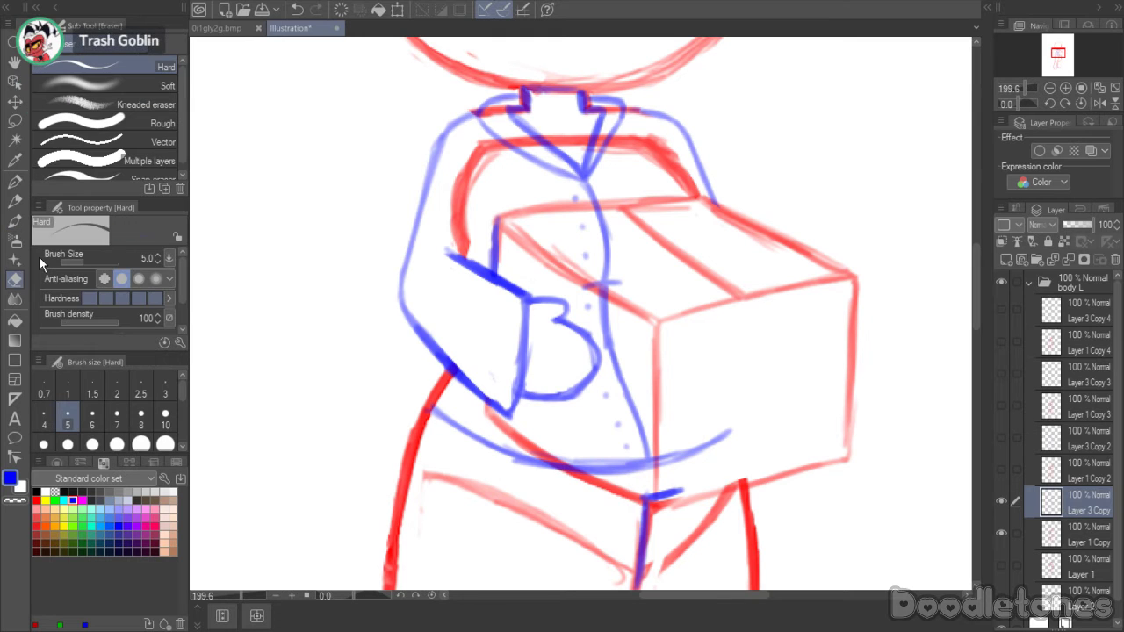
mouse_move(546, 455)
mouse_down()
mouse_move(636, 495)
mouse_move(669, 490)
mouse_move(640, 494)
mouse_up()
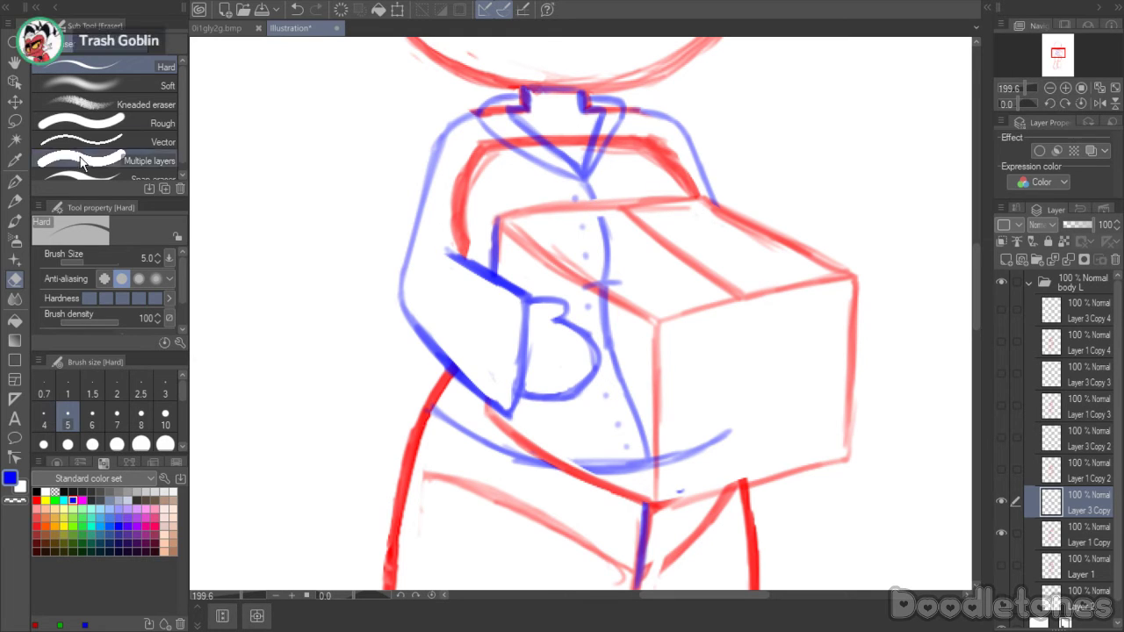
key(m)
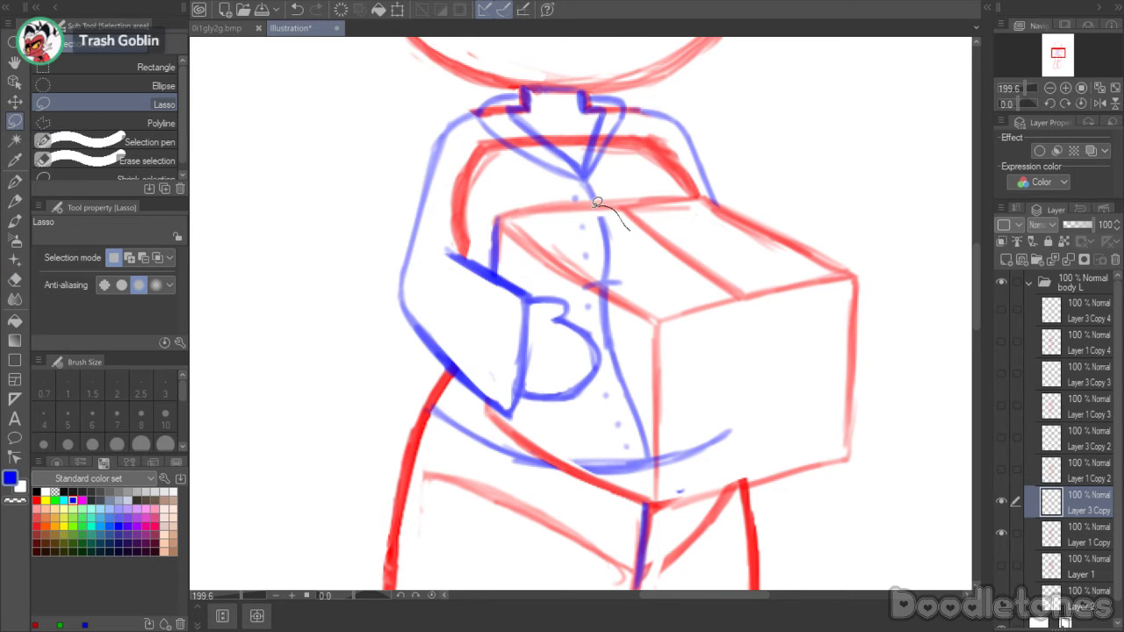
mouse_move(630, 225)
mouse_down()
mouse_move(570, 259)
mouse_move(609, 359)
mouse_move(562, 458)
mouse_move(746, 456)
mouse_move(796, 386)
mouse_move(694, 243)
mouse_up()
key(Delete)
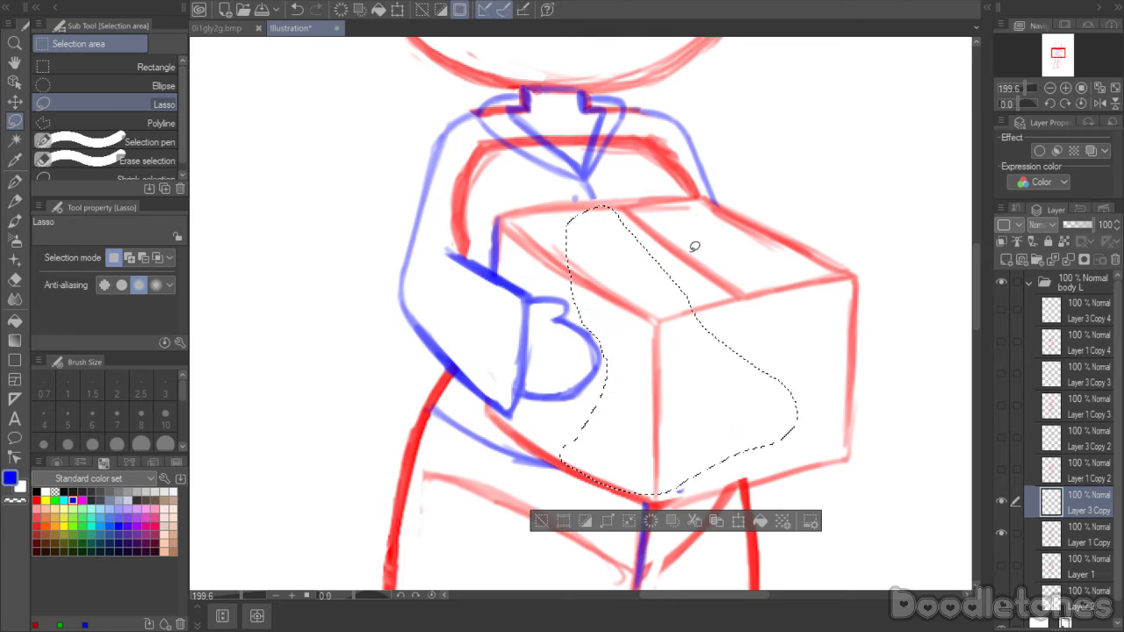
key(ctrl+d)
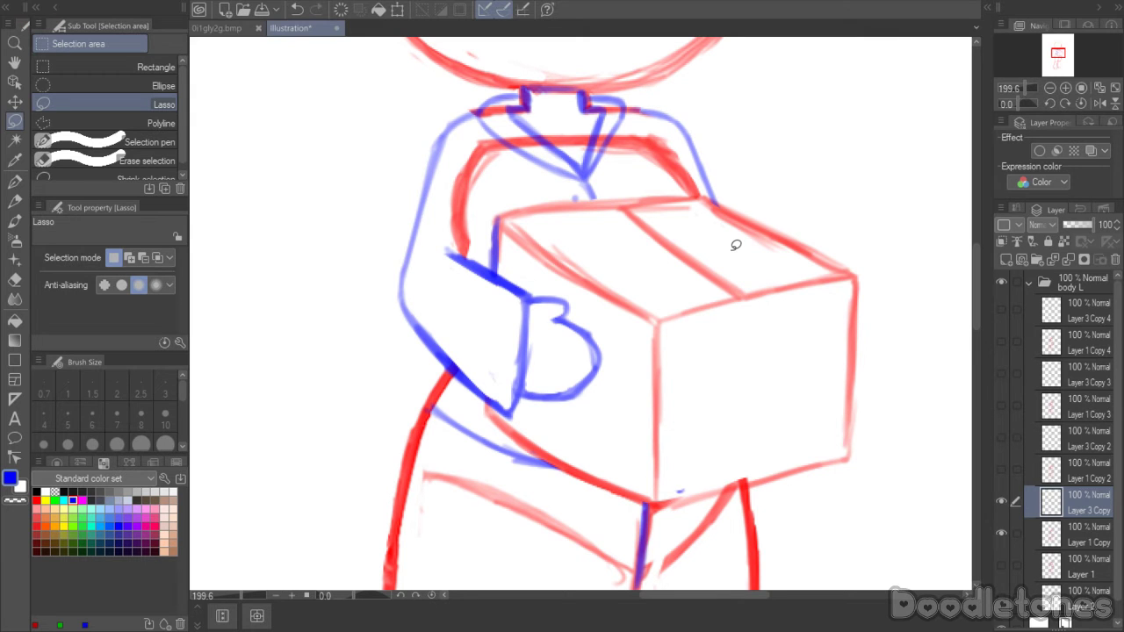
- Merge Layer 3 Copy down into Layer 1 Copy and hide the merged box-holding pose
scroll(736, 246, down, 8)
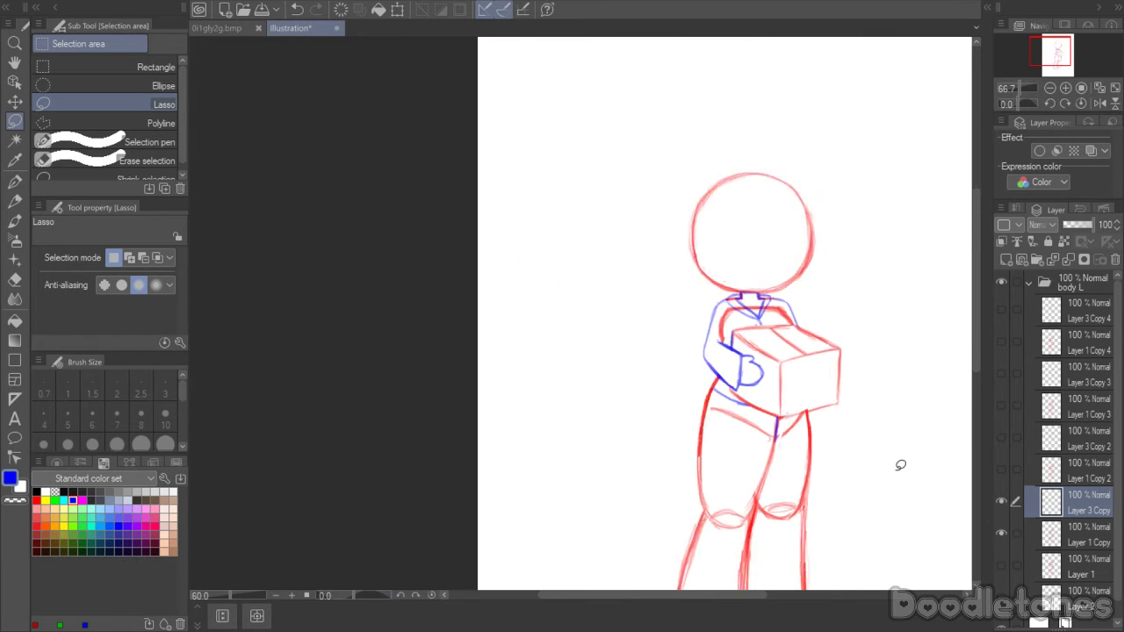
scroll(911, 478, up, 4)
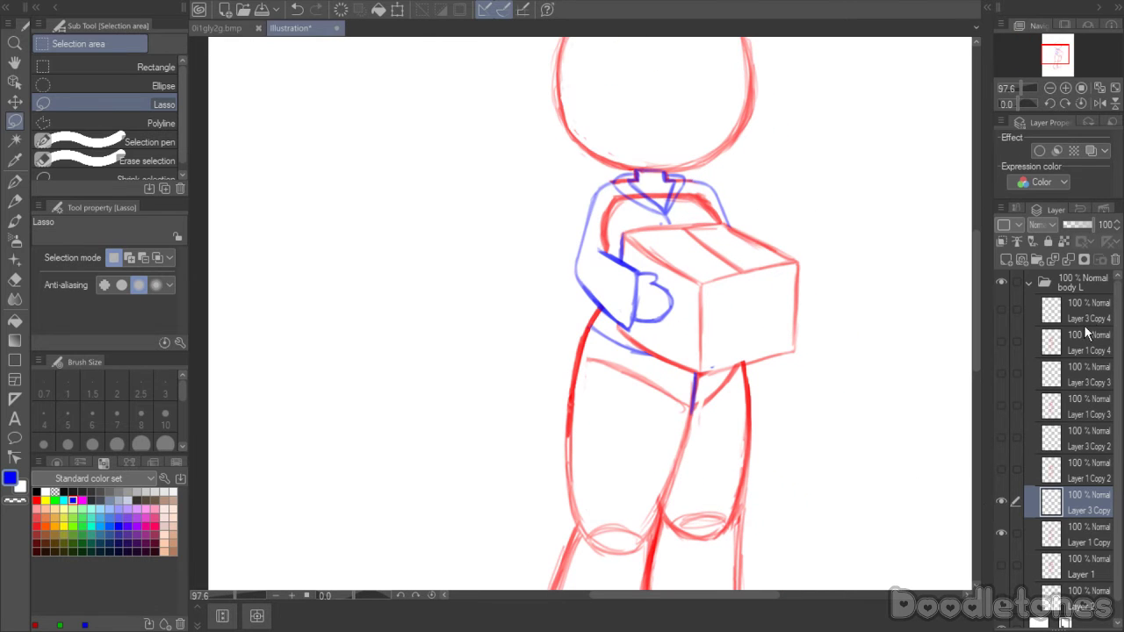
click(1069, 258)
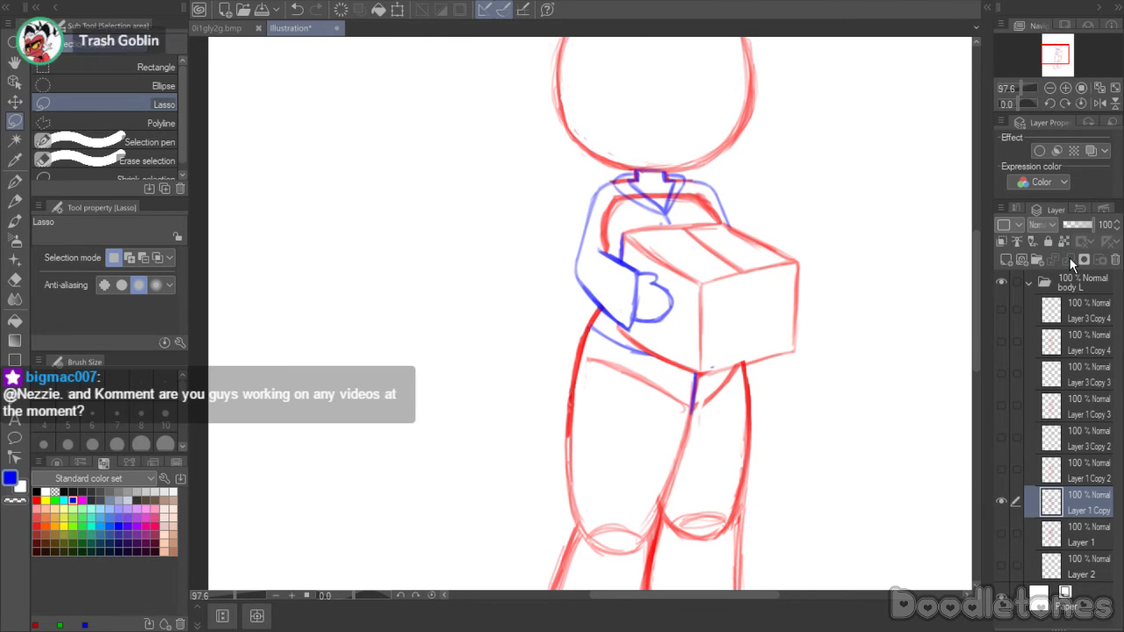
click(1003, 502)
- Show the envelope-holding pose on Layer 1 Copy 2 with its outfit on Layer 3 Copy 2, and make Layer 3 Copy 2 active
click(1000, 468)
click(1002, 437)
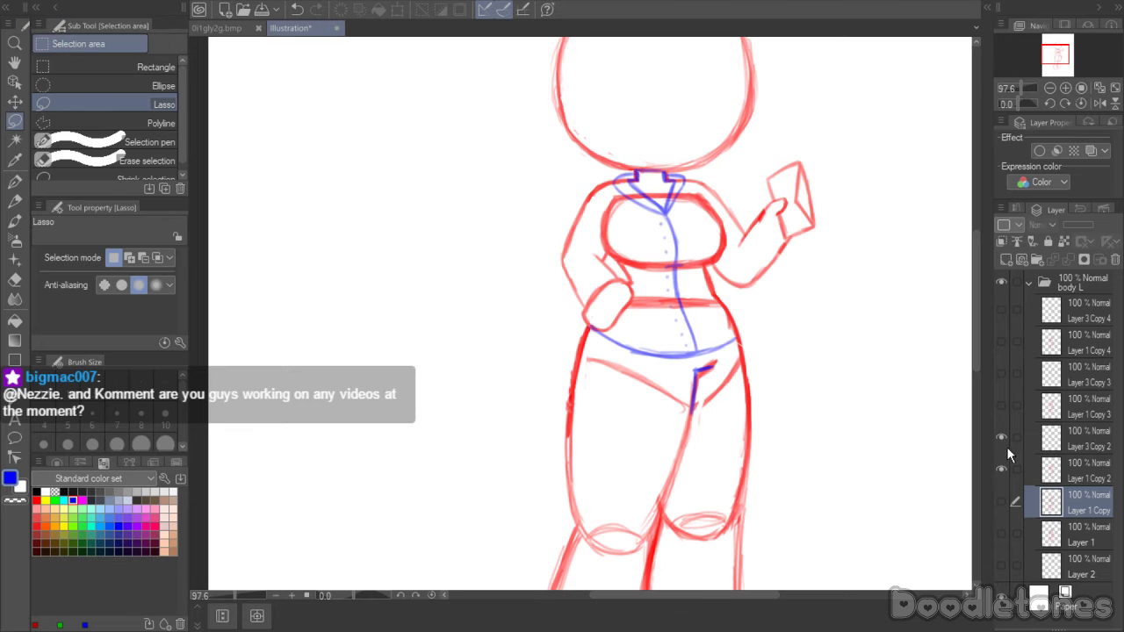
scroll(972, 319, up, 2)
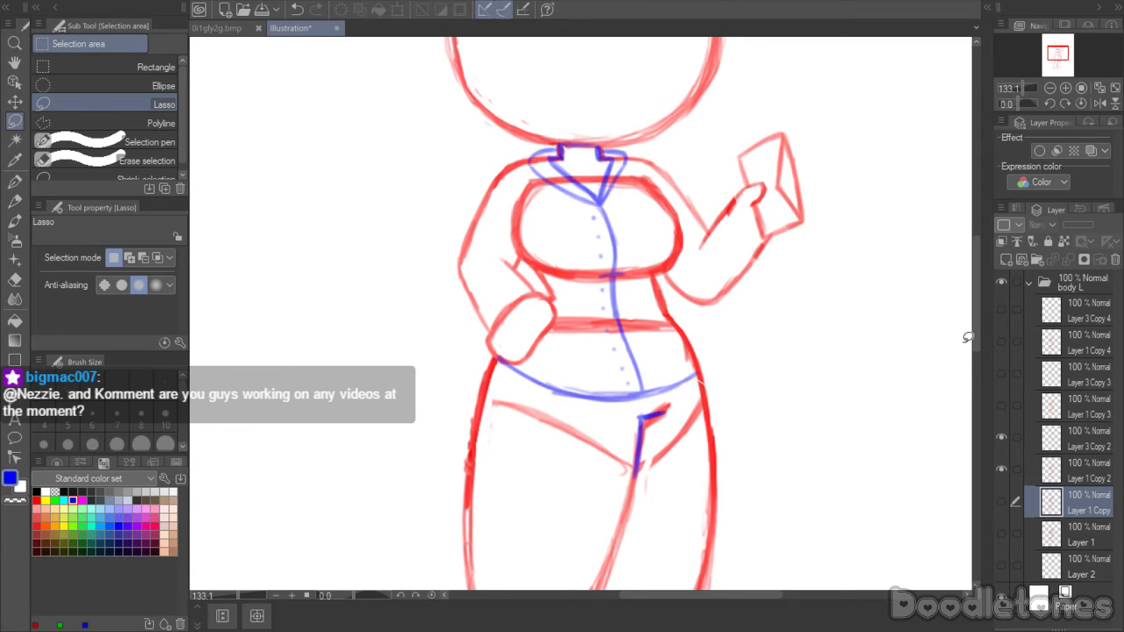
click(1055, 445)
scroll(635, 168, up, 2)
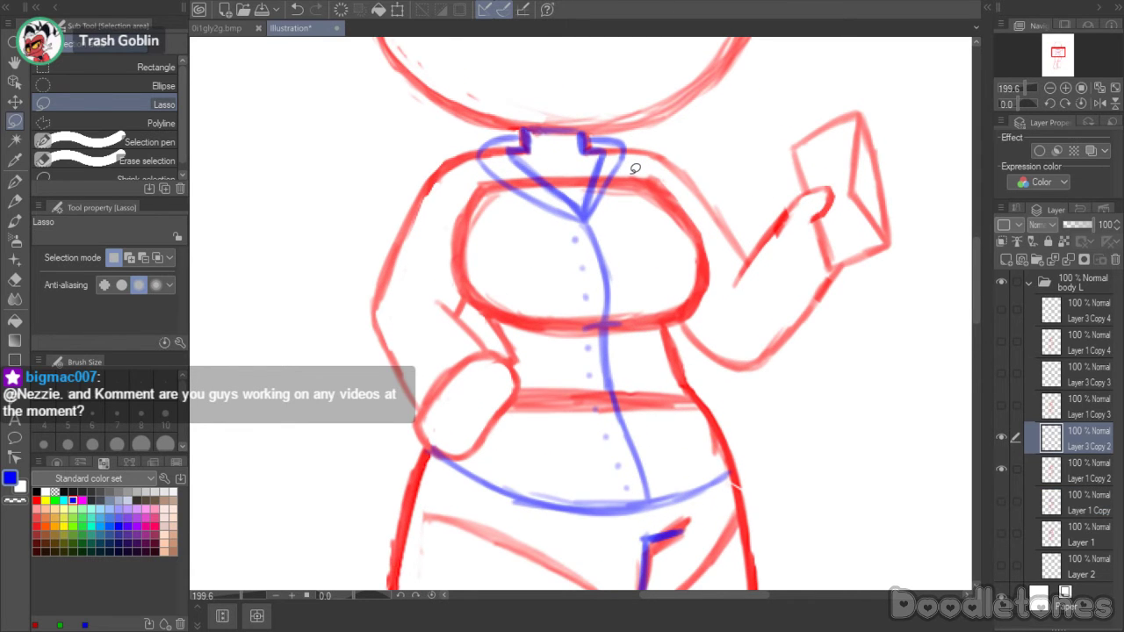
- Draw blue sleeve edges and flared cuffs on the forearm at the hip and the forearm holding the envelope
key(b)
mouse_move(374, 318)
mouse_down()
mouse_move(411, 420)
mouse_move(479, 355)
mouse_up()
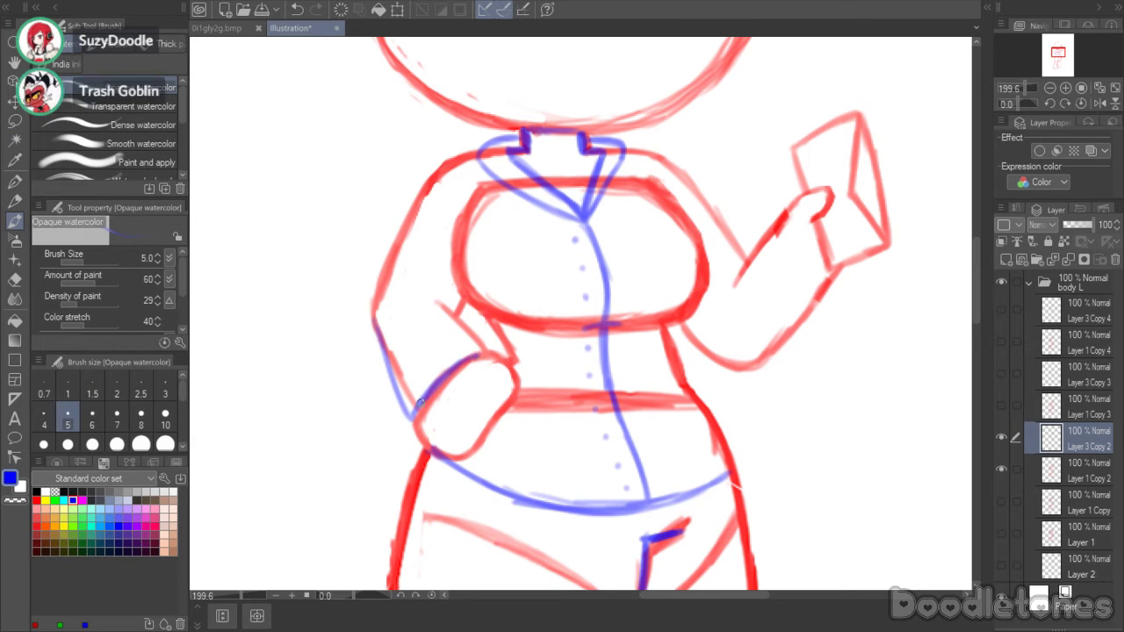
drag(780, 231, 826, 288)
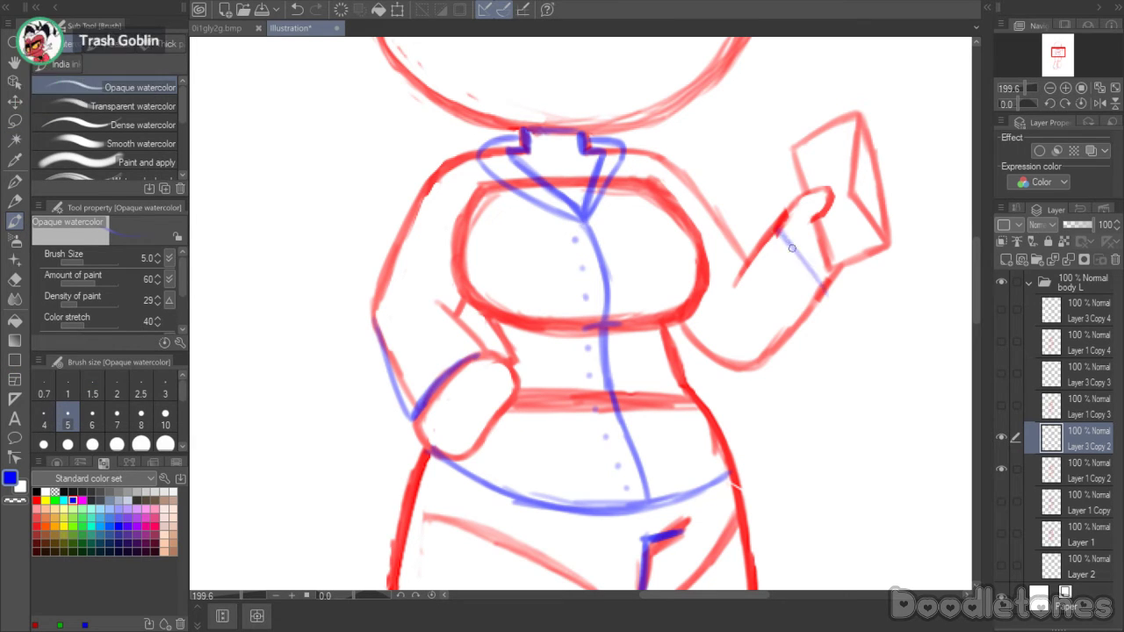
drag(760, 365, 832, 306)
mouse_move(781, 233)
mouse_down()
mouse_move(833, 307)
mouse_move(738, 368)
mouse_up()
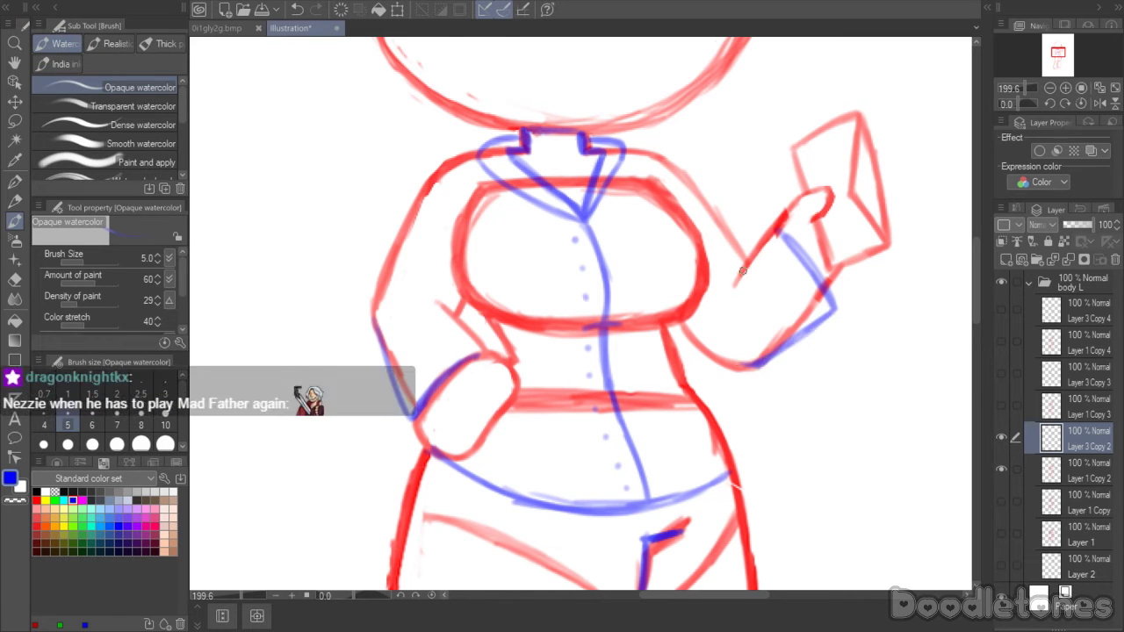
mouse_move(738, 286)
mouse_down()
mouse_move(755, 255)
mouse_move(735, 285)
mouse_up()
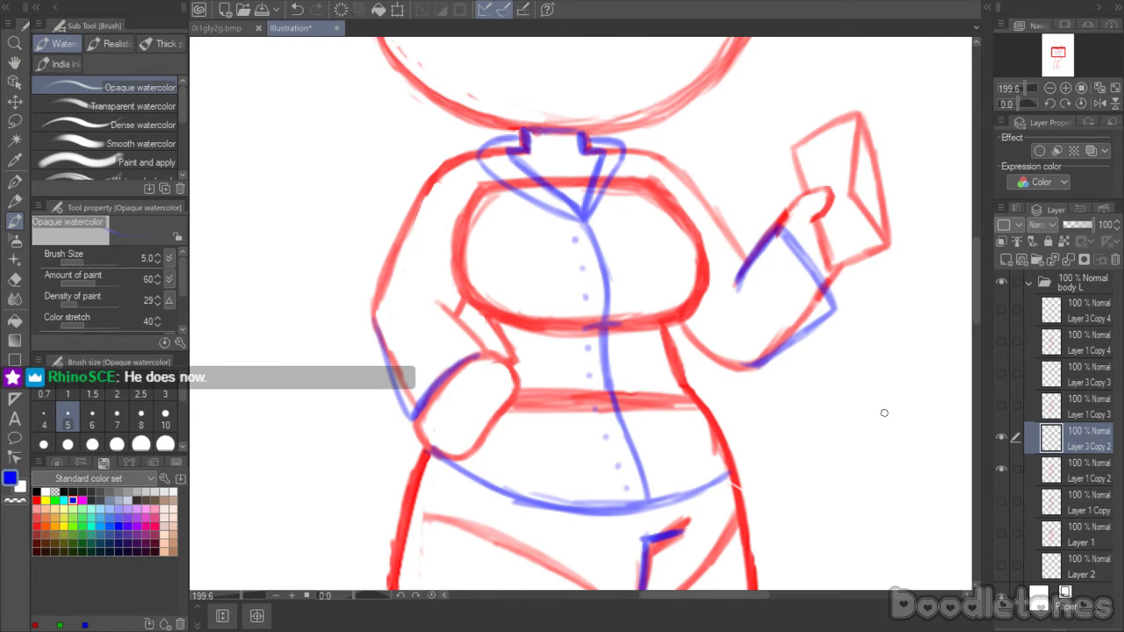
- Check the whole envelope-holding figure, merge Layer 3 Copy 2 down into Layer 1 Copy 2, and hide the merged layer
scroll(932, 279, down, 4)
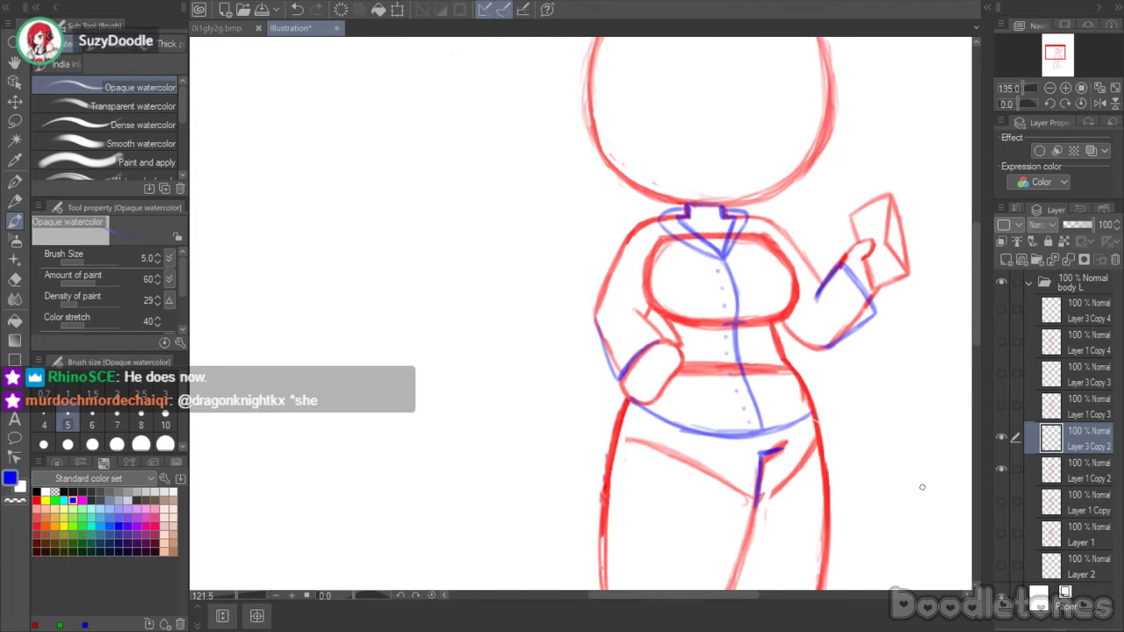
scroll(779, 543, up, 4)
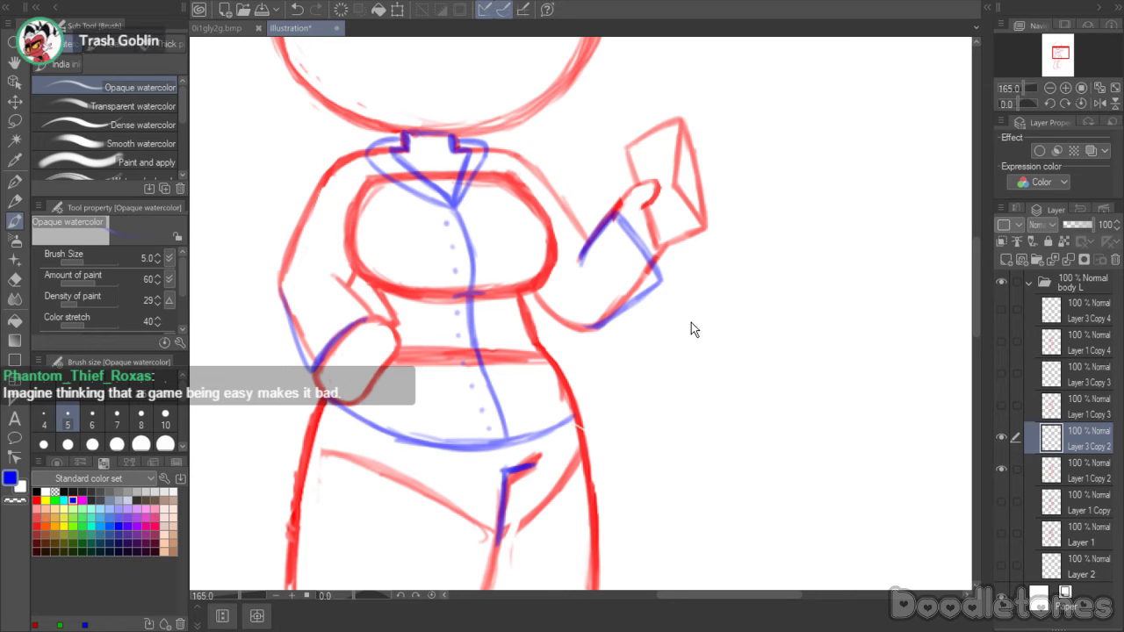
scroll(692, 323, down, 3)
scroll(747, 251, down, 3)
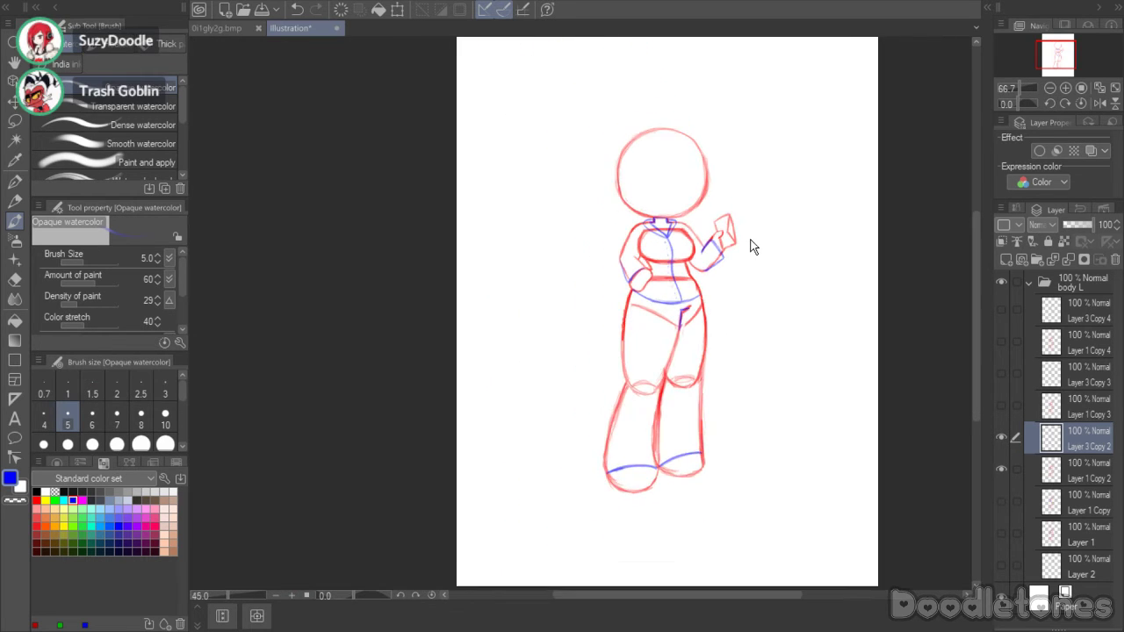
scroll(753, 188, up, 4)
scroll(713, 450, up, 5)
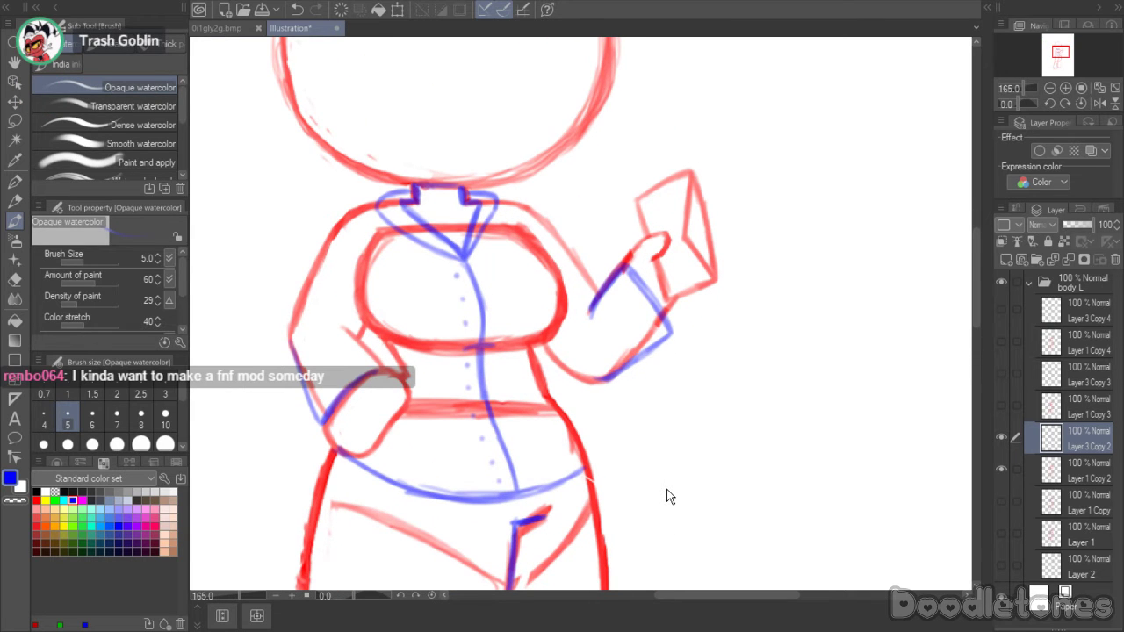
click(1068, 259)
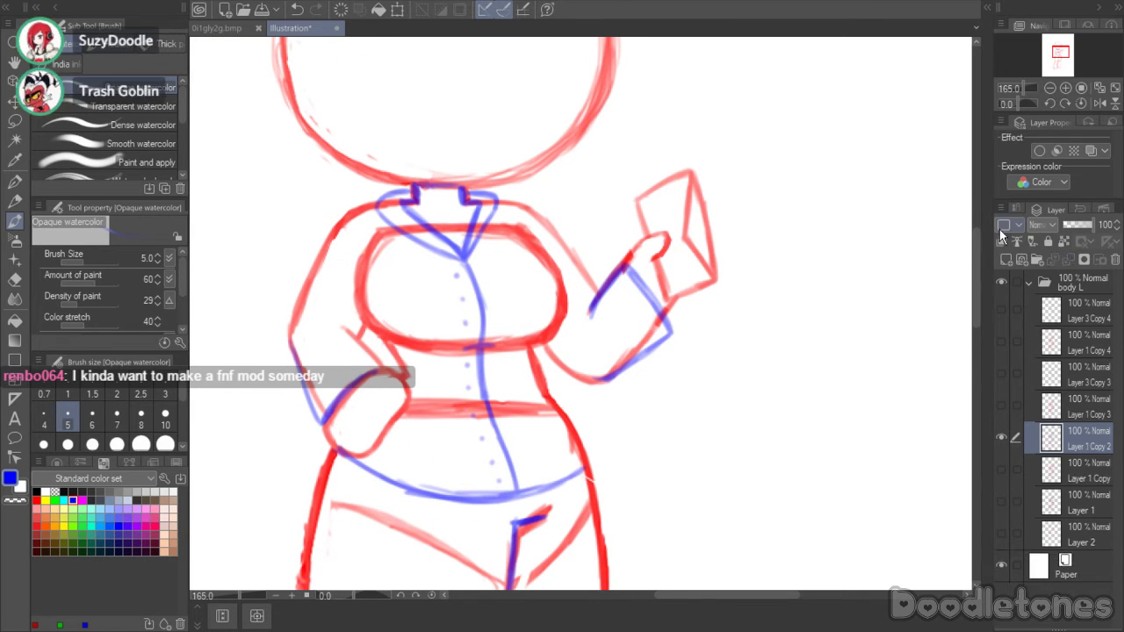
click(1002, 436)
click(1001, 434)
click(1002, 432)
- Show the folded-arm pose on Layer 1 Copy 3 with its outfit on Layer 3 Copy 3, and make Layer 3 Copy 3 active
click(1002, 406)
click(1002, 373)
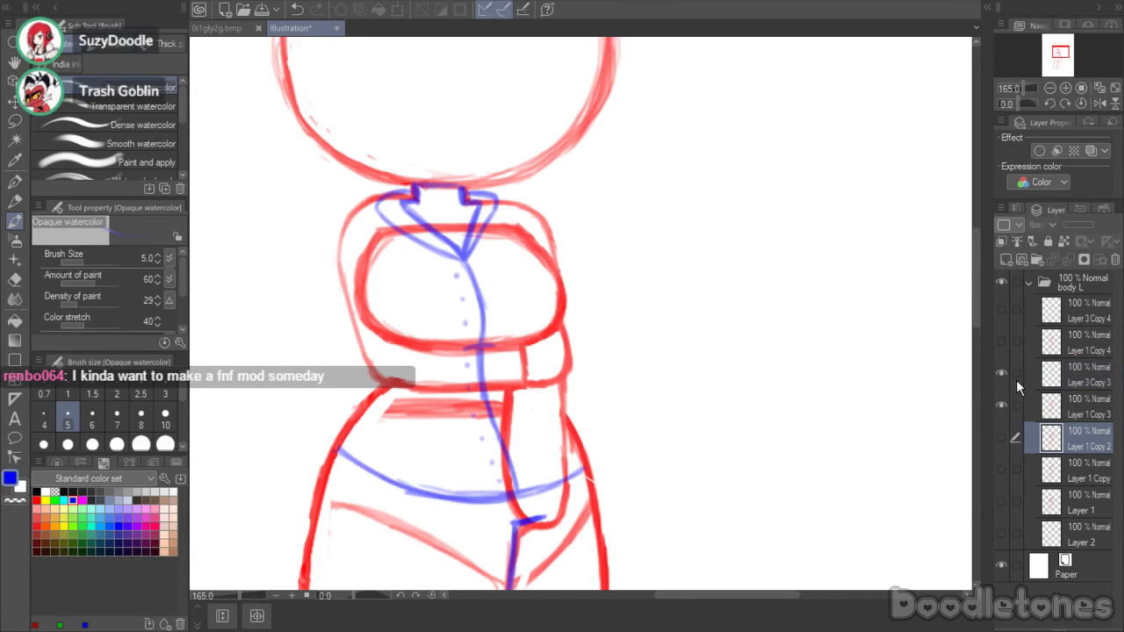
click(1035, 375)
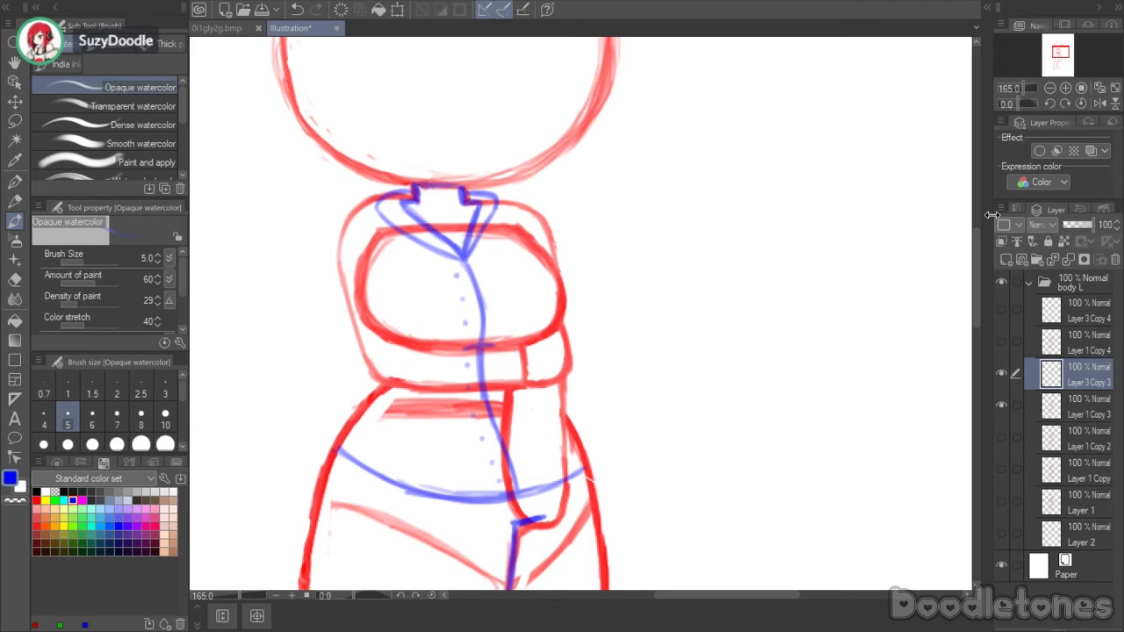
- Erase the shirt's centre line, buttons and hem where they cross the folded forearm and the hanging arm on Layer 3 Copy 3
click(15, 279)
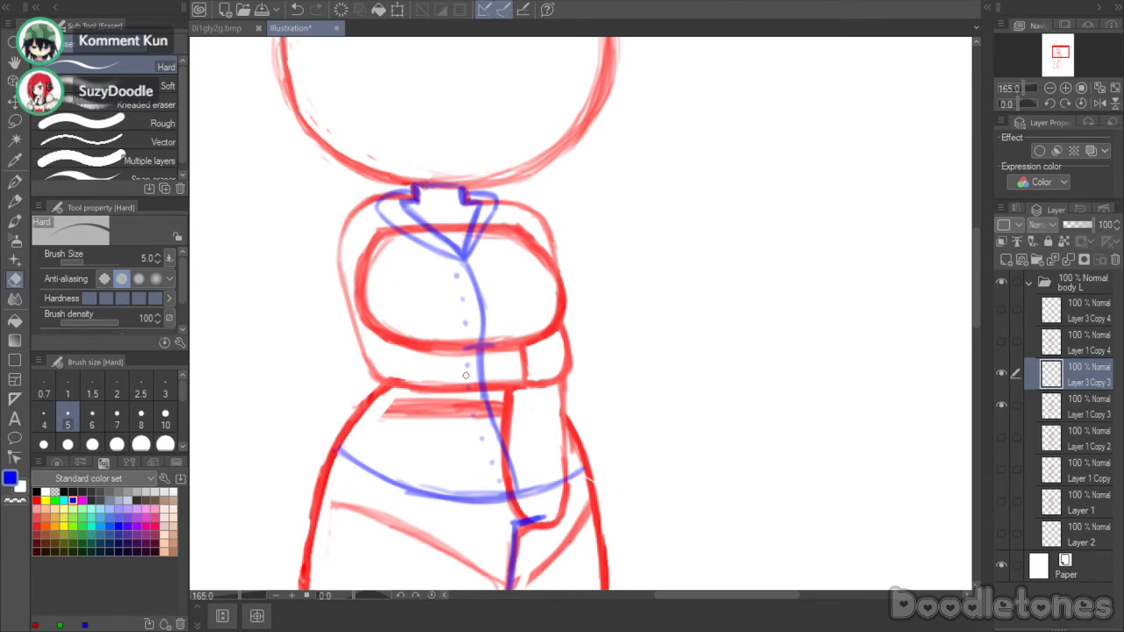
mouse_move(479, 372)
mouse_down()
mouse_move(472, 345)
mouse_move(492, 344)
mouse_move(485, 379)
mouse_up()
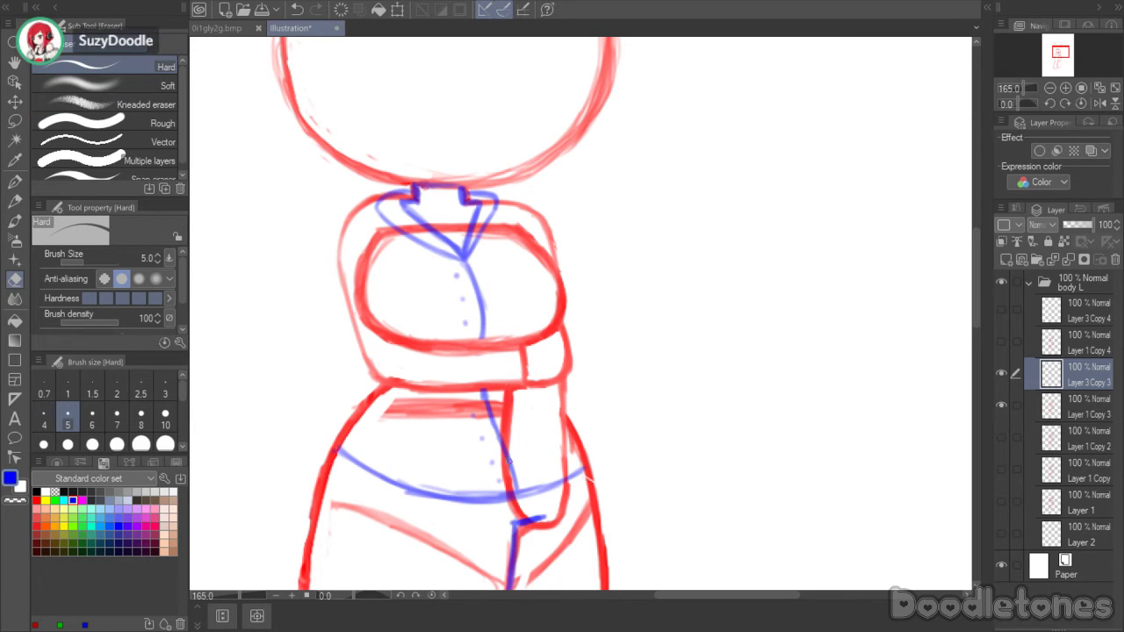
mouse_move(516, 497)
mouse_down()
mouse_move(526, 468)
mouse_move(536, 481)
mouse_move(527, 493)
mouse_move(561, 478)
mouse_move(534, 496)
mouse_move(530, 484)
mouse_move(555, 474)
mouse_move(528, 521)
mouse_up()
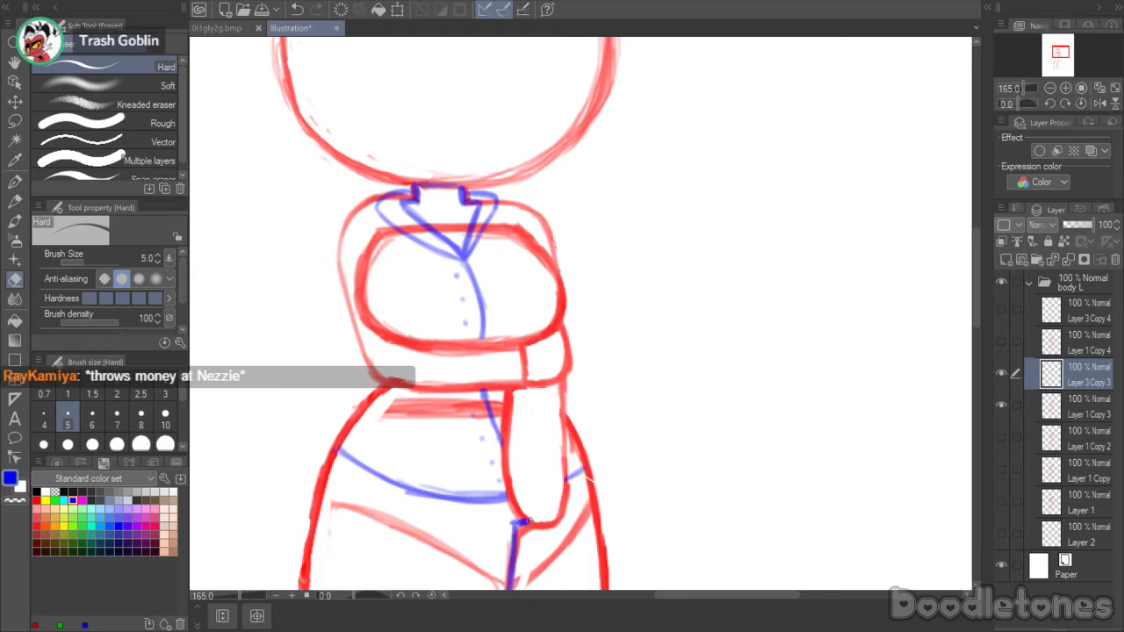
- Draw a blue cuff at the wrist end of the folded forearm and erase the shirt's centre line inside the sleeve
click(19, 217)
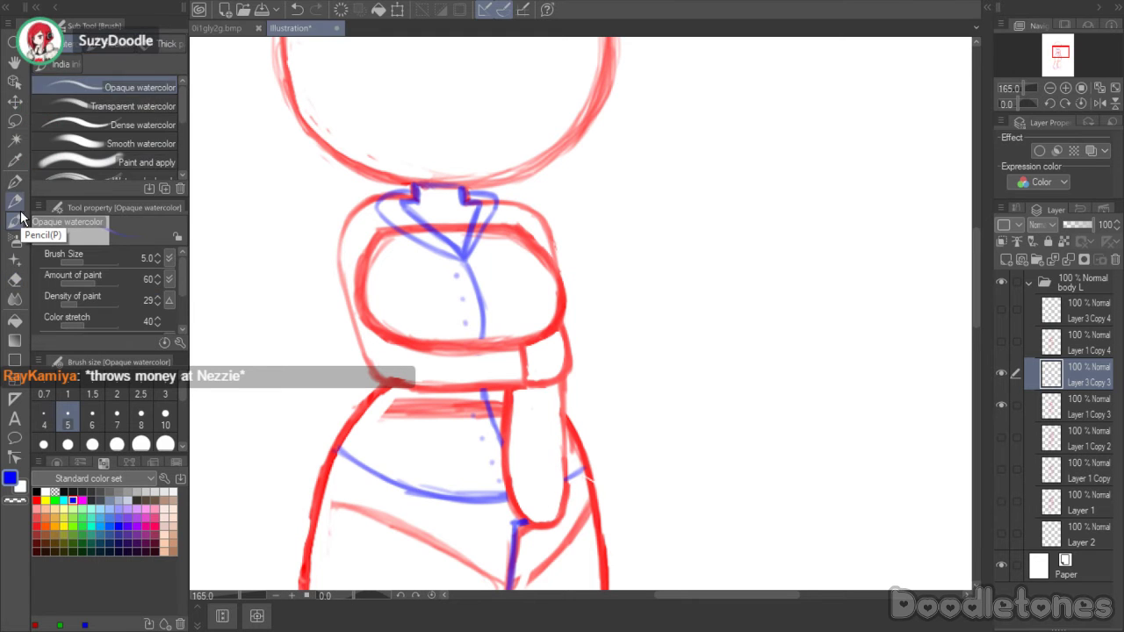
drag(524, 355, 523, 406)
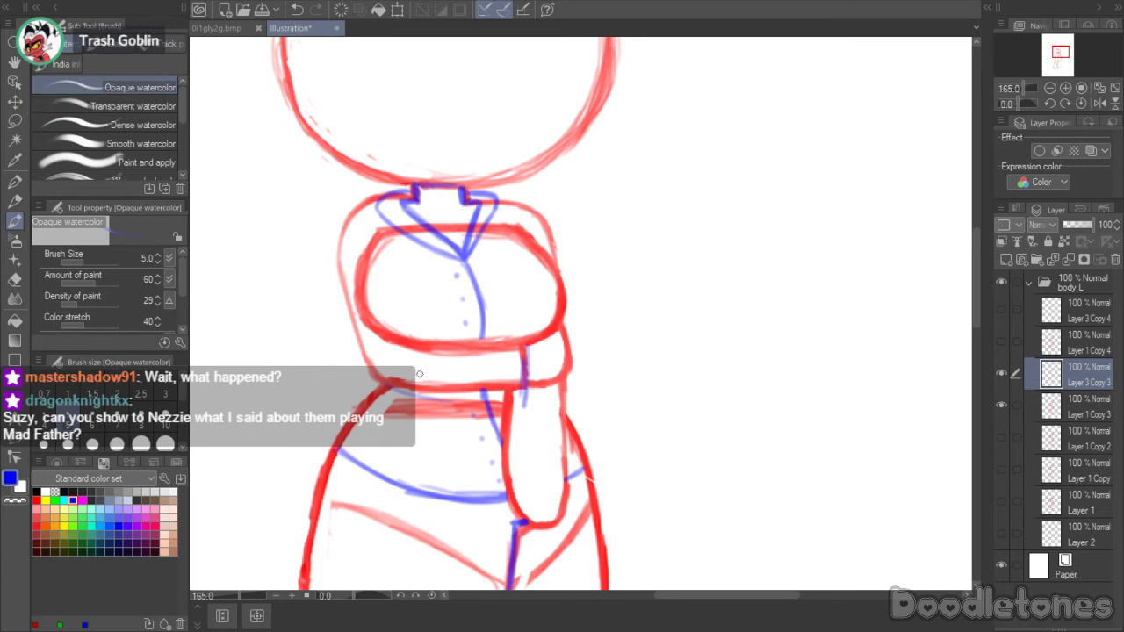
mouse_move(387, 392)
mouse_down()
mouse_move(521, 408)
mouse_move(522, 371)
mouse_up()
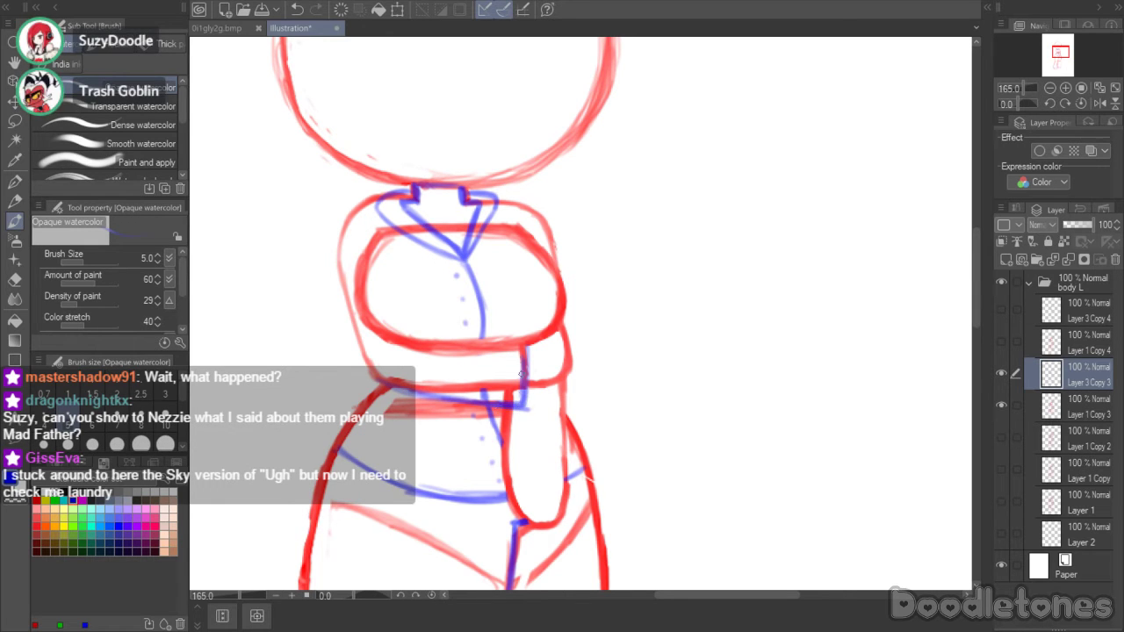
key(e)
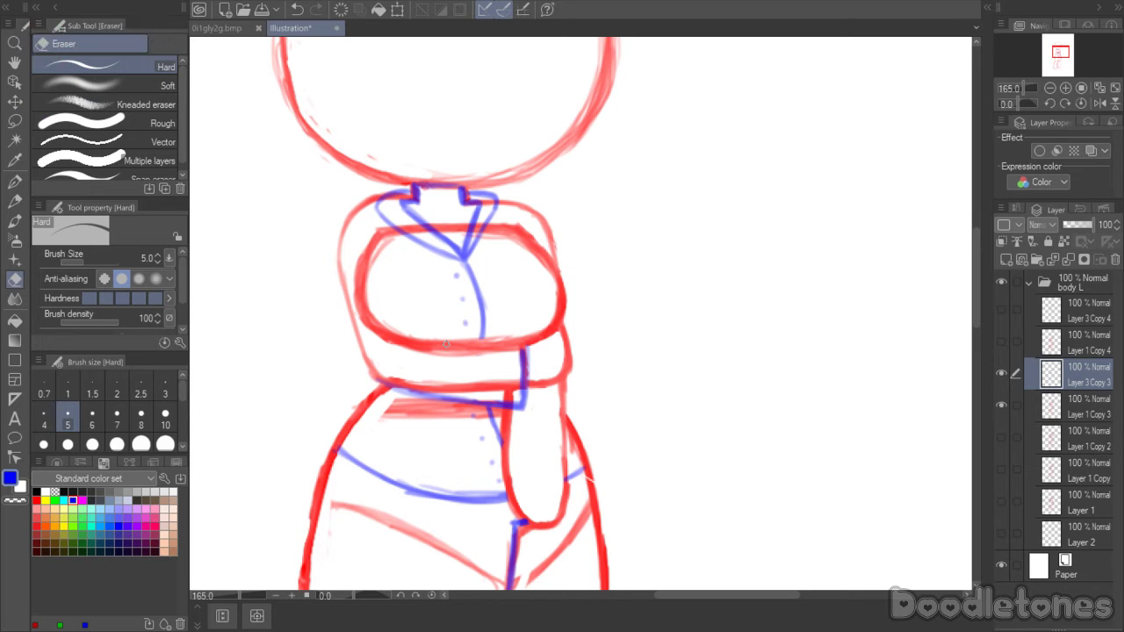
- Draw a blue flared sleeve around the hanging arm, ending at the shirt's hem
click(15, 218)
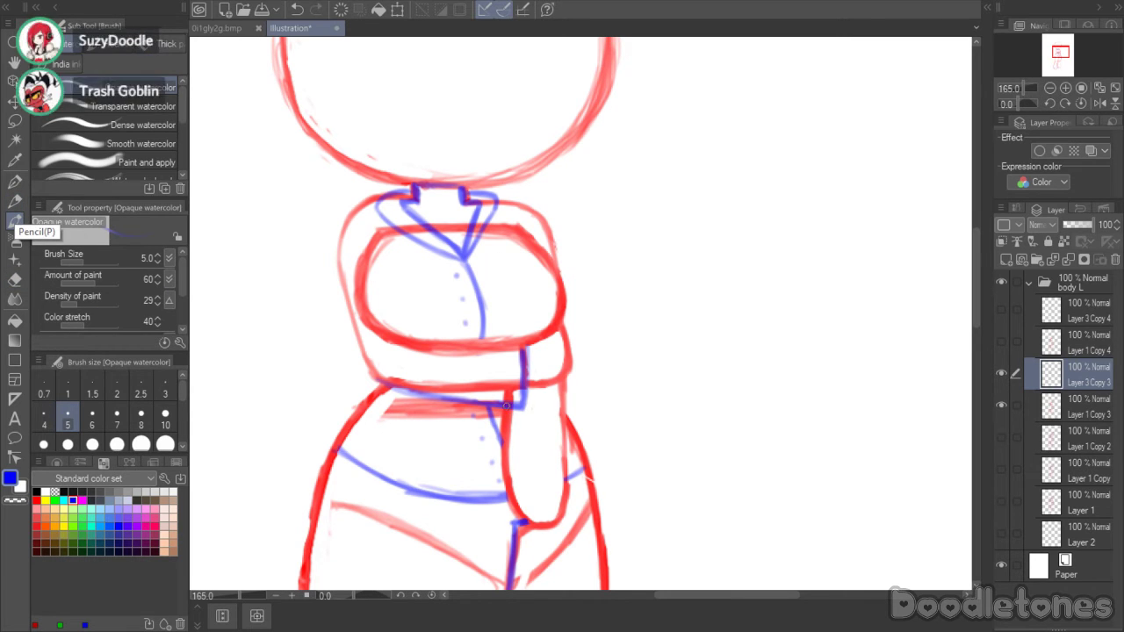
mouse_move(506, 415)
mouse_down()
mouse_move(495, 489)
mouse_move(521, 498)
mouse_move(582, 468)
mouse_up()
drag(562, 380, 580, 453)
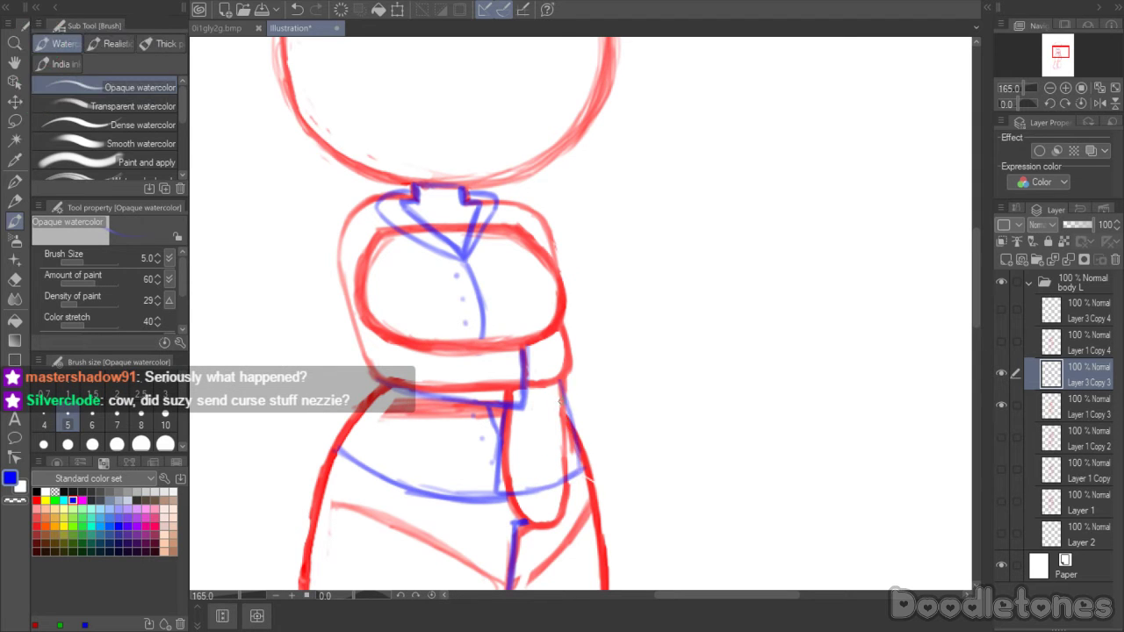
mouse_move(558, 395)
mouse_down()
mouse_move(579, 467)
mouse_move(526, 489)
mouse_move(539, 491)
mouse_move(503, 425)
mouse_up()
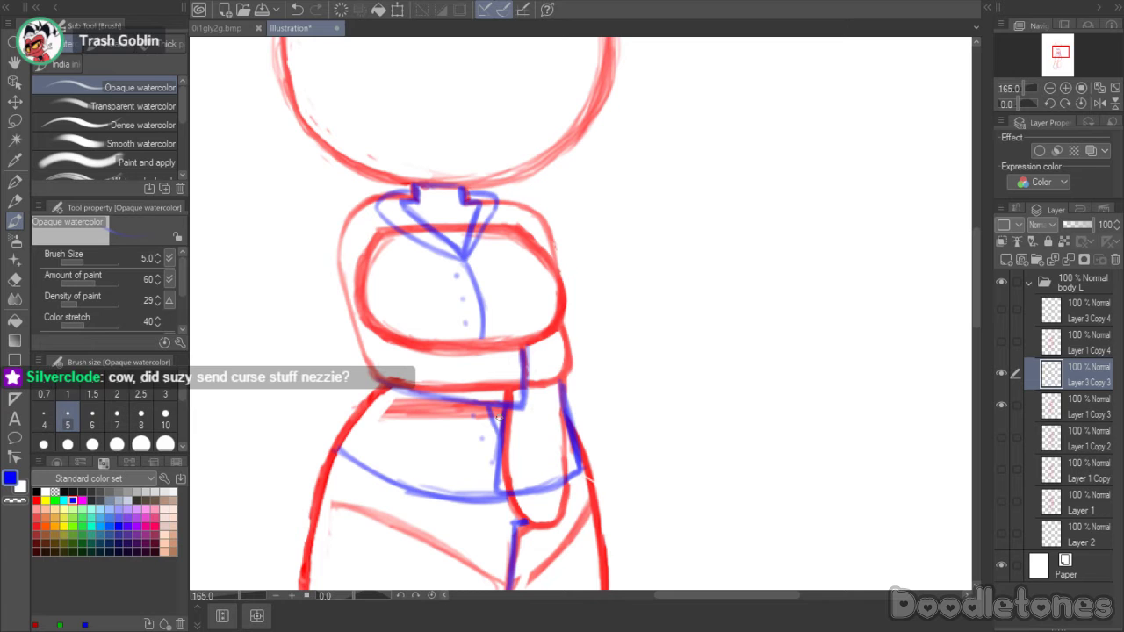
- Merge Layer 3 Copy 3 down into Layer 1 Copy 3 and hide the merged layer
click(1066, 256)
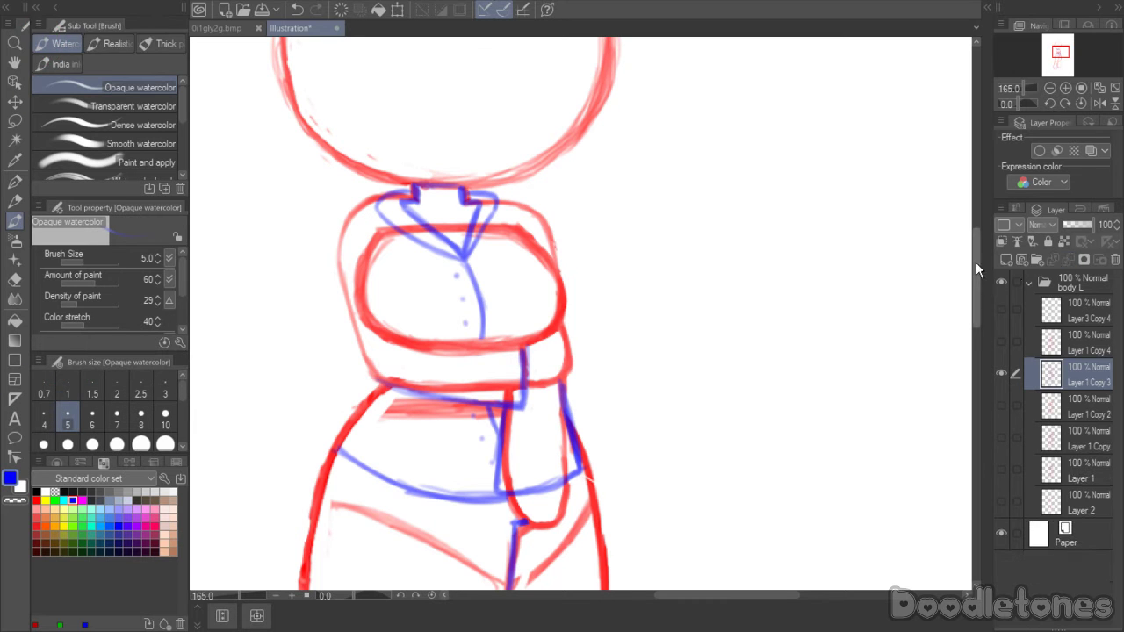
drag(976, 262, 979, 289)
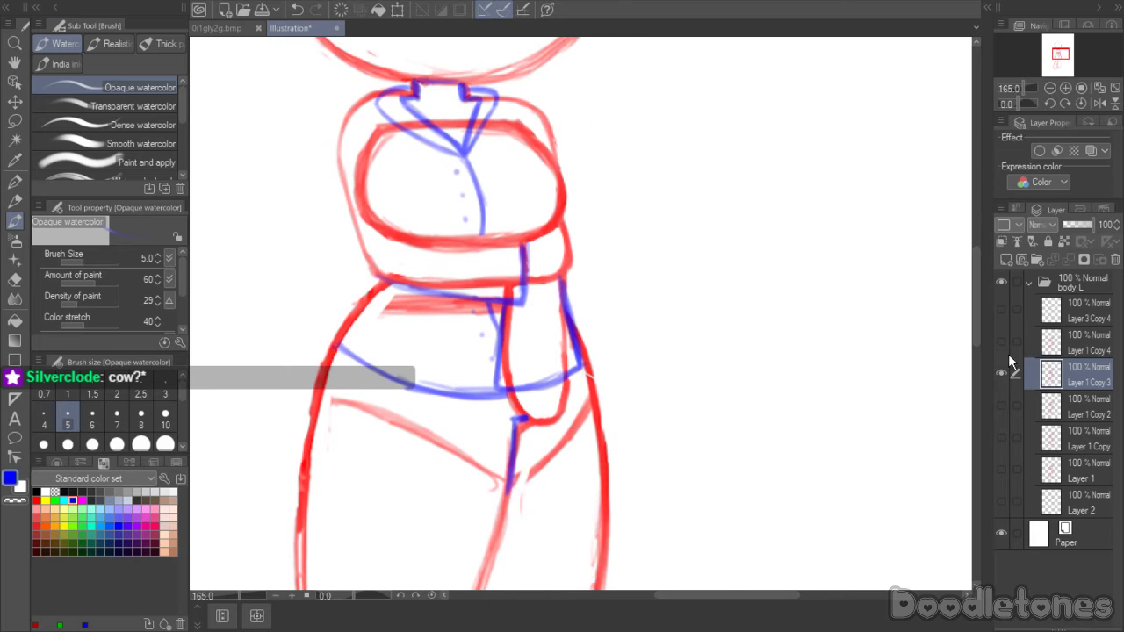
click(1002, 373)
- Show the crossed-arms pose on Layer 1 Copy 4 with its outfit on Layer 3 Copy 4, and make Layer 3 Copy 4 active
click(1001, 341)
click(1001, 310)
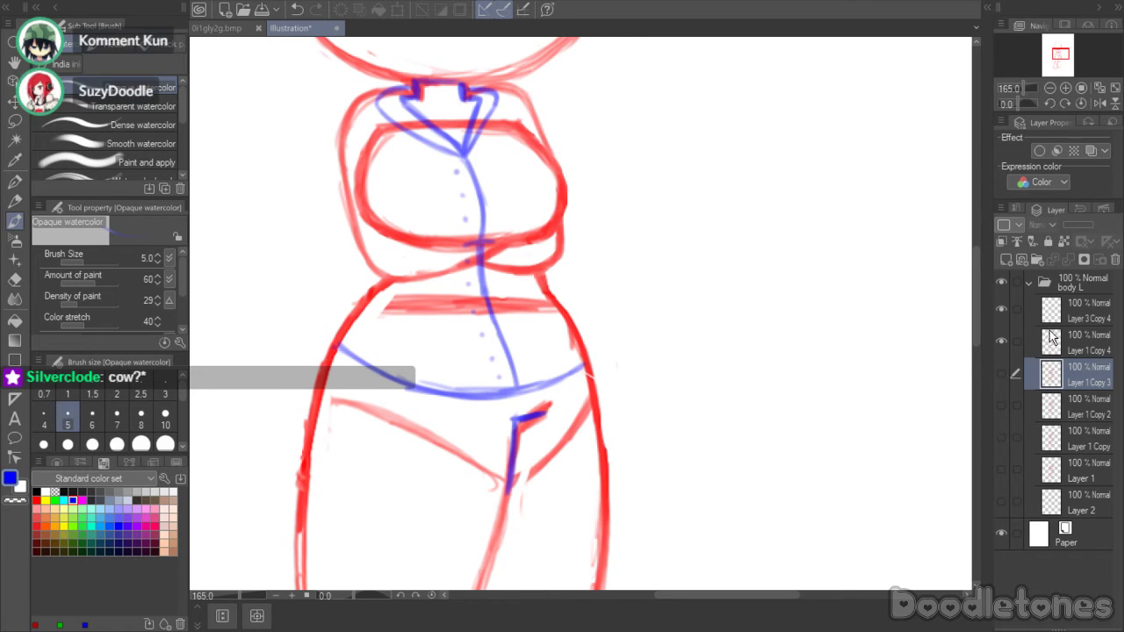
click(1052, 312)
drag(977, 334, 971, 269)
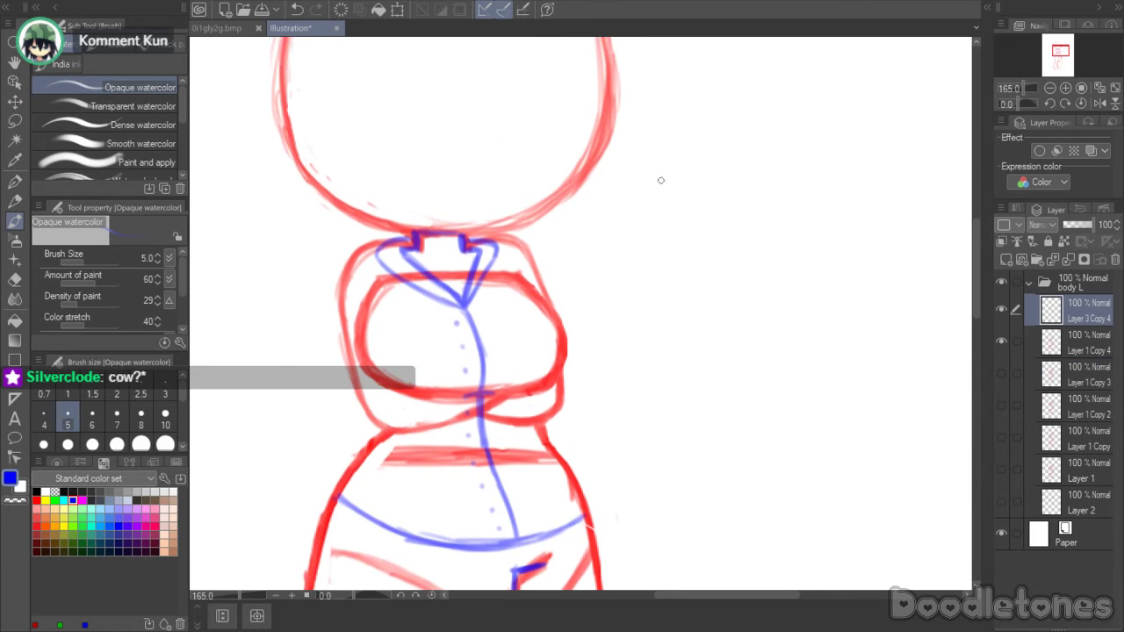
- Erase the shirt's centre line where it crosses the folded arms, and merge Layer 3 Copy 4 down into Layer 1 Copy 4
key(g)
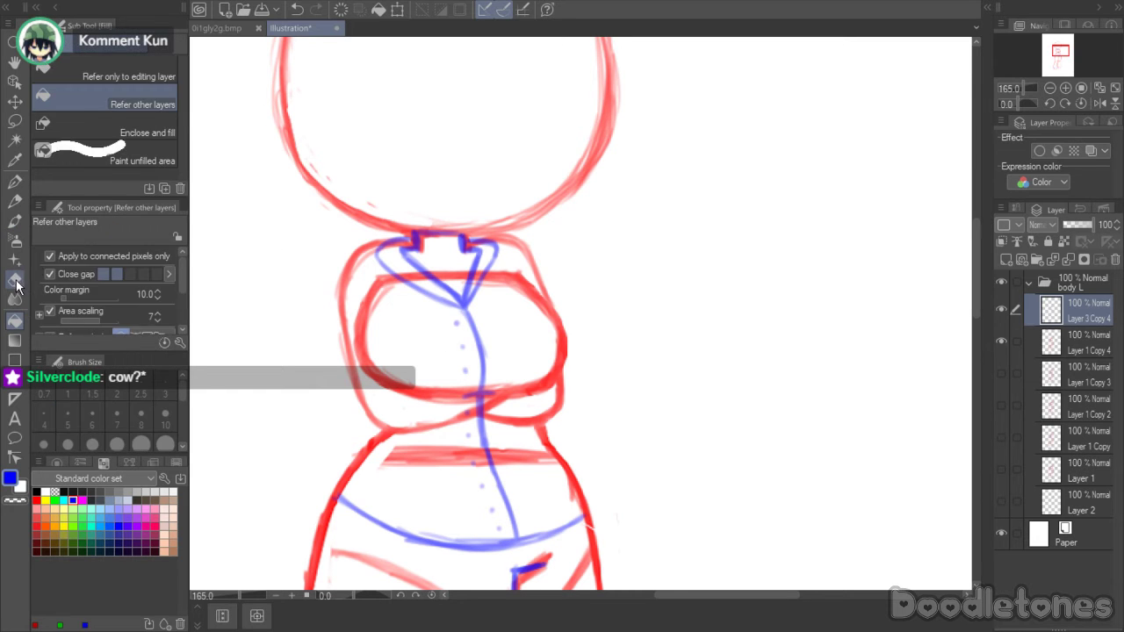
key(e)
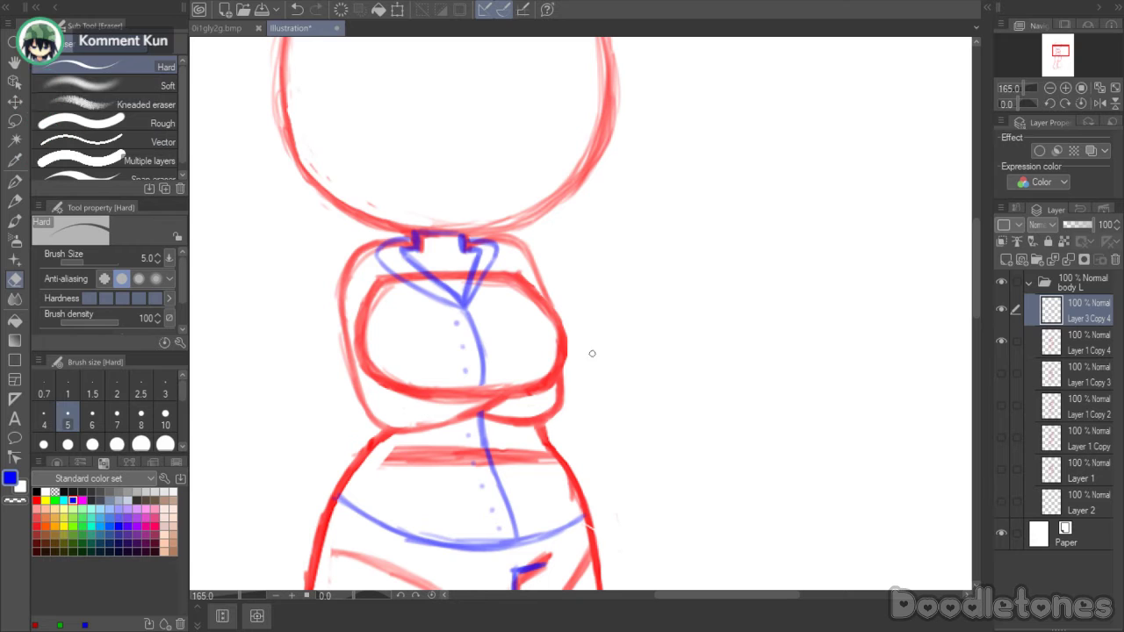
click(1067, 261)
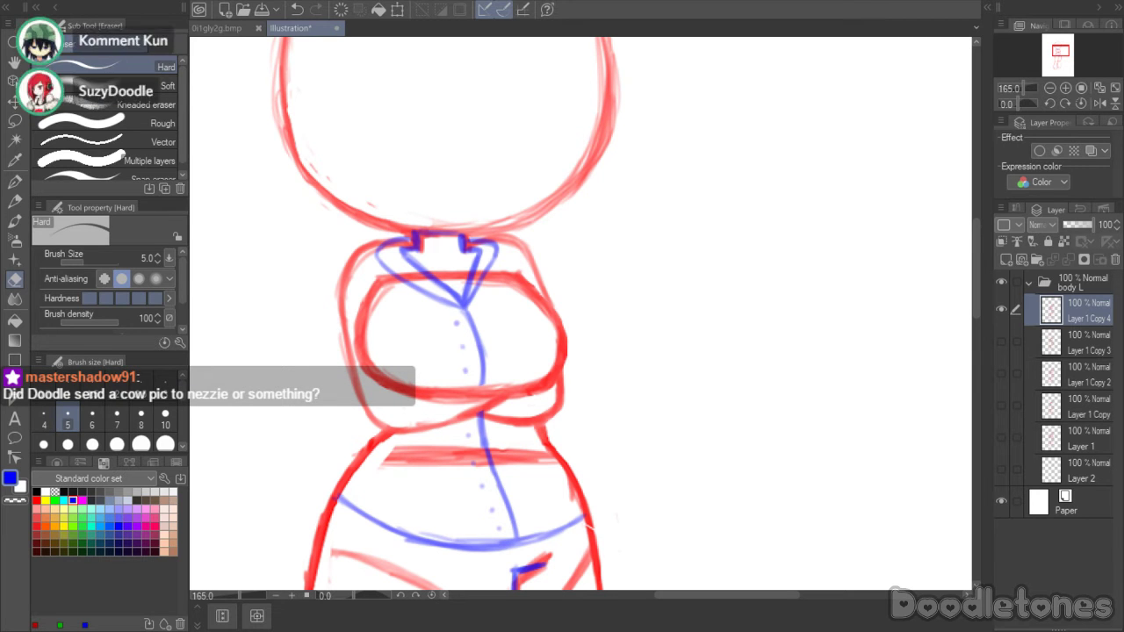
- Switch to the browser to view the sliding cow tweet, and return to the illustration in Clip Studio Paint
key(alt+Tab)
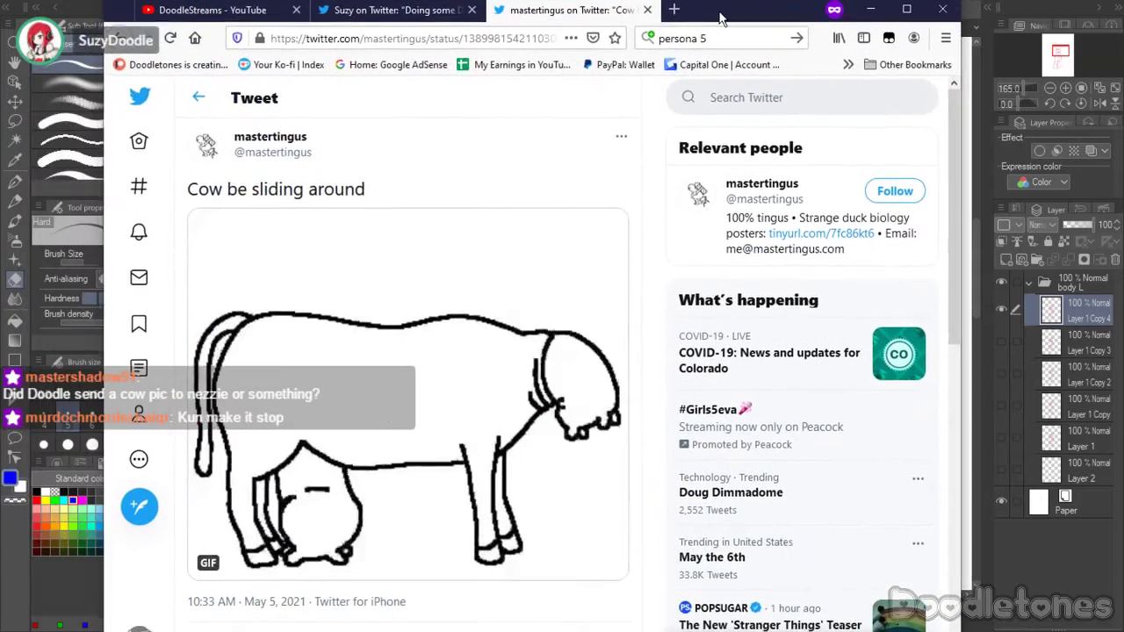
scroll(654, 268, down, 1)
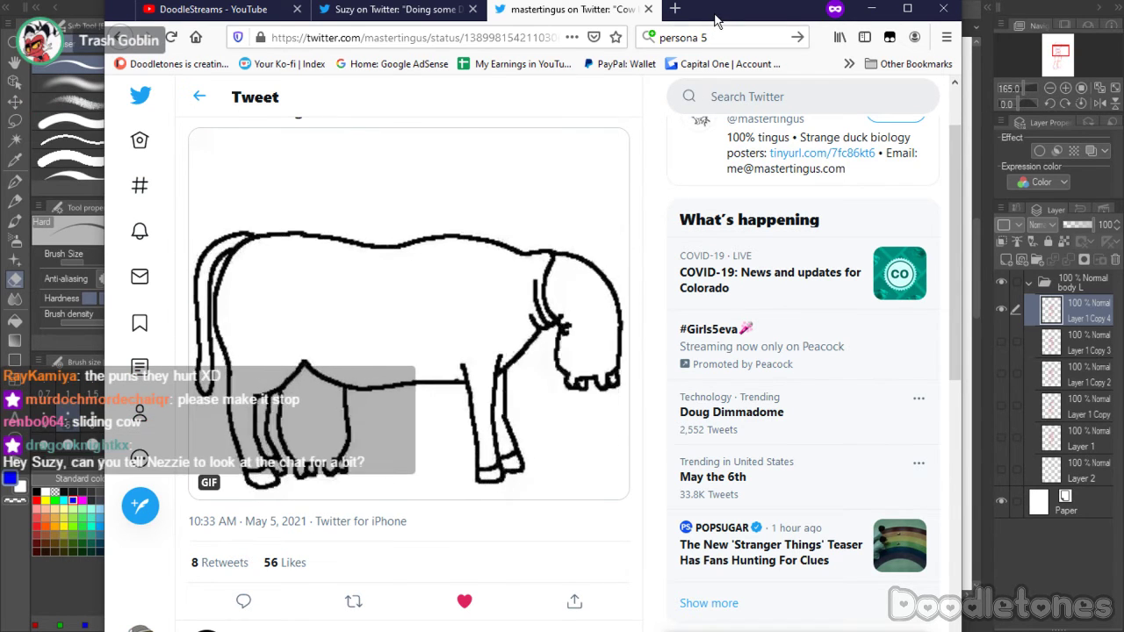
drag(716, 20, 2, 87)
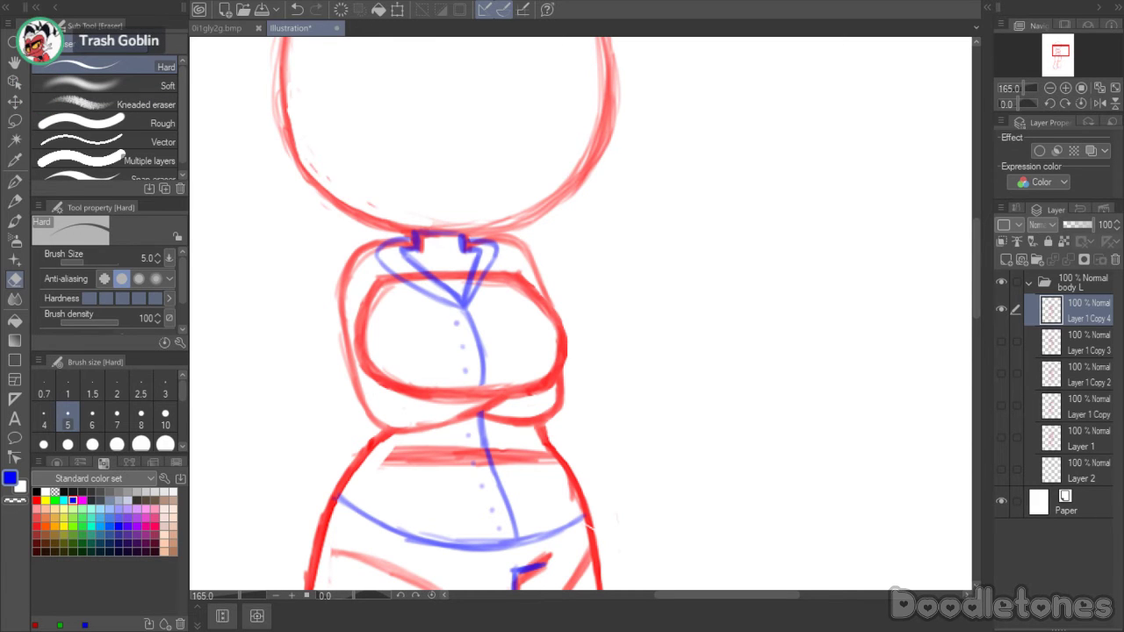
- Examine each merged pose and the hair sketch by showing and hiding the layers in the body folder one at a time
scroll(732, 327, down, 8)
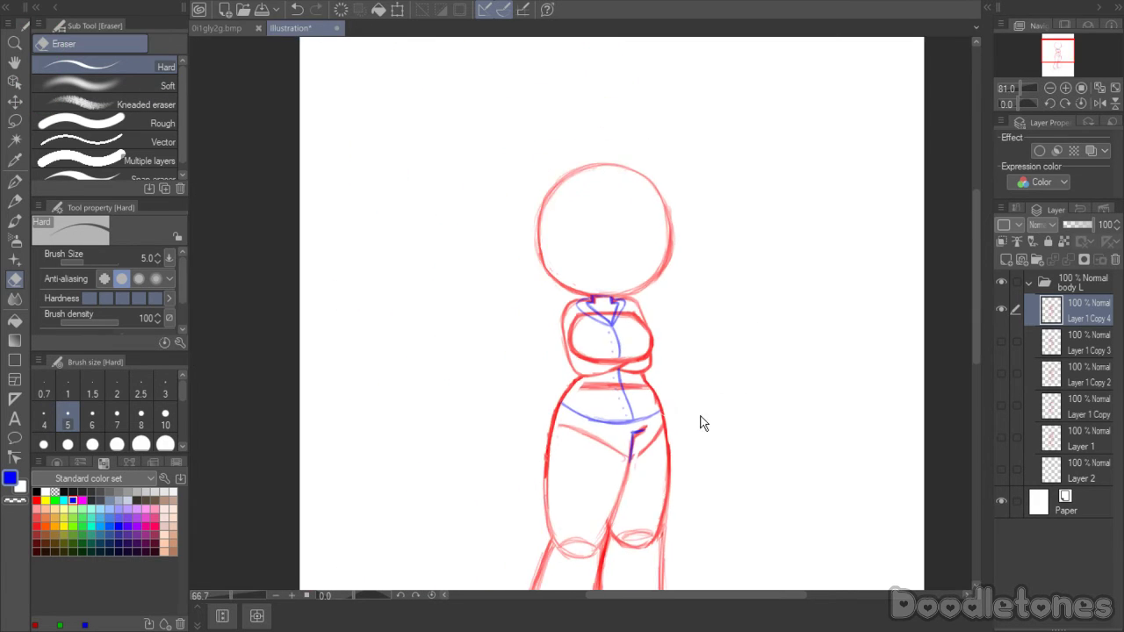
drag(628, 596, 666, 603)
scroll(689, 382, up, 1)
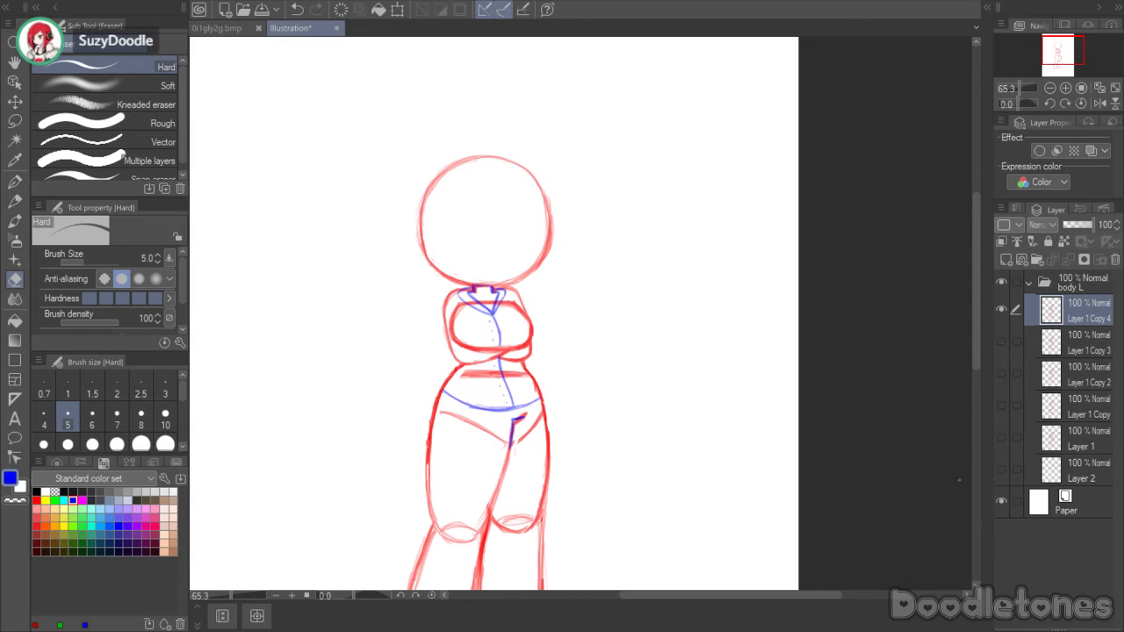
click(998, 323)
click(998, 342)
click(998, 342)
click(1000, 371)
click(1000, 371)
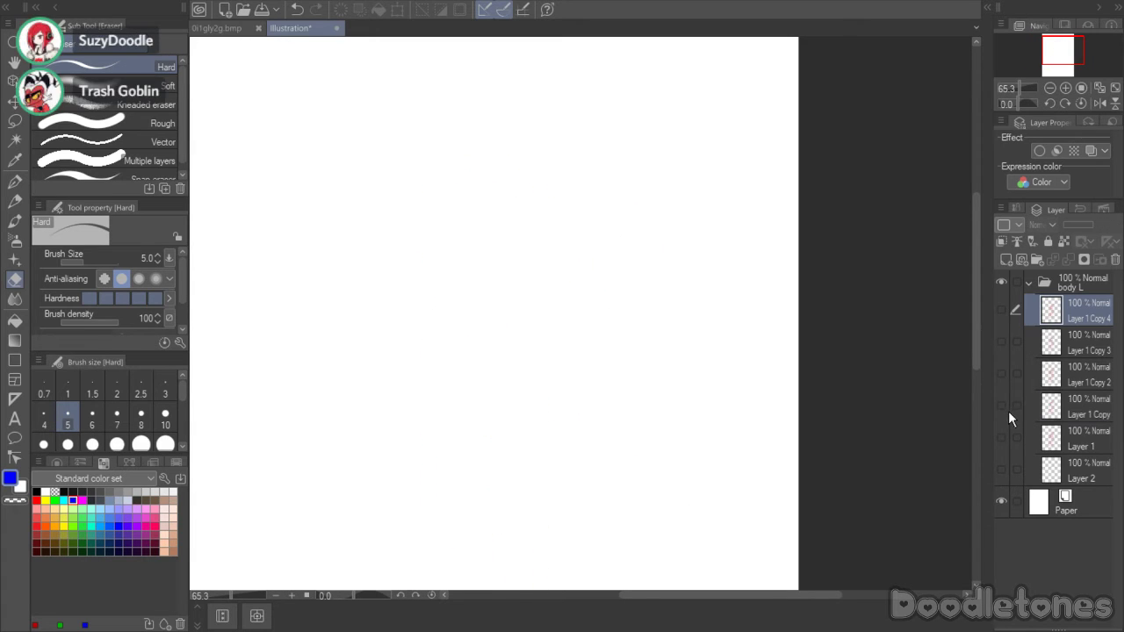
click(1009, 411)
click(1008, 404)
click(1007, 404)
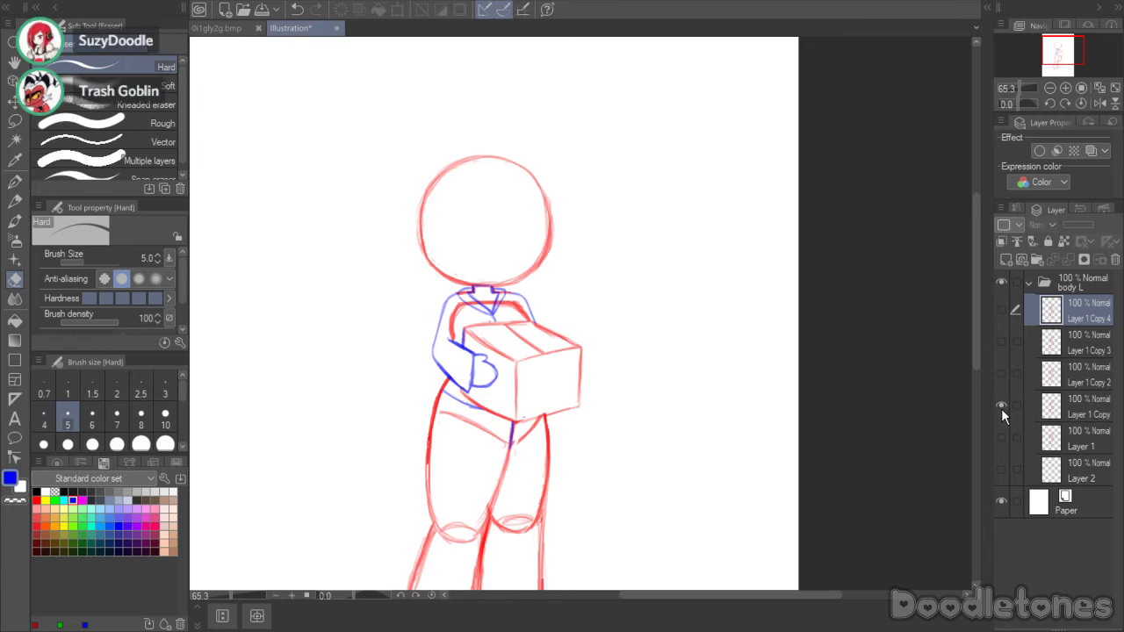
click(1002, 406)
click(1002, 435)
click(1003, 435)
click(1002, 464)
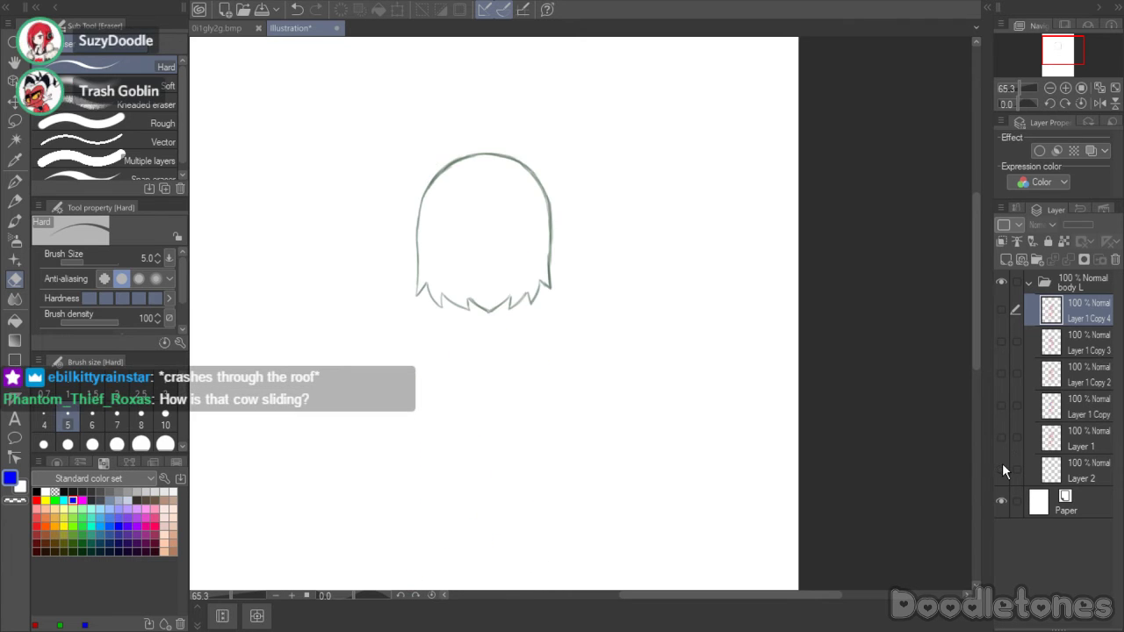
click(1003, 465)
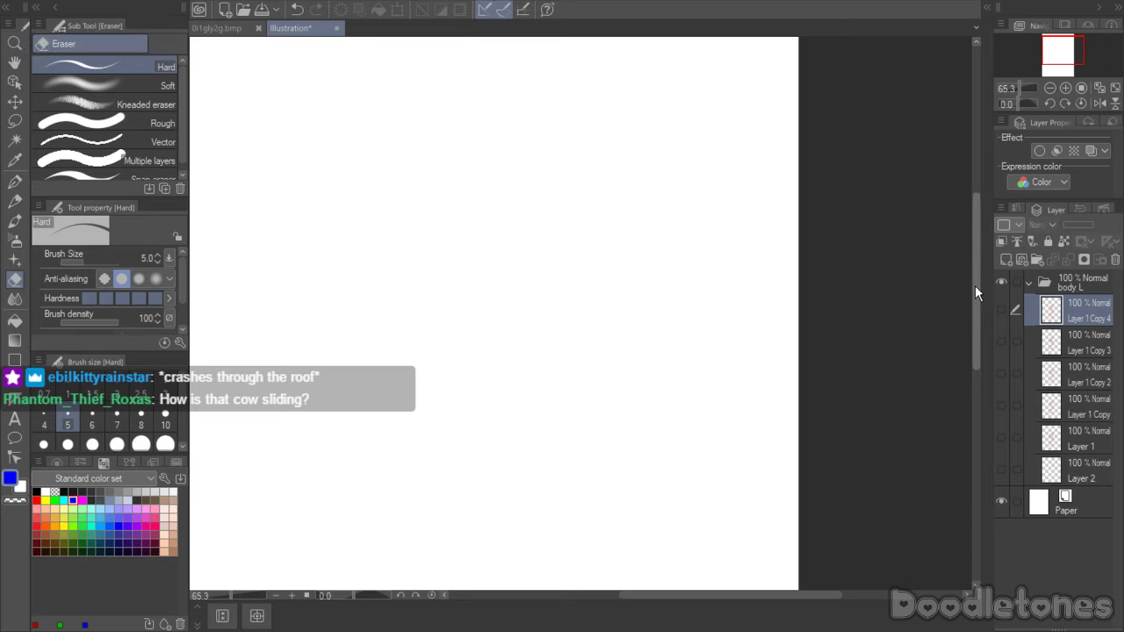
- Make every layer in the body folder visible, from Layer 2 up to Layer 1 Copy 4, with the whole canvas in view
drag(1008, 474, 1002, 437)
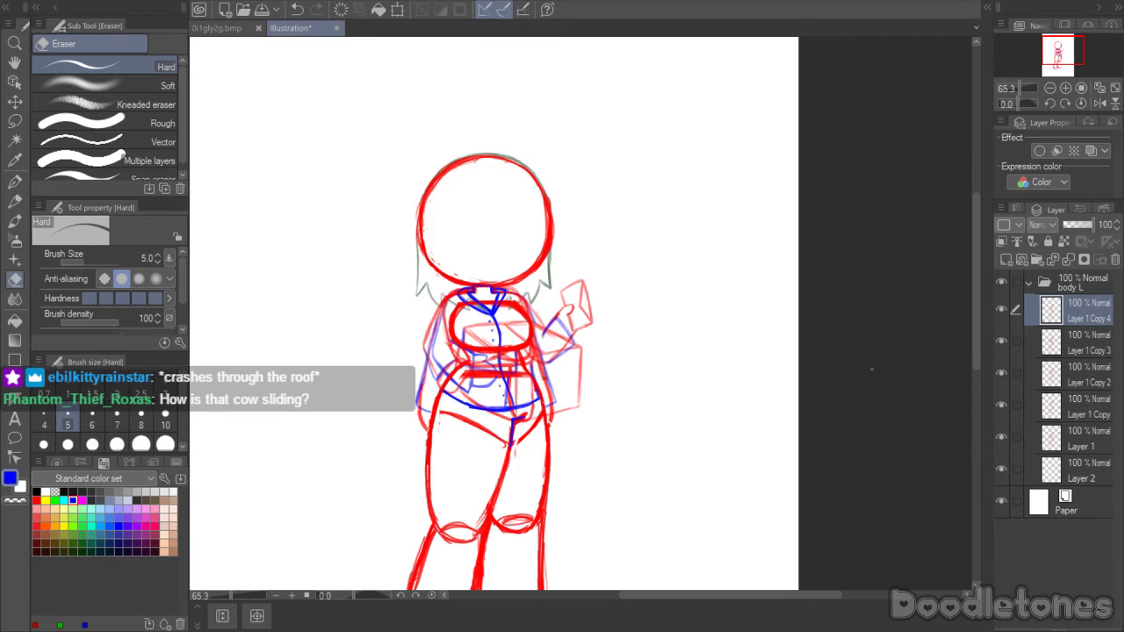
scroll(965, 332, down, 3)
drag(977, 332, 977, 381)
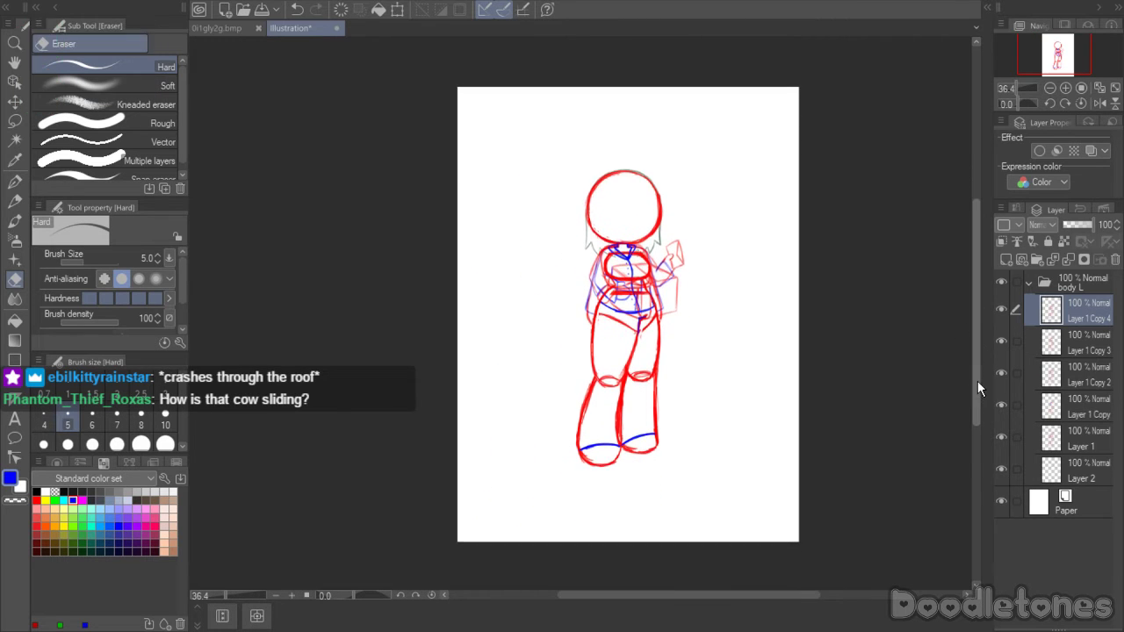
- Crop the canvas closely around the figure on all four sides, to about 456 × 1122 px
click(18, 2)
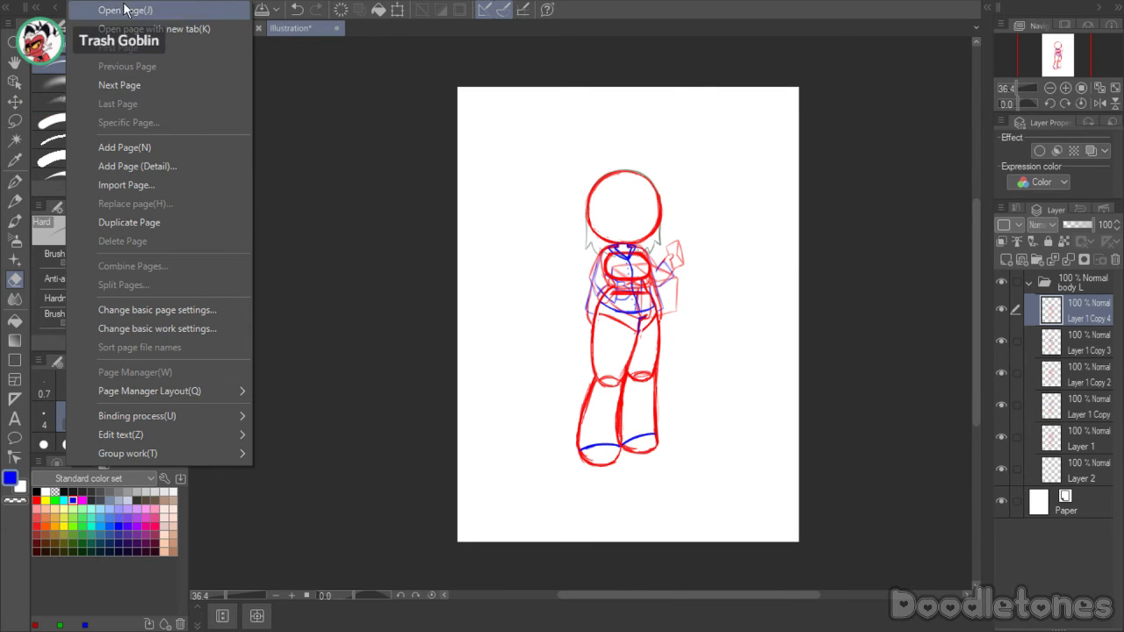
mouse_move(17, 5)
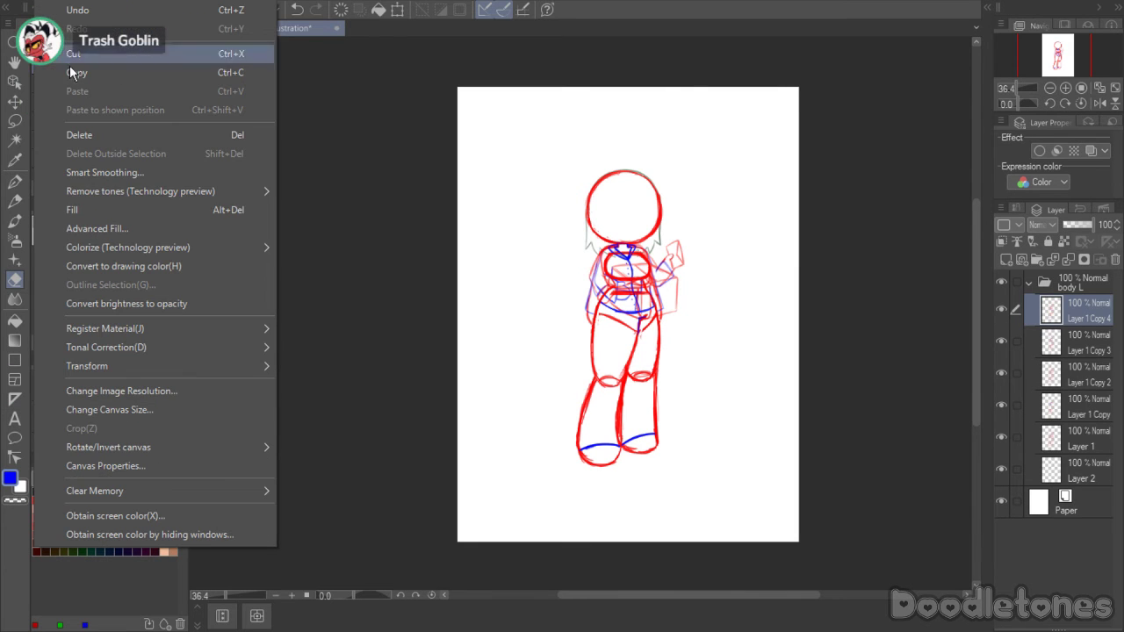
click(124, 410)
drag(628, 545, 629, 479)
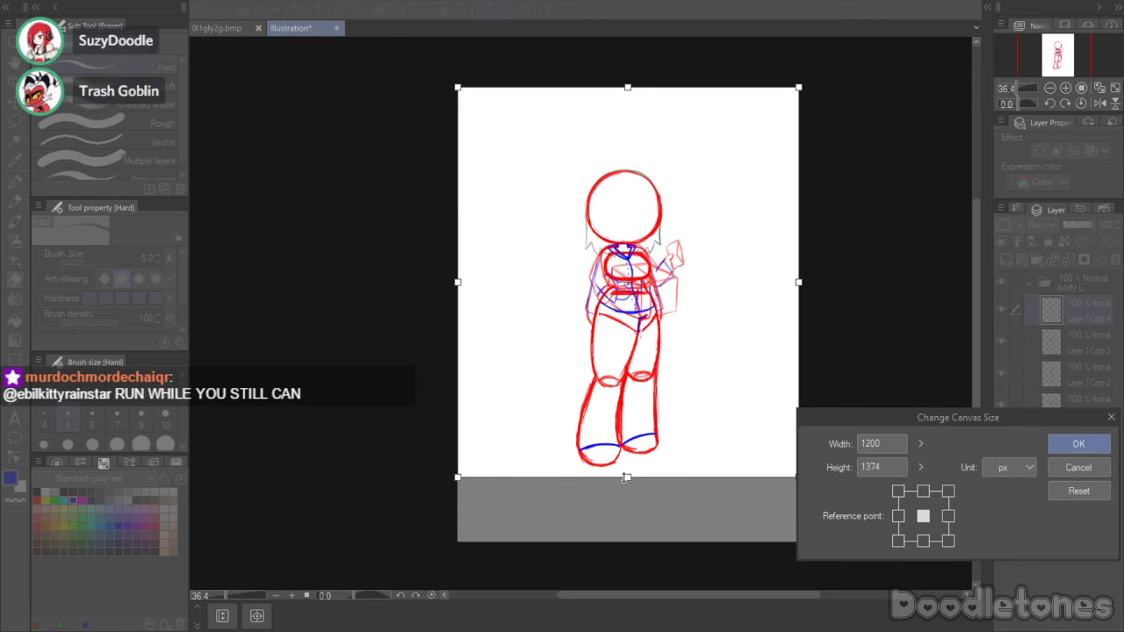
drag(628, 88, 628, 158)
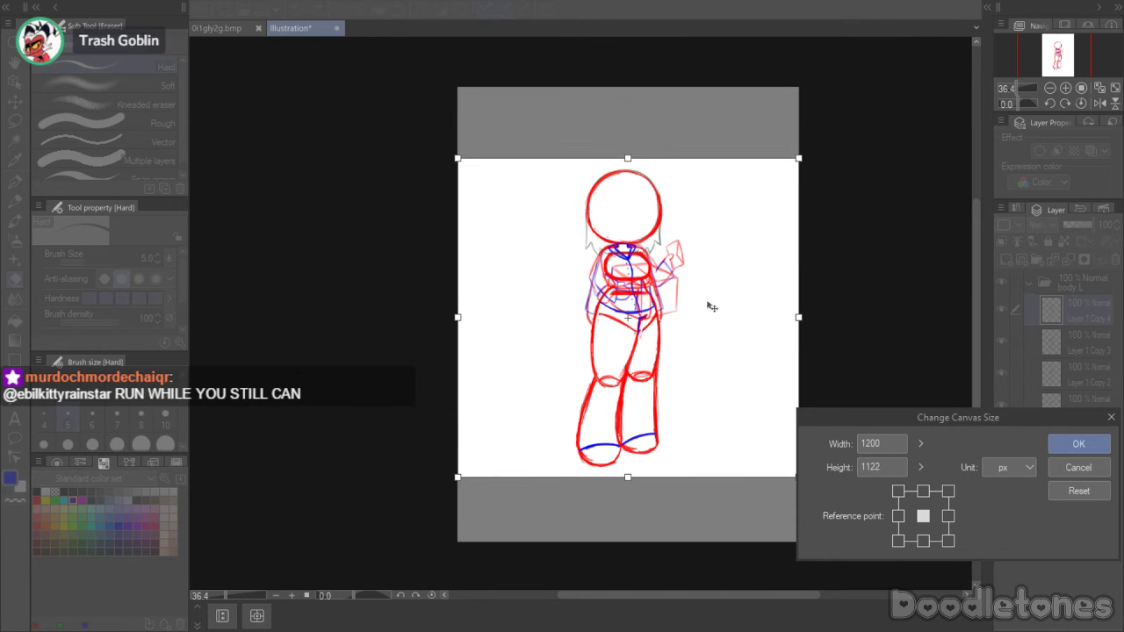
drag(800, 318, 699, 318)
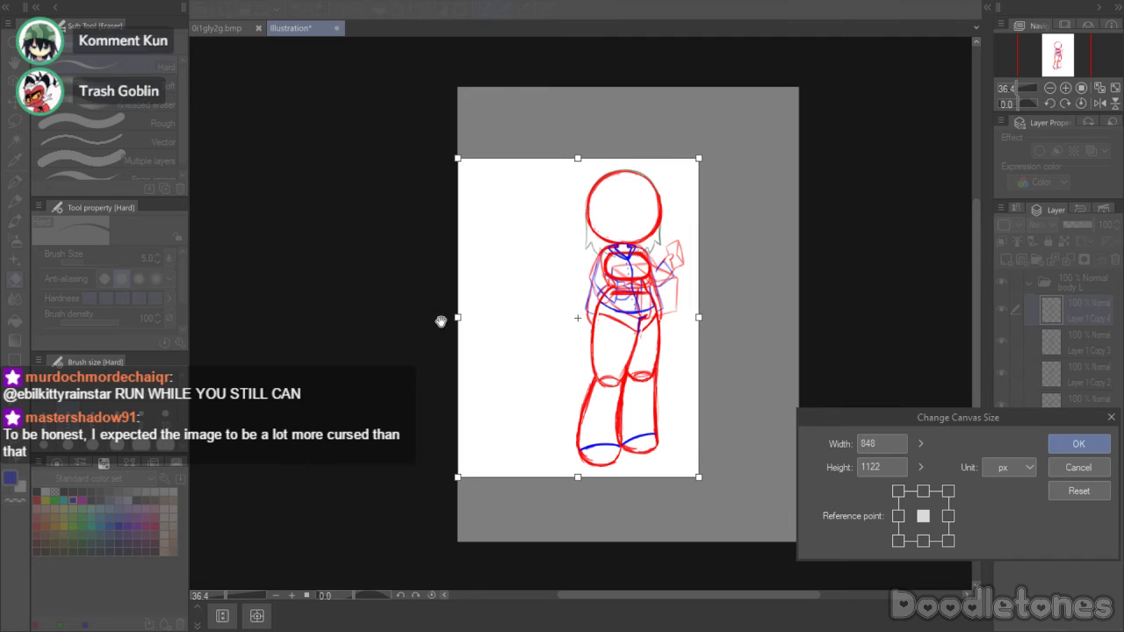
drag(449, 320, 565, 336)
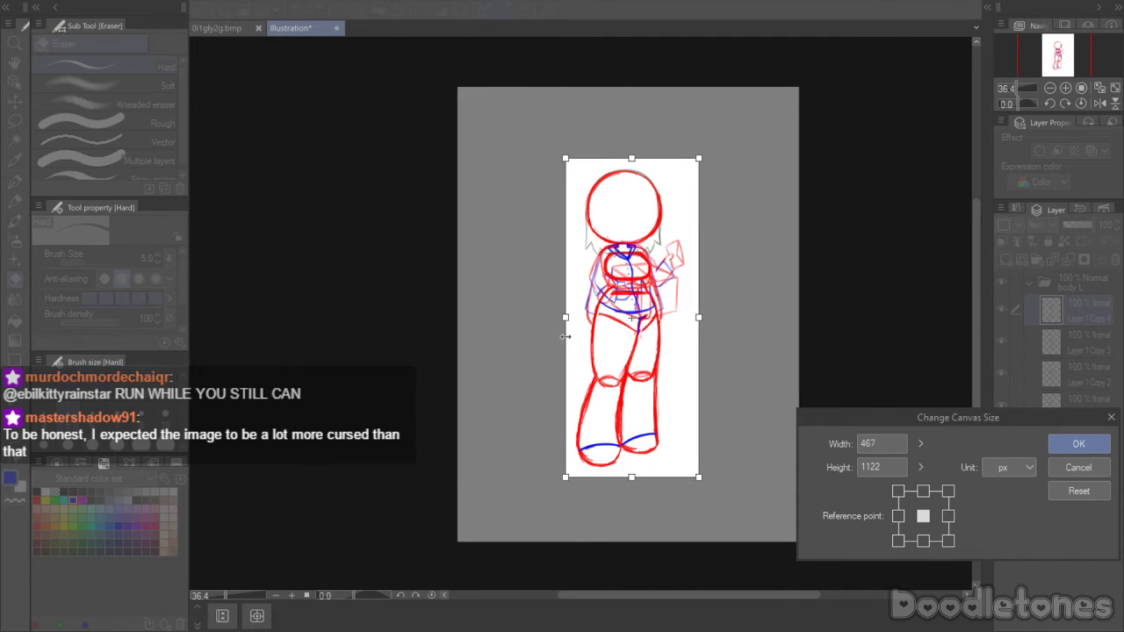
drag(697, 318, 694, 318)
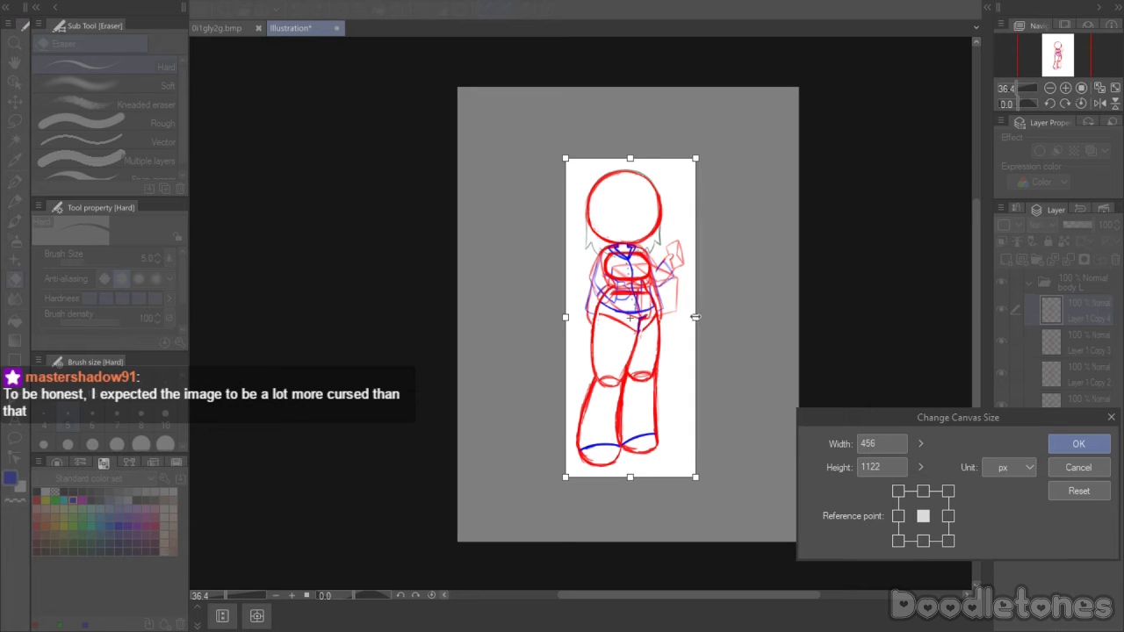
click(1085, 446)
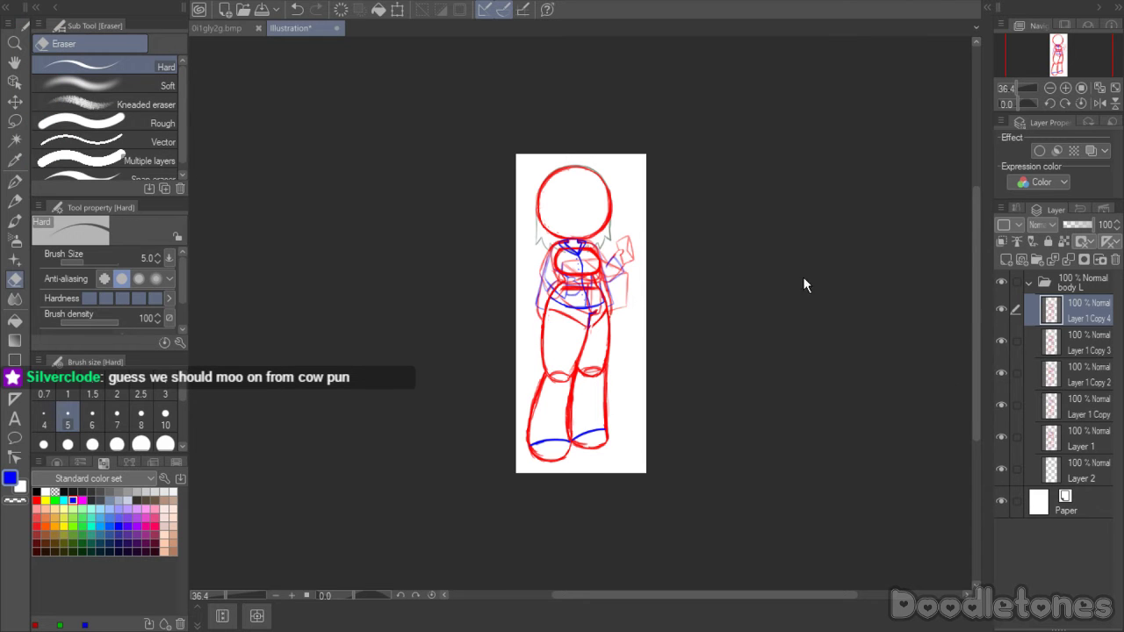
- Extend the canvas above the head to a height of 1151 px, keeping the other edges in place
scroll(666, 175, up, 2)
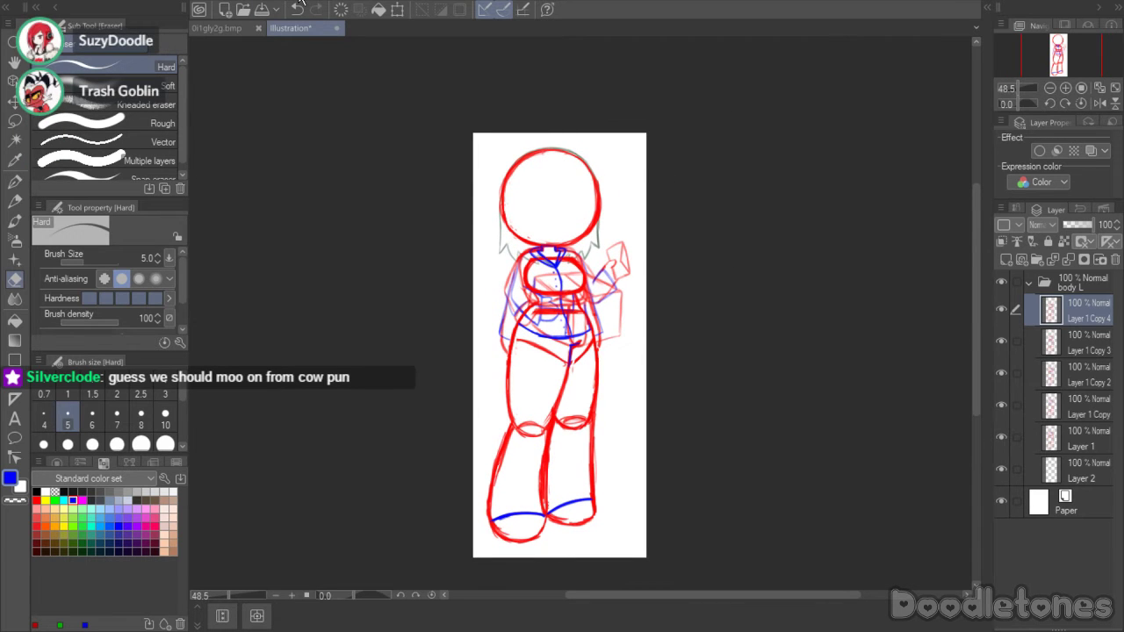
click(115, 3)
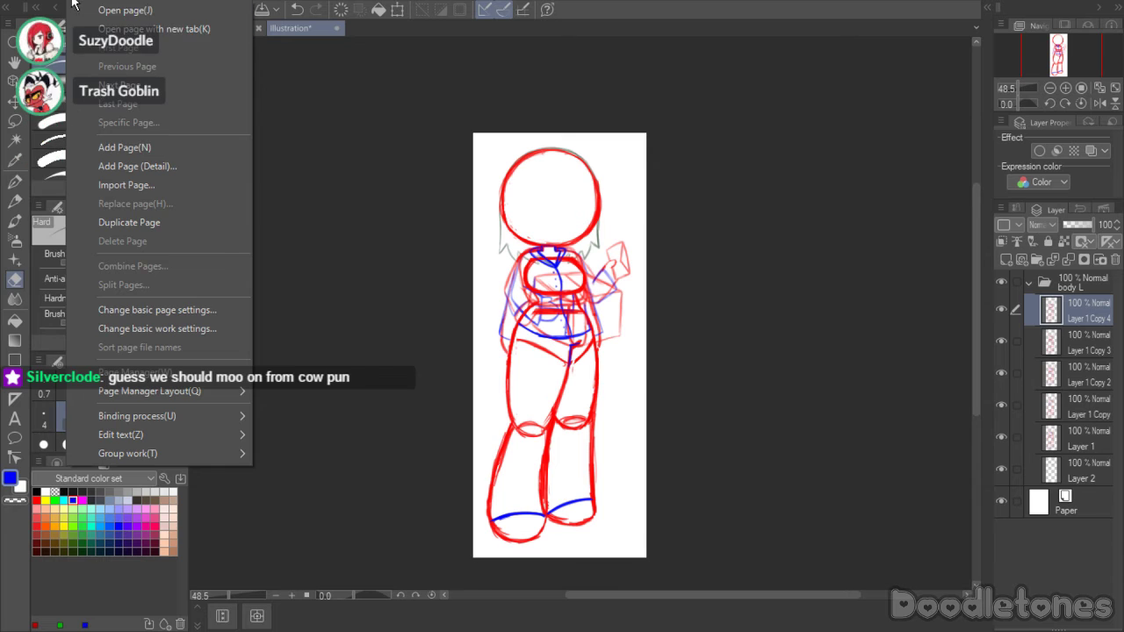
mouse_move(48, 0)
click(138, 418)
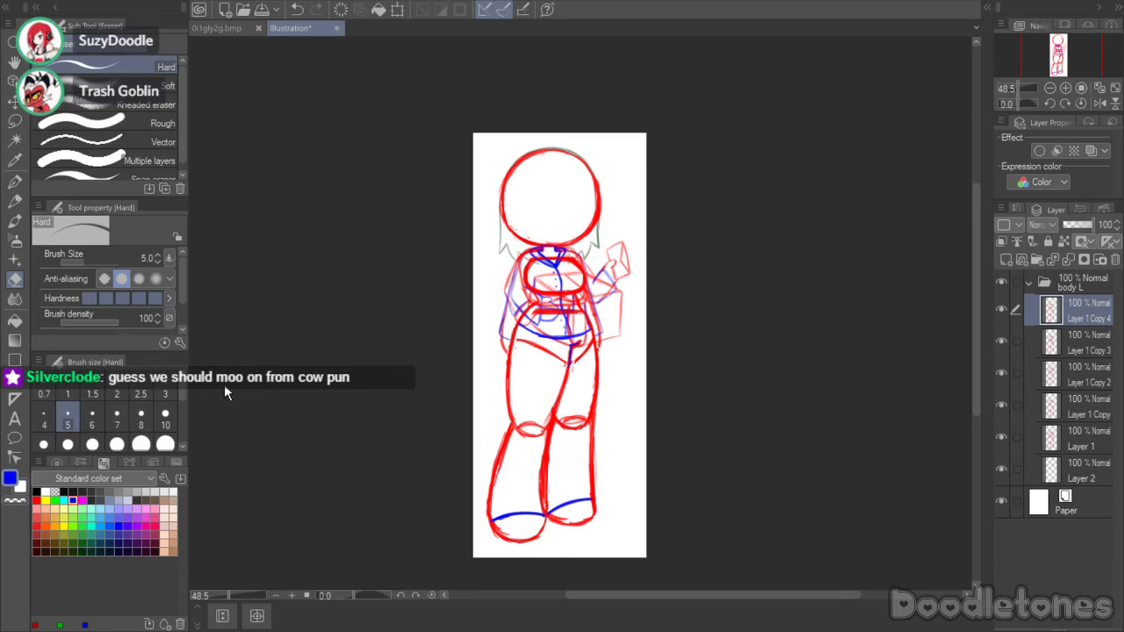
drag(560, 132, 560, 121)
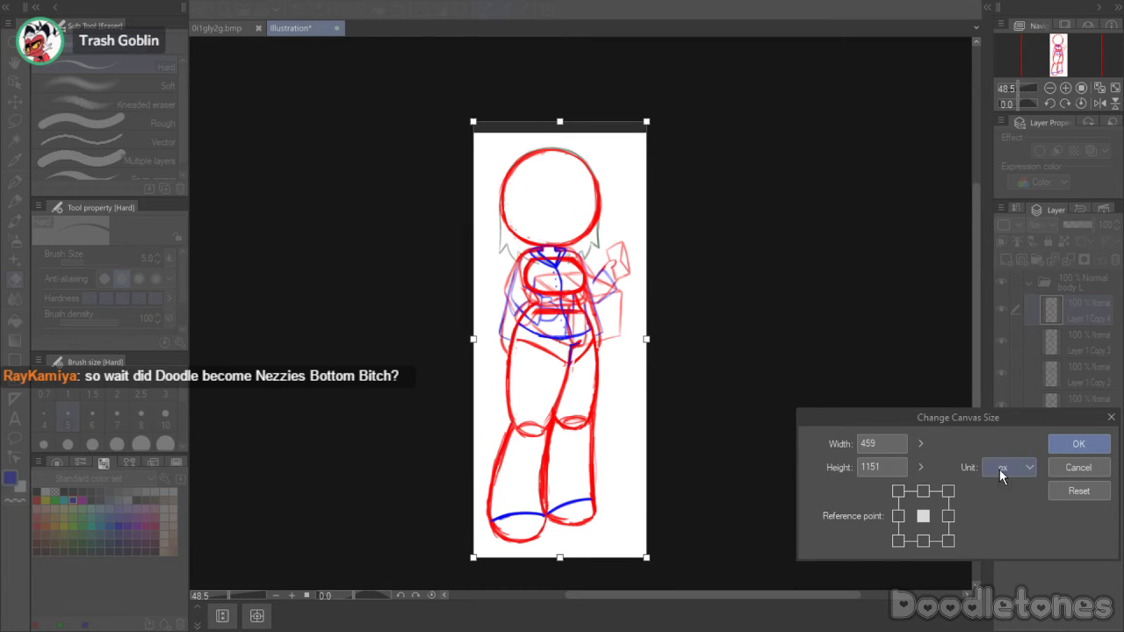
click(1057, 447)
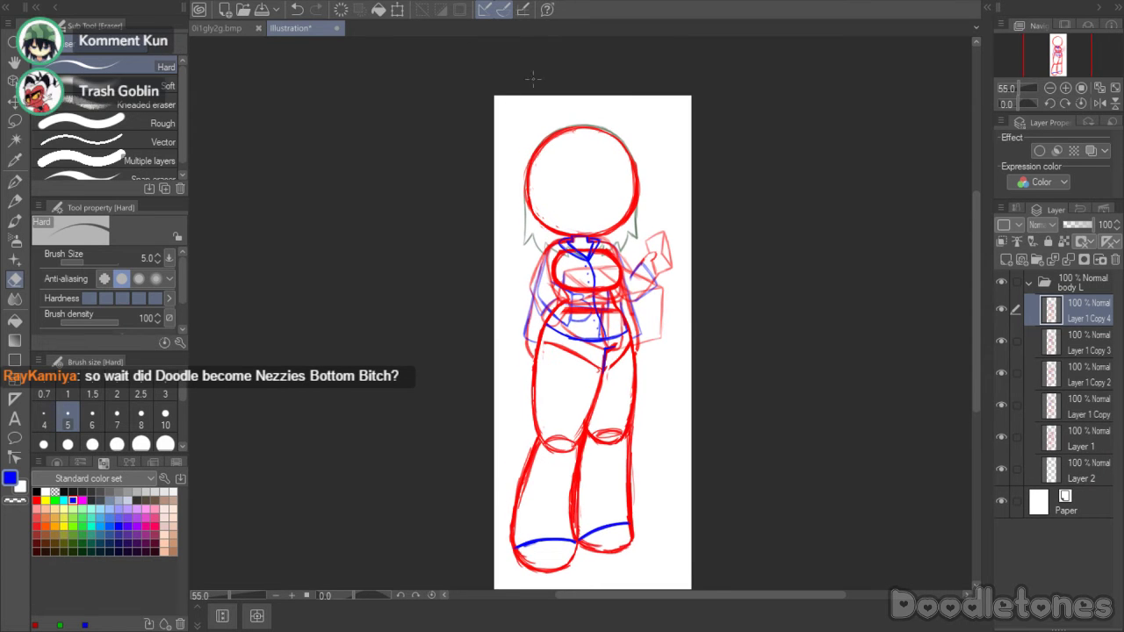
scroll(533, 79, up, 1)
drag(1002, 310, 1002, 470)
click(1023, 290)
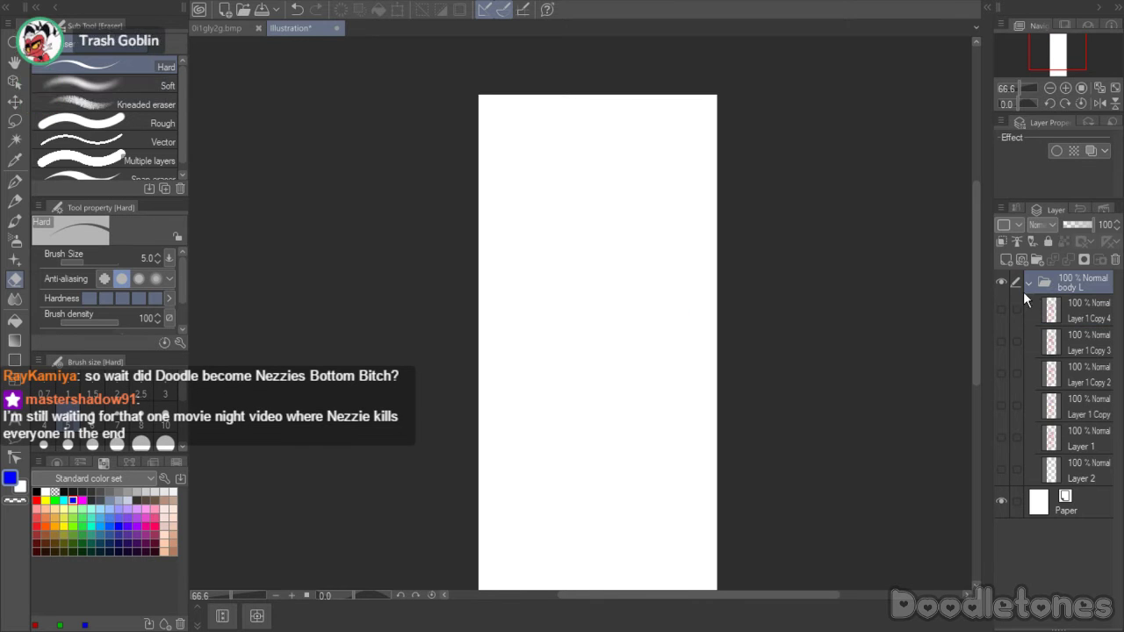
drag(1007, 305, 1018, 459)
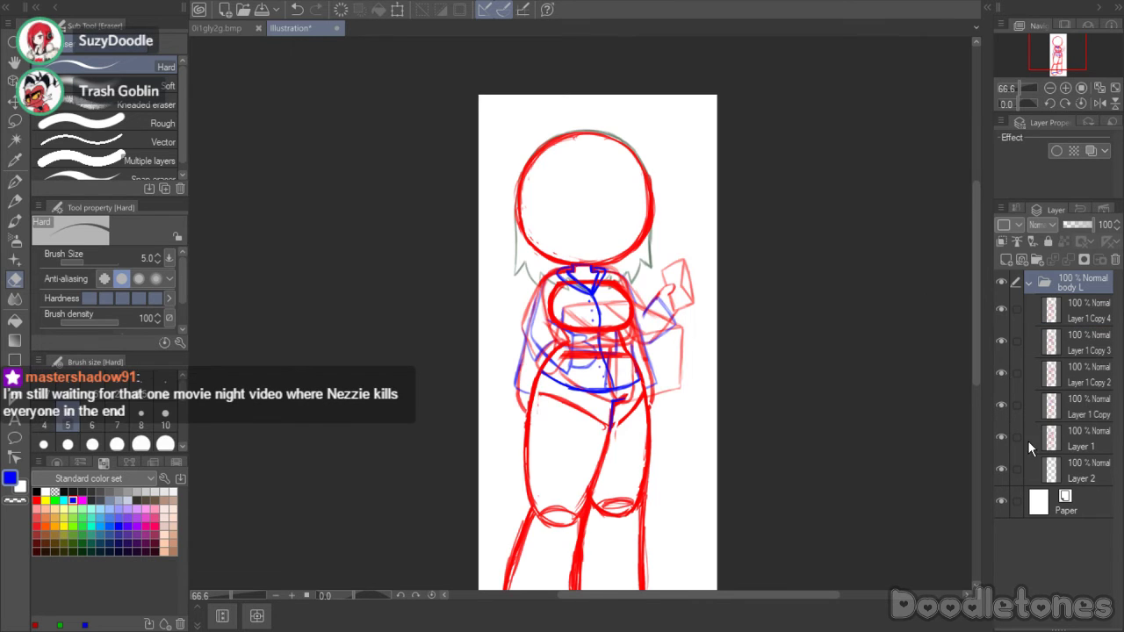
scroll(883, 354, down, 2)
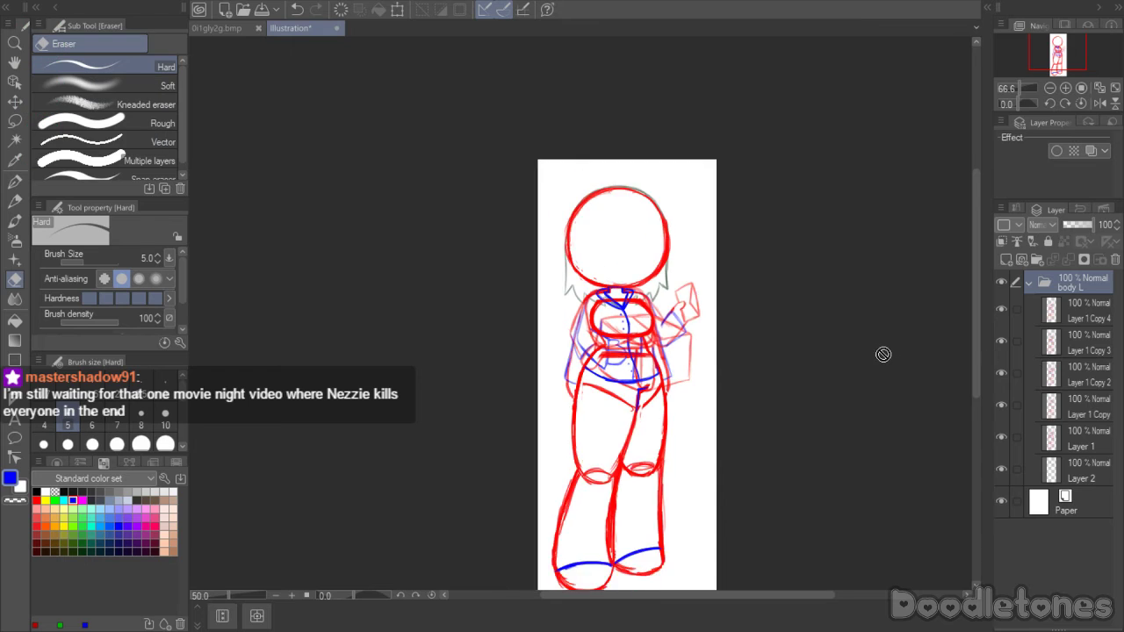
drag(1020, 307, 1030, 464)
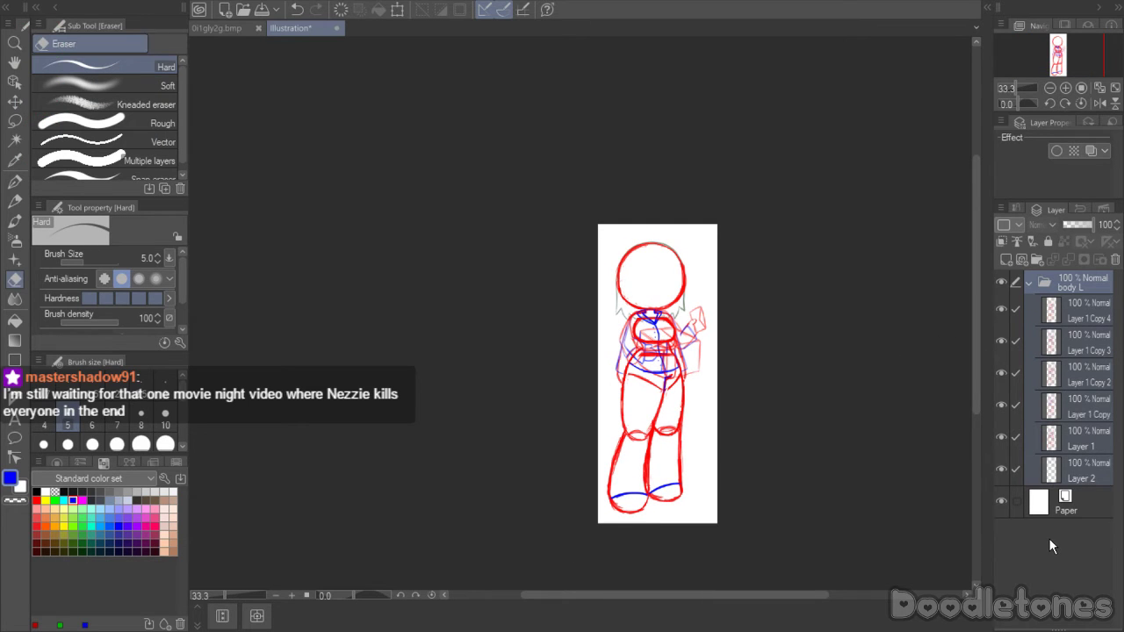
- Duplicate the body L folder with all its layers and rename the copy "body R"
click(1050, 278)
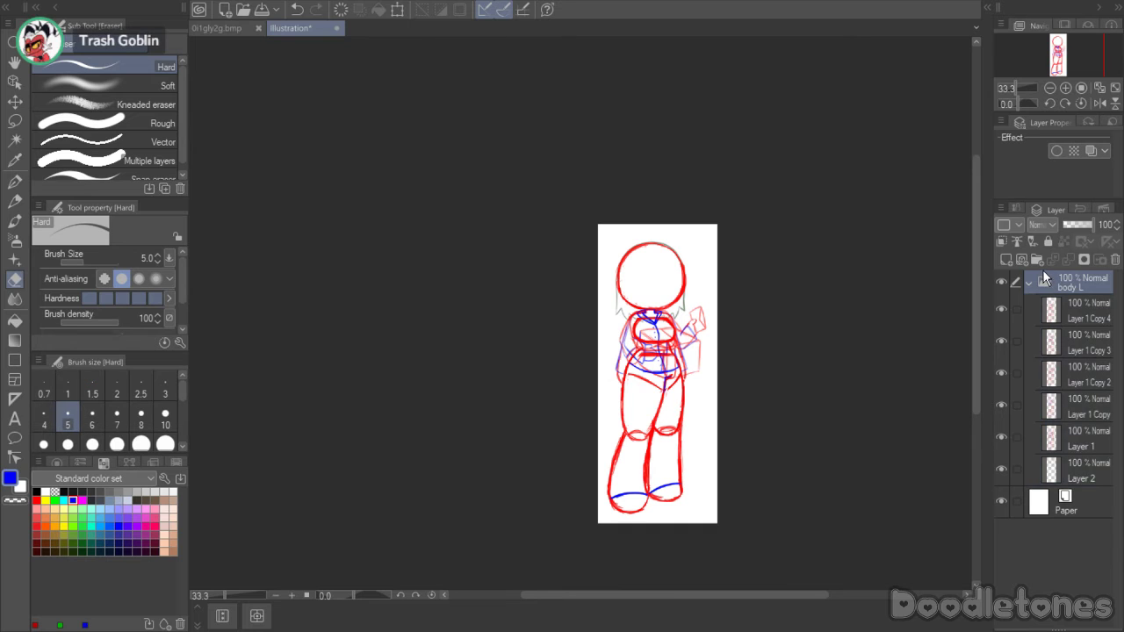
click(1031, 282)
key(ctrl+j)
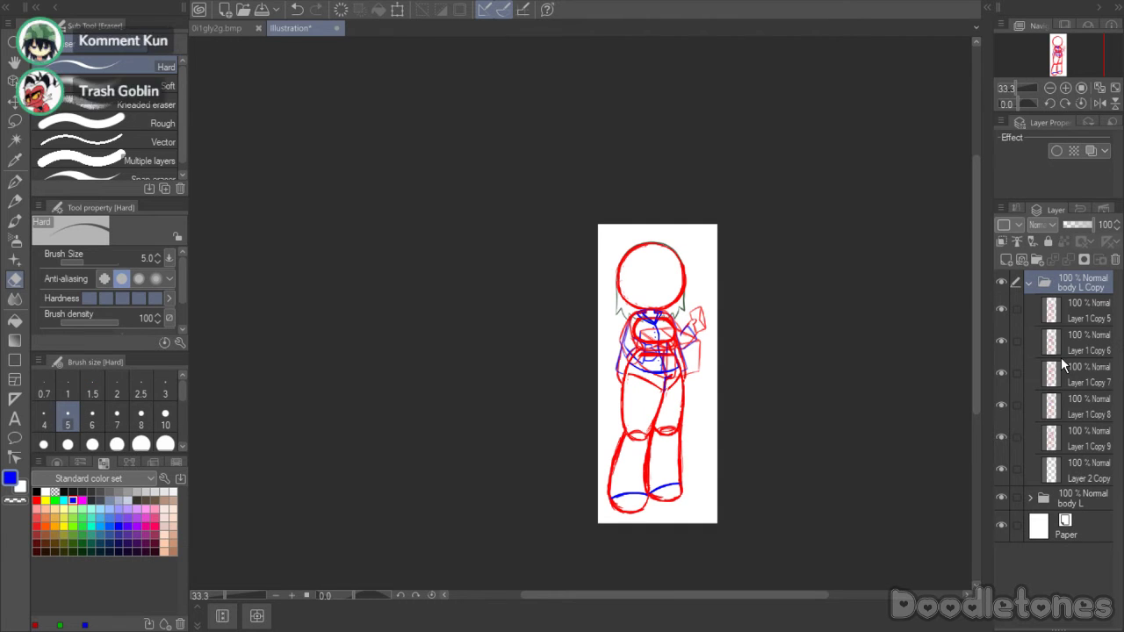
double_click(1062, 287)
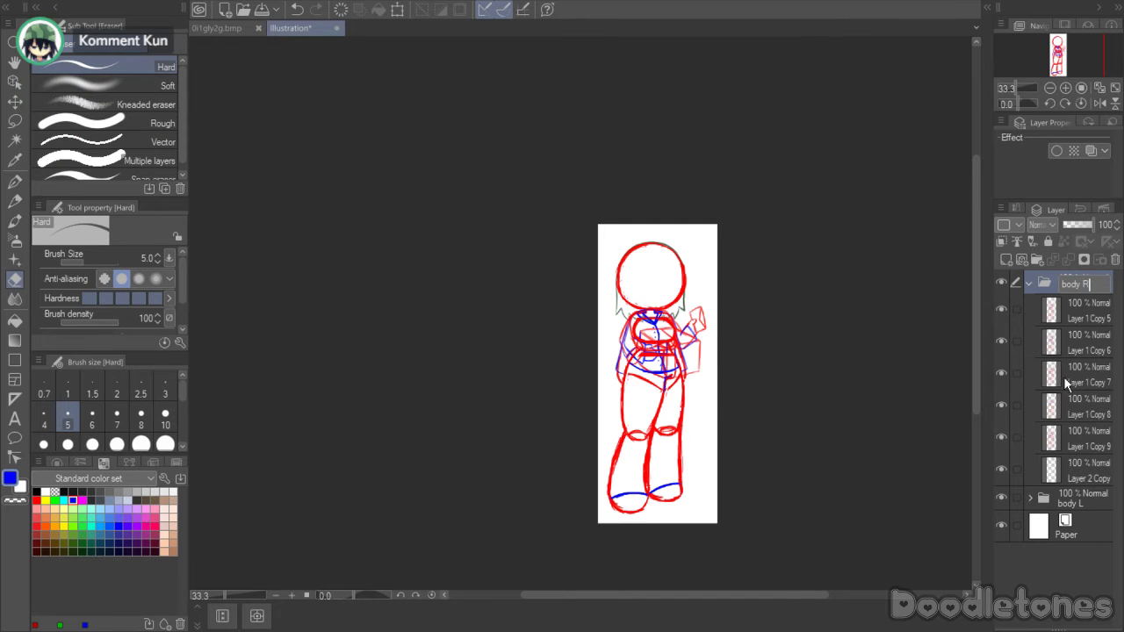
text(body R)
key(Return)
- Flip all six layers in the body R folder horizontally across the whole canvas, and clear the selection
click(1028, 317)
drag(1025, 338, 1020, 458)
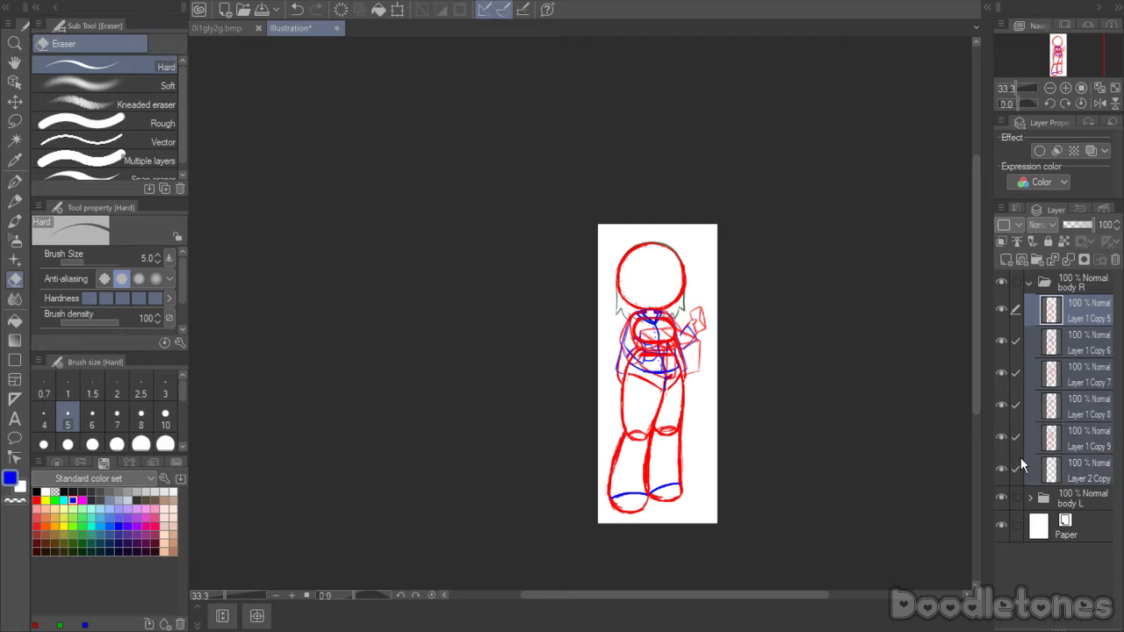
key(ctrl+a)
key(alt+e)
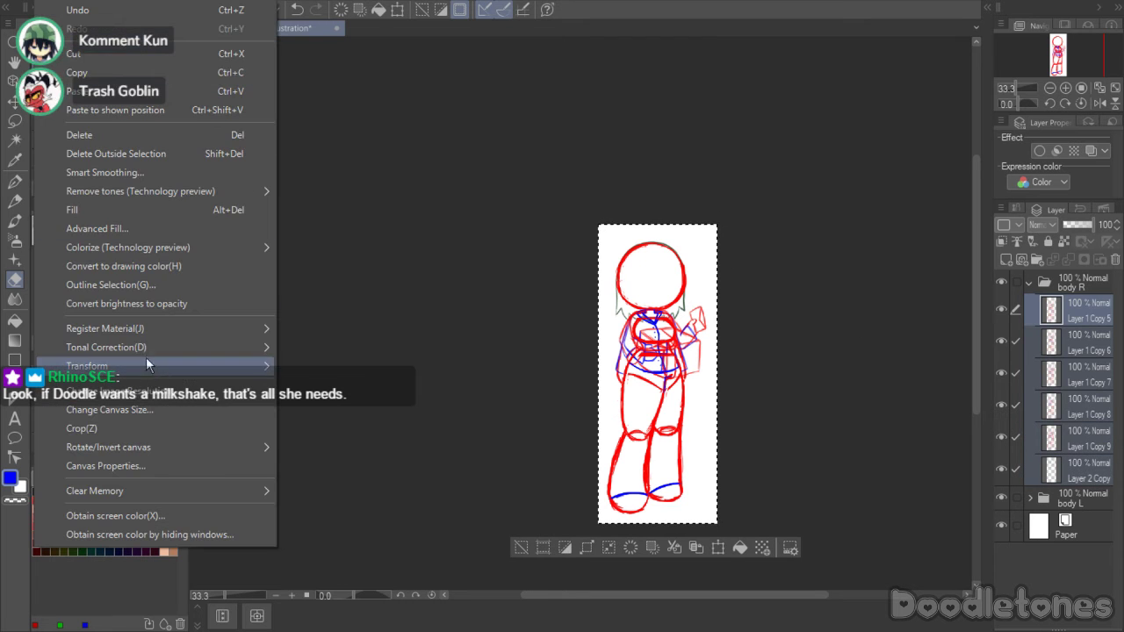
mouse_move(201, 372)
click(343, 513)
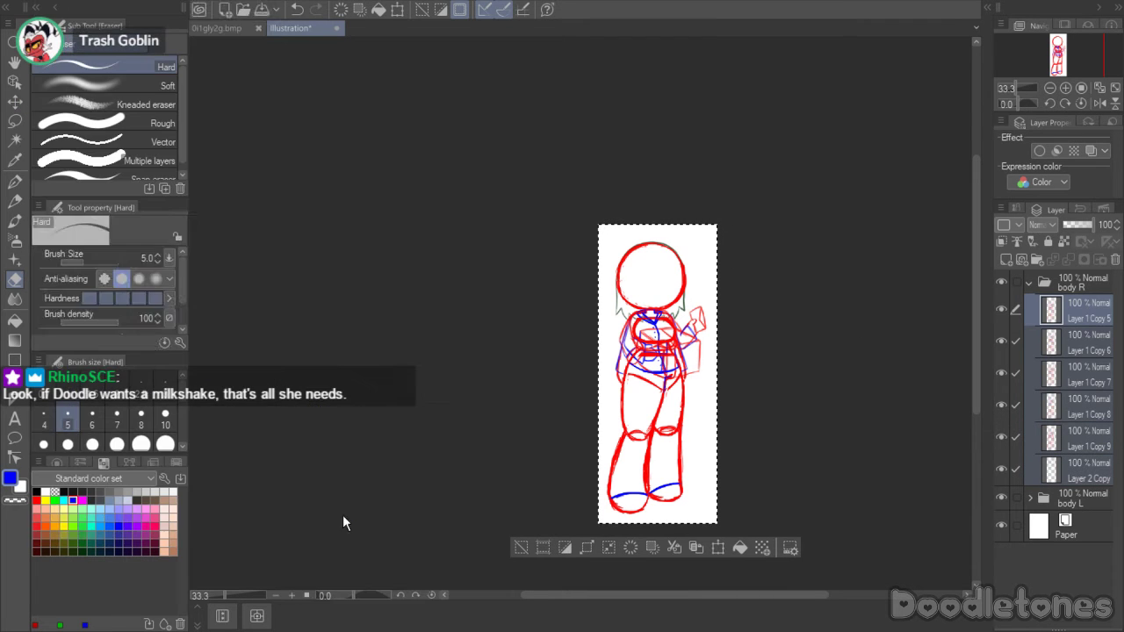
click(607, 551)
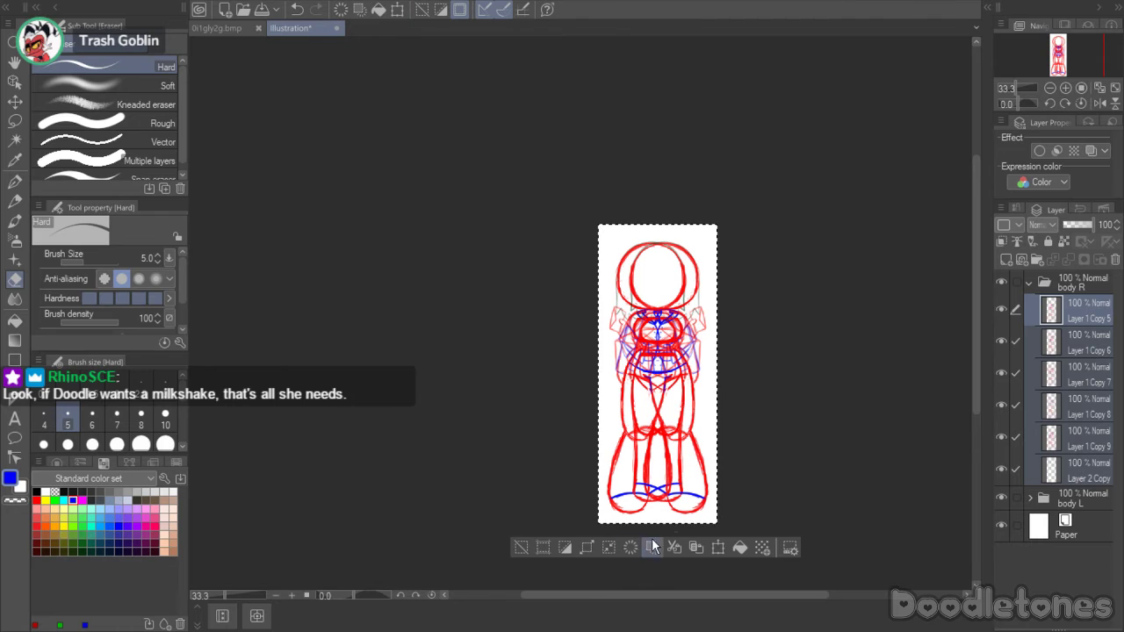
click(526, 547)
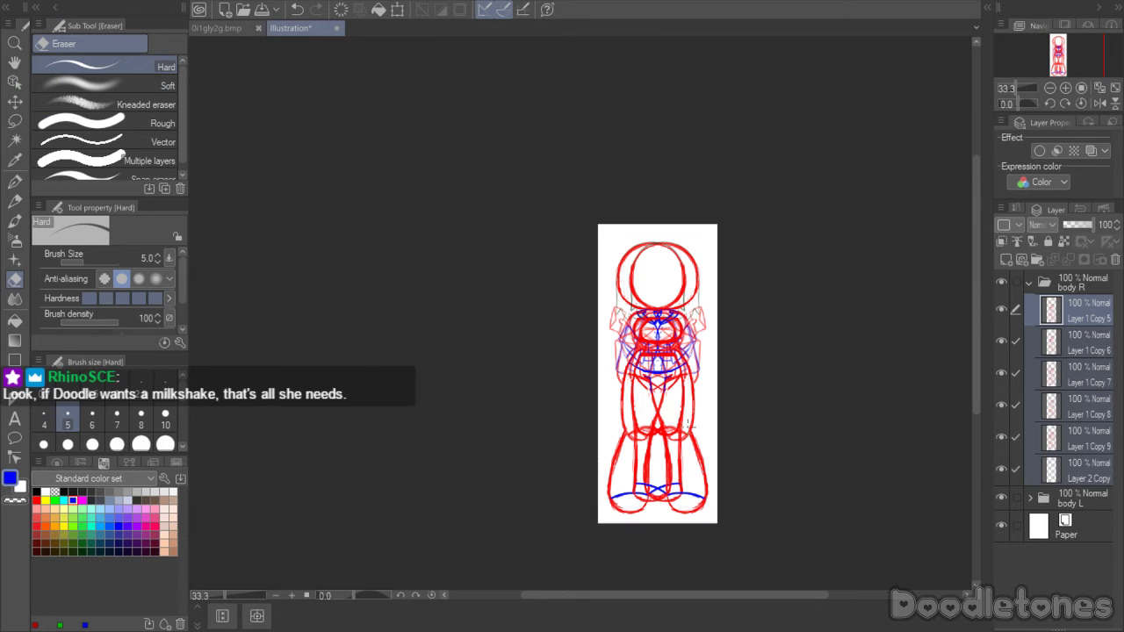
- Hide all layers inside the body R and body L folders except Layer 1 and Layer 2 in body L
scroll(704, 384, up, 3)
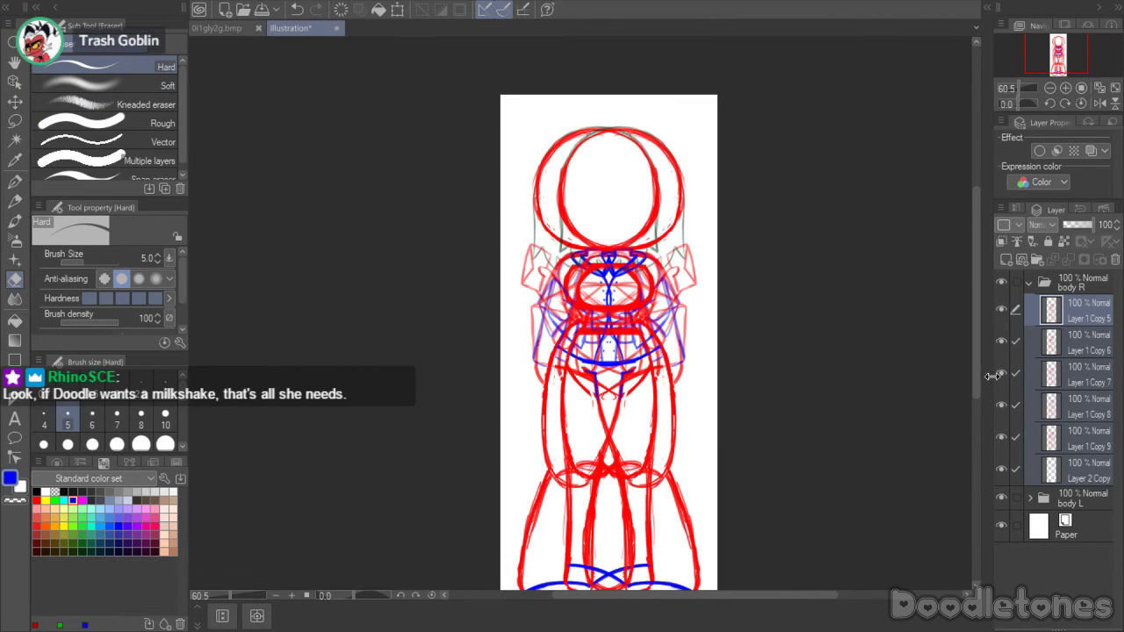
drag(1010, 306, 1017, 374)
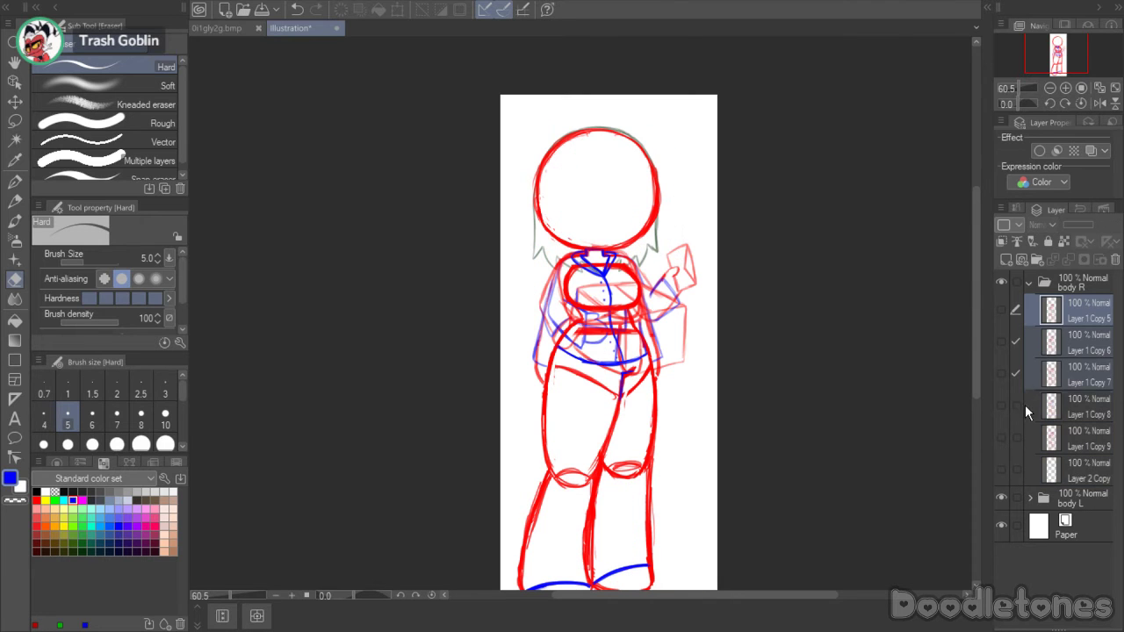
click(1028, 282)
click(1031, 306)
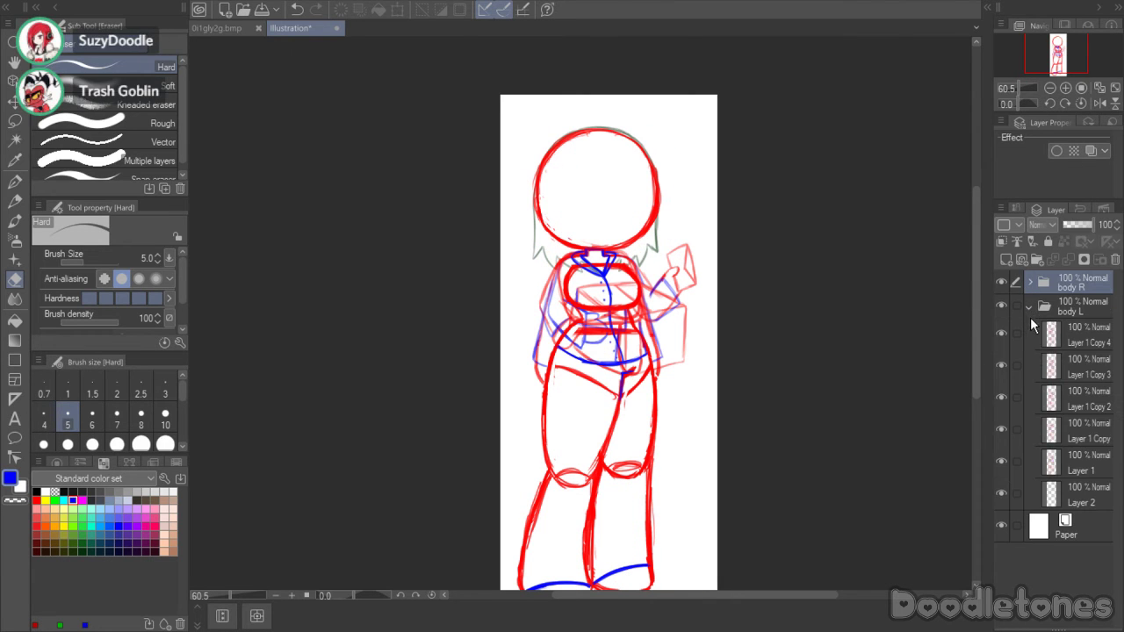
click(1006, 455)
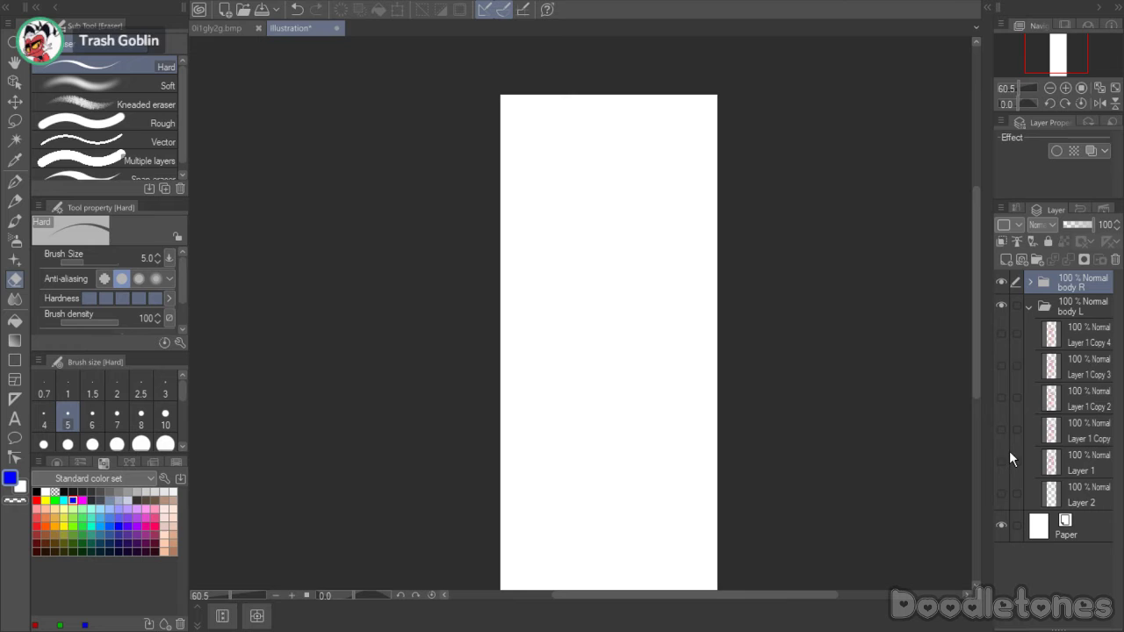
click(1030, 305)
click(1030, 307)
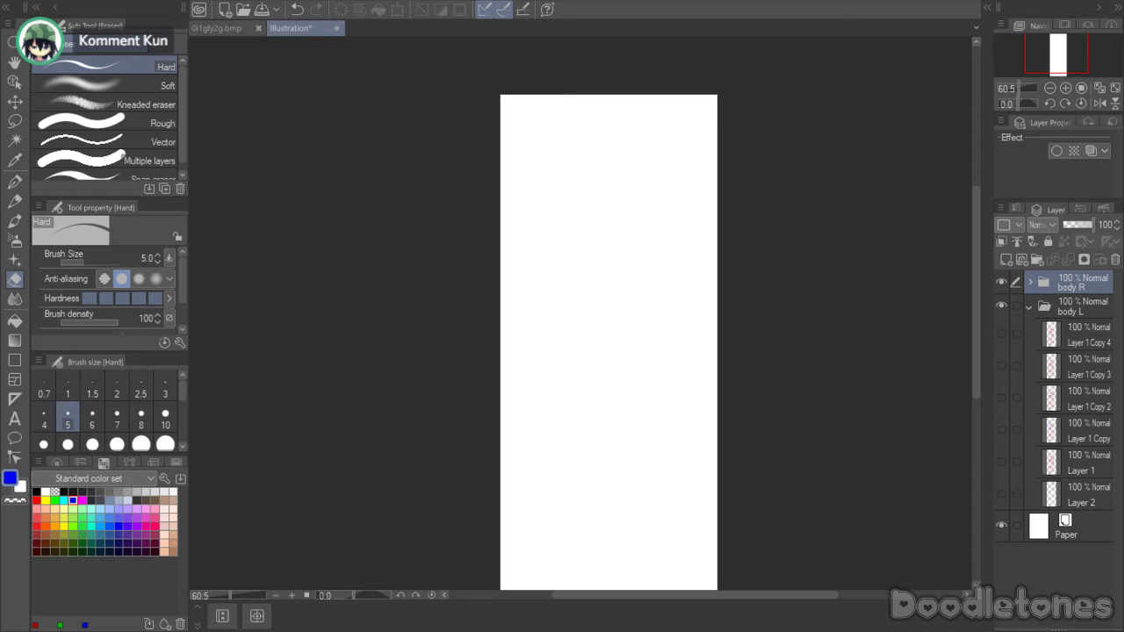
click(1002, 490)
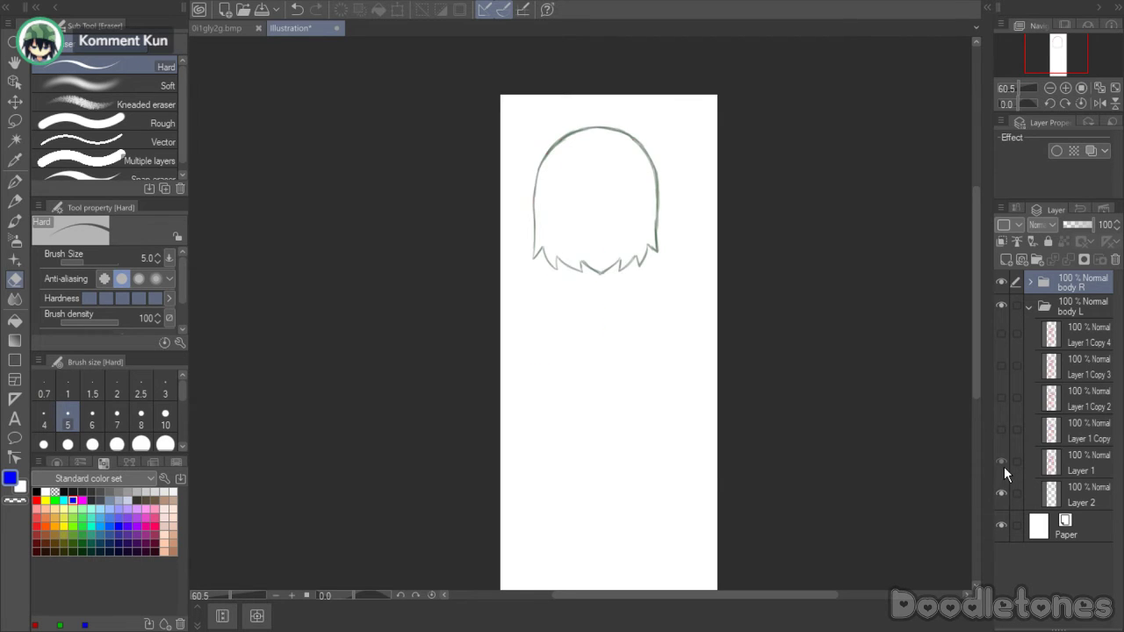
click(1002, 464)
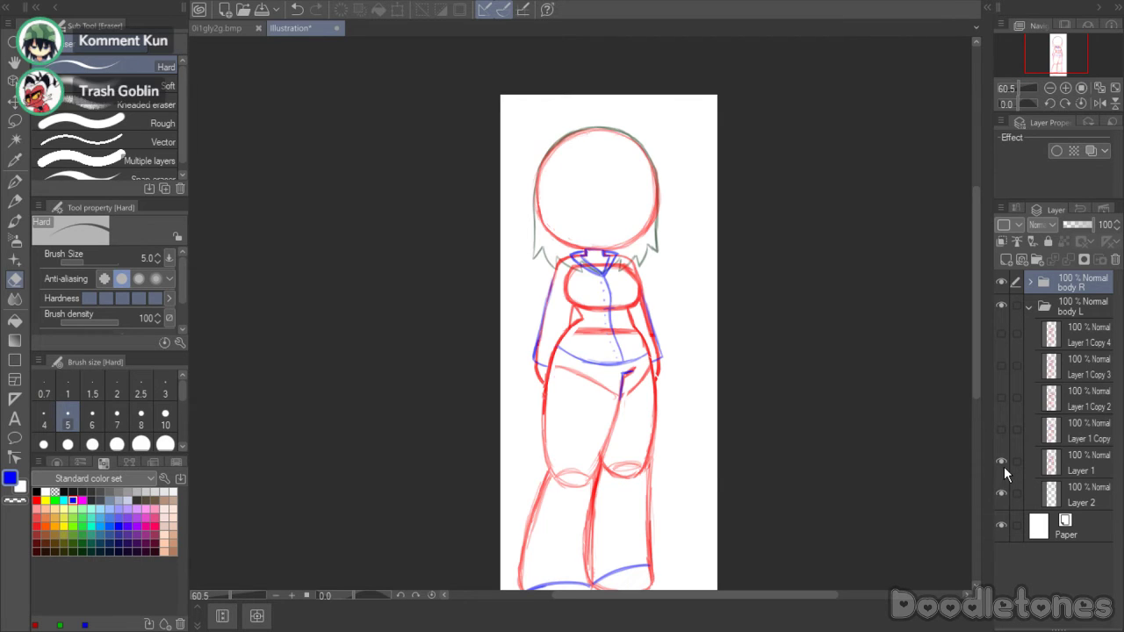
- Add a new layer above both body folders and switch to the Opaque watercolor brush at size 5
click(1009, 257)
scroll(650, 128, up, 3)
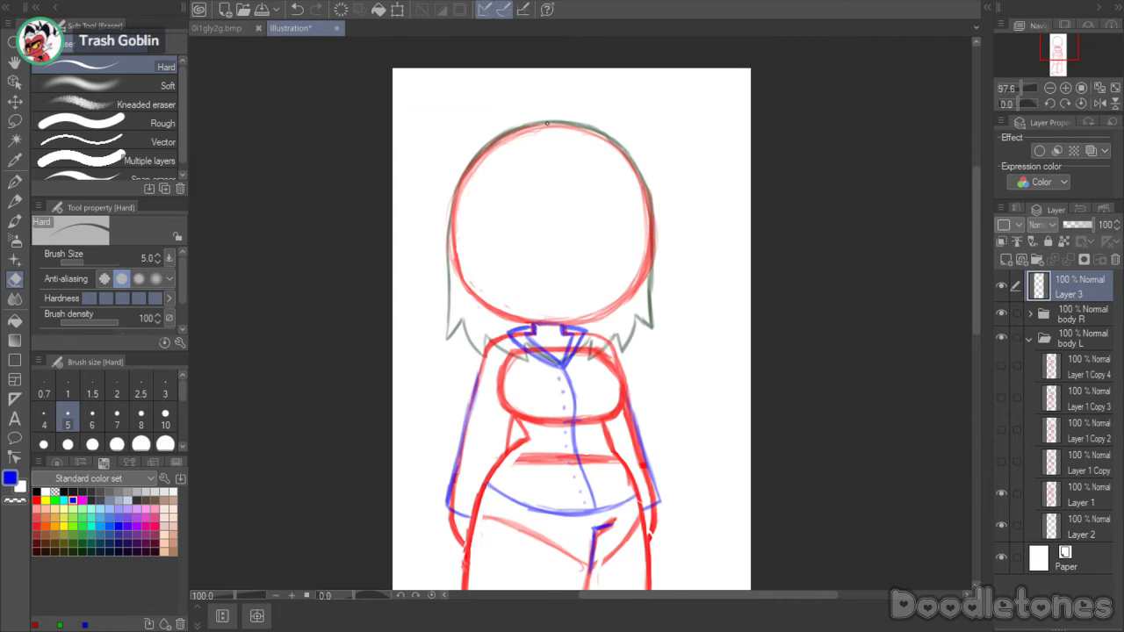
scroll(546, 123, up, 1)
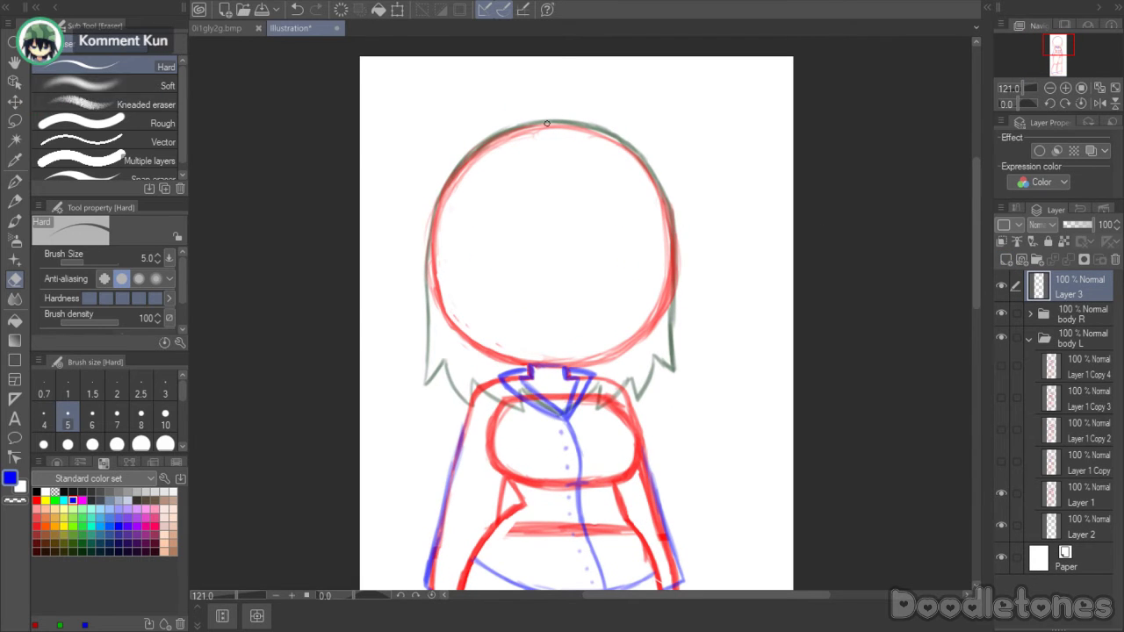
key(b)
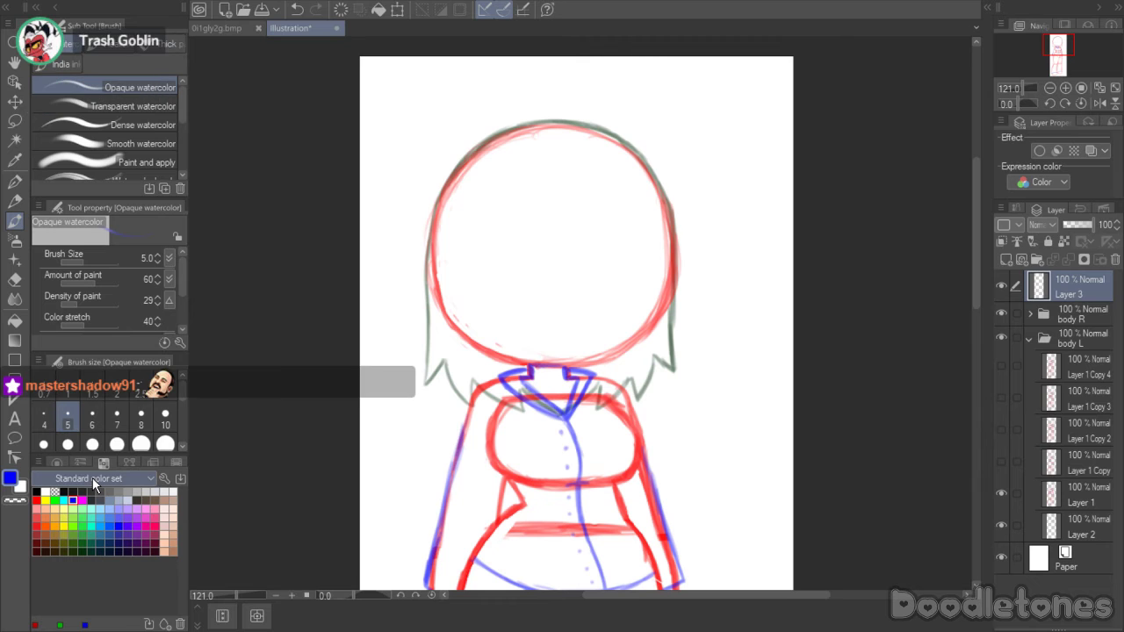
- Set the brush size to 4 and sketch a vertical blue line up from the head's left edge for the hat's side
scroll(573, 234, up, 2)
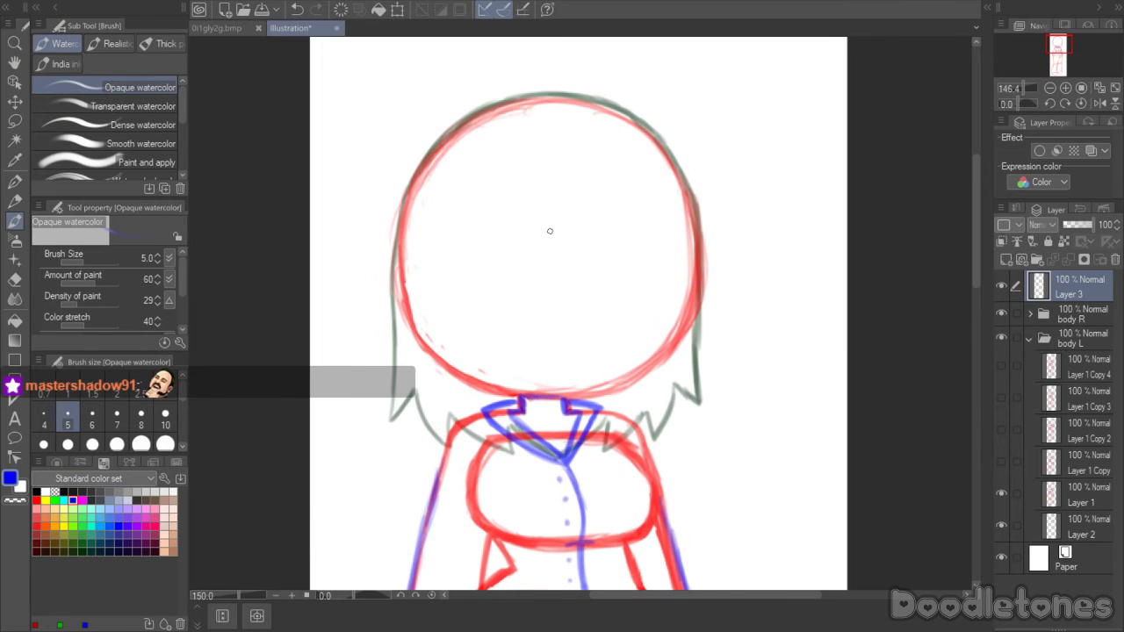
scroll(550, 231, up, 1)
drag(974, 240, 975, 233)
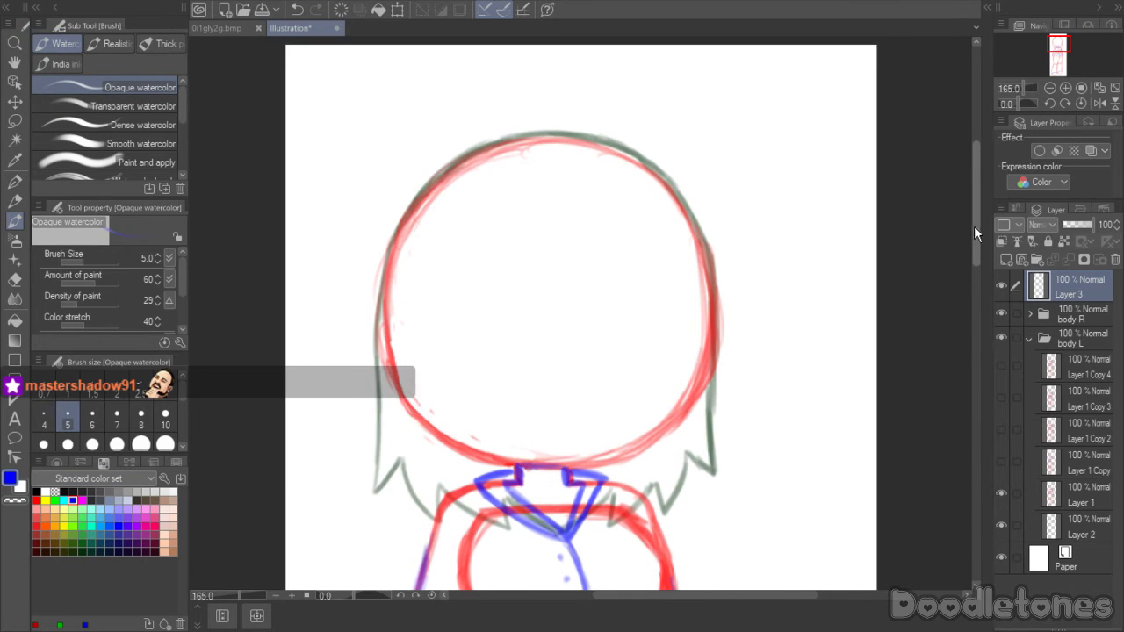
key(bracketleft)
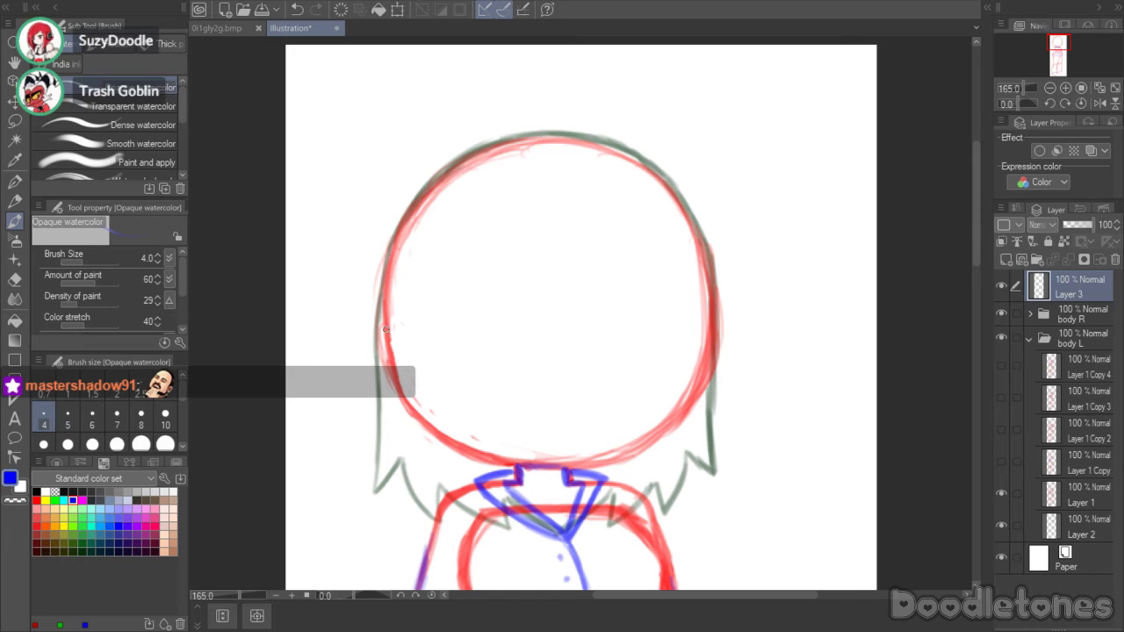
drag(376, 318, 382, 200)
drag(379, 279, 381, 183)
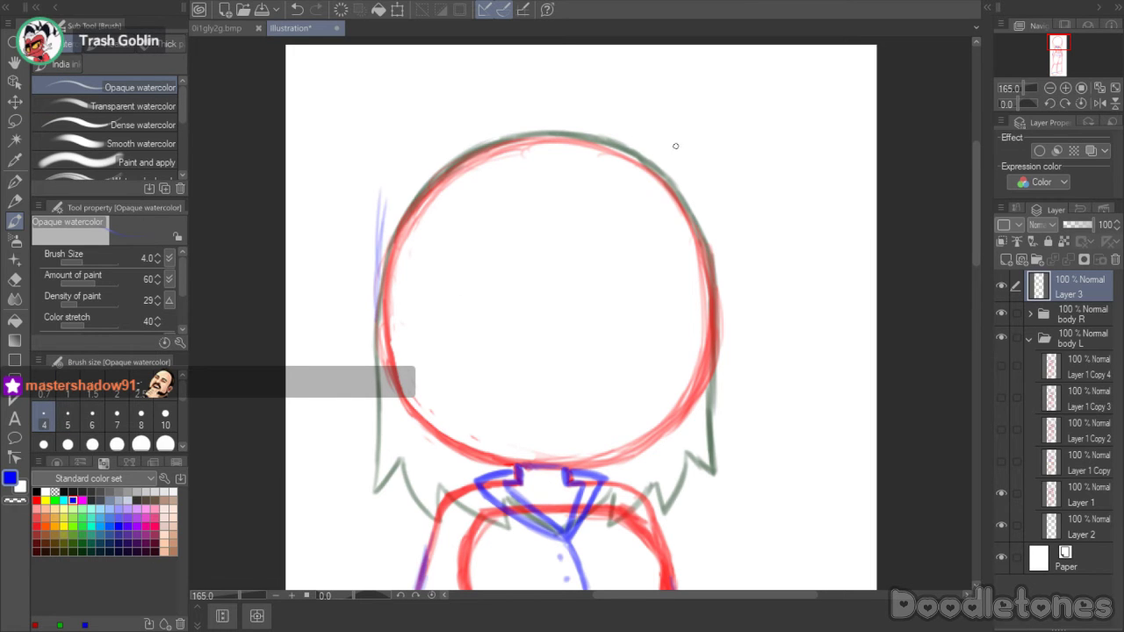
drag(976, 262, 975, 252)
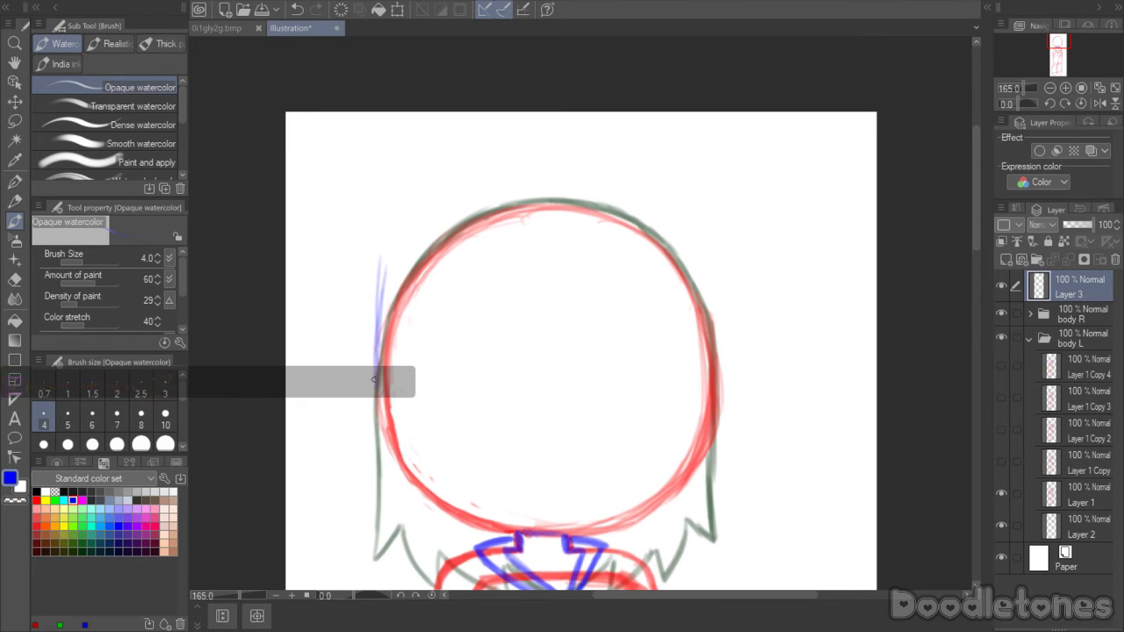
drag(378, 360, 381, 277)
drag(380, 325, 382, 253)
drag(379, 302, 382, 237)
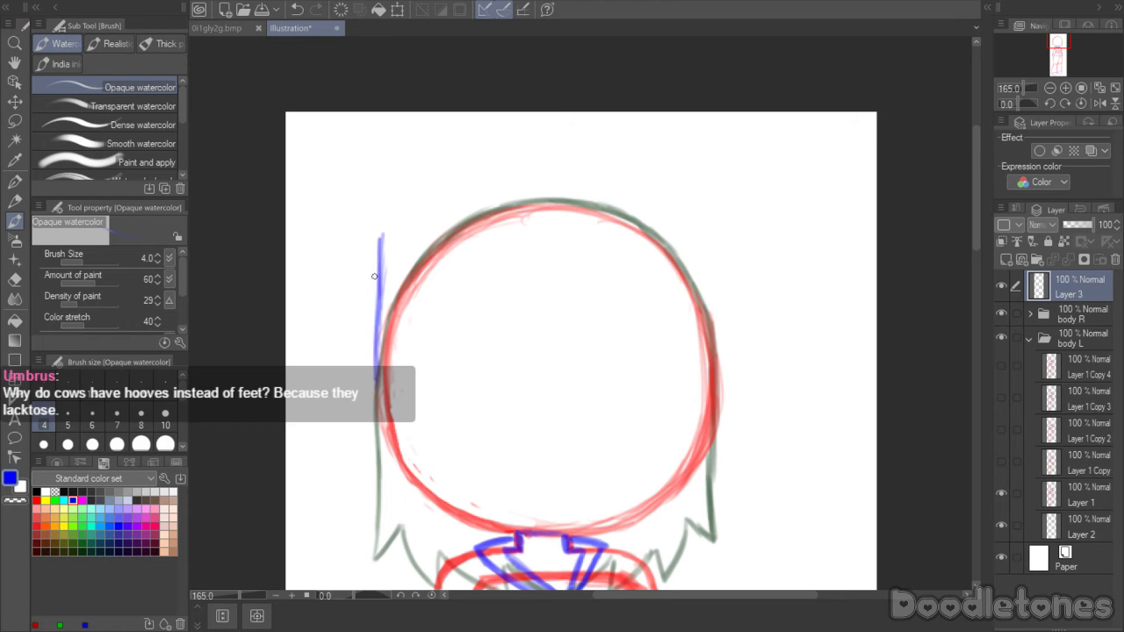
- Sketch the hat's curved lower edge across the forehead, its arched top above the head, and its right side
mouse_move(379, 404)
mouse_down()
mouse_move(433, 366)
mouse_move(514, 343)
mouse_move(602, 328)
mouse_move(713, 355)
mouse_up()
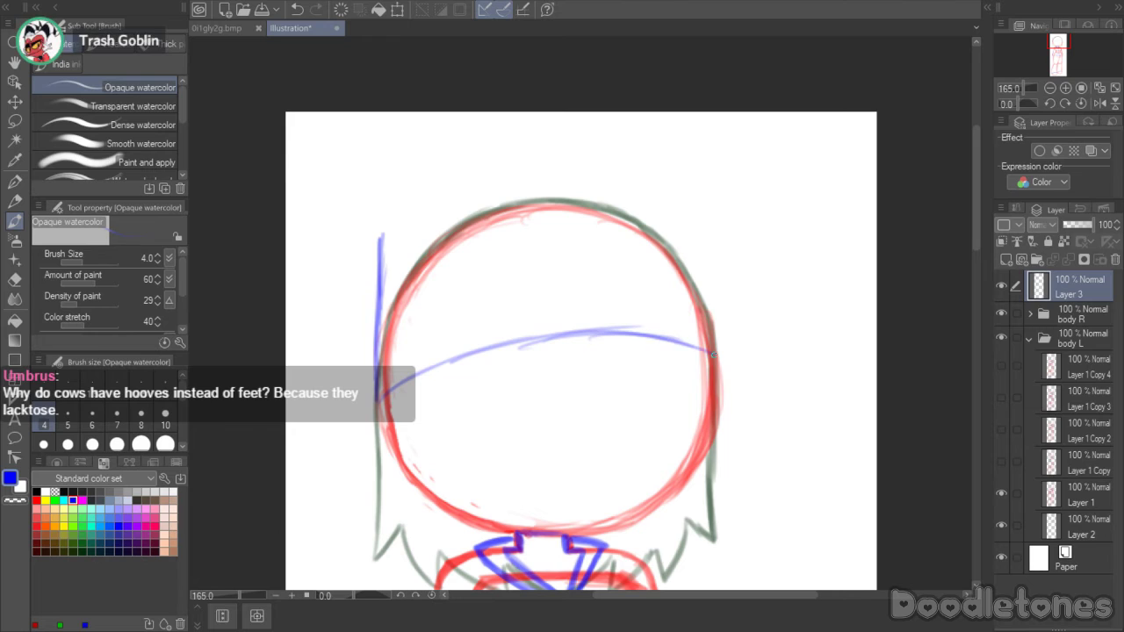
mouse_move(652, 339)
mouse_down()
mouse_move(496, 348)
mouse_move(391, 389)
mouse_move(561, 336)
mouse_move(718, 353)
mouse_up()
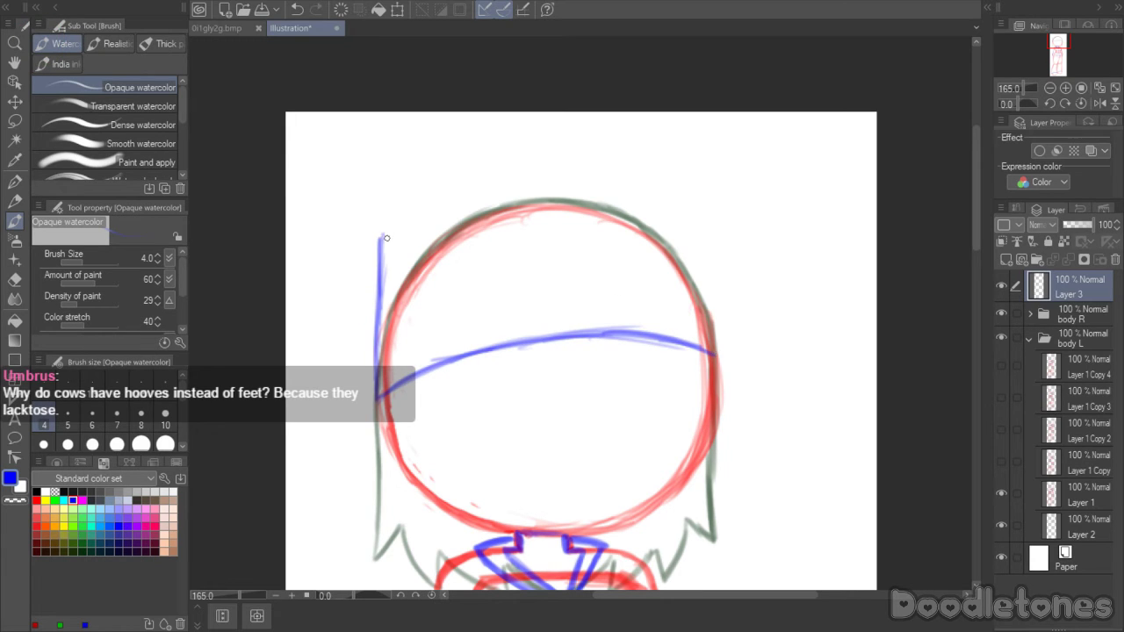
mouse_move(387, 237)
mouse_down()
mouse_move(452, 202)
mouse_move(618, 183)
mouse_move(583, 181)
mouse_move(685, 211)
mouse_up()
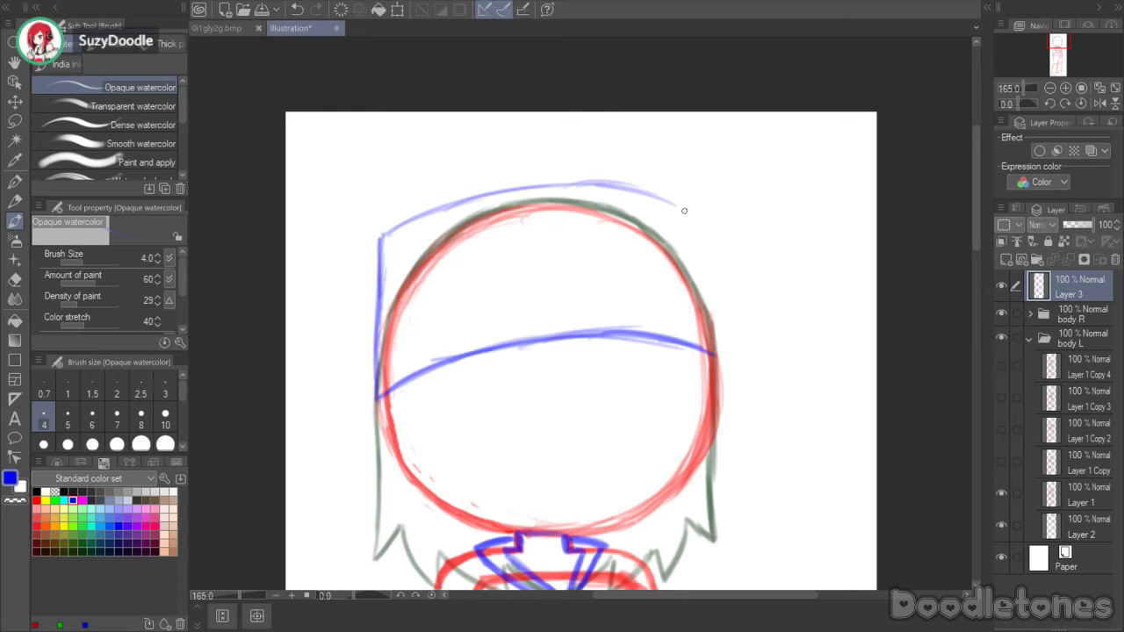
mouse_move(701, 256)
mouse_down()
mouse_move(709, 282)
mouse_move(693, 217)
mouse_move(714, 341)
mouse_up()
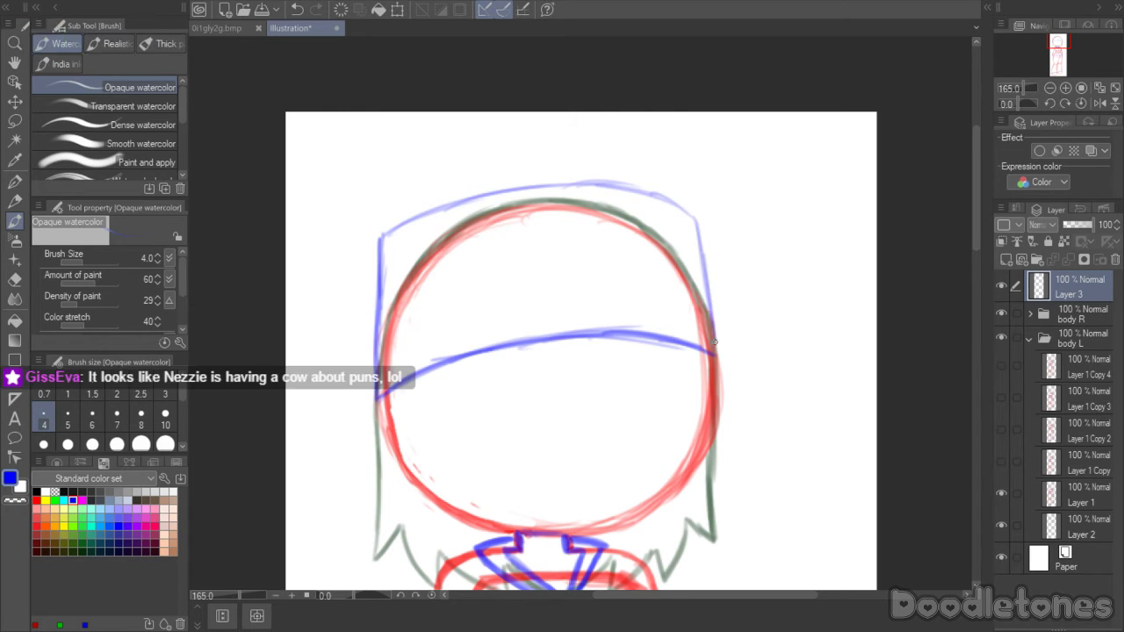
- Darken the hat's top and right-side outlines and erase the stray line ends at its upper left corner
mouse_move(380, 246)
mouse_down()
mouse_move(476, 199)
mouse_move(422, 220)
mouse_move(554, 185)
mouse_move(507, 196)
mouse_move(620, 190)
mouse_up()
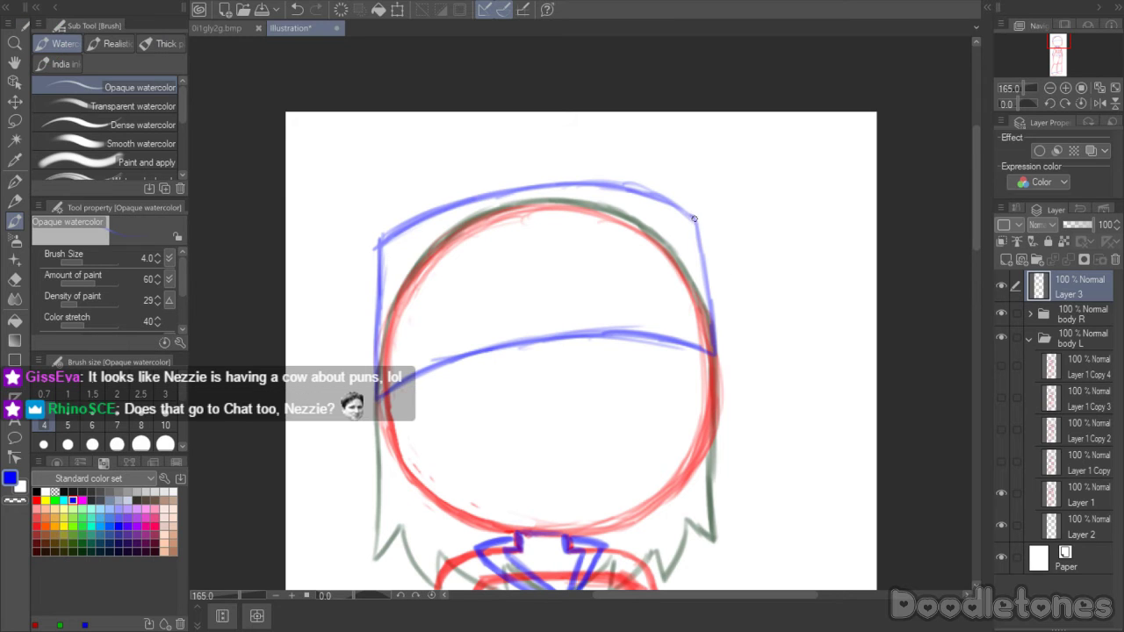
drag(682, 213, 713, 294)
drag(699, 236, 713, 320)
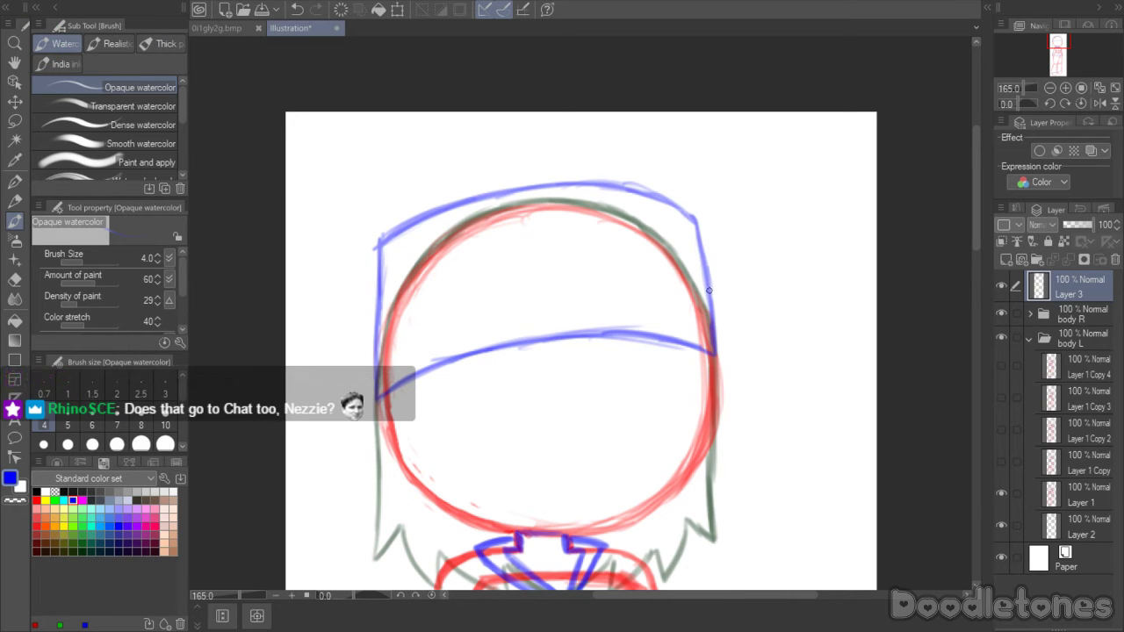
click(15, 280)
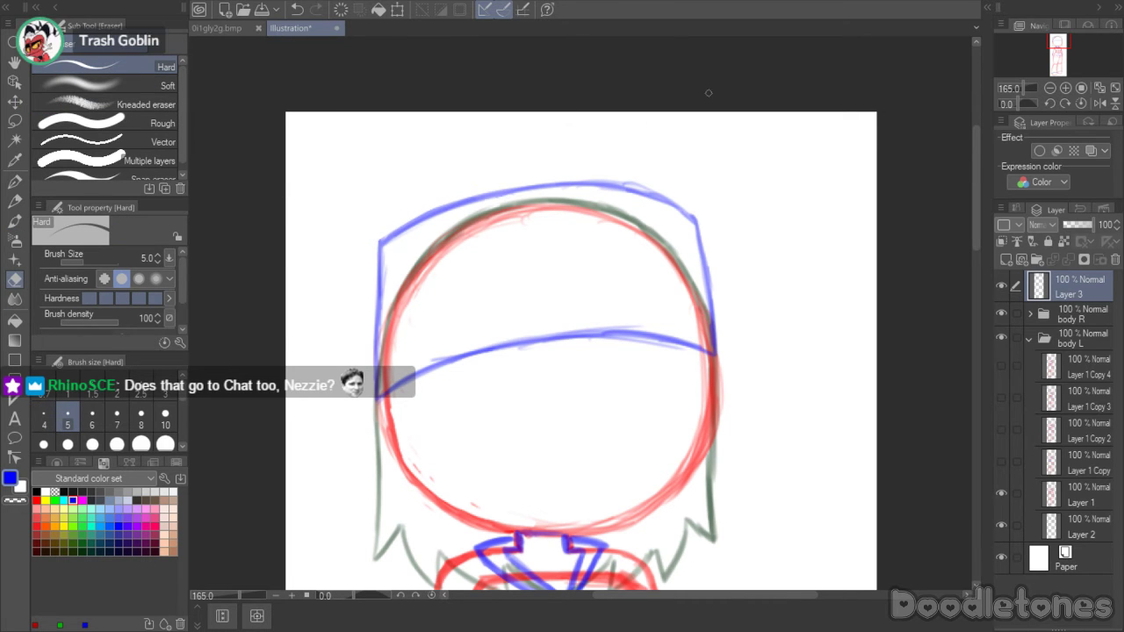
click(15, 221)
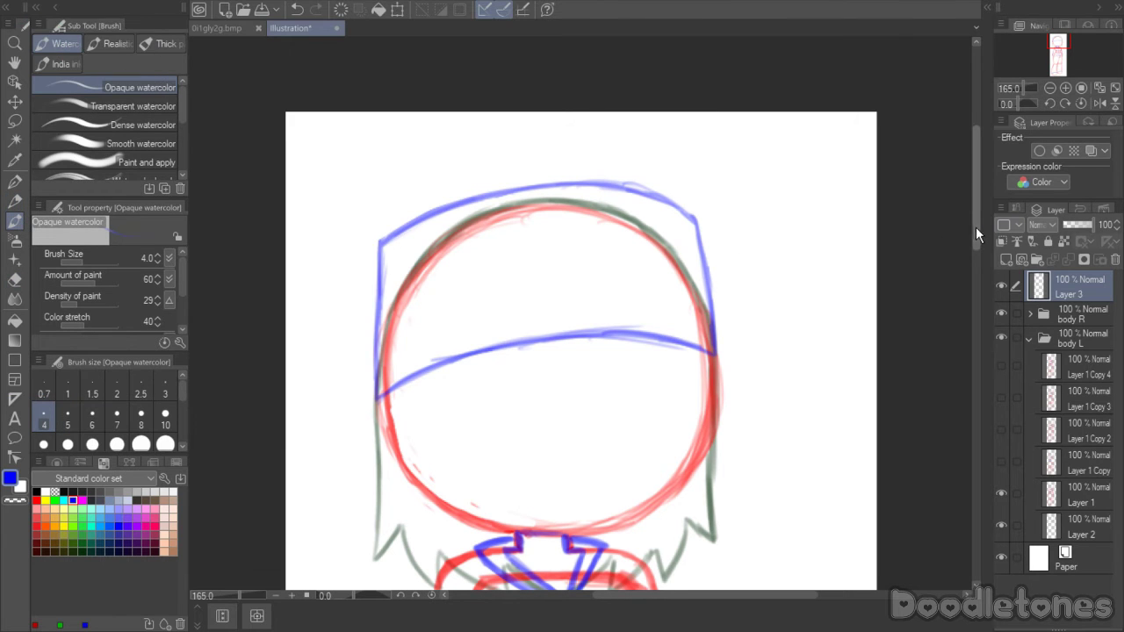
- Sketch a curved visor below the hat's front edge, extending past the head's right side, and erase its extra inner line
scroll(814, 266, down, 1)
drag(717, 325, 731, 337)
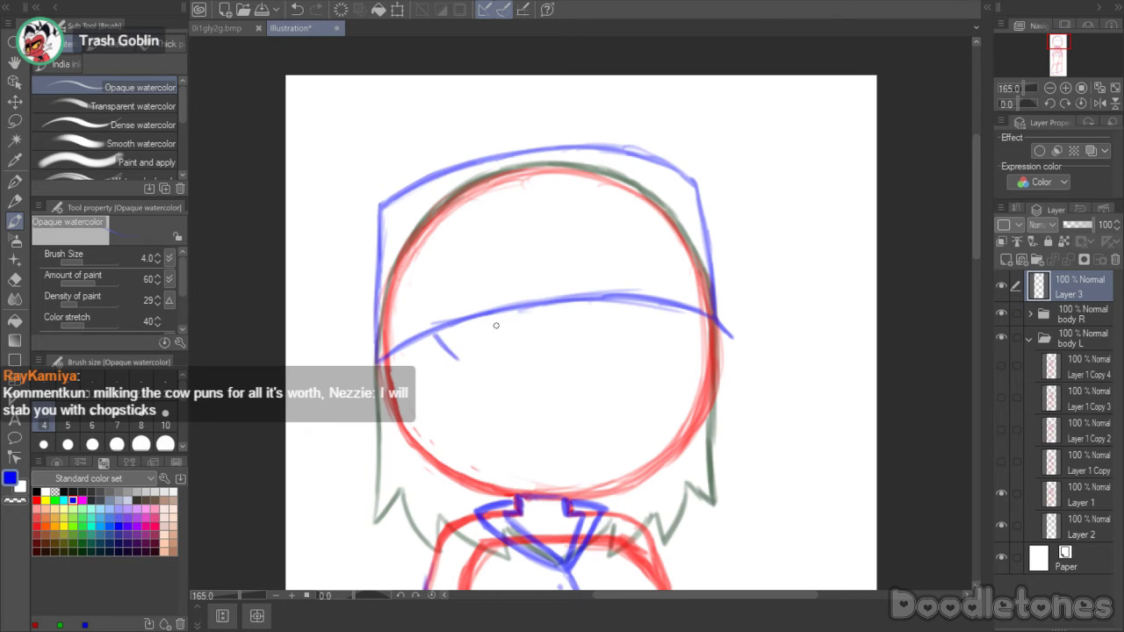
mouse_move(466, 361)
mouse_down()
mouse_move(545, 336)
mouse_move(732, 339)
mouse_up()
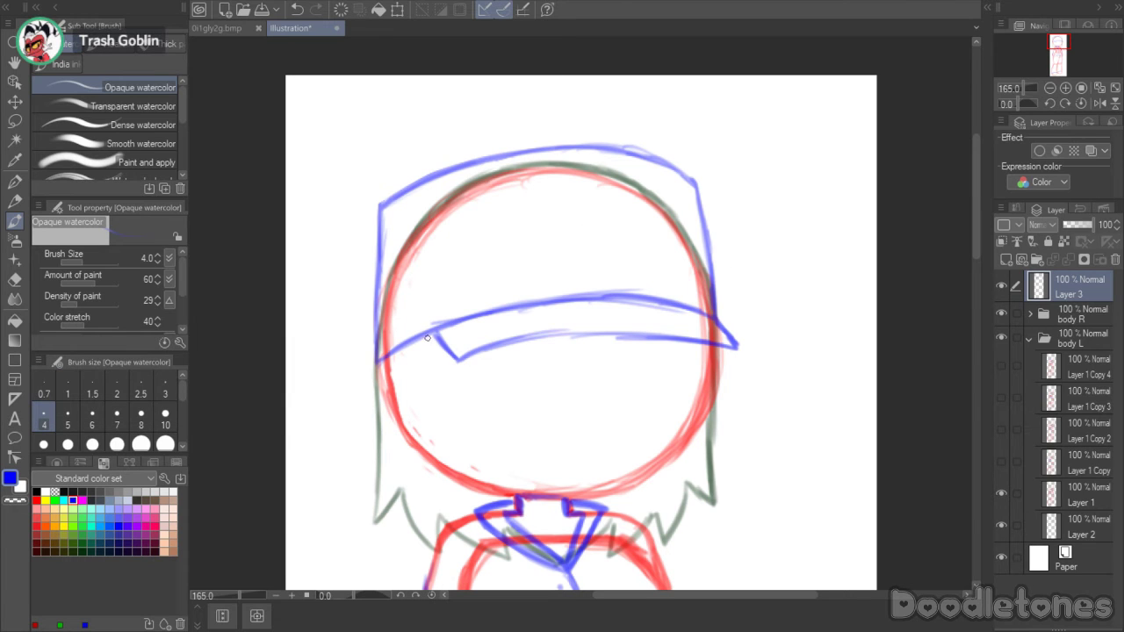
mouse_move(463, 376)
mouse_down()
mouse_move(547, 344)
mouse_move(739, 348)
mouse_move(746, 320)
mouse_move(716, 321)
mouse_move(744, 345)
mouse_move(715, 318)
mouse_up()
click(15, 279)
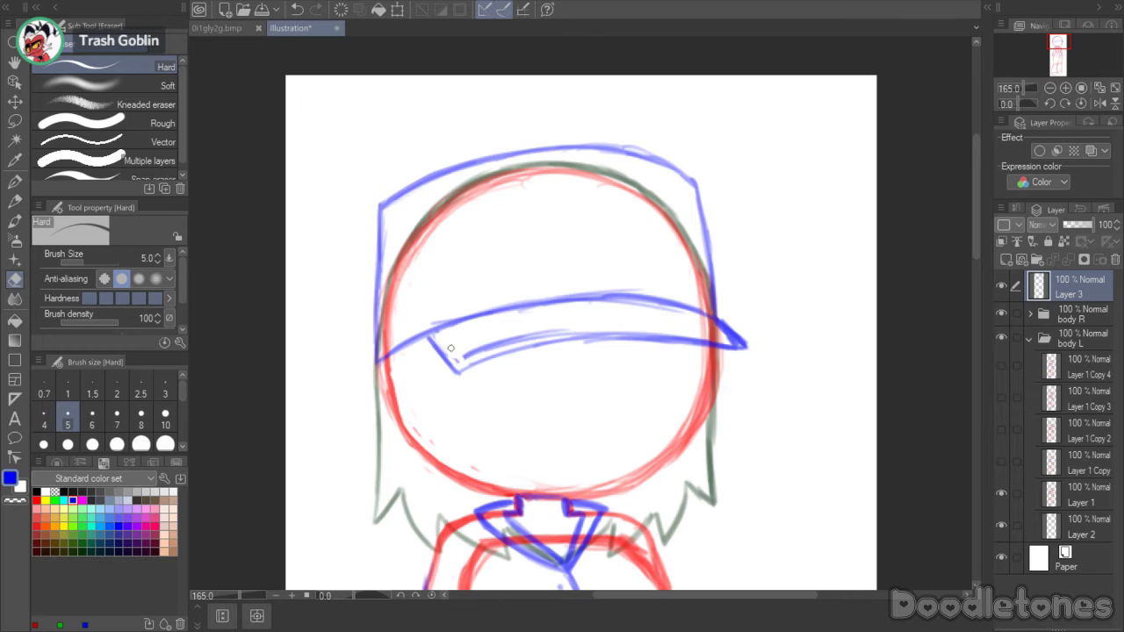
mouse_move(451, 348)
mouse_down()
mouse_move(538, 329)
mouse_move(506, 339)
mouse_move(597, 331)
mouse_up()
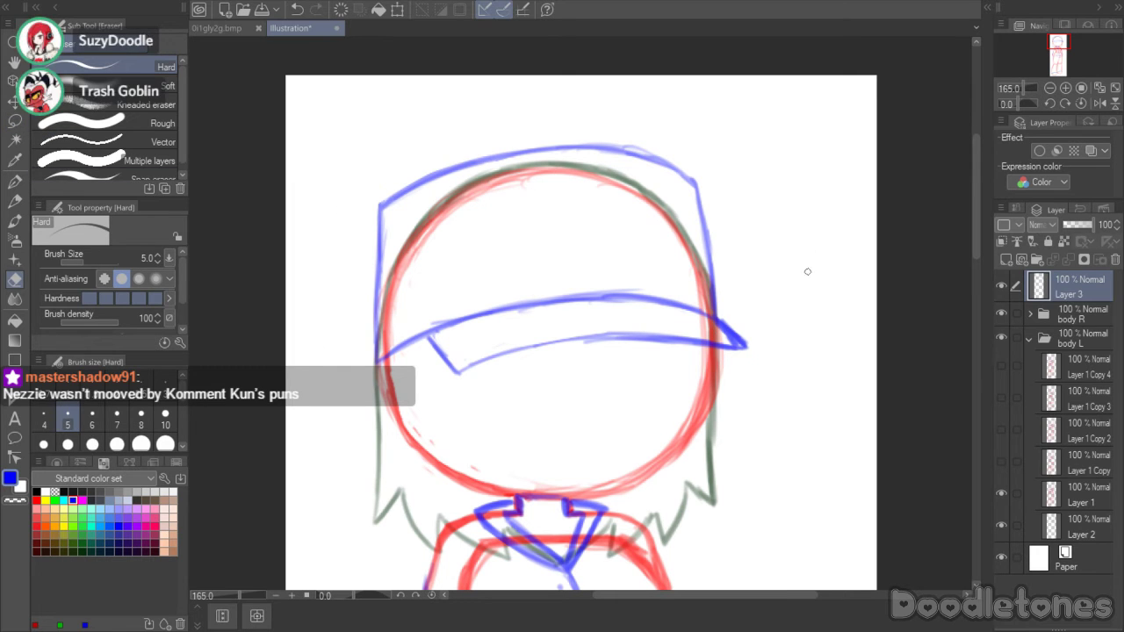
- Lasso the hat sketch, shift it slightly up and left, reduce its height slightly, and clear the selection
click(15, 121)
mouse_move(464, 129)
mouse_down()
mouse_move(331, 374)
mouse_move(686, 416)
mouse_move(766, 157)
mouse_move(532, 138)
mouse_up()
click(626, 484)
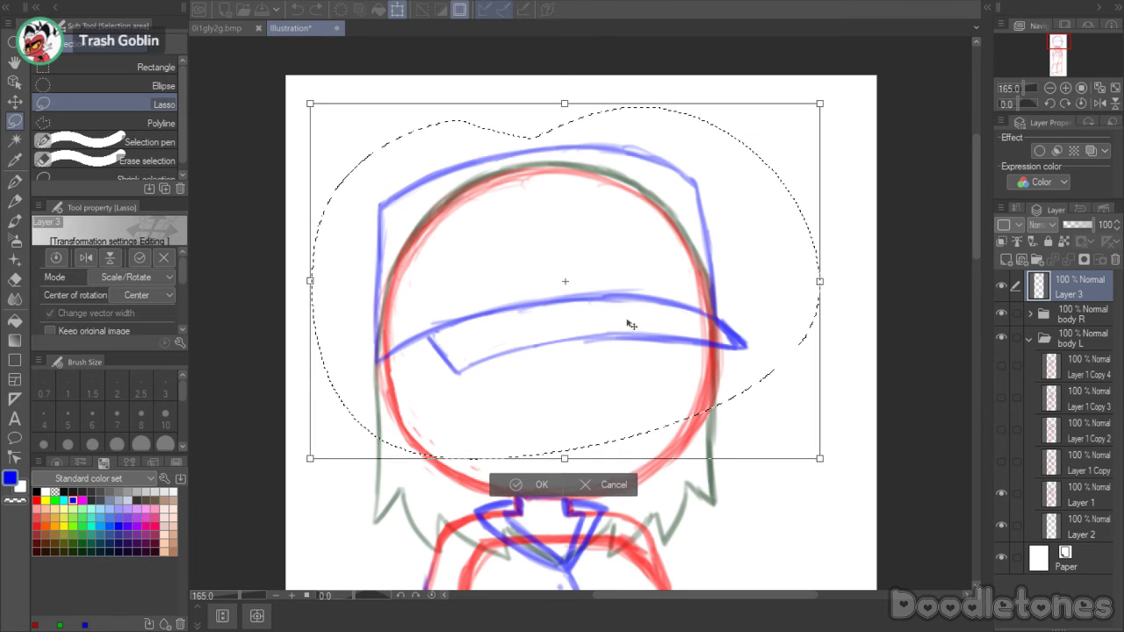
drag(627, 321, 627, 311)
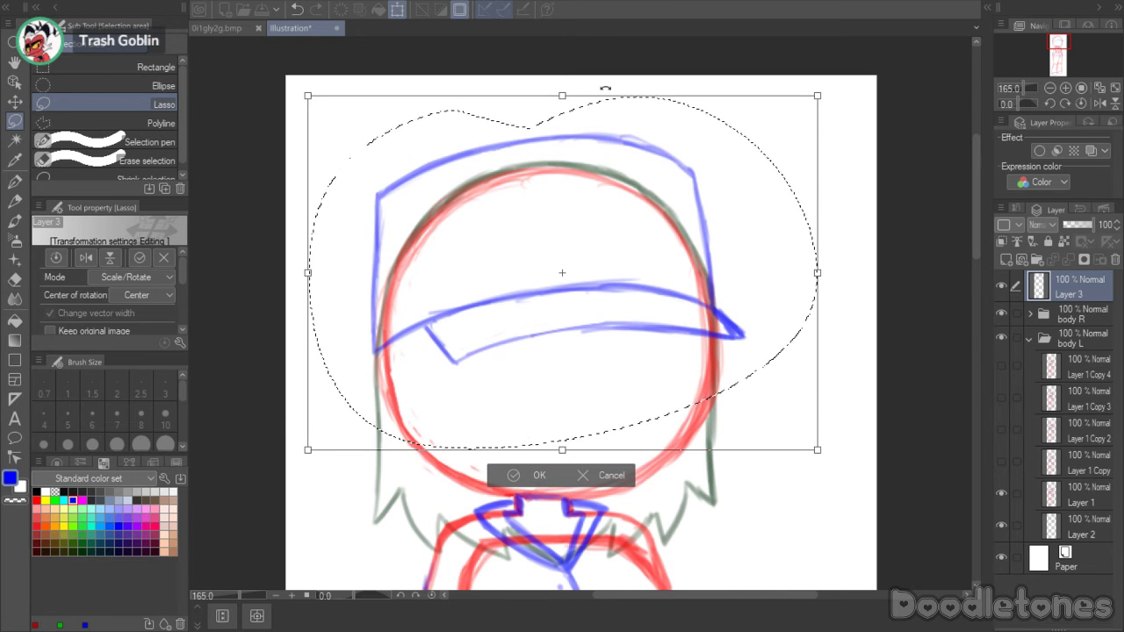
drag(562, 97, 563, 111)
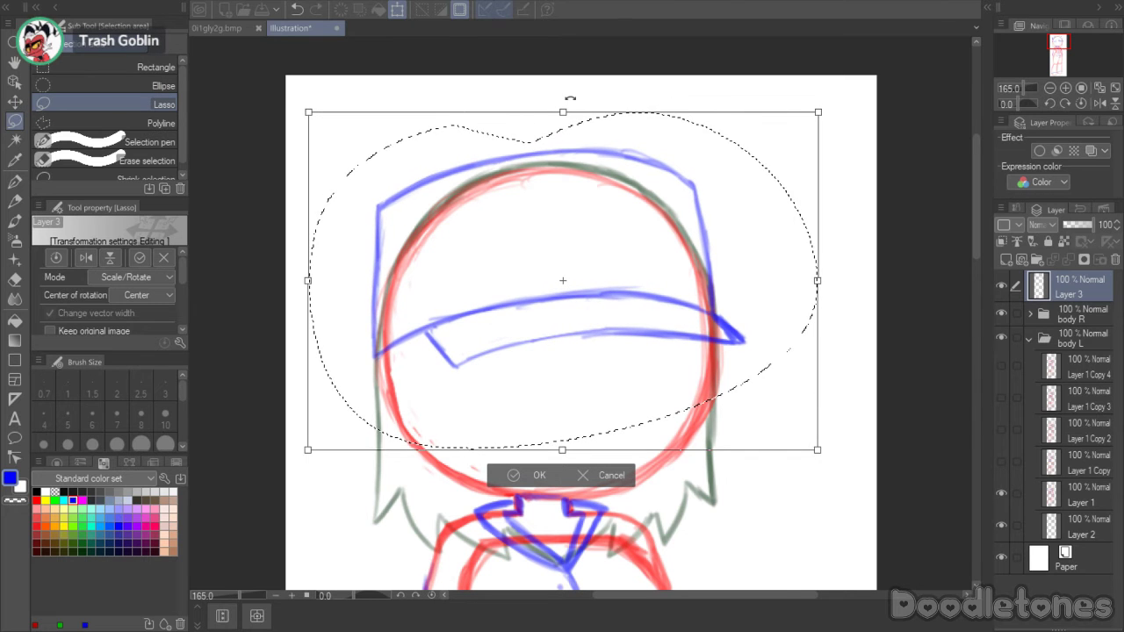
click(523, 476)
key(ctrl+d)
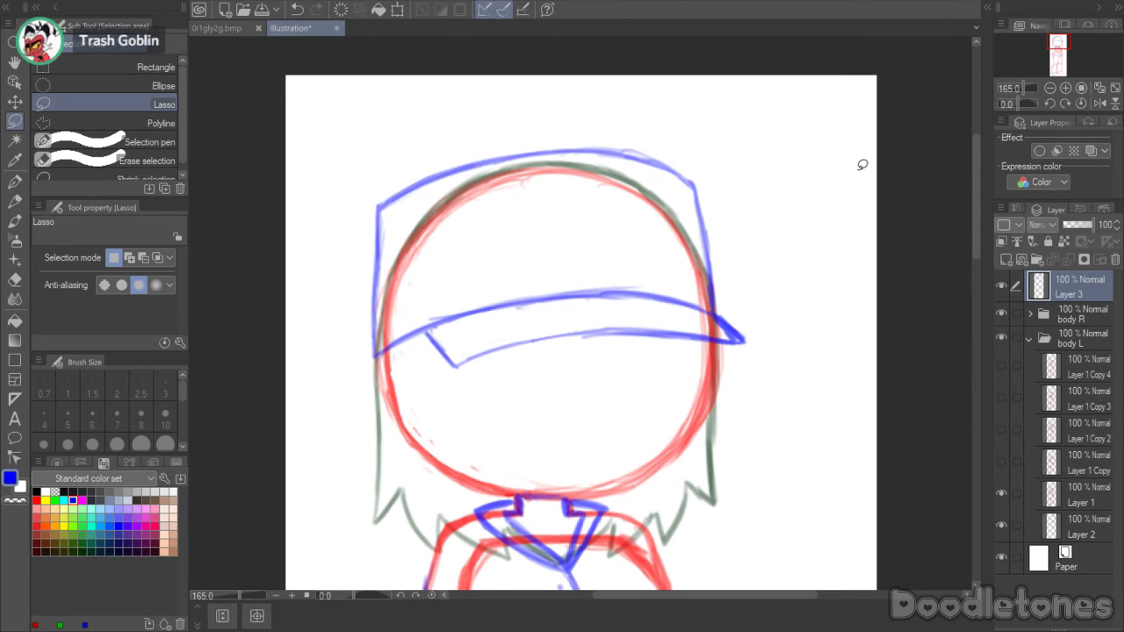
click(1002, 285)
click(1022, 259)
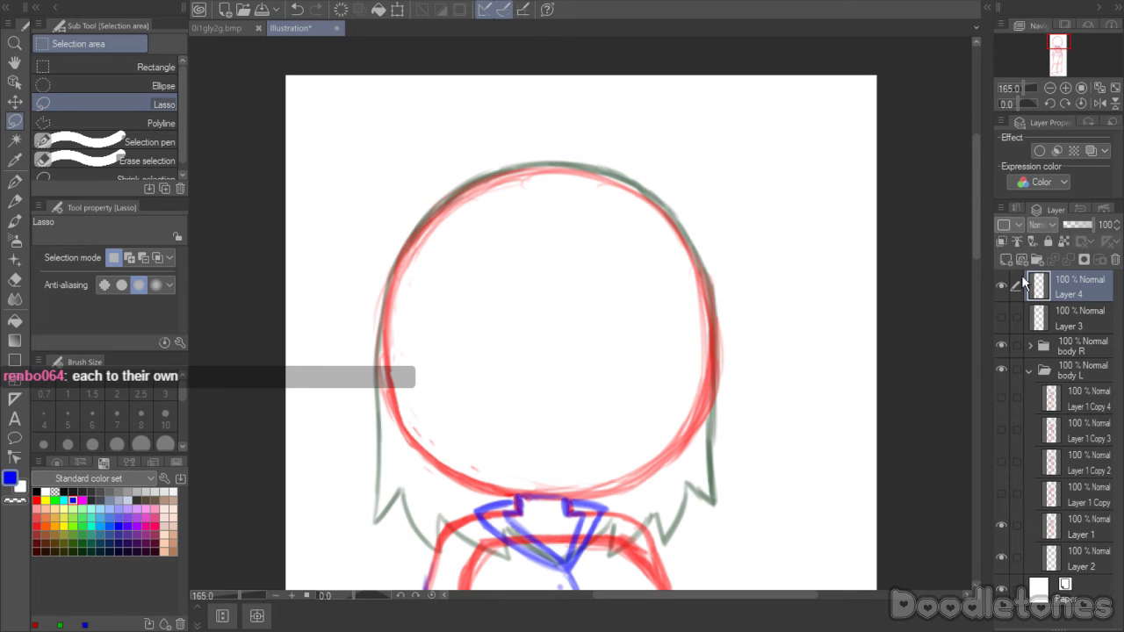
key(b)
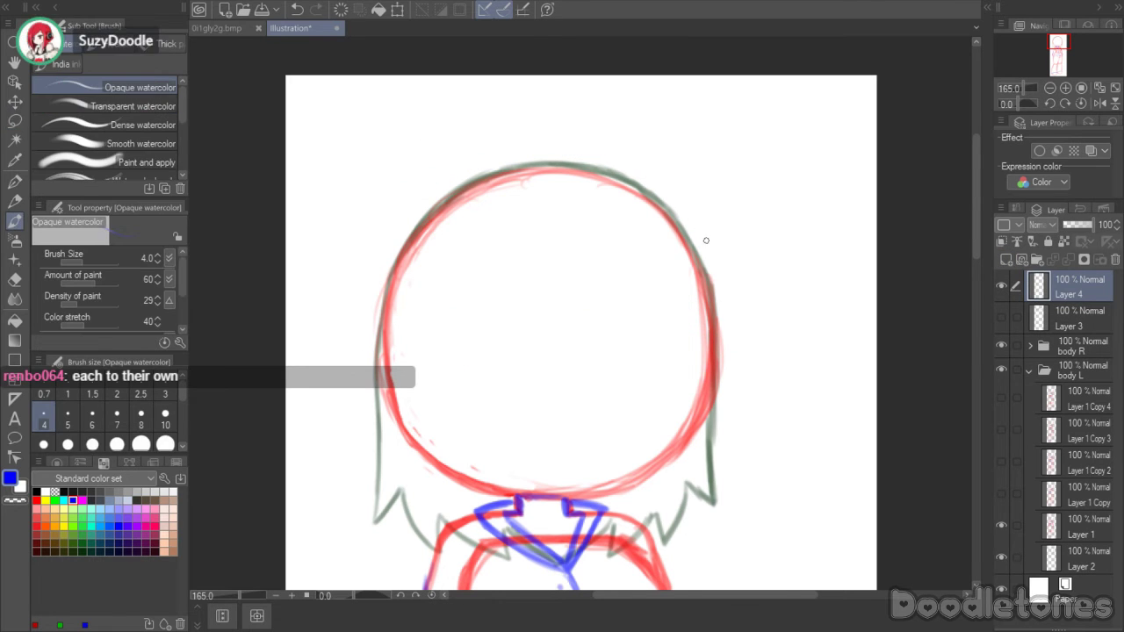
drag(694, 246, 724, 368)
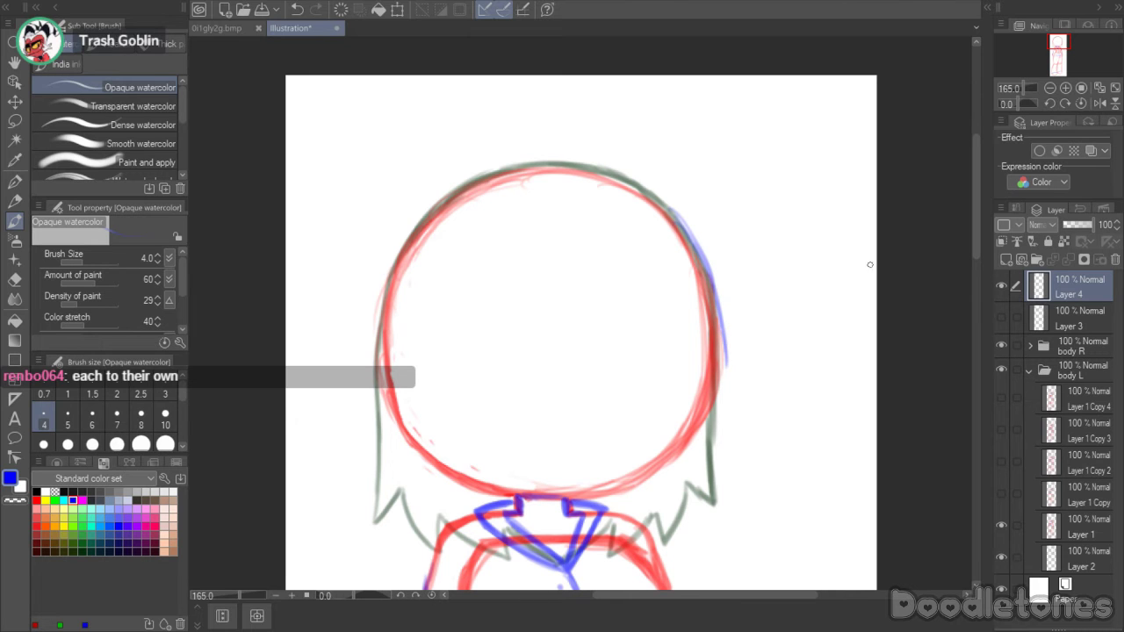
click(1003, 322)
click(1002, 318)
click(1001, 316)
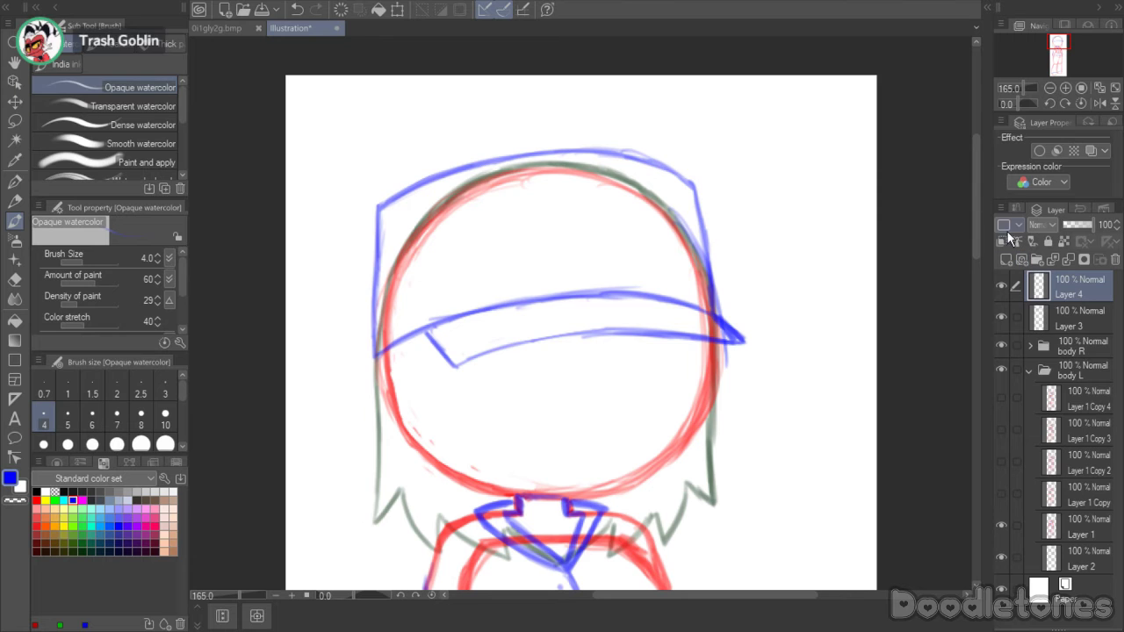
key(ctrl+z)
key(ctrl+z)
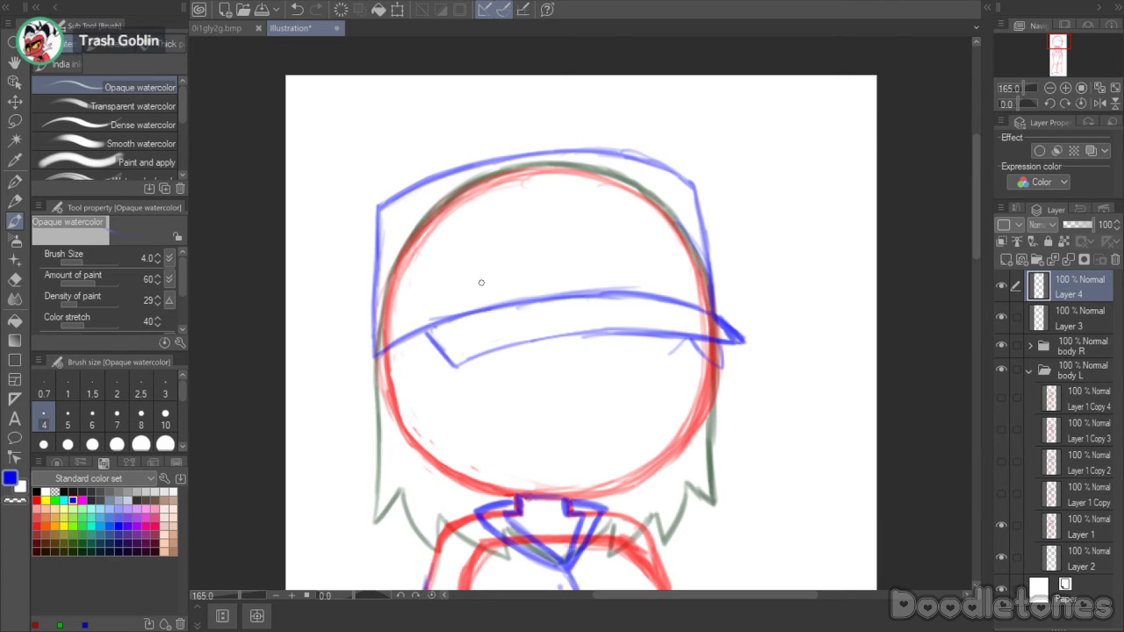
key(ctrl+z)
click(1114, 260)
click(566, 222)
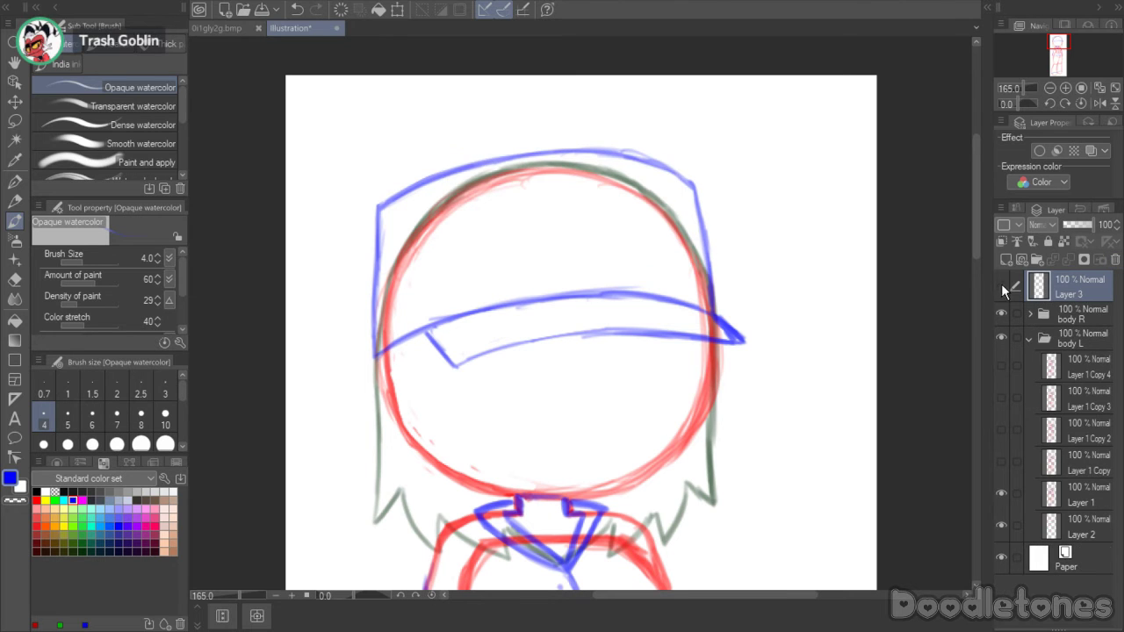
- Hide the hat layer, add a new layer above it, and draw an open-topped rounded eye outline on the lower face
click(1001, 285)
click(1007, 259)
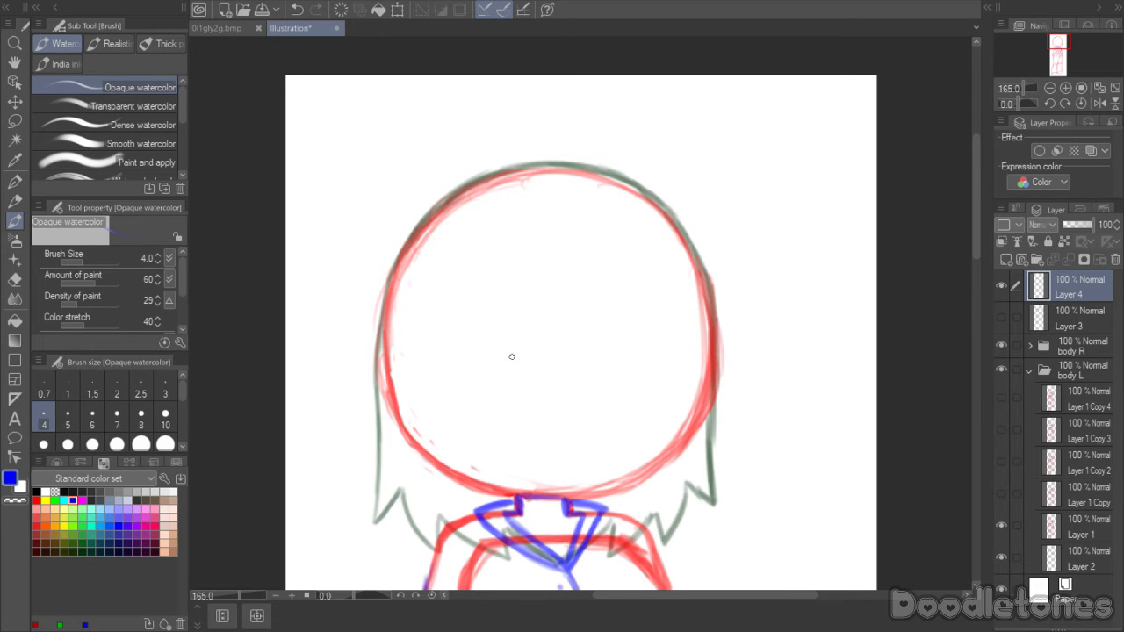
mouse_move(513, 357)
mouse_down()
mouse_move(499, 360)
mouse_move(490, 397)
mouse_move(551, 425)
mouse_move(589, 415)
mouse_move(595, 373)
mouse_move(518, 428)
mouse_up()
mouse_move(495, 388)
mouse_down()
mouse_move(538, 427)
mouse_move(598, 397)
mouse_up()
key(ctrl+z)
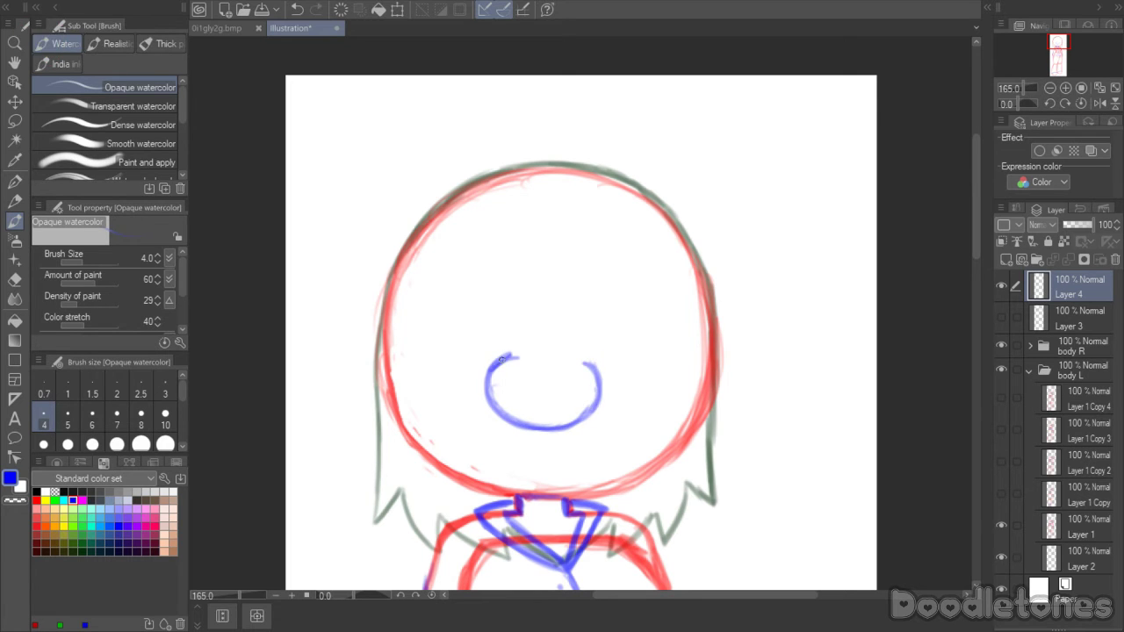
mouse_move(497, 359)
mouse_down()
mouse_move(493, 409)
mouse_move(549, 428)
mouse_up()
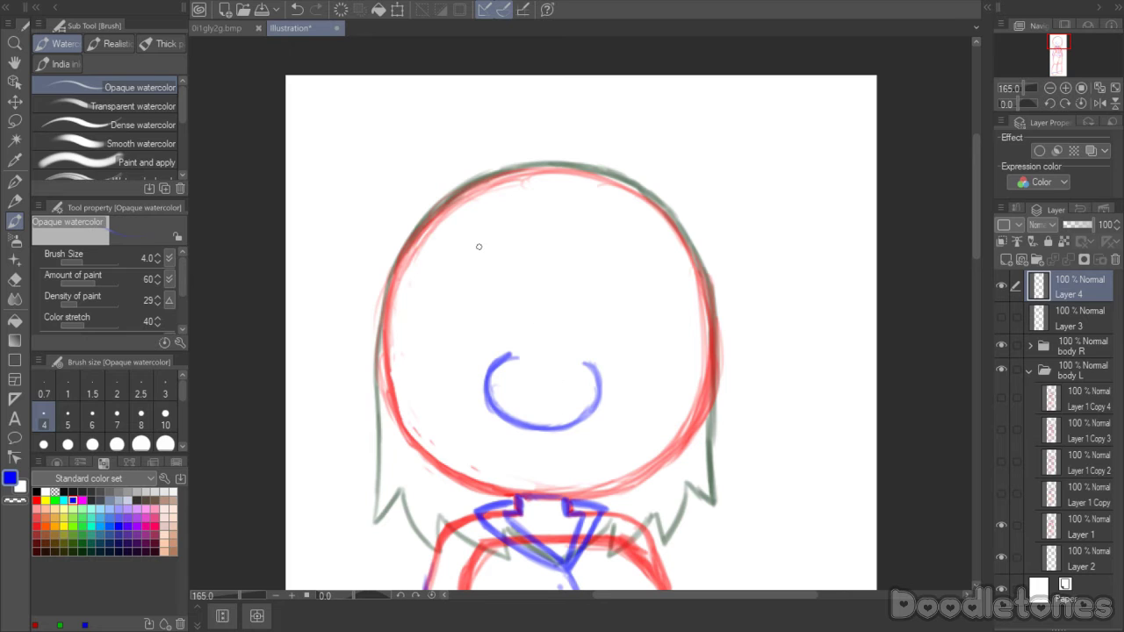
- Lasso the eye outline, move it left and slightly down, and clear the selection
click(15, 279)
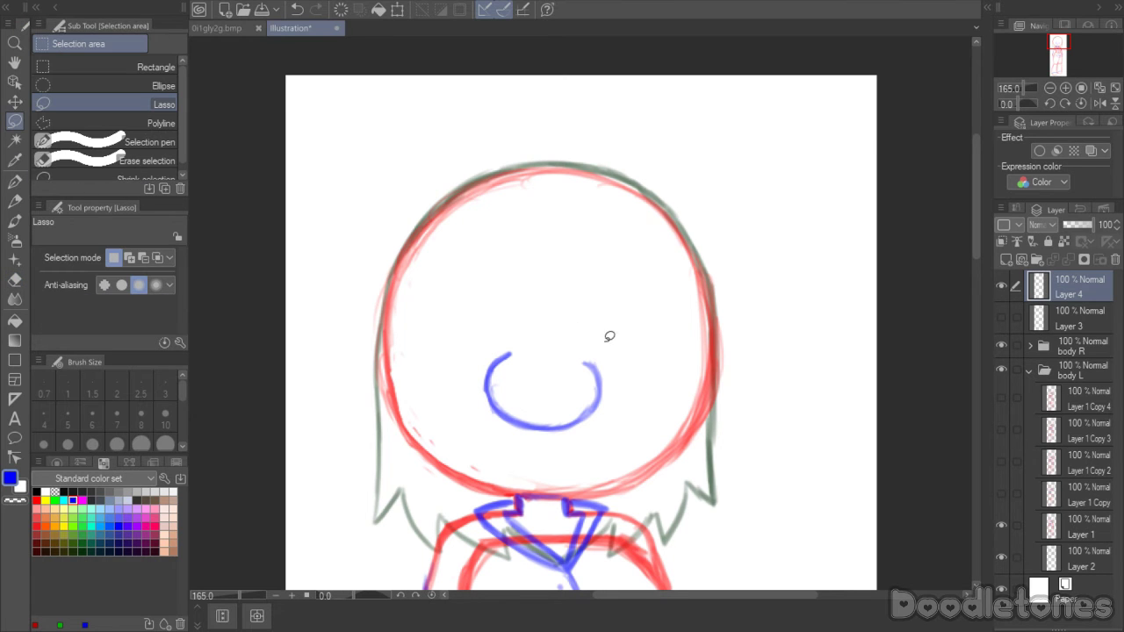
mouse_move(628, 373)
mouse_down()
mouse_move(446, 372)
mouse_move(615, 379)
mouse_move(562, 413)
mouse_move(574, 411)
mouse_up()
click(616, 479)
click(479, 500)
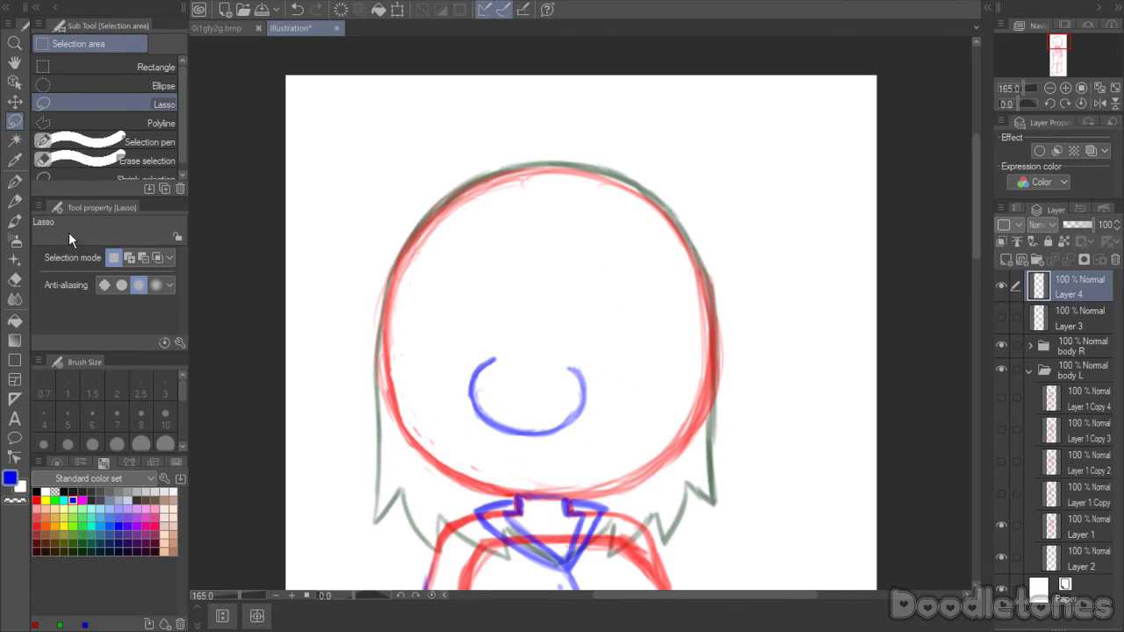
- Draw a second open-topped rounded lens beside the first, a short bridge joining them, and a straight temple arm from the first lens
click(15, 220)
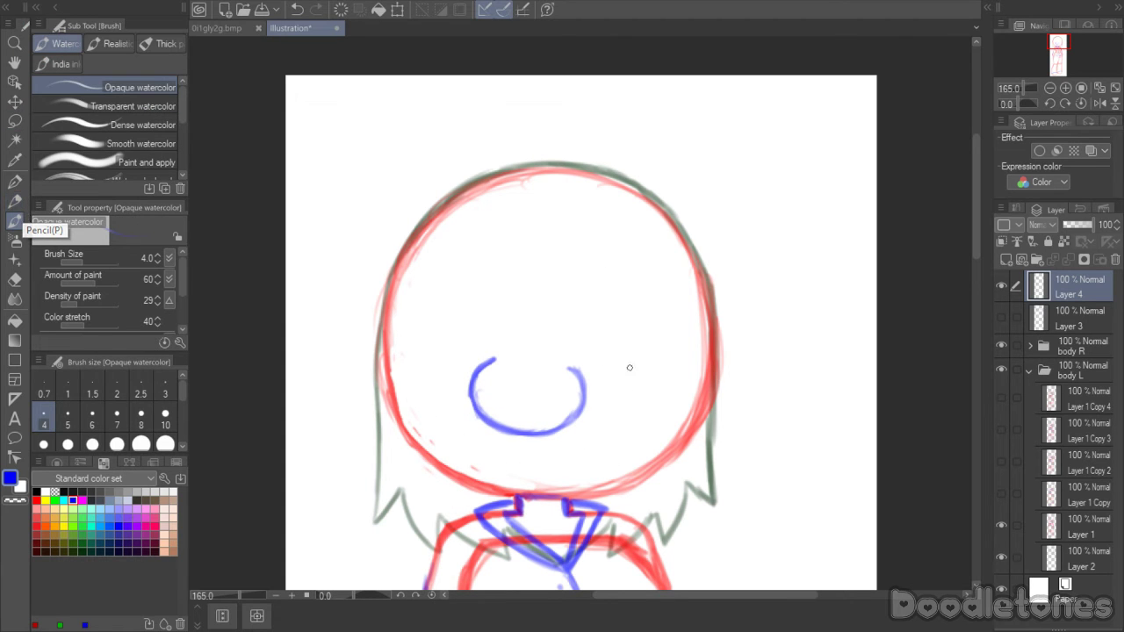
drag(605, 397, 645, 420)
mouse_move(605, 384)
mouse_down()
mouse_move(620, 360)
mouse_move(606, 406)
mouse_move(668, 422)
mouse_move(679, 407)
mouse_up()
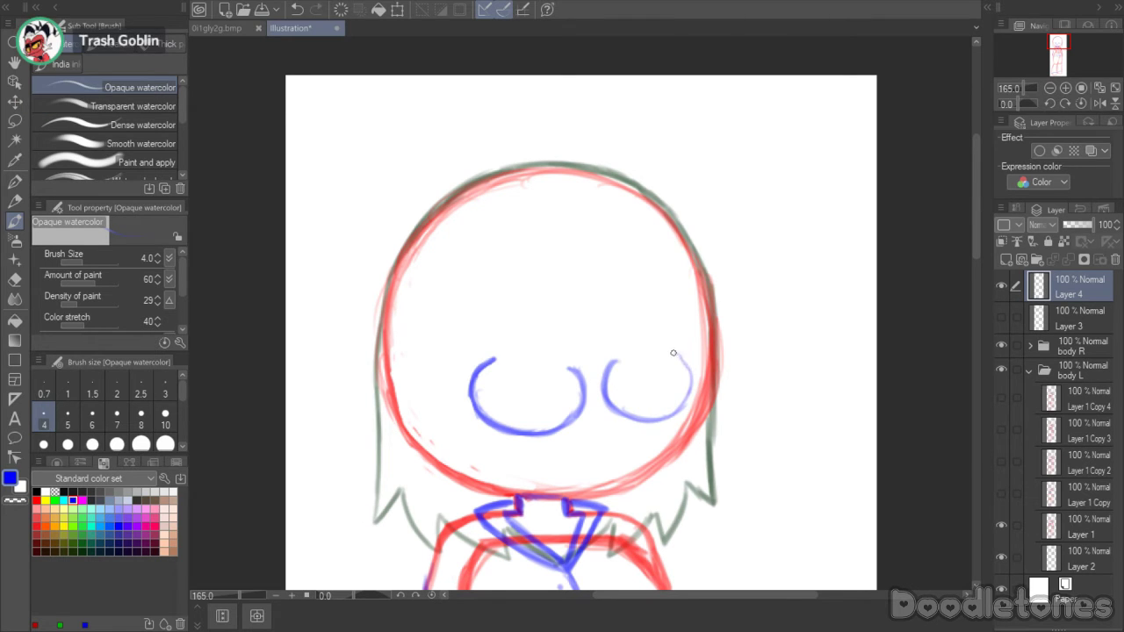
mouse_move(673, 354)
mouse_down()
mouse_move(675, 406)
mouse_move(646, 415)
mouse_move(613, 408)
mouse_move(612, 371)
mouse_move(572, 367)
mouse_move(582, 401)
mouse_move(600, 394)
mouse_move(586, 401)
mouse_move(599, 391)
mouse_move(578, 371)
mouse_move(584, 401)
mouse_move(607, 370)
mouse_move(619, 396)
mouse_move(684, 404)
mouse_up()
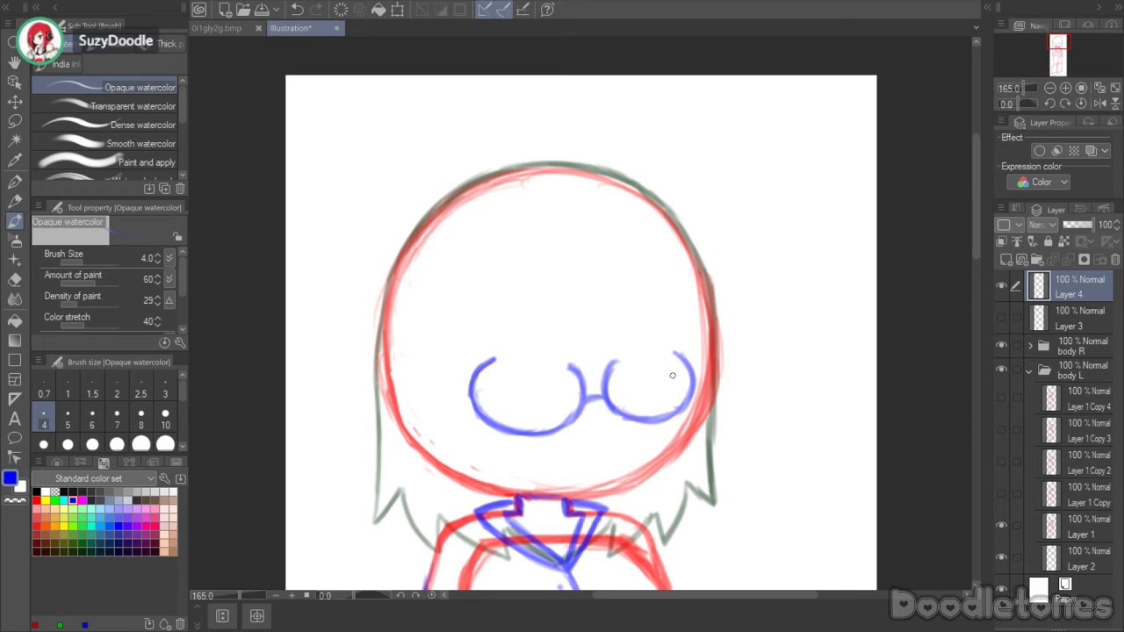
mouse_move(471, 401)
mouse_down()
mouse_move(436, 410)
mouse_move(473, 400)
mouse_move(421, 399)
mouse_move(464, 398)
mouse_up()
key(ctrl+z)
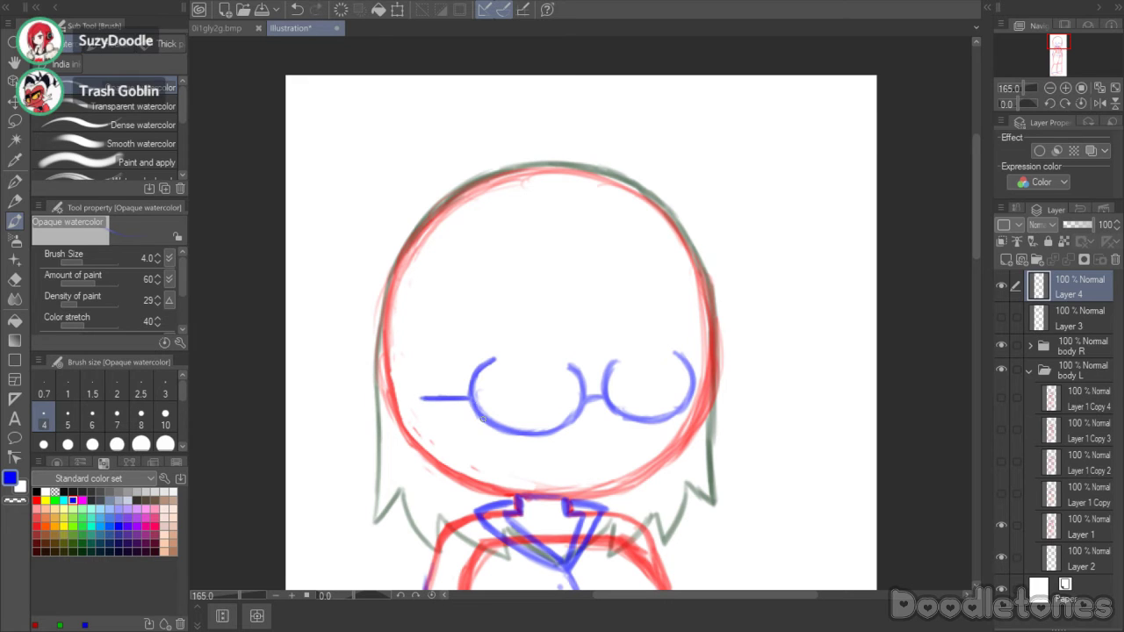
drag(584, 400, 603, 397)
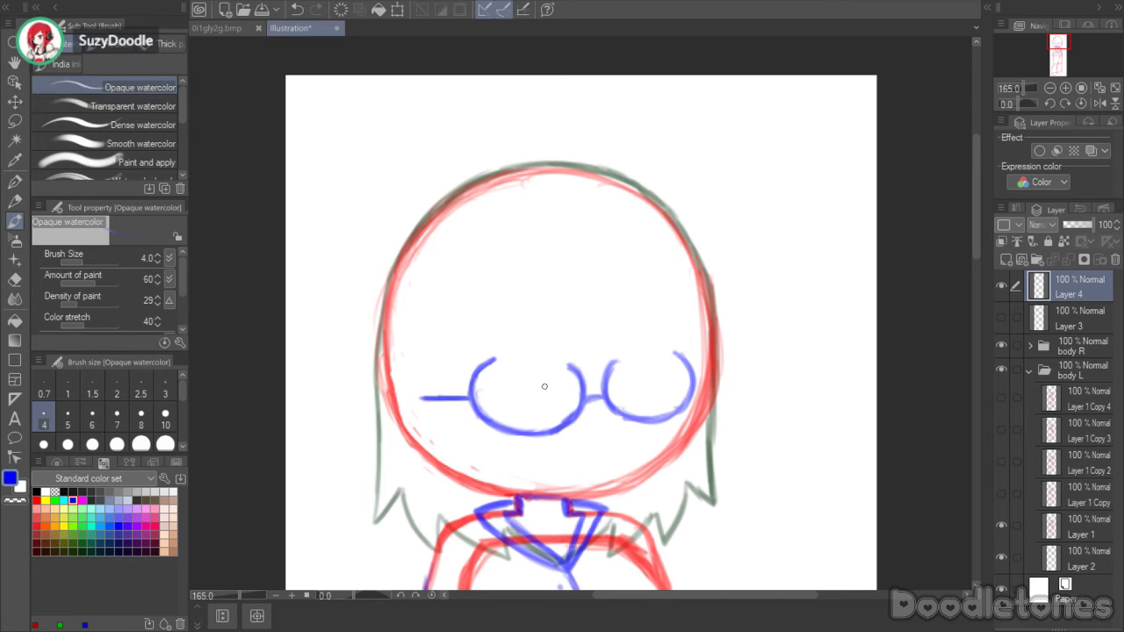
mouse_move(538, 381)
mouse_down()
mouse_move(559, 413)
mouse_move(543, 365)
mouse_move(552, 395)
mouse_up()
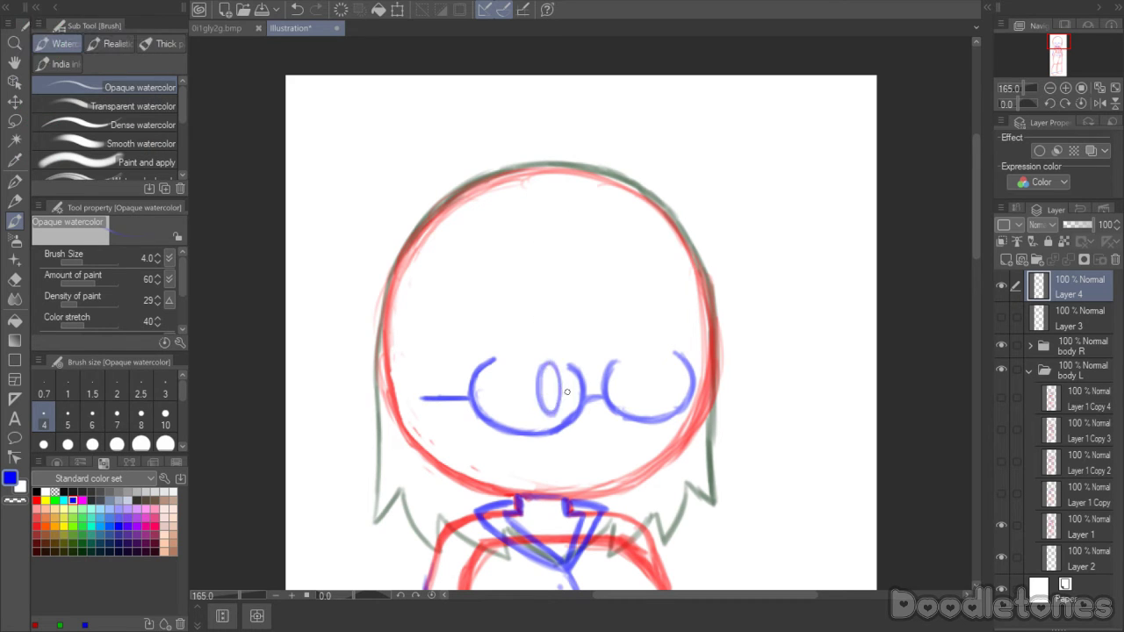
mouse_move(643, 355)
mouse_down()
mouse_move(651, 382)
mouse_move(635, 394)
mouse_move(641, 358)
mouse_up()
key(ctrl+z)
key(ctrl+z)
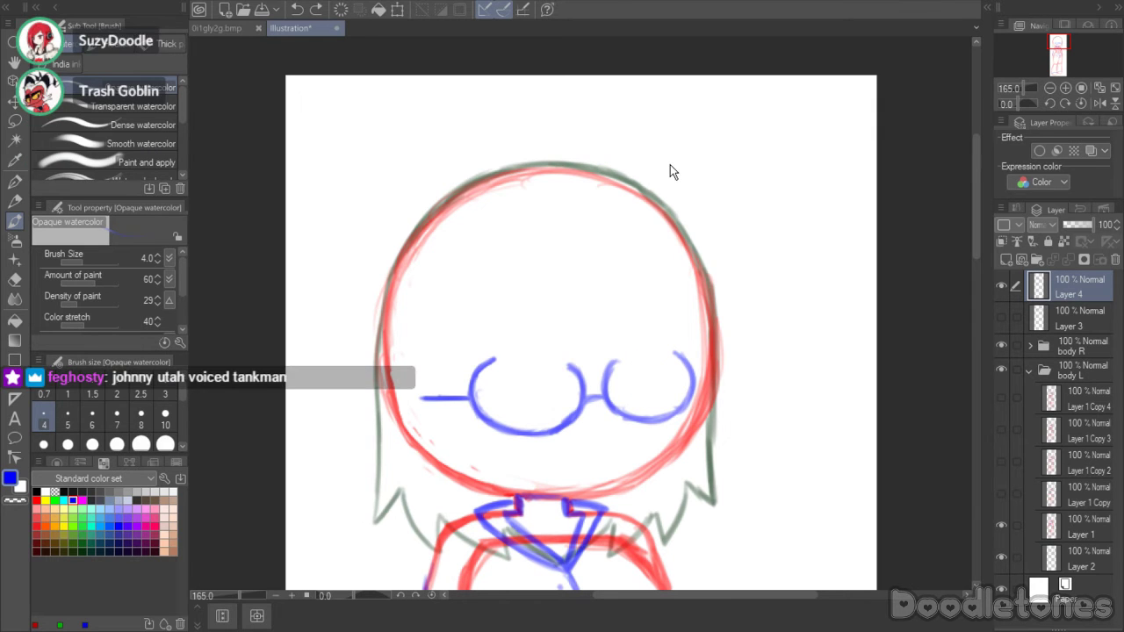
- Draw a tall oval pupil inside each glasses lens, redoing the one in the smaller lens
mouse_move(541, 375)
mouse_down()
mouse_move(547, 416)
mouse_move(546, 368)
mouse_up()
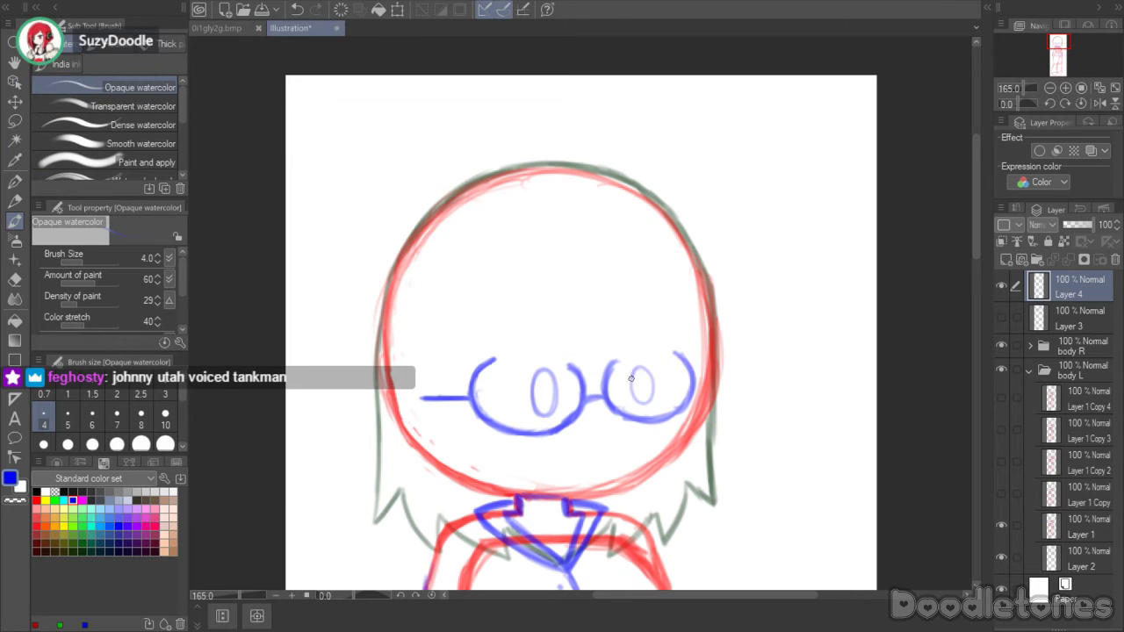
mouse_move(639, 369)
mouse_down()
mouse_move(639, 406)
mouse_move(644, 361)
mouse_move(632, 391)
mouse_move(648, 362)
mouse_move(651, 382)
mouse_up()
key(ctrl+z)
key(ctrl+z)
key(ctrl+z)
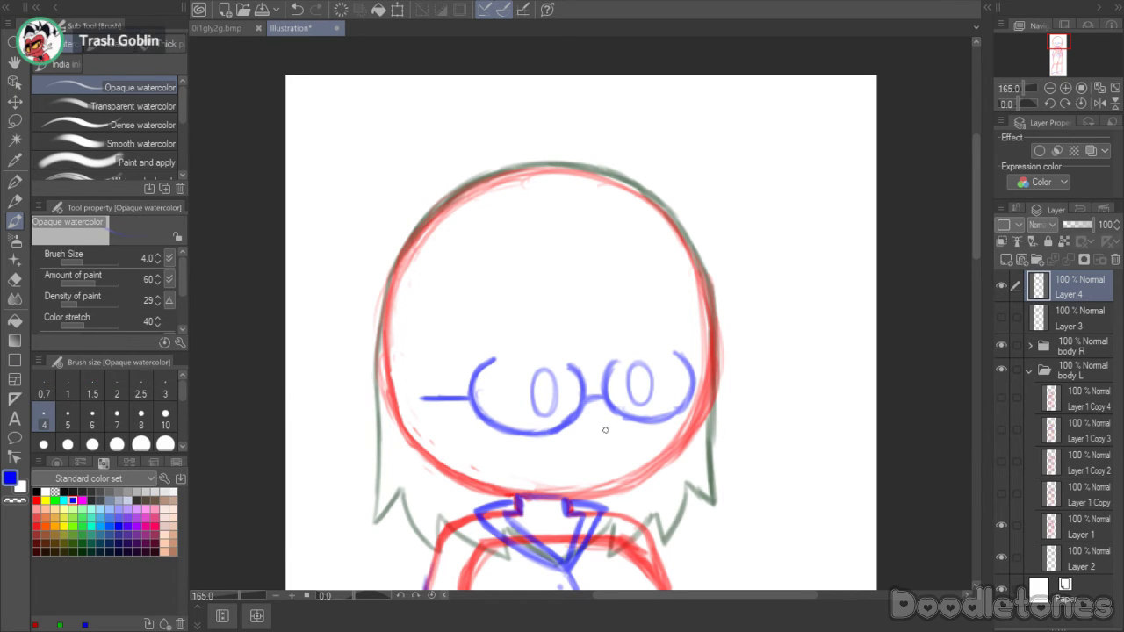
- Draw a small curved nose below the glasses and a short dash for the mouth beneath it
drag(606, 430, 608, 443)
scroll(975, 248, down, 1)
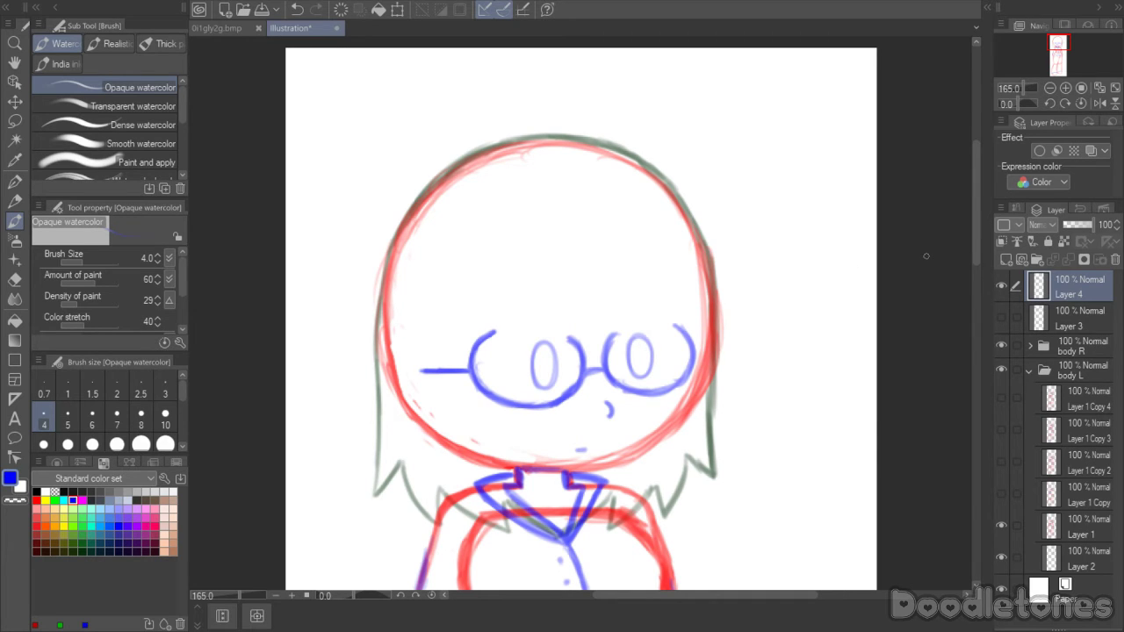
scroll(975, 239, up, 1)
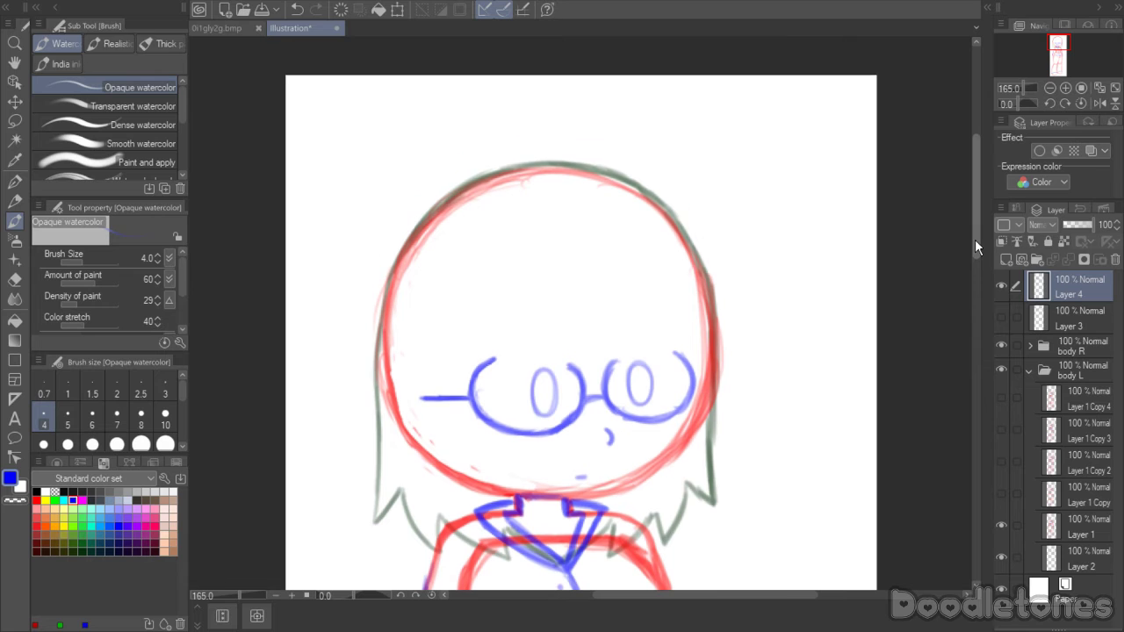
- Show and select the hat layer, lasso the whole hat, reduce its height slightly from the top, and clear the selection
click(1003, 318)
click(1053, 319)
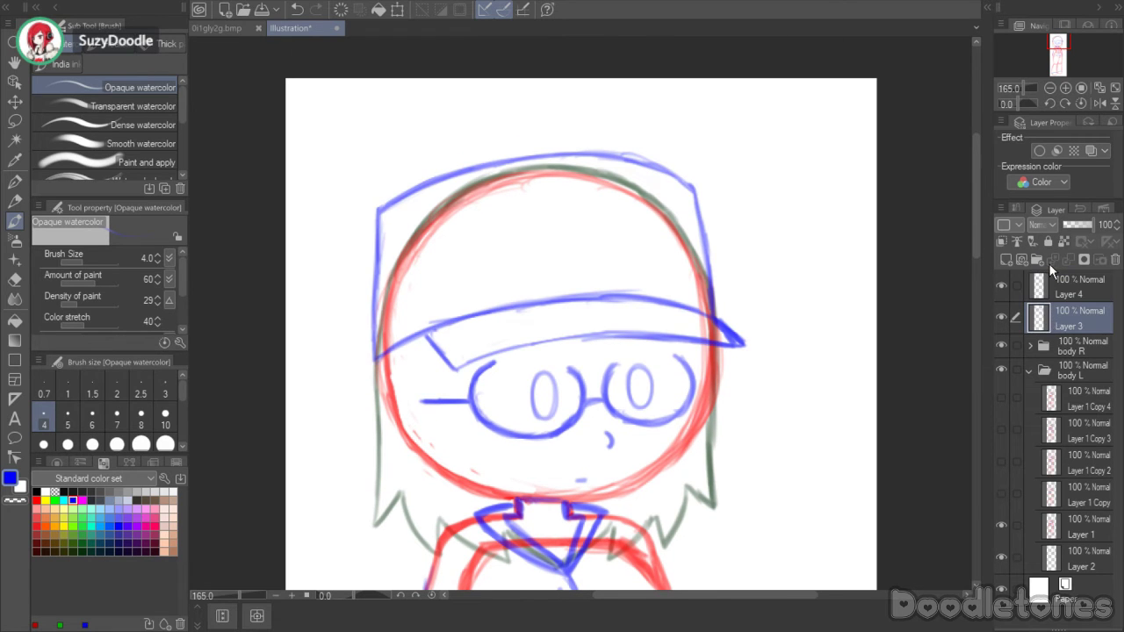
click(14, 122)
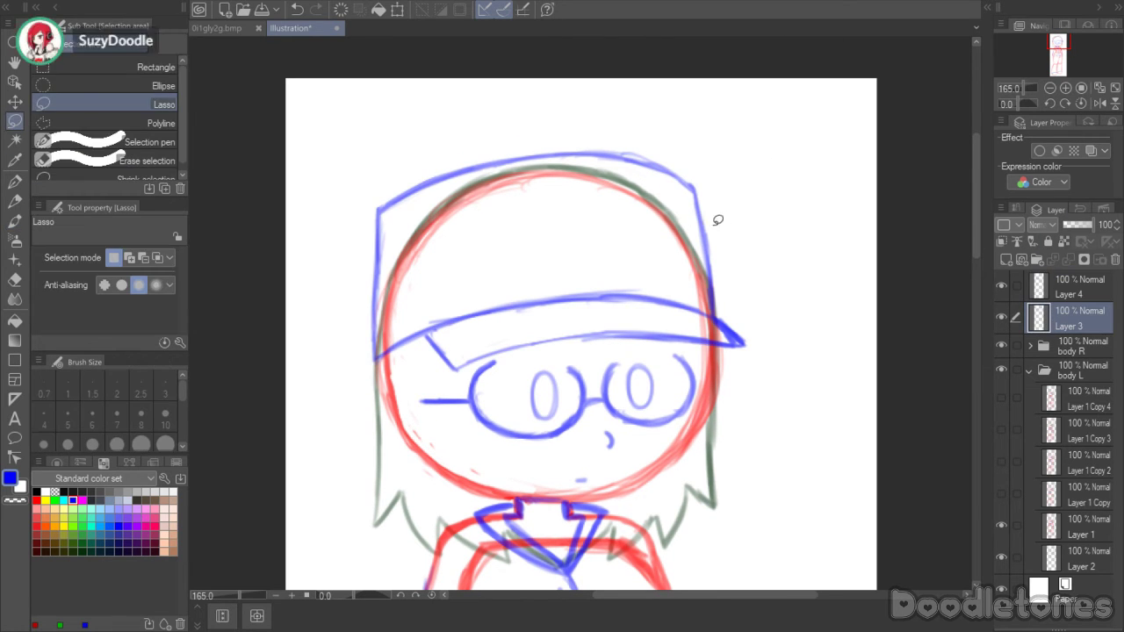
mouse_move(747, 222)
mouse_down()
mouse_move(778, 337)
mouse_move(710, 360)
mouse_move(513, 355)
mouse_move(318, 371)
mouse_up()
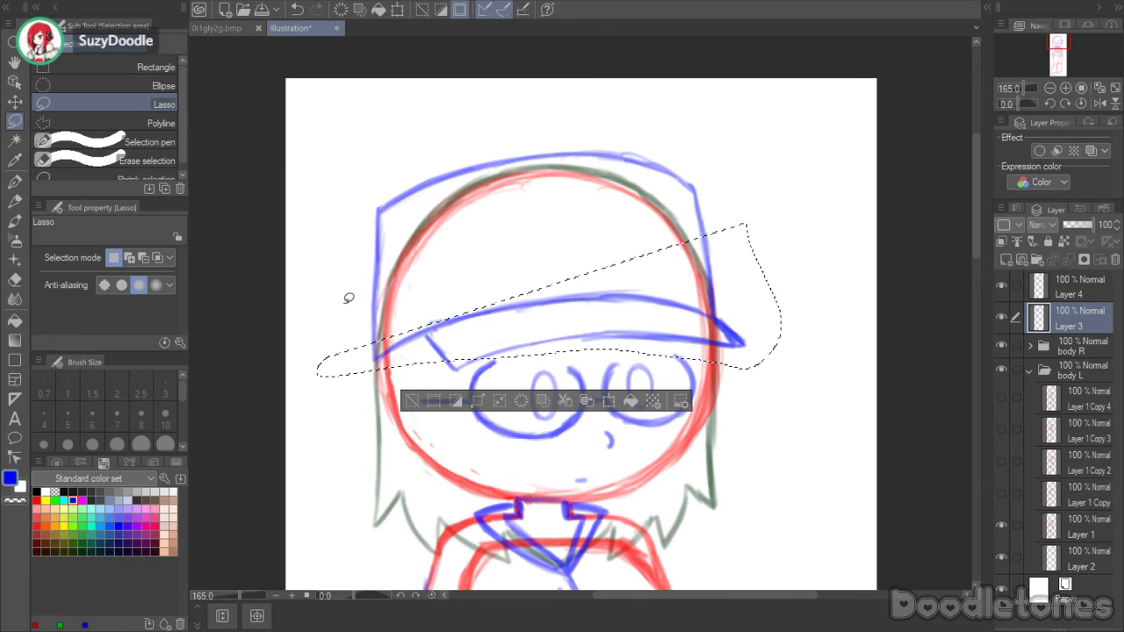
mouse_move(344, 303)
mouse_down()
mouse_move(744, 134)
mouse_move(804, 351)
mouse_move(307, 369)
mouse_up()
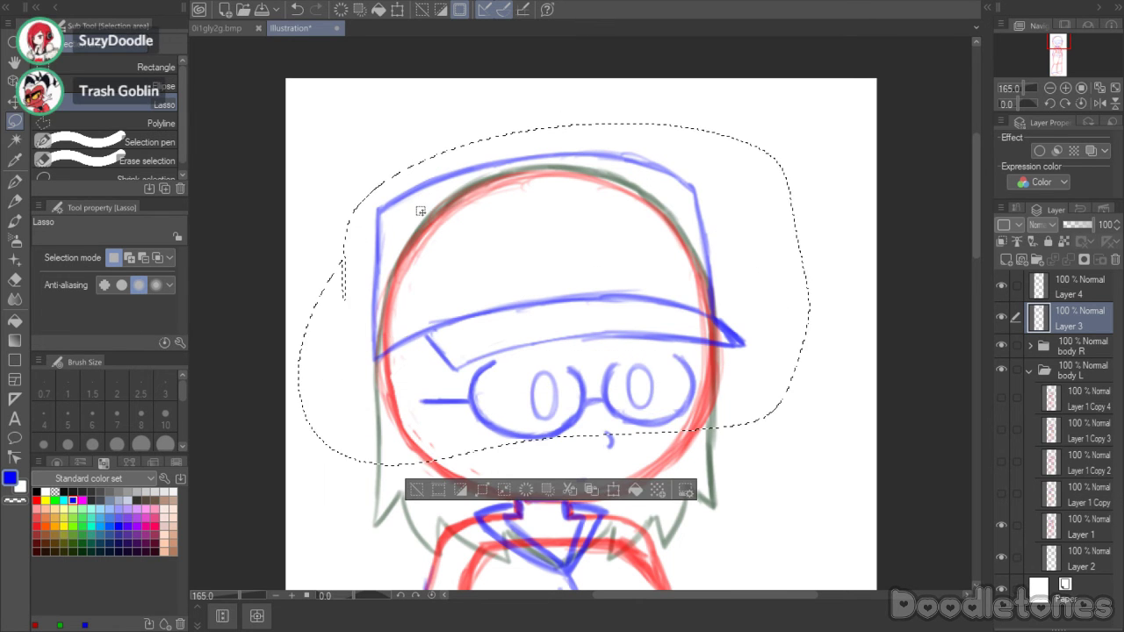
click(609, 491)
drag(554, 123, 556, 153)
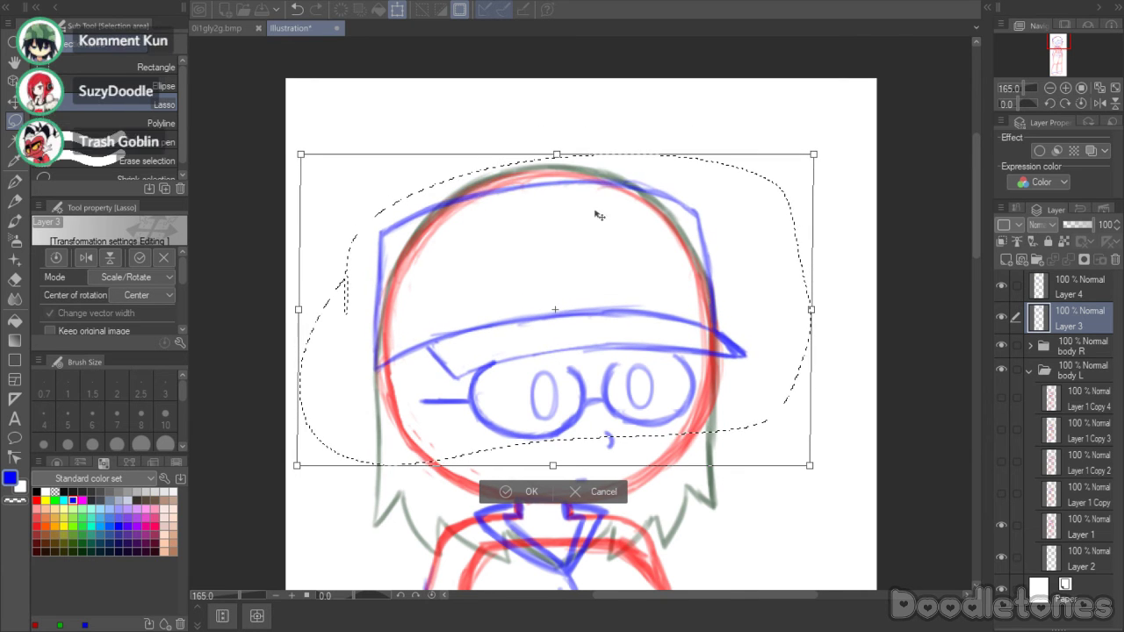
drag(613, 259, 609, 254)
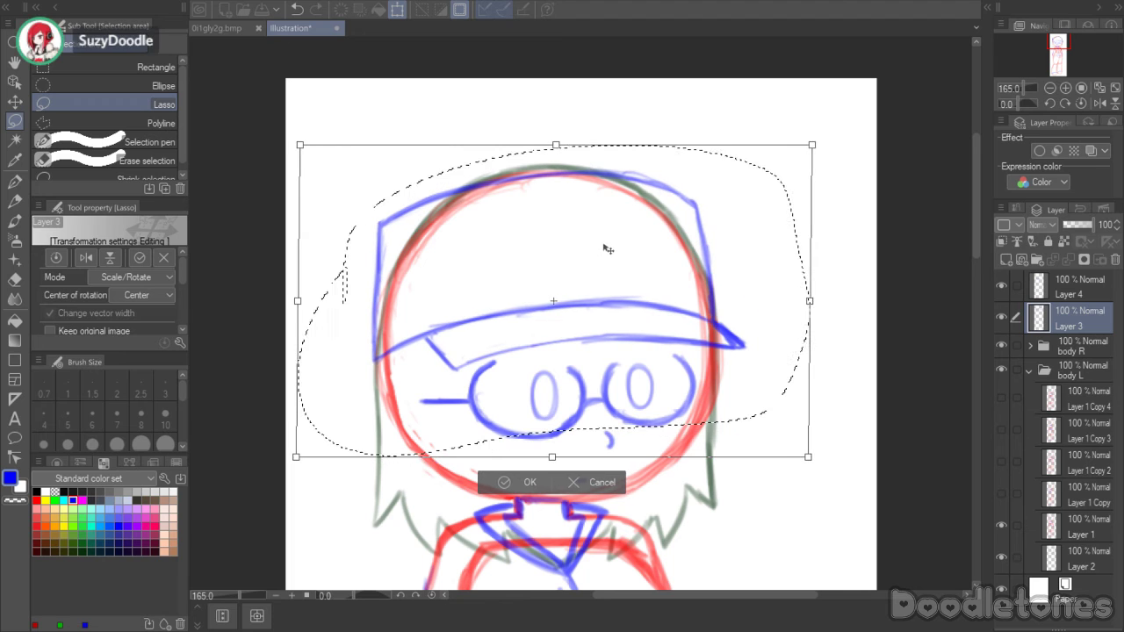
drag(556, 145, 556, 146)
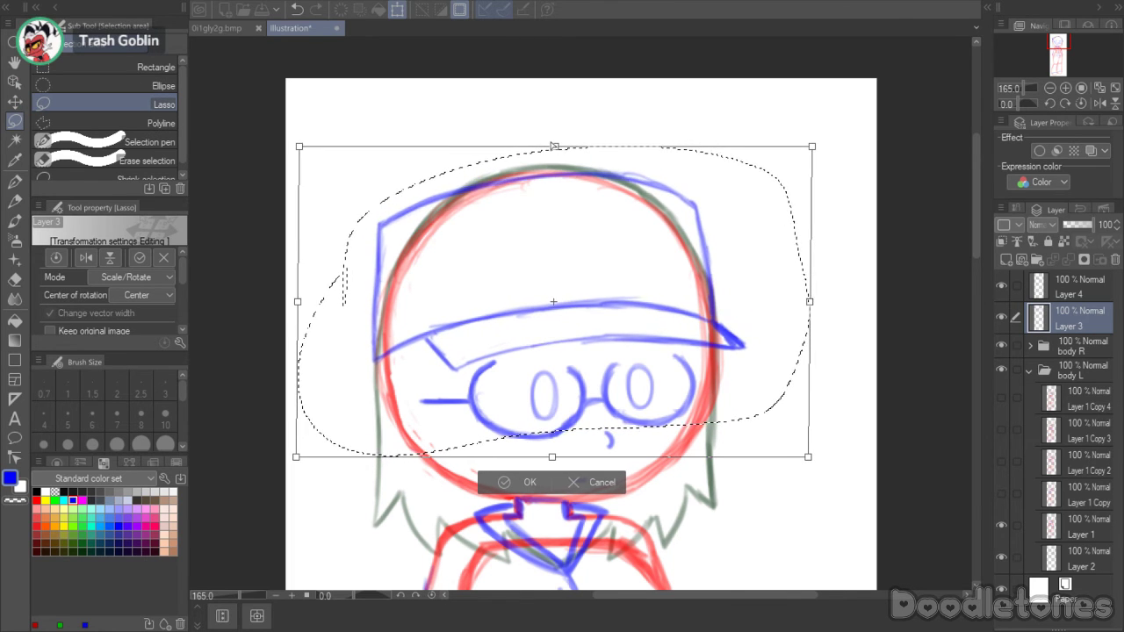
click(505, 482)
key(ctrl+d)
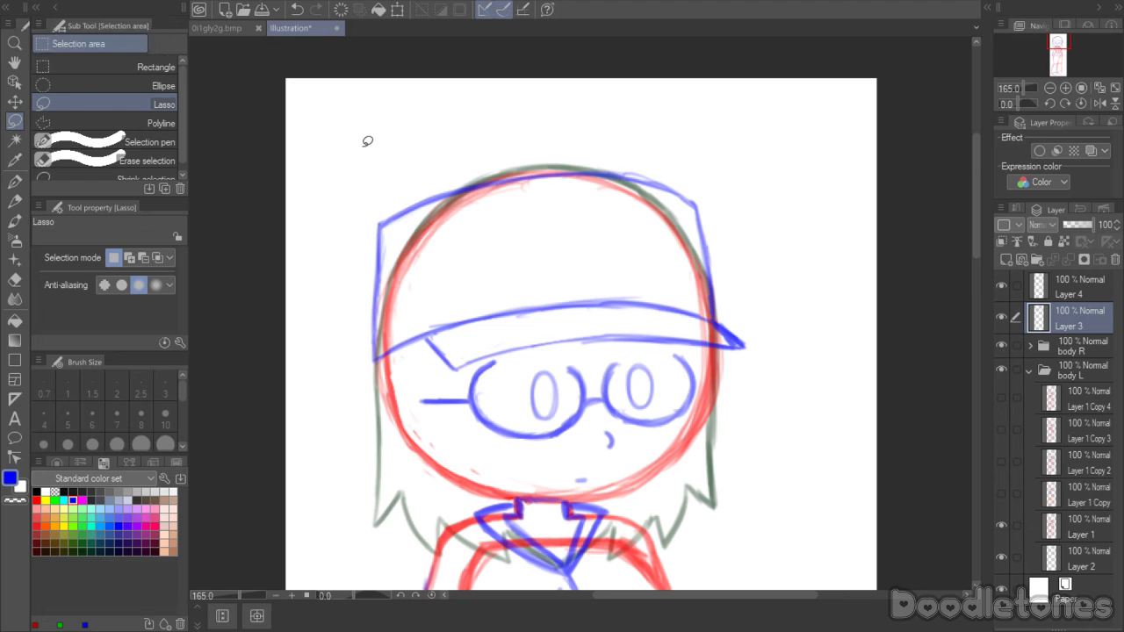
- Redraw the hat's crown as a thicker, rounder arc over the head and erase the leftover lines beneath it
click(15, 219)
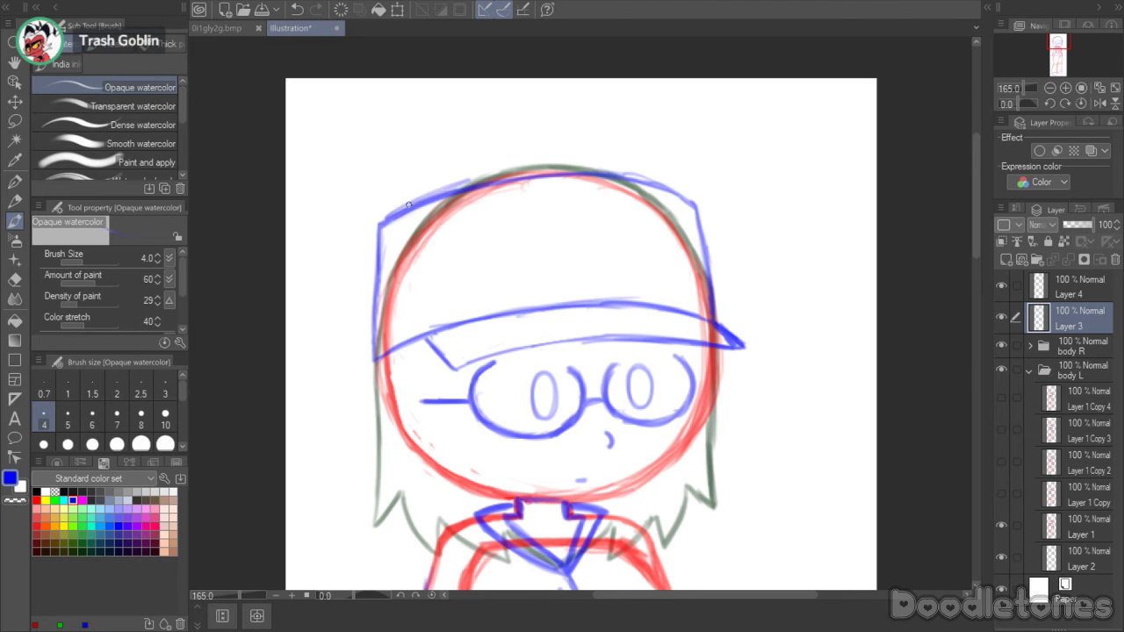
mouse_move(490, 176)
mouse_down()
mouse_move(591, 168)
mouse_move(581, 166)
mouse_move(562, 166)
mouse_move(633, 179)
mouse_move(493, 175)
mouse_move(570, 165)
mouse_move(519, 170)
mouse_move(408, 202)
mouse_move(474, 175)
mouse_up()
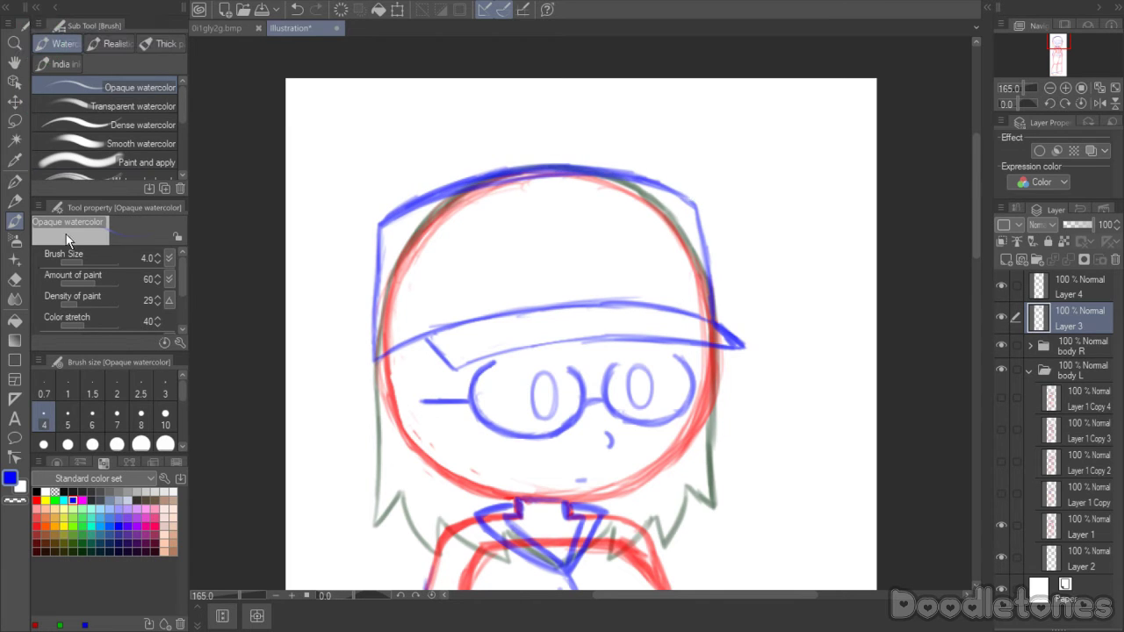
click(15, 278)
drag(411, 220, 505, 177)
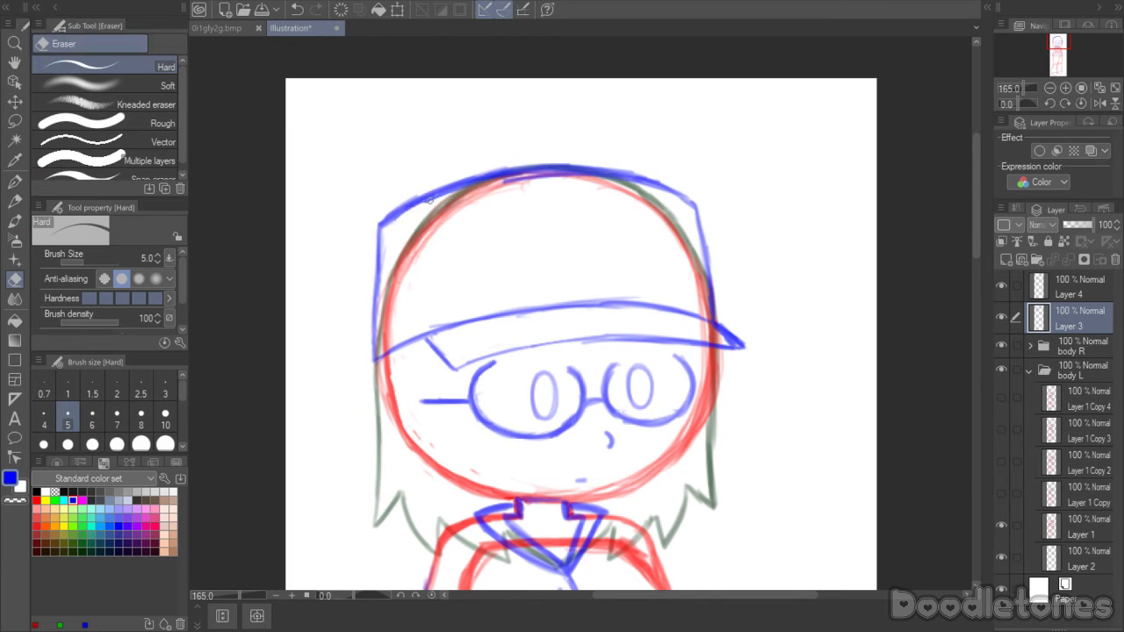
mouse_move(615, 176)
mouse_down()
mouse_move(540, 173)
mouse_move(637, 179)
mouse_up()
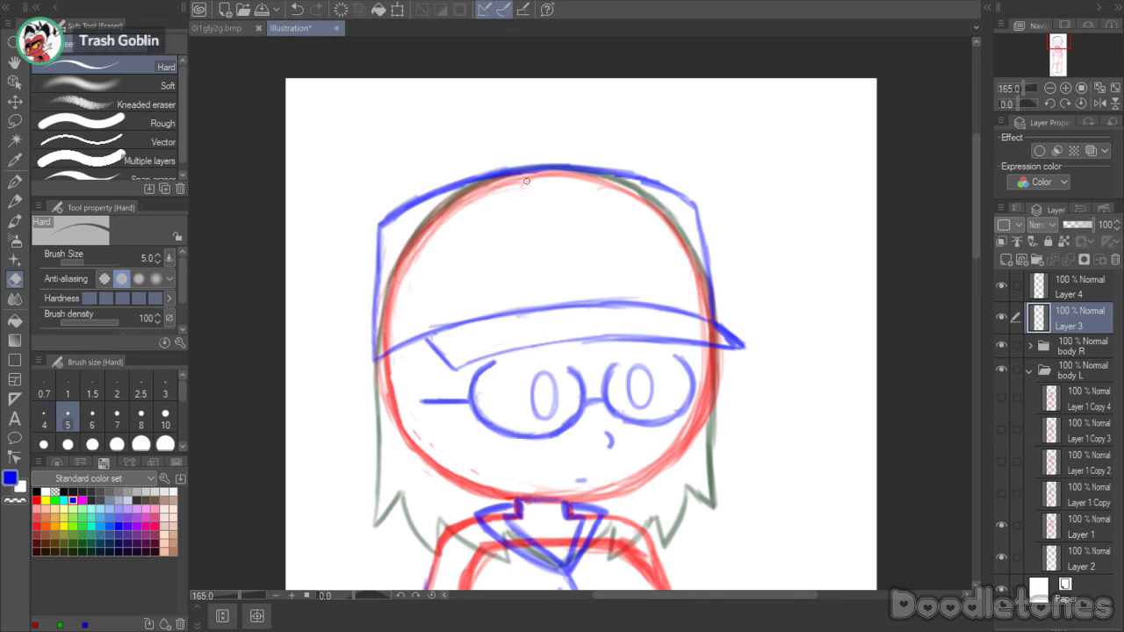
drag(496, 174, 541, 174)
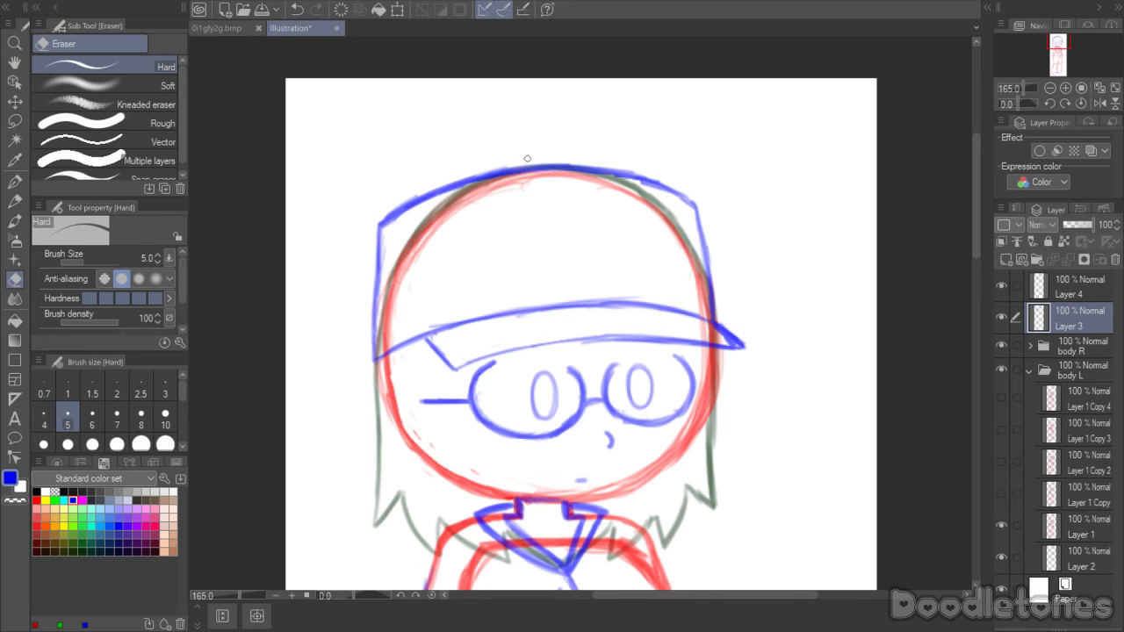
- Retrace the visor's short side edge and lower curve with darker strokes out to its pointed tip
click(15, 223)
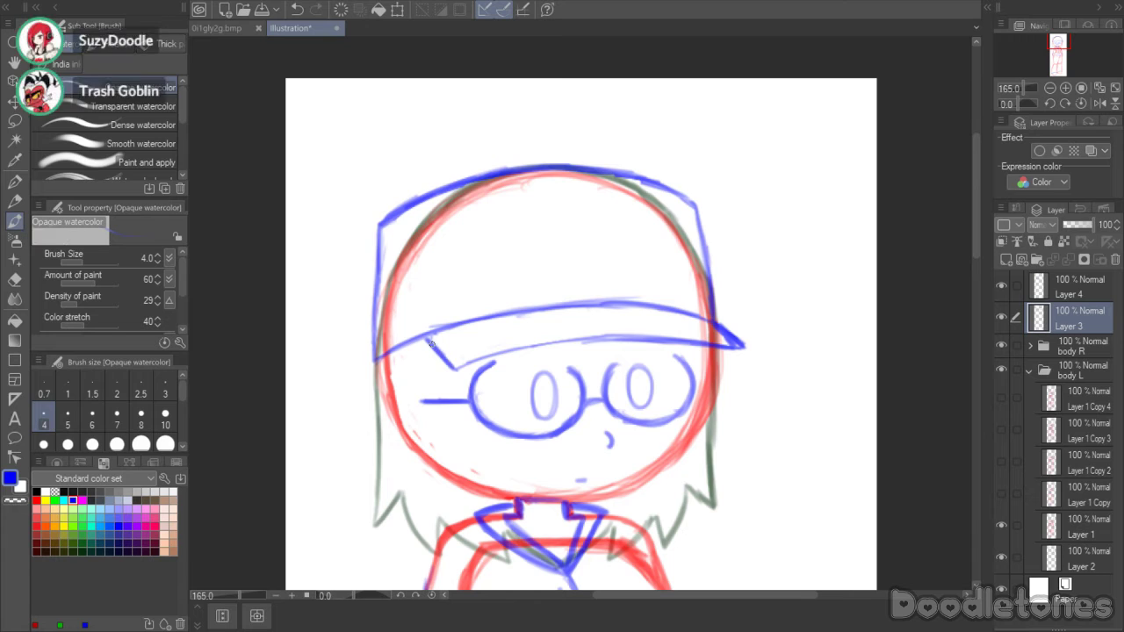
mouse_move(425, 337)
mouse_down()
mouse_move(459, 372)
mouse_move(567, 337)
mouse_up()
mouse_move(506, 354)
mouse_down()
mouse_move(617, 337)
mouse_move(726, 338)
mouse_move(704, 348)
mouse_move(733, 351)
mouse_up()
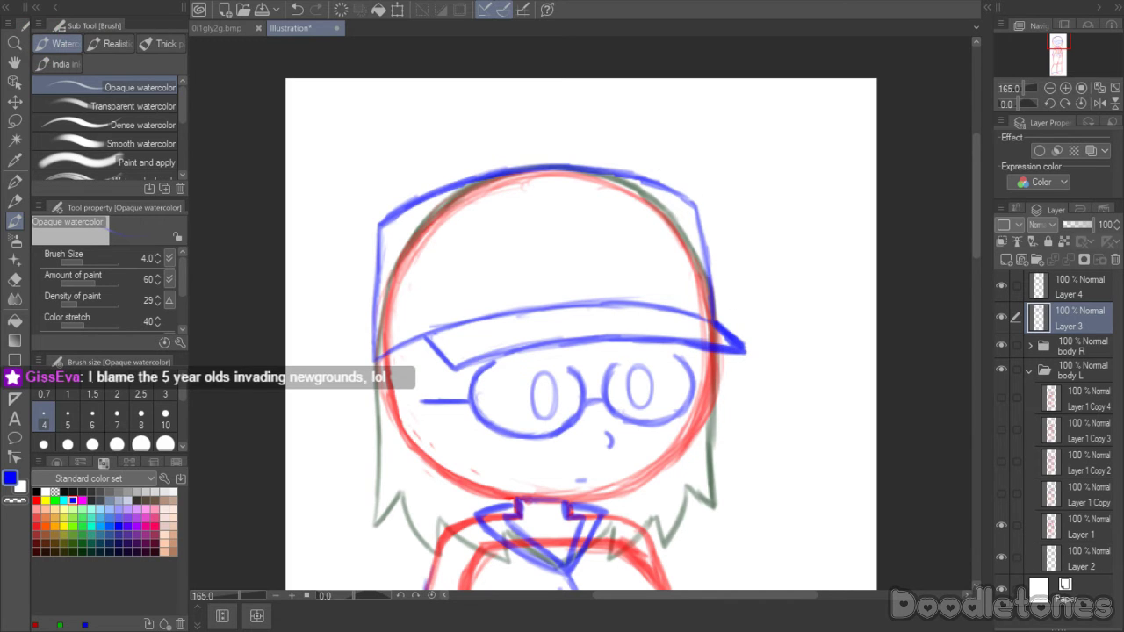
click(15, 279)
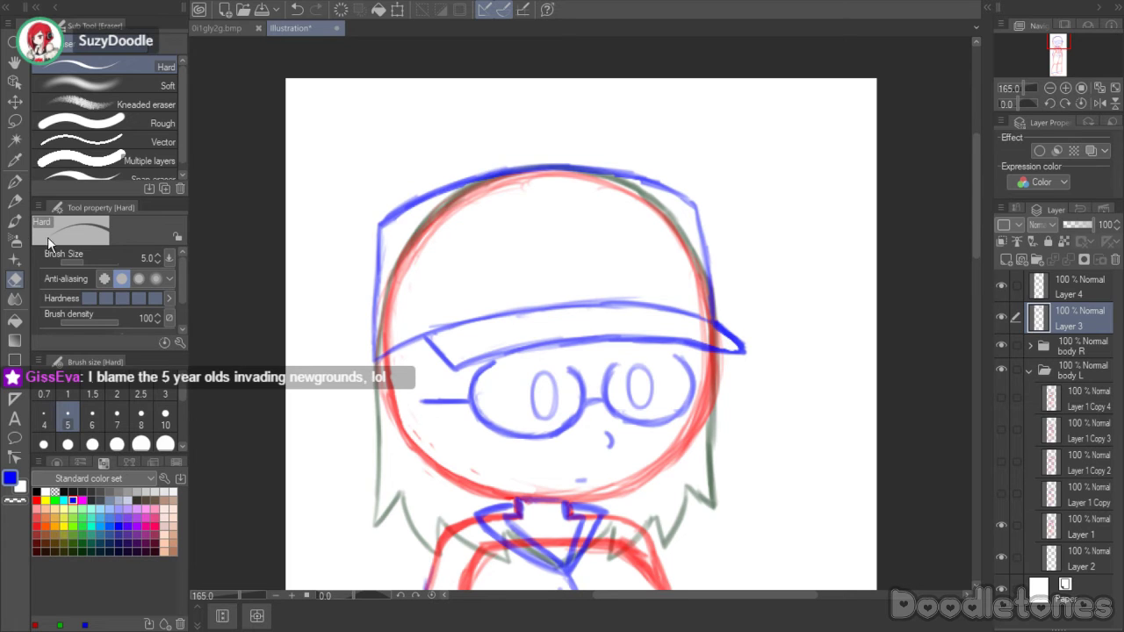
- Draw a jagged sideburn hanging from the visor's near corner and a straight outer hair line down the head's left side
click(15, 221)
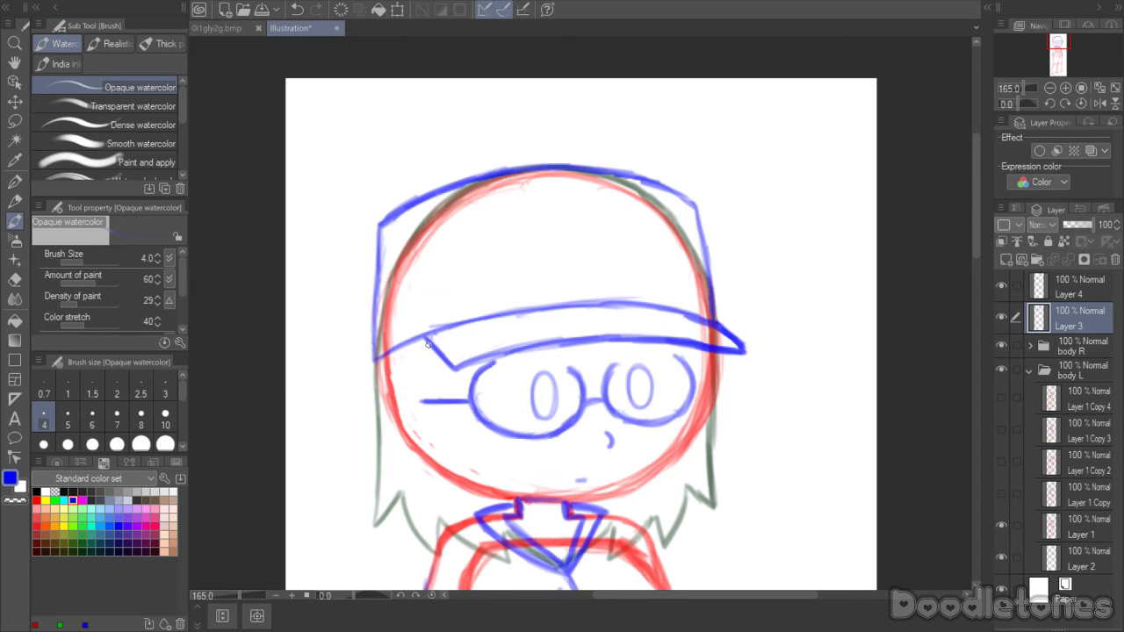
mouse_move(452, 362)
mouse_down()
mouse_move(455, 441)
mouse_move(450, 405)
mouse_move(424, 486)
mouse_up()
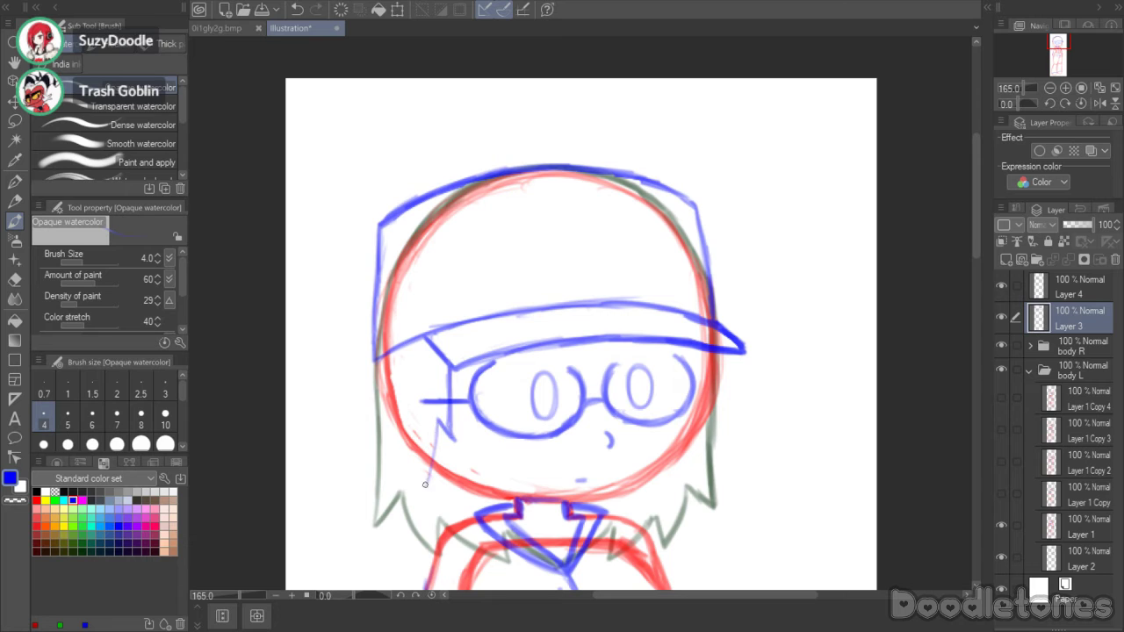
drag(441, 423, 423, 487)
drag(379, 363, 378, 476)
drag(377, 383, 378, 478)
drag(430, 453, 424, 487)
drag(439, 420, 424, 485)
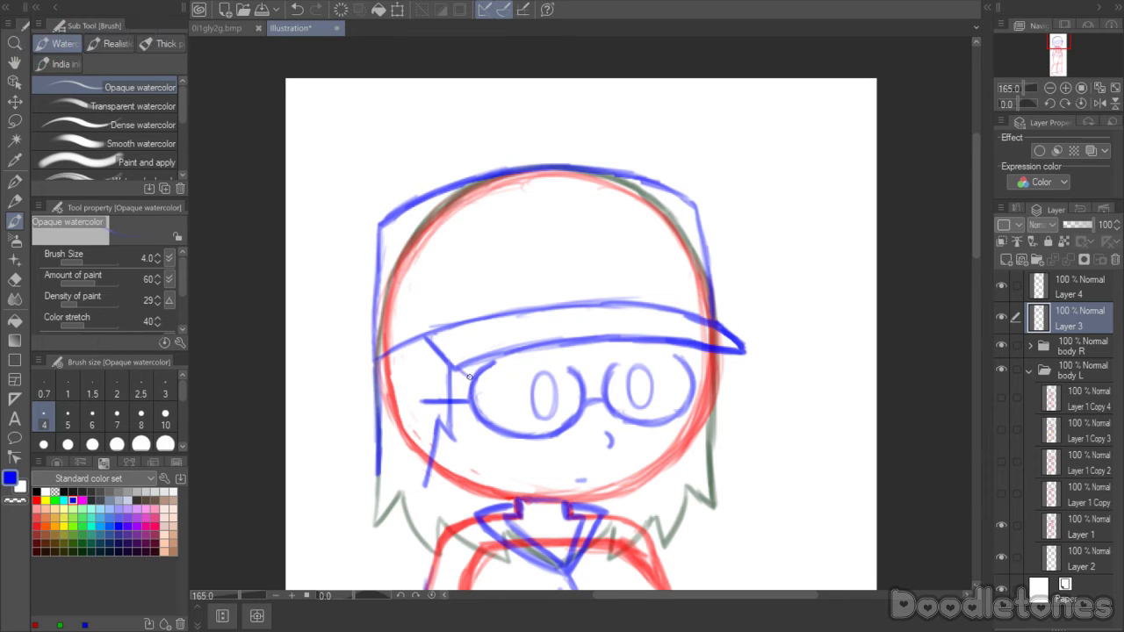
- Draw zigzag bangs under the visor across the tops of both lenses to the head's right side
mouse_move(488, 360)
mouse_down()
mouse_move(528, 349)
mouse_move(553, 370)
mouse_up()
key(ctrl+z)
drag(534, 360, 567, 351)
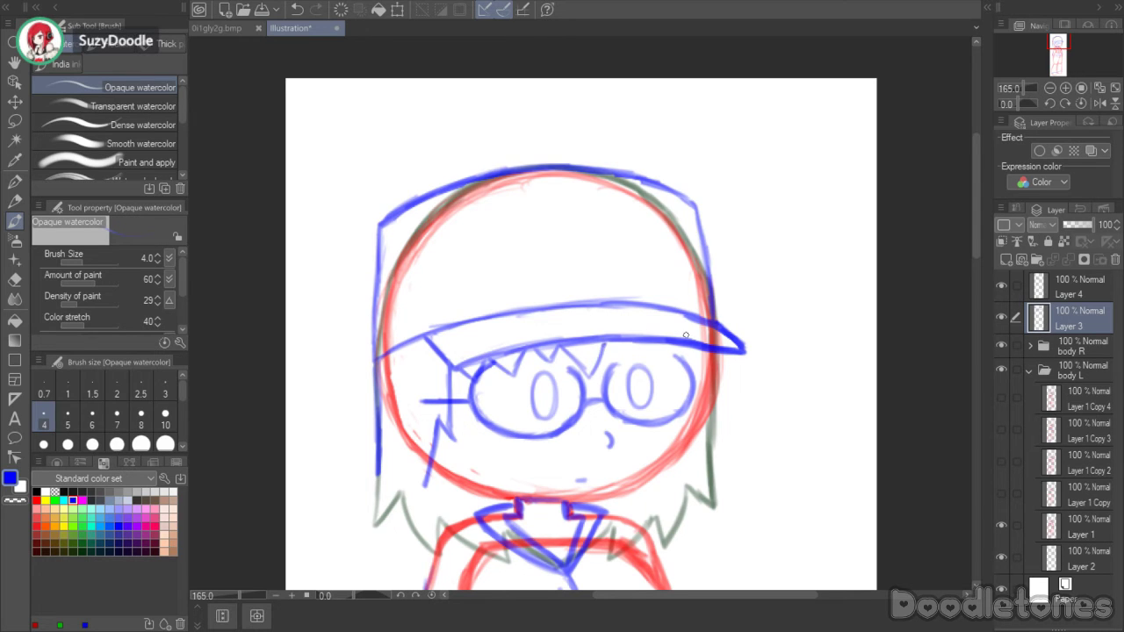
mouse_move(715, 349)
mouse_down()
mouse_move(722, 379)
mouse_move(654, 344)
mouse_move(610, 346)
mouse_up()
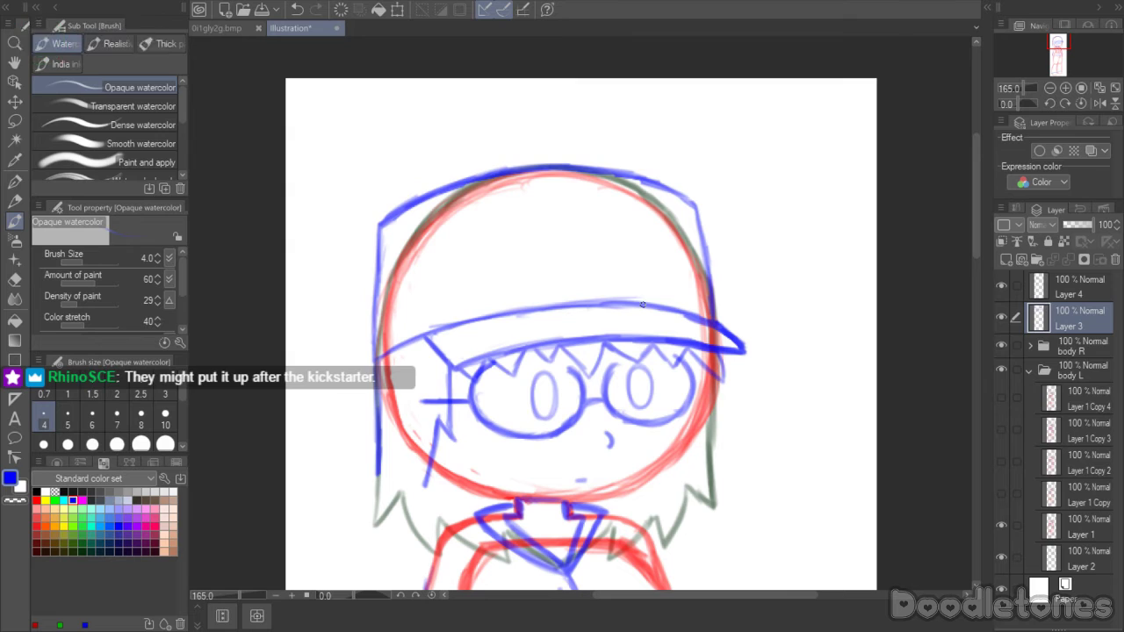
- Draw an envelope emblem on the hat's front: a small rectangle with a V-shaped flap
mouse_move(536, 244)
mouse_down()
mouse_move(570, 233)
mouse_move(626, 235)
mouse_move(616, 236)
mouse_move(627, 240)
mouse_move(627, 279)
mouse_up()
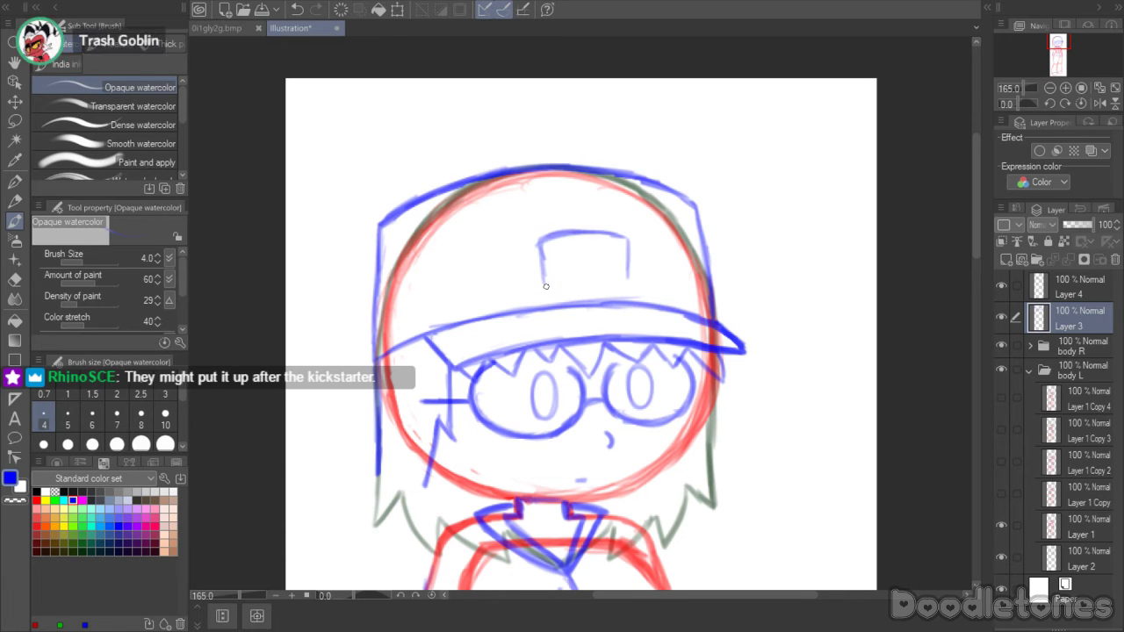
mouse_move(545, 284)
mouse_down()
mouse_move(629, 278)
mouse_move(624, 238)
mouse_up()
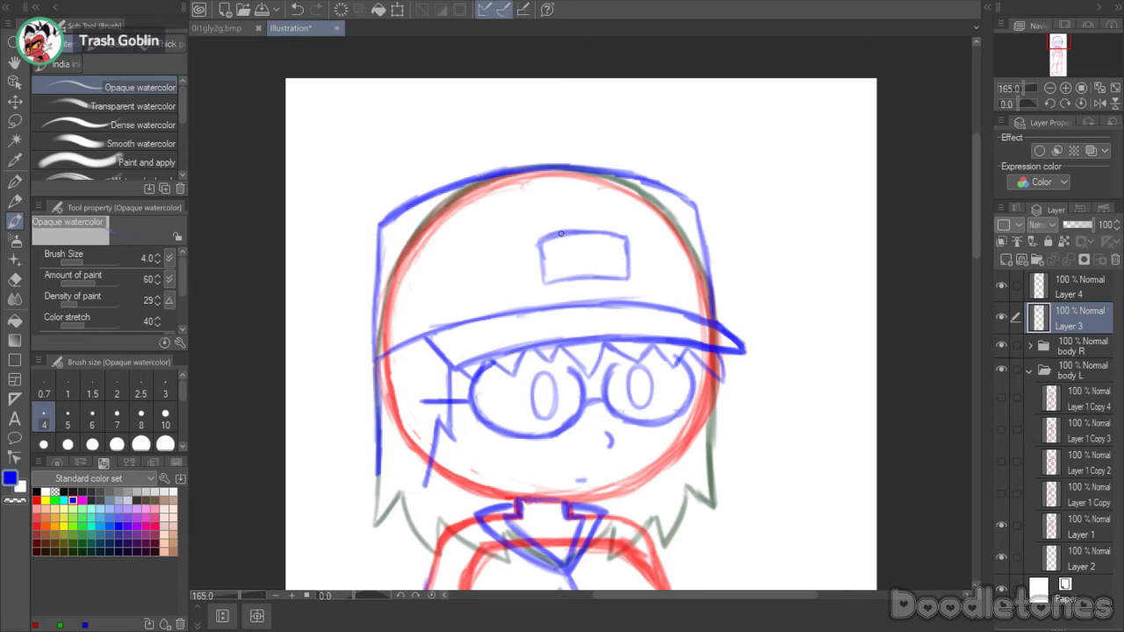
mouse_move(542, 241)
mouse_down()
mouse_move(596, 259)
mouse_move(626, 238)
mouse_up()
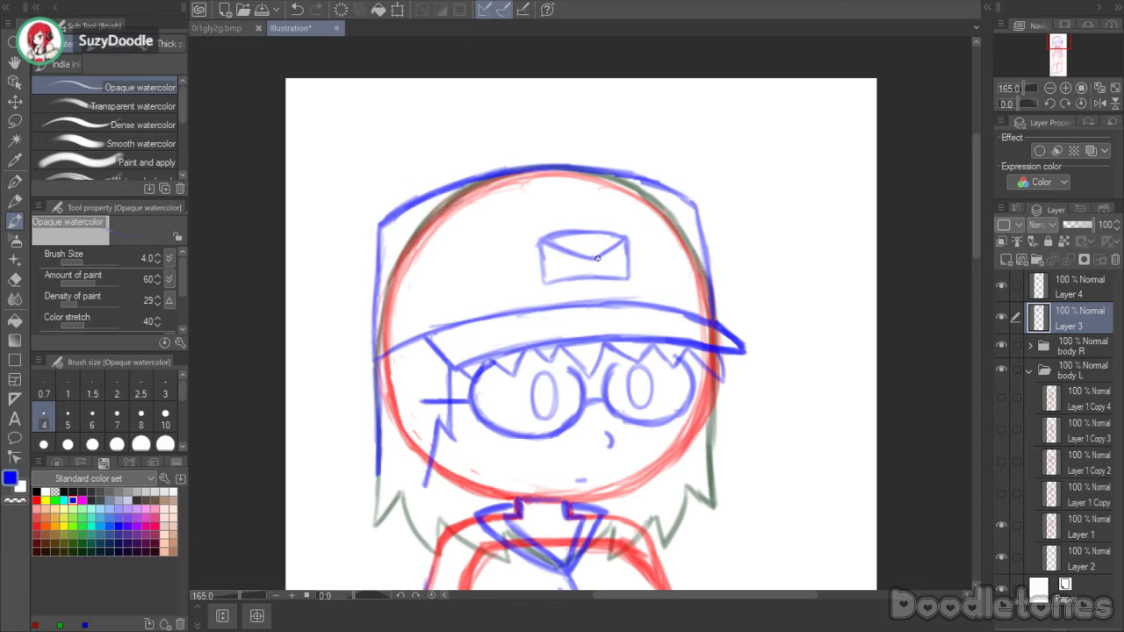
- Darken the top edge of the envelope emblem on the hat's front
drag(545, 237, 622, 237)
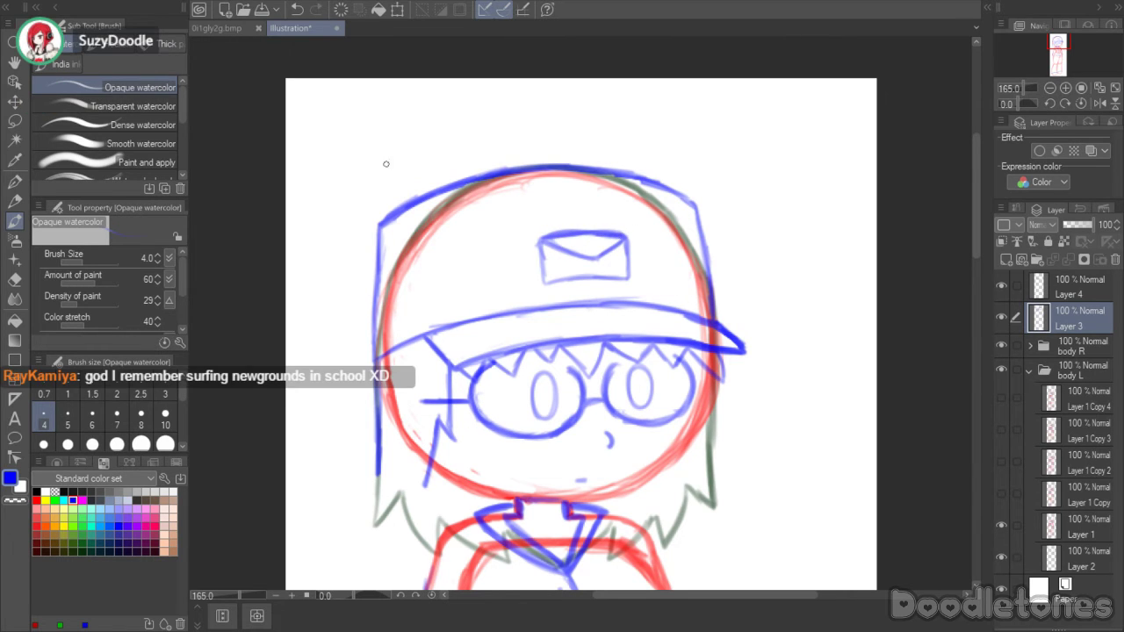
key(e)
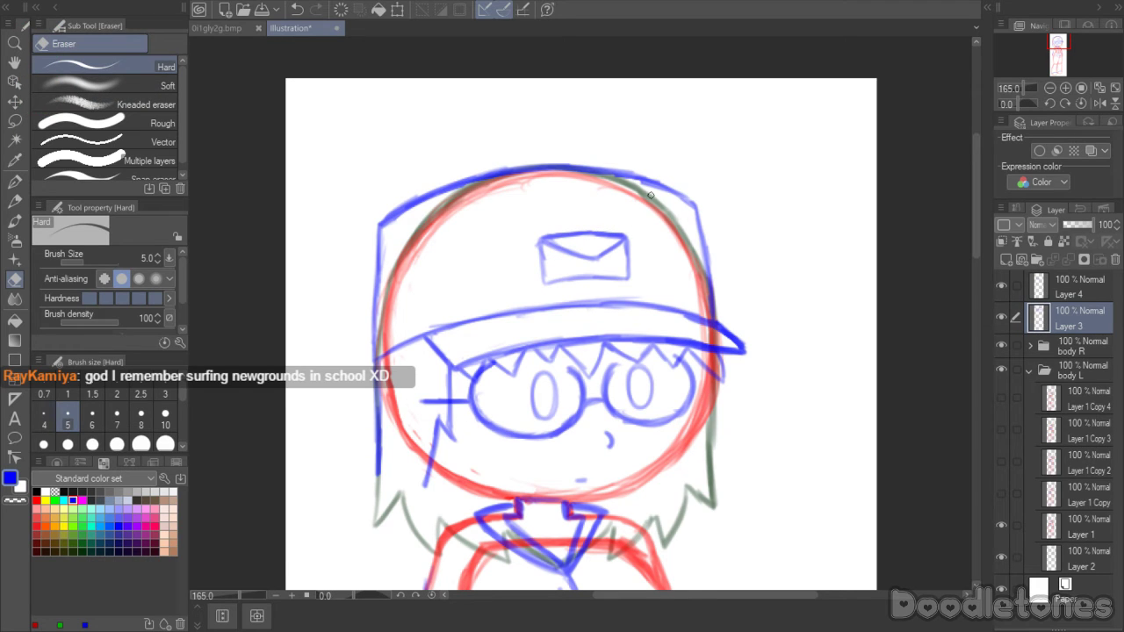
key(b)
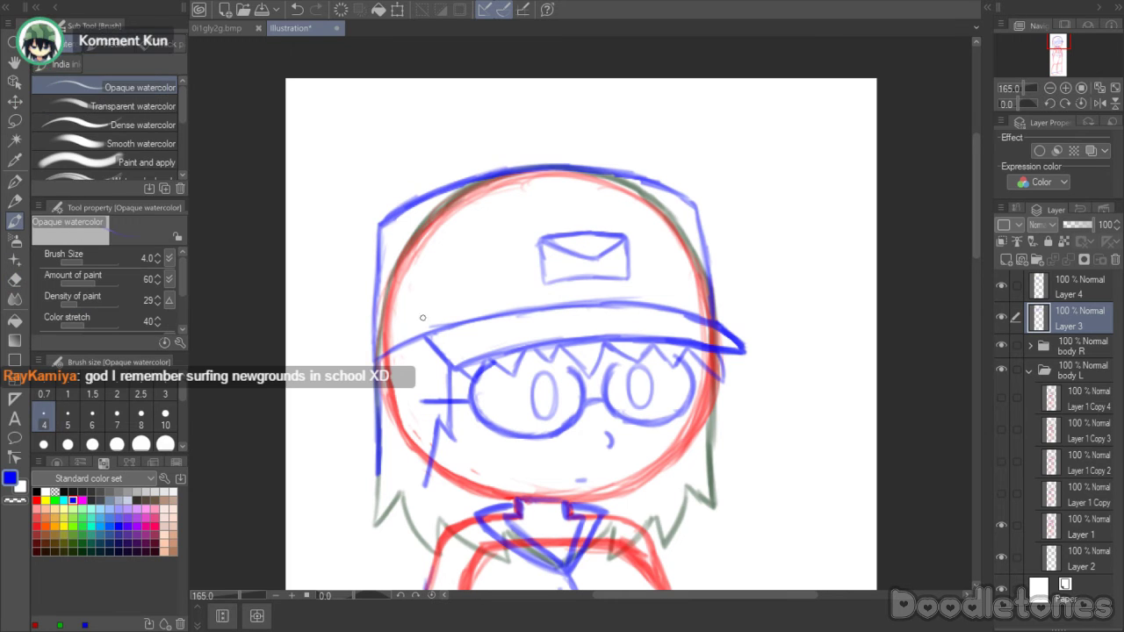
key(m)
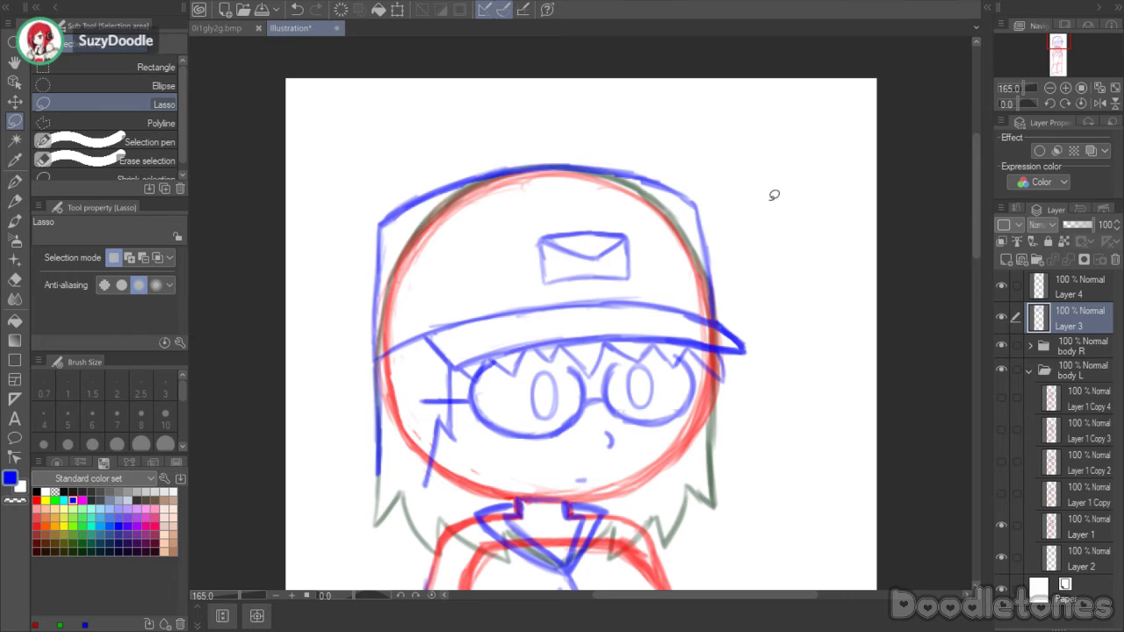
- Redraw the pointed hair lock under the visor's tip with darker strokes and erase the stray line beside it
scroll(972, 216, down, 5)
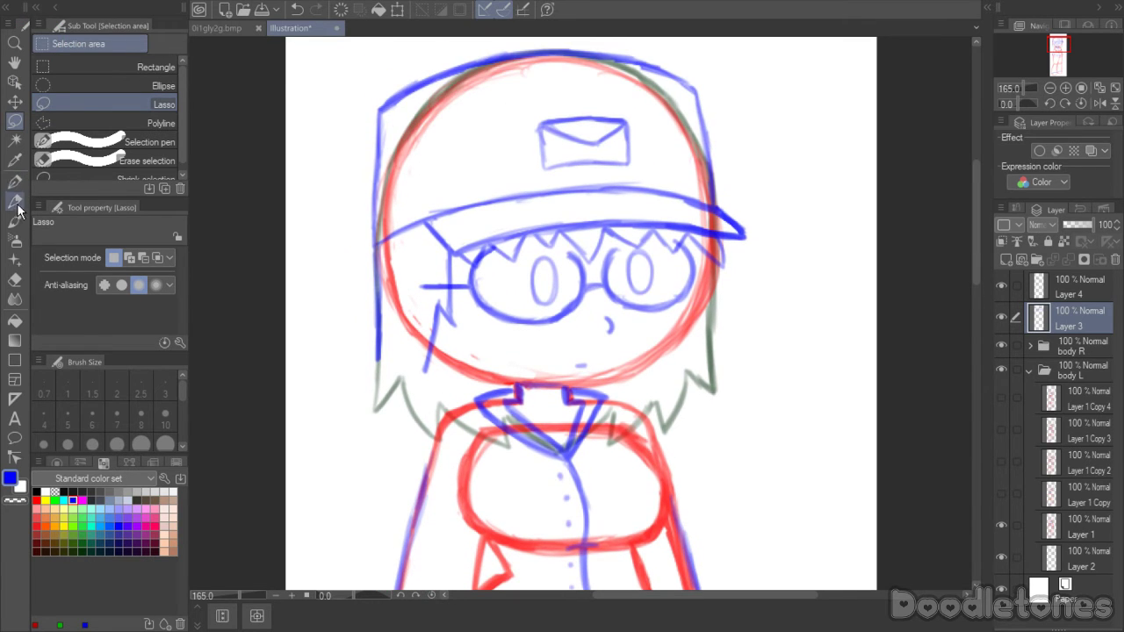
key(b)
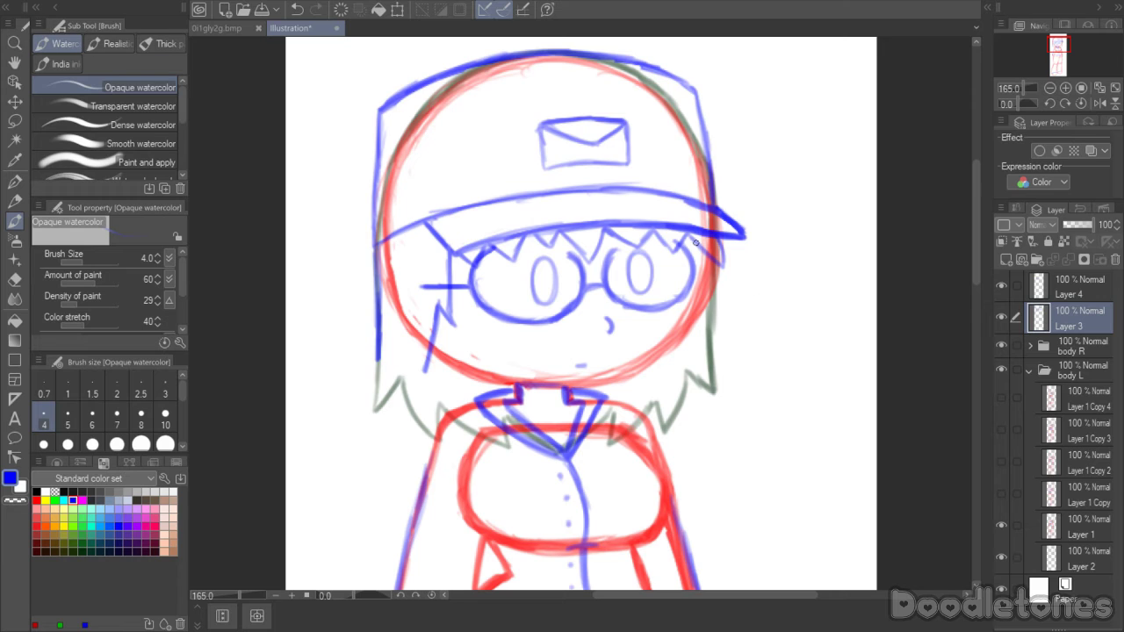
drag(692, 236, 716, 275)
click(15, 279)
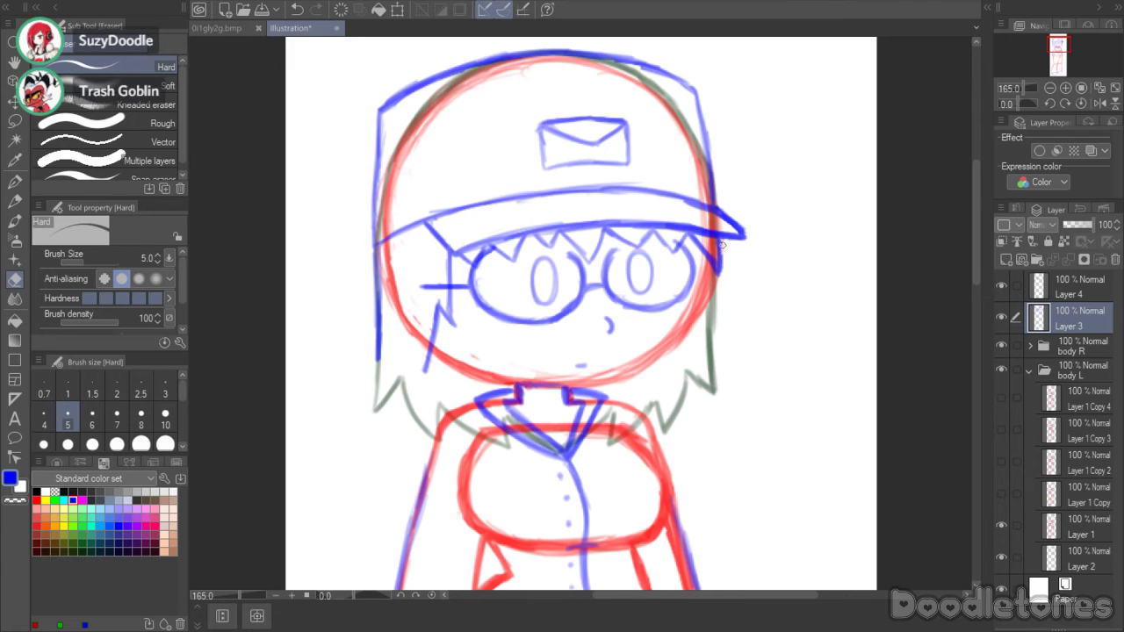
click(15, 220)
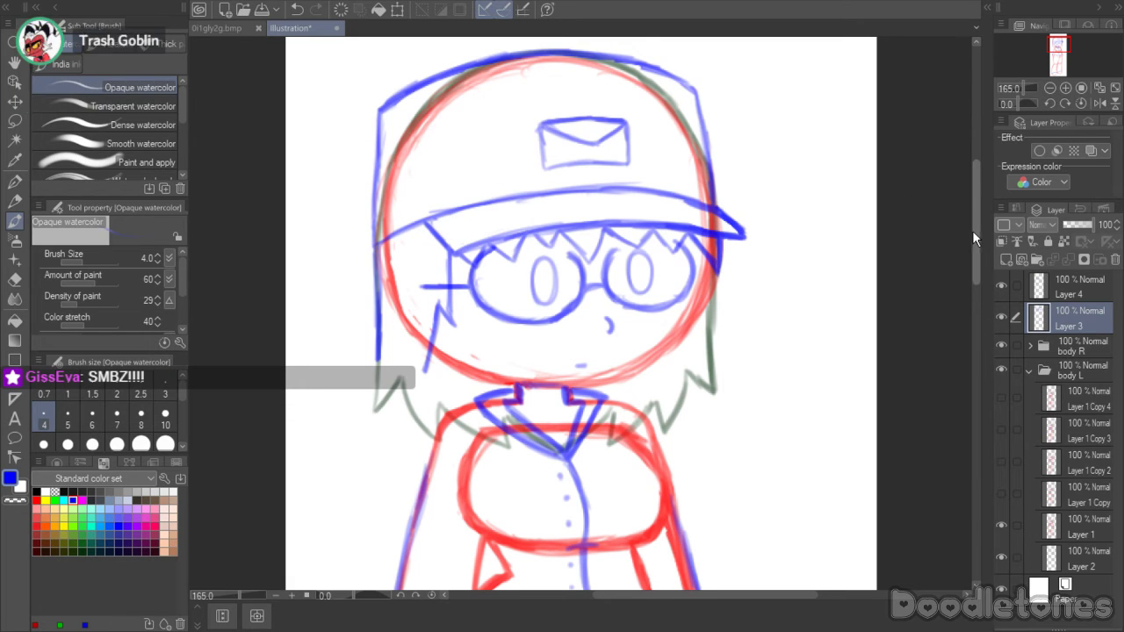
- Clean up the outline of the glasses' far lens, and merge Layer 4 down into Layer 3
scroll(605, 280, up, 2)
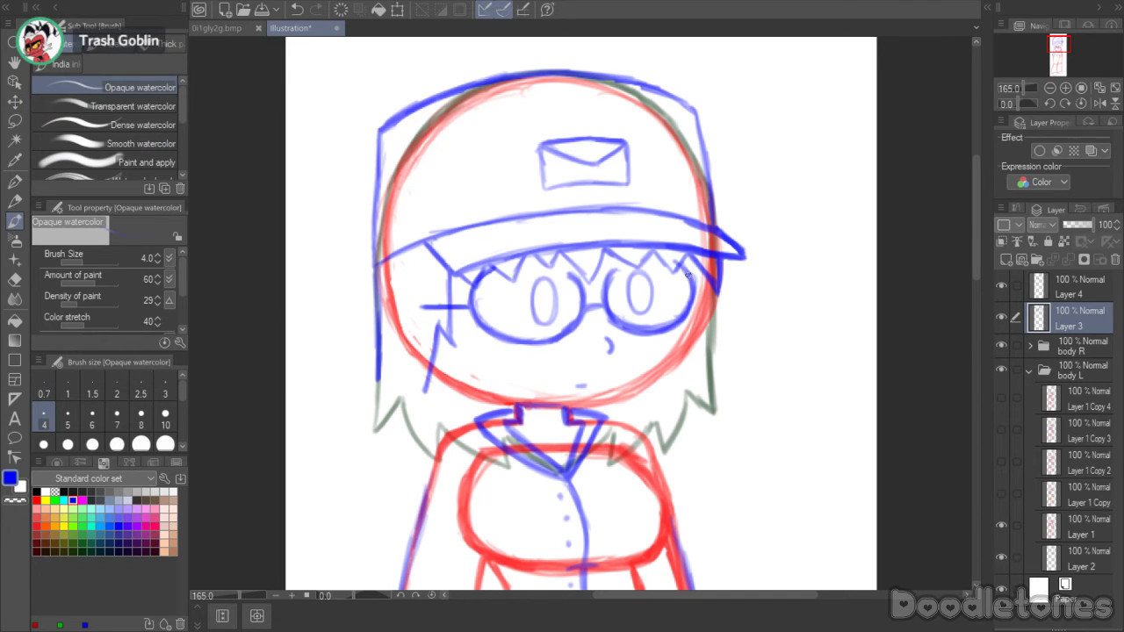
key(e)
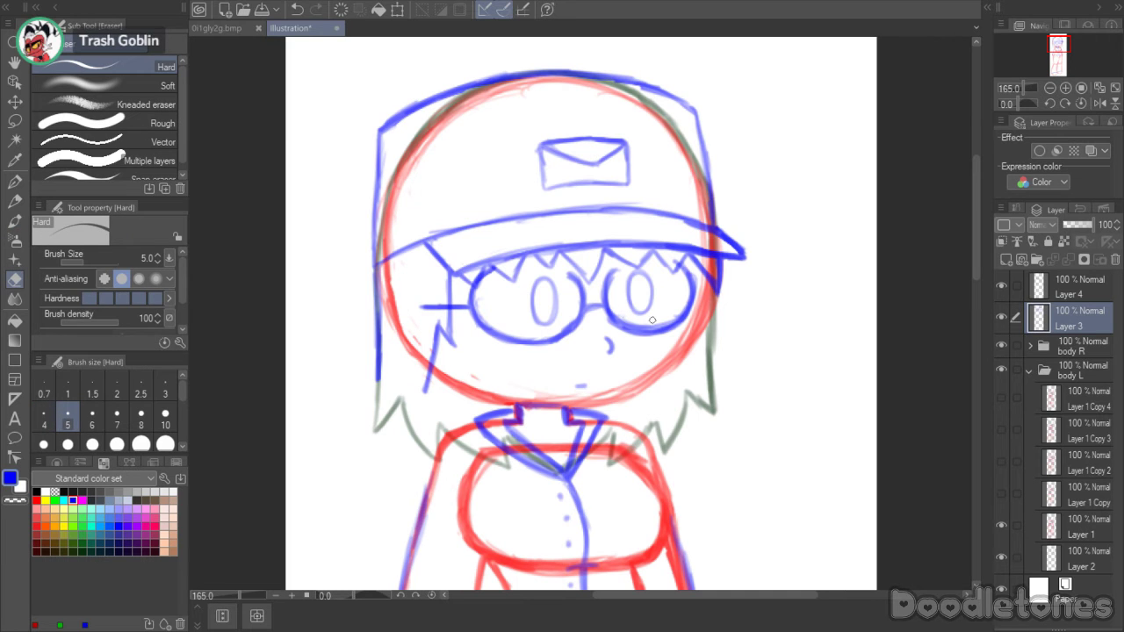
click(1058, 289)
click(1065, 261)
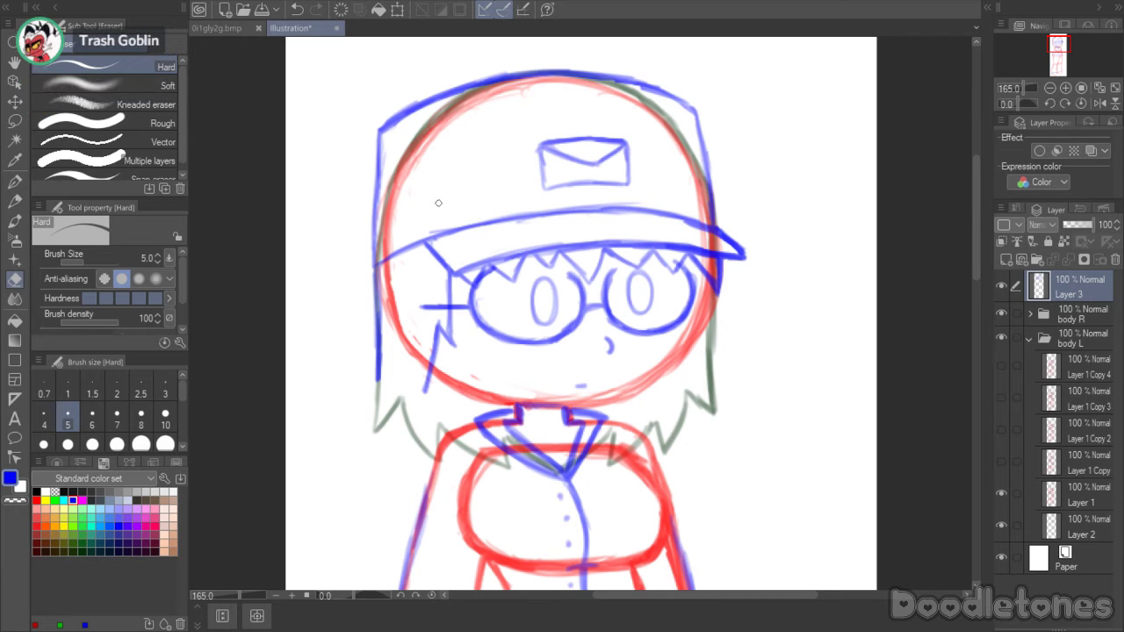
- Hide and show Layer 1, Layer 2 and Layer 3 to compare the head drawing with the sketches underneath
scroll(975, 291, down, 3)
scroll(975, 290, up, 3)
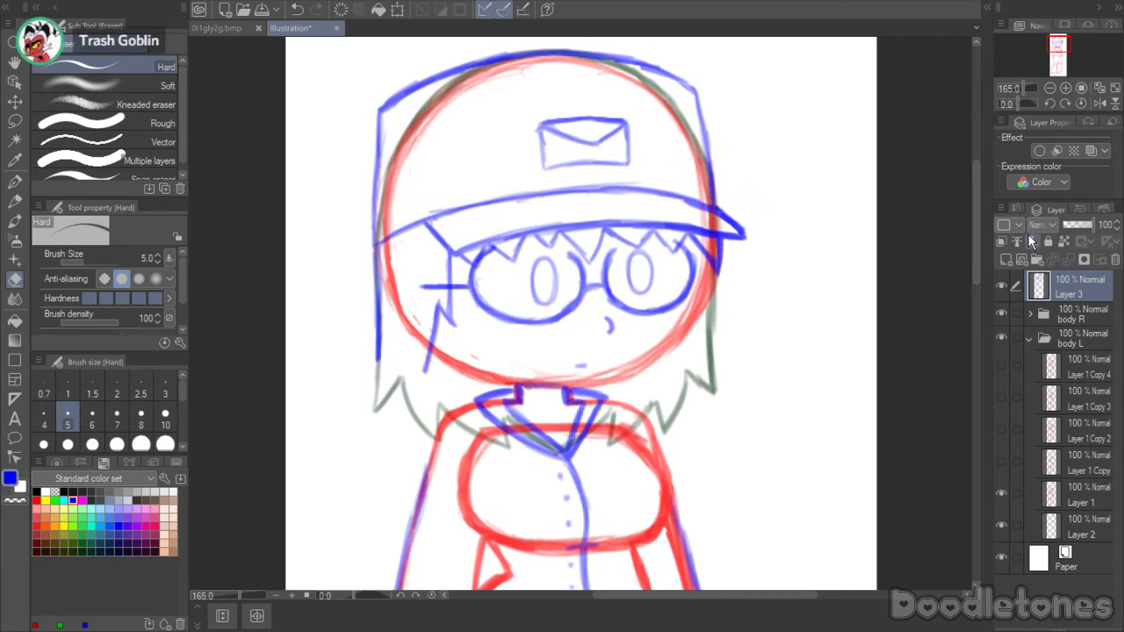
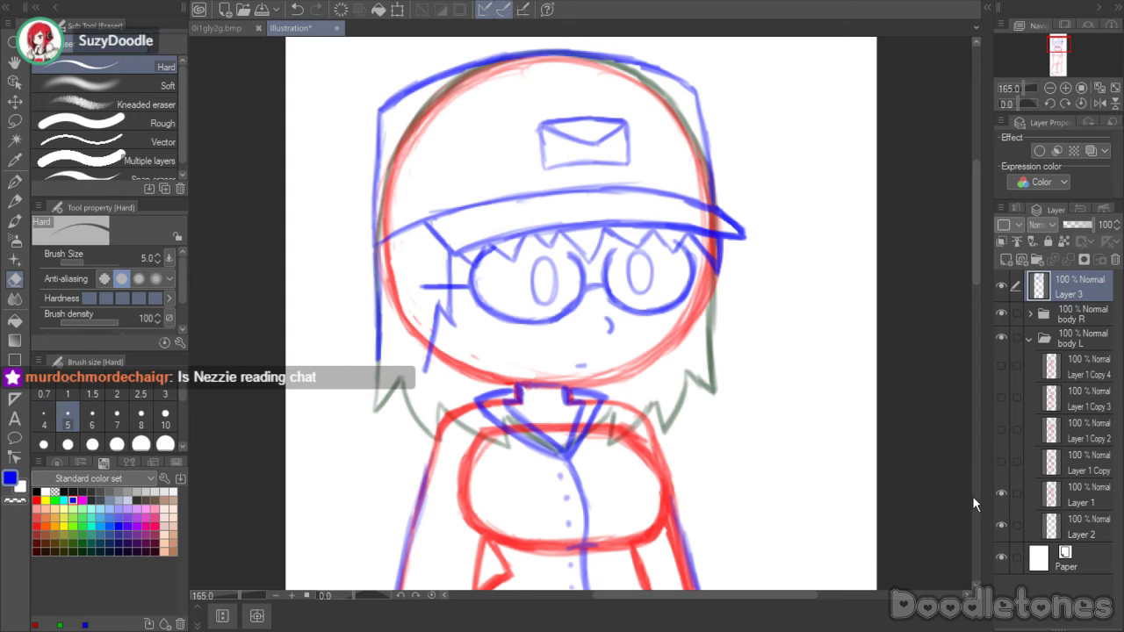
click(1001, 492)
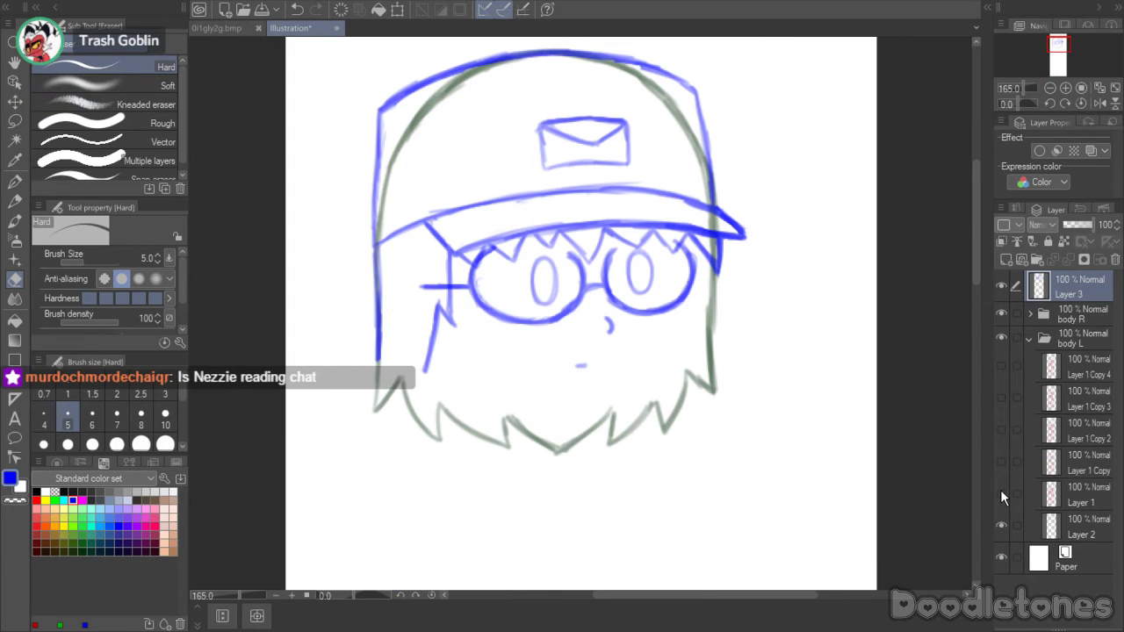
click(1001, 314)
click(1002, 285)
click(1003, 285)
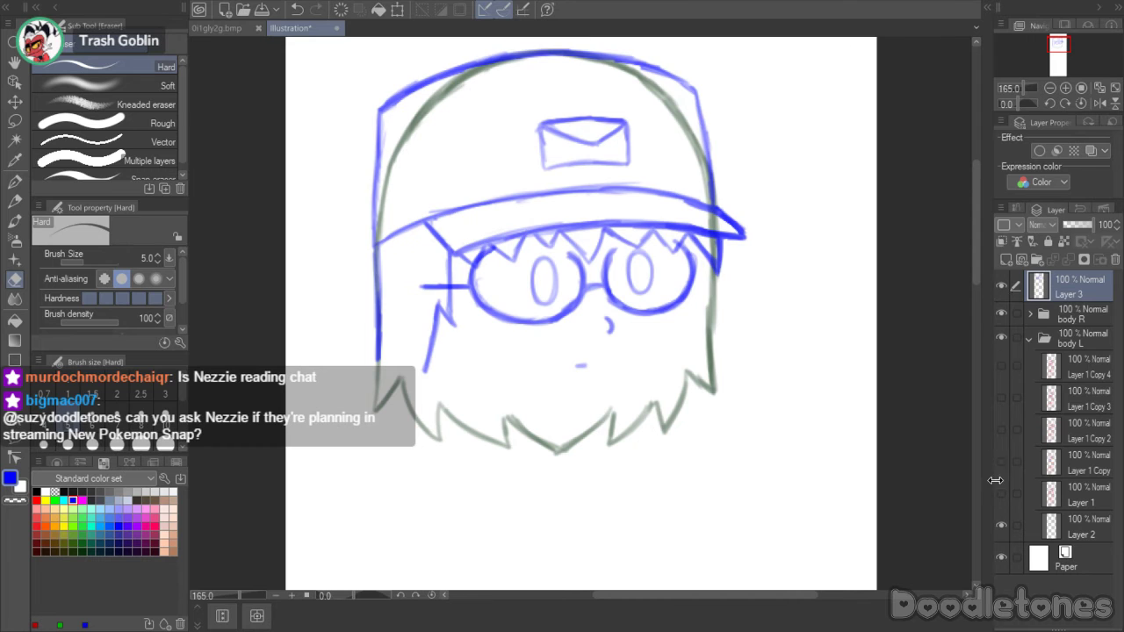
click(1002, 524)
click(1002, 524)
click(998, 493)
- Retrace the hat's side edge on the visor-tip side with a darker stroke from the crown's corner to the visor
scroll(796, 435, down, 2)
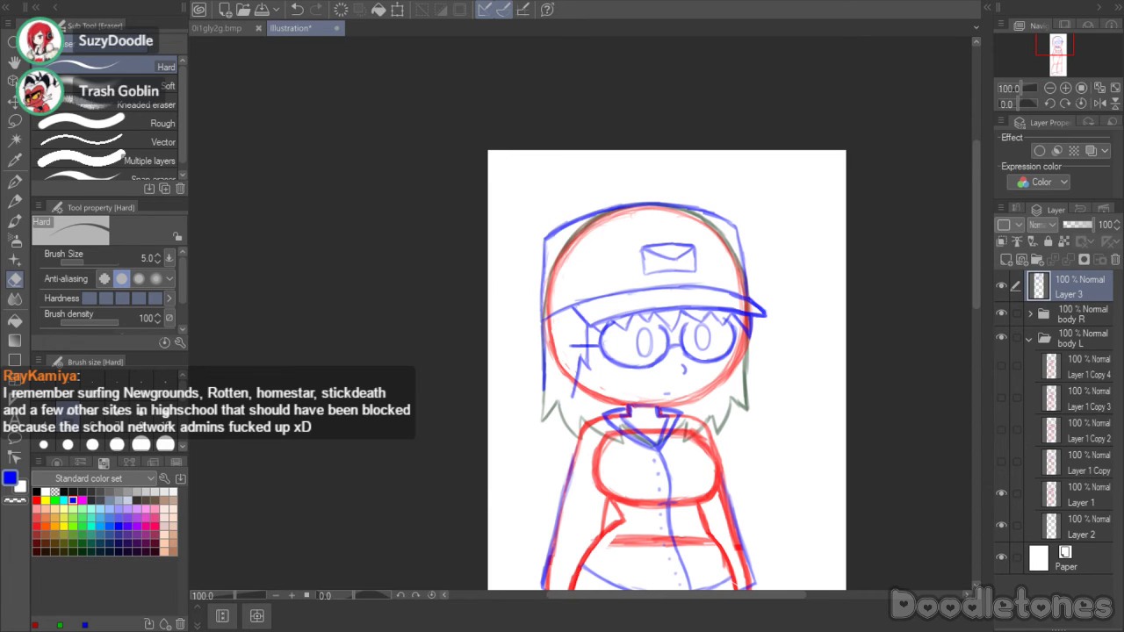
scroll(725, 202, up, 3)
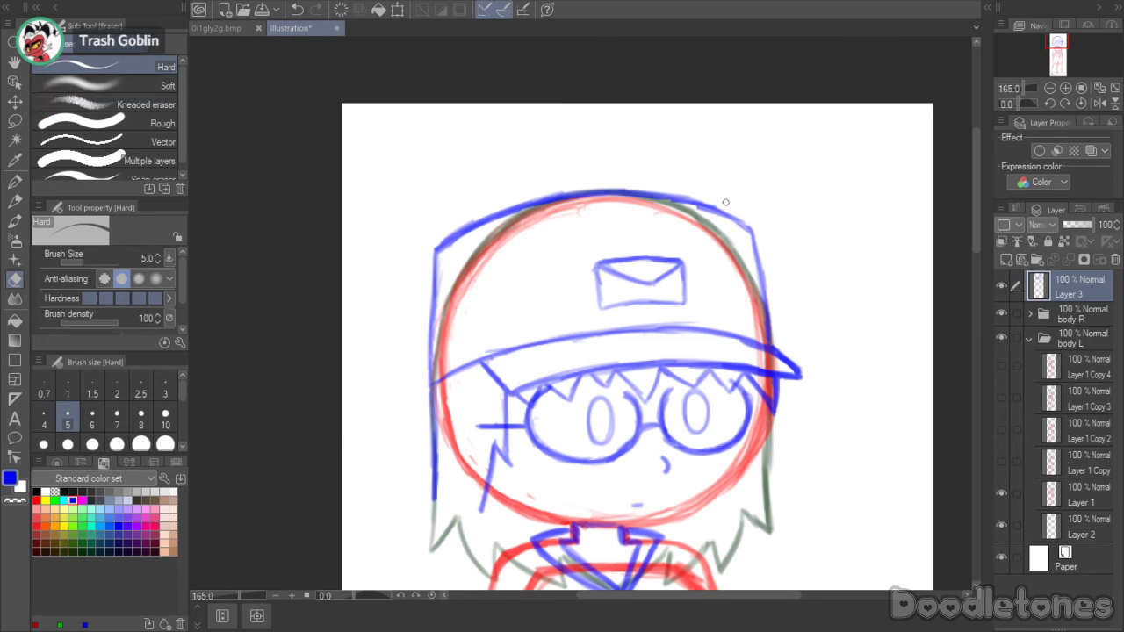
key(b)
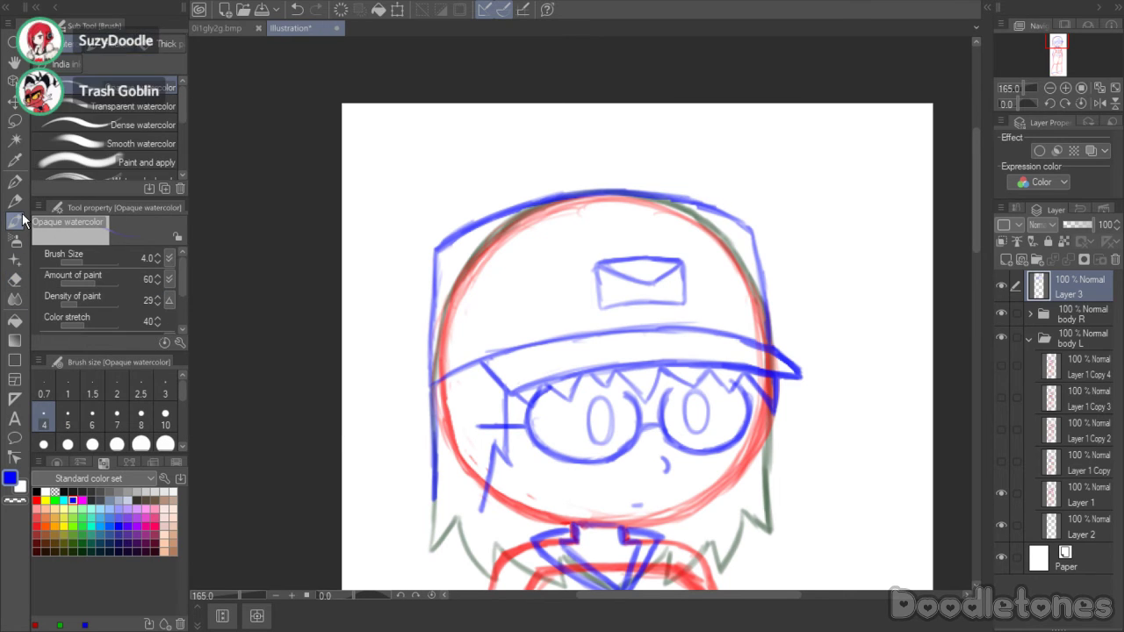
mouse_move(716, 212)
mouse_down()
mouse_move(759, 239)
mouse_move(767, 337)
mouse_up()
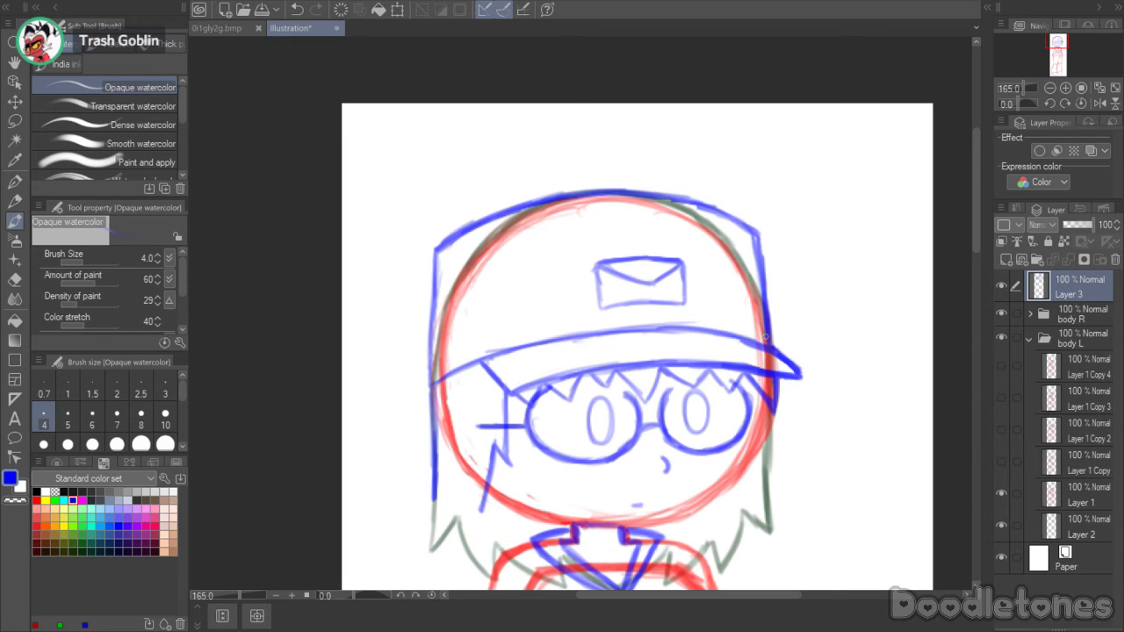
- Toggle Layer 3's visibility to check the hat and face drawing against the body and hair sketches
scroll(916, 314, down, 3)
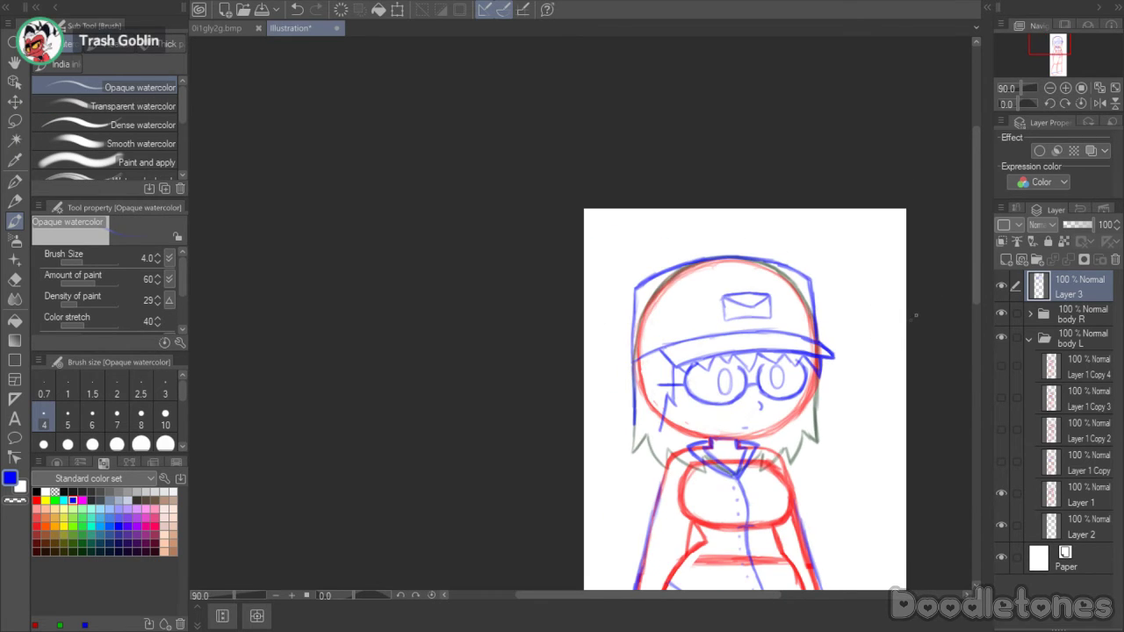
mouse_move(974, 276)
mouse_down()
mouse_move(980, 326)
mouse_move(961, 304)
mouse_up()
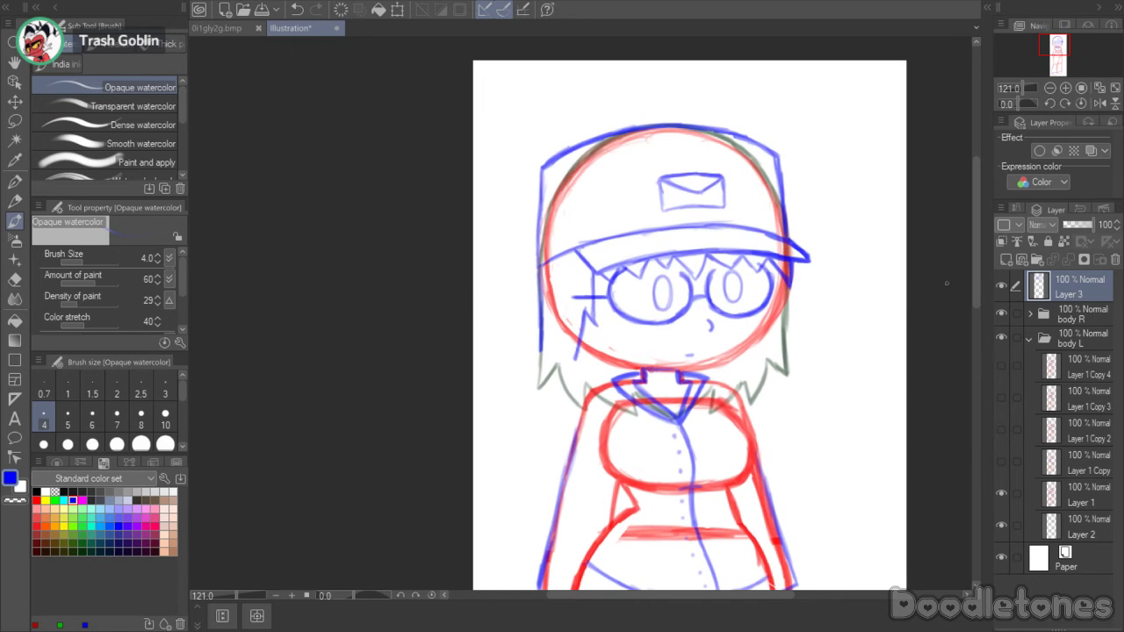
click(1002, 283)
click(1001, 283)
click(1000, 281)
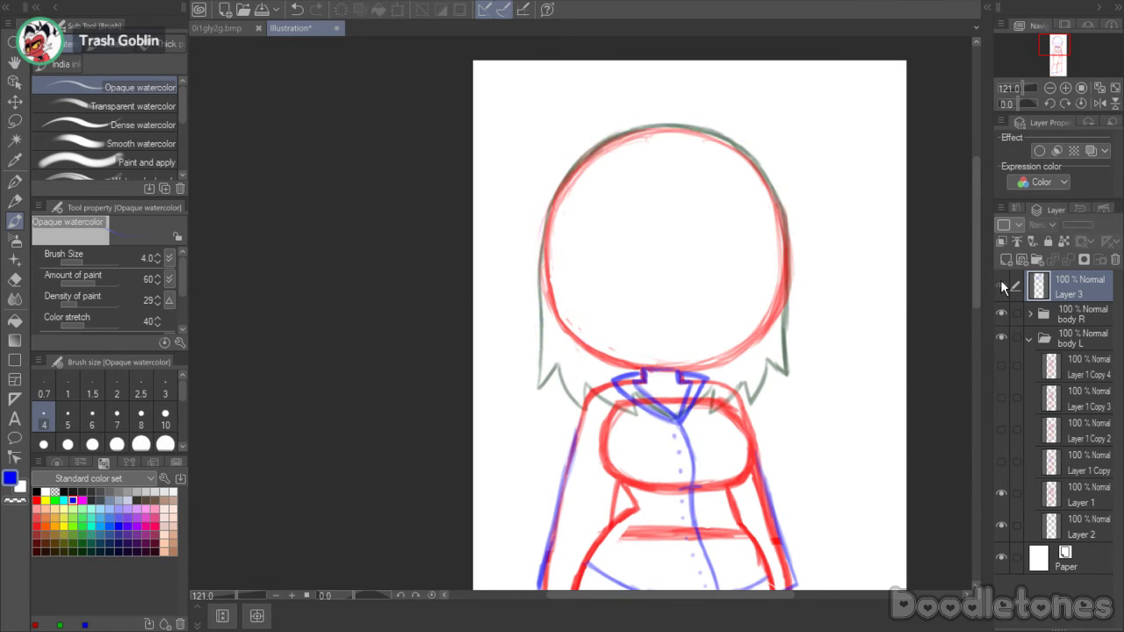
click(1000, 282)
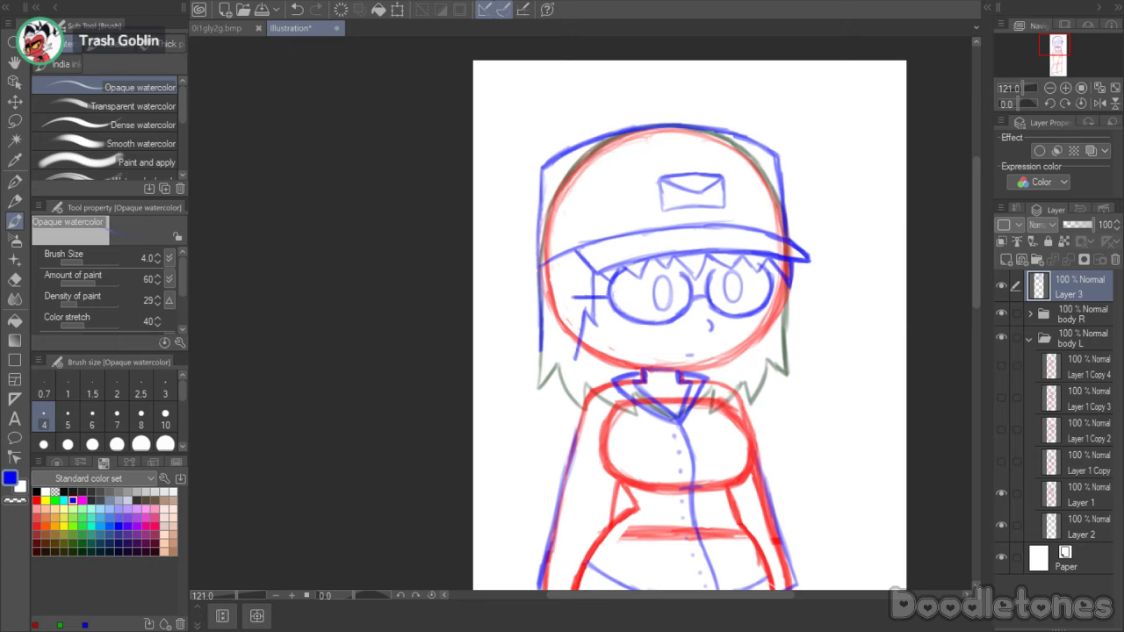
scroll(897, 231, up, 3)
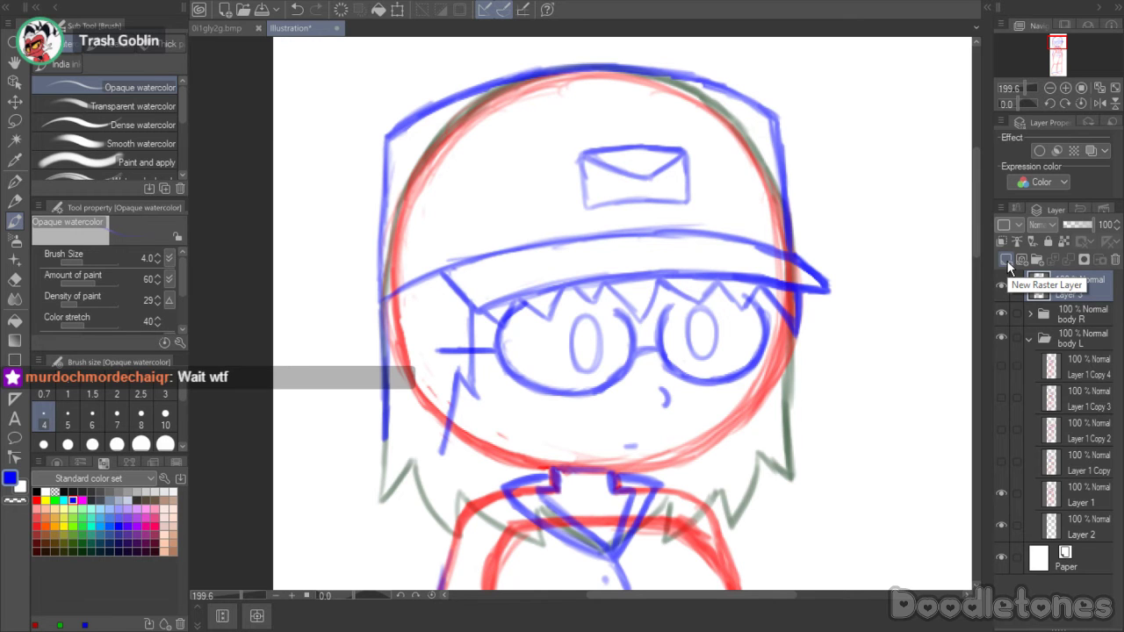
scroll(676, 351, up, 2)
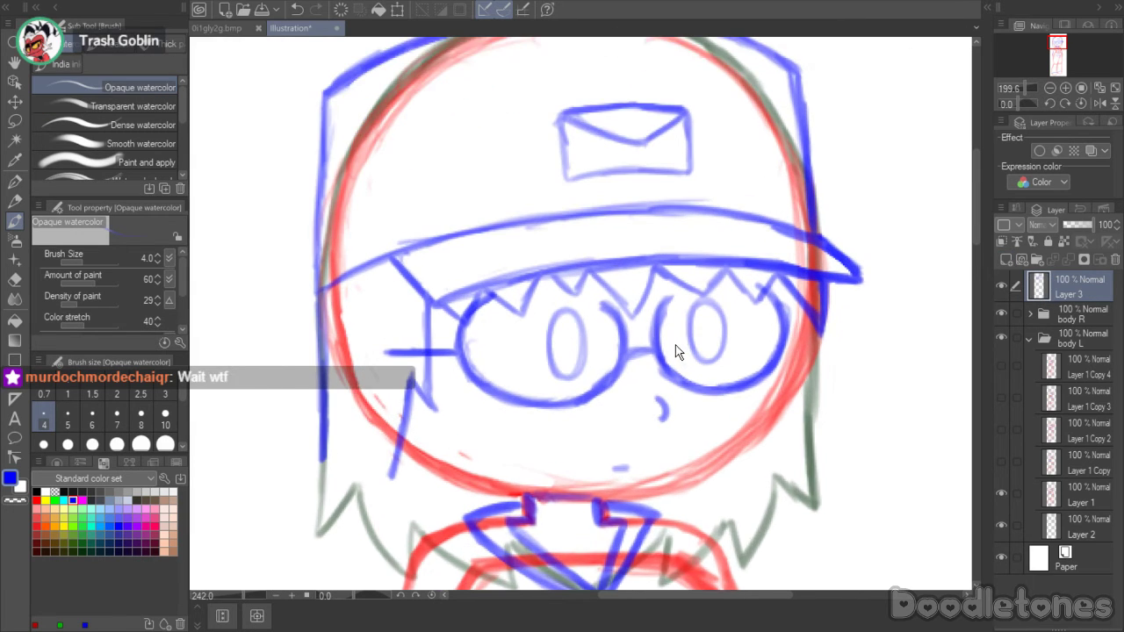
- Lasso both eyes and the mouth on Layer 3, then cut and paste them onto a separate layer
click(14, 120)
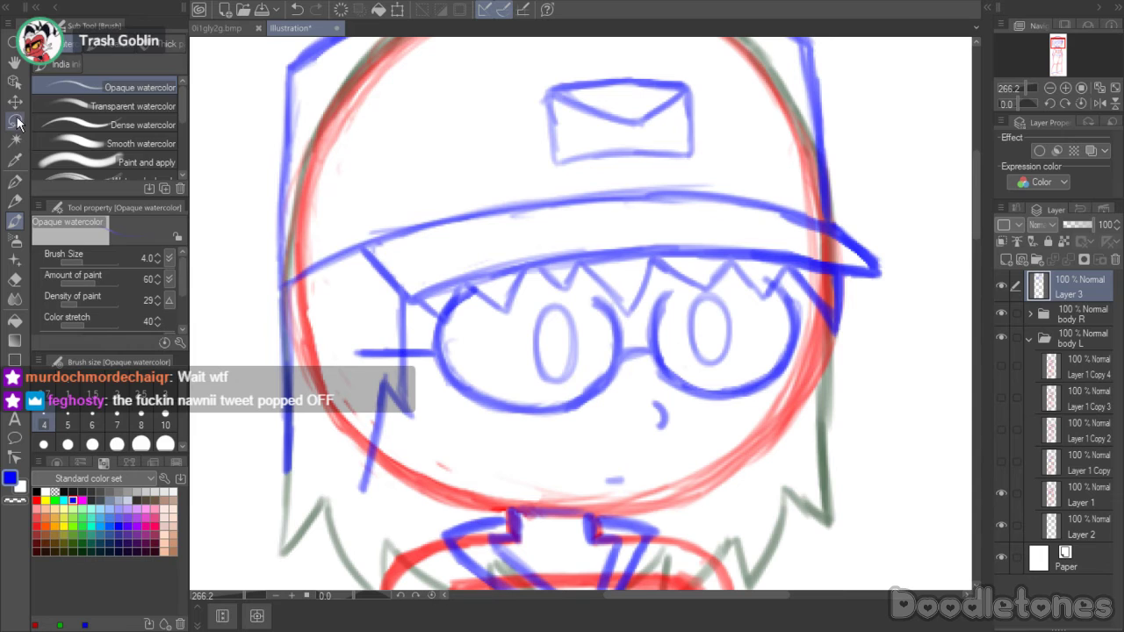
click(44, 111)
mouse_move(595, 332)
mouse_down()
mouse_move(562, 395)
mouse_move(520, 343)
mouse_move(545, 291)
mouse_move(581, 308)
mouse_move(593, 343)
mouse_move(554, 391)
mouse_move(527, 340)
mouse_move(542, 290)
mouse_move(570, 293)
mouse_move(588, 338)
mouse_up()
click(595, 345)
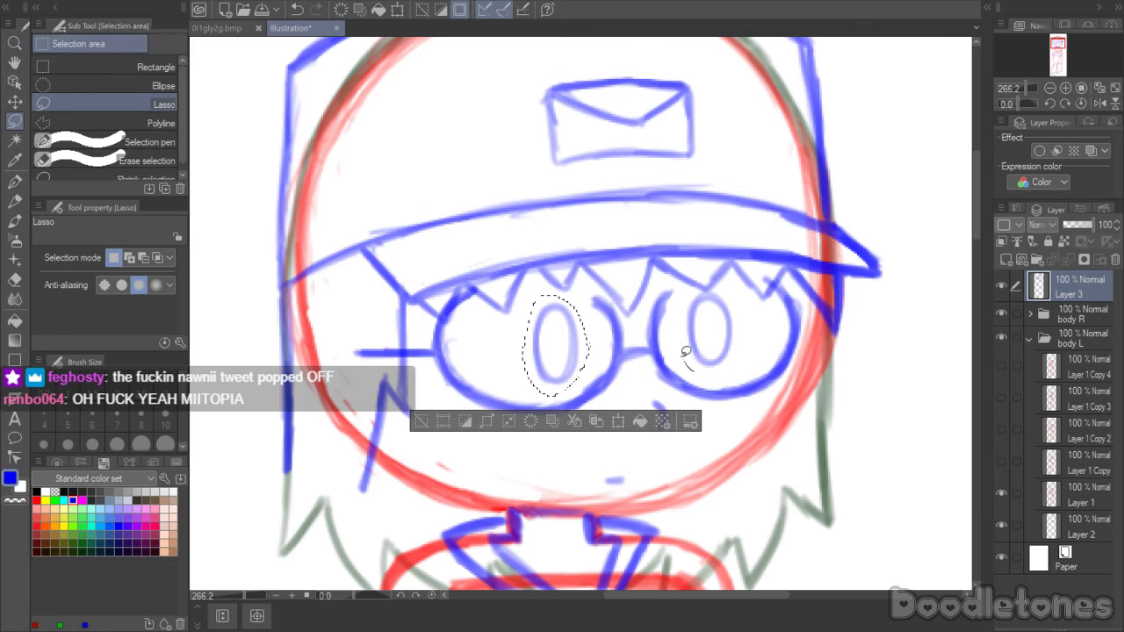
mouse_move(691, 369)
mouse_down()
mouse_move(695, 288)
mouse_move(719, 290)
mouse_move(737, 305)
mouse_move(741, 355)
mouse_move(708, 379)
mouse_up()
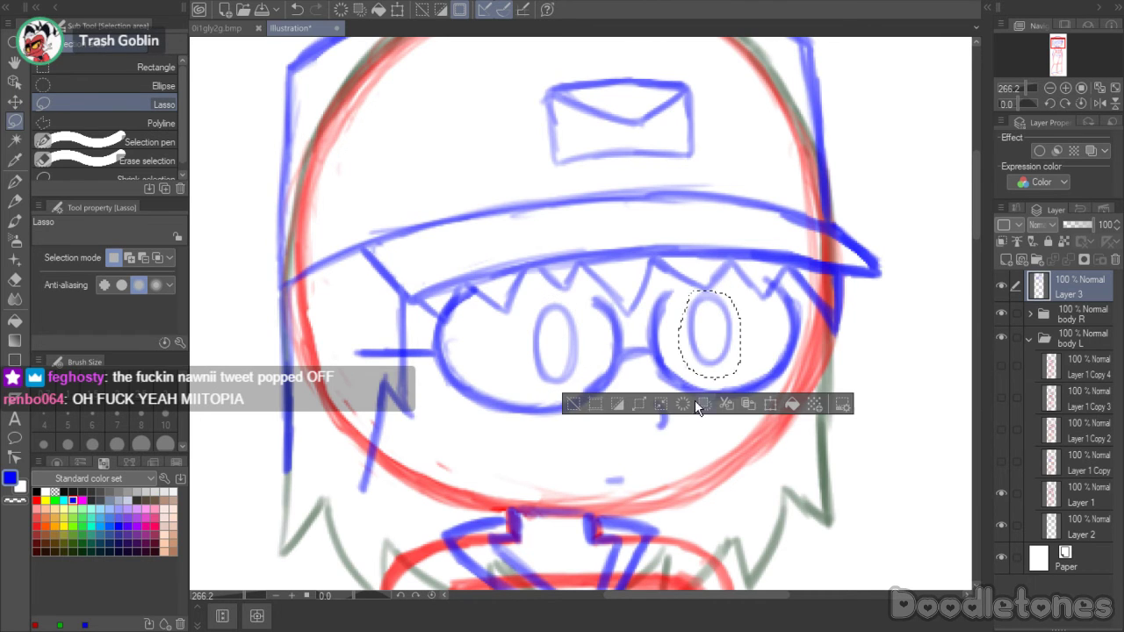
mouse_move(590, 347)
mouse_down()
mouse_move(580, 377)
mouse_move(540, 383)
mouse_move(533, 310)
mouse_move(557, 287)
mouse_move(580, 312)
mouse_up()
drag(631, 483, 640, 466)
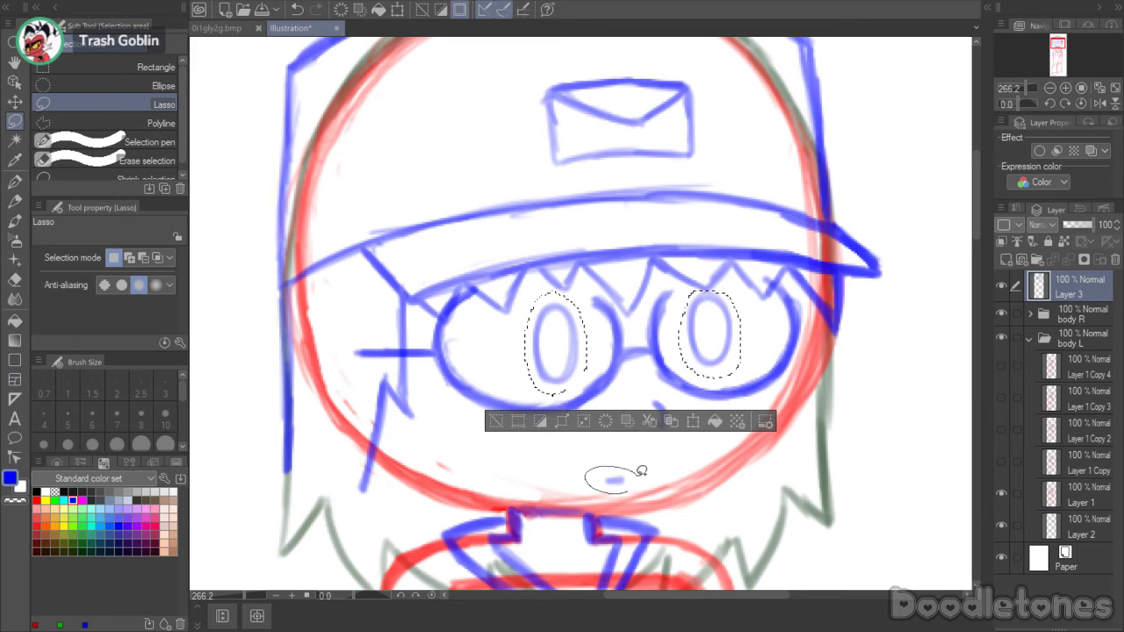
key(Delete)
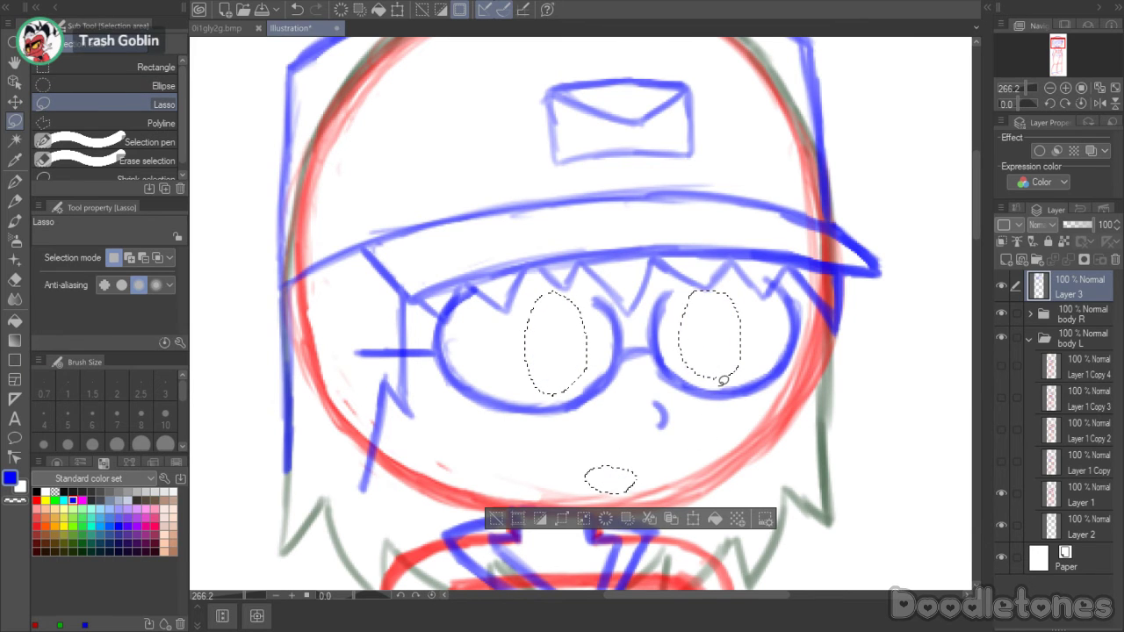
key(ctrl+v)
key(ctrl+d)
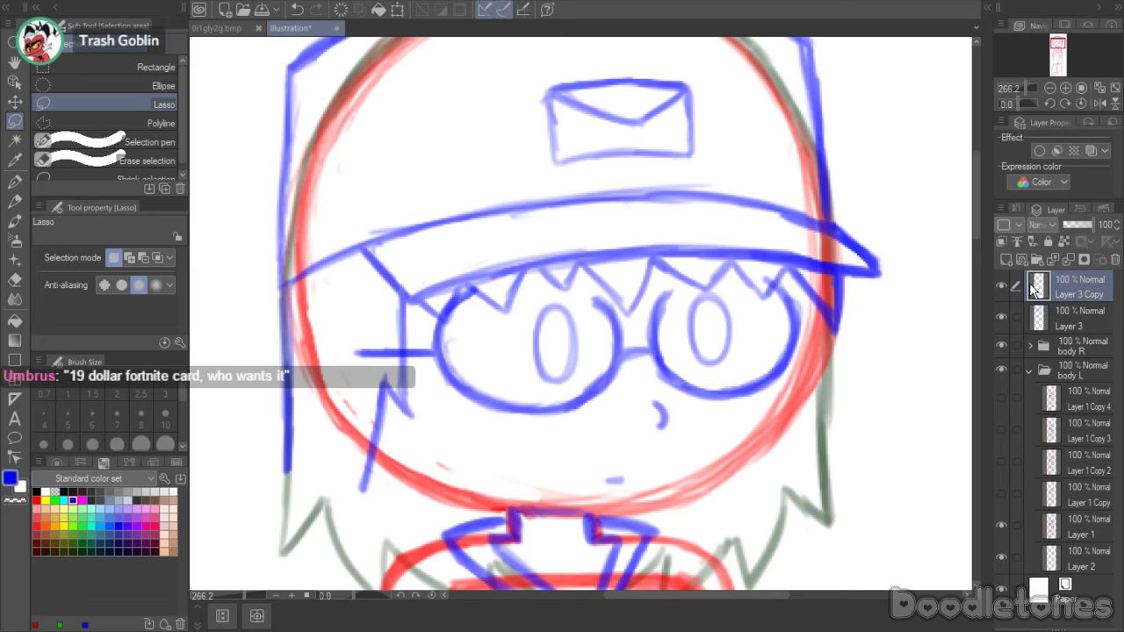
- Create a layer folder named "face L" above the pasted eyes-and-mouth layer
click(1038, 259)
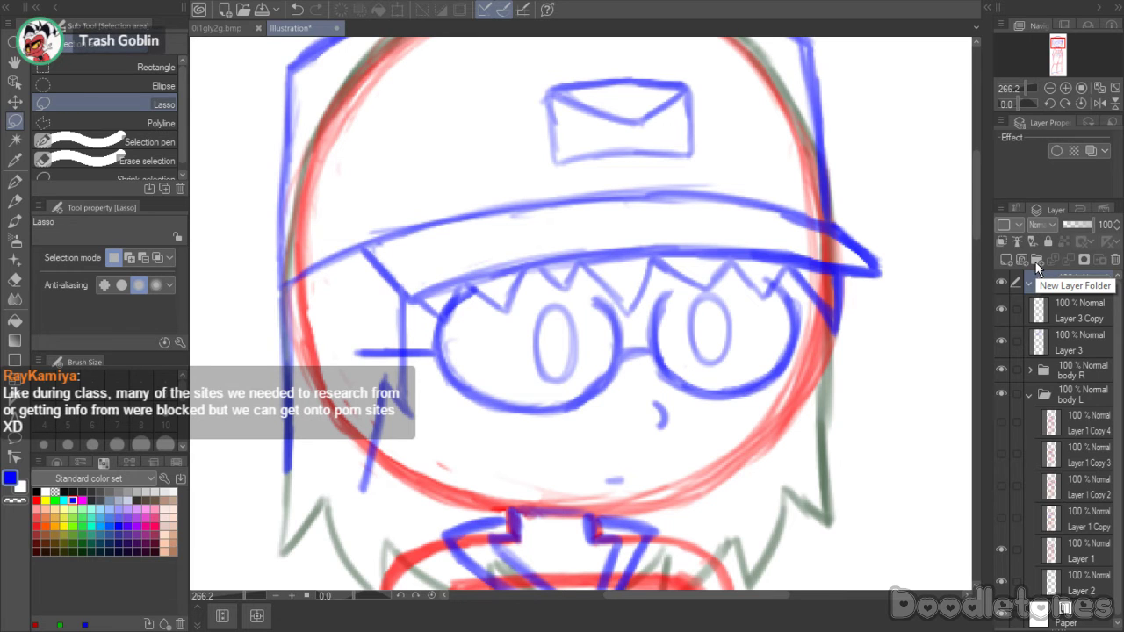
text(face)
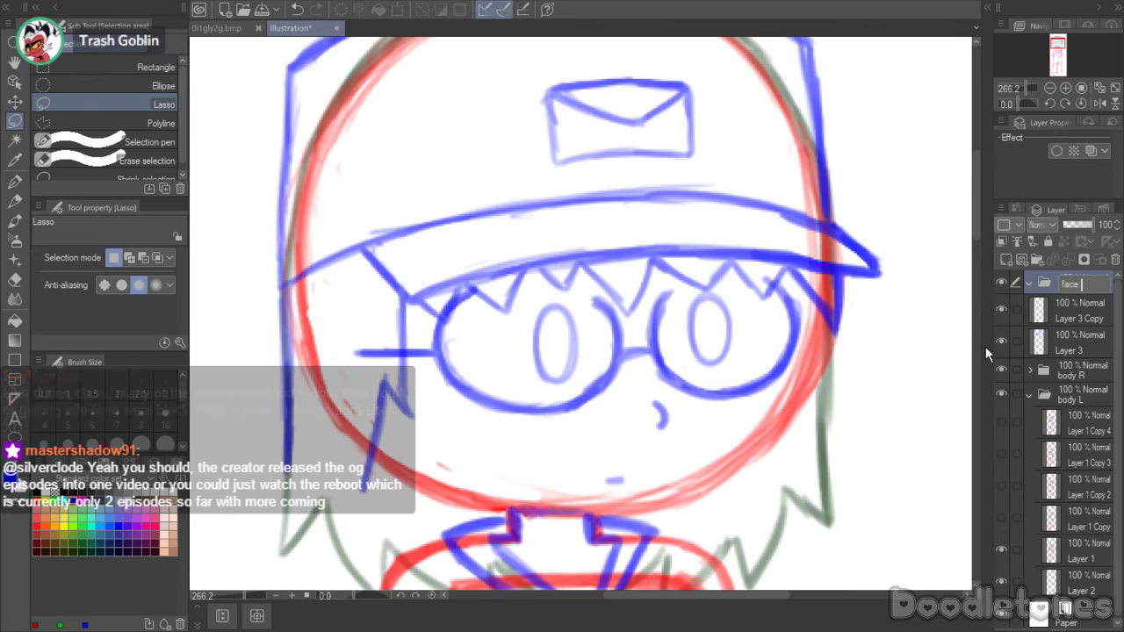
text( L)
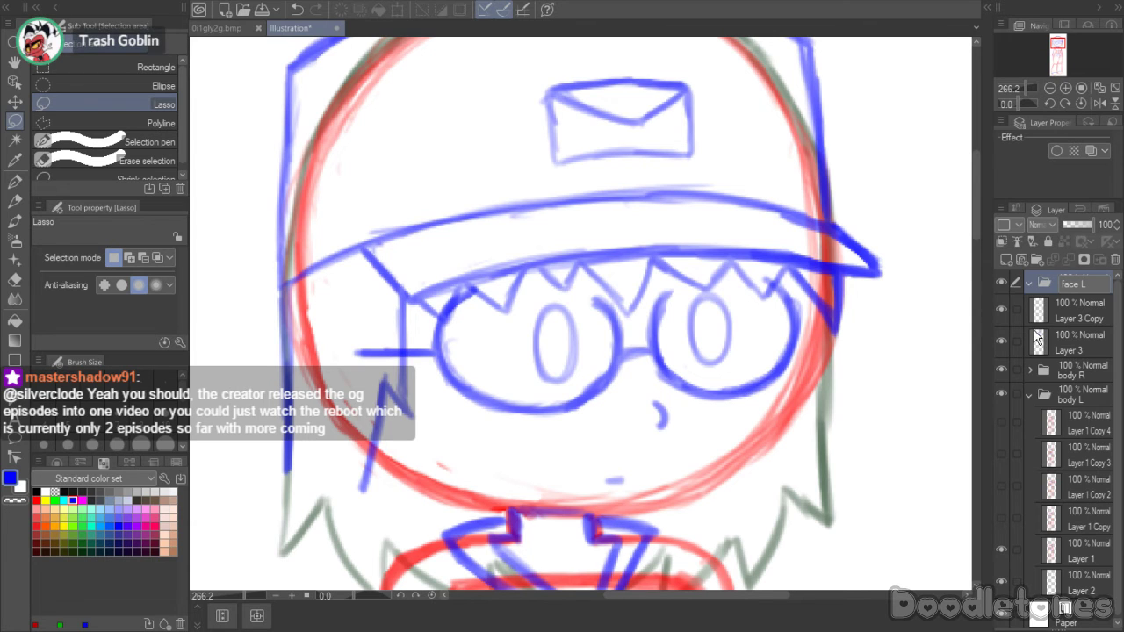
key(Return)
- Move Layer 3 Copy and Layer 3 into the face L folder and check what Layer 3 contains by toggling its visibility
click(1054, 309)
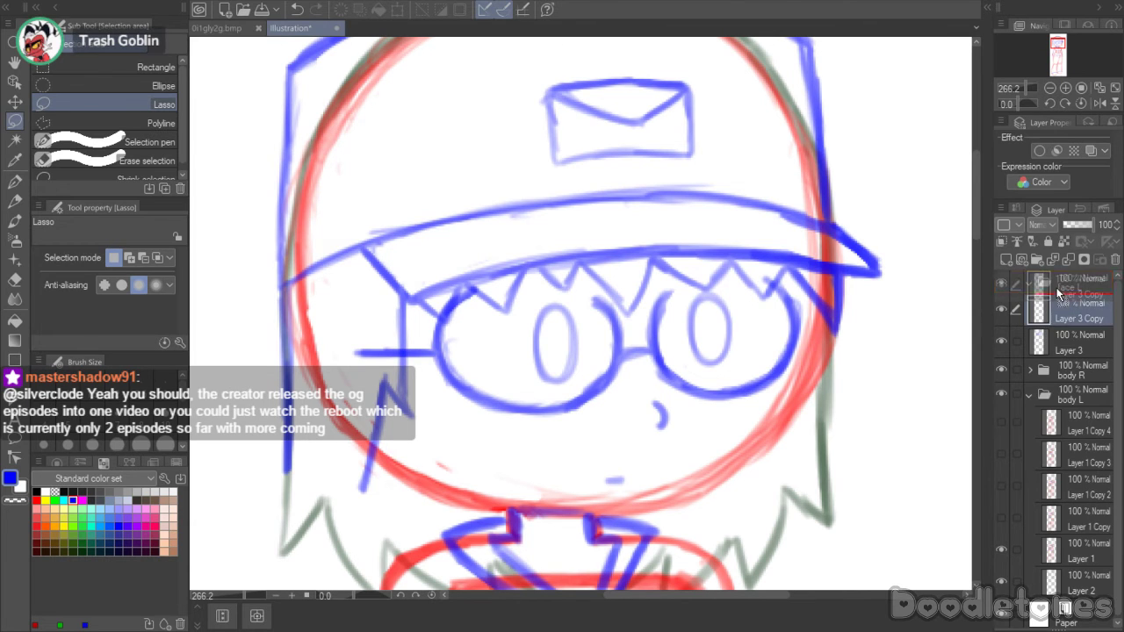
click(1054, 342)
click(1005, 337)
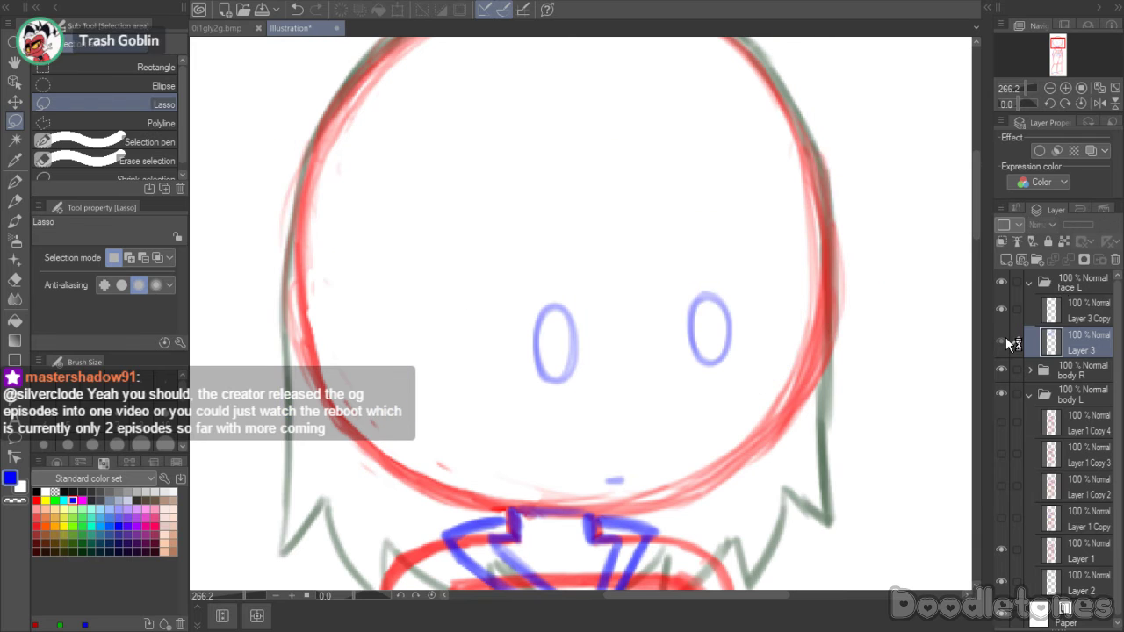
click(1006, 337)
- Add a new layer above Layer 3 Copy in the face L folder and hide Layer 3 Copy
click(1054, 311)
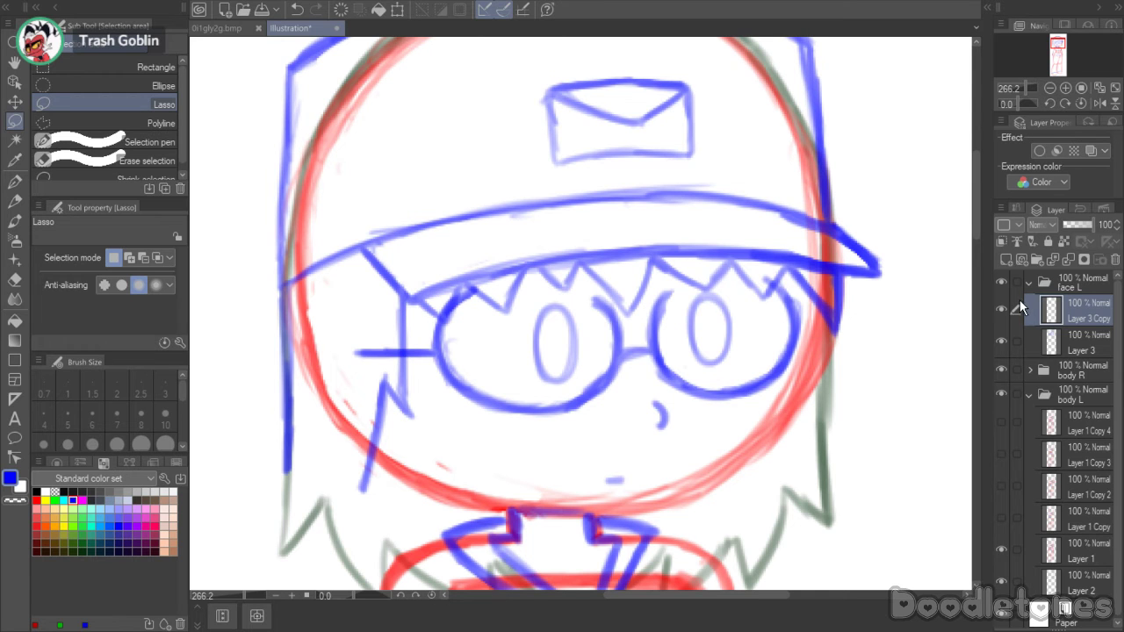
click(1017, 255)
scroll(839, 298, up, 2)
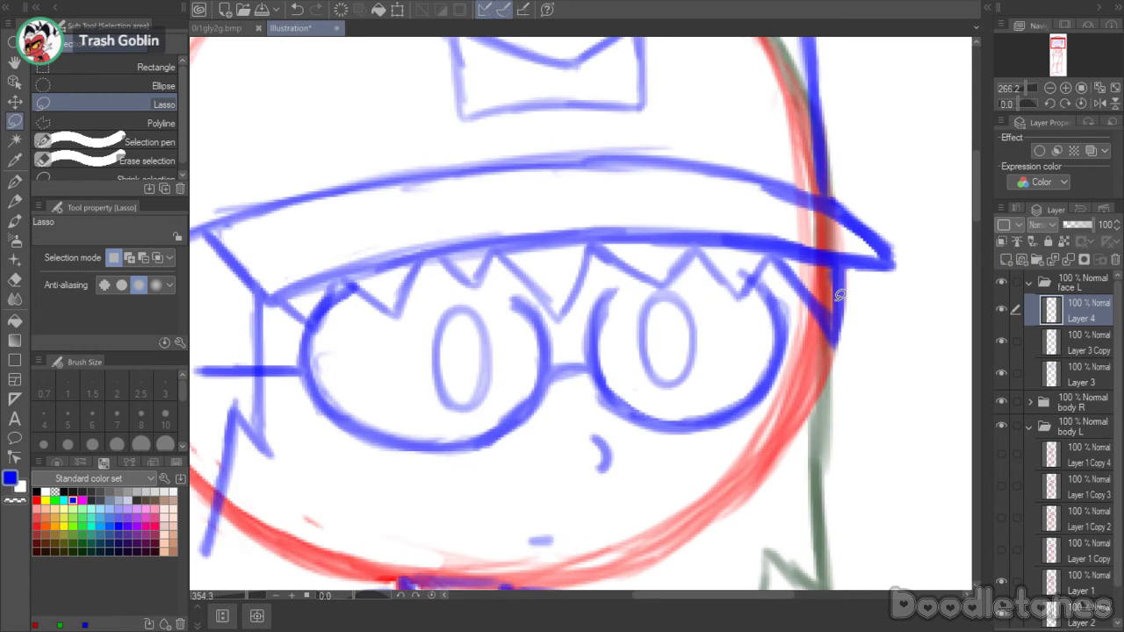
click(1002, 342)
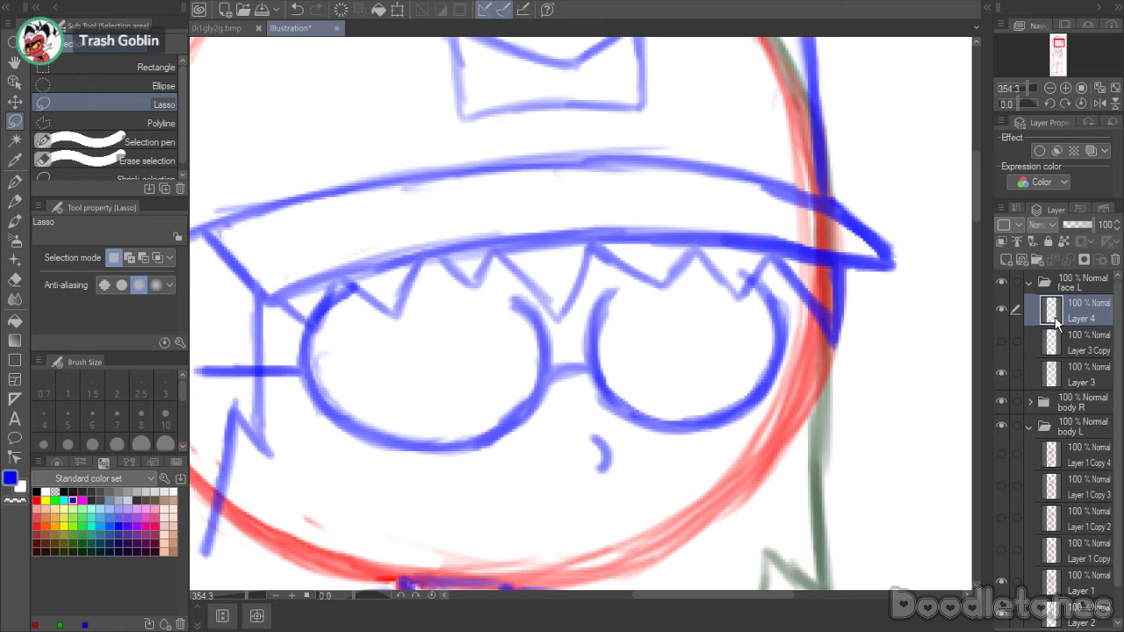
- Draw a closed, upward-arched happy eye inside each glasses lens with the blue Opaque watercolor brush
key(b)
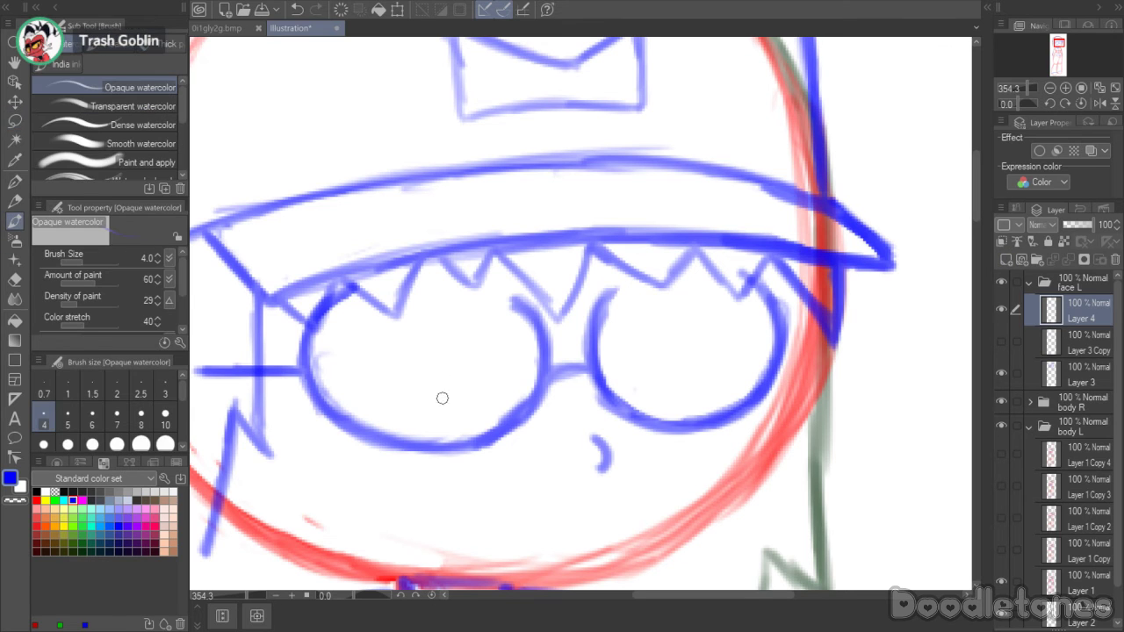
mouse_move(424, 380)
mouse_down()
mouse_move(483, 343)
mouse_move(506, 360)
mouse_move(423, 379)
mouse_up()
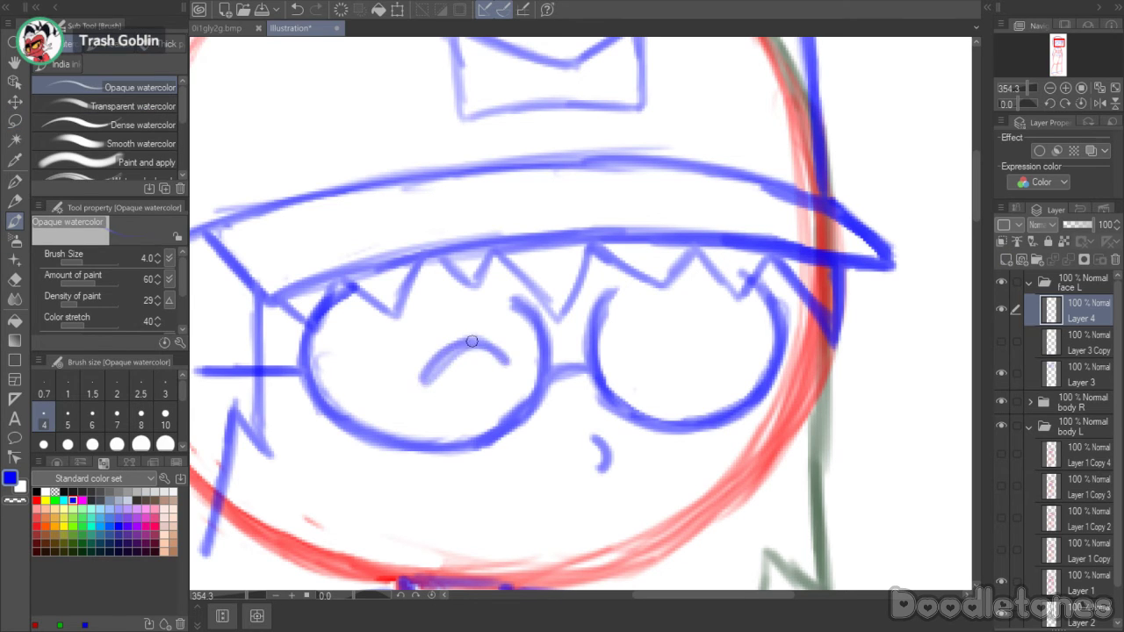
drag(508, 359, 423, 380)
drag(511, 359, 420, 377)
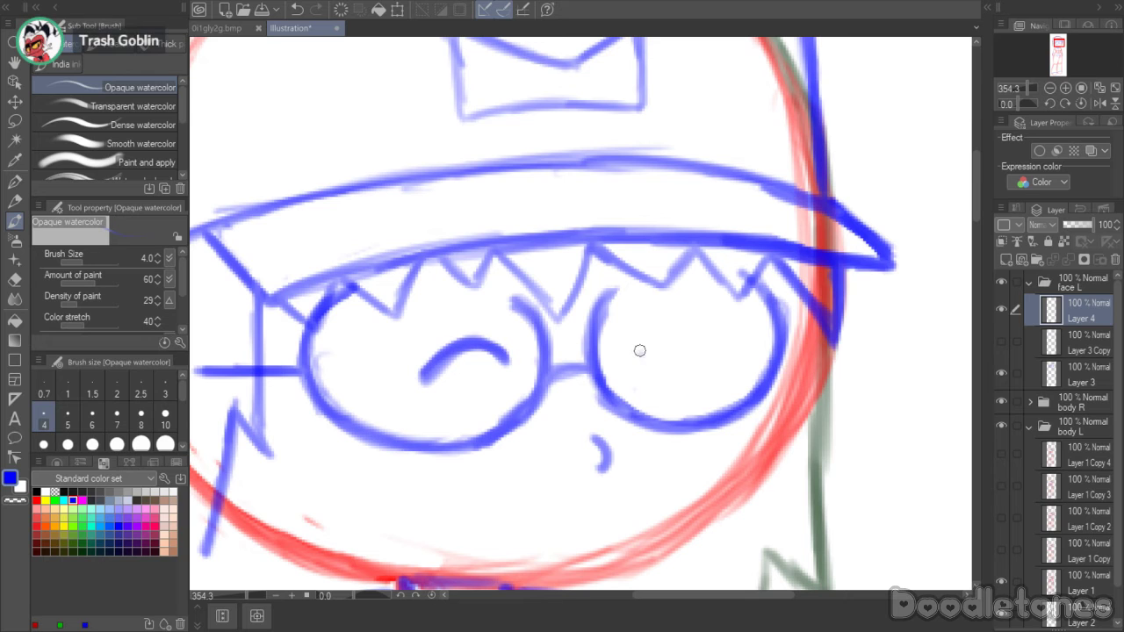
mouse_move(639, 355)
mouse_down()
mouse_move(709, 342)
mouse_move(646, 346)
mouse_move(694, 331)
mouse_move(641, 349)
mouse_move(712, 346)
mouse_move(657, 327)
mouse_move(716, 327)
mouse_up()
- Draw a small curved smile below the nose, undoing and redrawing the stroke
scroll(976, 205, down, 3)
drag(505, 409, 569, 420)
key(ctrl+z)
key(ctrl+z)
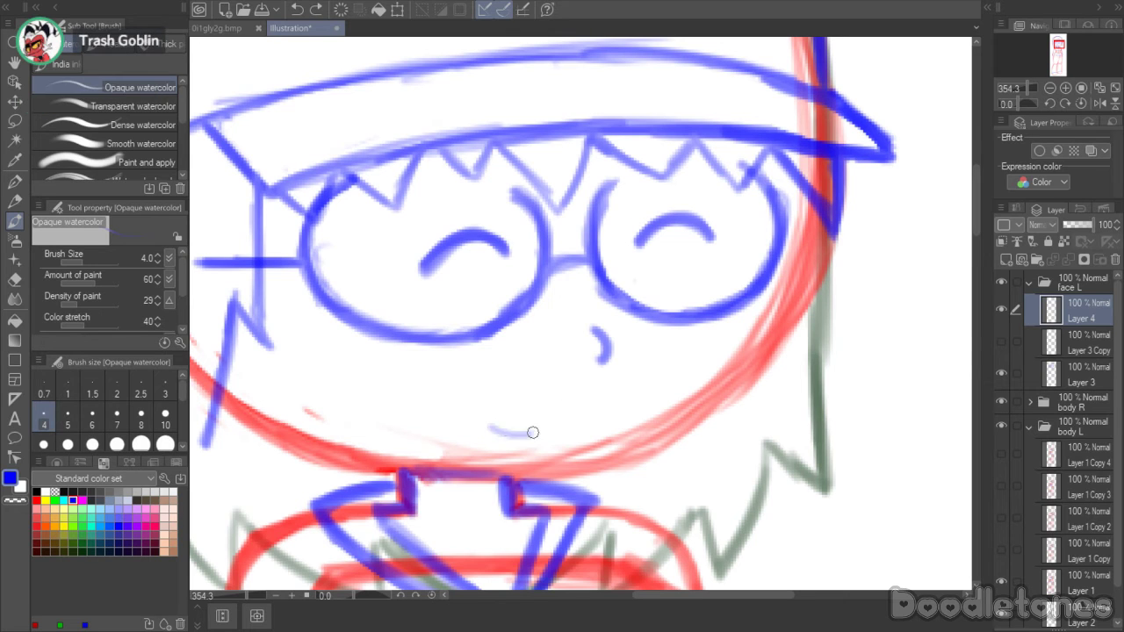
drag(488, 425, 554, 425)
- Draw short slanted blush lines on both cheeks, undoing the first attempt
mouse_move(343, 372)
mouse_down()
mouse_move(367, 360)
mouse_move(356, 371)
mouse_move(378, 374)
mouse_up()
key(ctrl+z)
key(ctrl+z)
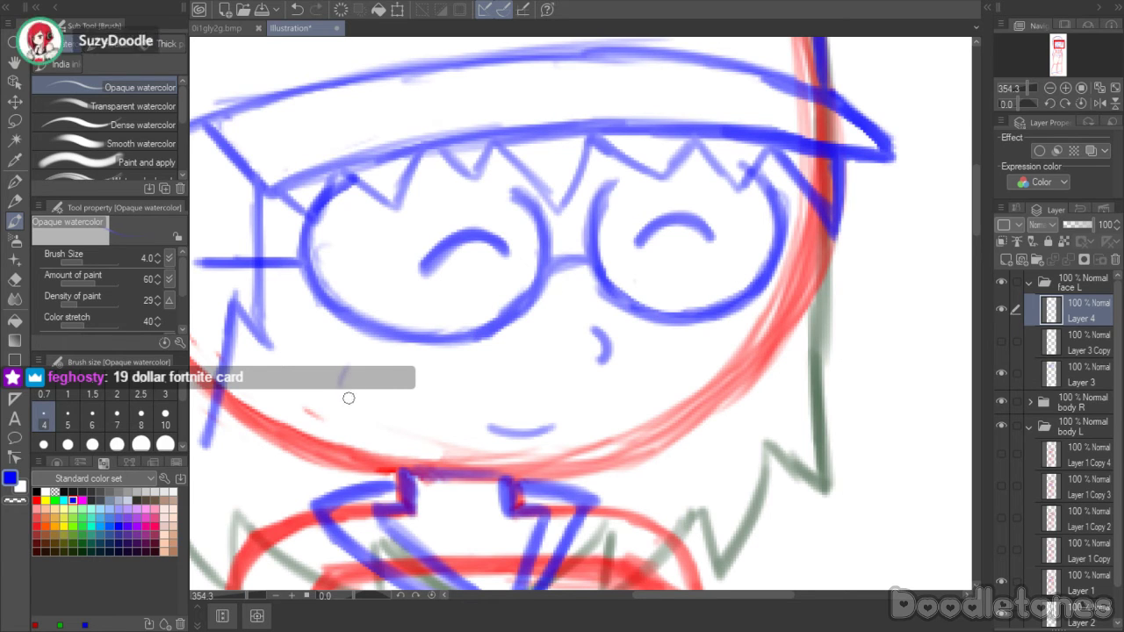
drag(355, 391, 363, 374)
drag(365, 392, 373, 373)
drag(376, 390, 384, 371)
mouse_move(713, 350)
mouse_down()
mouse_move(744, 336)
mouse_move(716, 341)
mouse_up()
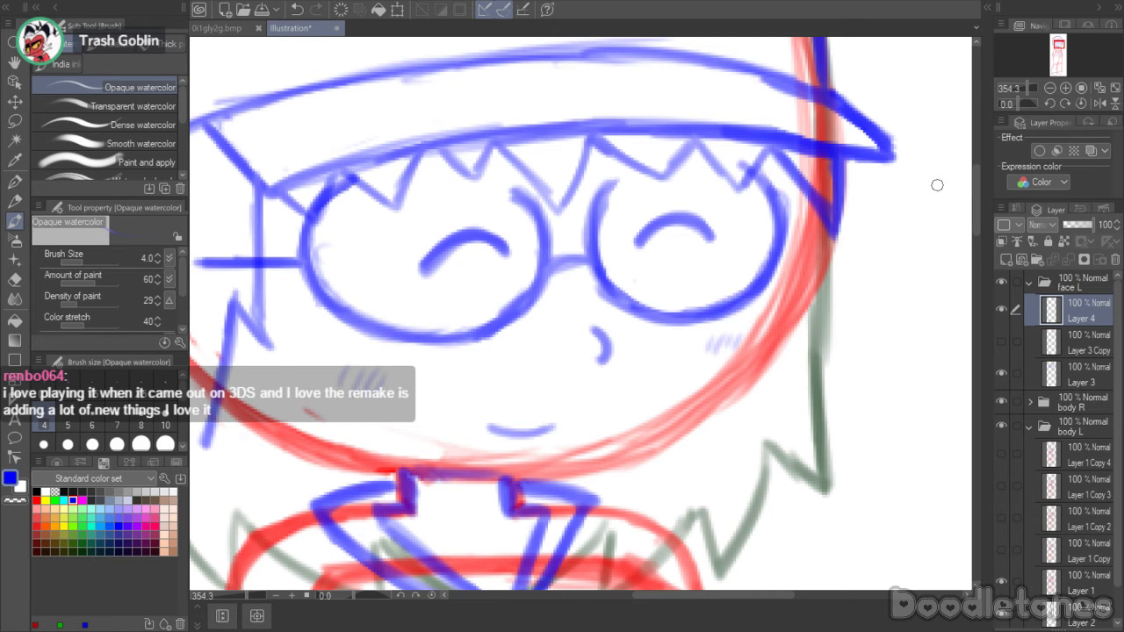
- Lasso the closed eye in the left lens, shift it slightly left with a transform, and clear the selection
scroll(938, 185, down, 4)
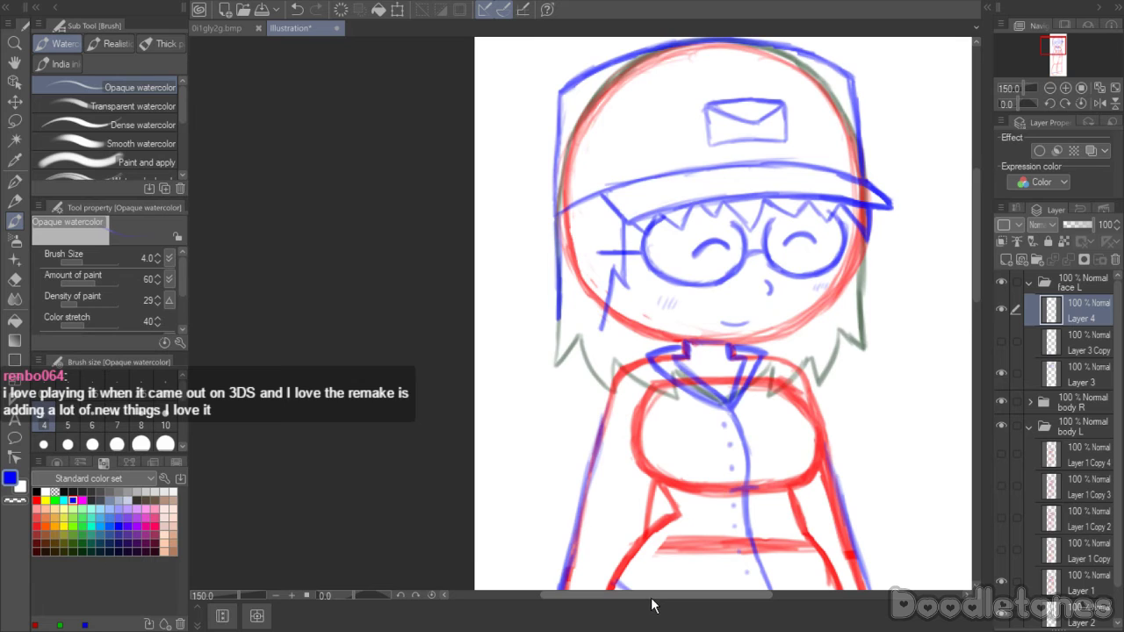
drag(652, 605, 703, 605)
scroll(979, 267, up, 1)
drag(979, 267, 981, 245)
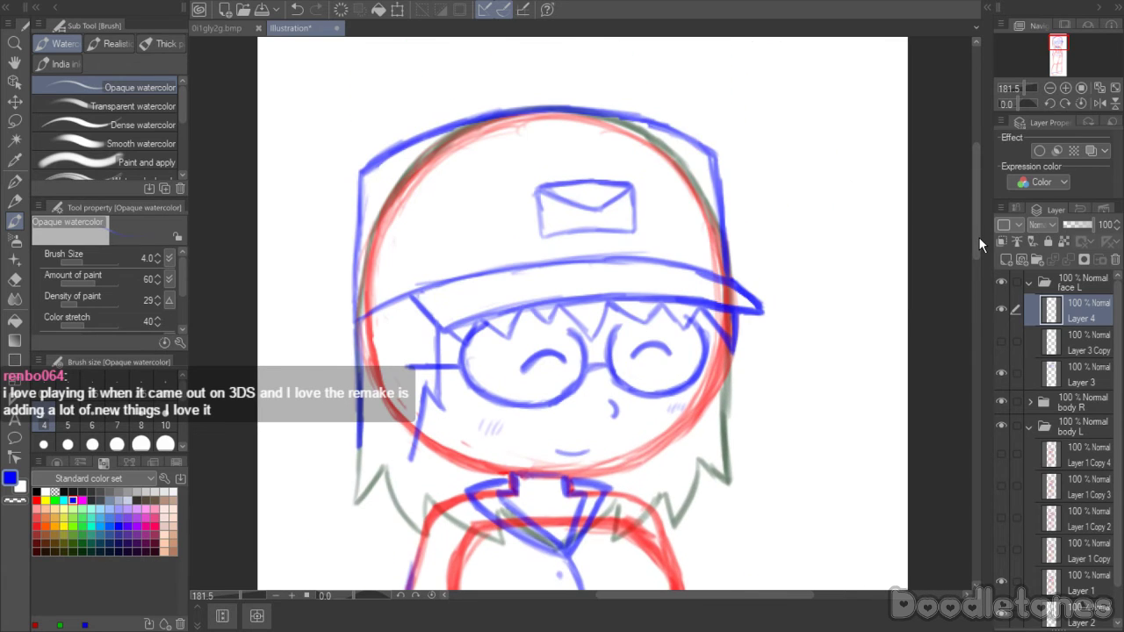
key(m)
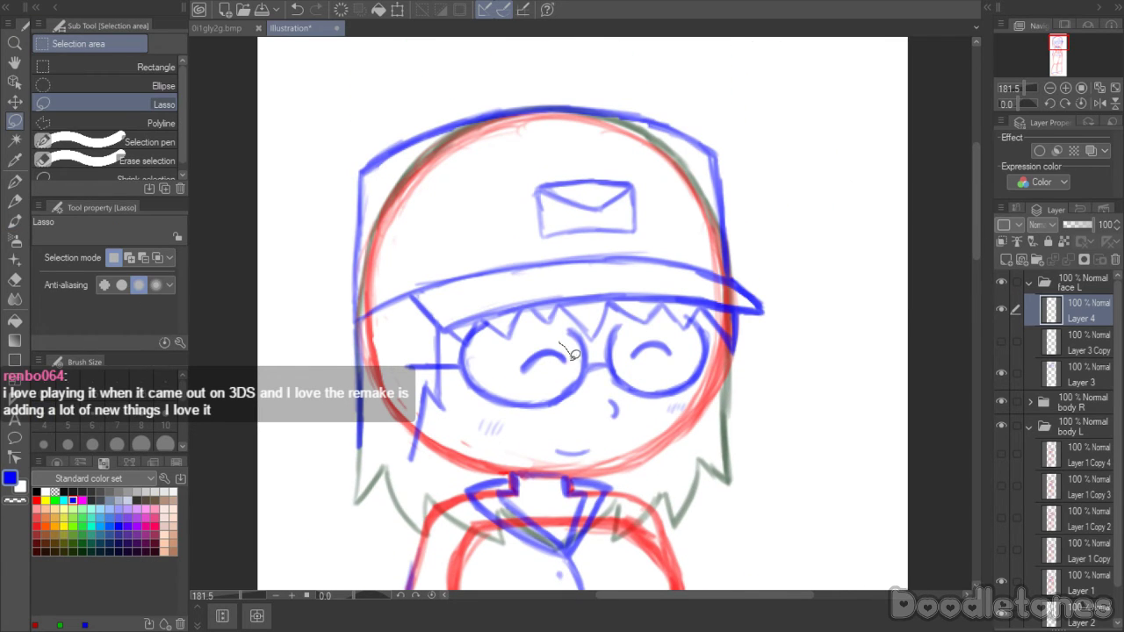
drag(562, 345, 539, 383)
click(601, 412)
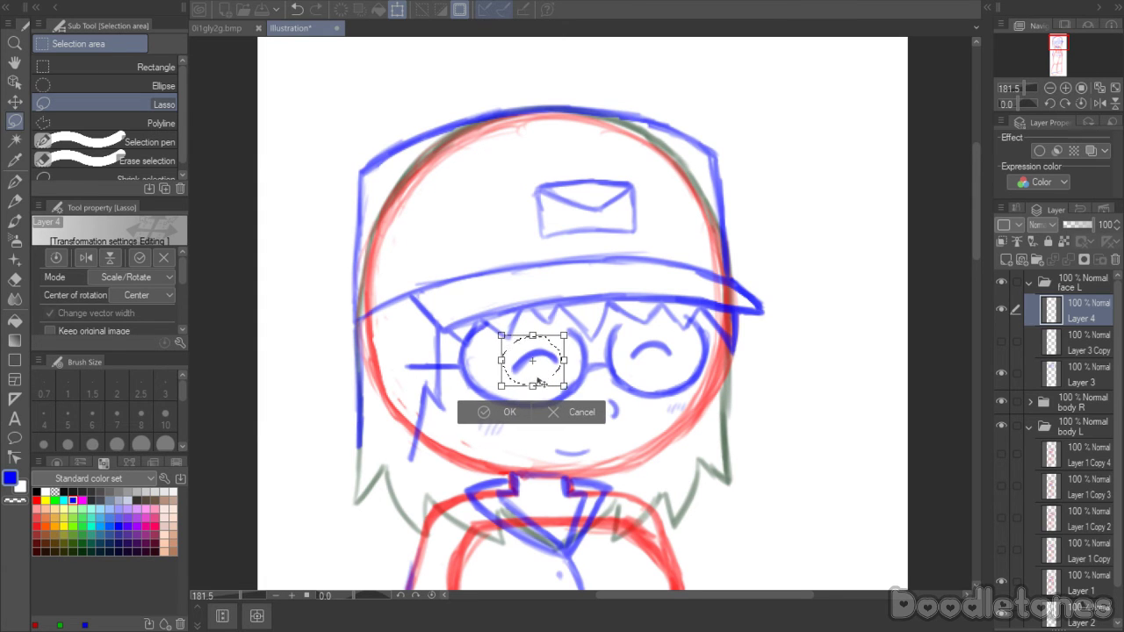
click(497, 413)
key(ctrl+d)
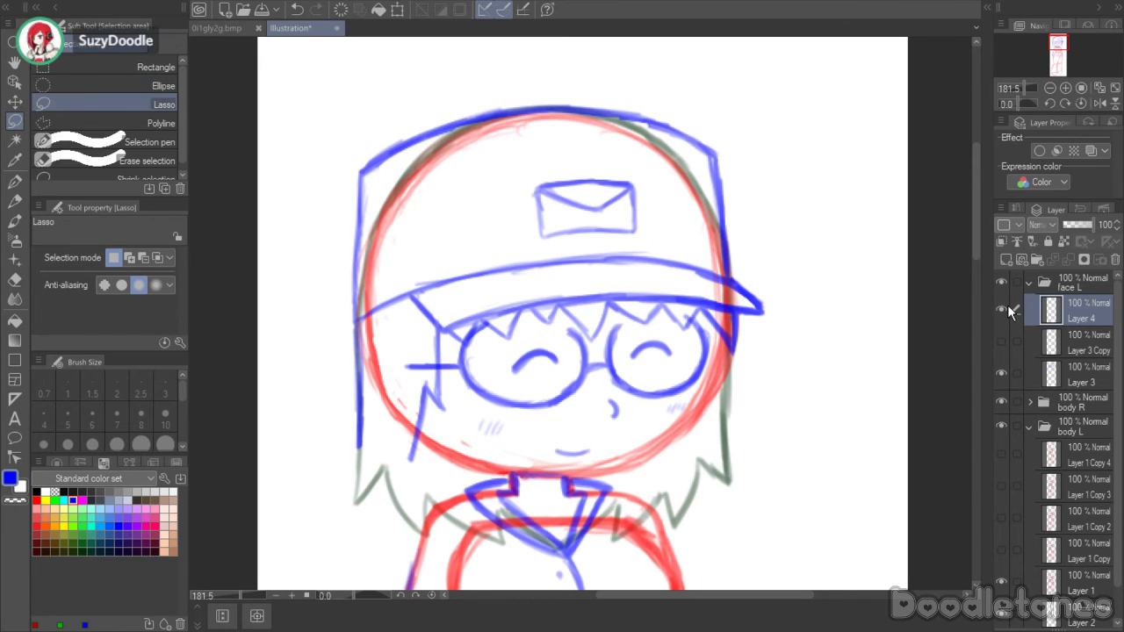
- On a new layer with Layer 4 hidden, draw an open oval eye inside each glasses lens
click(1007, 260)
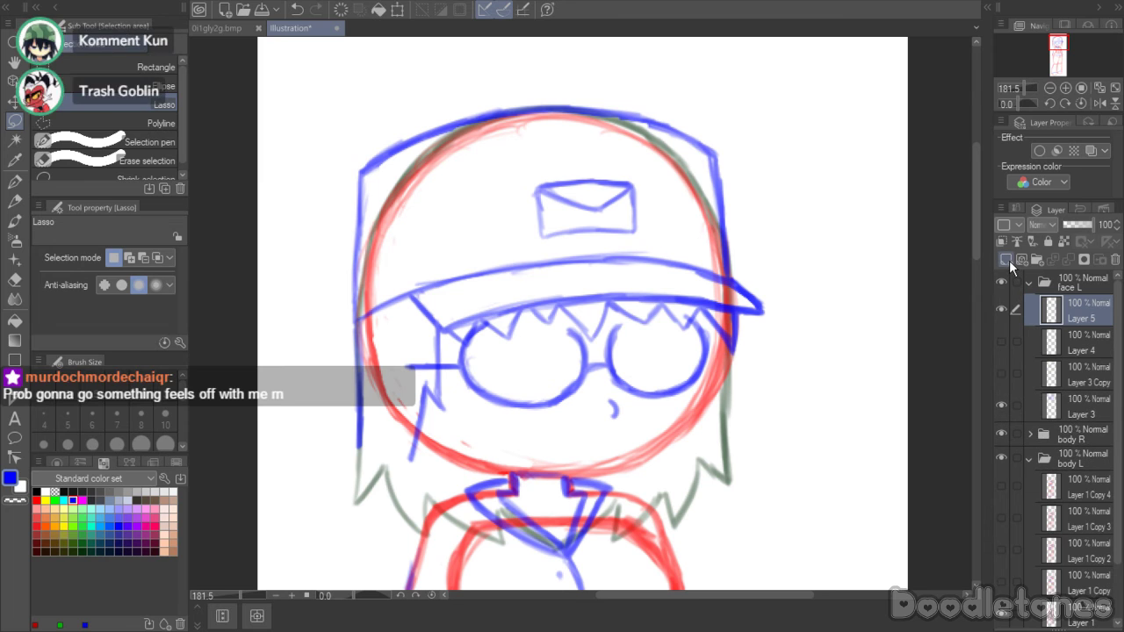
scroll(634, 420, up, 1)
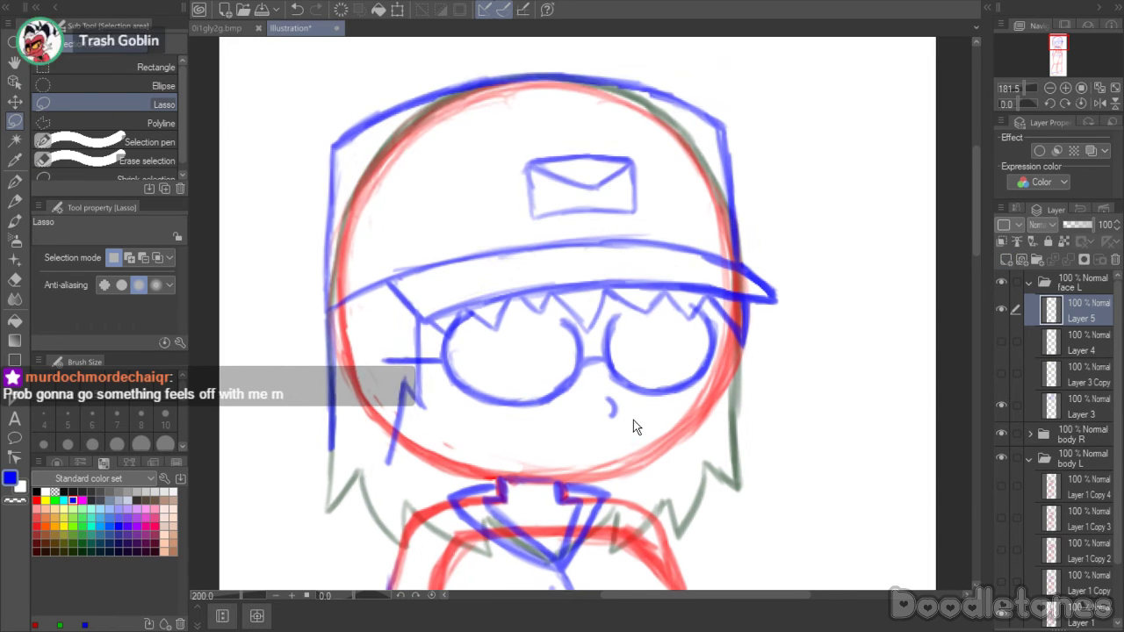
scroll(634, 420, up, 1)
click(23, 205)
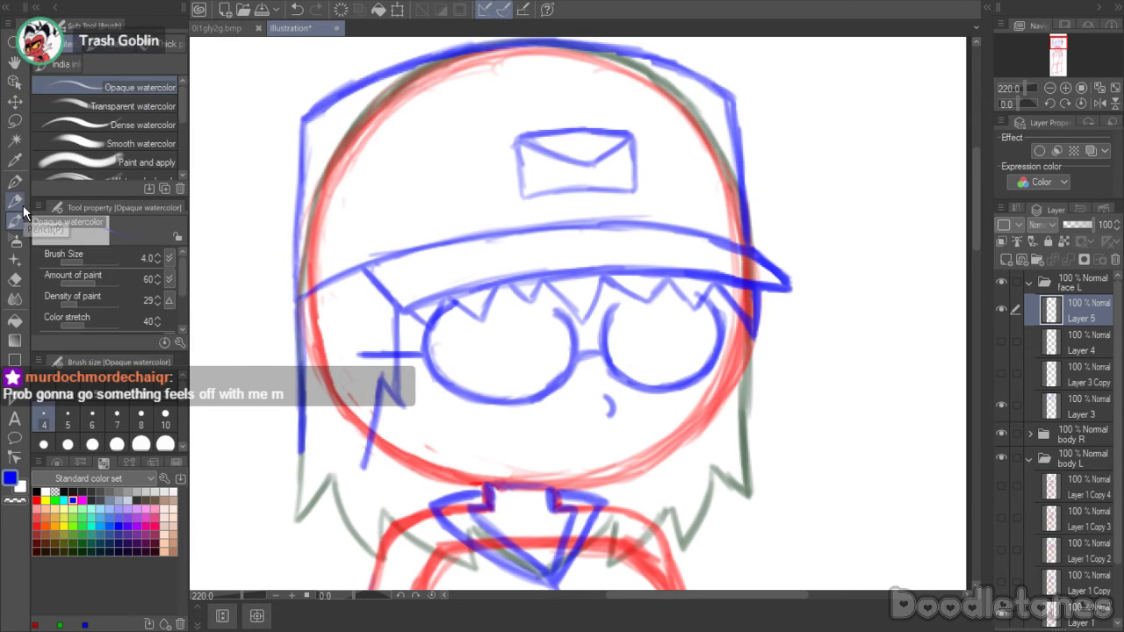
mouse_move(508, 332)
mouse_down()
mouse_move(538, 350)
mouse_move(509, 326)
mouse_move(535, 365)
mouse_move(525, 318)
mouse_up()
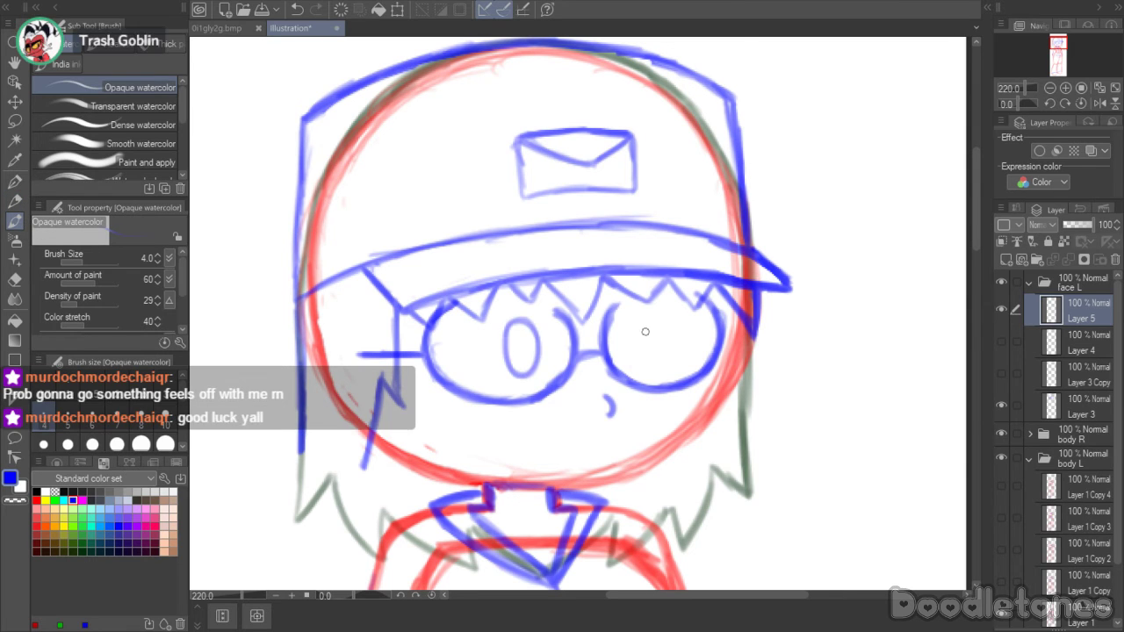
mouse_move(648, 318)
mouse_down()
mouse_move(660, 358)
mouse_move(649, 366)
mouse_move(654, 327)
mouse_up()
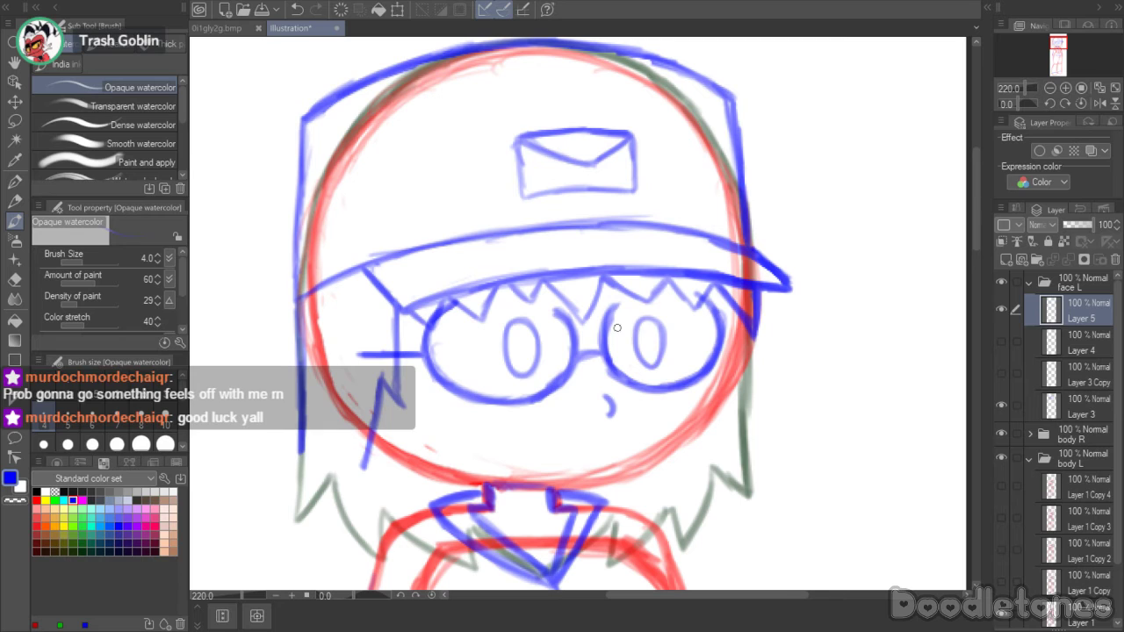
- Draw a curved sideways mouth near the chin and slanted eyelid lines across the tops of both oval eyes
mouse_move(524, 430)
mouse_down()
mouse_move(538, 470)
mouse_move(556, 459)
mouse_move(541, 470)
mouse_up()
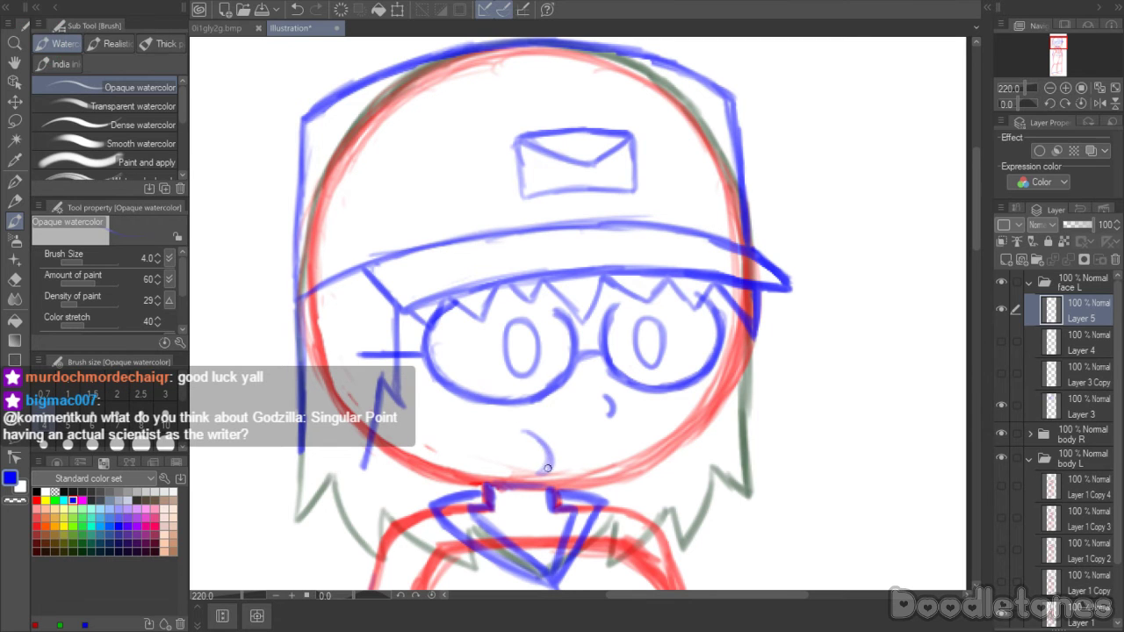
drag(506, 334, 539, 332)
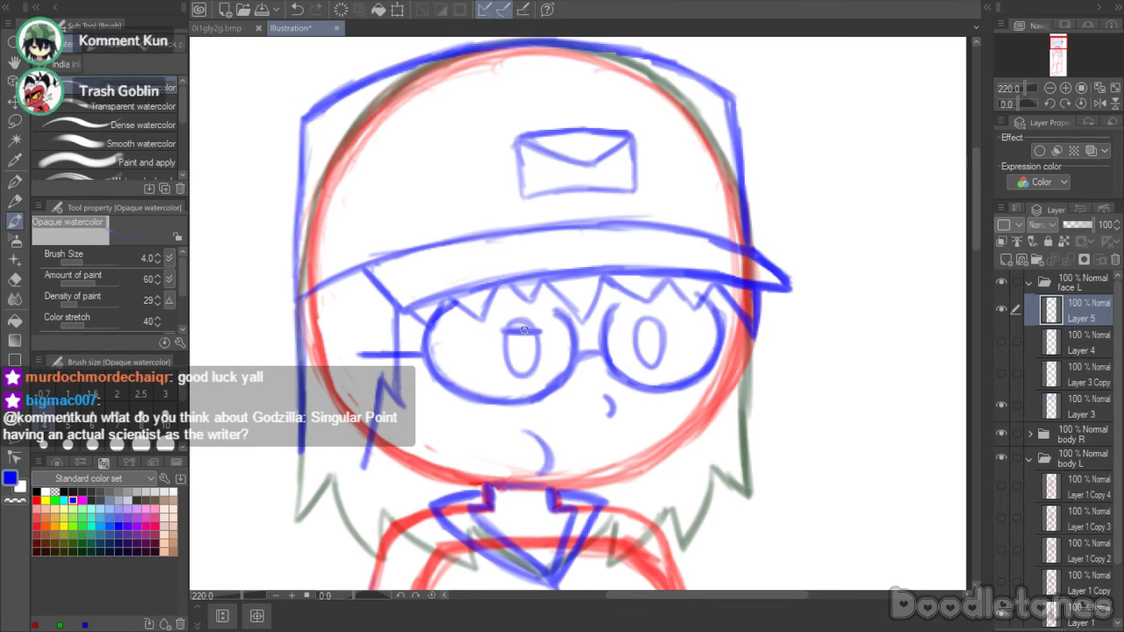
drag(634, 326, 669, 317)
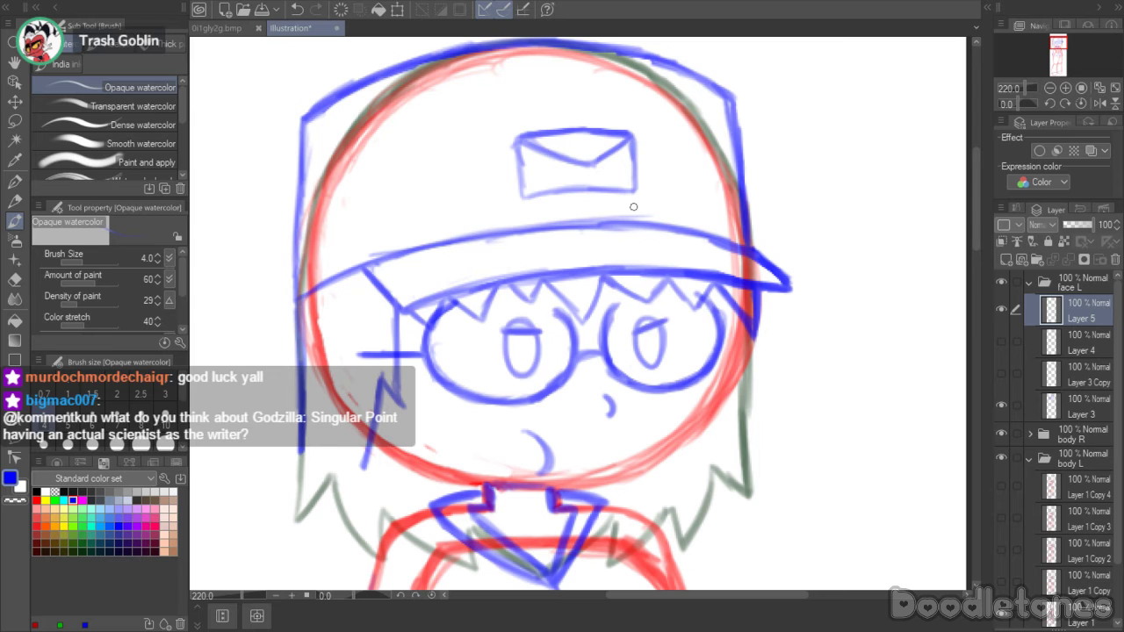
key(ctrl+z)
drag(503, 326, 543, 336)
drag(635, 334, 669, 320)
drag(547, 459, 590, 454)
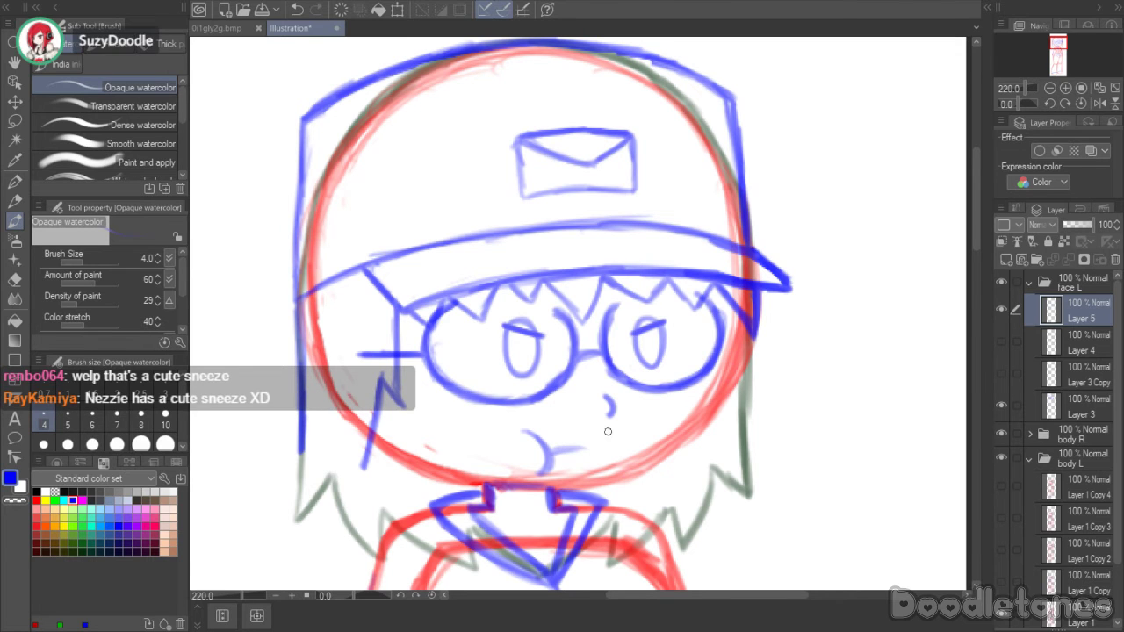
key(ctrl+z)
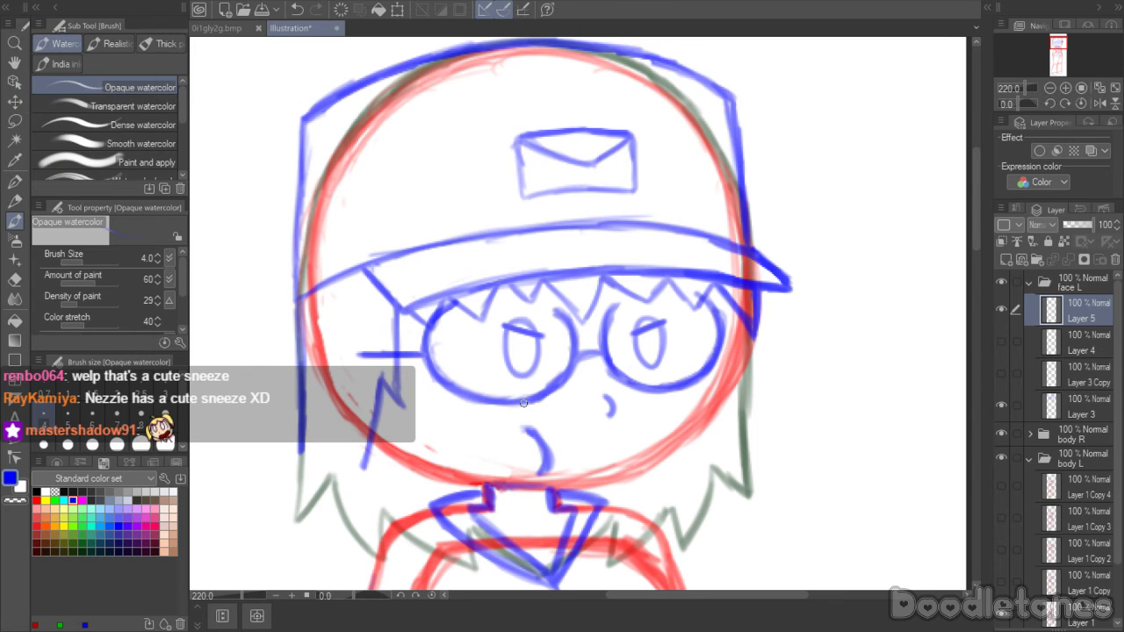
- Erase the oval outlines above both slanted eyelids, and add a new layer in the face L folder with Layer 5 hidden
click(15, 278)
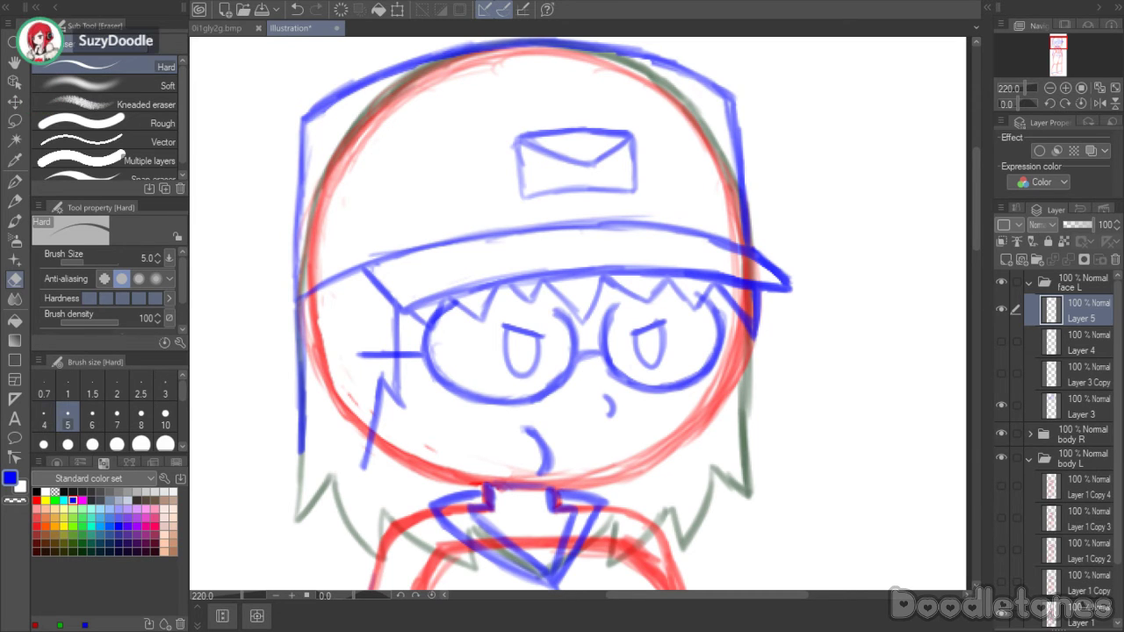
click(1005, 262)
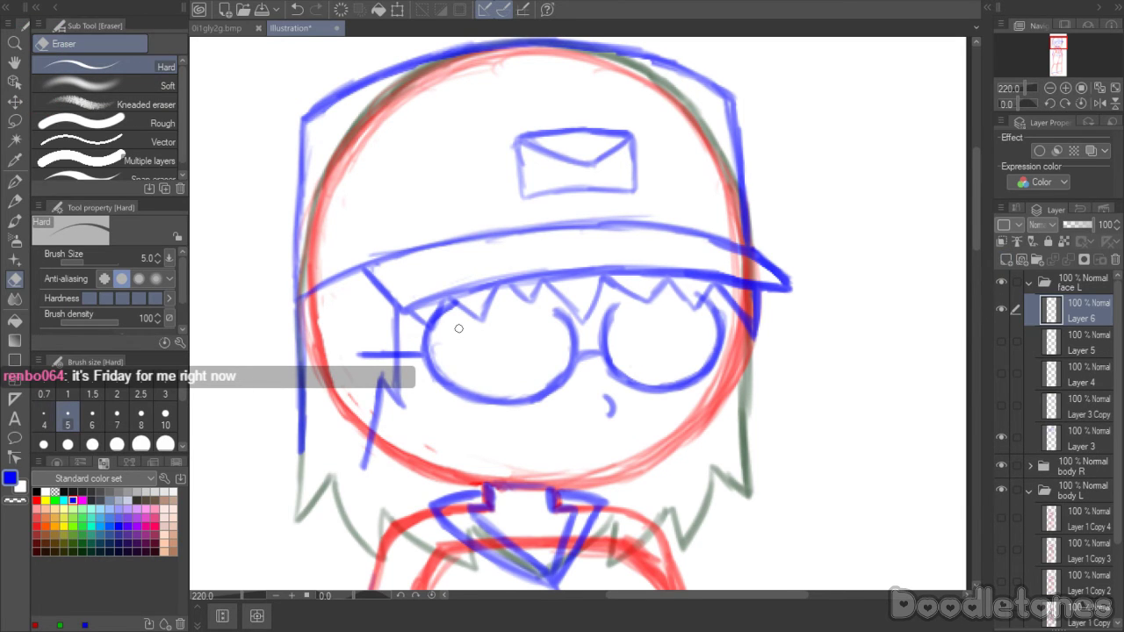
- Draw a narrow oval eye at the left side of each glasses lens, darken the outlines, and clean up their inner edges with the eraser
key(b)
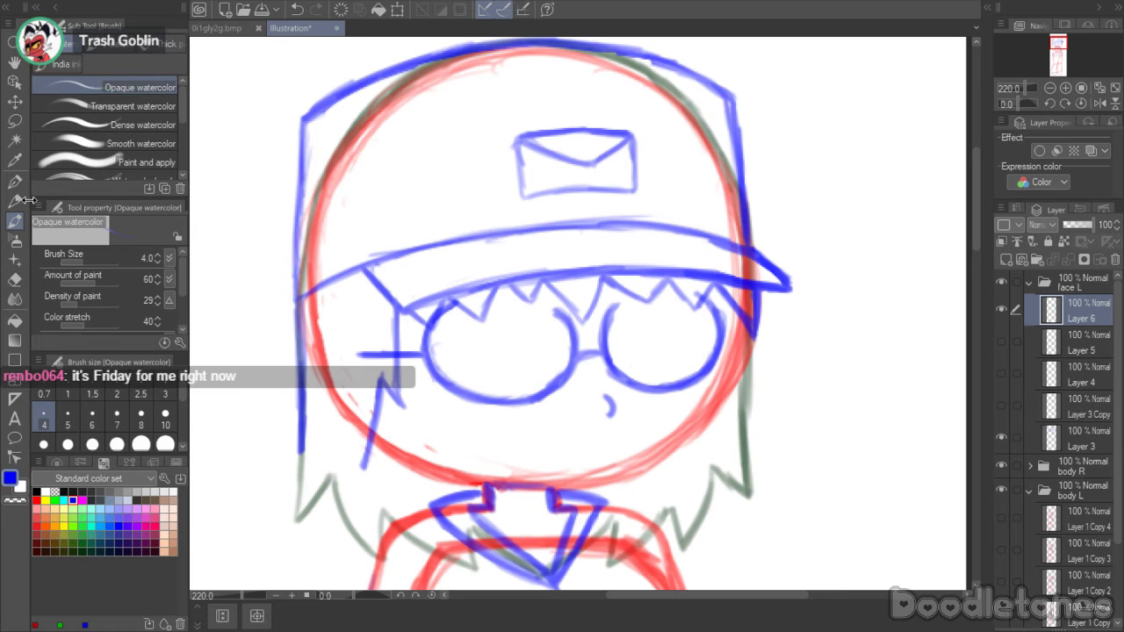
mouse_move(458, 320)
mouse_down()
mouse_move(473, 354)
mouse_move(453, 355)
mouse_move(442, 335)
mouse_move(471, 332)
mouse_move(448, 354)
mouse_move(463, 315)
mouse_move(458, 365)
mouse_move(458, 313)
mouse_move(465, 362)
mouse_move(457, 312)
mouse_move(480, 342)
mouse_up()
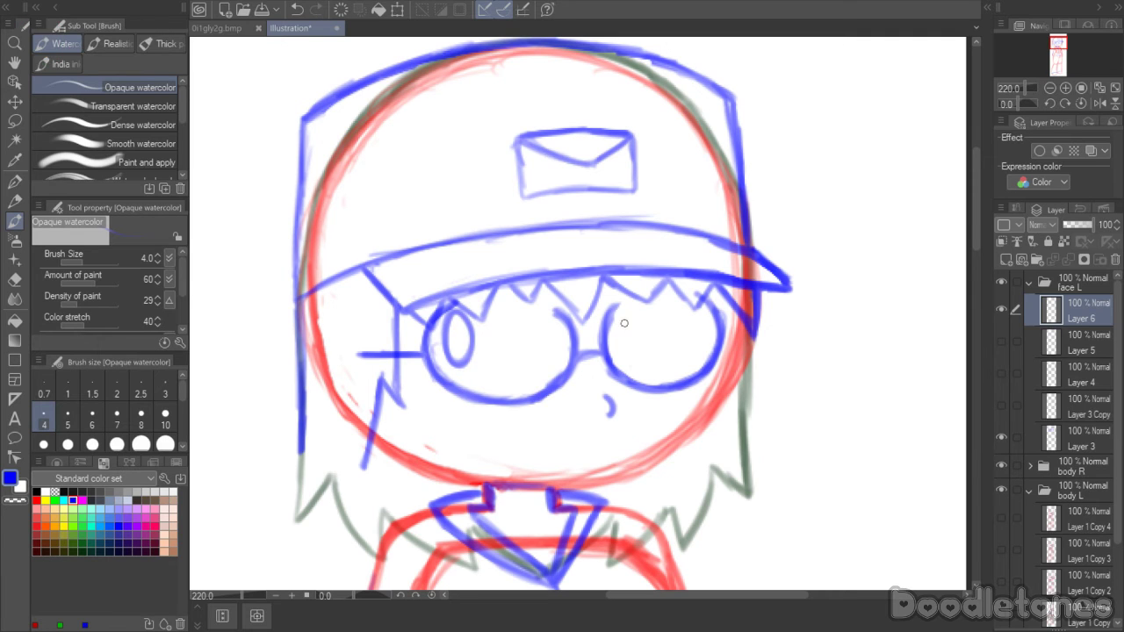
mouse_move(625, 322)
mouse_down()
mouse_move(615, 312)
mouse_move(625, 351)
mouse_move(635, 330)
mouse_up()
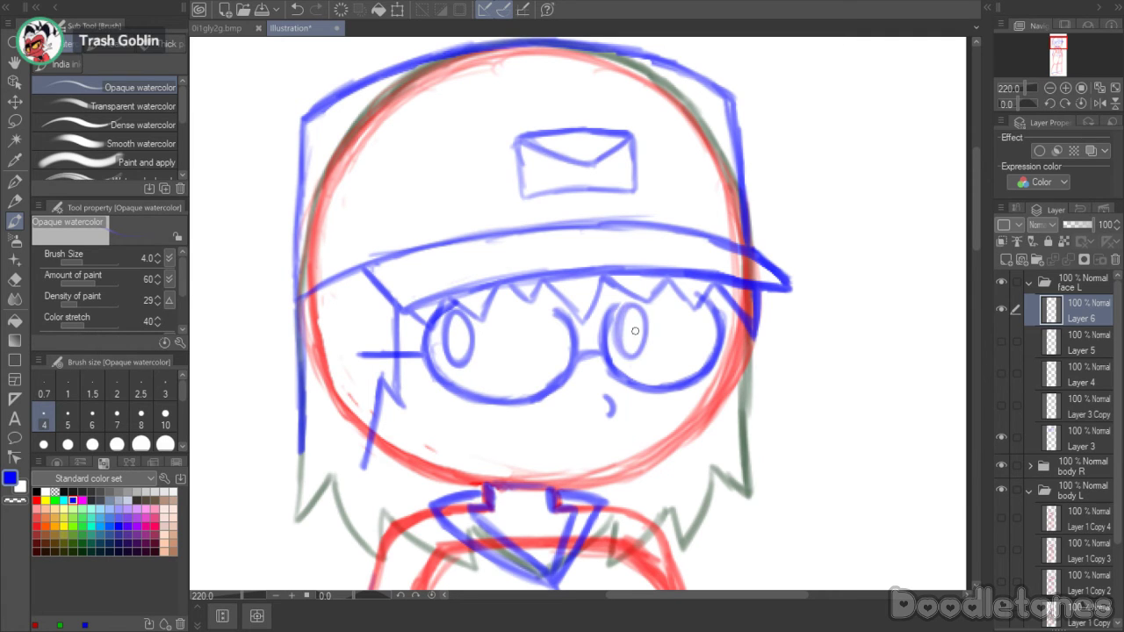
drag(440, 332, 466, 365)
drag(465, 320, 450, 363)
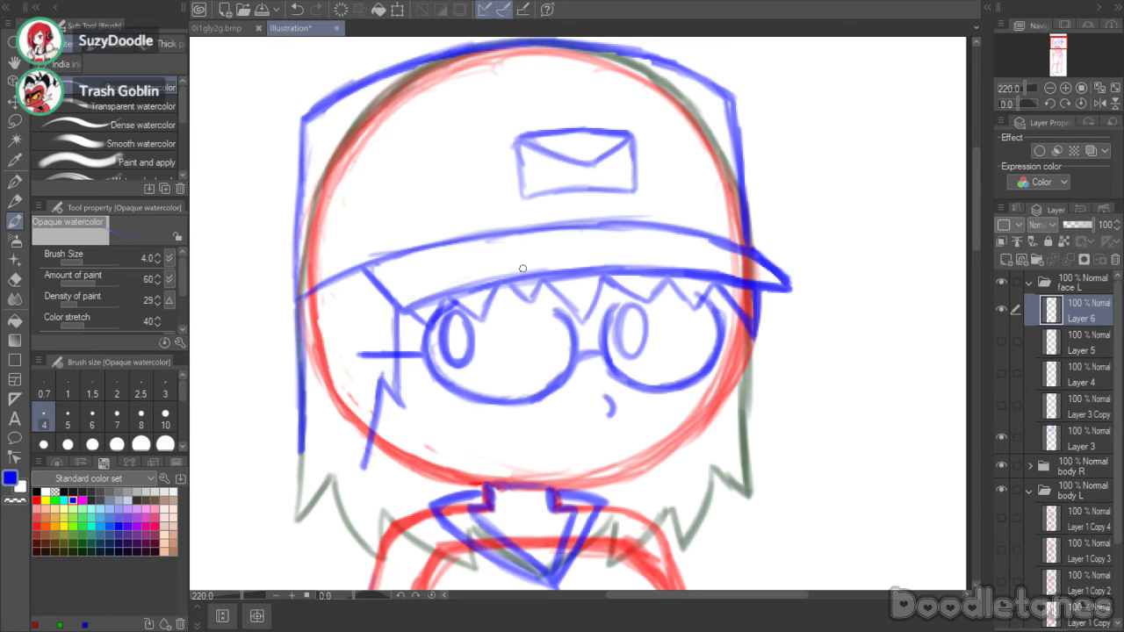
click(14, 279)
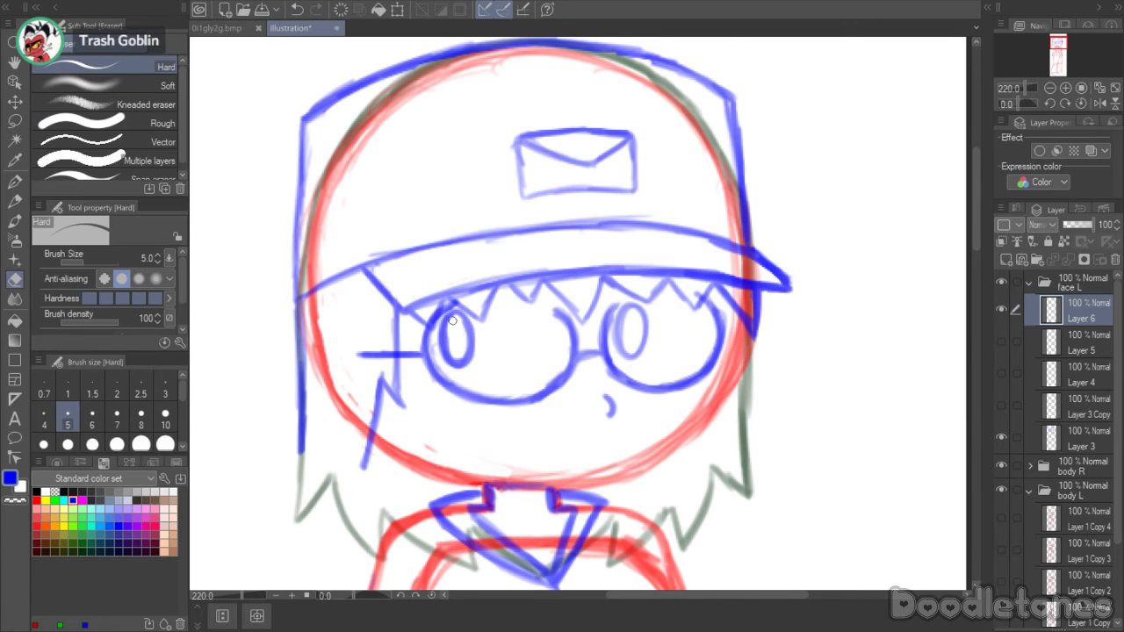
mouse_move(452, 318)
mouse_down()
mouse_move(455, 360)
mouse_move(460, 323)
mouse_move(462, 350)
mouse_up()
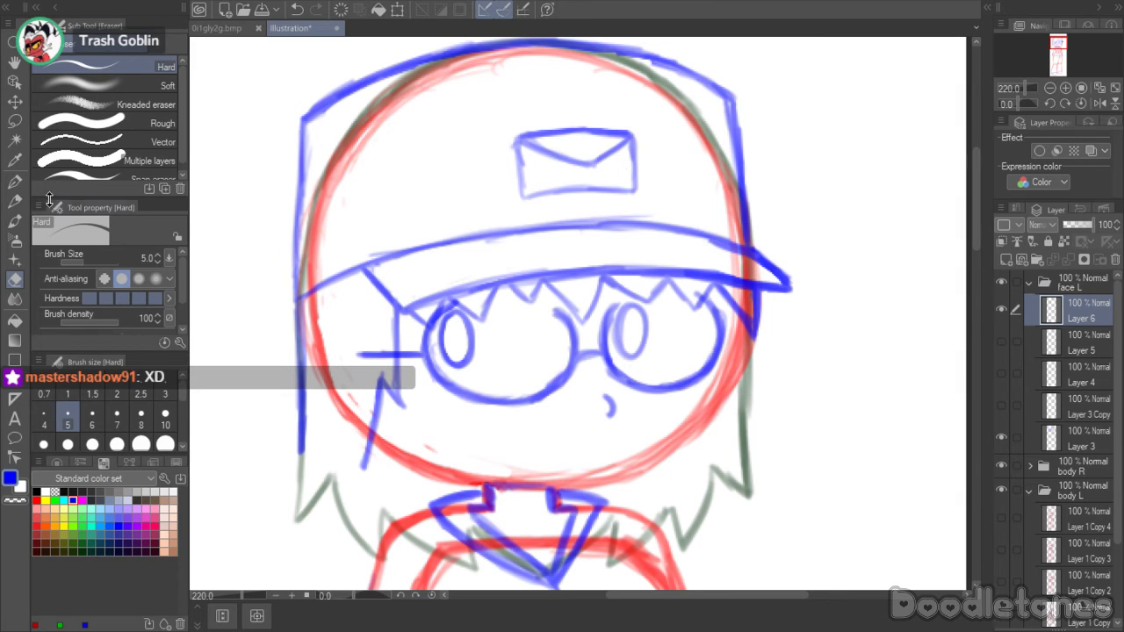
- Draw a small hooked mouth near the chin below the nose, undoing unwanted strokes
click(15, 219)
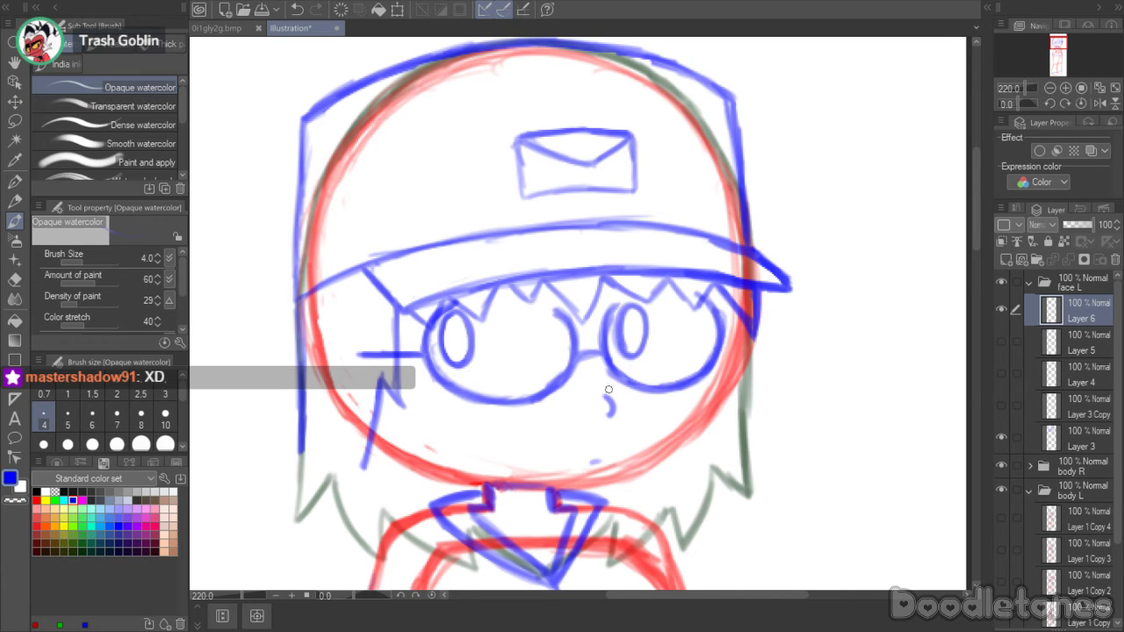
drag(599, 448, 604, 457)
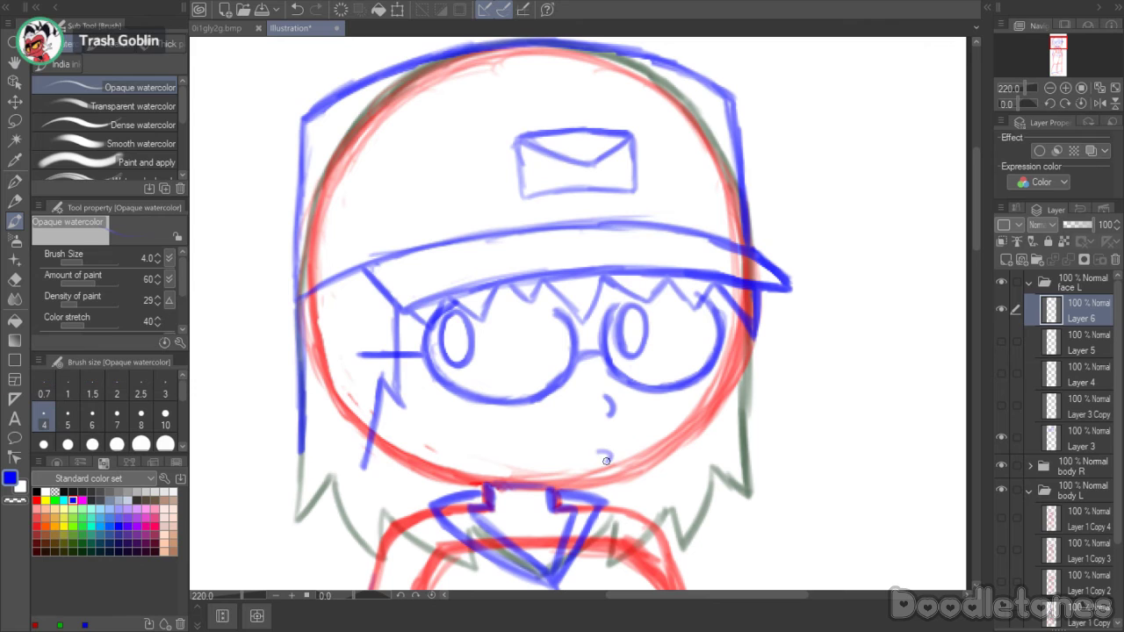
mouse_move(594, 448)
mouse_down()
mouse_move(613, 459)
mouse_move(619, 450)
mouse_move(614, 461)
mouse_move(623, 448)
mouse_up()
key(ctrl+z)
- On a new layer with Layer 6 hidden, draw an upright oval eye inside each glasses lens, undoing and redrawing the right one
click(1006, 259)
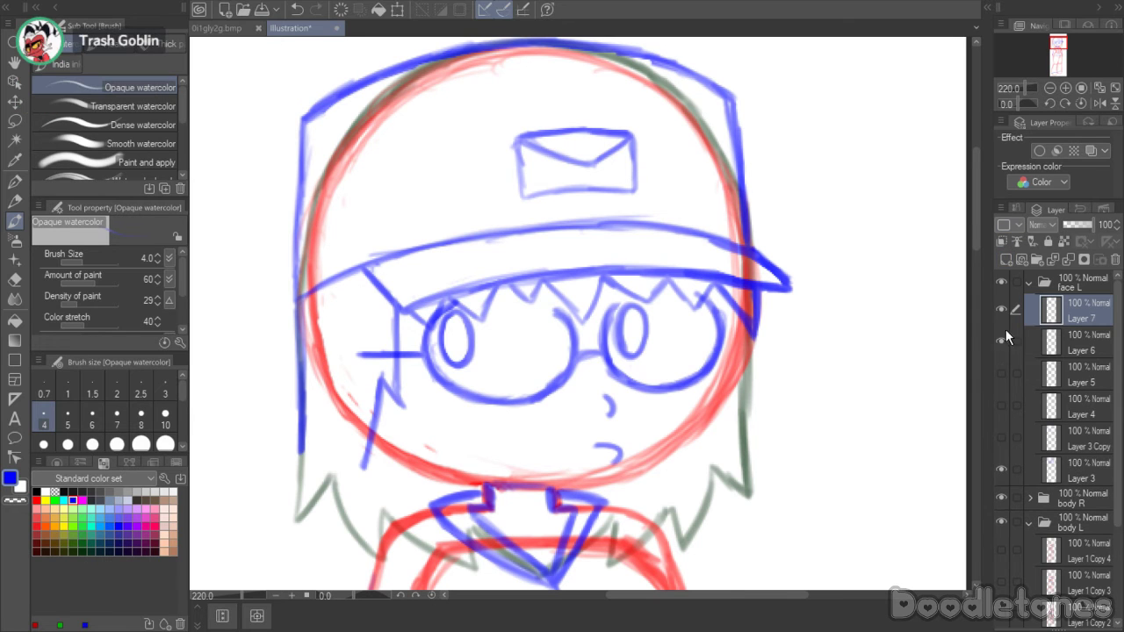
click(1002, 342)
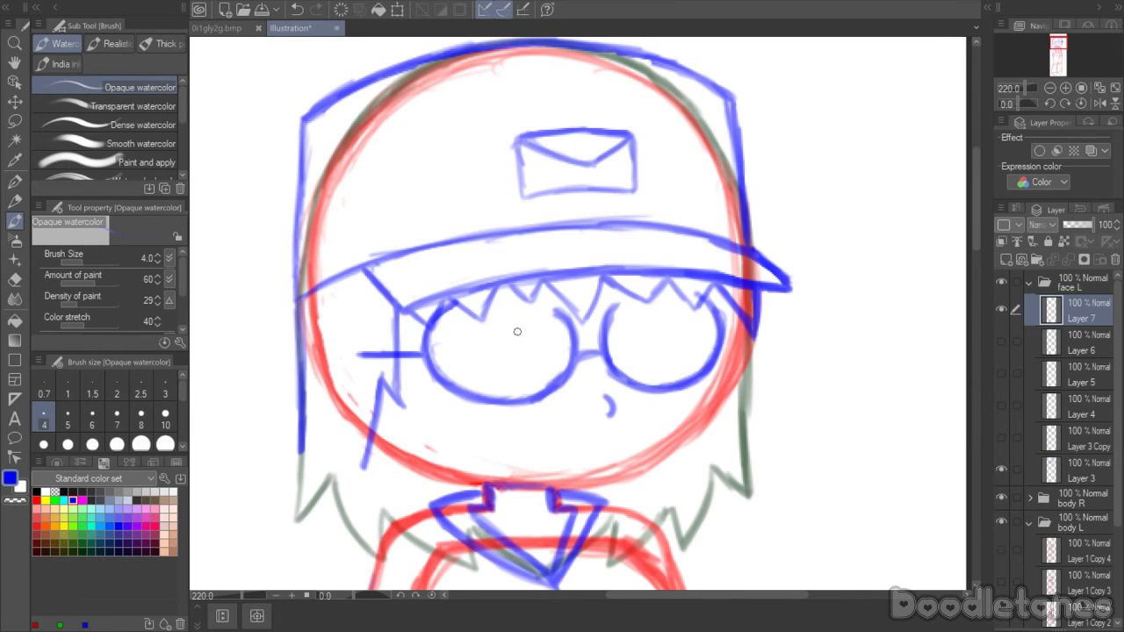
mouse_move(515, 329)
mouse_down()
mouse_move(524, 378)
mouse_move(525, 323)
mouse_up()
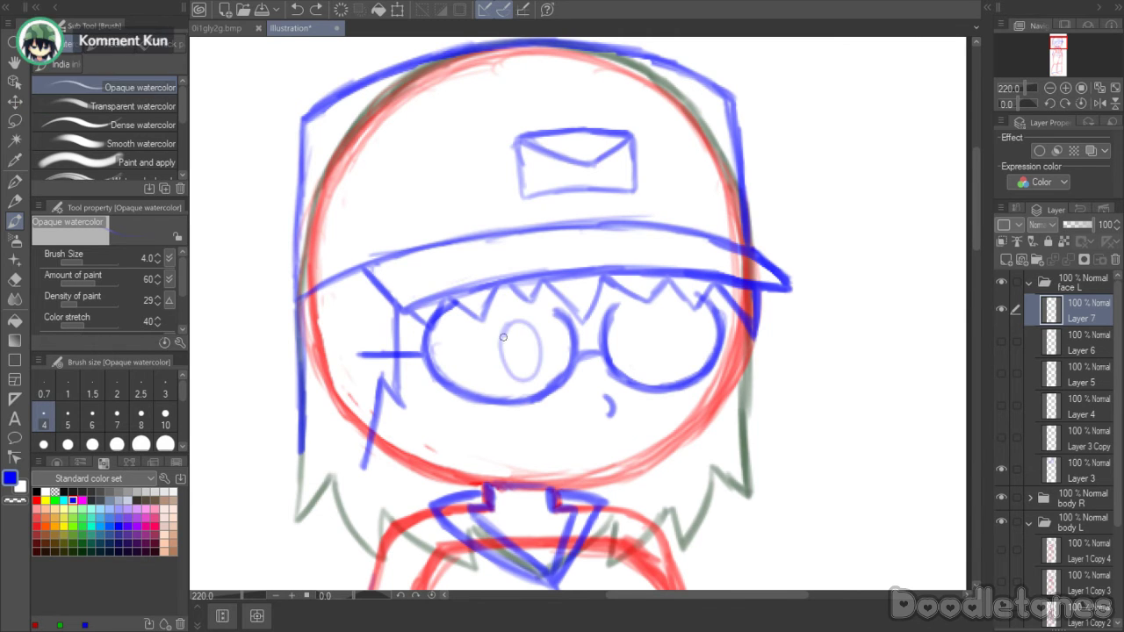
mouse_move(506, 323)
mouse_down()
mouse_move(538, 357)
mouse_move(514, 327)
mouse_up()
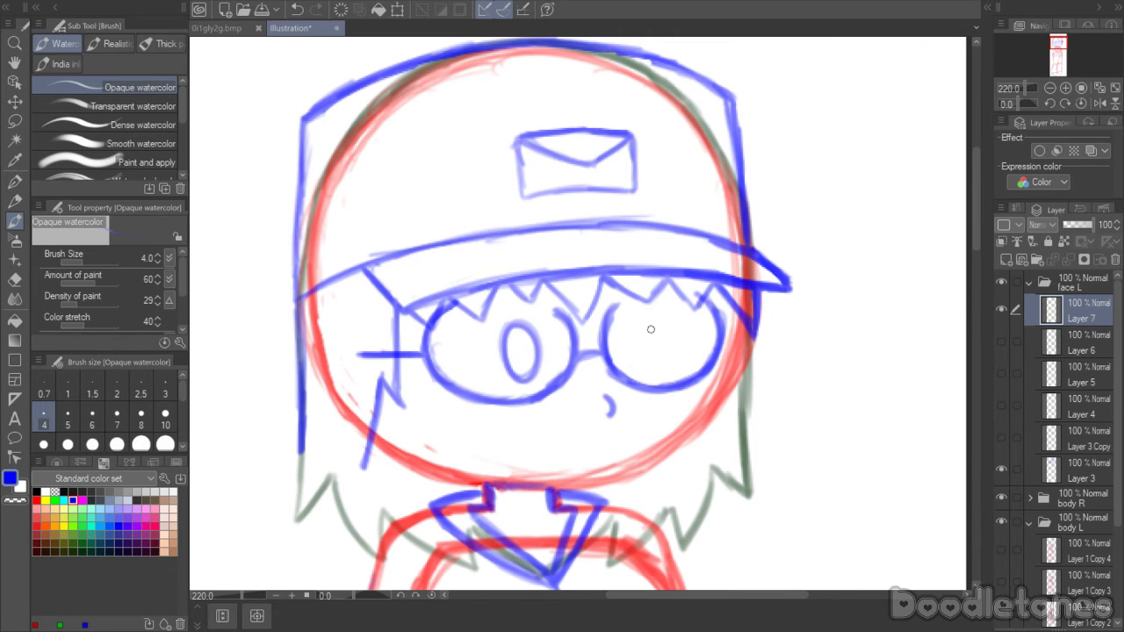
mouse_move(647, 326)
mouse_down()
mouse_move(653, 367)
mouse_move(650, 315)
mouse_up()
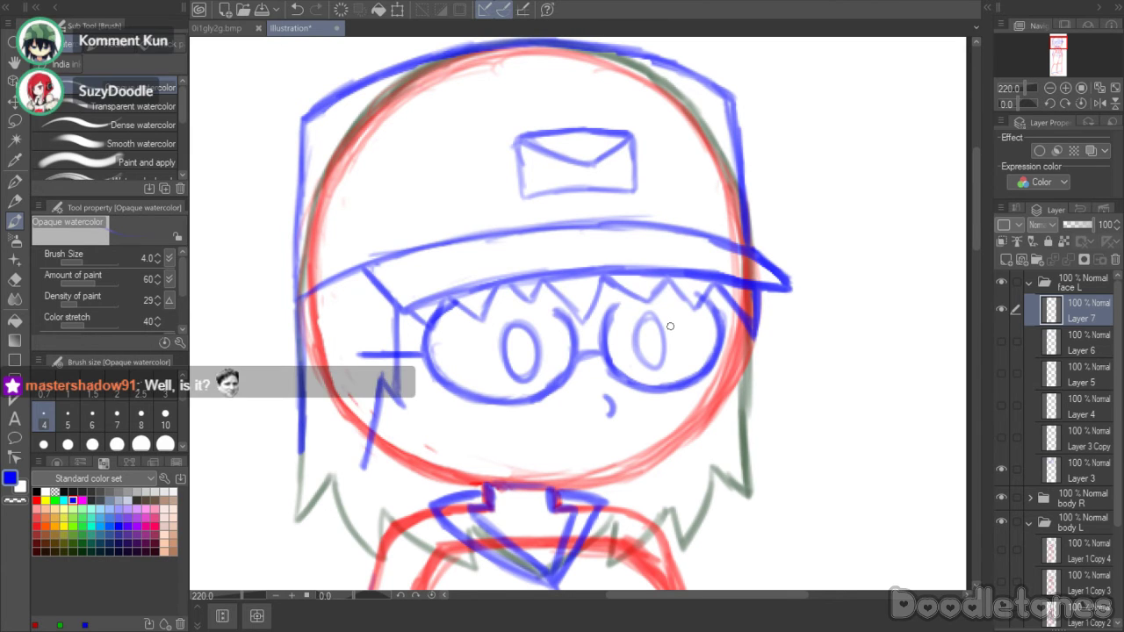
mouse_move(643, 316)
mouse_down()
mouse_move(636, 369)
mouse_move(633, 357)
mouse_up()
key(ctrl+z)
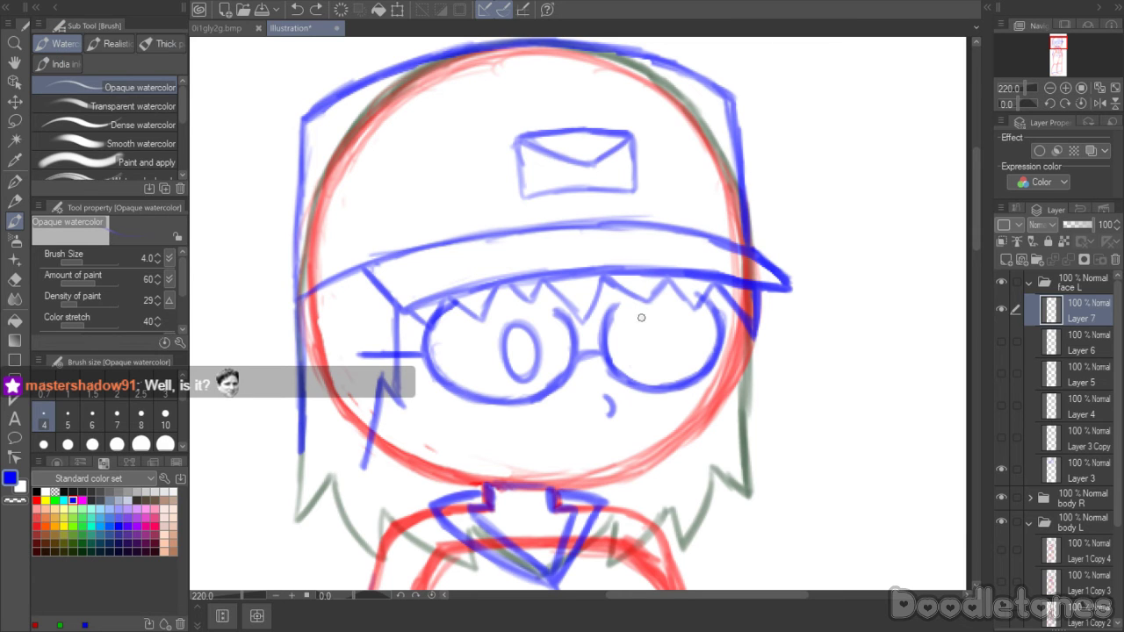
mouse_move(640, 319)
mouse_down()
mouse_move(654, 365)
mouse_move(652, 324)
mouse_up()
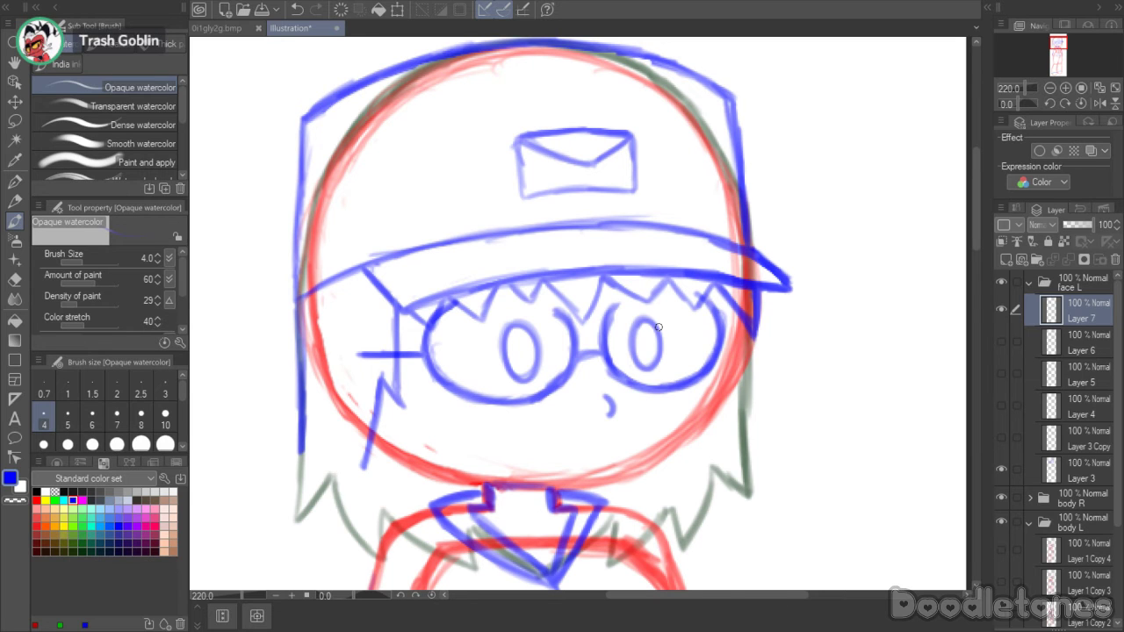
- Draw a worried eyelid line across the top of each oval eye with the Opaque watercolor brush
key(p)
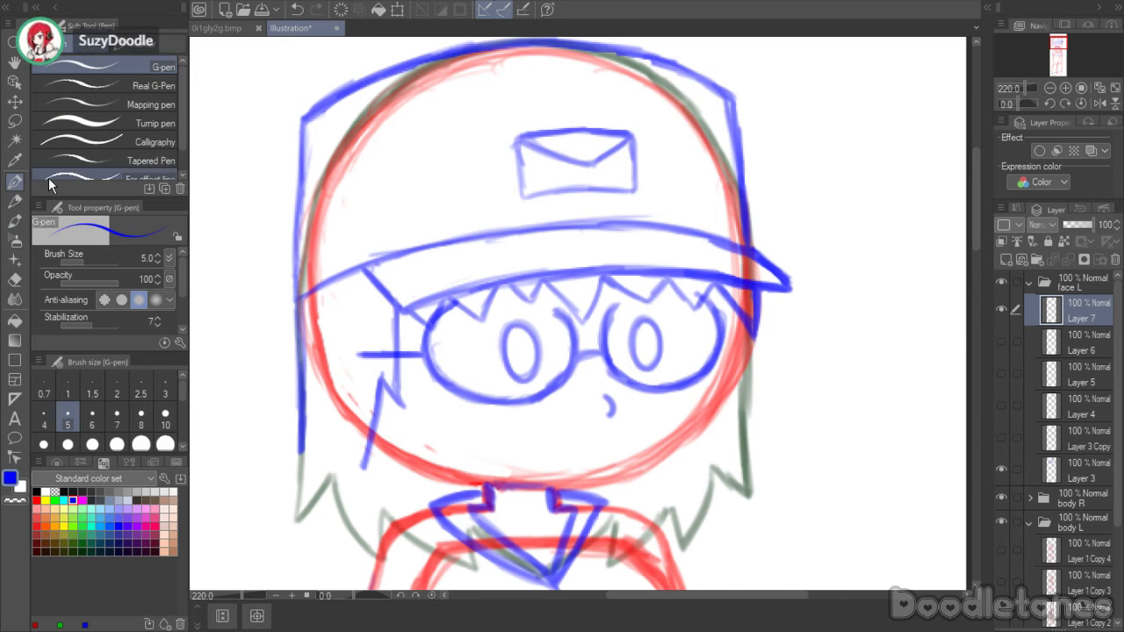
mouse_move(703, 597)
mouse_down()
mouse_move(730, 582)
mouse_move(648, 601)
mouse_move(633, 584)
mouse_up()
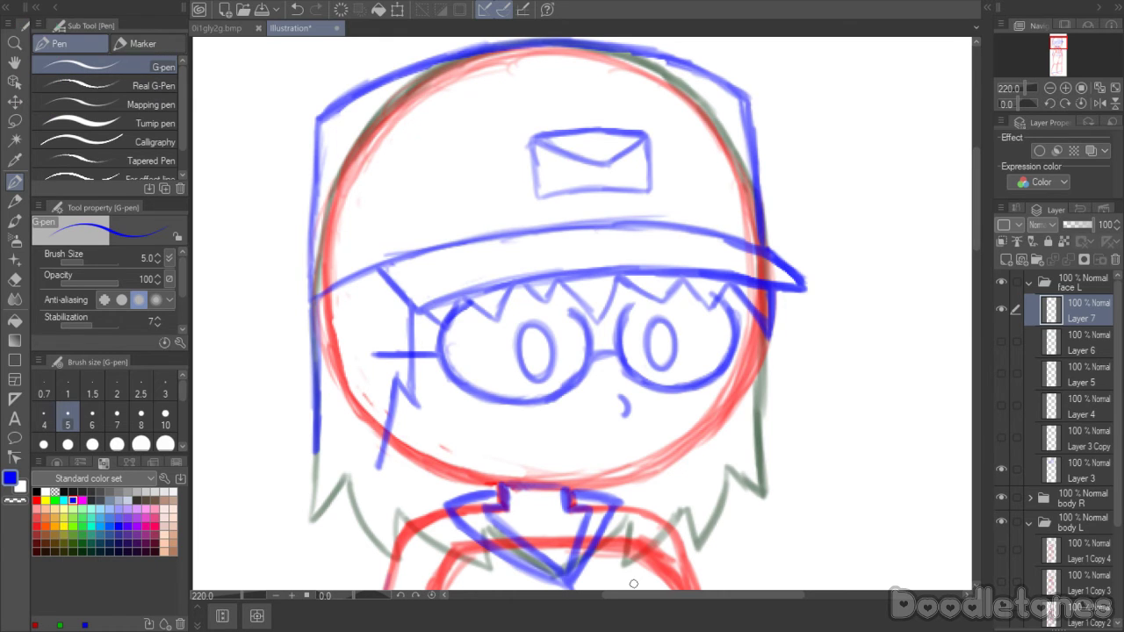
click(15, 220)
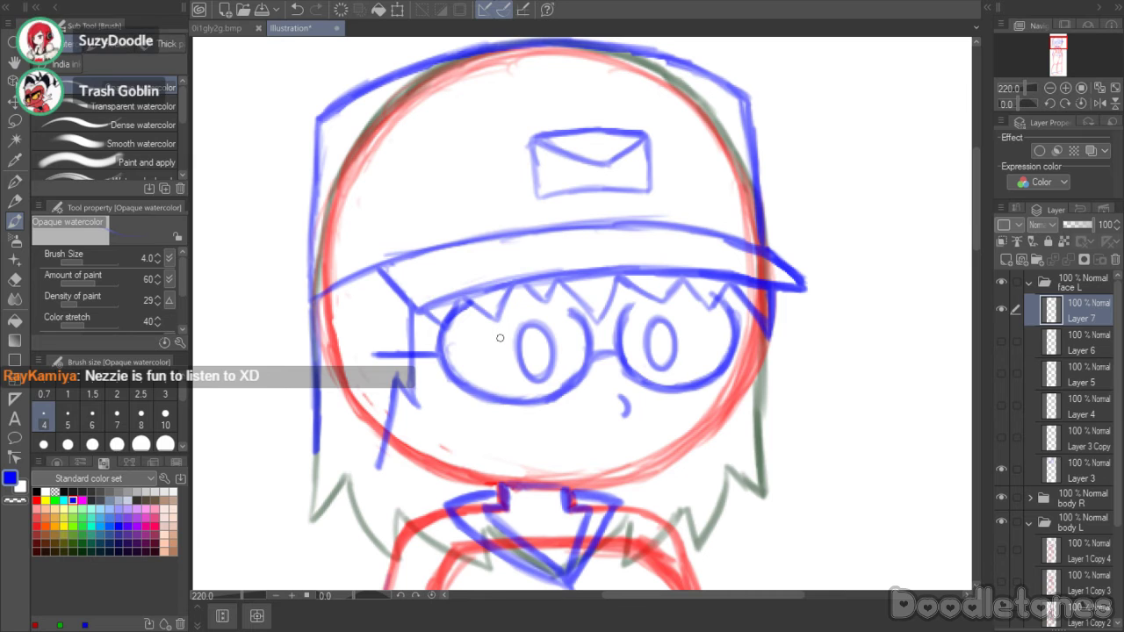
drag(513, 338, 537, 325)
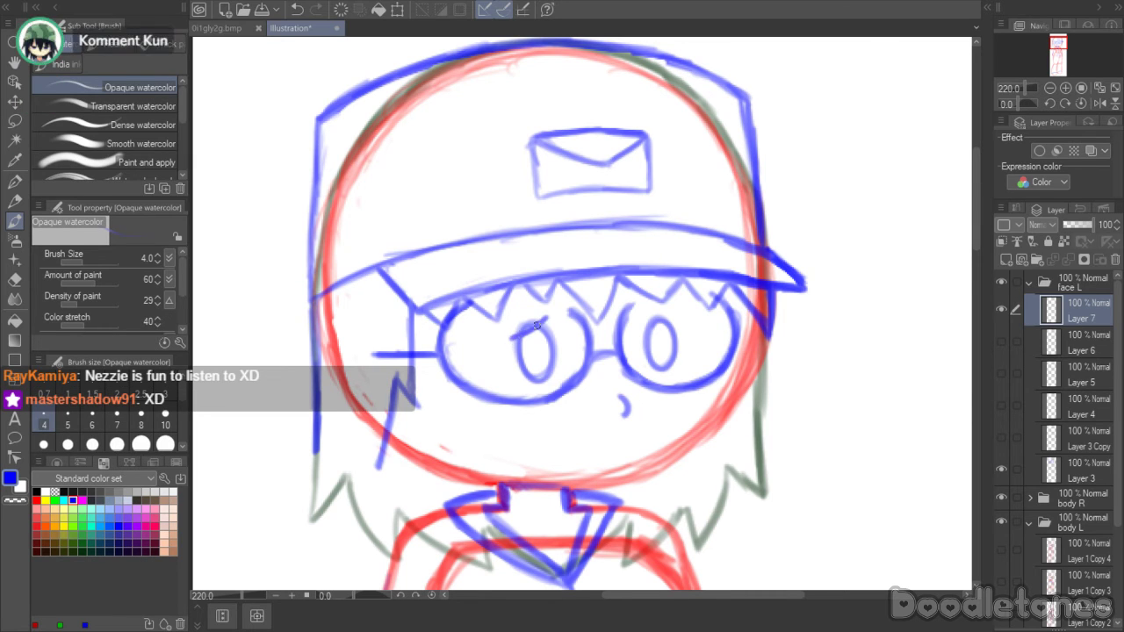
drag(648, 316, 681, 319)
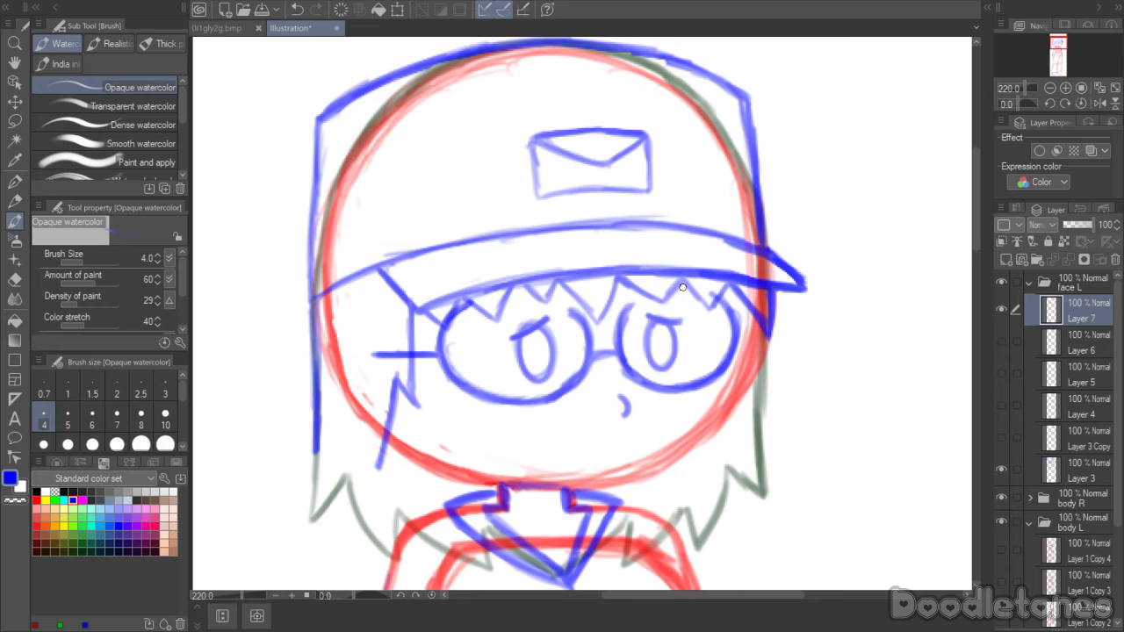
- Draw a tiny flat mouth just above the chin line and thicken it with a second stroke
scroll(975, 244, down, 2)
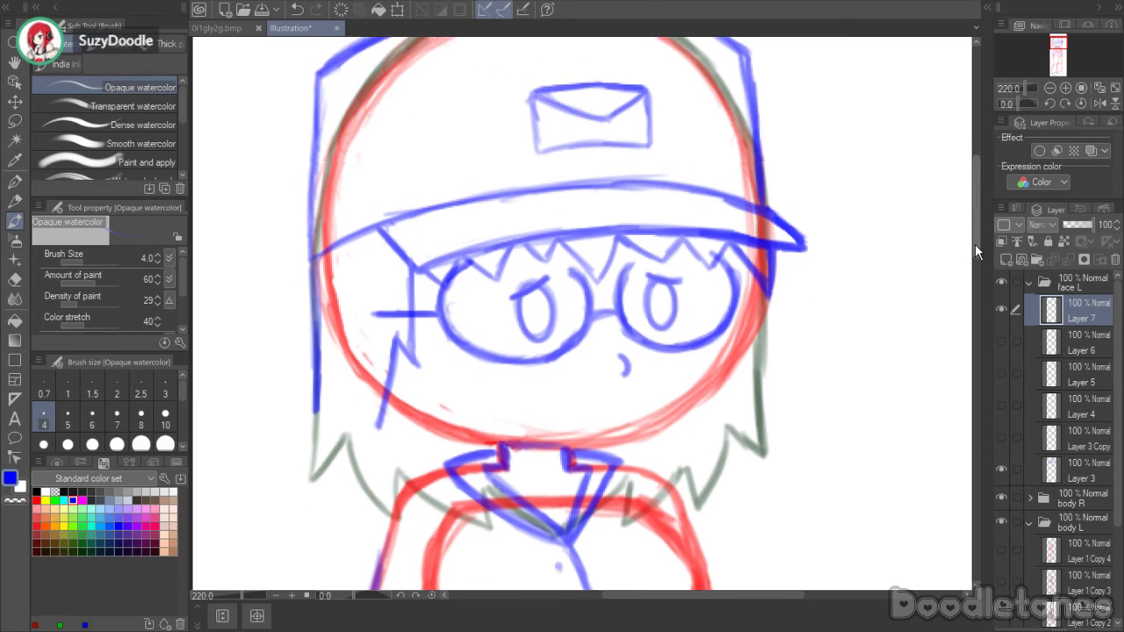
drag(539, 410, 559, 410)
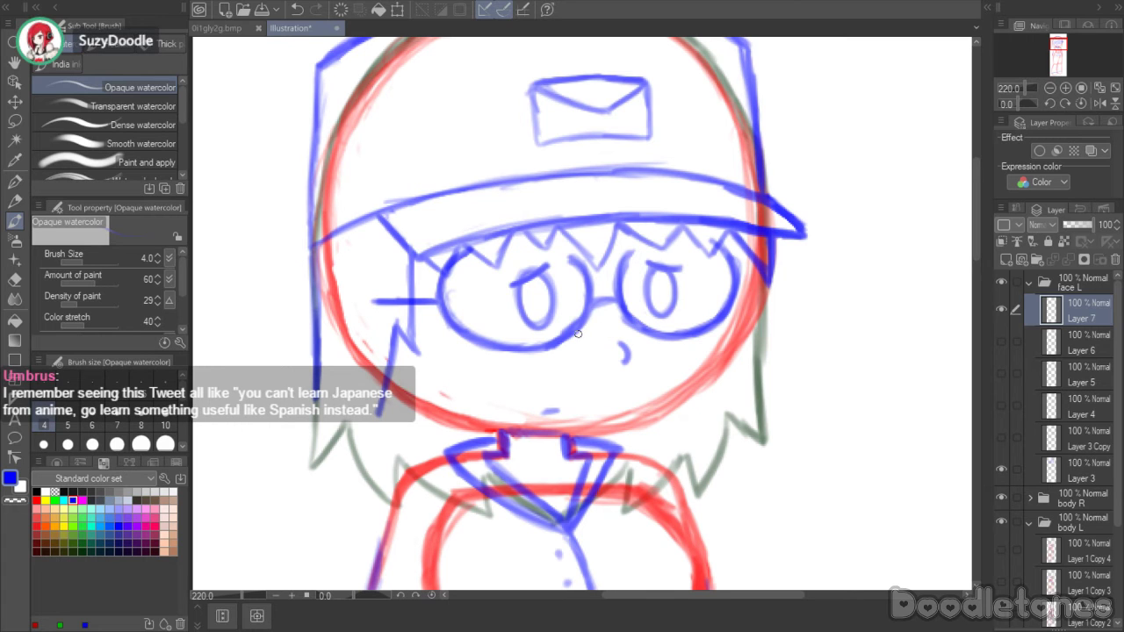
drag(544, 411, 559, 412)
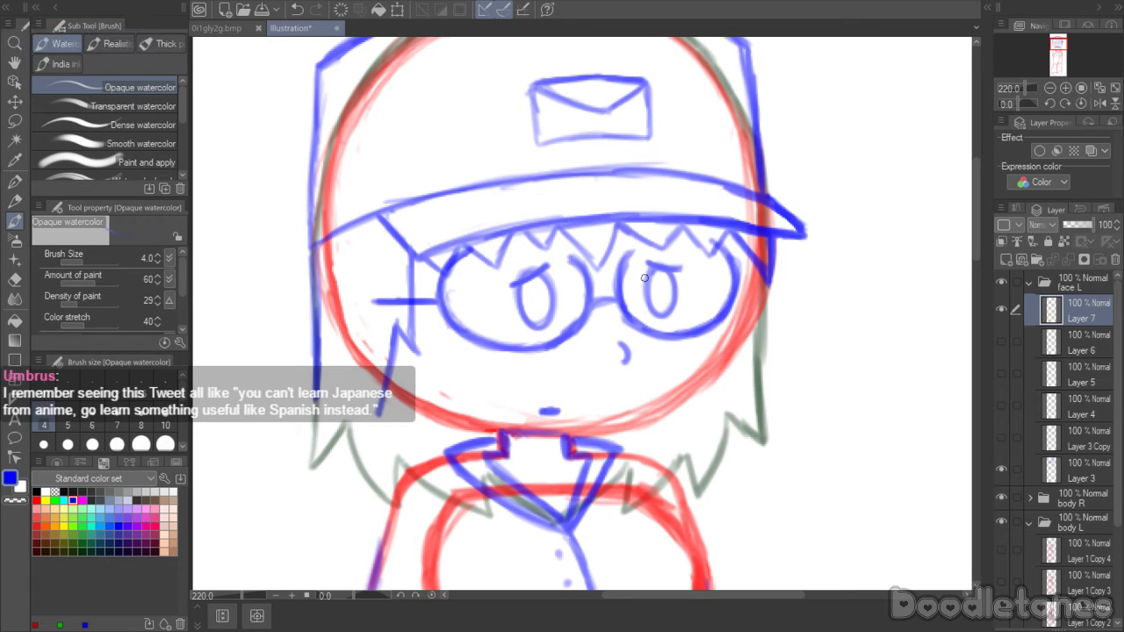
- Lasso the eye in the left lens and shift it slightly down and right with a transform
key(m)
mouse_move(567, 277)
mouse_down()
mouse_move(558, 321)
mouse_move(513, 326)
mouse_move(513, 269)
mouse_move(553, 256)
mouse_up()
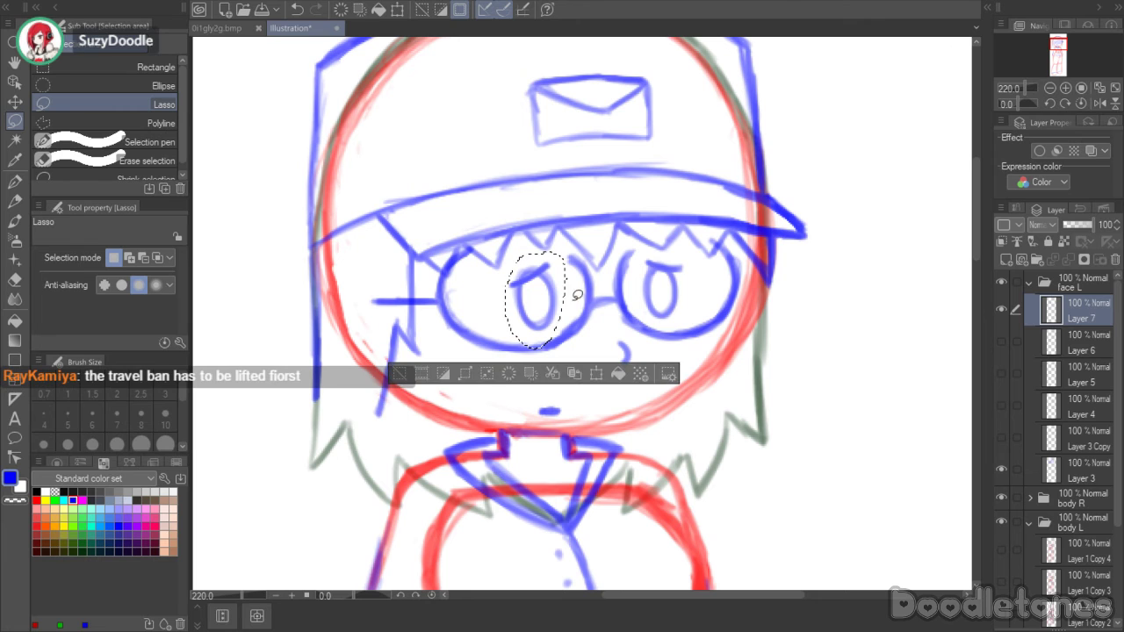
click(587, 372)
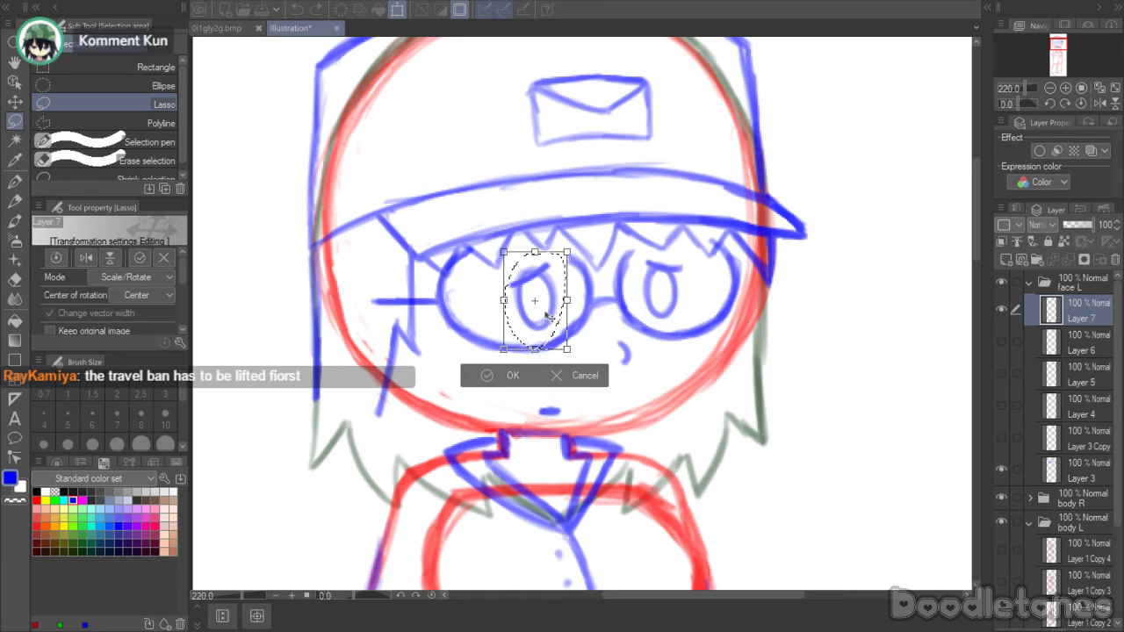
click(514, 393)
- Lasso the eye in the right lens, shift it slightly down and left with a transform, and clear the selection
drag(681, 268, 678, 260)
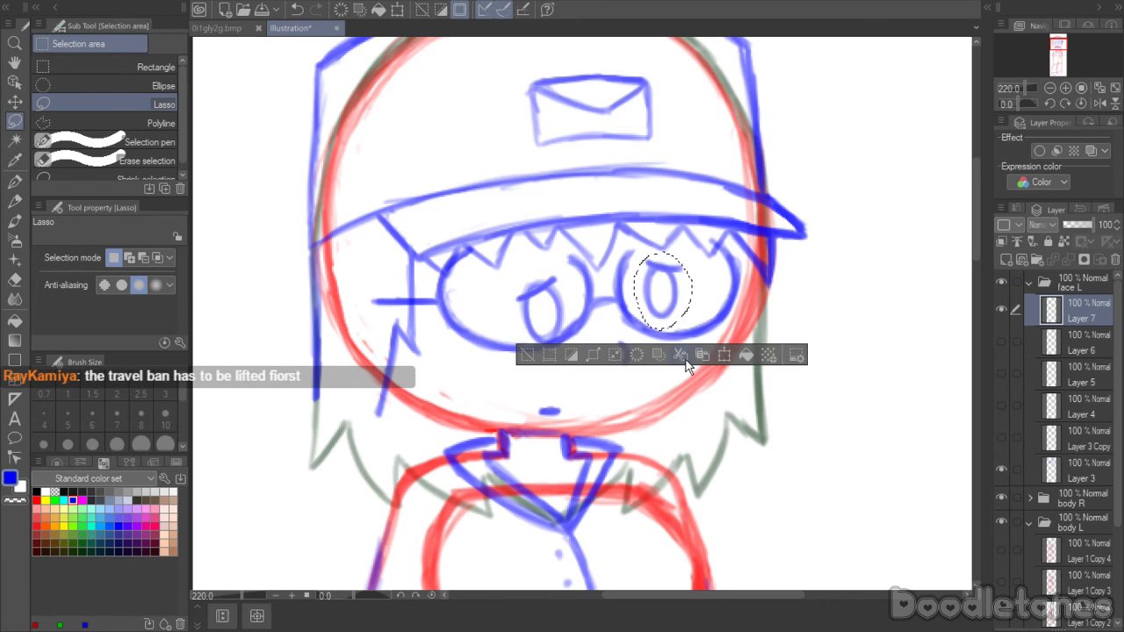
click(718, 351)
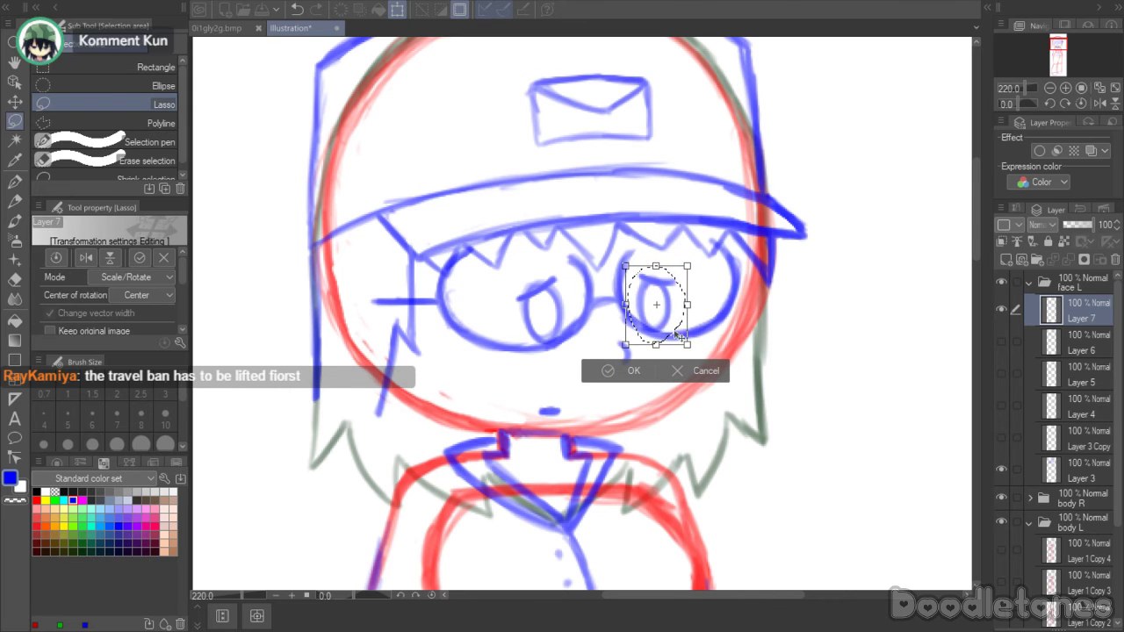
drag(644, 339, 645, 342)
click(631, 370)
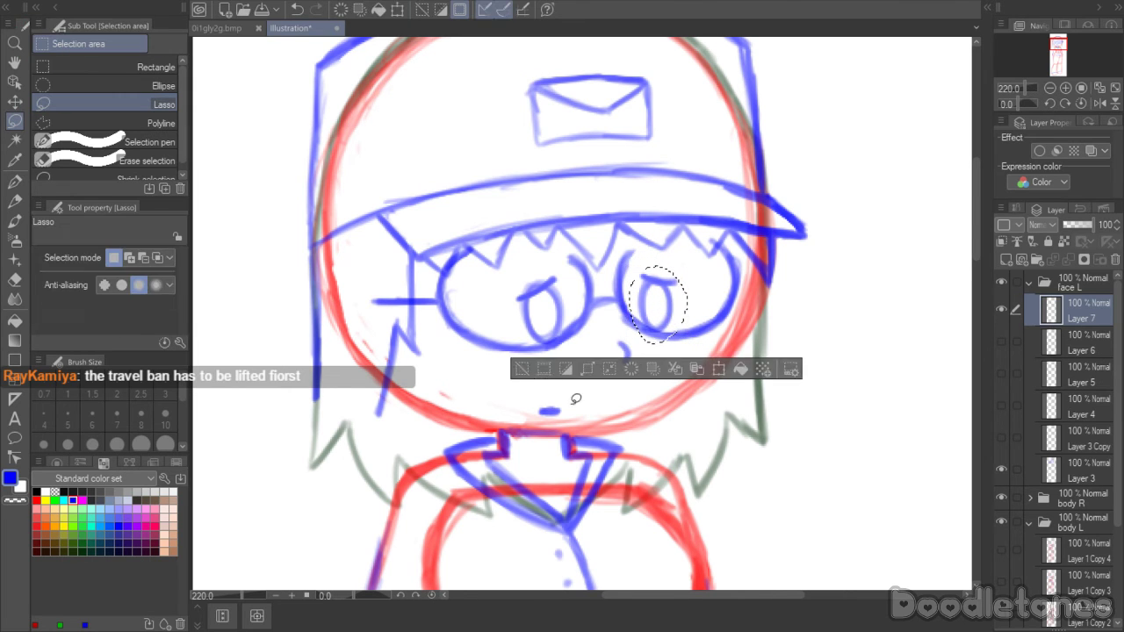
click(538, 374)
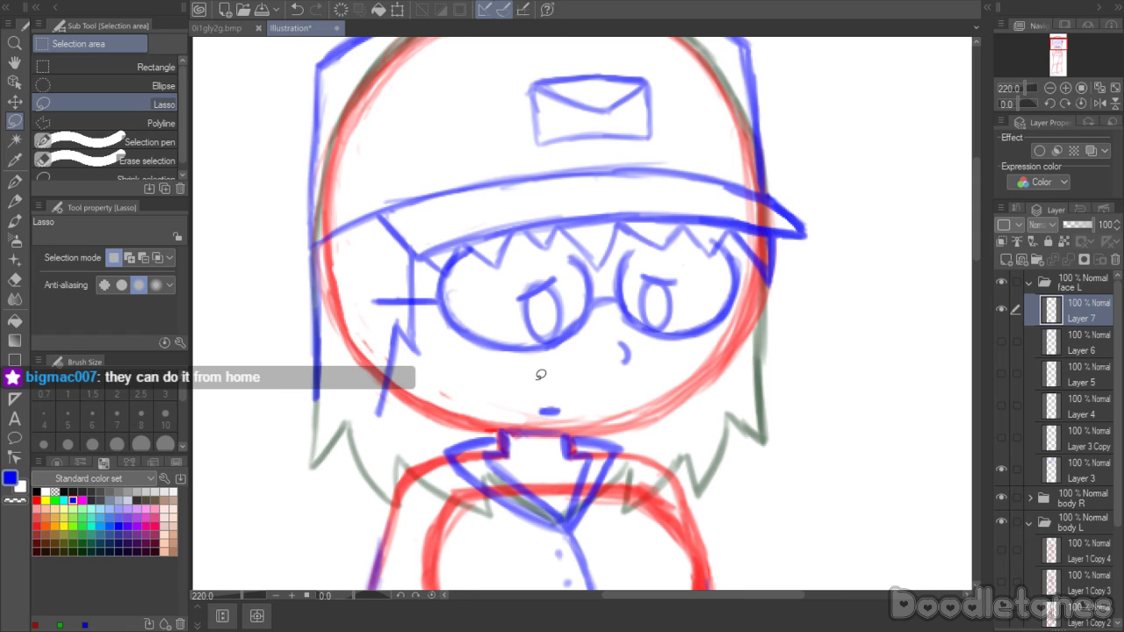
- Hide Layer 7 and, on a new layer, draw a tiny round pupil in the middle of each glasses lens
click(1002, 307)
click(1007, 260)
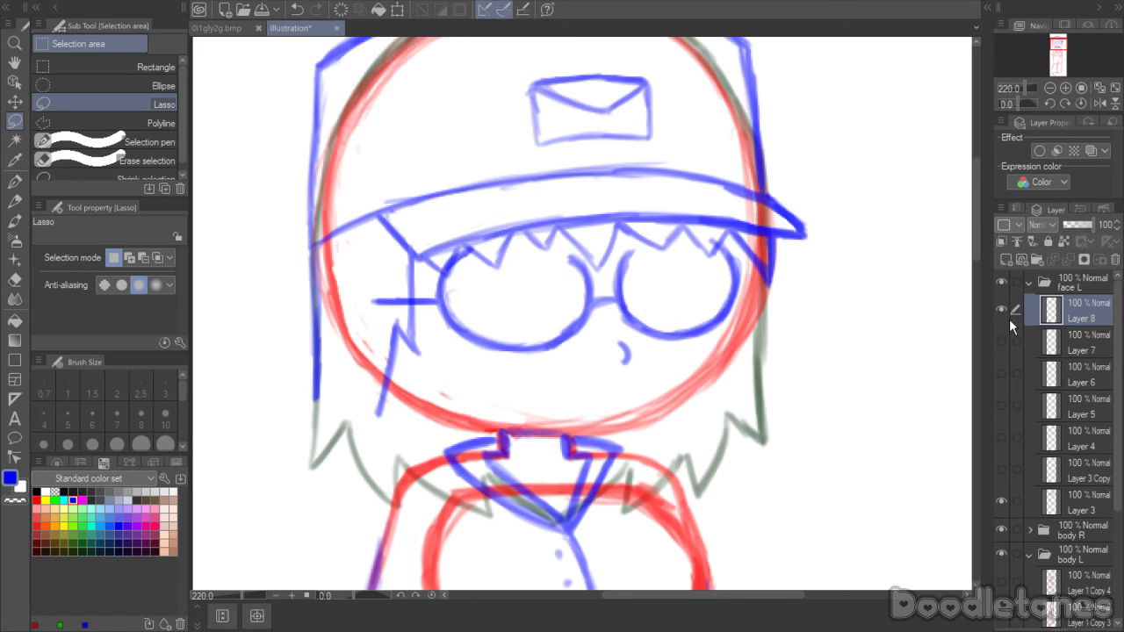
click(15, 220)
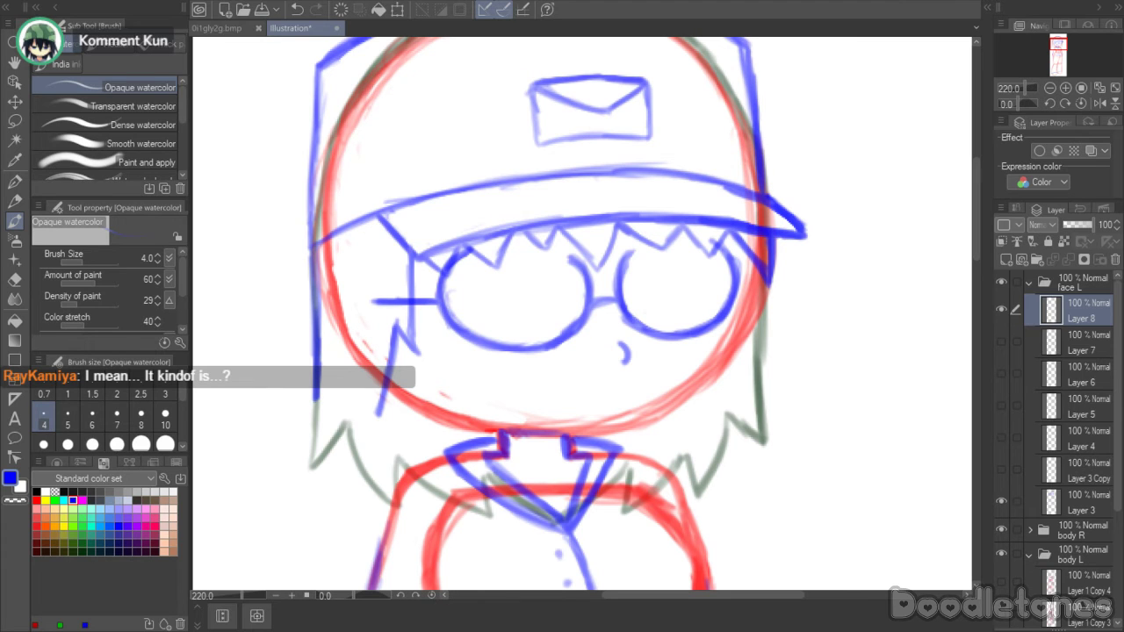
mouse_move(536, 284)
mouse_down()
mouse_move(530, 296)
mouse_move(539, 285)
mouse_up()
mouse_move(660, 282)
mouse_down()
mouse_move(653, 293)
mouse_move(663, 287)
mouse_up()
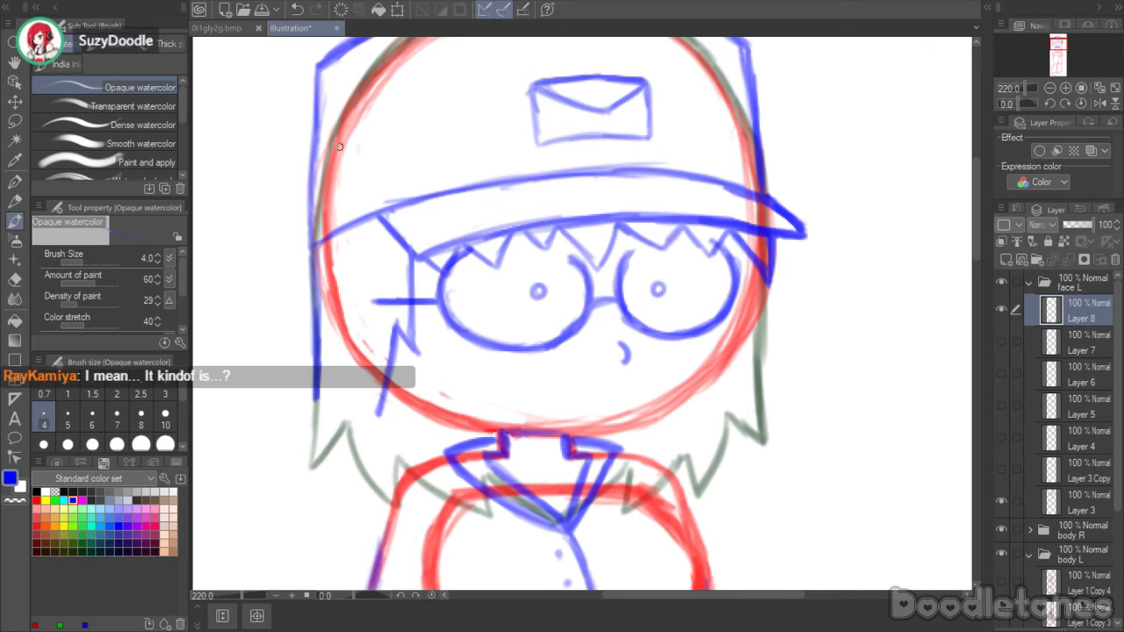
- Lasso the tiny pupil in the left lens and nudge it slightly down and right with a transform
click(14, 121)
mouse_move(555, 271)
mouse_down()
mouse_move(515, 268)
mouse_move(563, 294)
mouse_move(533, 307)
mouse_up()
click(591, 350)
key(Return)
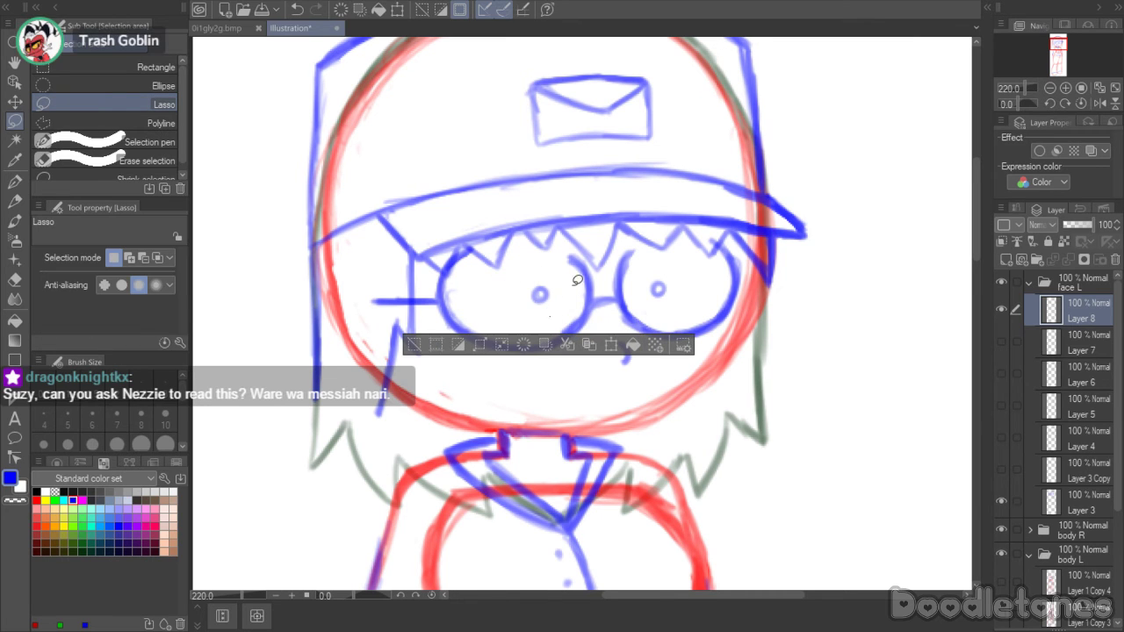
- Lasso the tiny pupil in the left lens again, nudge it slightly down with a transform, and clear the selection
mouse_move(562, 272)
mouse_down()
mouse_move(543, 271)
mouse_move(571, 289)
mouse_move(567, 278)
mouse_up()
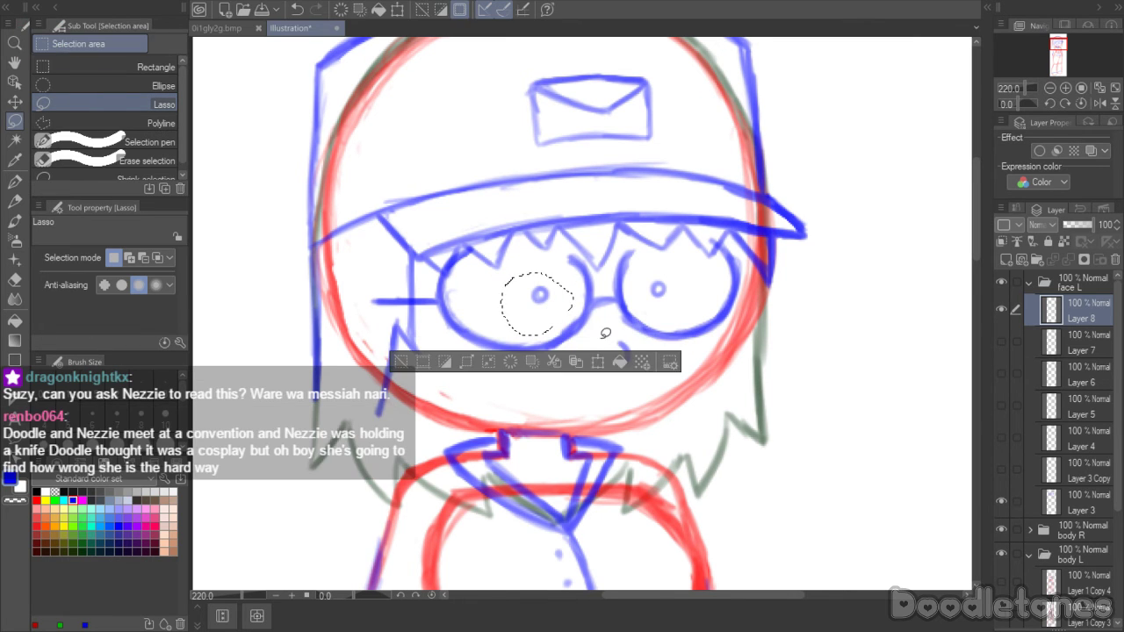
click(600, 362)
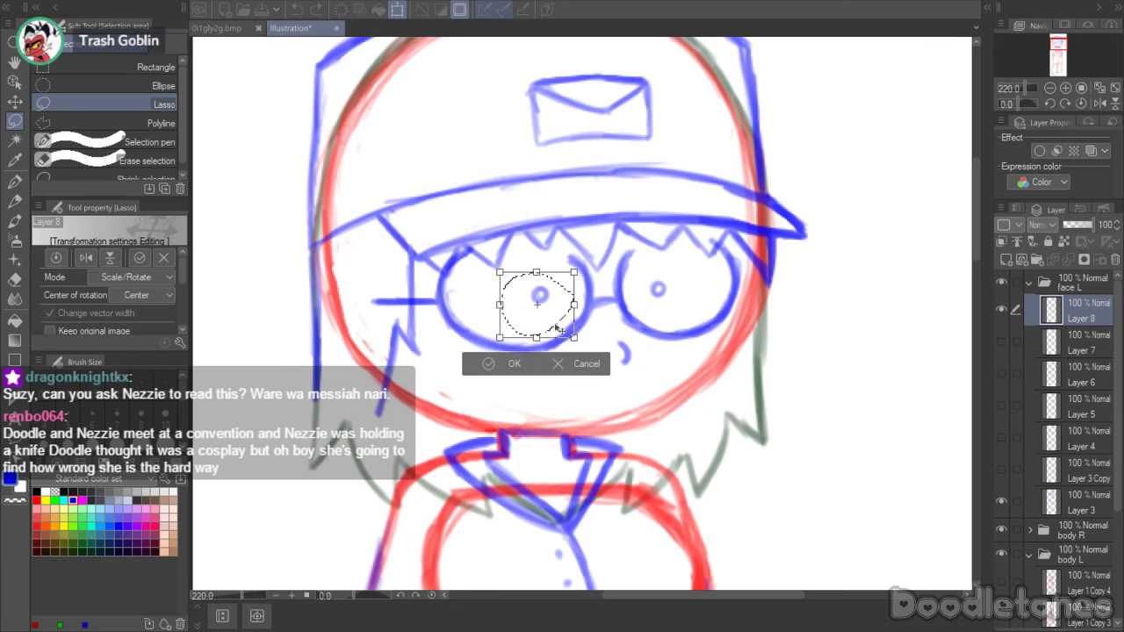
click(508, 366)
key(ctrl+d)
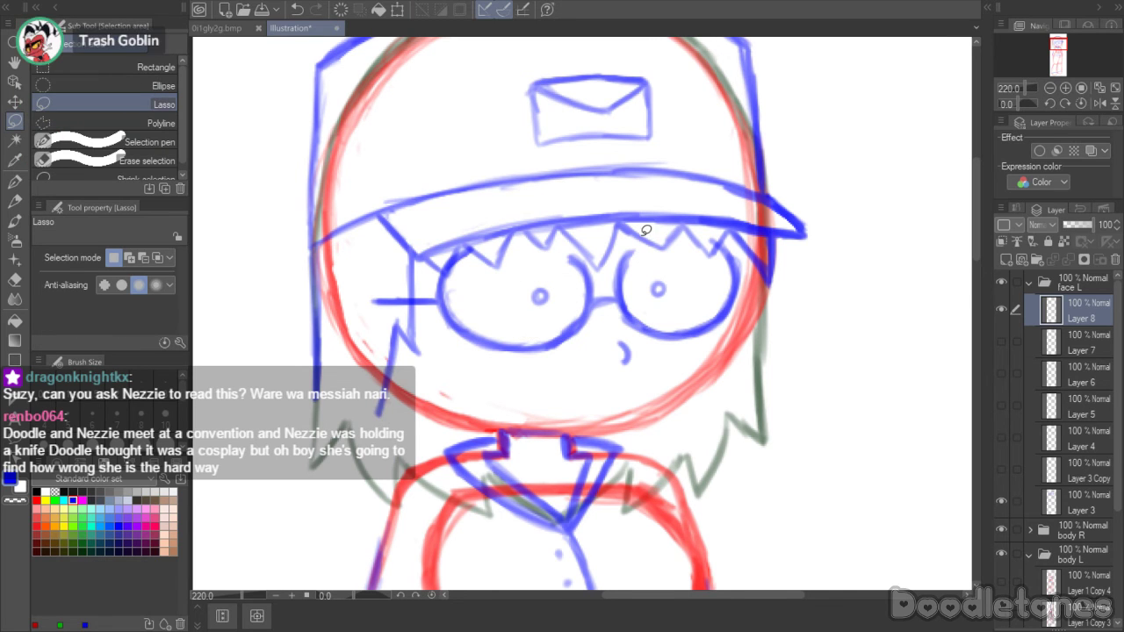
- Draw a short flat mouth line below the nose on Layer 8 with the Opaque watercolor brush, replacing a slanted first attempt
key(b)
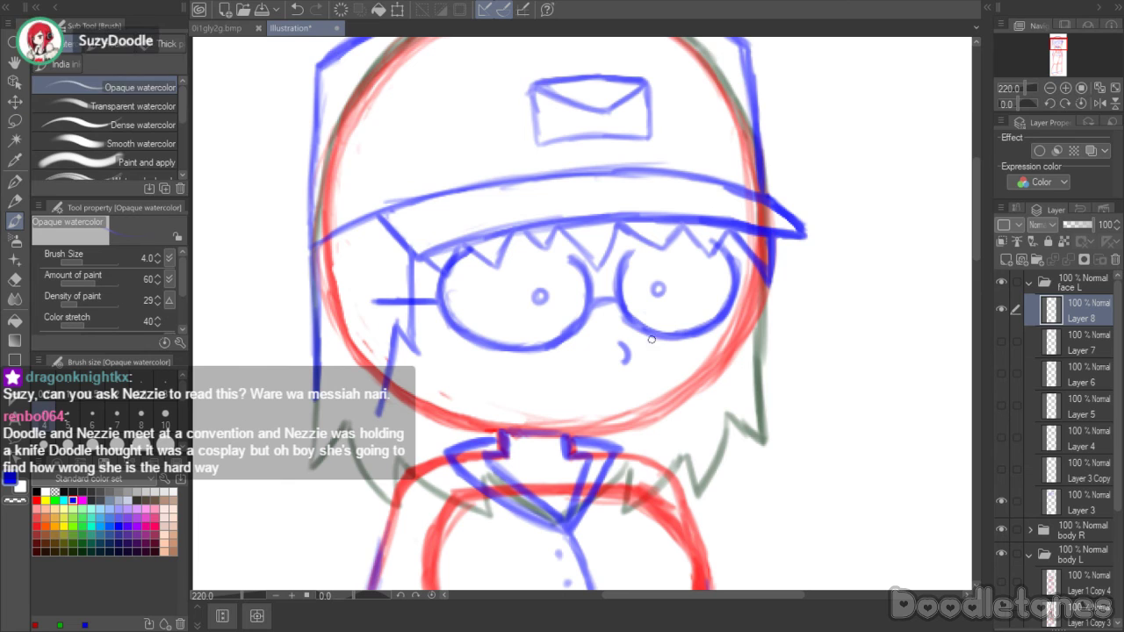
drag(587, 409, 639, 400)
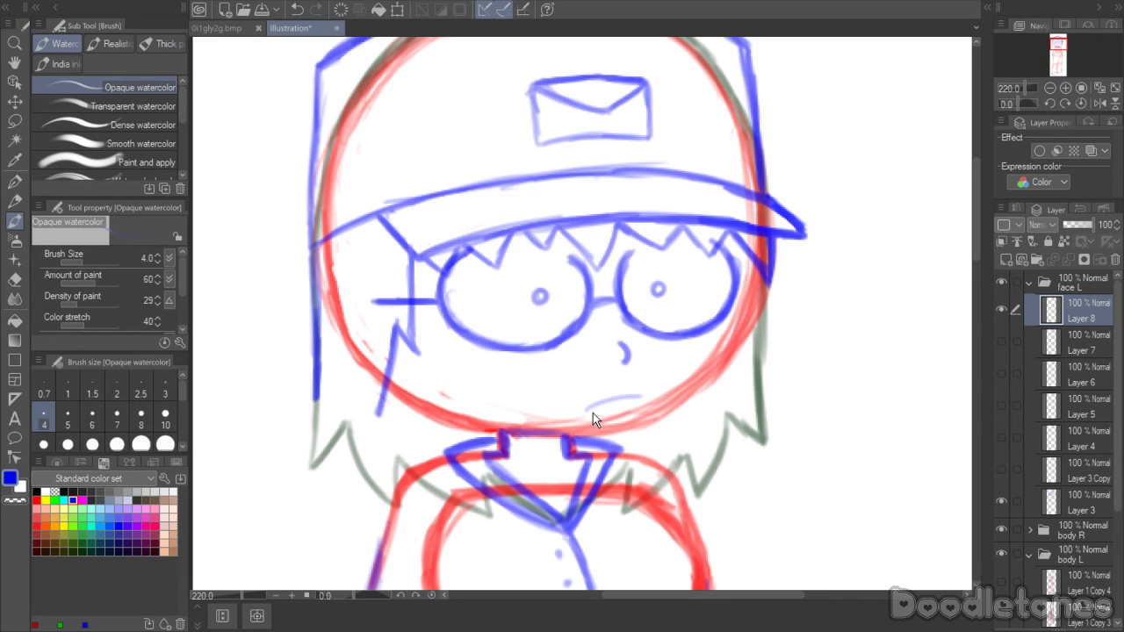
key(ctrl+z)
drag(562, 407, 613, 406)
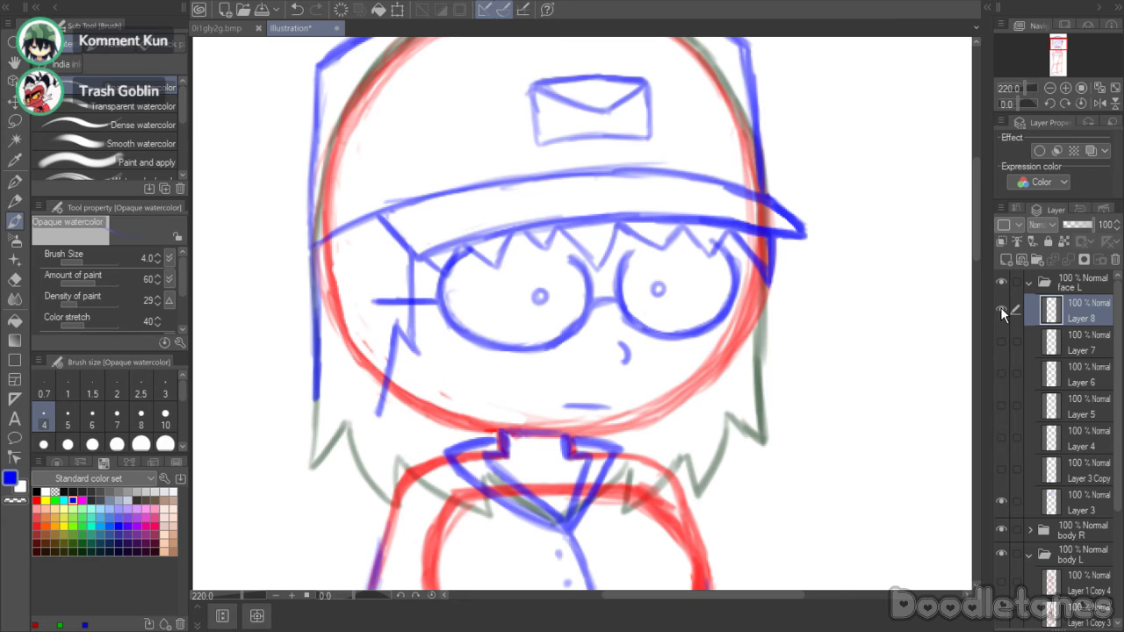
- Make all the expression layers in the face L folder visible together
scroll(943, 342, down, 1)
scroll(943, 341, down, 3)
scroll(797, 603, right, 3)
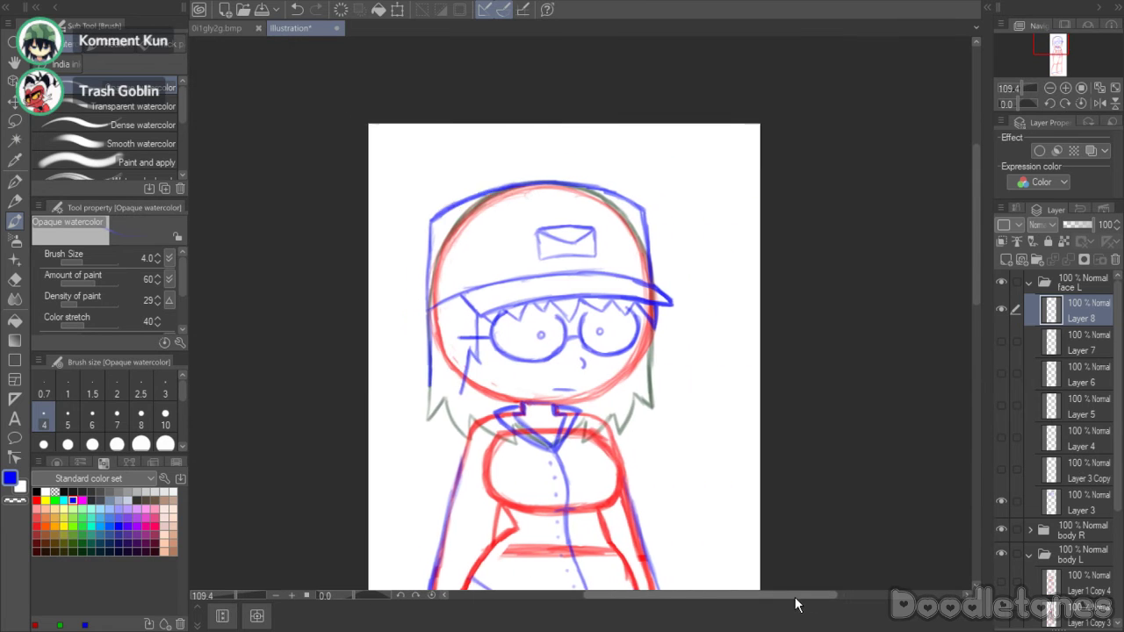
click(1002, 438)
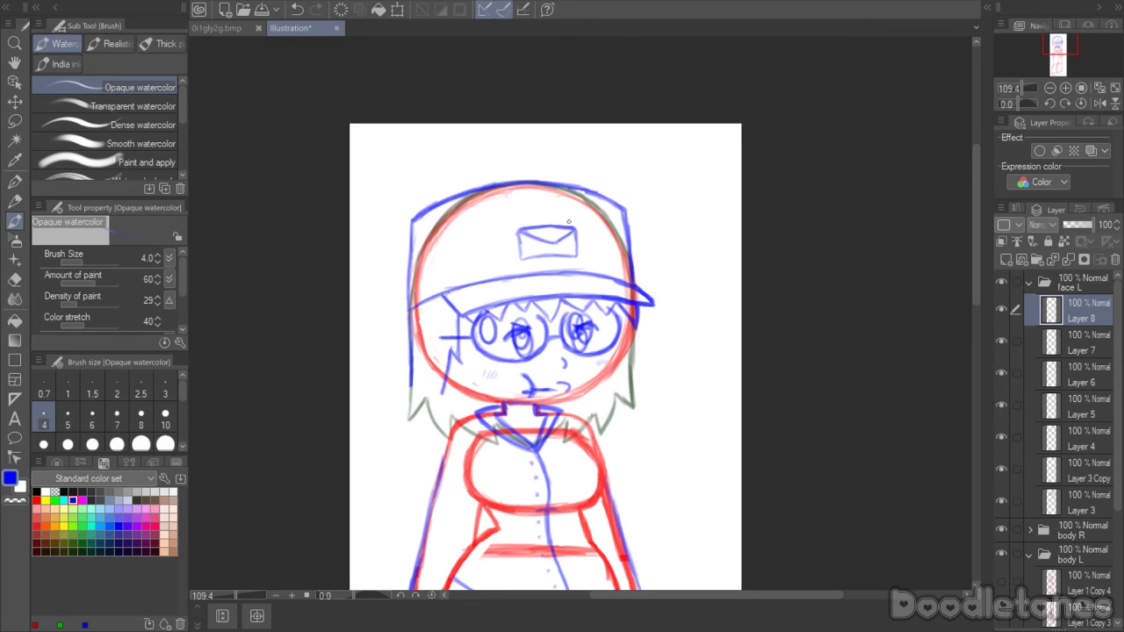
scroll(745, 262, up, 2)
drag(1013, 335, 1010, 497)
- Duplicate the face L folder and hide the original folder
click(1044, 279)
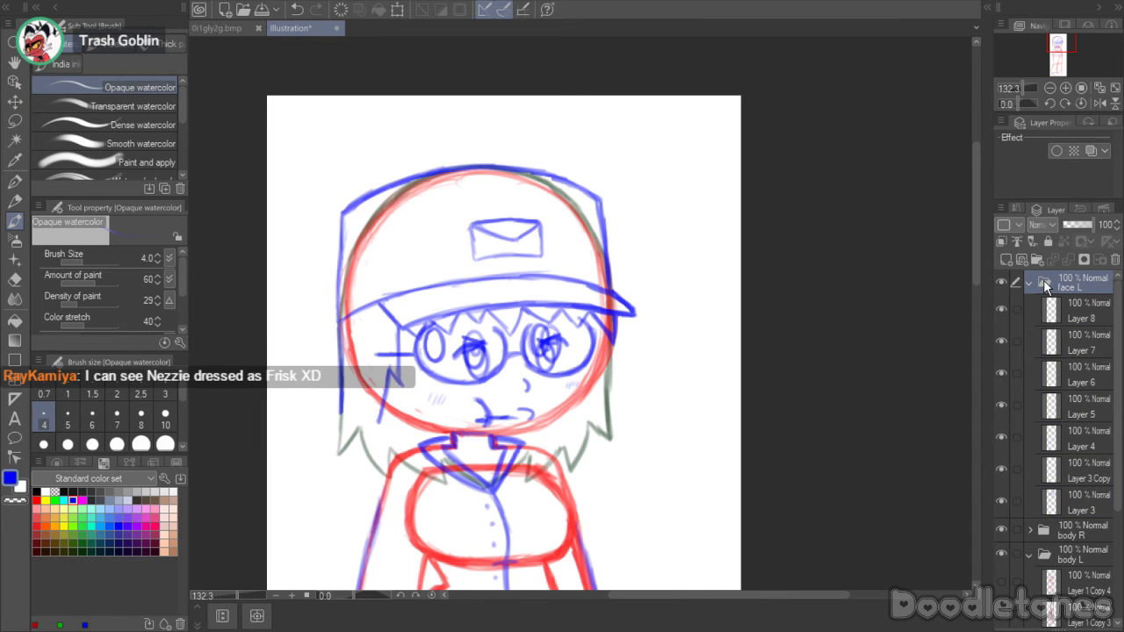
key(ctrl+j)
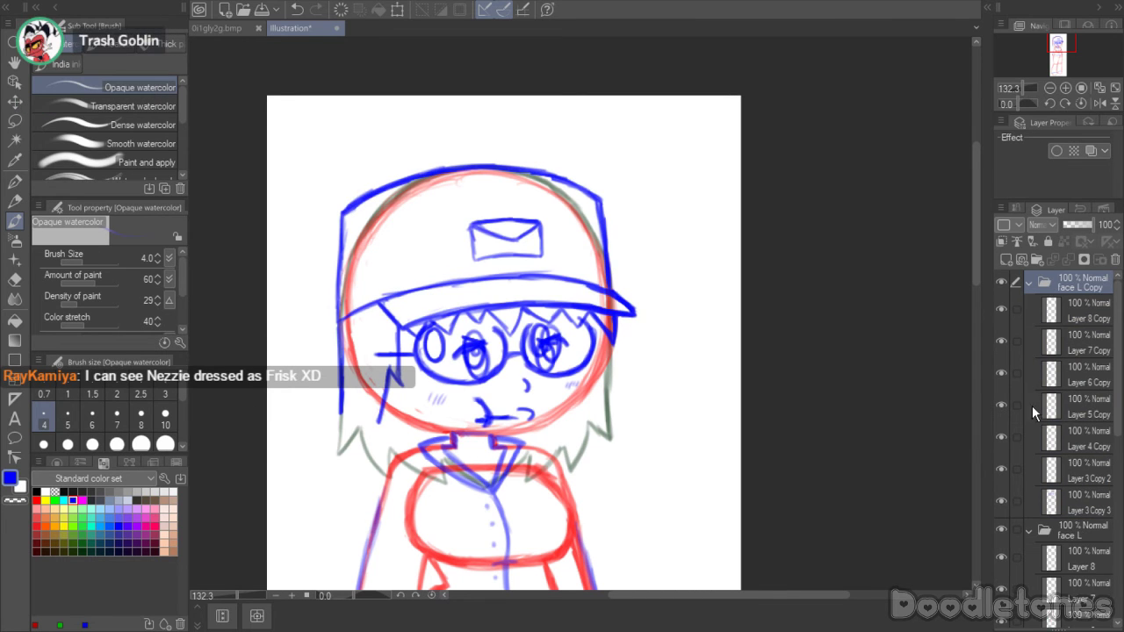
click(1003, 529)
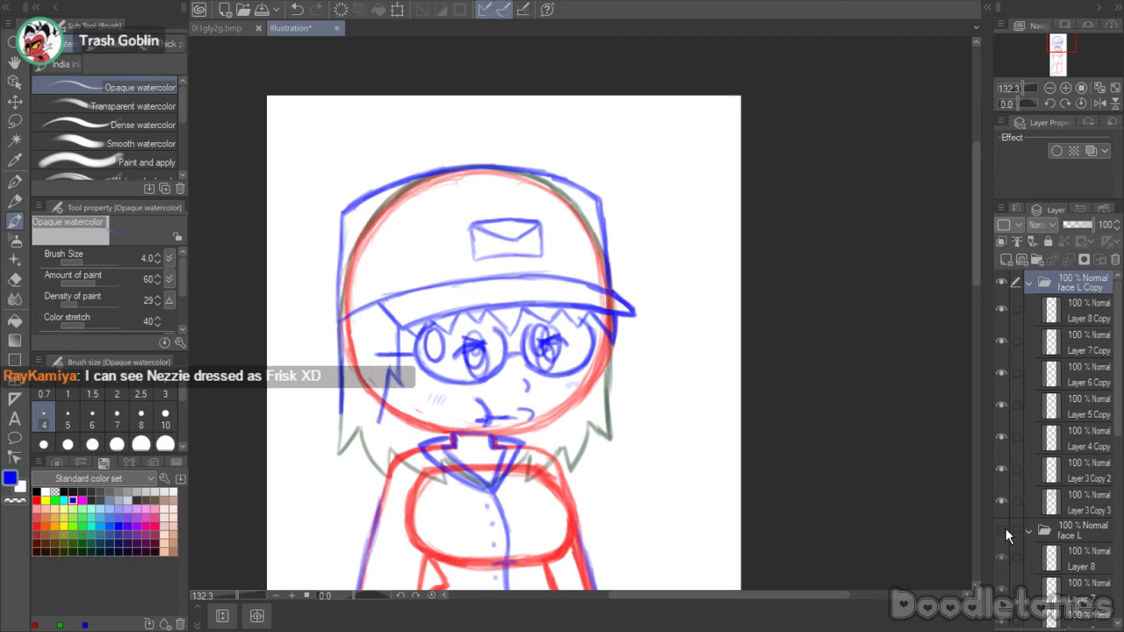
- Select every layer in the face L Copy folder, flip the whole canvas area horizontally, and clear the selection
click(1036, 316)
drag(1011, 343, 1016, 491)
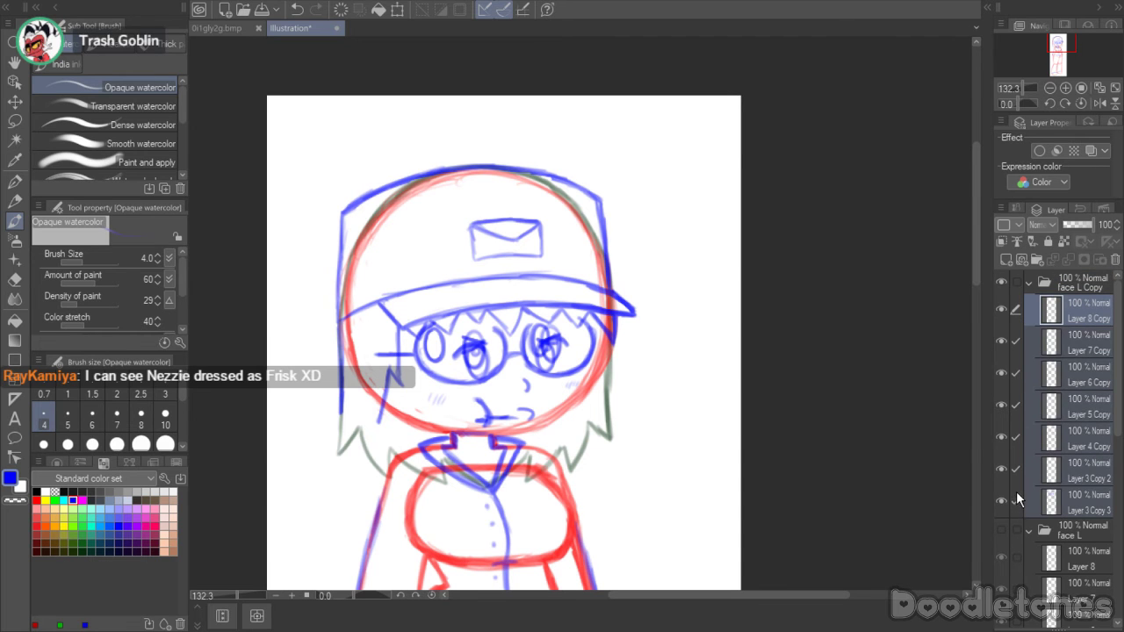
key(ctrl+a)
click(52, 4)
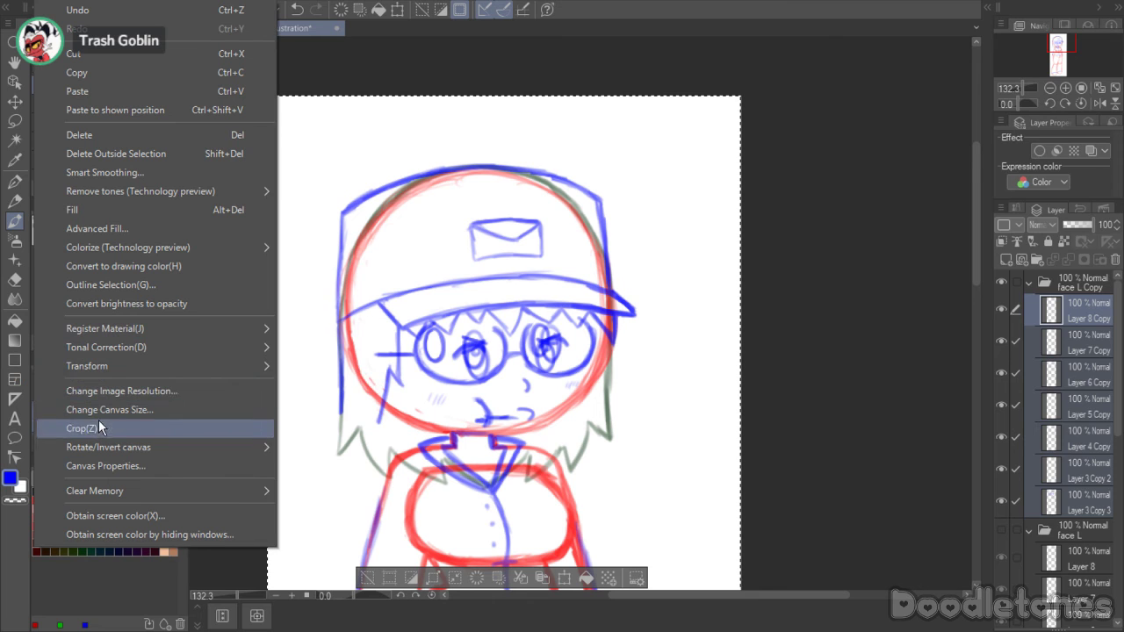
mouse_move(144, 366)
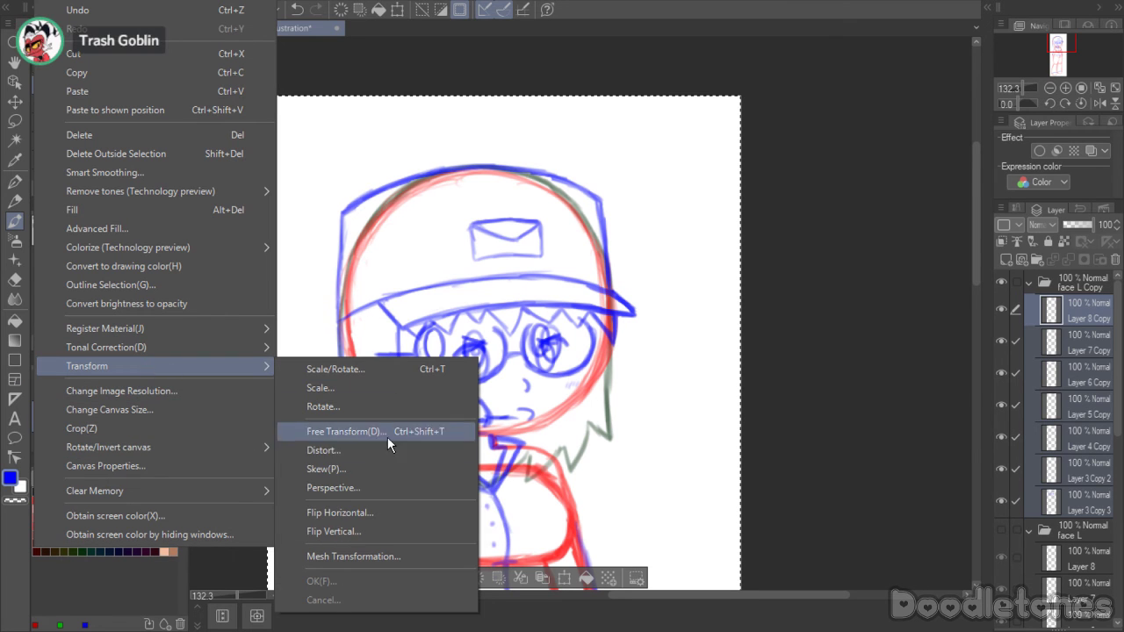
click(333, 513)
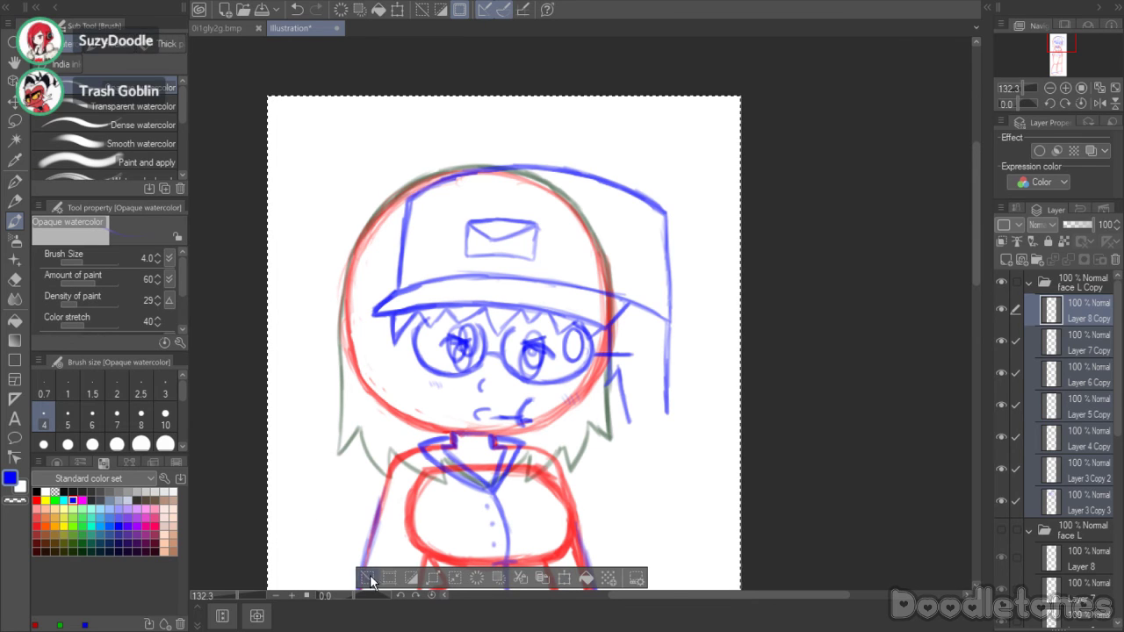
key(ctrl+d)
- Collapse the original face L folder, then hide and collapse the body L folder
scroll(1033, 509, down, 2)
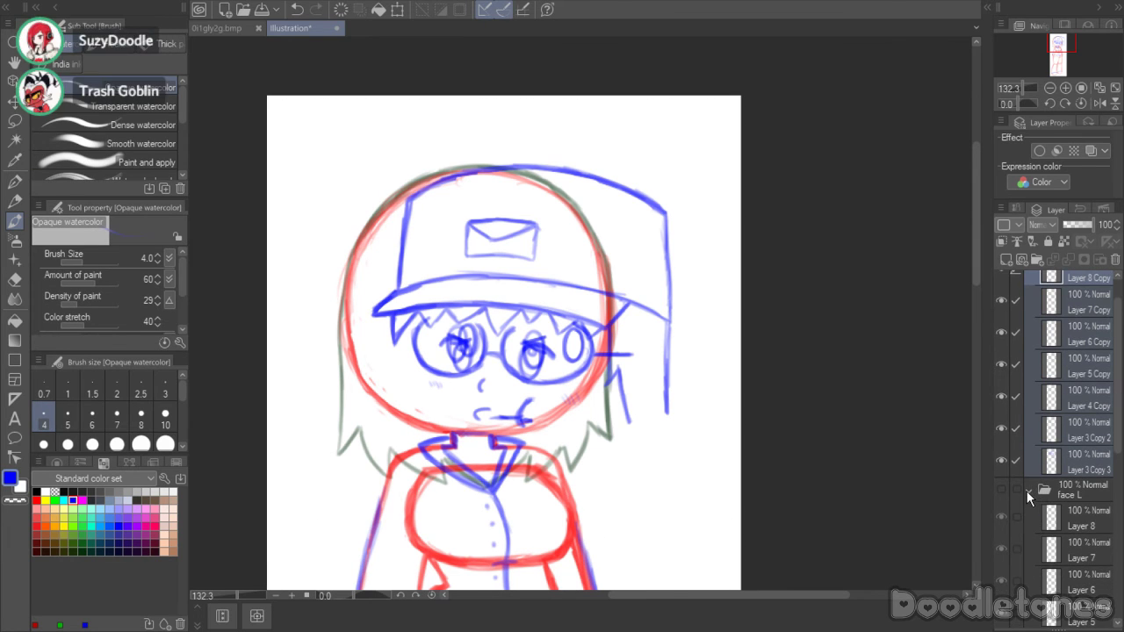
scroll(1027, 492, down, 2)
scroll(1026, 481, down, 1)
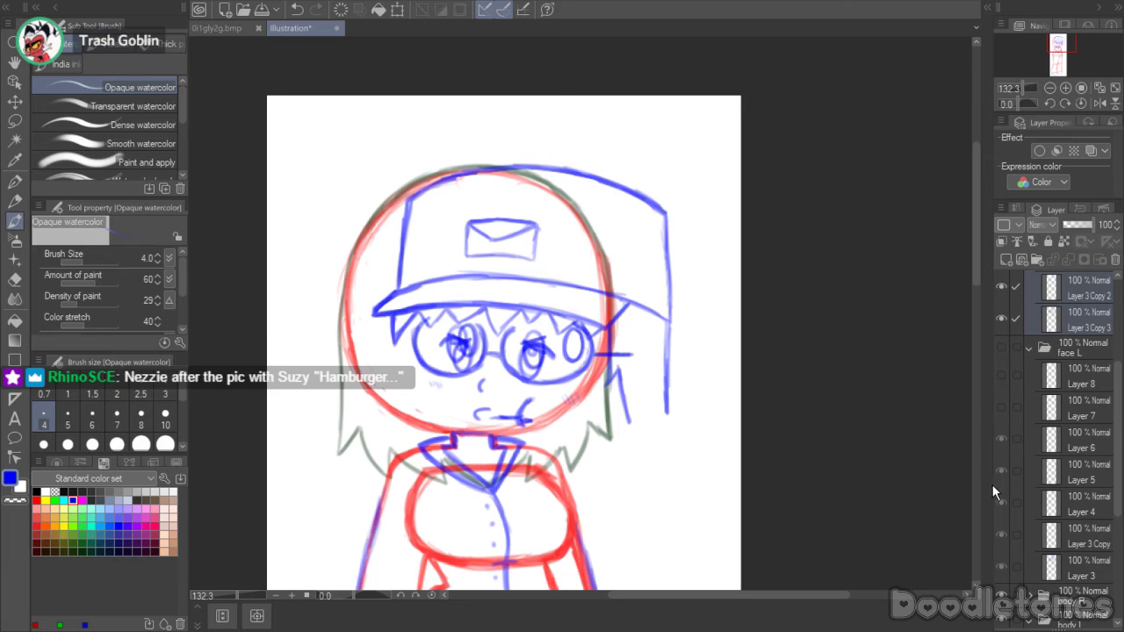
click(1030, 348)
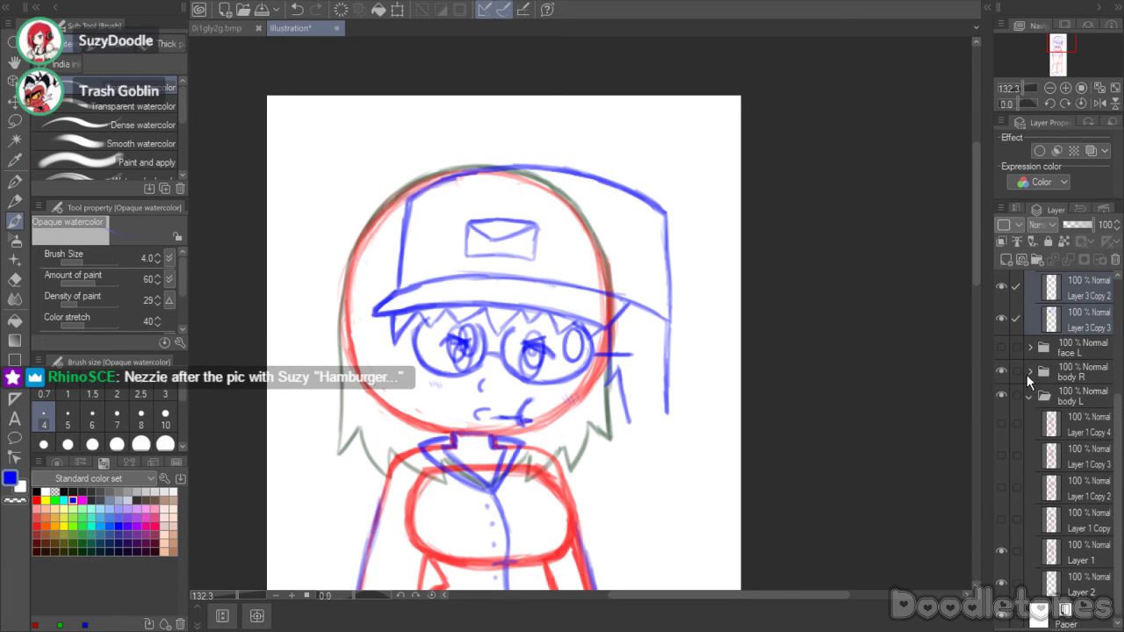
click(1002, 395)
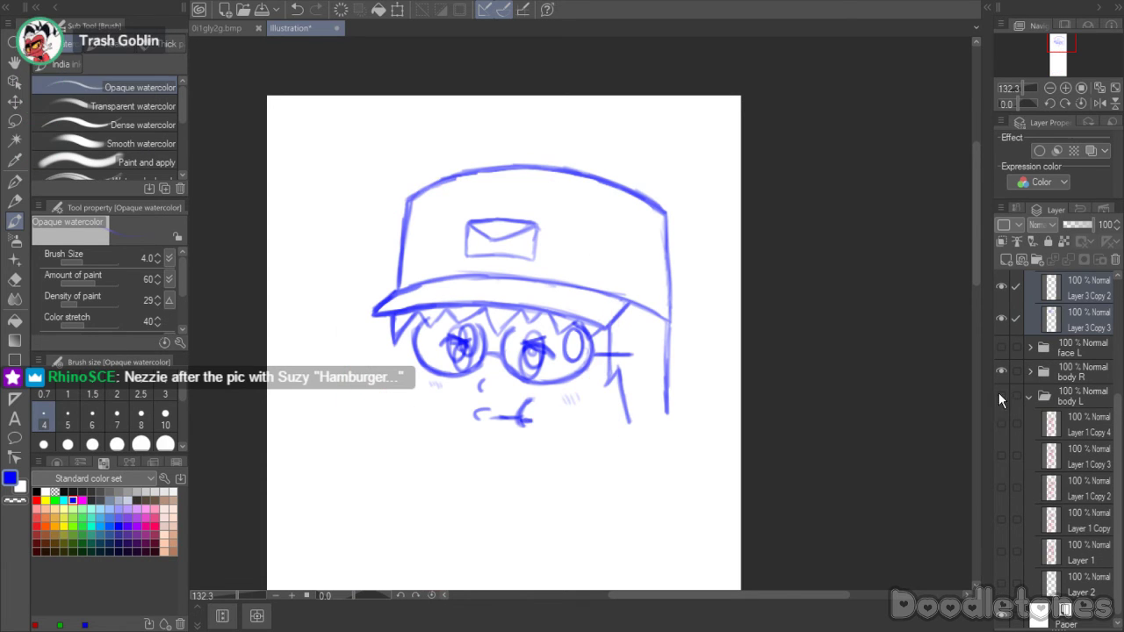
click(1031, 396)
- Expand the body R folder and briefly show Layer 2 Copy and Layer 1 Copy 9 to check them against the flipped face
click(1031, 555)
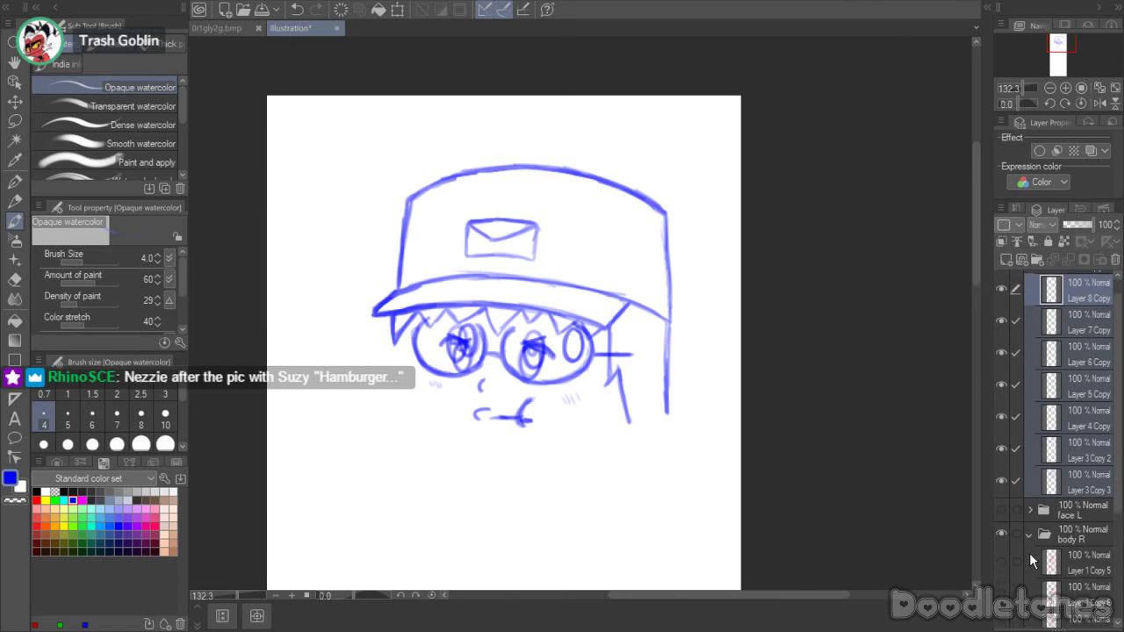
scroll(1030, 552, down, 3)
click(1001, 578)
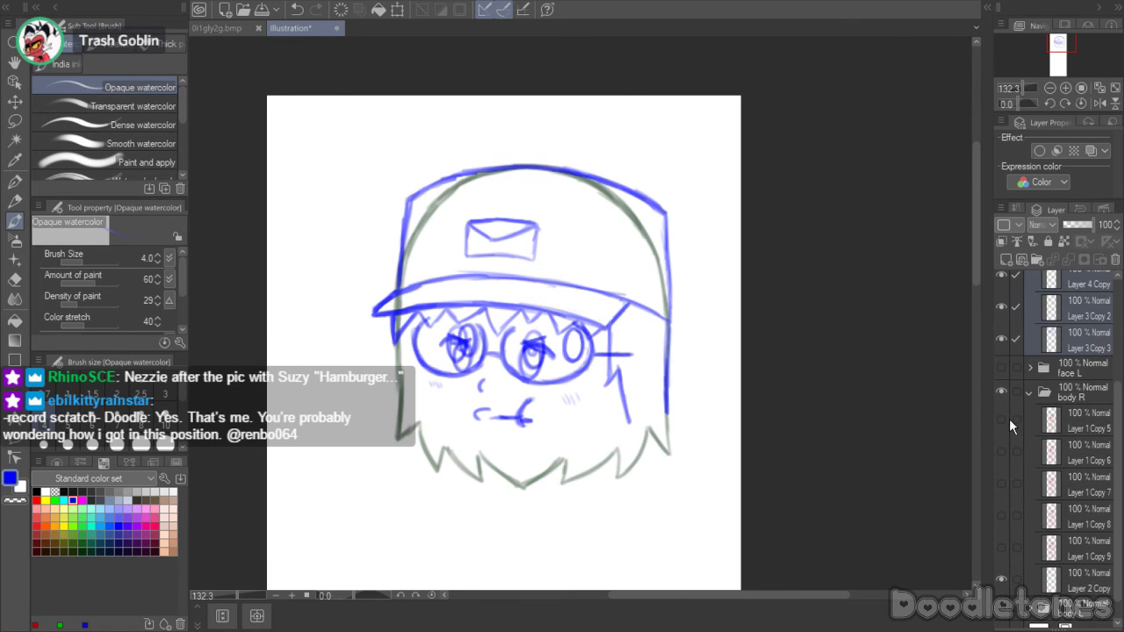
click(1000, 548)
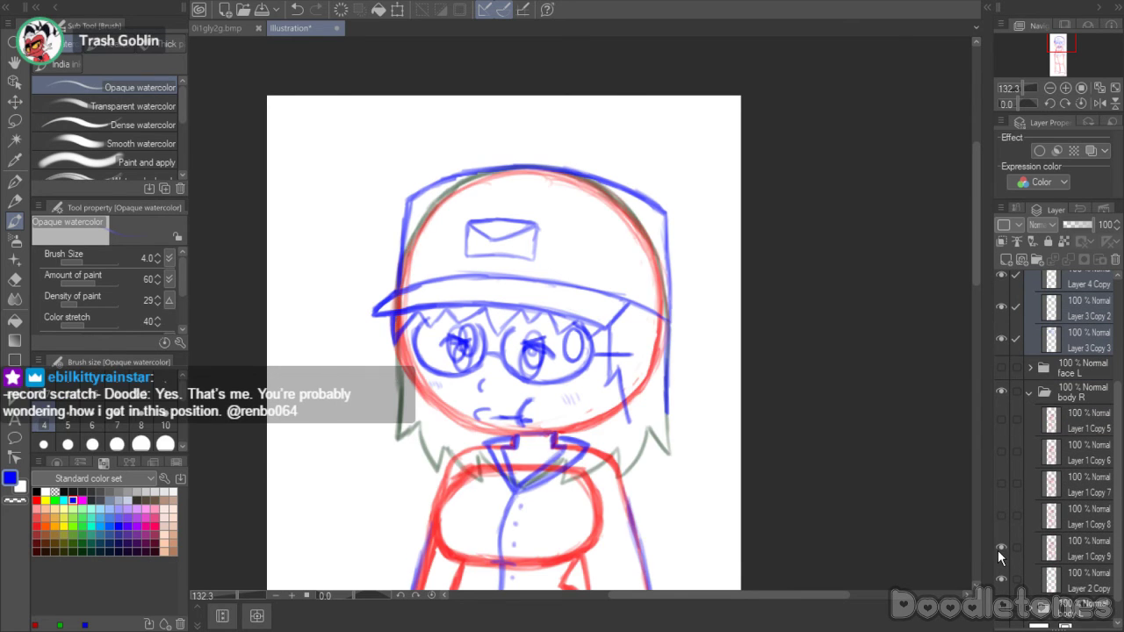
click(1000, 548)
click(1001, 578)
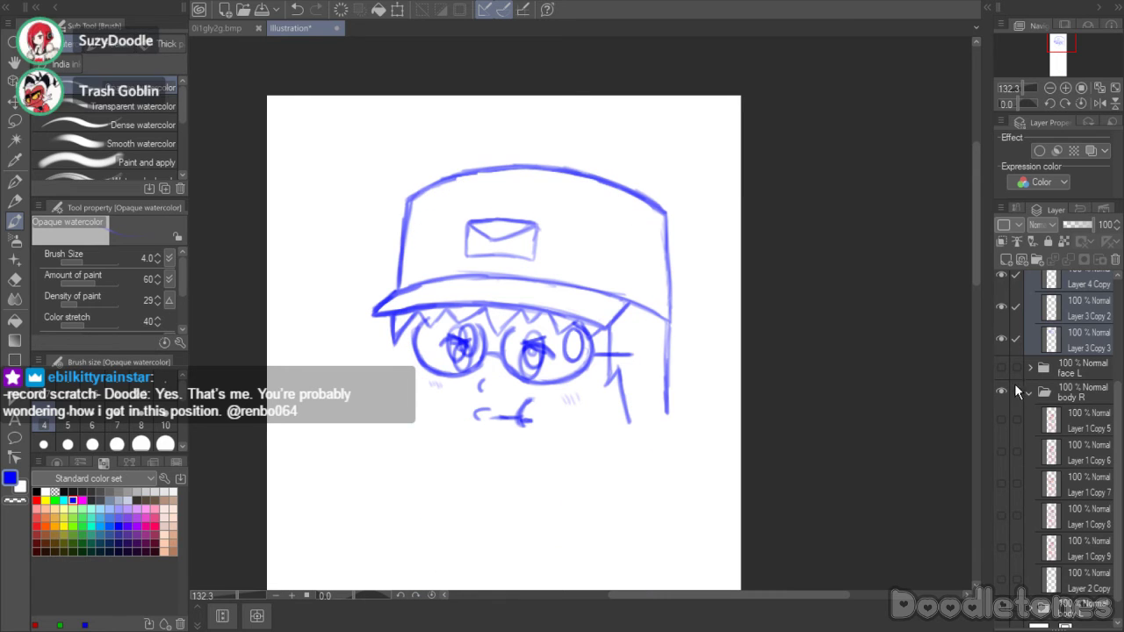
- Hide the body R folder and the face L Copy folder together with its expression layers
scroll(1004, 389, up, 3)
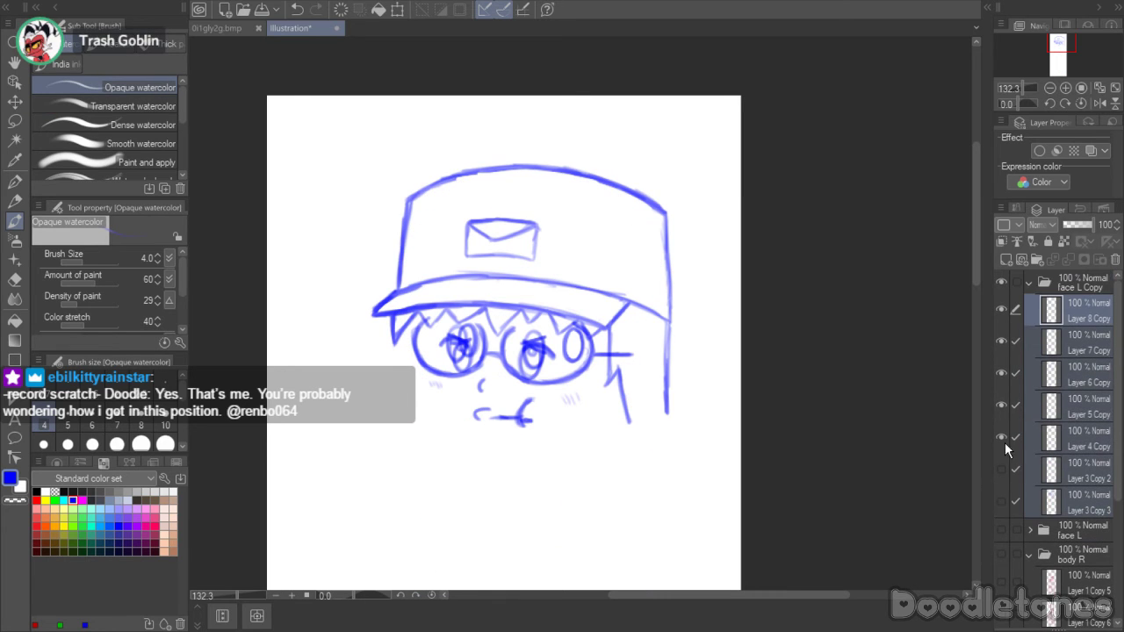
click(1001, 281)
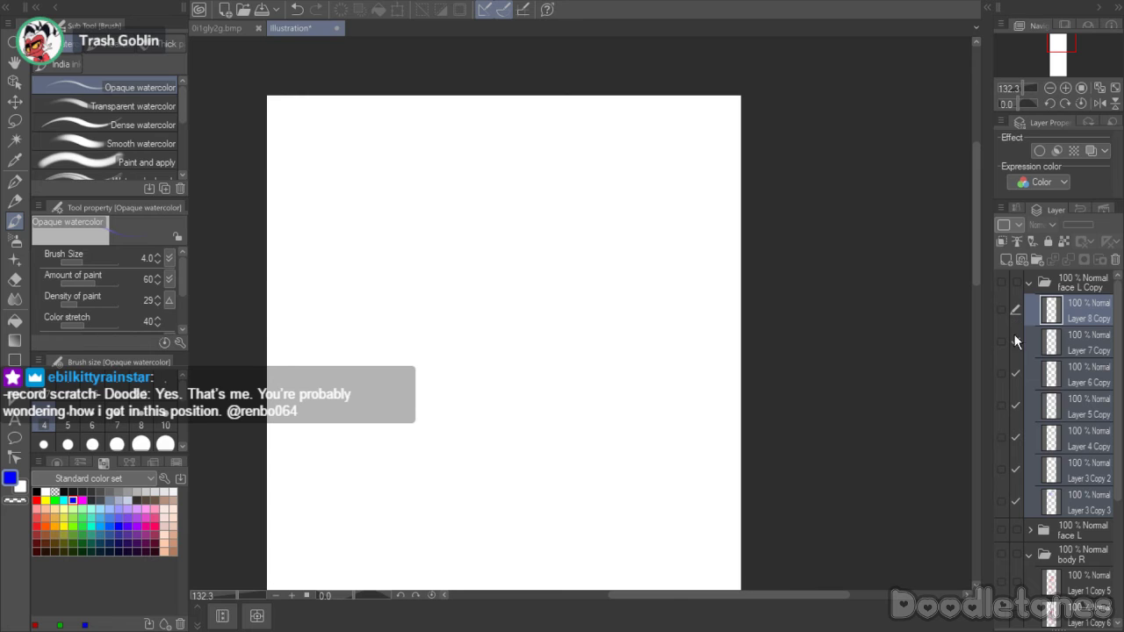
drag(1010, 497, 1029, 329)
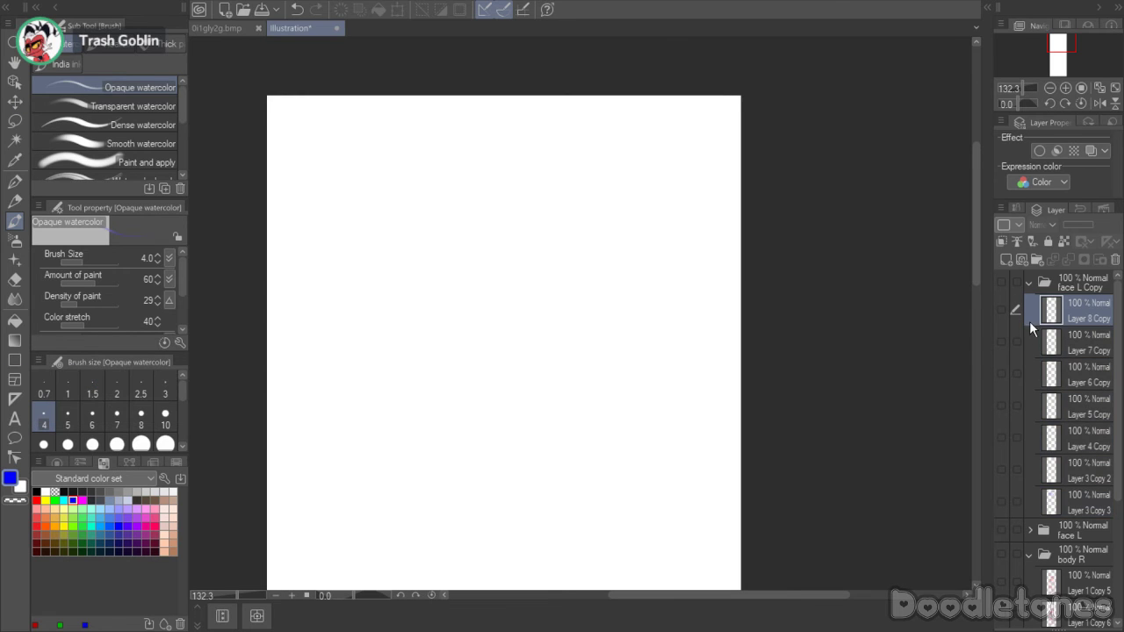
- Rename the face L Copy folder to face R and collapse the open face R and body R folders
double_click(1075, 281)
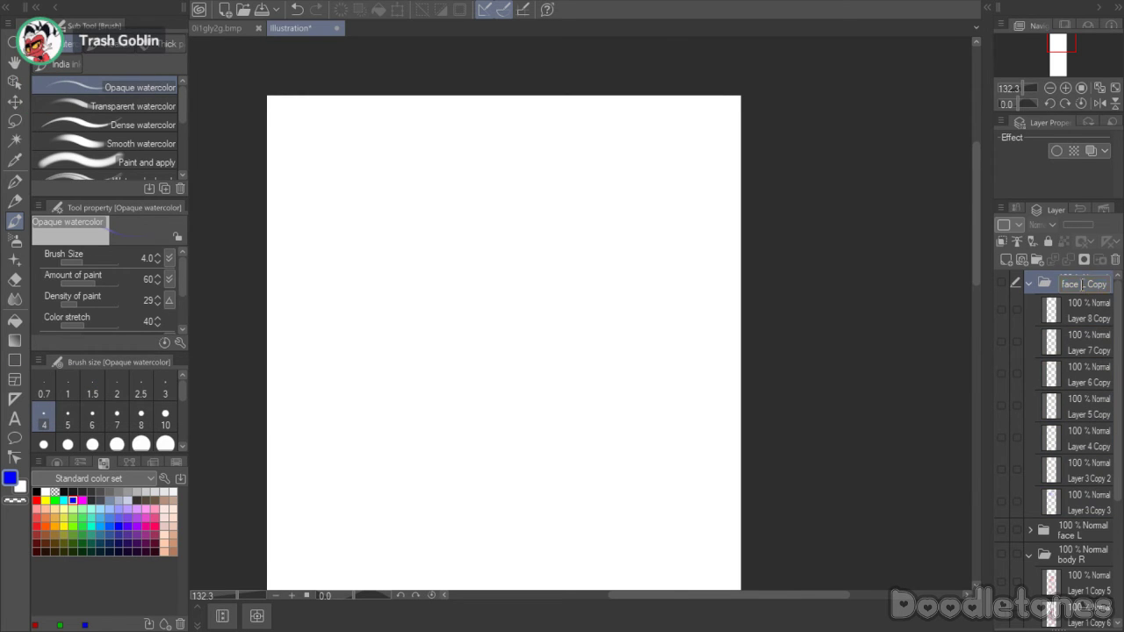
text(face R)
key(Return)
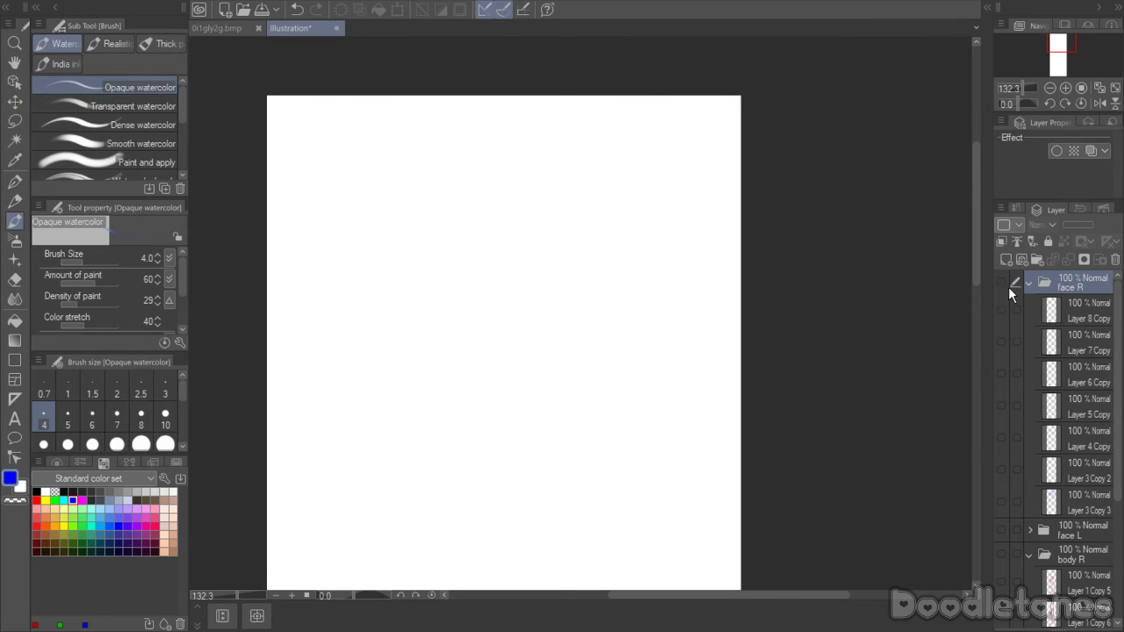
click(1028, 282)
click(1029, 330)
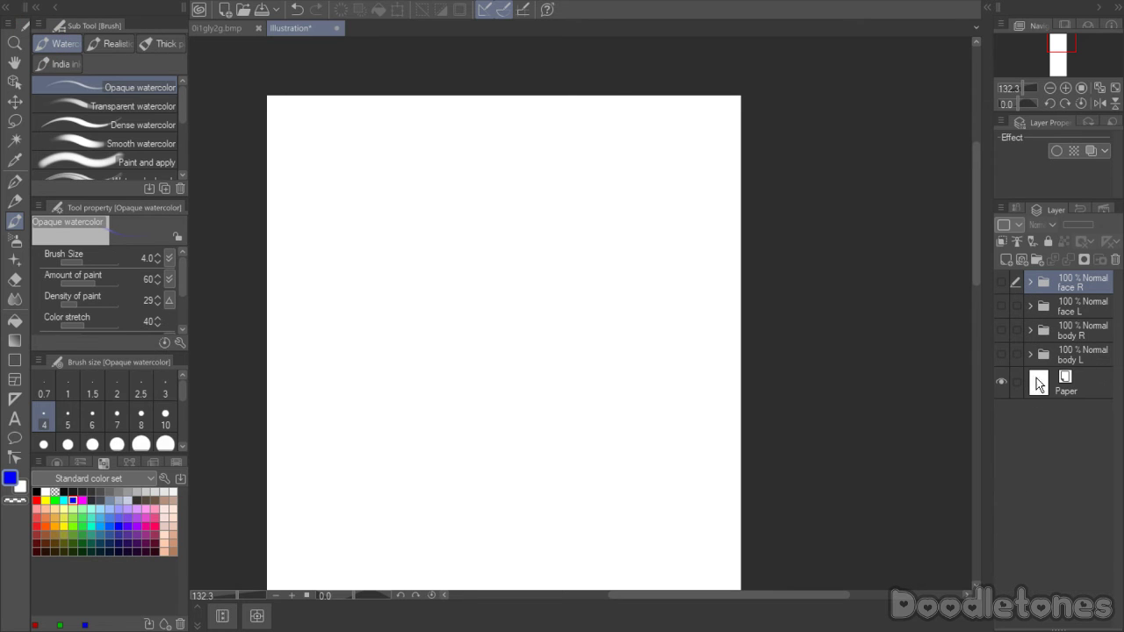
- Show the hair sketch on Layer 2 in the body L folder and lower its opacity to 31%
click(1031, 355)
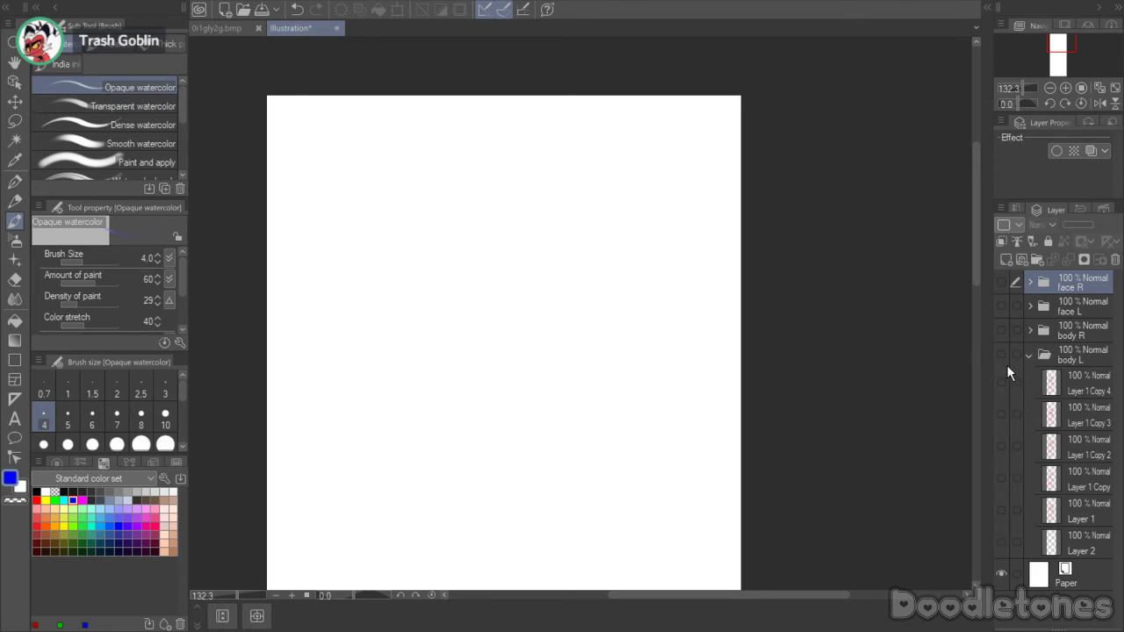
click(1002, 541)
click(1059, 547)
click(1071, 225)
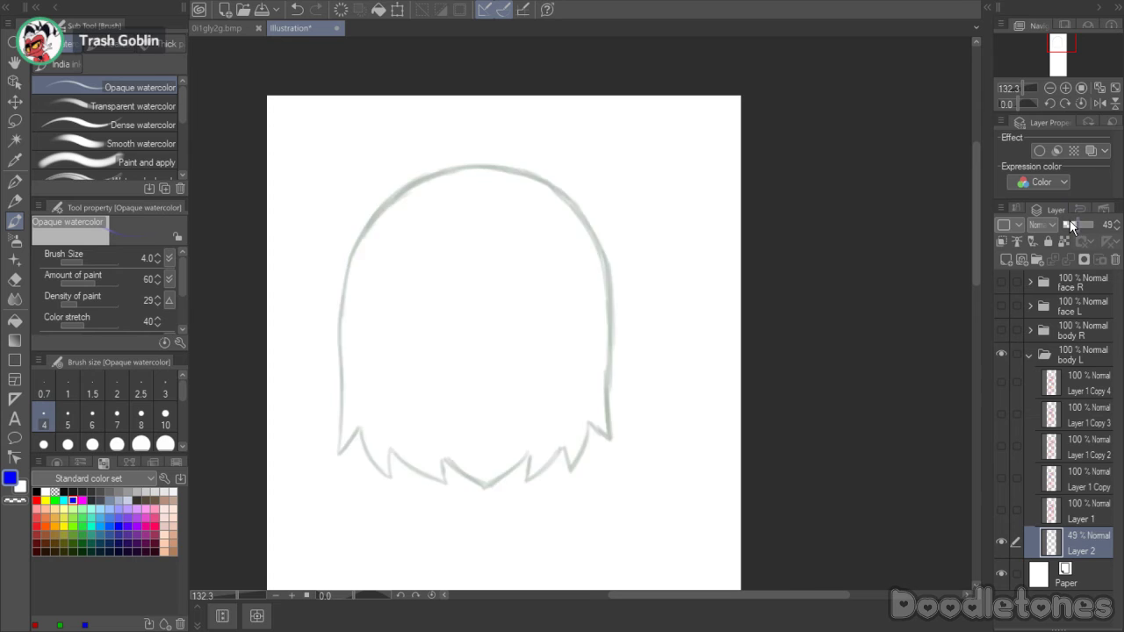
drag(1070, 226, 1071, 221)
- Add a new layer above Layer 2 in the body L folder and switch to the G-pen with black as the drawing color
click(1007, 259)
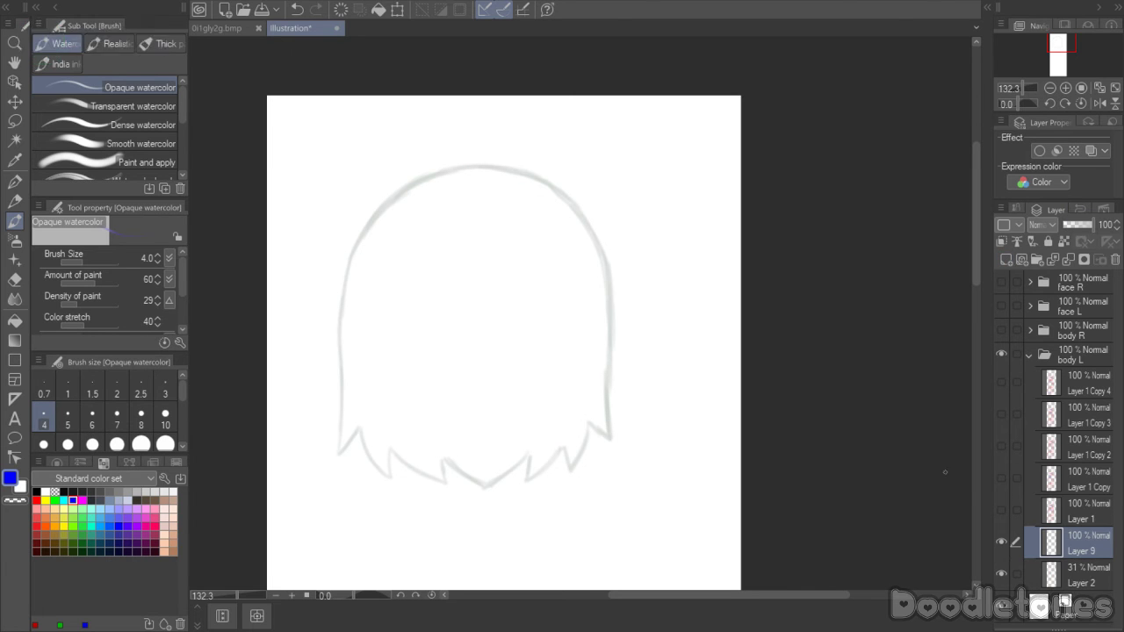
click(1002, 510)
click(1003, 510)
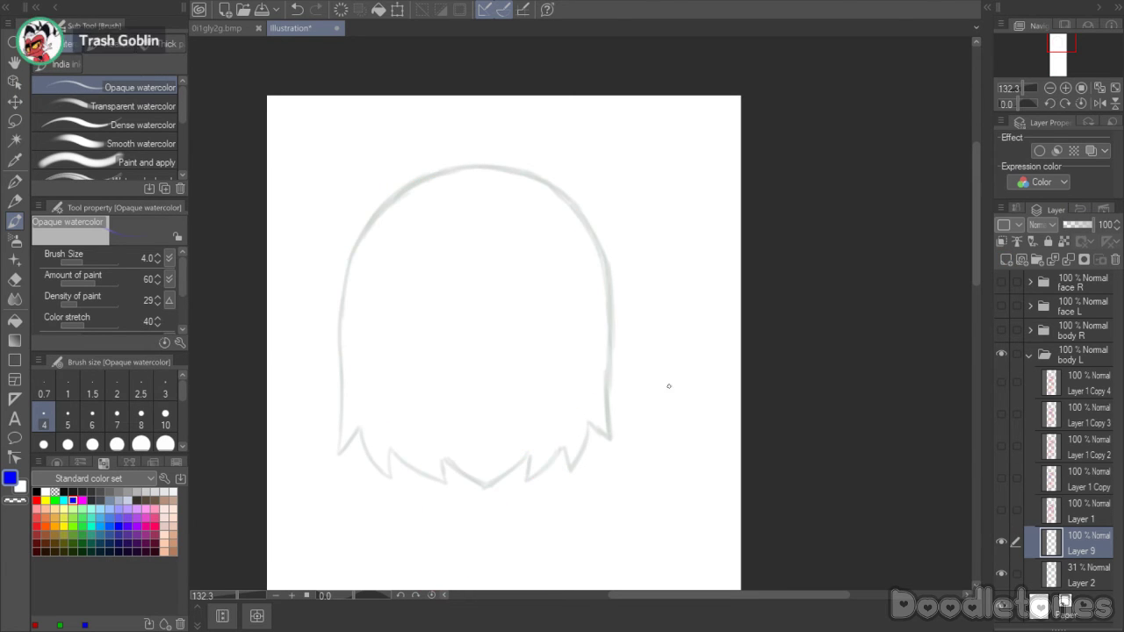
scroll(356, 262, up, 3)
key(p)
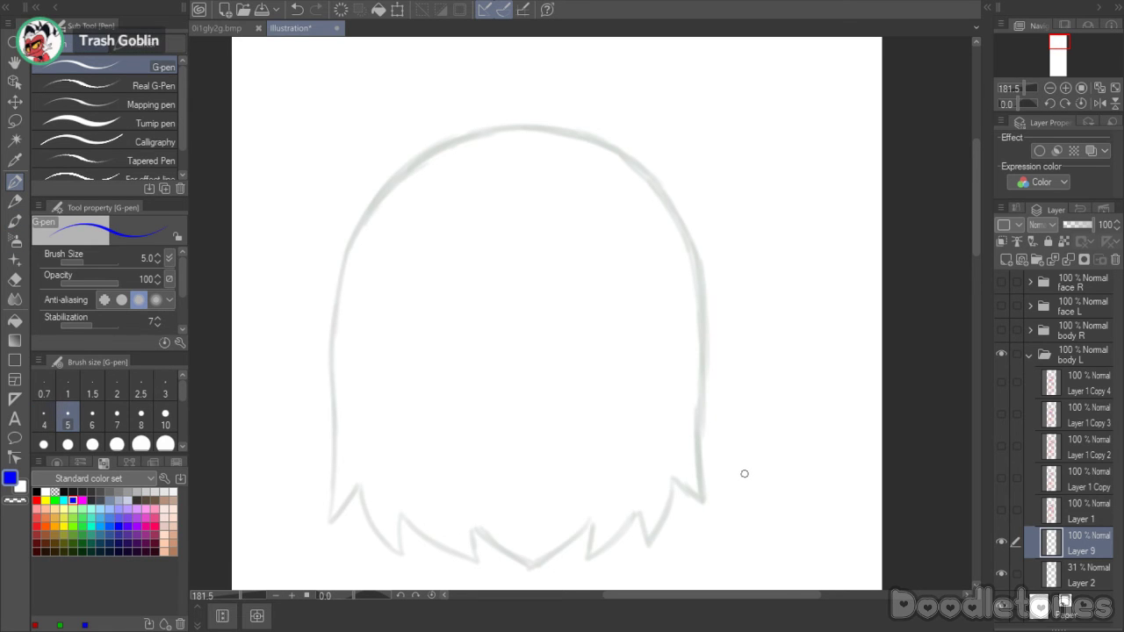
drag(33, 500, 36, 497)
click(36, 492)
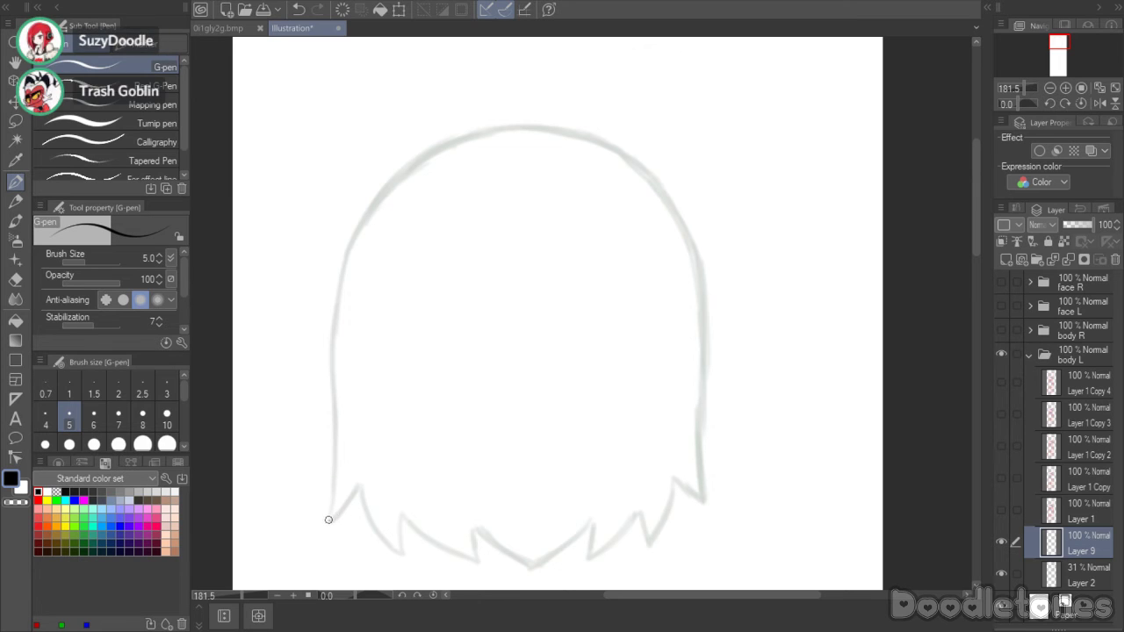
- Ink the hair's left outline on Layer 9 with the G-pen from the lower tip to the crown, and trim its thick overlap with the hard eraser
drag(330, 516, 332, 352)
scroll(401, 205, up, 3)
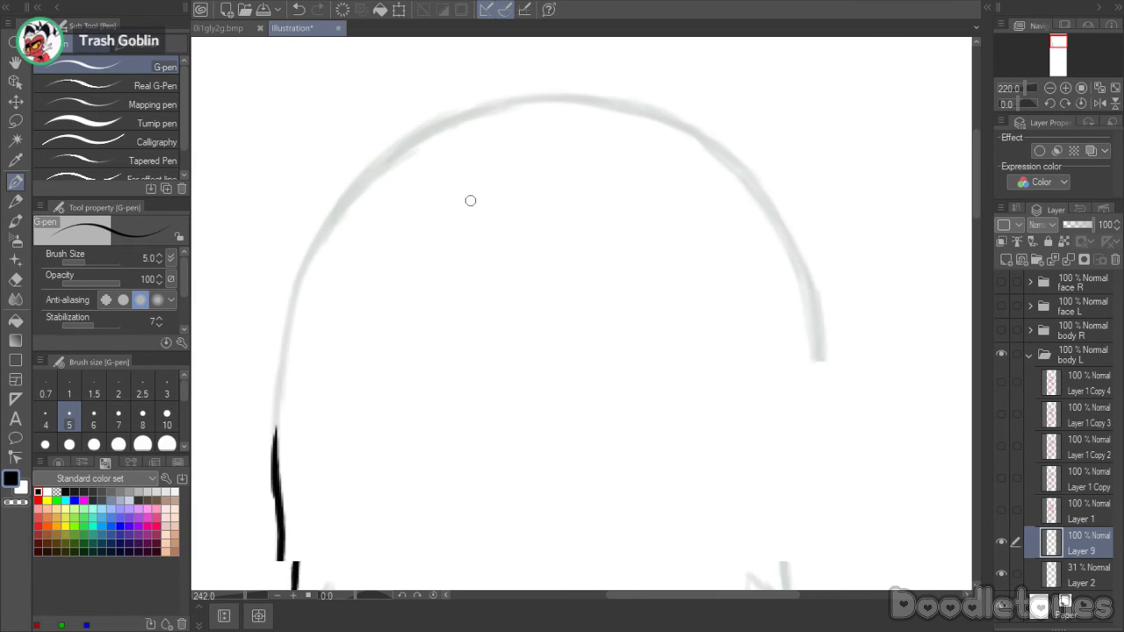
click(15, 279)
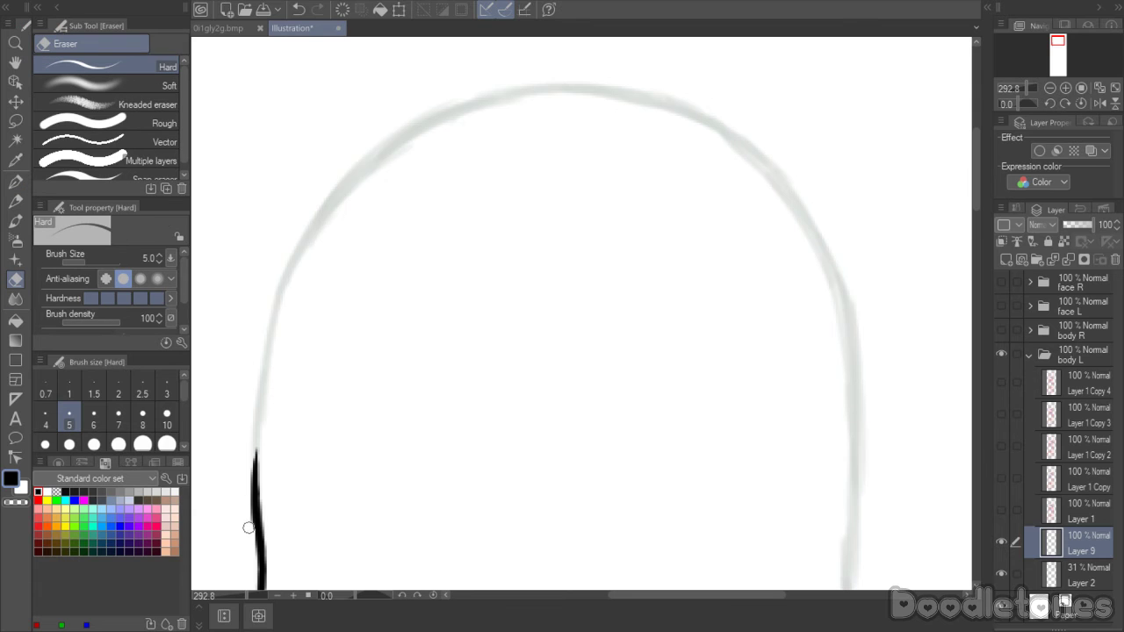
click(15, 181)
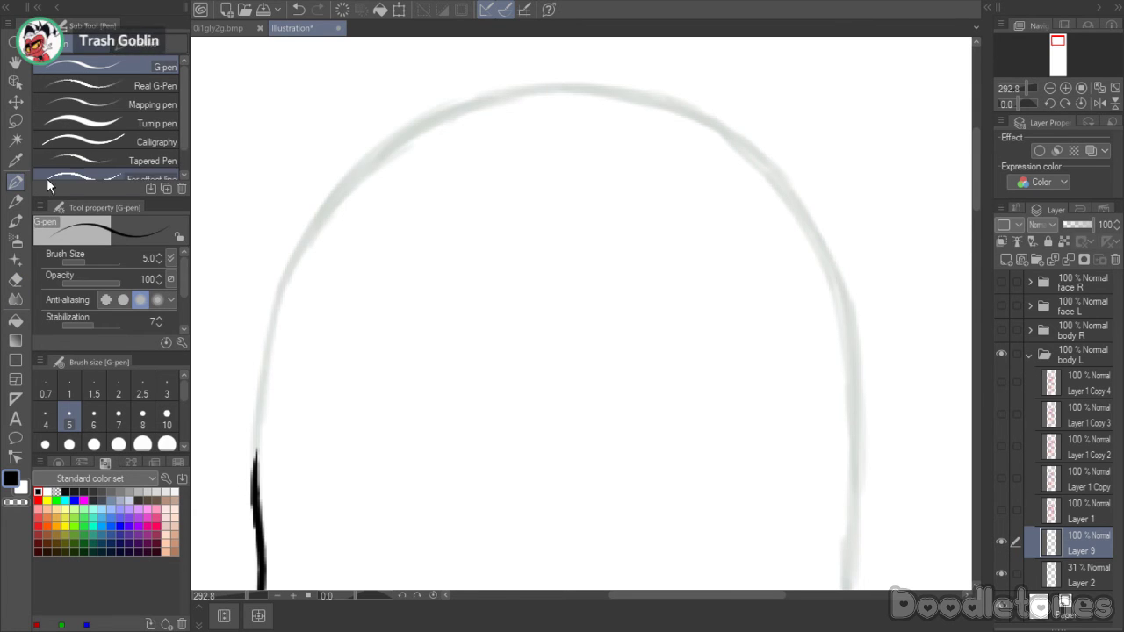
mouse_move(255, 464)
mouse_down()
mouse_move(269, 334)
mouse_move(296, 253)
mouse_move(338, 200)
mouse_up()
mouse_move(308, 239)
mouse_down()
mouse_move(345, 179)
mouse_move(432, 116)
mouse_move(388, 143)
mouse_move(445, 108)
mouse_move(549, 87)
mouse_up()
key(e)
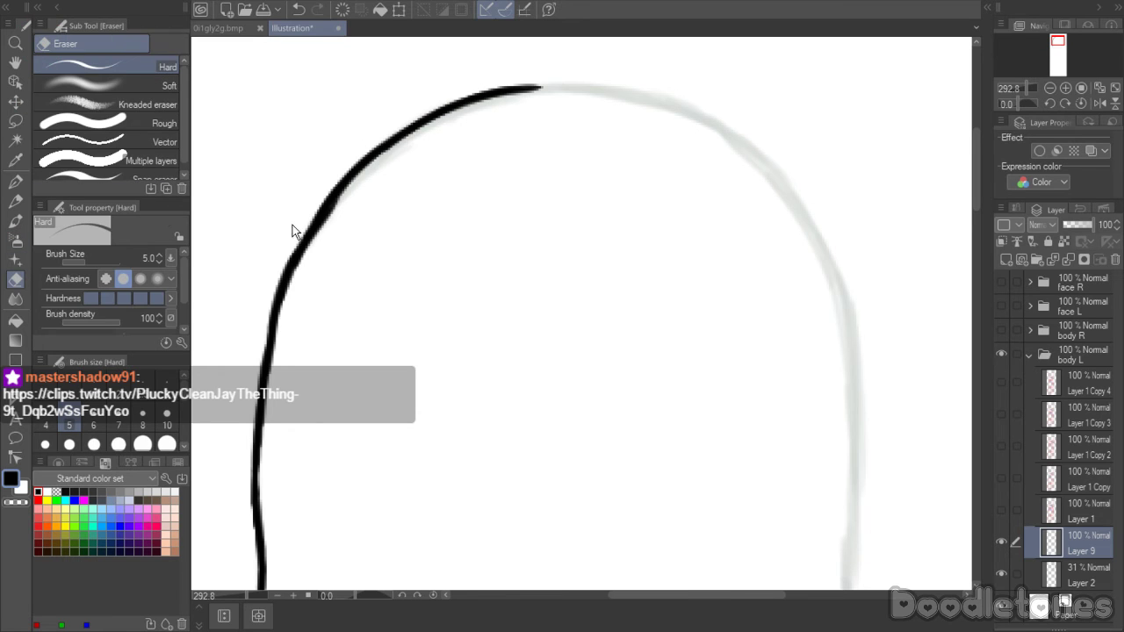
drag(344, 198, 319, 235)
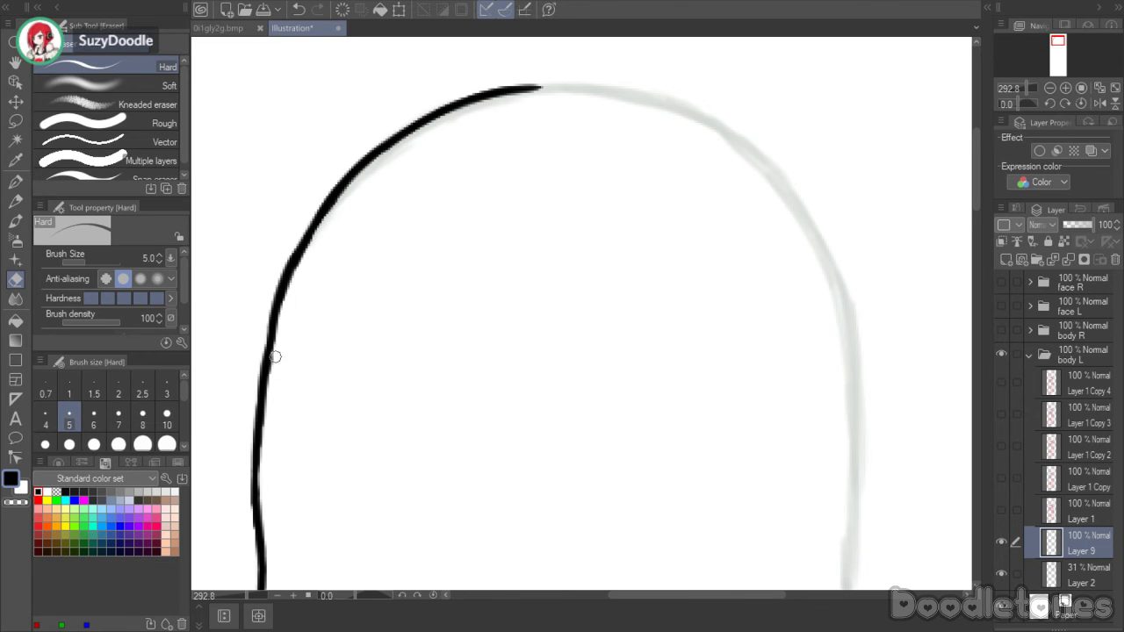
- Ink the hair's right outline with the G-pen from the crown down towards the lower right tip, following the faded sketch
click(15, 181)
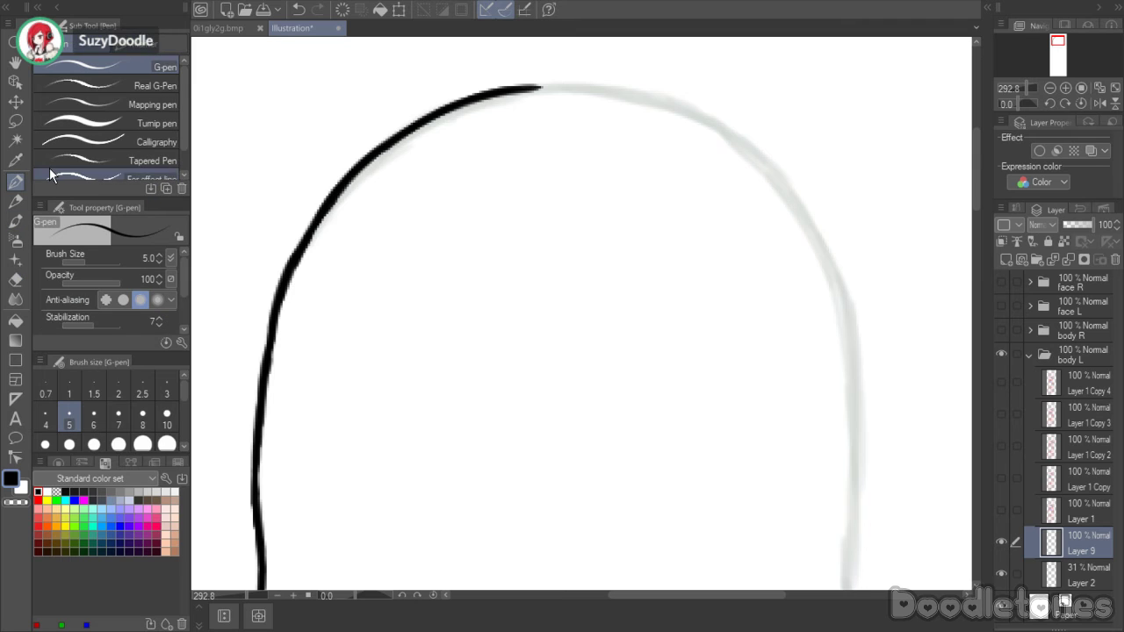
scroll(820, 396, right, 2)
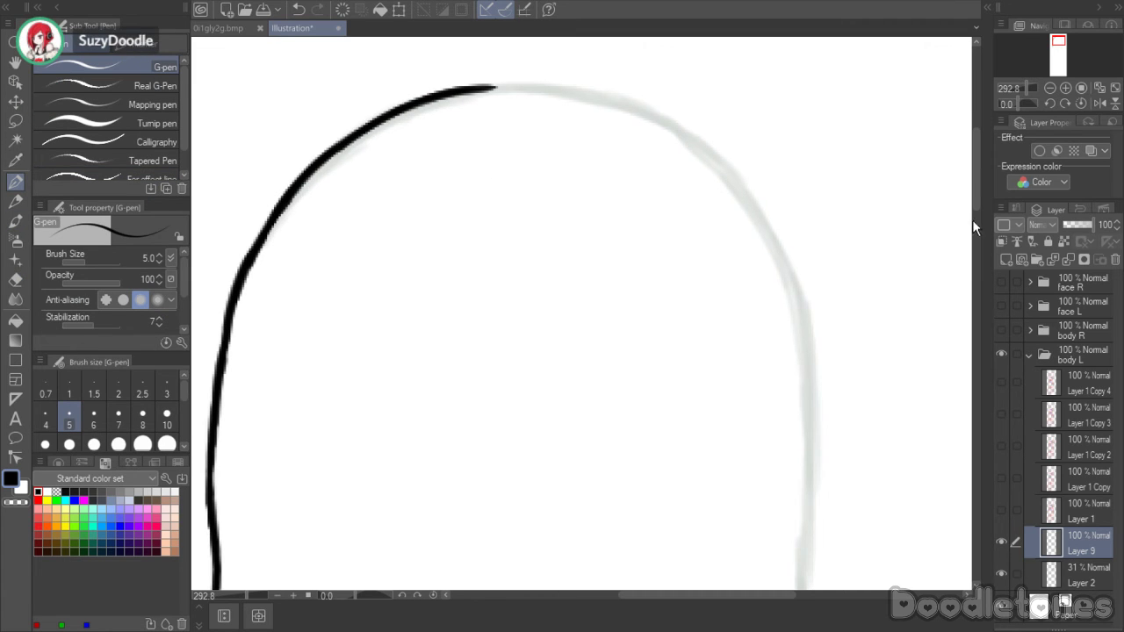
scroll(930, 165, up, 2)
mouse_move(494, 128)
mouse_down()
mouse_move(530, 125)
mouse_move(485, 127)
mouse_move(572, 127)
mouse_move(524, 125)
mouse_move(613, 133)
mouse_move(556, 127)
mouse_move(670, 155)
mouse_move(730, 205)
mouse_move(812, 360)
mouse_up()
scroll(975, 190, down, 3)
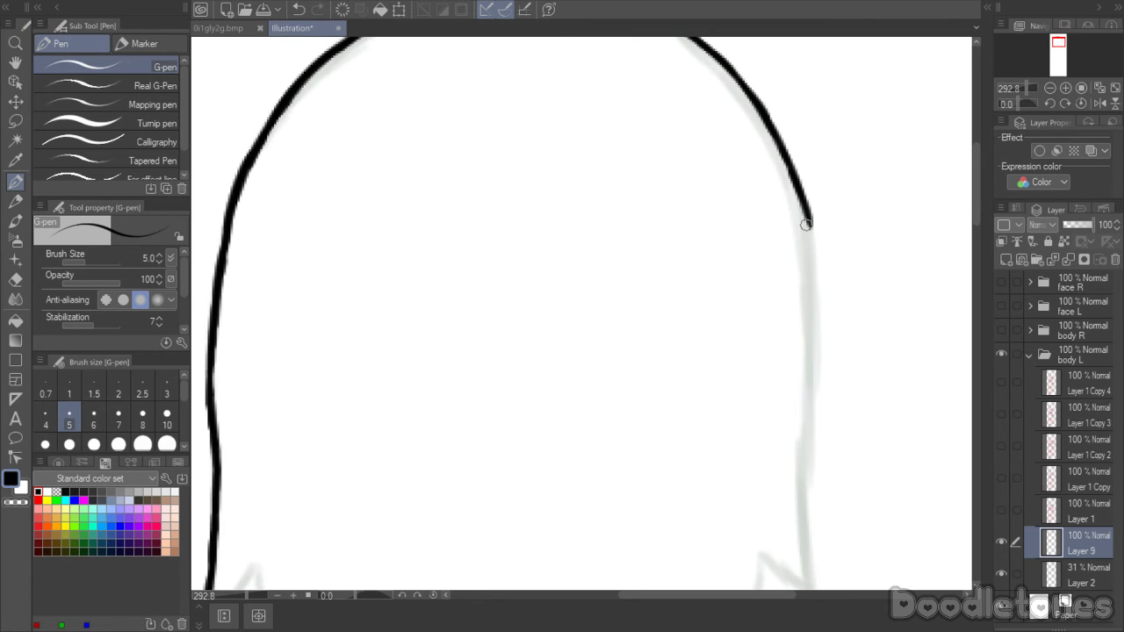
drag(806, 230, 810, 351)
scroll(975, 216, down, 2)
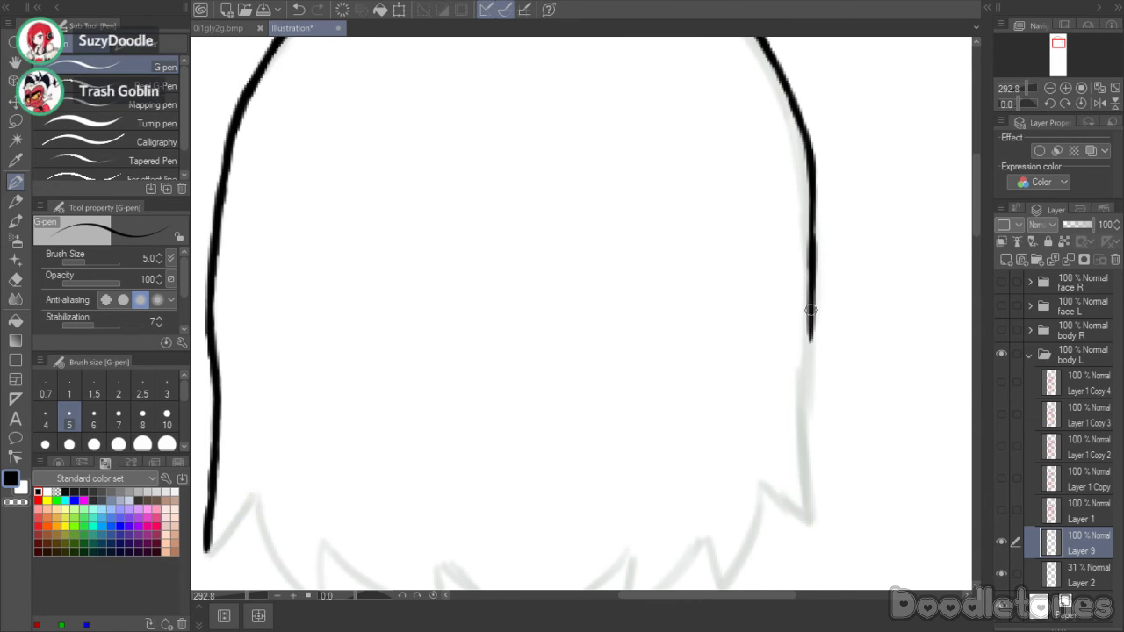
drag(809, 295, 806, 417)
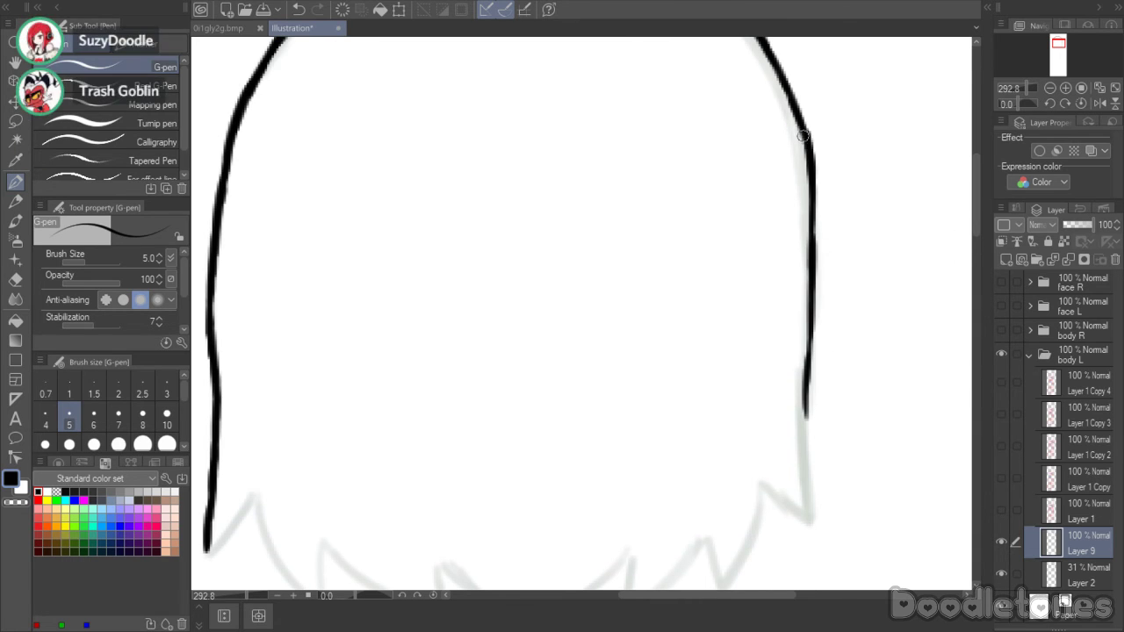
- Smooth the bend in the right hair outline, extend the line to the lower tip and ink the first short edge of the fringe
click(15, 280)
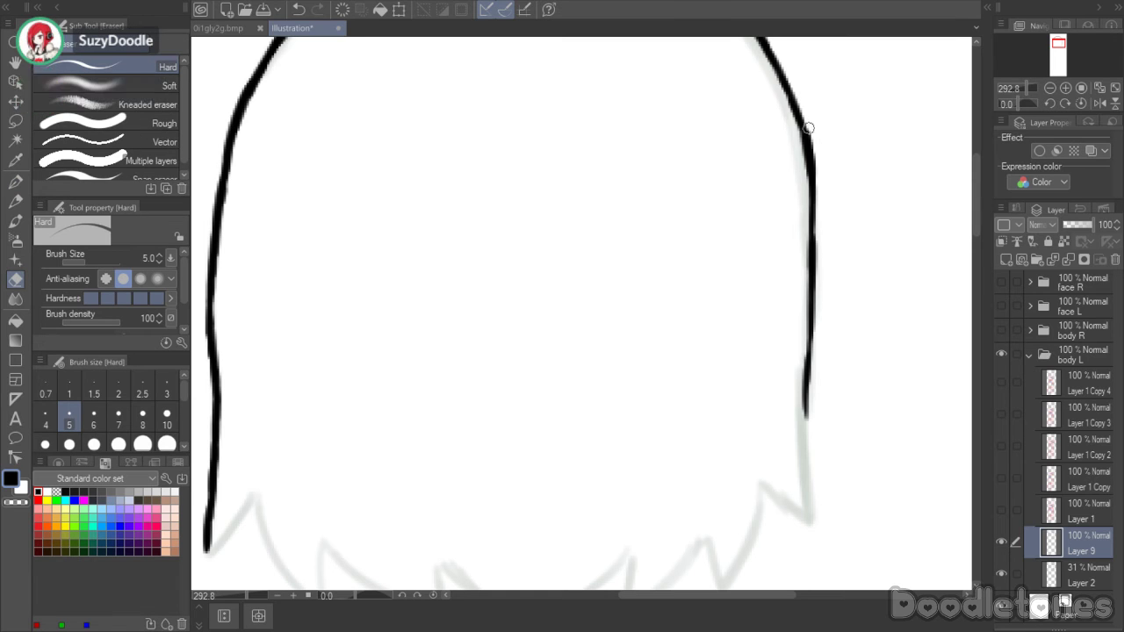
key(p)
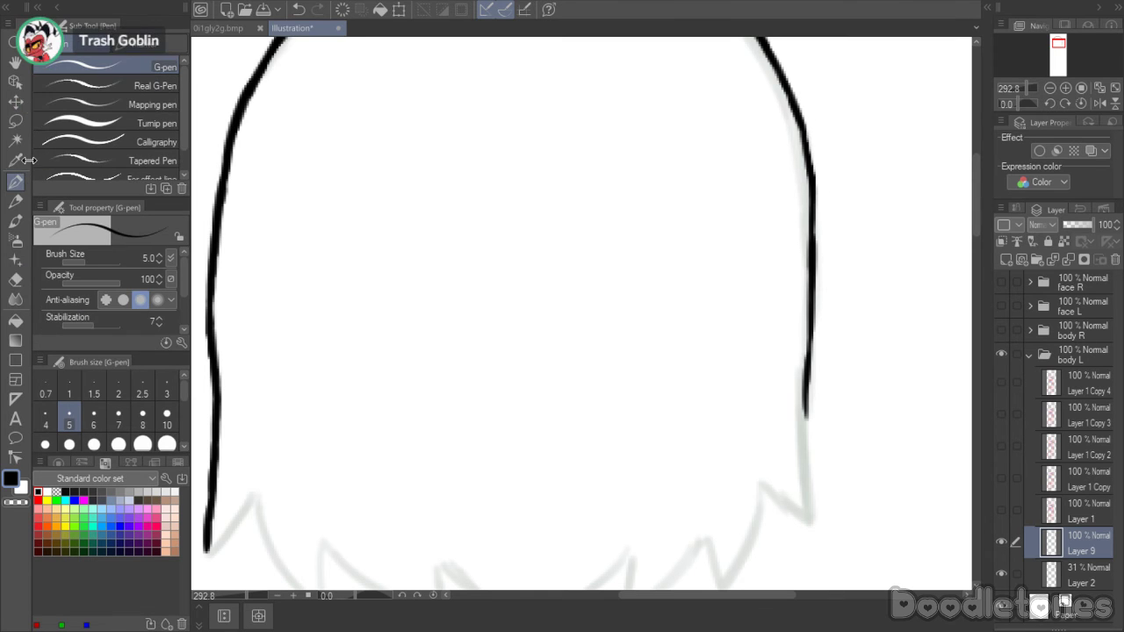
drag(804, 131, 810, 160)
scroll(963, 233, down, 2)
mouse_move(806, 318)
mouse_down()
mouse_move(810, 418)
mouse_move(798, 432)
mouse_move(813, 437)
mouse_up()
drag(809, 279, 804, 342)
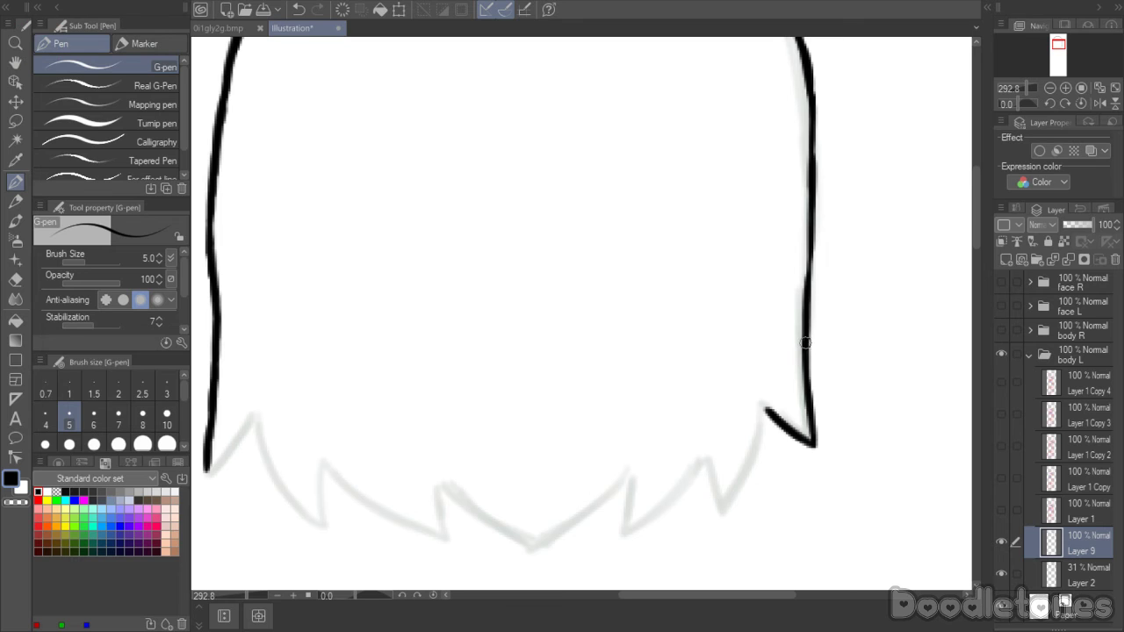
- Doodle two joined panels with a small connecting bar inside the hair outline, and delete the doodle with a lasso selection
drag(973, 219, 971, 207)
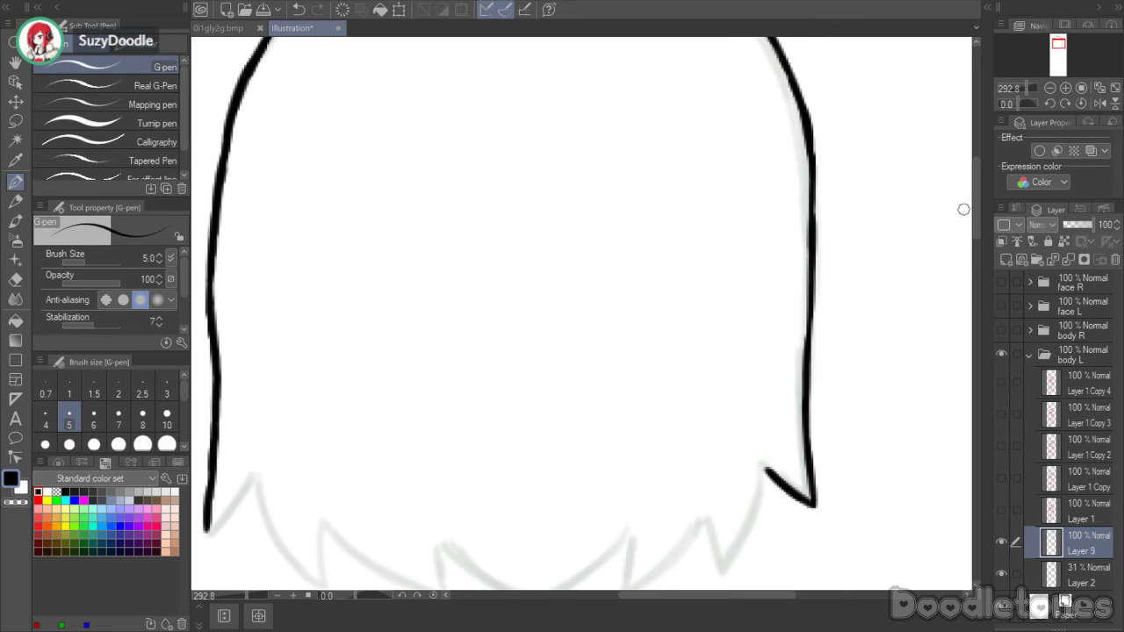
mouse_move(370, 329)
mouse_down()
mouse_move(454, 311)
mouse_move(474, 382)
mouse_move(427, 397)
mouse_move(460, 386)
mouse_up()
mouse_move(459, 312)
mouse_down()
mouse_move(538, 299)
mouse_move(542, 361)
mouse_up()
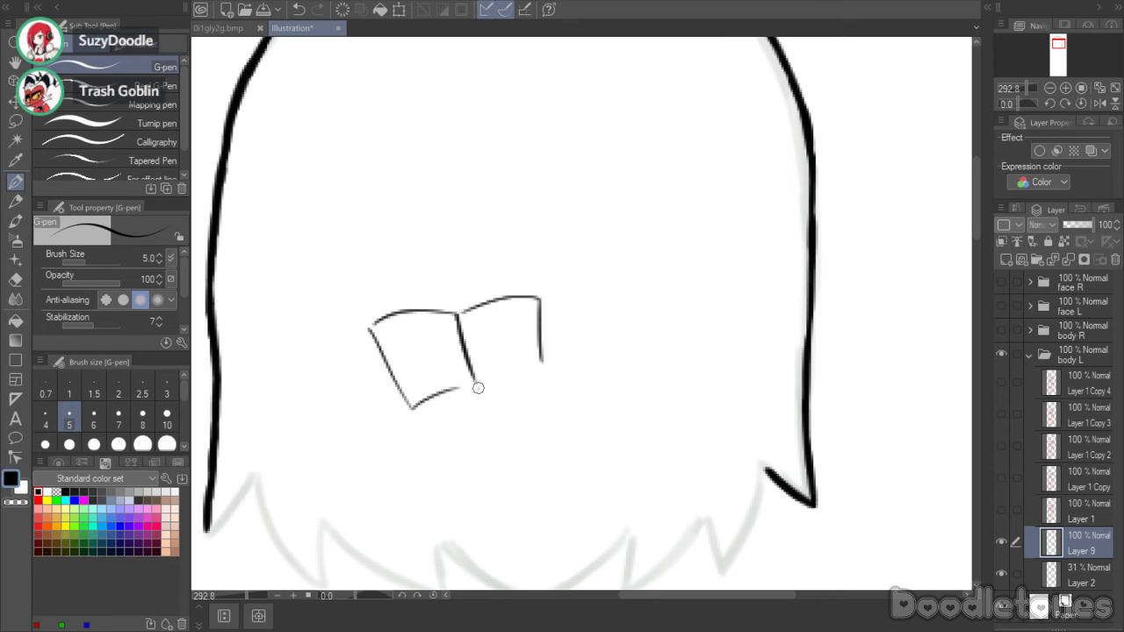
mouse_move(478, 385)
mouse_down()
mouse_move(525, 375)
mouse_move(443, 357)
mouse_move(511, 342)
mouse_up()
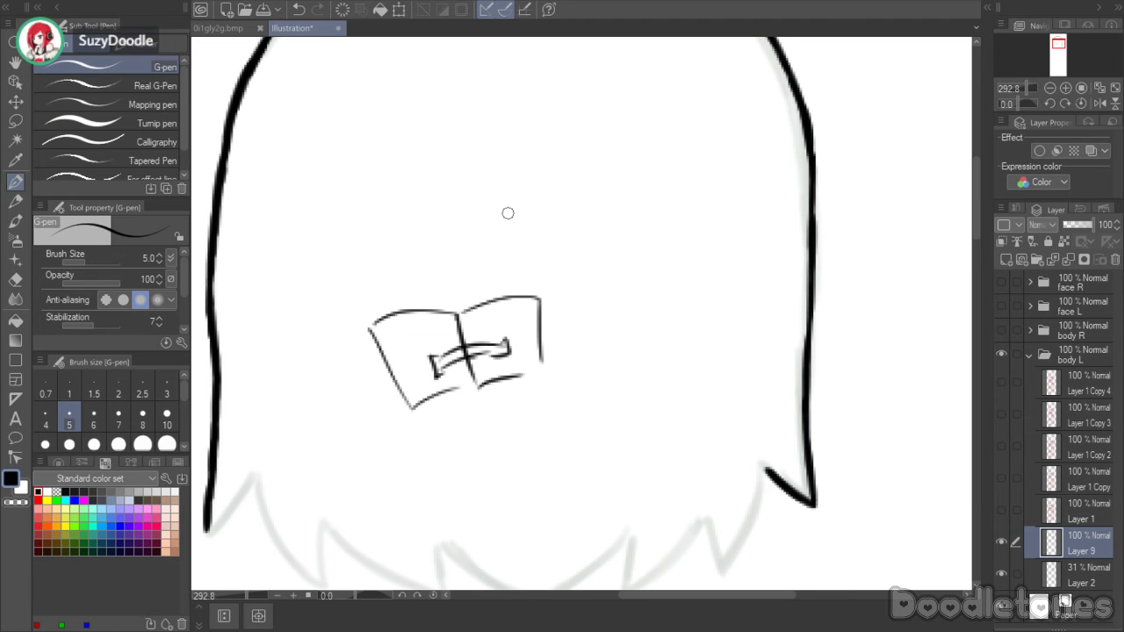
key(m)
mouse_move(558, 260)
mouse_down()
mouse_move(406, 231)
mouse_move(562, 257)
mouse_up()
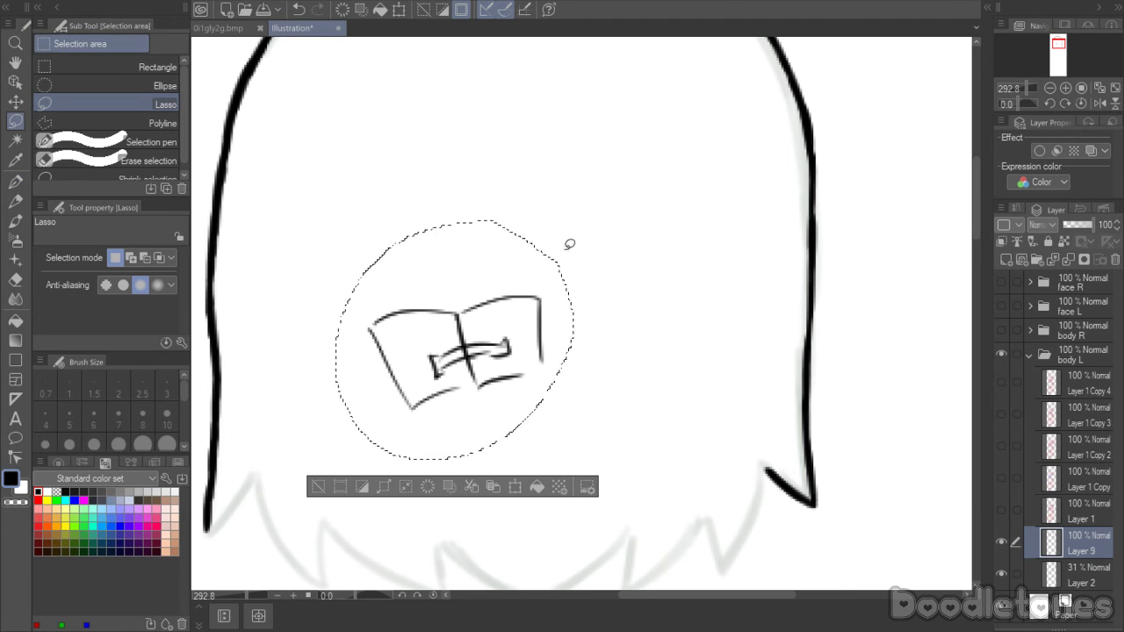
key(Delete)
key(ctrl+d)
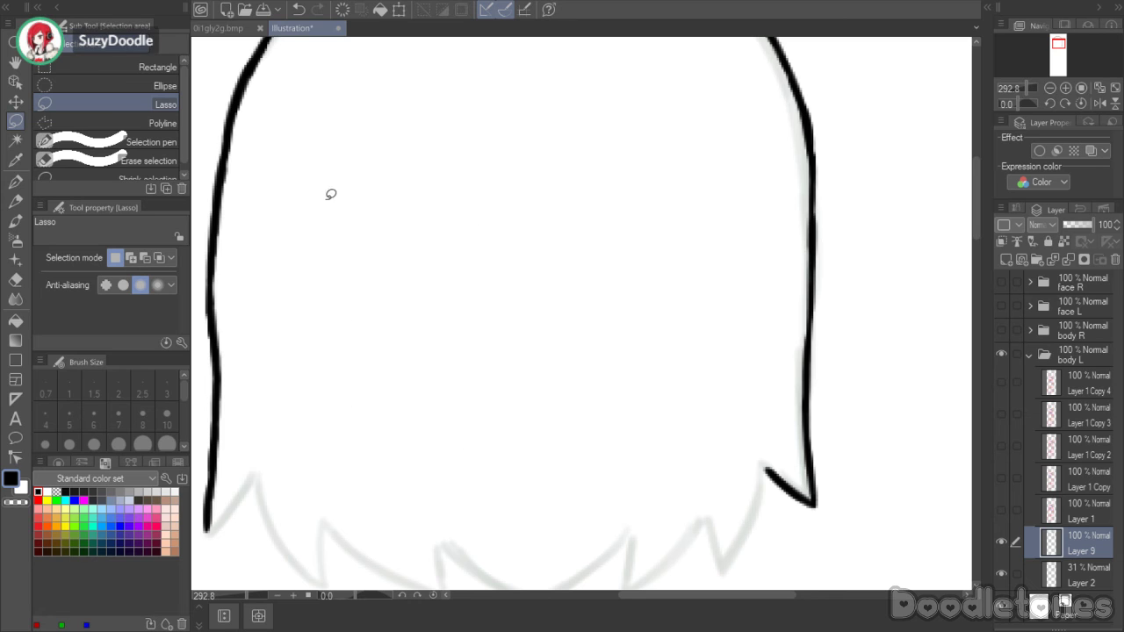
- Doodle a slanted oval with small circles inside the hair outline, and delete it with a lasso selection
key(p)
mouse_move(413, 314)
mouse_down()
mouse_move(495, 281)
mouse_move(557, 332)
mouse_up()
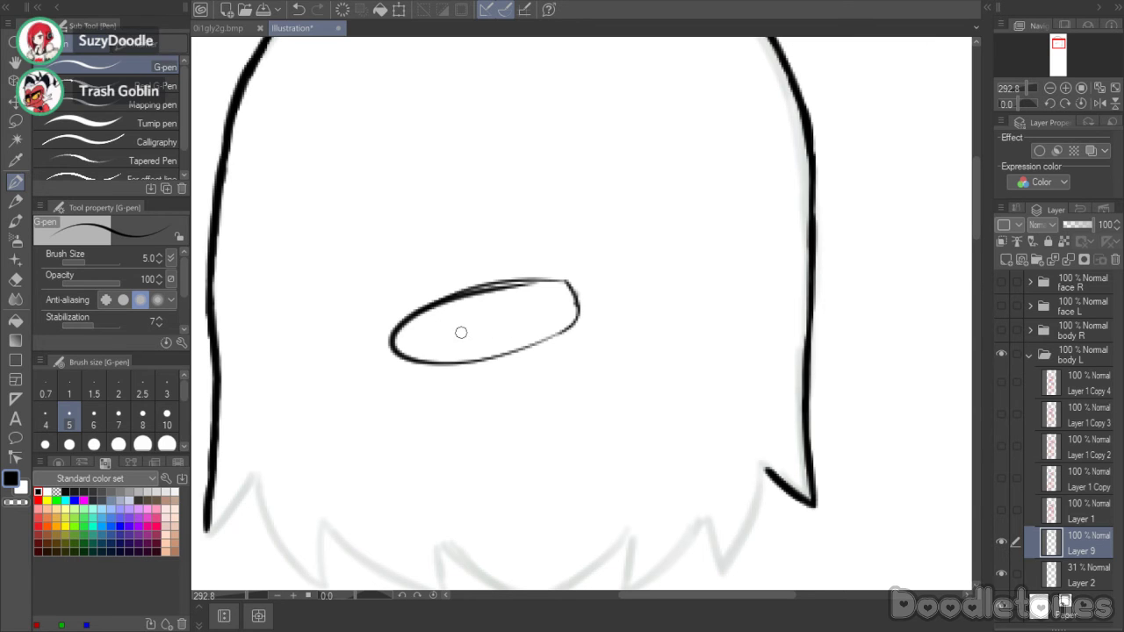
drag(463, 318, 522, 316)
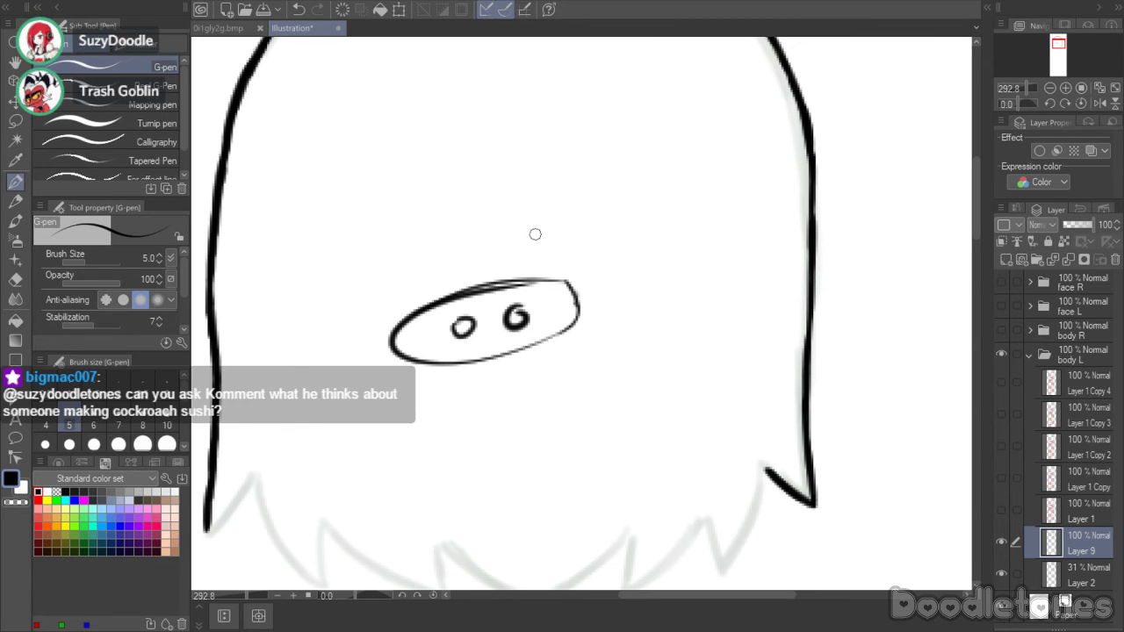
key(ctrl+z)
key(ctrl+z)
drag(454, 322, 452, 322)
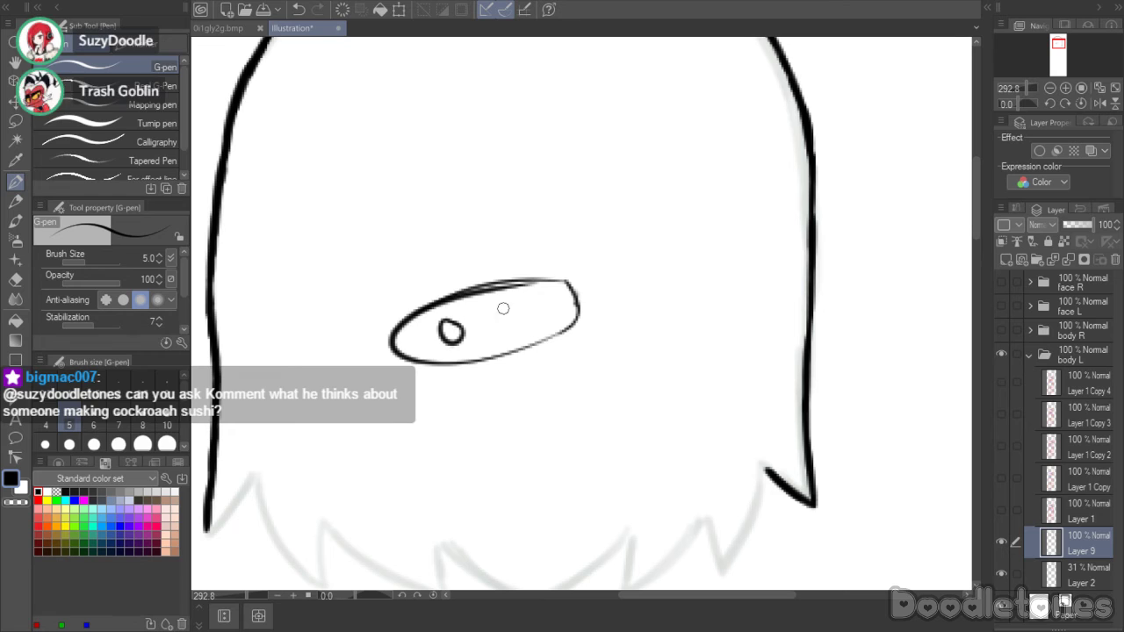
drag(518, 307, 532, 311)
key(ctrl+z)
click(15, 120)
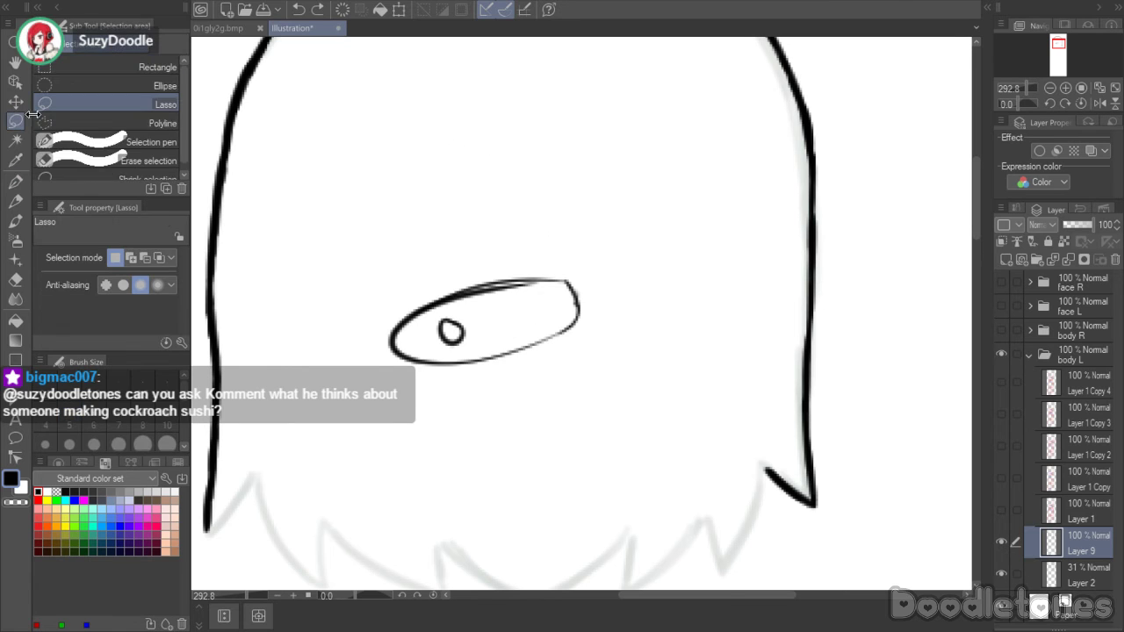
mouse_move(422, 230)
mouse_down()
mouse_move(495, 405)
mouse_move(635, 213)
mouse_up()
key(Delete)
key(ctrl+d)
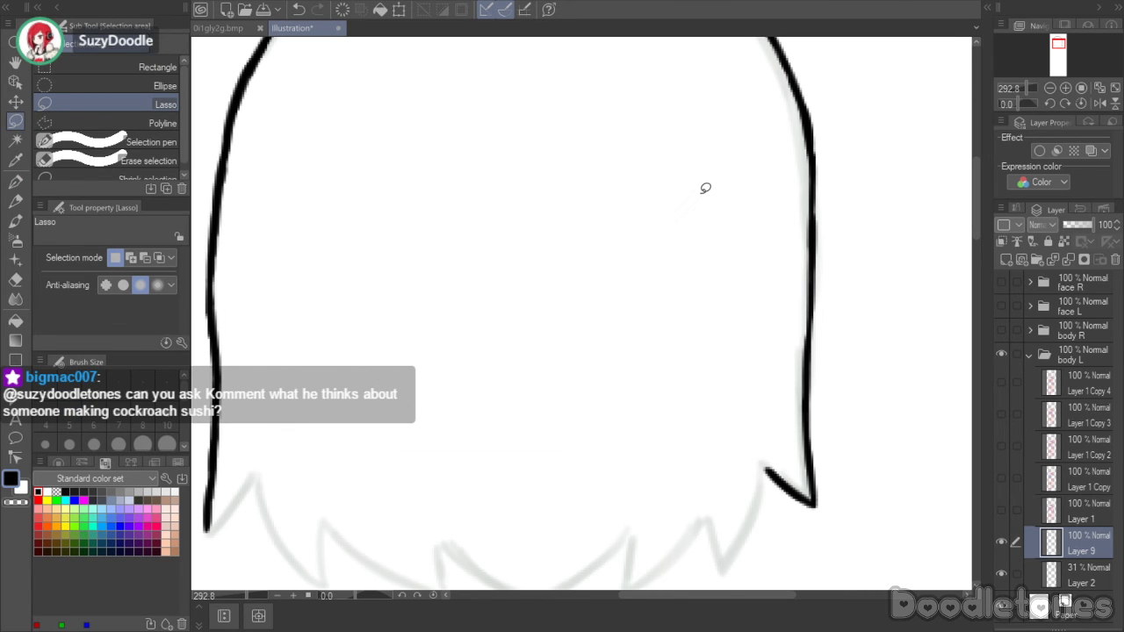
- Ink the jagged hair tips along the left half of the lower edge with the G-pen
key(p)
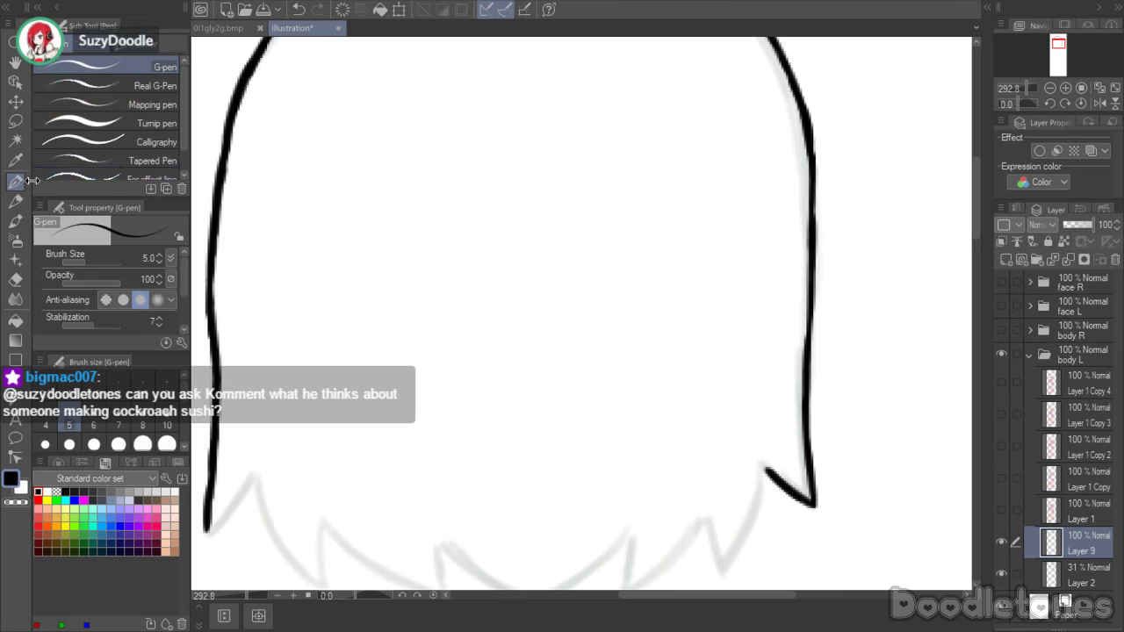
scroll(980, 246, down, 2)
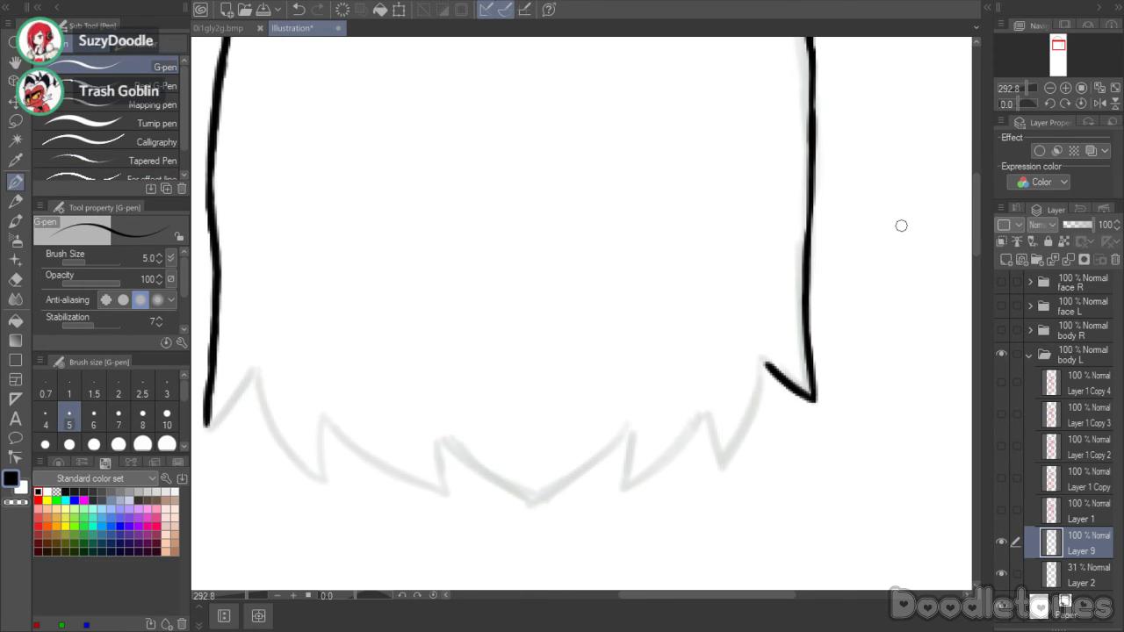
mouse_move(226, 406)
mouse_down()
mouse_move(251, 371)
mouse_move(267, 375)
mouse_move(252, 372)
mouse_move(279, 438)
mouse_move(325, 483)
mouse_move(320, 452)
mouse_move(342, 416)
mouse_move(325, 421)
mouse_move(406, 459)
mouse_move(356, 450)
mouse_move(444, 470)
mouse_up()
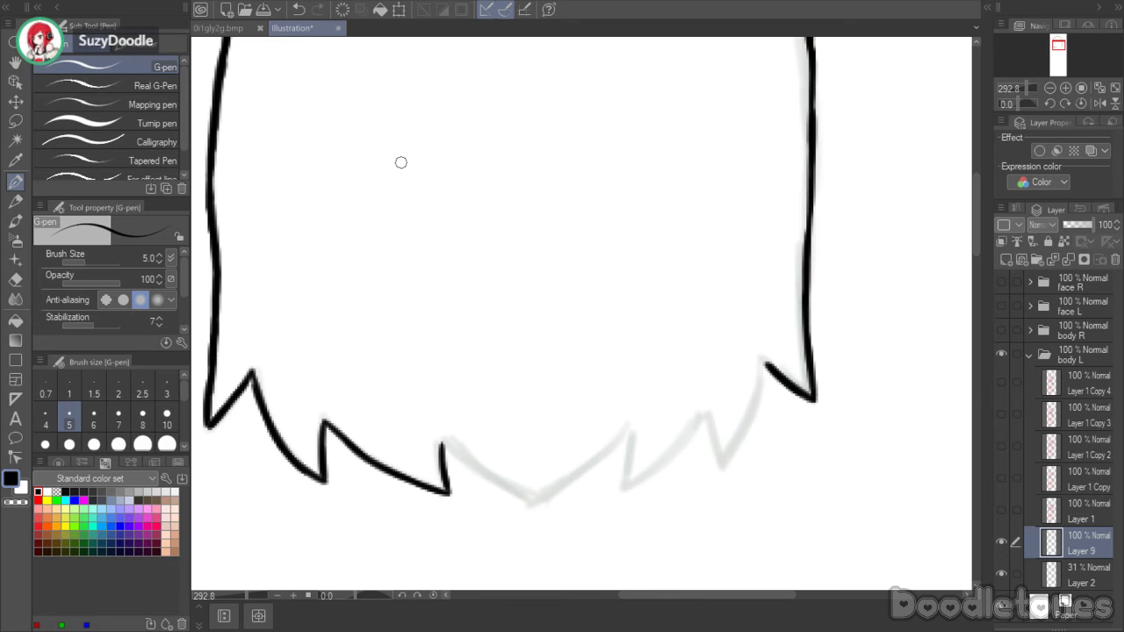
- Doodle a box topped with small circles and a curved arrow leading out of it, and delete the doodle with a lasso selection
mouse_move(392, 250)
mouse_down()
mouse_move(539, 205)
mouse_move(582, 246)
mouse_move(448, 312)
mouse_move(584, 257)
mouse_up()
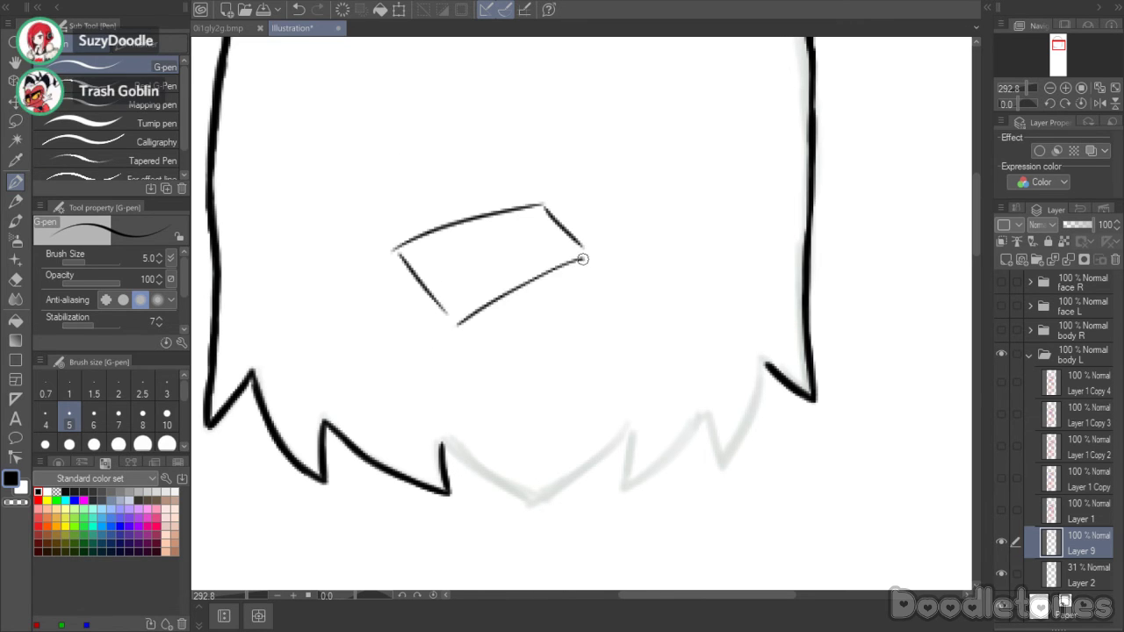
drag(458, 335, 467, 405)
drag(583, 259, 588, 325)
mouse_move(390, 252)
mouse_down()
mouse_move(391, 343)
mouse_move(457, 400)
mouse_move(576, 338)
mouse_up()
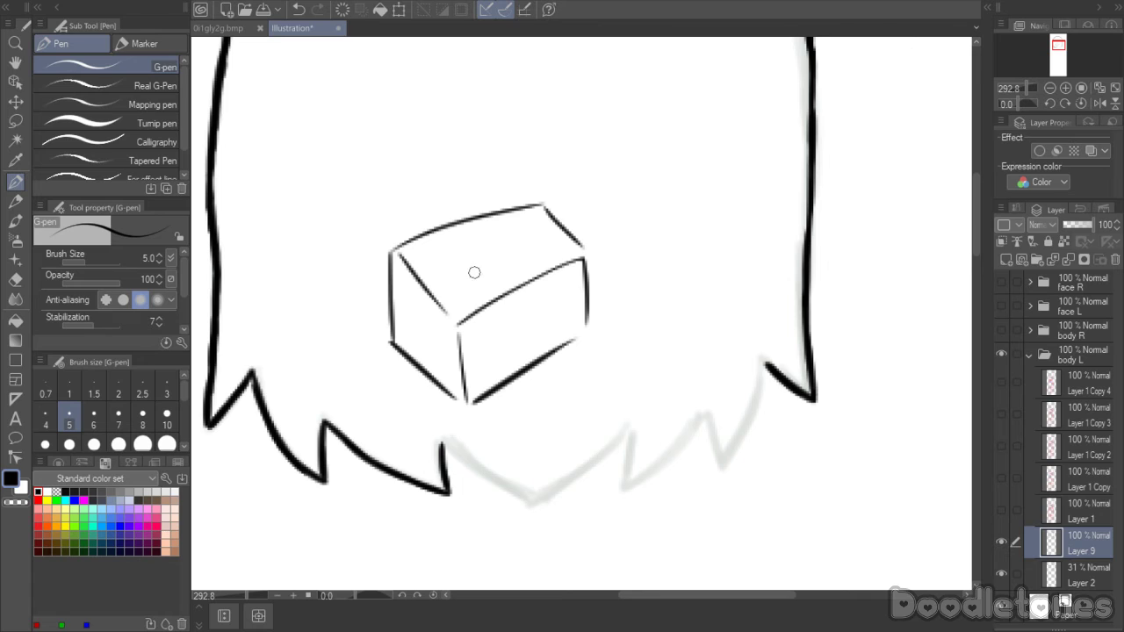
mouse_move(445, 284)
mouse_down()
mouse_move(538, 233)
mouse_move(469, 245)
mouse_move(480, 230)
mouse_up()
mouse_move(449, 249)
mouse_down()
mouse_move(442, 260)
mouse_move(515, 236)
mouse_up()
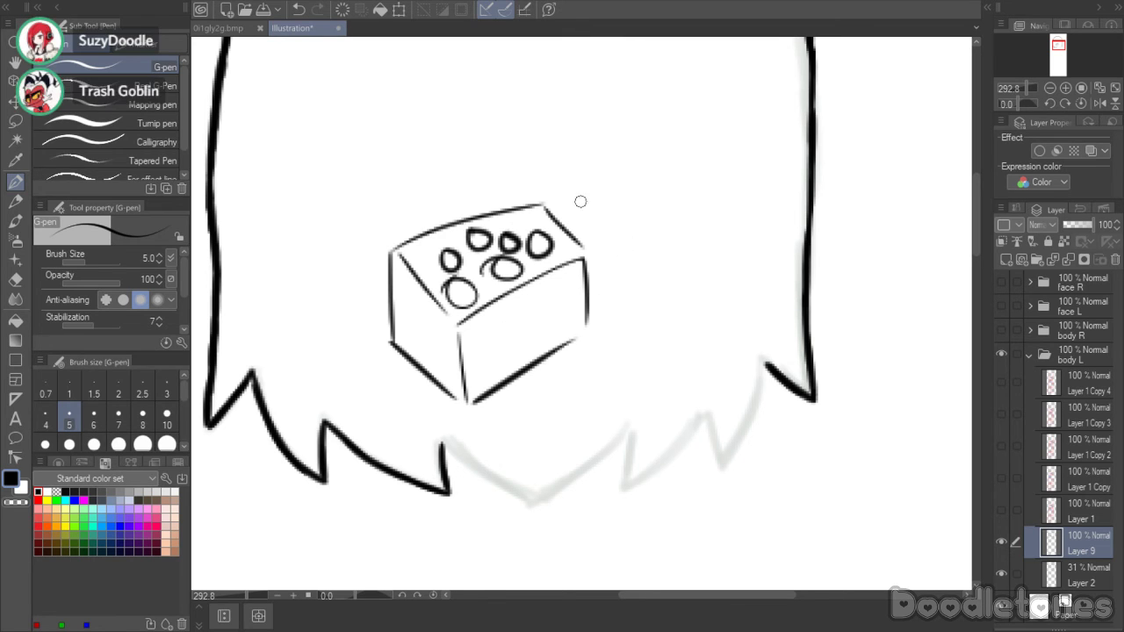
mouse_move(494, 205)
mouse_down()
mouse_move(507, 168)
mouse_move(665, 217)
mouse_move(630, 193)
mouse_move(669, 218)
mouse_move(684, 206)
mouse_move(667, 225)
mouse_move(672, 198)
mouse_move(653, 188)
mouse_move(668, 188)
mouse_move(651, 202)
mouse_move(677, 189)
mouse_up()
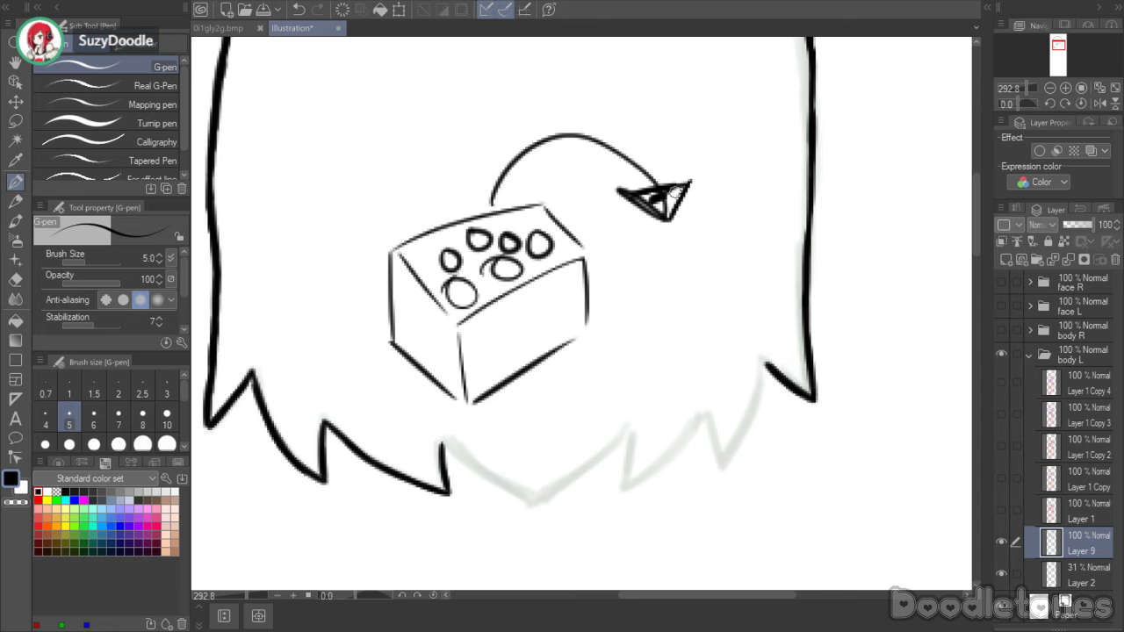
key(m)
mouse_move(676, 134)
mouse_down()
mouse_move(357, 279)
mouse_move(429, 404)
mouse_move(592, 398)
mouse_move(733, 171)
mouse_up()
key(Delete)
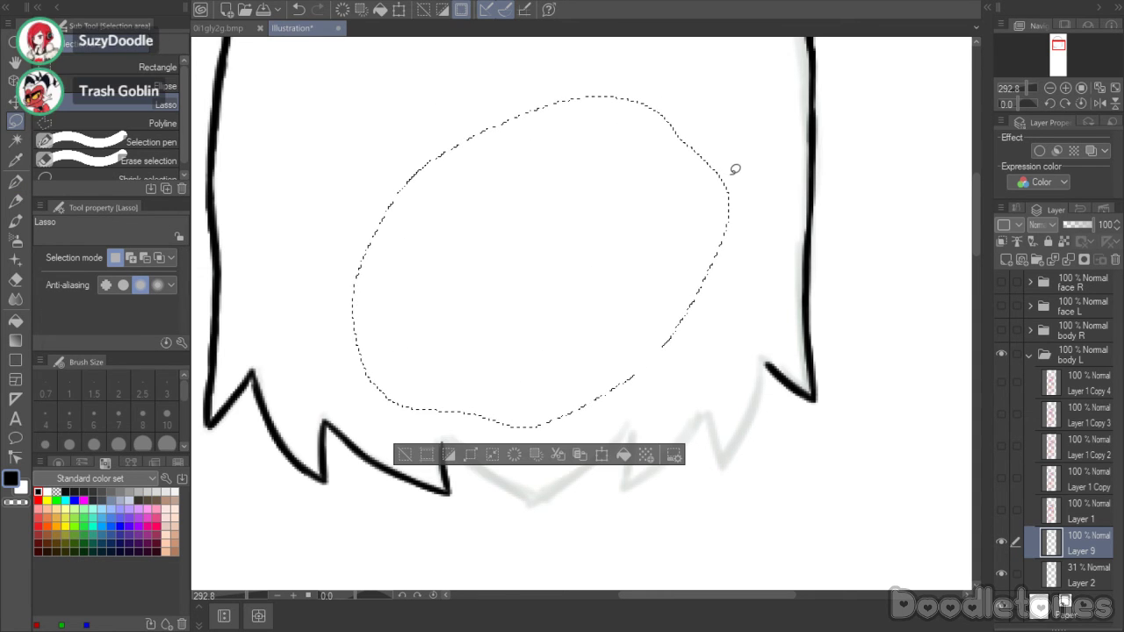
key(ctrl+d)
- Ink the jagged hair tips along the right half of the lower edge with the G-pen, stopping before the central point
click(15, 181)
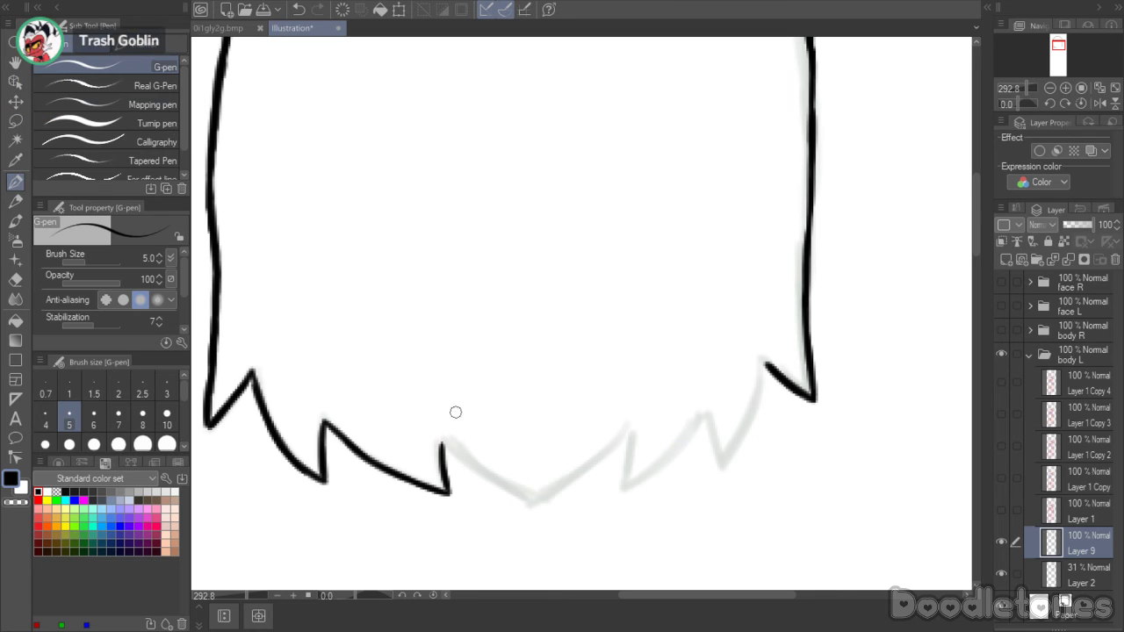
drag(764, 364, 727, 455)
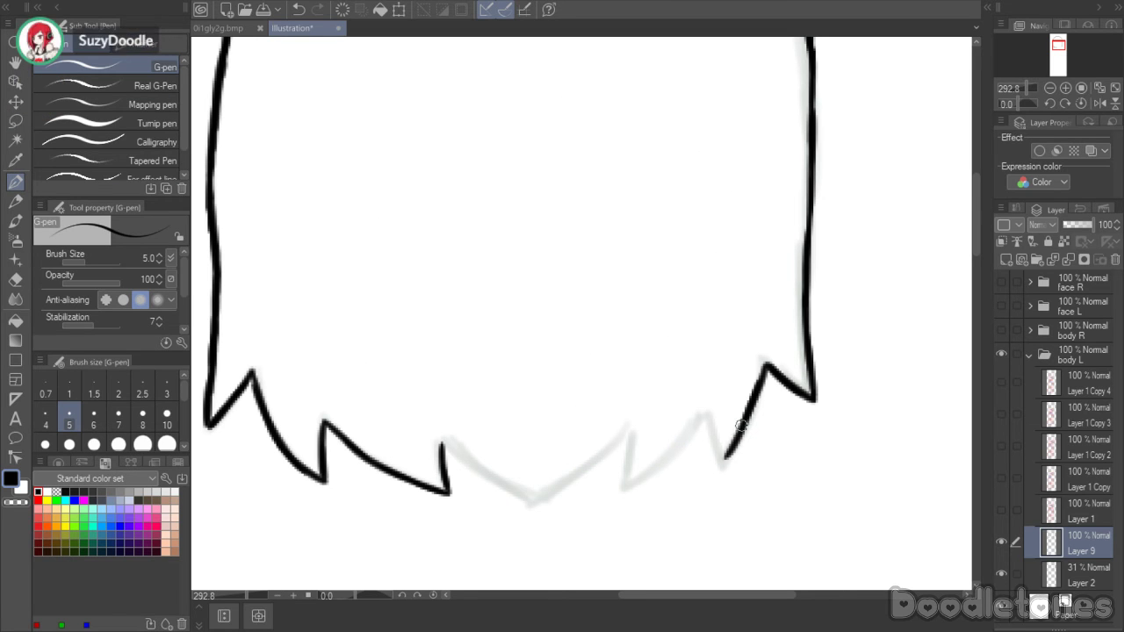
drag(706, 413, 714, 474)
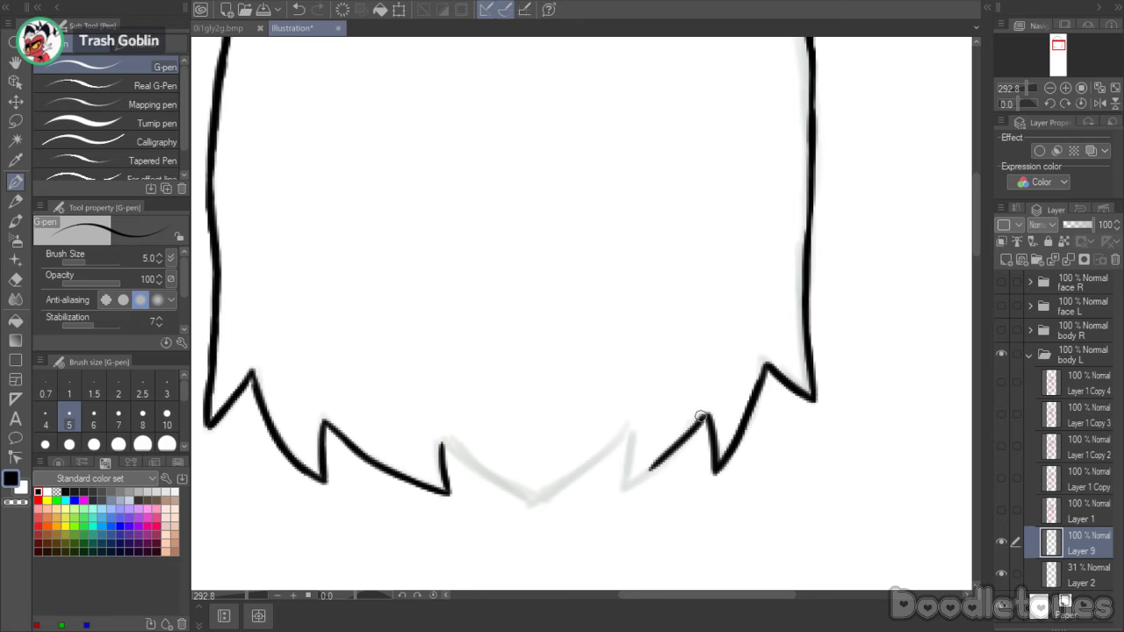
drag(701, 417, 622, 491)
drag(630, 431, 622, 492)
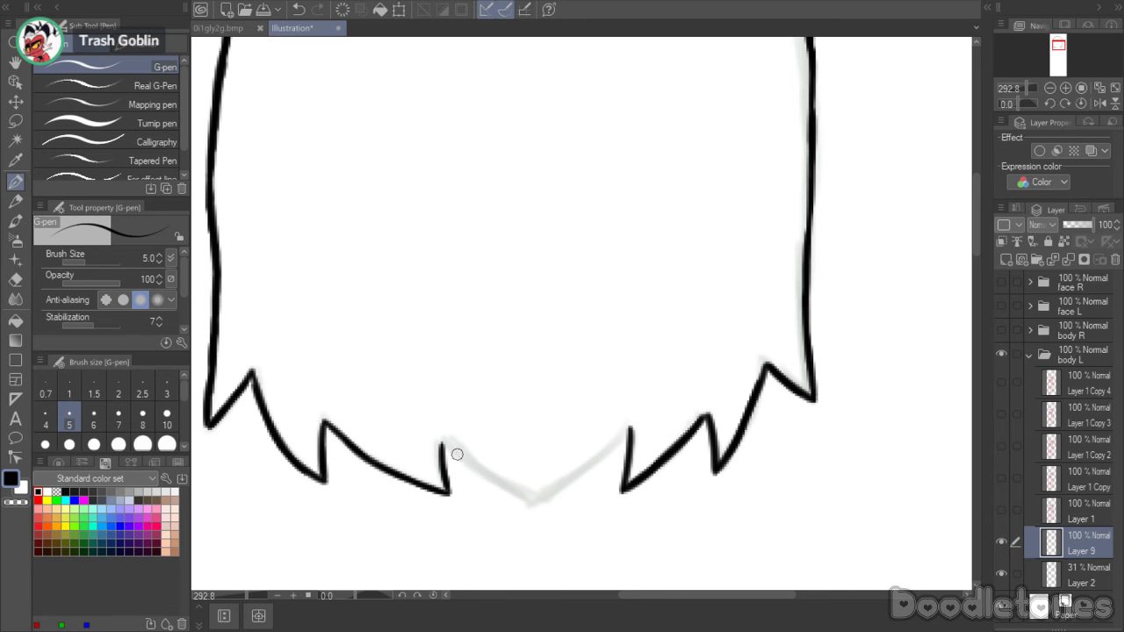
- Ink the central pointed hair tip with the G-pen, closing the gap in the lower edge of the hair
mouse_move(443, 444)
mouse_down()
mouse_move(491, 483)
mouse_move(545, 498)
mouse_move(626, 430)
mouse_up()
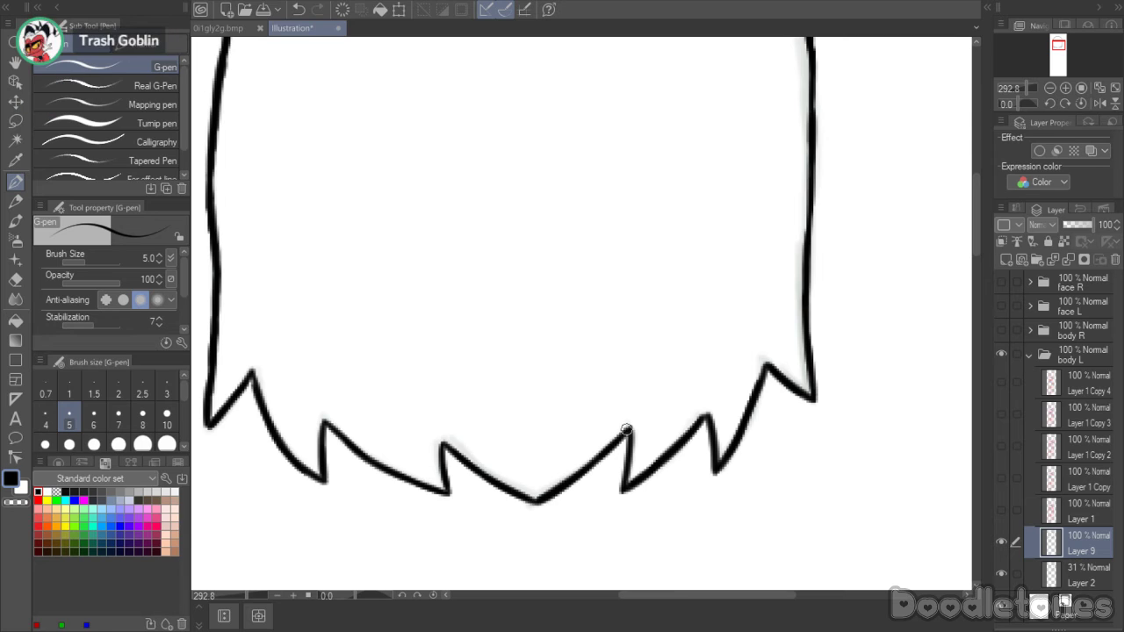
drag(445, 446, 536, 499)
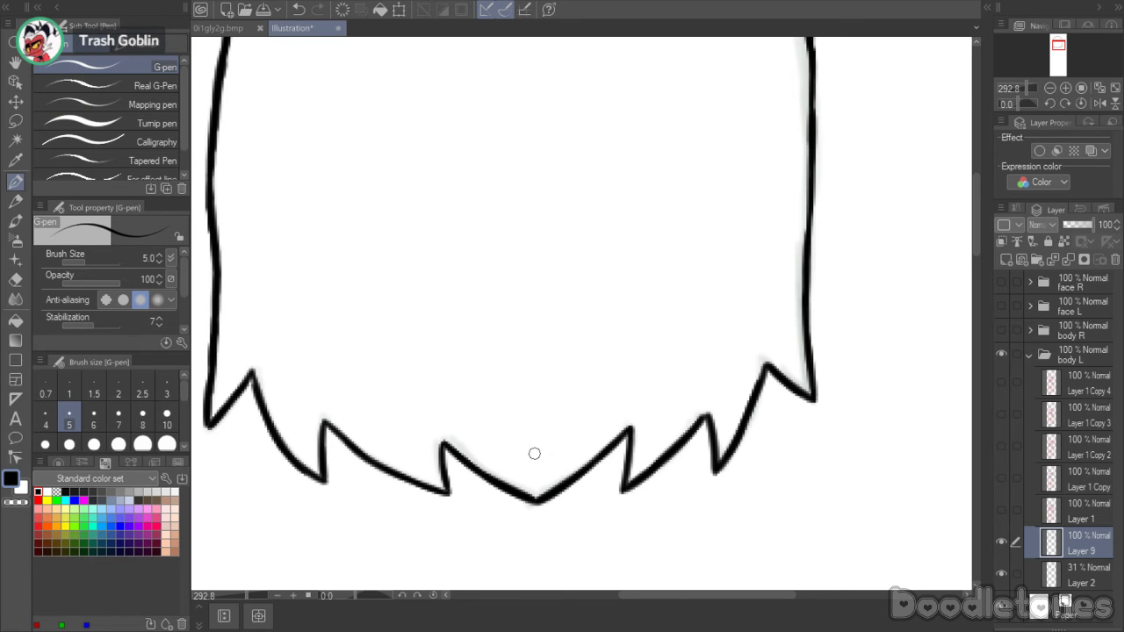
scroll(534, 453, down, 5)
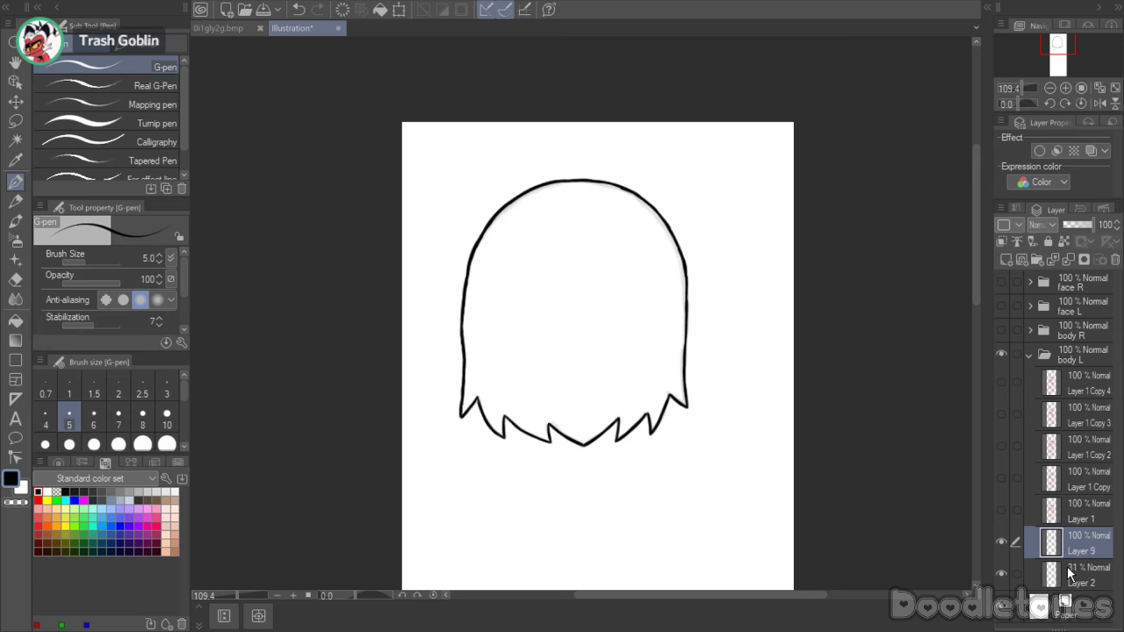
- Delete the faded hair sketch layer, Layer 2
click(1068, 566)
click(1116, 260)
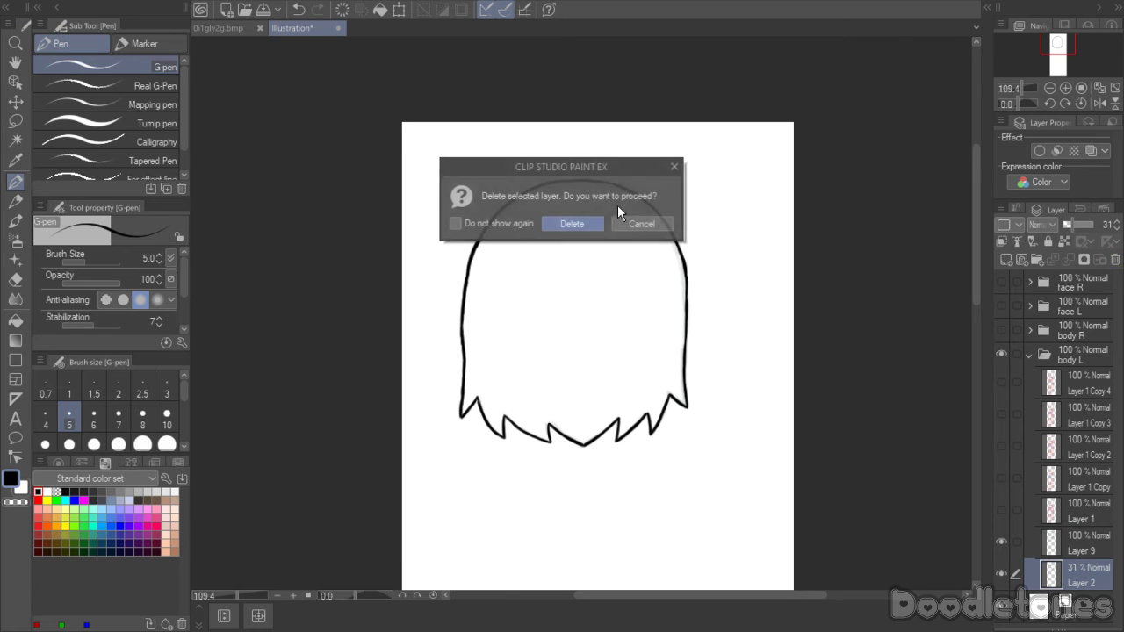
click(571, 224)
- Show the body sketch on Layer 1 together with the hair line art on Layer 9
scroll(972, 409, up, 1)
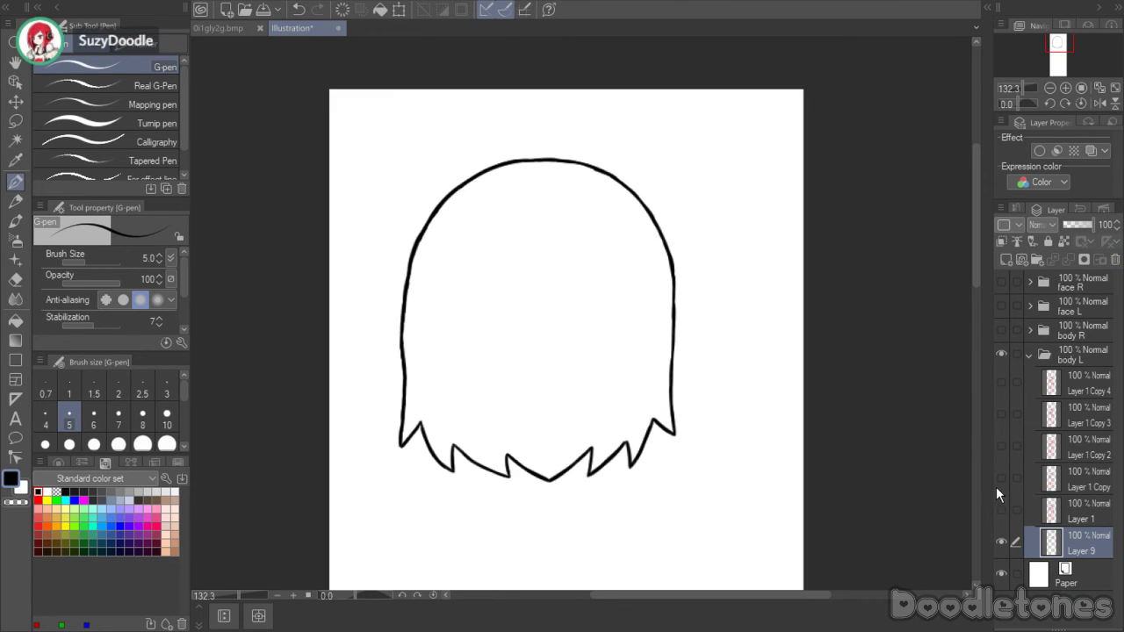
click(1001, 542)
click(1001, 509)
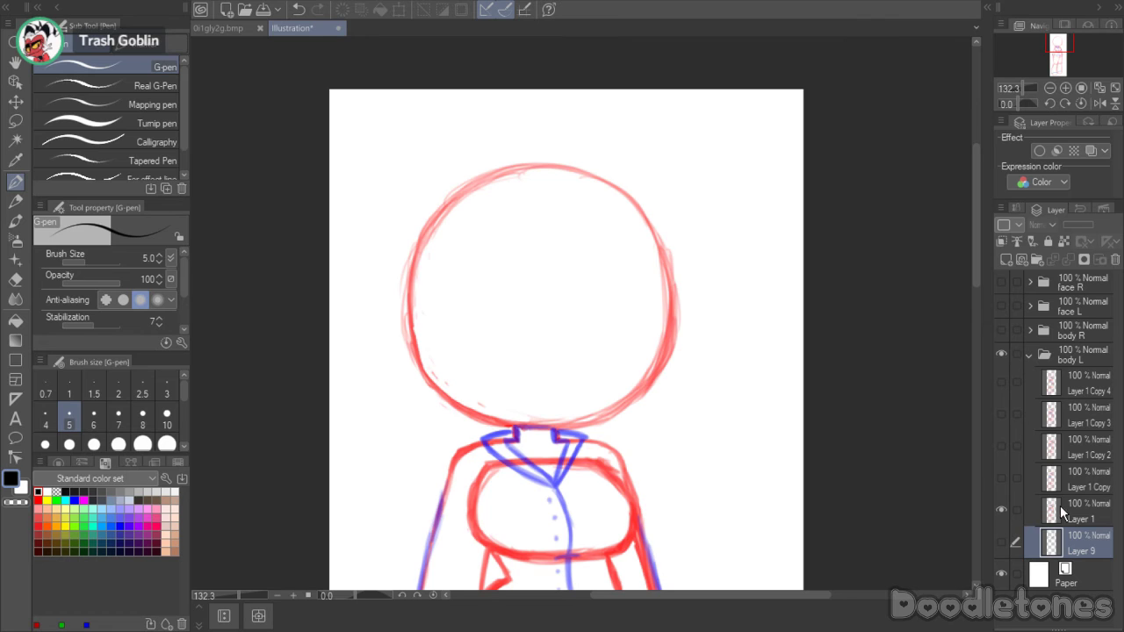
click(1002, 542)
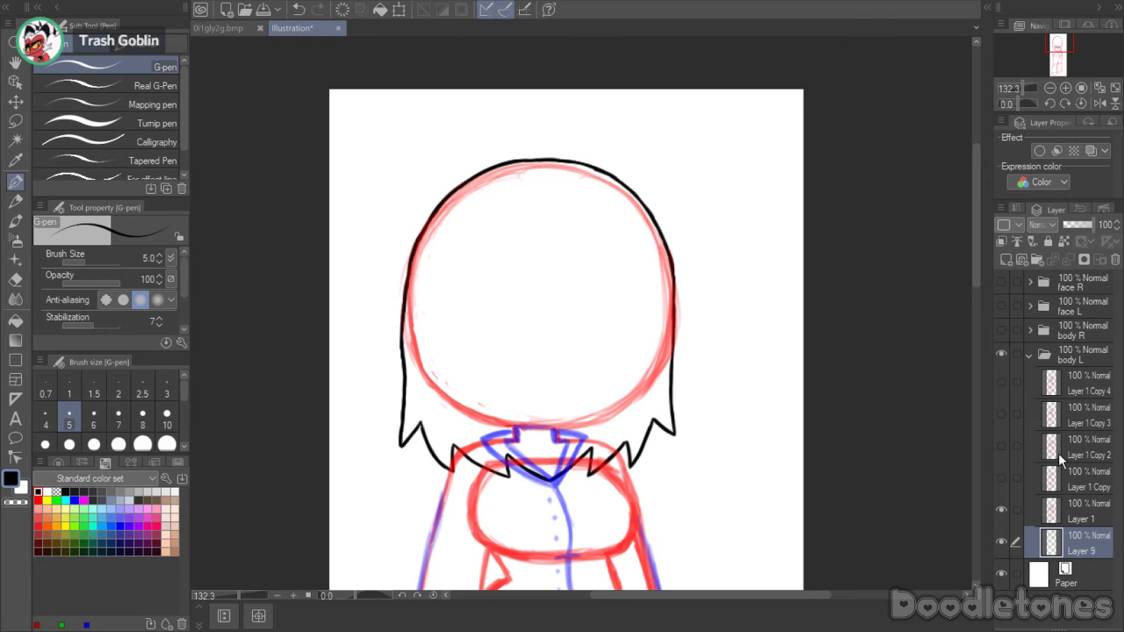
- Add a new layer above Layer 1 and lower Layer 1's opacity to 38%
click(1064, 510)
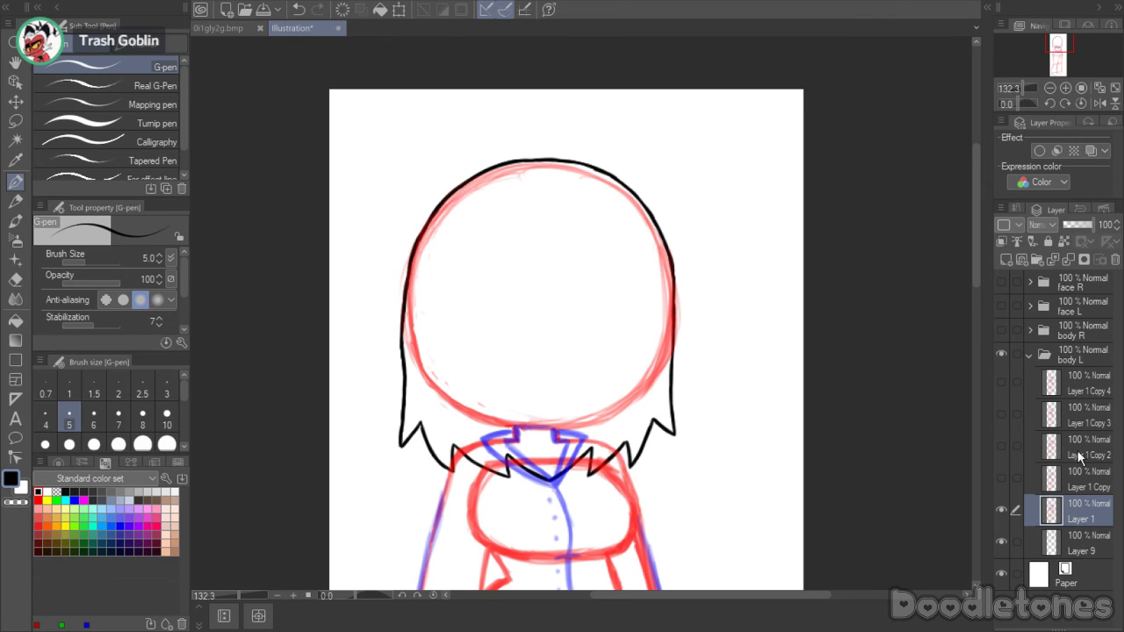
click(1008, 259)
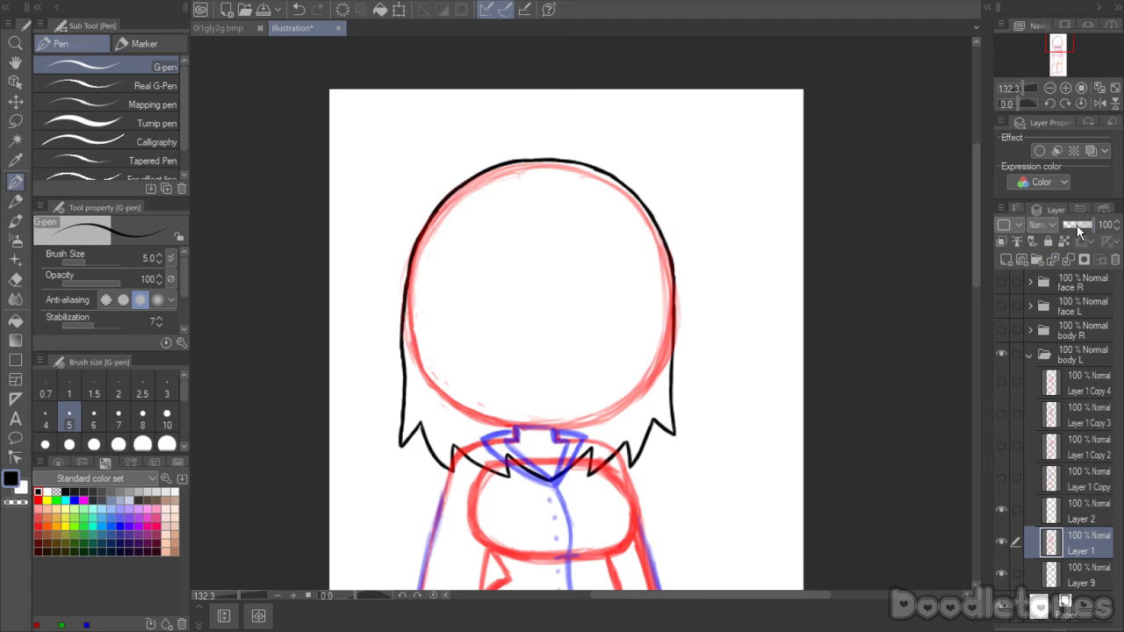
drag(1077, 225, 1075, 227)
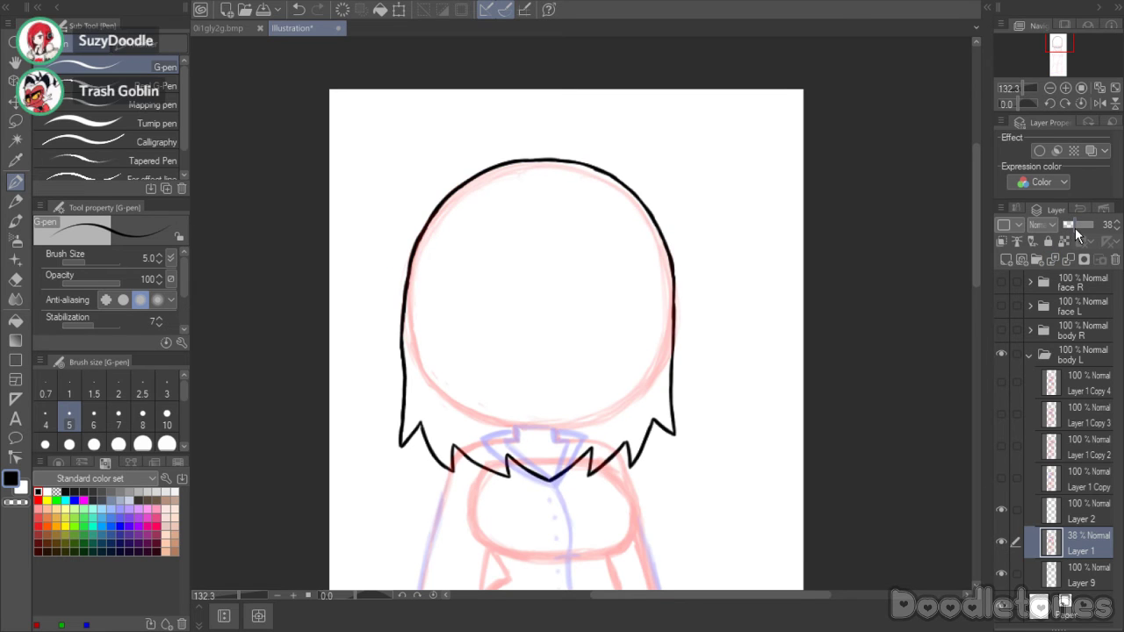
- Ink the top and both sides of the head outline on Layer 2 with the G-pen, following the sketched circle
click(1063, 511)
scroll(565, 175, up, 2)
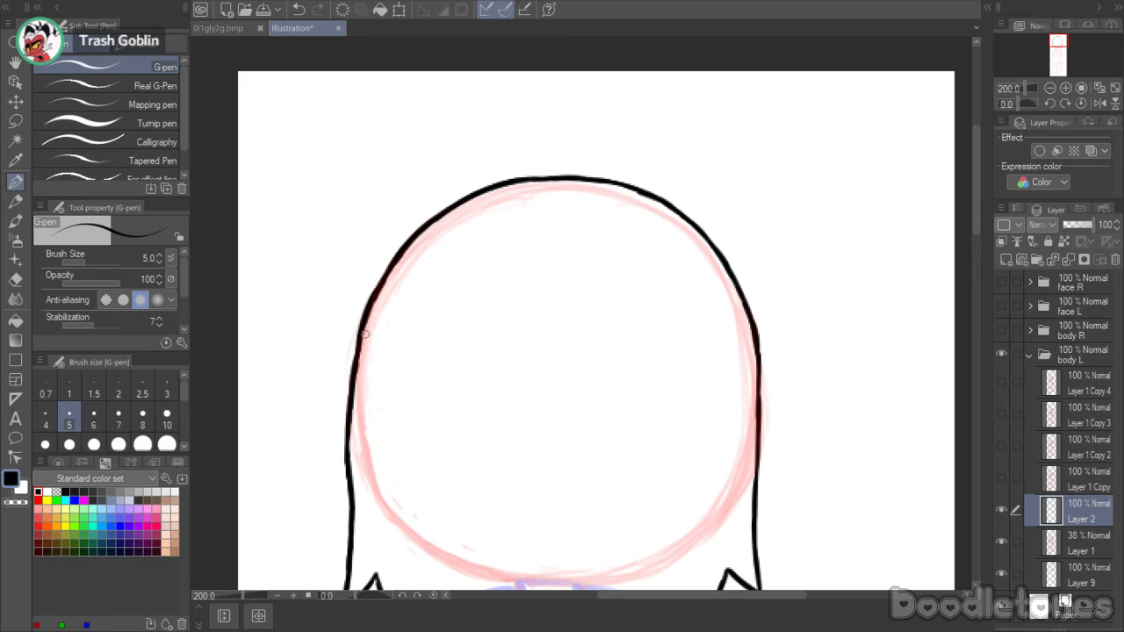
mouse_move(365, 334)
mouse_down()
mouse_move(426, 231)
mouse_move(412, 248)
mouse_move(459, 207)
mouse_move(427, 236)
mouse_move(483, 195)
mouse_move(456, 210)
mouse_move(562, 180)
mouse_up()
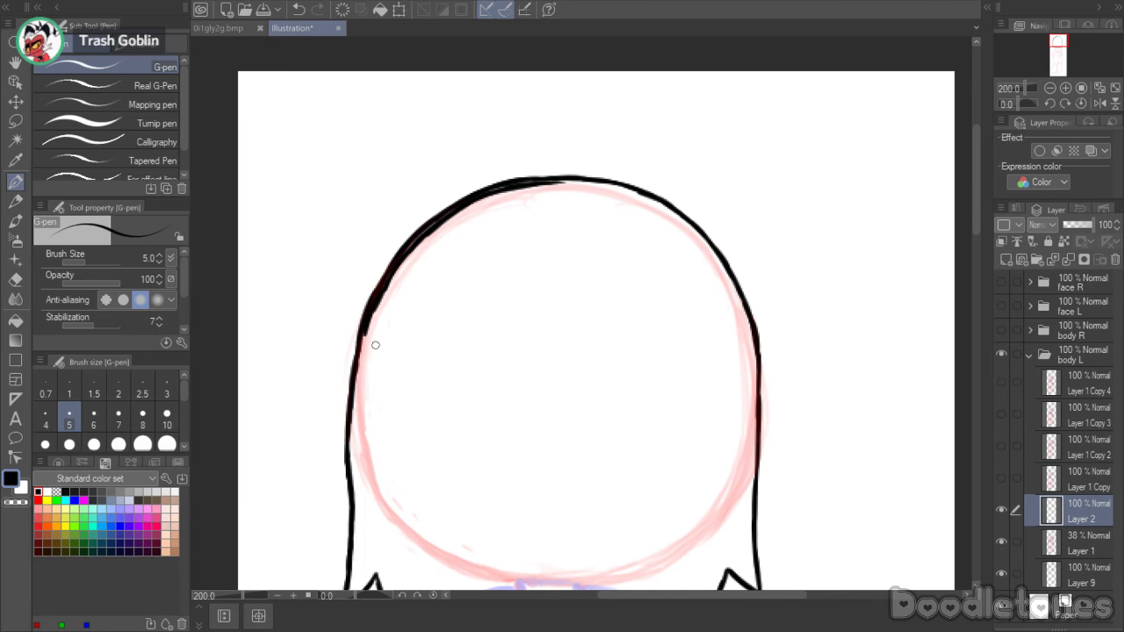
mouse_move(367, 330)
mouse_down()
mouse_move(360, 436)
mouse_move(354, 415)
mouse_move(397, 518)
mouse_up()
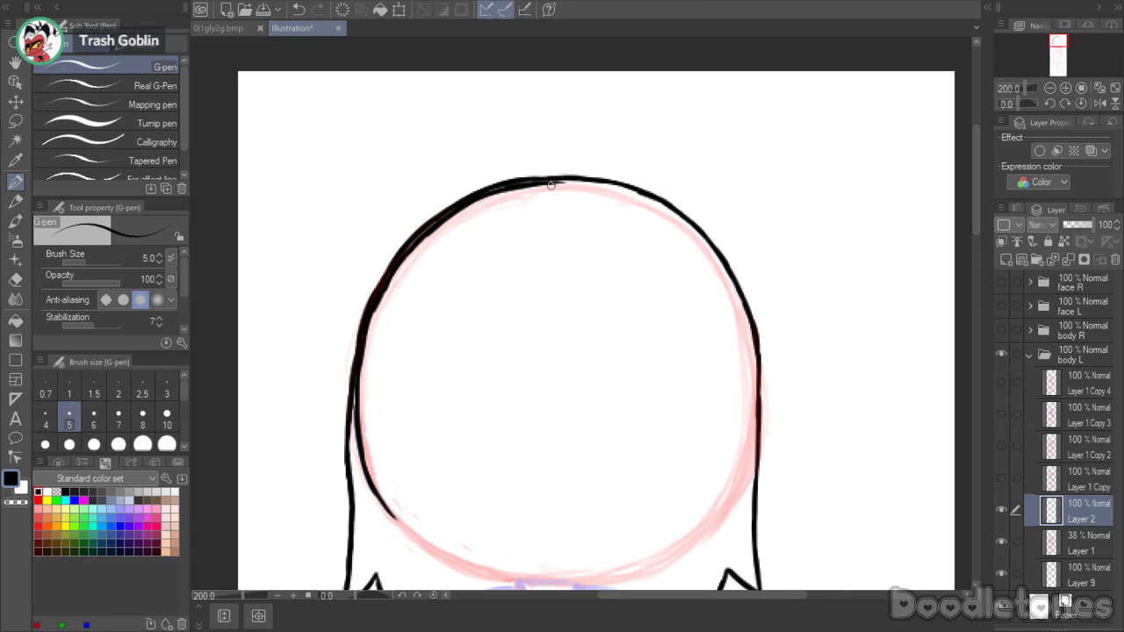
mouse_move(551, 184)
mouse_down()
mouse_move(624, 193)
mouse_move(682, 225)
mouse_move(719, 266)
mouse_move(707, 251)
mouse_move(743, 320)
mouse_up()
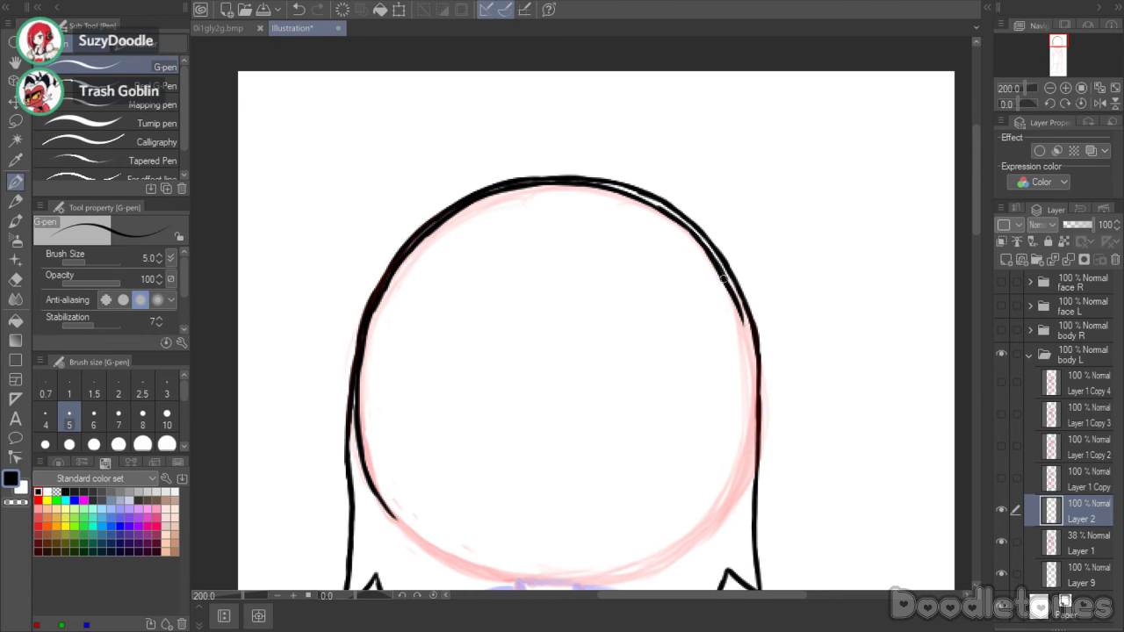
mouse_move(720, 274)
mouse_down()
mouse_move(750, 348)
mouse_move(748, 337)
mouse_move(744, 323)
mouse_move(761, 407)
mouse_up()
drag(978, 225, 977, 239)
drag(753, 296, 761, 349)
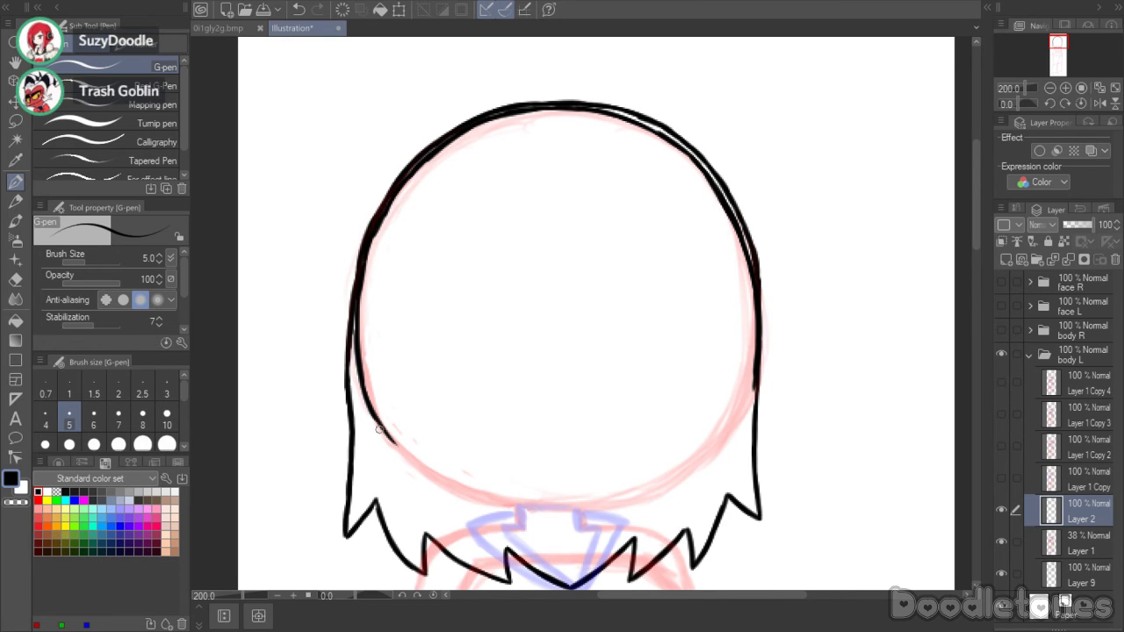
- Ink the lower curve of the head to close the outline, and check it by toggling the visibility of the hair on Layer 9
mouse_move(383, 427)
mouse_down()
mouse_move(473, 496)
mouse_move(576, 506)
mouse_up()
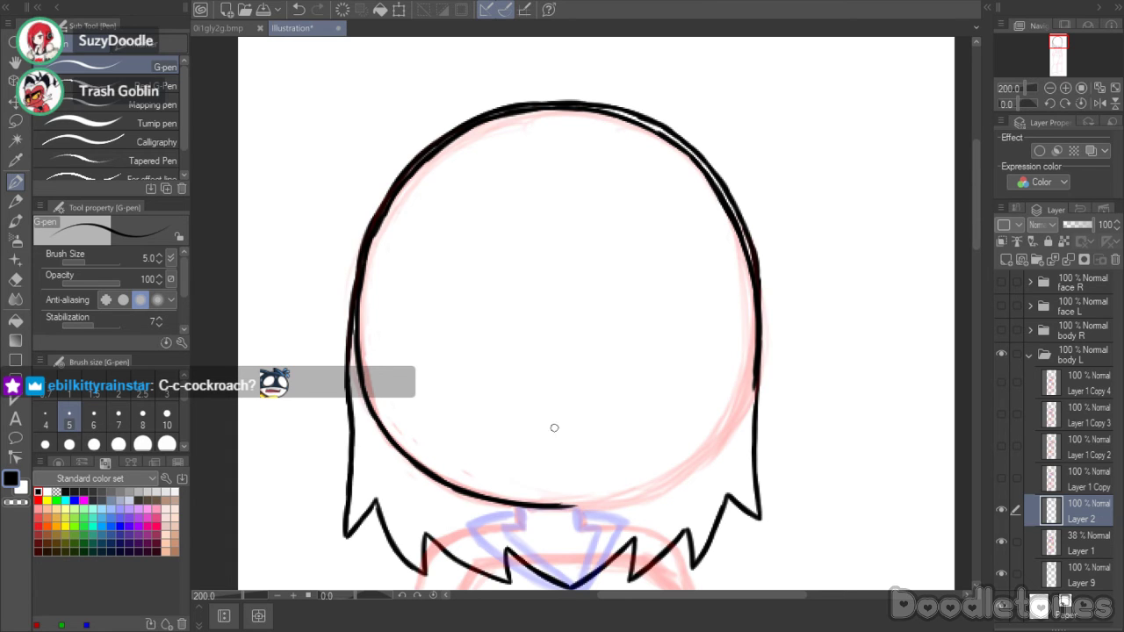
mouse_move(757, 369)
mouse_down()
mouse_move(746, 413)
mouse_move(710, 459)
mouse_up()
drag(742, 420, 673, 483)
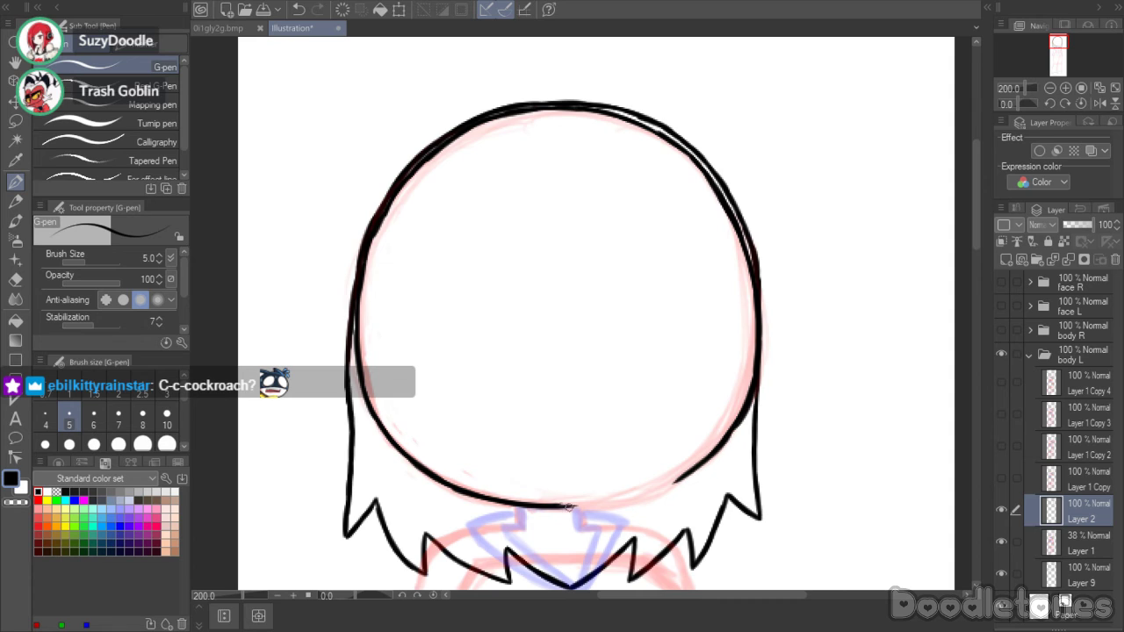
mouse_move(557, 507)
mouse_down()
mouse_move(662, 490)
mouse_move(628, 498)
mouse_move(665, 484)
mouse_up()
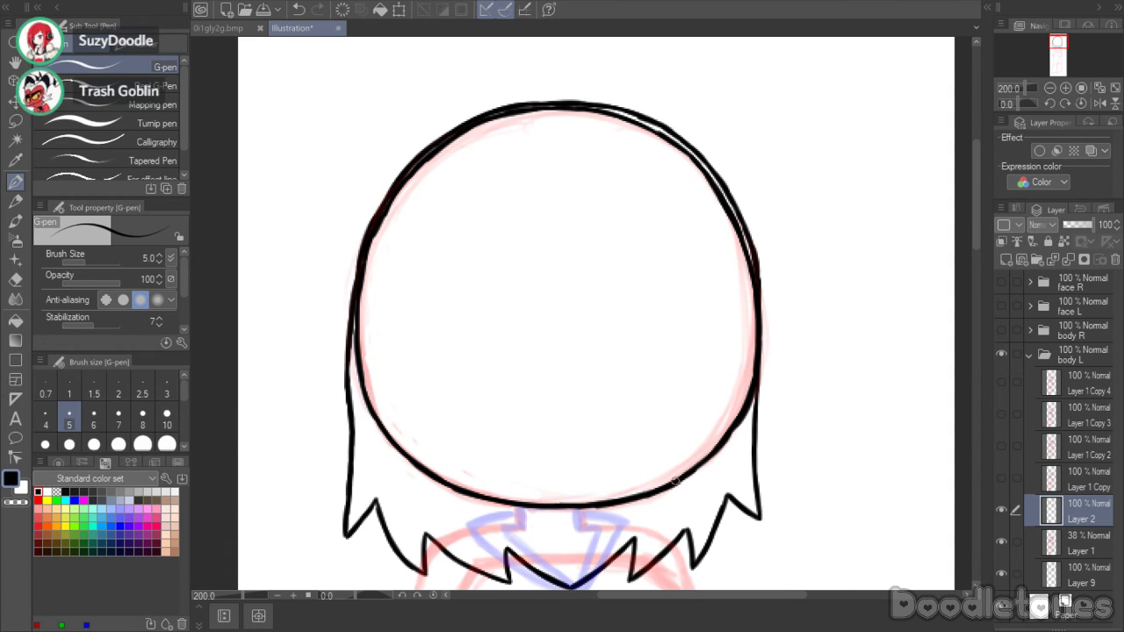
click(15, 278)
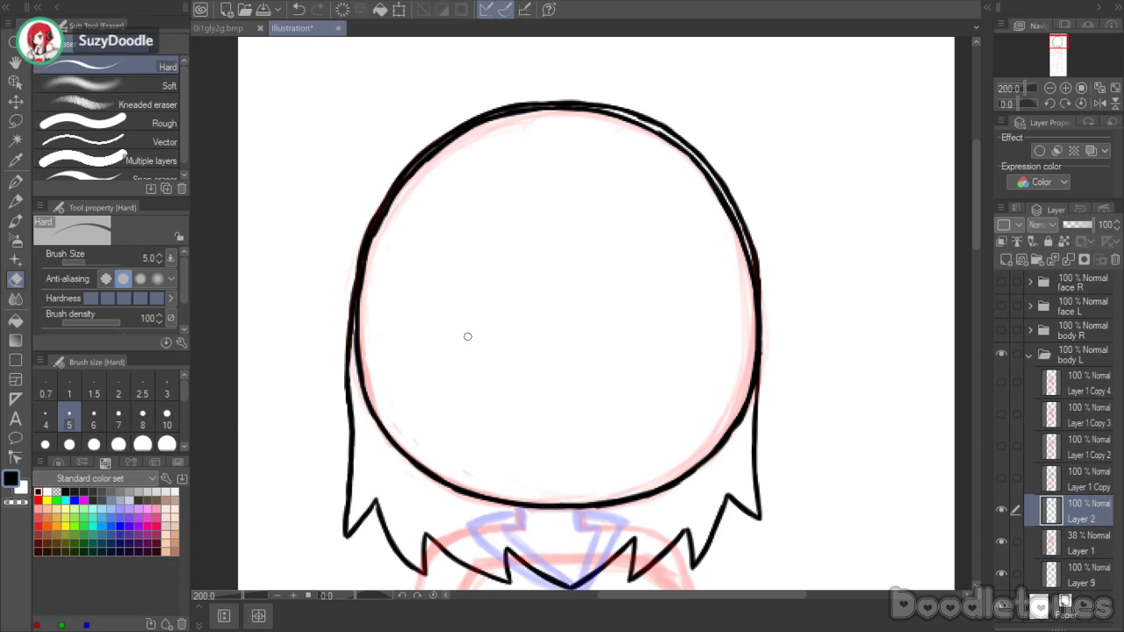
key(p)
drag(736, 424, 687, 475)
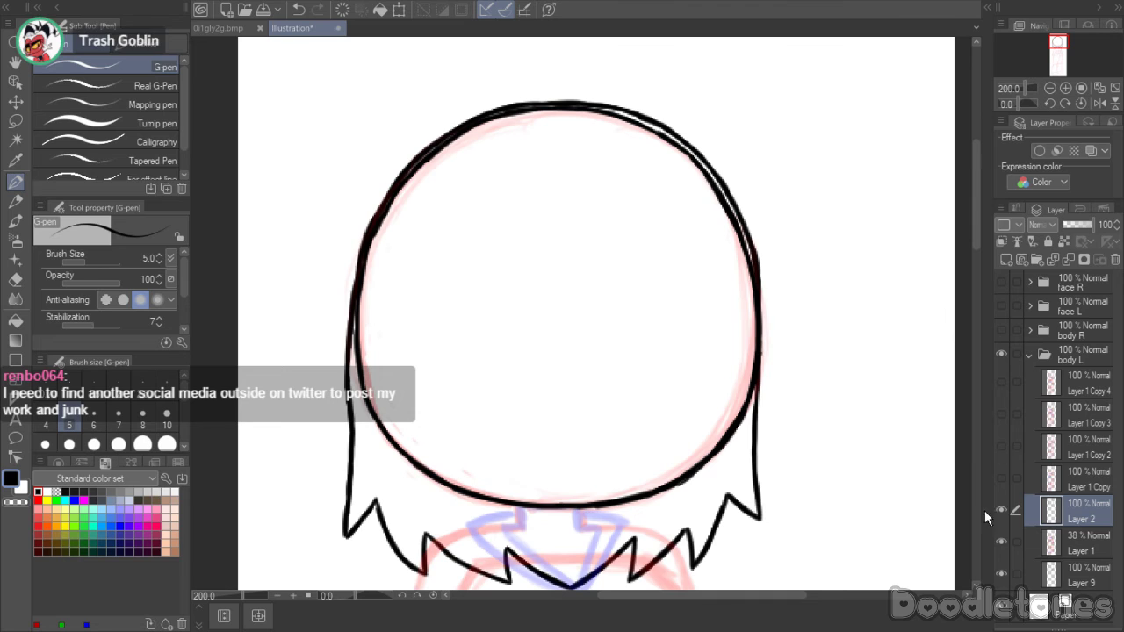
click(1001, 573)
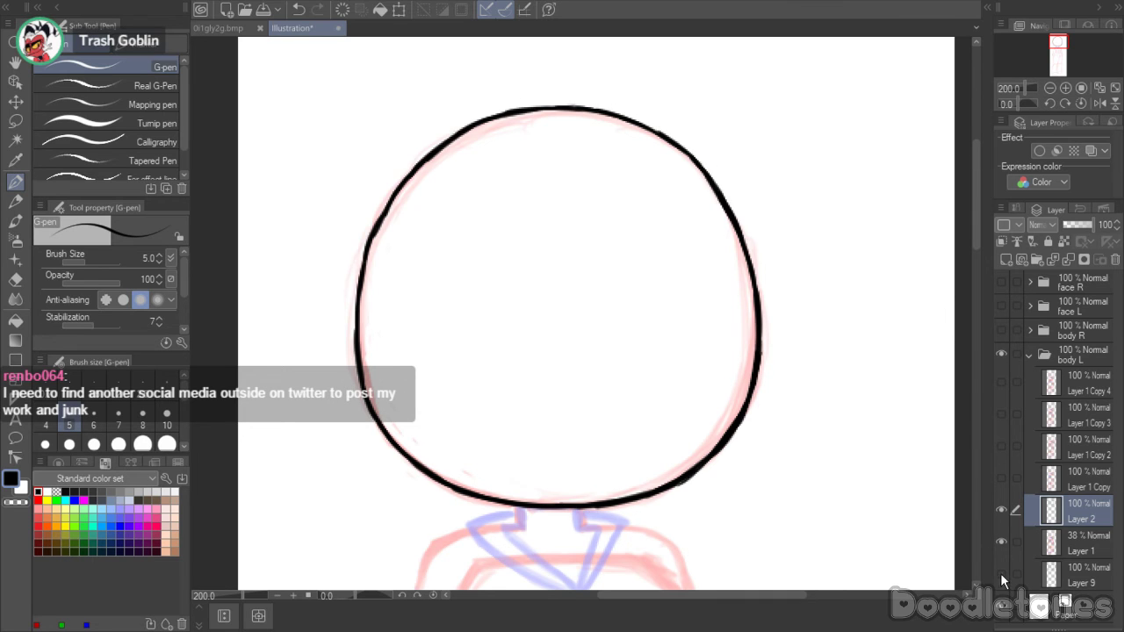
click(1001, 573)
click(1000, 575)
click(1000, 575)
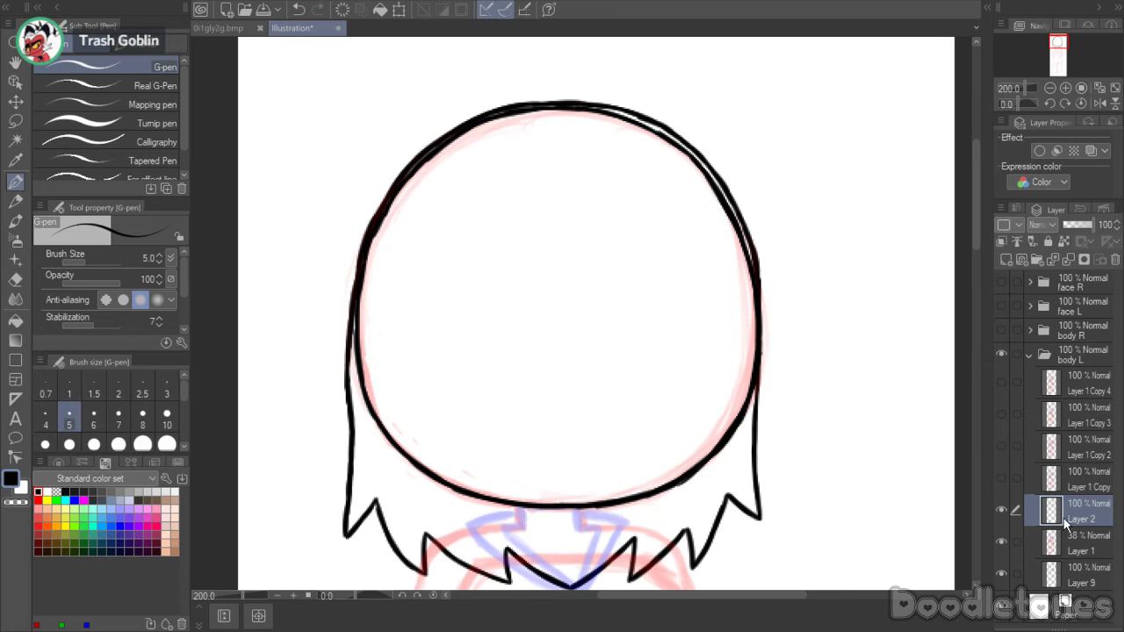
- Ink the short neck lines and the pointed shirt collar below the head with the G-pen on Layer 2
drag(974, 237, 972, 268)
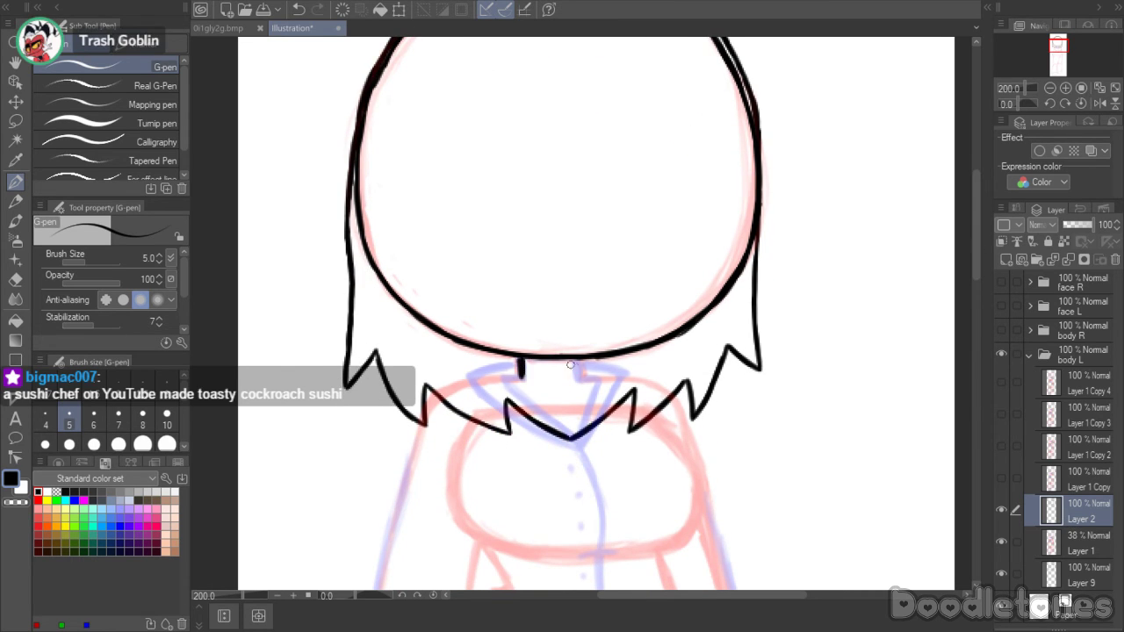
drag(575, 356, 576, 377)
mouse_move(471, 379)
mouse_down()
mouse_move(522, 362)
mouse_move(488, 395)
mouse_move(579, 453)
mouse_move(626, 373)
mouse_move(578, 368)
mouse_move(624, 375)
mouse_up()
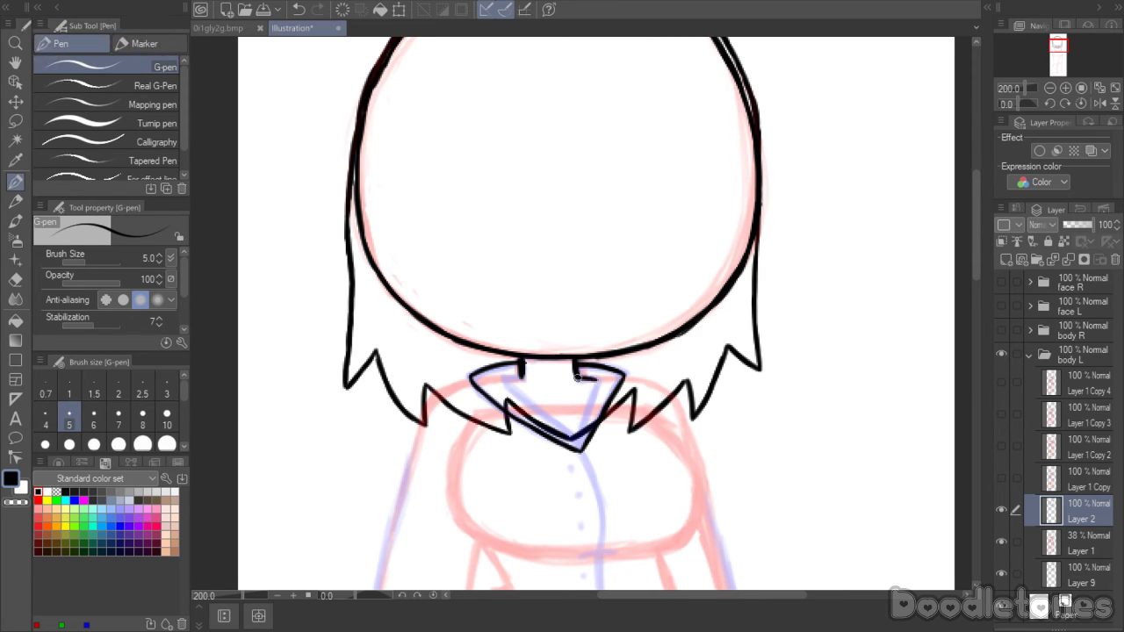
drag(507, 379, 575, 444)
mouse_move(531, 400)
mouse_down()
mouse_move(578, 448)
mouse_move(600, 377)
mouse_up()
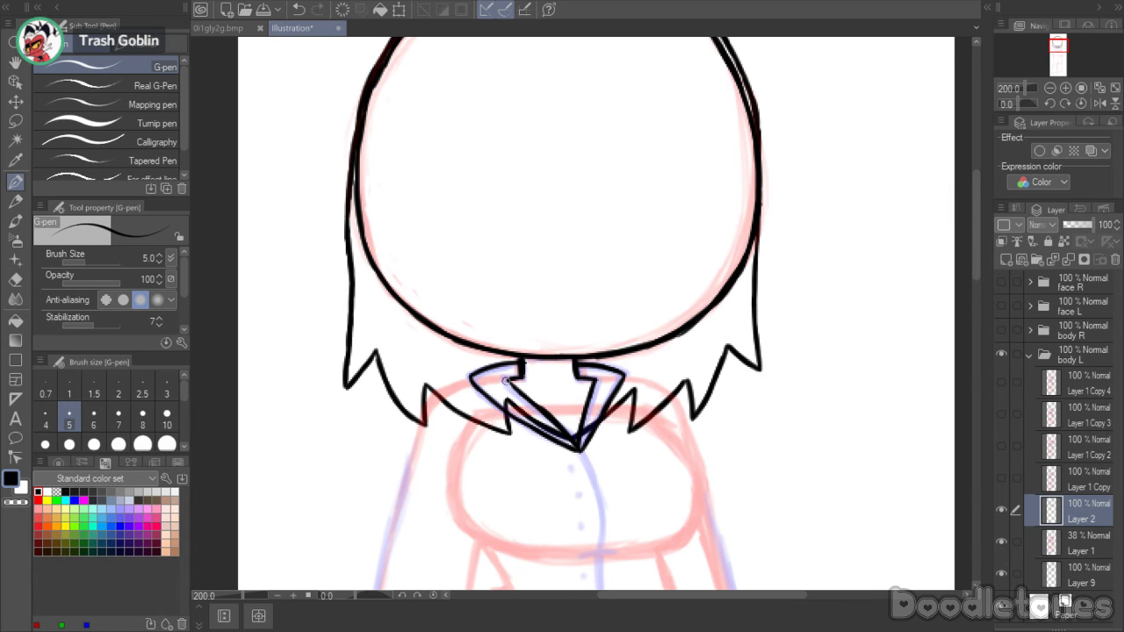
drag(506, 381, 548, 418)
- Hide the hair on Layer 9 and ink the left and right side curves of the chest on Layer 2
click(1002, 575)
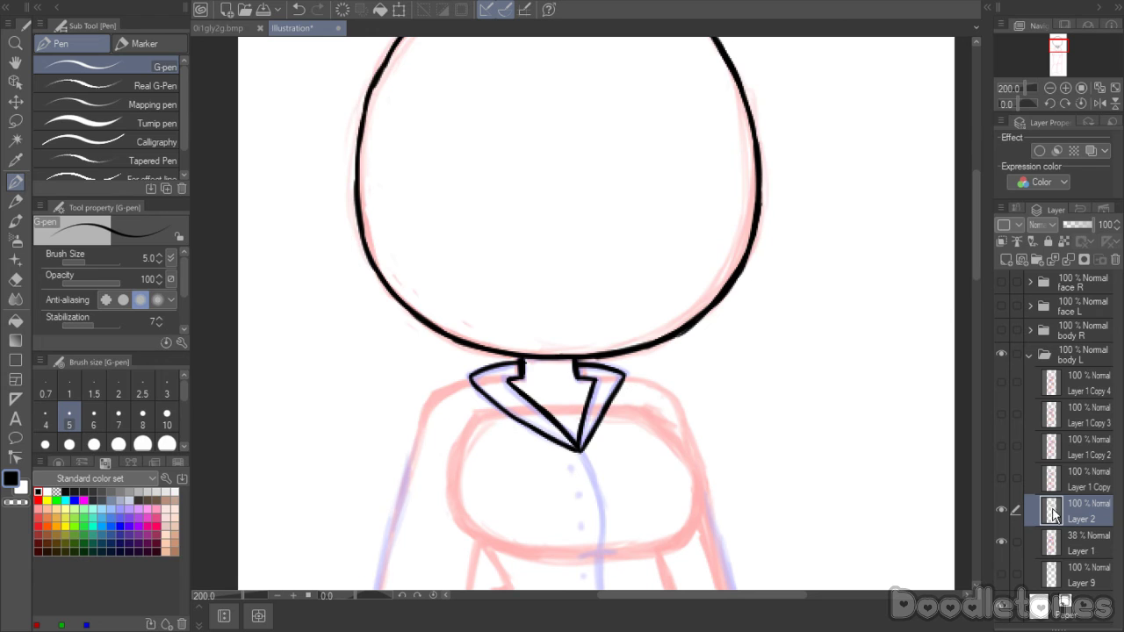
mouse_move(973, 249)
mouse_down()
mouse_move(978, 286)
mouse_move(975, 256)
mouse_up()
mouse_move(648, 284)
mouse_down()
mouse_move(677, 312)
mouse_move(697, 374)
mouse_move(695, 347)
mouse_move(689, 395)
mouse_move(696, 381)
mouse_move(643, 410)
mouse_up()
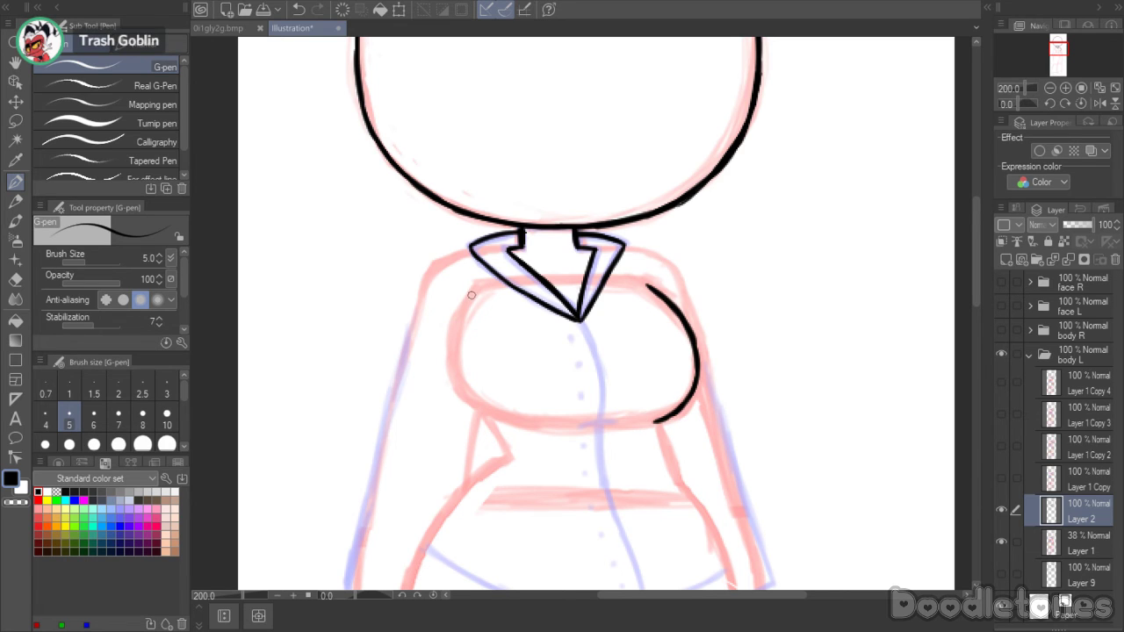
mouse_move(471, 295)
mouse_down()
mouse_move(453, 346)
mouse_move(459, 318)
mouse_move(471, 398)
mouse_move(456, 368)
mouse_move(502, 413)
mouse_move(473, 400)
mouse_move(521, 417)
mouse_move(611, 423)
mouse_up()
- Ink the curved centre line of the shirt from the collar point down to the hem
mouse_move(578, 323)
mouse_down()
mouse_move(601, 378)
mouse_move(598, 416)
mouse_up()
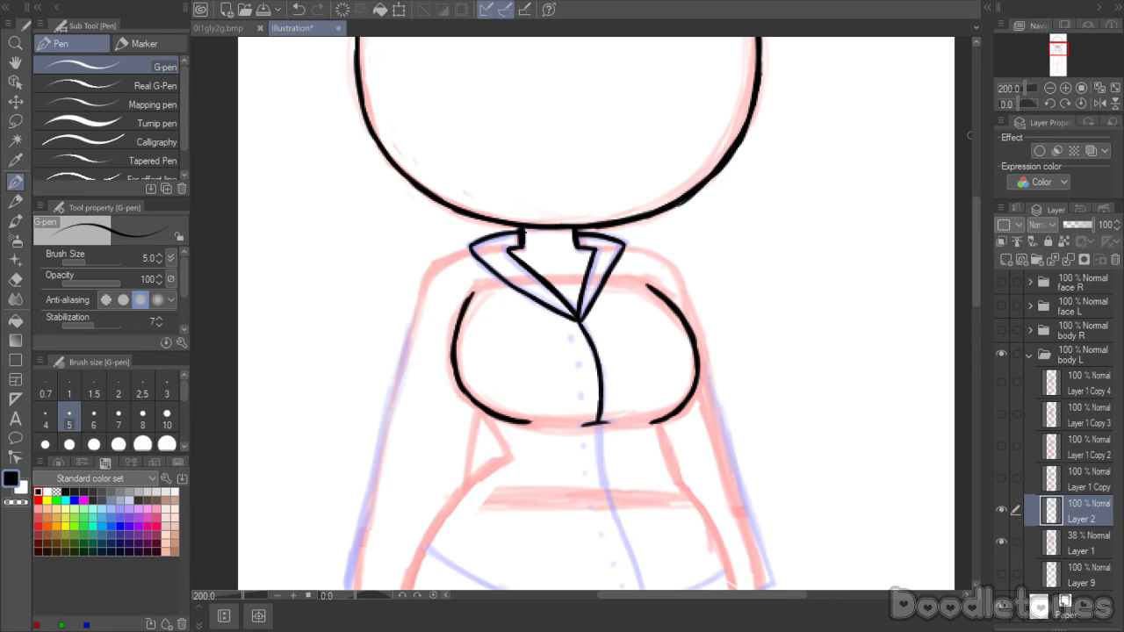
scroll(688, 252, down, 3)
mouse_move(599, 303)
mouse_down()
mouse_move(608, 379)
mouse_move(644, 474)
mouse_up()
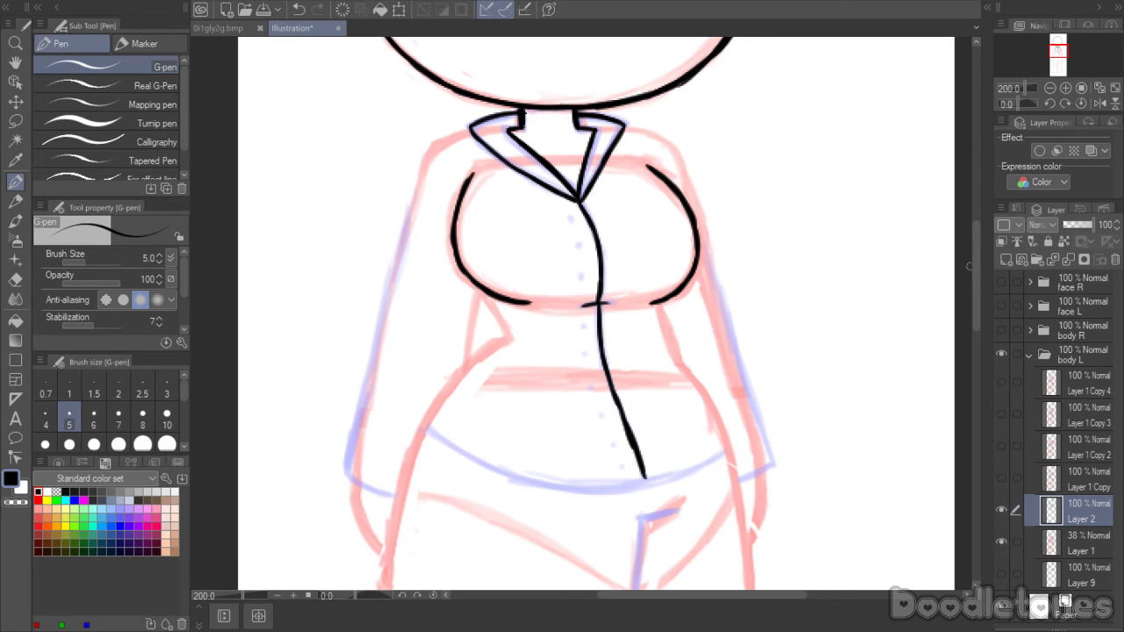
- Ink both sides of the waist and the upper hips below the chest, following the body sketch
scroll(972, 252, up, 2)
scroll(972, 252, down, 1)
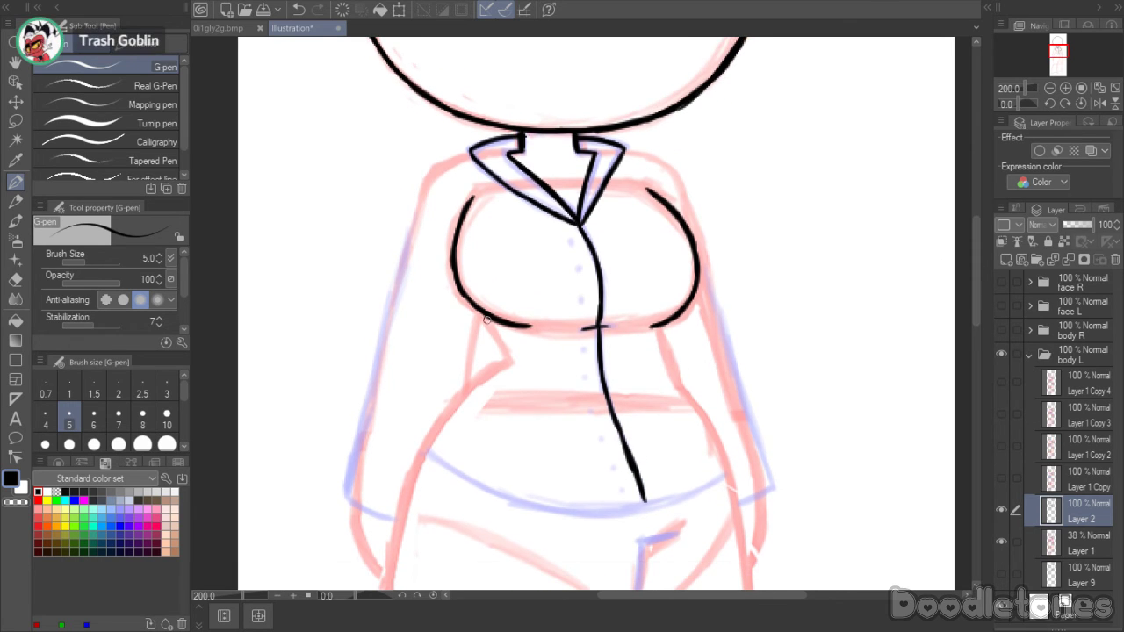
mouse_move(486, 320)
mouse_down()
mouse_move(506, 353)
mouse_move(488, 374)
mouse_up()
drag(428, 447, 504, 362)
drag(662, 333, 713, 431)
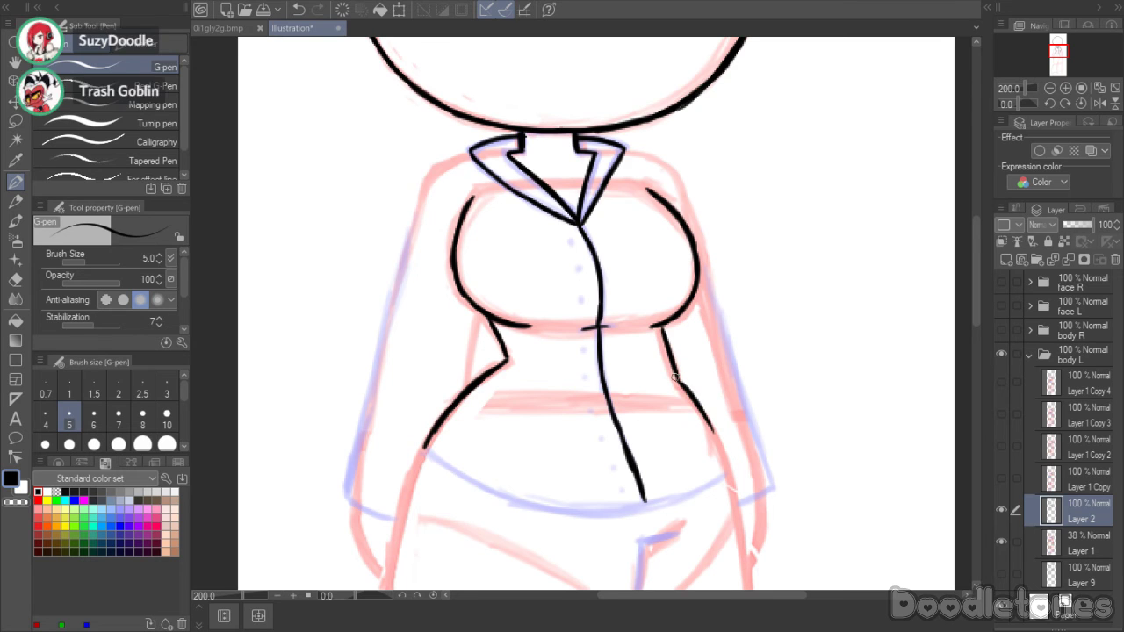
drag(663, 331, 713, 431)
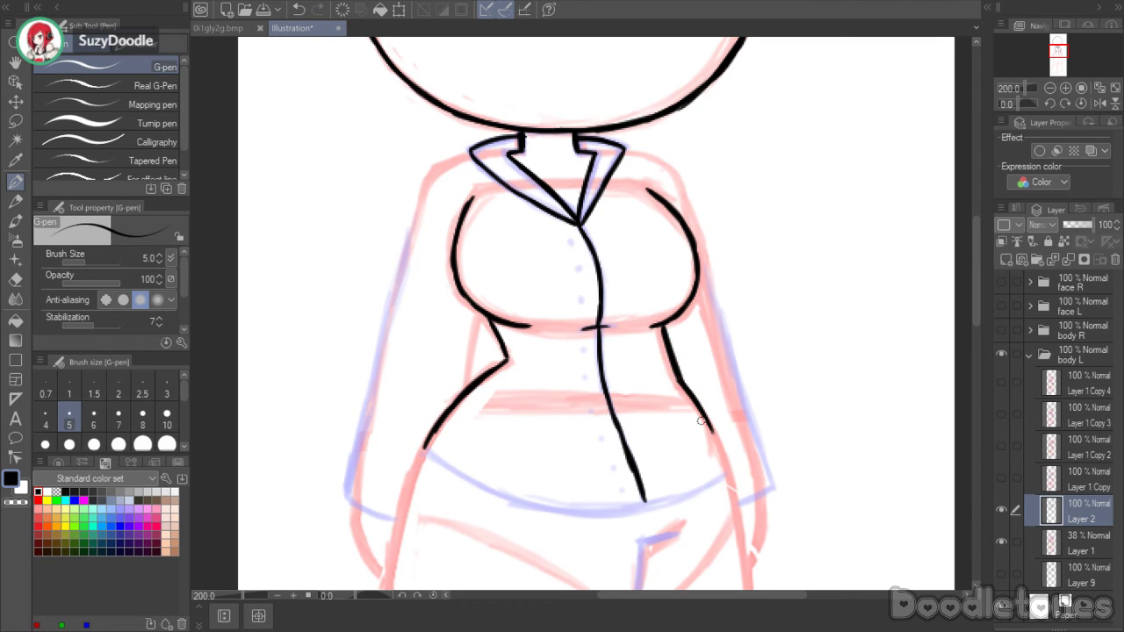
scroll(954, 273, down, 2)
drag(703, 321, 734, 394)
- Ink the outer contour of the left thigh from the hip down to the knee
scroll(926, 258, down, 2)
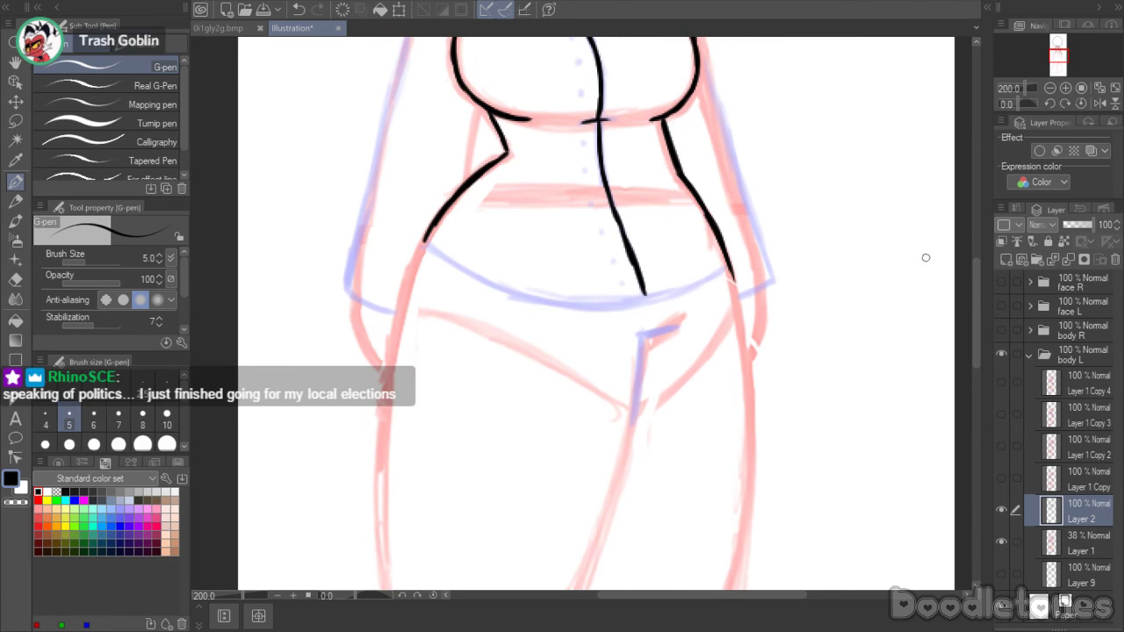
drag(375, 369, 383, 409)
mouse_move(387, 369)
mouse_down()
mouse_move(428, 235)
mouse_move(392, 343)
mouse_up()
drag(412, 271, 379, 453)
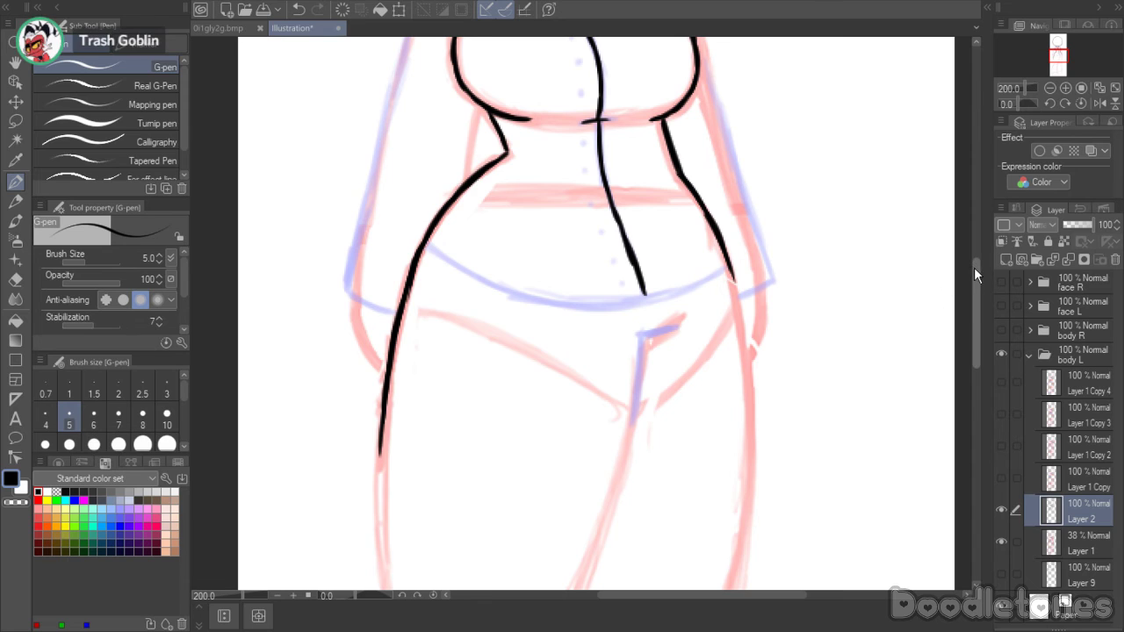
scroll(729, 235, down, 5)
drag(381, 232, 393, 413)
drag(384, 361, 397, 428)
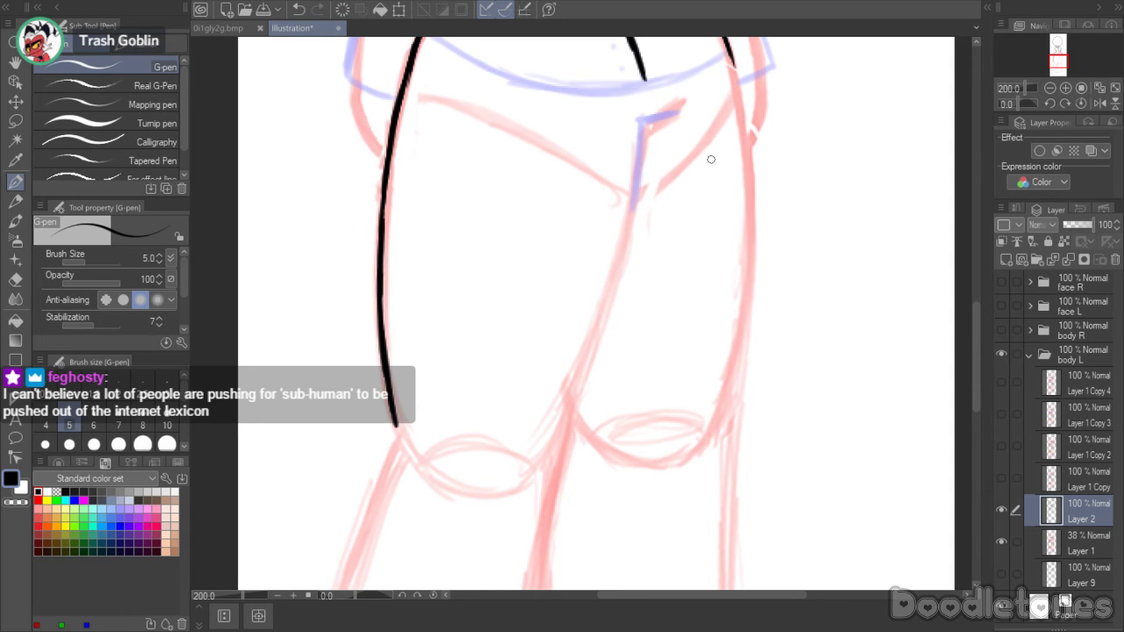
- Ink the outer contour of the right thigh from the hip down past the knee on Layer 2
mouse_move(974, 303)
mouse_down()
mouse_move(974, 321)
mouse_move(974, 303)
mouse_up()
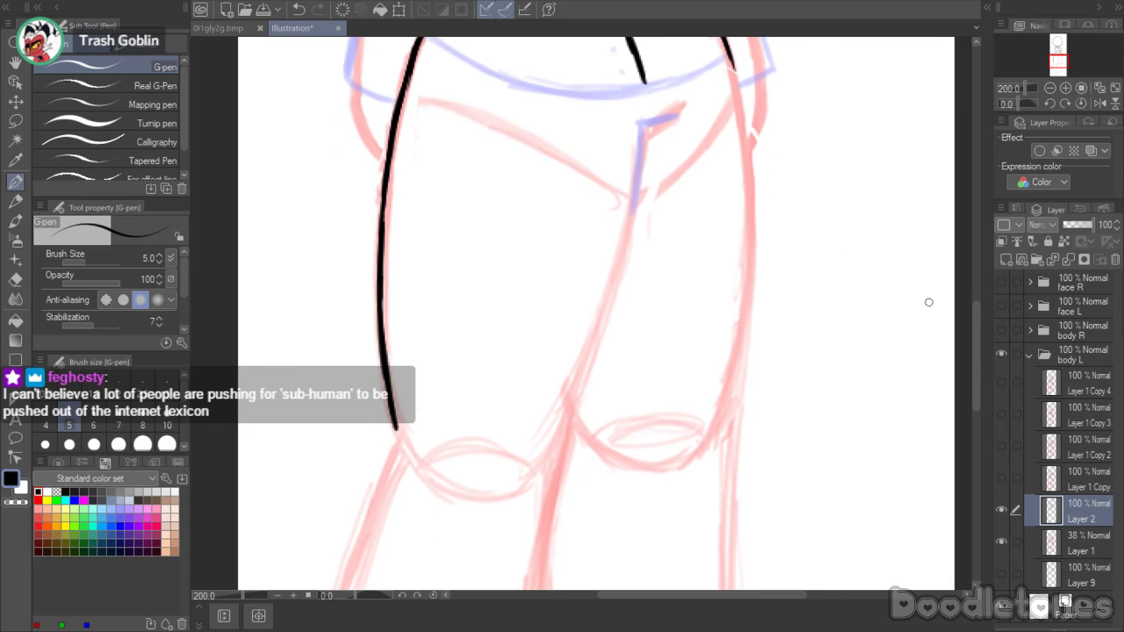
mouse_move(731, 67)
mouse_down()
mouse_move(755, 263)
mouse_move(740, 362)
mouse_up()
mouse_move(753, 264)
mouse_down()
mouse_move(731, 503)
mouse_move(738, 451)
mouse_move(730, 485)
mouse_up()
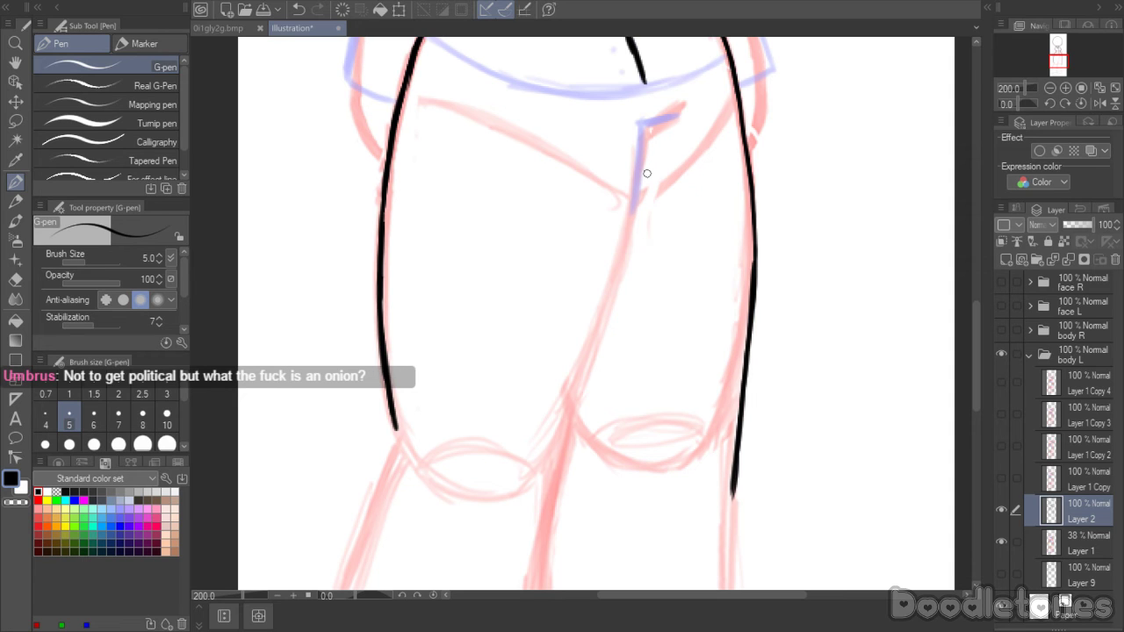
- Ink the short crotch fold and the inner line separating the two thighs down to knee level
mouse_move(644, 124)
mouse_down()
mouse_move(677, 116)
mouse_move(644, 125)
mouse_move(675, 117)
mouse_move(646, 124)
mouse_move(602, 336)
mouse_up()
drag(619, 272, 567, 464)
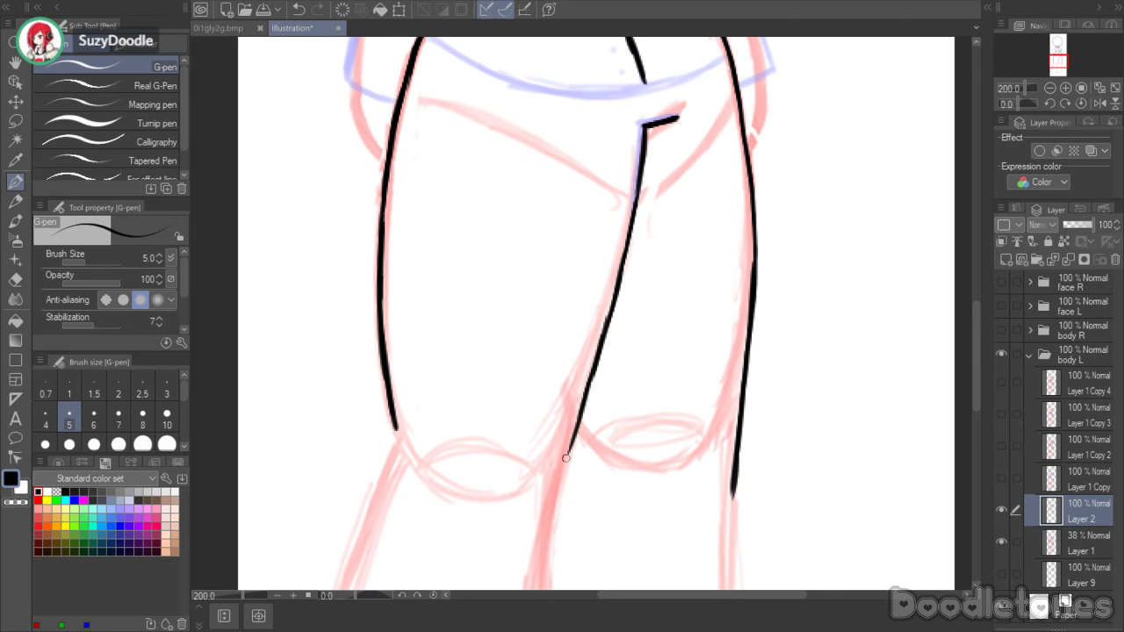
drag(586, 392, 562, 472)
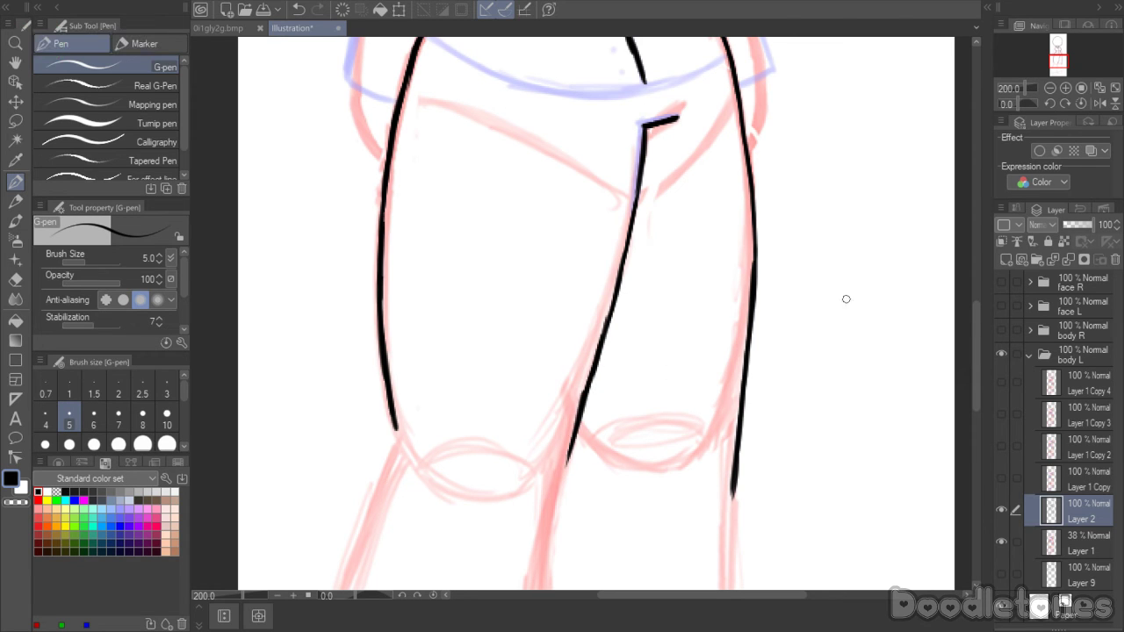
- Continue the dividing line between the lower legs down to the feet, trimming its rough edge with the Hard eraser
mouse_move(970, 333)
mouse_down()
mouse_move(978, 262)
mouse_move(970, 378)
mouse_up()
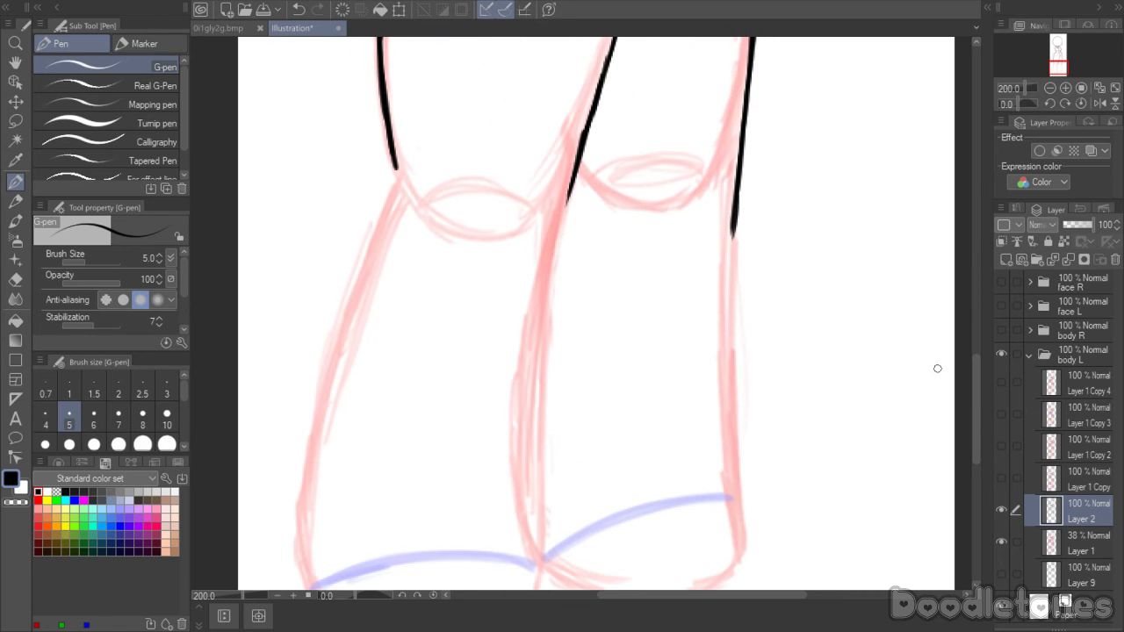
drag(569, 201, 545, 331)
drag(553, 267, 539, 367)
drag(561, 230, 552, 265)
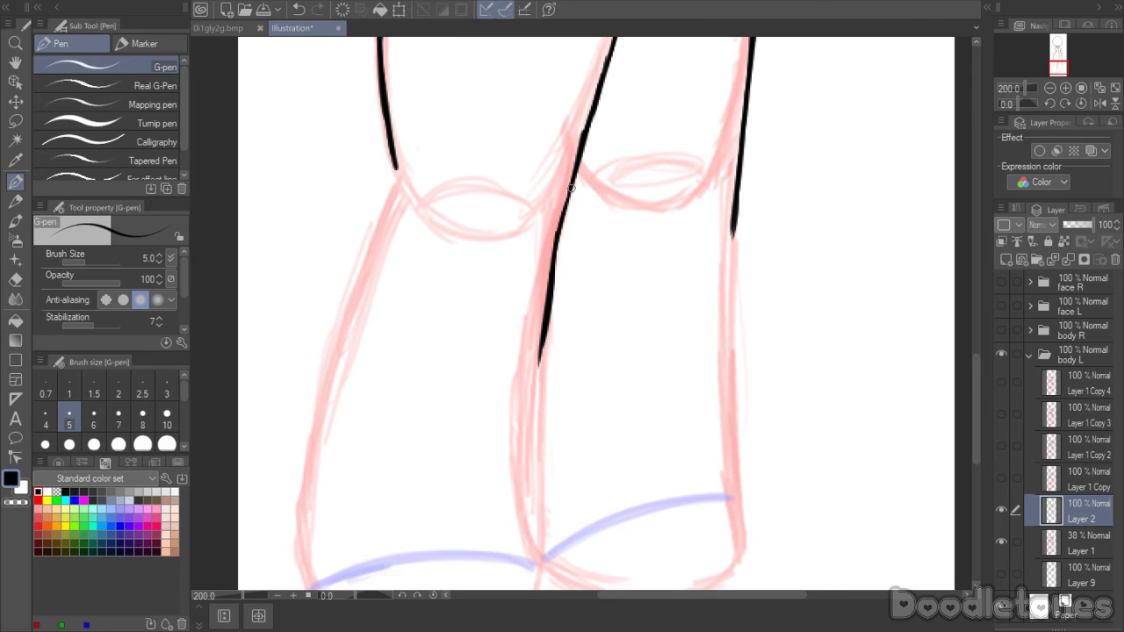
drag(572, 187, 556, 268)
drag(577, 168, 557, 226)
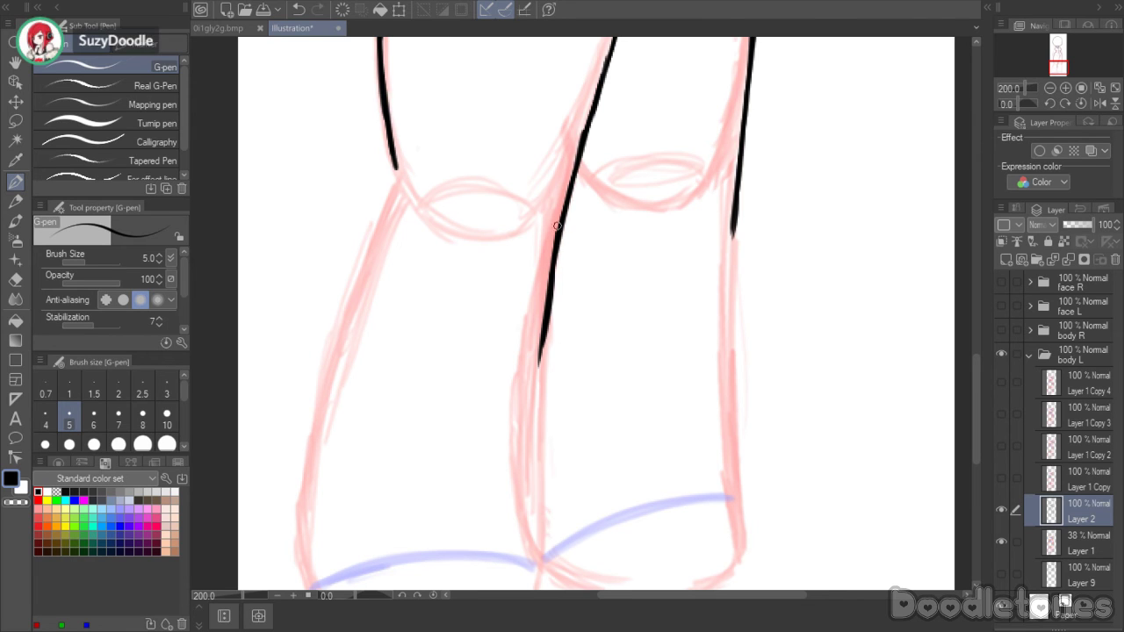
click(16, 281)
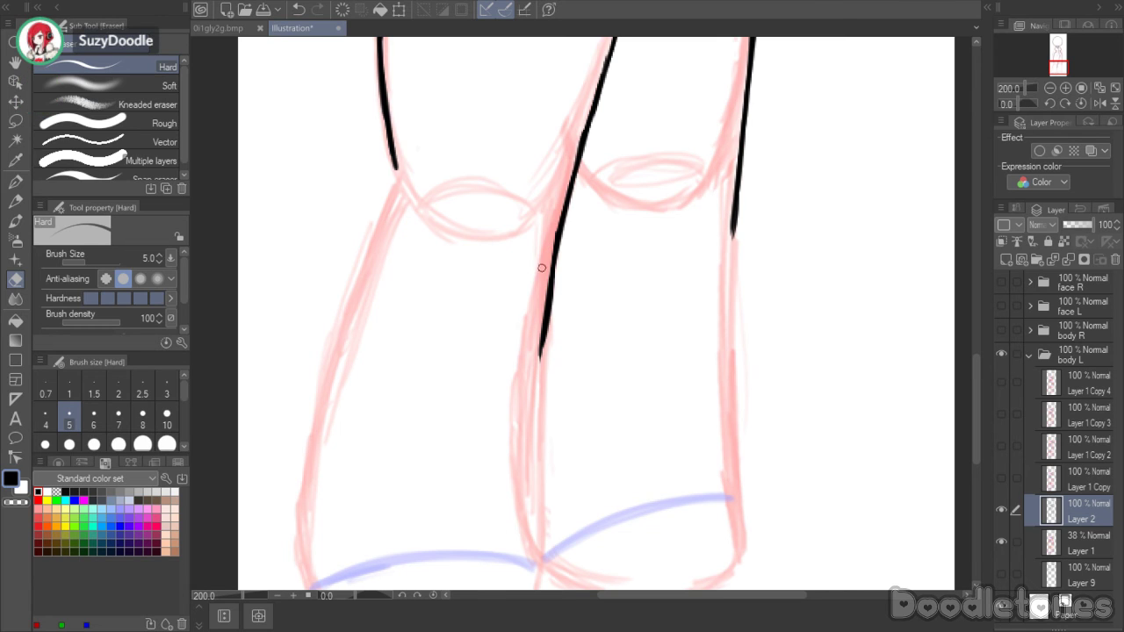
key(p)
drag(542, 354, 541, 555)
- Ink the outer contour of the right lower leg from the knee down to the ankle guide
drag(736, 228, 729, 376)
drag(729, 335, 730, 442)
drag(729, 391, 732, 484)
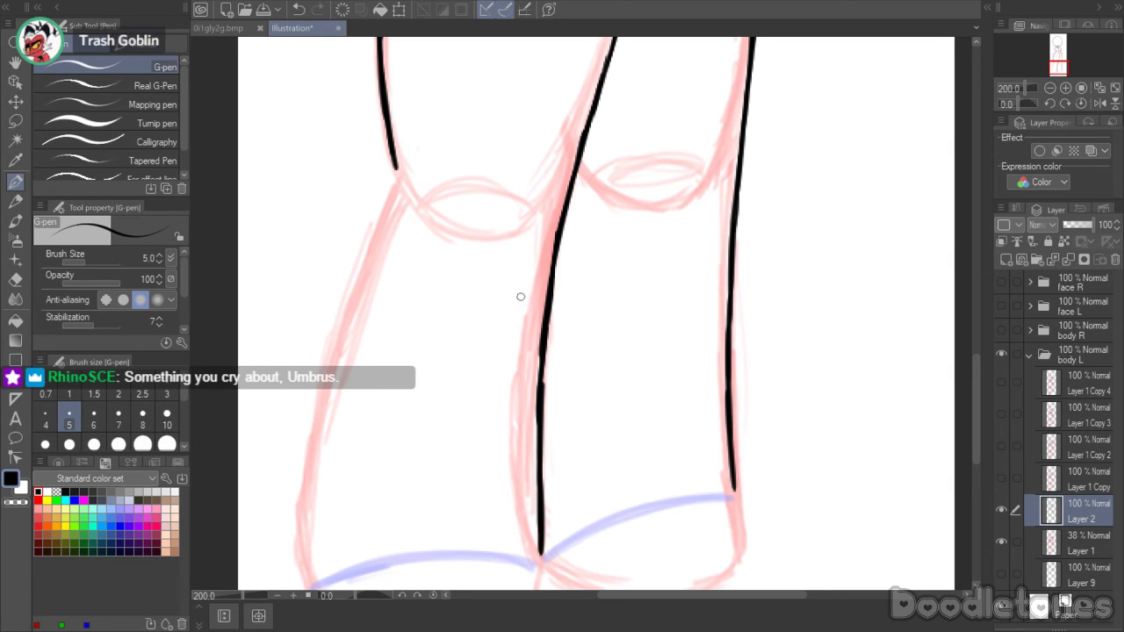
- Ink the outer contour of the left lower leg from the knee to the ankle guide, thinning its thick part with the eraser
drag(392, 170, 368, 253)
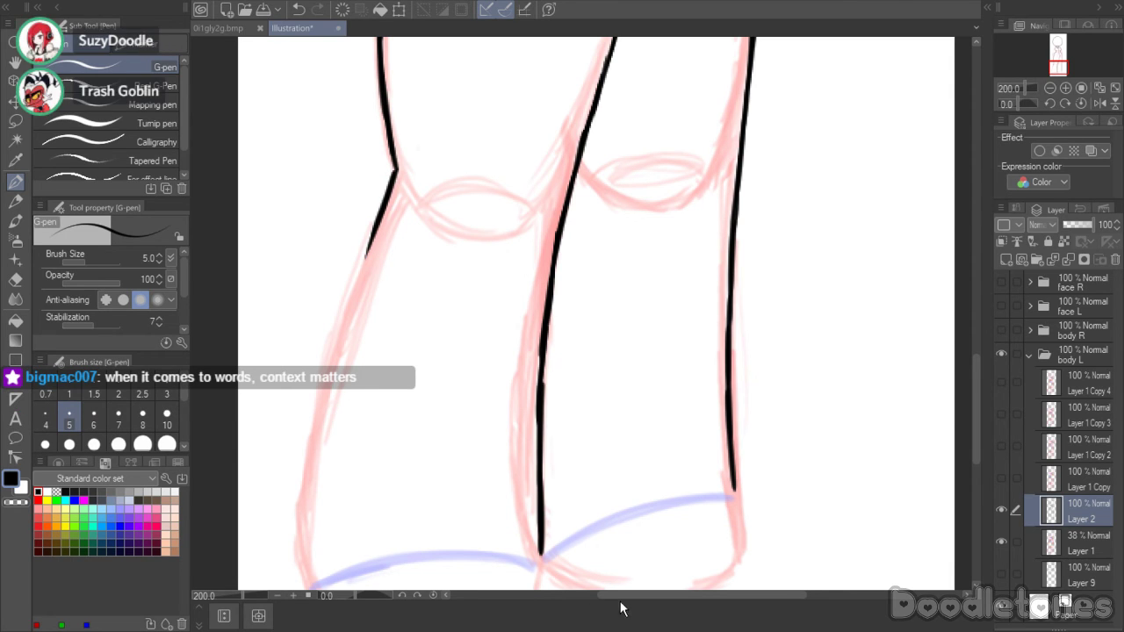
scroll(620, 608, left, 2)
drag(400, 251, 357, 422)
drag(367, 351, 348, 444)
click(15, 278)
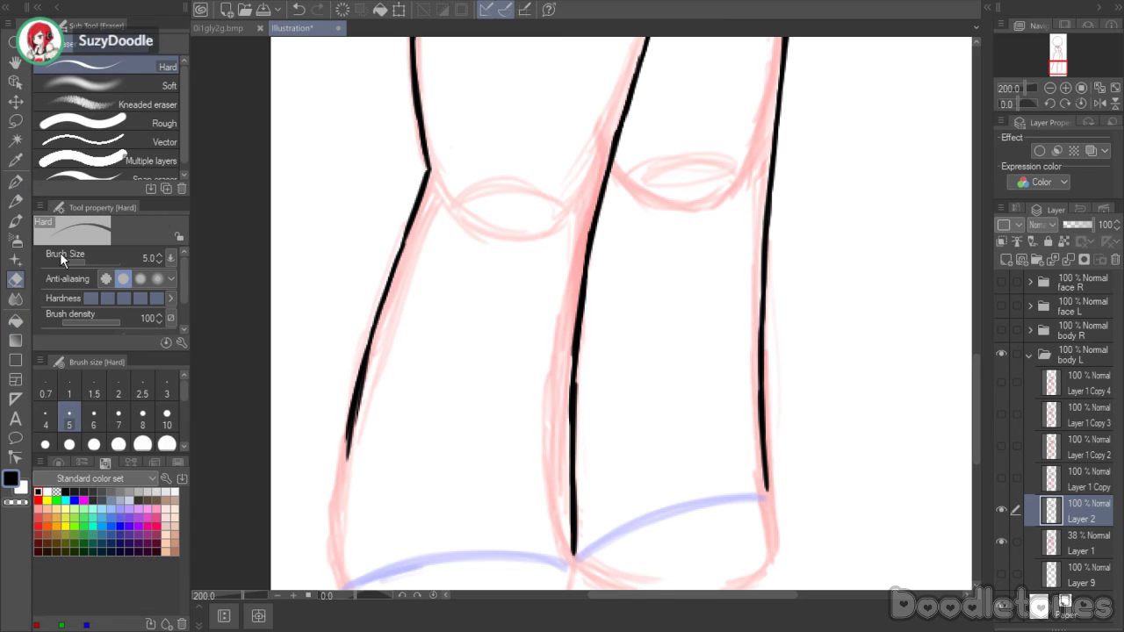
drag(367, 369, 359, 418)
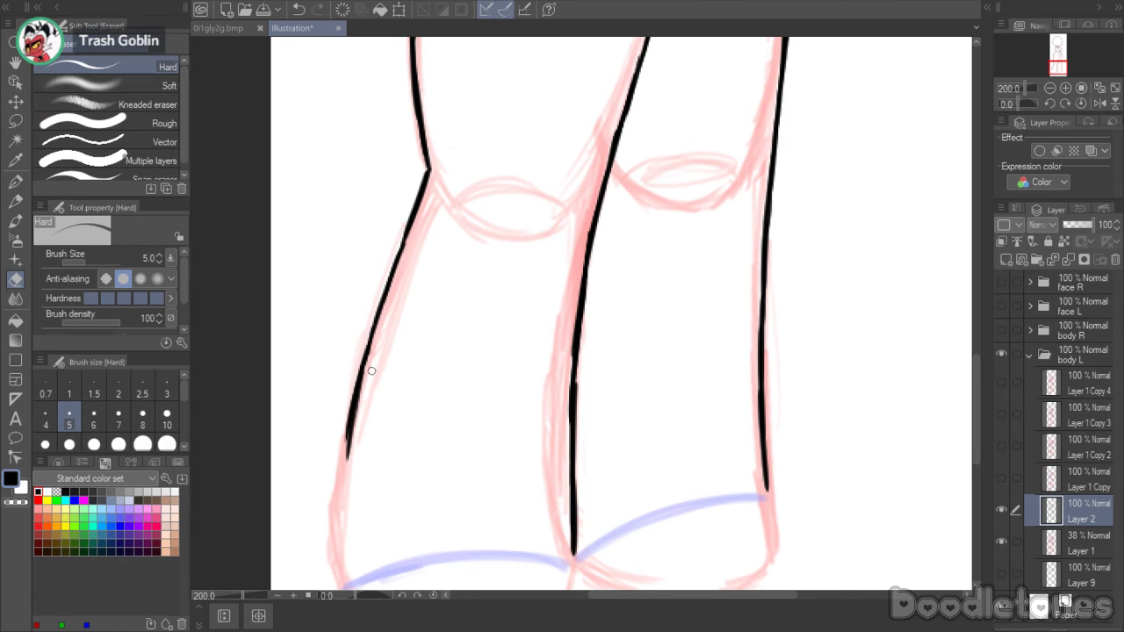
key(p)
scroll(977, 416, down, 2)
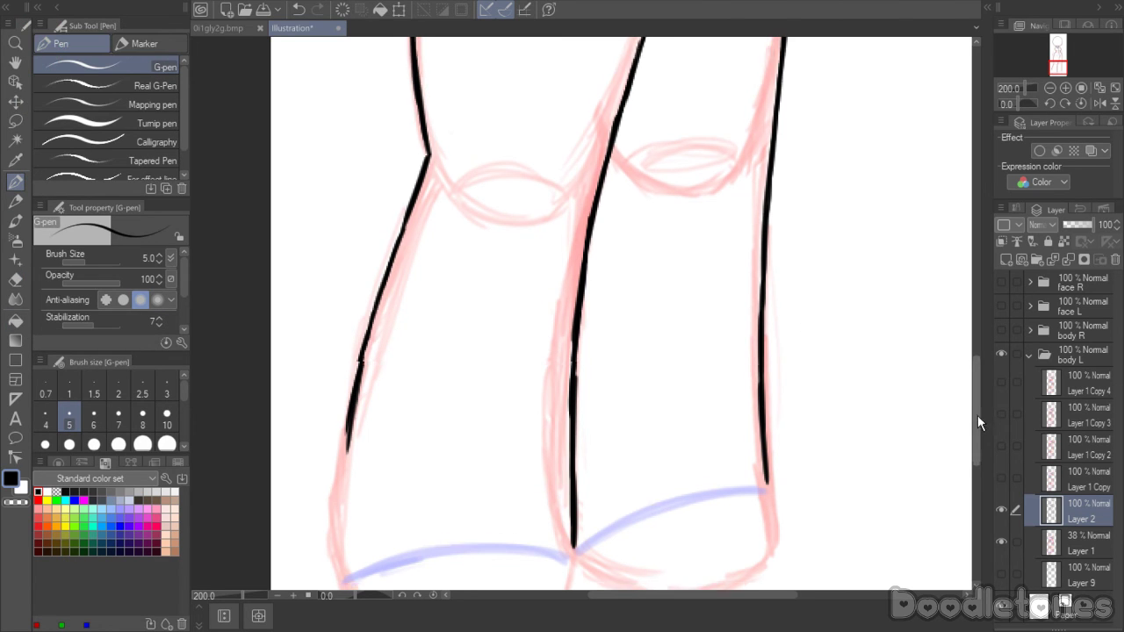
drag(350, 376, 338, 460)
drag(345, 411, 337, 506)
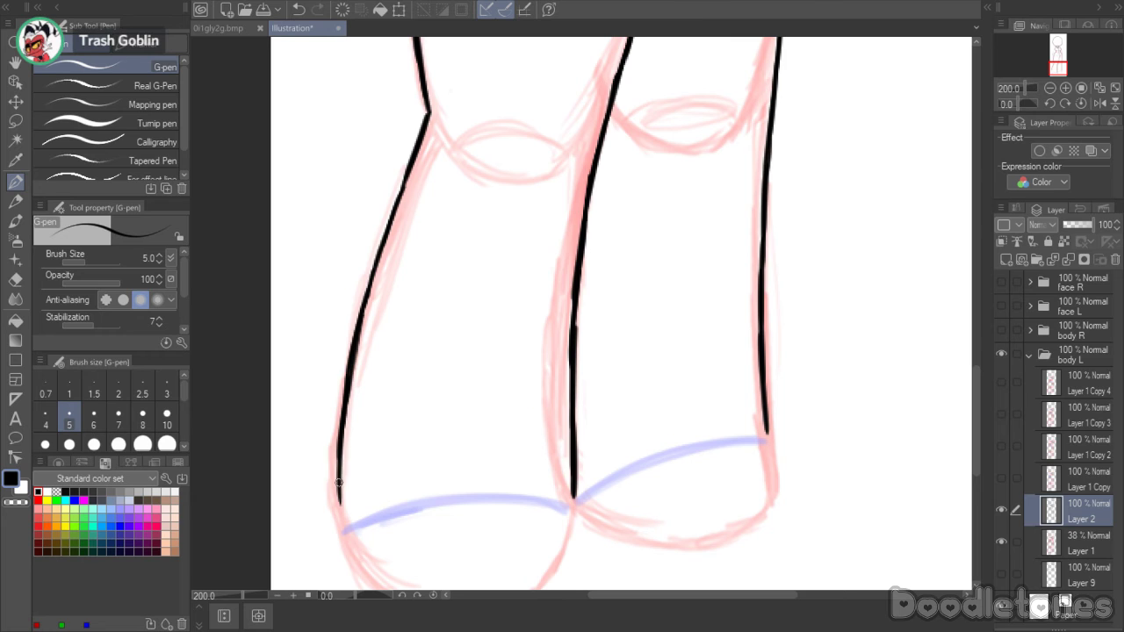
drag(341, 461, 345, 534)
- Ink the rounded outline of the left foot from the outer ankle around to the dividing line
scroll(986, 396, down, 4)
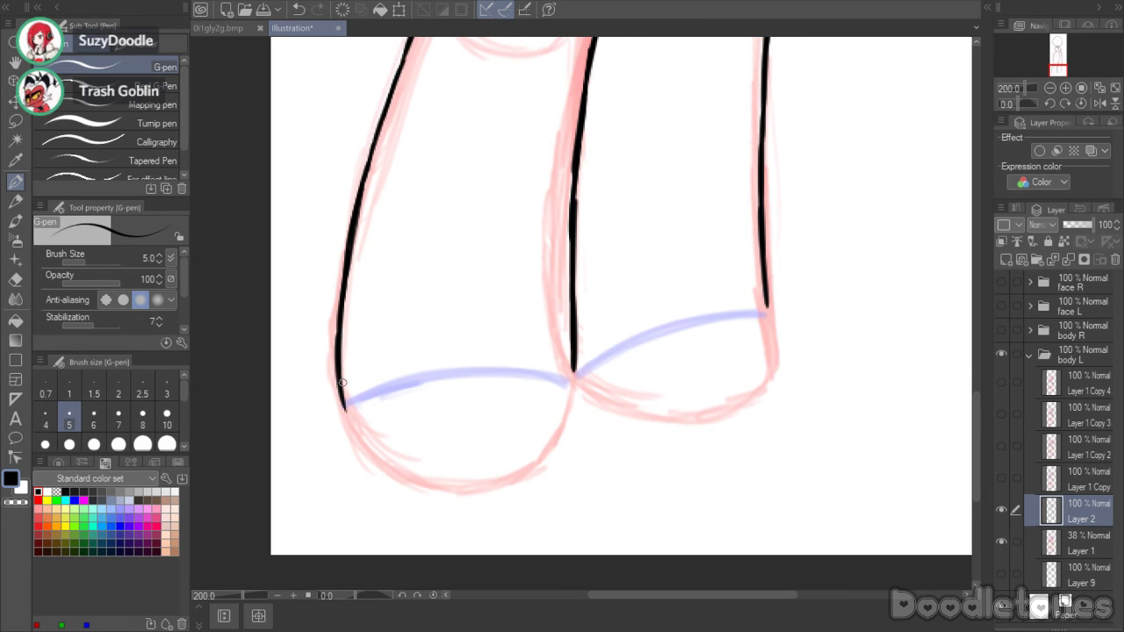
mouse_move(345, 404)
mouse_down()
mouse_move(373, 446)
mouse_move(442, 486)
mouse_move(485, 487)
mouse_up()
key(ctrl+z)
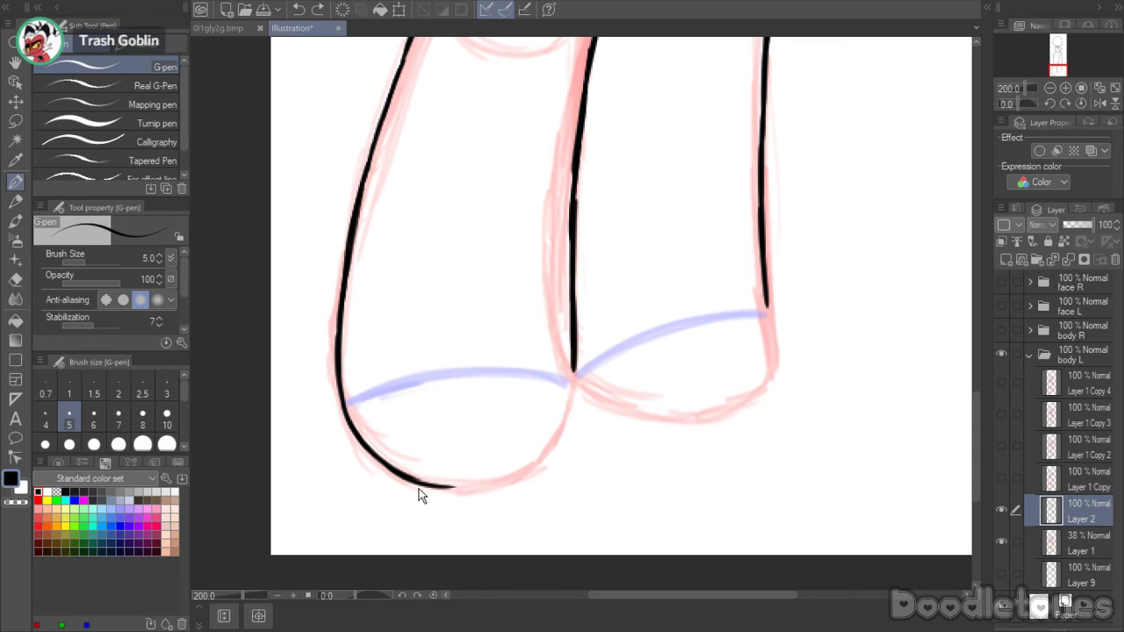
mouse_move(409, 478)
mouse_down()
mouse_move(519, 476)
mouse_move(481, 484)
mouse_move(567, 410)
mouse_move(575, 368)
mouse_move(557, 434)
mouse_move(518, 479)
mouse_up()
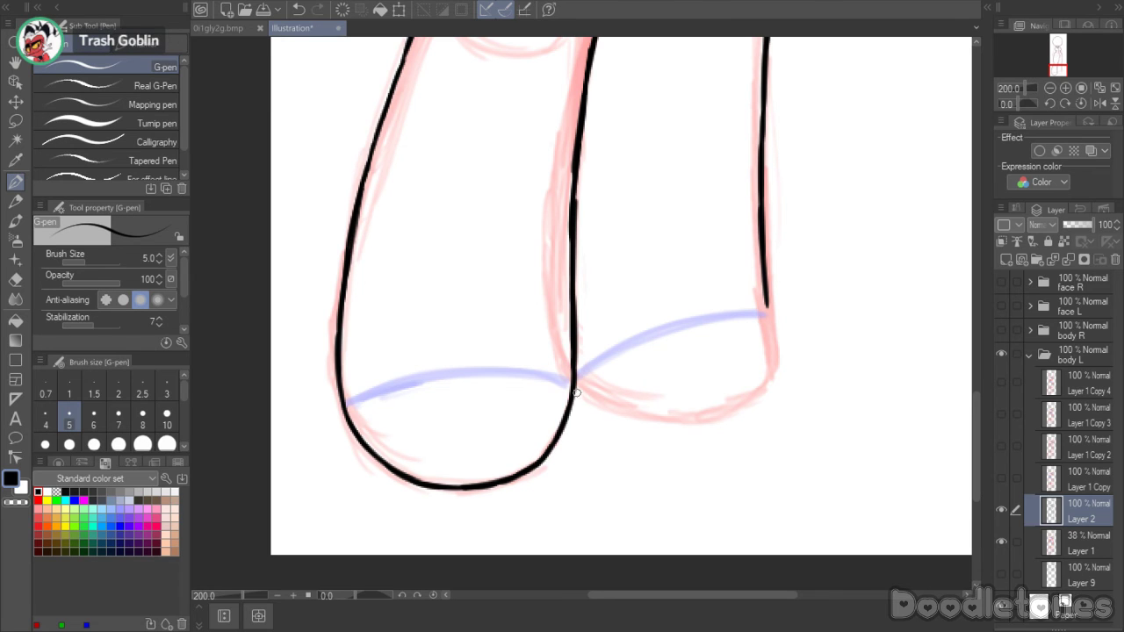
- Ink the rounded outline of the right foot up to the outer ankle and clean its lower edge with the eraser
drag(576, 393, 677, 417)
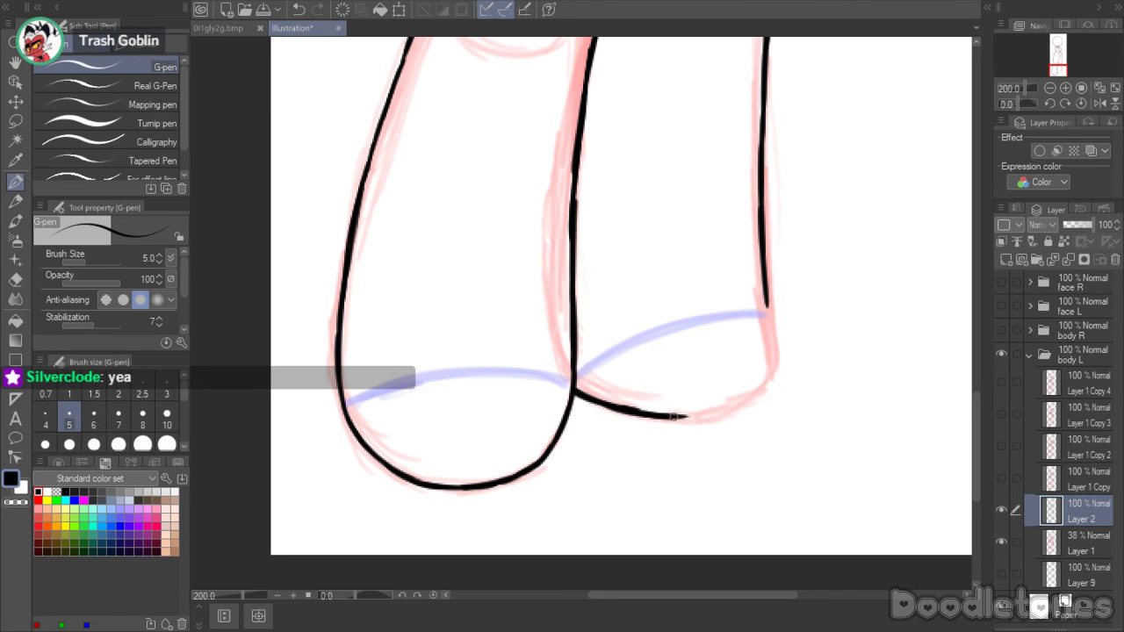
mouse_move(766, 301)
mouse_down()
mouse_move(762, 388)
mouse_move(772, 368)
mouse_move(747, 402)
mouse_move(706, 416)
mouse_move(742, 403)
mouse_move(687, 414)
mouse_move(709, 414)
mouse_move(623, 405)
mouse_up()
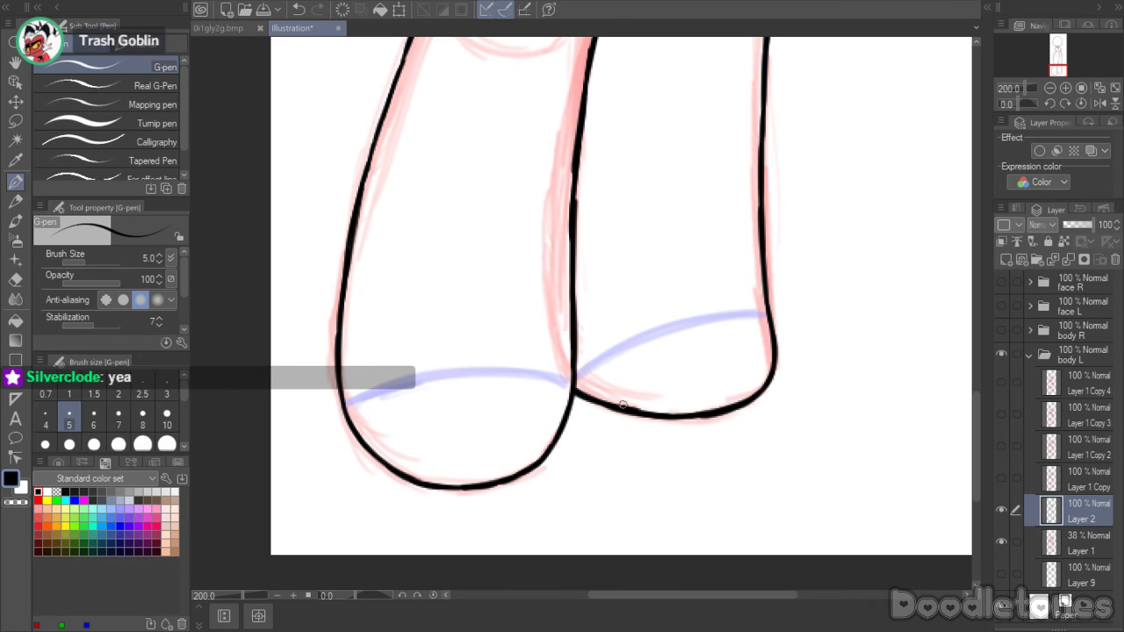
click(15, 279)
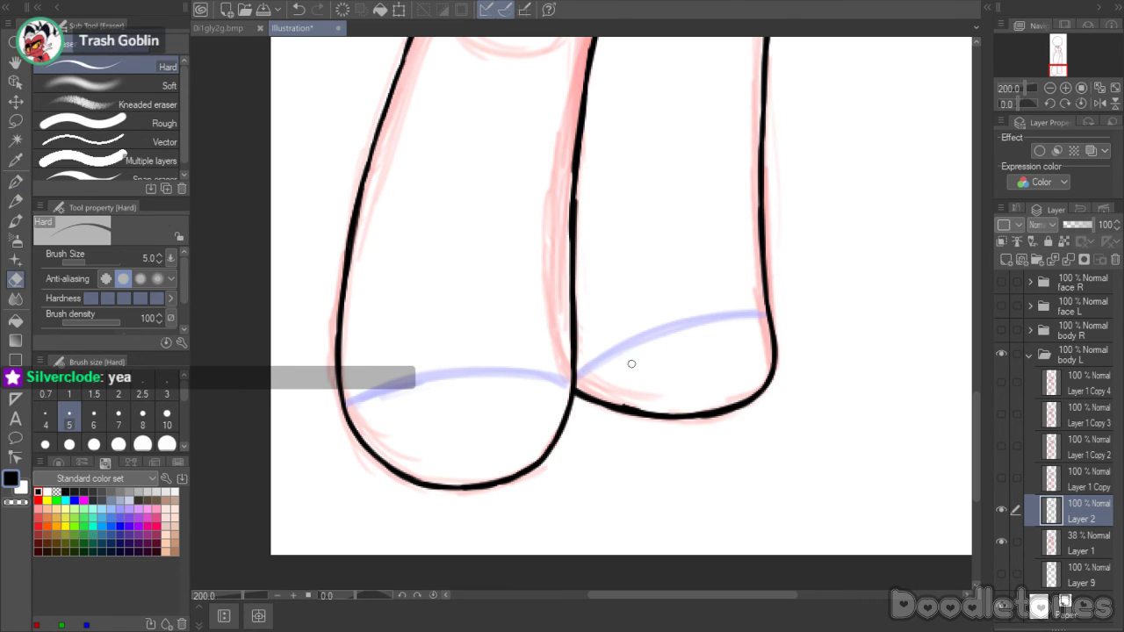
click(15, 182)
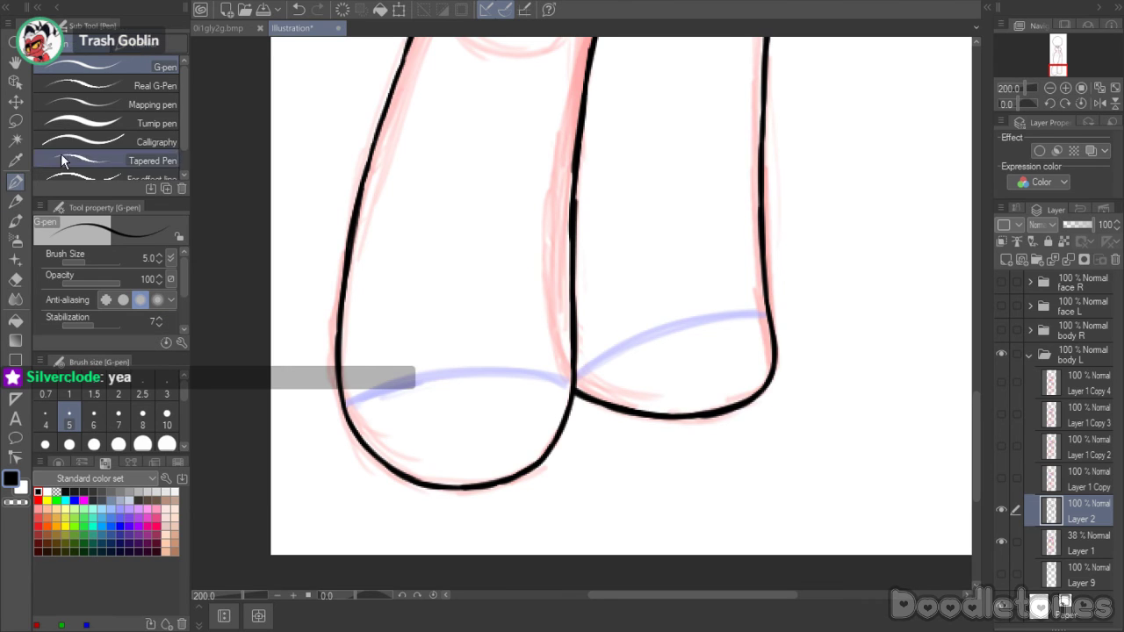
mouse_move(345, 404)
mouse_down()
mouse_move(451, 377)
mouse_move(540, 383)
mouse_up()
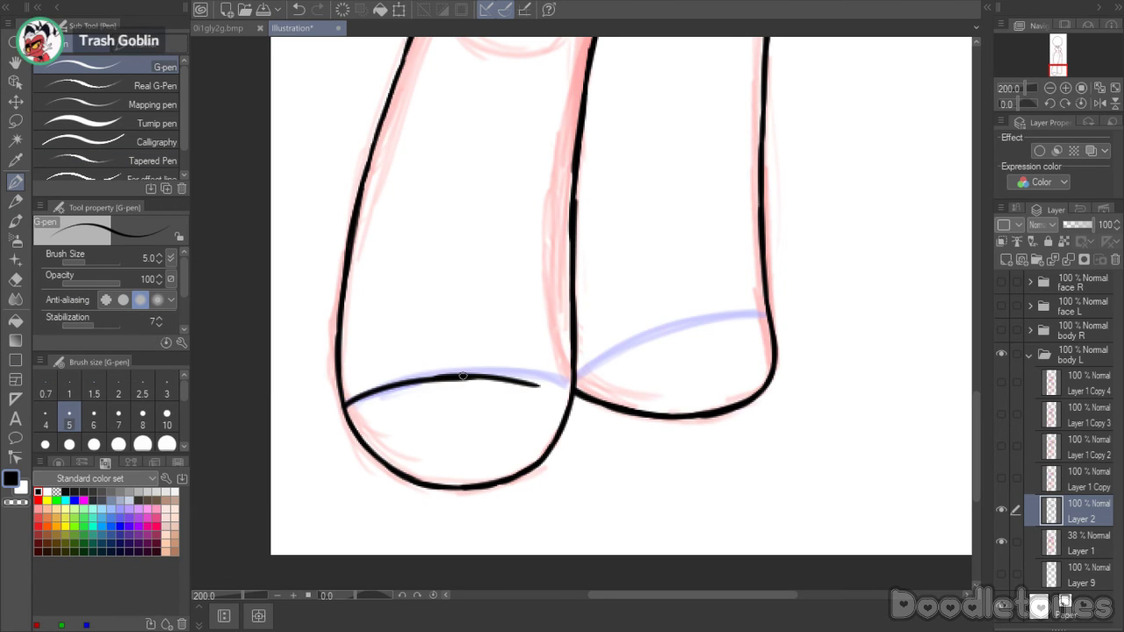
drag(461, 376, 552, 386)
key(ctrl+z)
key(ctrl+z)
key(ctrl+z)
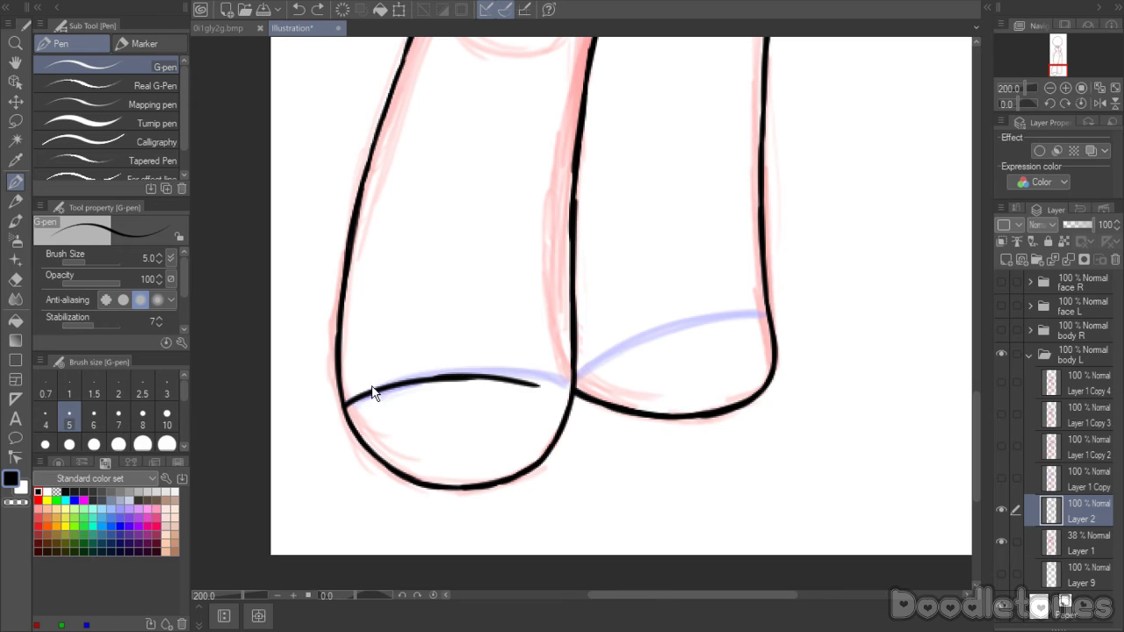
- Ink the curved trouser hem lines across both ankles, following the blue guides
mouse_move(345, 402)
mouse_down()
mouse_move(439, 376)
mouse_move(577, 381)
mouse_move(672, 334)
mouse_move(769, 318)
mouse_up()
key(ctrl+z)
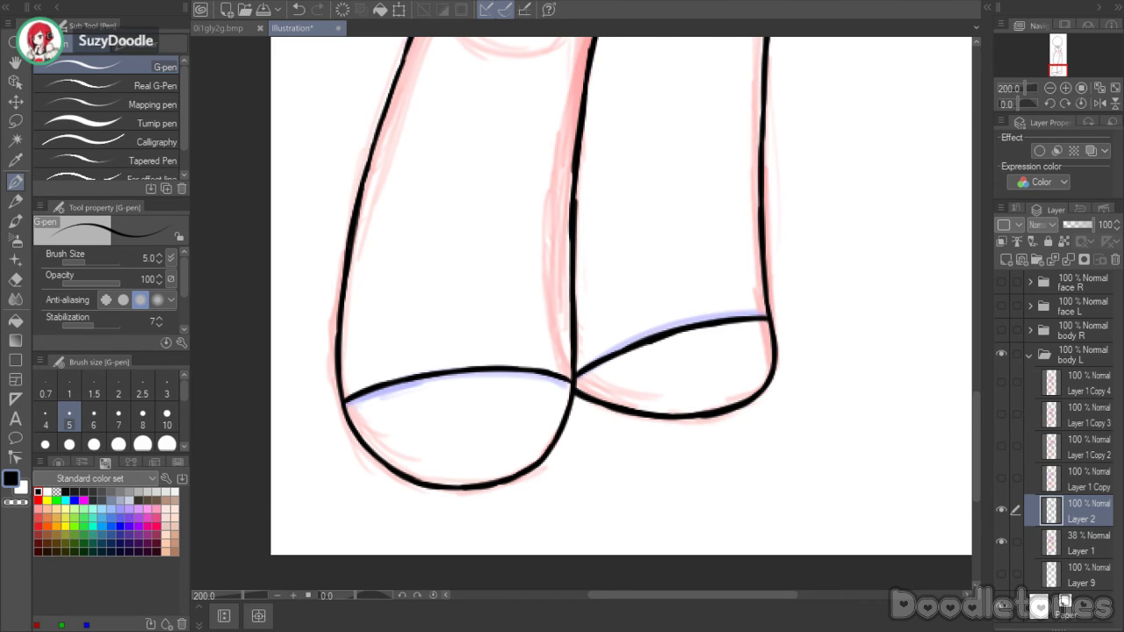
- Ink the curved bottom hem of the shirt from the left hip across to the right hip
drag(977, 407, 954, 246)
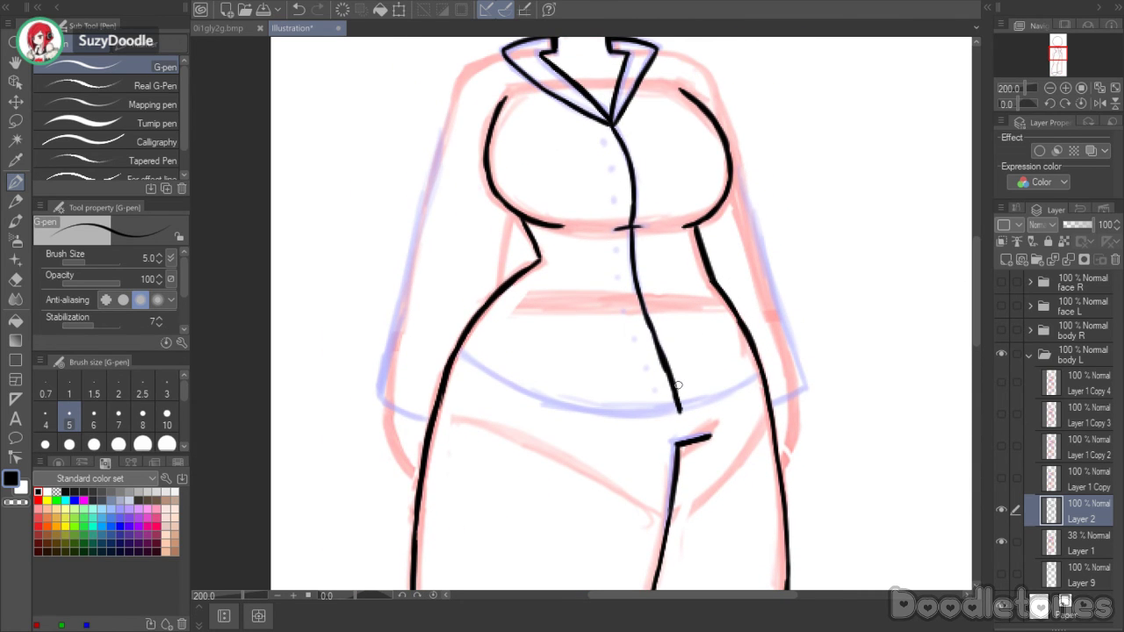
mouse_move(455, 356)
mouse_down()
mouse_move(527, 398)
mouse_move(621, 422)
mouse_move(681, 421)
mouse_move(764, 393)
mouse_up()
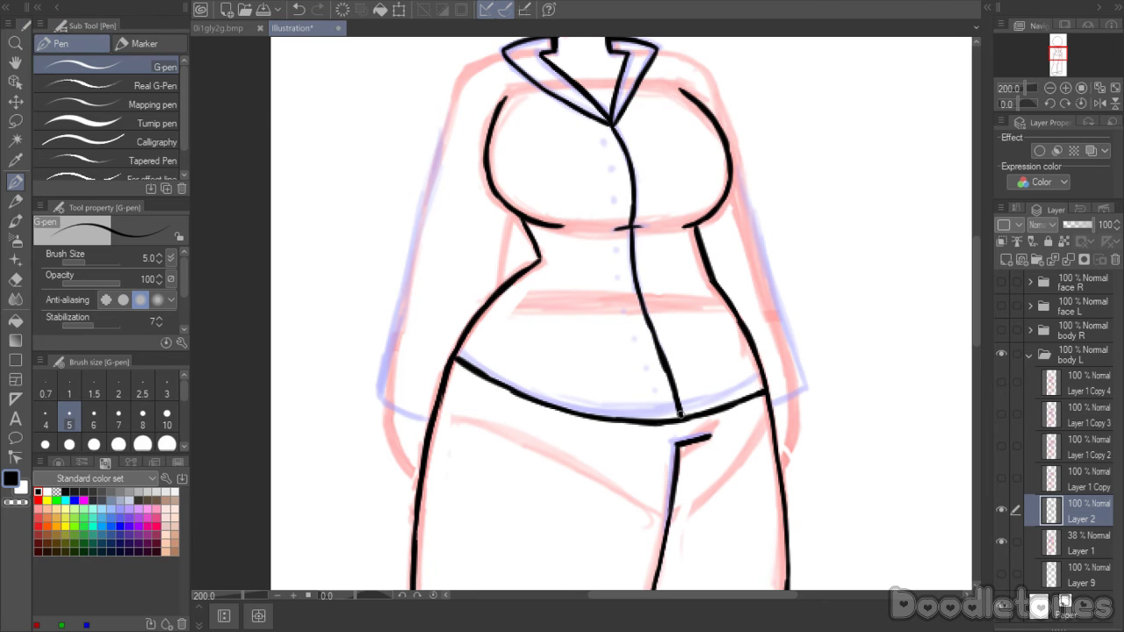
- Retrace the outer contour of the right thigh from below the hip to the knee with the G-pen
mouse_move(975, 308)
mouse_down()
mouse_move(973, 278)
mouse_move(973, 295)
mouse_up()
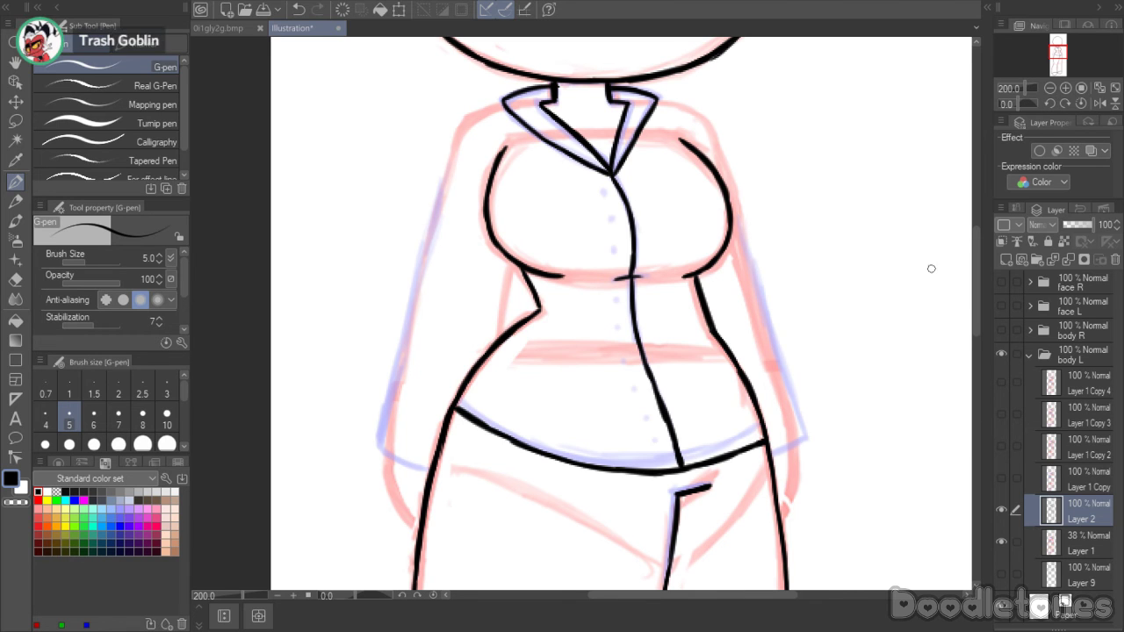
scroll(864, 275, down, 4)
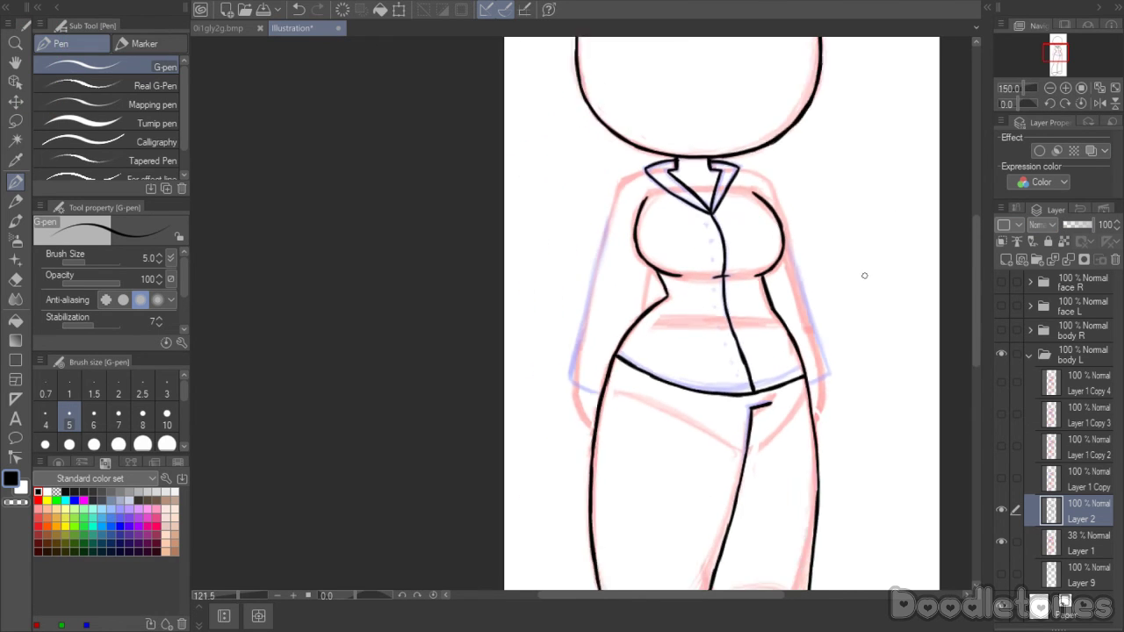
scroll(864, 275, down, 2)
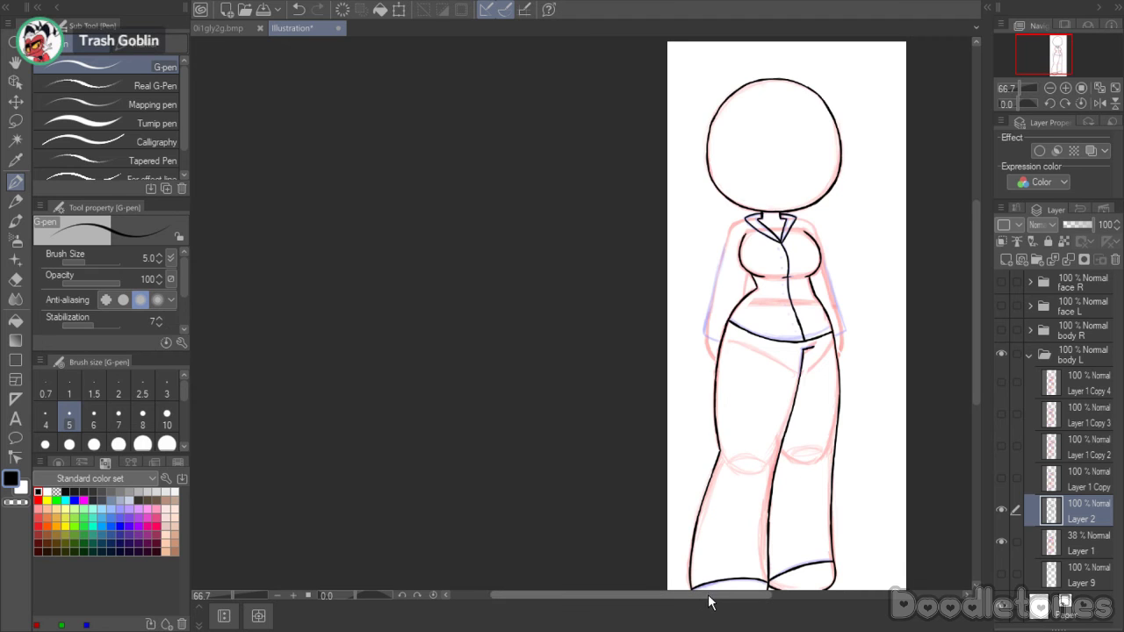
scroll(753, 603, right, 3)
scroll(761, 328, up, 5)
scroll(755, 325, up, 1)
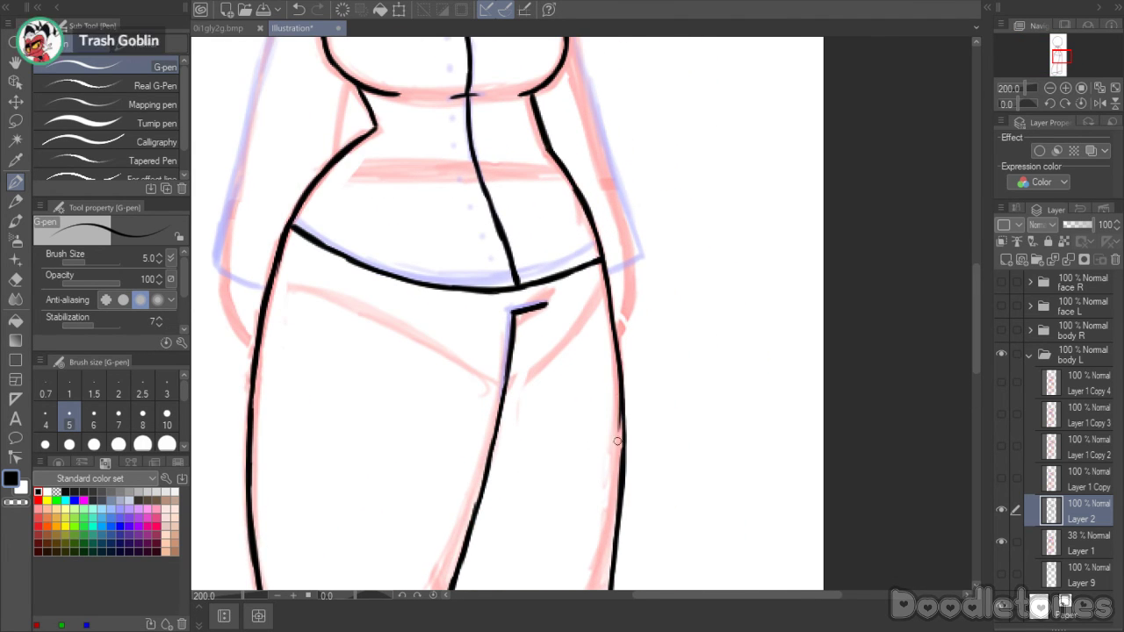
mouse_move(619, 369)
mouse_down()
mouse_move(621, 511)
mouse_move(624, 457)
mouse_up()
drag(974, 334, 970, 376)
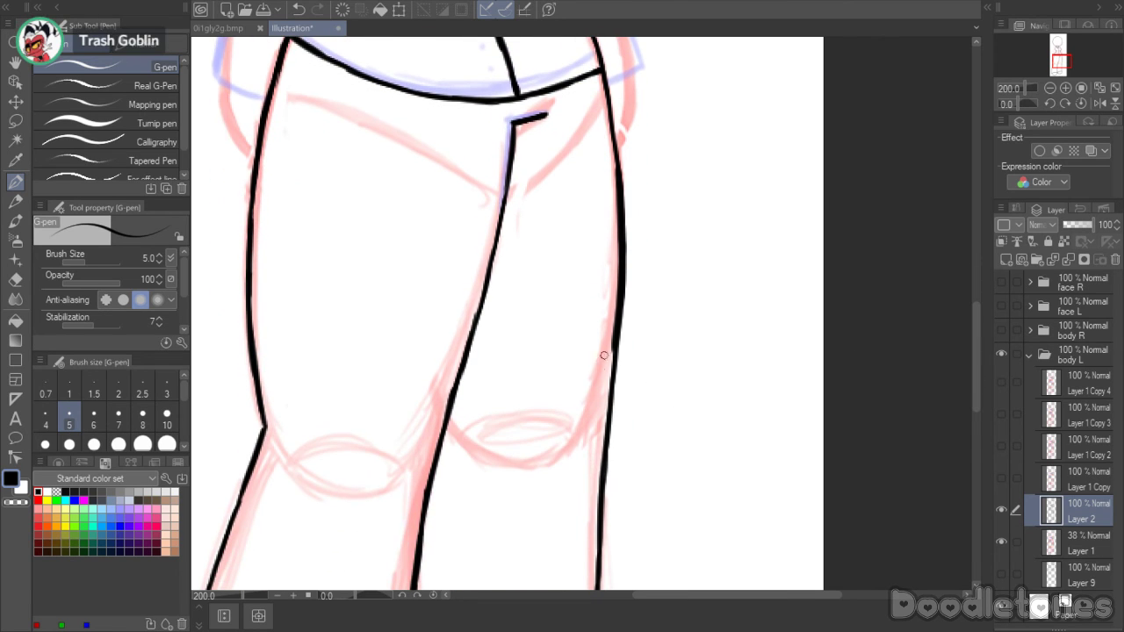
drag(613, 347, 602, 457)
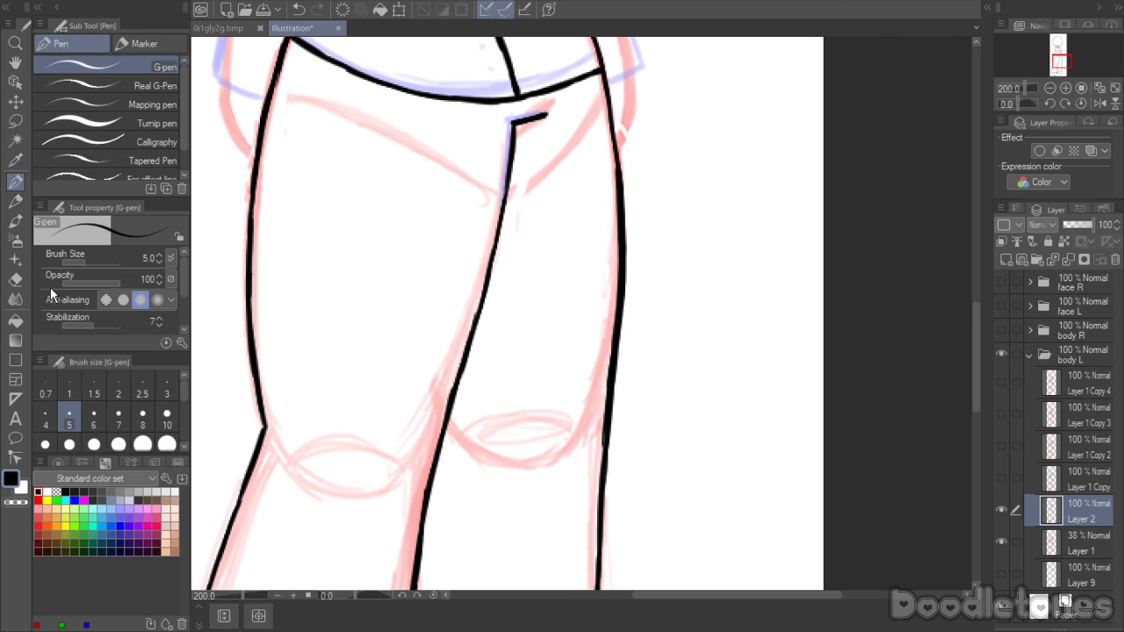
- Erase the excess outer edge of the right thigh line and retouch the contour near the knee with the G-pen
key(e)
mouse_move(623, 186)
mouse_down()
mouse_move(625, 309)
mouse_move(606, 454)
mouse_up()
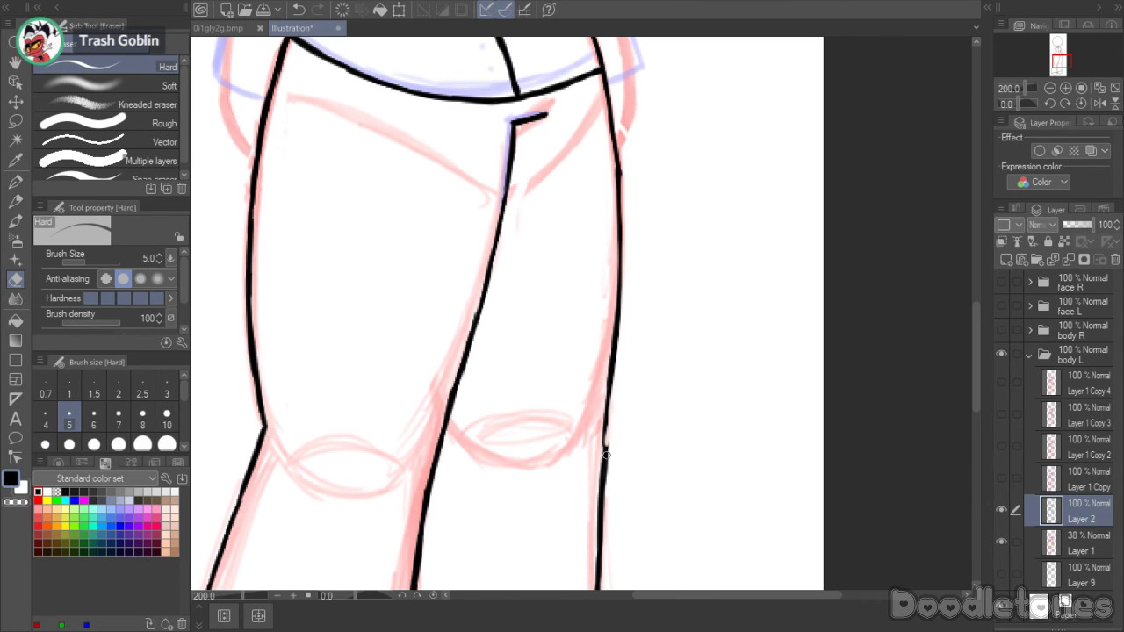
key(p)
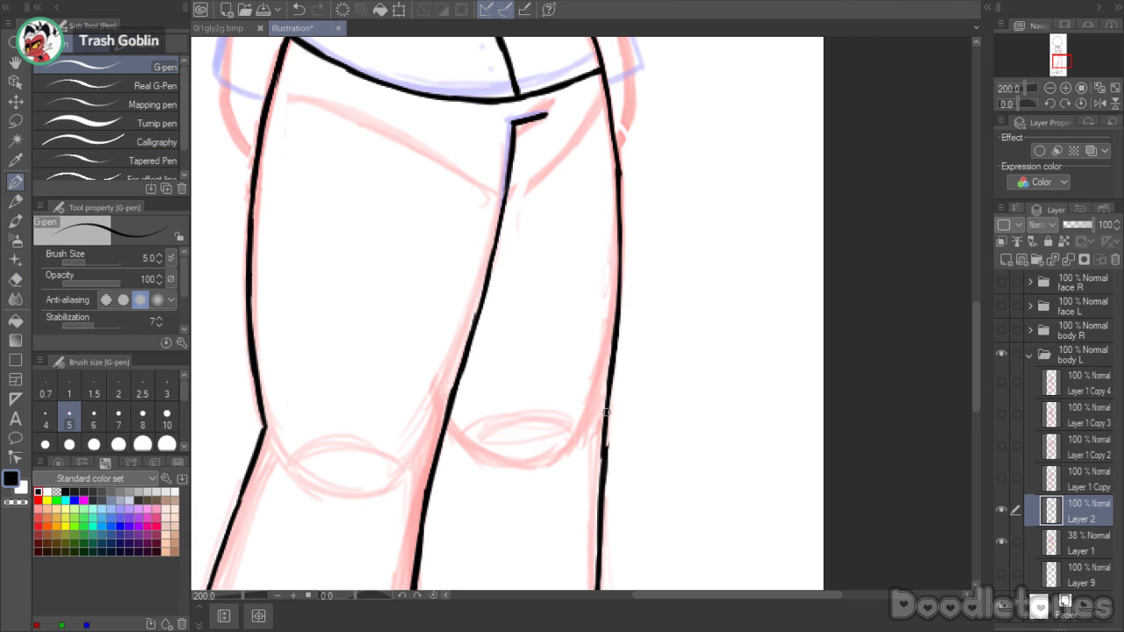
drag(616, 375, 607, 402)
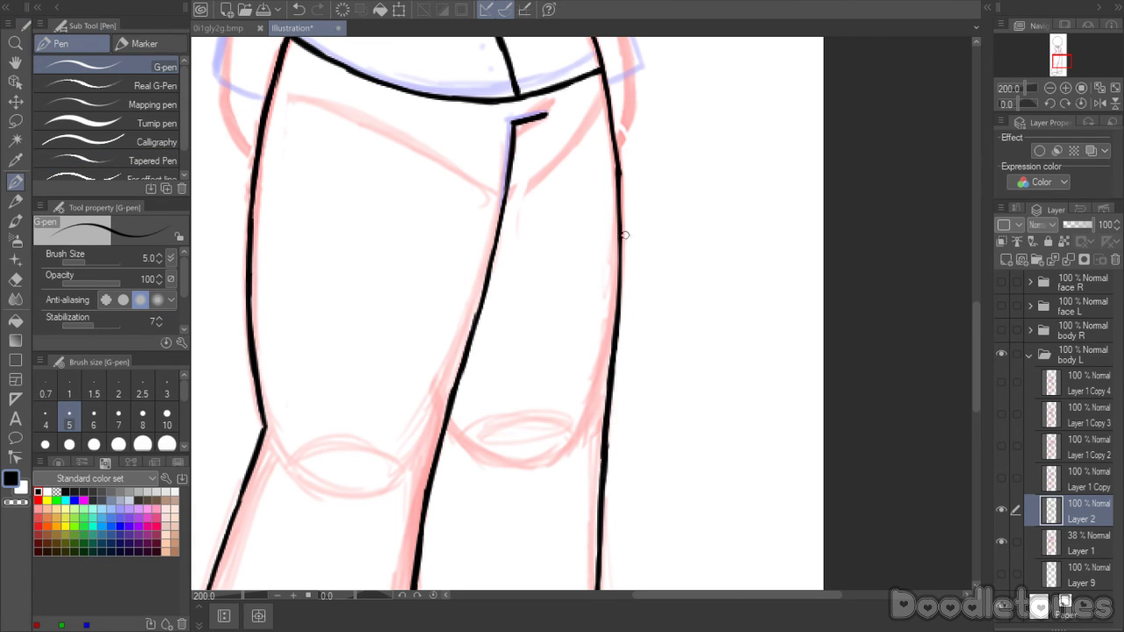
- Thicken and smooth the outer contour of the right thigh between the hip and the knee with the G-pen
drag(620, 230, 618, 311)
drag(621, 253, 617, 332)
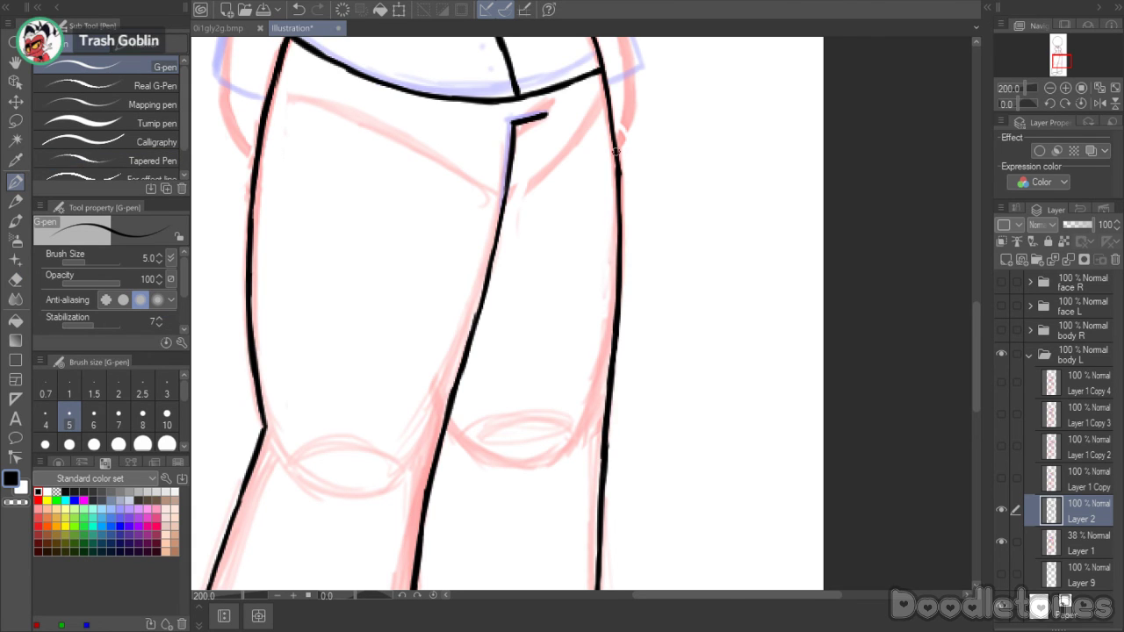
drag(613, 143, 619, 219)
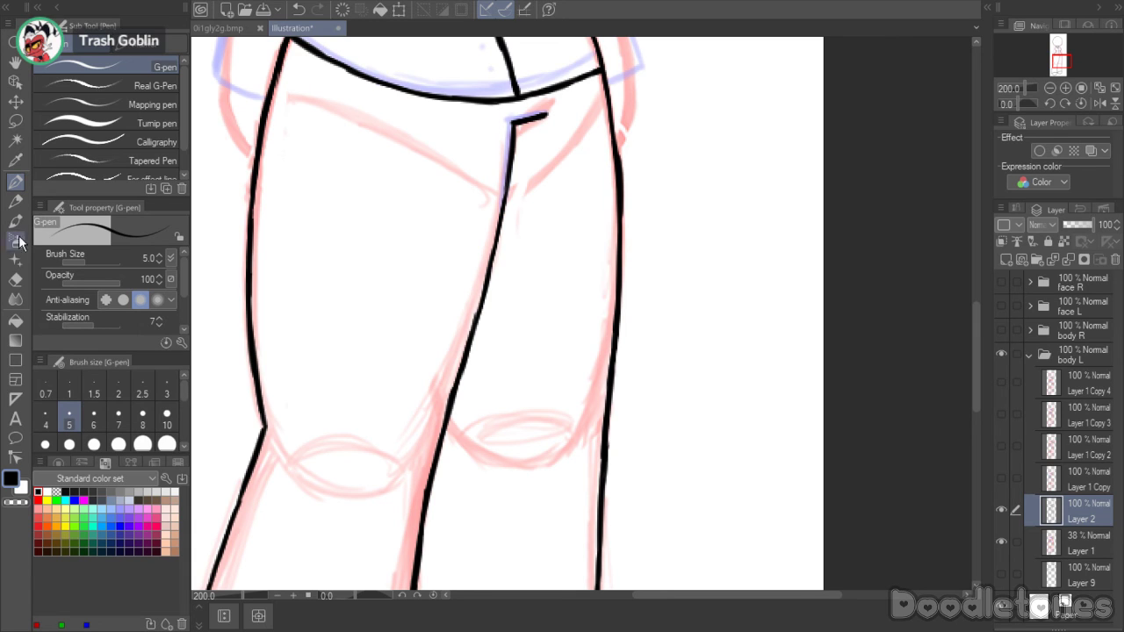
click(18, 279)
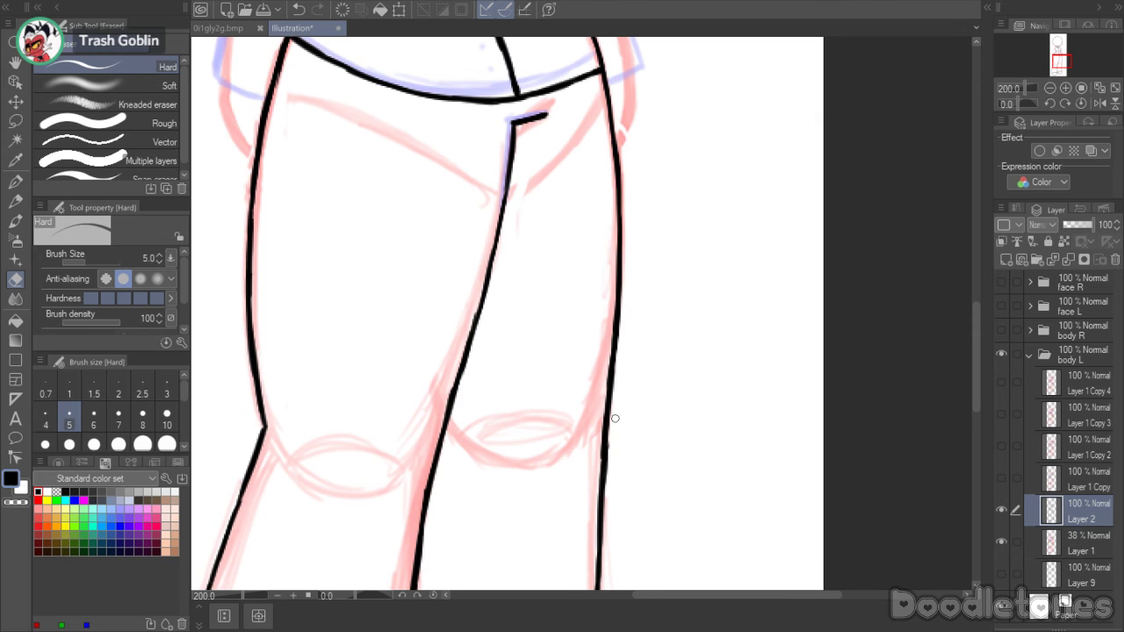
- Retrace the right hip contour from just above the shirt hem down to the upper thigh with the G-pen
scroll(606, 419, down, 5)
scroll(769, 420, up, 5)
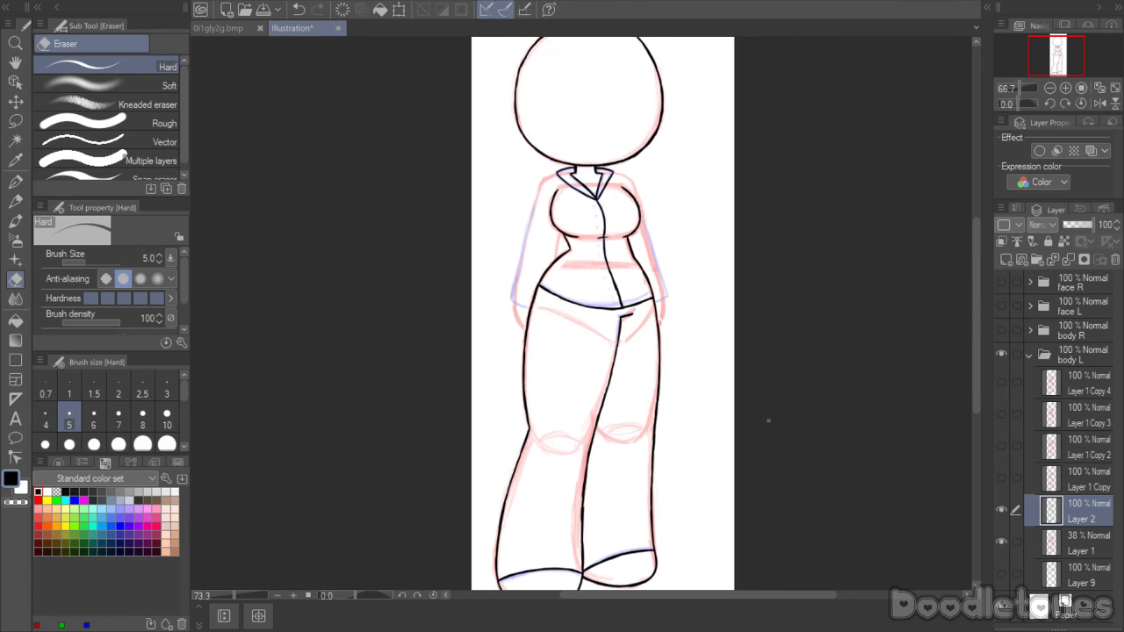
scroll(652, 268, up, 2)
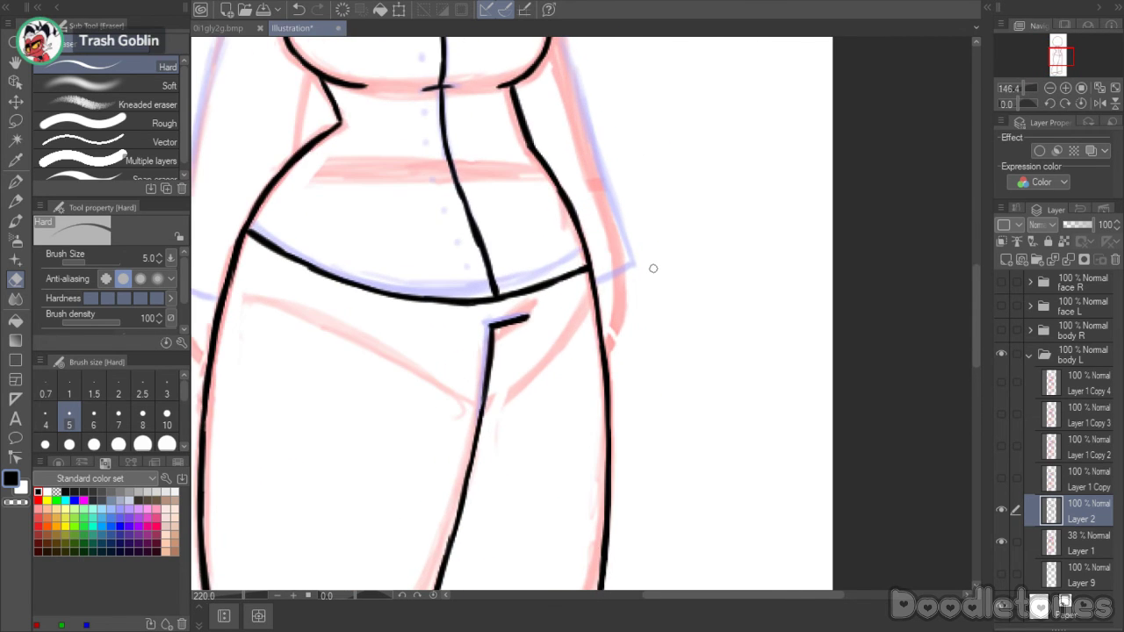
key(p)
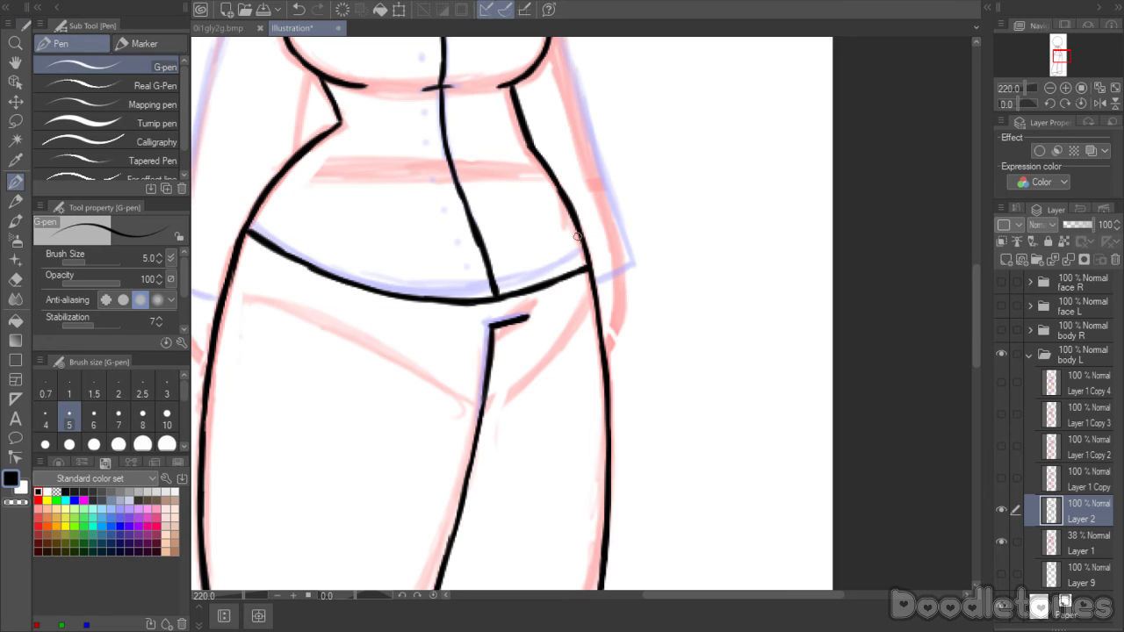
mouse_move(577, 225)
mouse_down()
mouse_move(599, 310)
mouse_move(596, 271)
mouse_move(607, 371)
mouse_move(607, 343)
mouse_move(604, 428)
mouse_up()
- Erase the excess inner edge of the right hip line and reconnect the shirt hem to it with the G-pen
click(15, 278)
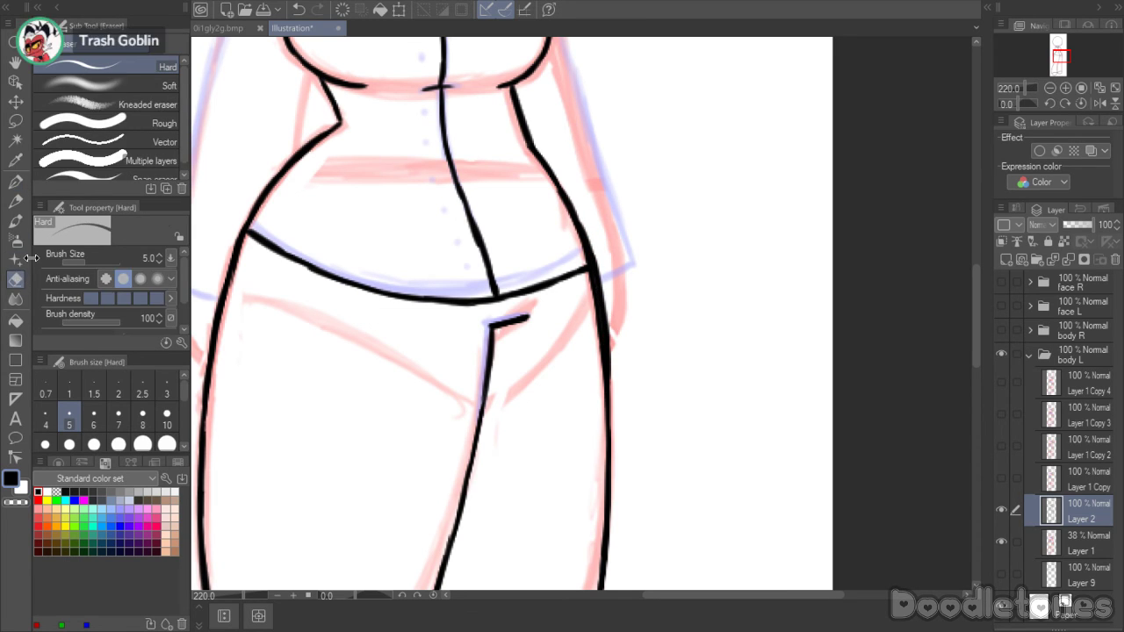
drag(579, 251, 601, 367)
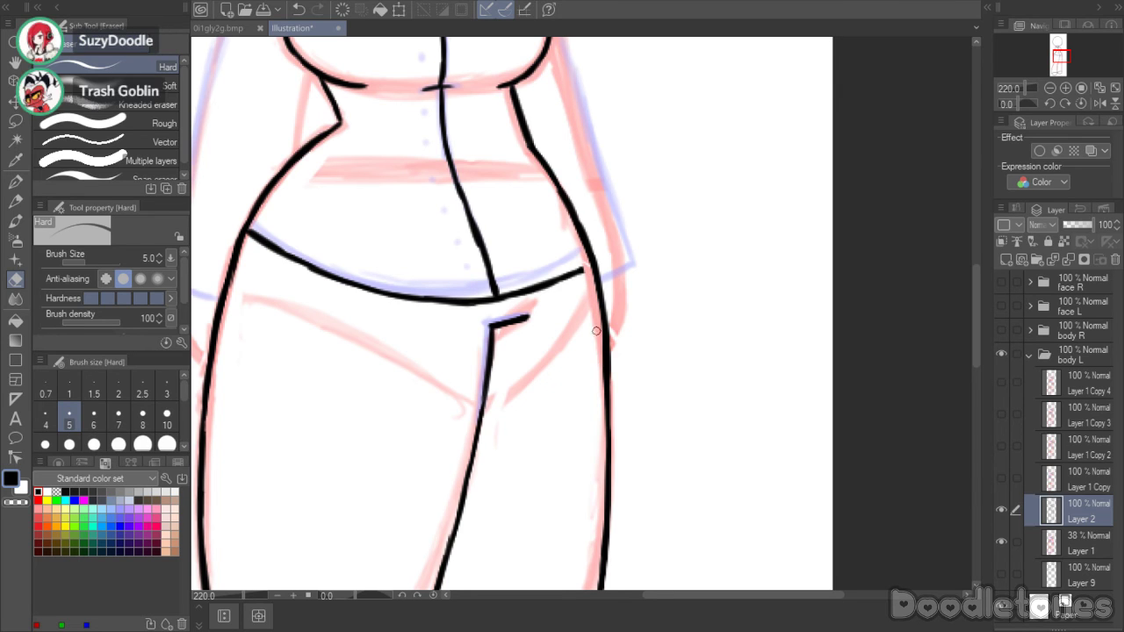
drag(597, 316, 601, 390)
key(p)
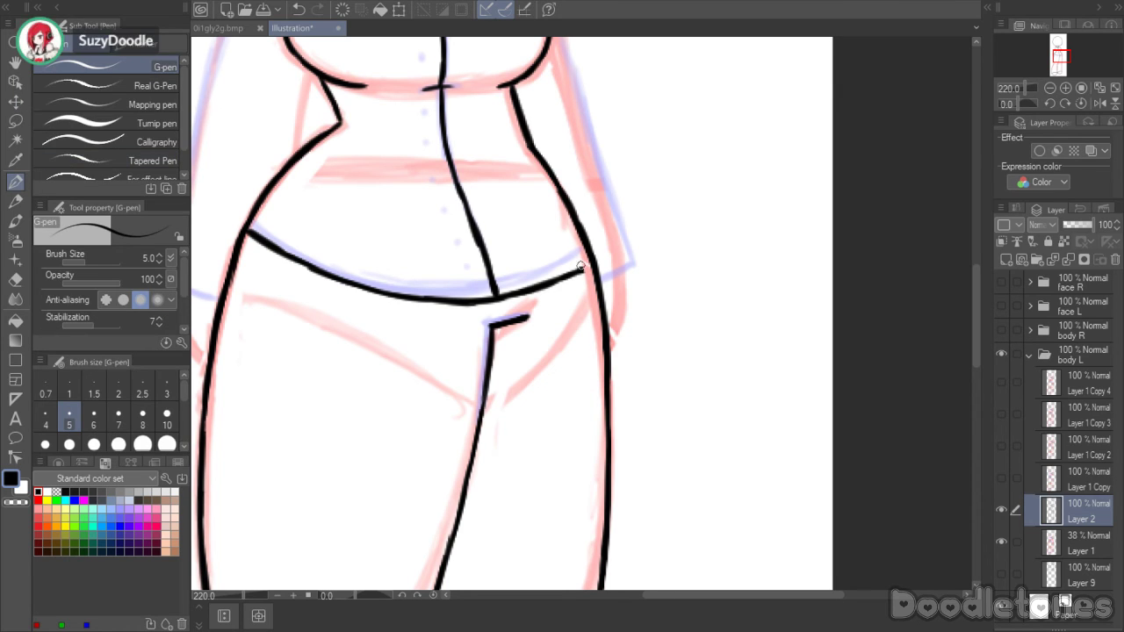
drag(576, 272, 586, 266)
drag(601, 314, 606, 378)
scroll(605, 379, down, 6)
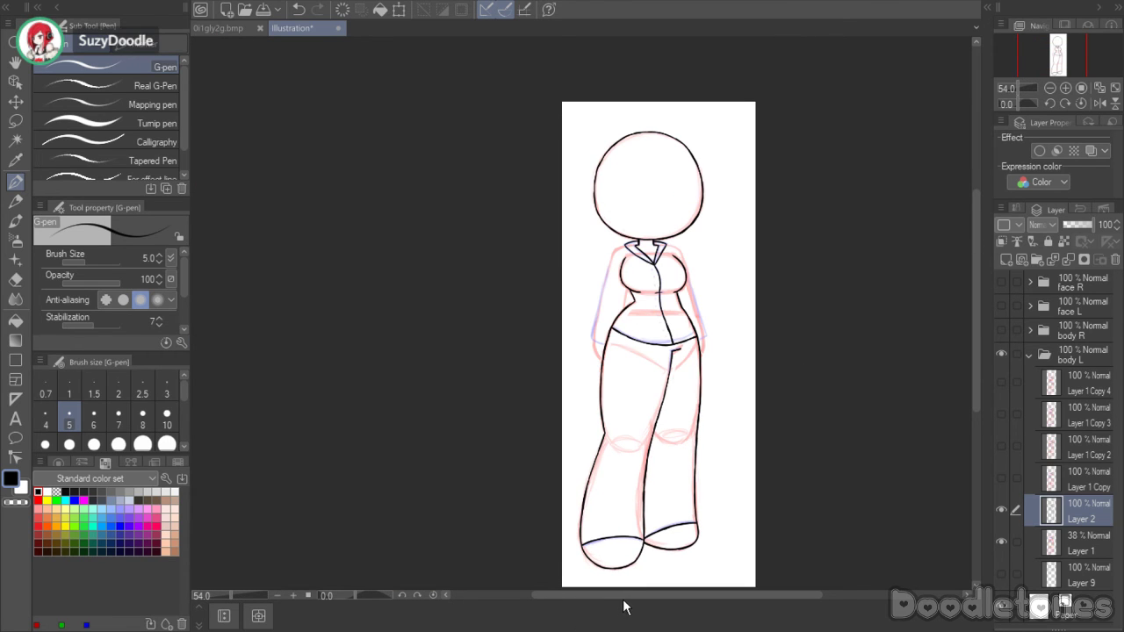
- Copy the Layer 2 line art, paste it above Layer 1 Copy, Copy 2, Copy 3 and Copy 4, then hide the copies and reselect Layer 2
drag(650, 604, 675, 610)
scroll(748, 512, up, 1)
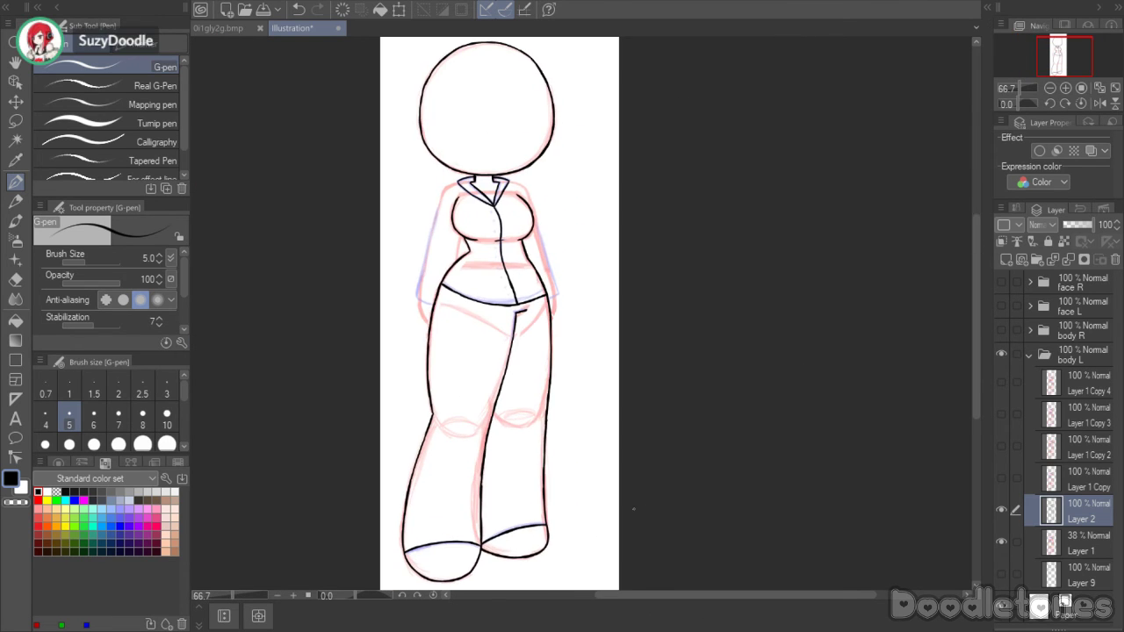
key(ctrl+a)
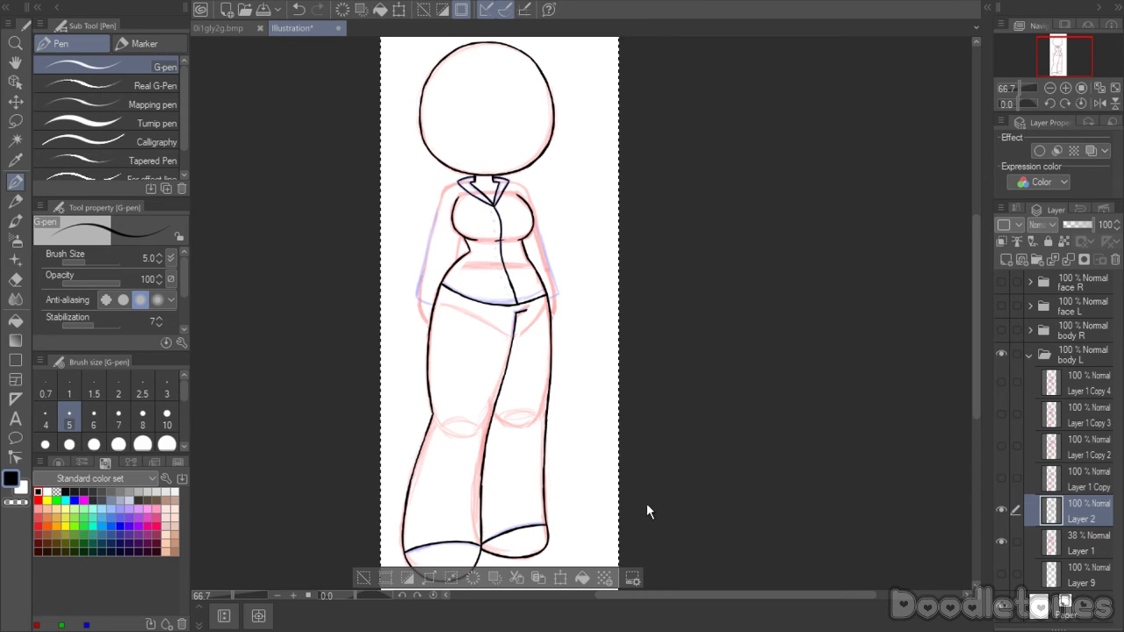
key(ctrl+c)
key(ctrl+v)
drag(1046, 496, 1049, 449)
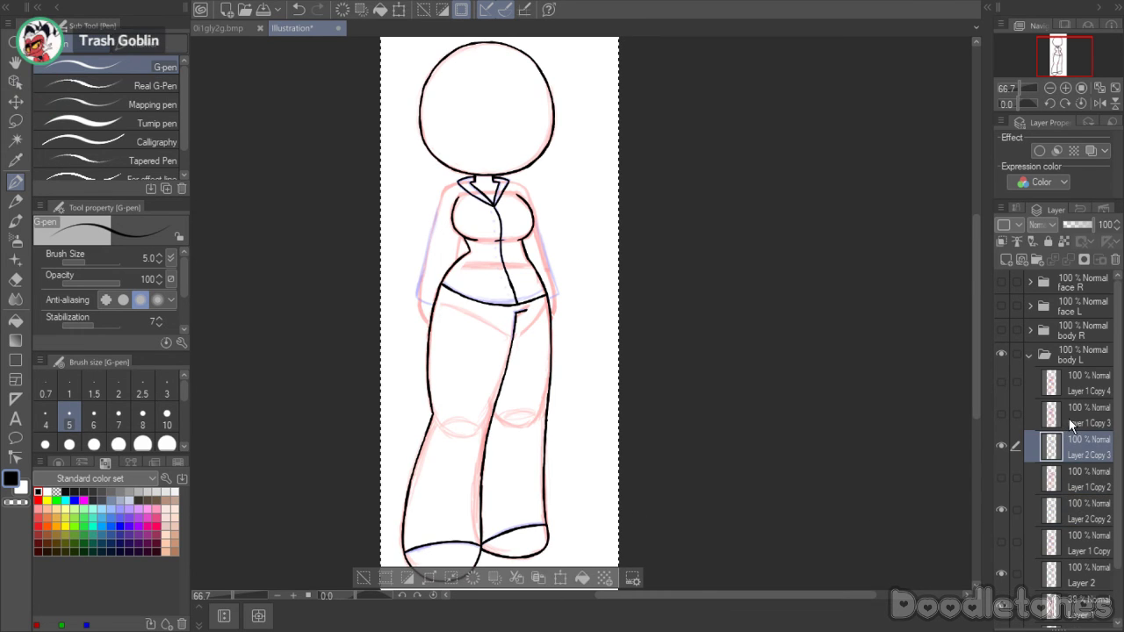
click(1069, 418)
key(ctrl+v)
click(1036, 388)
key(ctrl+v)
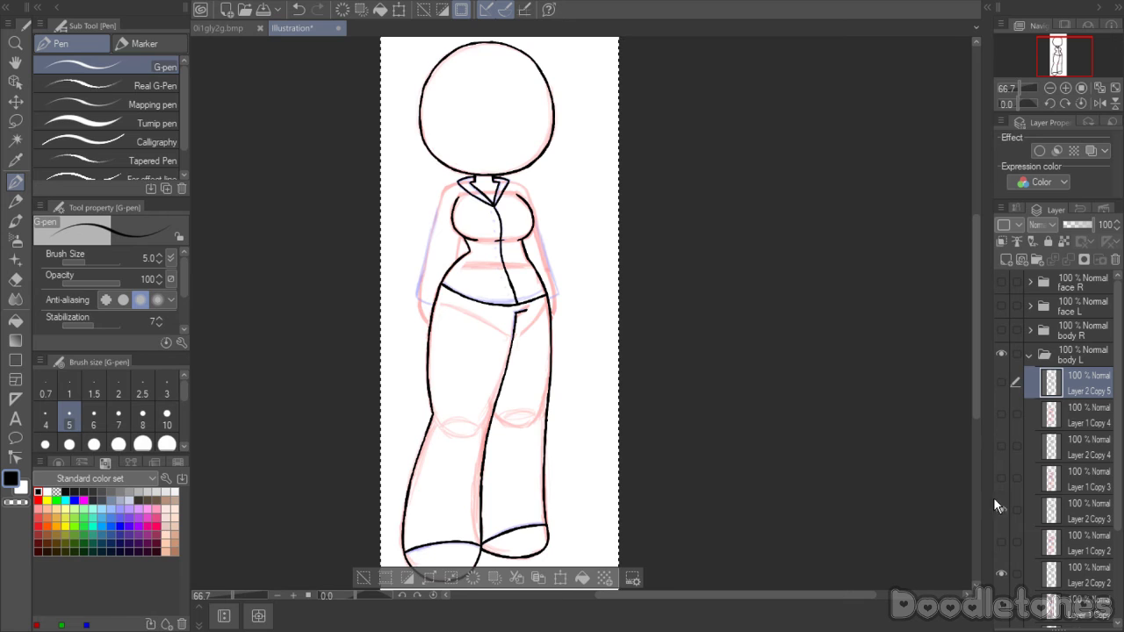
scroll(1045, 569, down, 3)
click(1071, 522)
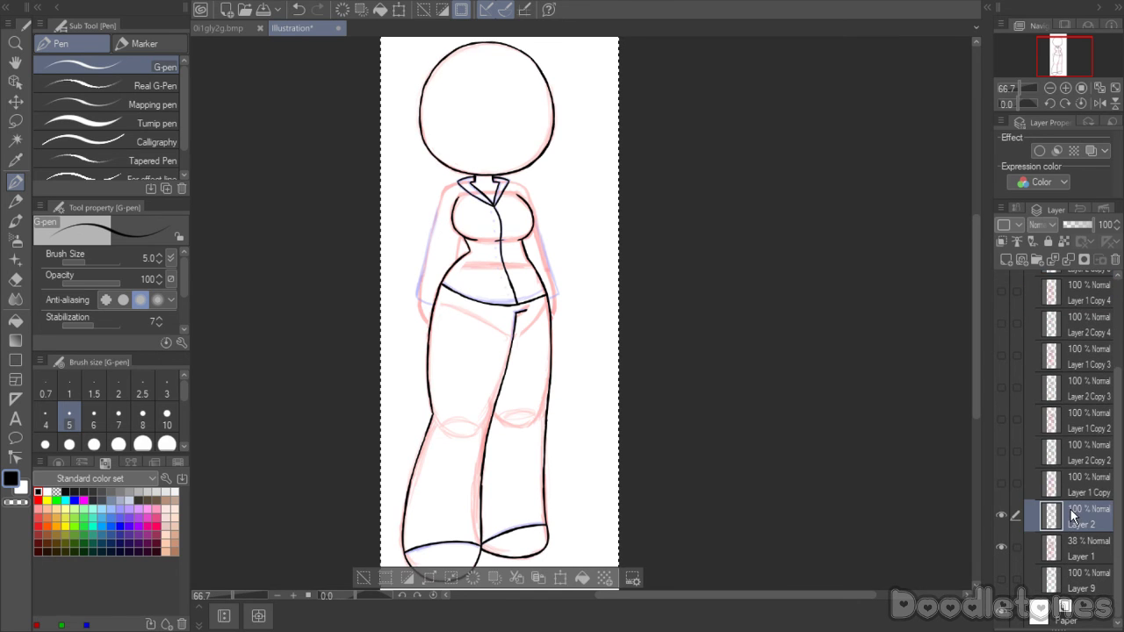
- Hide the body L folder and show the body R folder with only the Layer 1 Copy 9 sketch visible
scroll(1073, 456, up, 2)
scroll(1072, 420, up, 1)
click(1029, 332)
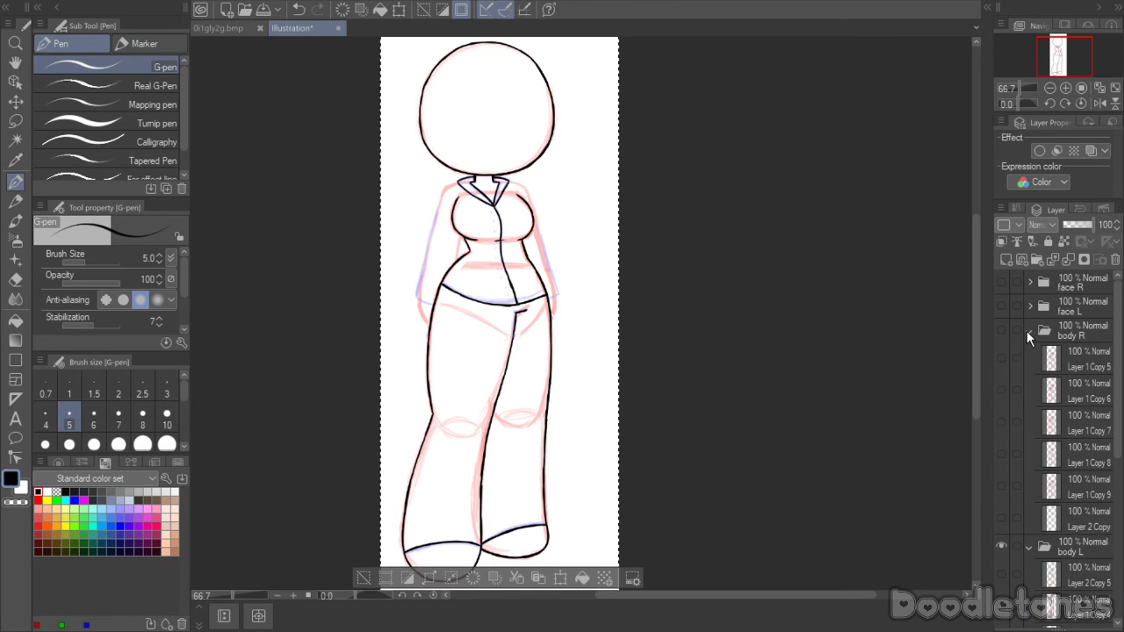
scroll(1010, 544, down, 3)
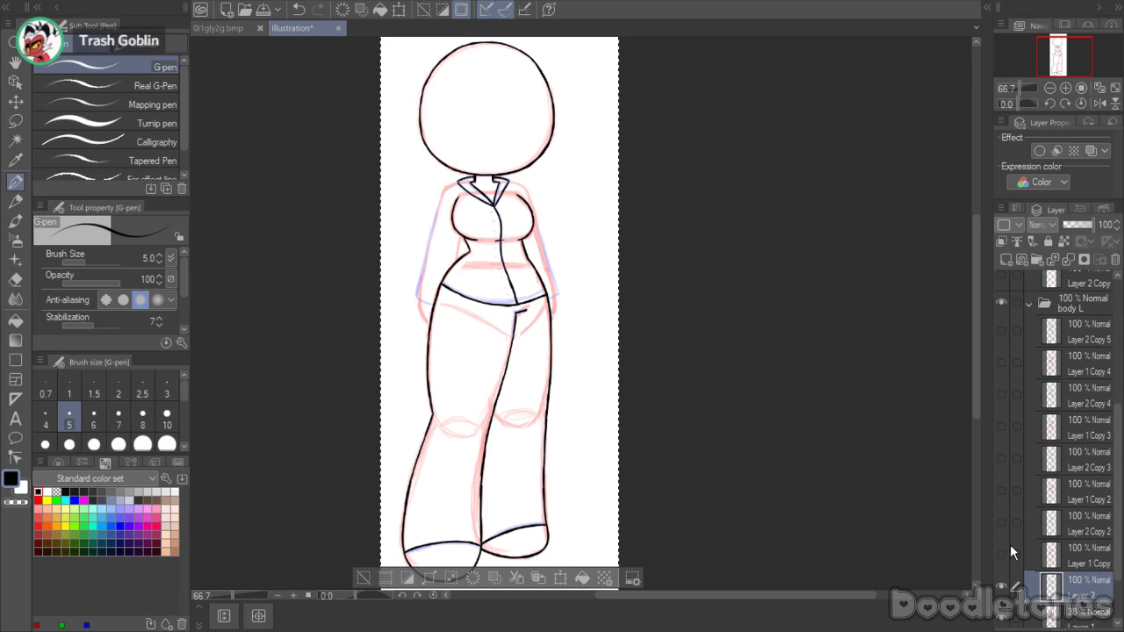
click(1000, 462)
scroll(1005, 475, up, 2)
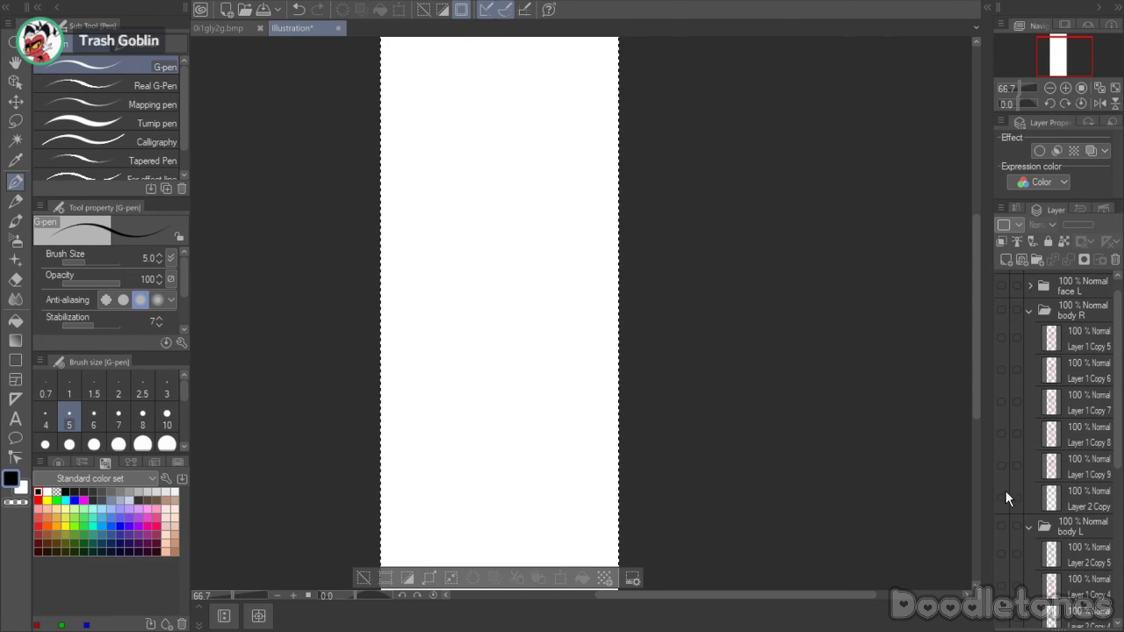
click(1002, 469)
click(1002, 310)
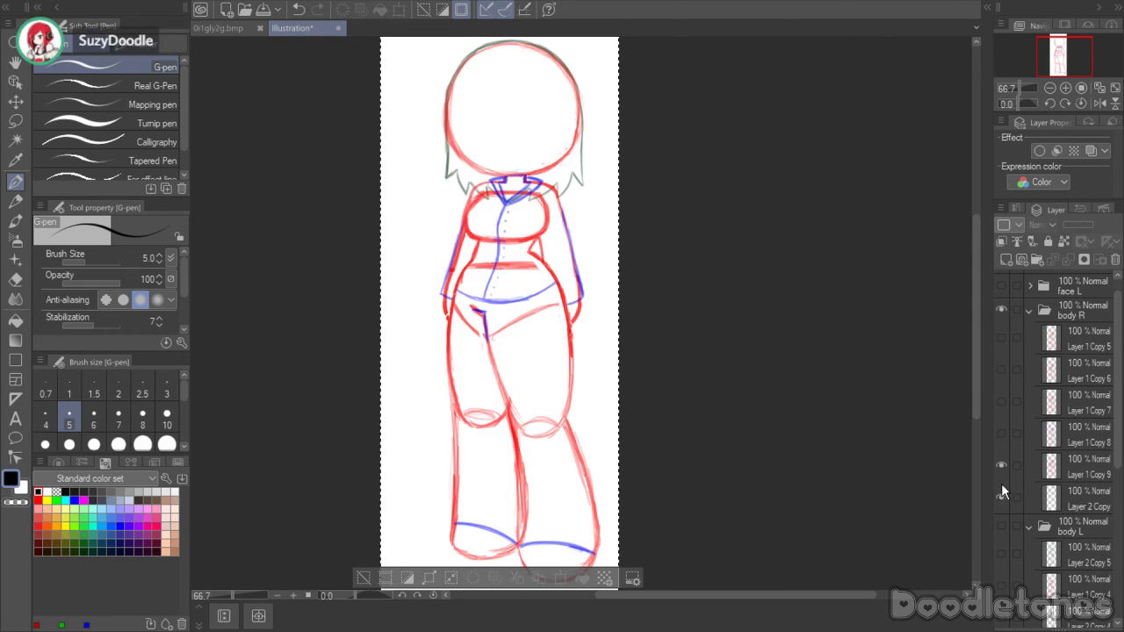
click(1002, 495)
- Paste the line art above Layer 1 Copy 9 in body R, flip it horizontally to match the sketch, and deselect
click(1059, 474)
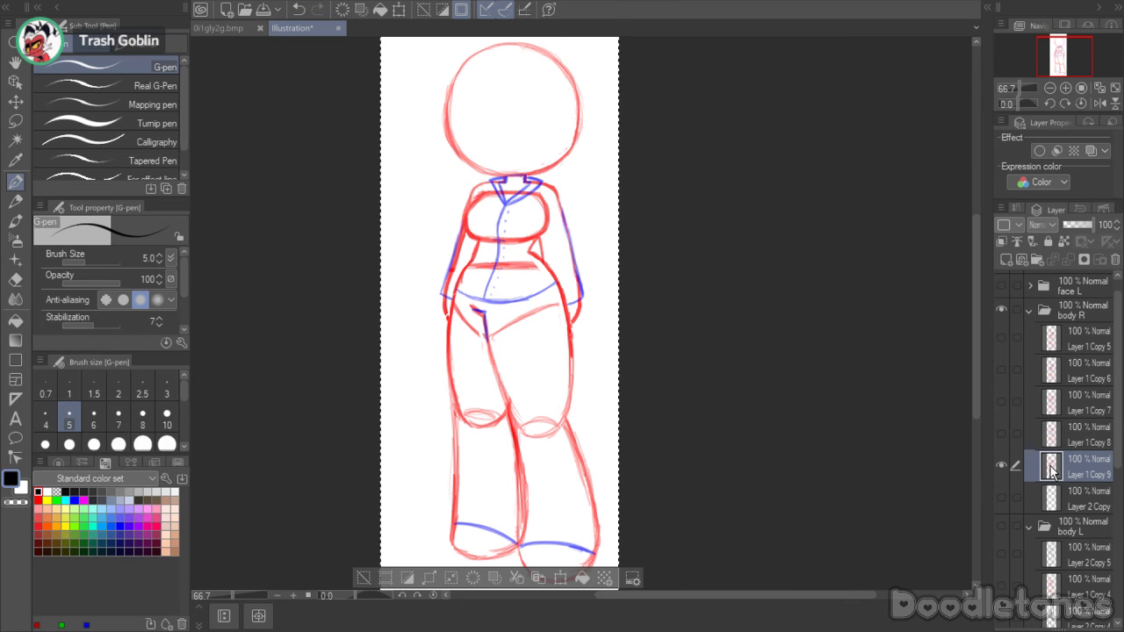
key(ctrl+v)
key(alt+e)
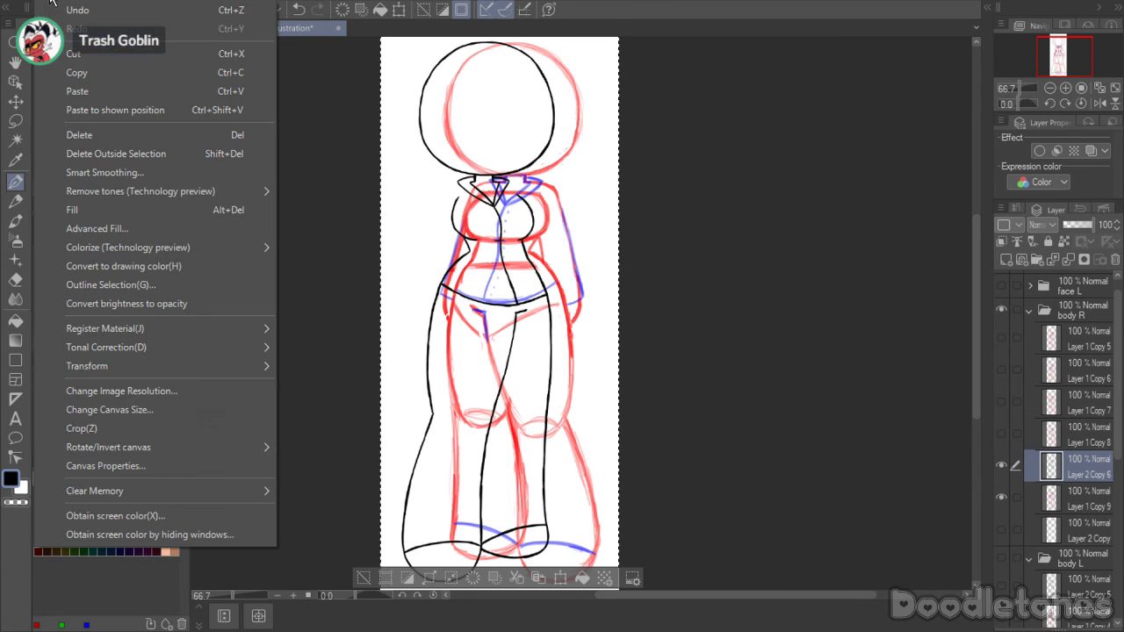
mouse_move(90, 366)
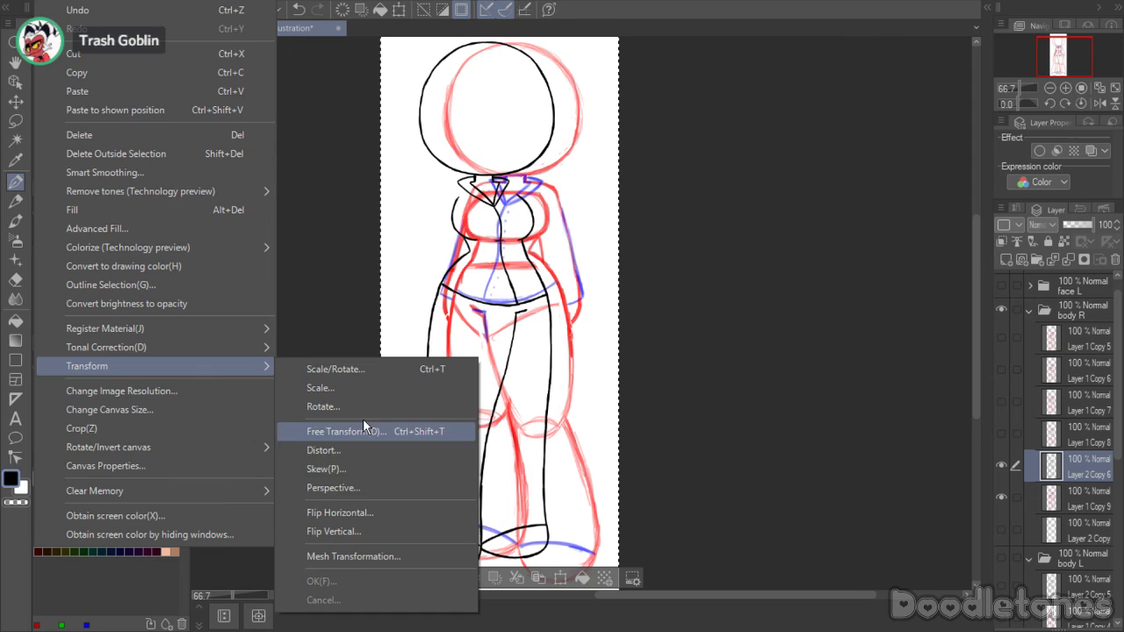
click(337, 516)
click(453, 577)
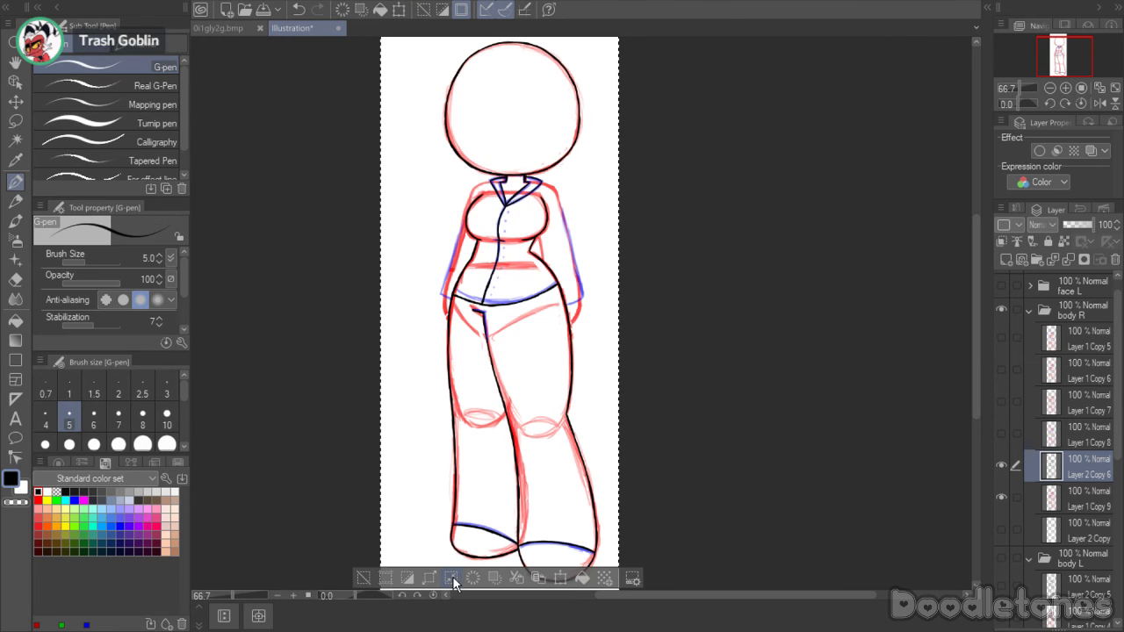
key(ctrl+d)
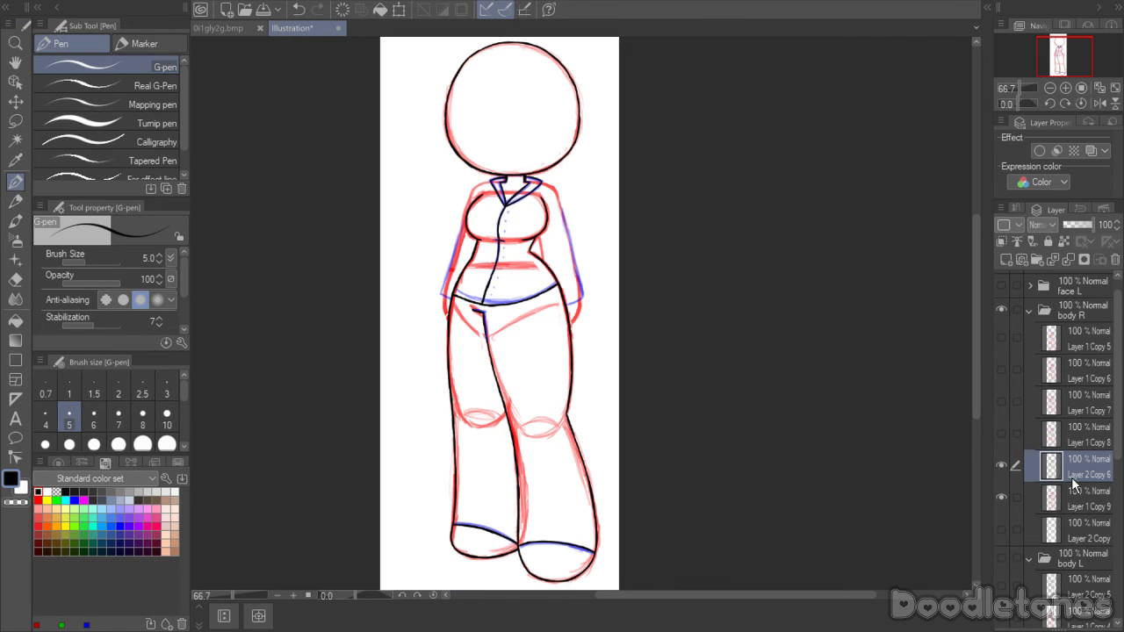
- Copy the mirrored line art above Layer 1 Copy 8, Copy 7, Copy 6 and Copy 5 in body R, and hide the layers
key(ctrl+a)
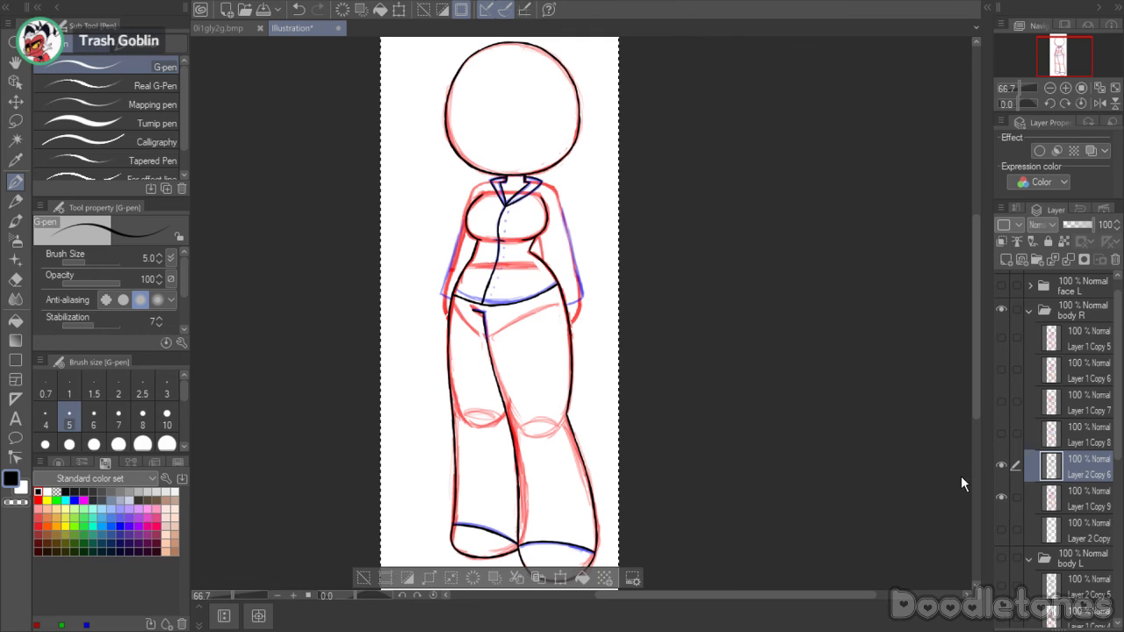
drag(1044, 445, 998, 541)
scroll(1008, 539, up, 3)
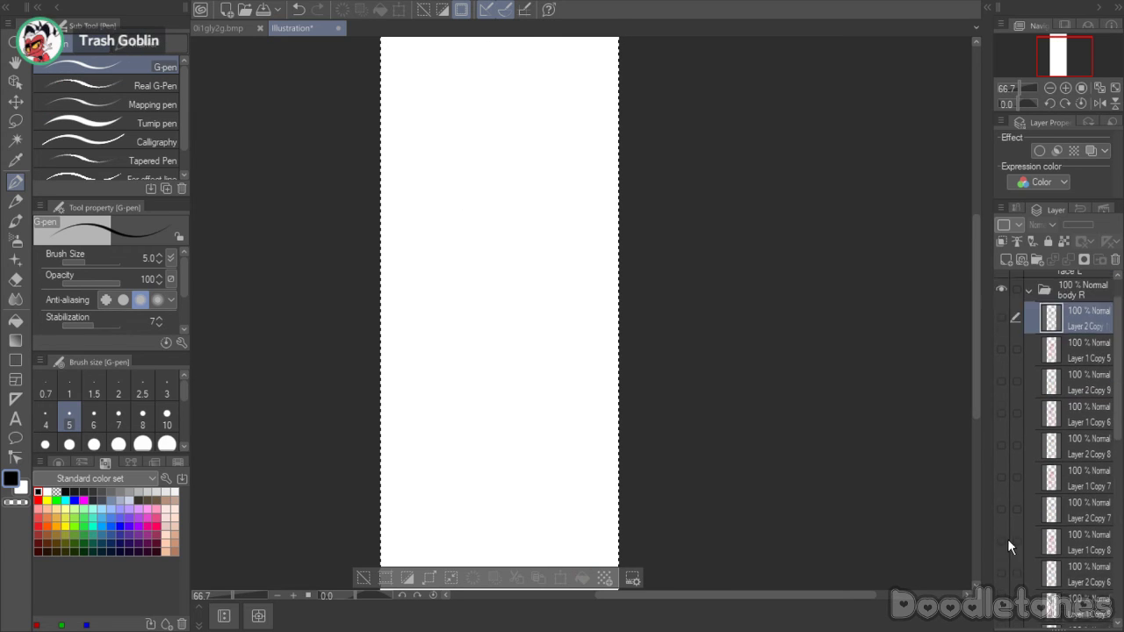
- Collapse and hide the body R folder, and return to Layer 2 in the visible body L folder with nothing selected
click(1030, 334)
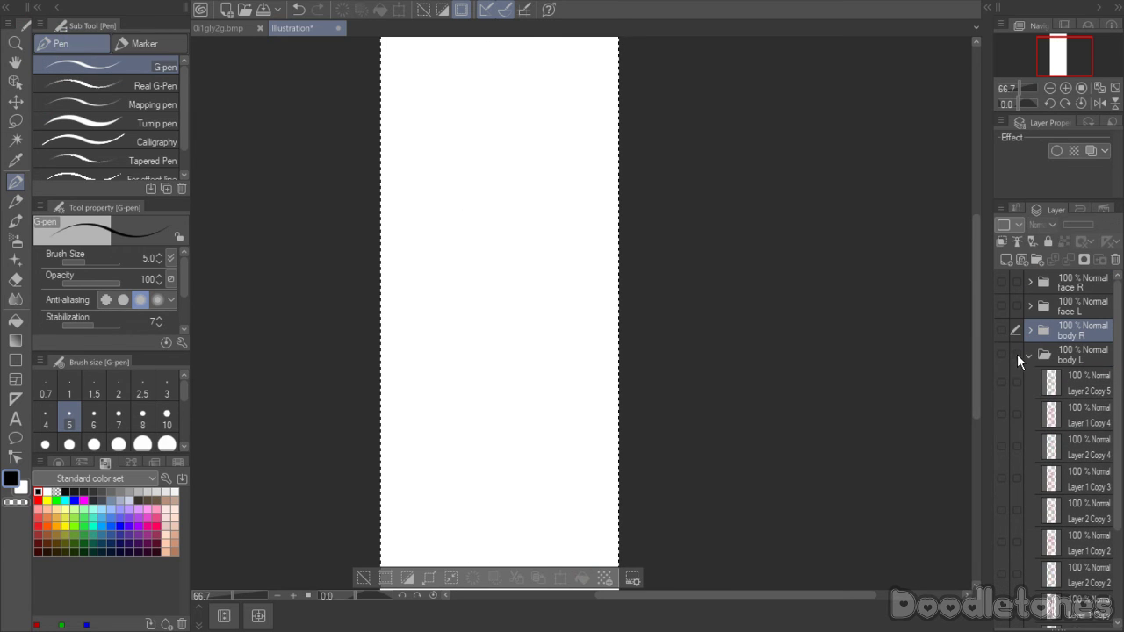
click(1029, 355)
click(1030, 355)
scroll(1031, 500, down, 3)
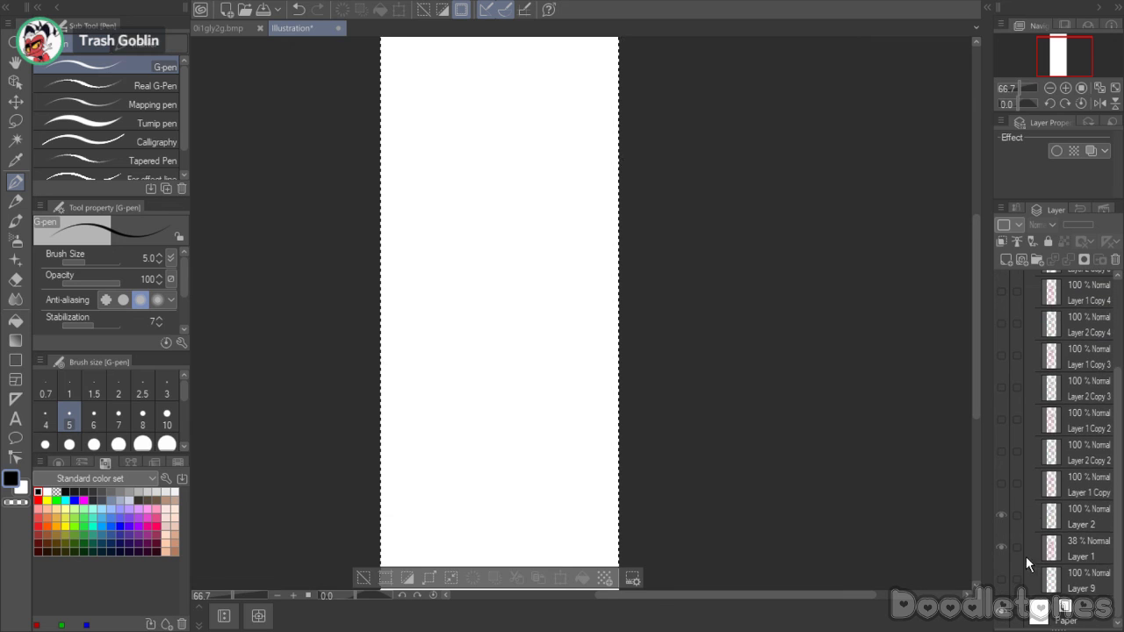
click(1026, 518)
scroll(1001, 369, up, 3)
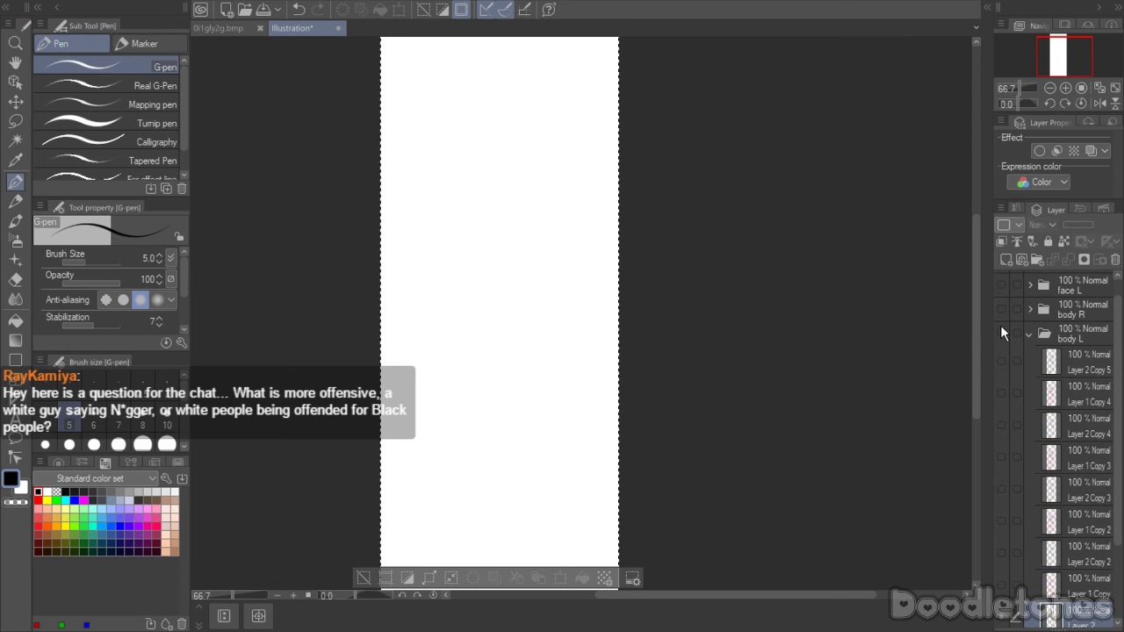
click(1001, 334)
click(363, 577)
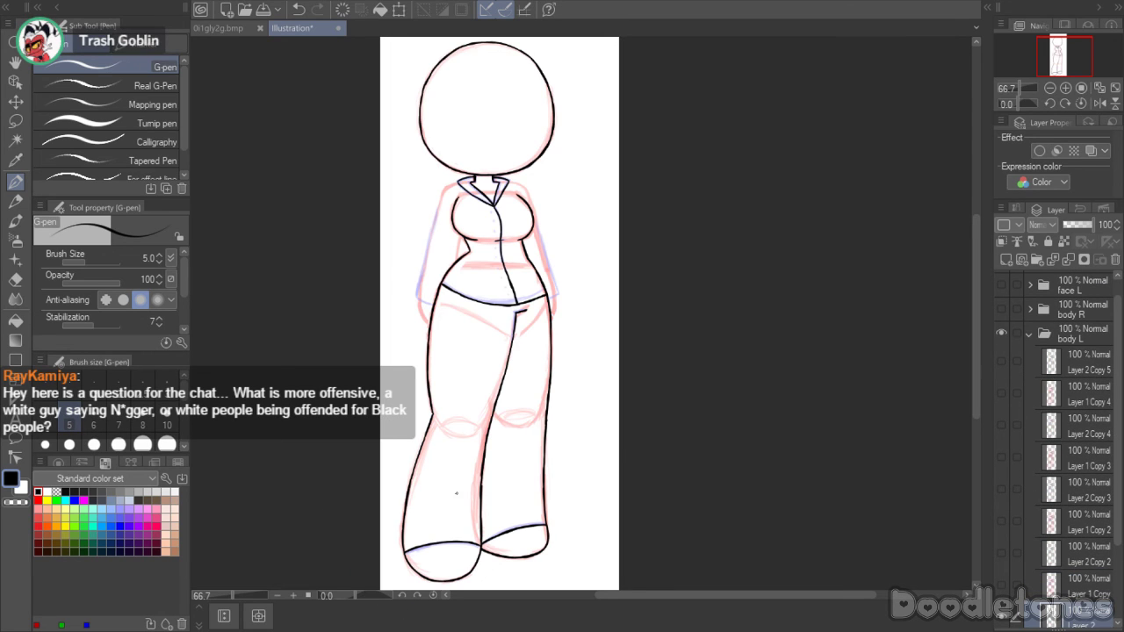
- Ink nine button dots down the shirt front over the blue guide dots with the G-pen
scroll(1079, 538, down, 2)
scroll(524, 204, up, 3)
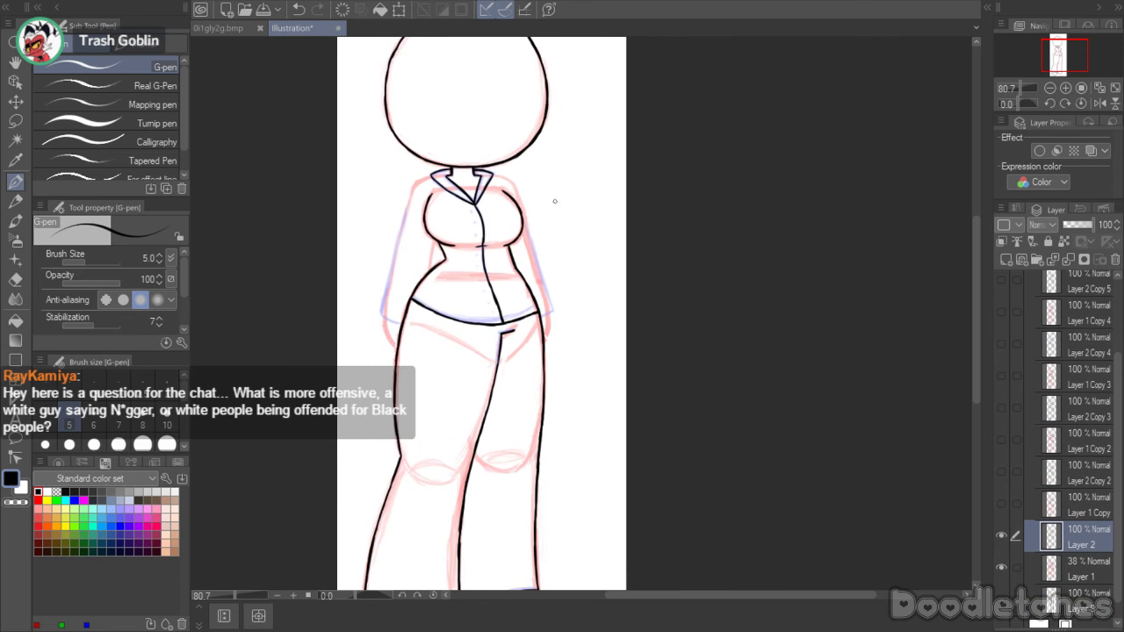
scroll(437, 202, up, 4)
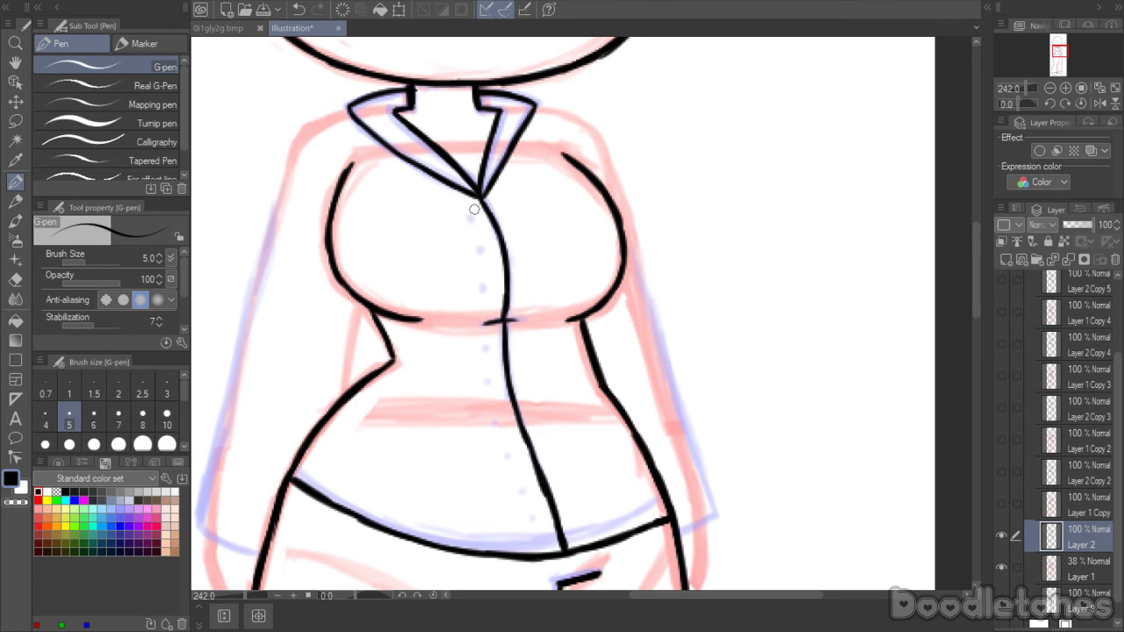
drag(468, 217, 471, 220)
click(479, 255)
click(482, 292)
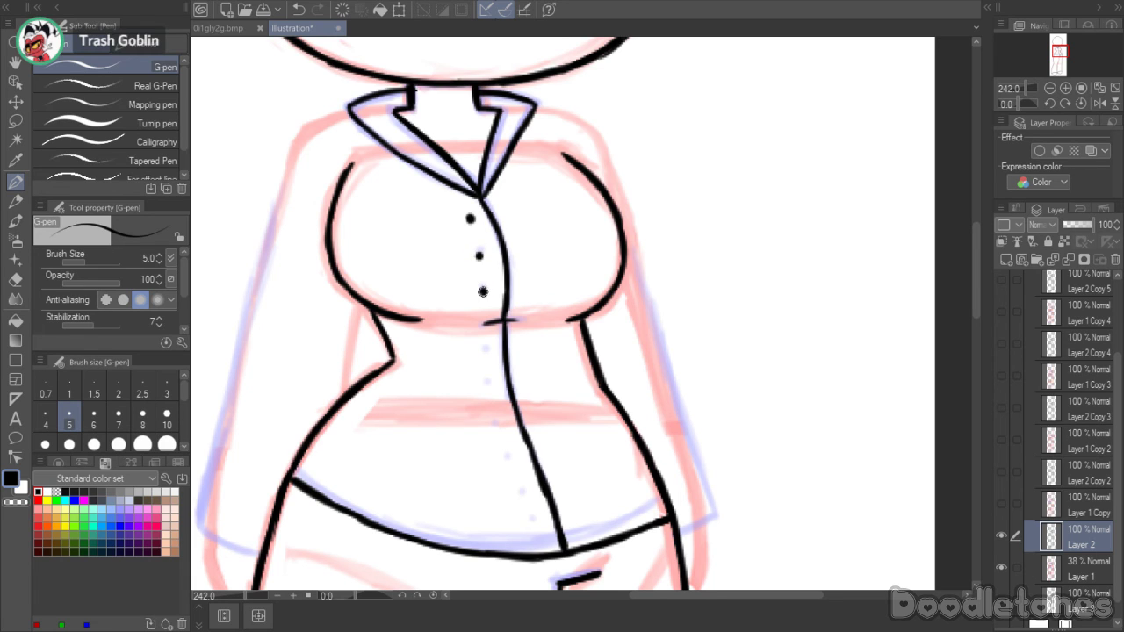
click(485, 350)
click(487, 382)
click(494, 424)
click(506, 457)
click(524, 497)
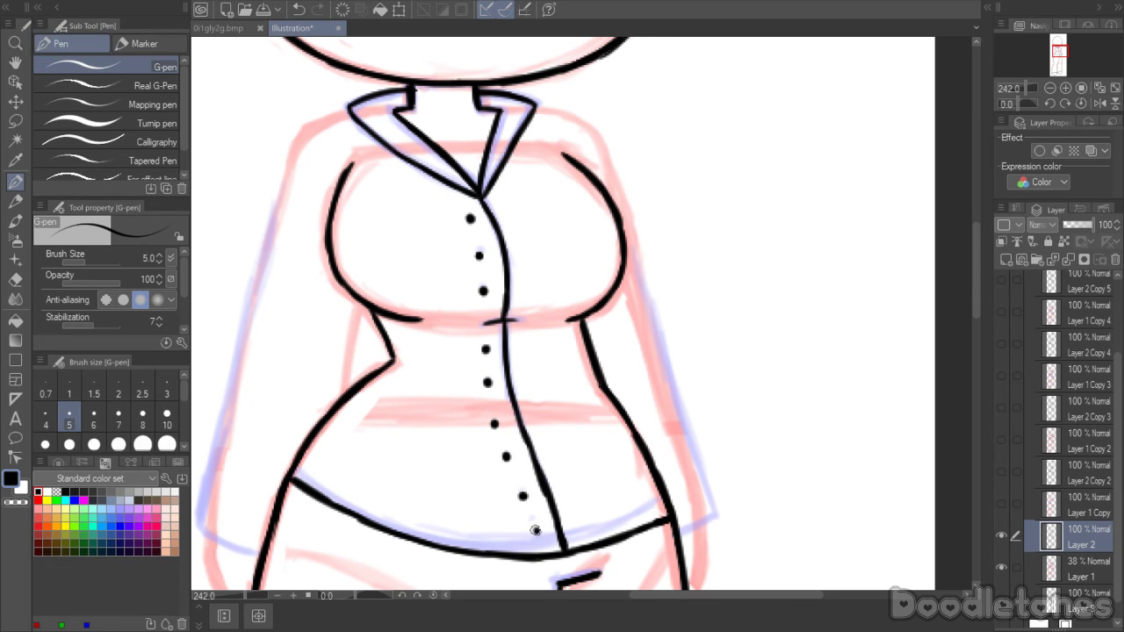
click(535, 530)
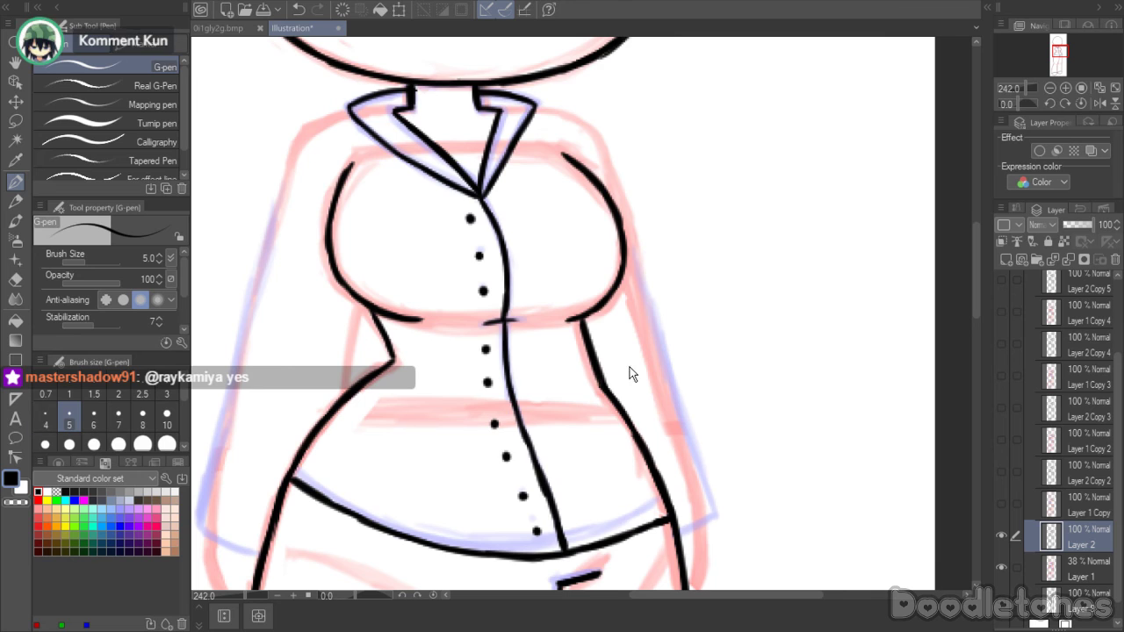
- Ink the sleeve on the viewer's right with the G-pen, from the collar over the shoulder down to a closed cuff
scroll(763, 252, down, 3)
scroll(762, 252, up, 1)
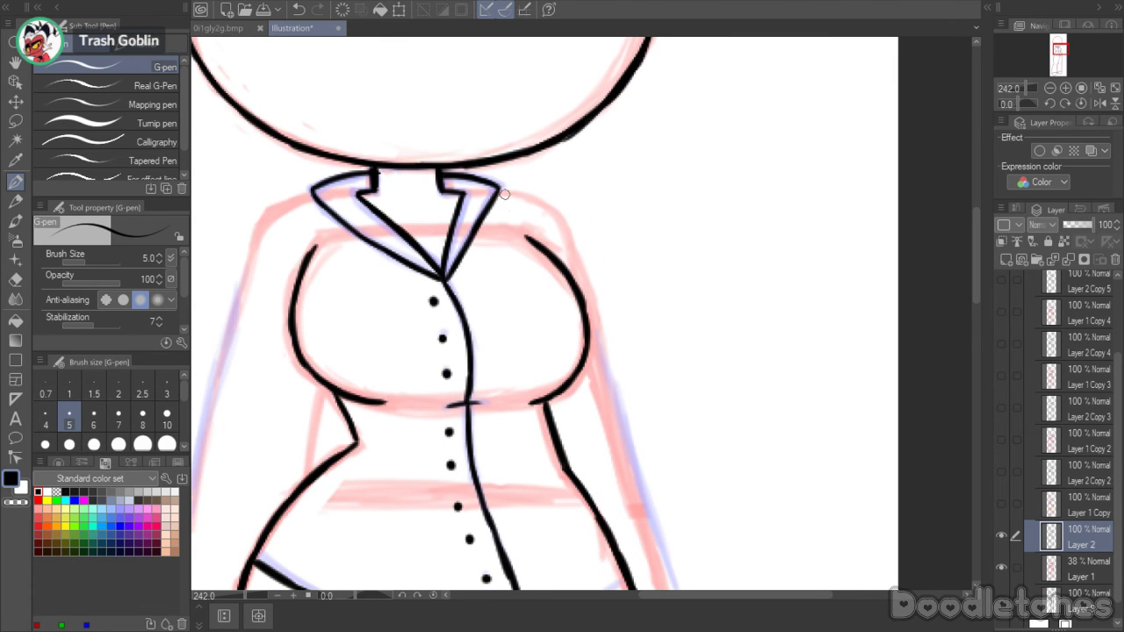
mouse_move(505, 193)
mouse_down()
mouse_move(534, 203)
mouse_move(568, 239)
mouse_move(602, 343)
mouse_up()
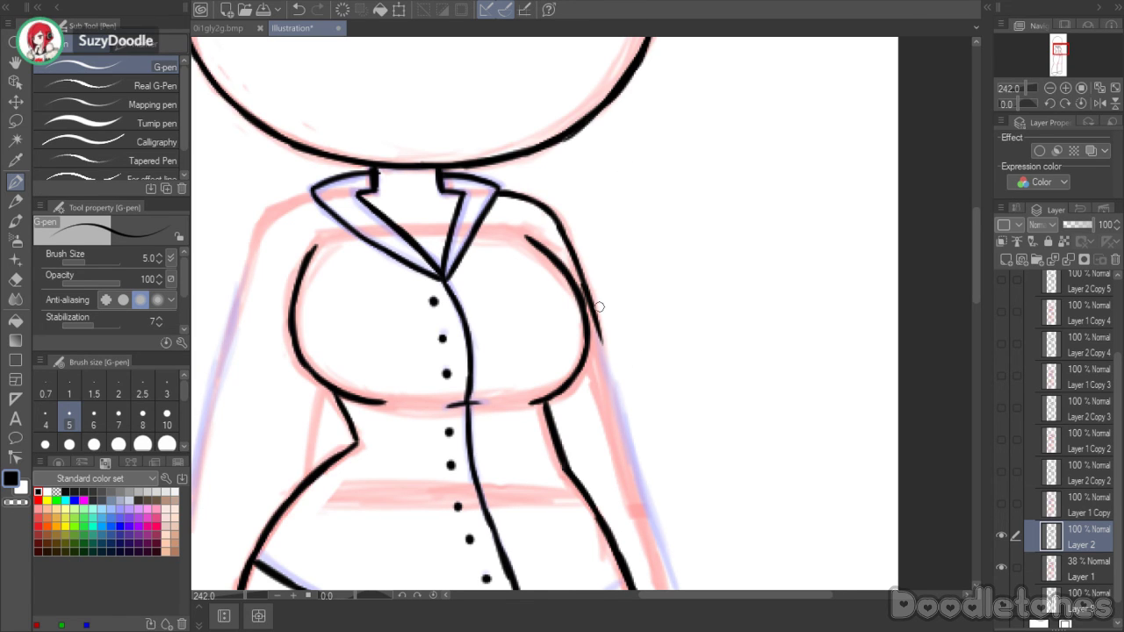
key(ctrl+z)
drag(580, 279, 608, 364)
key(ctrl+z)
drag(594, 308, 618, 380)
scroll(903, 307, down, 3)
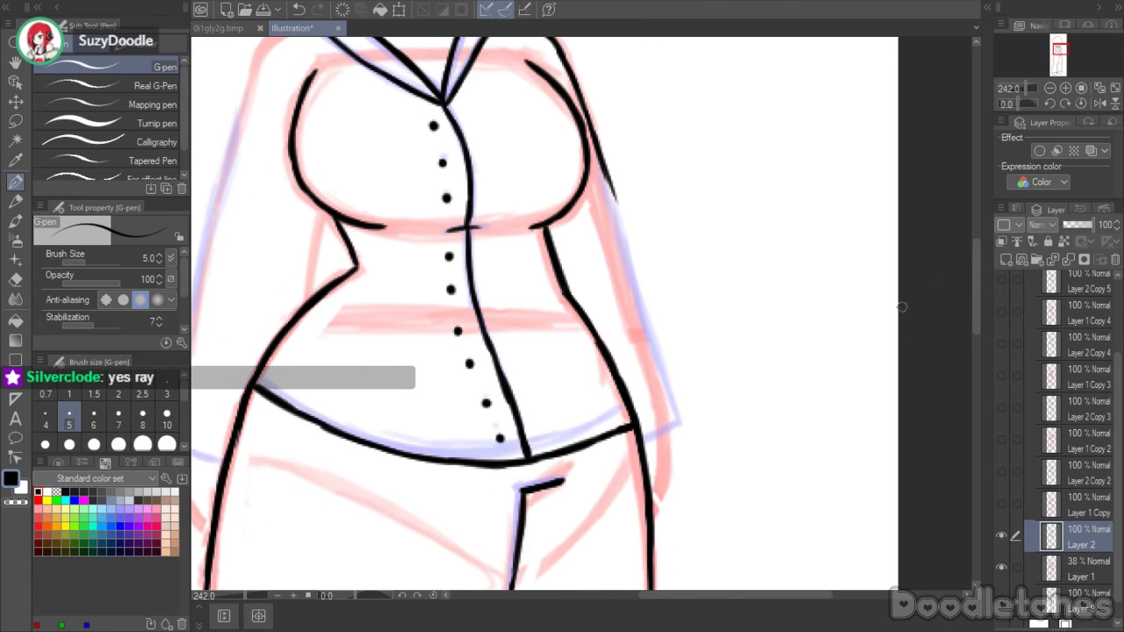
drag(615, 204, 663, 370)
drag(650, 328, 672, 399)
drag(643, 436, 679, 420)
drag(665, 377, 679, 421)
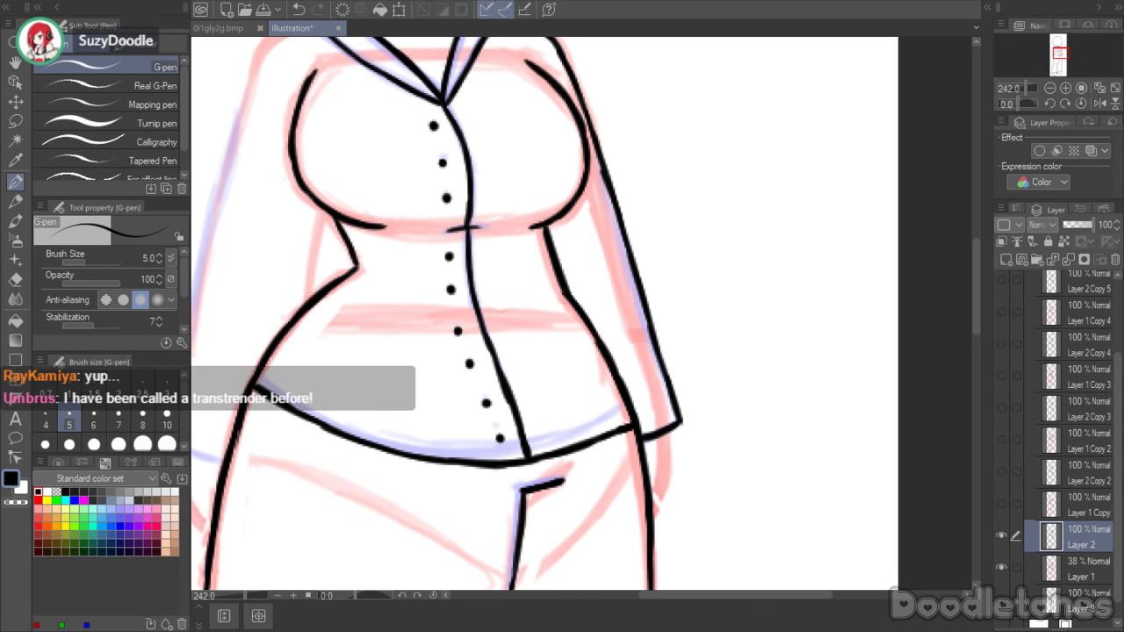
- Ink the opposite sleeve from collar to cuff, including the short inner arm line beside the waist
scroll(378, 413, down, 2)
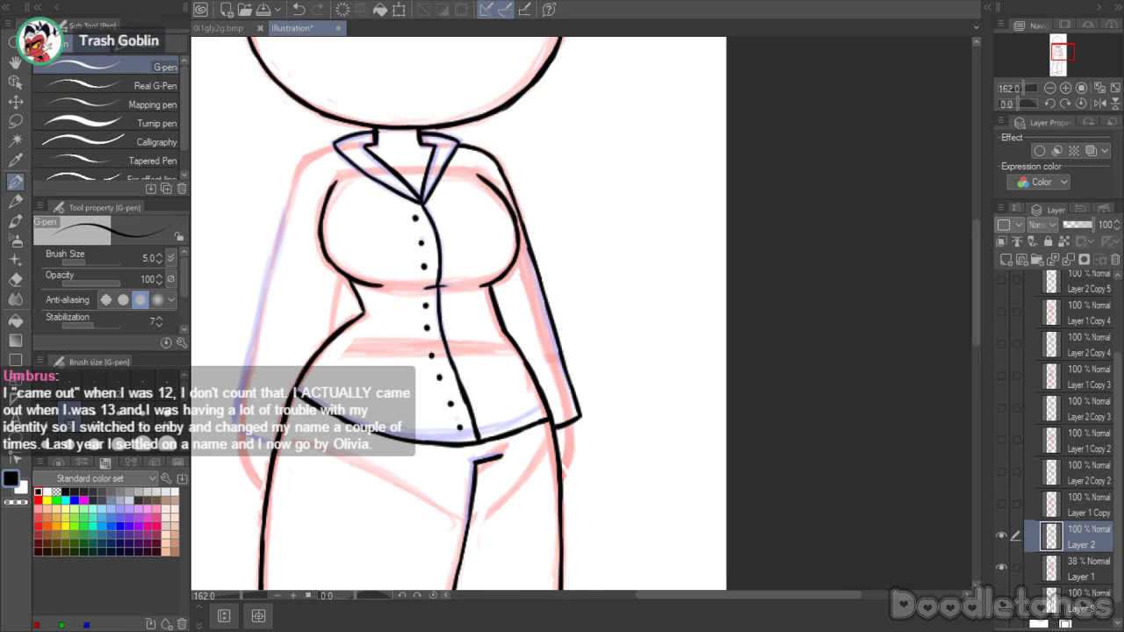
scroll(444, 159, up, 1)
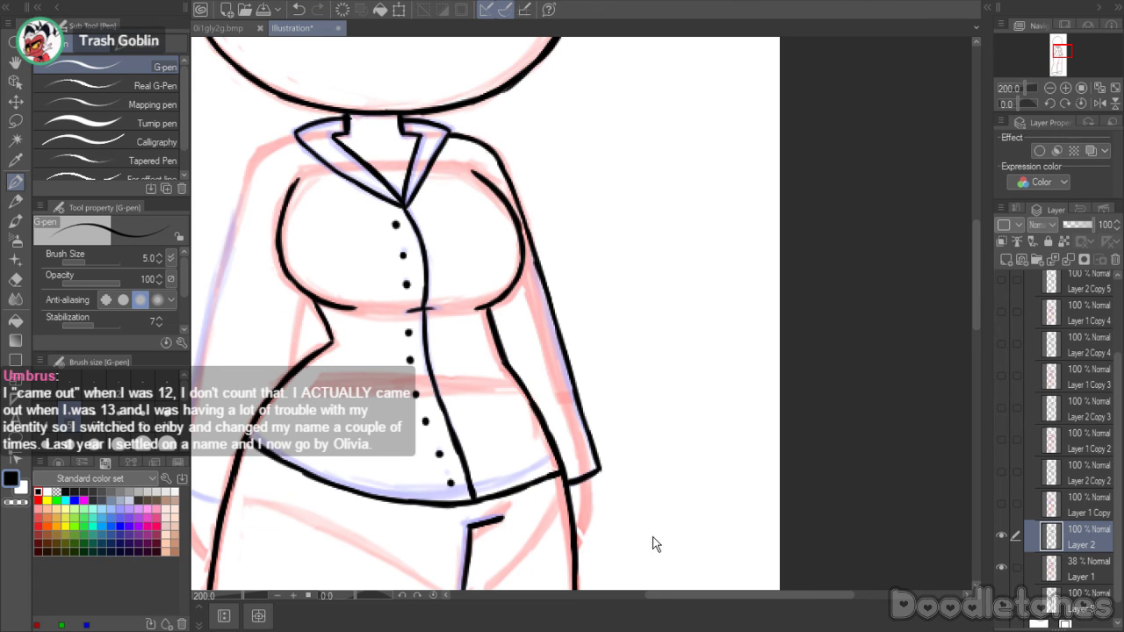
drag(667, 595, 624, 581)
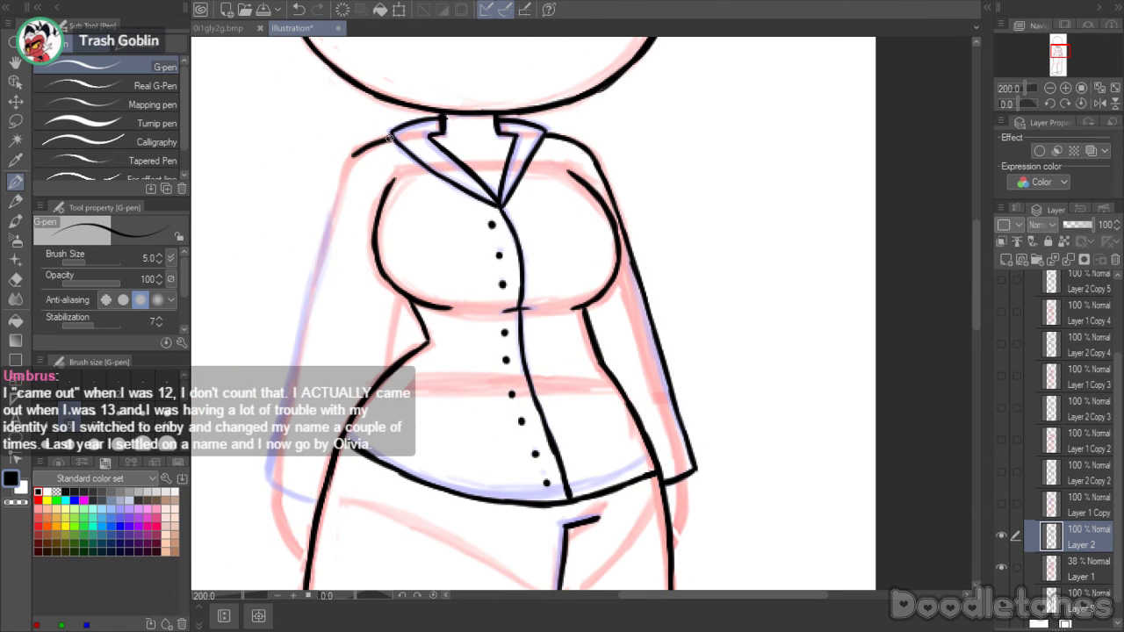
mouse_move(392, 136)
mouse_down()
mouse_move(355, 154)
mouse_move(346, 174)
mouse_move(350, 157)
mouse_move(261, 475)
mouse_move(309, 497)
mouse_up()
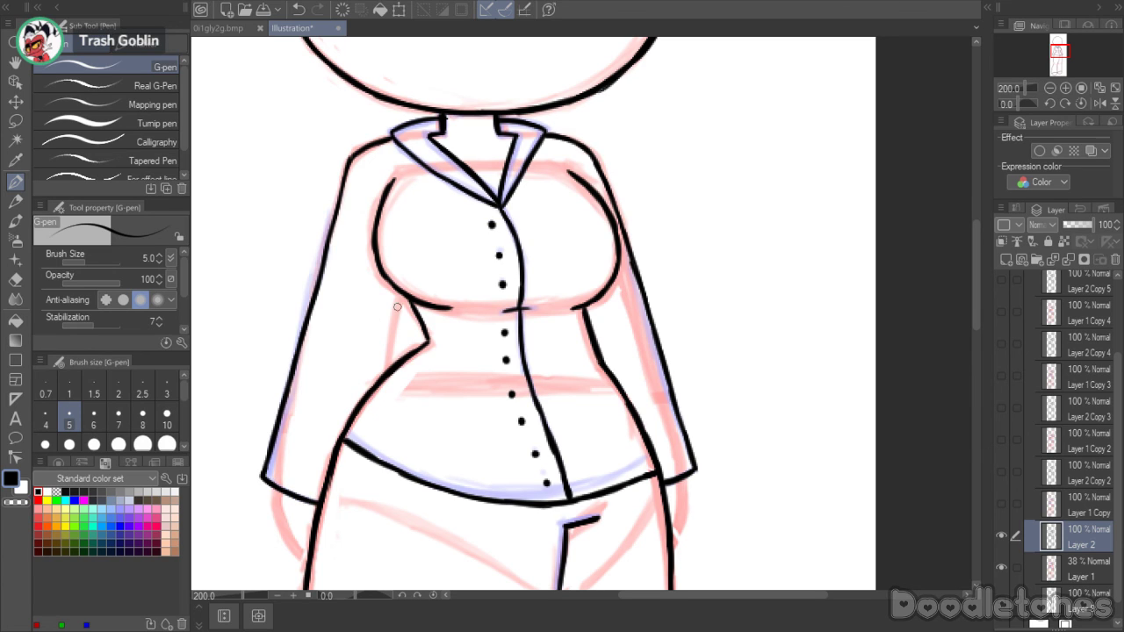
drag(400, 293, 390, 362)
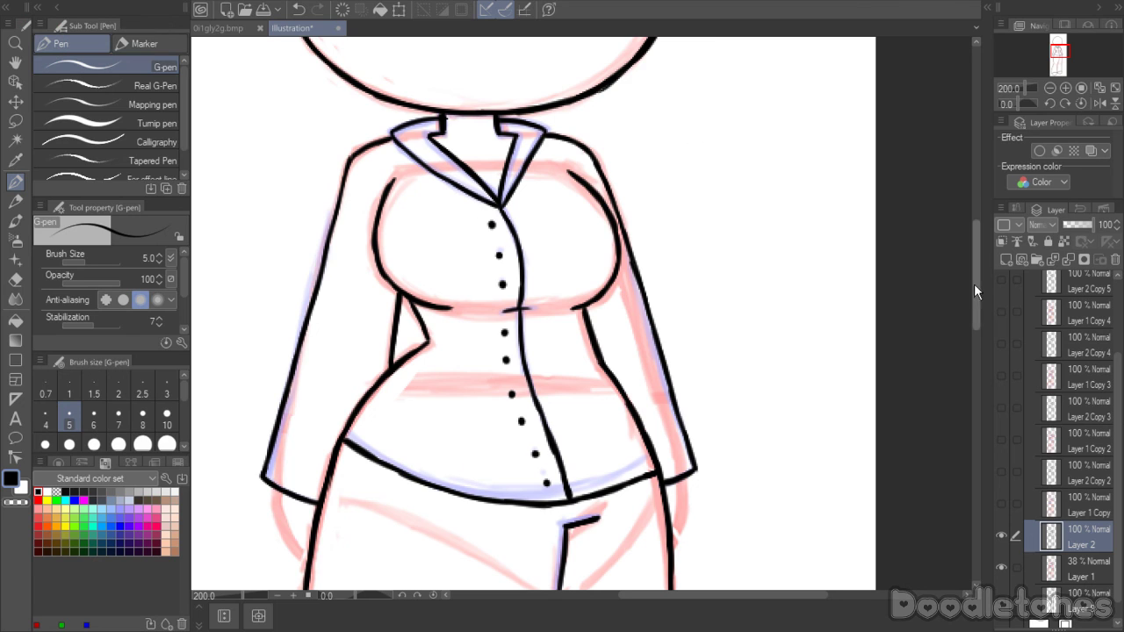
- Ink the partly hidden hands below both cuffs, ending each outline at the hip
scroll(973, 315, down, 5)
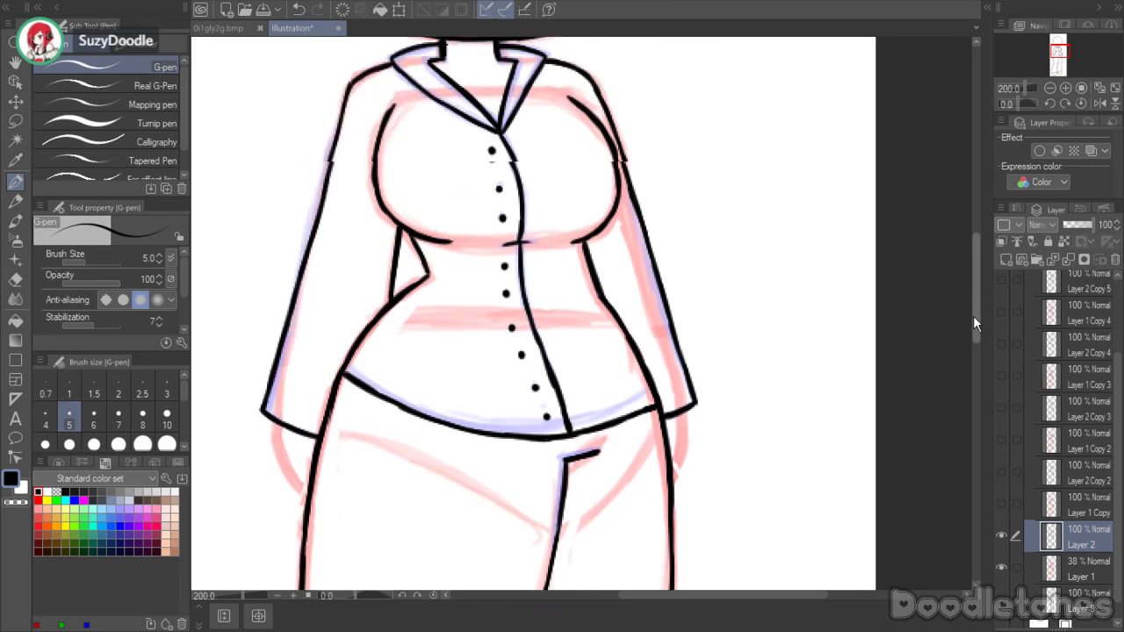
mouse_move(277, 376)
mouse_down()
mouse_move(275, 346)
mouse_move(306, 420)
mouse_up()
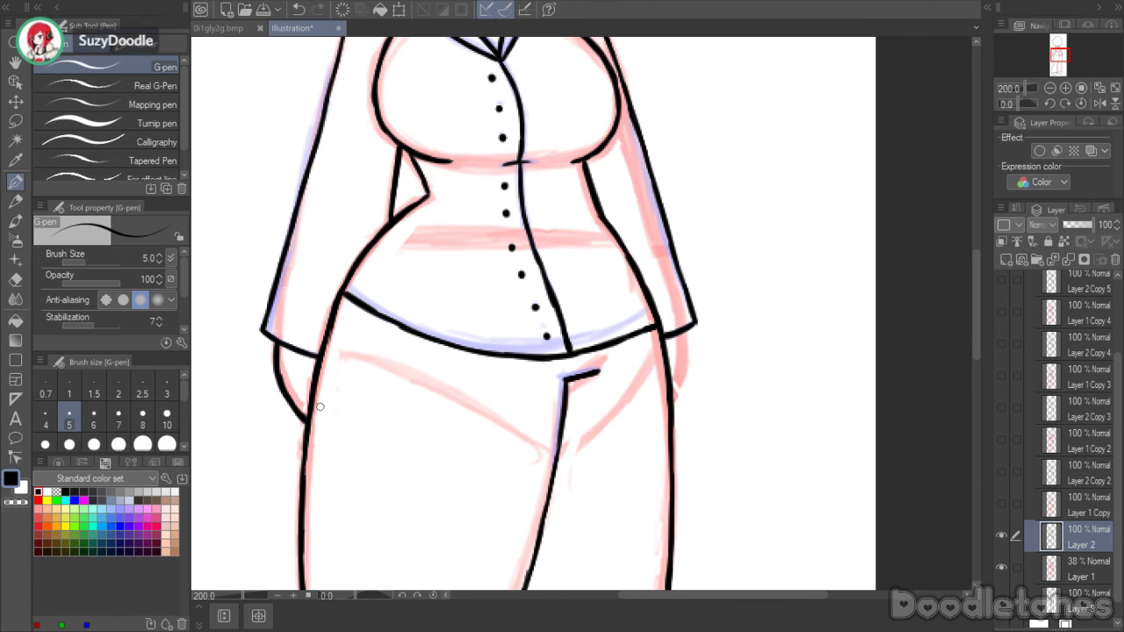
drag(685, 334, 673, 398)
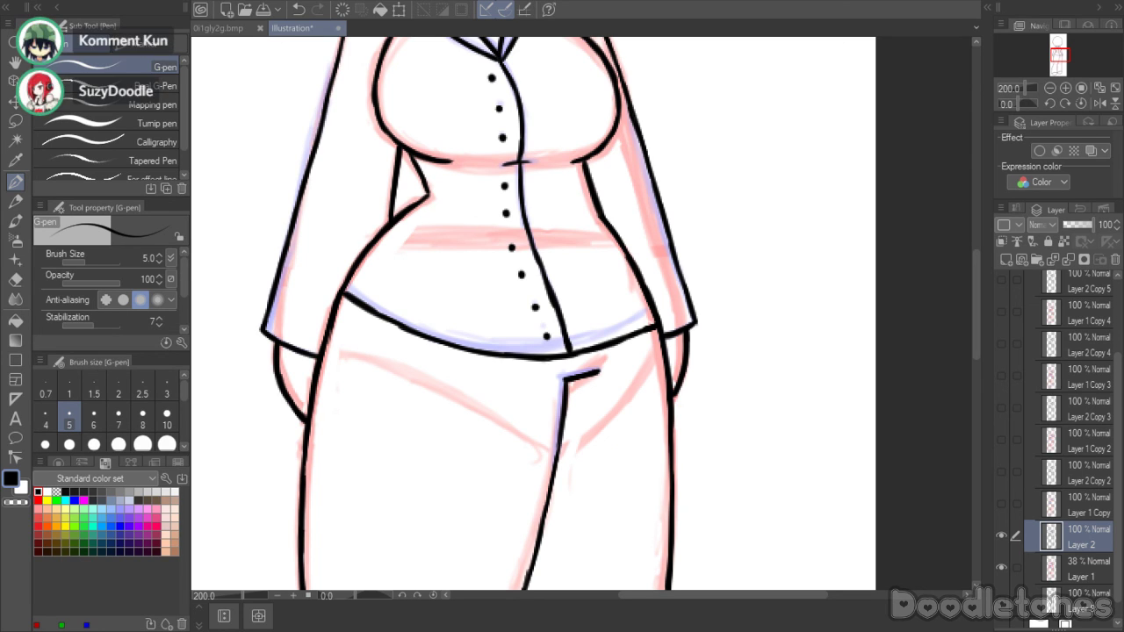
- Delete the sketch layer Layer 1 beneath the line art
scroll(715, 343, down, 5)
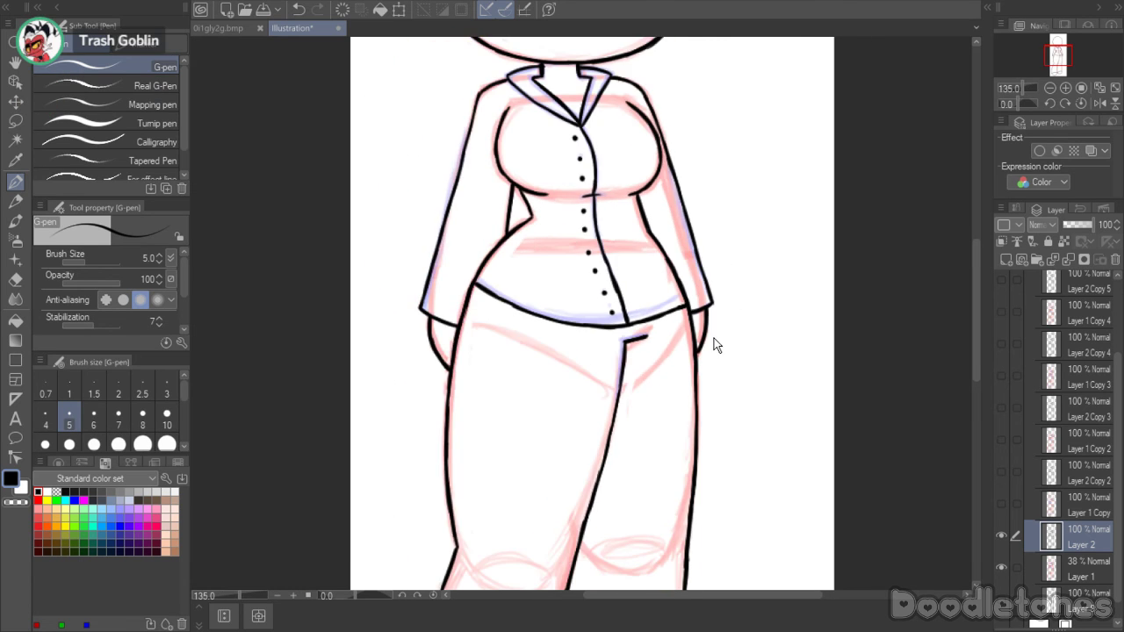
scroll(799, 365, down, 1)
click(1080, 569)
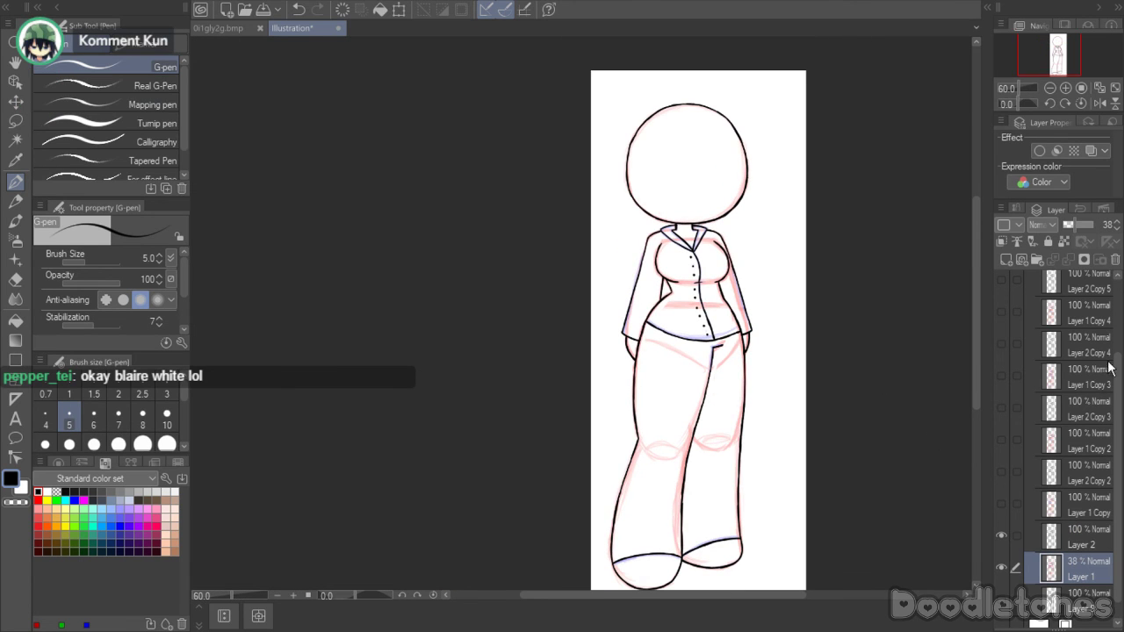
click(1116, 260)
click(573, 220)
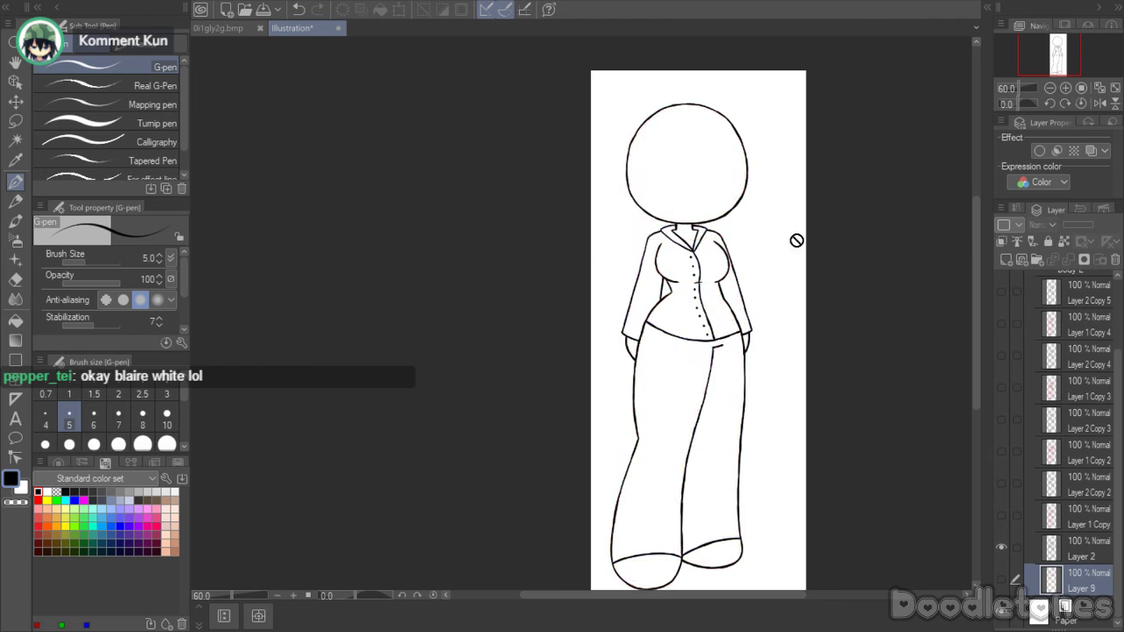
- Examine the clean line art without the sketch, checking the jacket, trouser legs and feet
scroll(846, 251, up, 1)
scroll(844, 253, down, 1)
scroll(738, 535, up, 2)
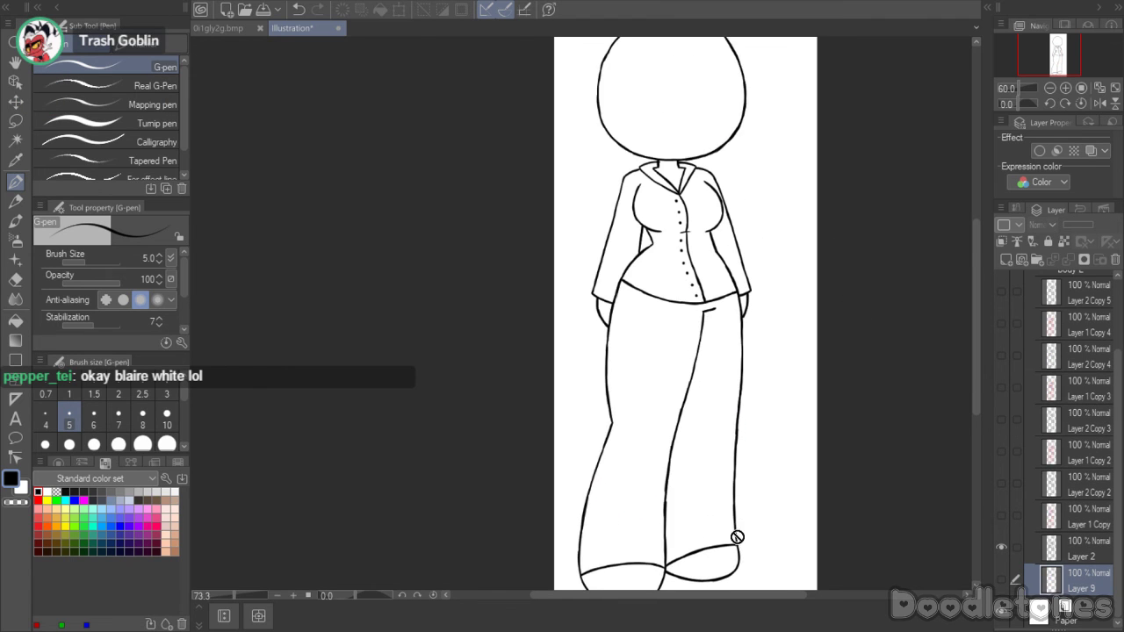
scroll(740, 537, up, 1)
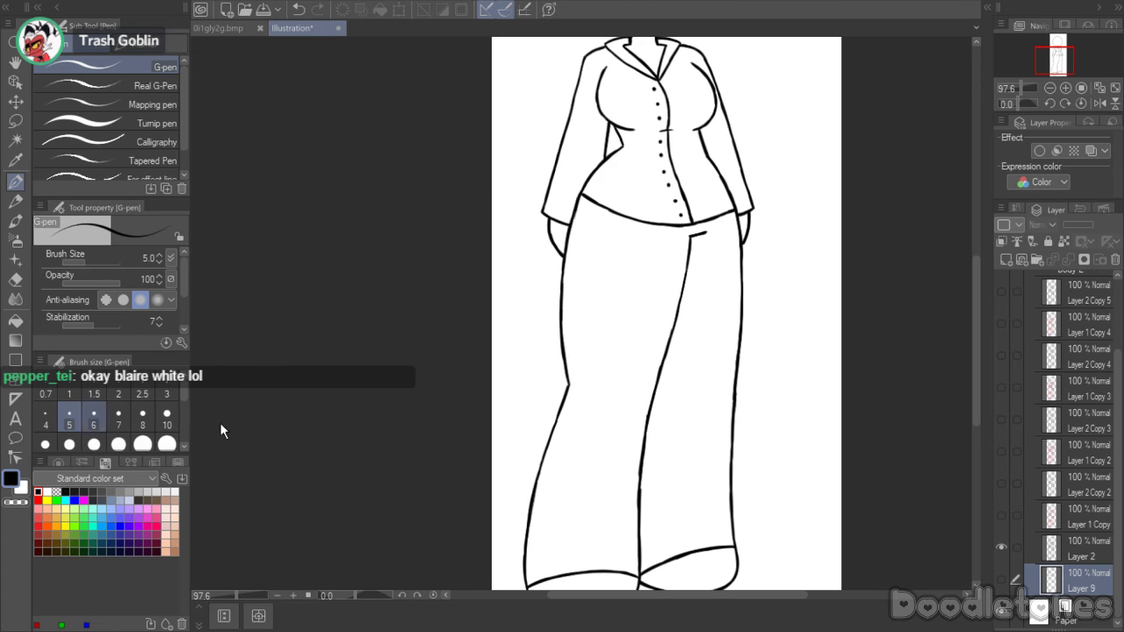
scroll(931, 457, up, 1)
drag(973, 360, 976, 379)
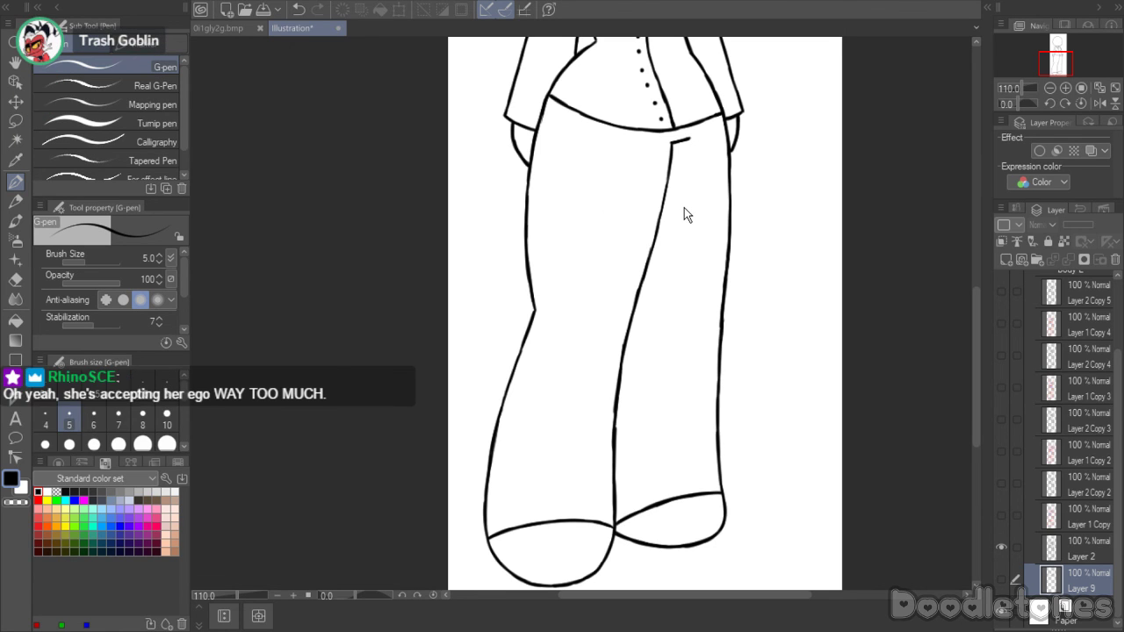
scroll(684, 207, up, 2)
scroll(668, 229, down, 1)
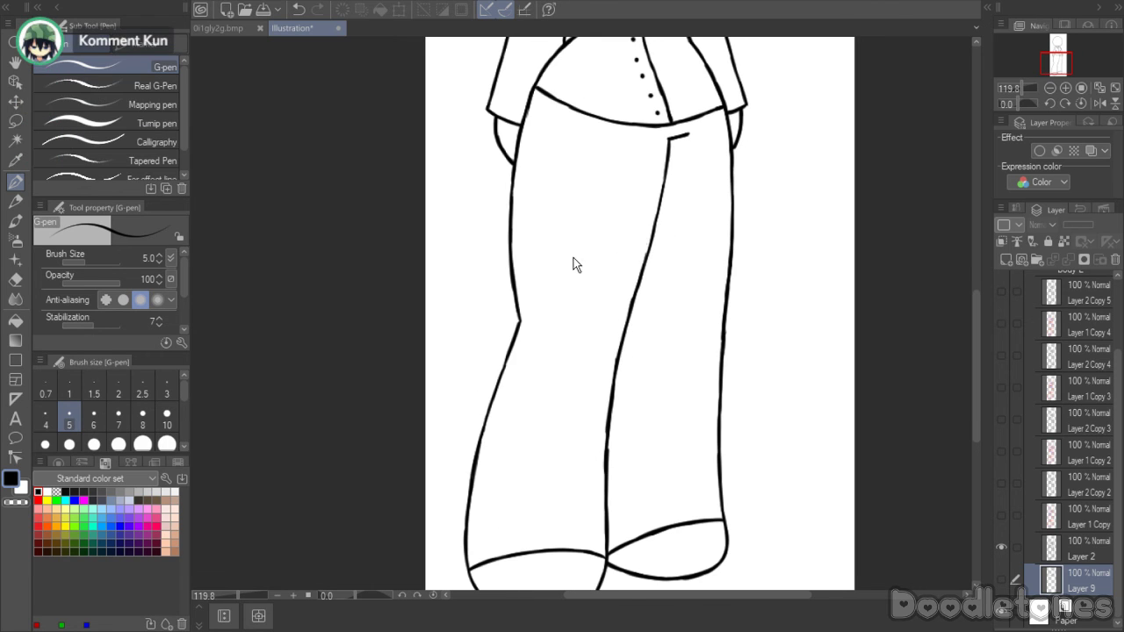
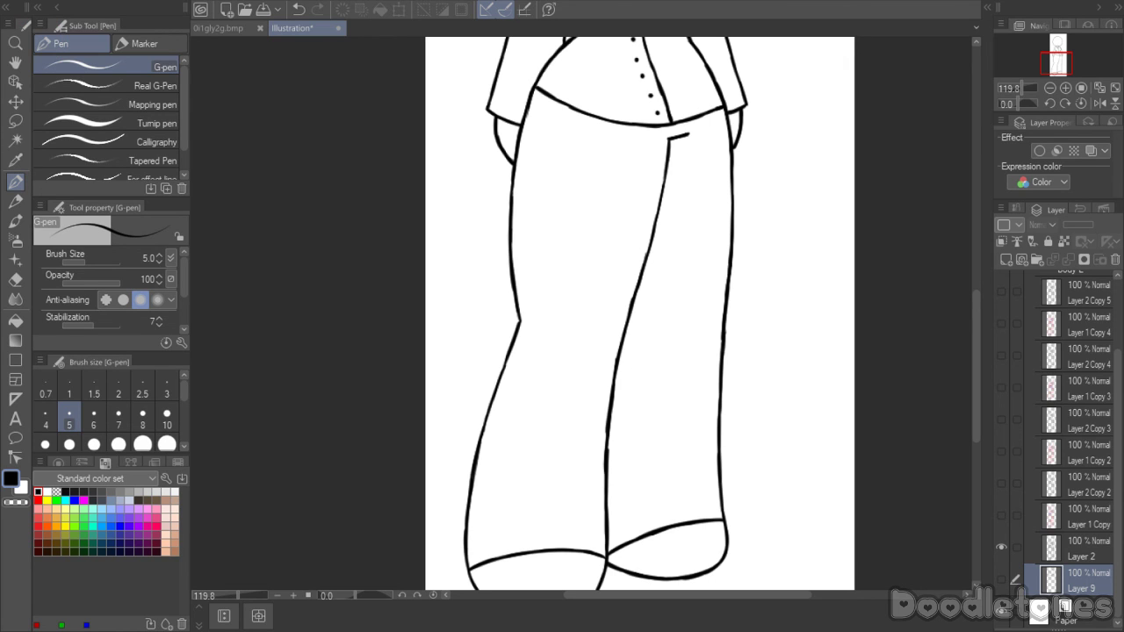
- Draw a straighter inner leg line on Layer 2, from mid-thigh down to where the feet meet
scroll(978, 352, down, 3)
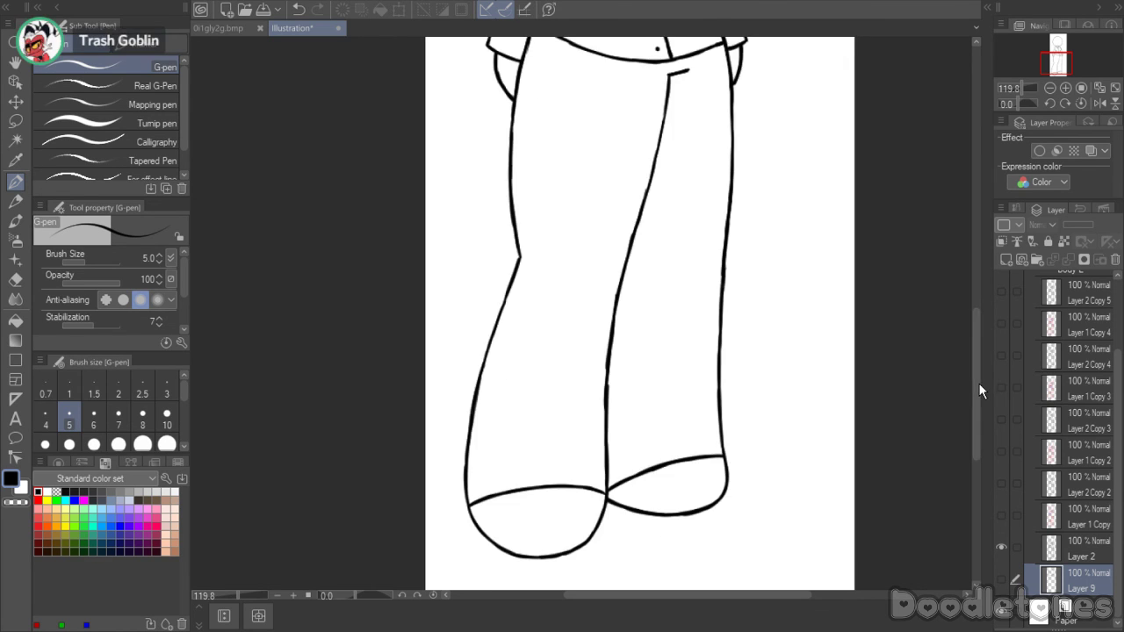
scroll(819, 414, up, 1)
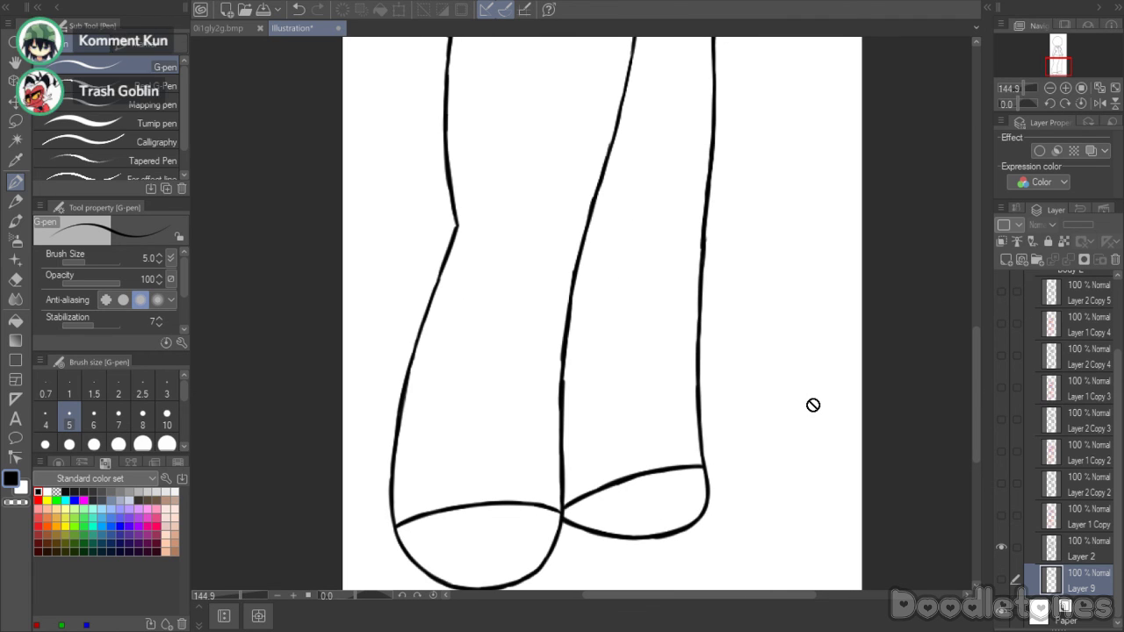
click(1063, 553)
drag(617, 131, 569, 394)
drag(575, 327, 565, 454)
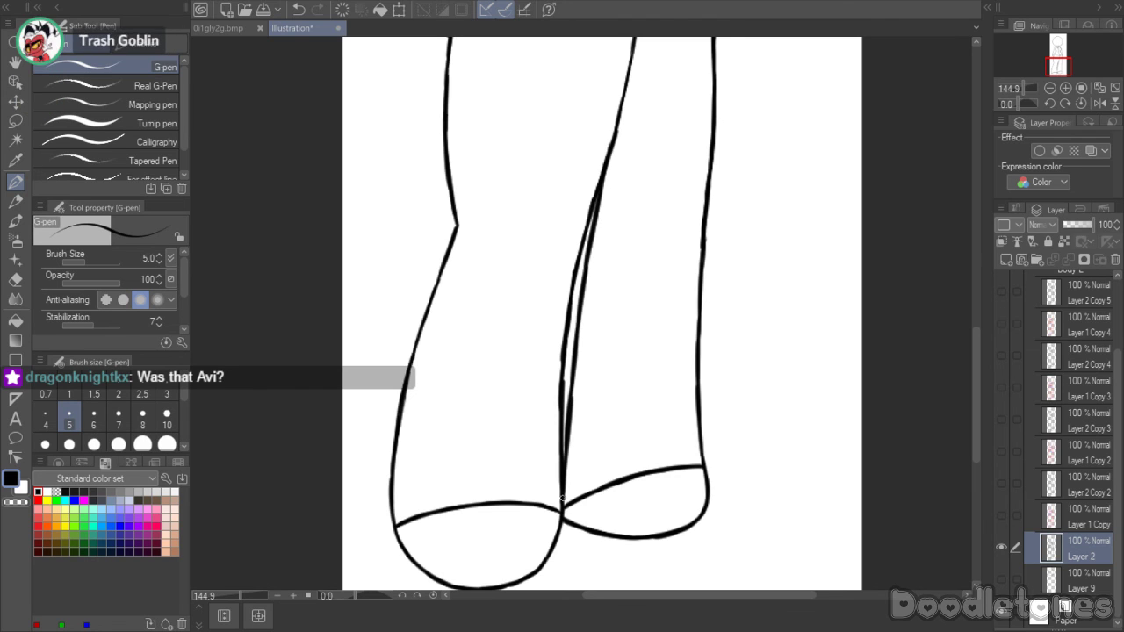
- Erase the old curved inner leg line beside the new one with the Hard eraser
click(14, 279)
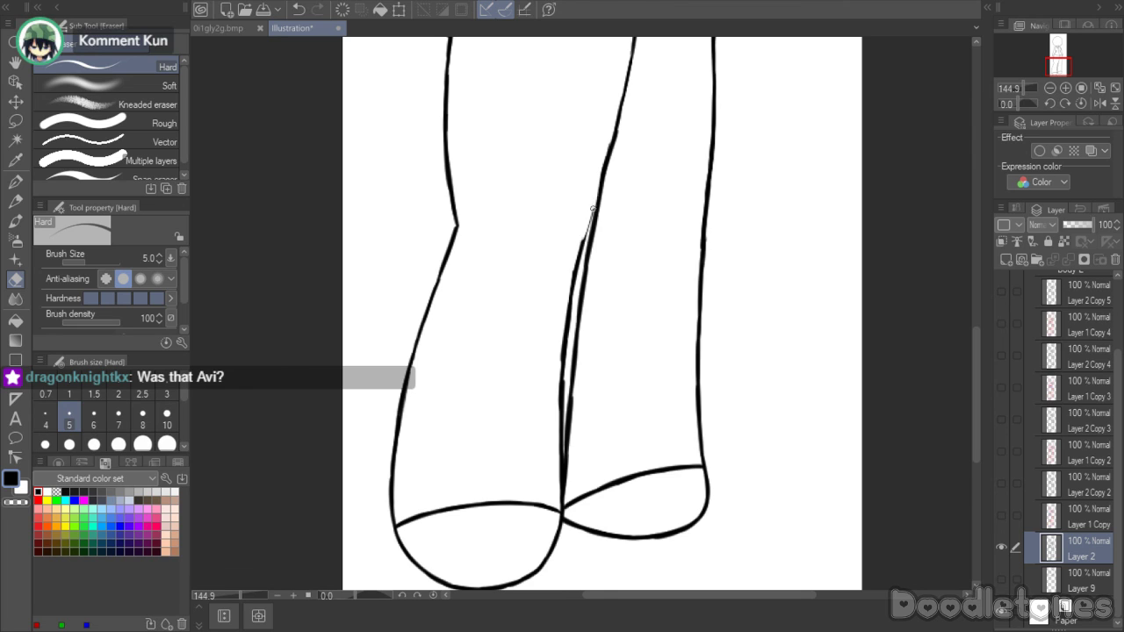
mouse_move(593, 191)
mouse_down()
mouse_move(558, 390)
mouse_move(563, 336)
mouse_up()
scroll(580, 422, up, 2)
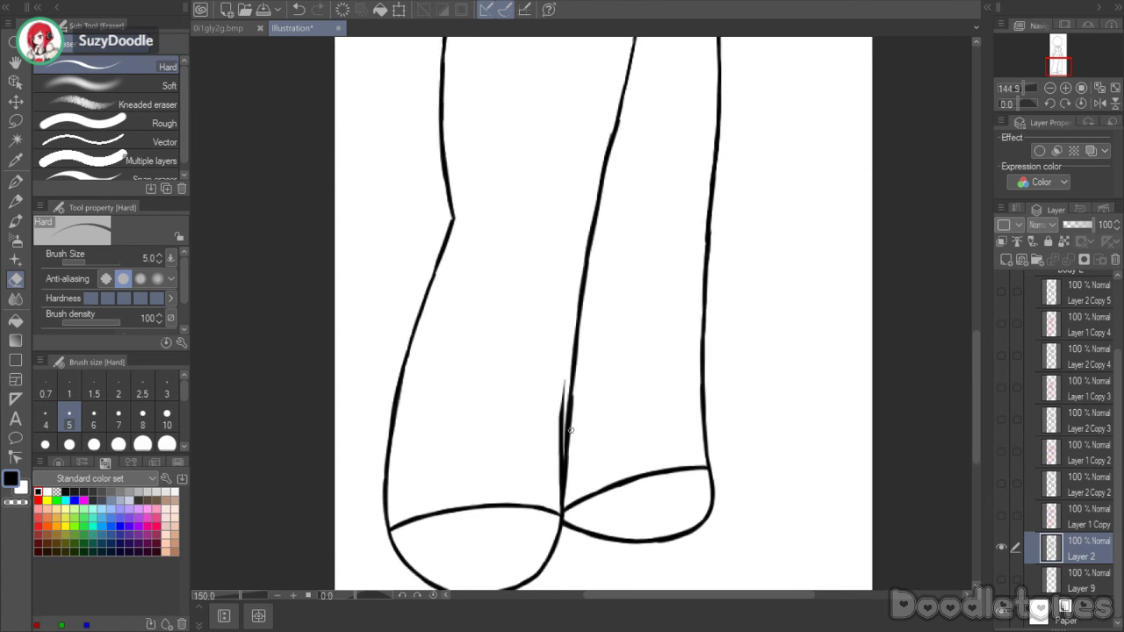
mouse_move(553, 375)
mouse_down()
mouse_move(550, 443)
mouse_move(555, 362)
mouse_move(552, 514)
mouse_up()
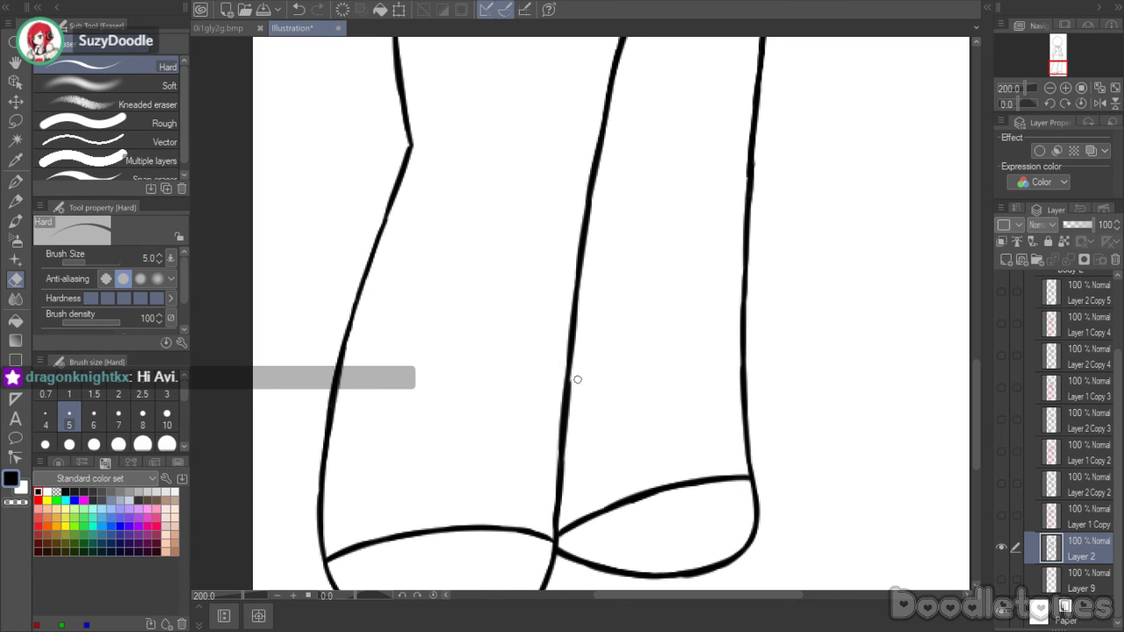
- Smooth and thicken the inner leg line along the thigh and knee with G-pen strokes and small erasures
drag(972, 369, 971, 322)
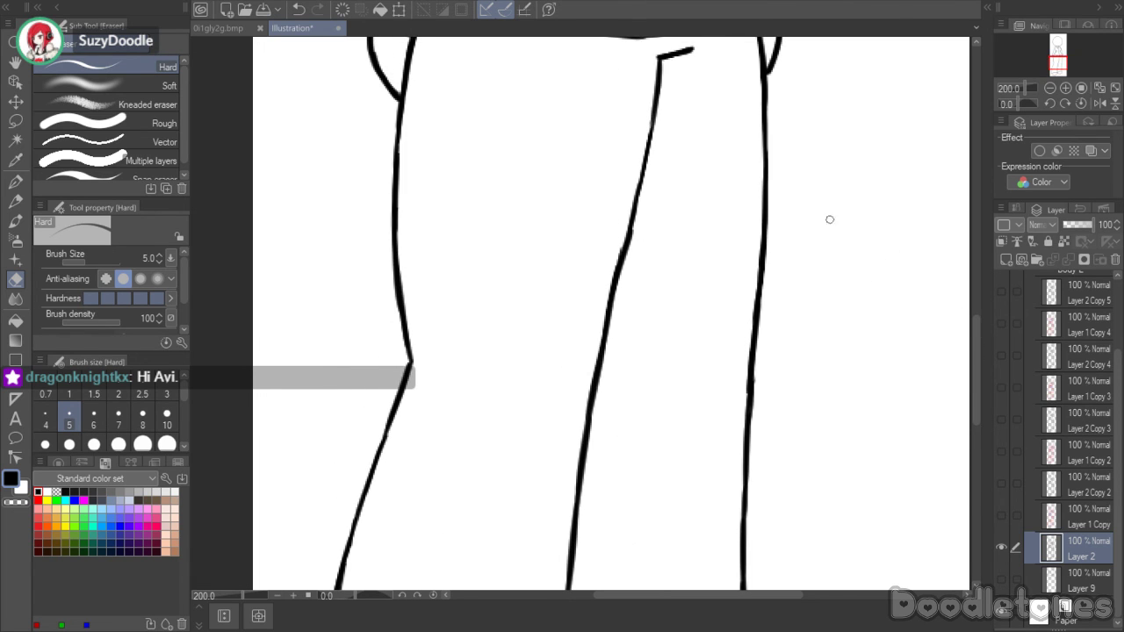
key(p)
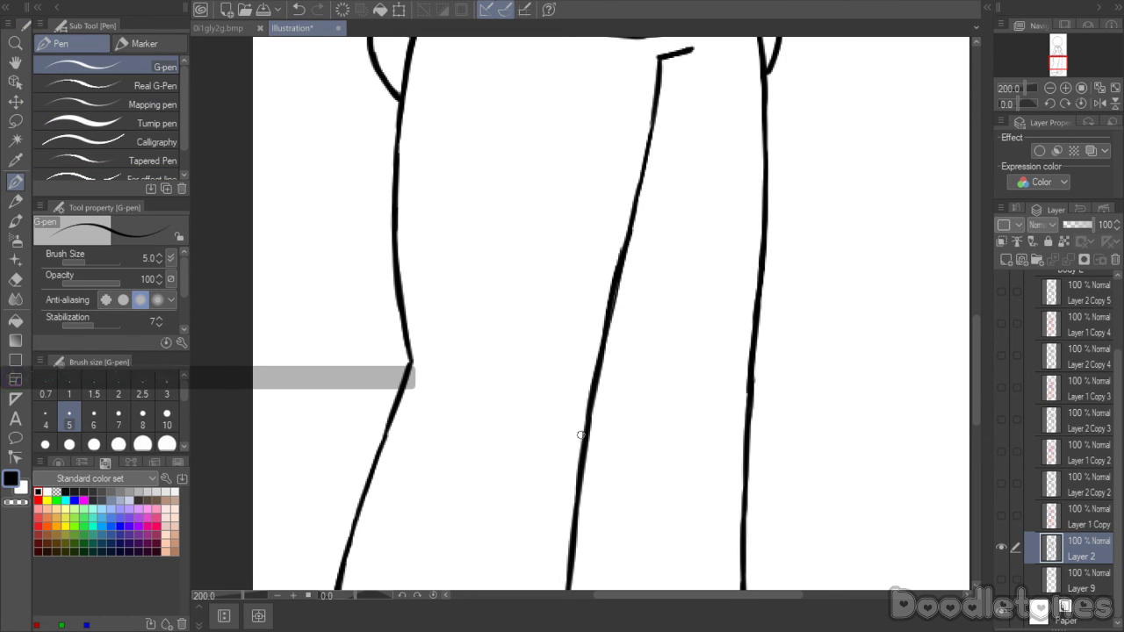
drag(613, 308, 591, 413)
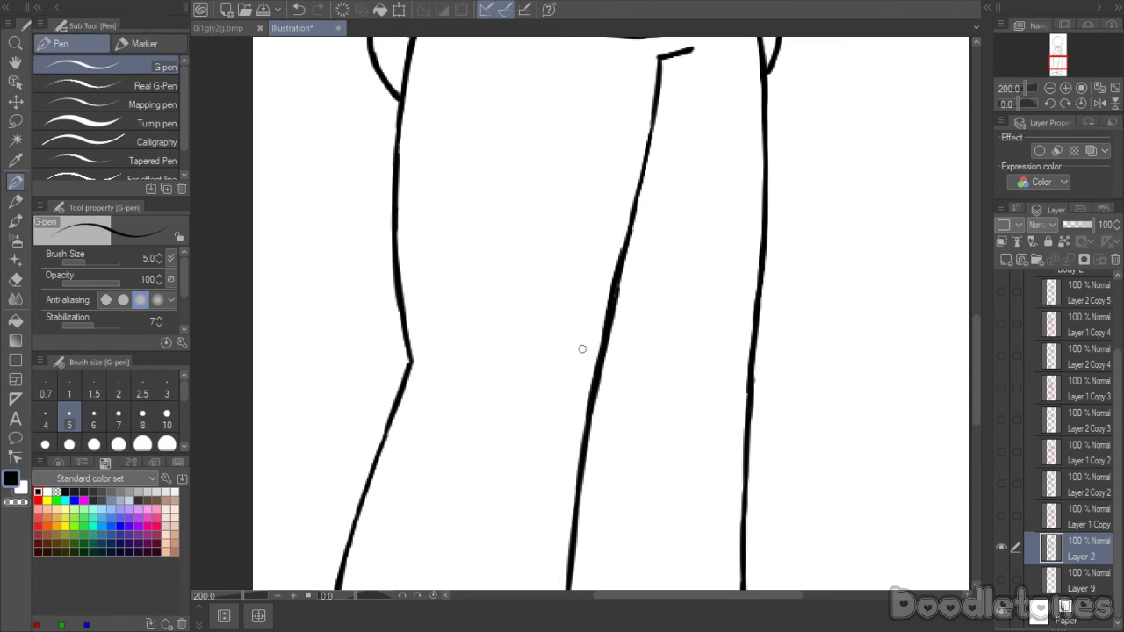
click(15, 280)
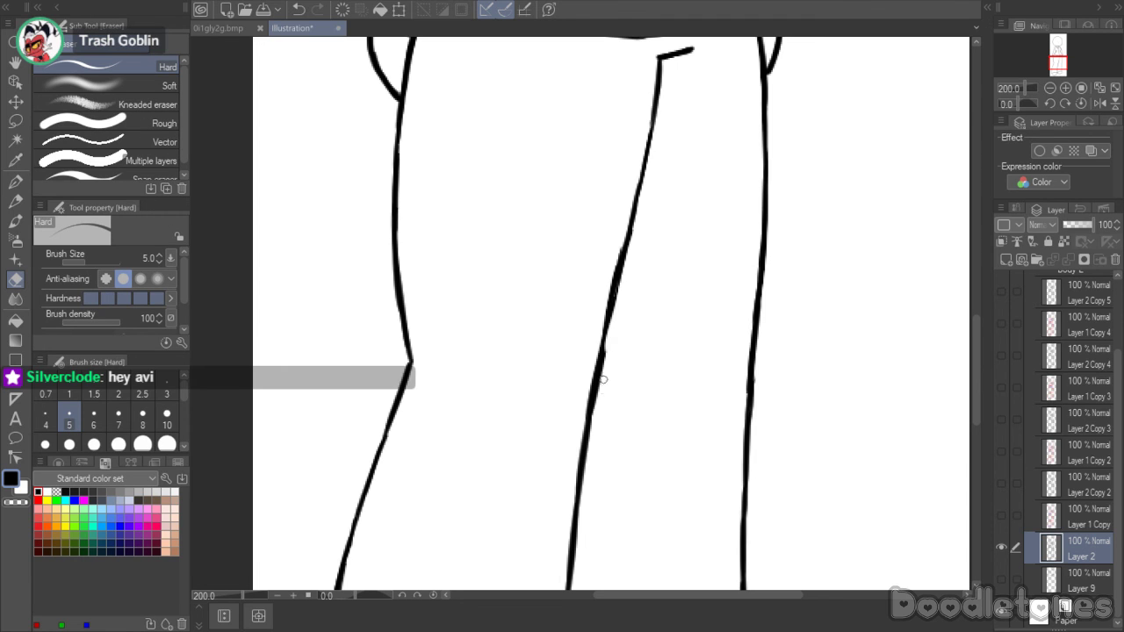
click(15, 181)
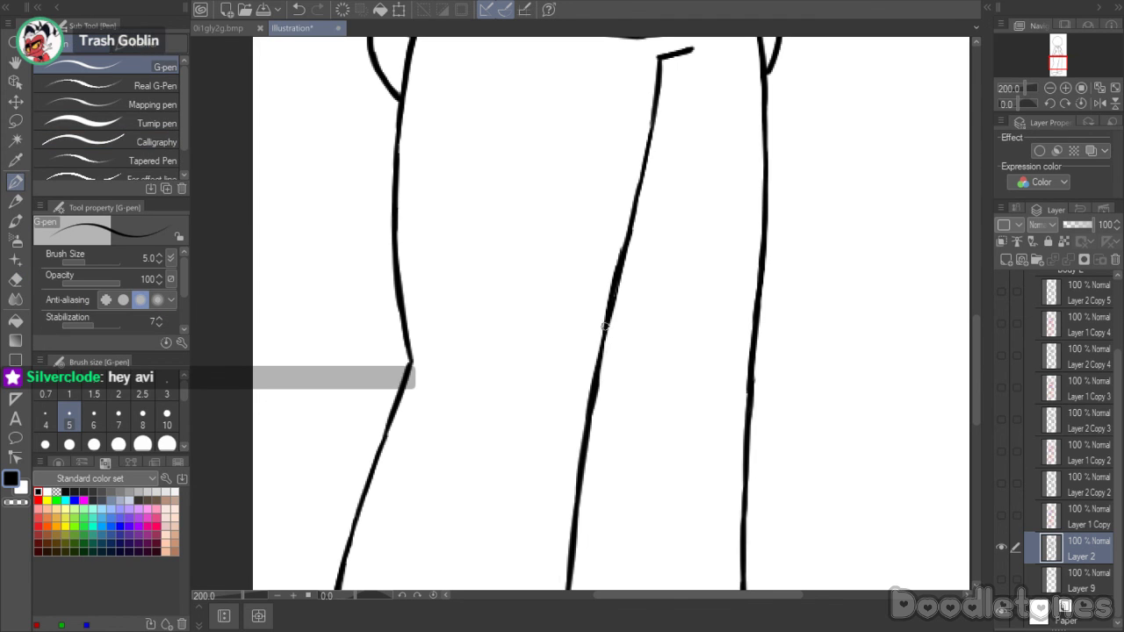
drag(604, 320, 592, 397)
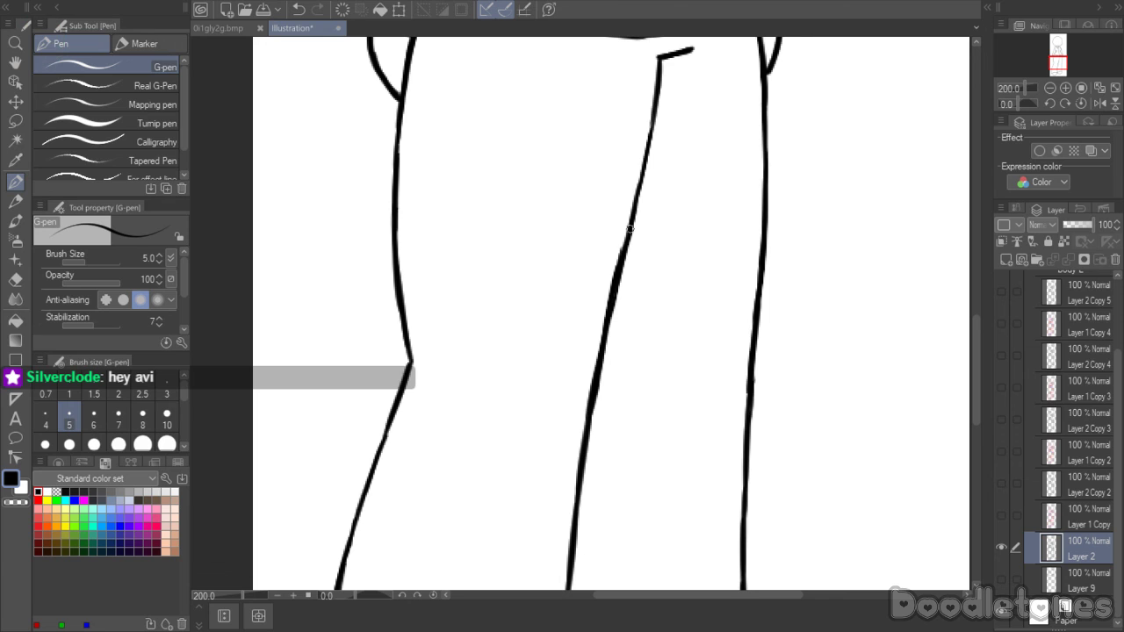
mouse_move(623, 246)
mouse_down()
mouse_move(635, 205)
mouse_move(621, 261)
mouse_move(648, 161)
mouse_up()
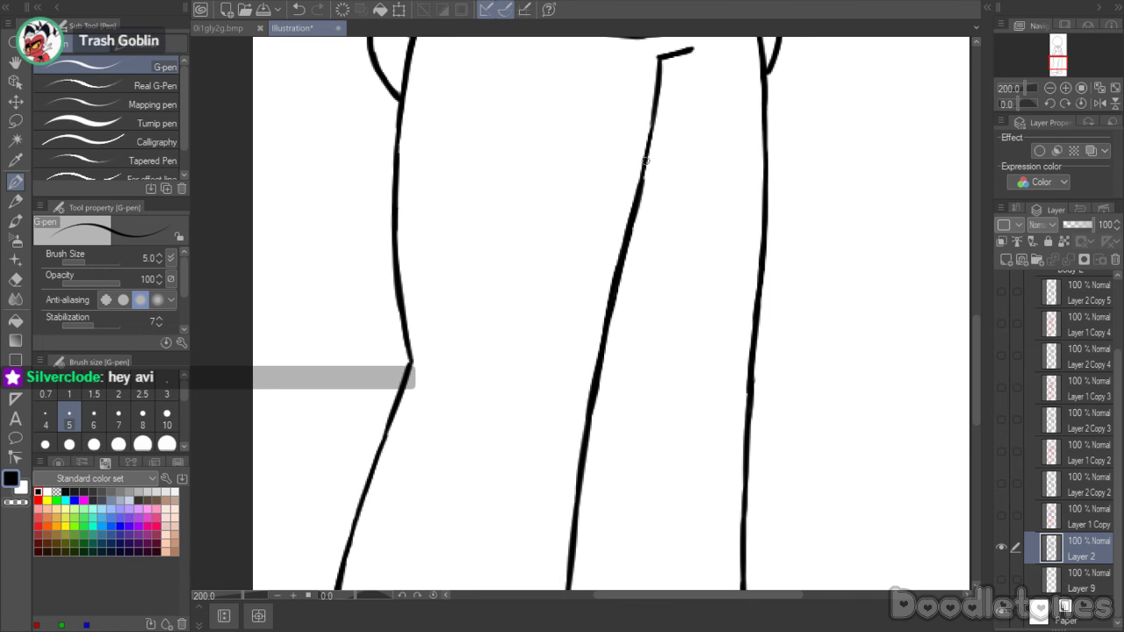
drag(634, 219, 648, 163)
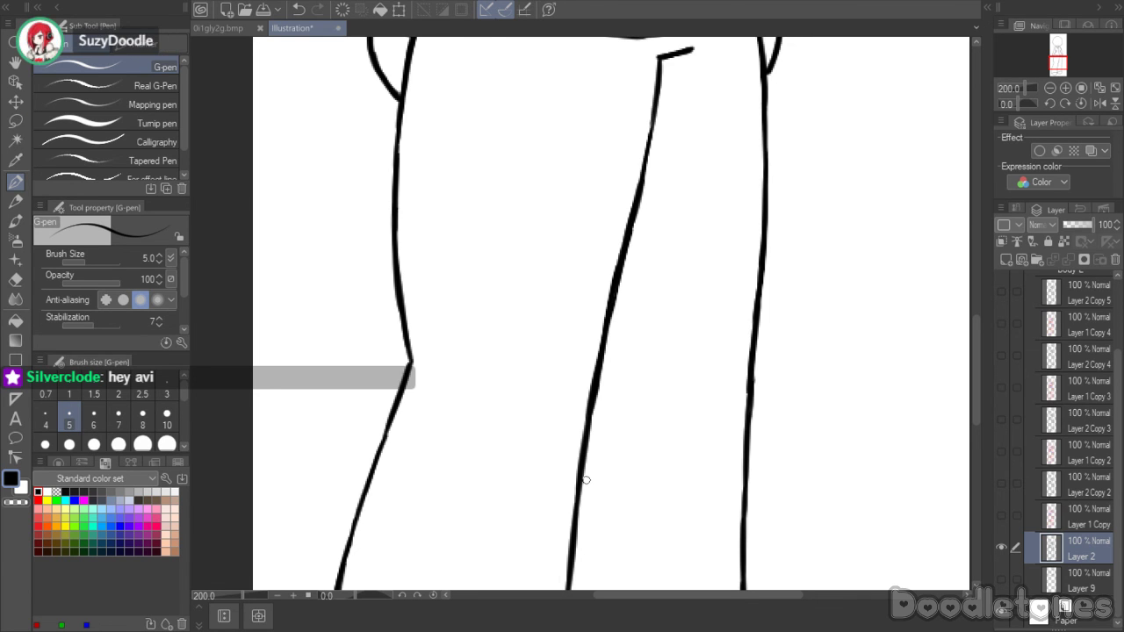
scroll(586, 474, down, 5)
scroll(870, 442, down, 1)
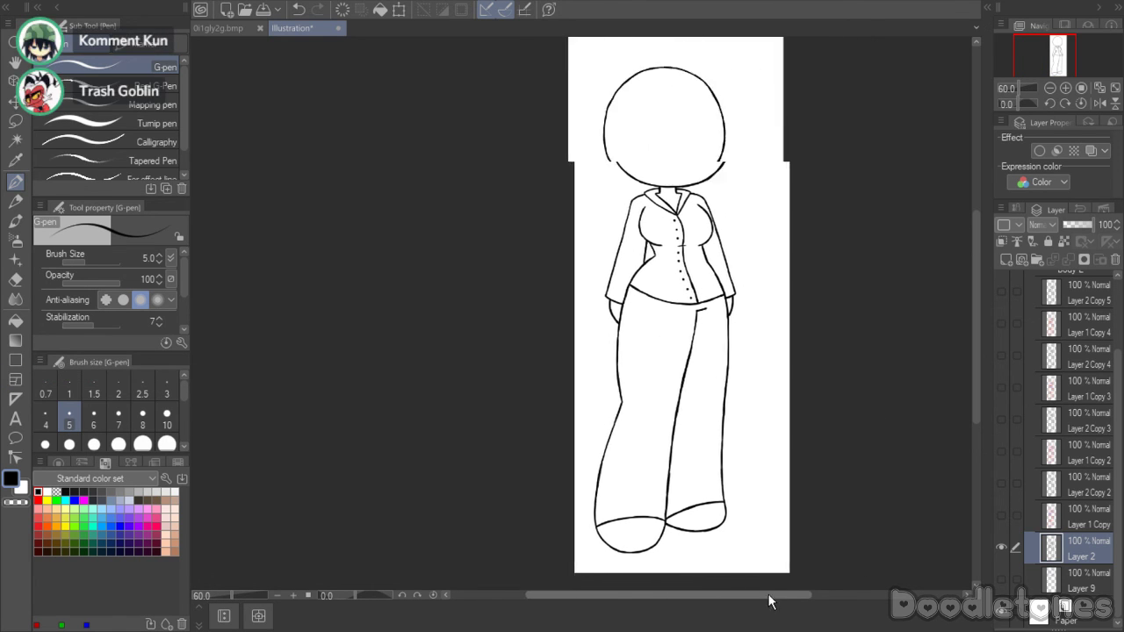
- Compare the revised inner leg line on Layer 2 with the older line art on Layer 2 Copy 2
scroll(619, 481, up, 4)
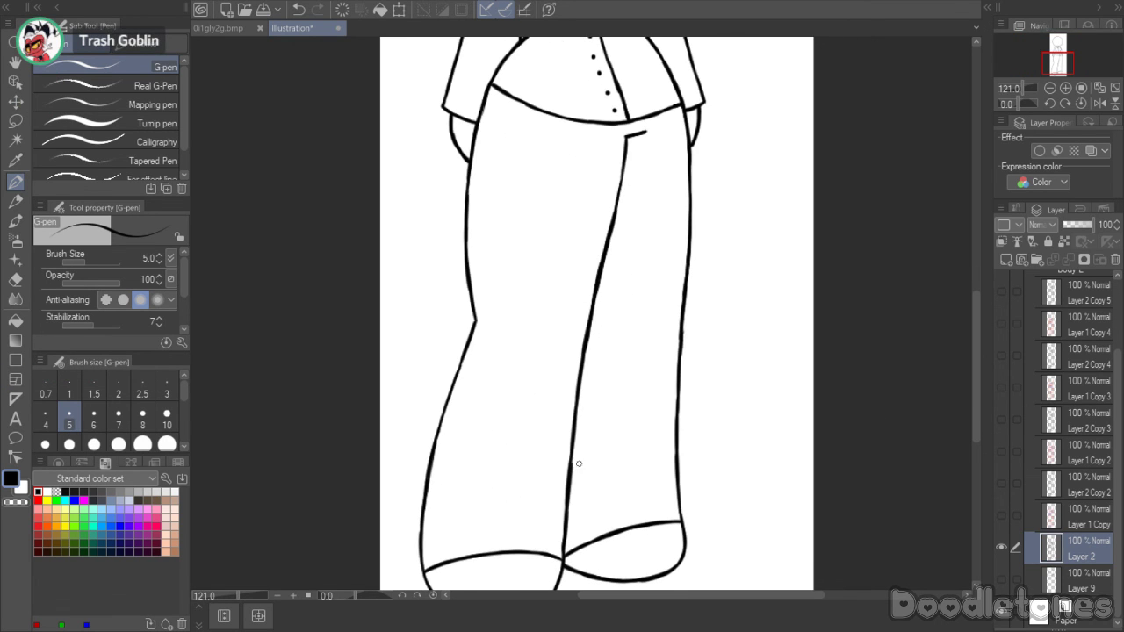
scroll(577, 421, down, 3)
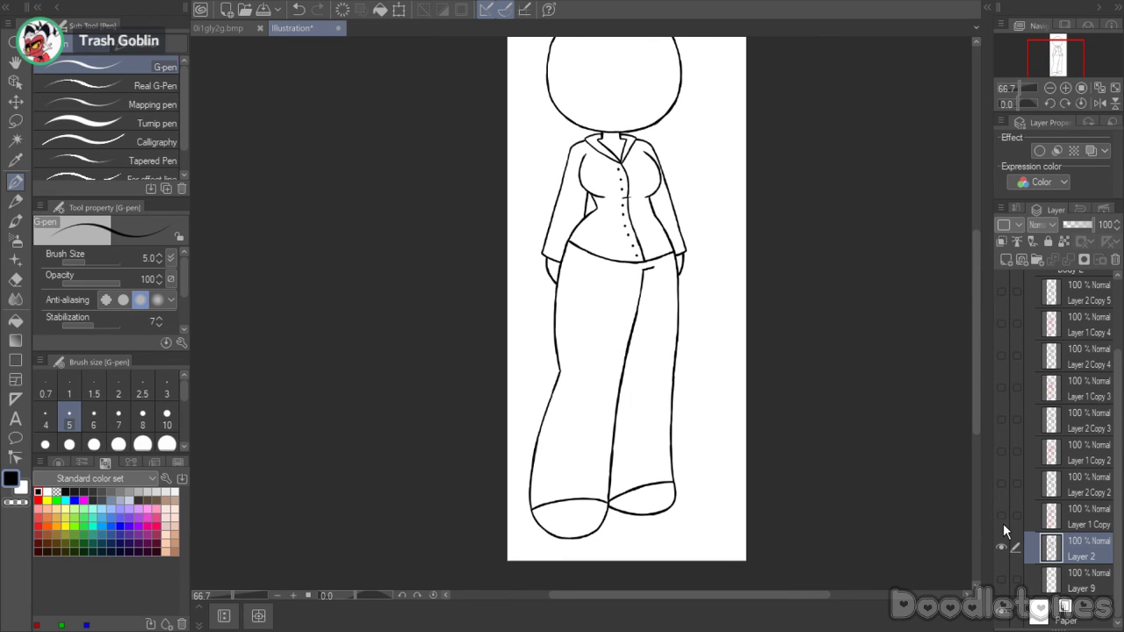
click(1002, 518)
click(1000, 515)
click(1001, 484)
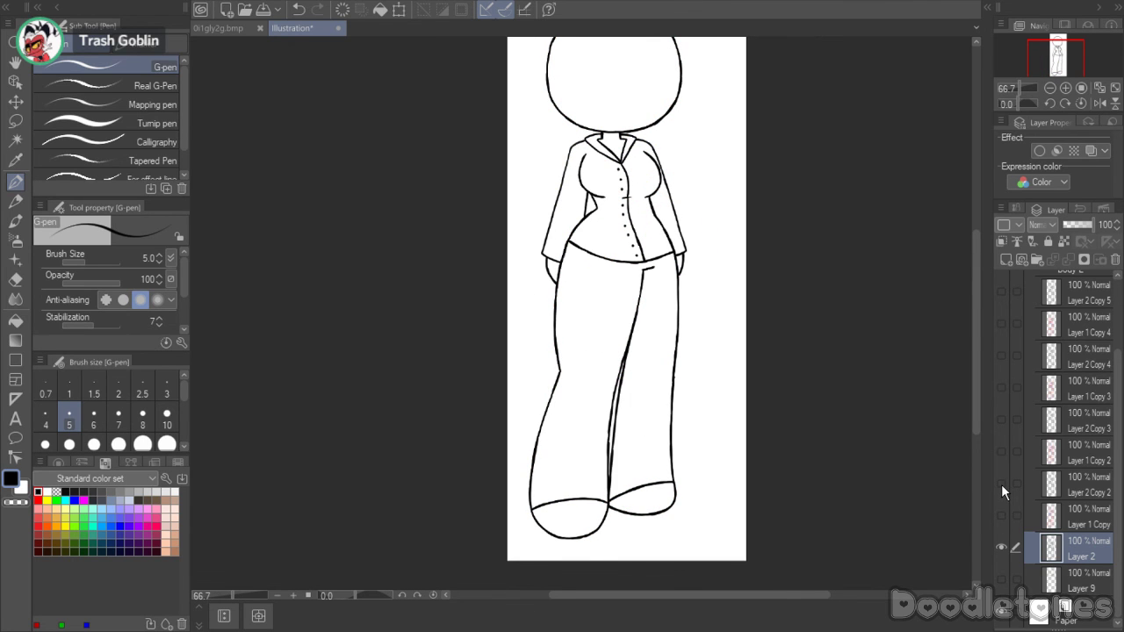
- Delete the outdated line-art layers Layer 2 Copy 2, Copy 3, Copy 4 and Copy 5 from the body L folder
click(1051, 484)
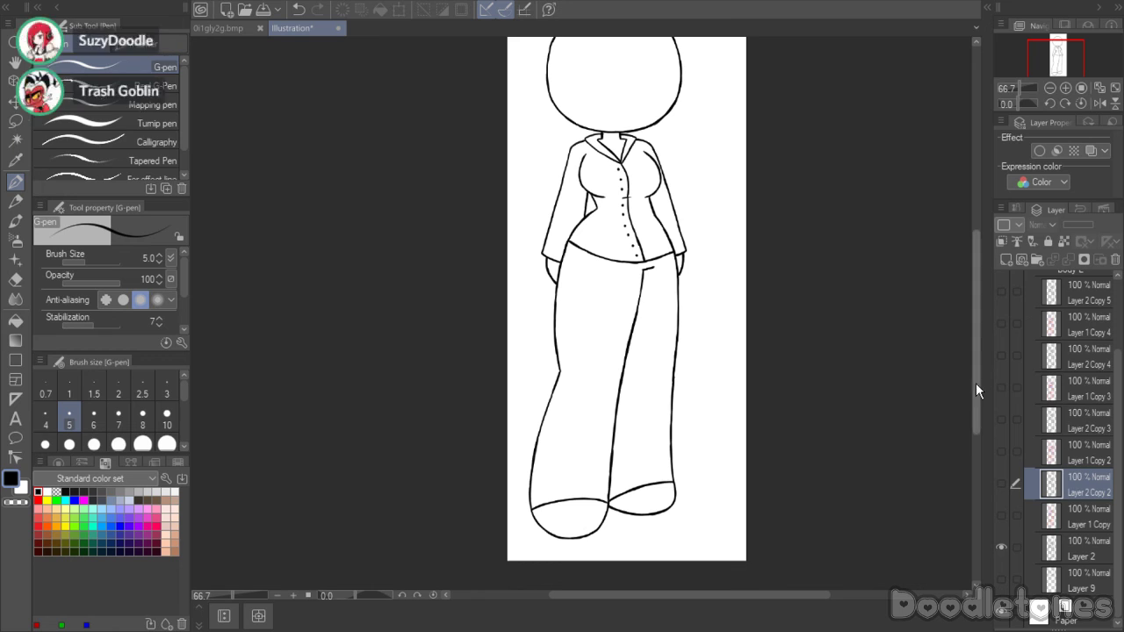
click(1018, 357)
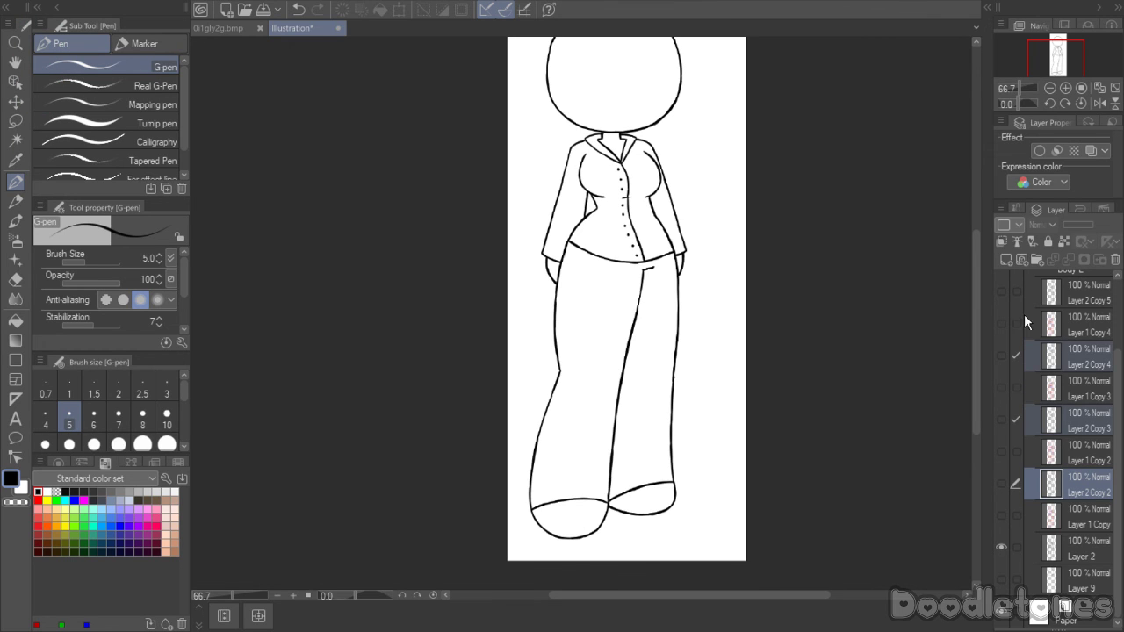
click(1016, 293)
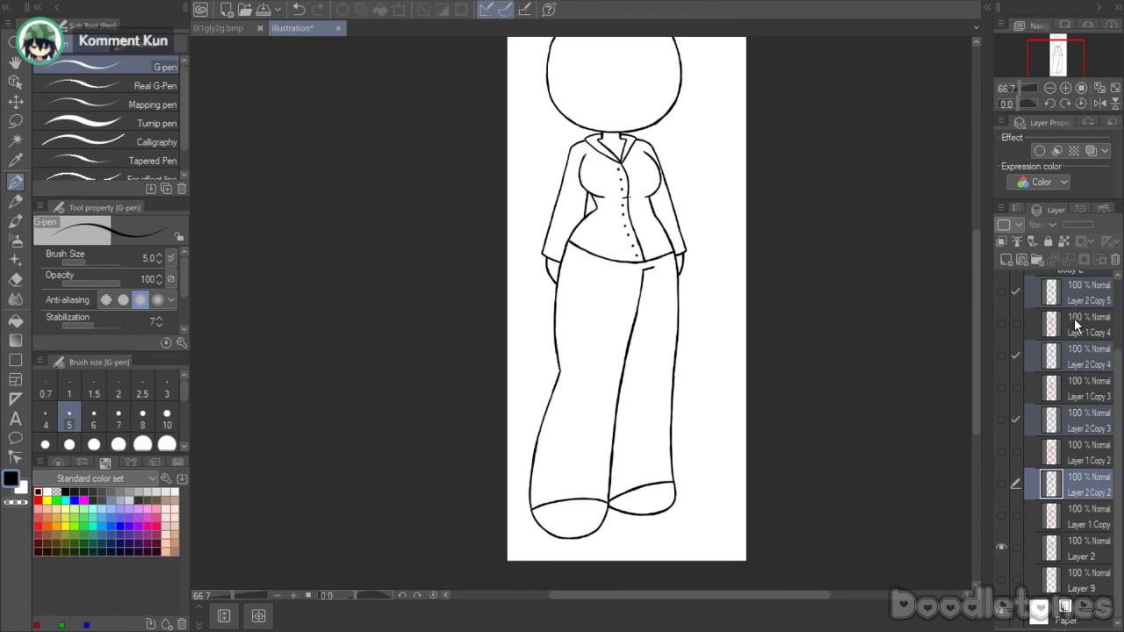
click(1116, 261)
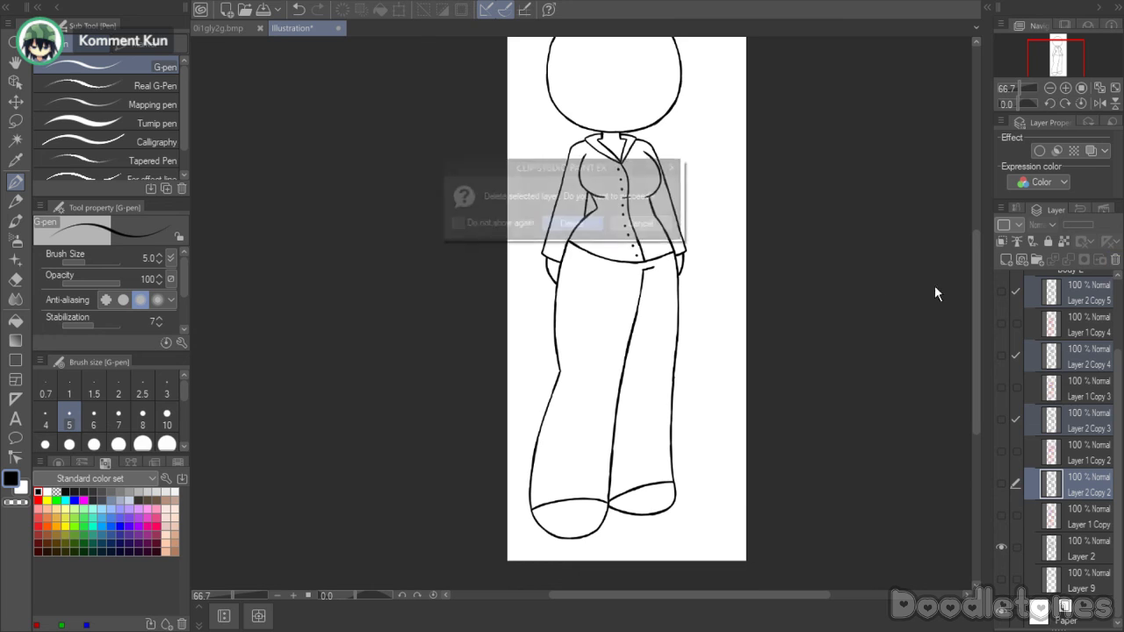
click(573, 221)
- Copy all of Layer 2's line art, paste it above each of the four Layer 1 copies in body L, and hide the line art
click(1068, 509)
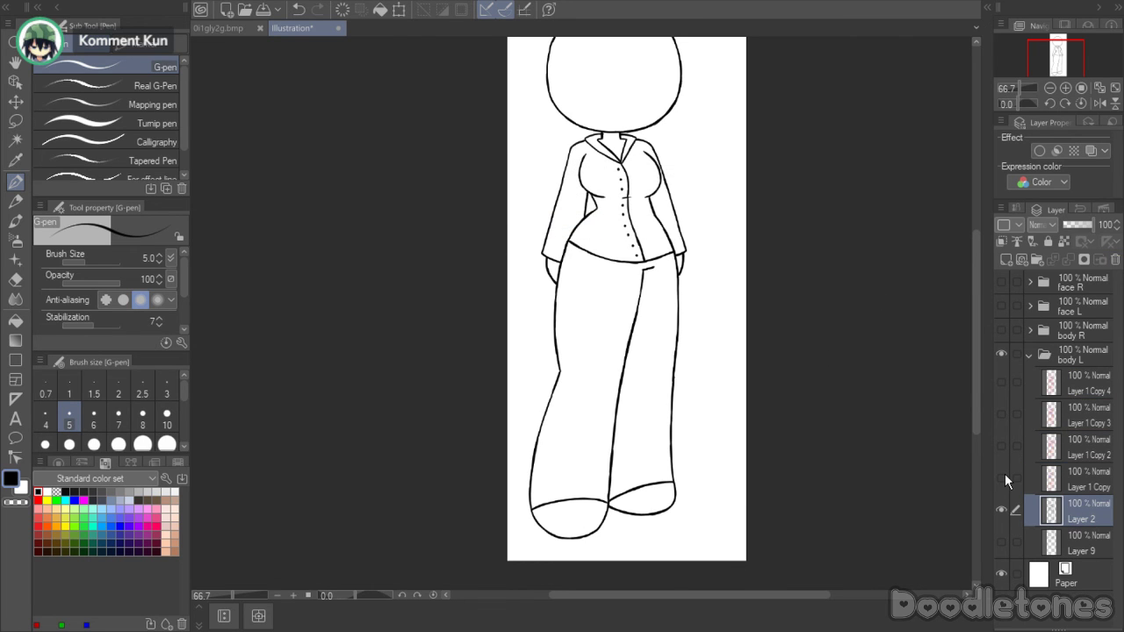
key(ctrl+a)
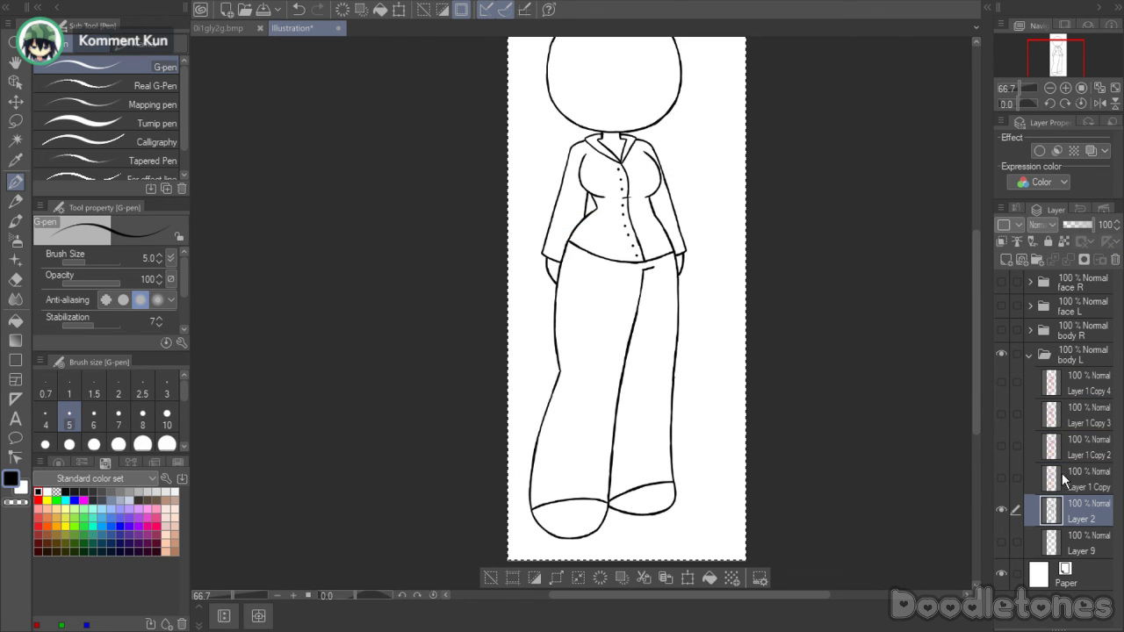
key(ctrl+z)
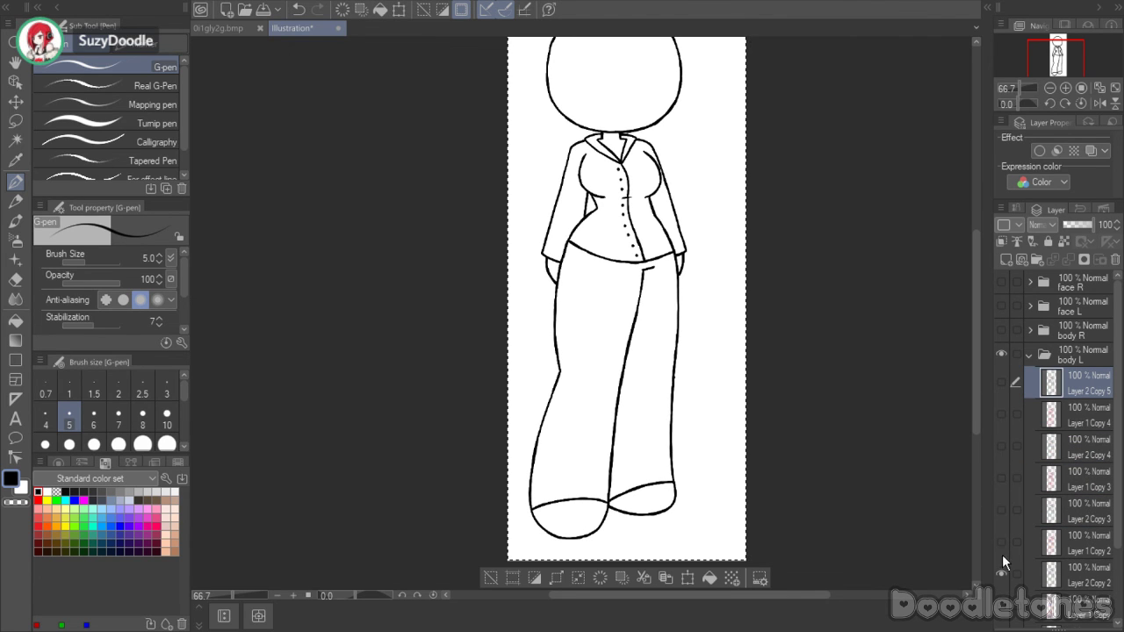
scroll(1003, 562, down, 2)
key(ctrl+z)
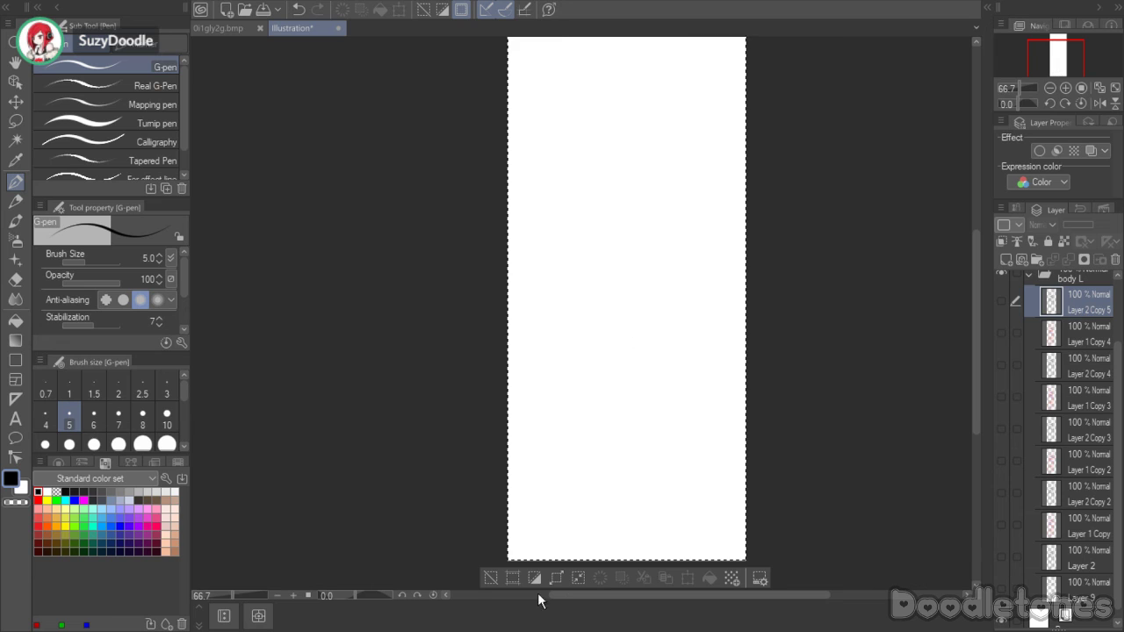
click(491, 580)
scroll(1065, 413, up, 2)
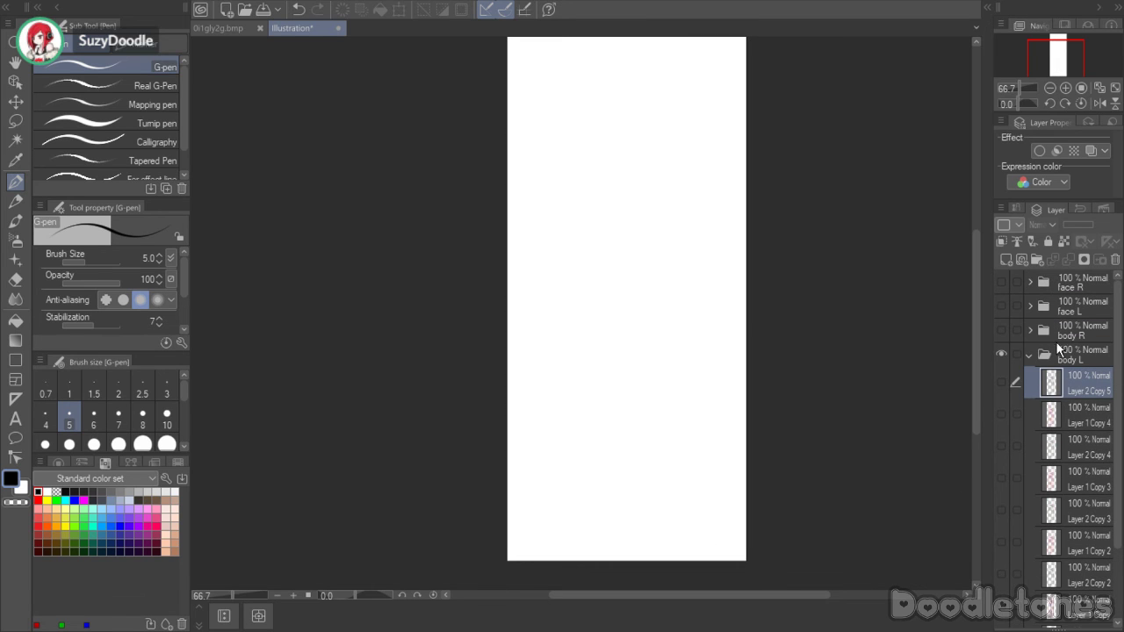
- Collapse body L, open the body R folder and make its old Layer 2 line-art copies visible
click(1029, 356)
click(1031, 331)
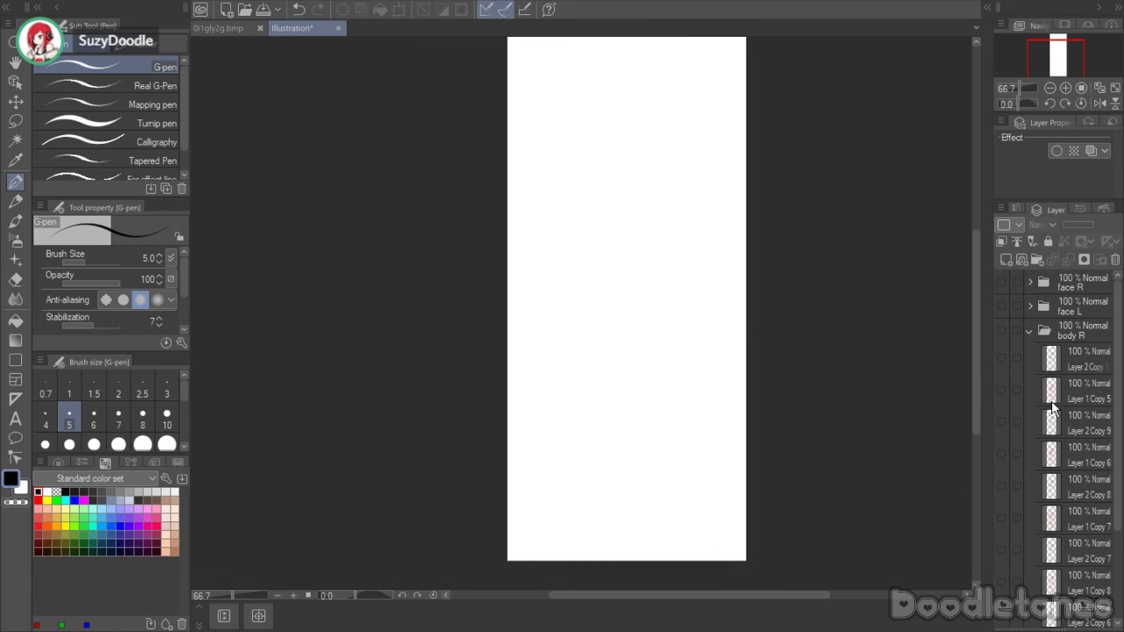
scroll(1032, 510, down, 5)
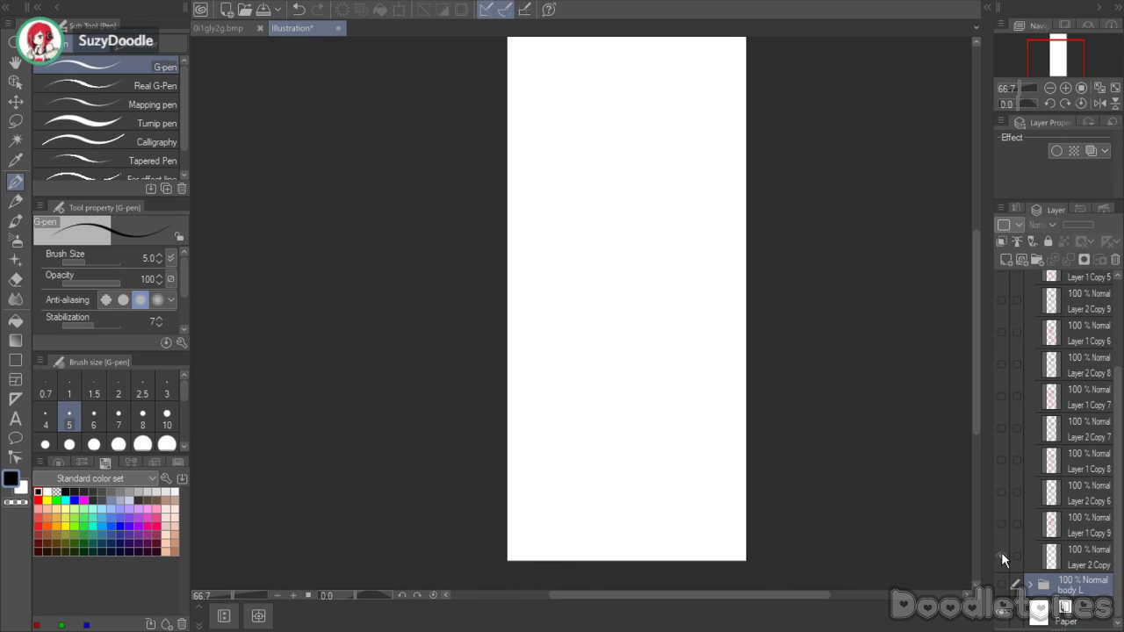
scroll(1001, 553, up, 3)
scroll(1001, 470, down, 3)
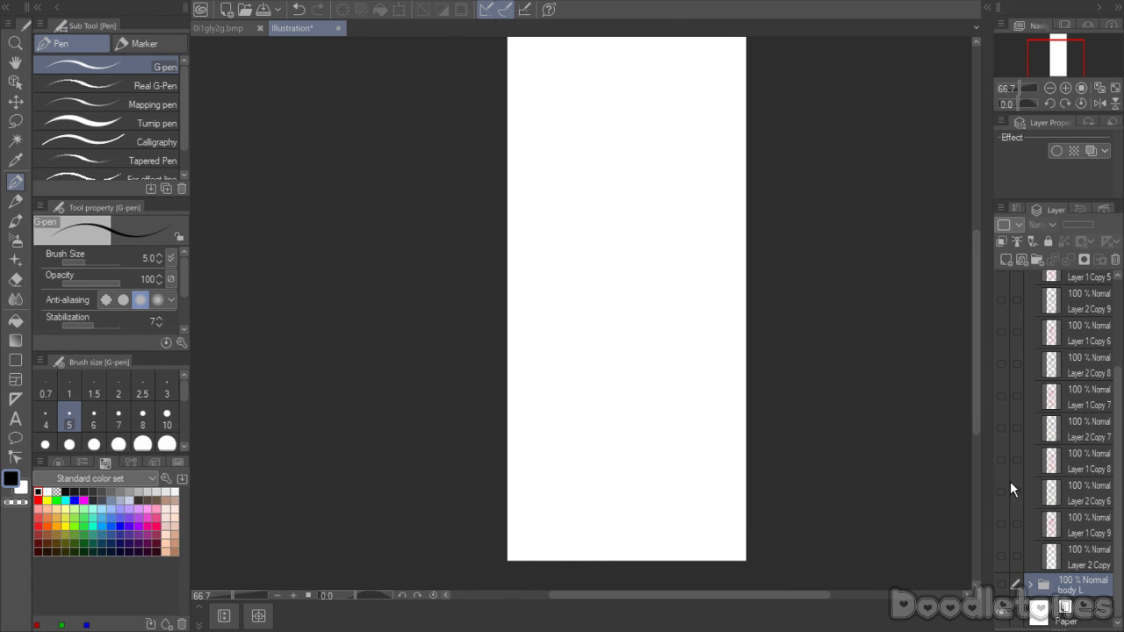
click(1006, 487)
scroll(1007, 487, up, 2)
click(999, 290)
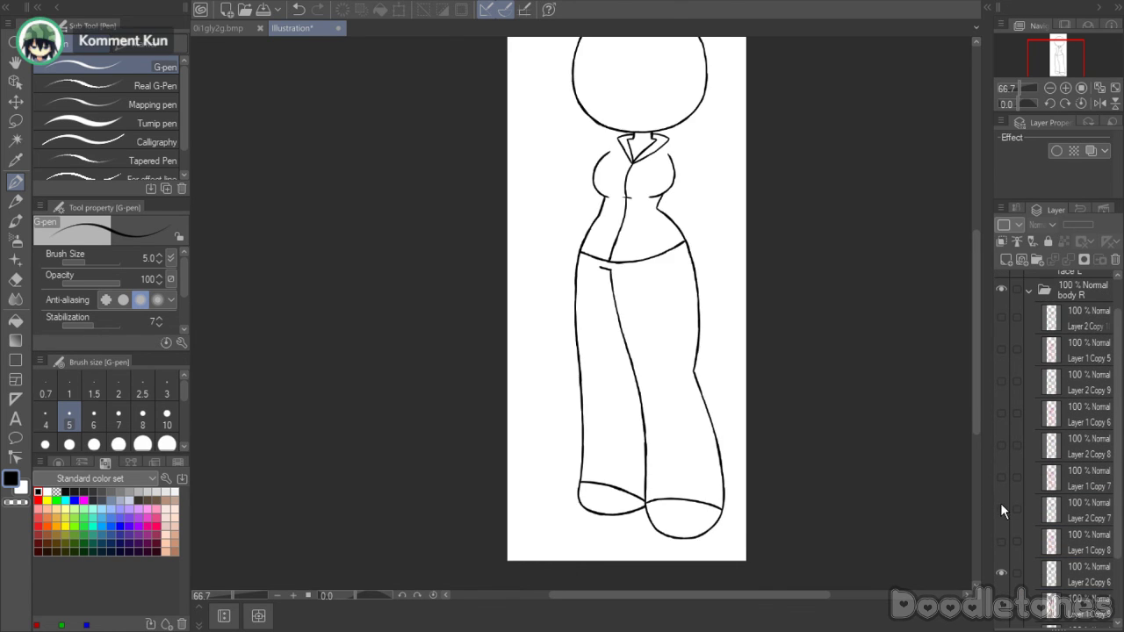
click(1001, 509)
click(1002, 445)
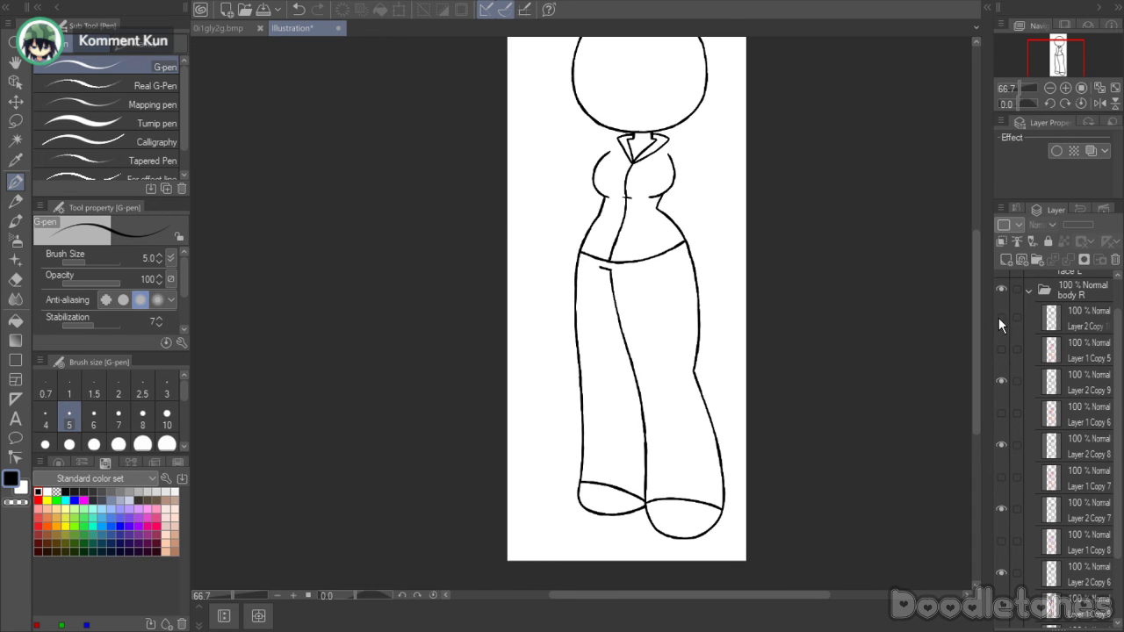
click(1016, 318)
click(1016, 381)
click(1016, 444)
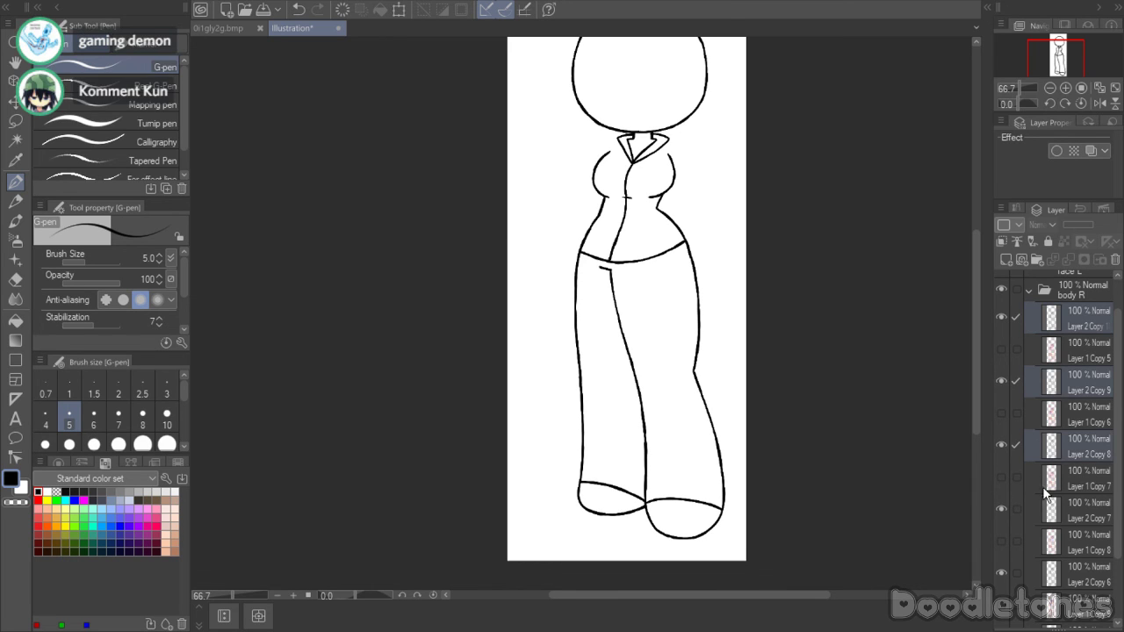
click(1016, 509)
click(1017, 570)
scroll(1044, 559, down, 1)
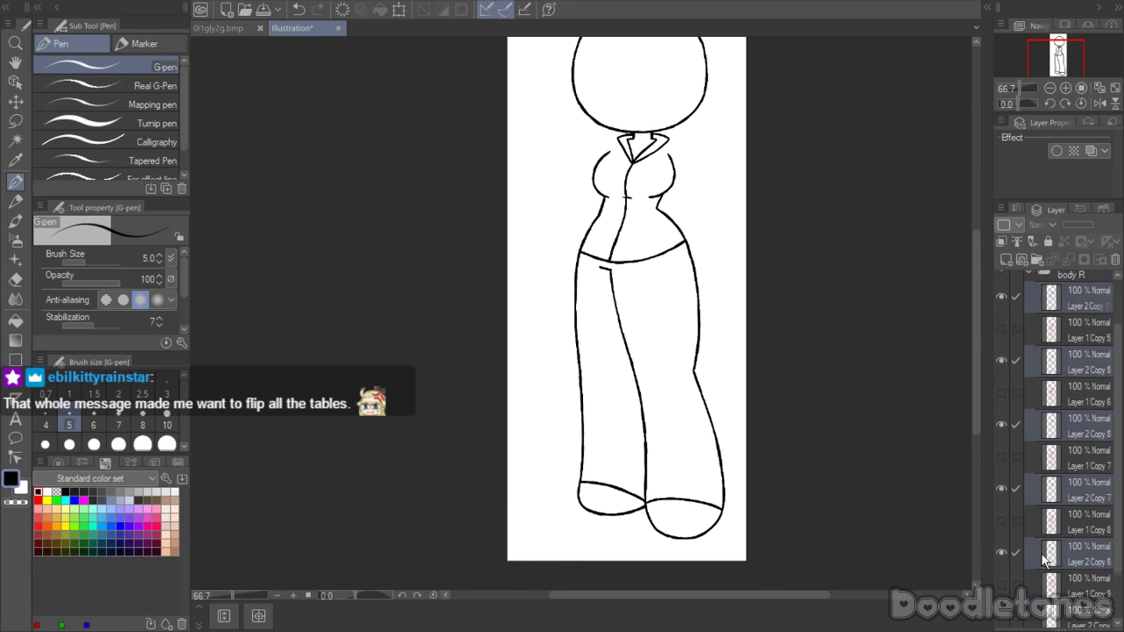
scroll(1043, 559, up, 1)
- Delete the five old line-art layers from body R, from Layer 2 Copy 6 up to the topmost Layer 2 copy
click(1045, 576)
scroll(1028, 513, up, 1)
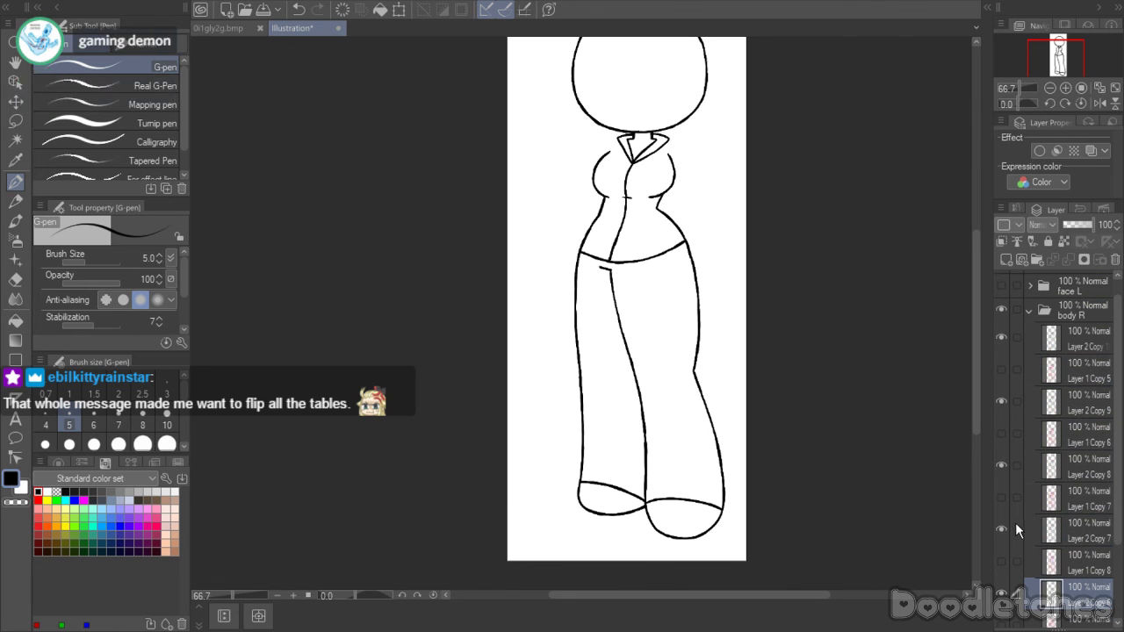
click(1016, 530)
click(1016, 465)
click(1016, 401)
click(1017, 337)
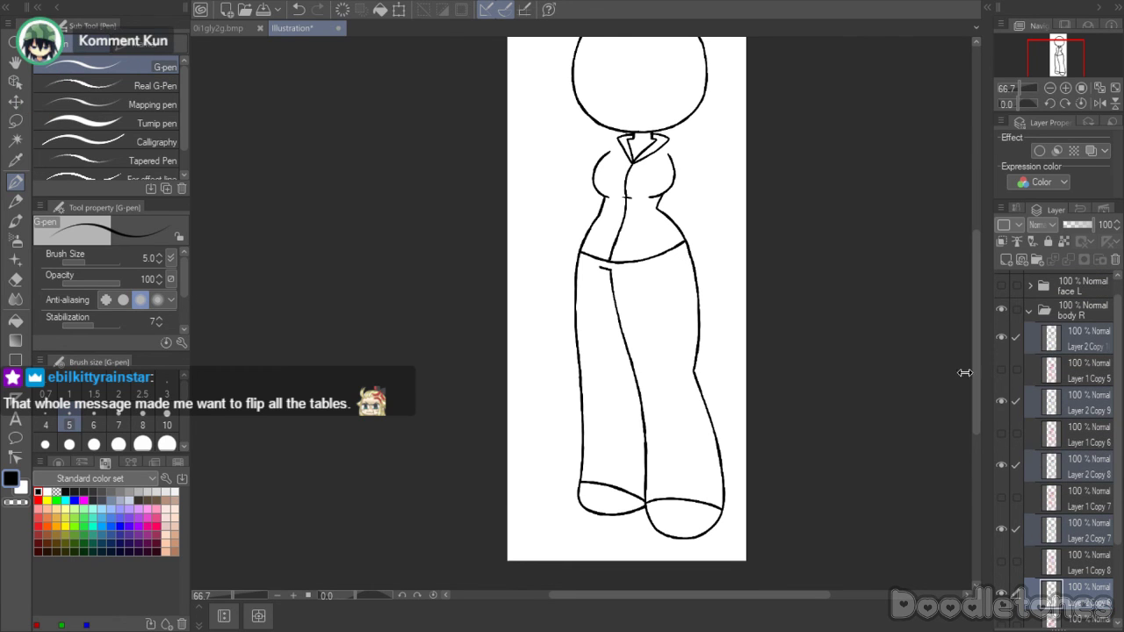
scroll(837, 356, down, 1)
key(ctrl+a)
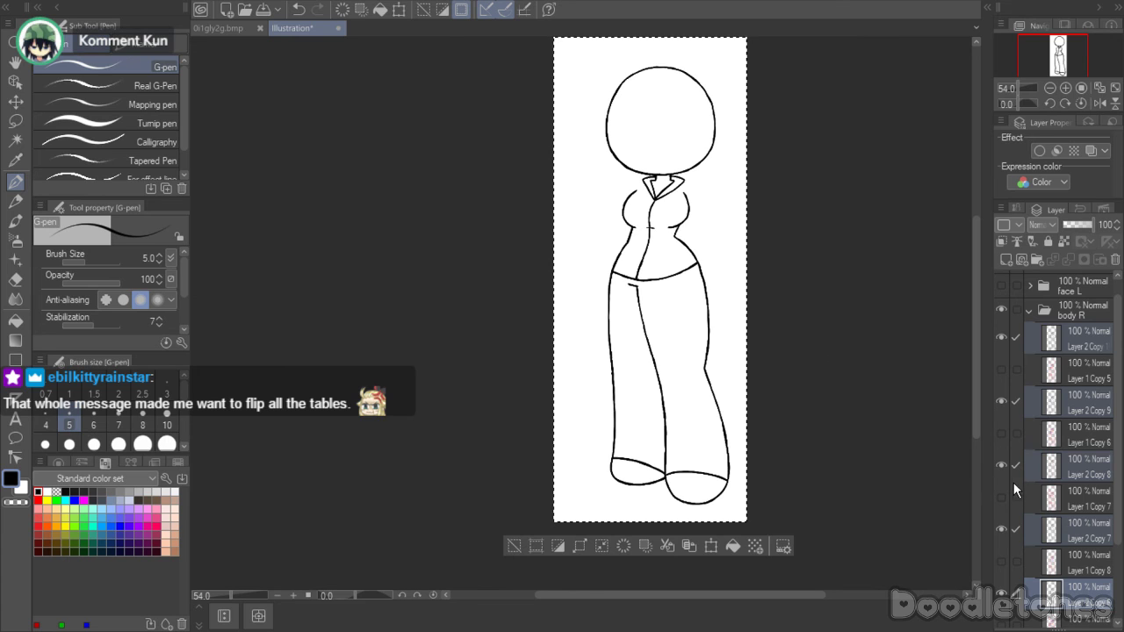
click(1115, 259)
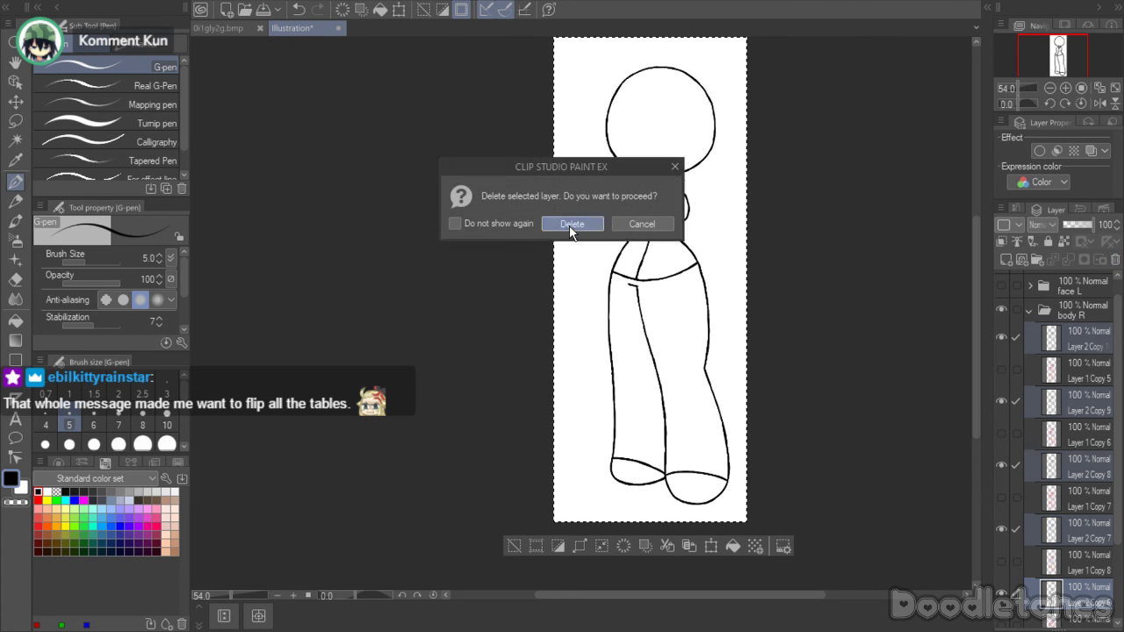
click(572, 224)
- Paste the updated line art above Layer 1 Copy 9 in body R and flip it horizontally
click(1060, 497)
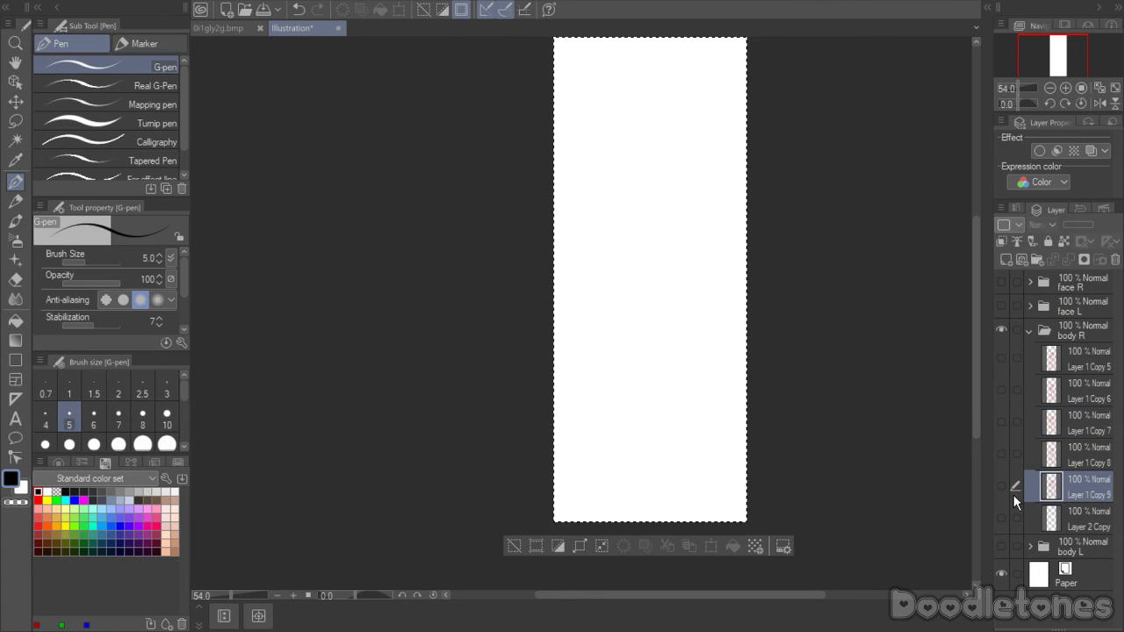
click(514, 546)
key(ctrl+v)
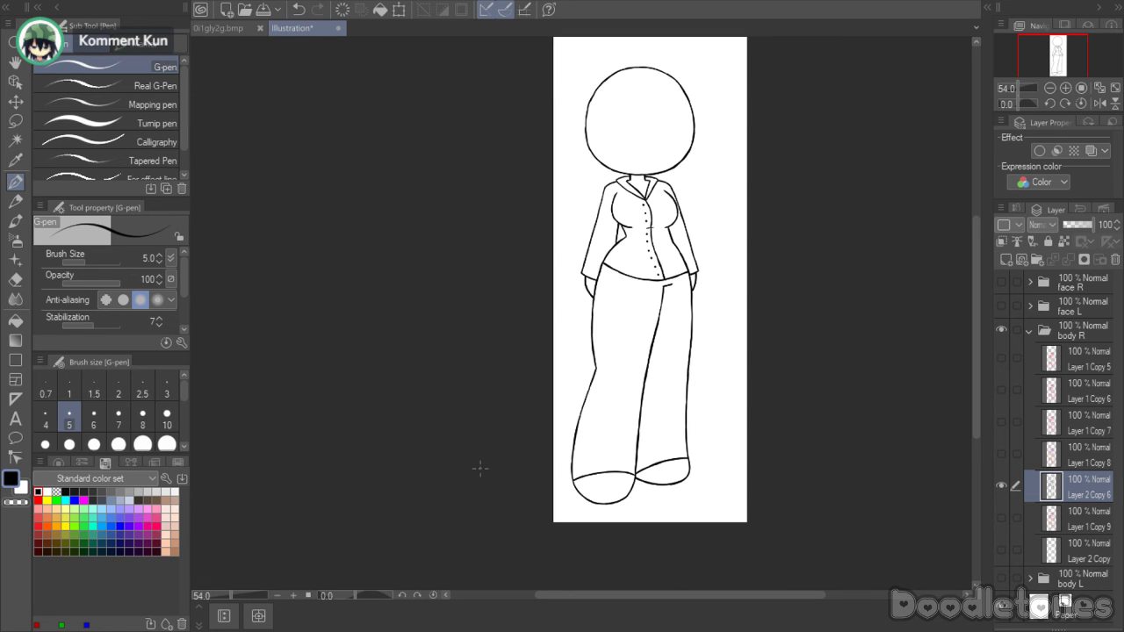
key(ctrl+a)
click(70, 1)
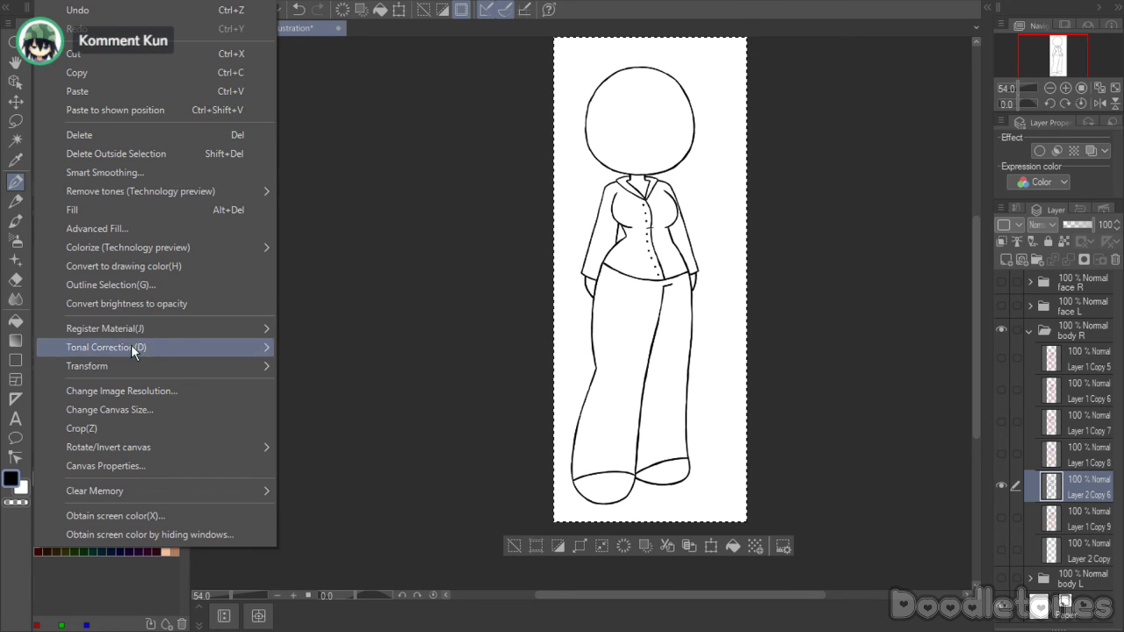
mouse_move(136, 367)
click(325, 511)
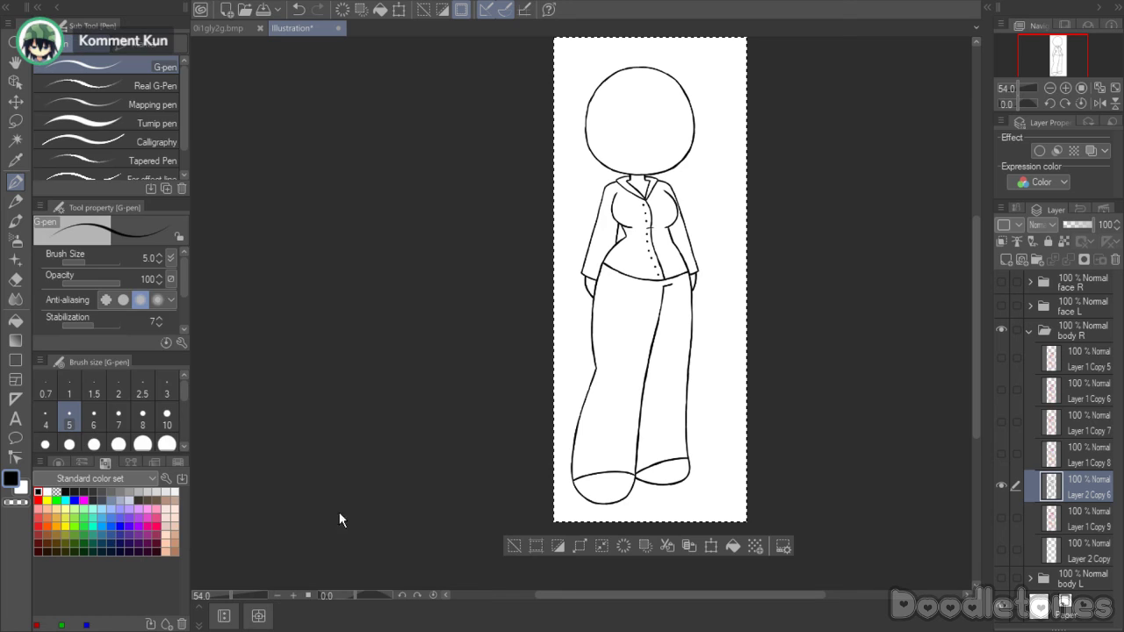
- Paste the flipped line art above Layer 1 Copy 8, Copy 7, Copy 6 and Copy 5 in body R, and hide all copies
click(601, 548)
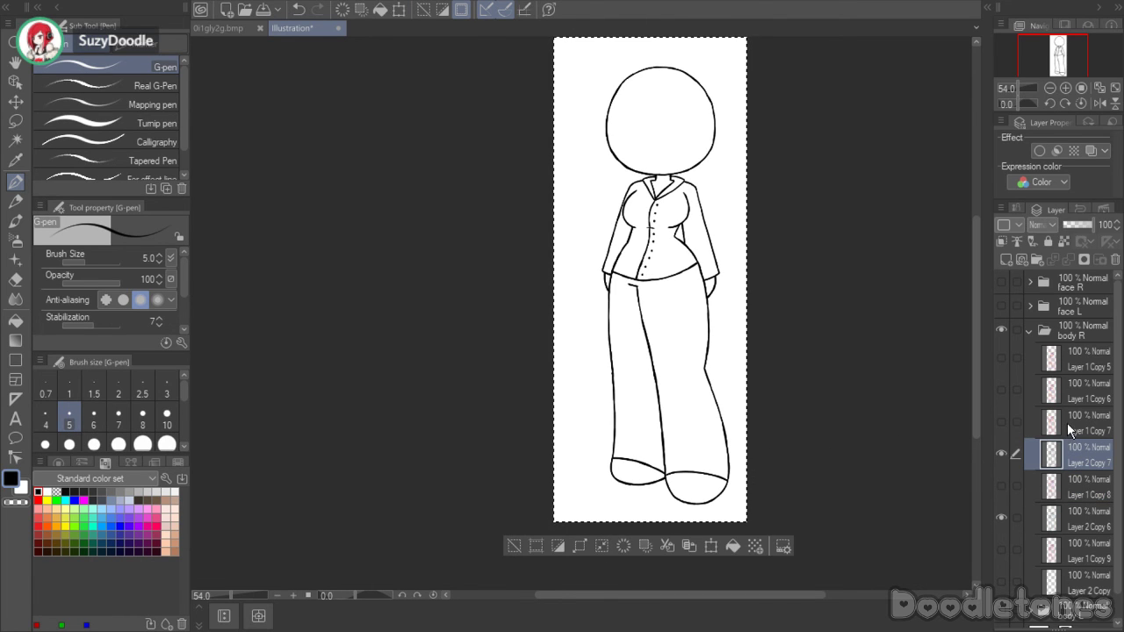
click(1063, 385)
key(ctrl+v)
mouse_move(1005, 353)
mouse_down()
mouse_move(993, 552)
mouse_move(1004, 626)
mouse_move(1021, 560)
mouse_up()
scroll(1020, 560, down, 3)
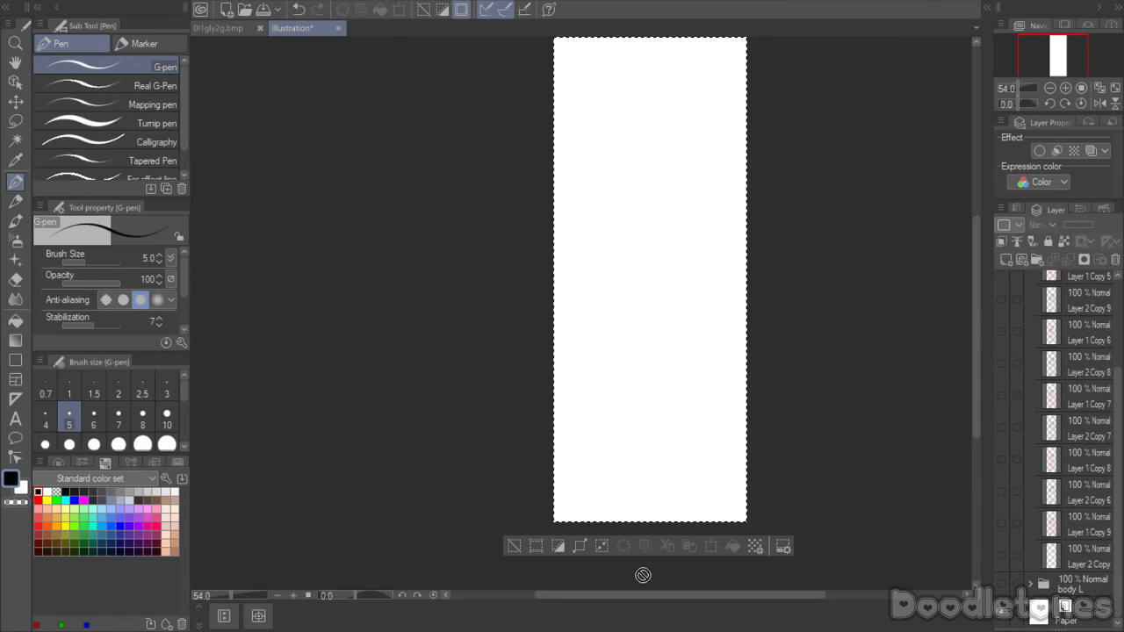
click(516, 544)
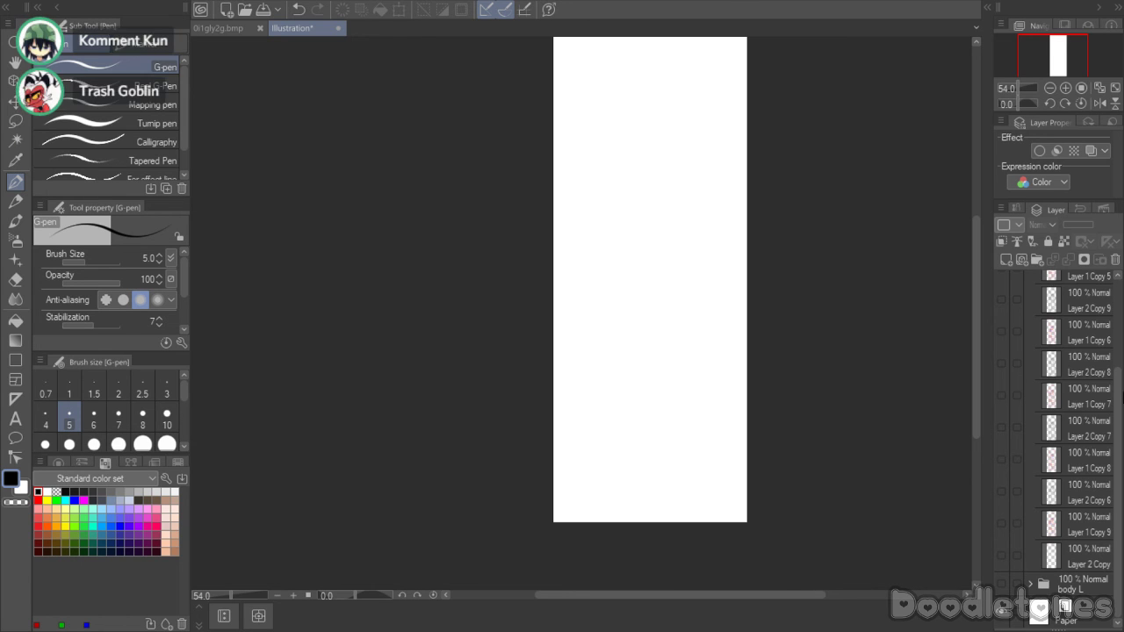
- Collapse body R, open body L and display its Layer 2 Copy 2 line art in place of Layer 2, without the sketch
scroll(1074, 427, up, 3)
click(1030, 309)
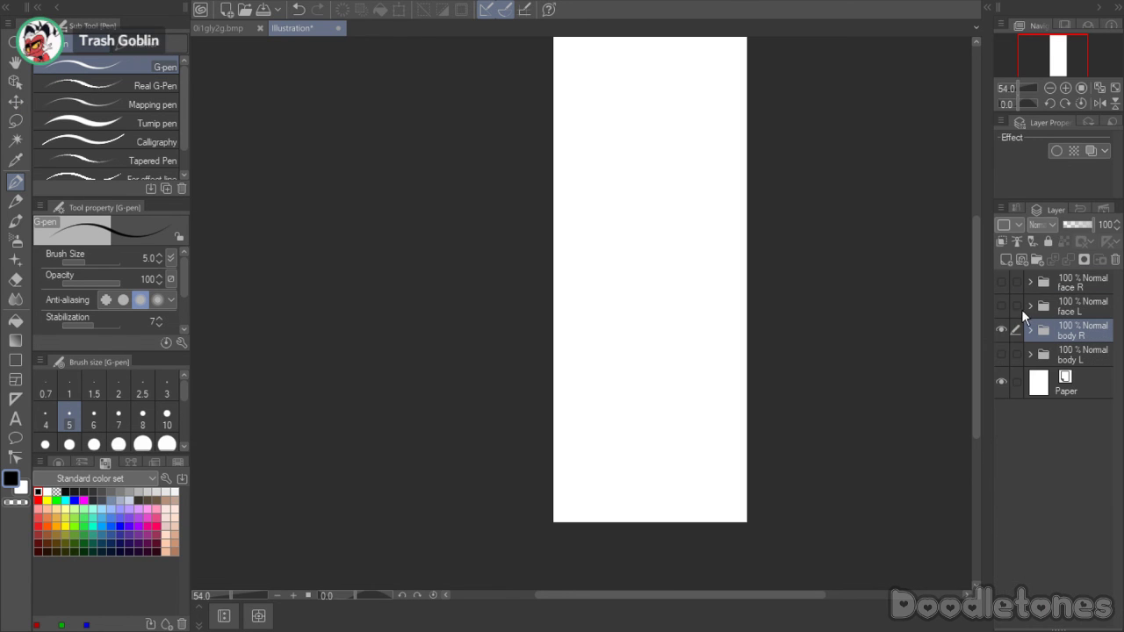
scroll(1052, 542, down, 3)
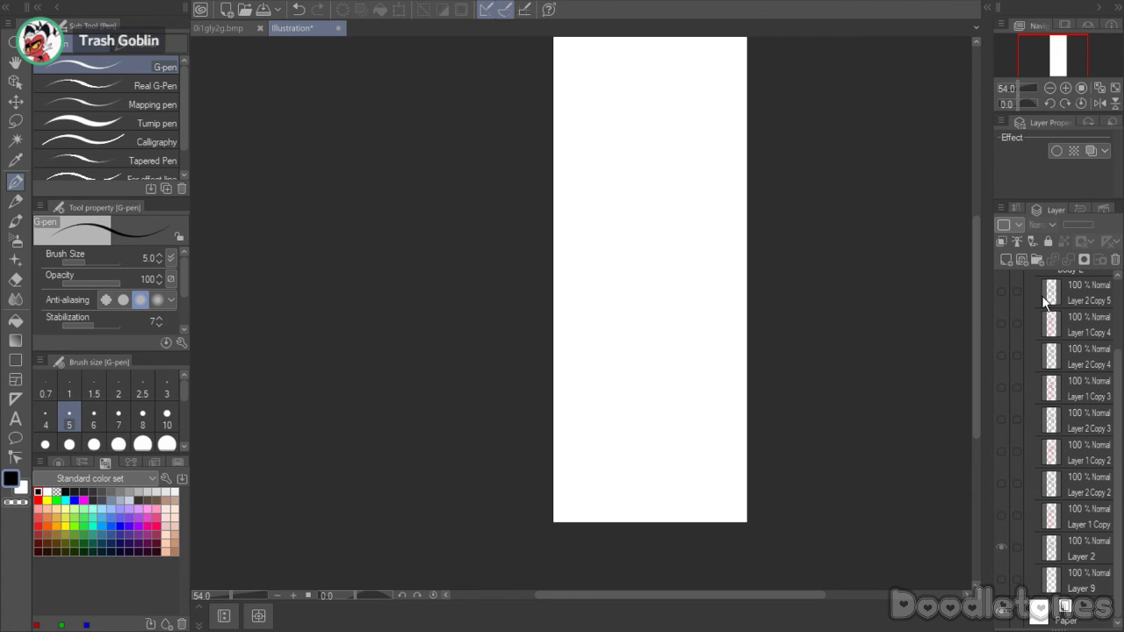
scroll(1017, 318, up, 2)
click(1003, 325)
scroll(1007, 345, down, 2)
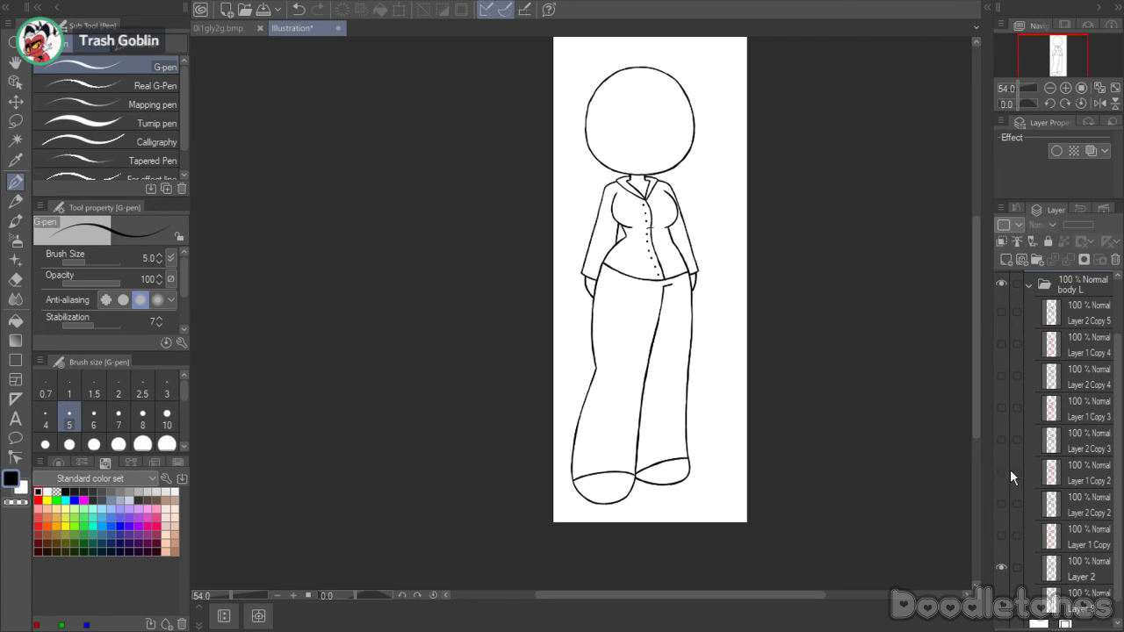
click(1004, 504)
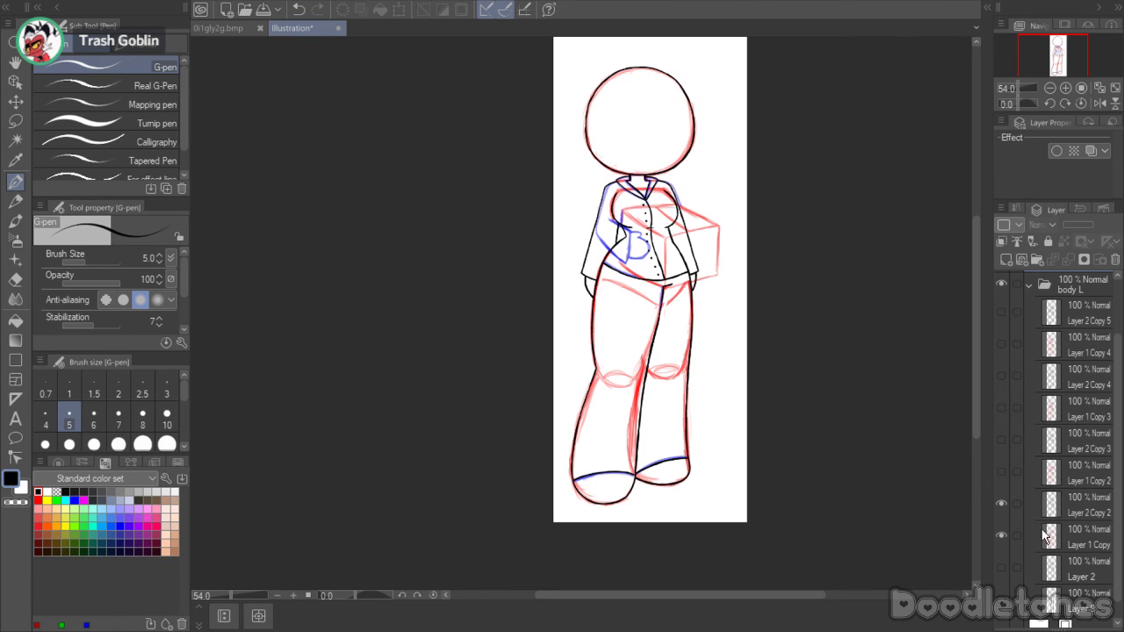
click(1001, 535)
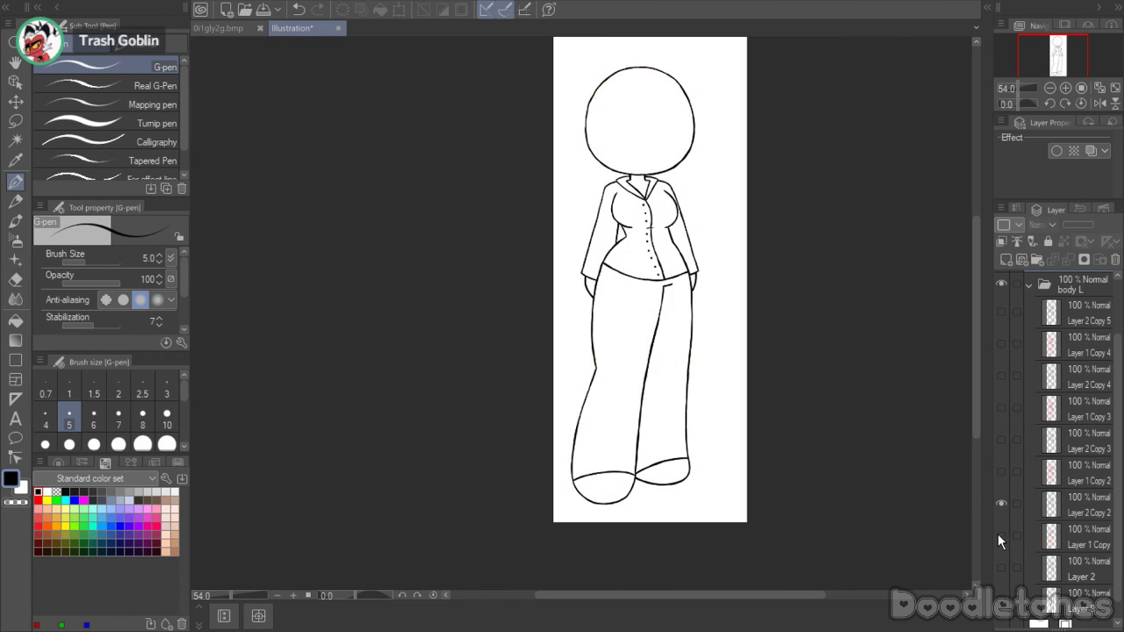
- Show the Layer 1 Copy pose sketch beneath the line art and lower its opacity to 31%
click(1000, 535)
click(1063, 538)
drag(1095, 225, 1073, 220)
scroll(710, 172, up, 1)
scroll(710, 172, up, 1)
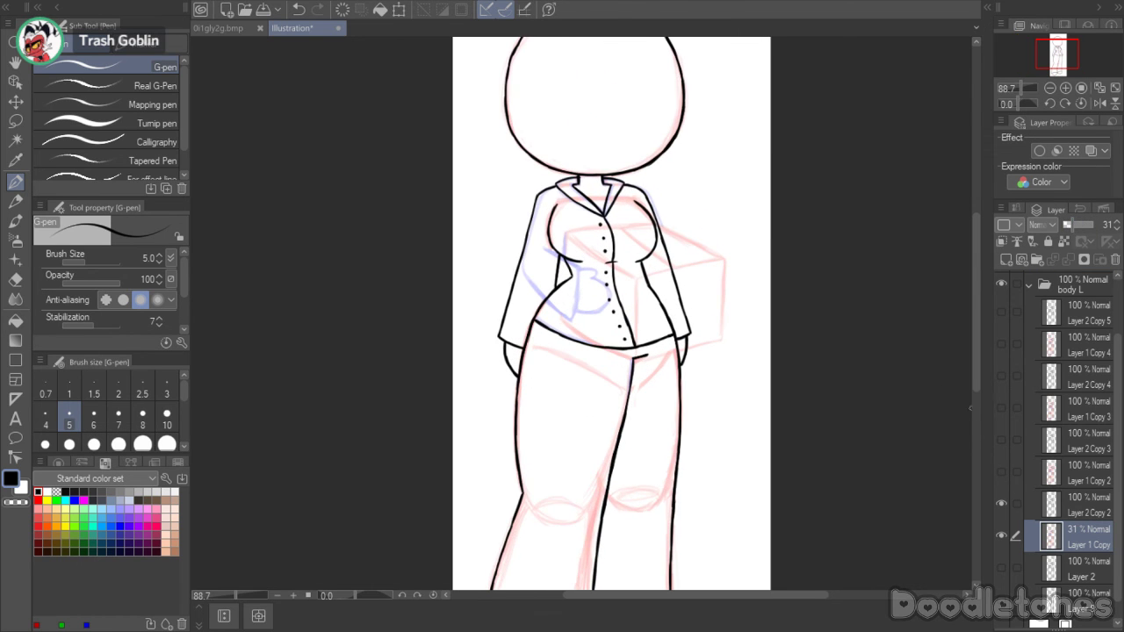
- On Layer 2 Copy 2, erase the hands and the arm lines where they meet the shoulders and hips
click(1070, 500)
scroll(738, 365, up, 2)
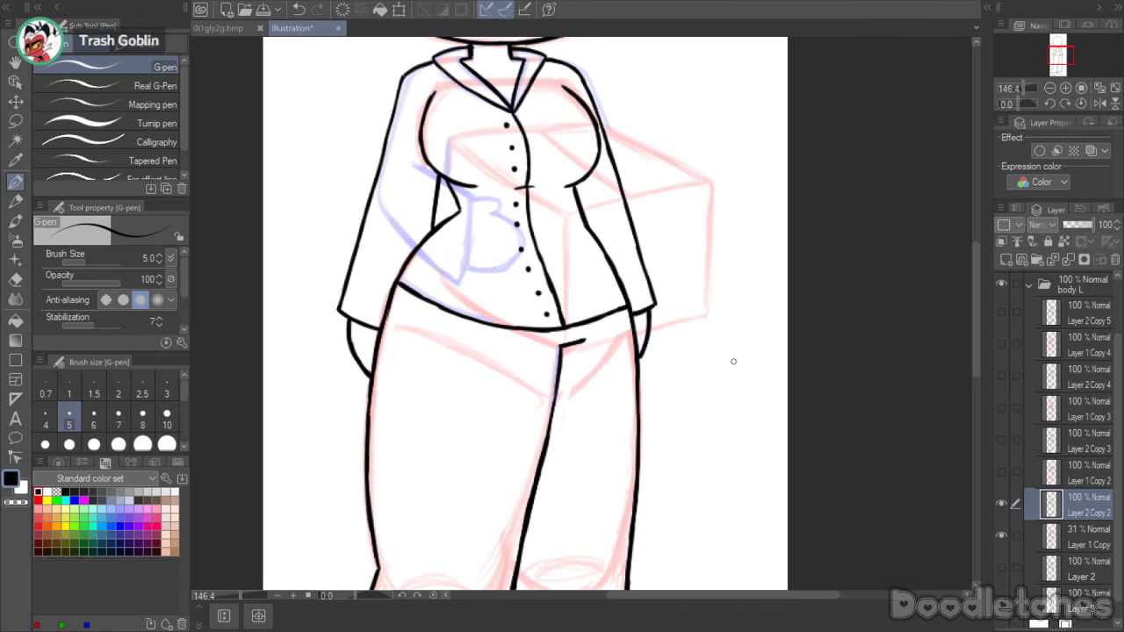
click(15, 279)
scroll(973, 281, up, 3)
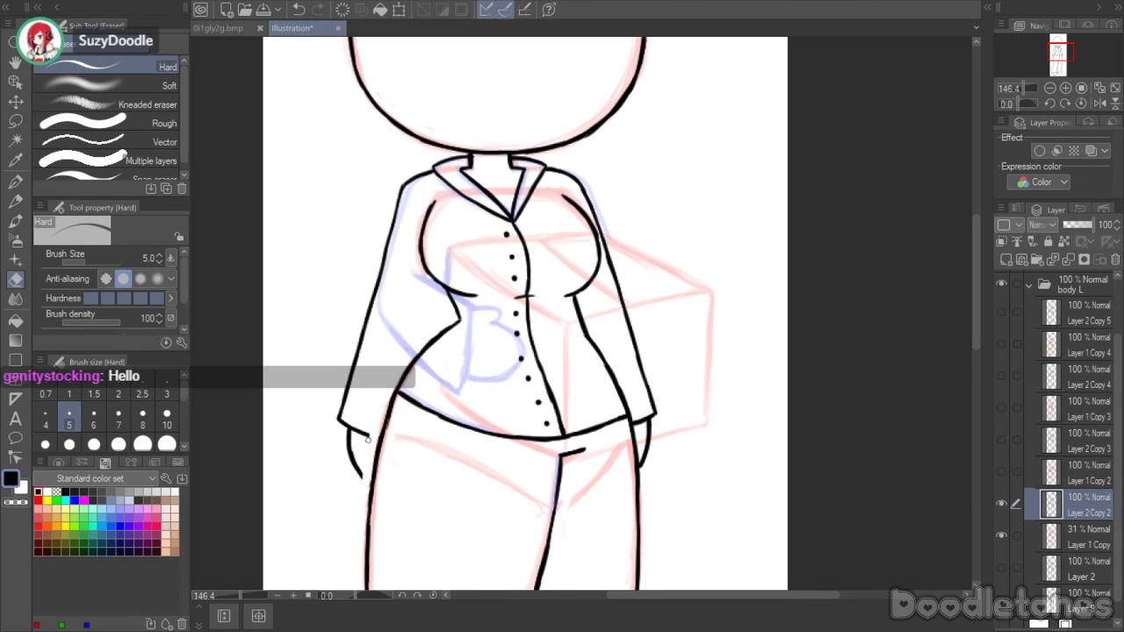
mouse_move(368, 437)
mouse_down()
mouse_move(360, 474)
mouse_move(355, 466)
mouse_up()
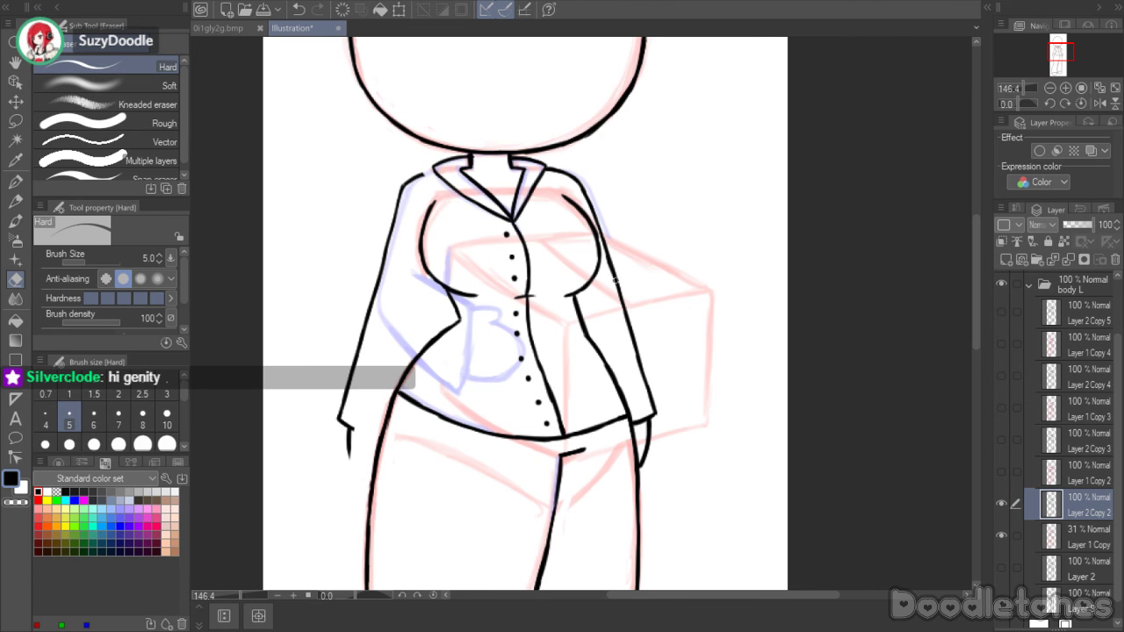
scroll(975, 257, up, 1)
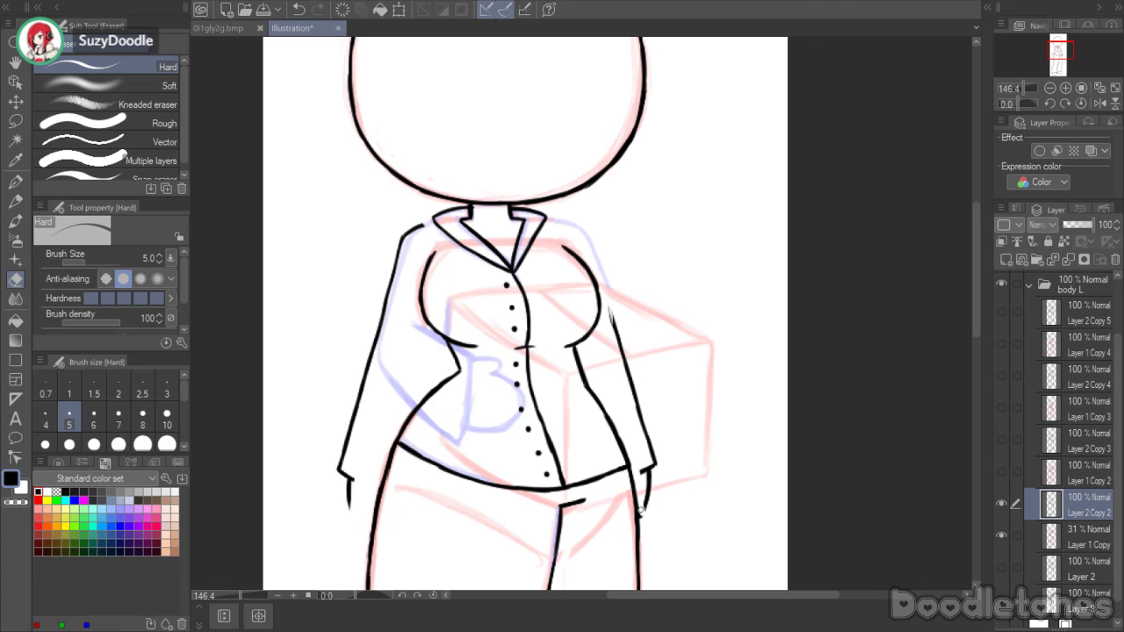
drag(643, 474, 645, 493)
- Lasso and delete the remaining lines of both arms, and clear the selection
key(m)
mouse_move(371, 459)
mouse_down()
mouse_move(331, 347)
mouse_move(405, 215)
mouse_move(424, 210)
mouse_move(434, 220)
mouse_move(405, 281)
mouse_move(371, 427)
mouse_up()
key(Delete)
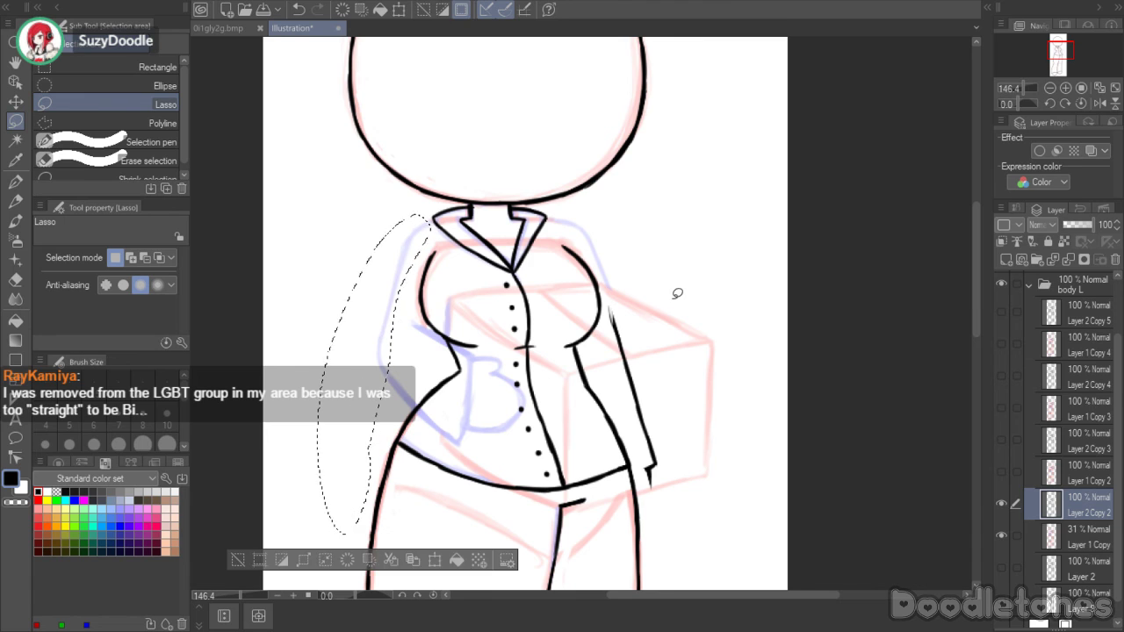
mouse_move(665, 341)
mouse_down()
mouse_move(685, 435)
mouse_move(650, 488)
mouse_move(608, 312)
mouse_move(665, 344)
mouse_up()
key(Delete)
key(ctrl+d)
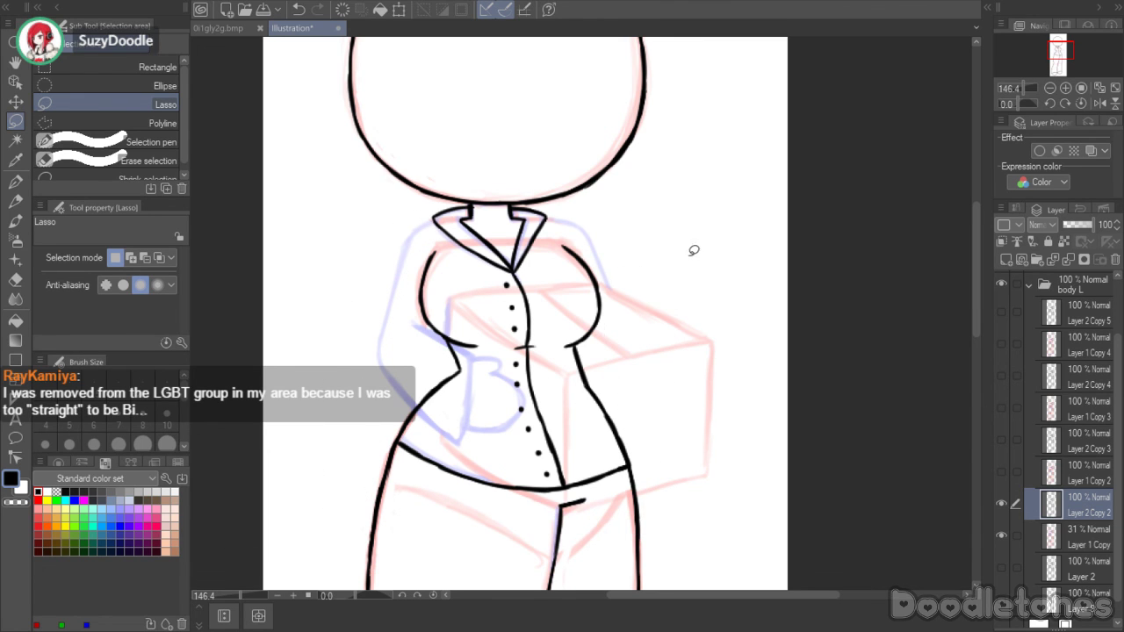
- Add a new layer above Layer 2 Copy 2 and ink both shoulders and the bent arm's outer sleeve over the sketch with the G-pen
click(1006, 257)
key(p)
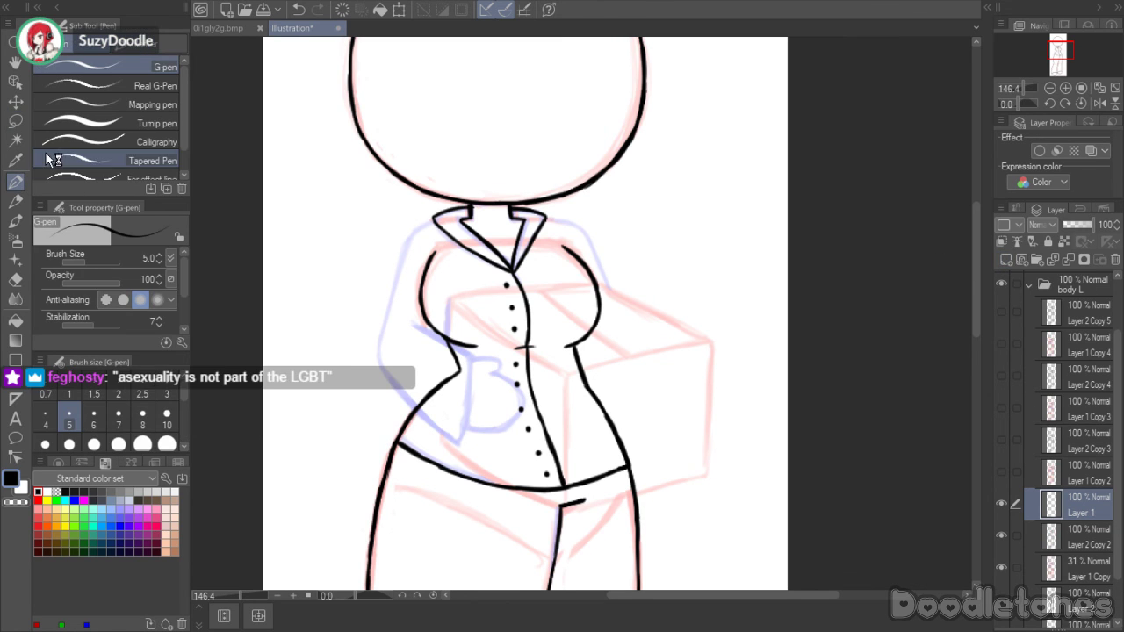
drag(412, 235, 436, 216)
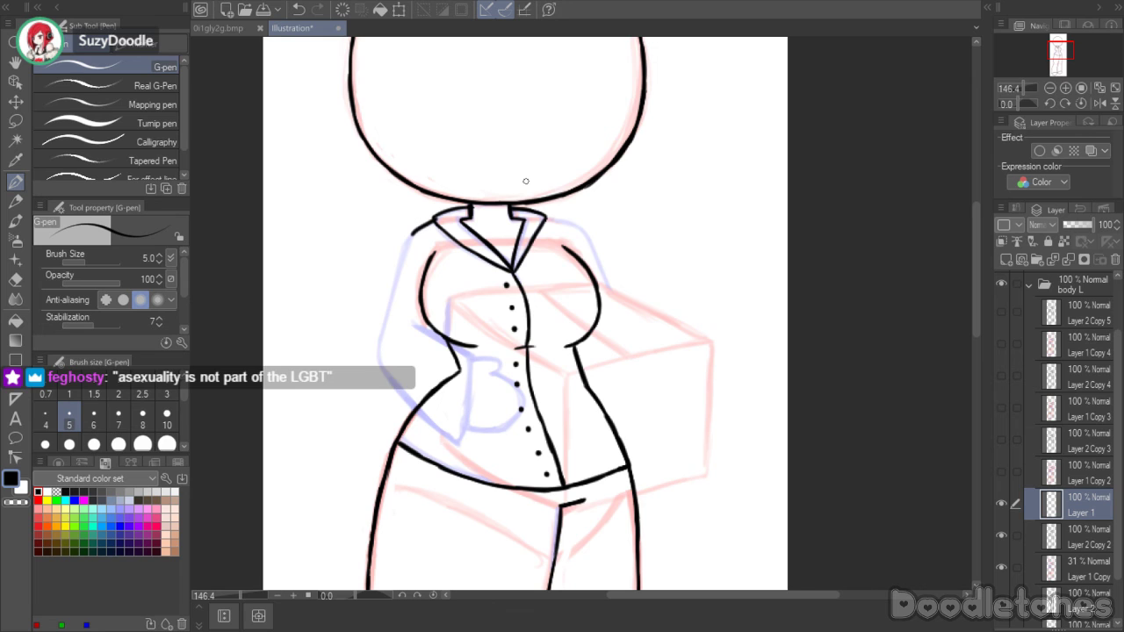
scroll(525, 181, up, 5)
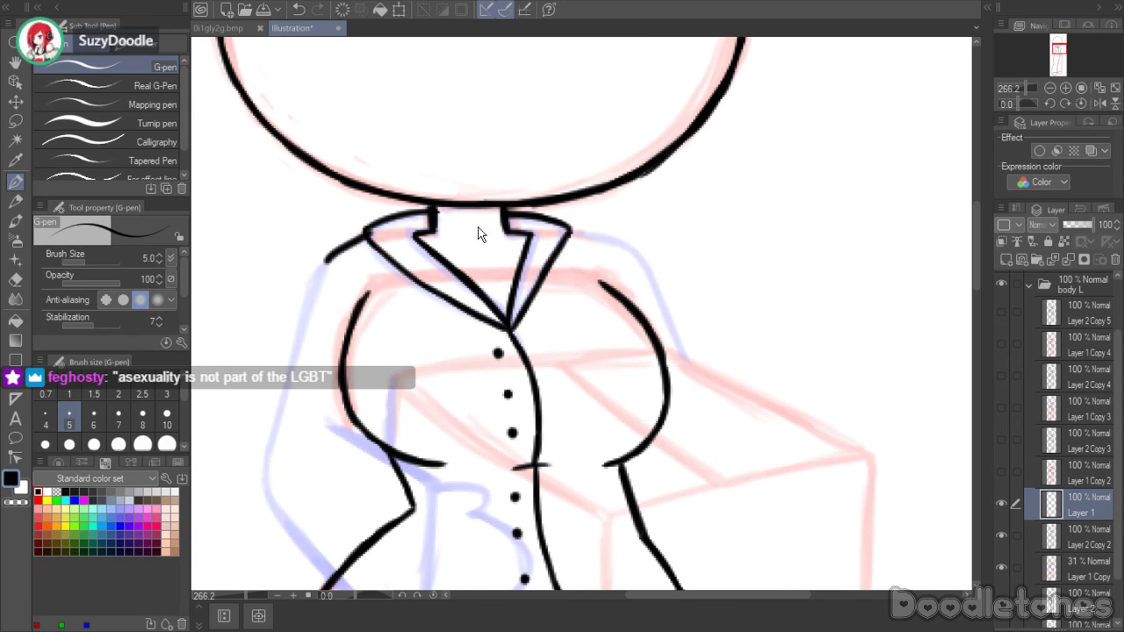
drag(325, 265, 364, 236)
mouse_move(572, 232)
mouse_down()
mouse_move(650, 261)
mouse_move(683, 359)
mouse_up()
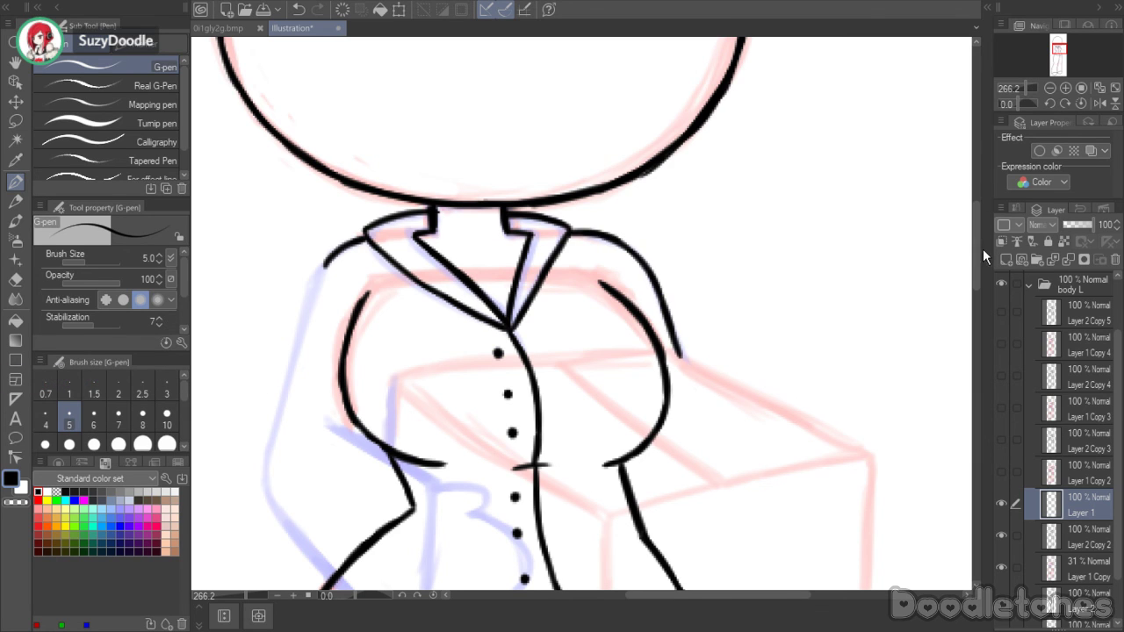
drag(983, 248, 973, 272)
mouse_move(325, 146)
mouse_down()
mouse_move(259, 362)
mouse_move(267, 351)
mouse_move(270, 381)
mouse_move(304, 432)
mouse_up()
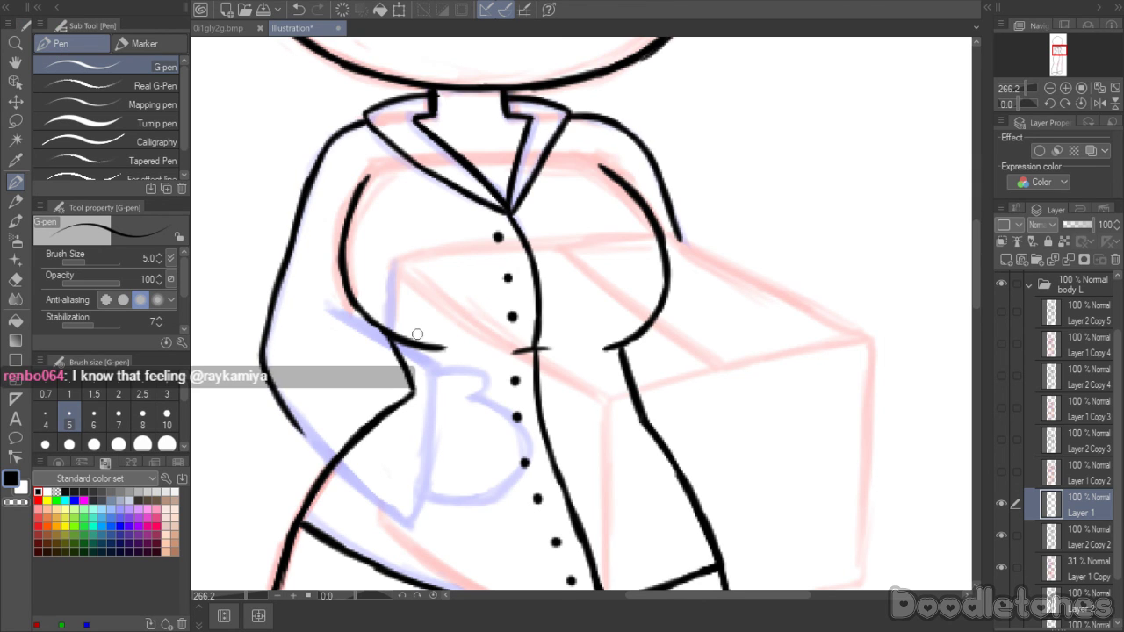
- Ink the bent arm's forearm, cuff and hand on the new layer, with Layer 2 Copy 2 hidden
drag(329, 307, 434, 373)
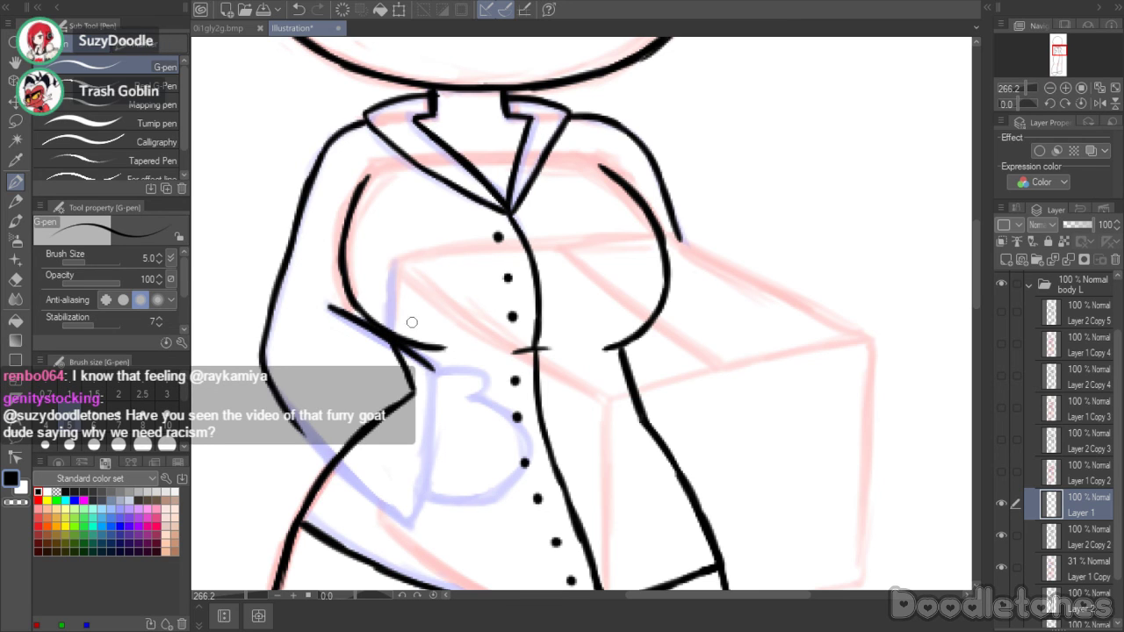
key(ctrl+z)
drag(353, 320, 441, 360)
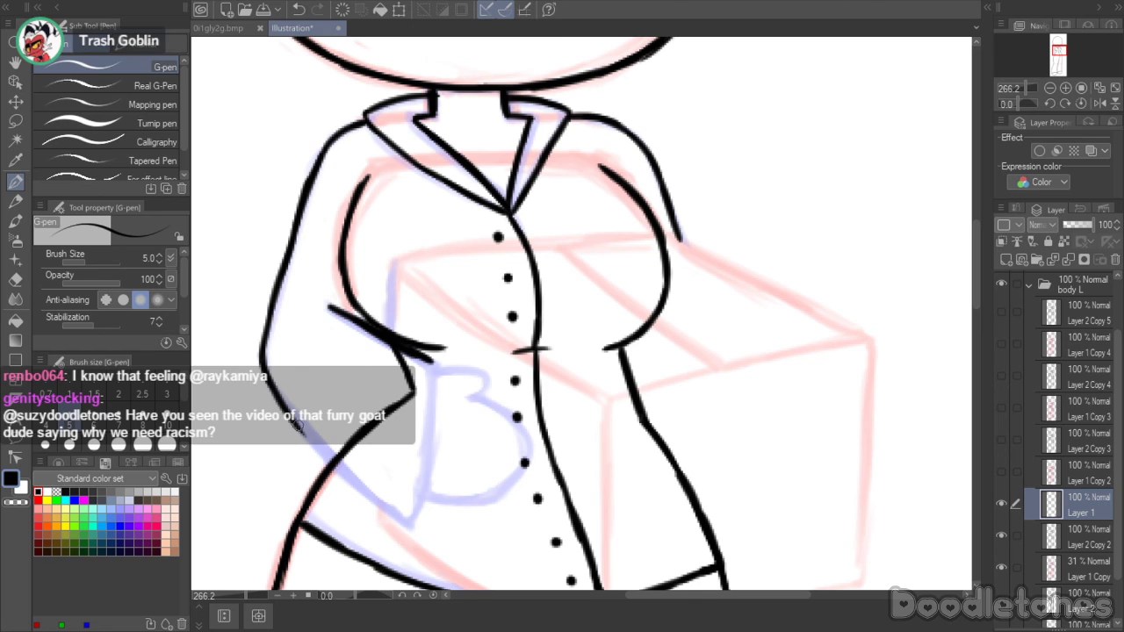
drag(297, 426, 349, 474)
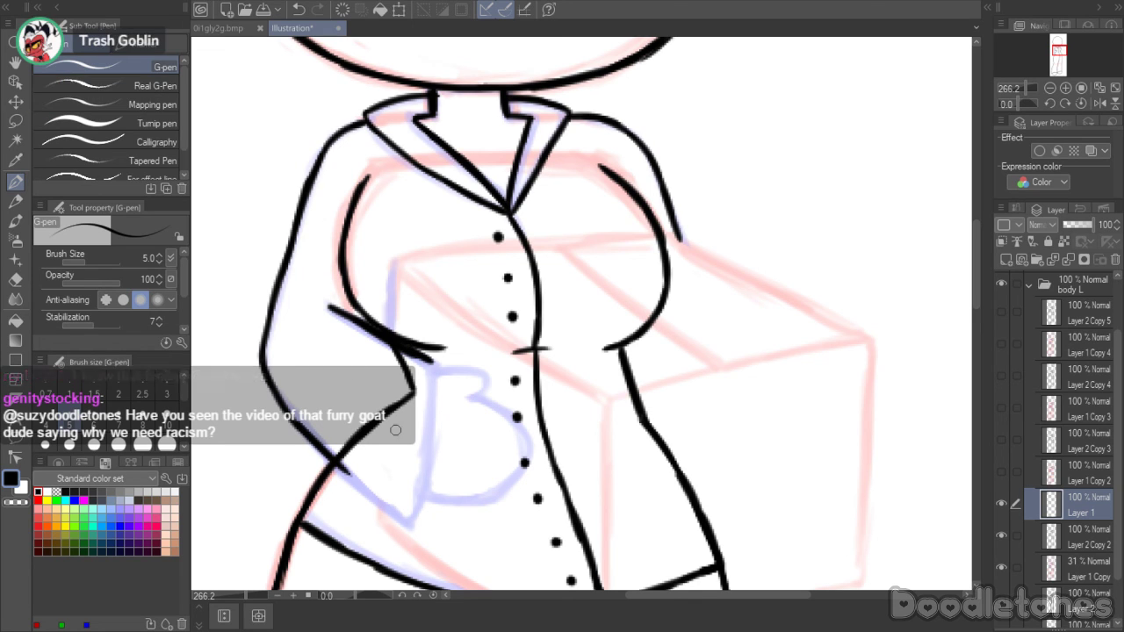
click(1002, 535)
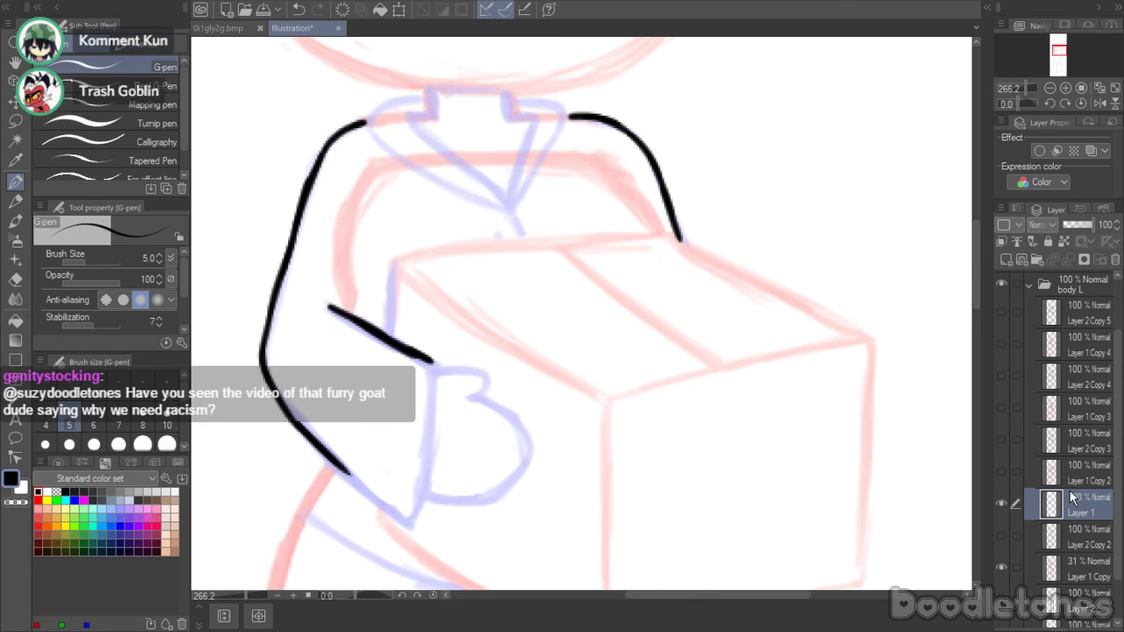
drag(427, 360, 420, 514)
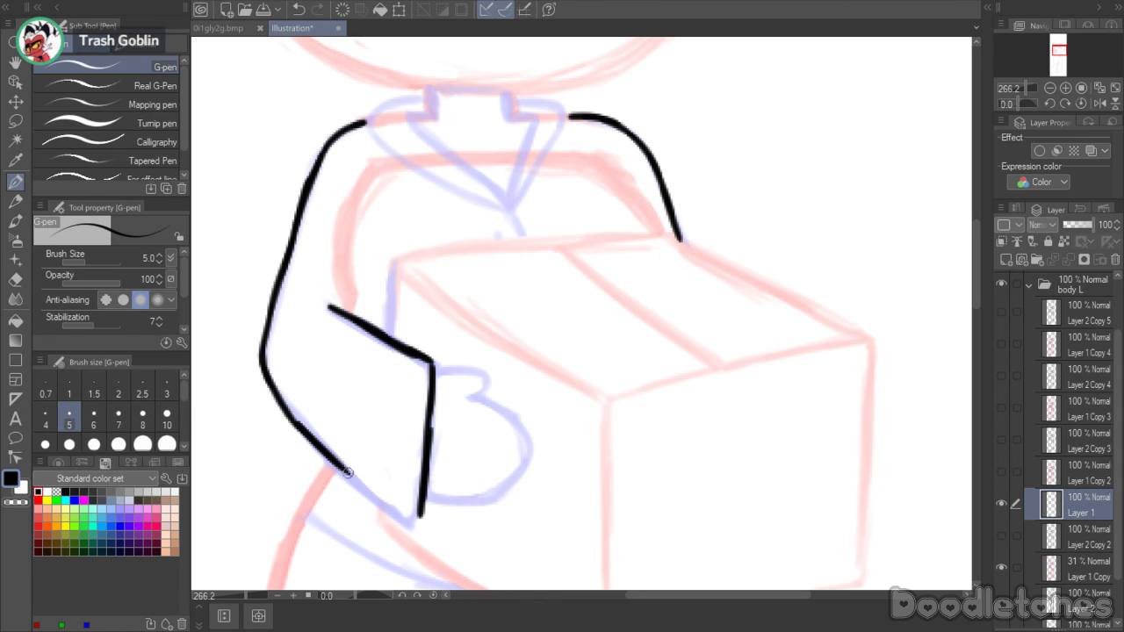
drag(347, 471, 419, 519)
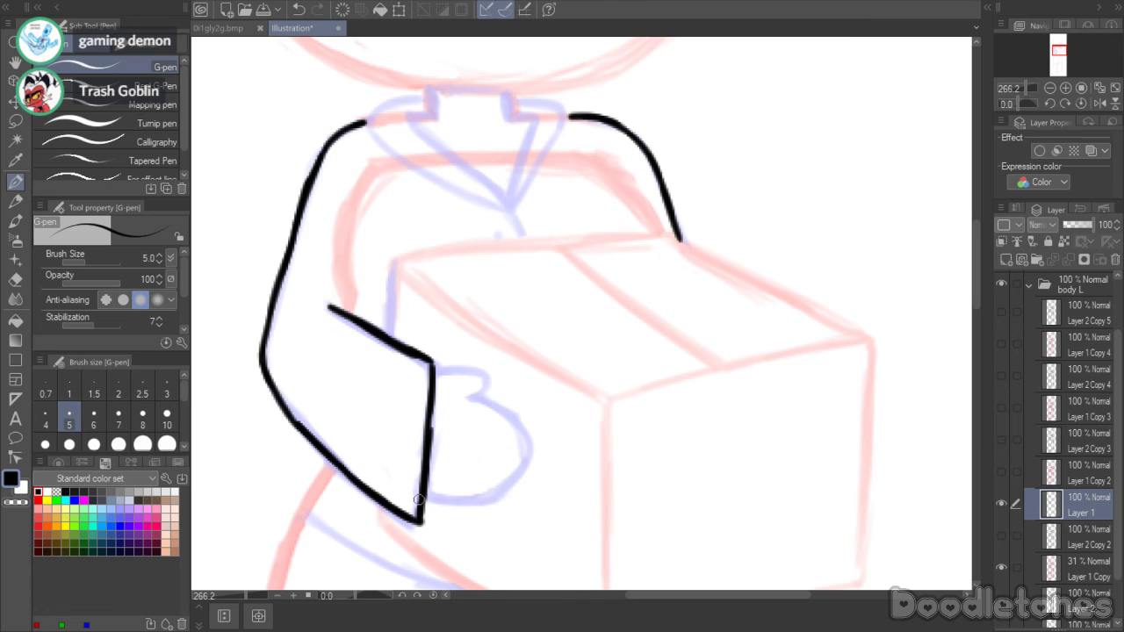
mouse_move(435, 369)
mouse_down()
mouse_move(486, 369)
mouse_move(476, 396)
mouse_move(503, 406)
mouse_move(539, 450)
mouse_move(486, 497)
mouse_move(444, 496)
mouse_up()
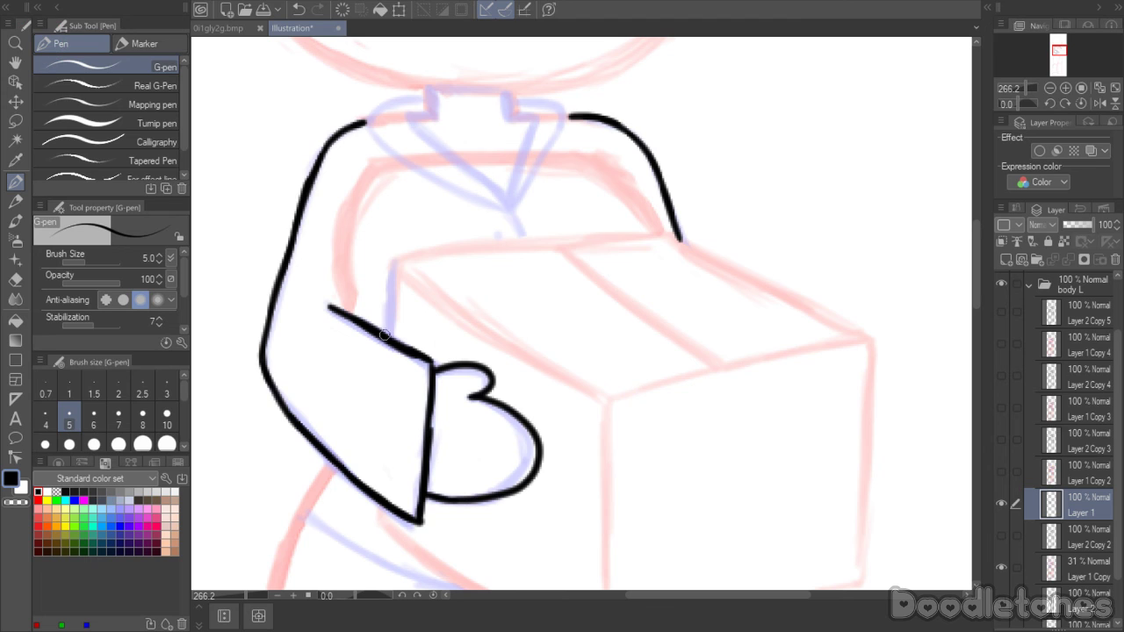
- Ink the box's upper face with its centre seam, plus the short edge down to the forearm
mouse_move(384, 336)
mouse_down()
mouse_move(393, 264)
mouse_move(426, 255)
mouse_move(416, 255)
mouse_move(679, 237)
mouse_move(721, 268)
mouse_up()
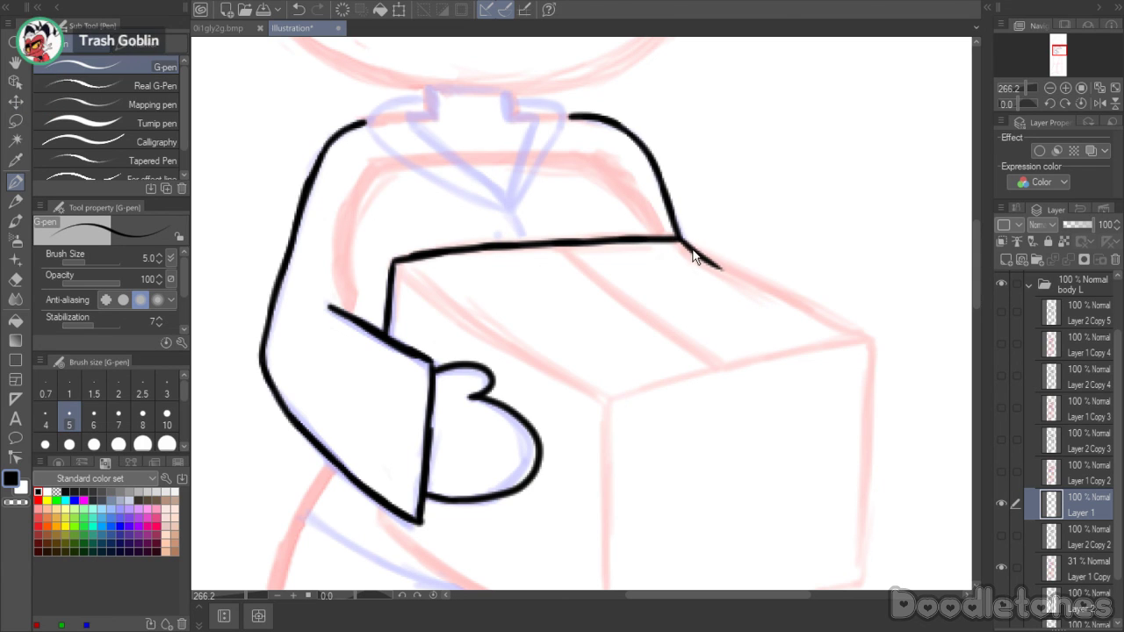
key(ctrl+z)
drag(680, 237, 742, 278)
key(ctrl+z)
drag(680, 237, 754, 275)
key(ctrl+z)
drag(680, 237, 870, 337)
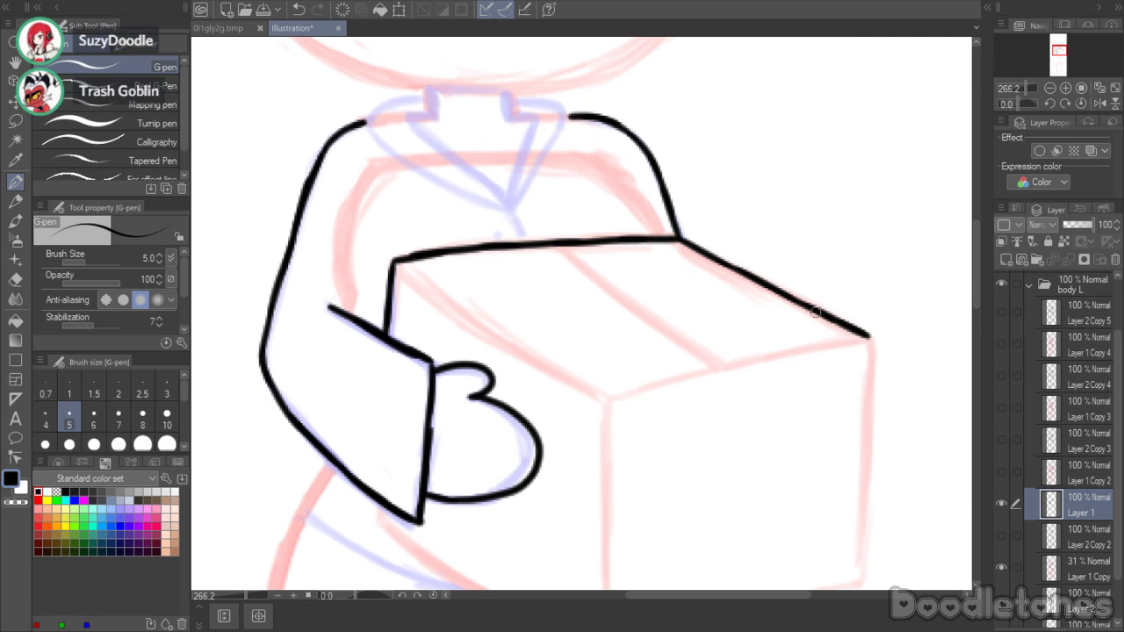
mouse_move(397, 262)
mouse_down()
mouse_move(610, 401)
mouse_move(681, 376)
mouse_move(874, 343)
mouse_up()
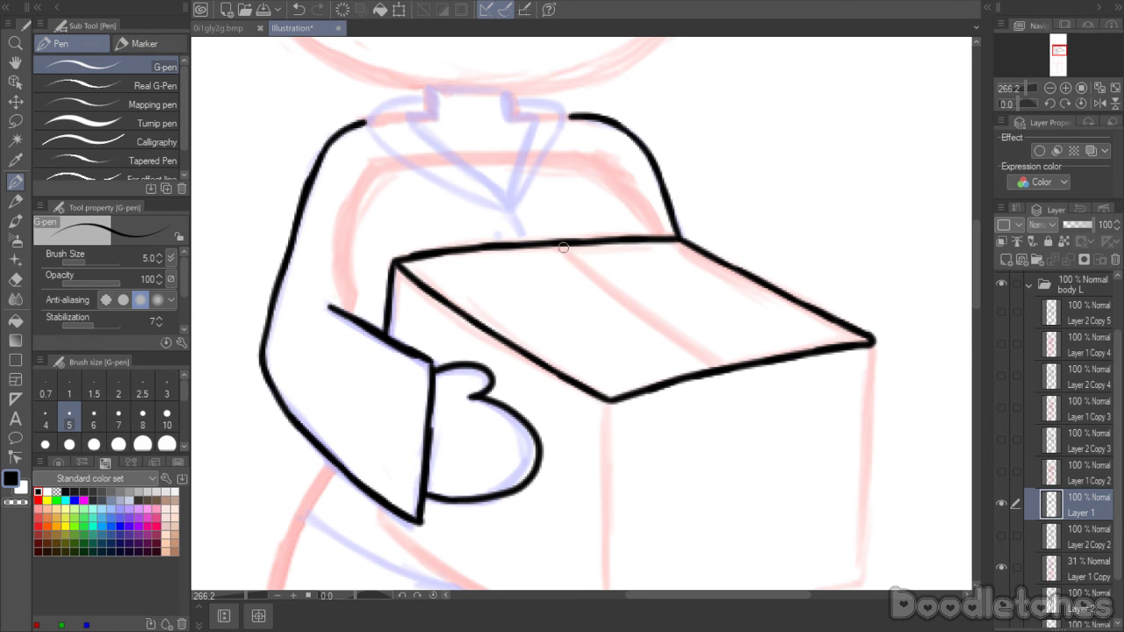
drag(563, 248, 723, 366)
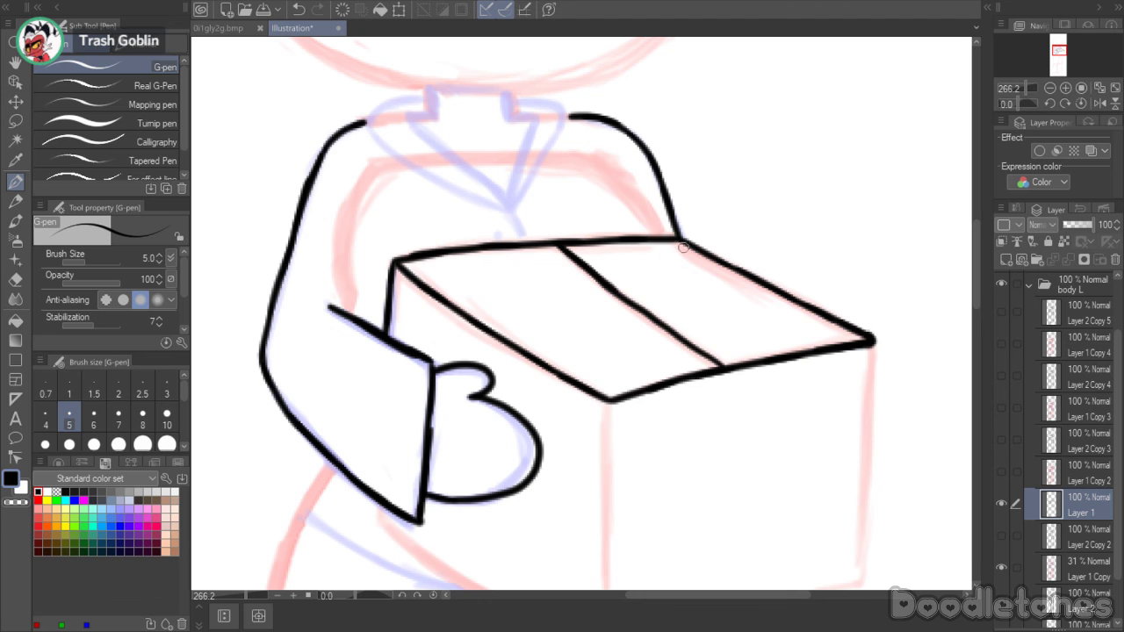
key(g)
key(e)
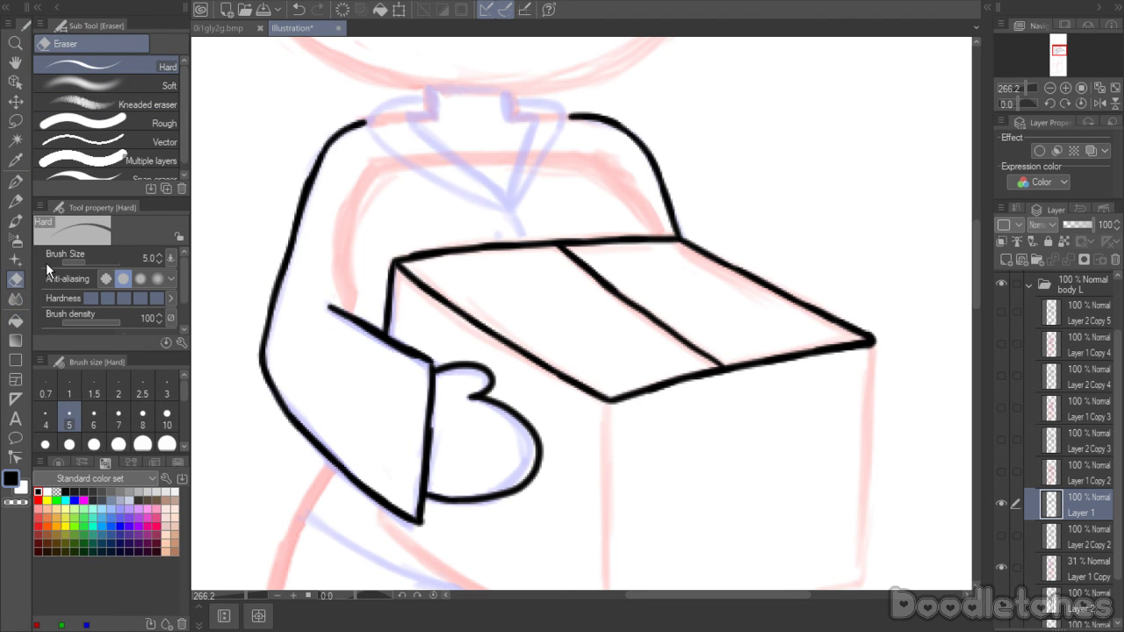
- Ink the box's vertical edges and lower edges following the sketch
click(16, 181)
scroll(974, 281, down, 5)
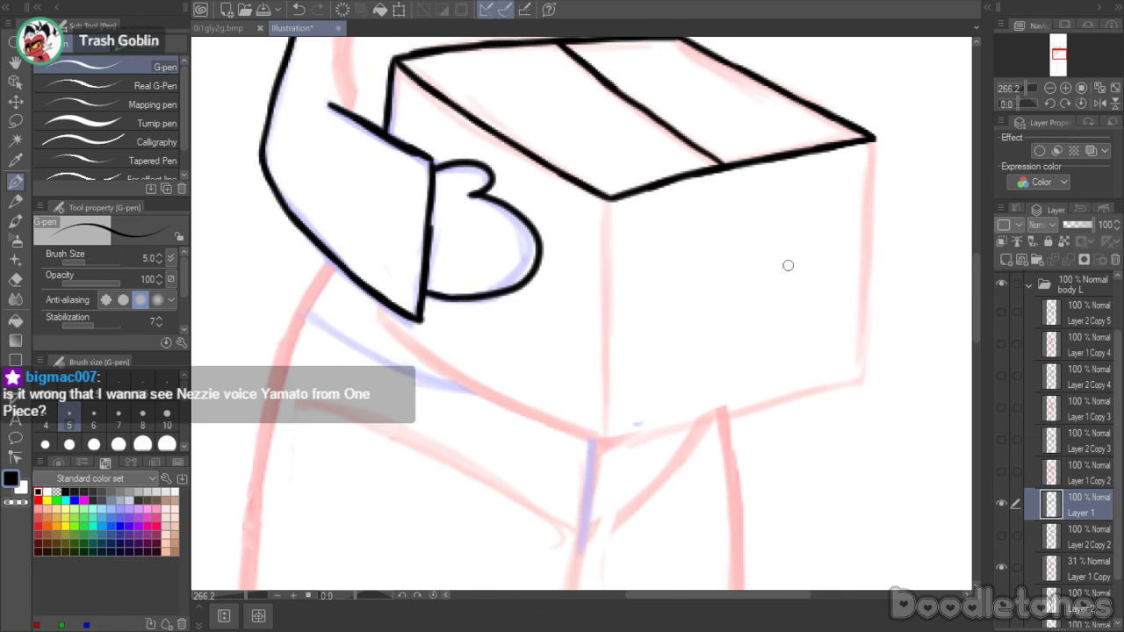
drag(608, 200, 598, 429)
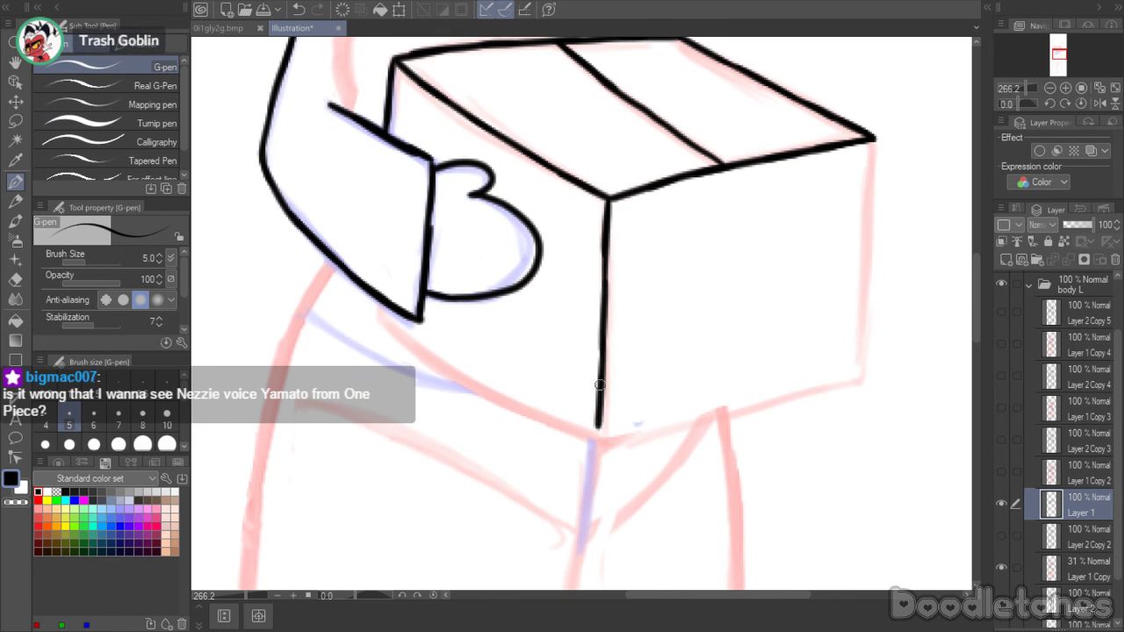
drag(599, 384, 596, 441)
drag(877, 144, 867, 230)
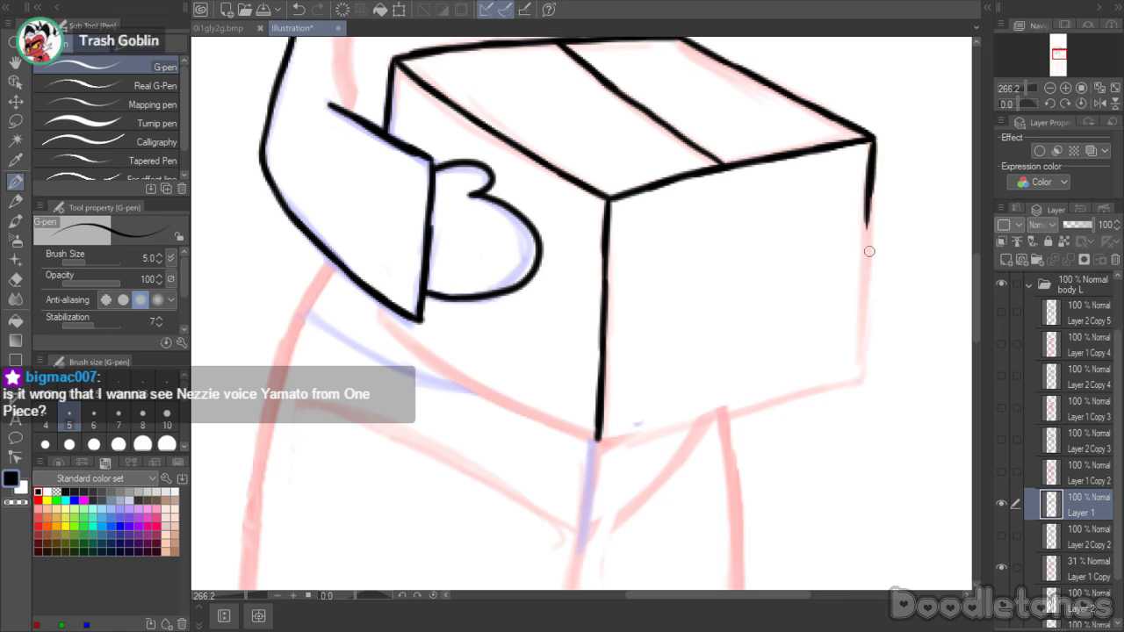
key(ctrl+z)
key(ctrl+z)
key(ctrl+z)
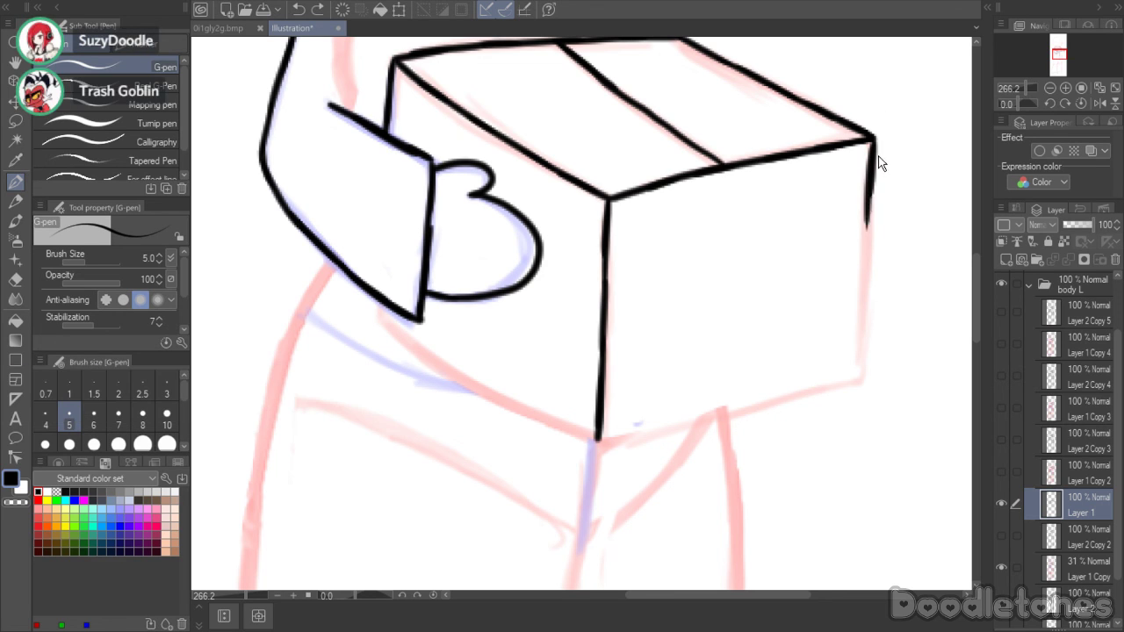
drag(875, 143, 862, 380)
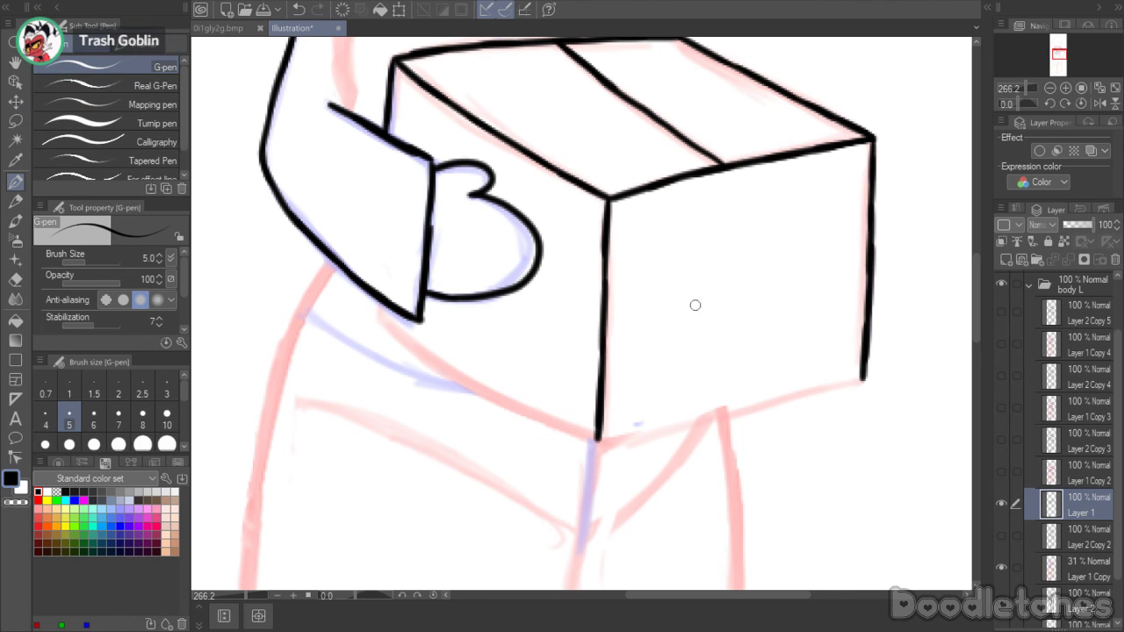
mouse_move(377, 304)
mouse_down()
mouse_move(446, 354)
mouse_move(415, 346)
mouse_move(436, 363)
mouse_move(589, 437)
mouse_move(861, 378)
mouse_up()
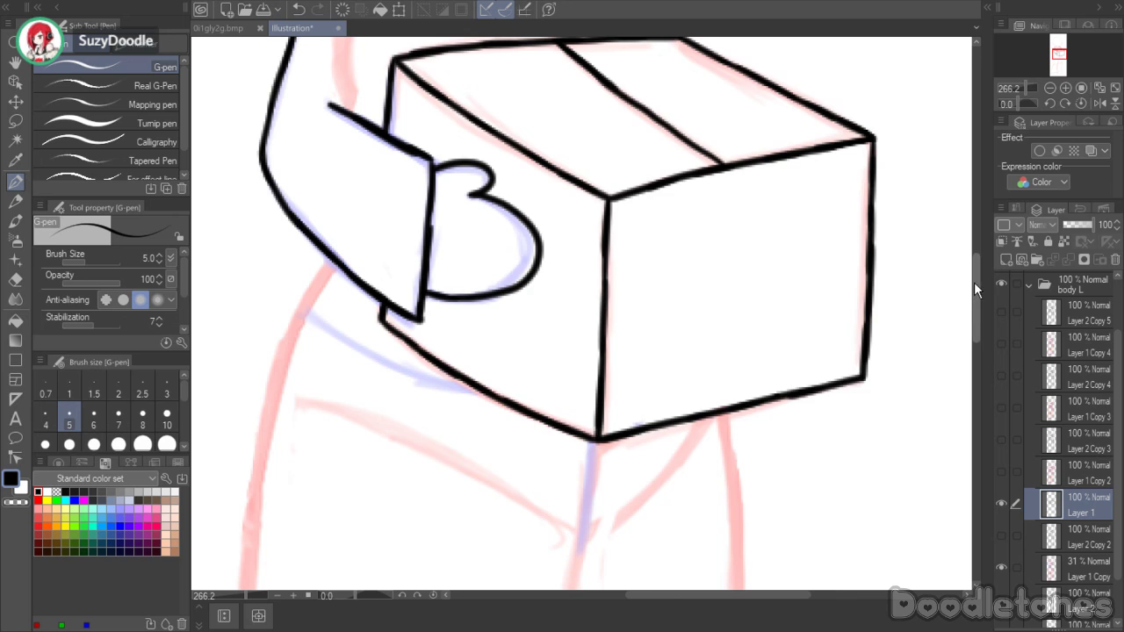
- Show Layer 2 Copy 2 and erase its body lines where they meet the outlines of the box and bent arm
drag(974, 282, 974, 238)
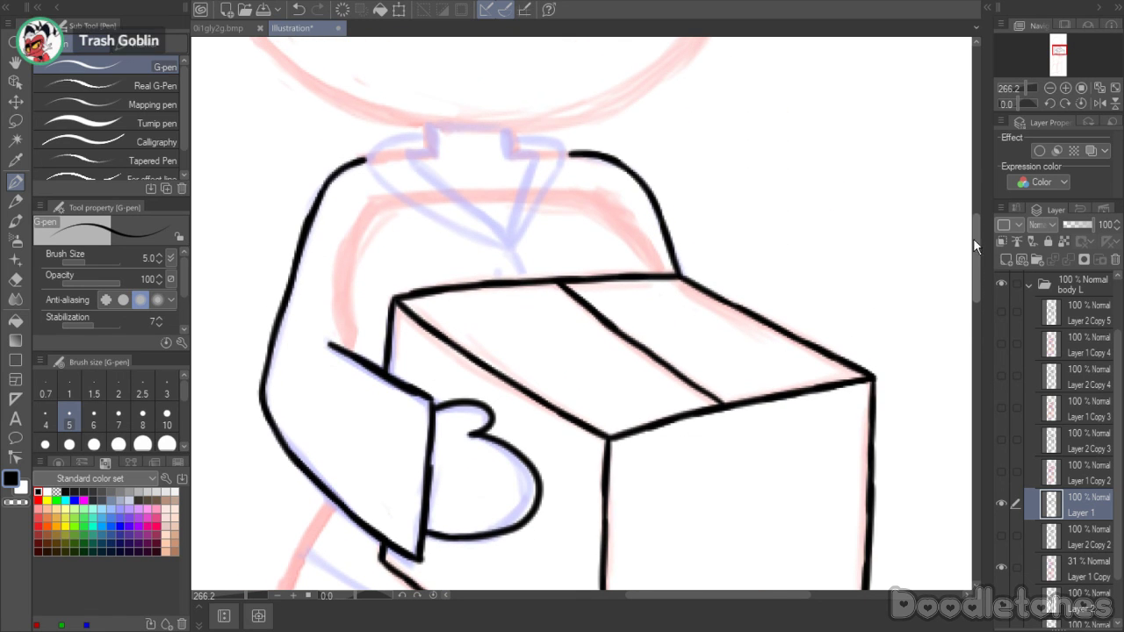
click(1002, 535)
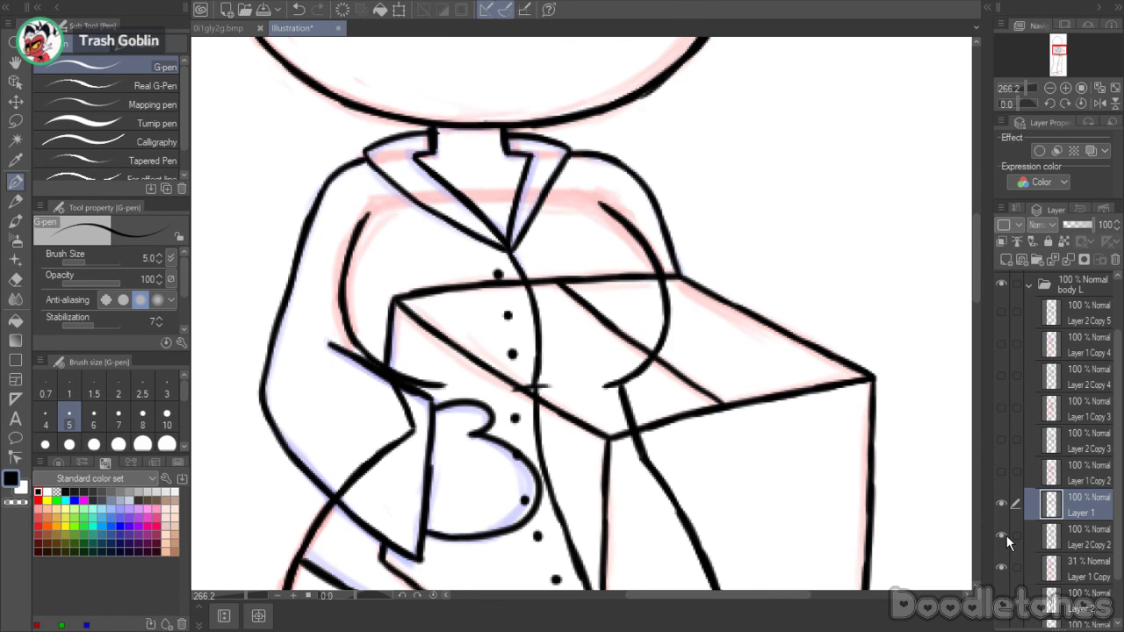
click(1063, 541)
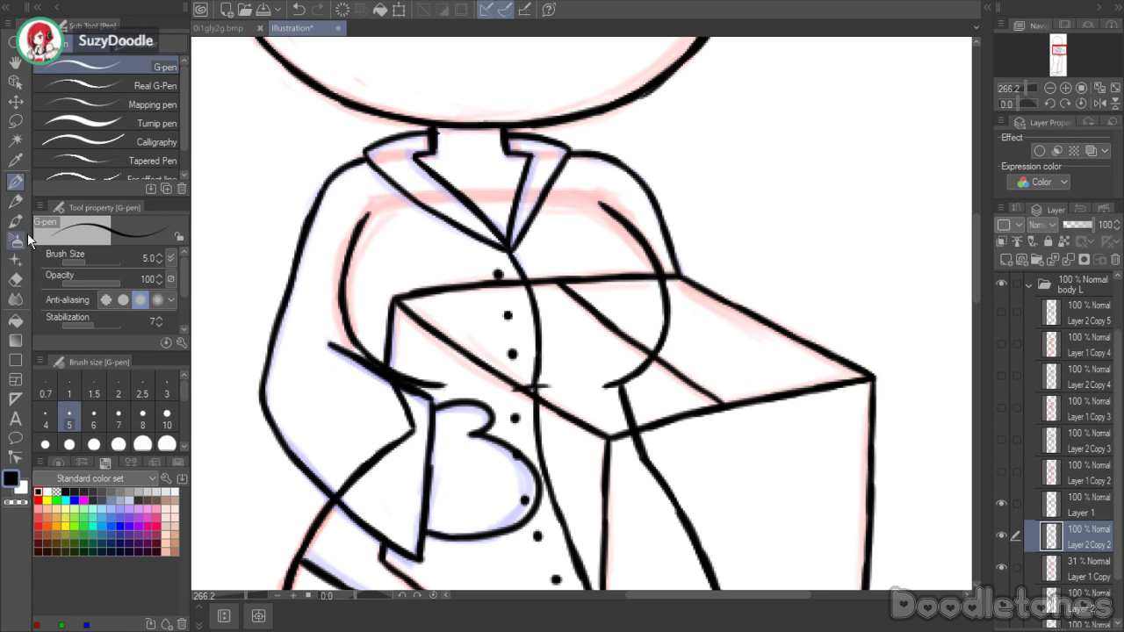
click(15, 279)
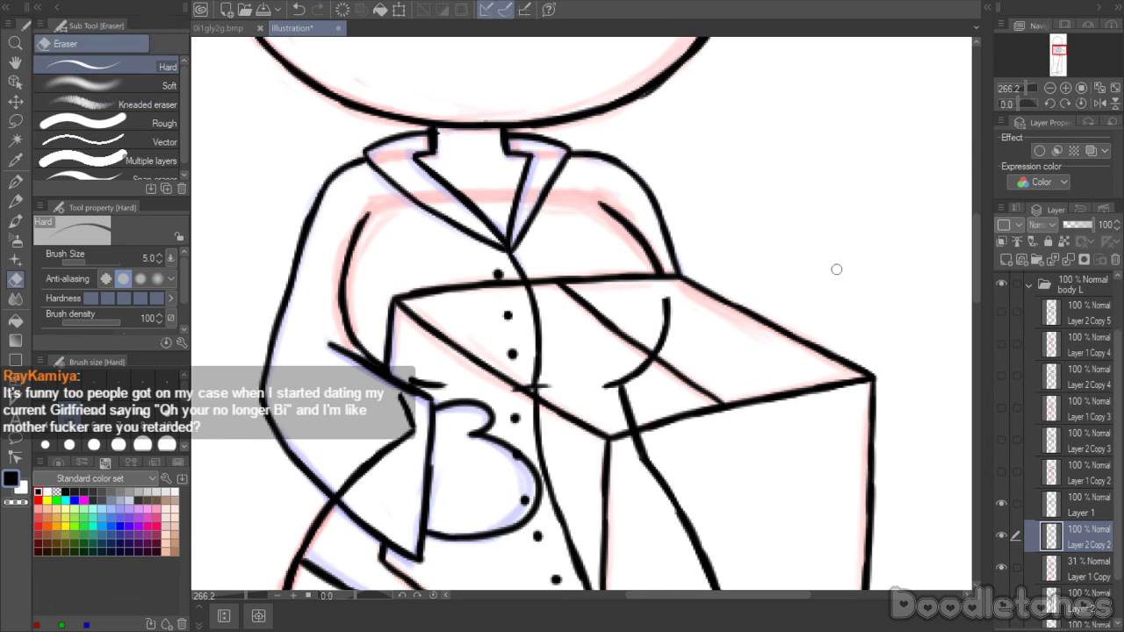
scroll(974, 265, down, 1)
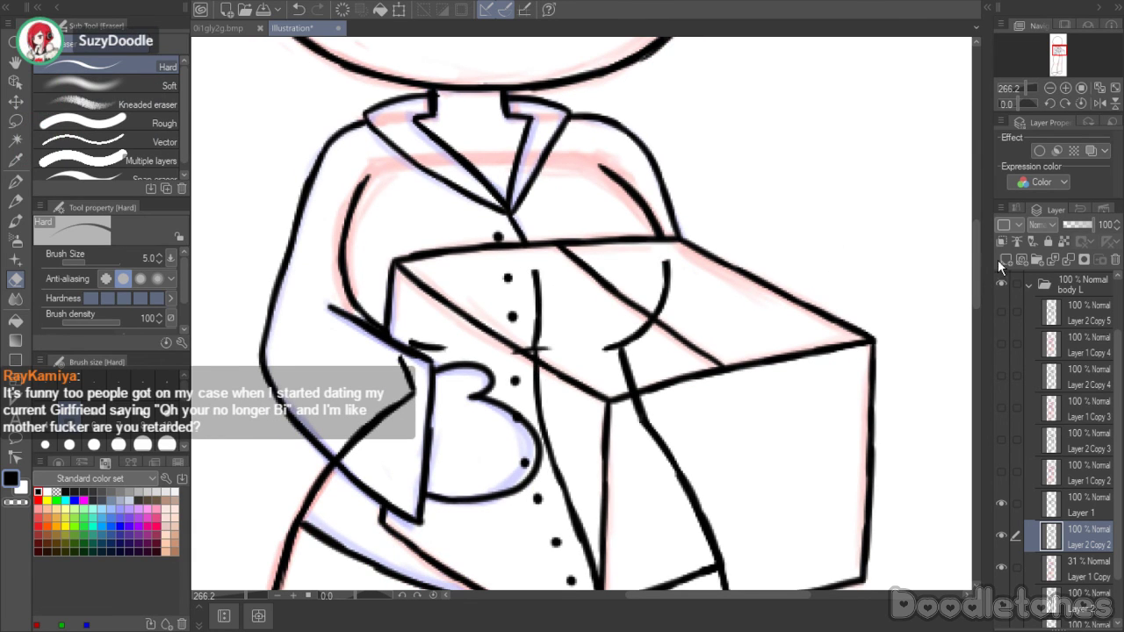
scroll(975, 265, down, 2)
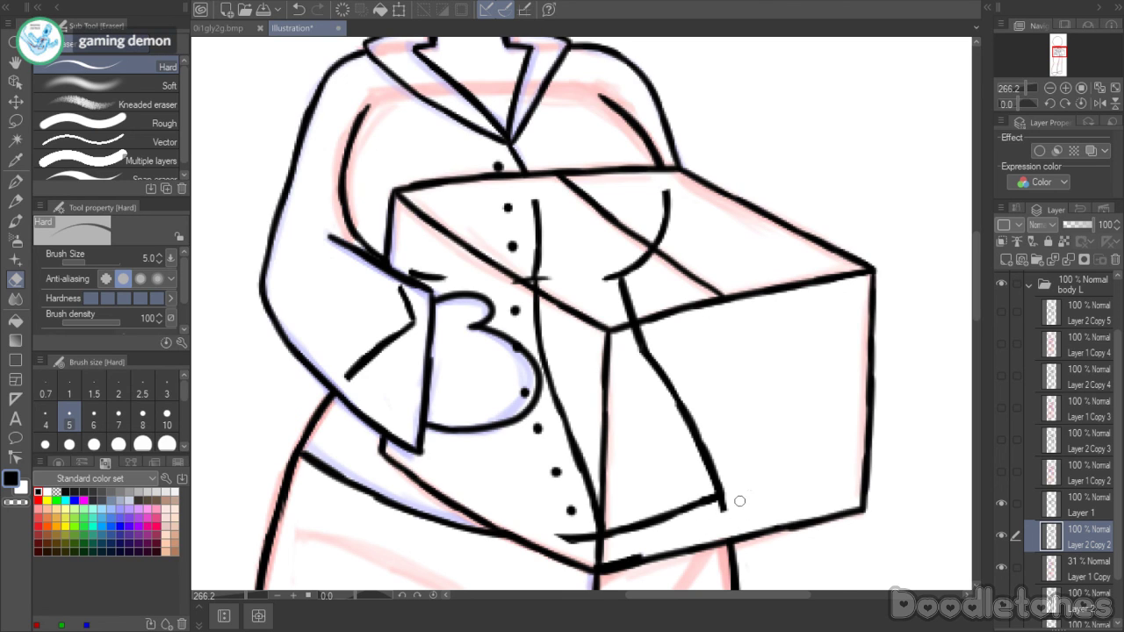
- Lasso and delete the leftover body lines inside the box and forearm, plus the remaining shirt buttons on Layer 2 Copy 2
click(14, 121)
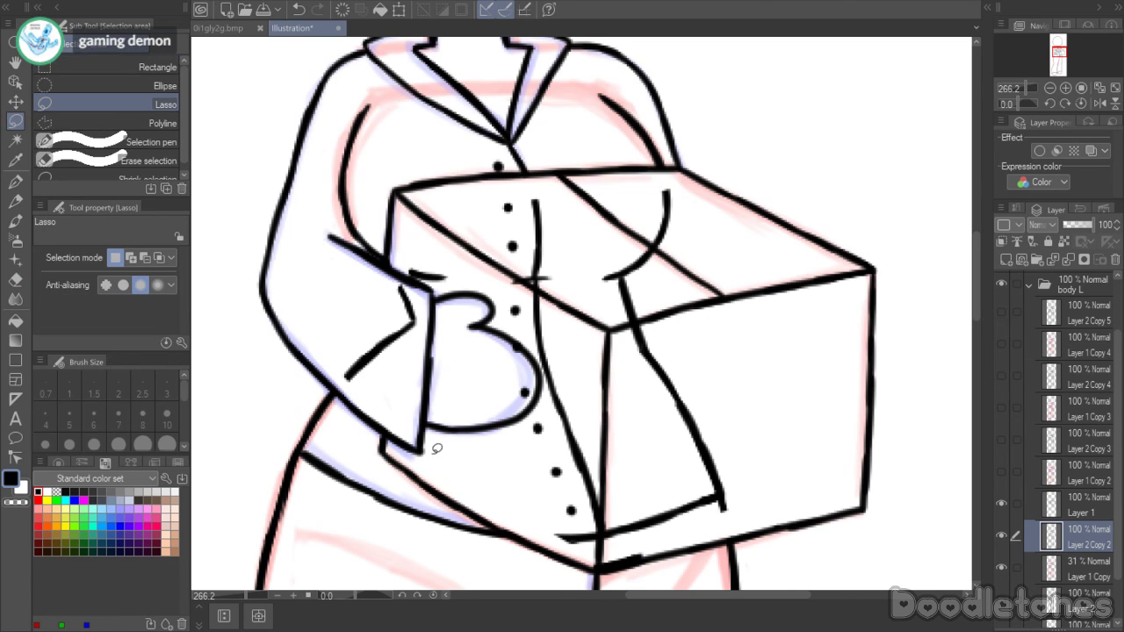
mouse_move(419, 456)
mouse_down()
mouse_move(337, 369)
mouse_move(341, 328)
mouse_move(413, 265)
mouse_move(525, 195)
mouse_move(692, 188)
mouse_move(732, 240)
mouse_move(801, 400)
mouse_move(777, 484)
mouse_move(727, 521)
mouse_move(643, 541)
mouse_move(582, 549)
mouse_move(427, 452)
mouse_up()
key(Delete)
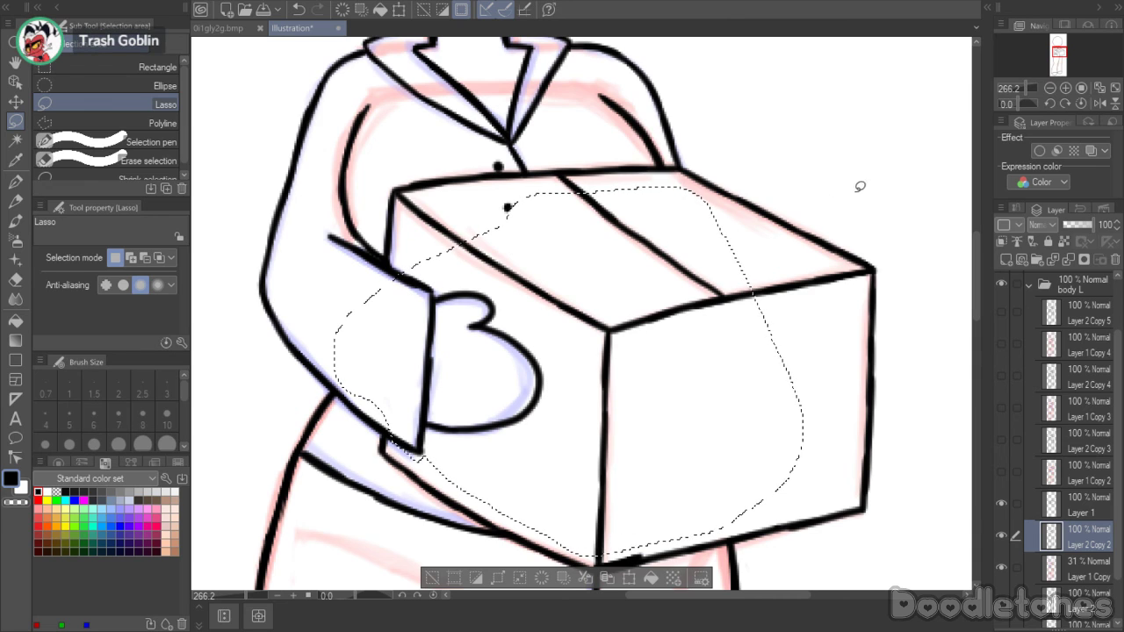
click(527, 175)
mouse_move(501, 204)
mouse_down()
mouse_move(490, 163)
mouse_move(519, 178)
mouse_up()
click(539, 190)
key(Delete)
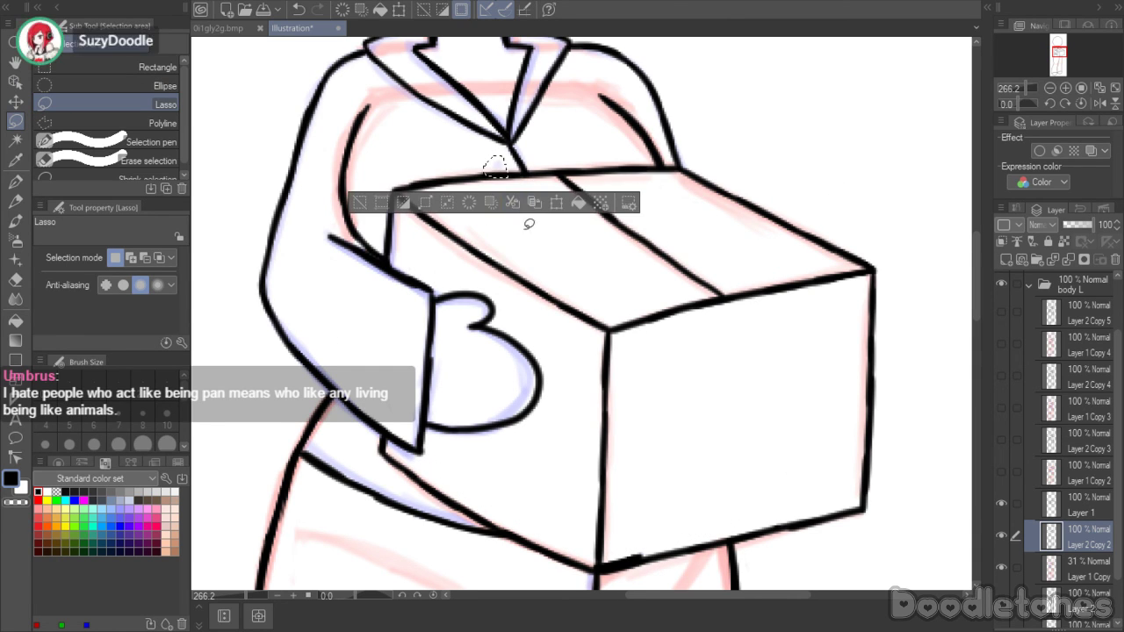
click(525, 219)
- Redraw the top shirt button with the G-pen above the box and erase the leftover hem line at the box's lower front corner
key(p)
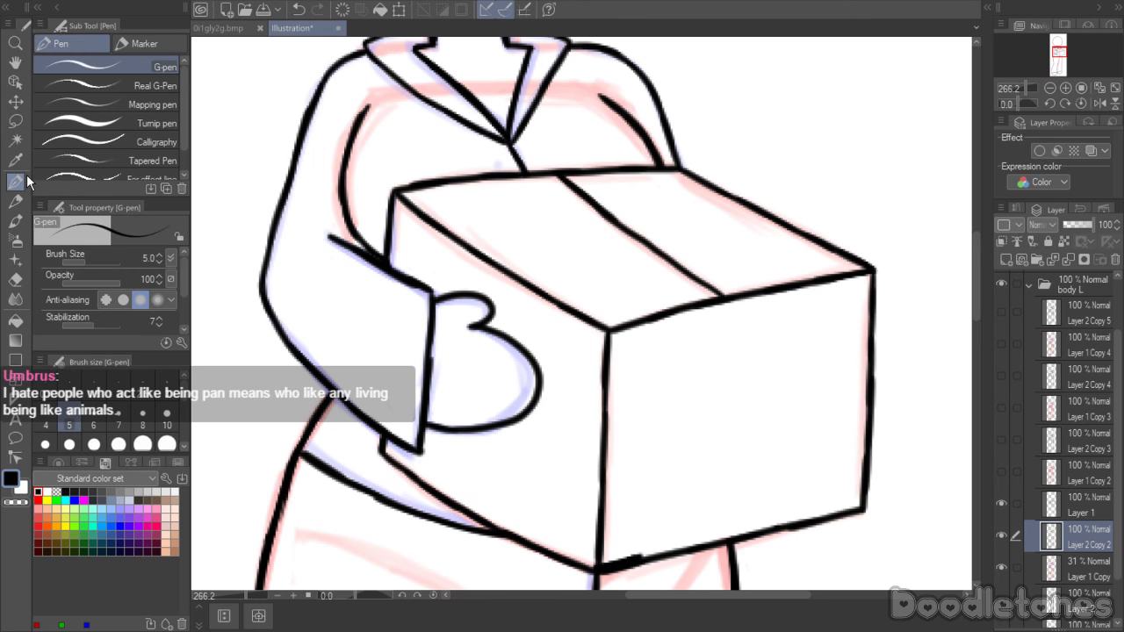
click(498, 161)
scroll(547, 167, down, 4)
scroll(557, 316, up, 3)
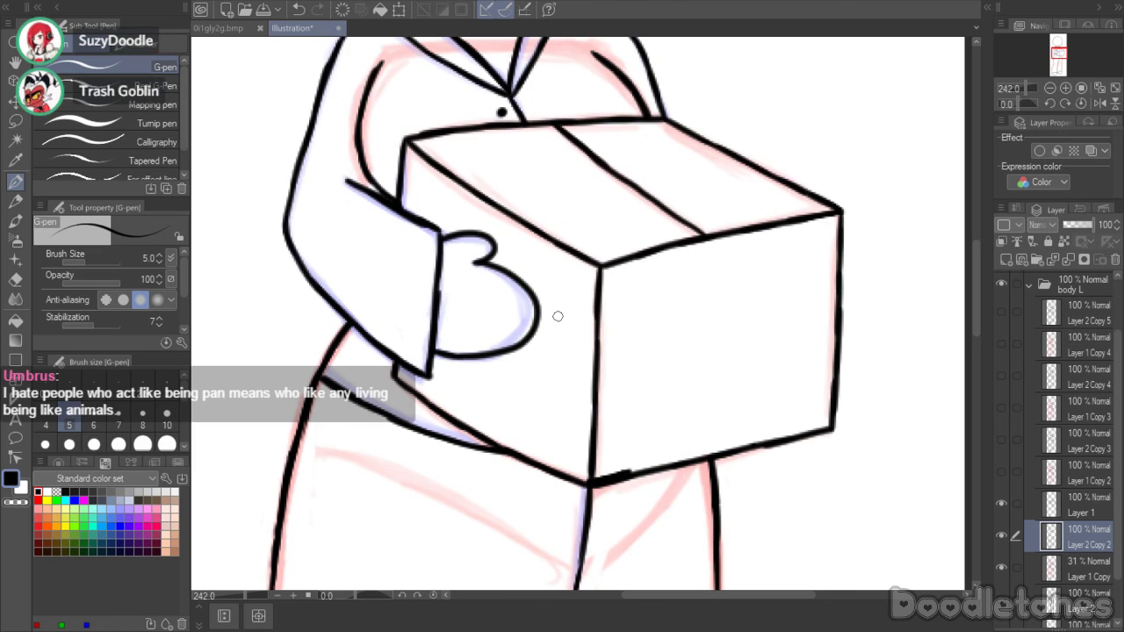
key(e)
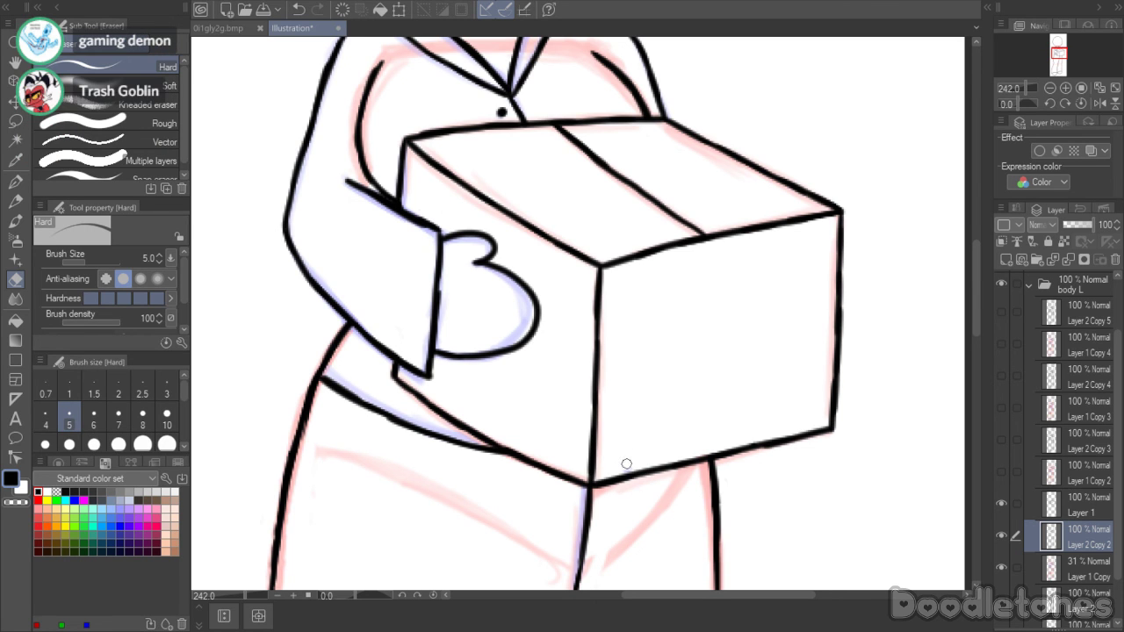
- Merge the arm-and-box line art on Layer 1 down into Layer 2 Copy 2
scroll(626, 464, down, 5)
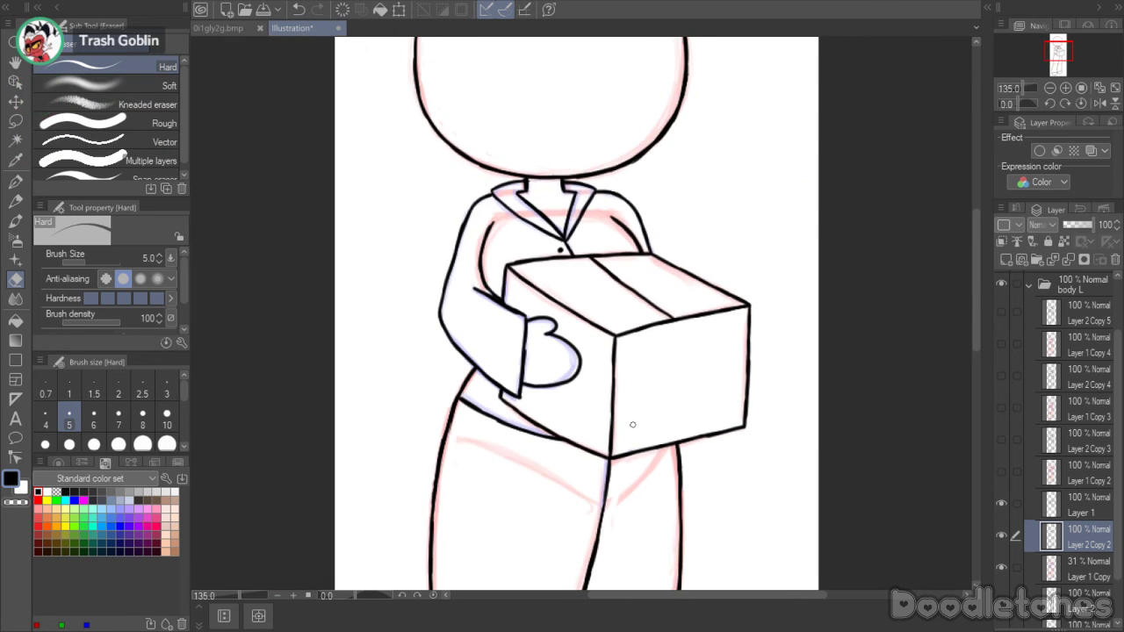
scroll(661, 392, up, 1)
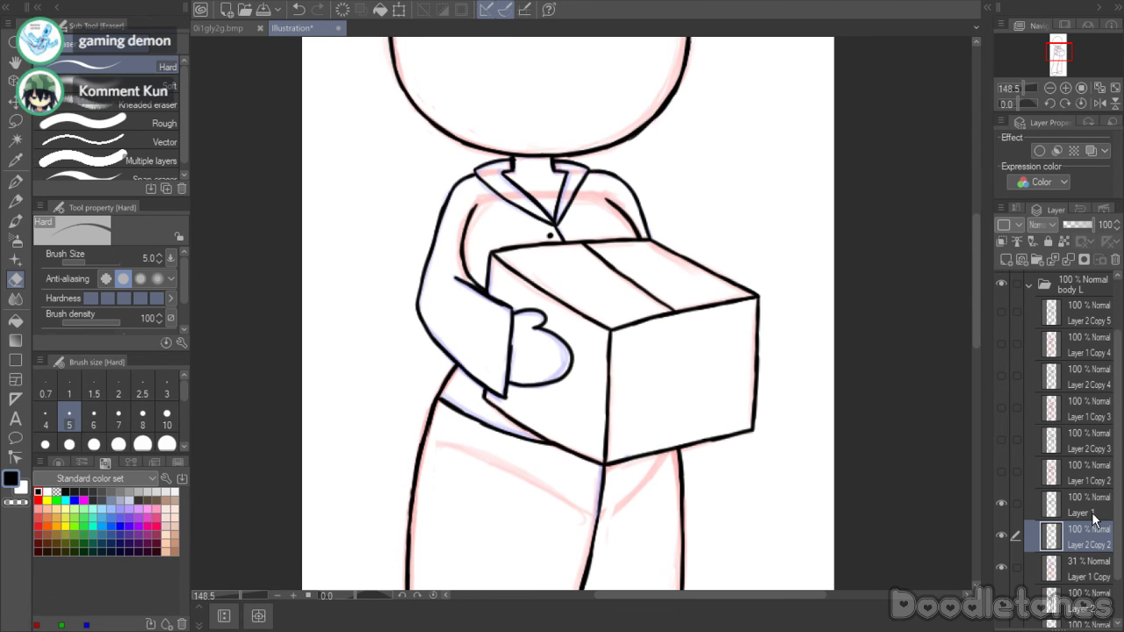
click(1094, 513)
click(1079, 260)
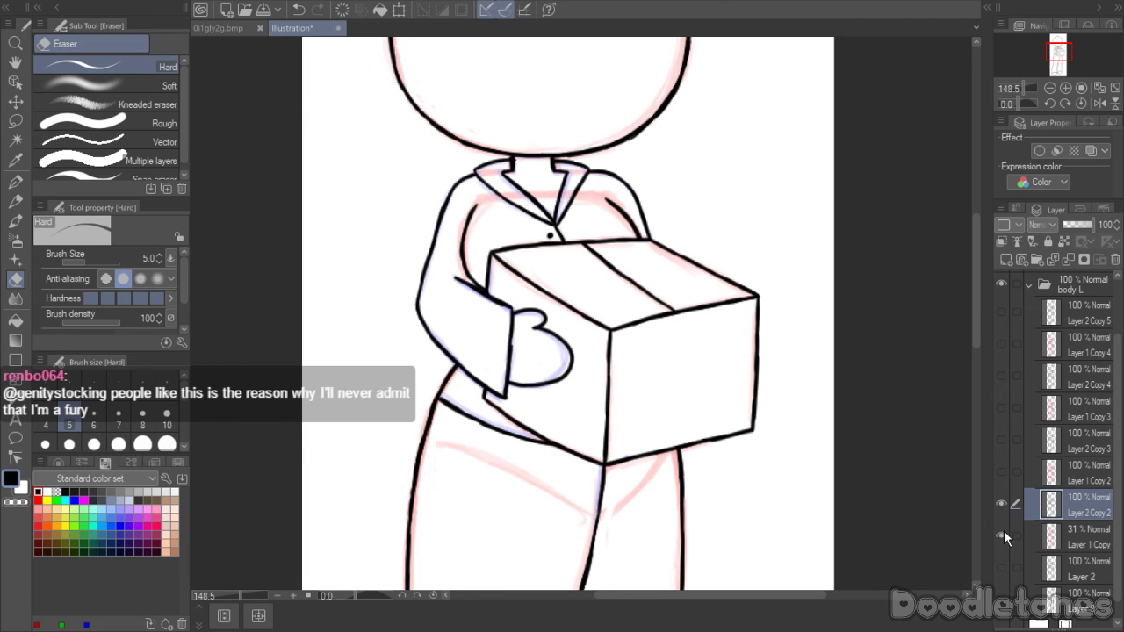
- Delete the box pose's sketch layer, Layer 1 Copy, and check the finished line art
click(1081, 537)
click(1117, 262)
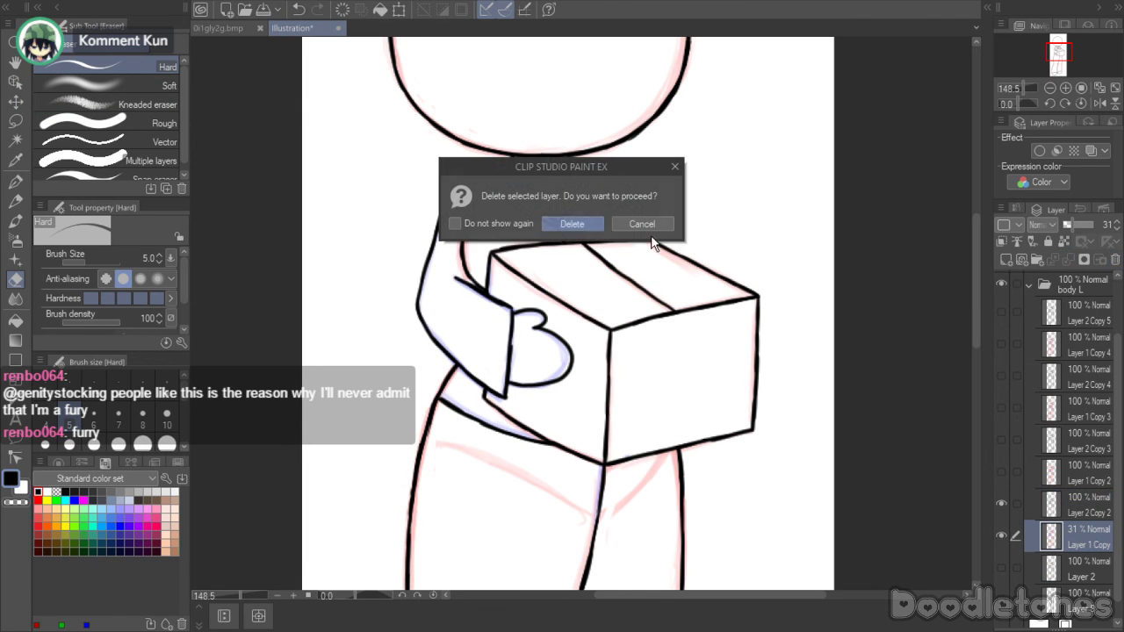
key(Return)
scroll(825, 454, down, 4)
scroll(790, 452, down, 1)
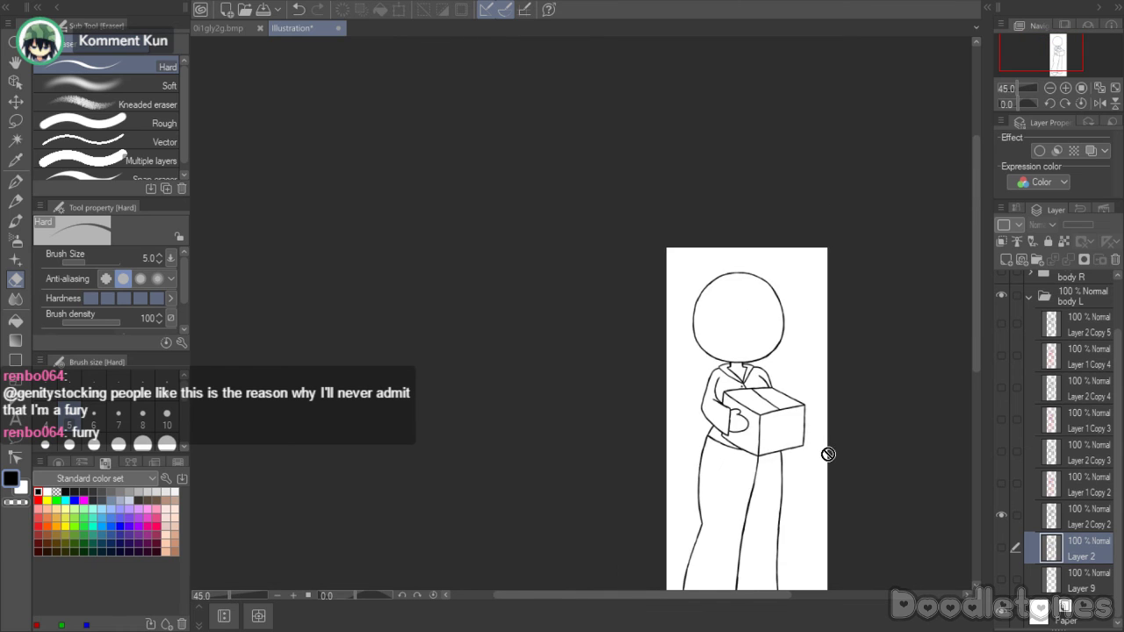
scroll(773, 451, up, 5)
scroll(800, 393, up, 1)
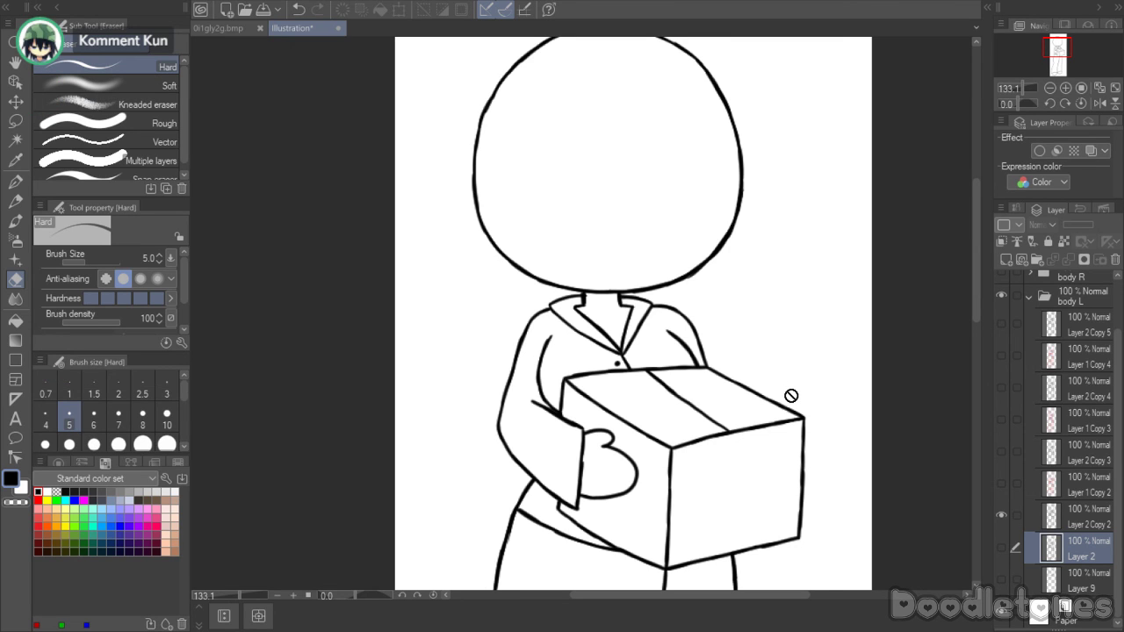
- Hide Layer 2 Copy 2 and show the envelope pose's sketch on Layer 1 Copy 2 with the line art on Layer 2 Copy 3
click(1000, 547)
click(999, 547)
click(998, 517)
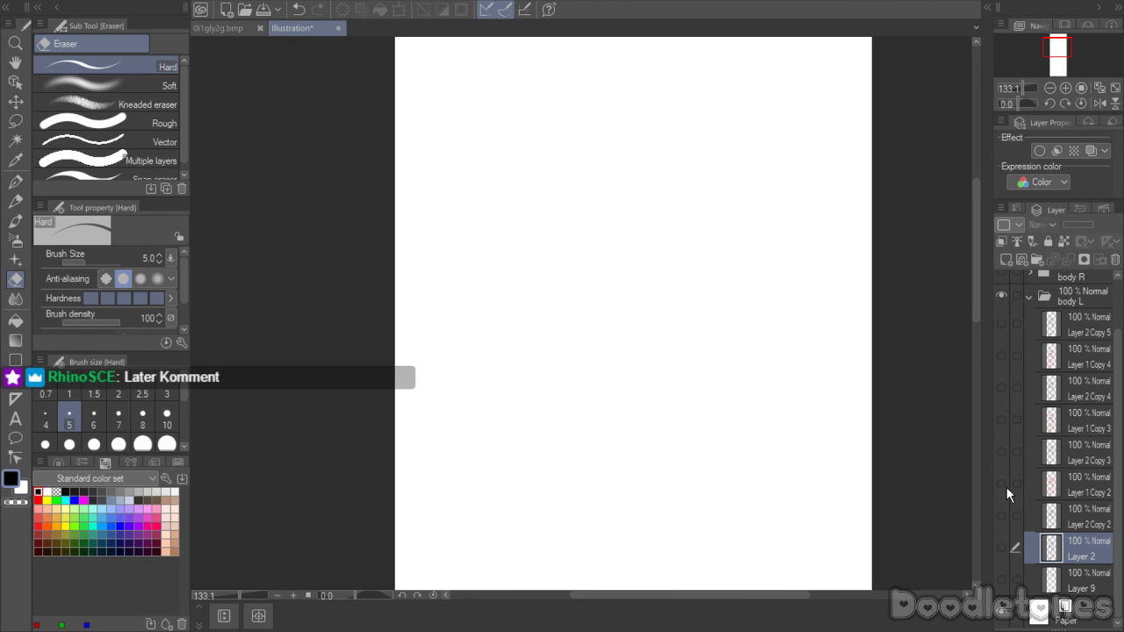
click(1007, 485)
click(1002, 452)
- Lower the opacity of Layer 1 Copy 2 to 38% and make Layer 2 Copy 3 the active layer
click(1076, 484)
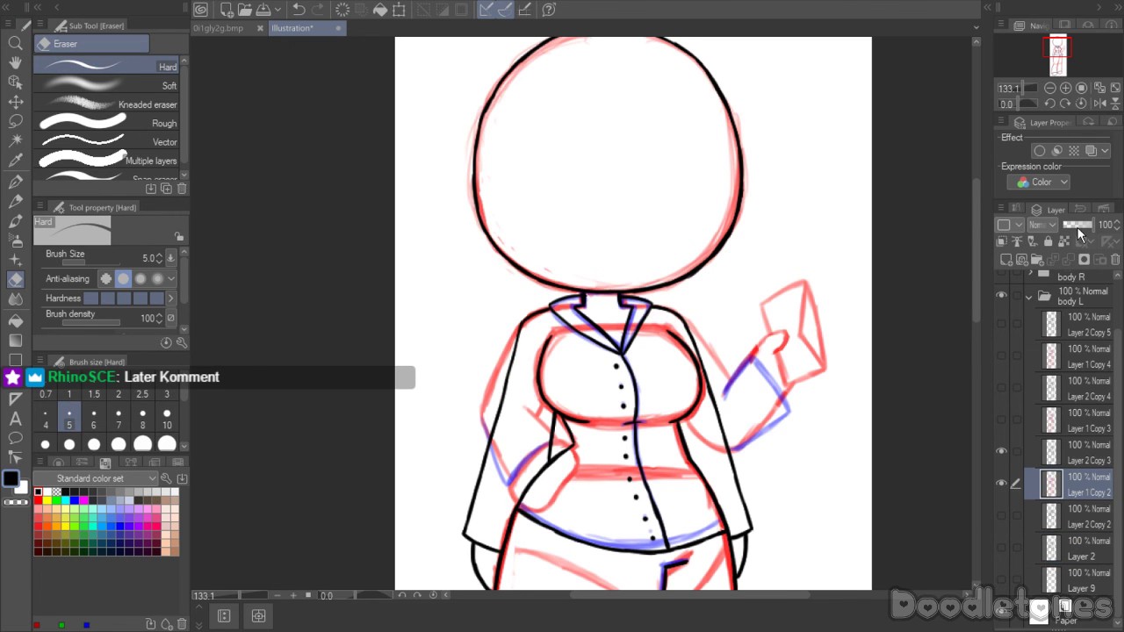
drag(1079, 228, 1075, 221)
click(1072, 445)
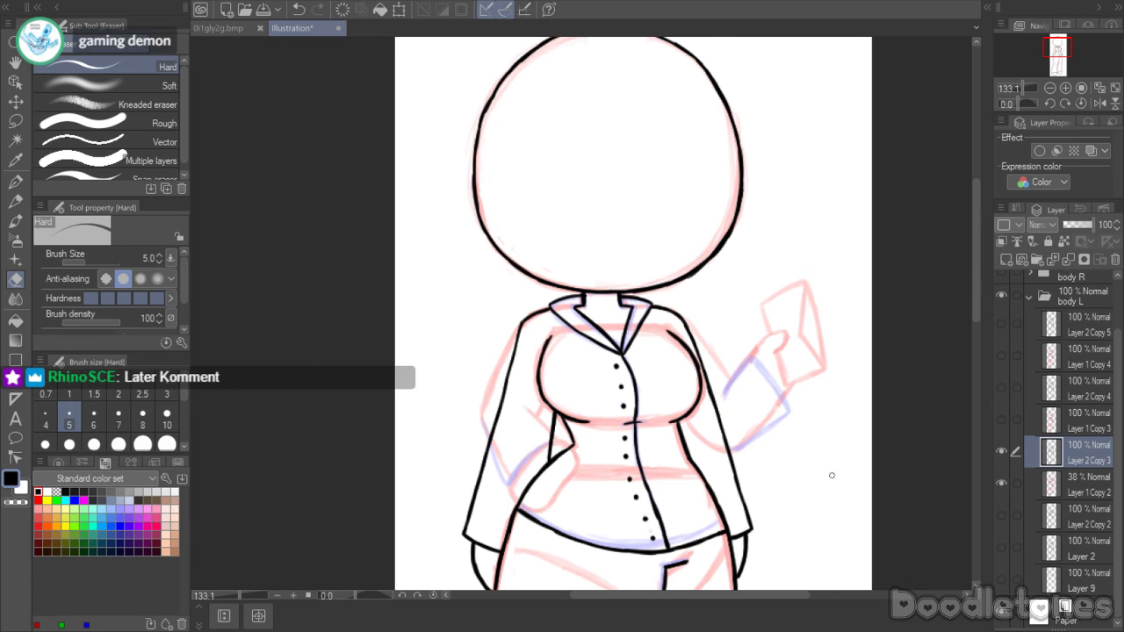
scroll(831, 475, up, 3)
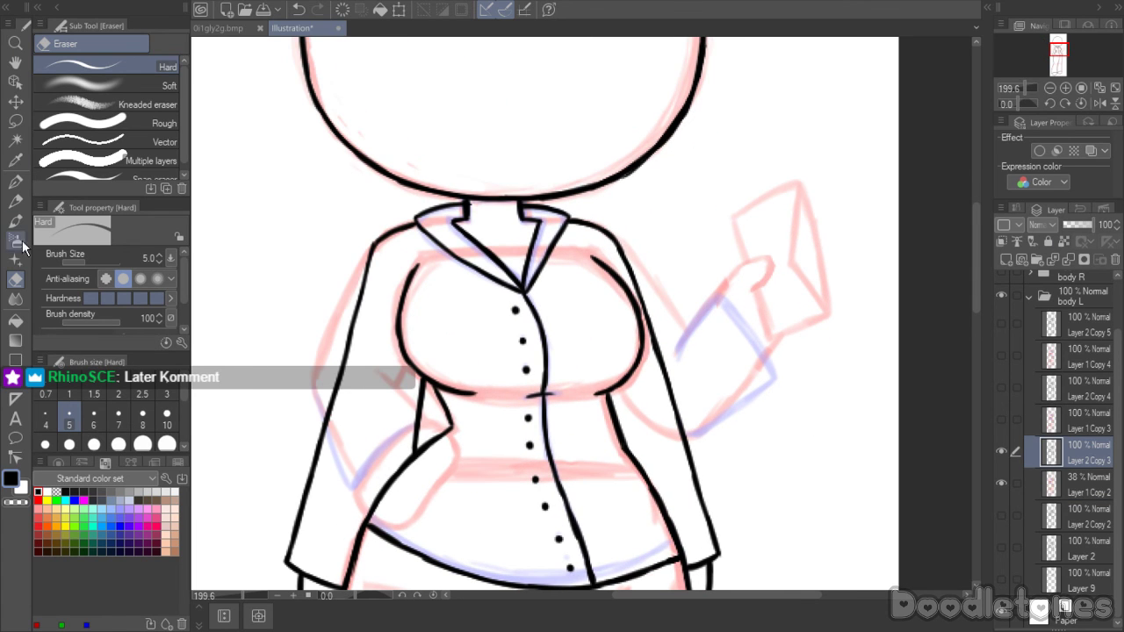